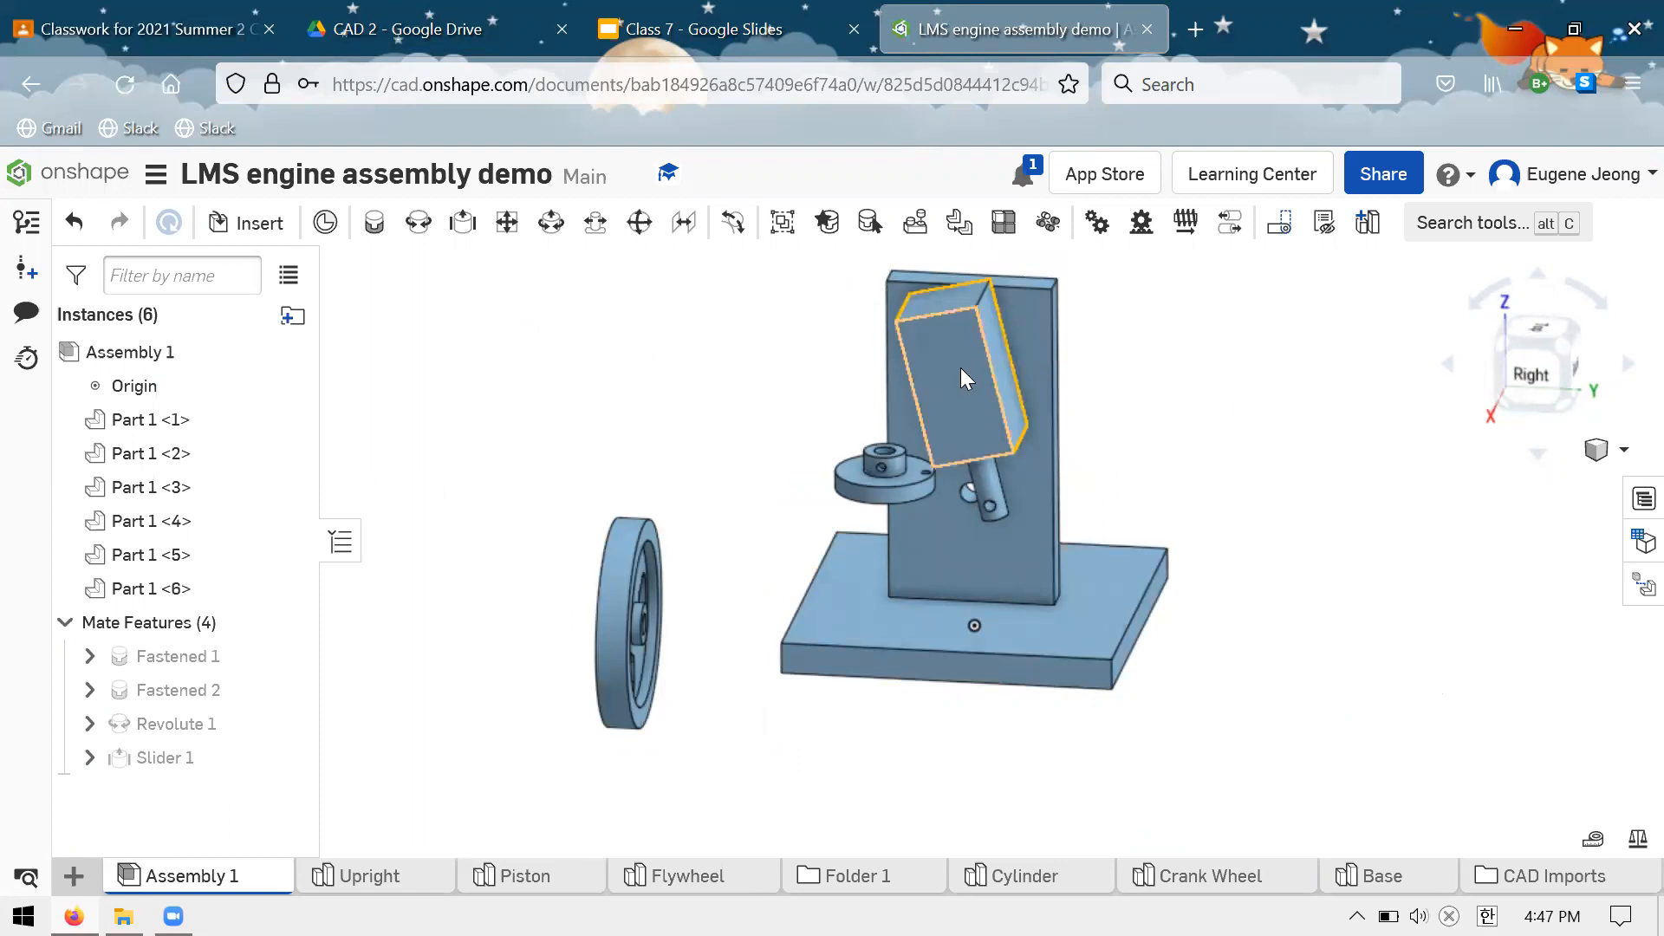
Examine the engine assembly and check the list of LMS air engine files in Google Classroom
scroll(1015, 472, up, 2)
scroll(997, 455, down, 2)
scroll(983, 442, up, 3)
scroll(1040, 530, down, 3)
scroll(989, 430, up, 2)
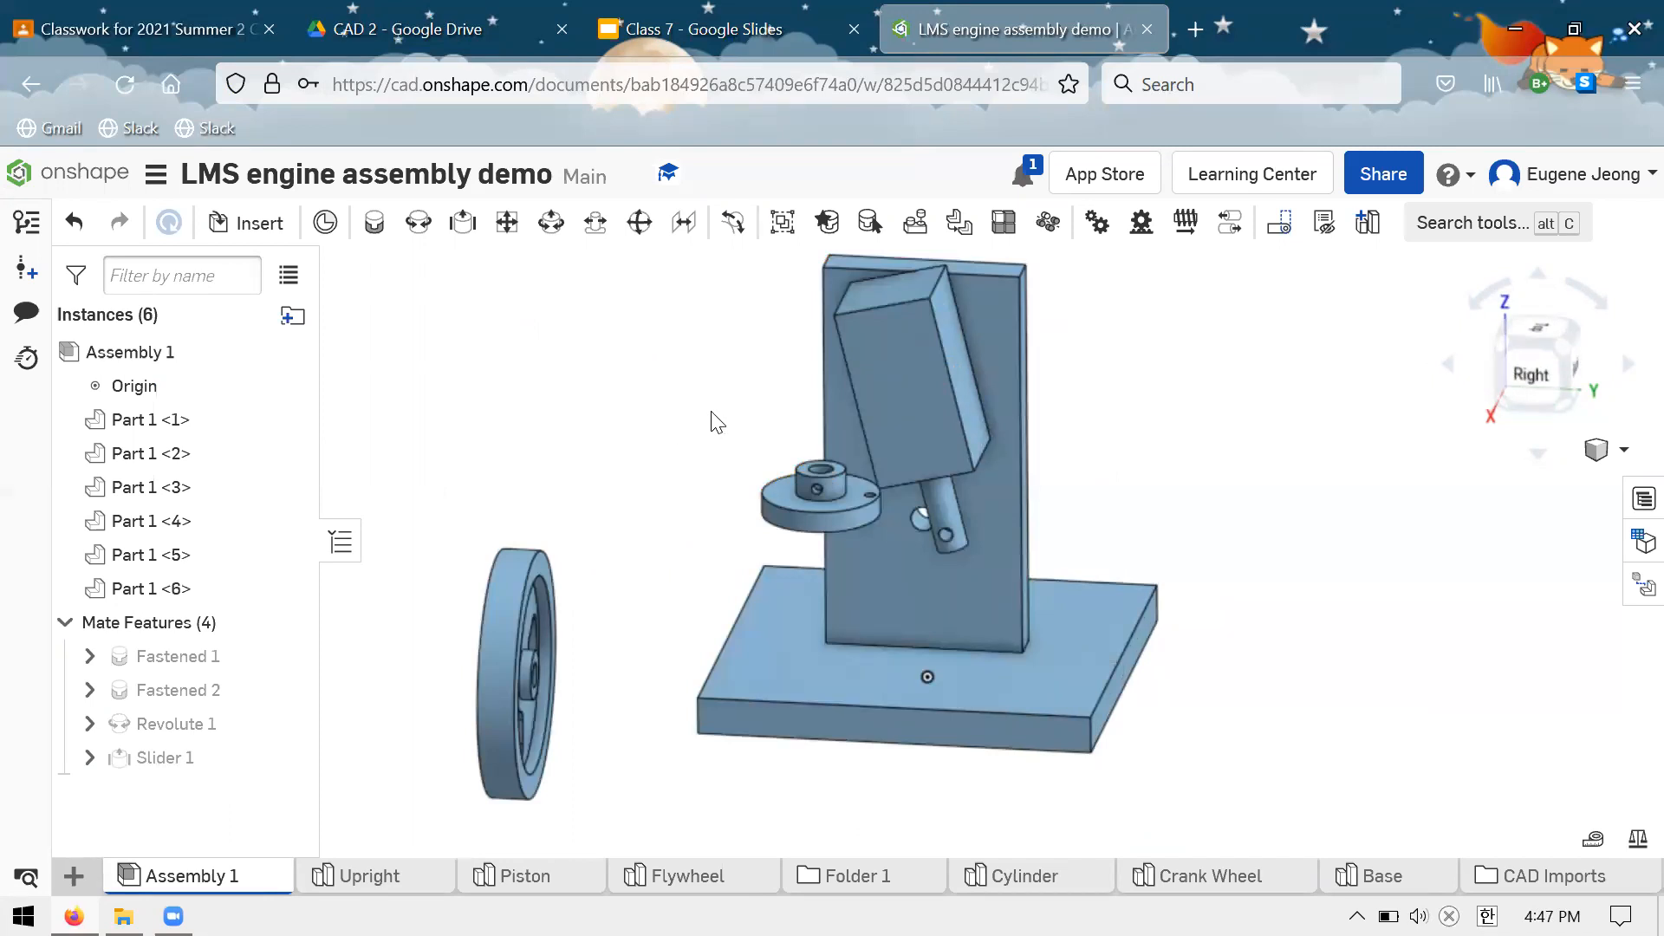
click(94, 12)
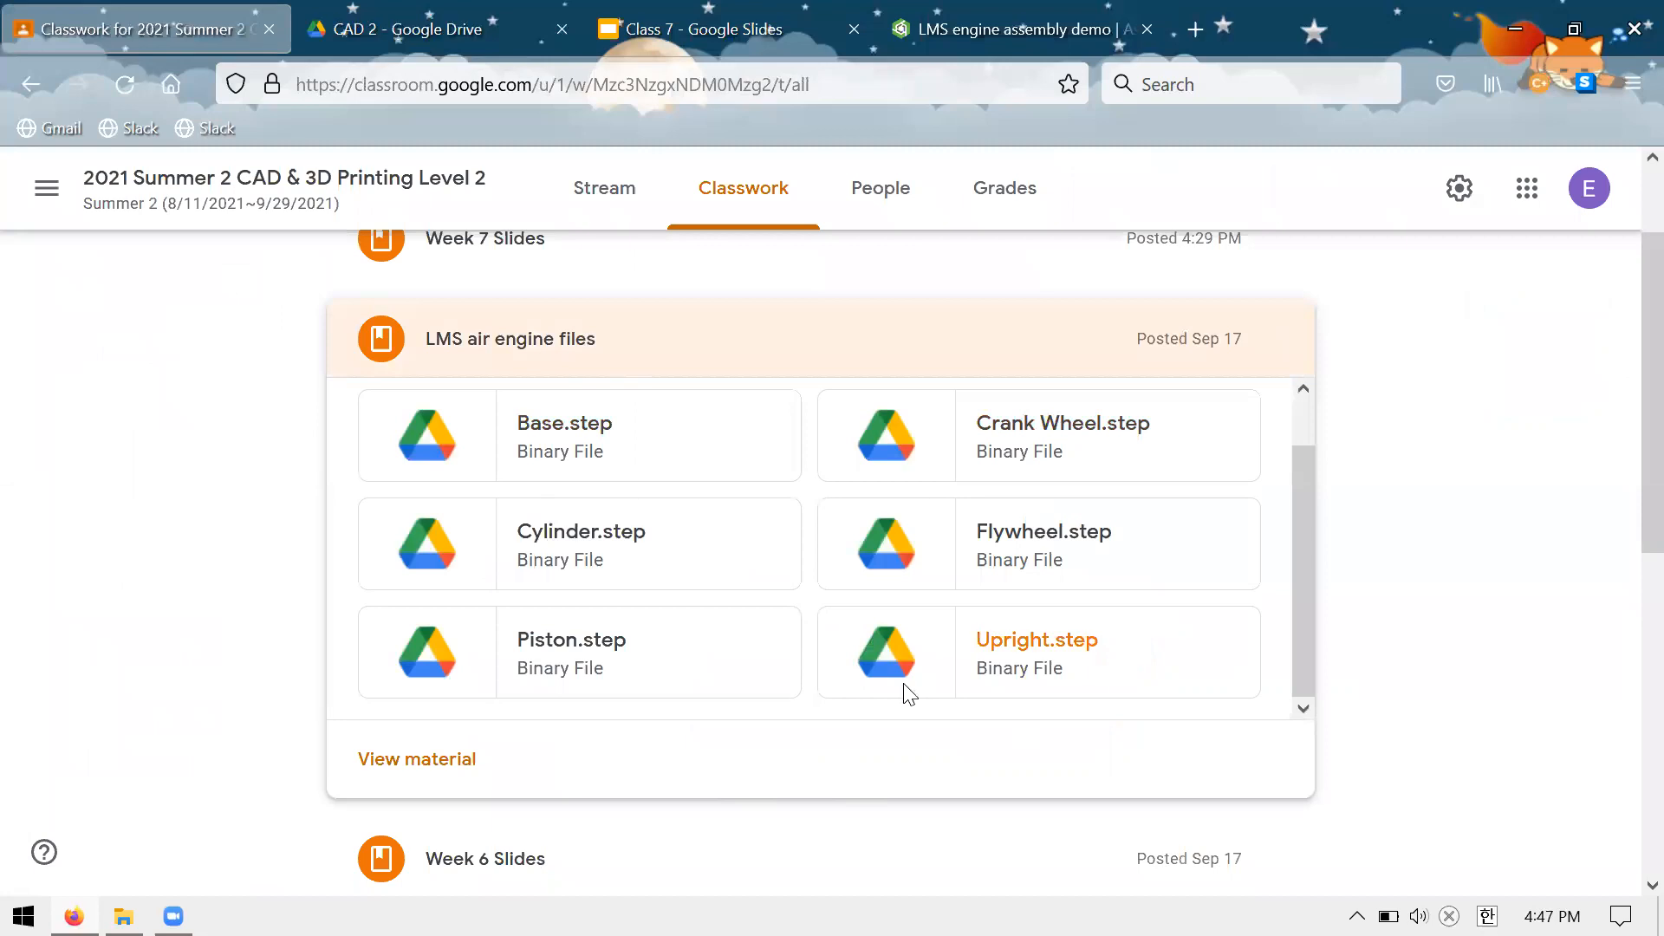
click(906, 29)
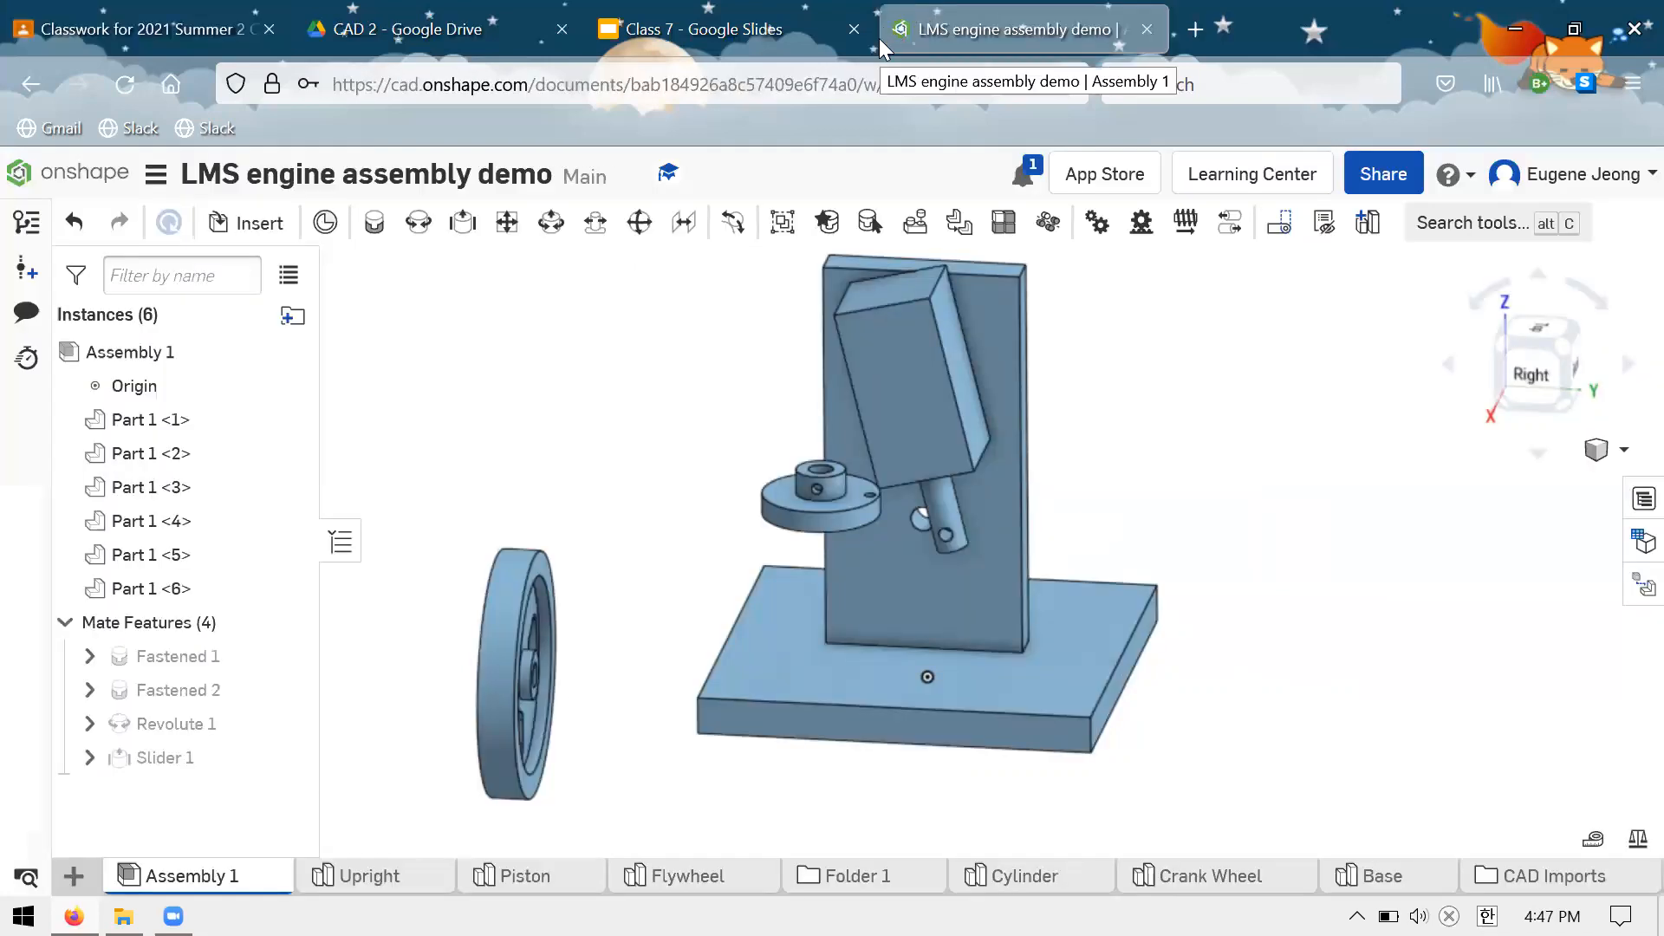
scroll(1110, 614, down, 2)
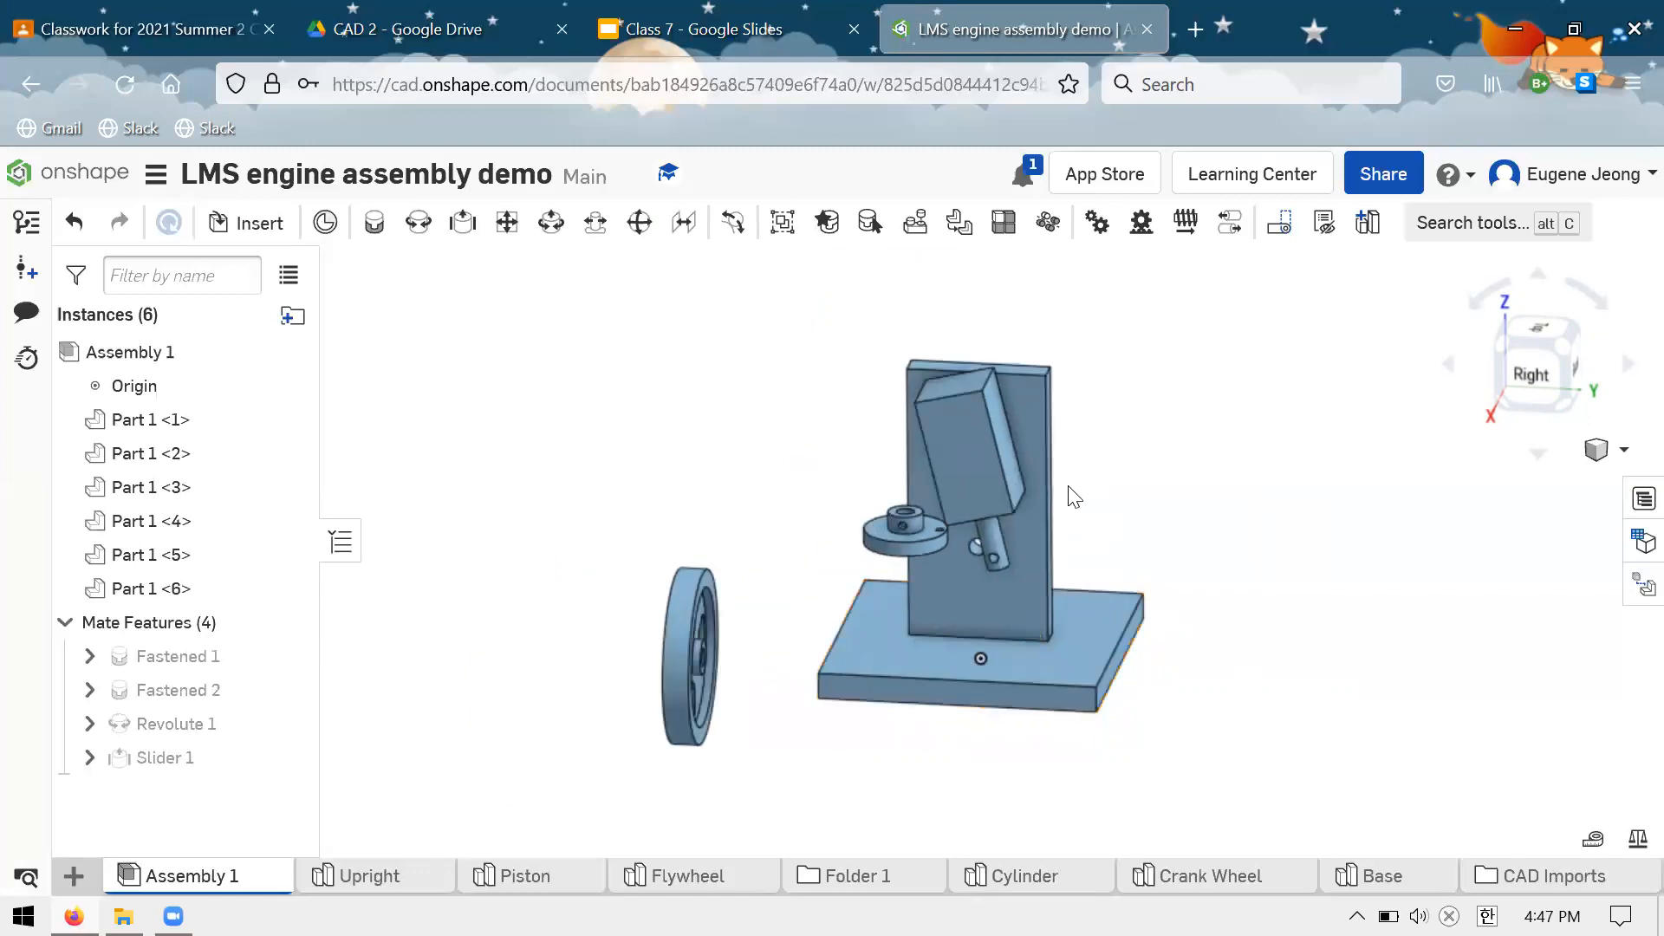
scroll(1070, 493, up, 1)
scroll(1179, 606, down, 2)
scroll(1224, 656, up, 2)
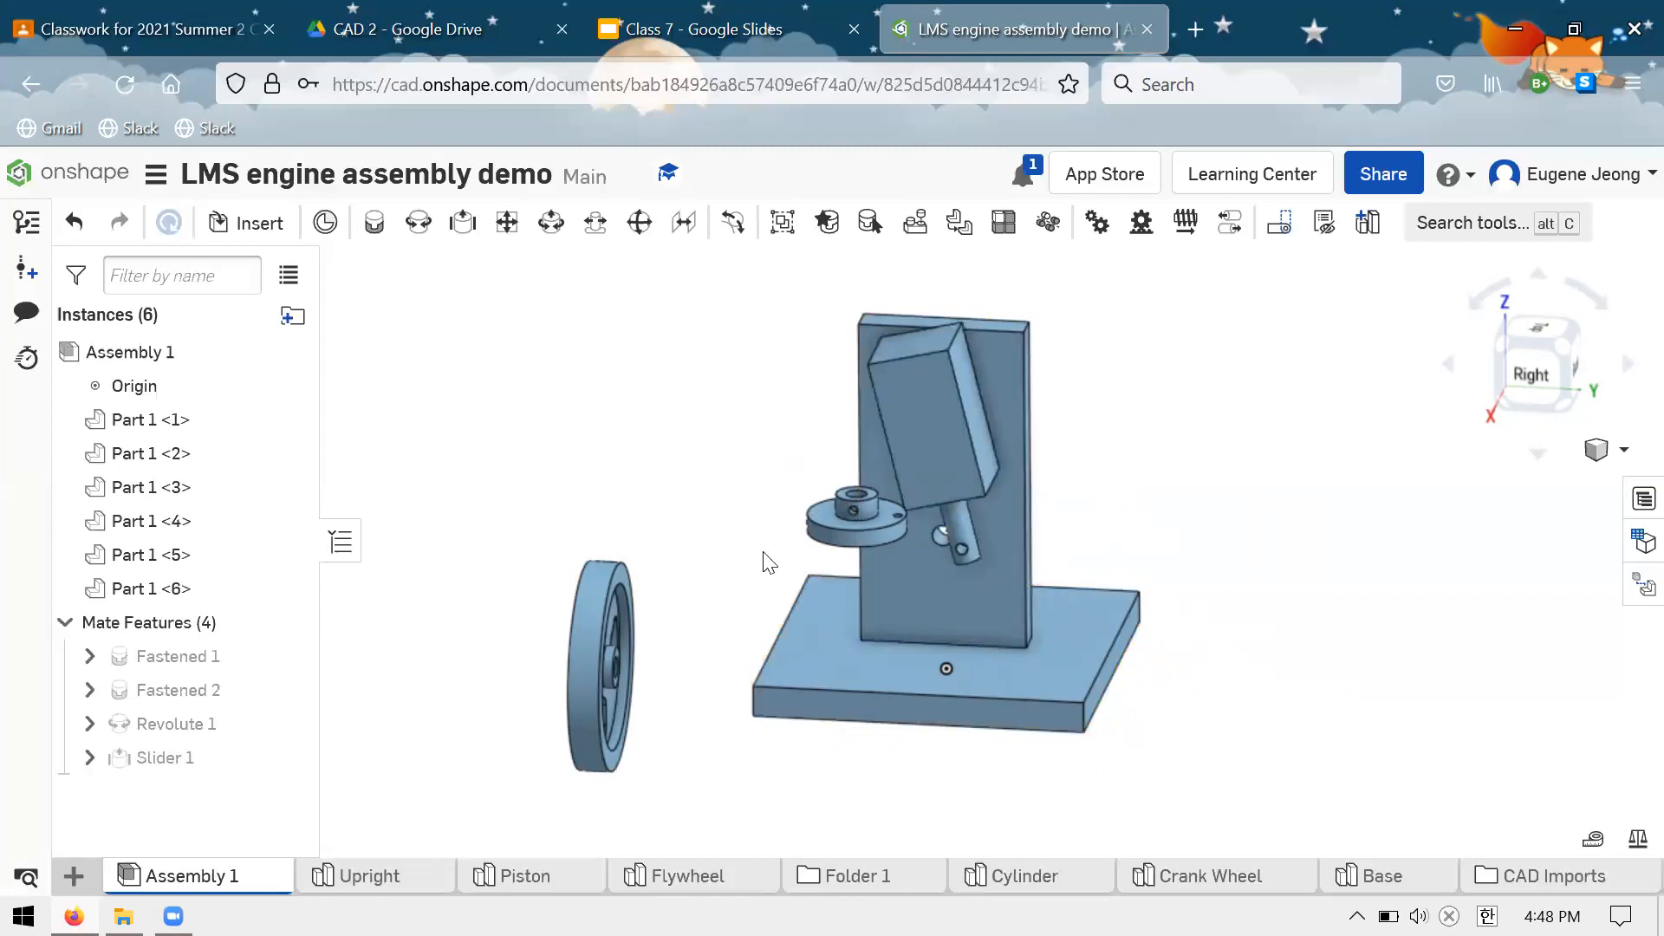
Delete all four mates from the assembly: Fastened 1, Fastened 2, Revolute 1 and Slider 1
click(195, 657)
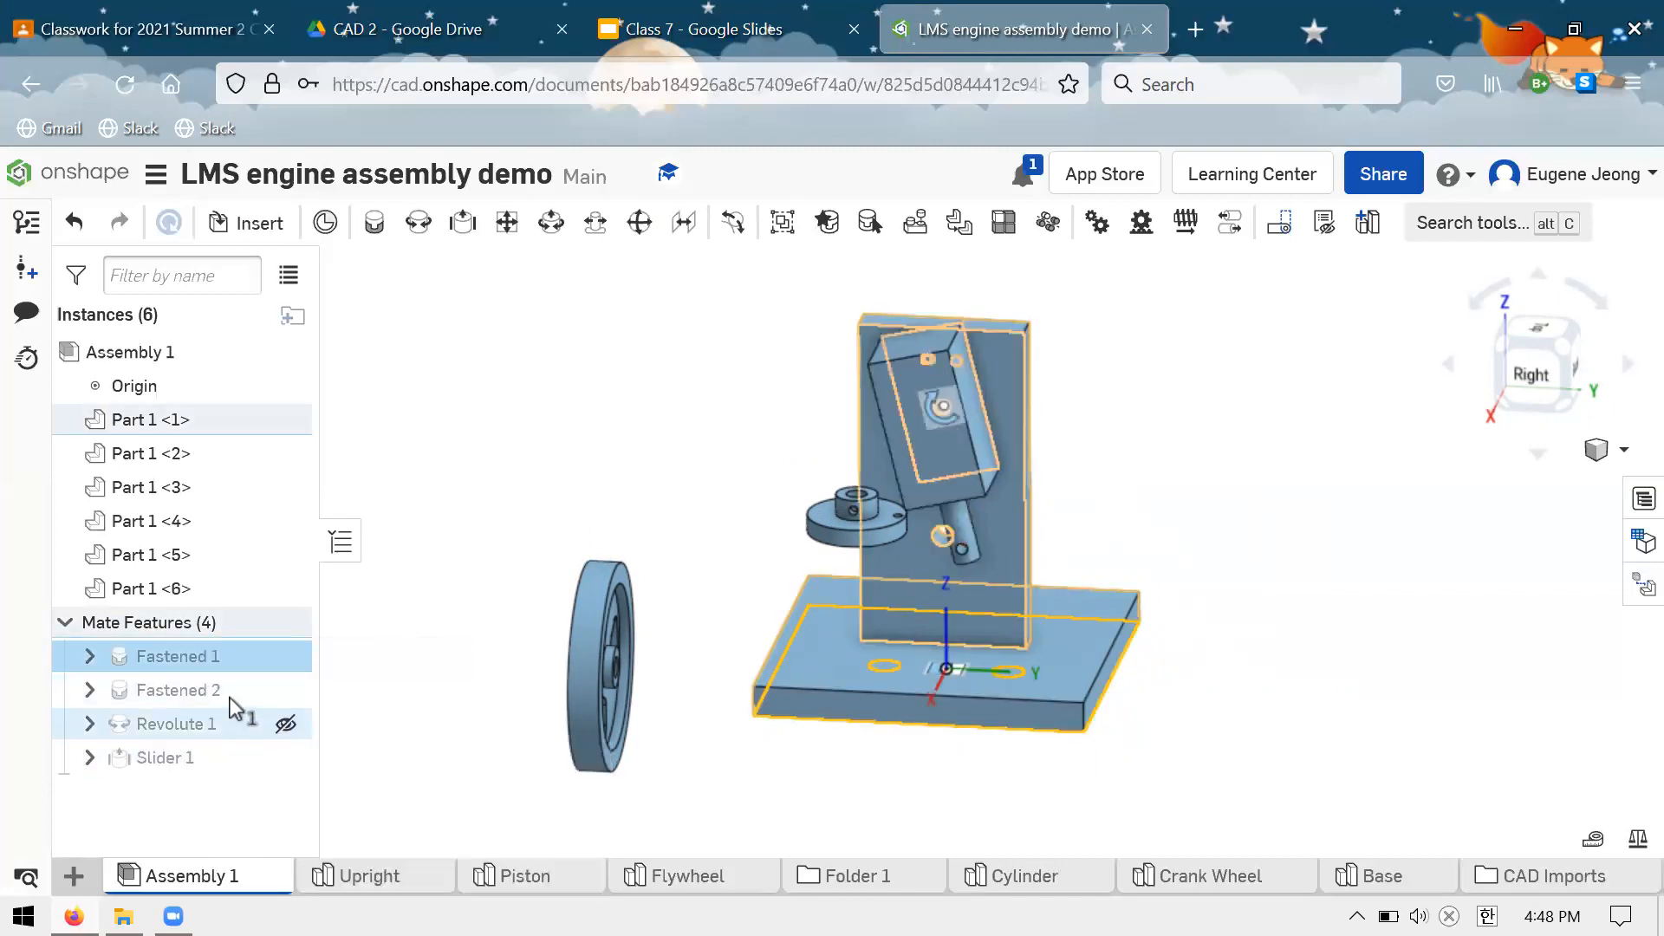
shift+click(227, 691)
shift+click(222, 725)
shift+click(213, 766)
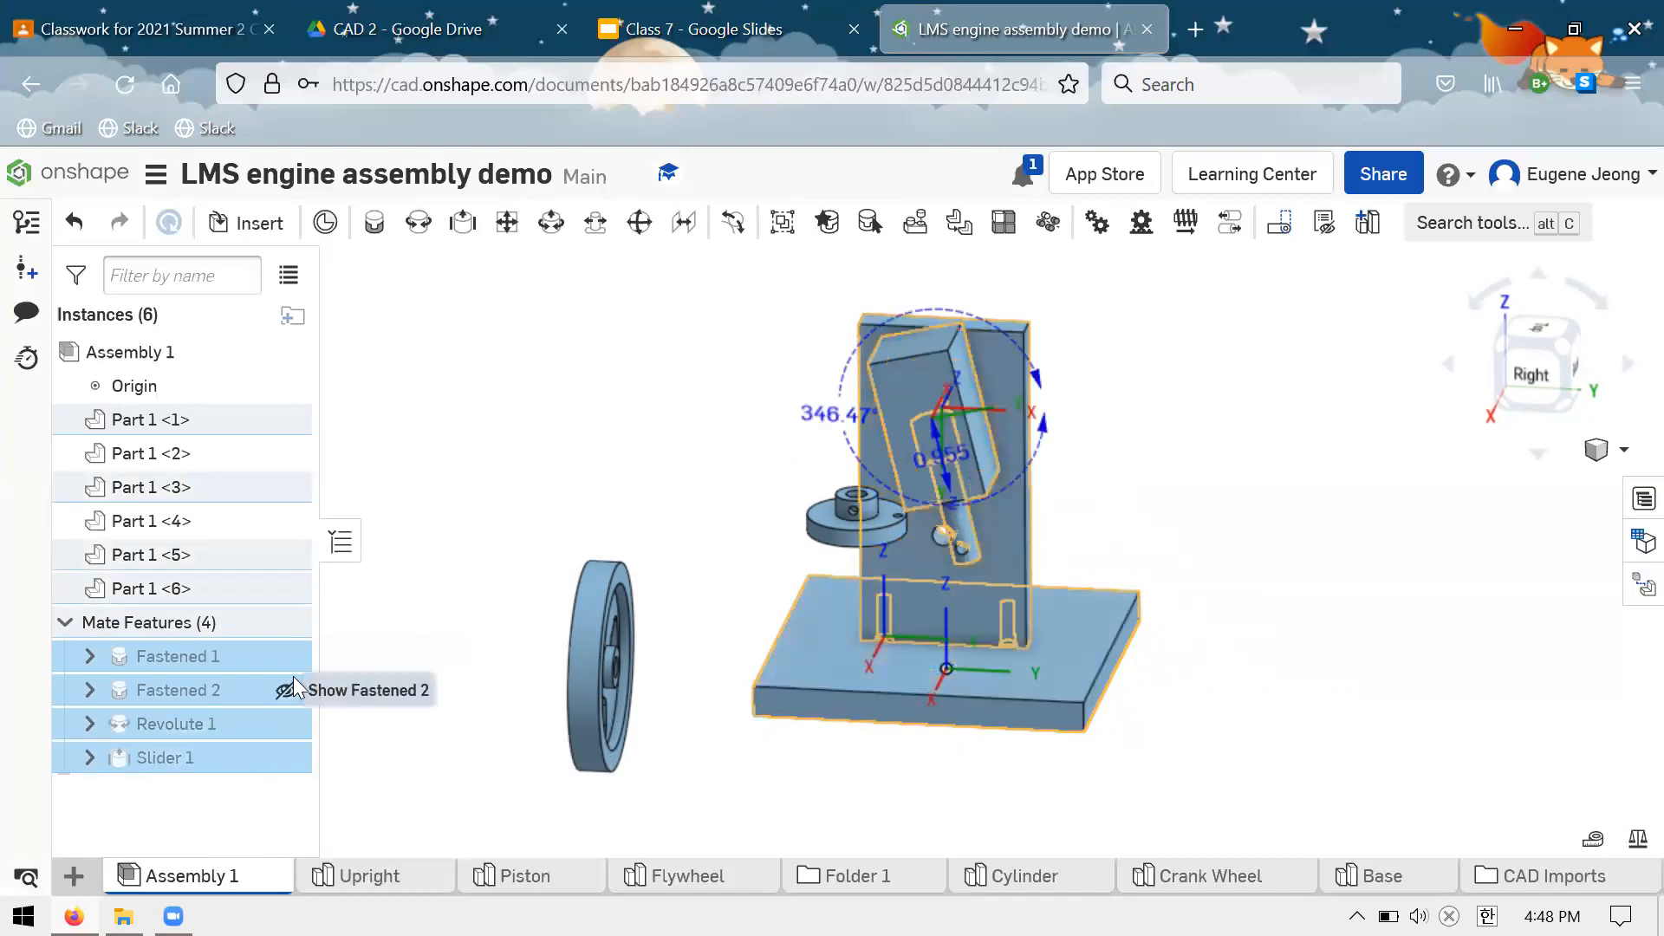
key(Delete)
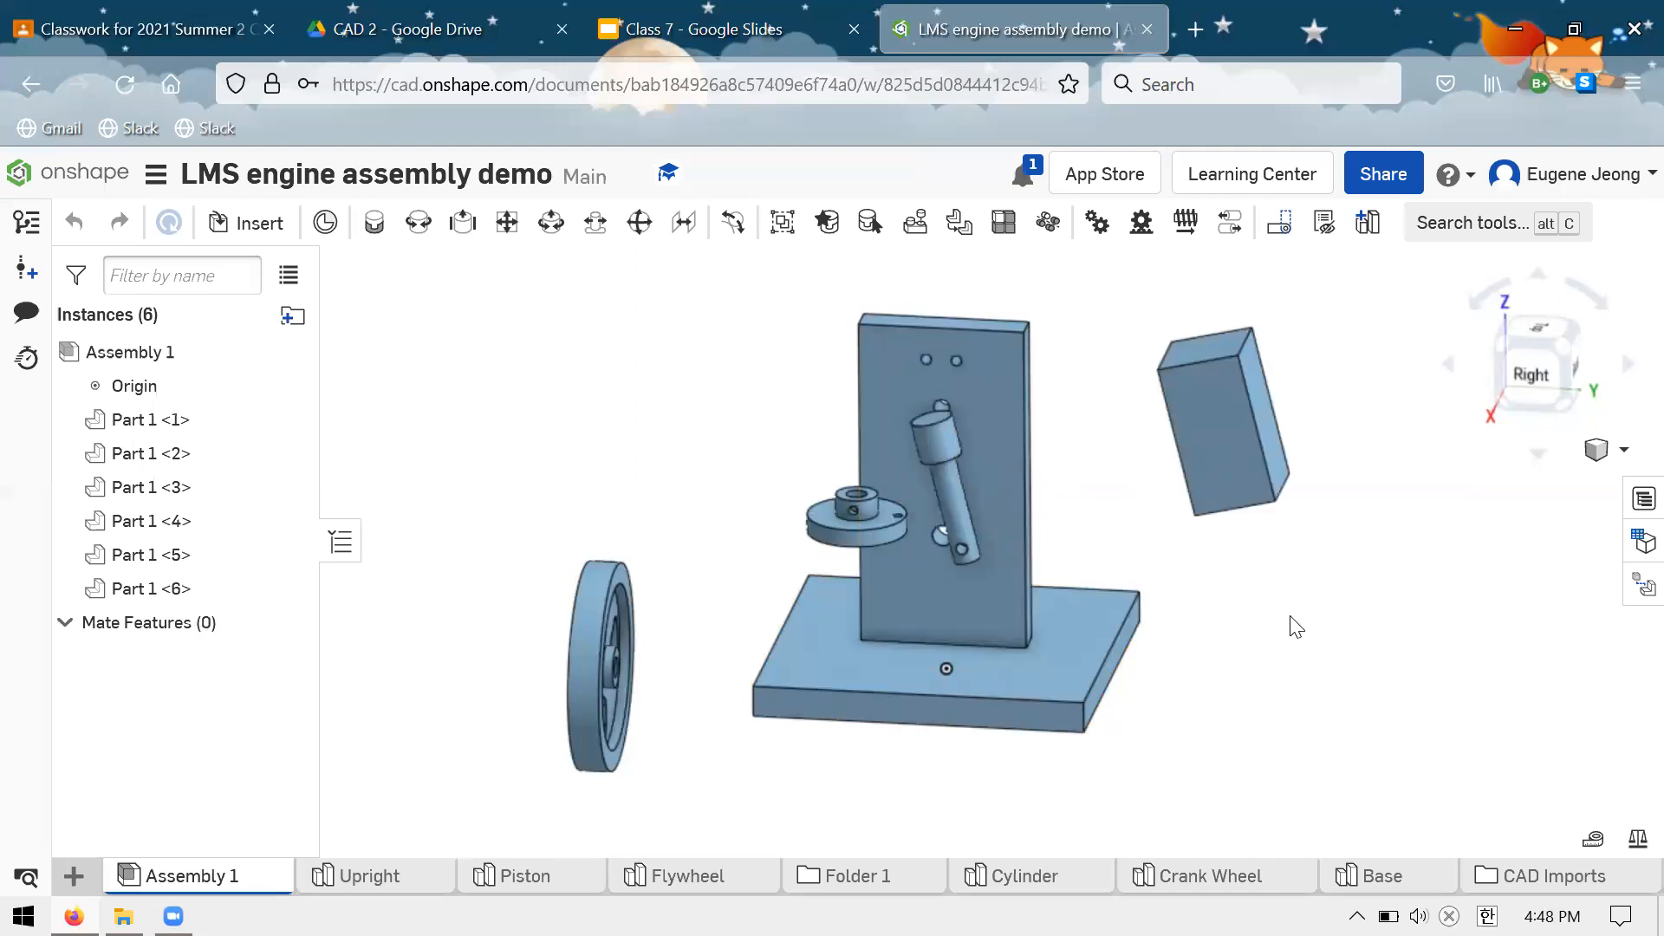
Pull the loose parts apart, moving the piston, the upright plate and the base to separate spots
drag(936, 470, 1234, 663)
drag(909, 428, 576, 330)
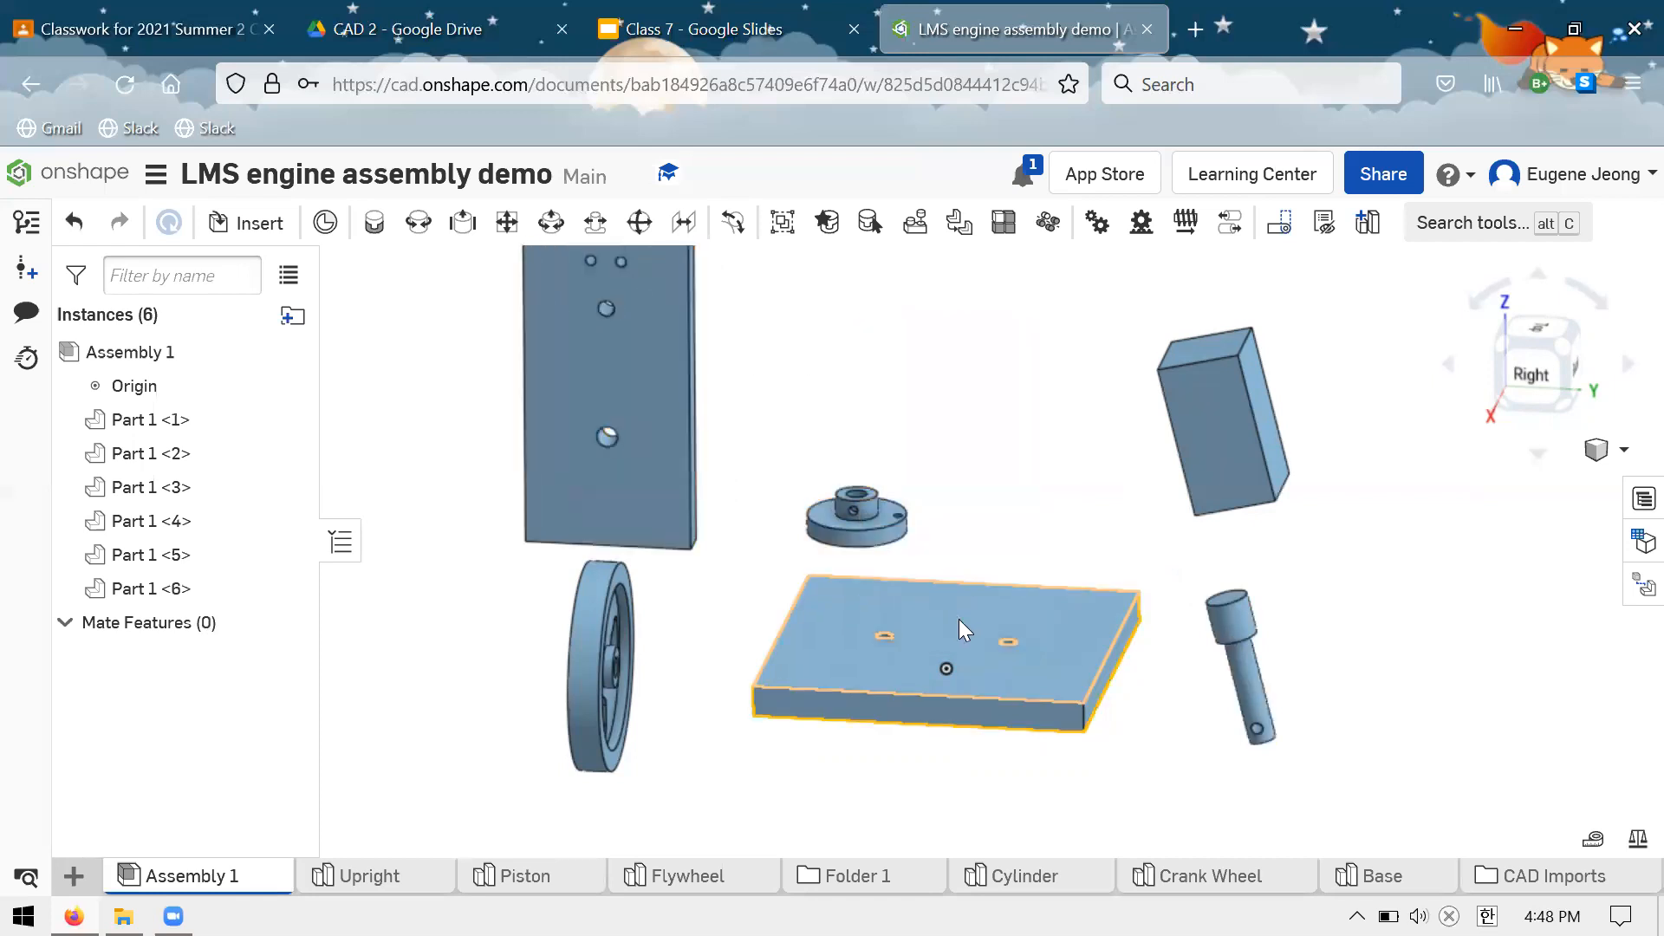
scroll(959, 630, down, 5)
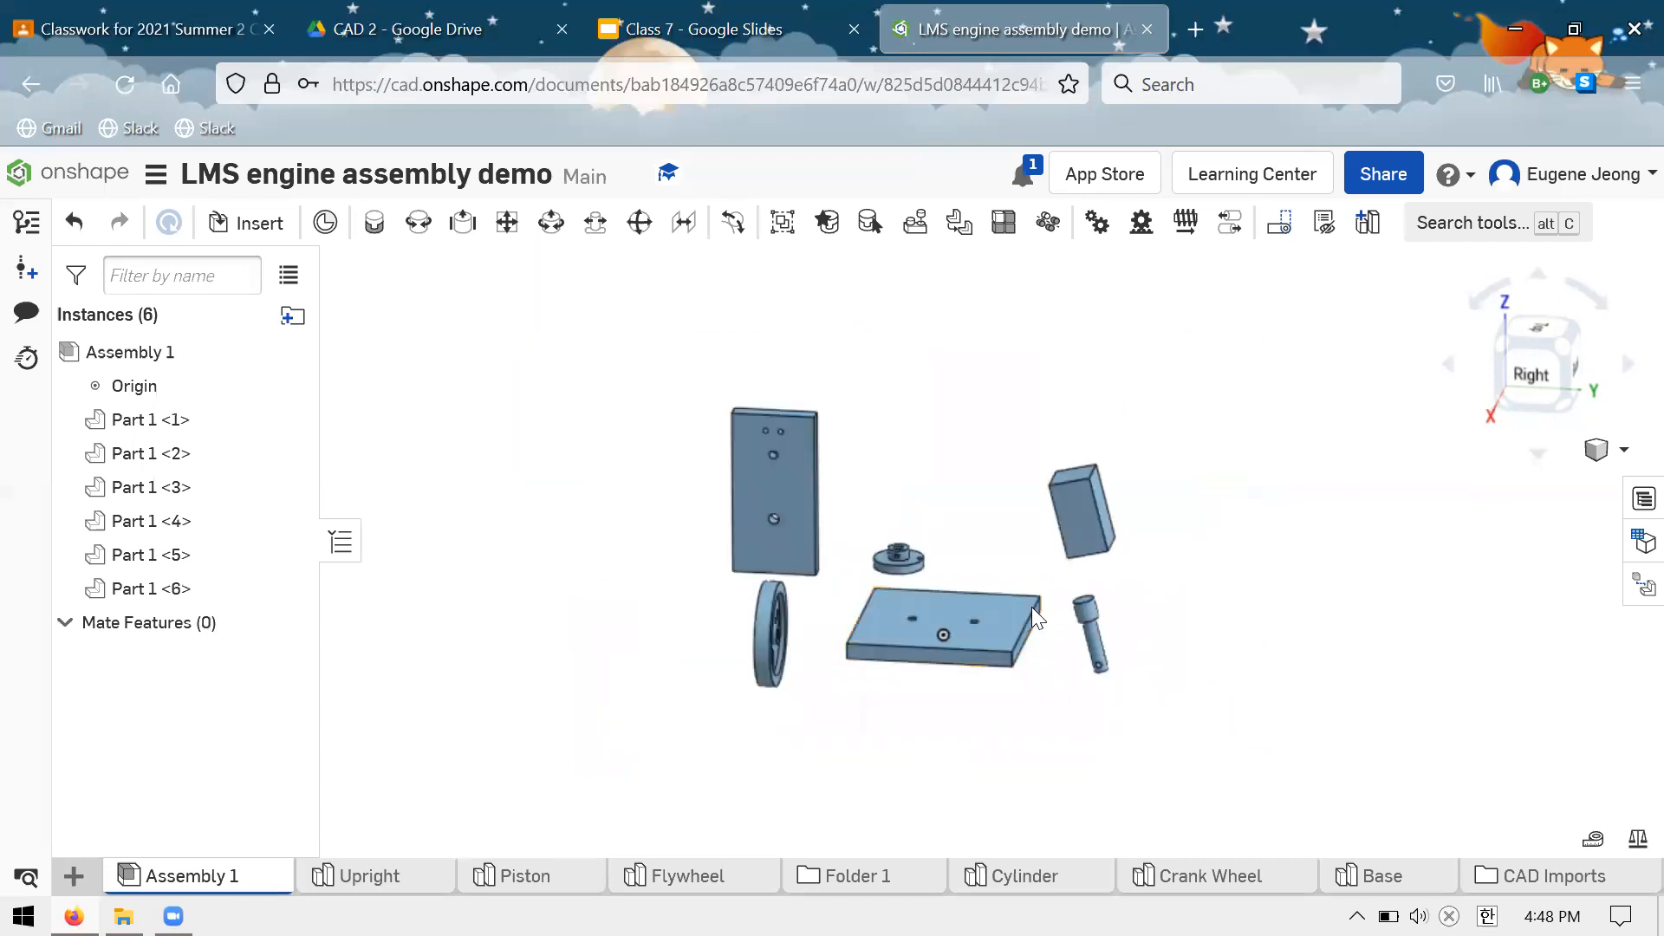
drag(1039, 583, 923, 652)
drag(947, 745, 959, 735)
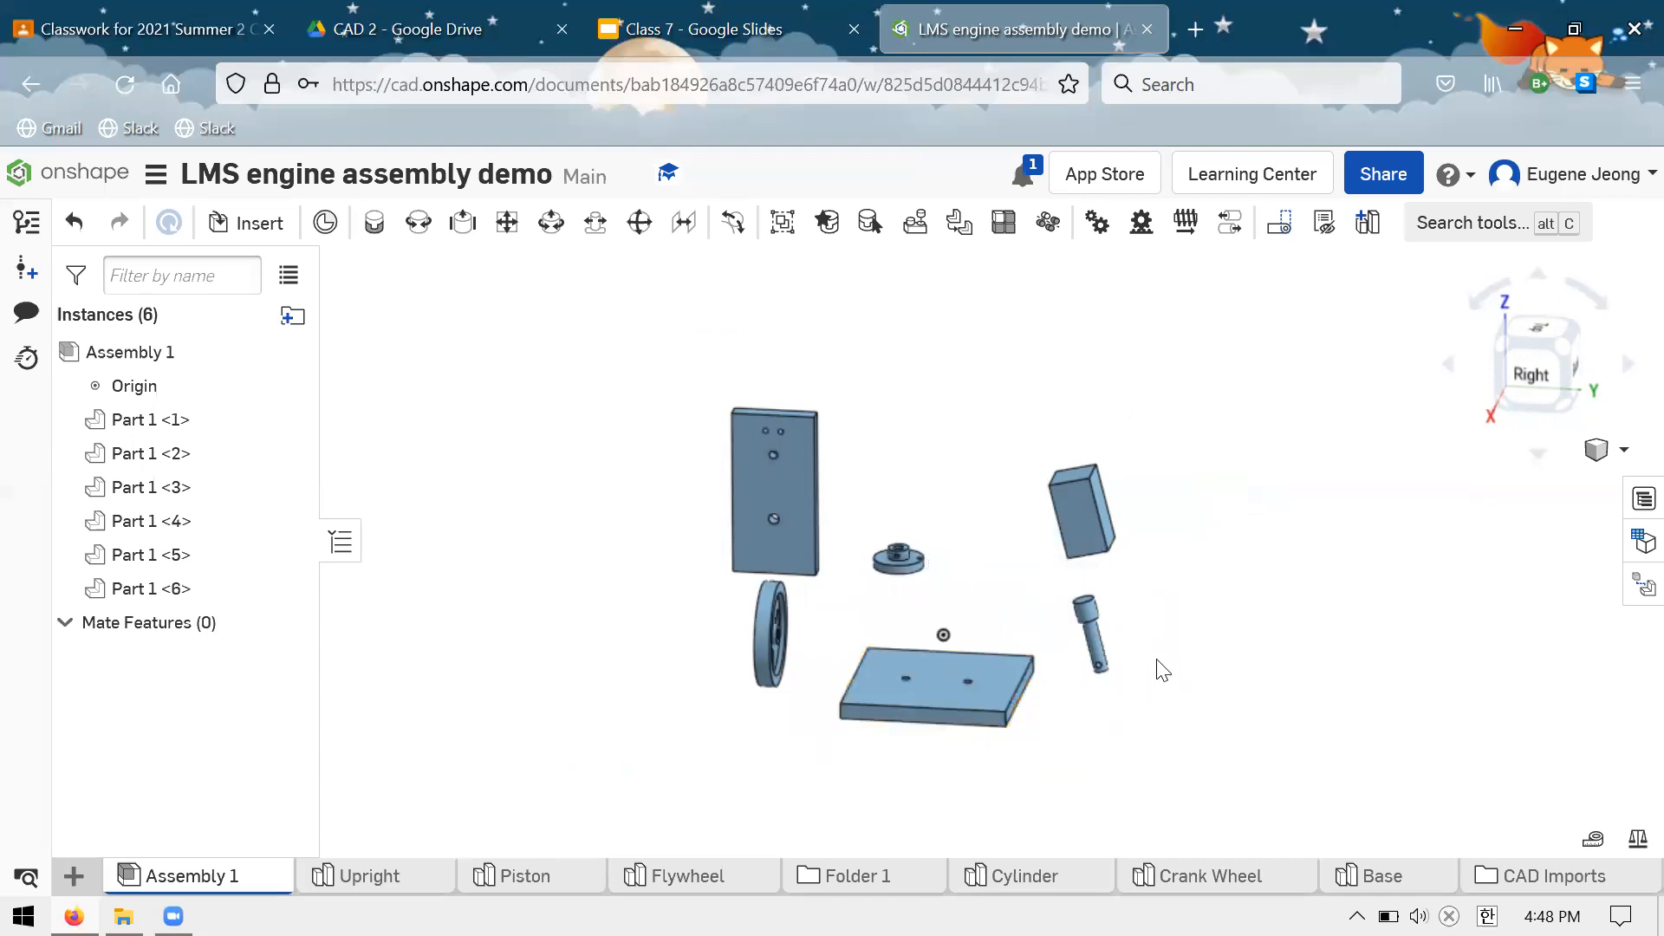
scroll(1159, 669, up, 3)
scroll(999, 564, down, 5)
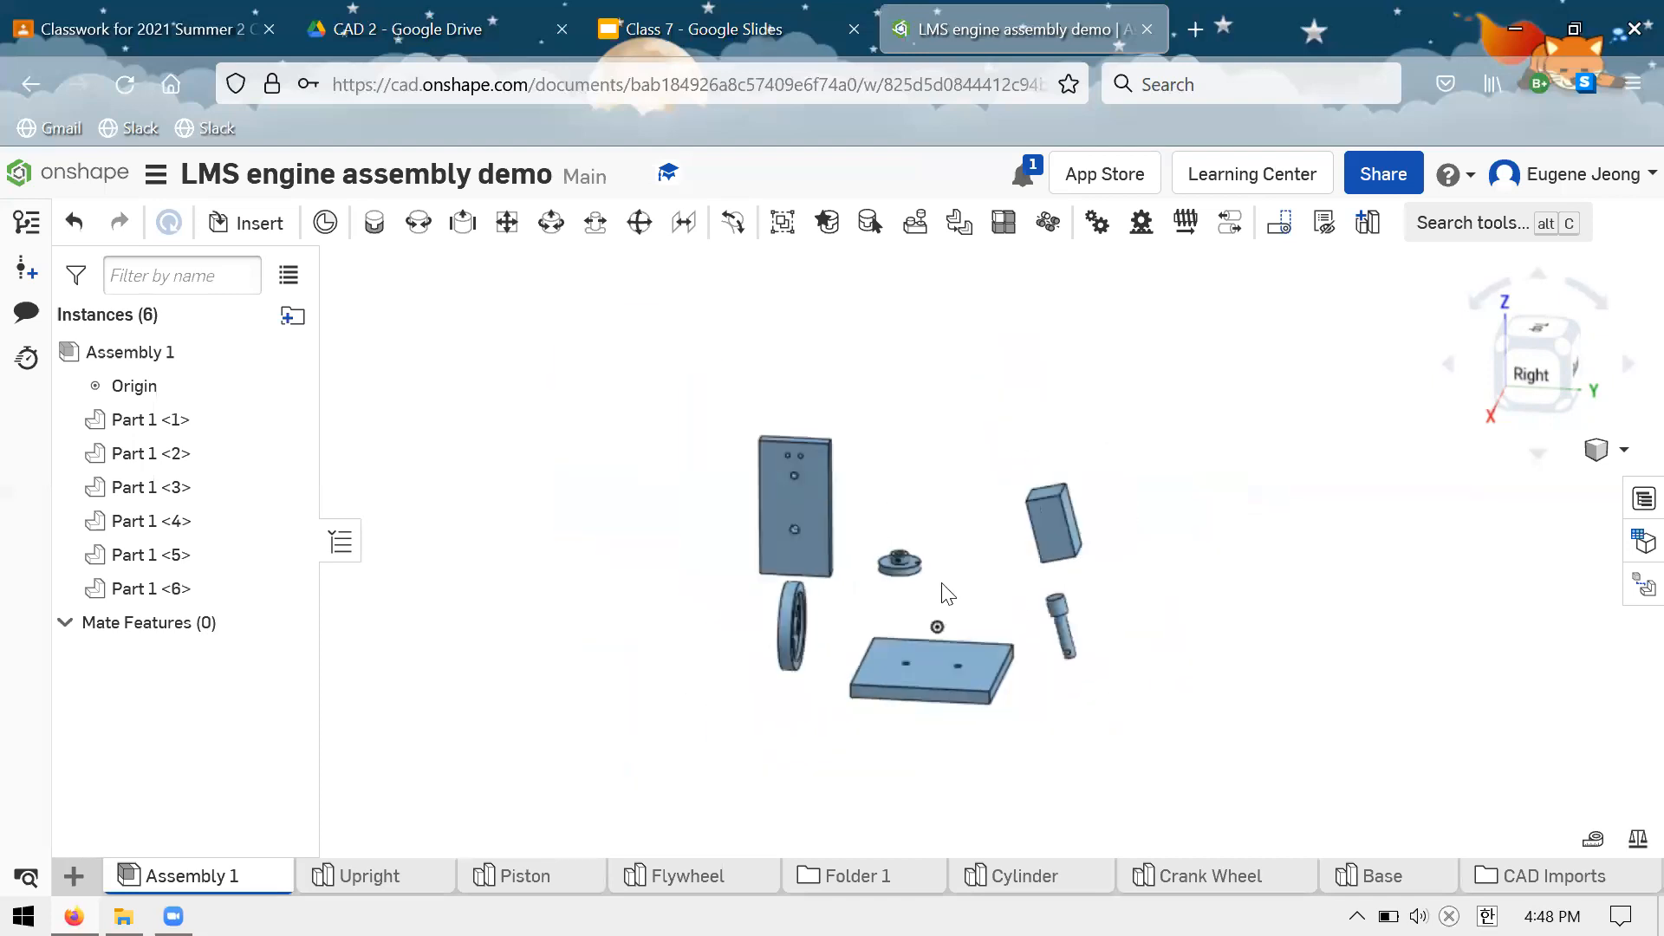
scroll(954, 592, up, 3)
scroll(954, 592, down, 2)
scroll(1023, 515, up, 2)
scroll(1019, 511, down, 1)
scroll(1096, 732, up, 3)
scroll(1048, 699, down, 2)
scroll(1052, 613, up, 2)
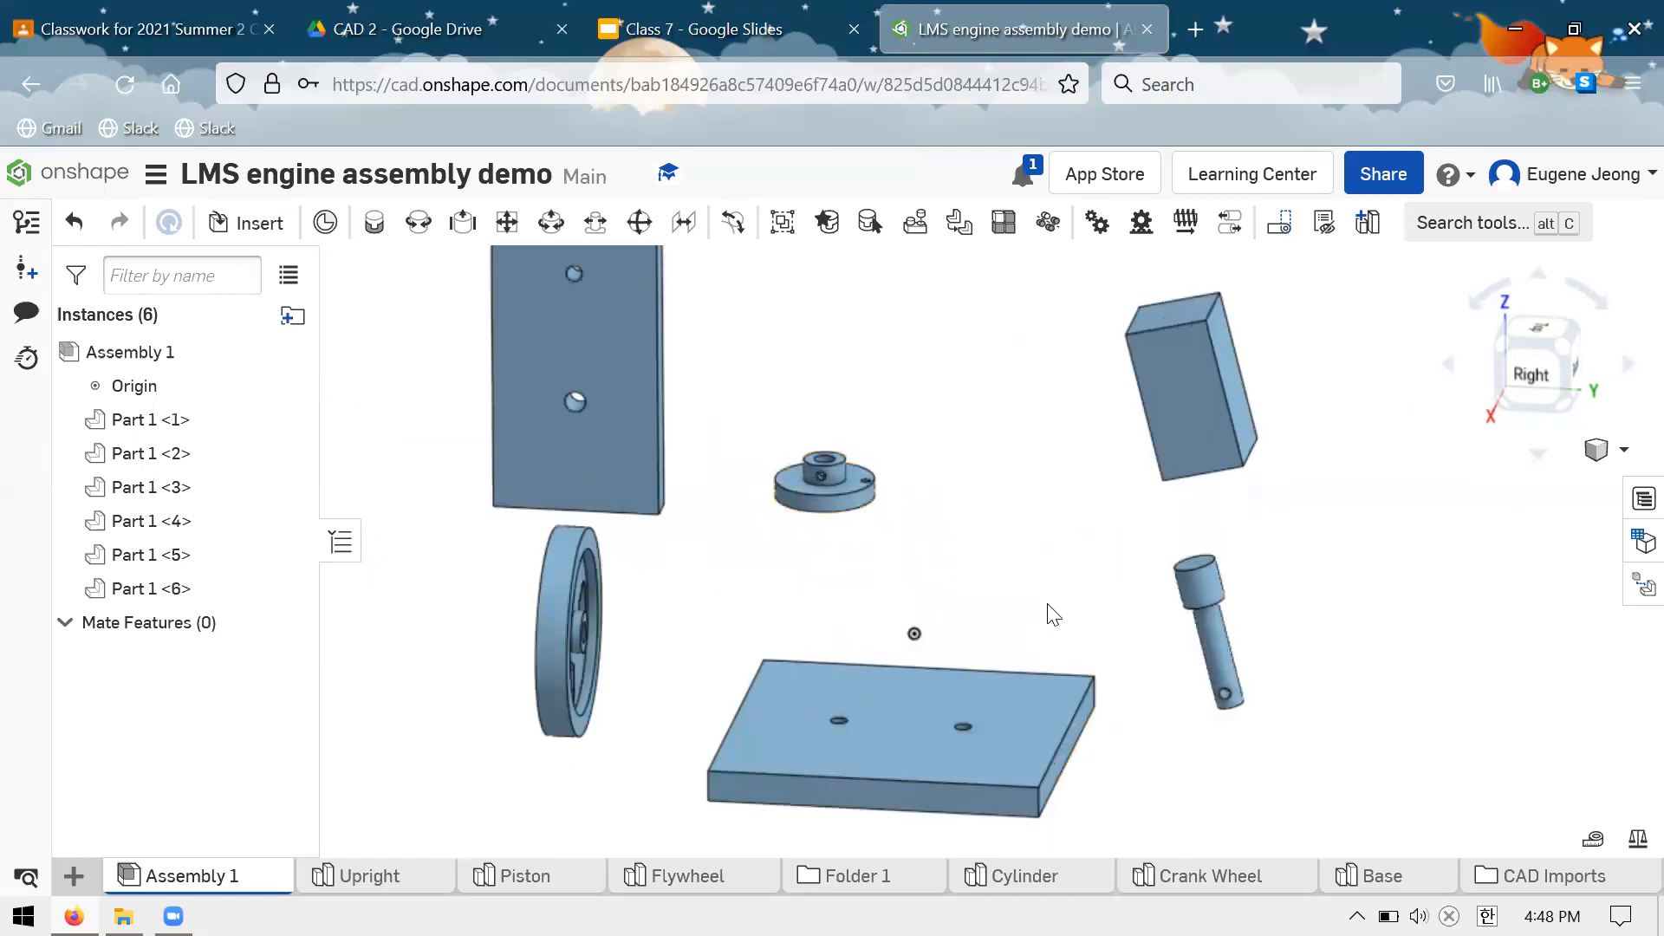
scroll(959, 502, down, 2)
Switch to Google Classroom and review the LMS air engine files material and its available options
click(82, 17)
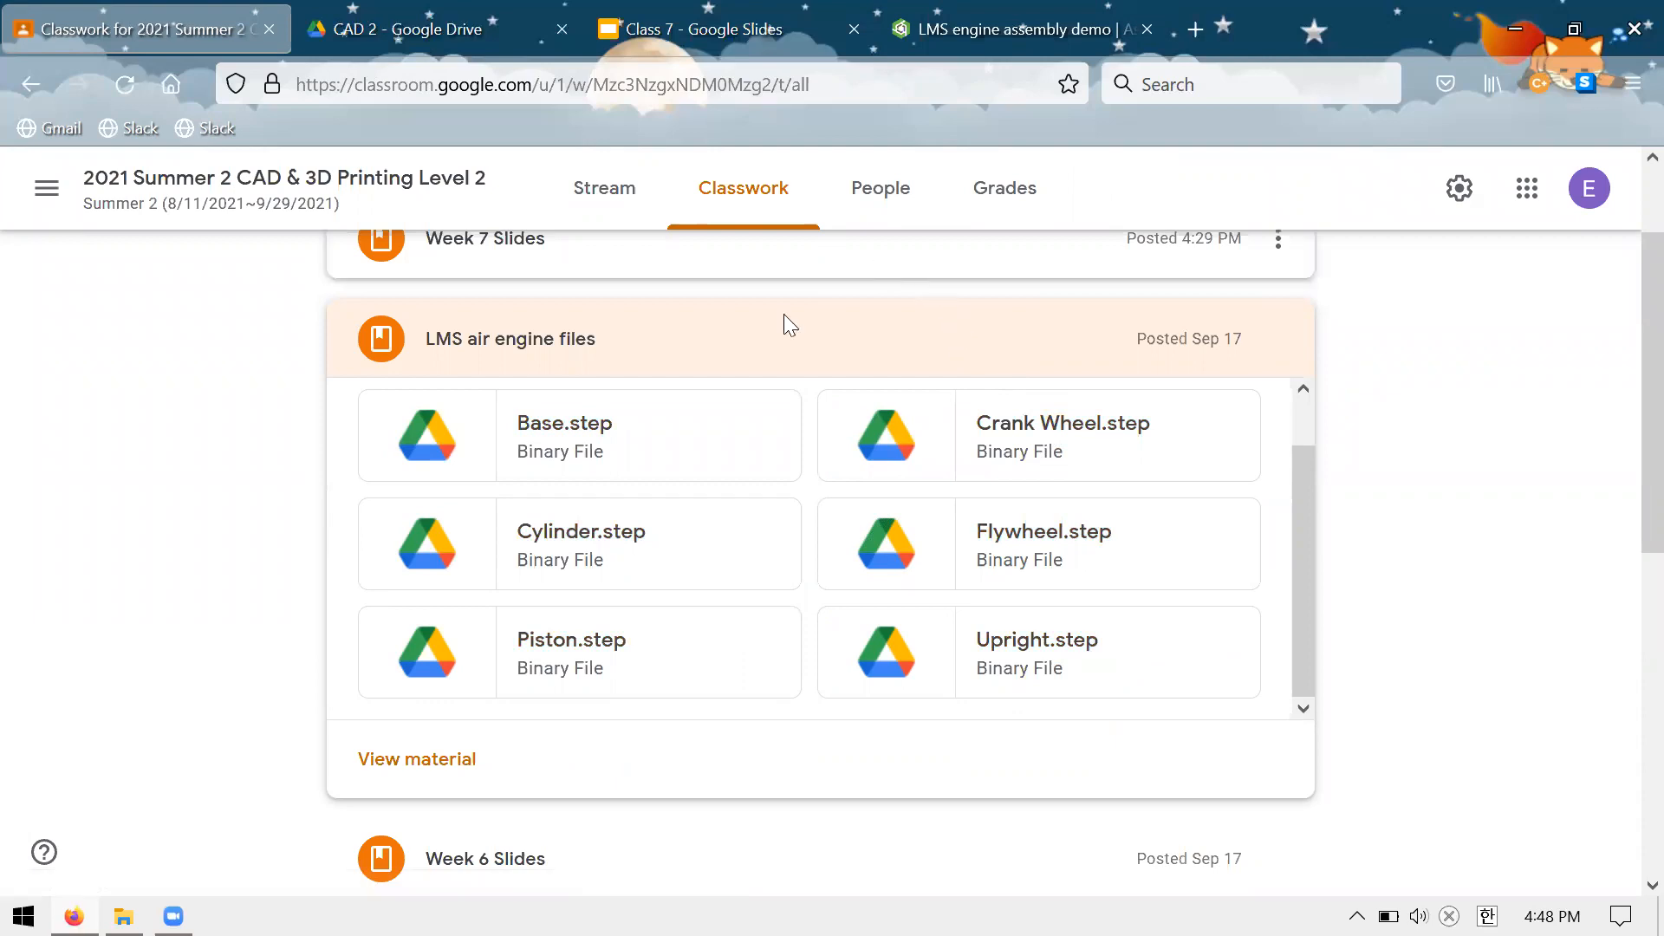
scroll(278, 446, up, 2)
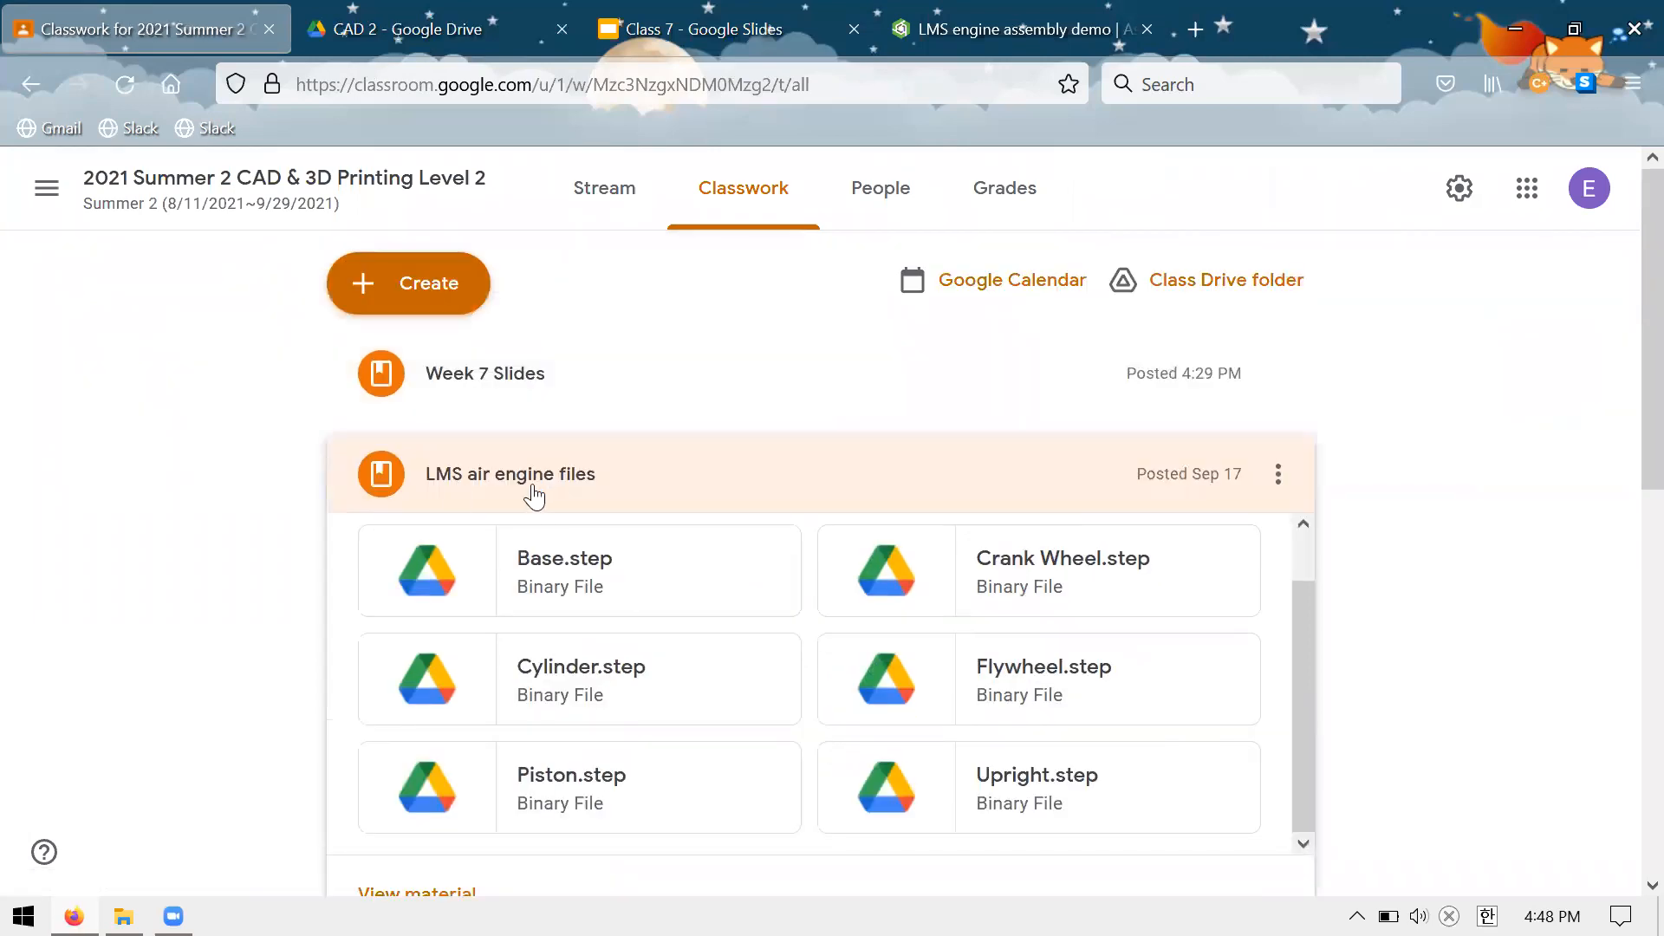
click(602, 482)
click(598, 479)
scroll(251, 444, down, 2)
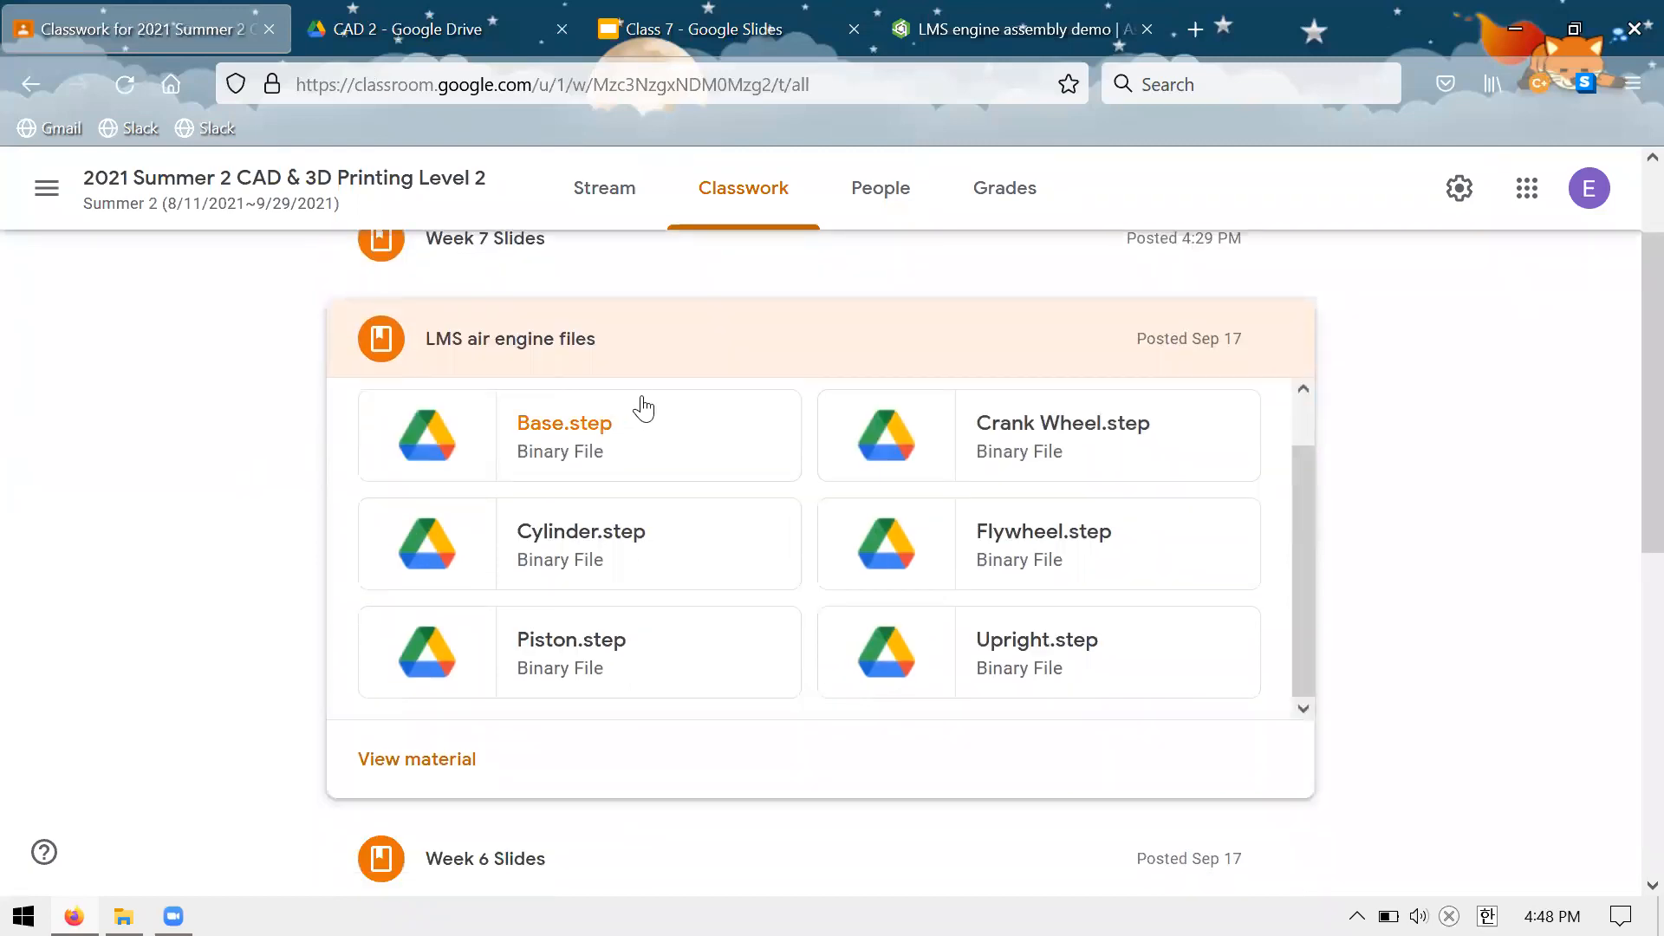
click(640, 354)
scroll(289, 464, up, 2)
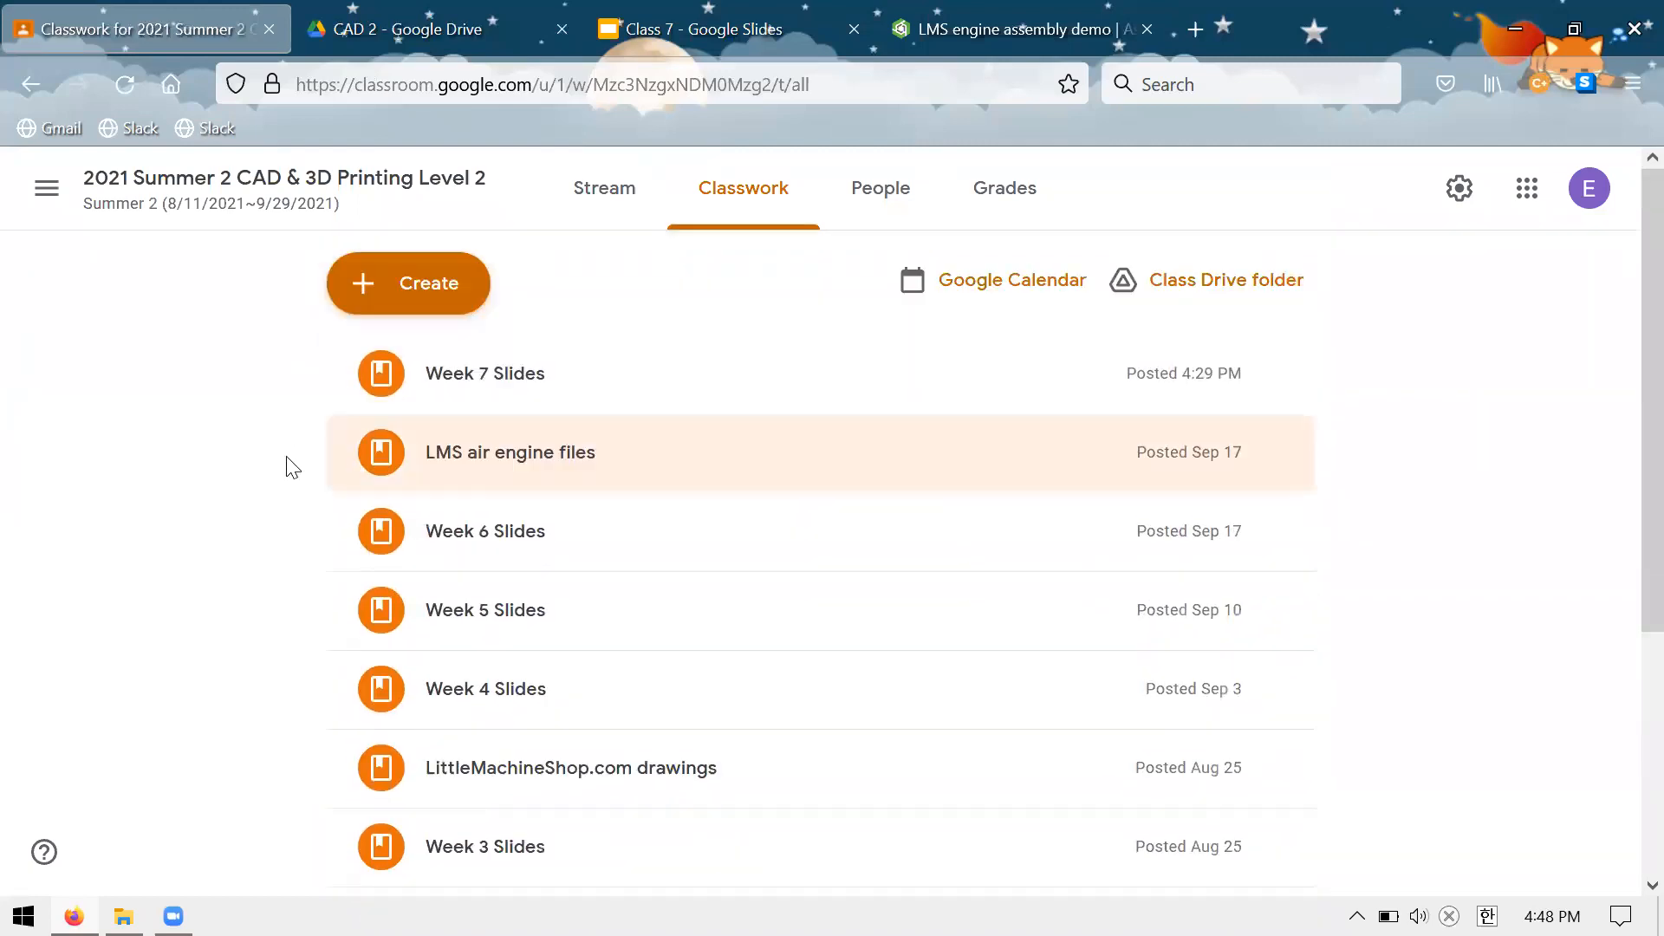
click(1283, 465)
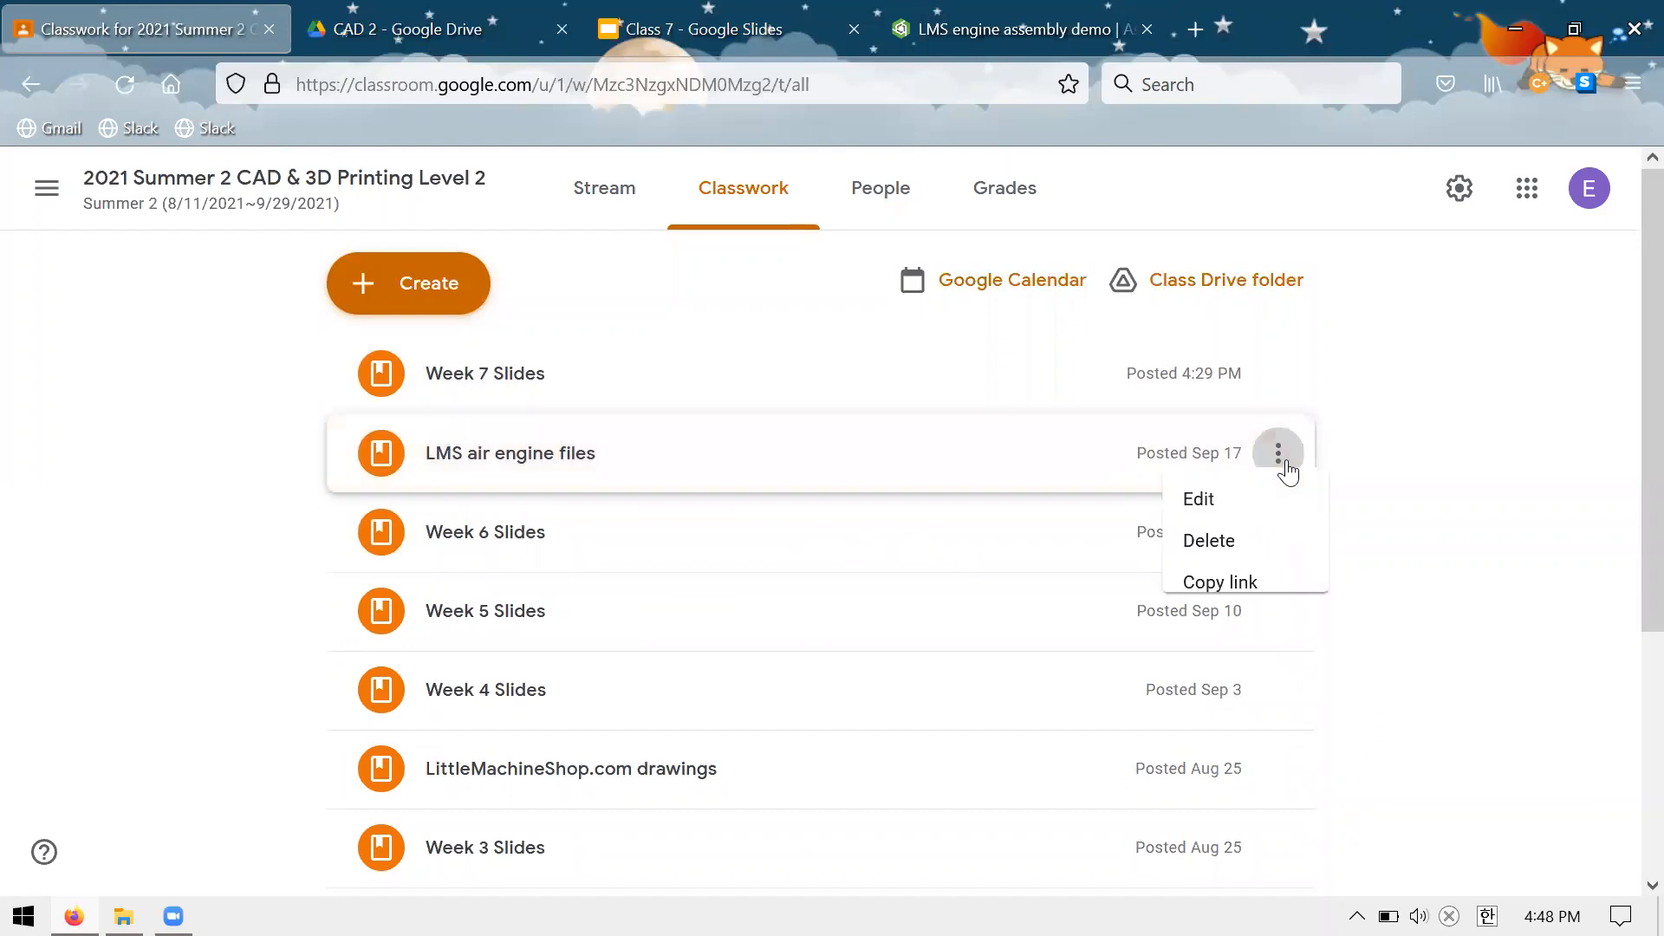
click(1287, 470)
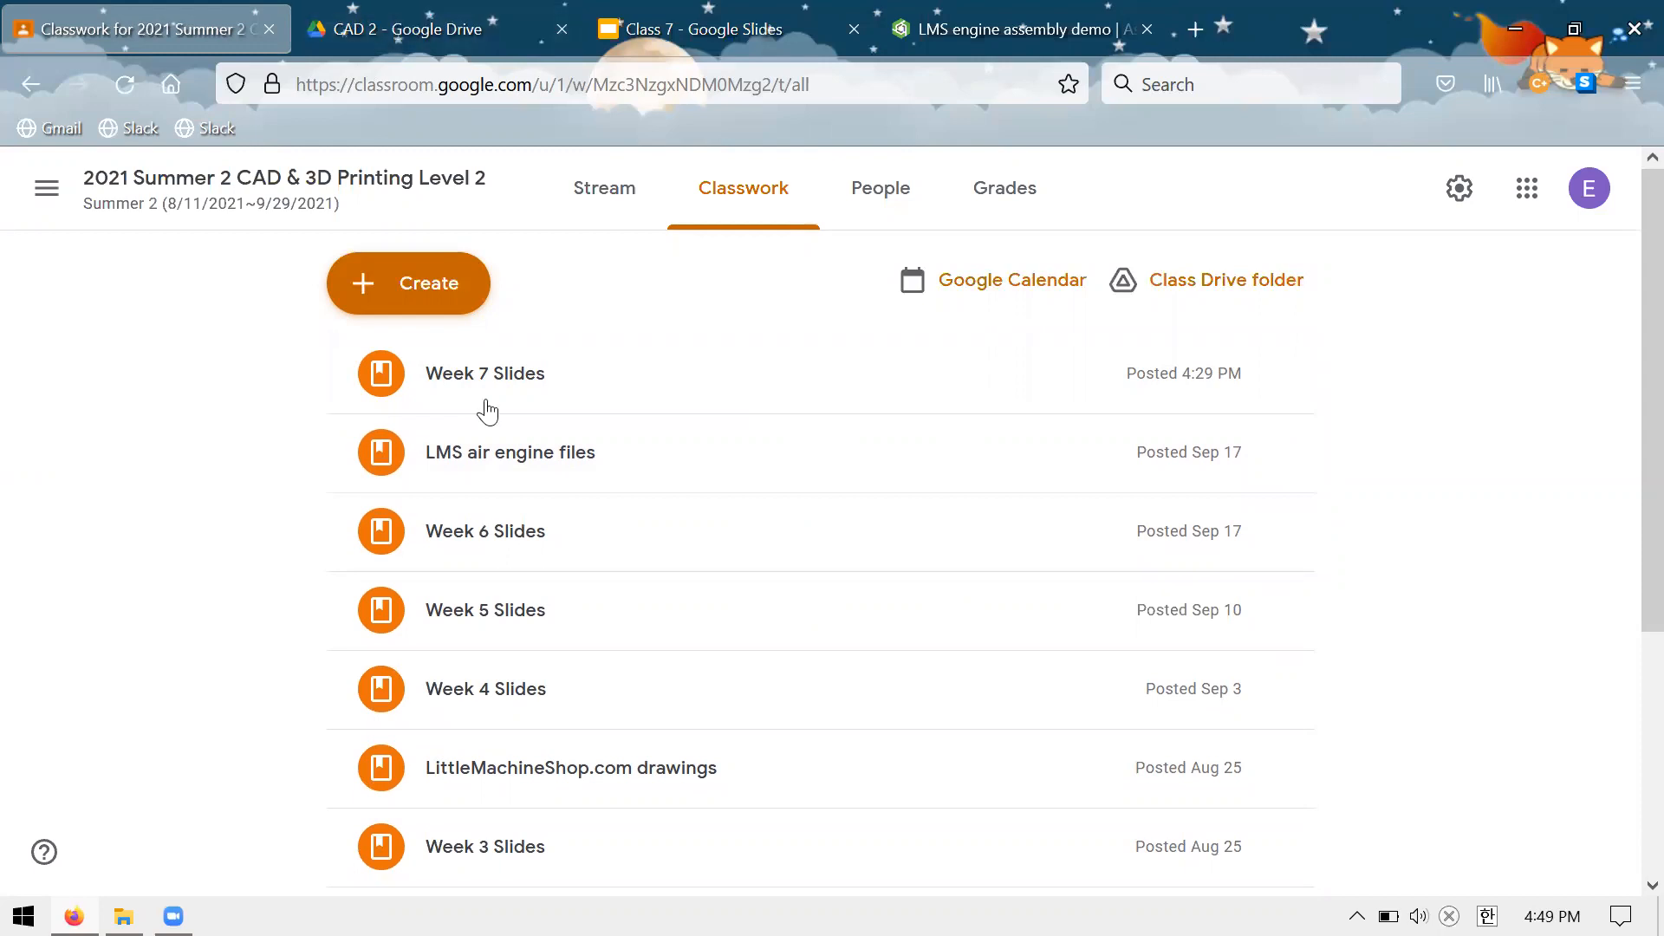
Look over the CAD 2 Drive folder and the Class 7 slides, and return to the Onshape assembly
key(ctrl+Tab)
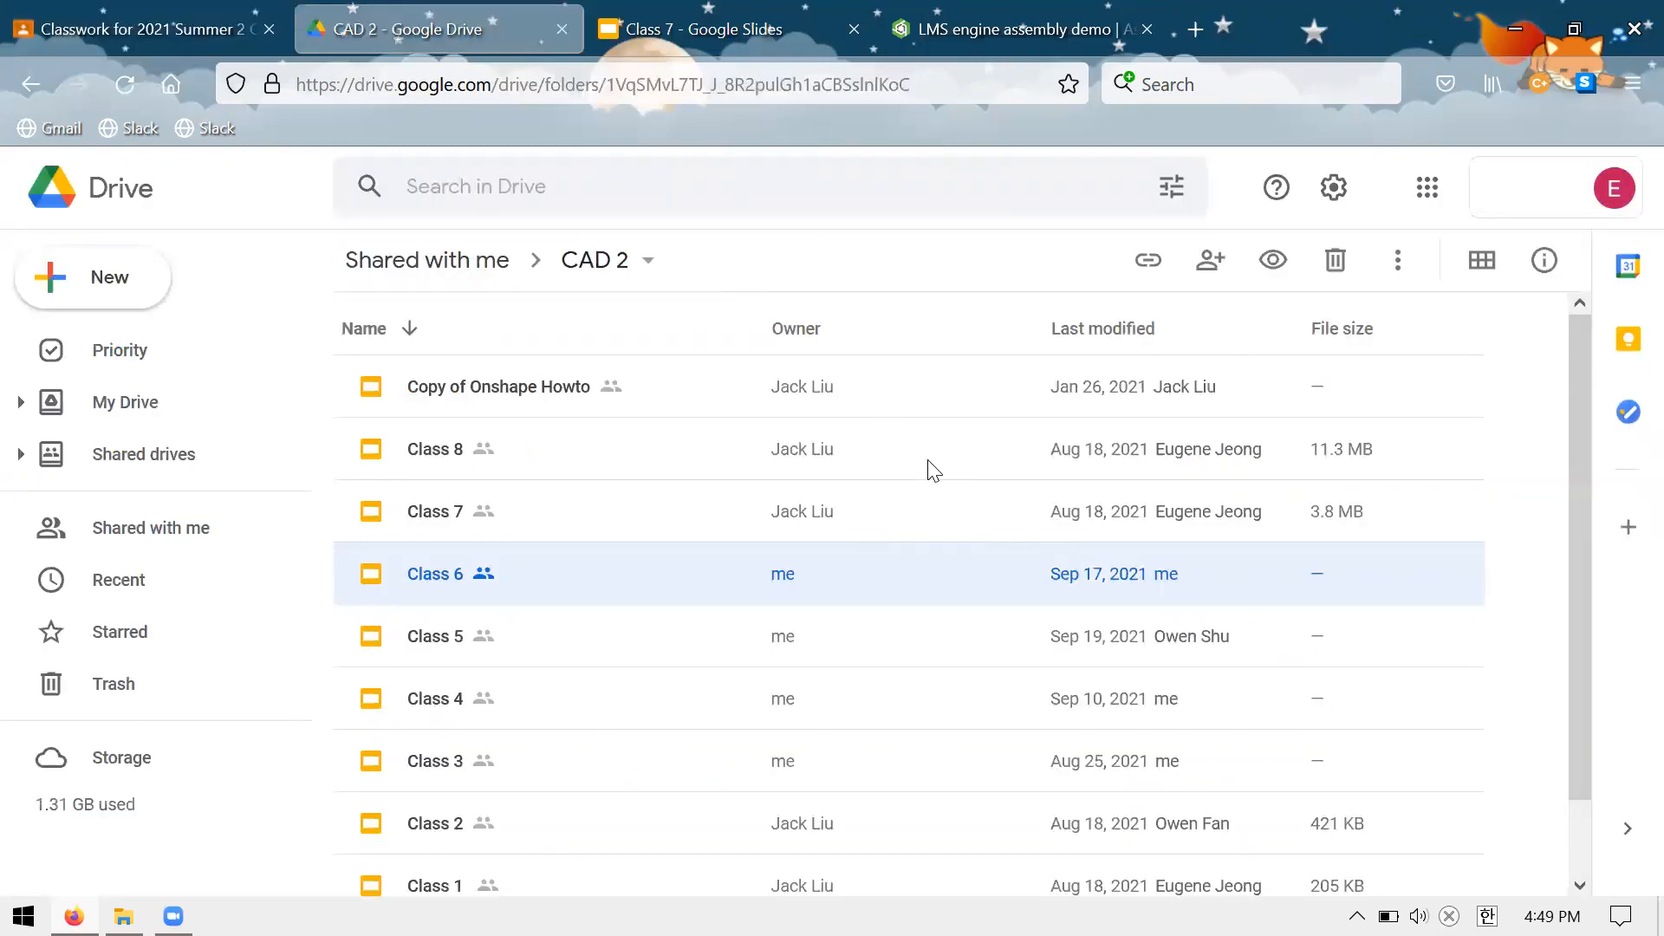
click(720, 34)
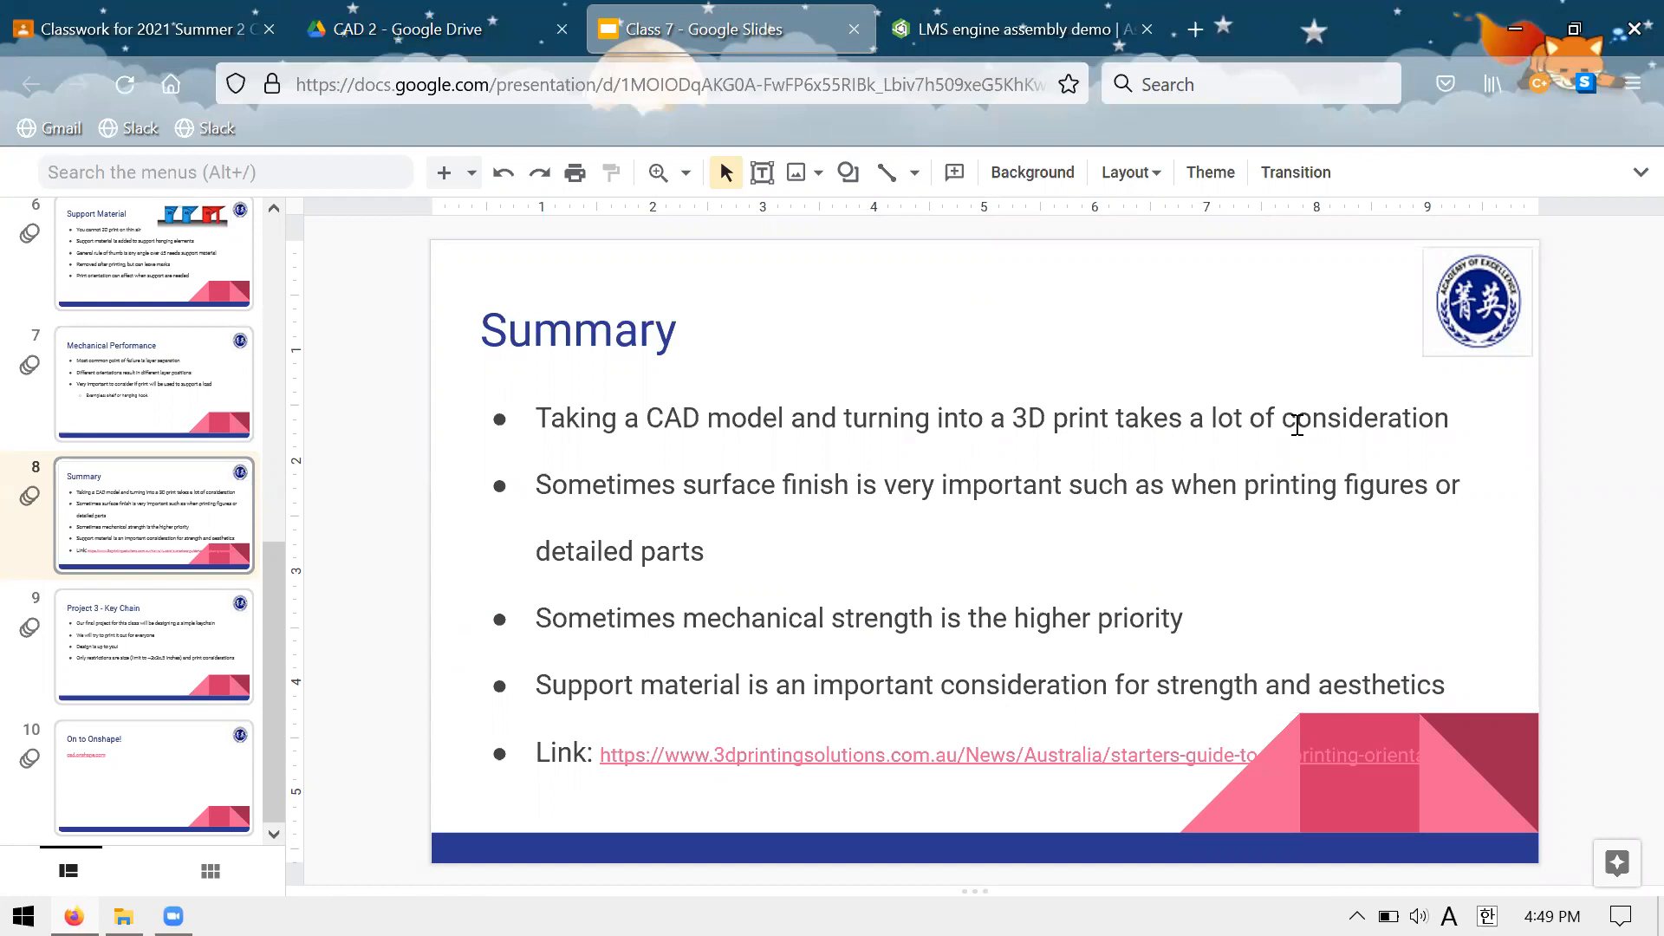
click(934, 33)
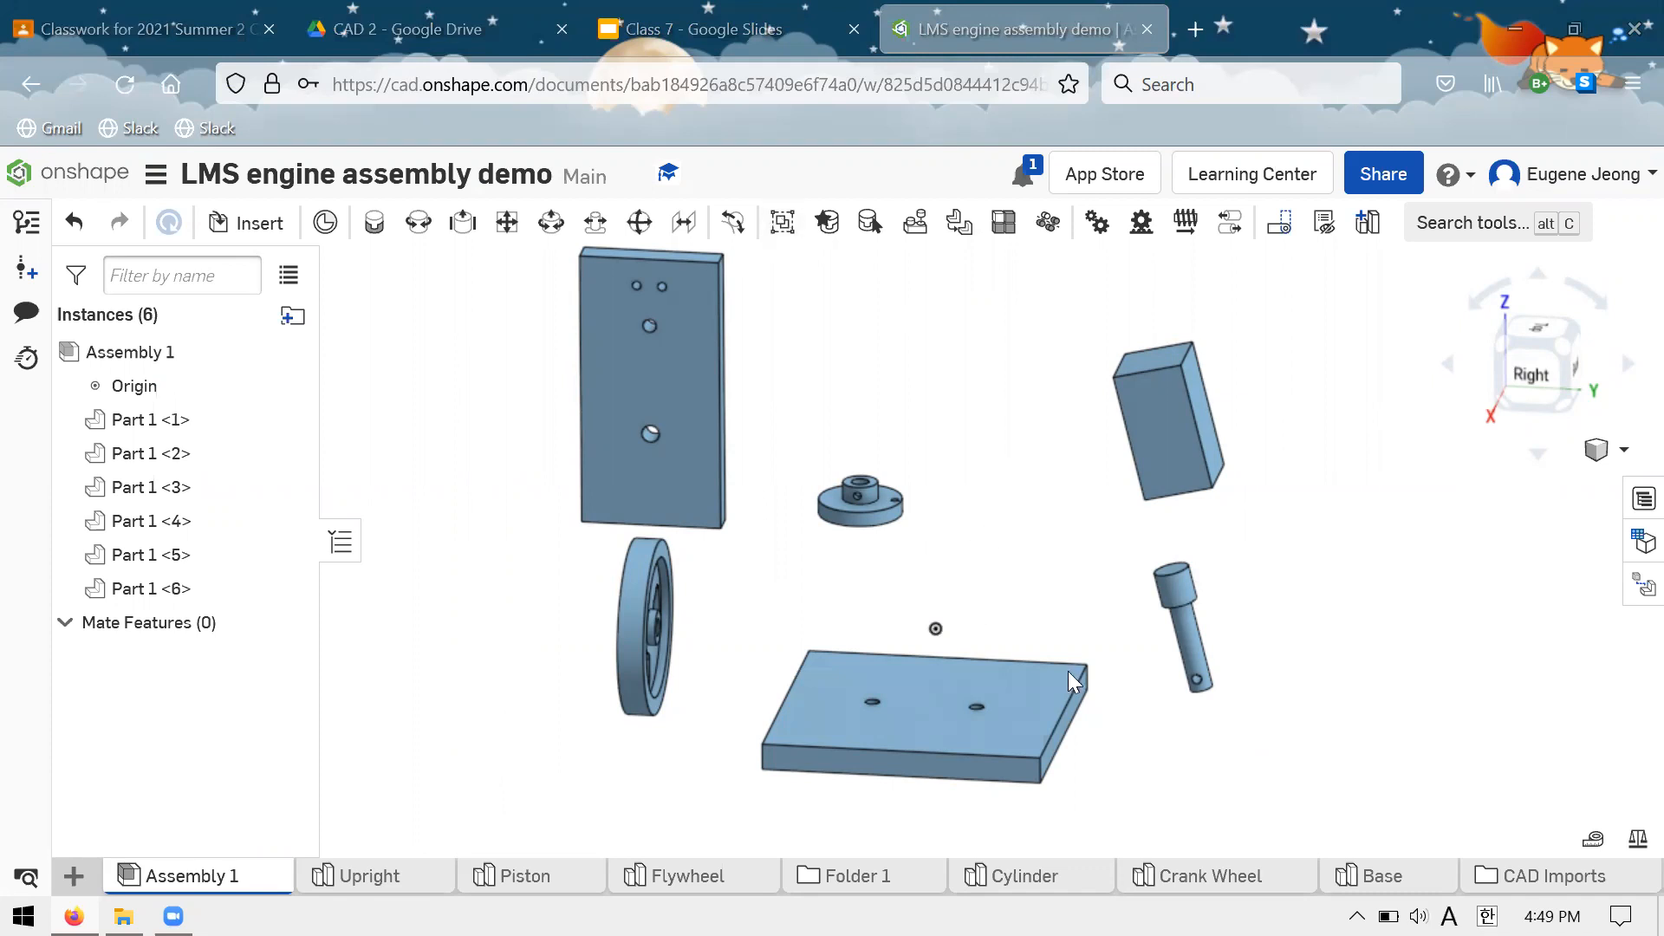
Add a Fastened mate joining the centre of the base's bottom face to the assembly origin
scroll(1069, 661, down, 5)
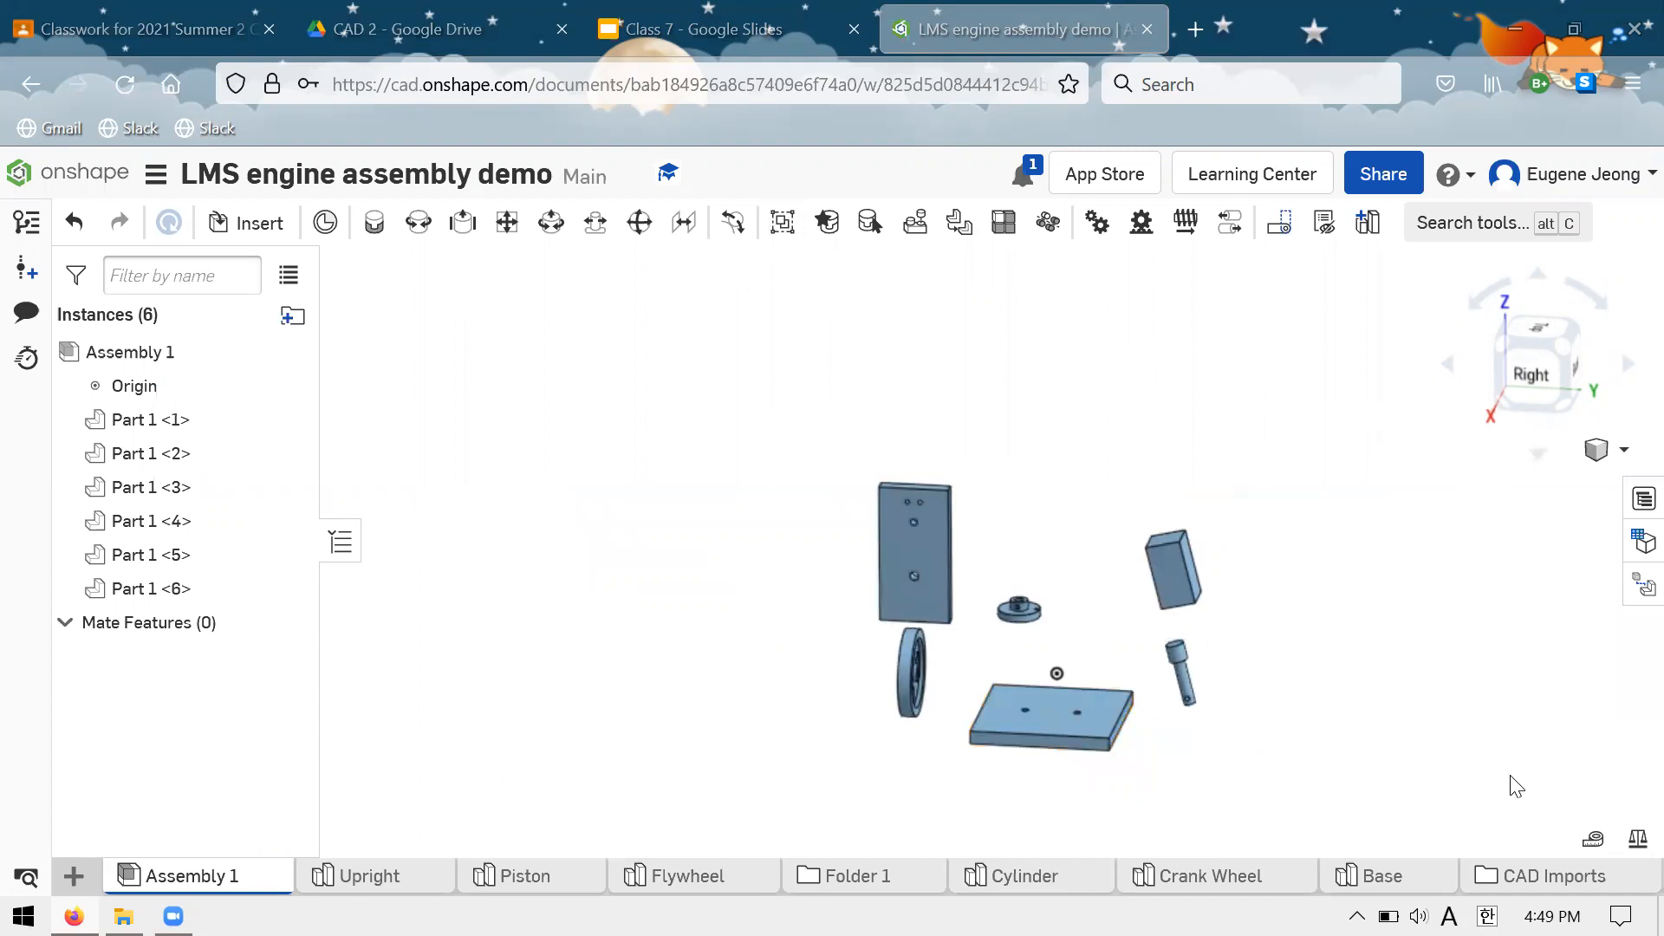
scroll(1069, 520, up, 3)
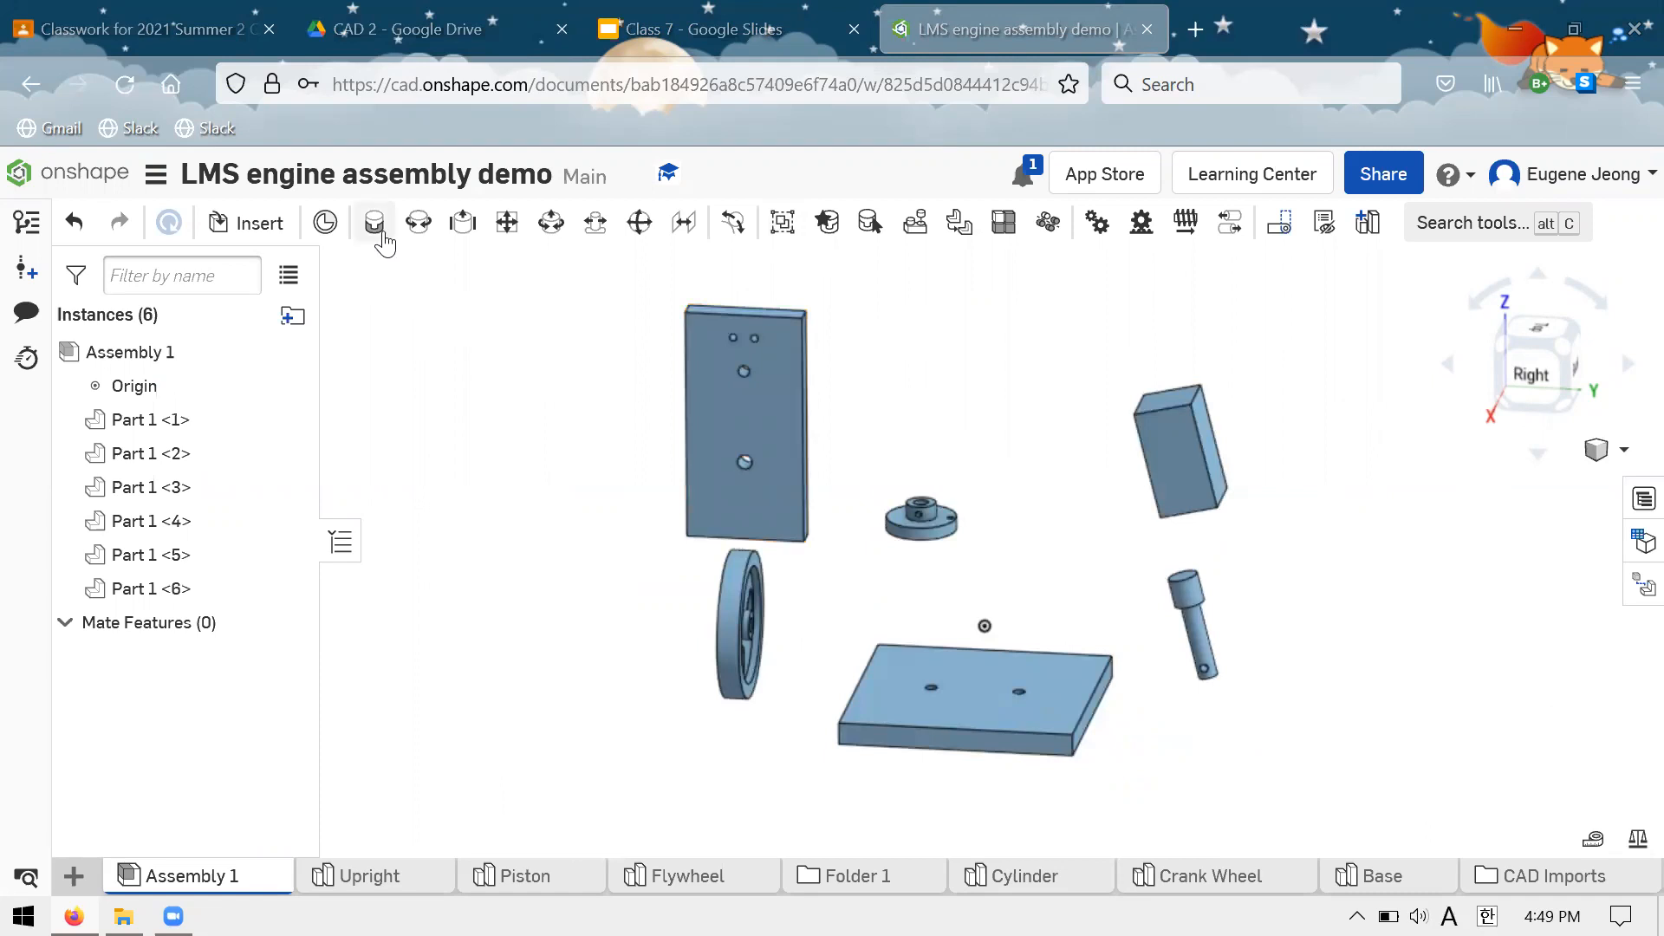
click(374, 223)
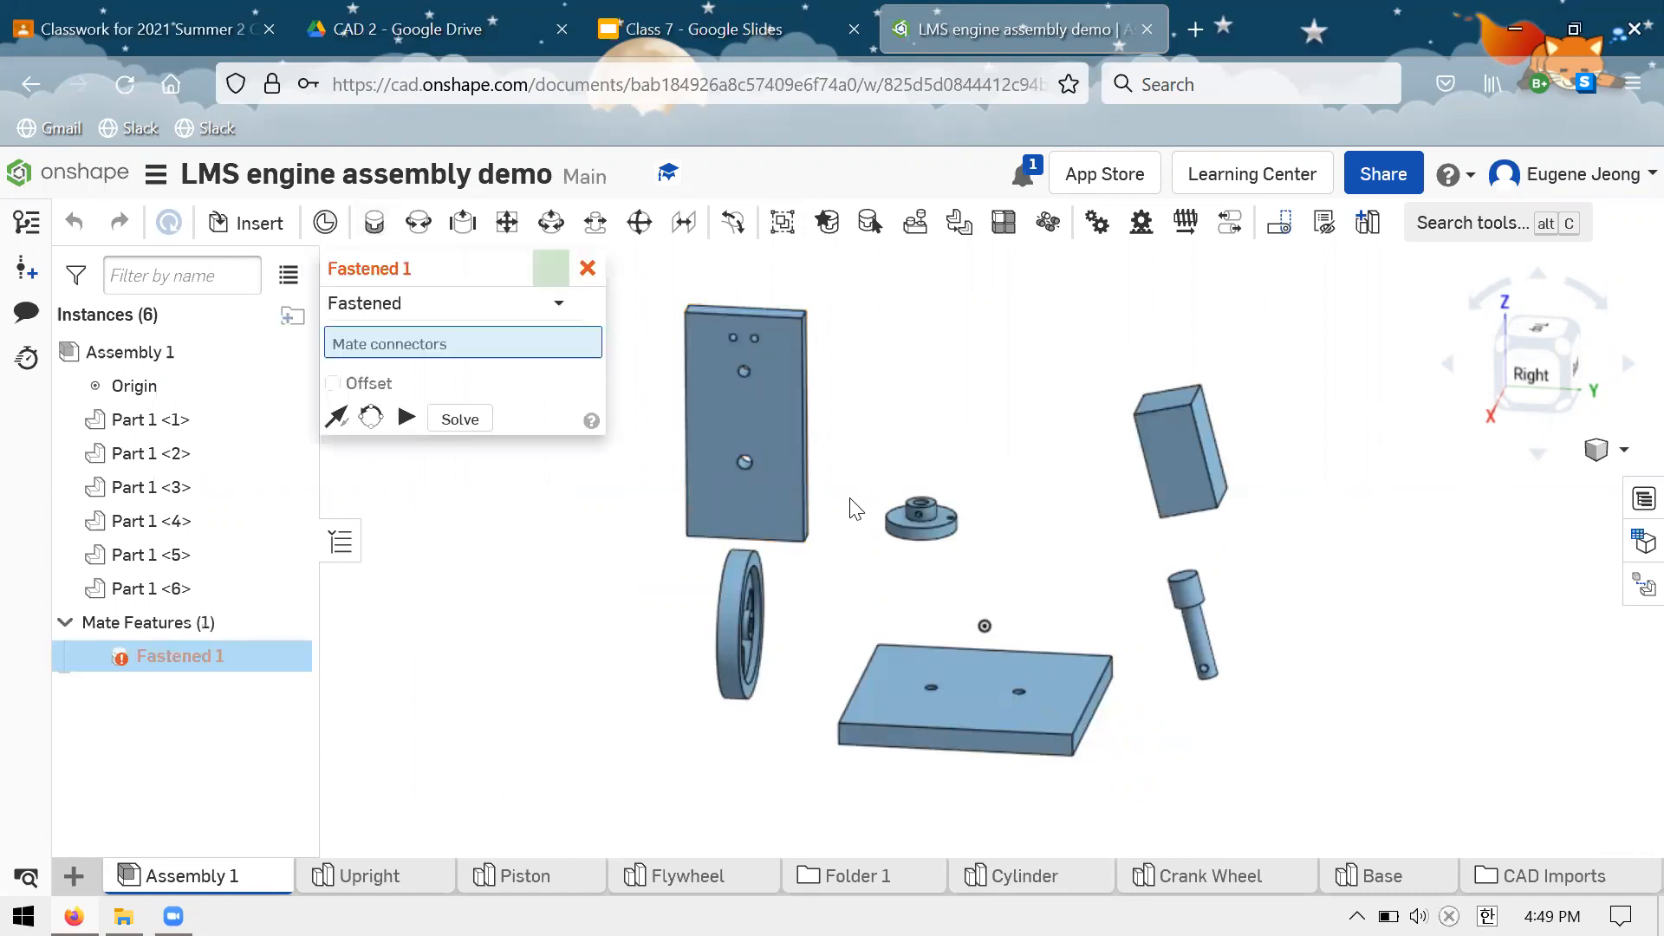
scroll(1070, 431, down, 4)
scroll(1055, 521, up, 6)
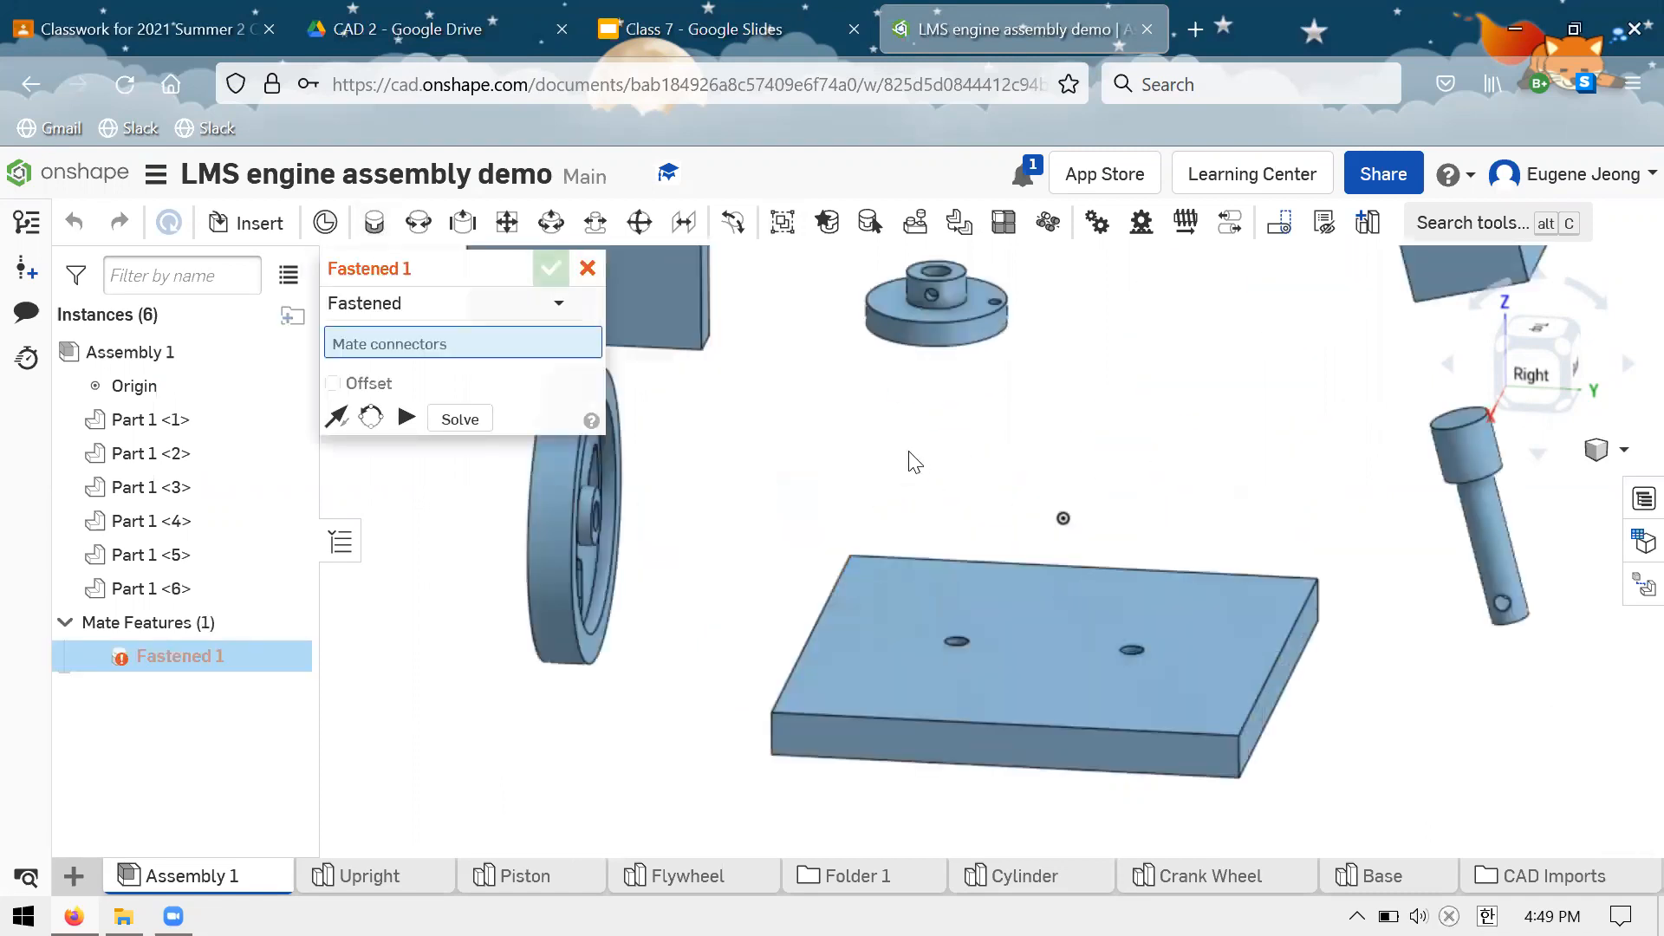
right_drag(1196, 555, 1198, 762)
click(1198, 763)
right_drag(1074, 479, 1036, 481)
scroll(1063, 564, down, 5)
scroll(1140, 743, up, 2)
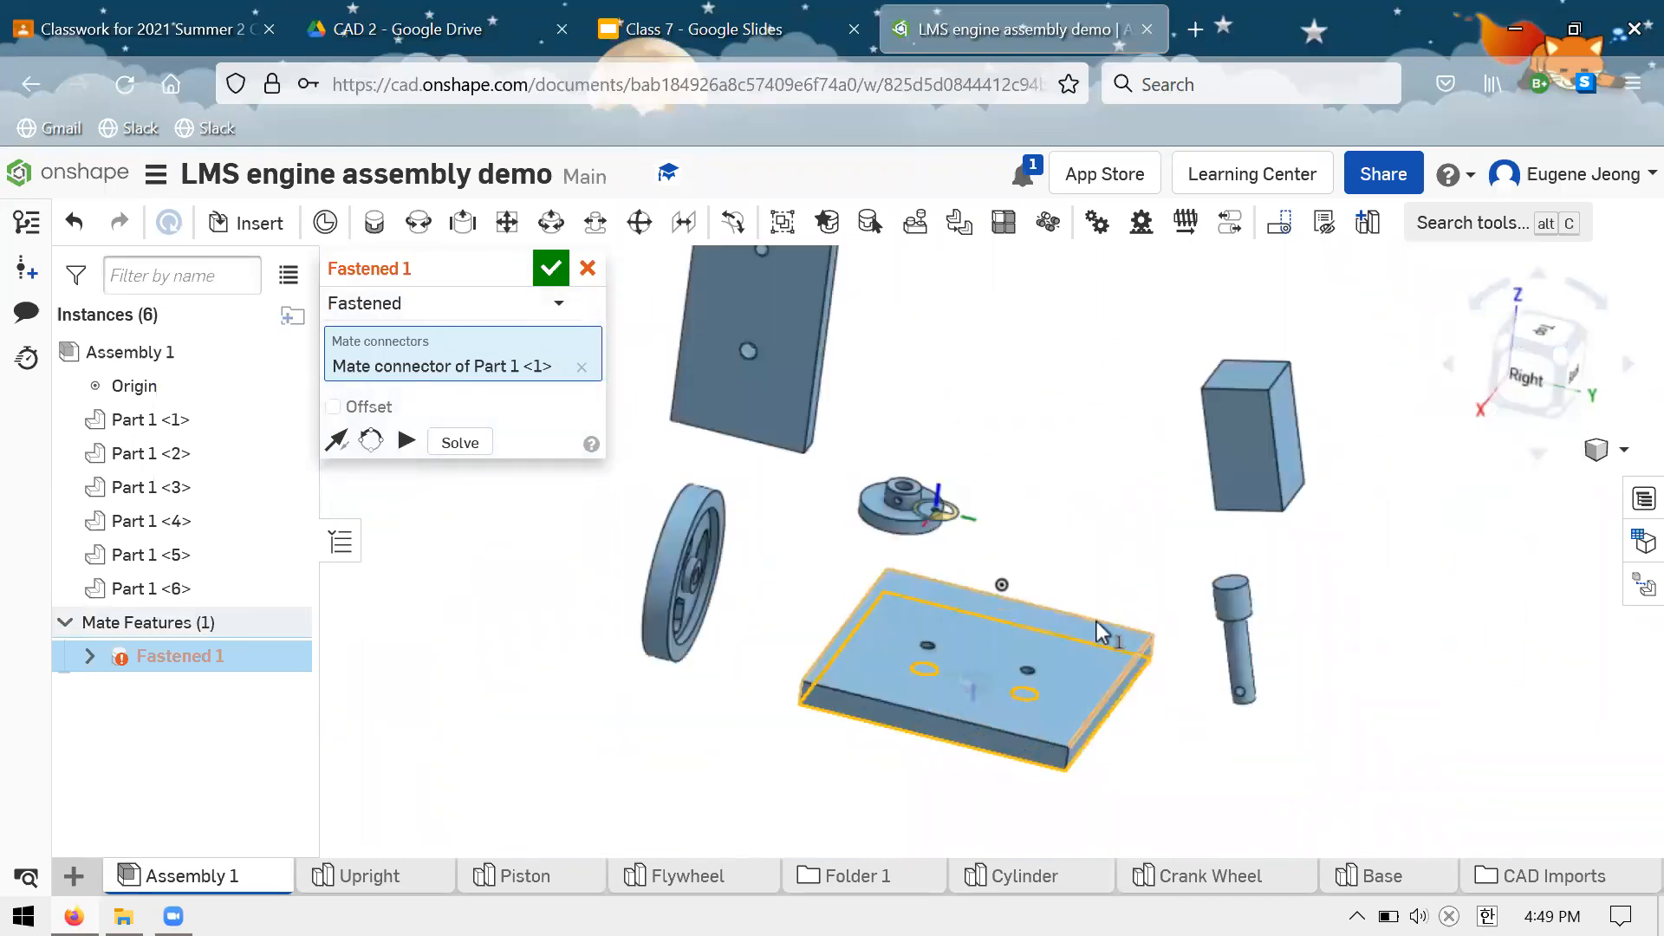
click(1017, 621)
click(1002, 585)
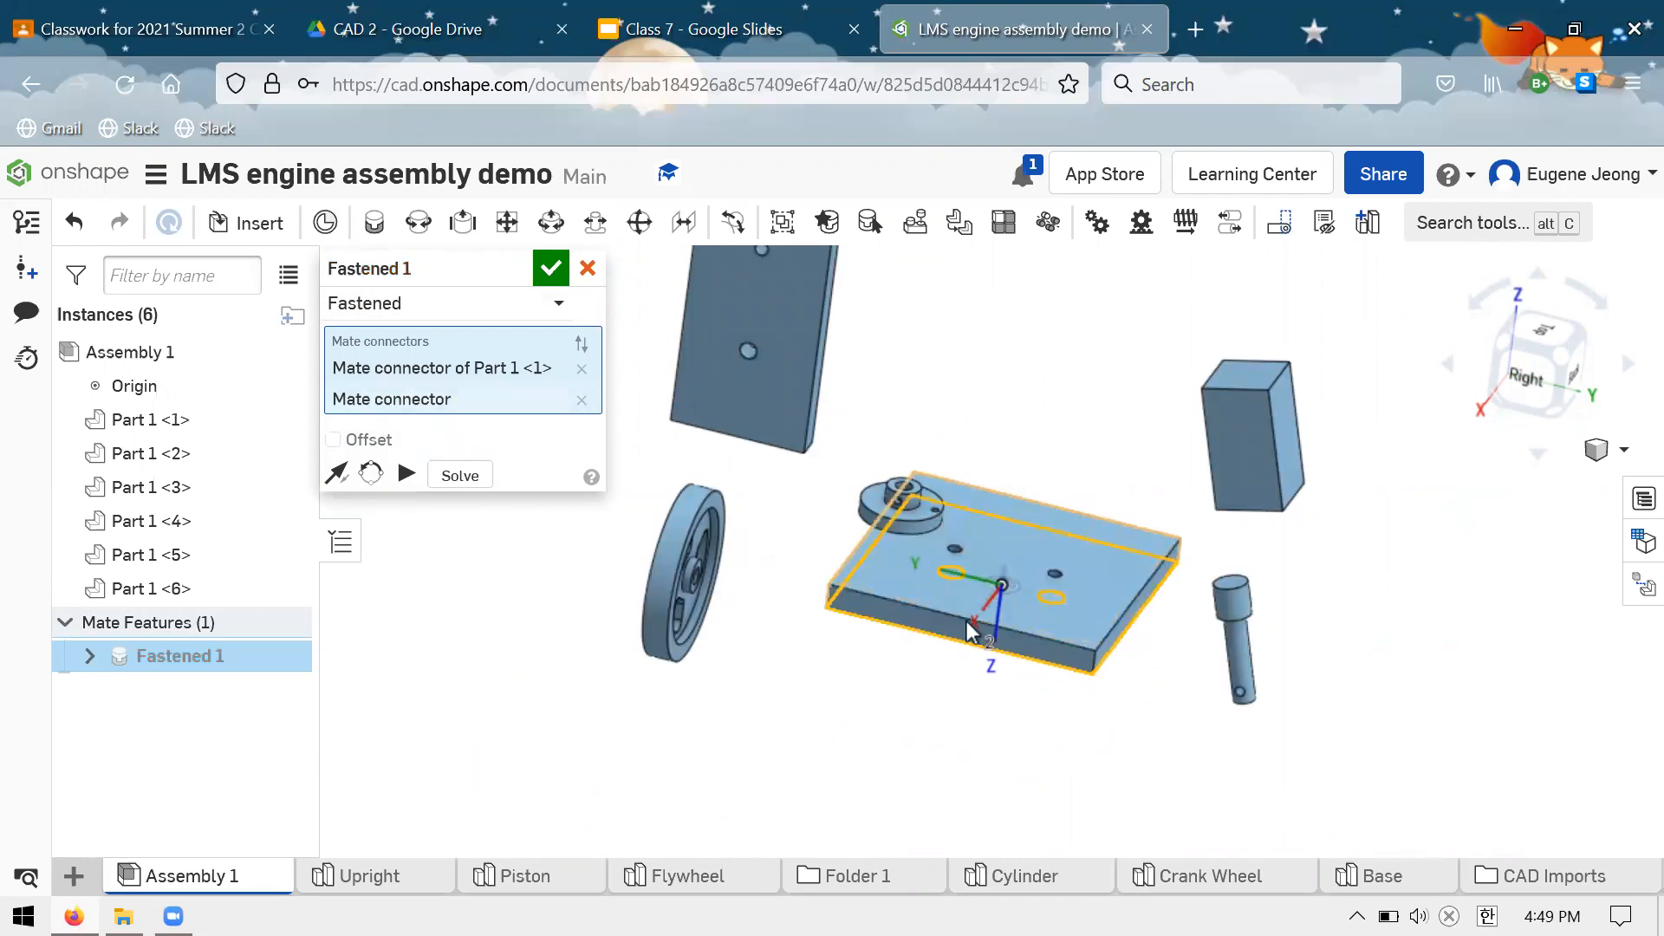
click(550, 268)
Add a Fastened mate joining a hole in the upright plate's bottom end to the matching hole in the base
scroll(1011, 713, up, 3)
scroll(1048, 531, down, 5)
mouse_move(1052, 450)
right_down()
mouse_move(1071, 466)
mouse_move(1066, 442)
right_up()
scroll(1055, 434, down, 3)
scroll(1055, 434, up, 4)
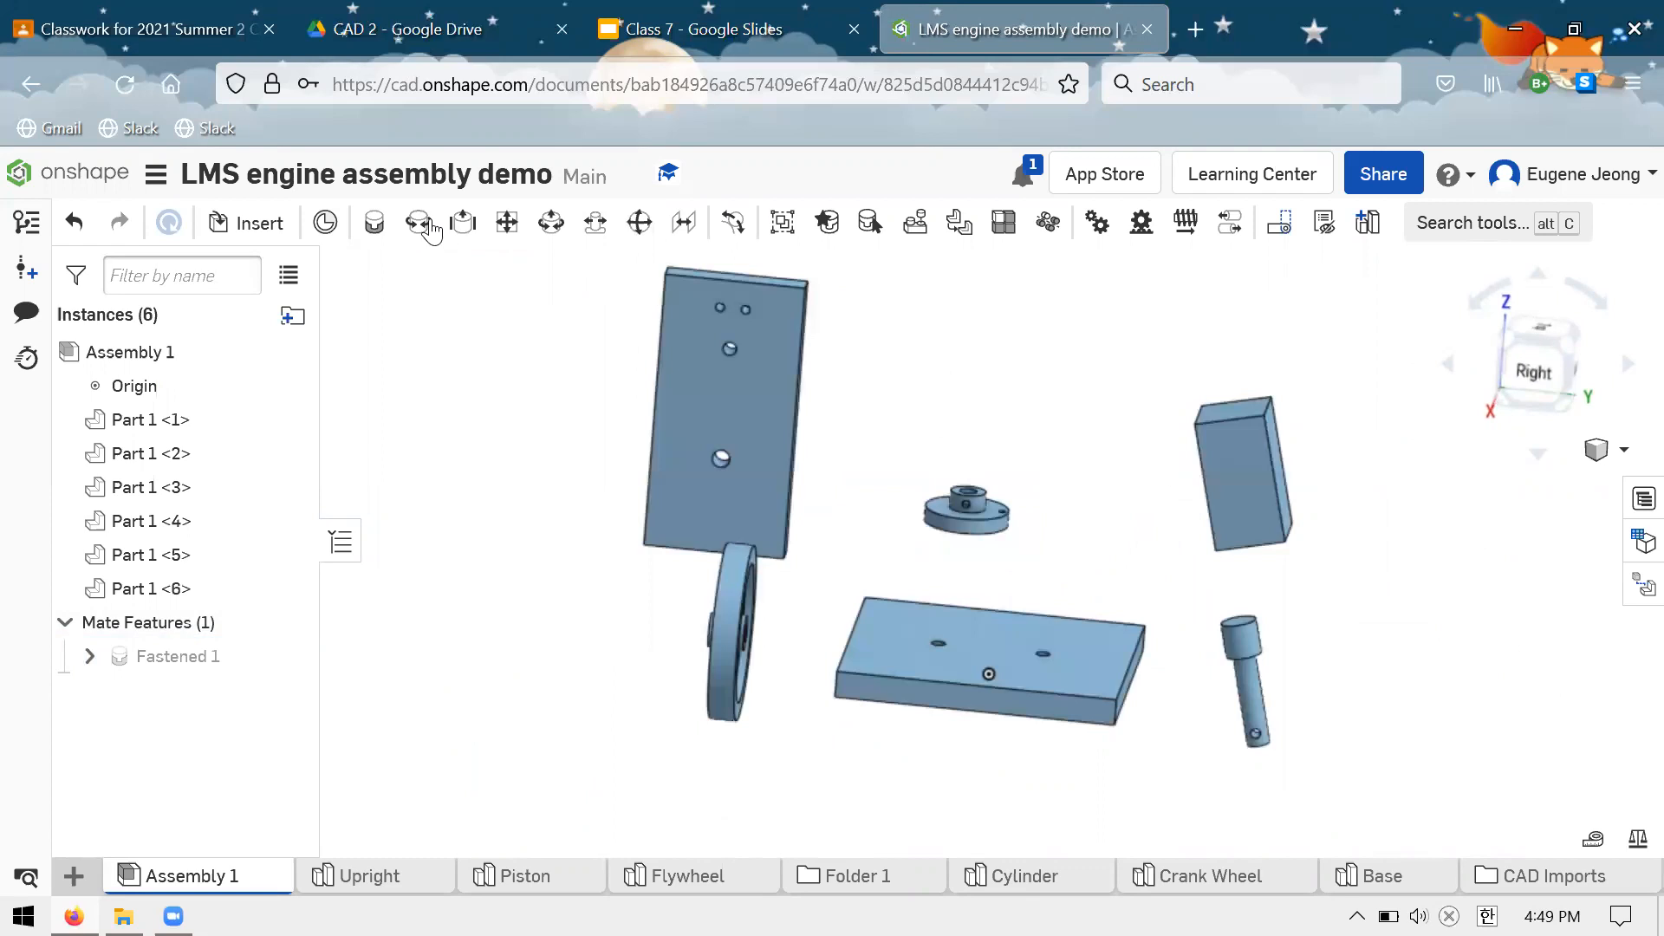
key(j)
right_drag(855, 413, 680, 609)
scroll(685, 607, down, 3)
scroll(664, 571, up, 10)
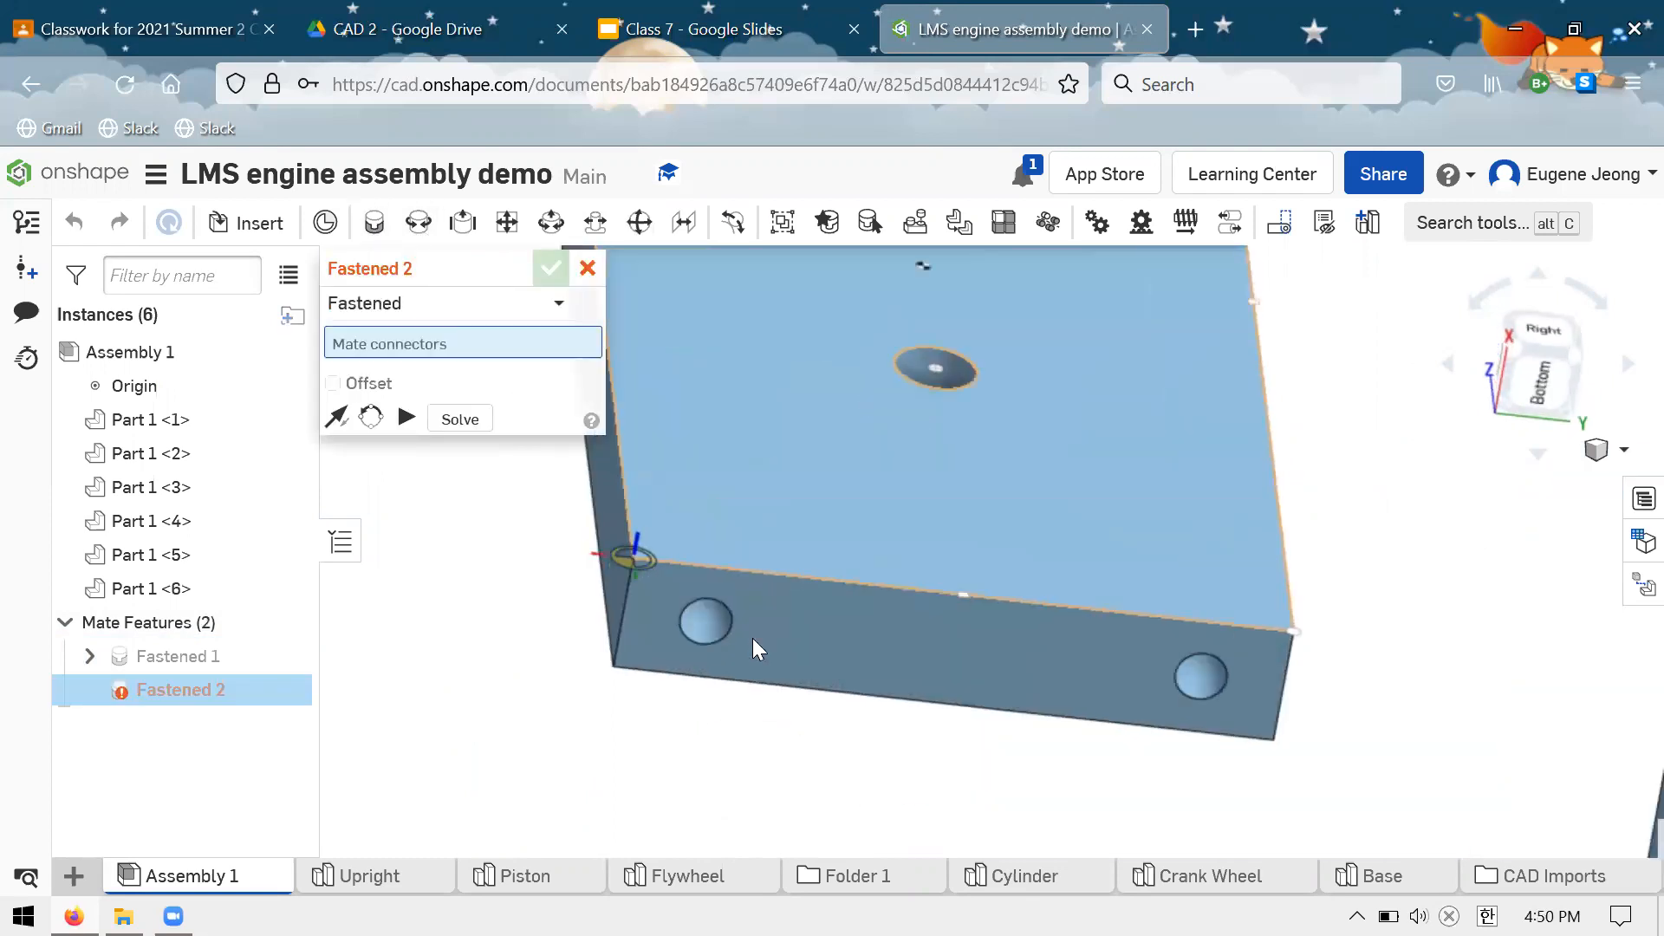
click(761, 619)
scroll(755, 577, up, 3)
scroll(756, 565, down, 1)
scroll(756, 566, down, 5)
right_drag(964, 597, 1016, 579)
click(1027, 621)
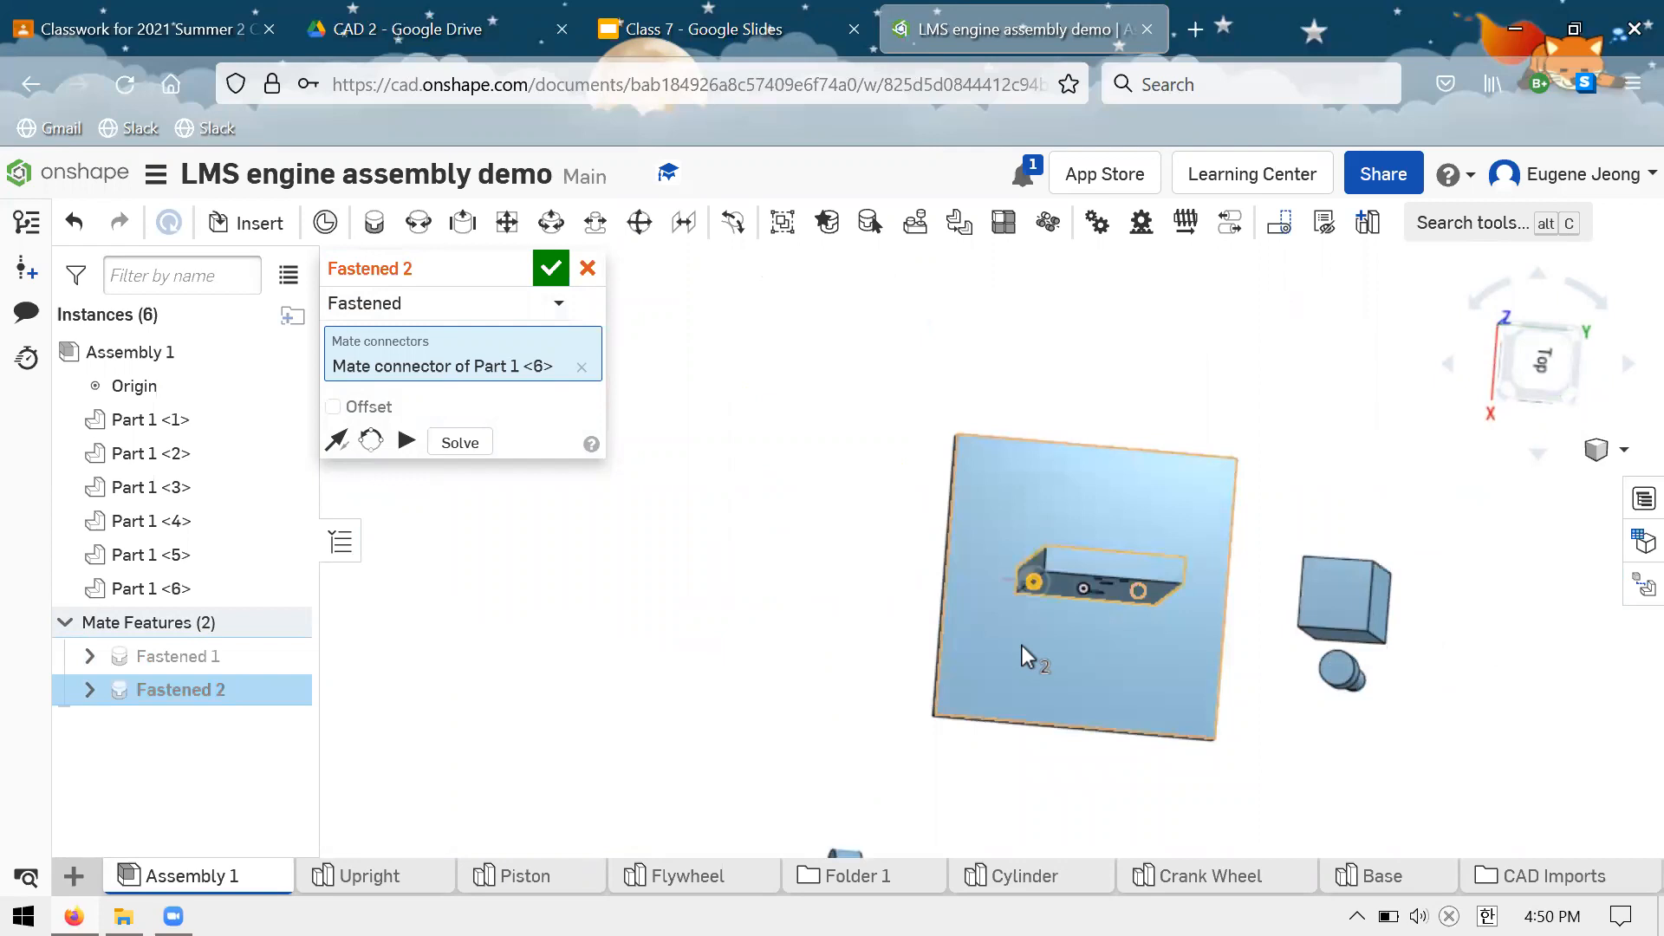
right_drag(1022, 646, 1028, 471)
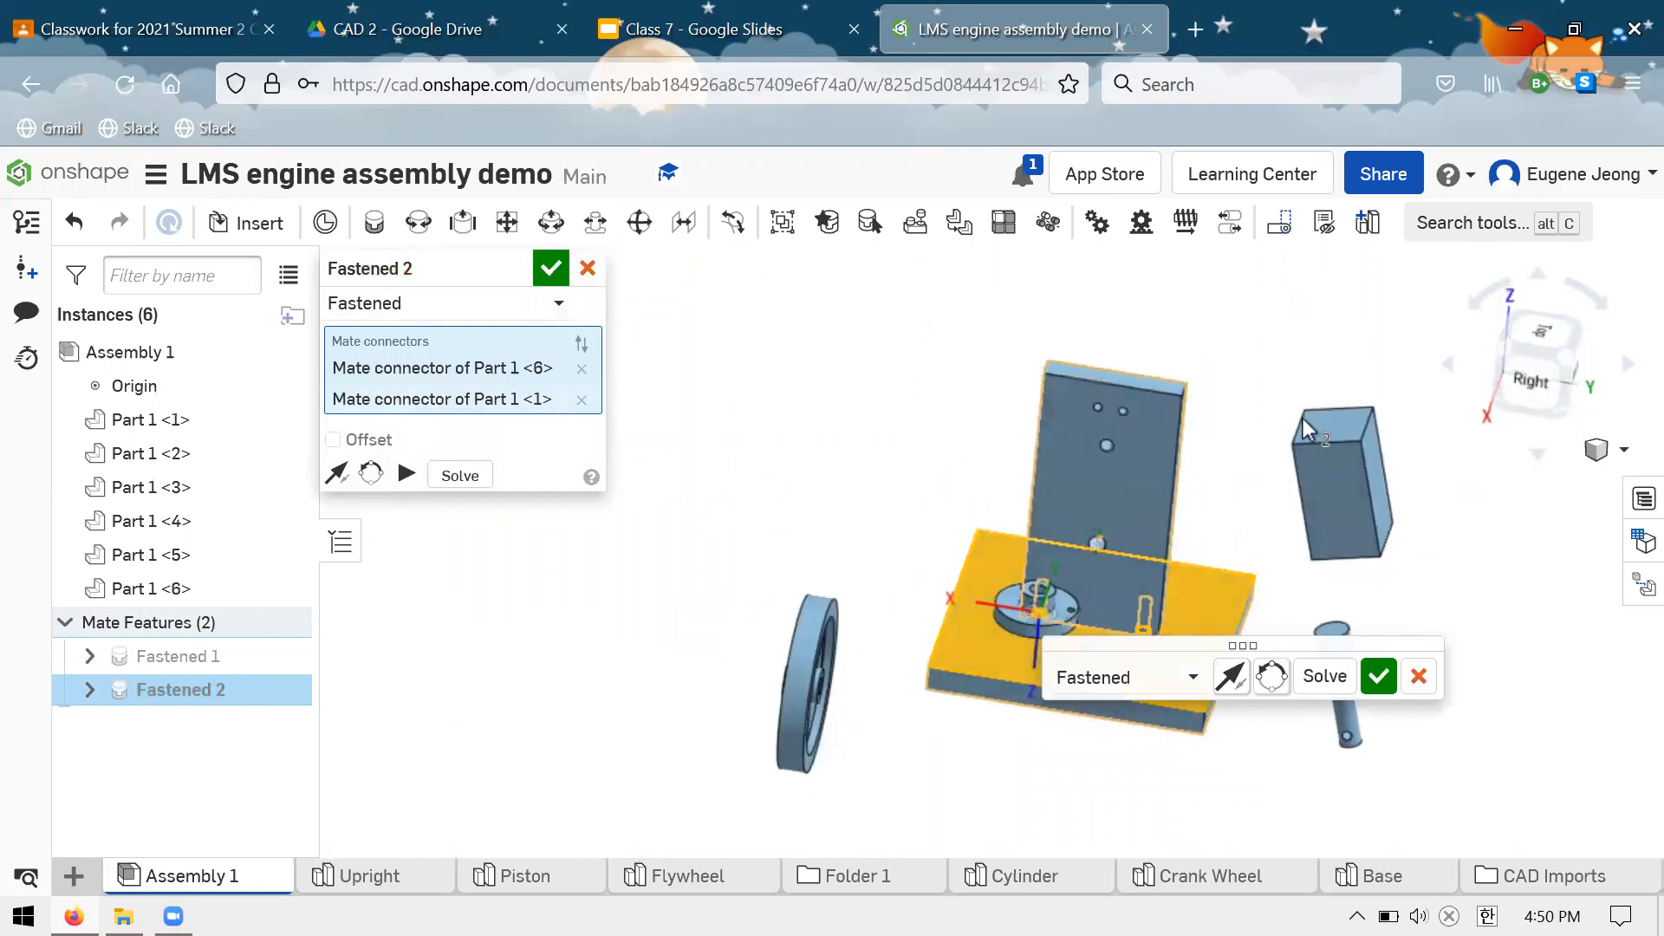
key(m)
right_drag(1143, 519, 1137, 473)
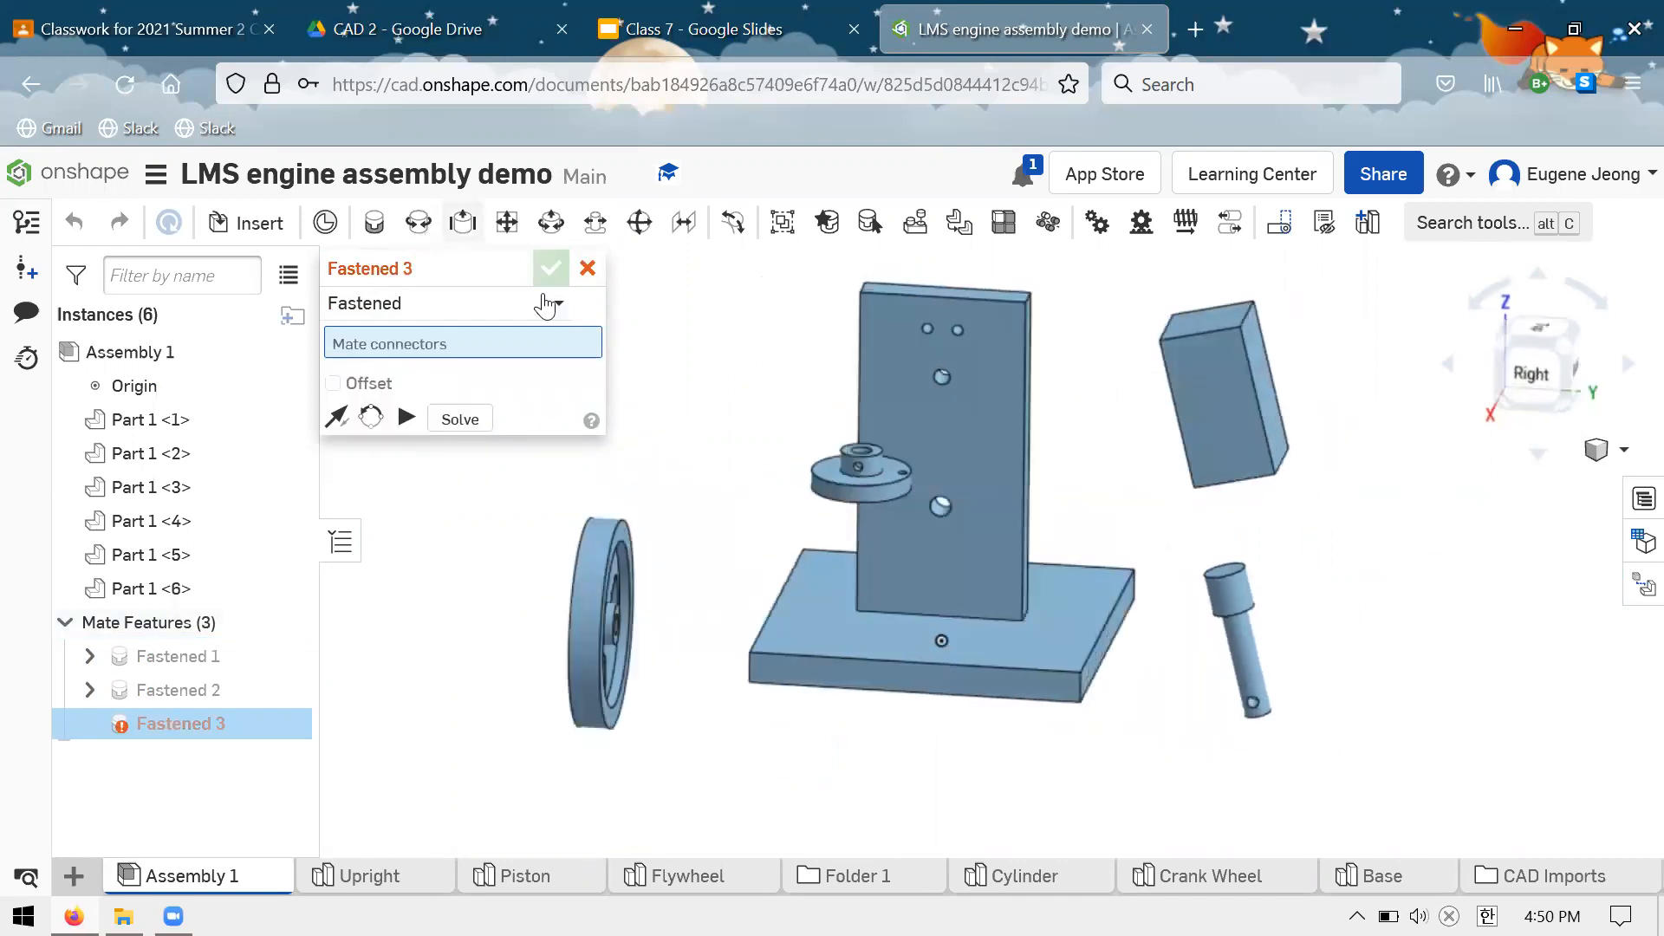
click(586, 268)
Add a Revolute mate joining the large upper hole in the upright plate to the middle hole in the cylinder block's side face
click(421, 227)
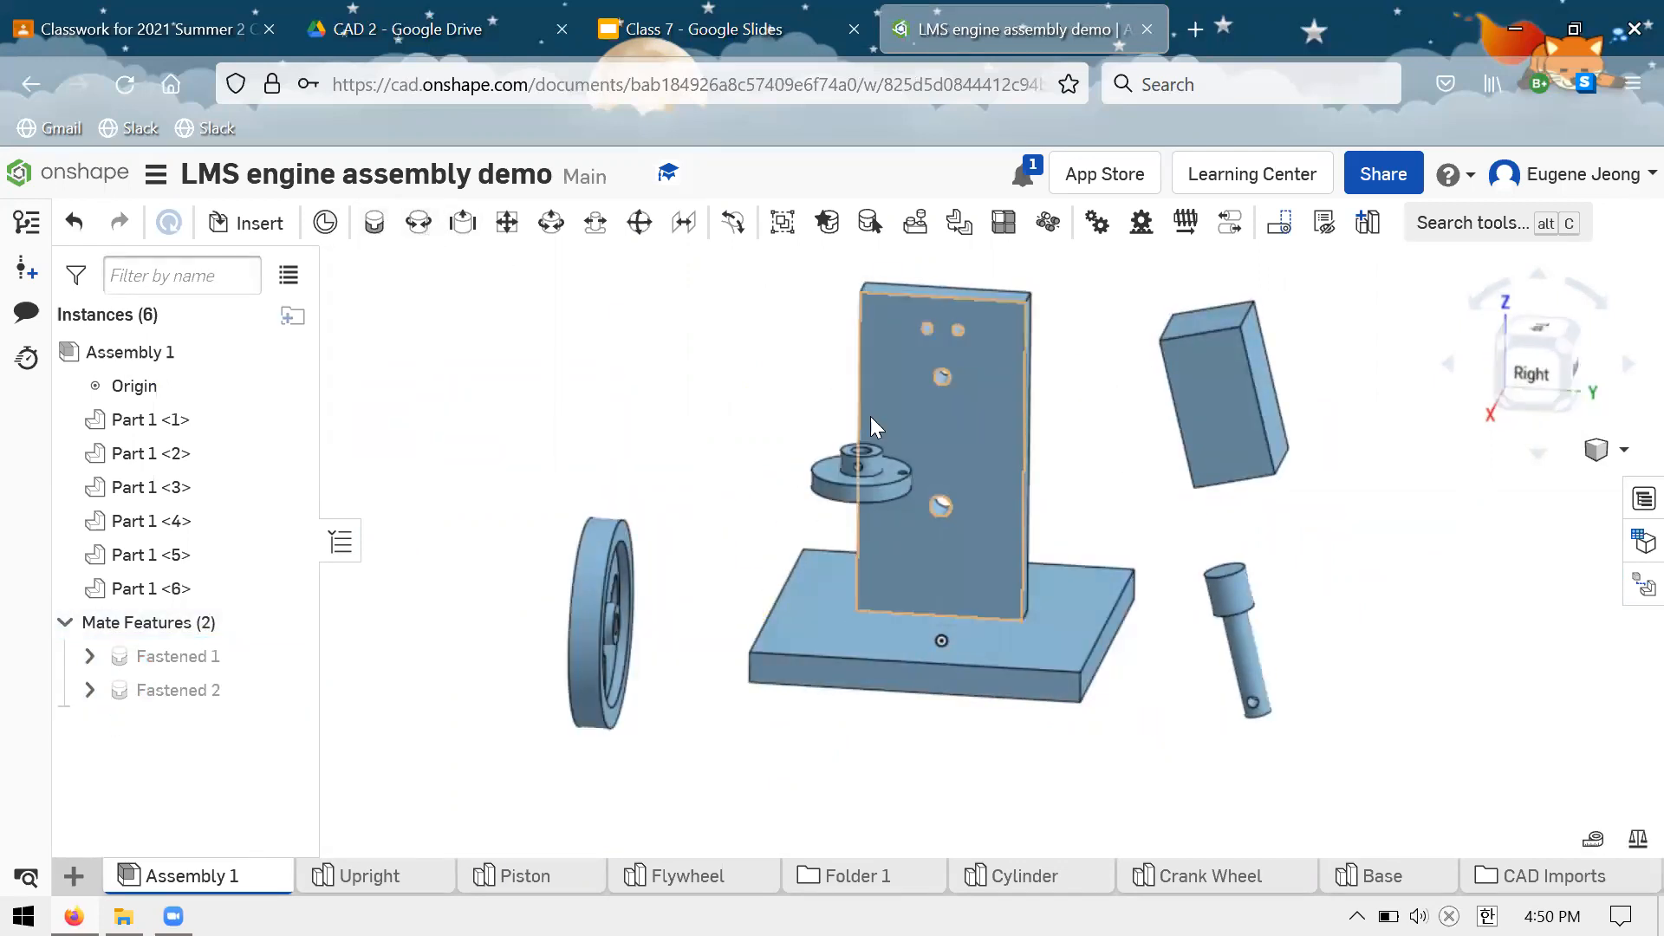
scroll(943, 376, down, 5)
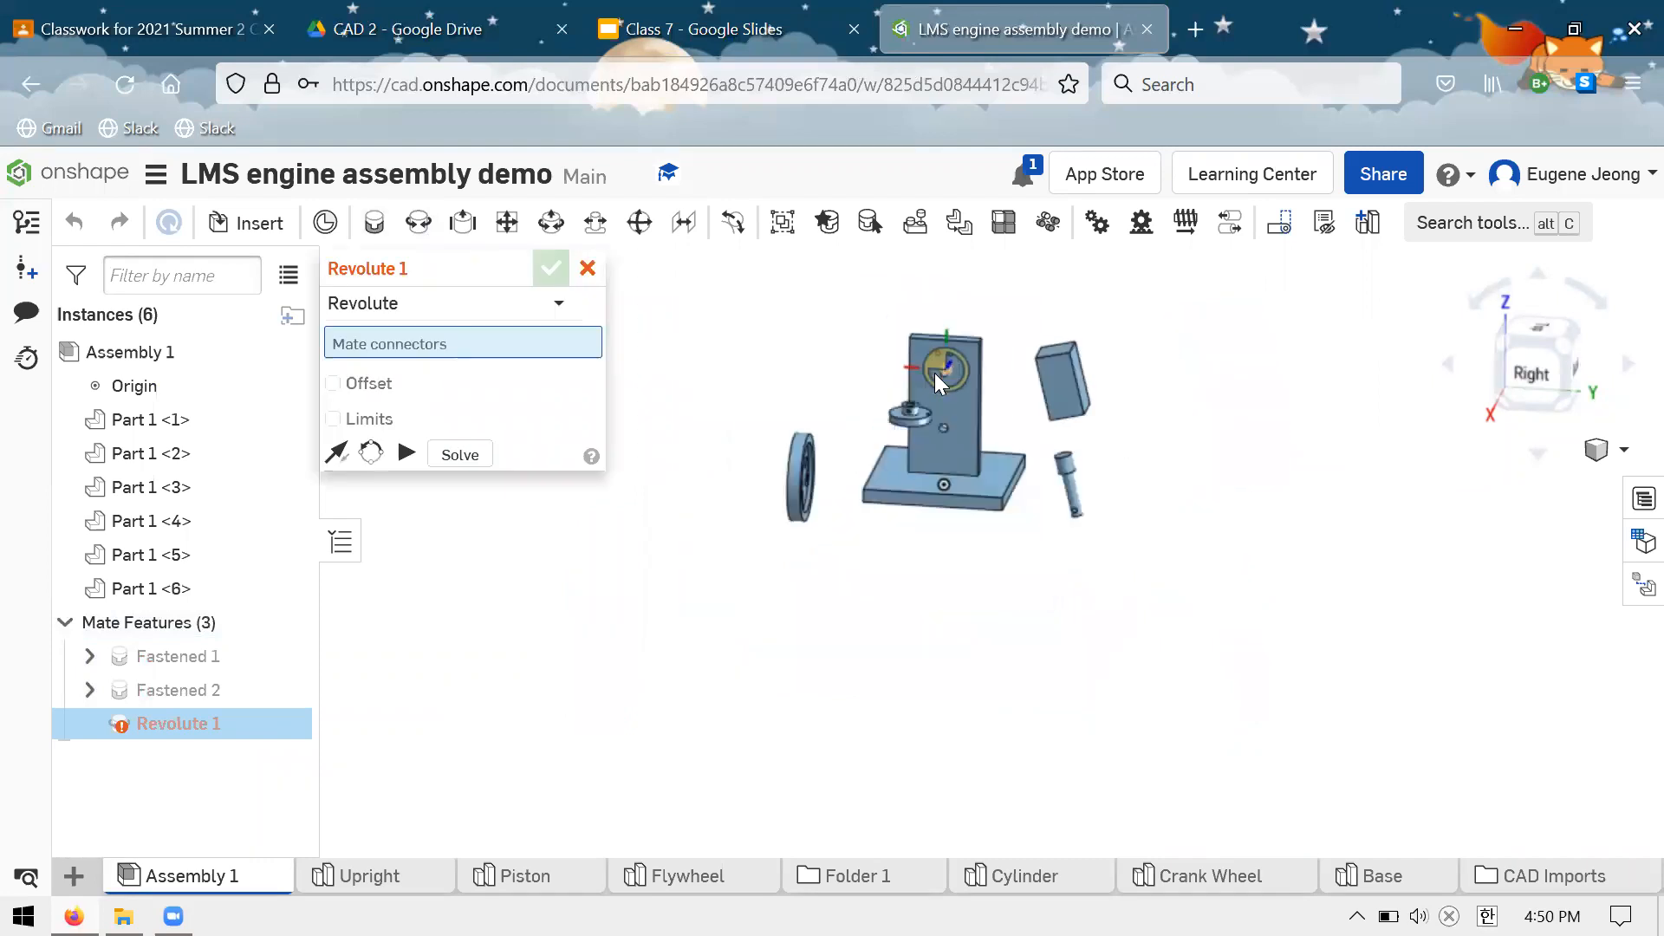
scroll(934, 373, up, 6)
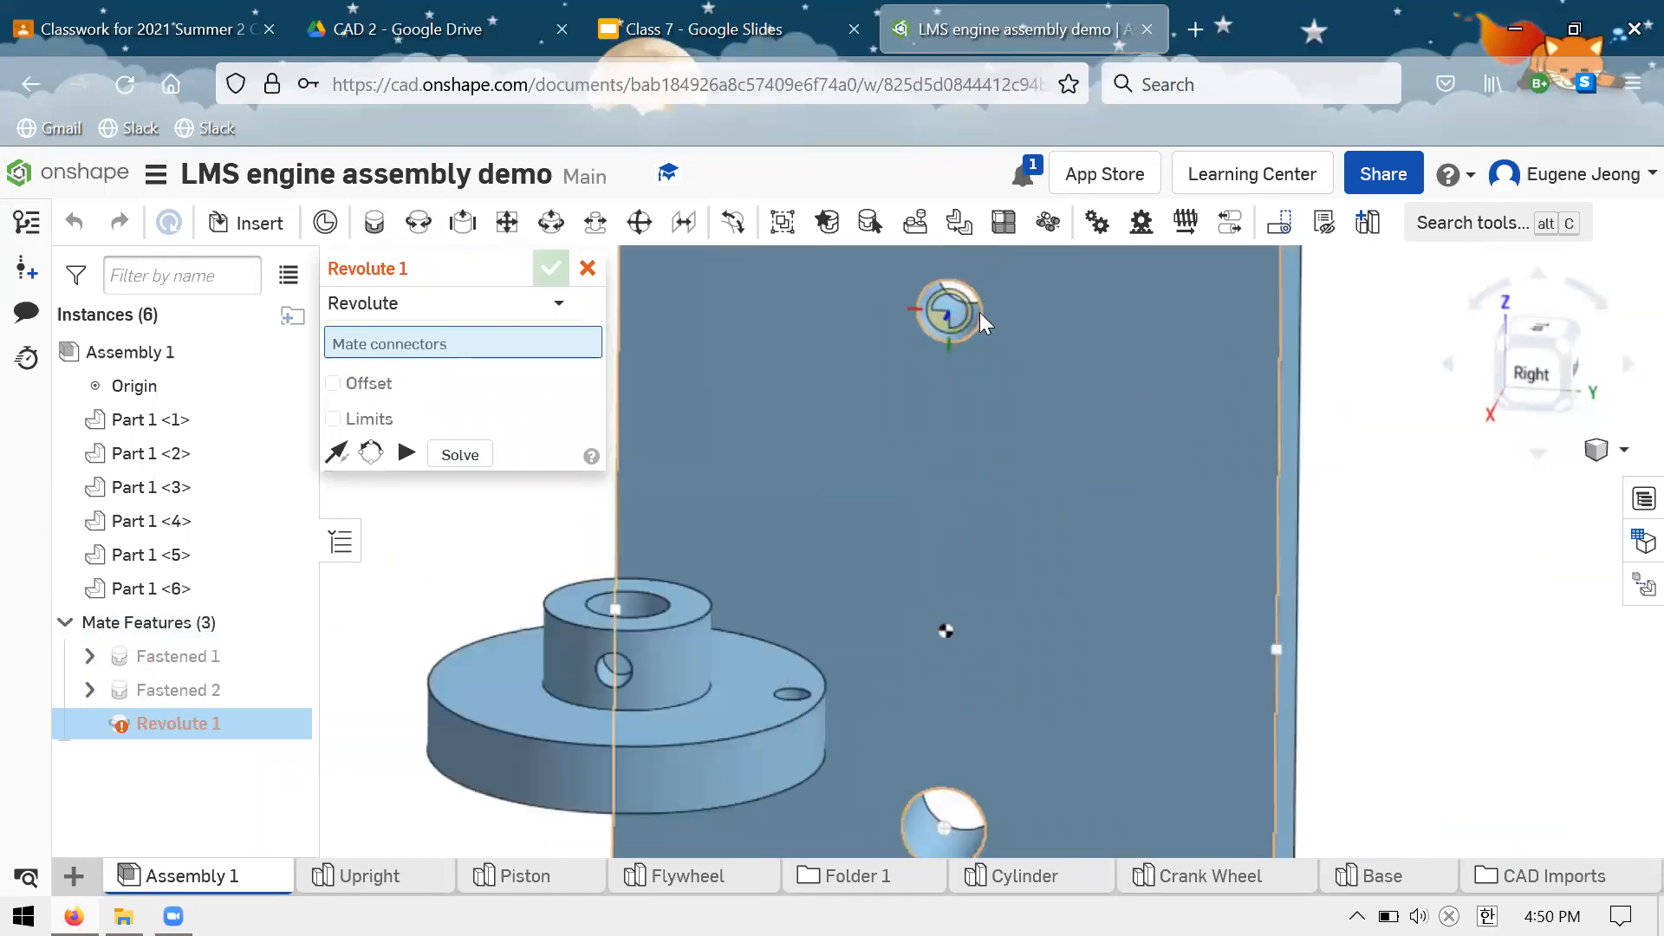
click(979, 317)
scroll(945, 402, down, 6)
right_drag(1043, 401, 897, 489)
scroll(897, 489, down, 3)
scroll(902, 489, up, 5)
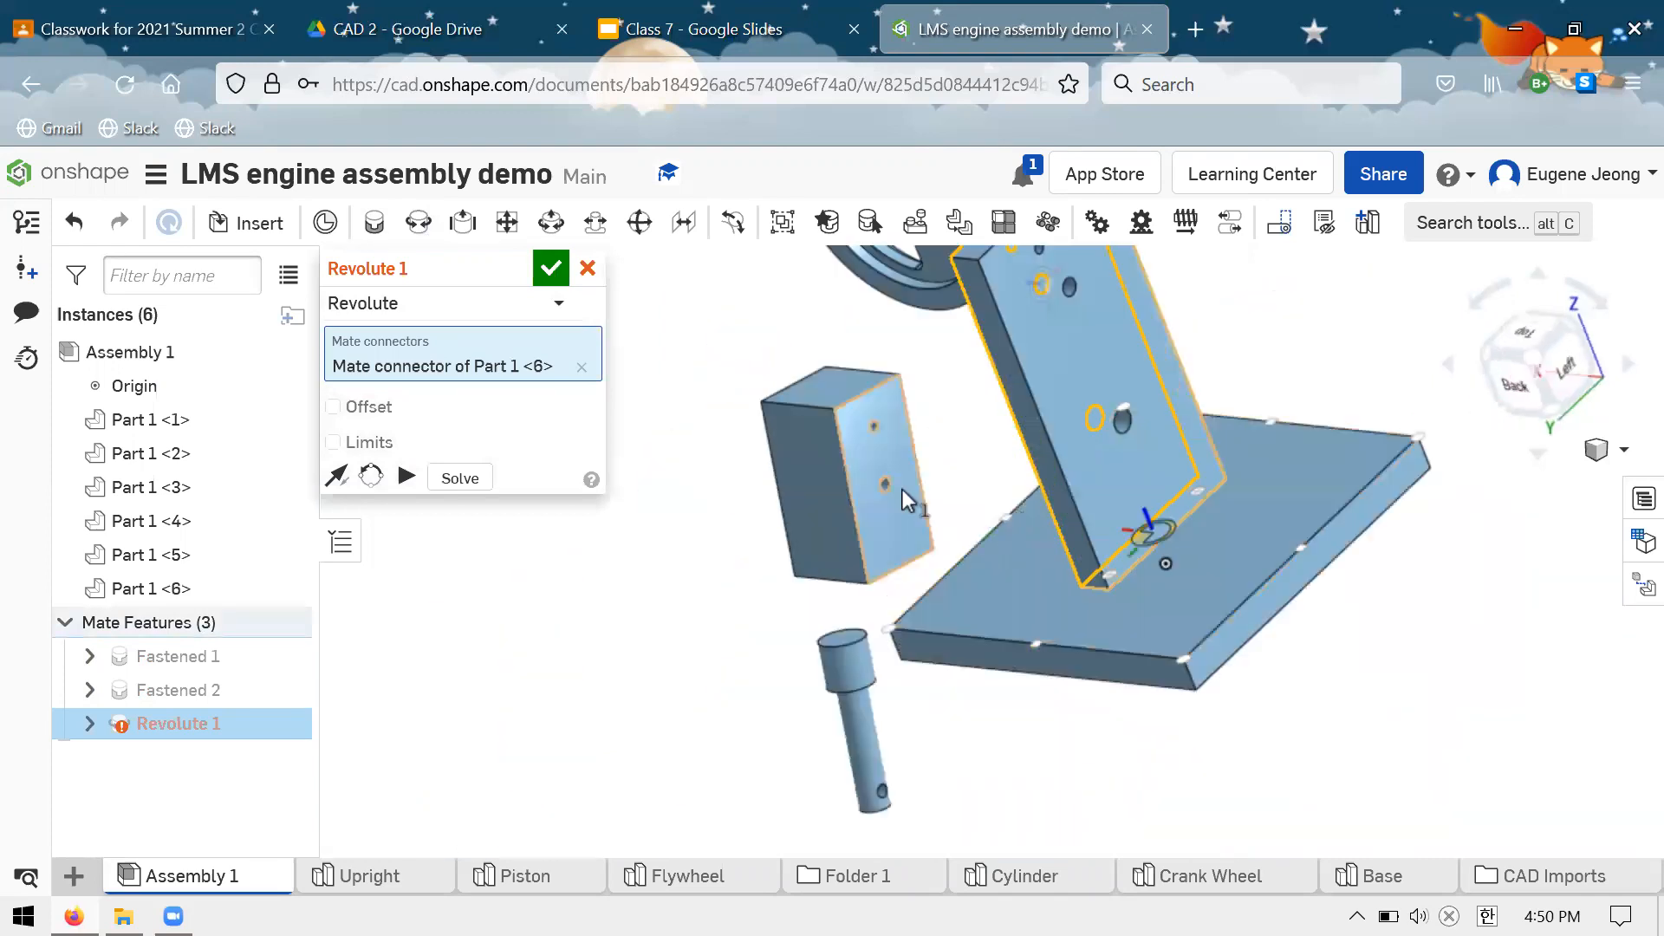
scroll(902, 489, up, 5)
click(839, 459)
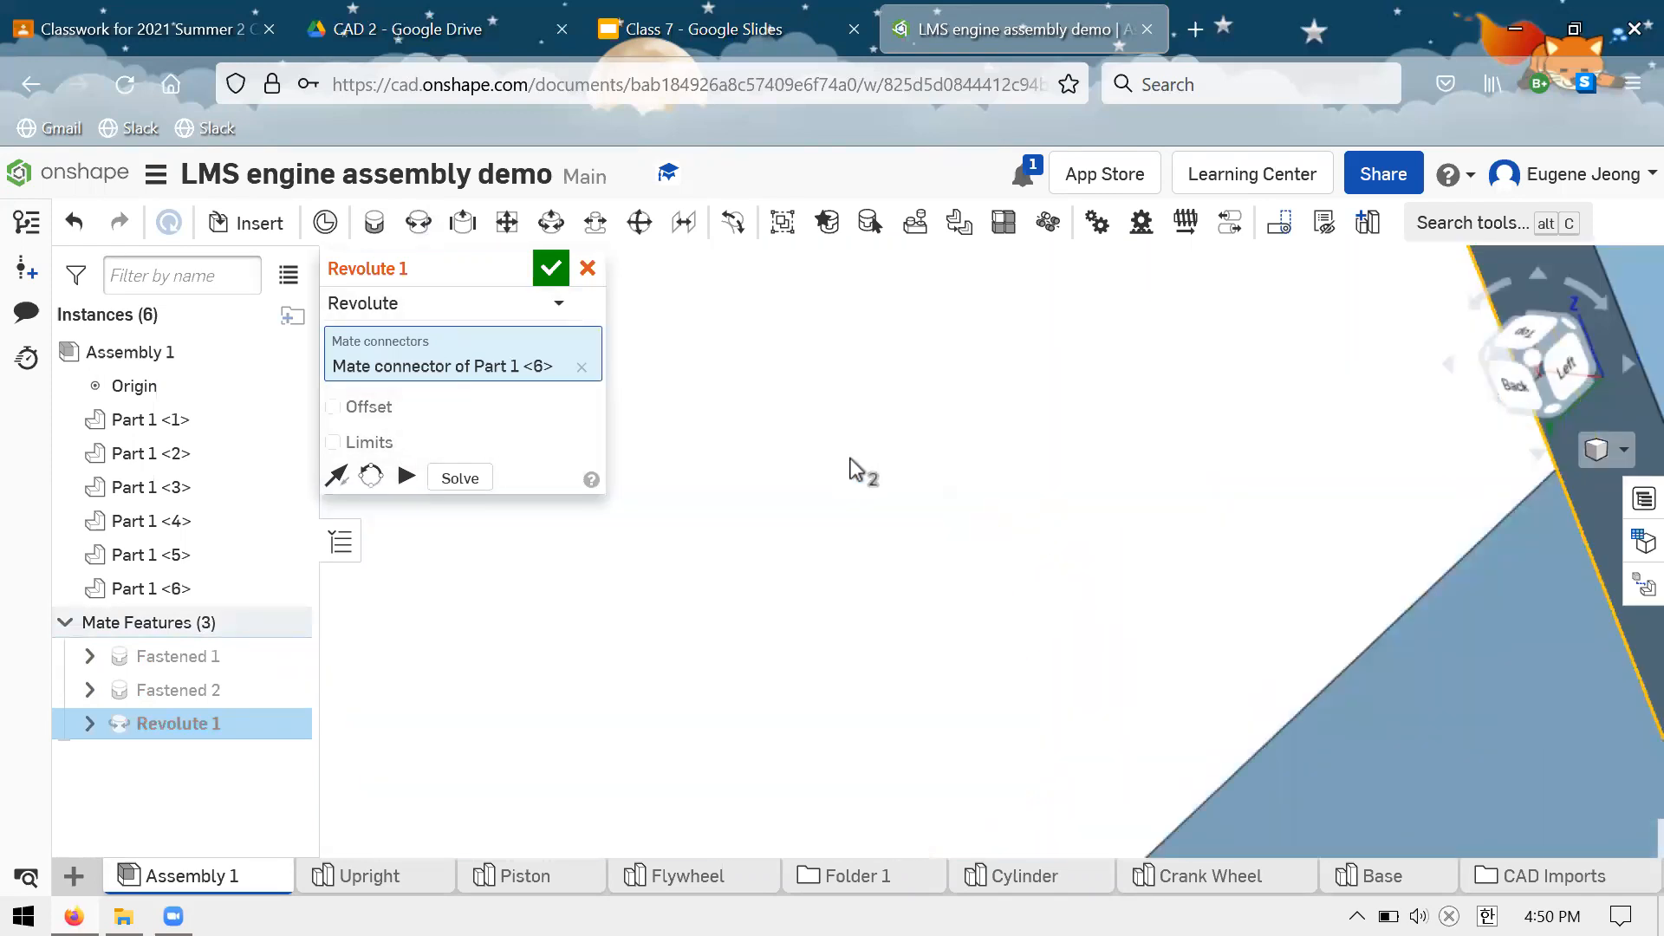
right_drag(935, 425, 1013, 300)
scroll(1072, 433, up, 1)
scroll(1052, 352, down, 3)
scroll(1133, 564, up, 3)
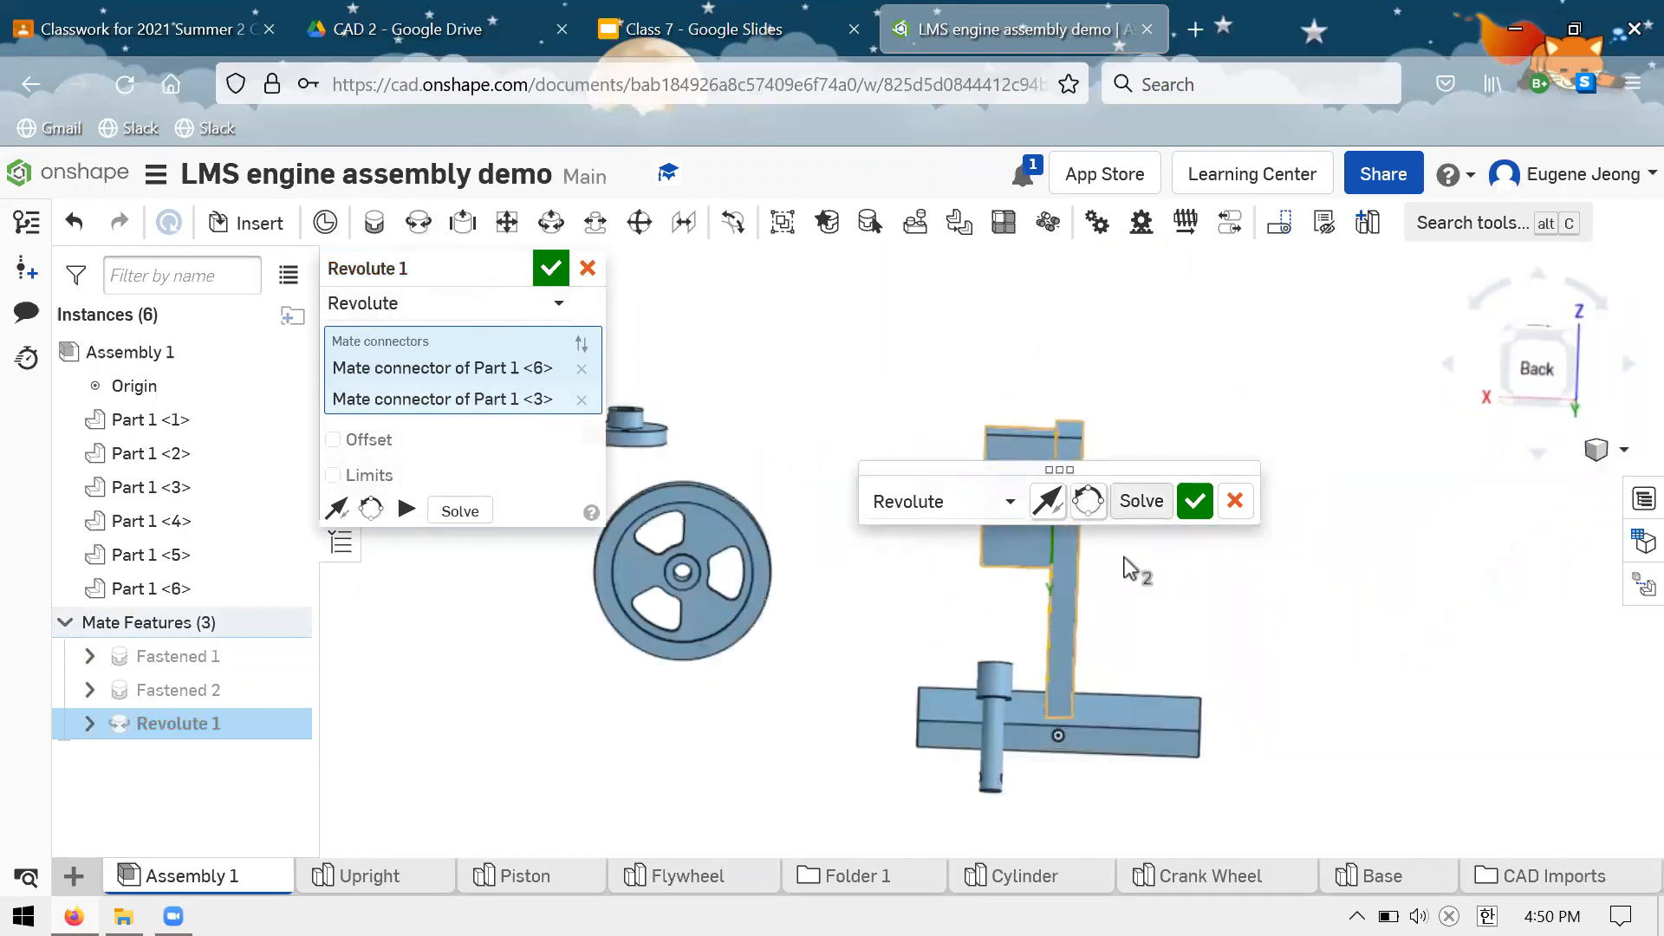
right_drag(1167, 583, 1182, 527)
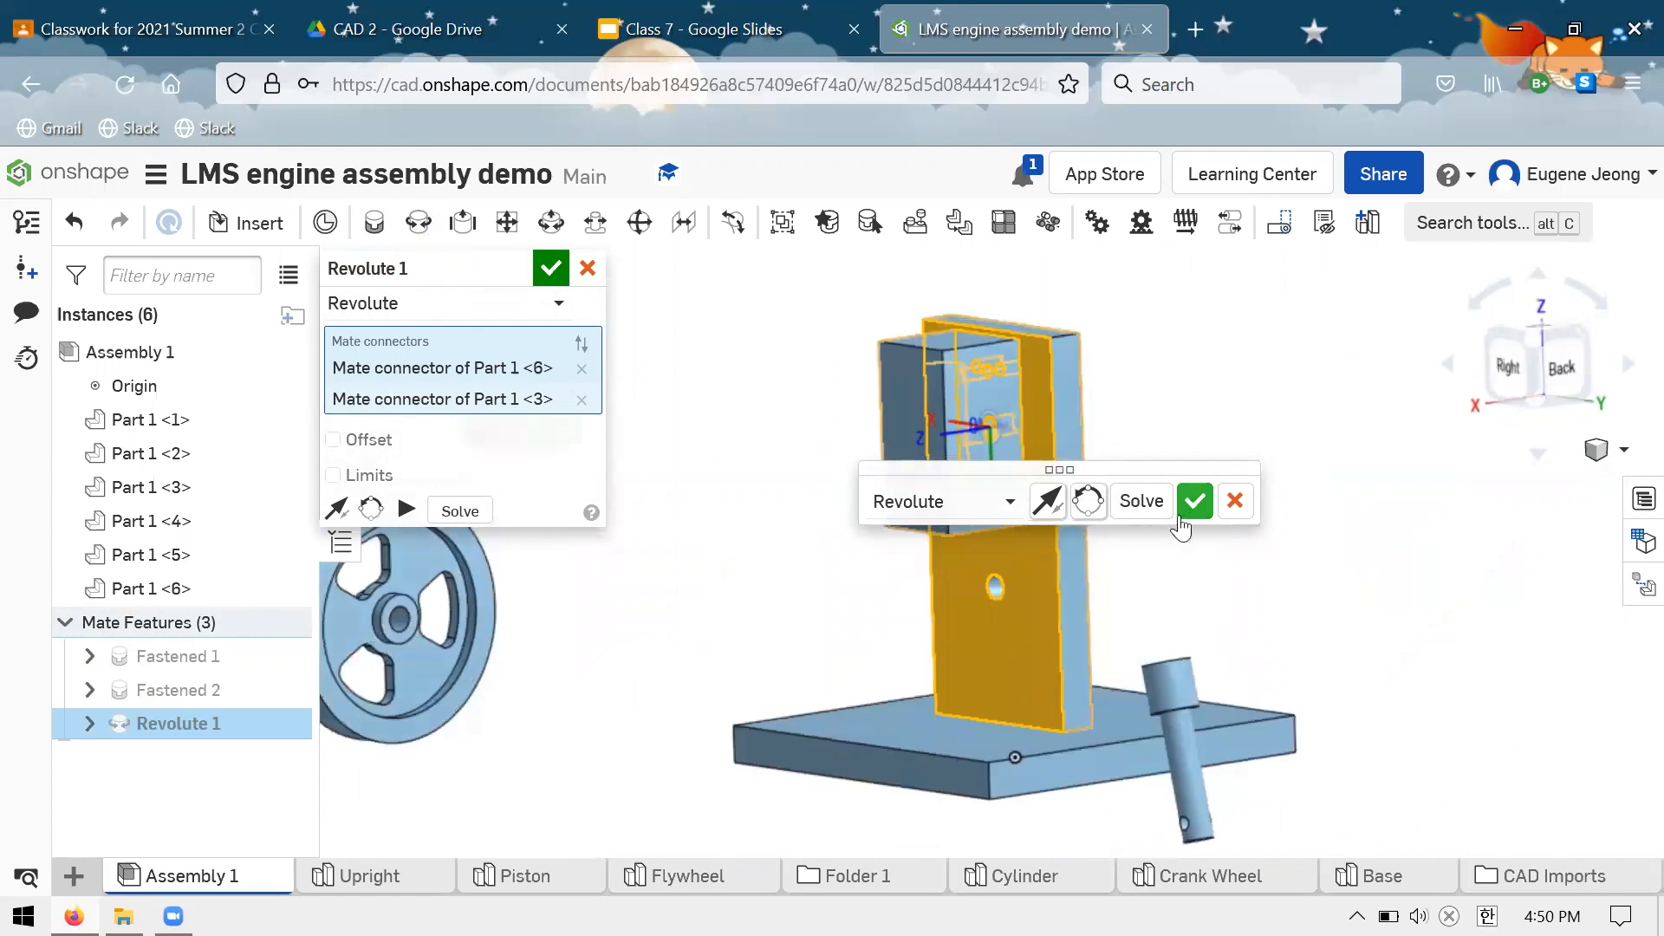
key(Return)
scroll(1014, 476, down, 1)
Start a Slider mate between the centre of the piston's head and the bore in the cylinder block's underside
key(j)
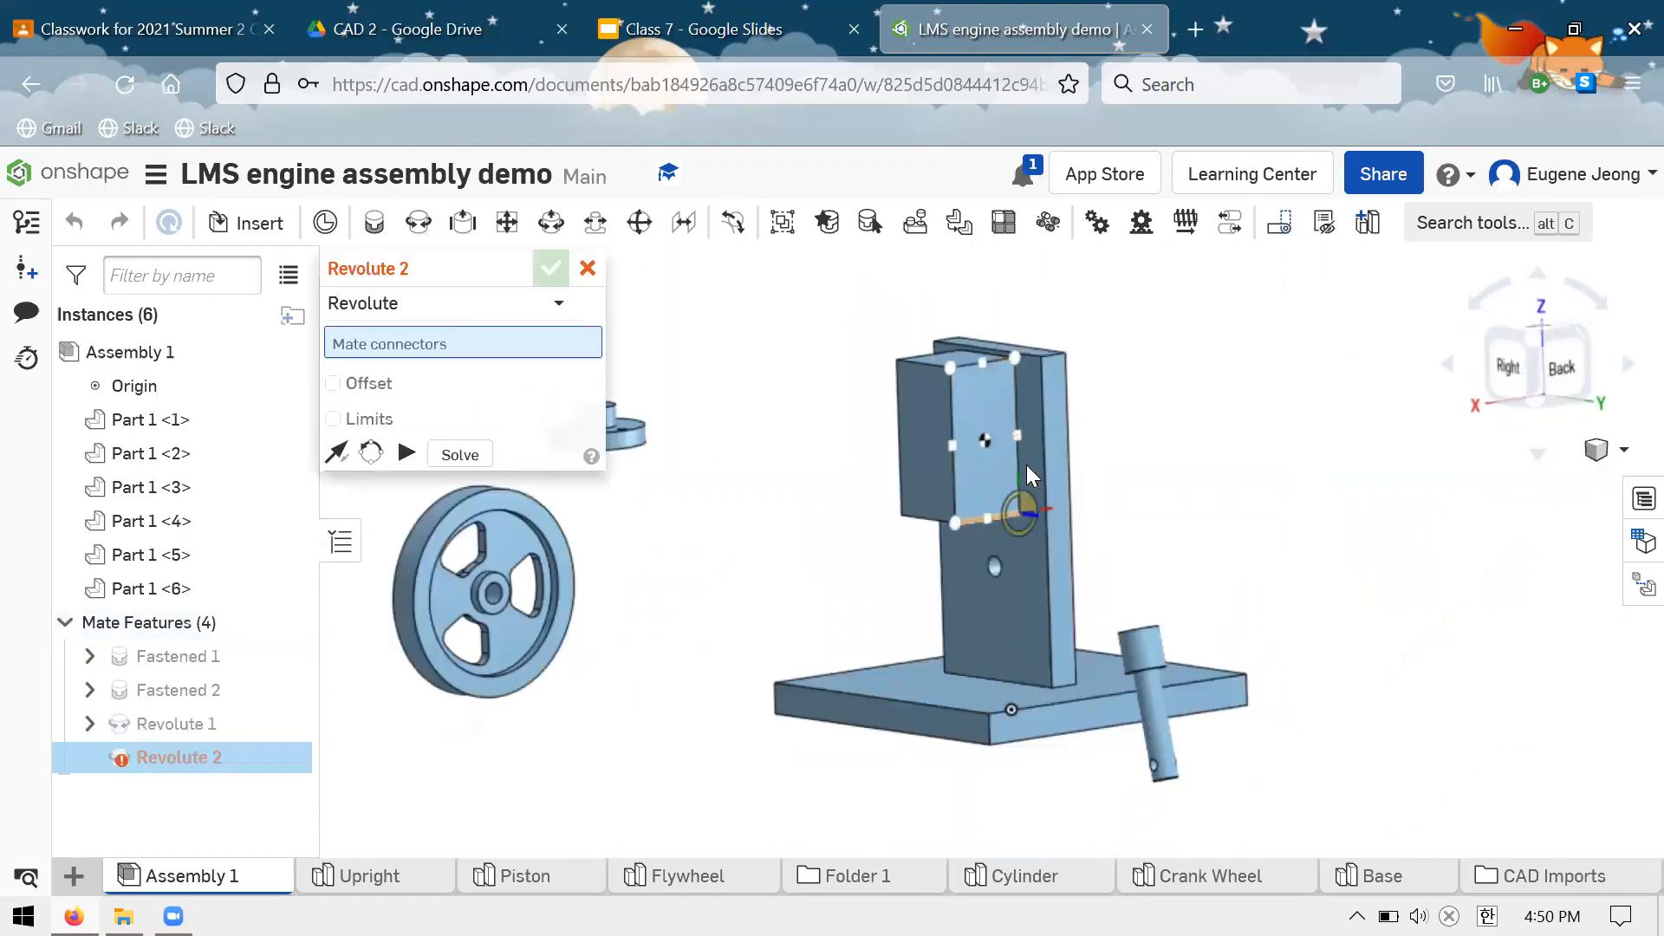
click(589, 270)
scroll(747, 364, up, 1)
scroll(747, 364, down, 5)
scroll(969, 574, up, 6)
right_drag(1015, 499, 1100, 596)
scroll(1099, 596, up, 3)
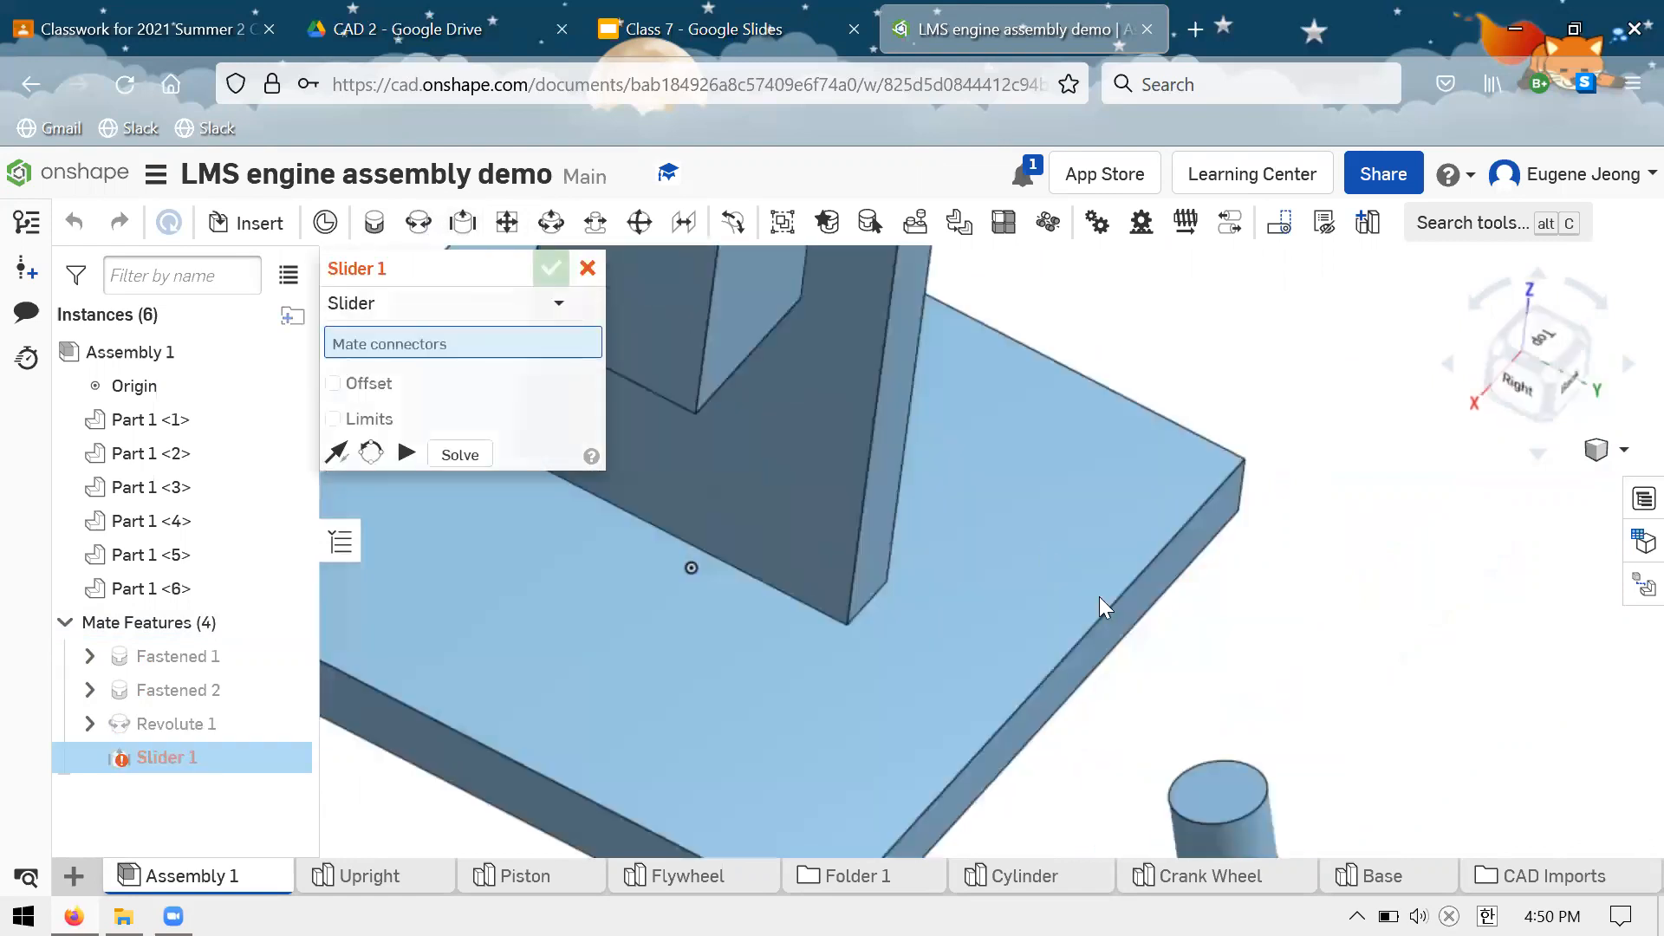
click(1221, 784)
scroll(1039, 513, down, 4)
right_drag(1039, 513, 960, 518)
scroll(960, 518, up, 5)
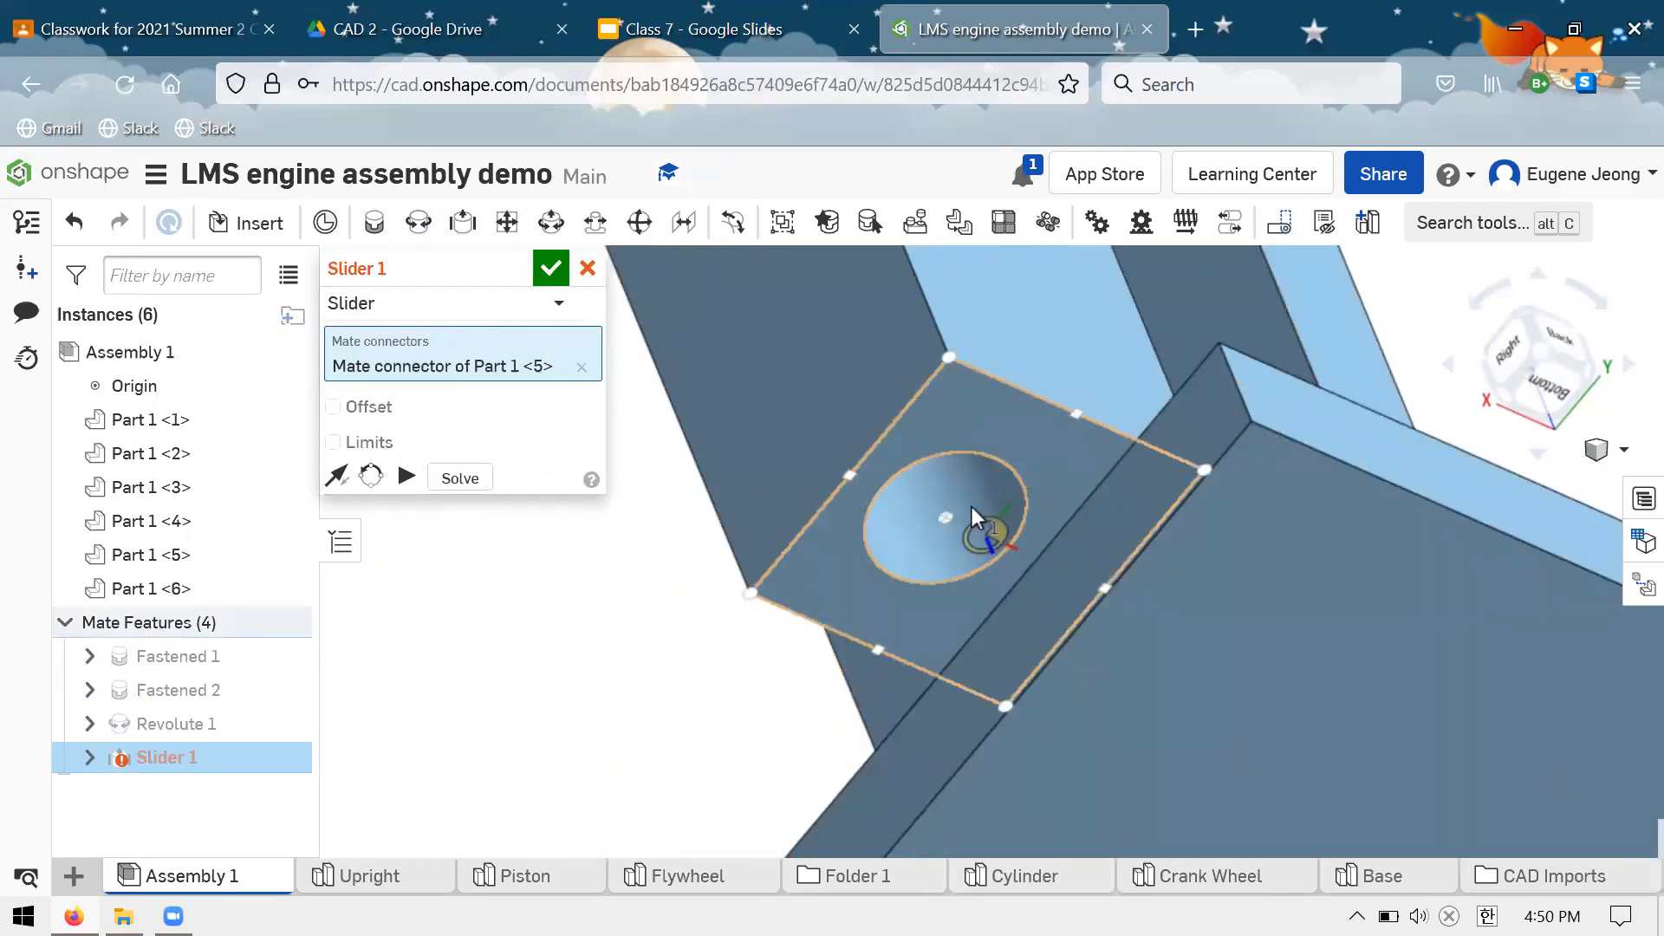
scroll(1088, 525, up, 2)
click(888, 527)
scroll(1144, 551, up, 3)
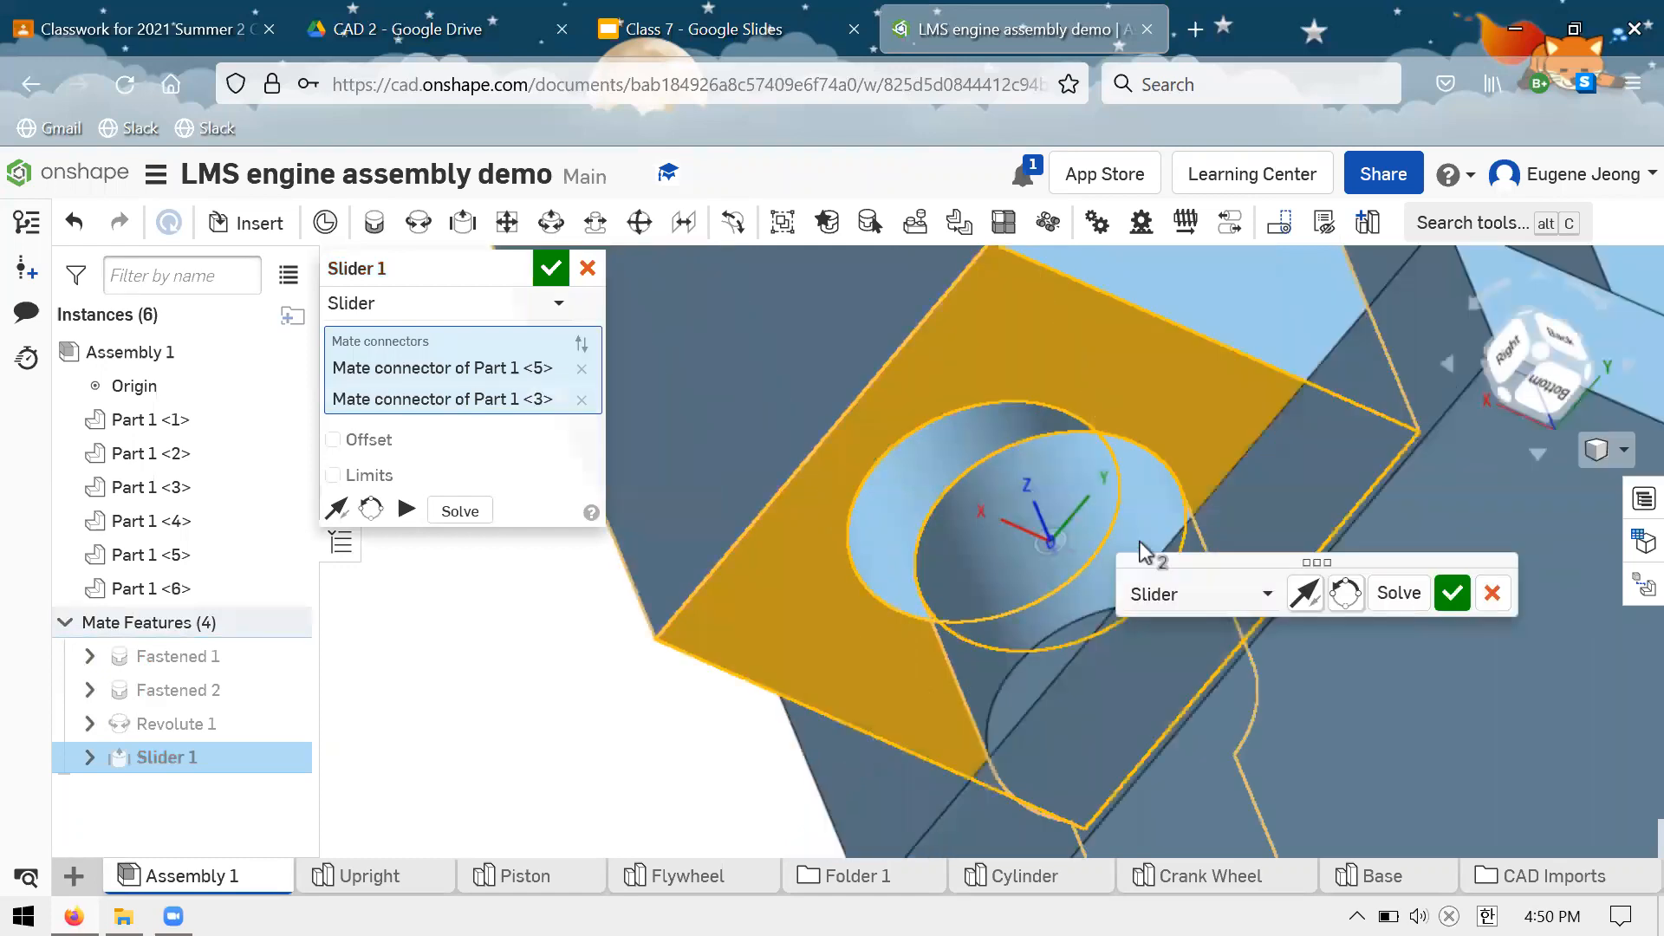
Re-pick the cylinder block's bore as the Slider mate's second connector and accept the mate
click(580, 400)
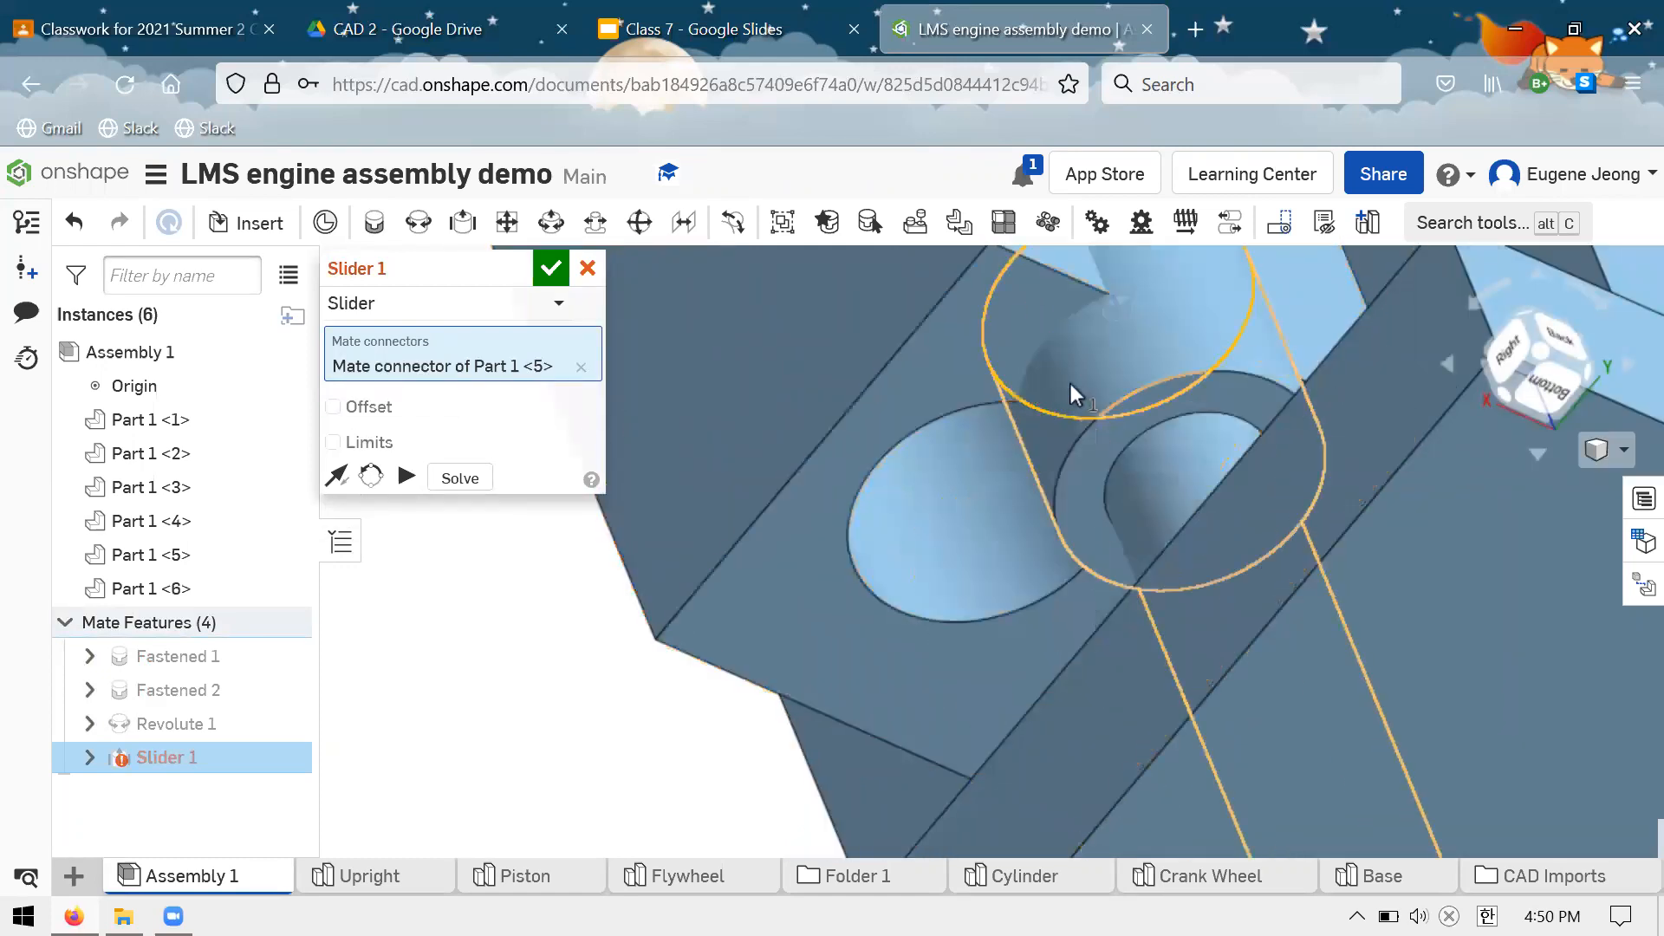
click(969, 508)
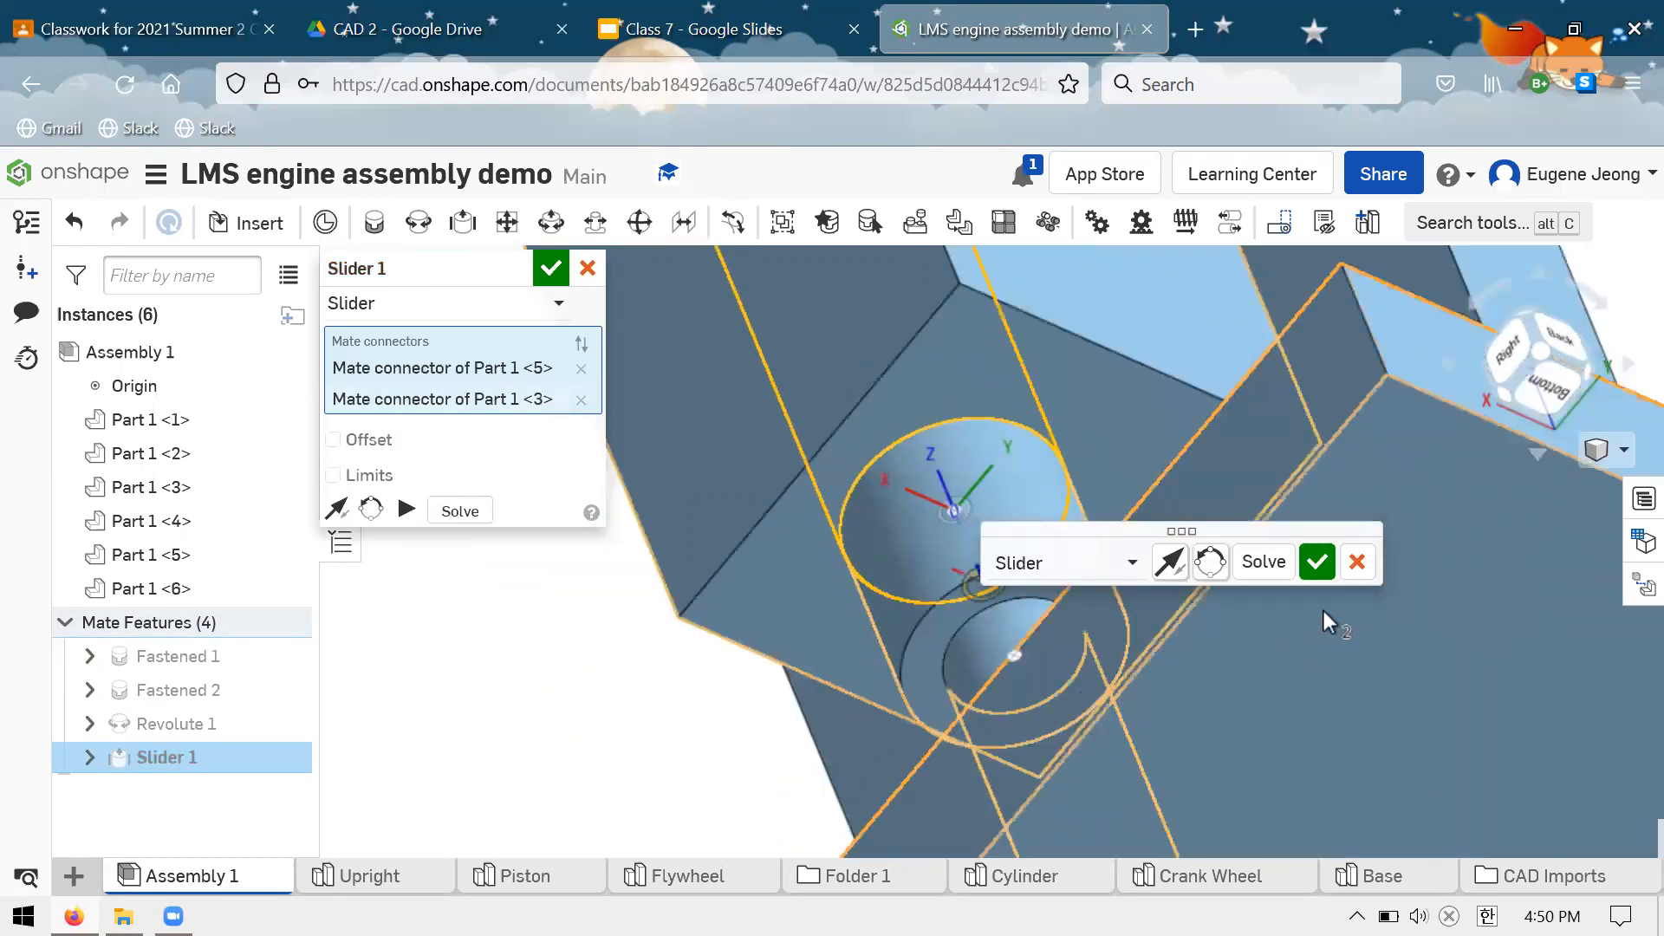
click(1317, 561)
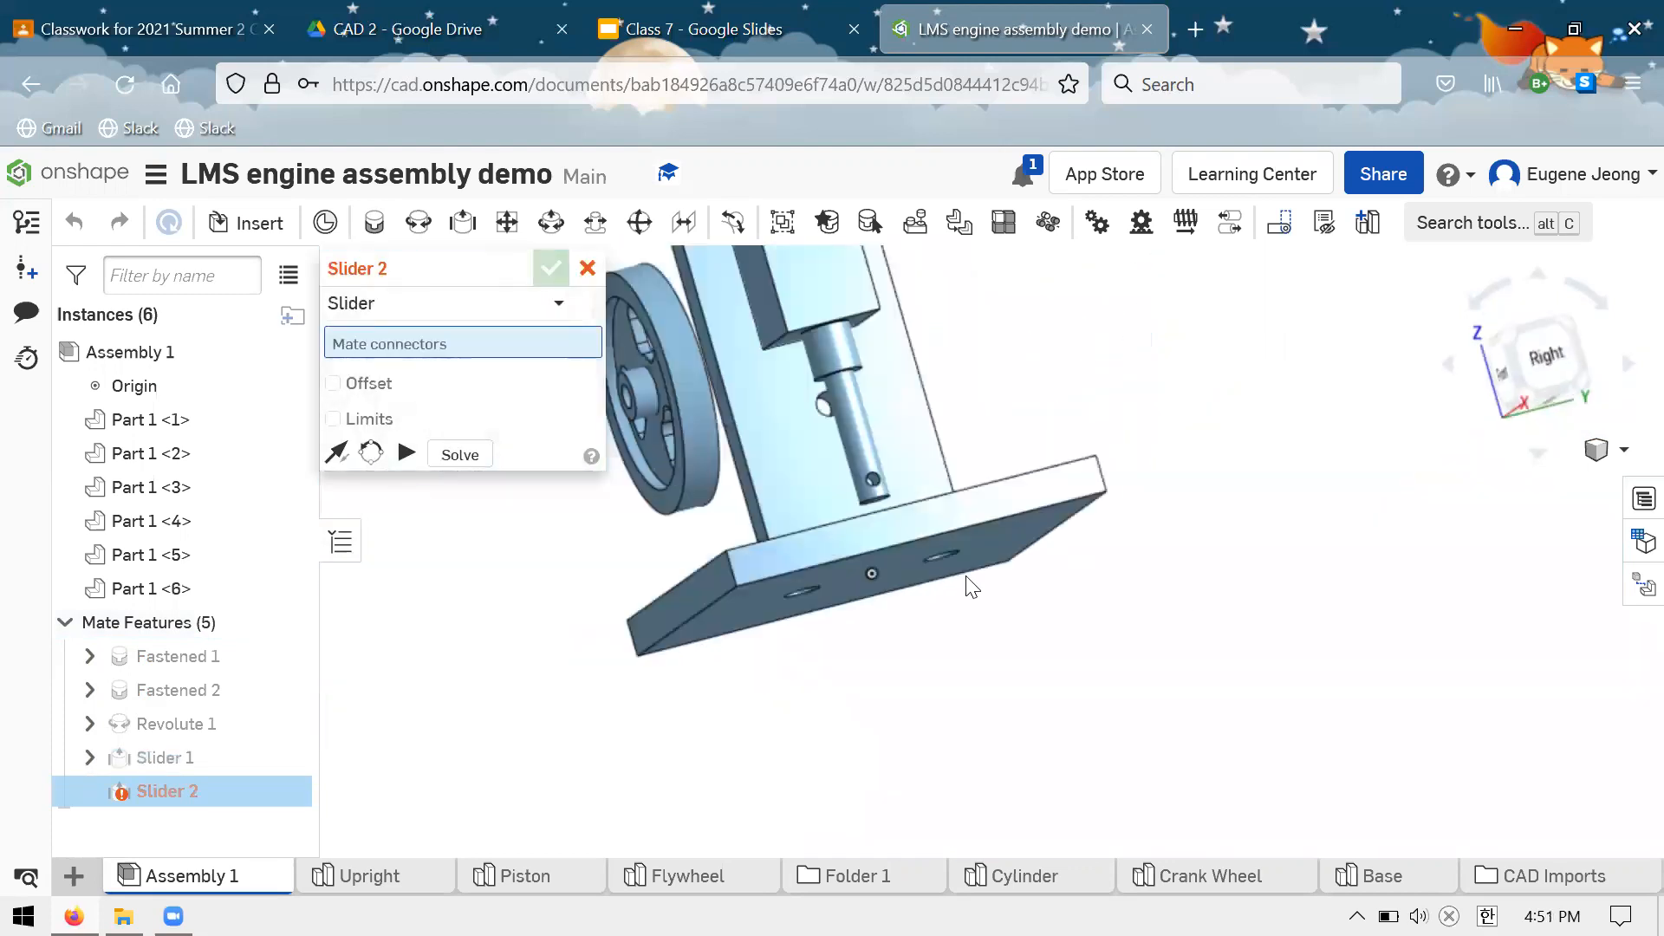
scroll(782, 489, down, 5)
key(Escape)
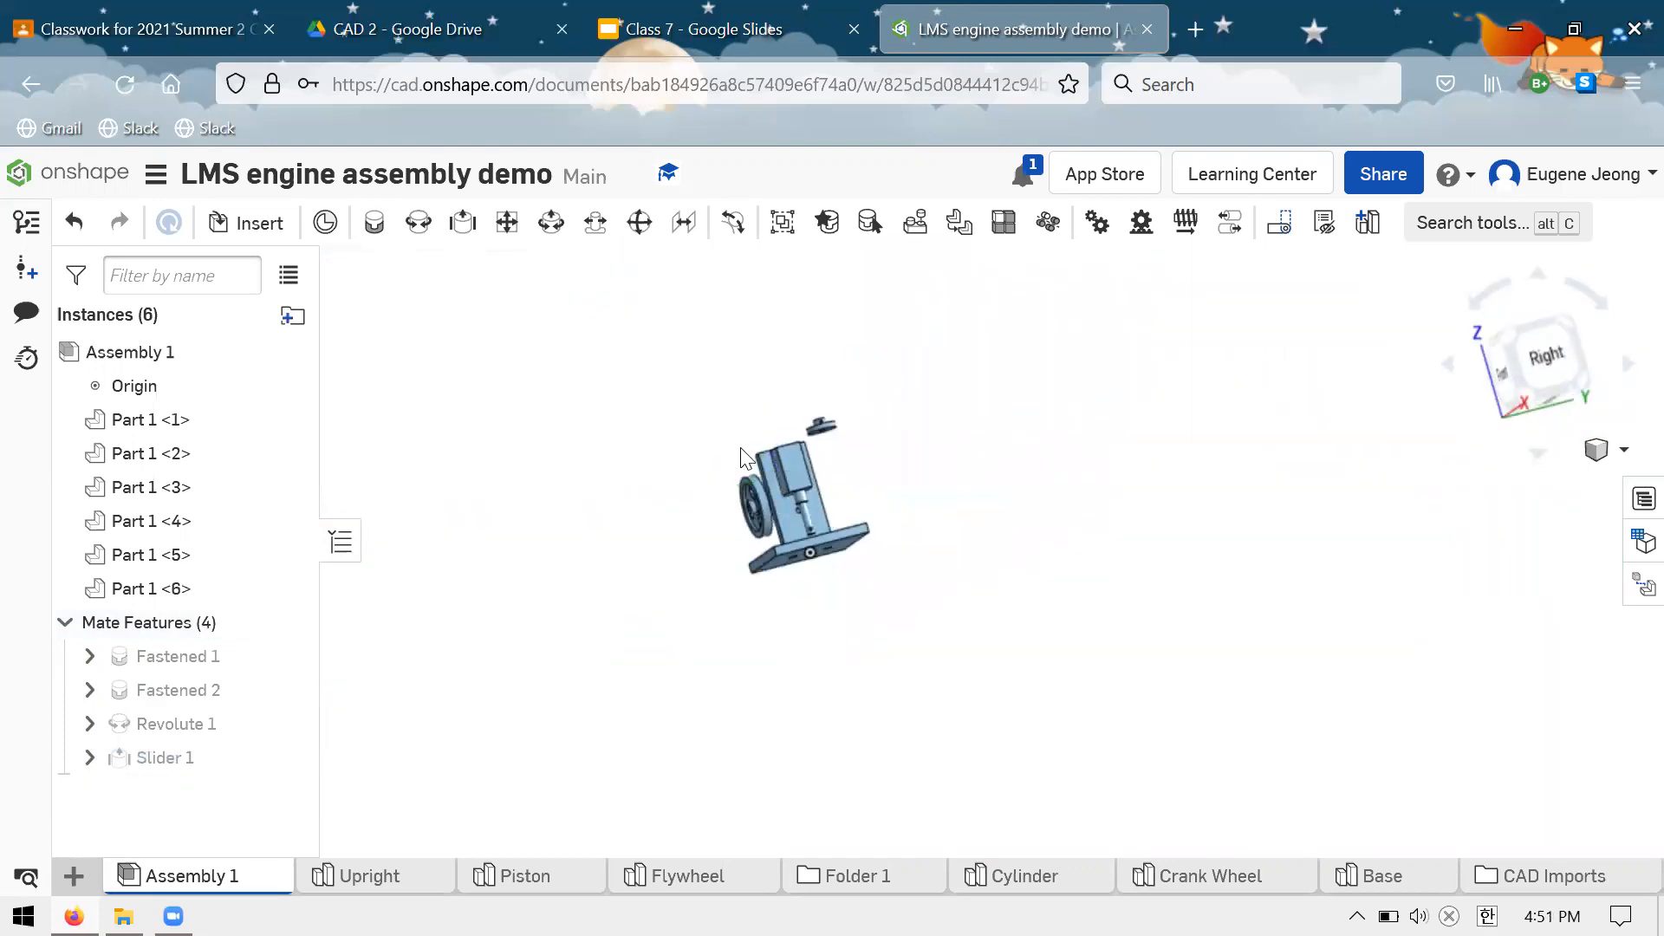
Move the piston to test its sliding and the swing of the cylinder block, and view the assembly from several sides
scroll(806, 534, up, 4)
right_drag(806, 534, 937, 612)
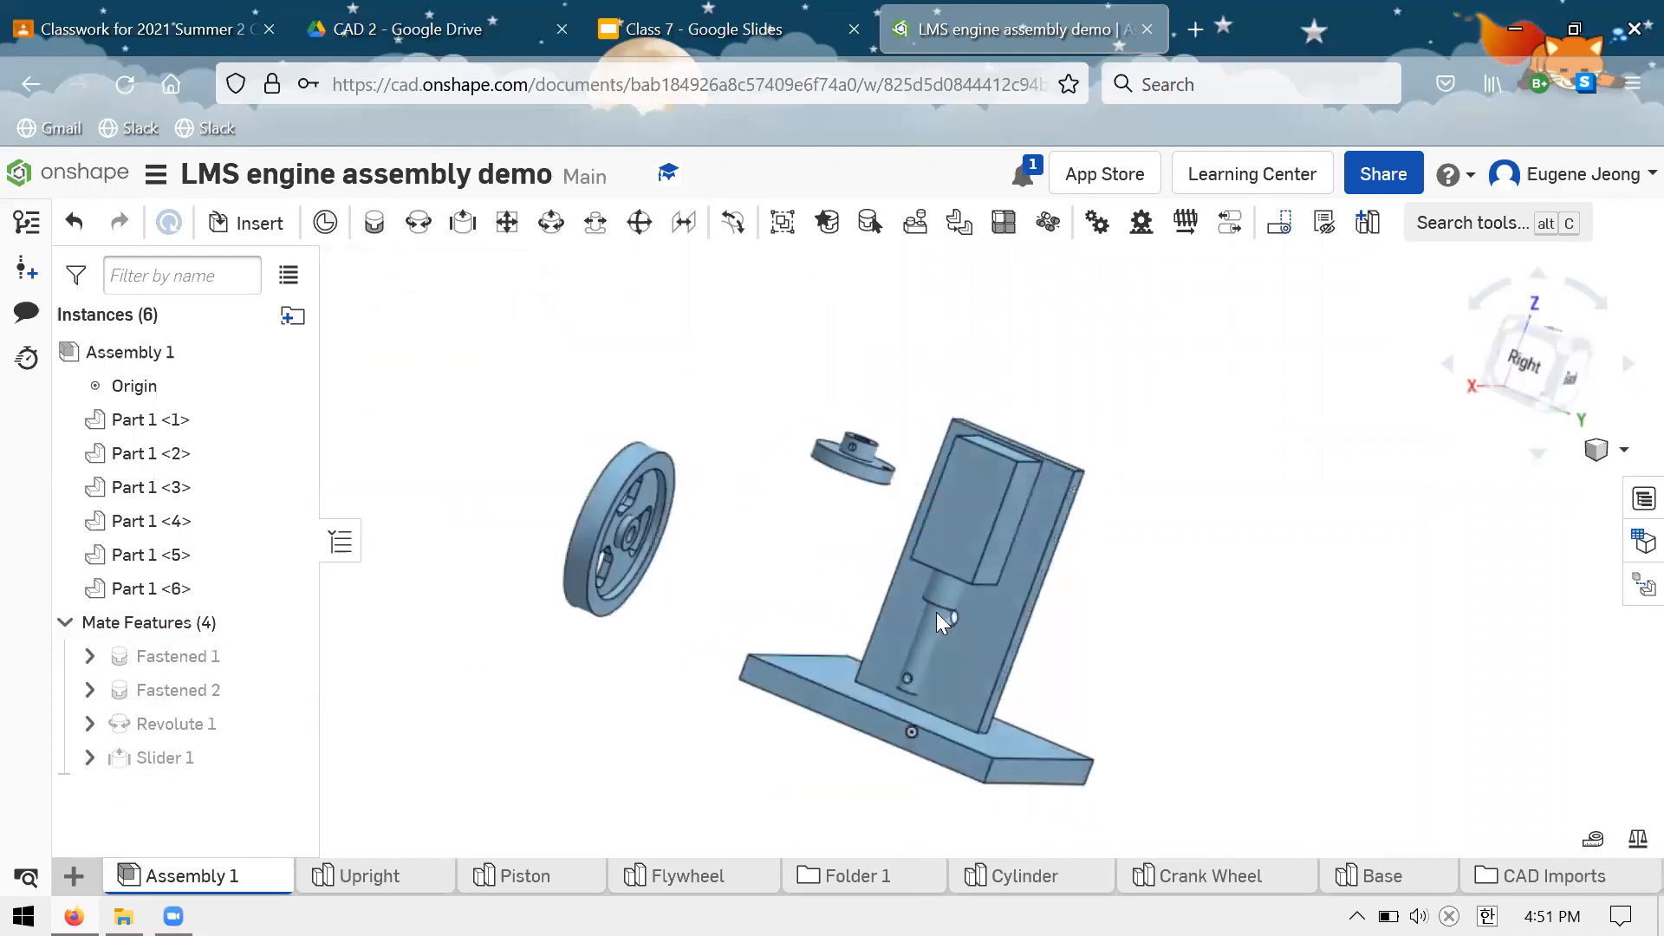
drag(929, 600, 1163, 687)
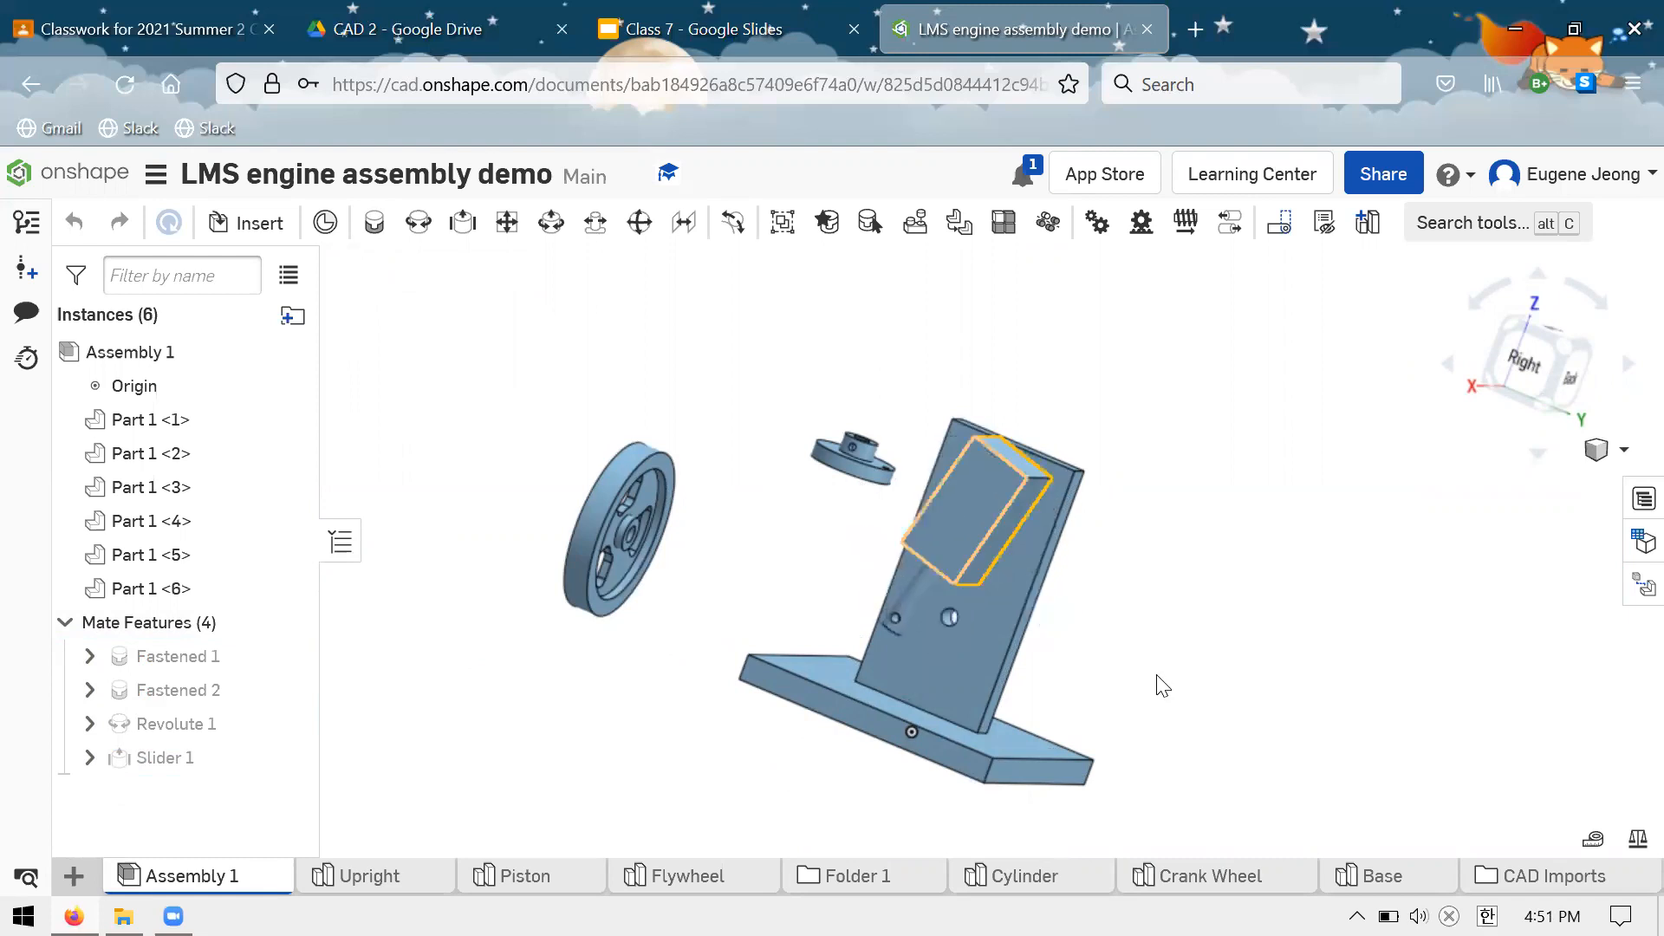
mouse_move(1068, 644)
right_down()
mouse_move(1074, 668)
mouse_move(1062, 656)
right_up()
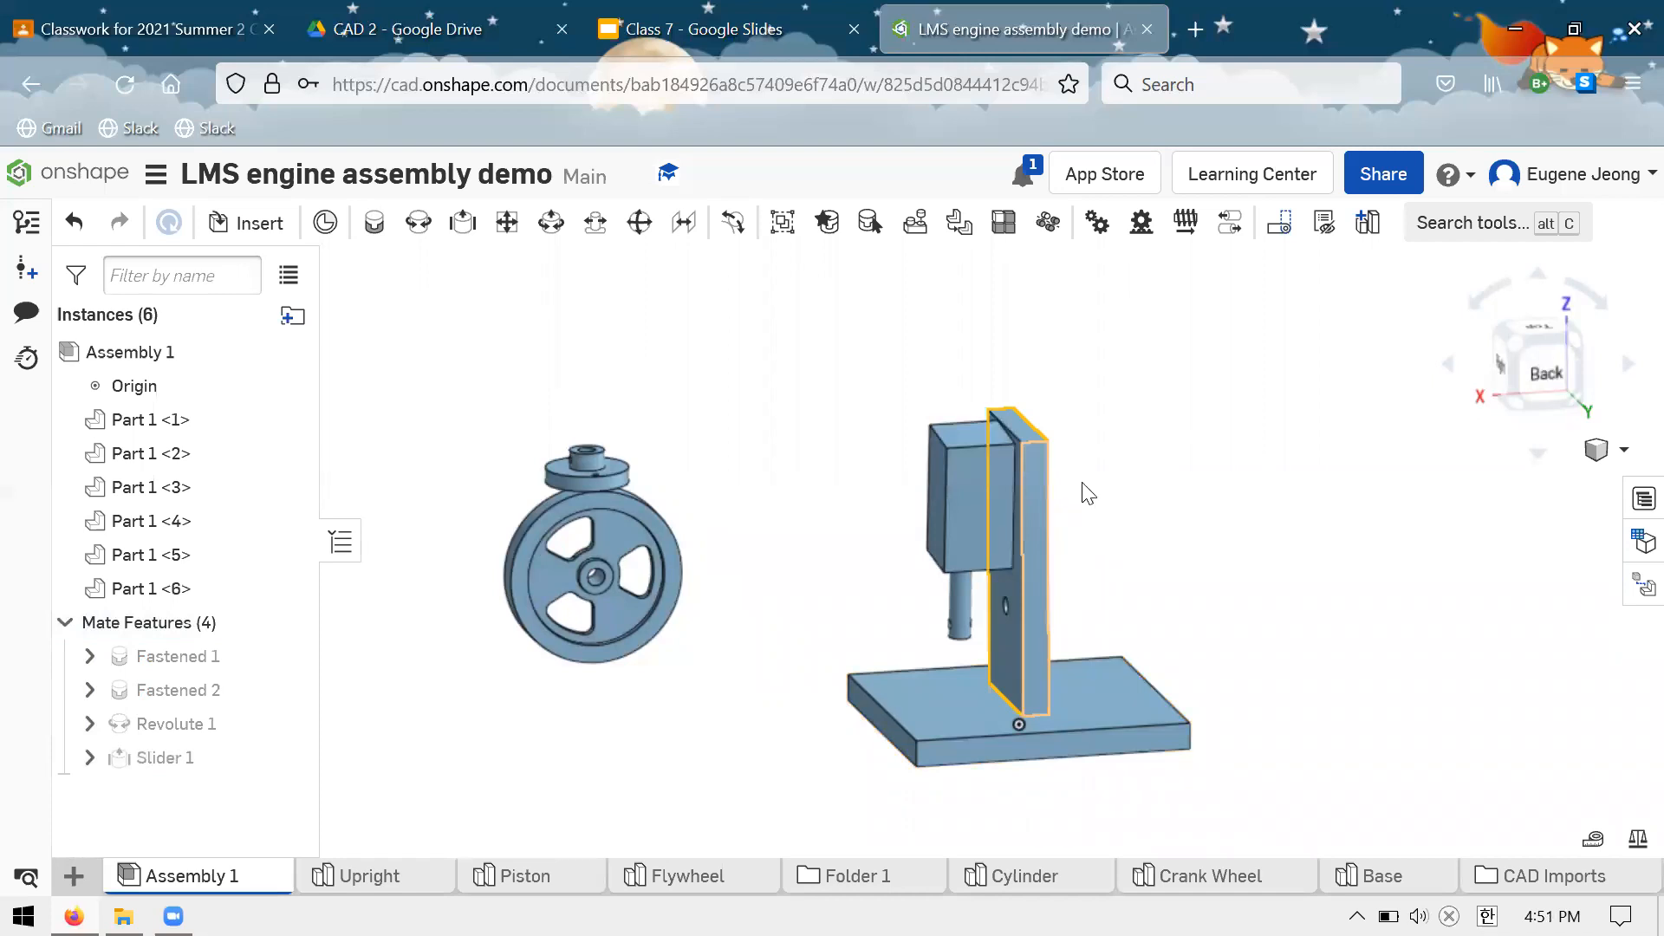
mouse_move(877, 436)
right_down()
mouse_move(911, 451)
mouse_move(867, 416)
right_up()
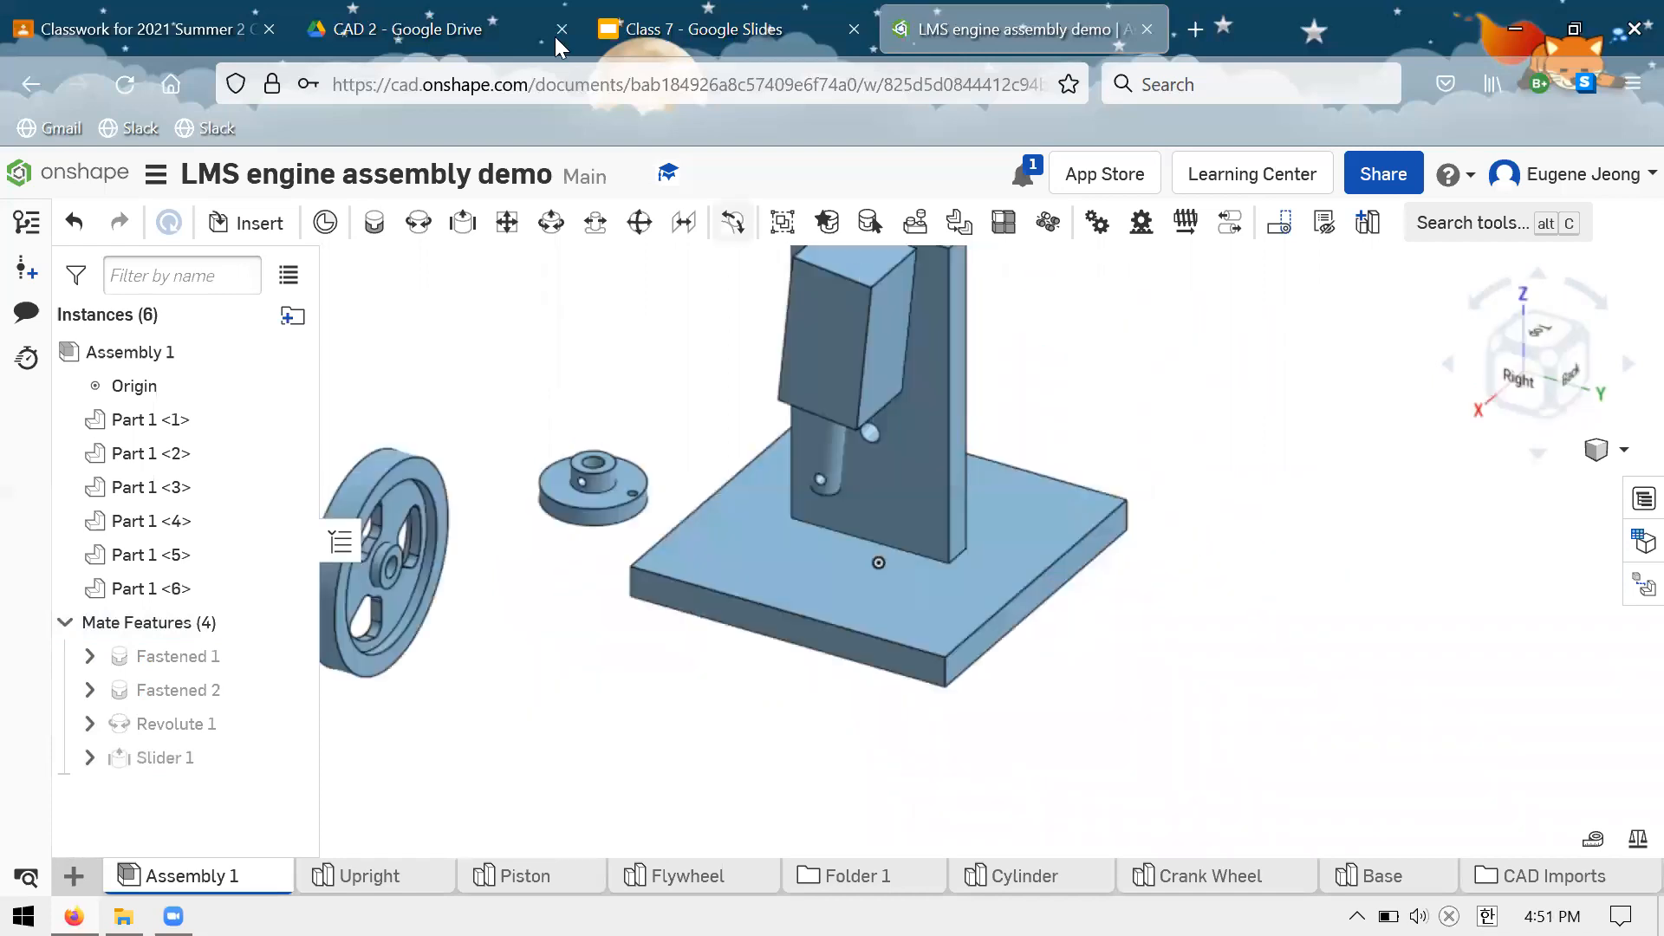
Open the Oscillating Steam Engine page from Google Classroom's LittleMachineShop.com drawings material and examine the photo of the assembled engine
click(399, 29)
click(143, 28)
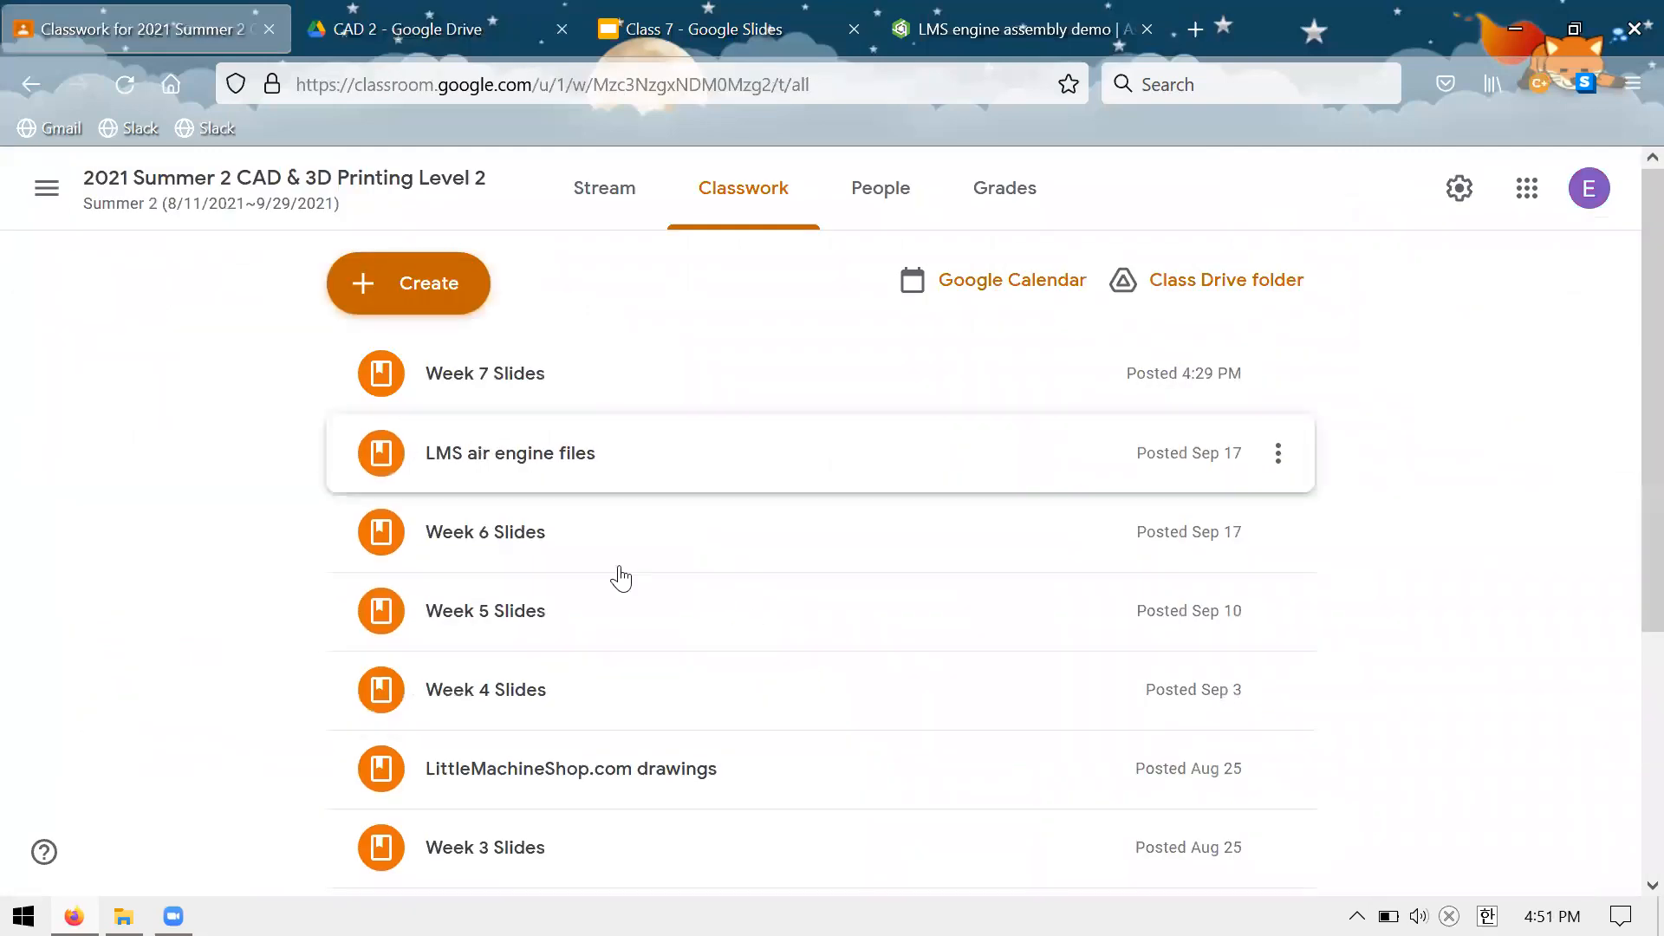
scroll(621, 579, down, 3)
click(614, 501)
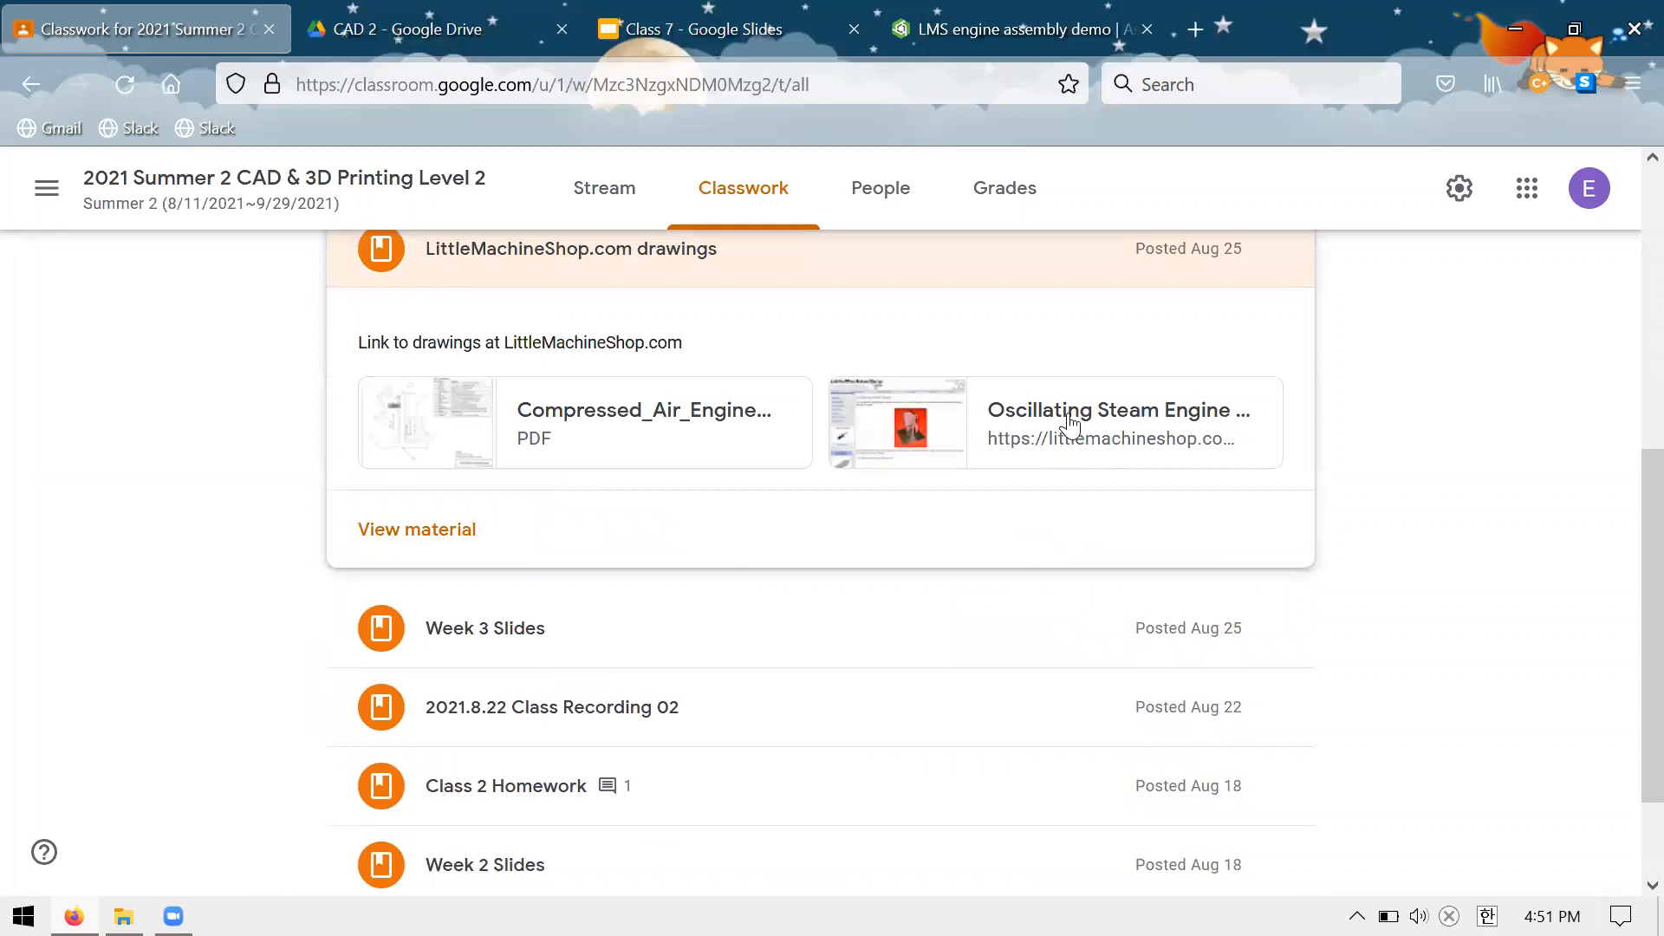
click(1072, 423)
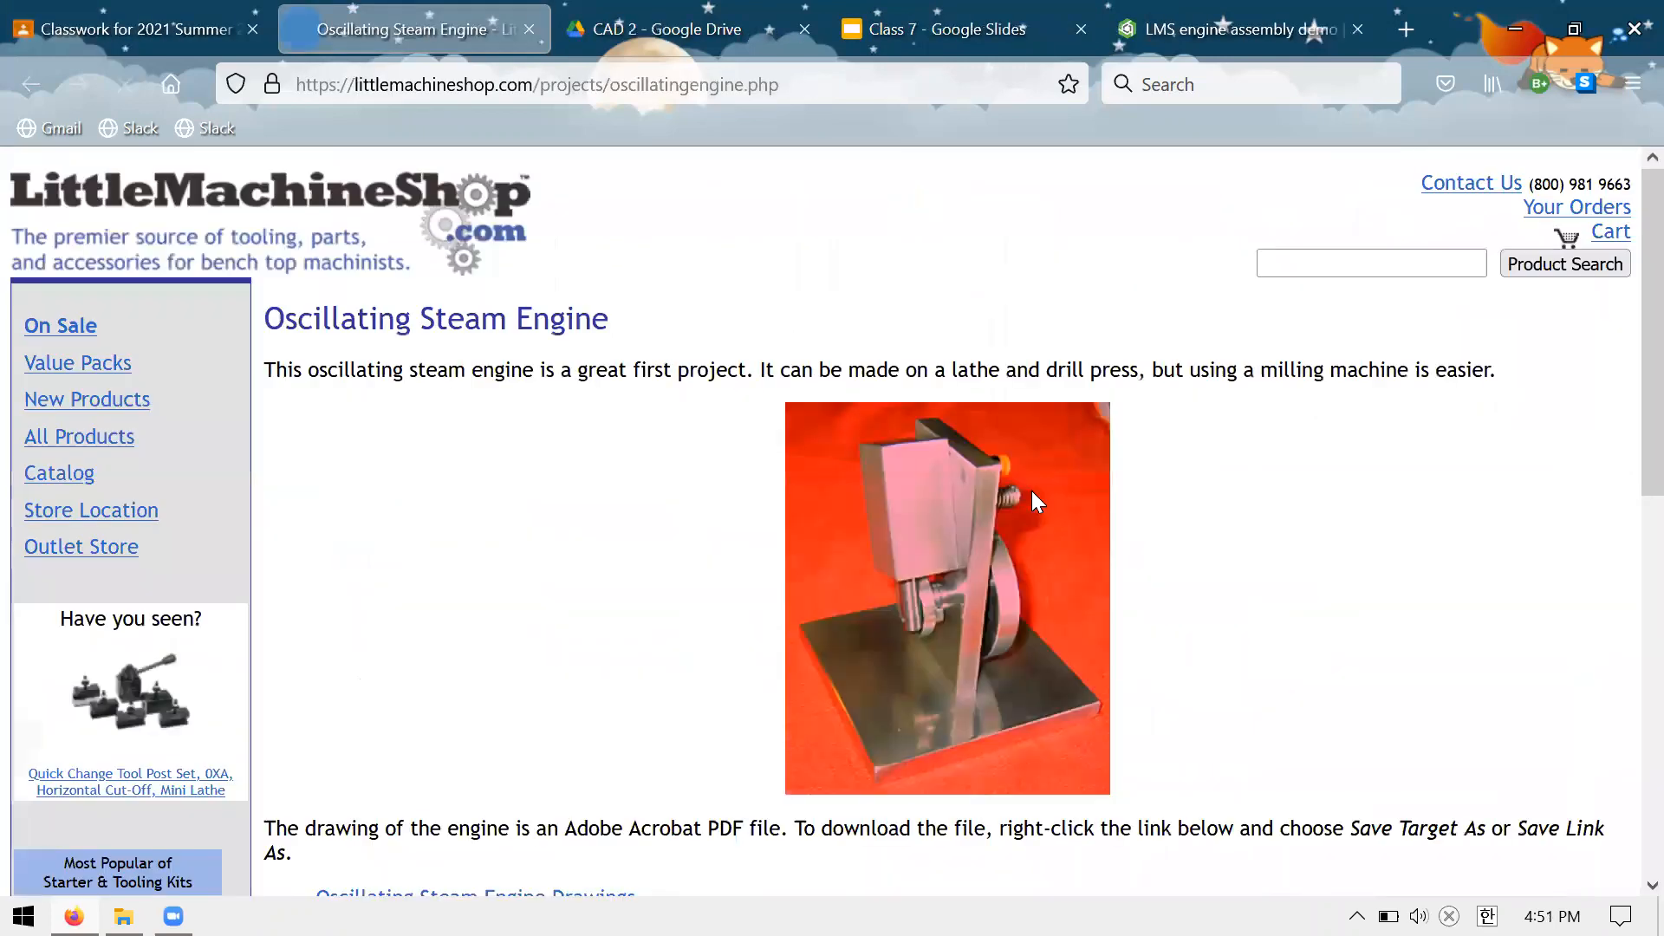
scroll(1005, 572, down, 1)
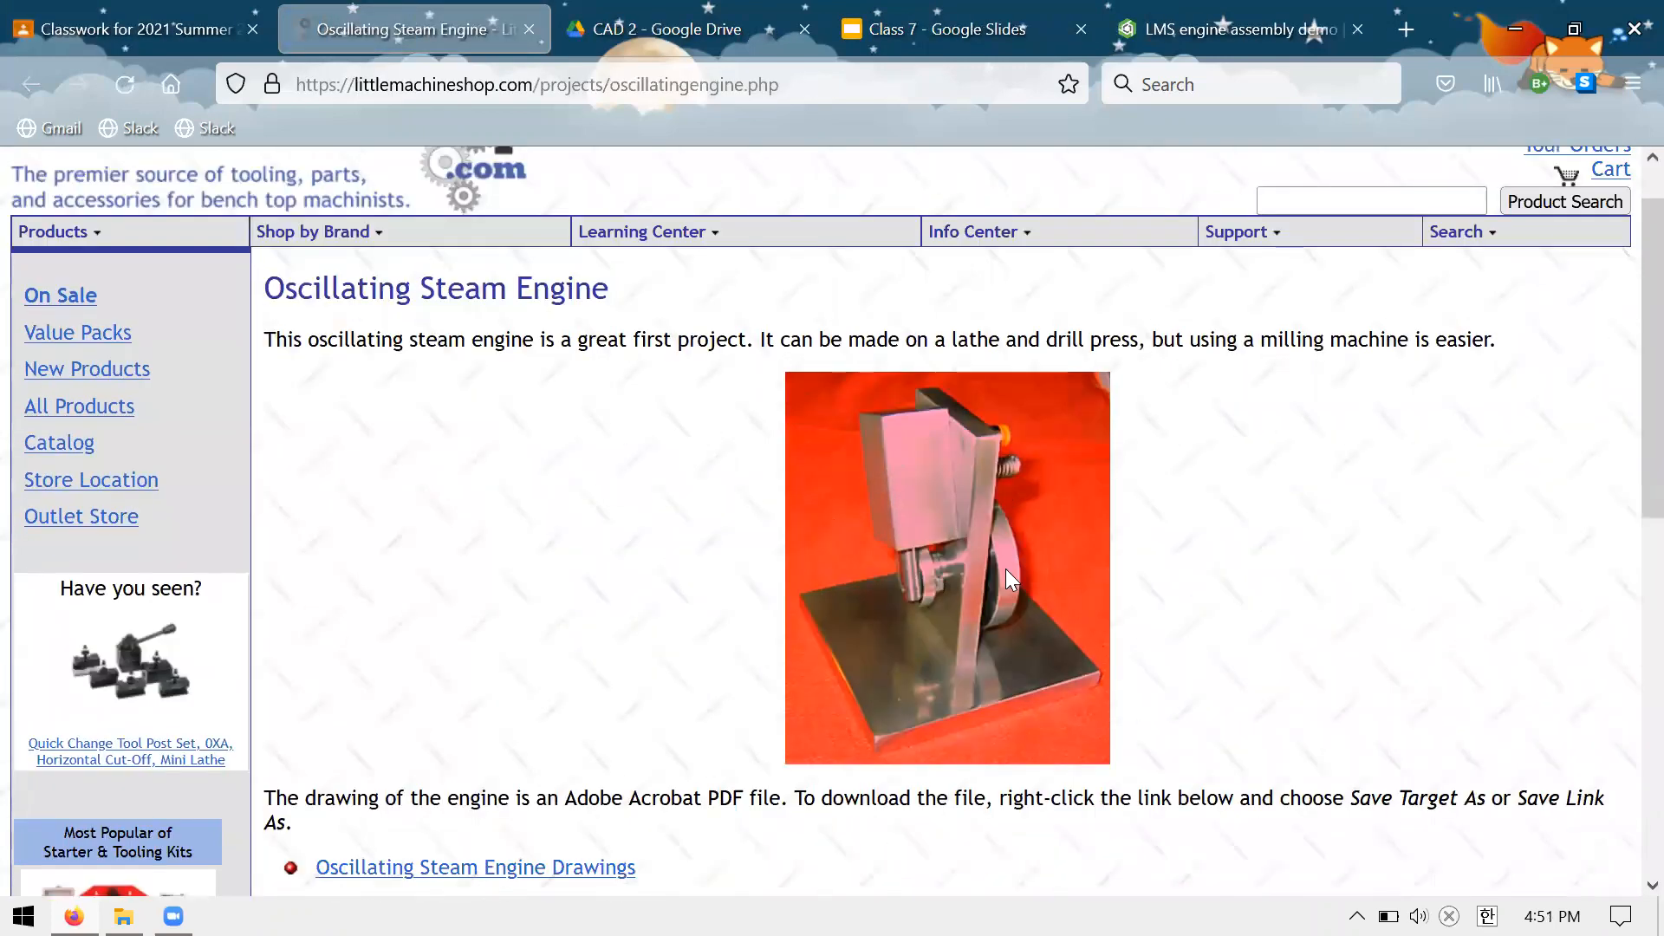
scroll(1006, 579, down, 1)
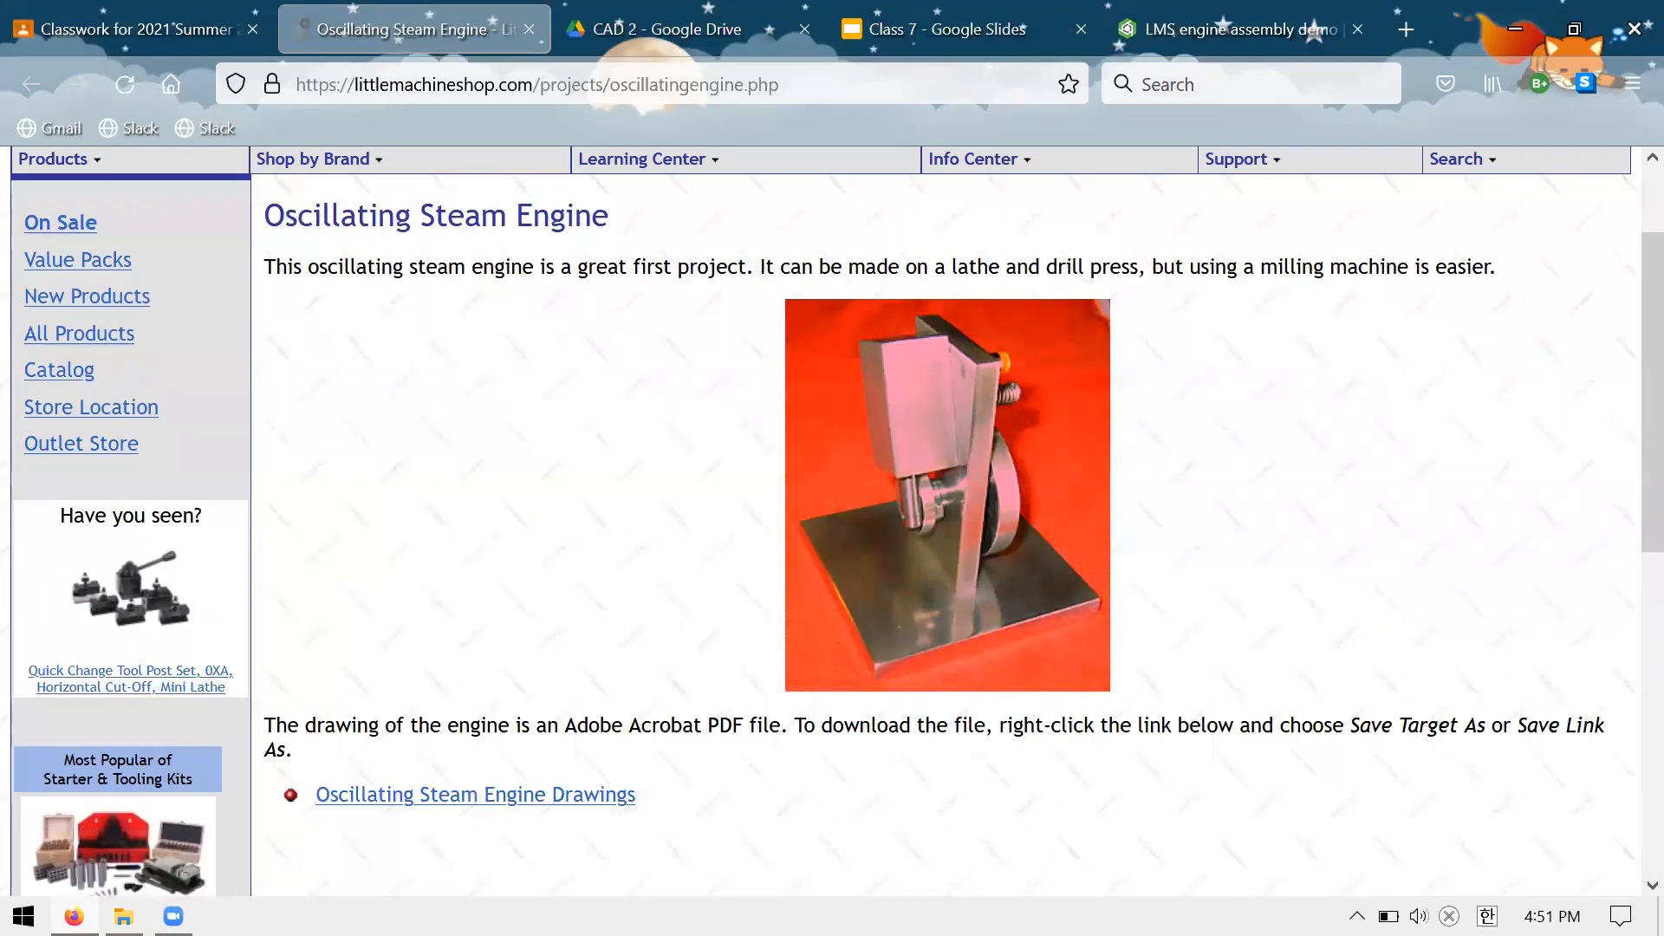
Switch back to the Onshape assembly and inspect the crank wheel's off-centre hole and the cross hole in the piston rod
key(ctrl+Tab)
key(ctrl+Tab)
key(ctrl+Tab)
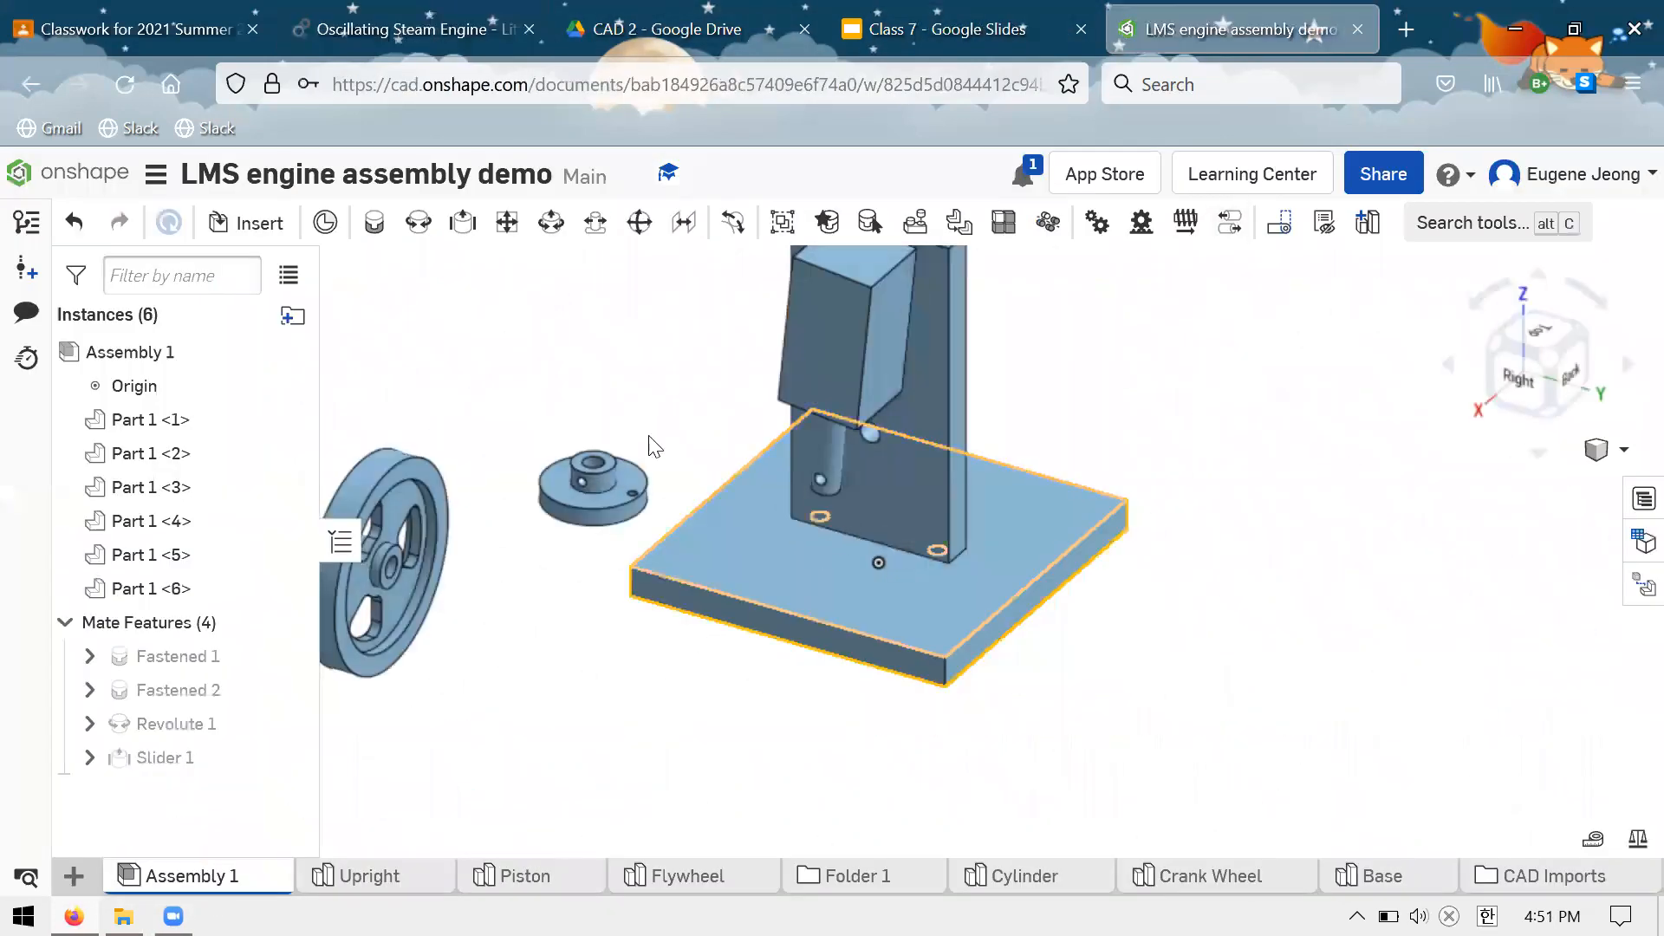
scroll(589, 513, up, 5)
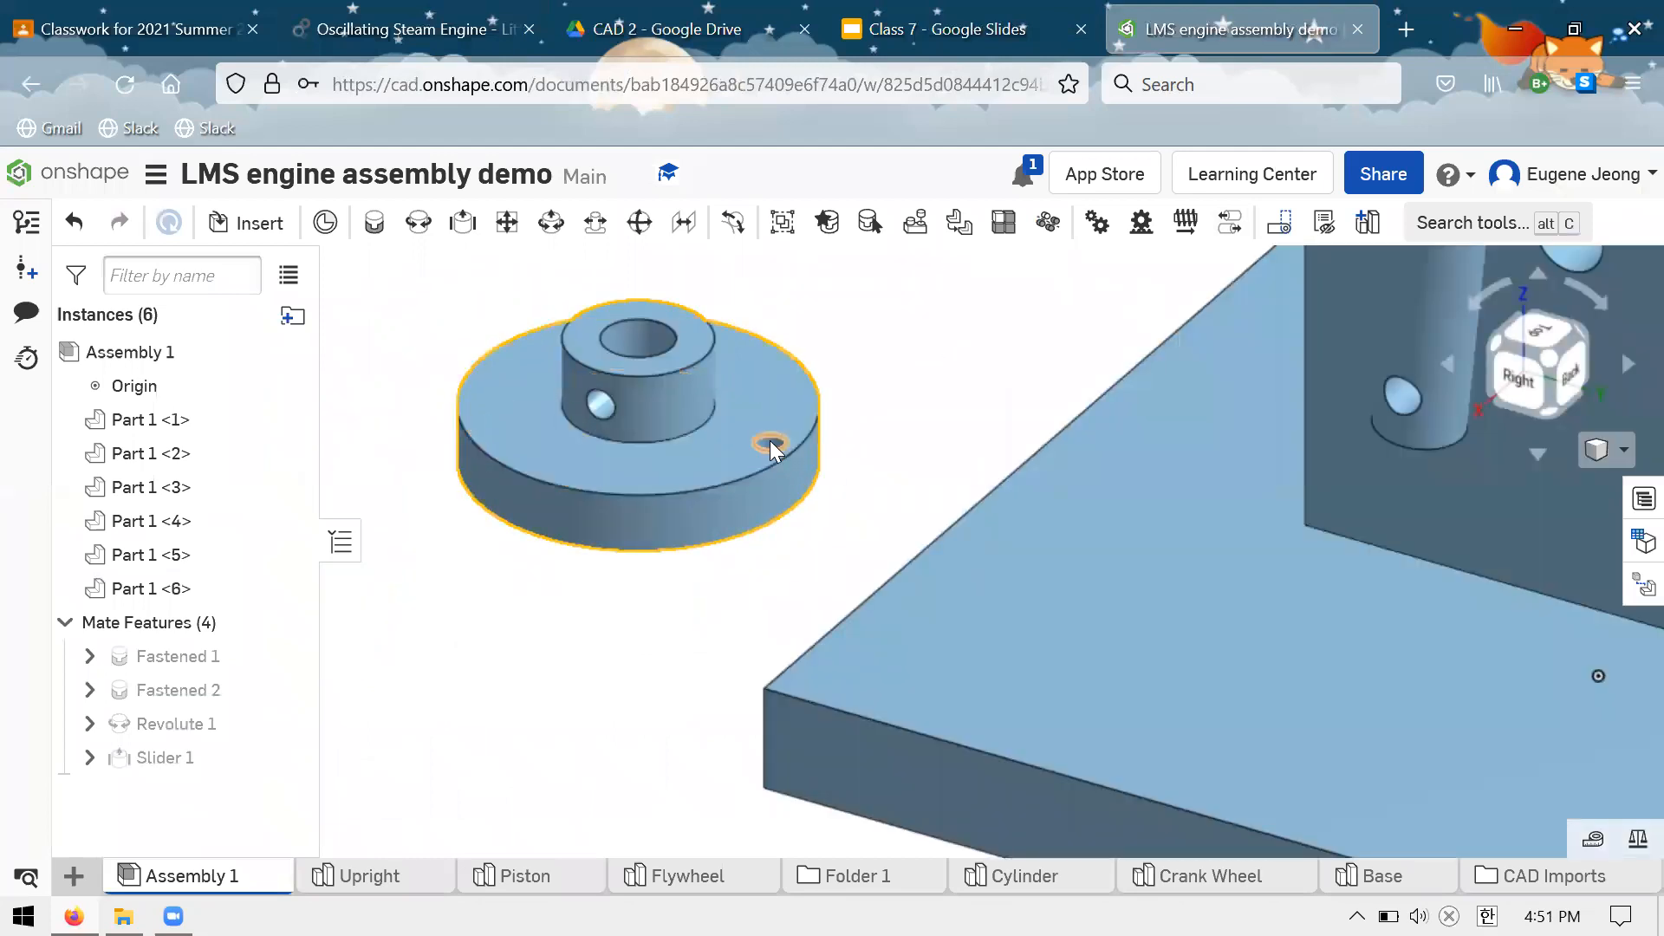
click(770, 440)
scroll(1005, 520, down, 4)
scroll(1217, 361, up, 5)
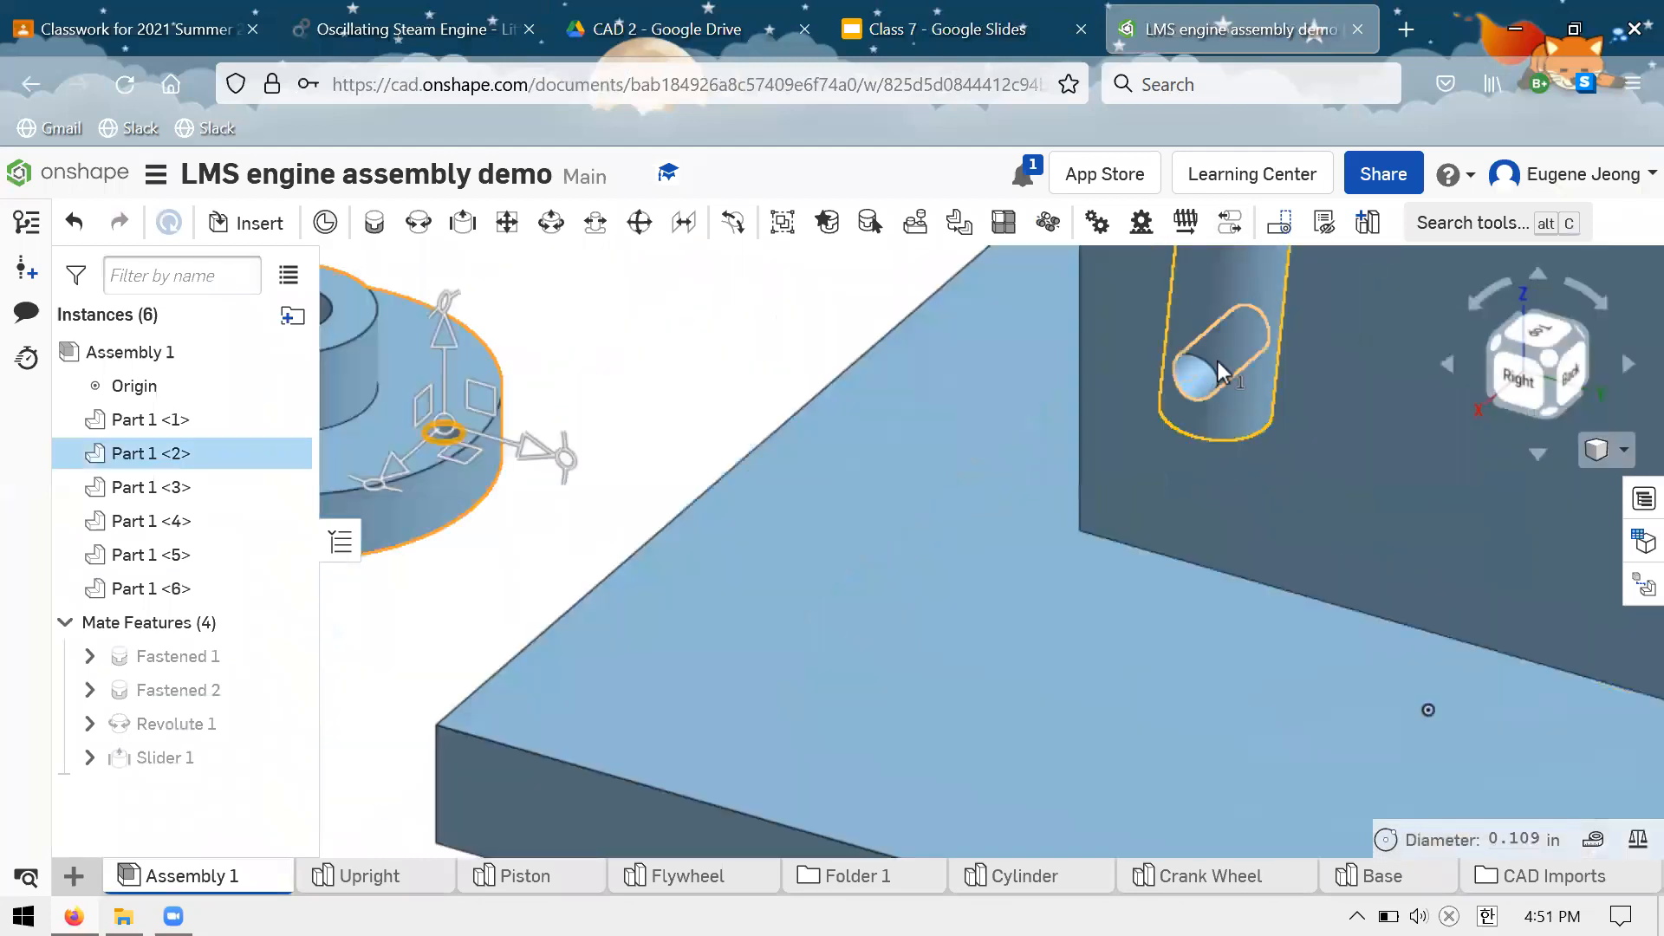
click(1204, 377)
scroll(923, 469, down, 5)
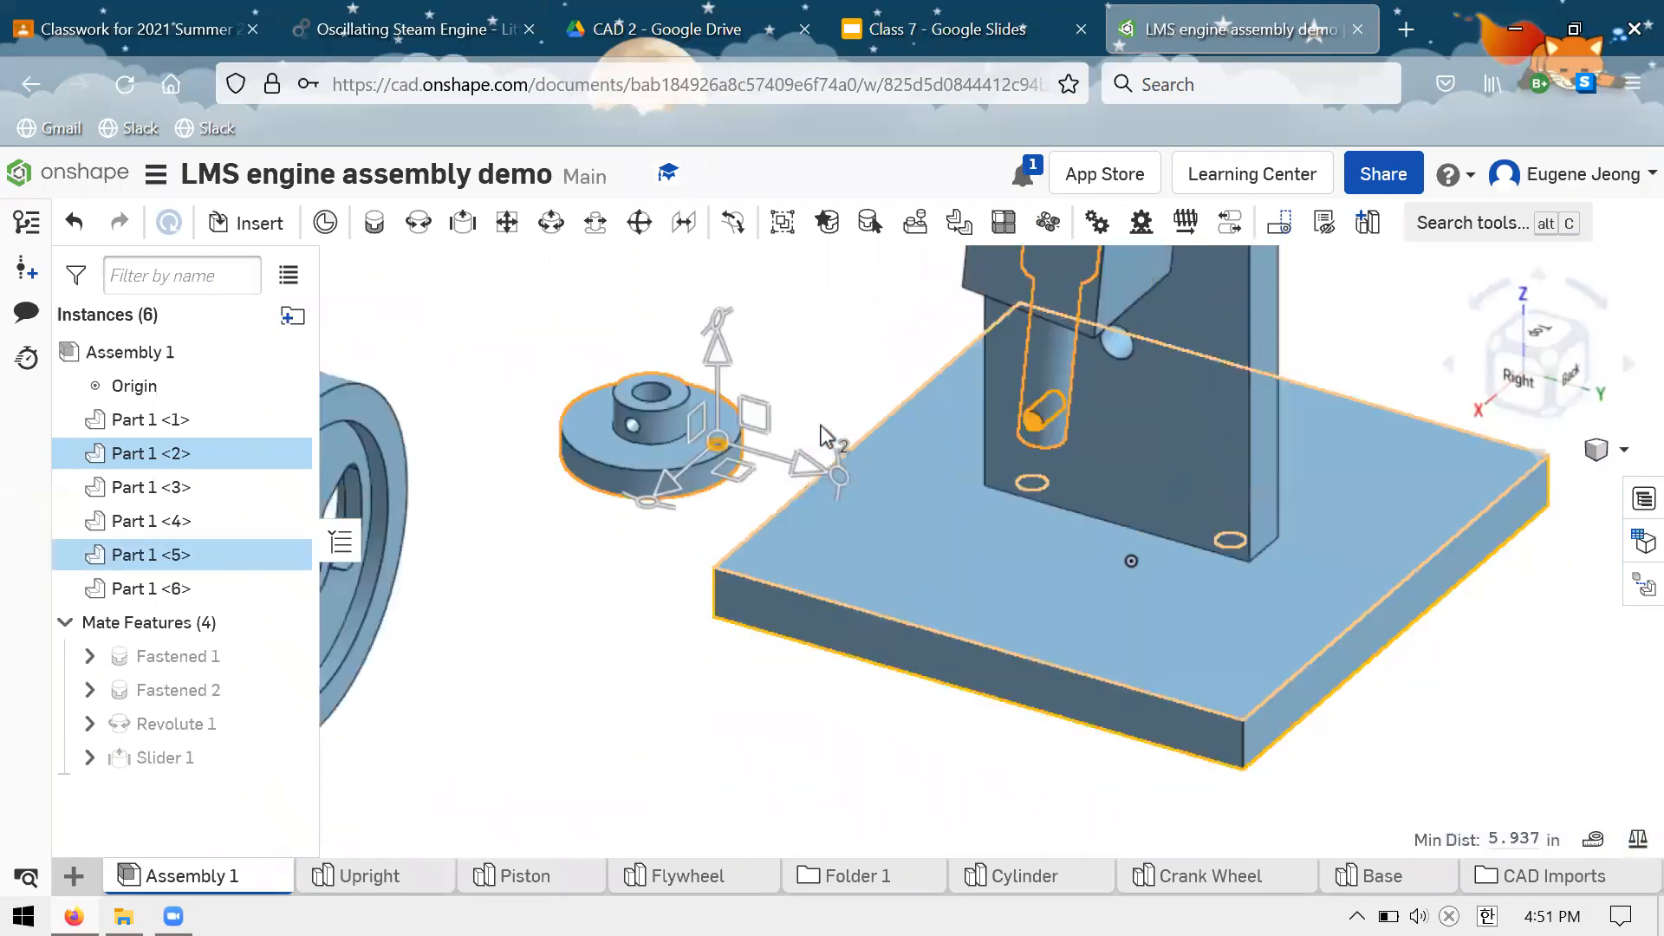
click(763, 337)
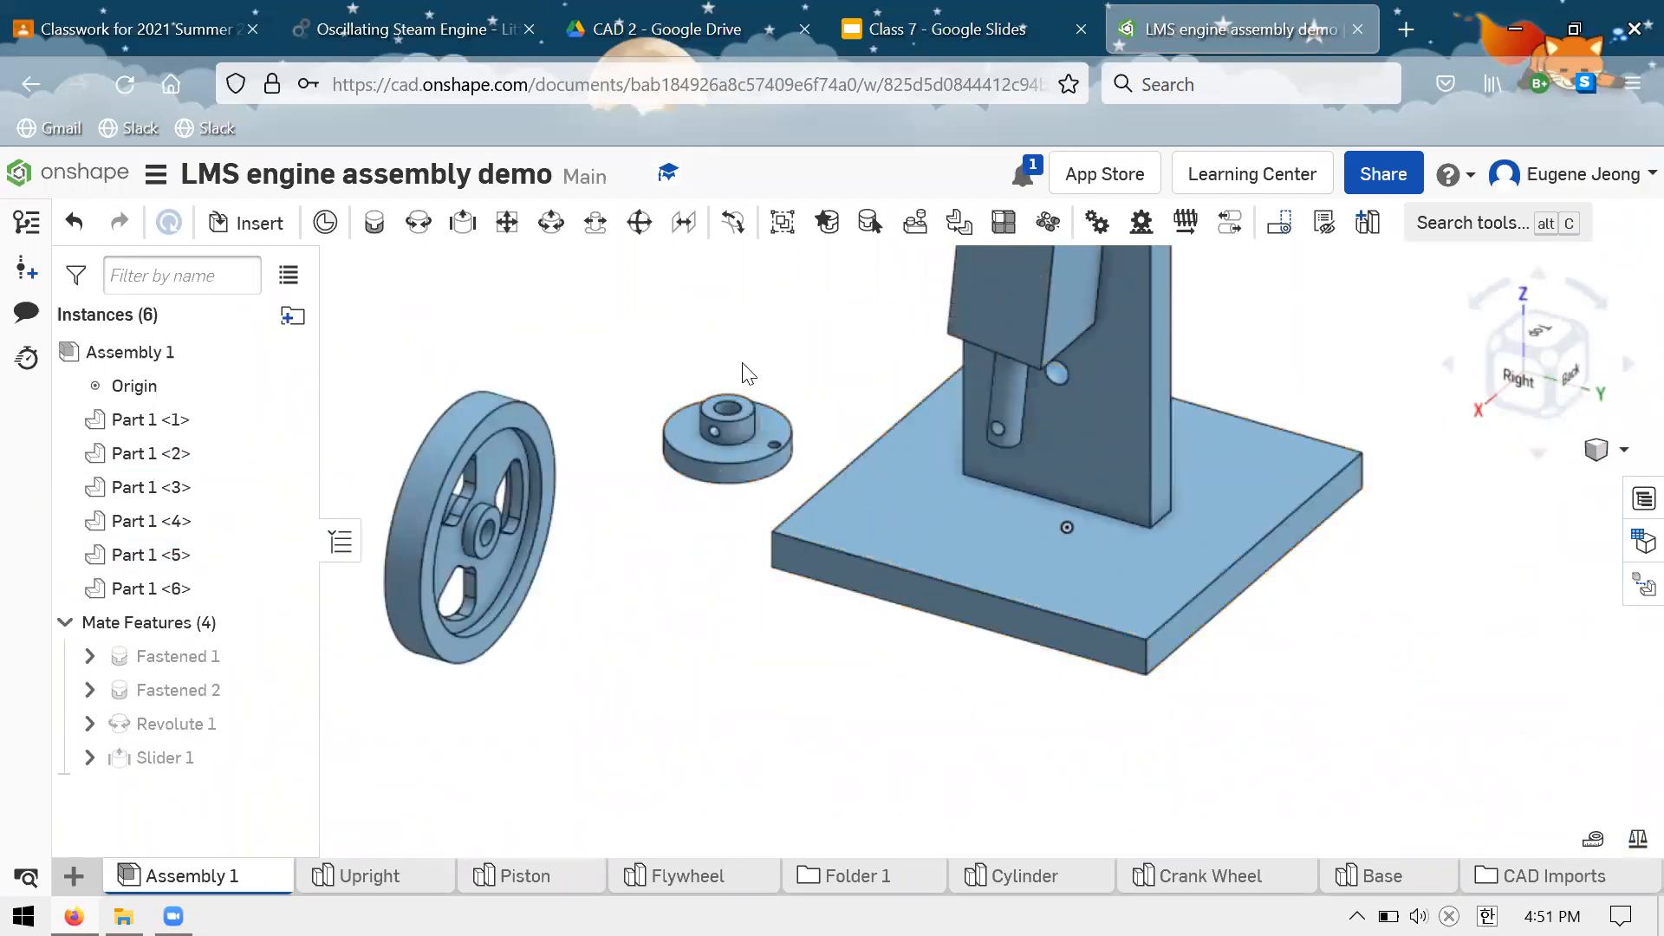
scroll(983, 398, up, 2)
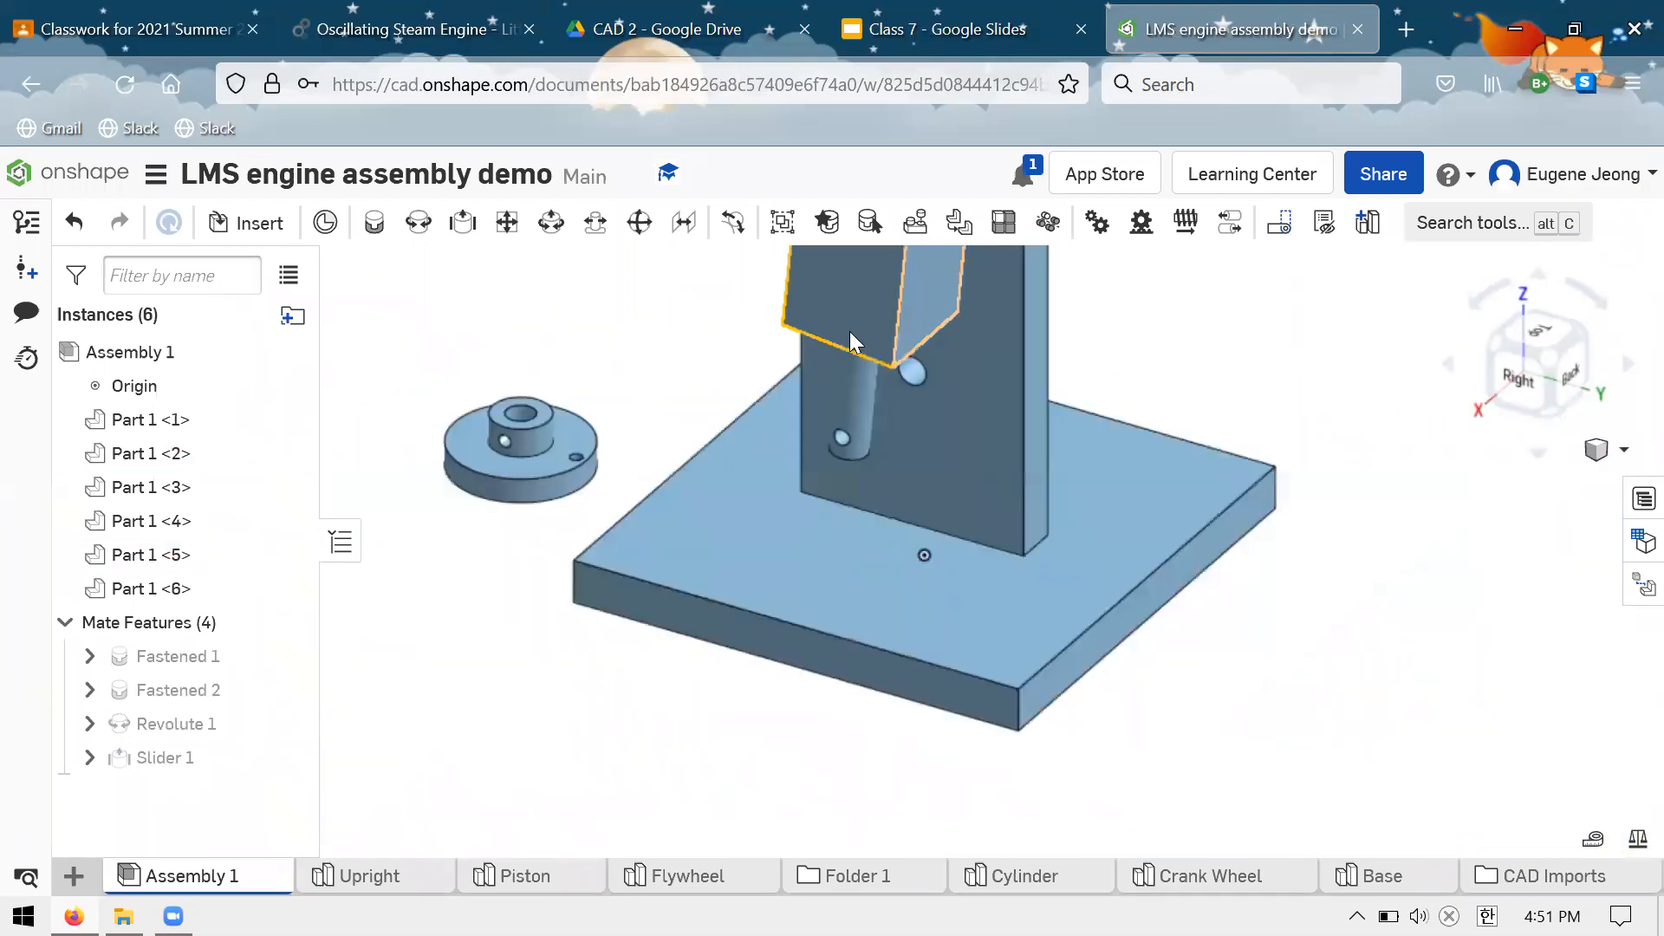
Start a Revolute mate and pick the bore centre on the crank wheel's hub face as its first connector
click(425, 231)
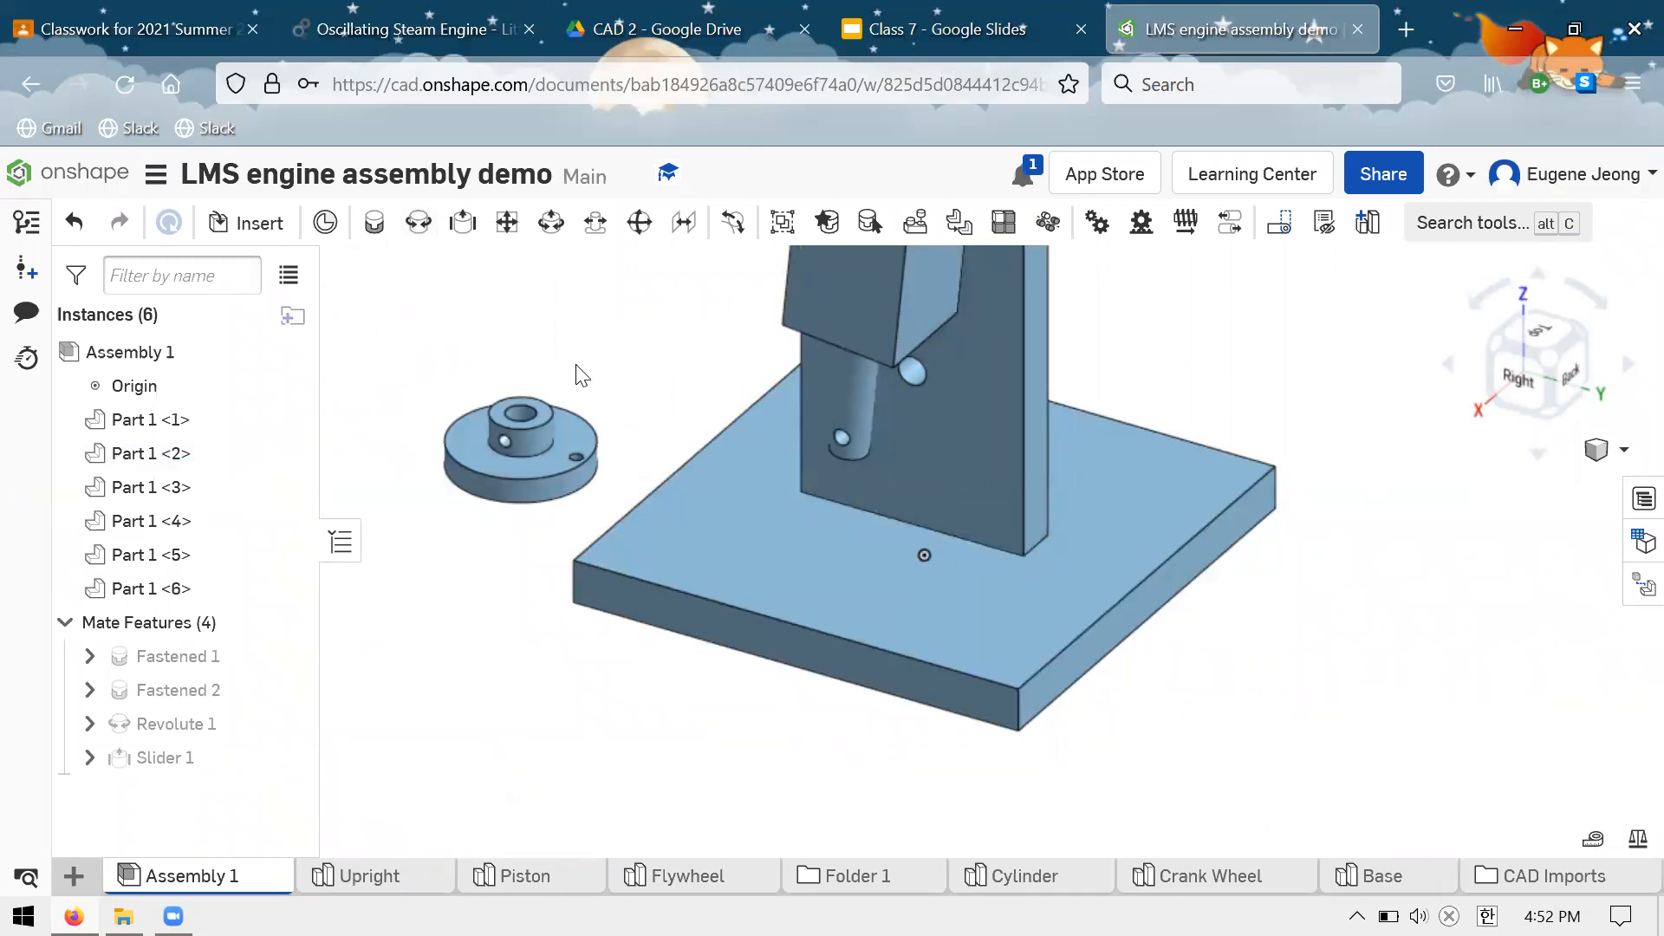
scroll(579, 375, up, 1)
scroll(881, 477, down, 3)
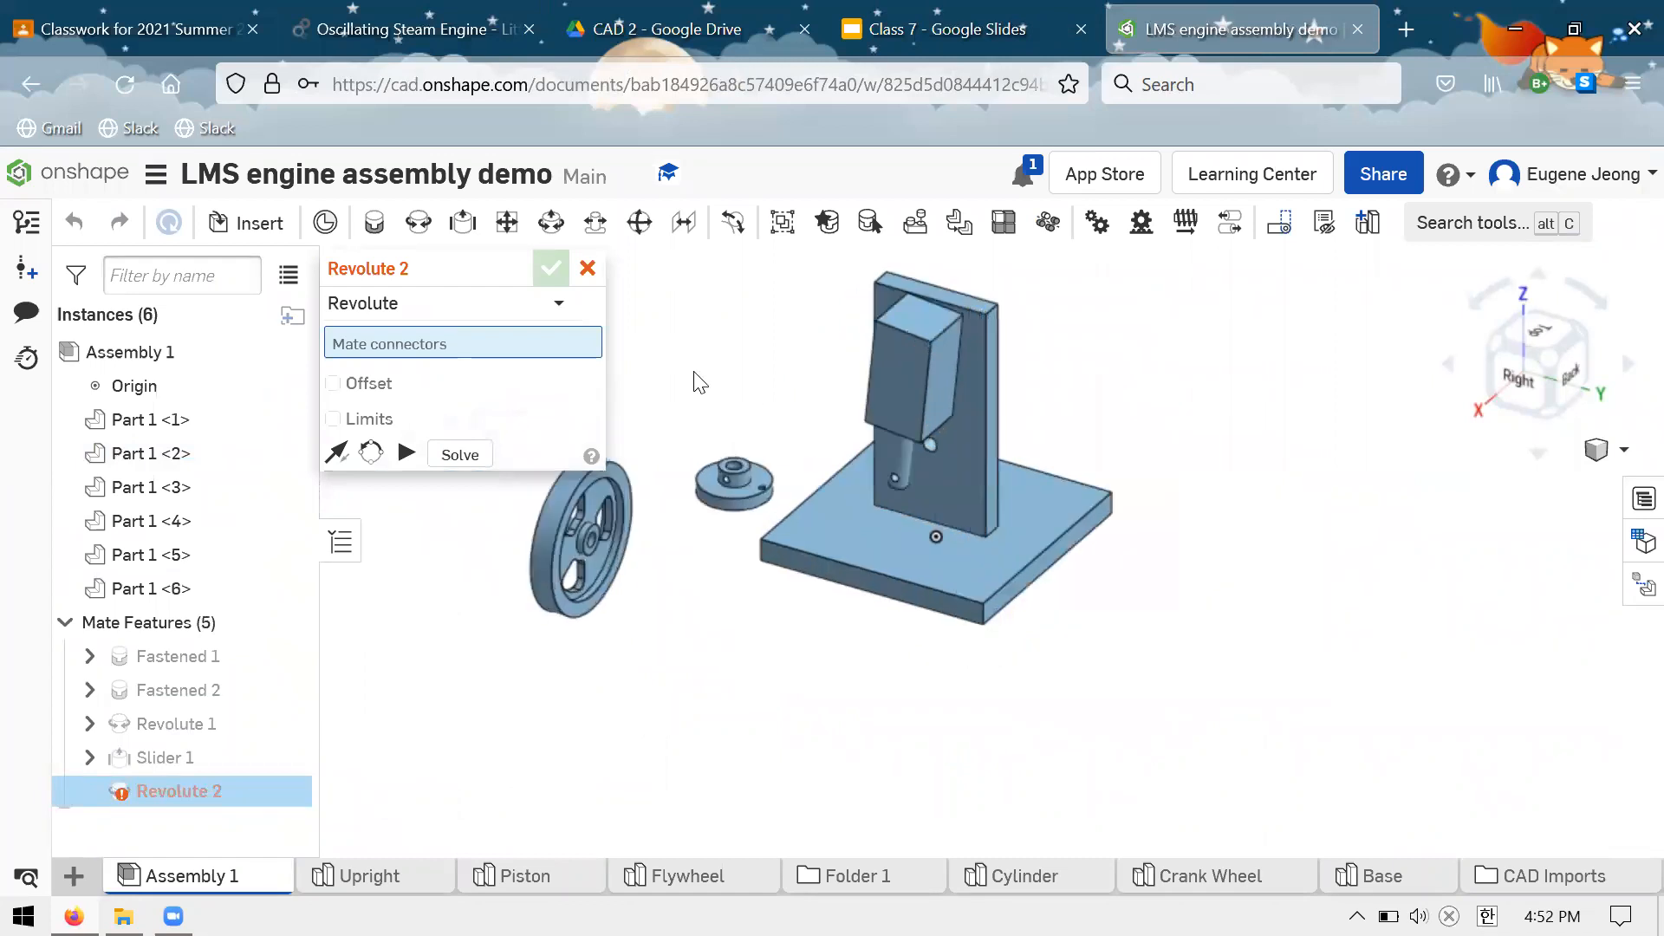
scroll(941, 805, up, 5)
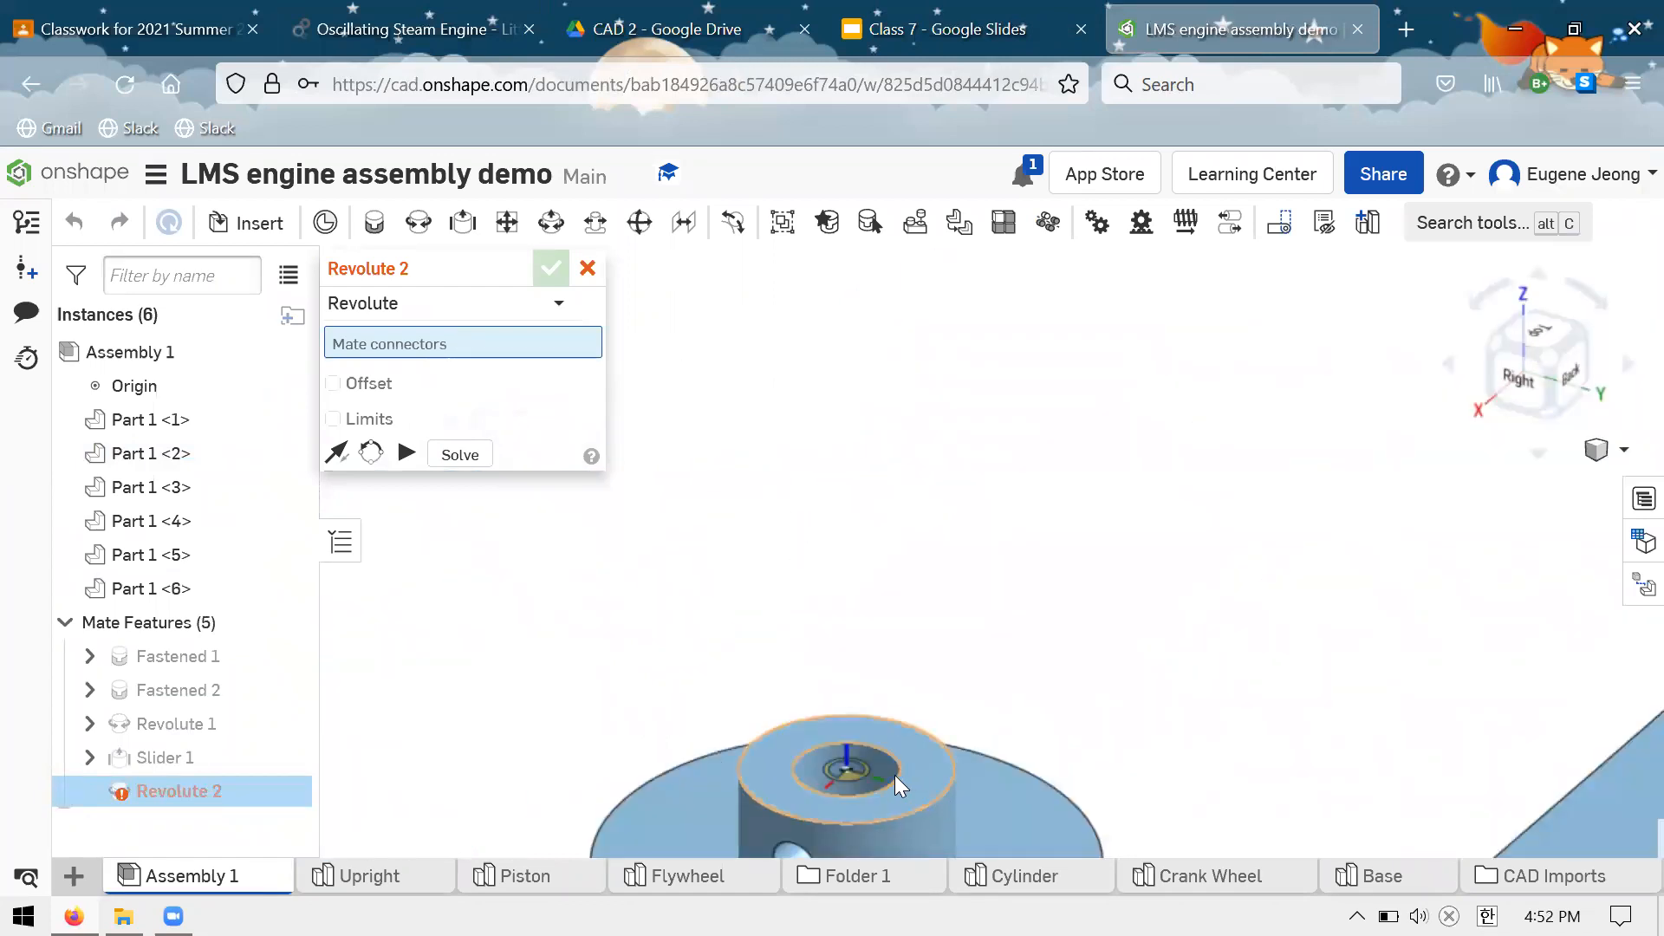
click(895, 775)
scroll(866, 360, down, 3)
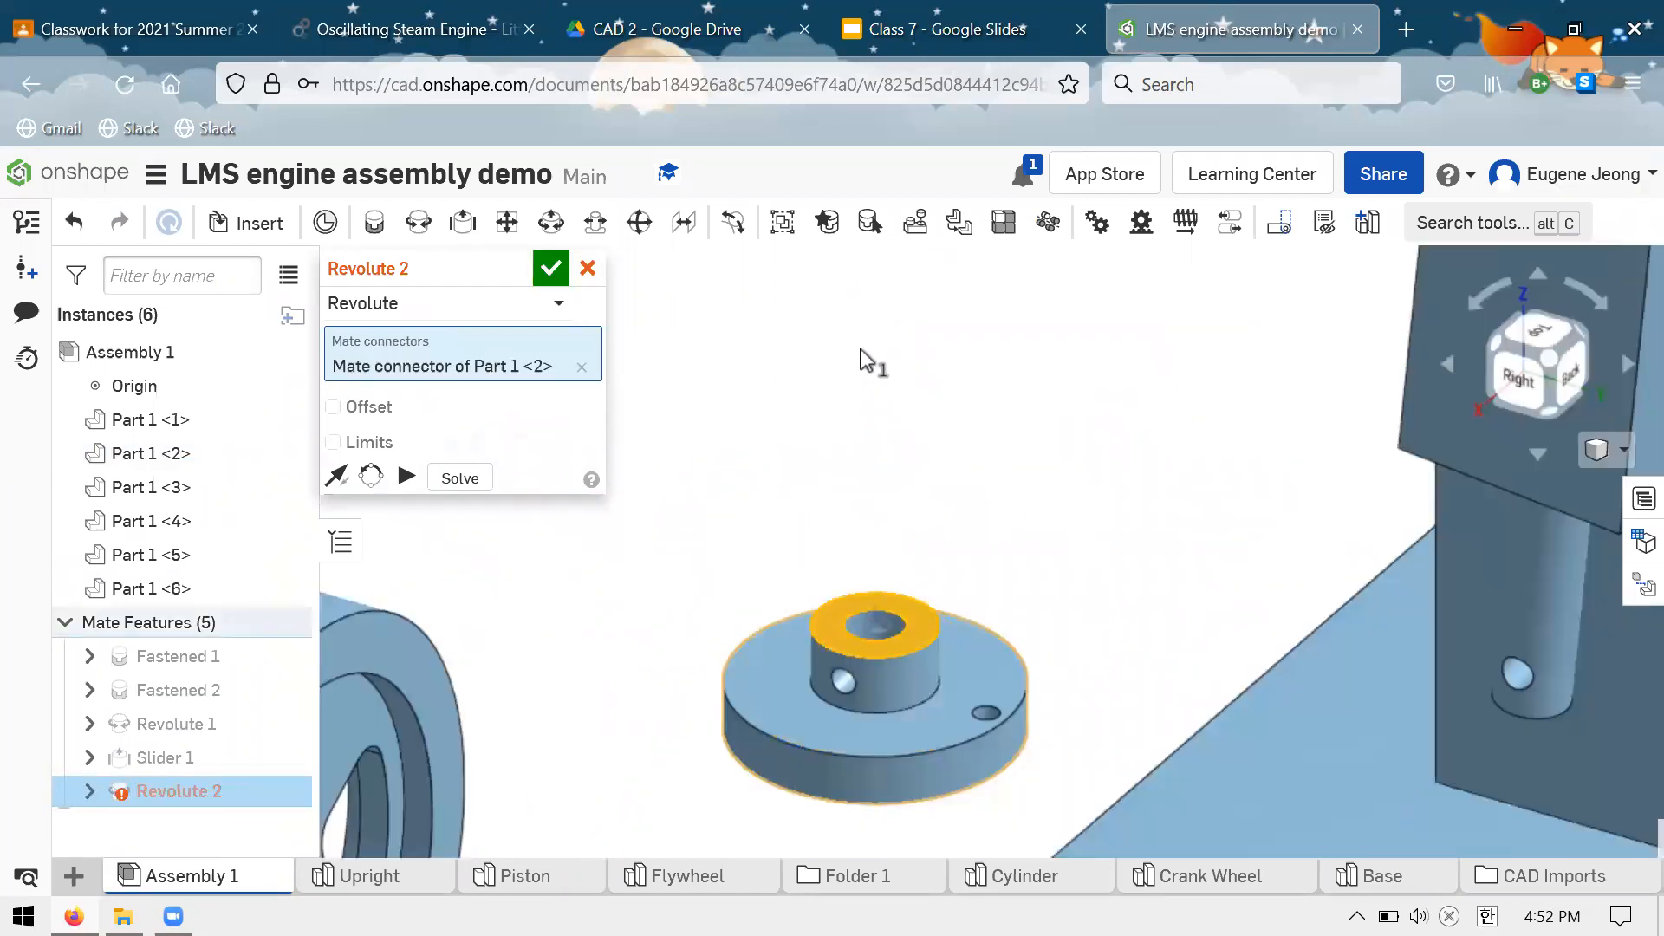
Pick the upright's lower hole as the Revolute mate's second connector, flip the axis so the hub faces the upright, and accept the mate
scroll(863, 358, down, 3)
scroll(1105, 610, up, 4)
scroll(1221, 503, down, 2)
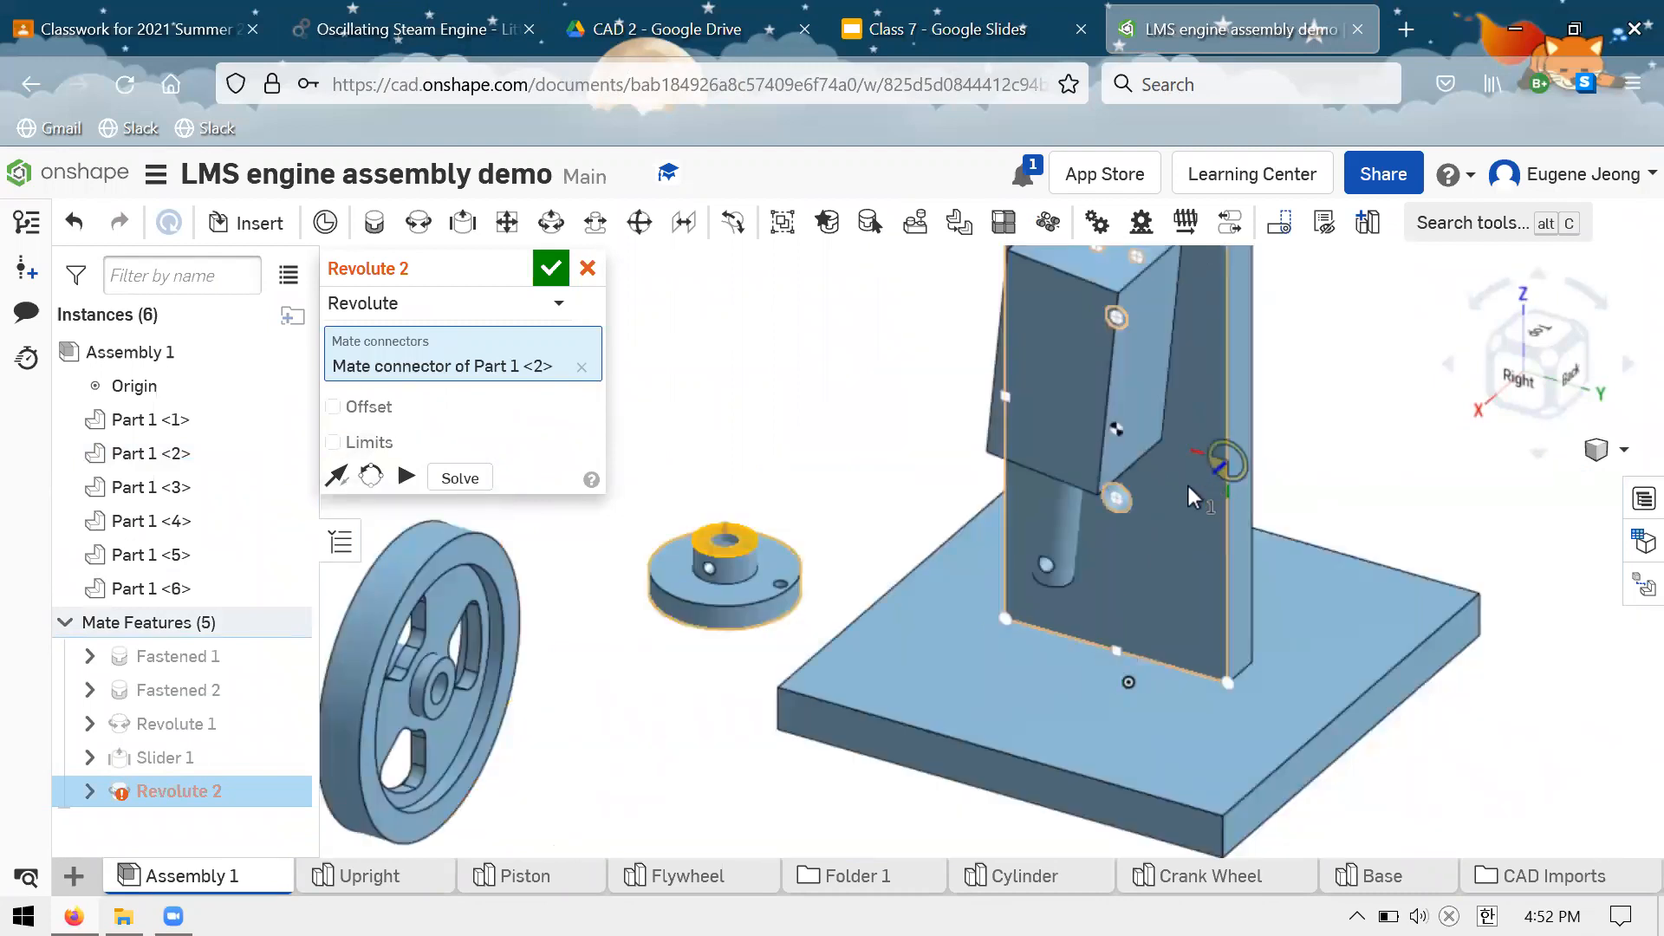
scroll(1166, 507, up, 1)
scroll(1122, 496, down, 2)
scroll(1122, 491, up, 5)
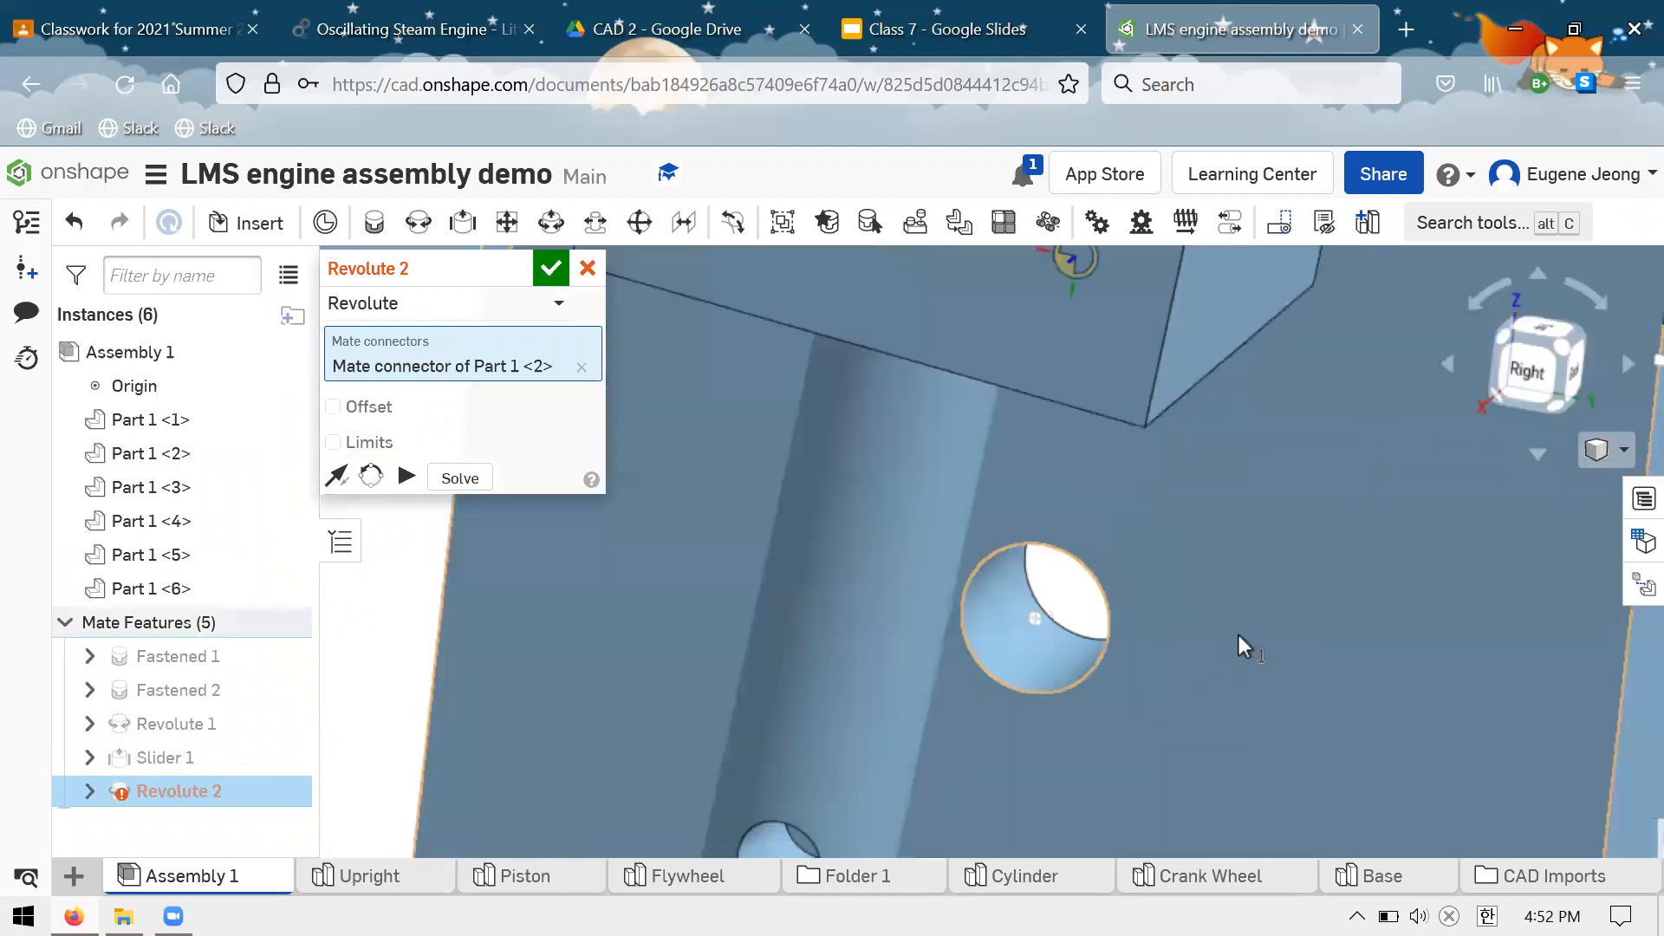
click(1101, 573)
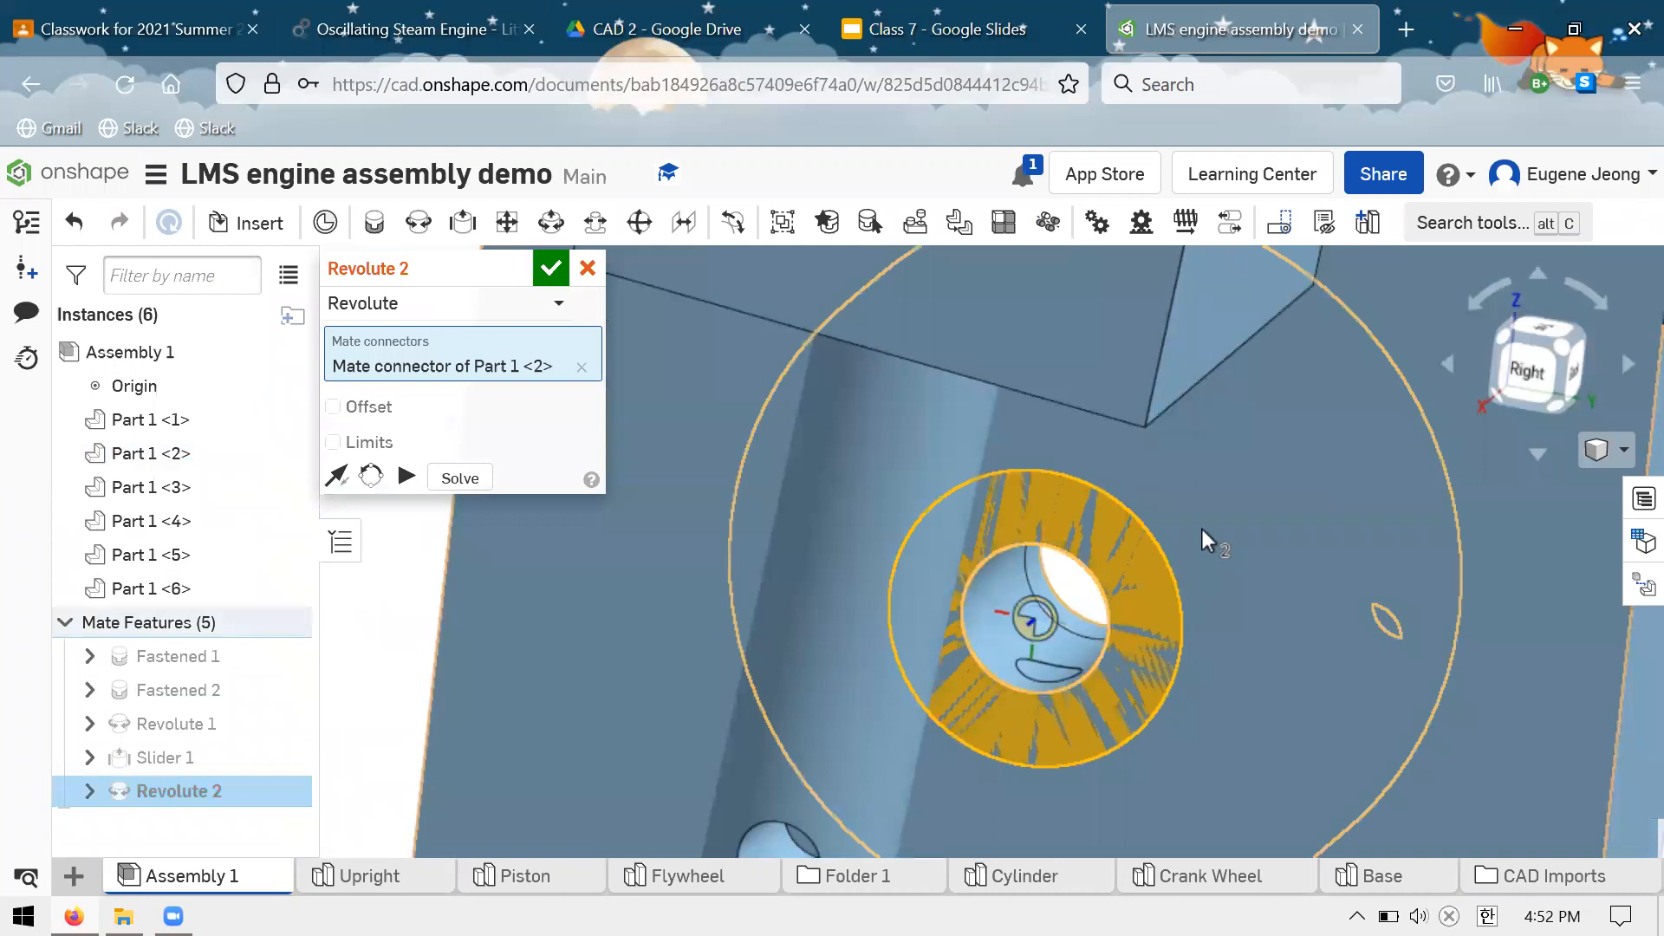
scroll(1201, 529, down, 2)
scroll(939, 461, down, 2)
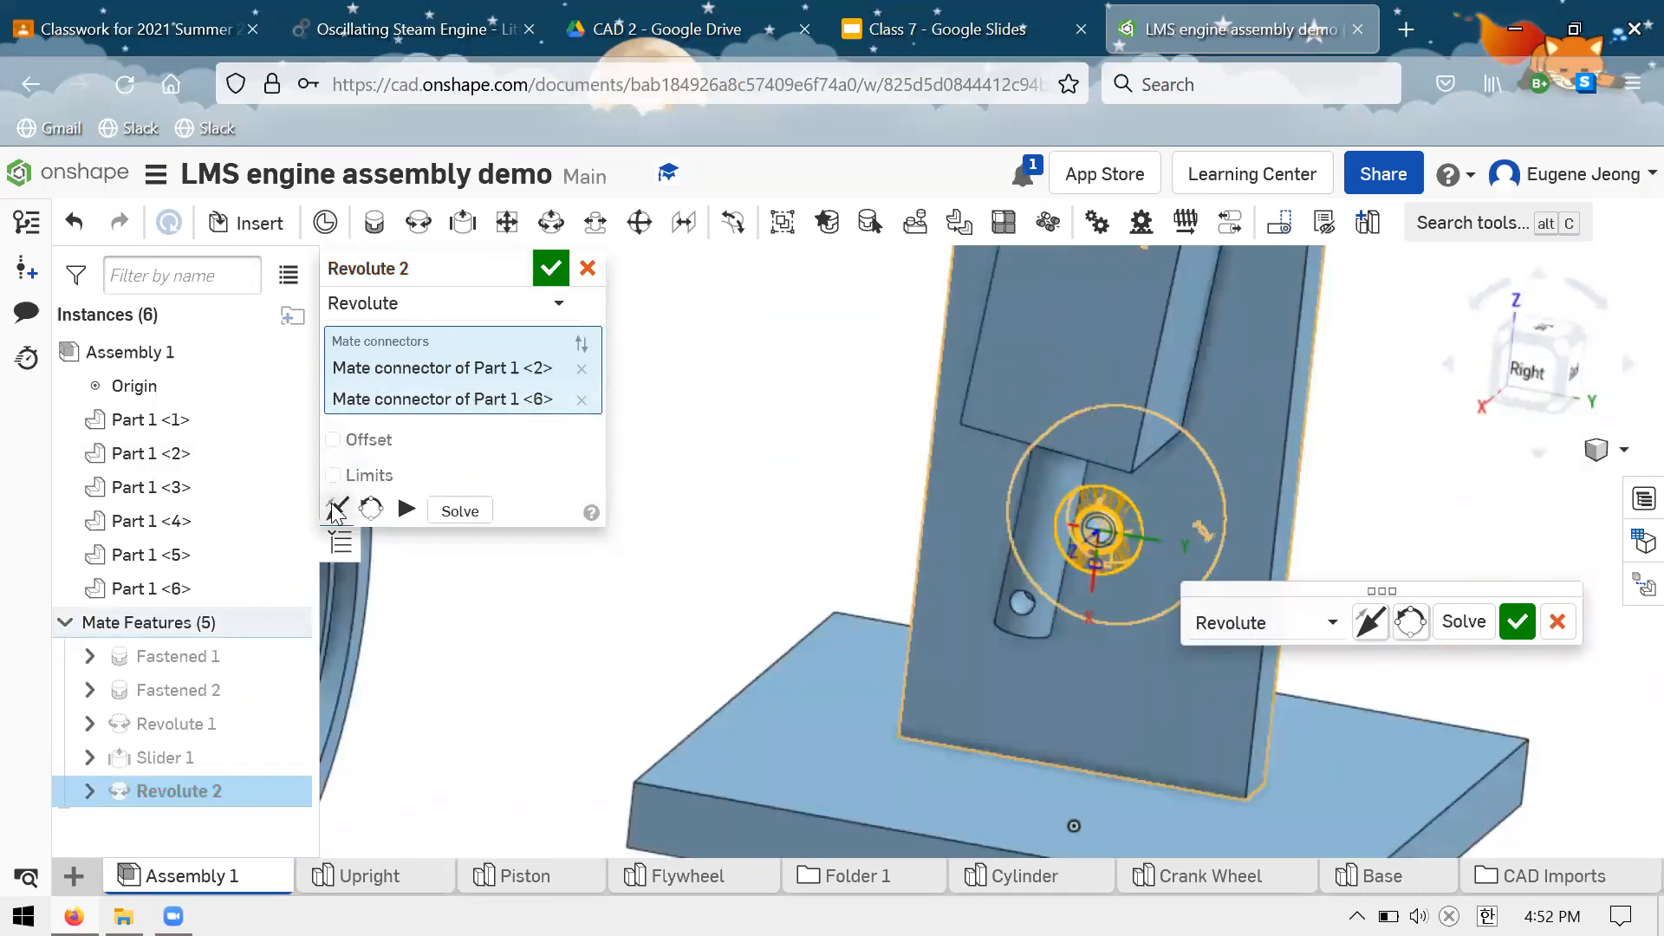
click(551, 269)
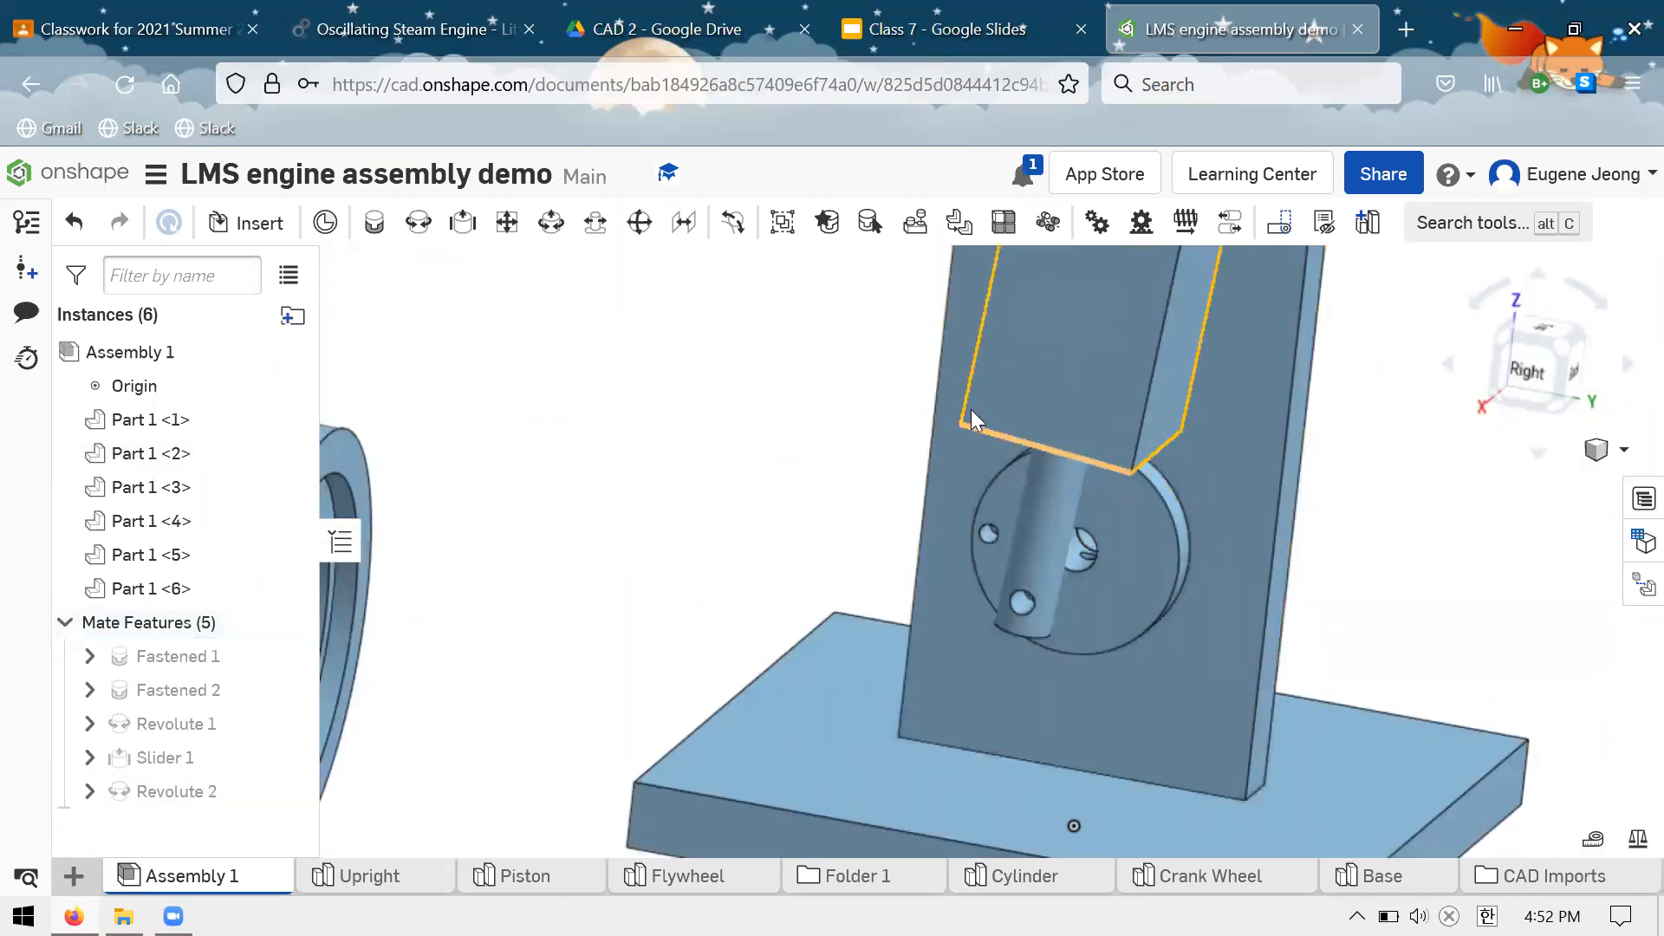
Examine from the side how the crank wheel sits between the piston rod and the upright
right_drag(1059, 415, 937, 423)
scroll(952, 470, up, 3)
scroll(958, 468, down, 5)
right_drag(1130, 496, 1116, 503)
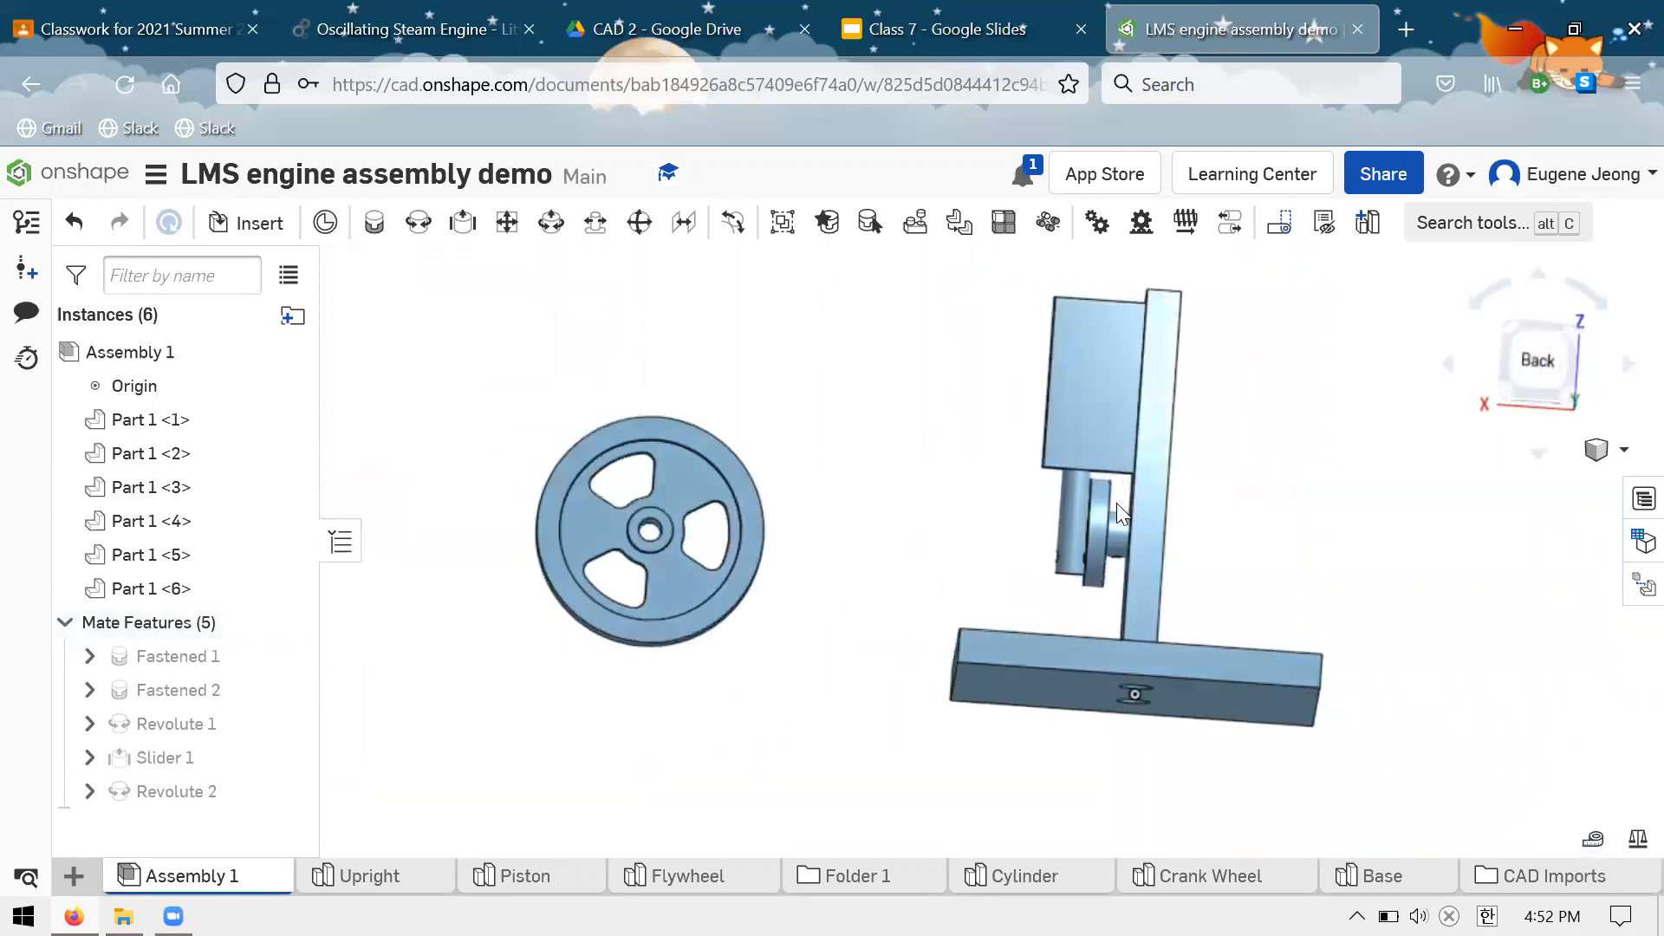
scroll(1127, 509, up, 3)
scroll(1127, 510, up, 5)
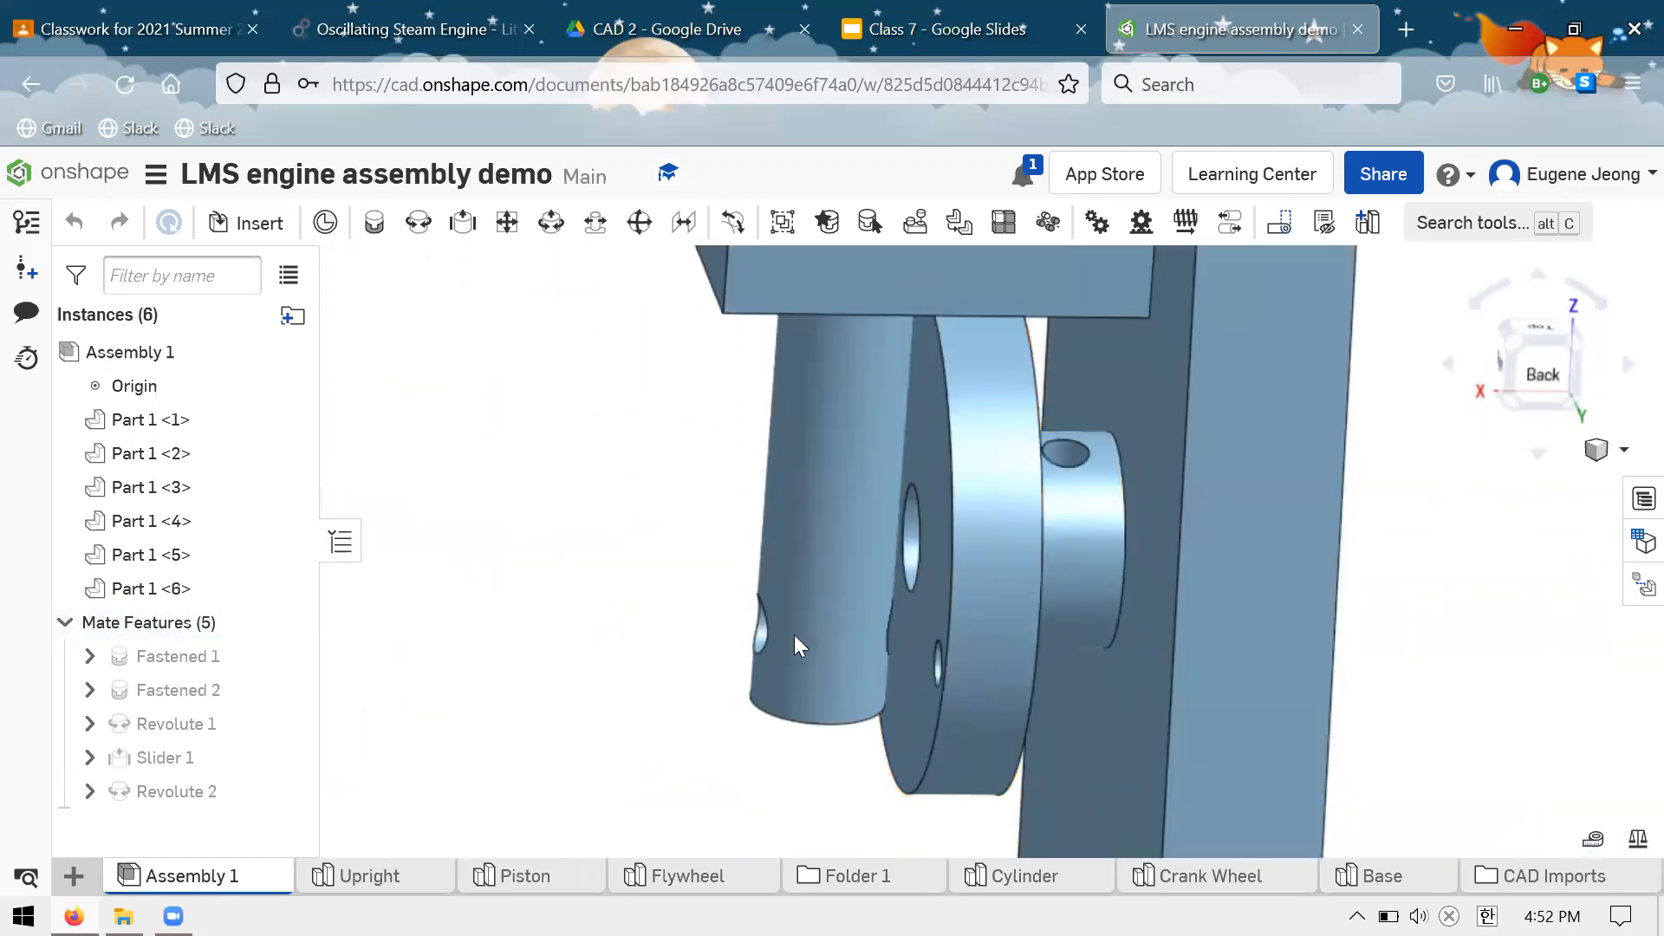
scroll(1042, 551, down, 2)
scroll(1042, 541, down, 4)
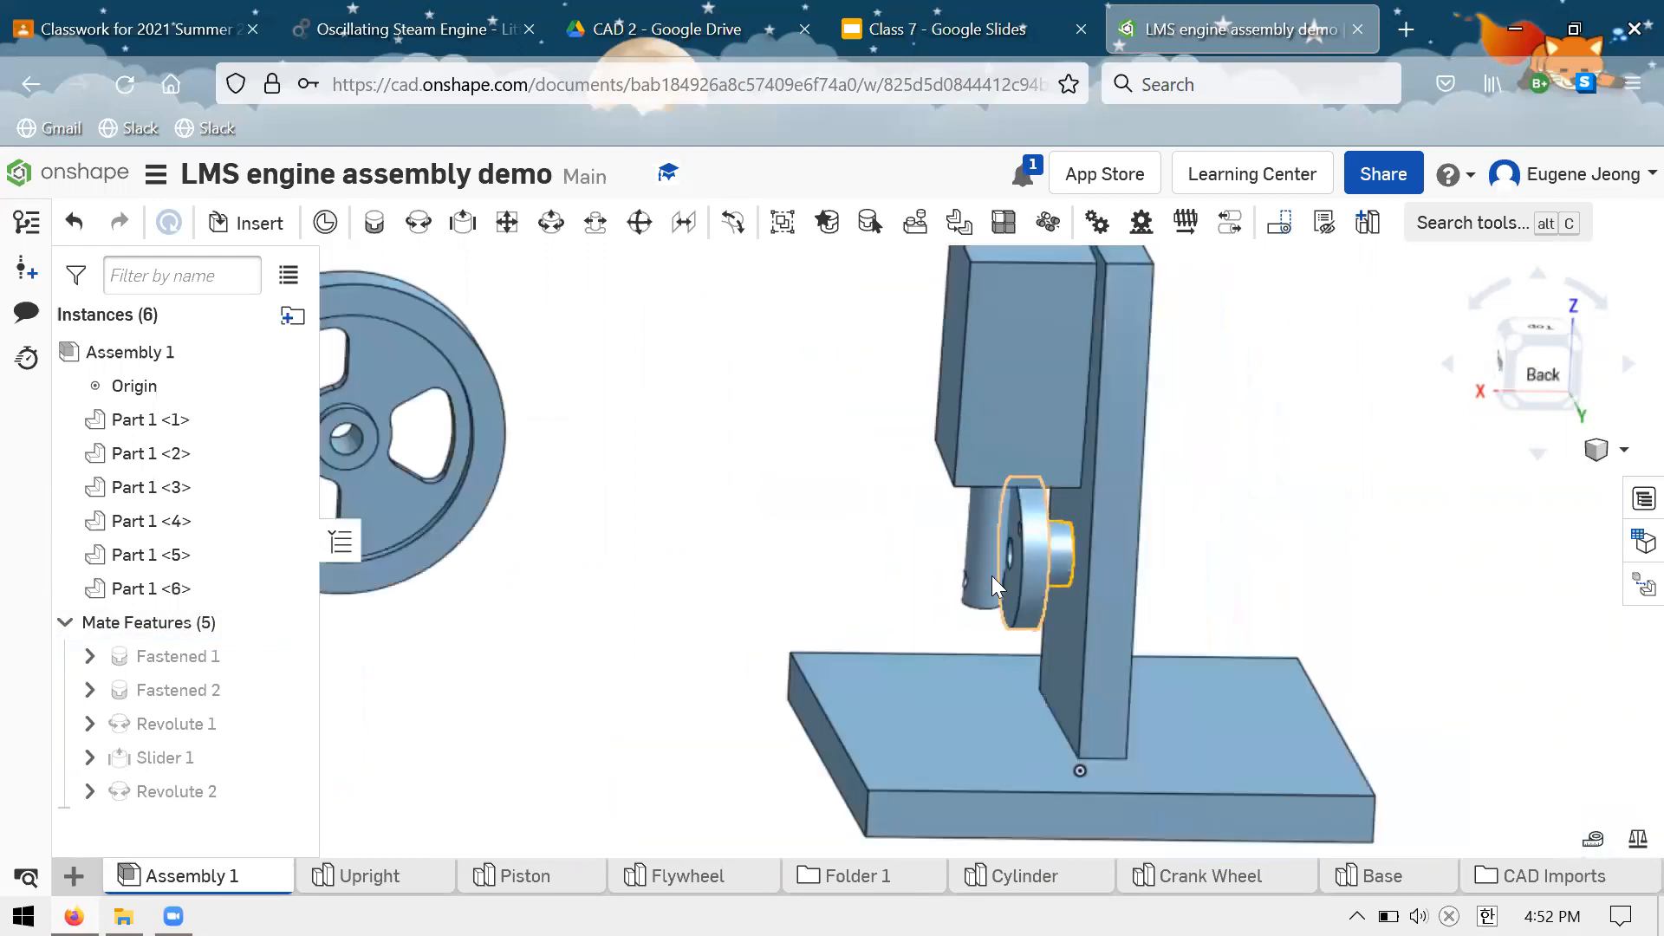
Swing the cylinder block and turn the crank wheel to test their motion, using the Right view
right_drag(1136, 589, 1305, 452)
scroll(980, 546, up, 2)
scroll(981, 555, down, 2)
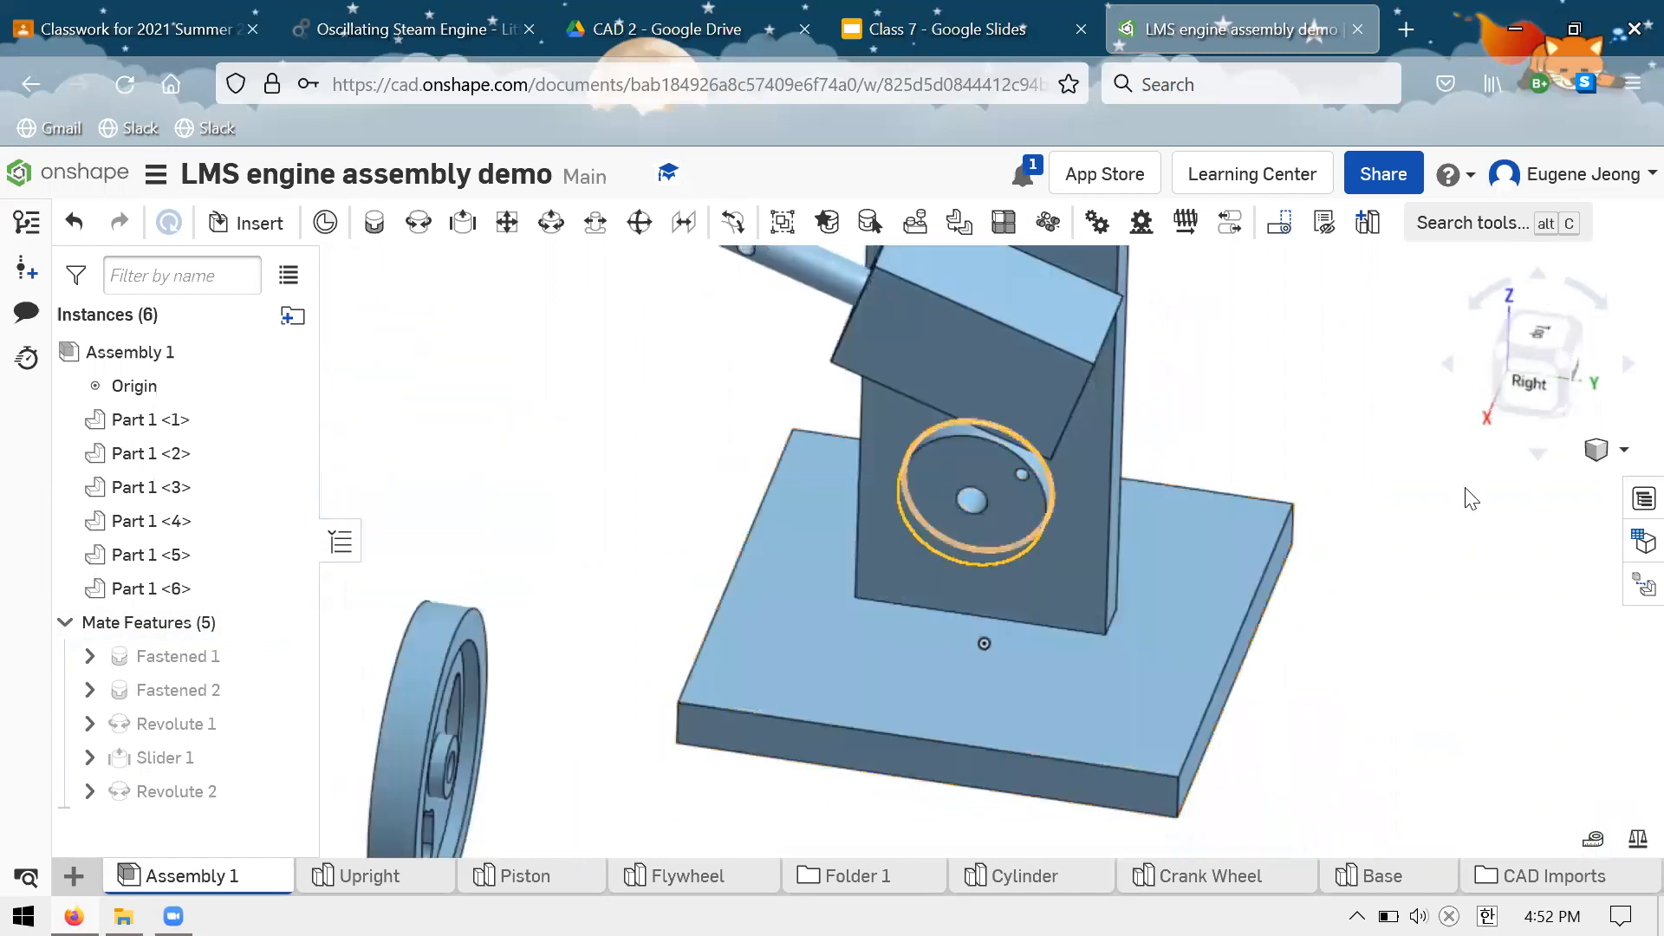
key(shift+4)
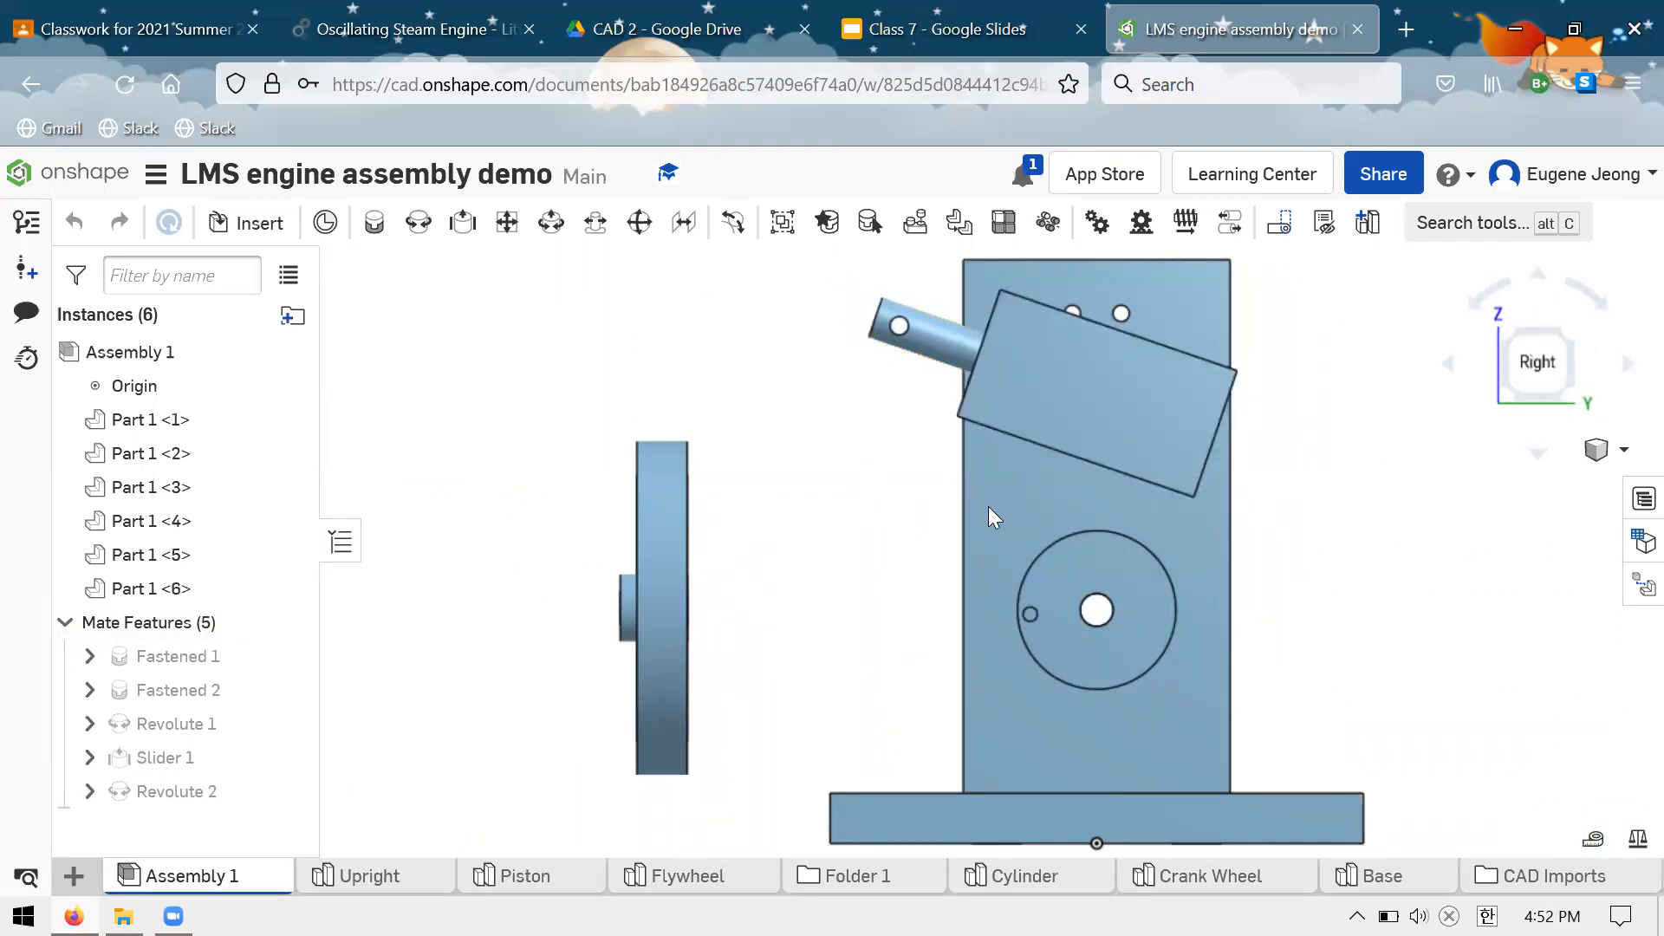
drag(1026, 576, 998, 616)
right_drag(1252, 577, 1271, 579)
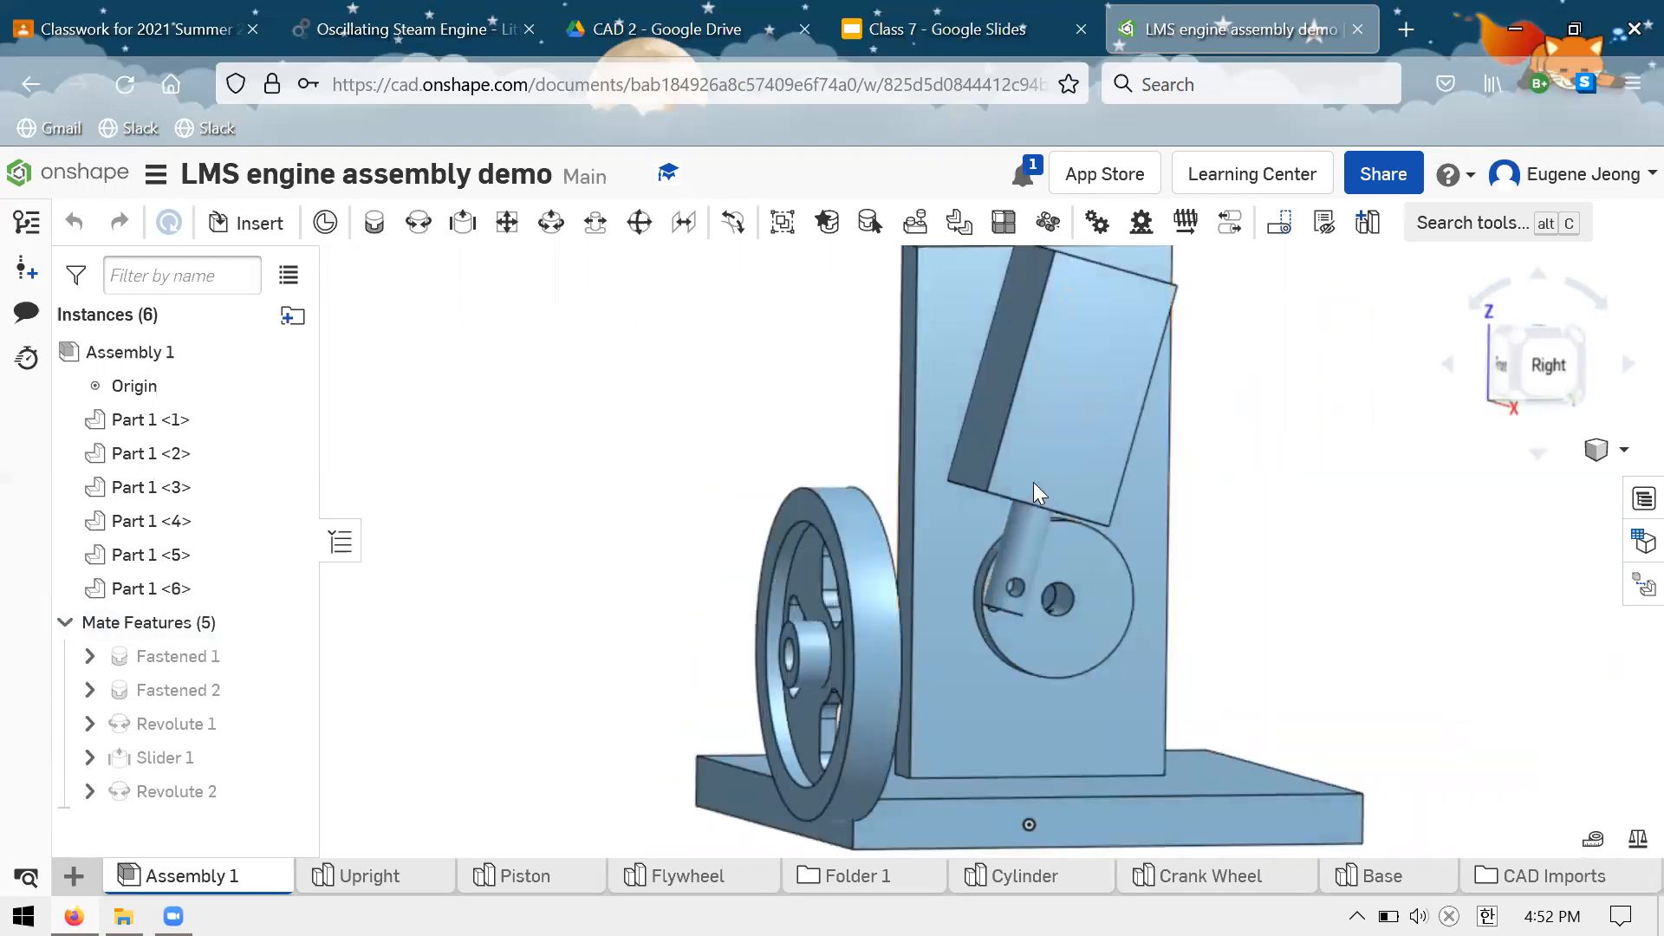
Inspect the piston rod's cross hole and the crank wheel's off-centre hole up close and compare their positions
scroll(801, 538, up, 3)
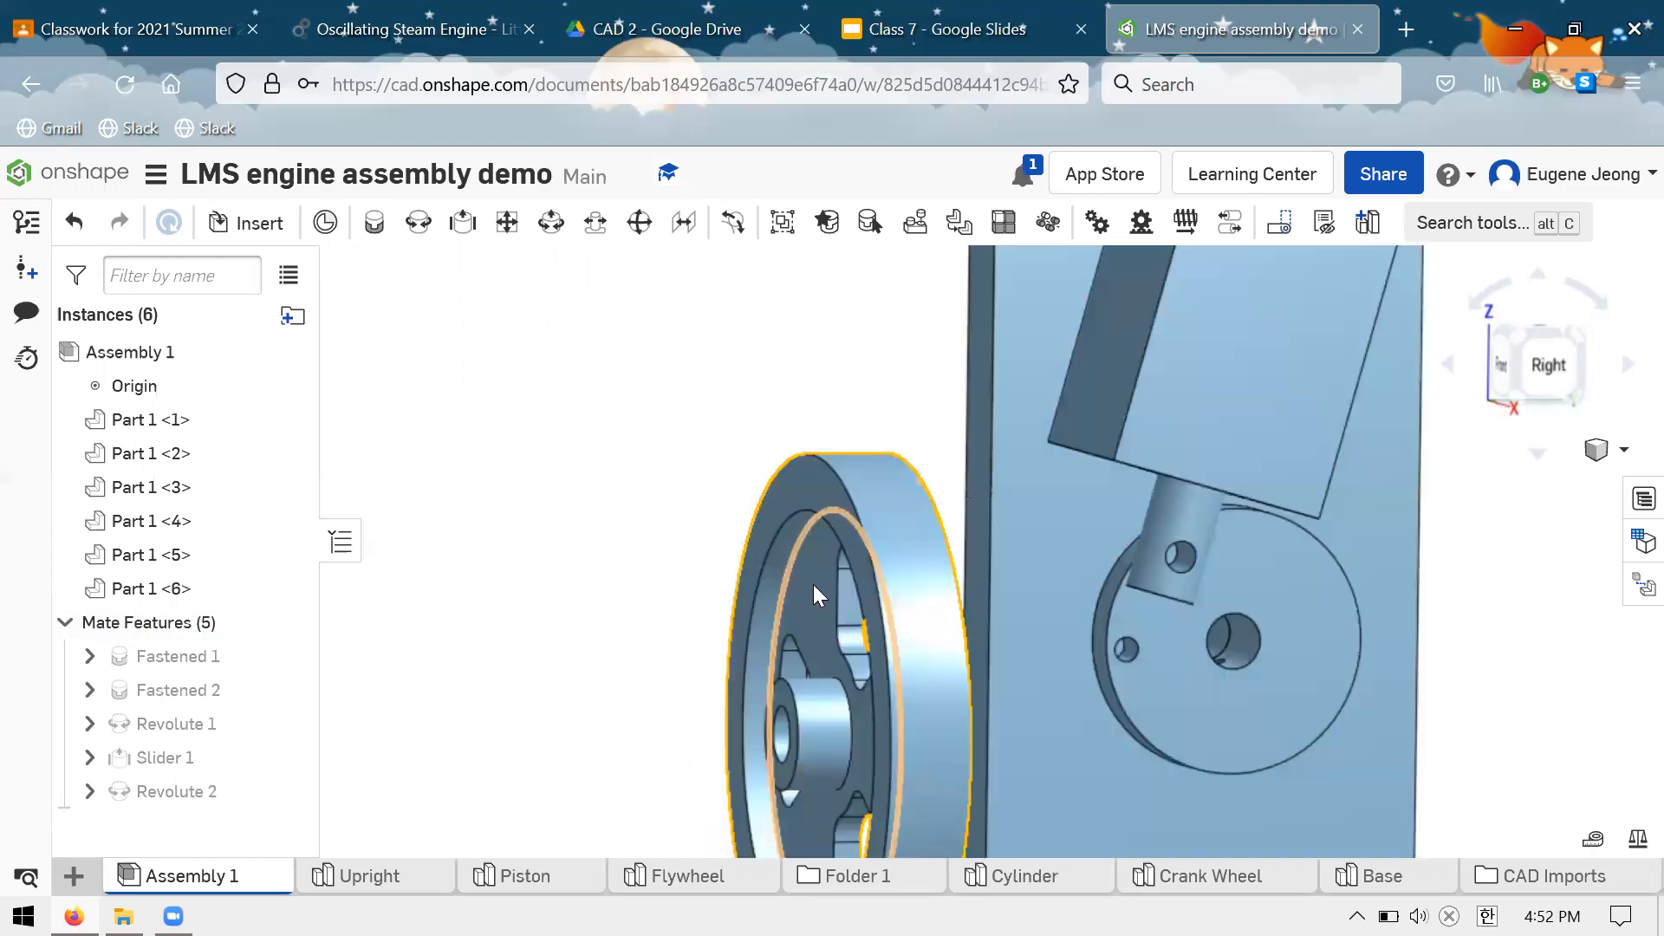
key(f)
right_drag(1167, 539, 1132, 557)
scroll(1132, 557, up, 5)
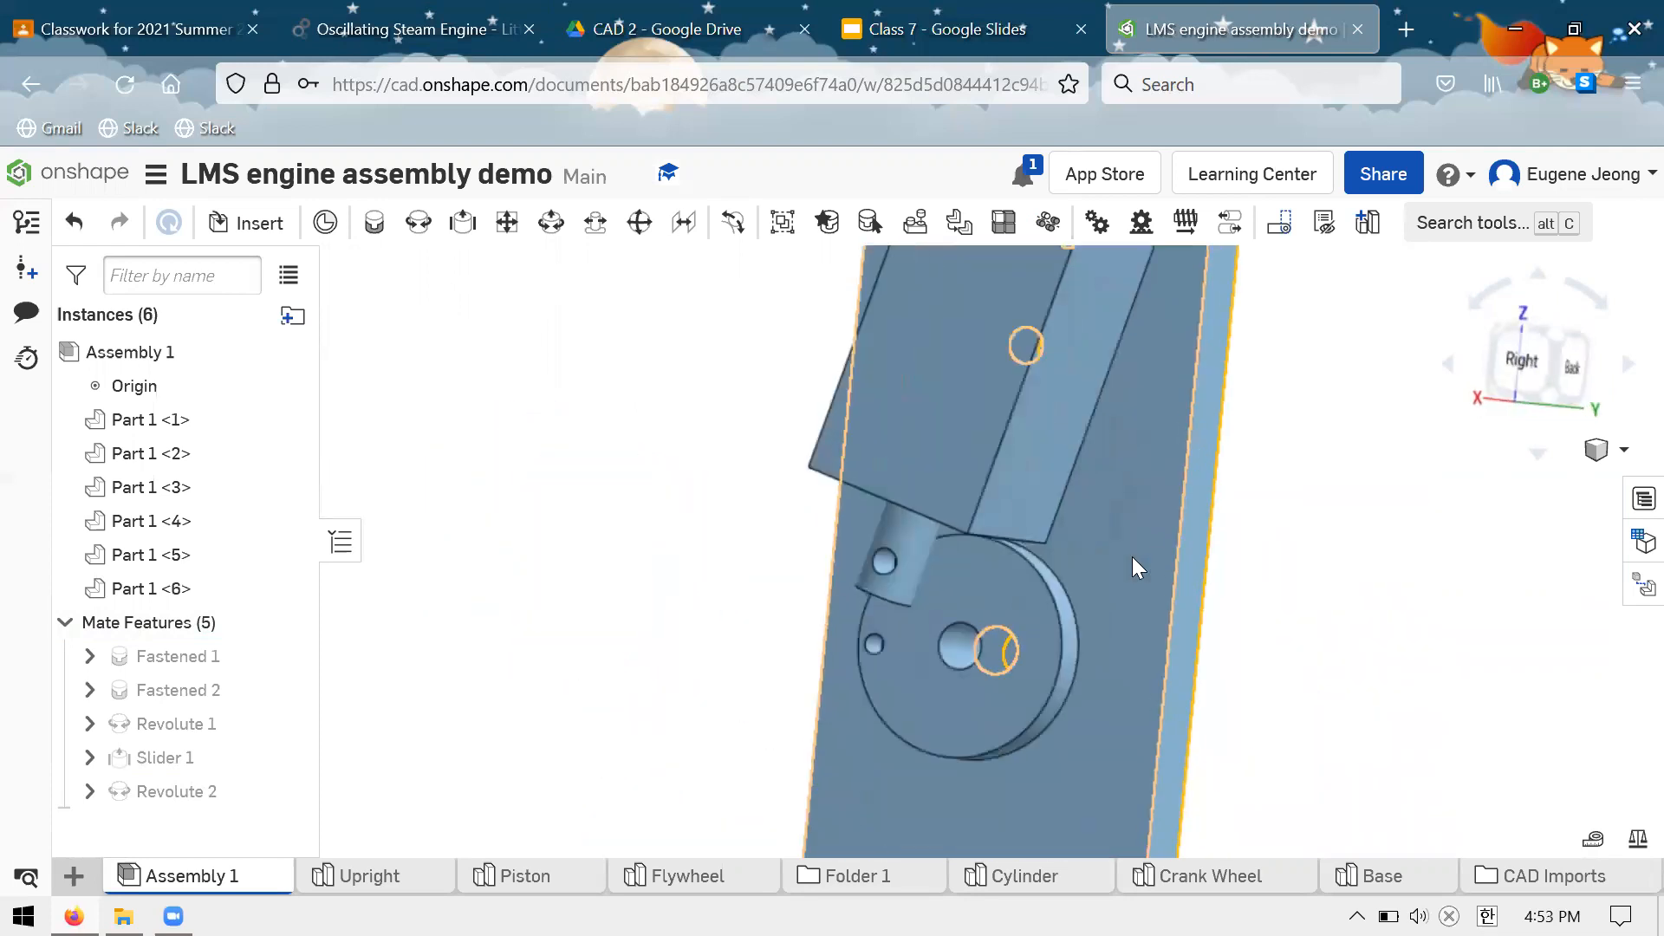
scroll(1132, 556, down, 5)
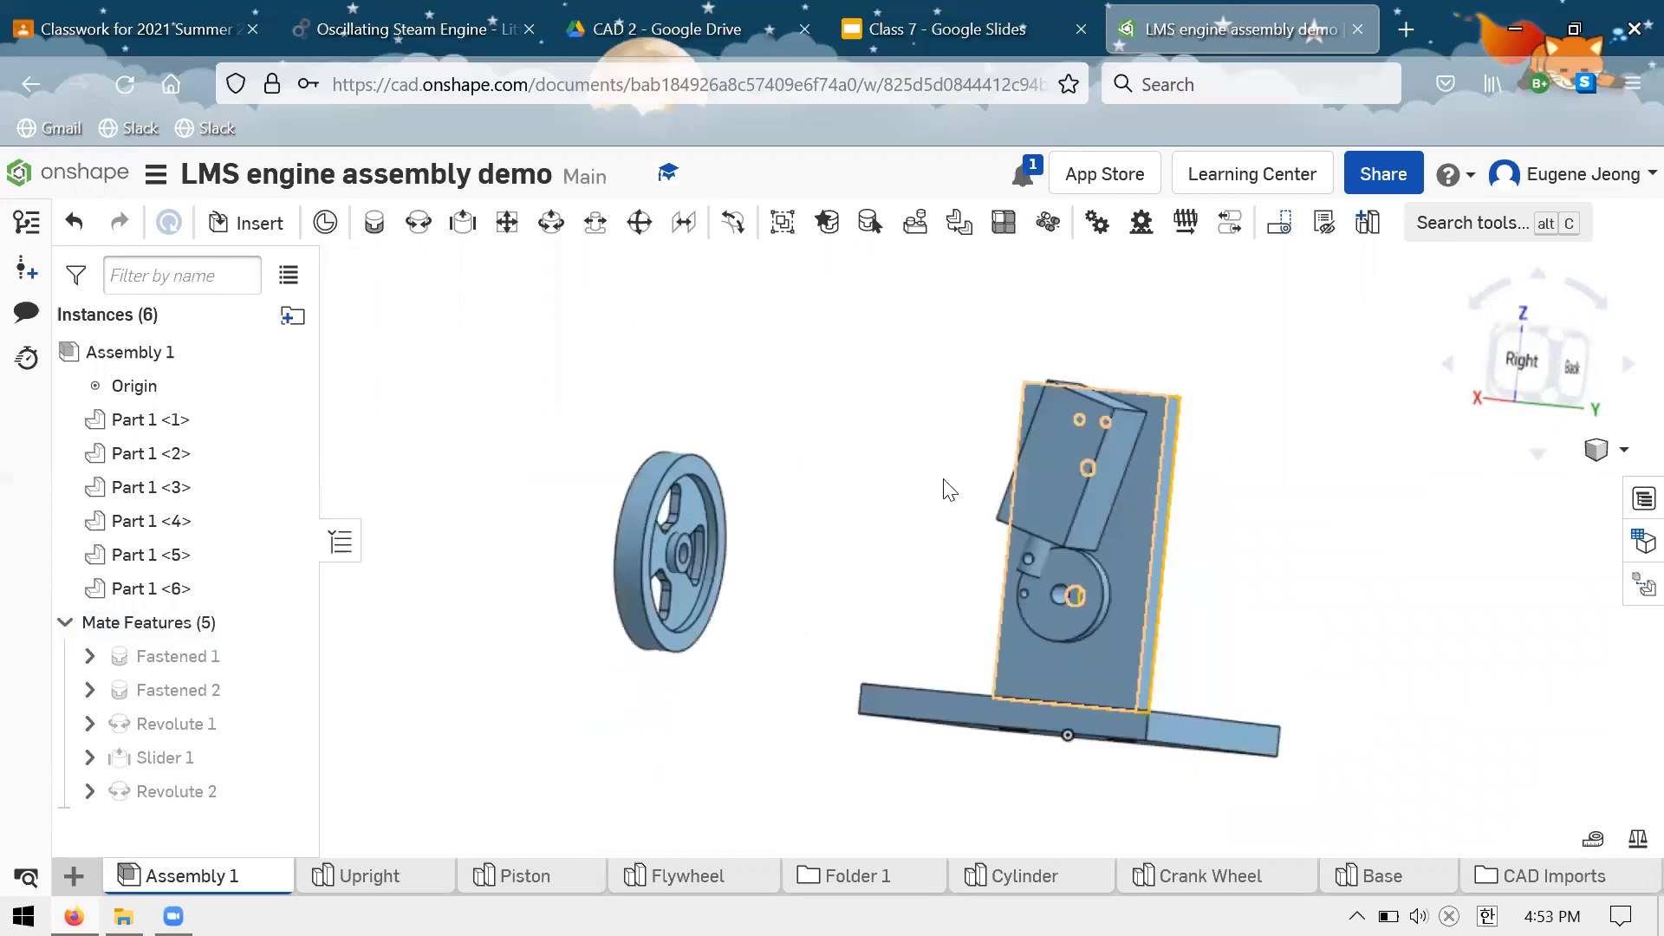
right_drag(837, 570, 873, 512)
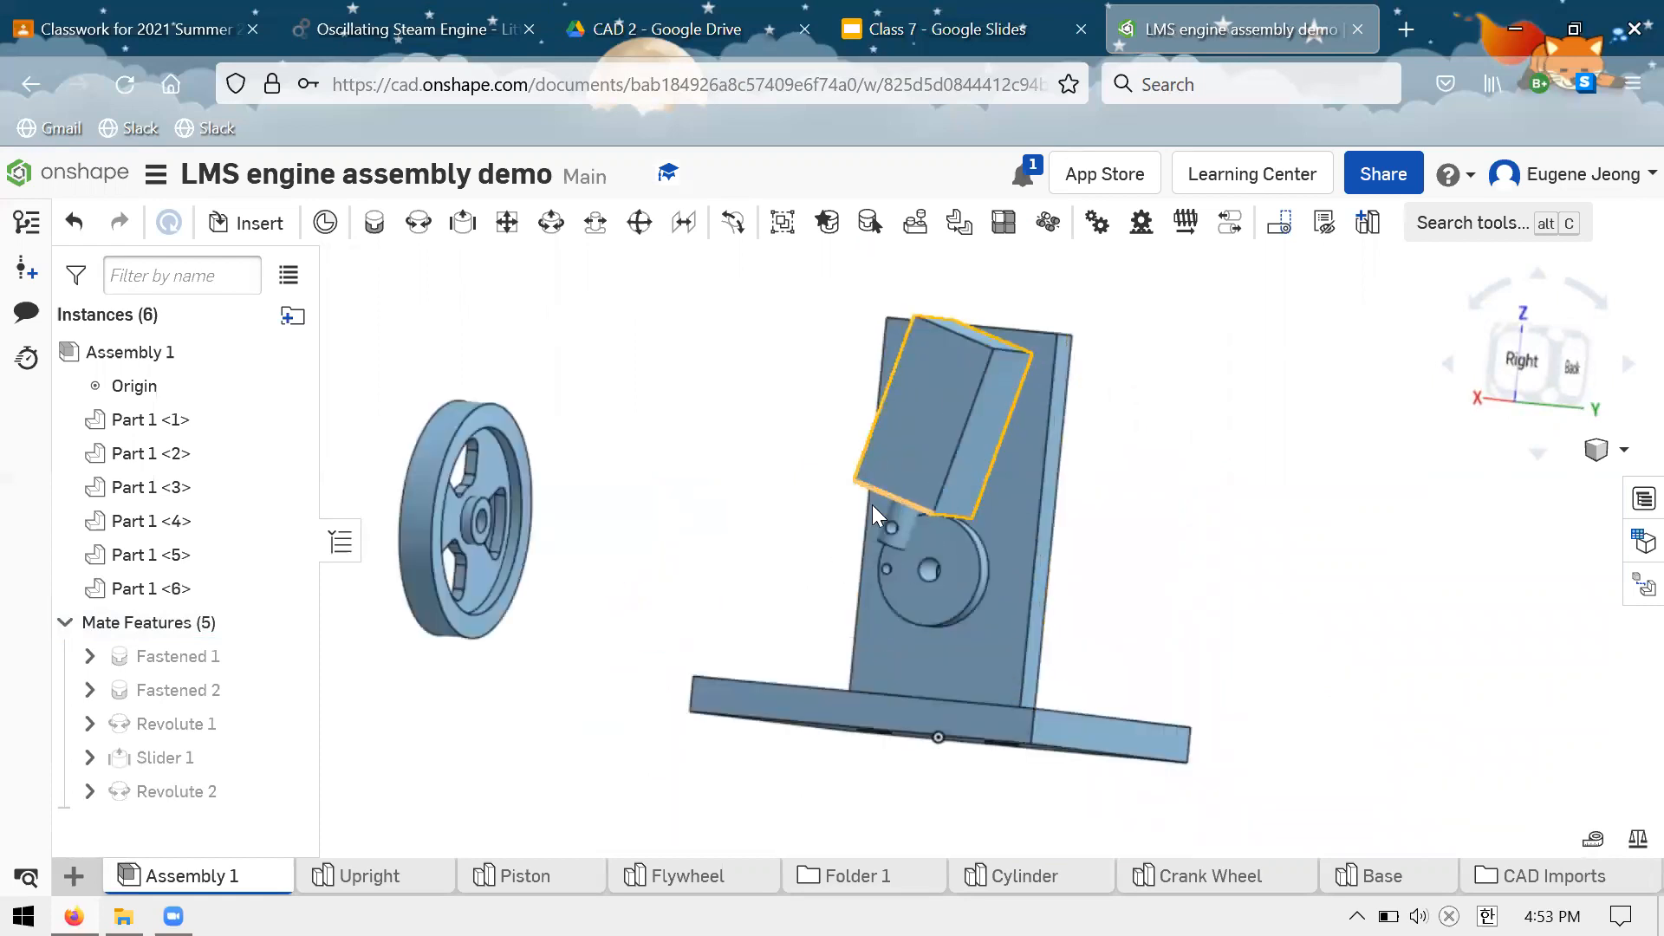
scroll(873, 512, up, 5)
scroll(997, 581, up, 5)
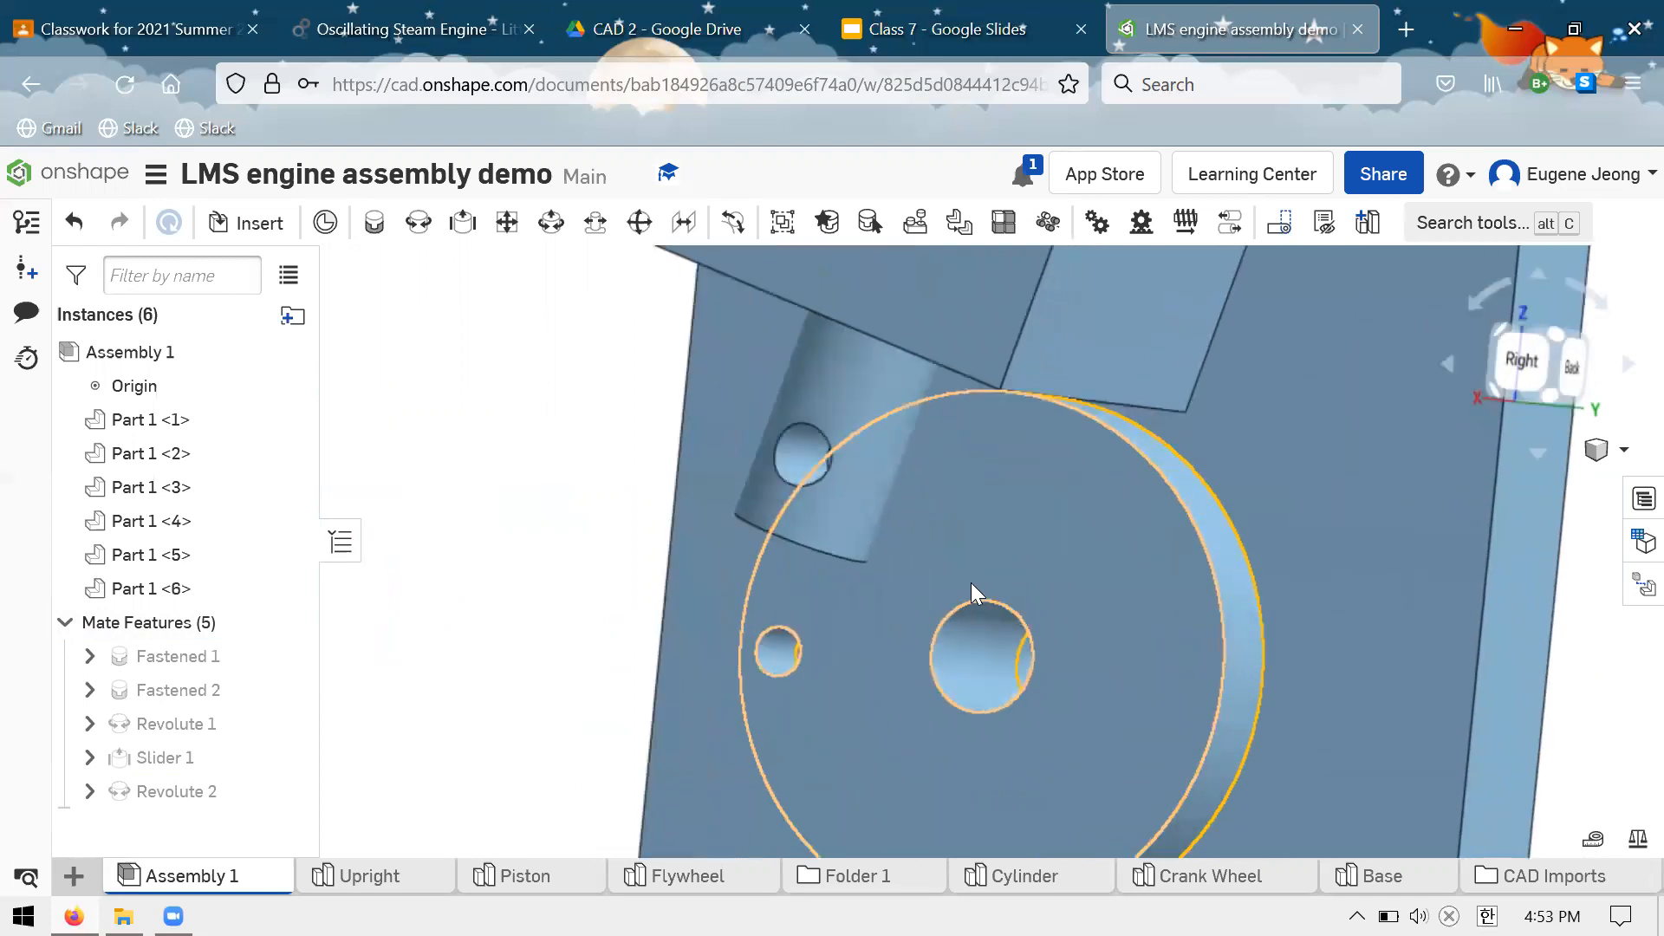
scroll(1002, 515, up, 3)
mouse_move(1002, 515)
right_down()
mouse_move(1022, 525)
mouse_move(991, 548)
mouse_move(1048, 520)
mouse_move(1039, 531)
mouse_move(1047, 499)
mouse_move(1068, 529)
mouse_move(994, 501)
right_up()
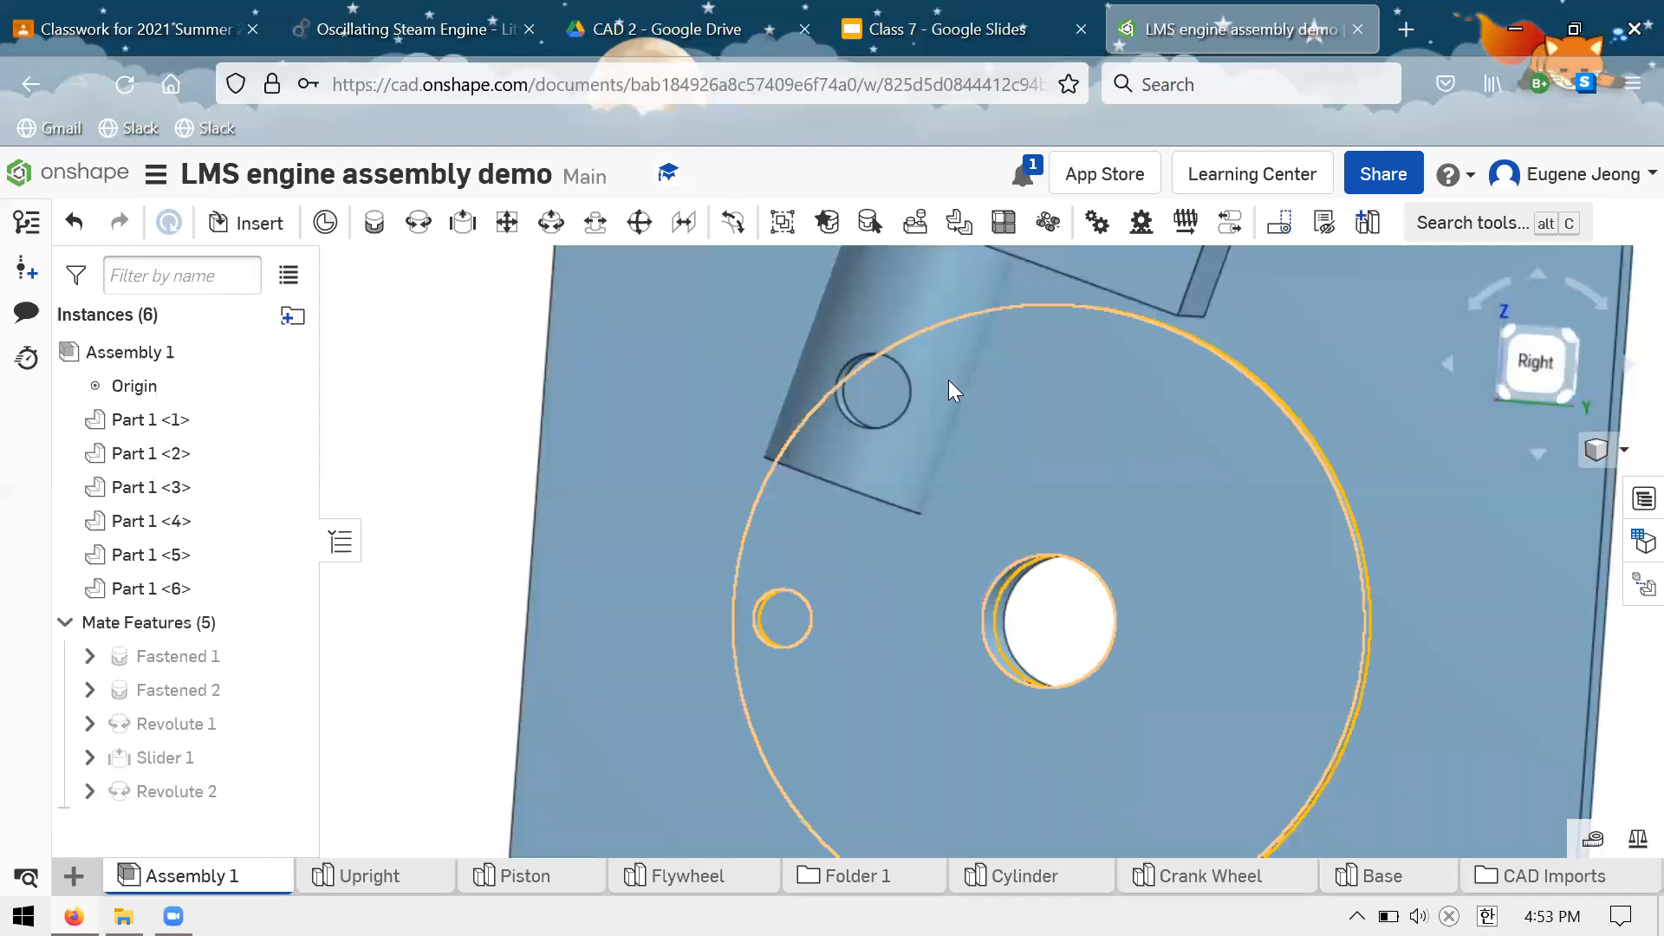
Turn the crank wheel and slide the piston to bring the wheel's off-centre hole beside the rod's cross hole
drag(927, 549, 1099, 402)
drag(887, 355, 1146, 357)
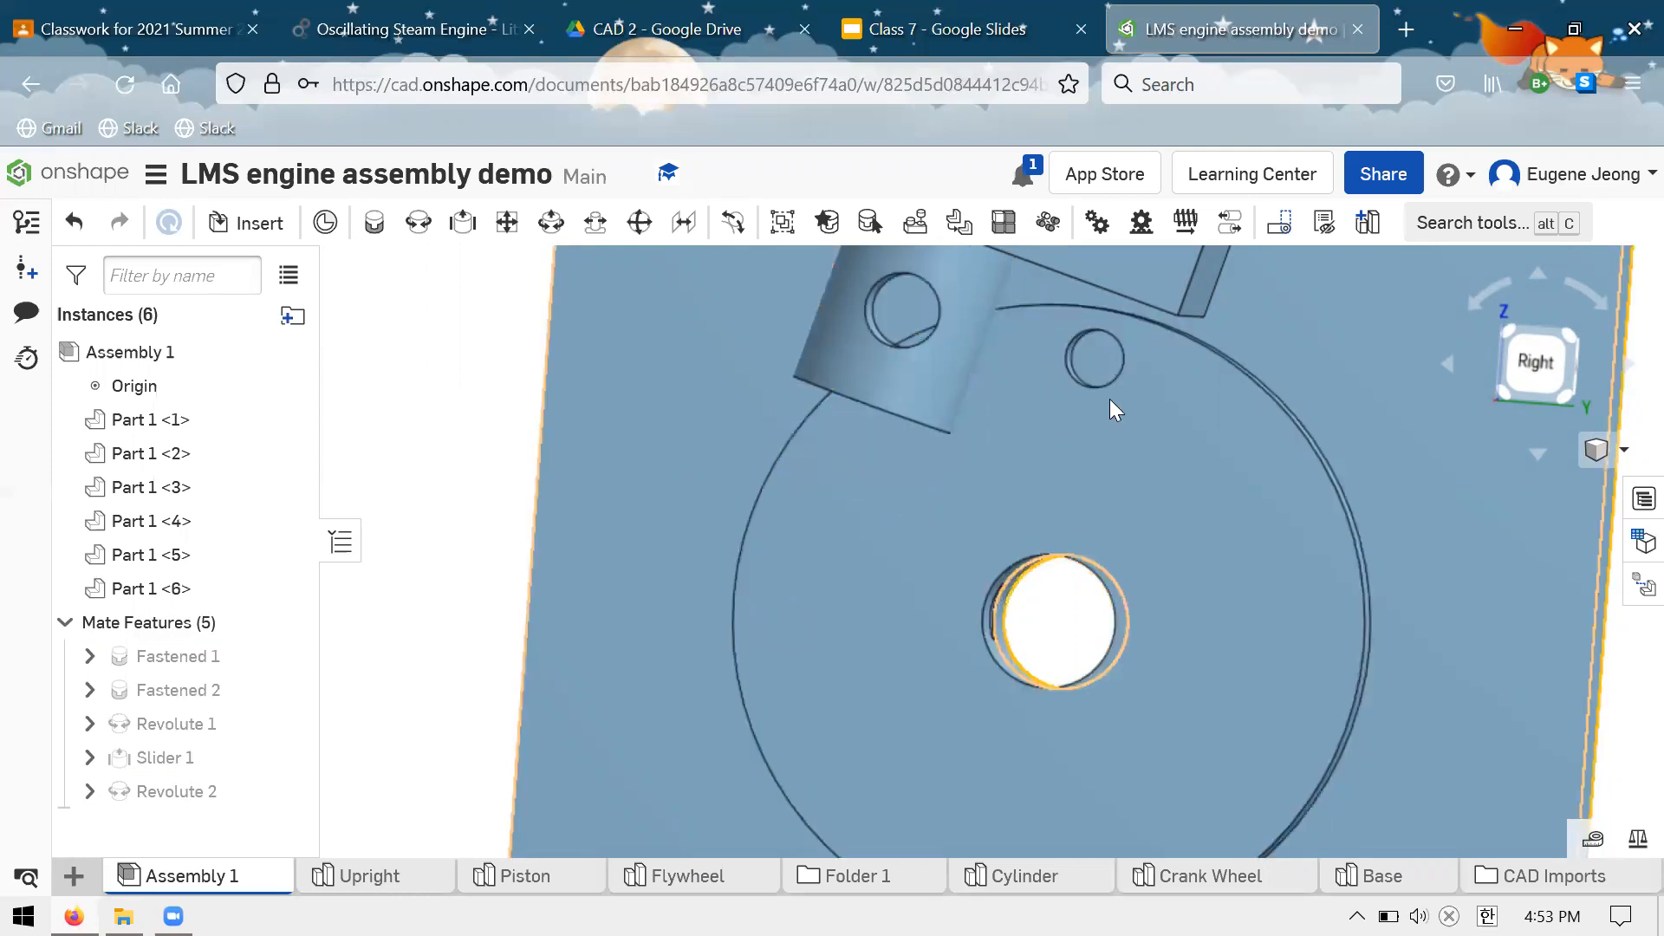
drag(995, 408, 954, 378)
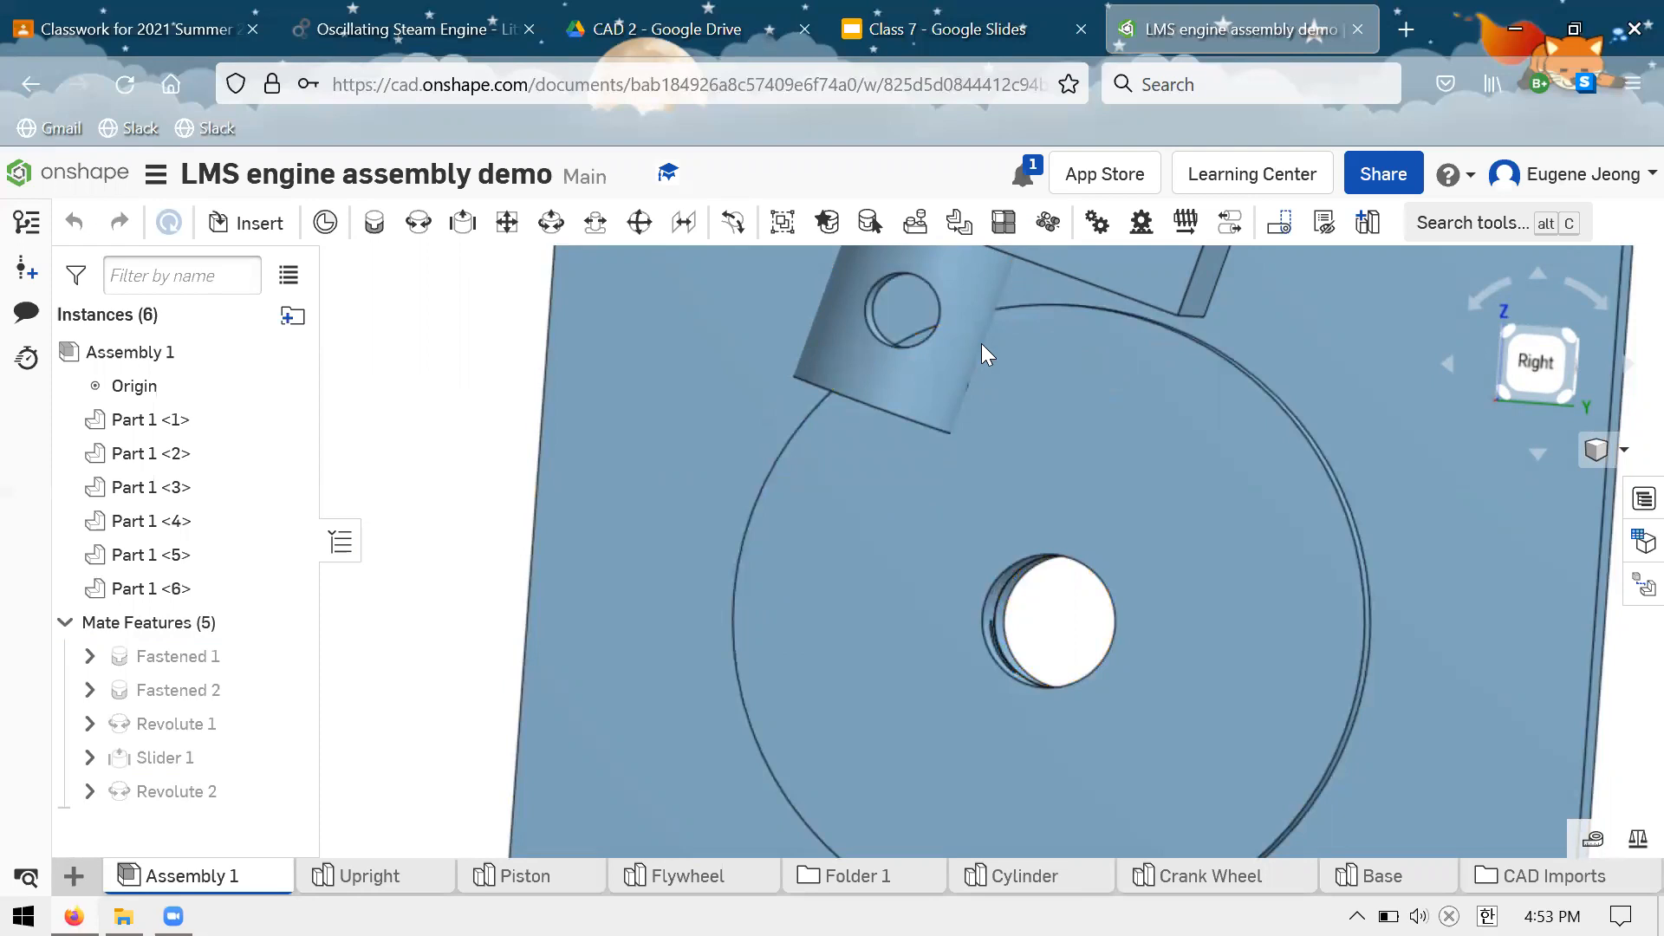
drag(1073, 367, 1077, 389)
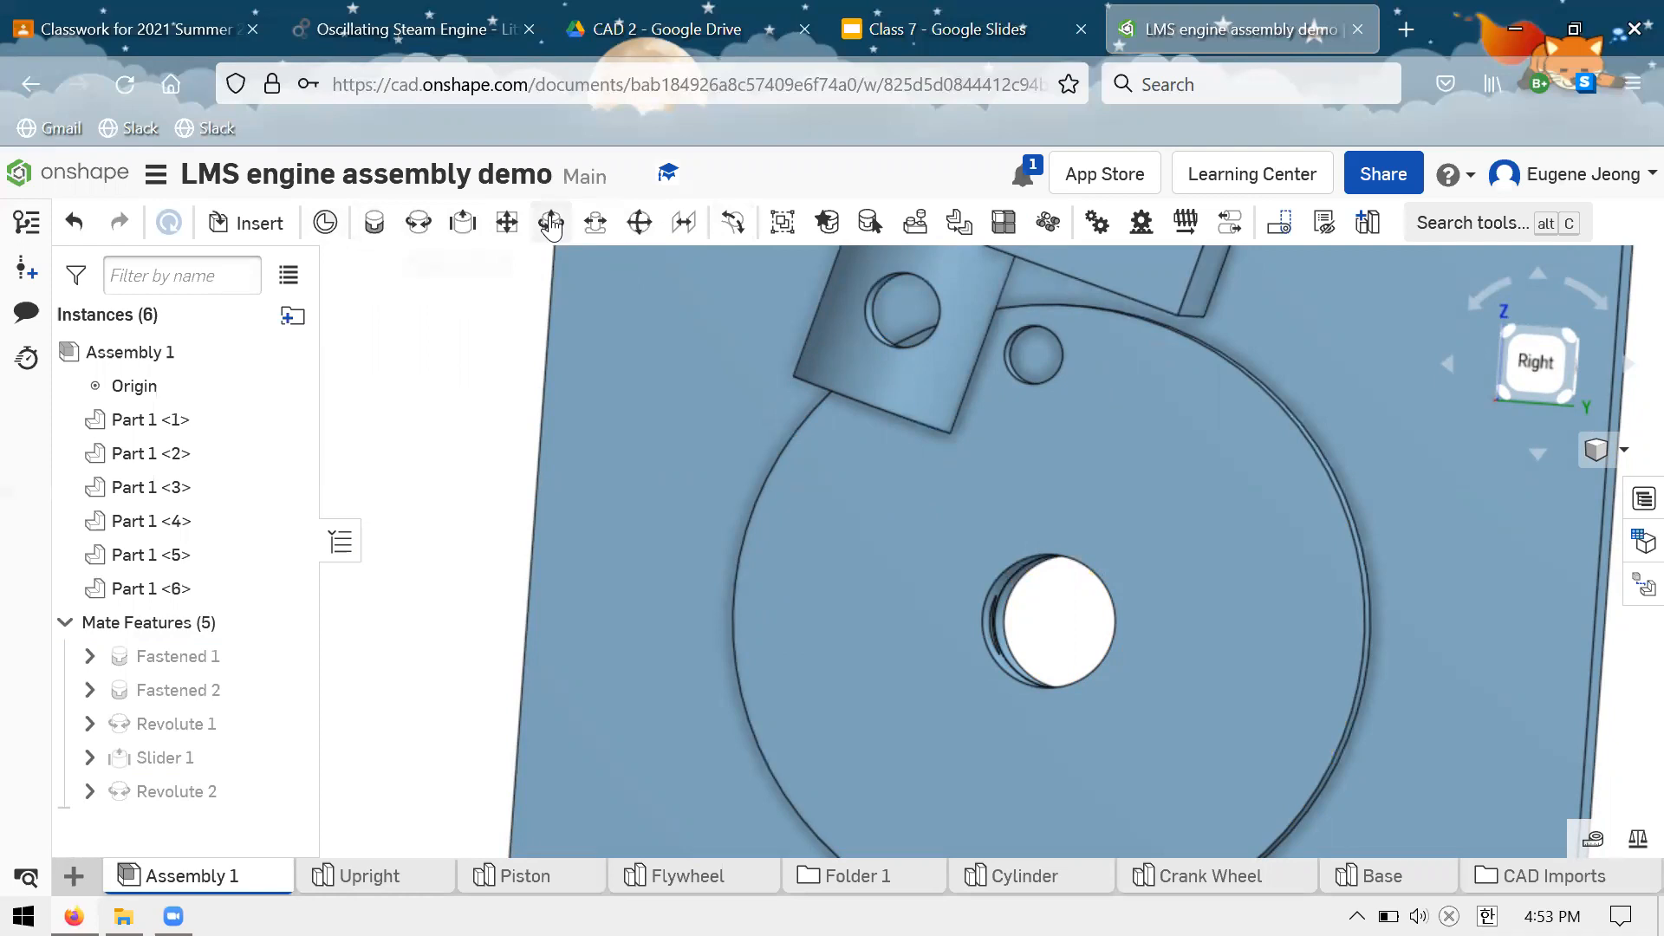
Check the diameters of the piston rod's cross hole and the crank wheel's off-centre hole, and clear the selection
mouse_move(1056, 464)
right_down()
mouse_move(1081, 486)
mouse_move(1014, 468)
mouse_move(1048, 435)
right_up()
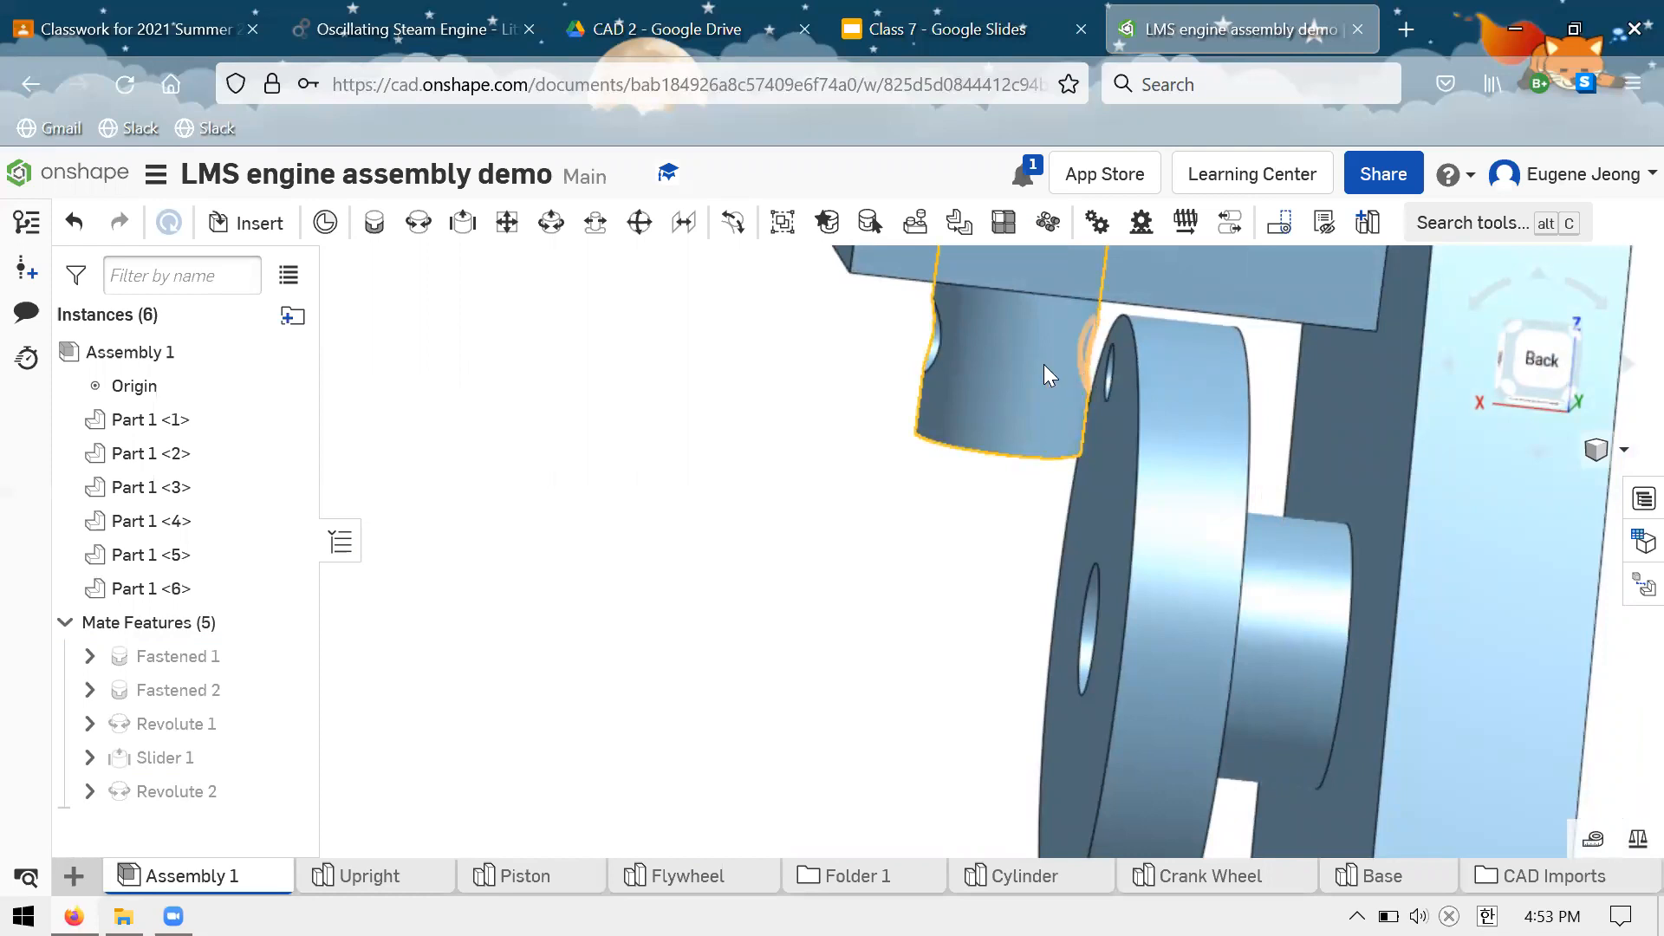
right_drag(964, 368, 924, 337)
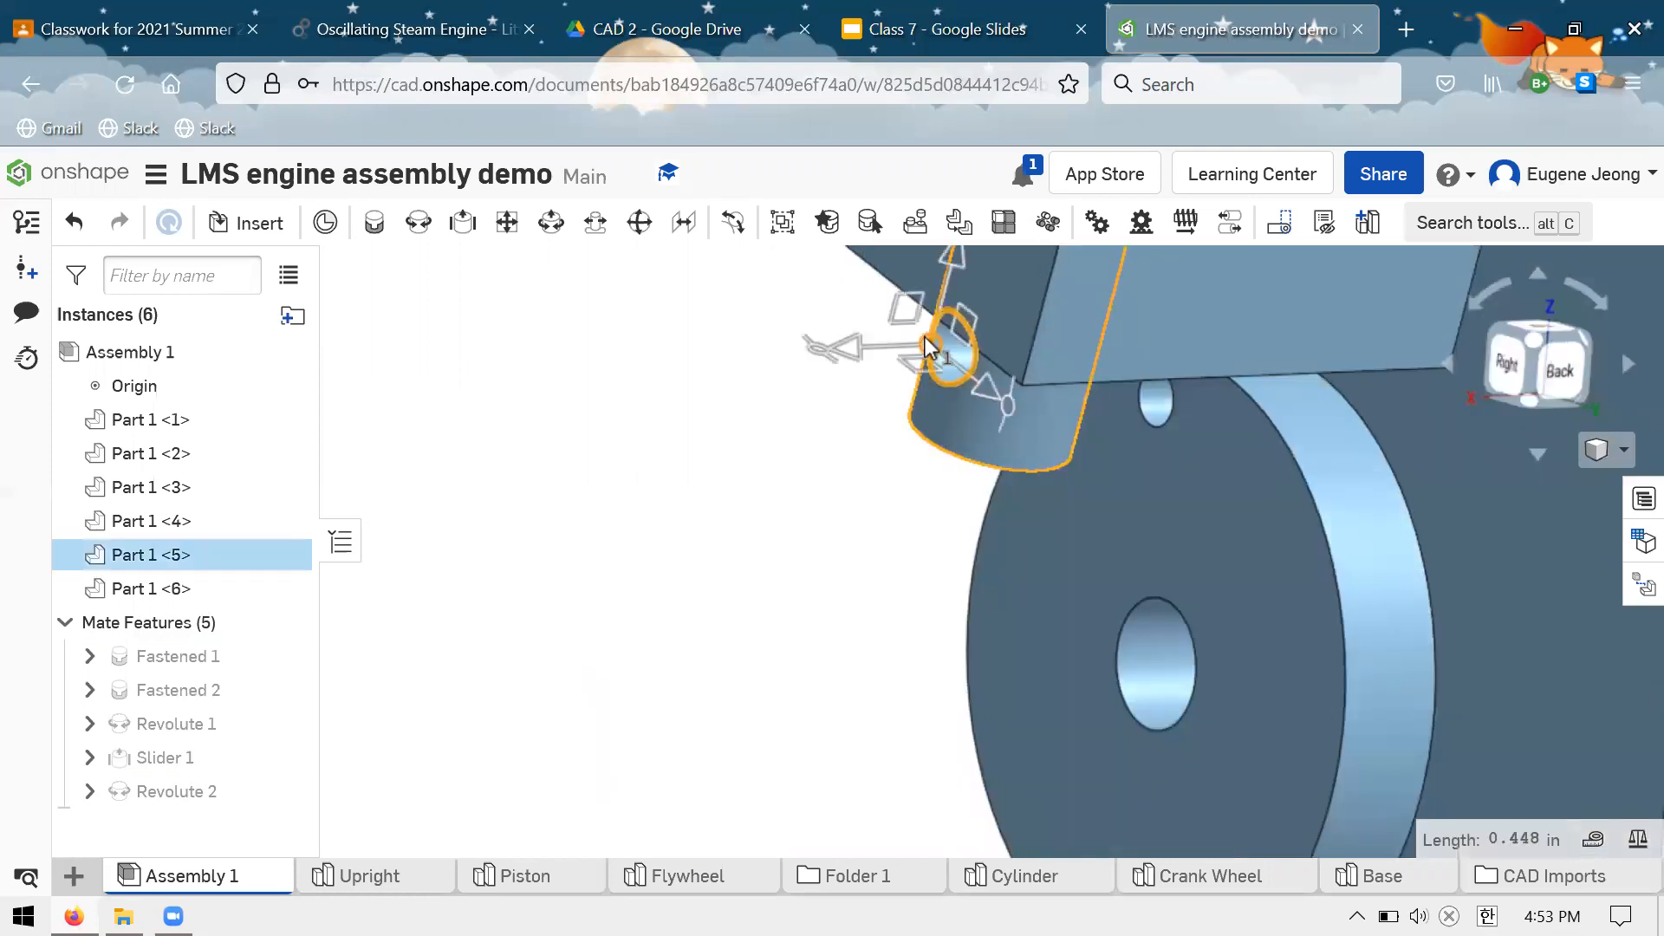
click(943, 358)
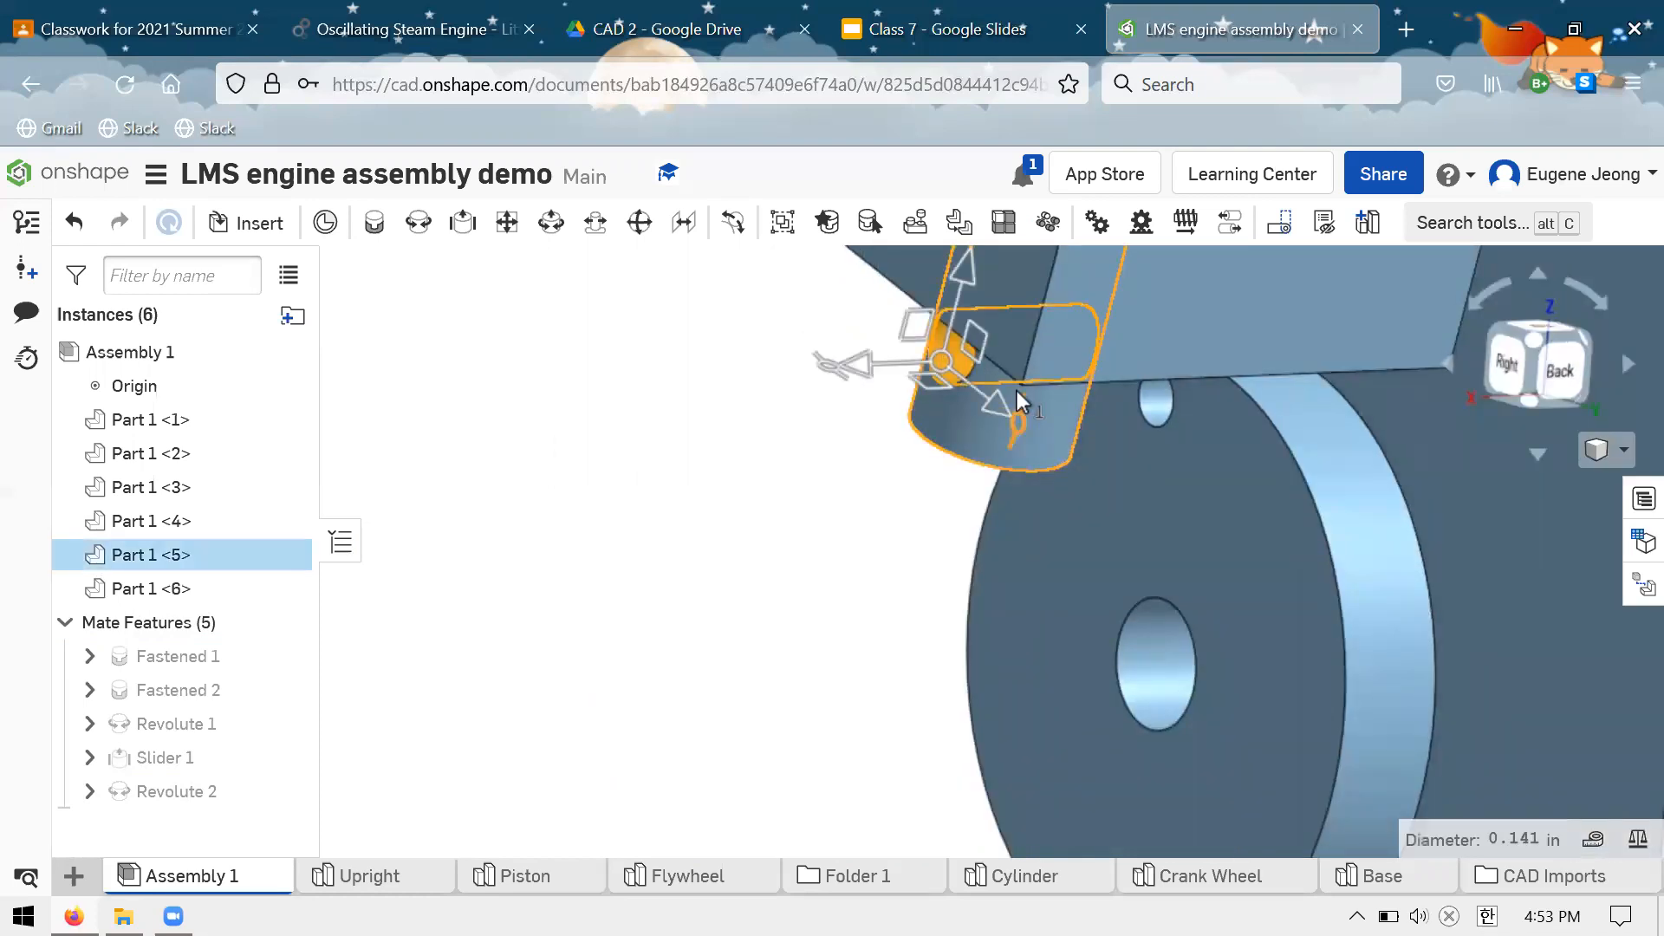
right_drag(876, 576, 1167, 458)
key(Escape)
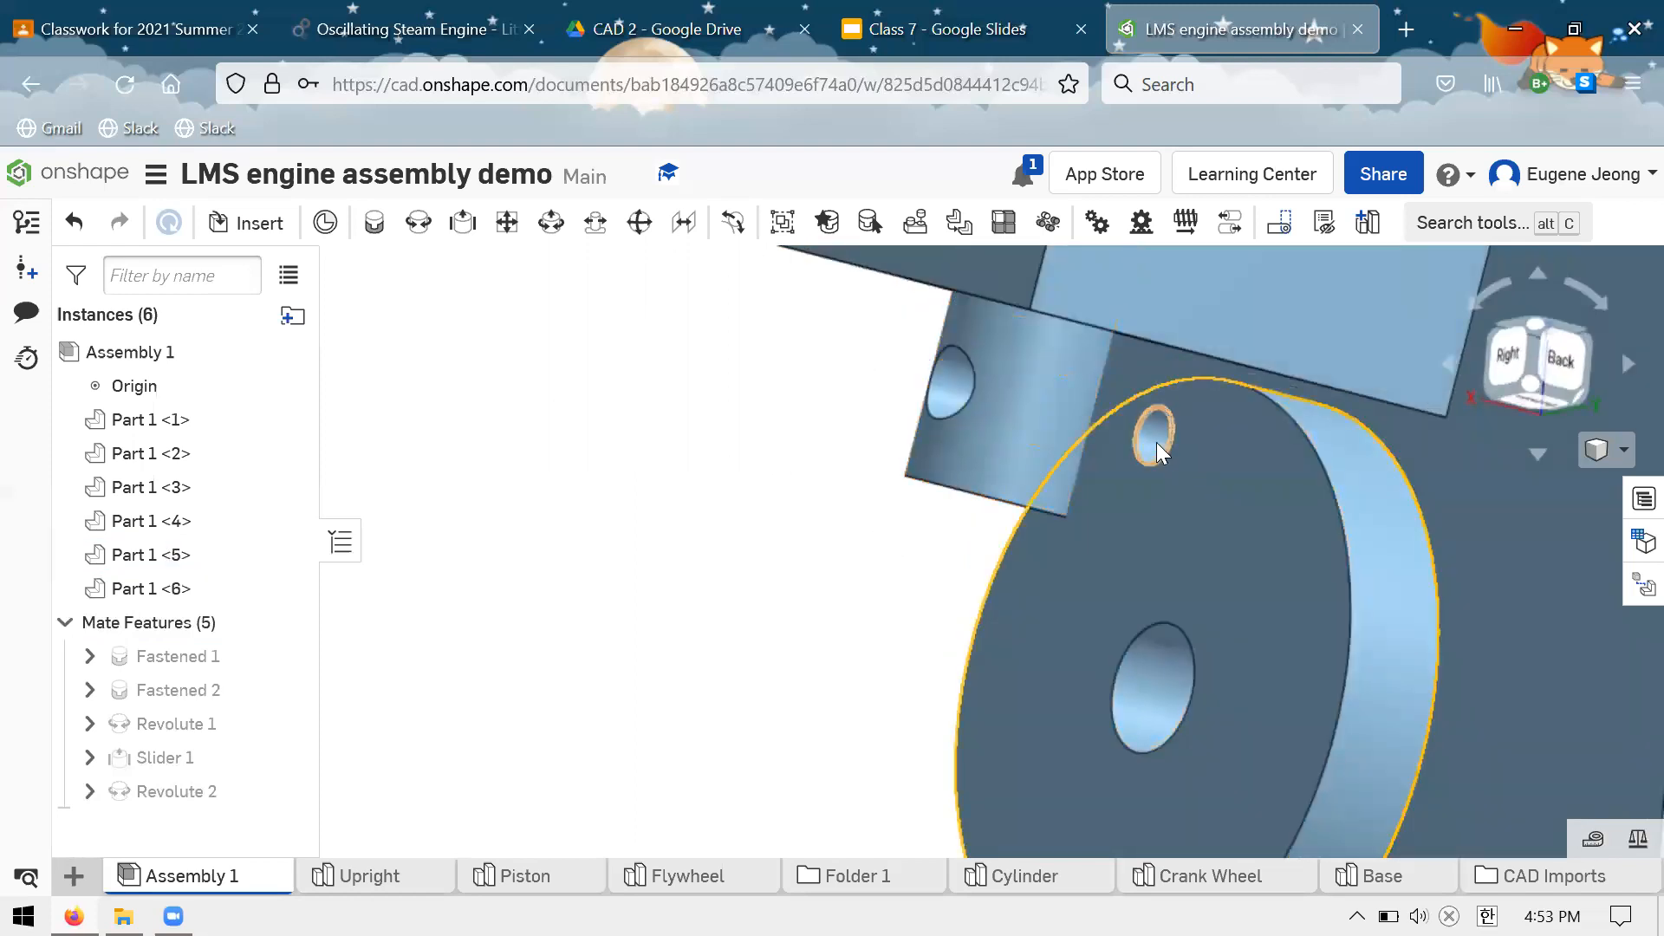
click(1132, 454)
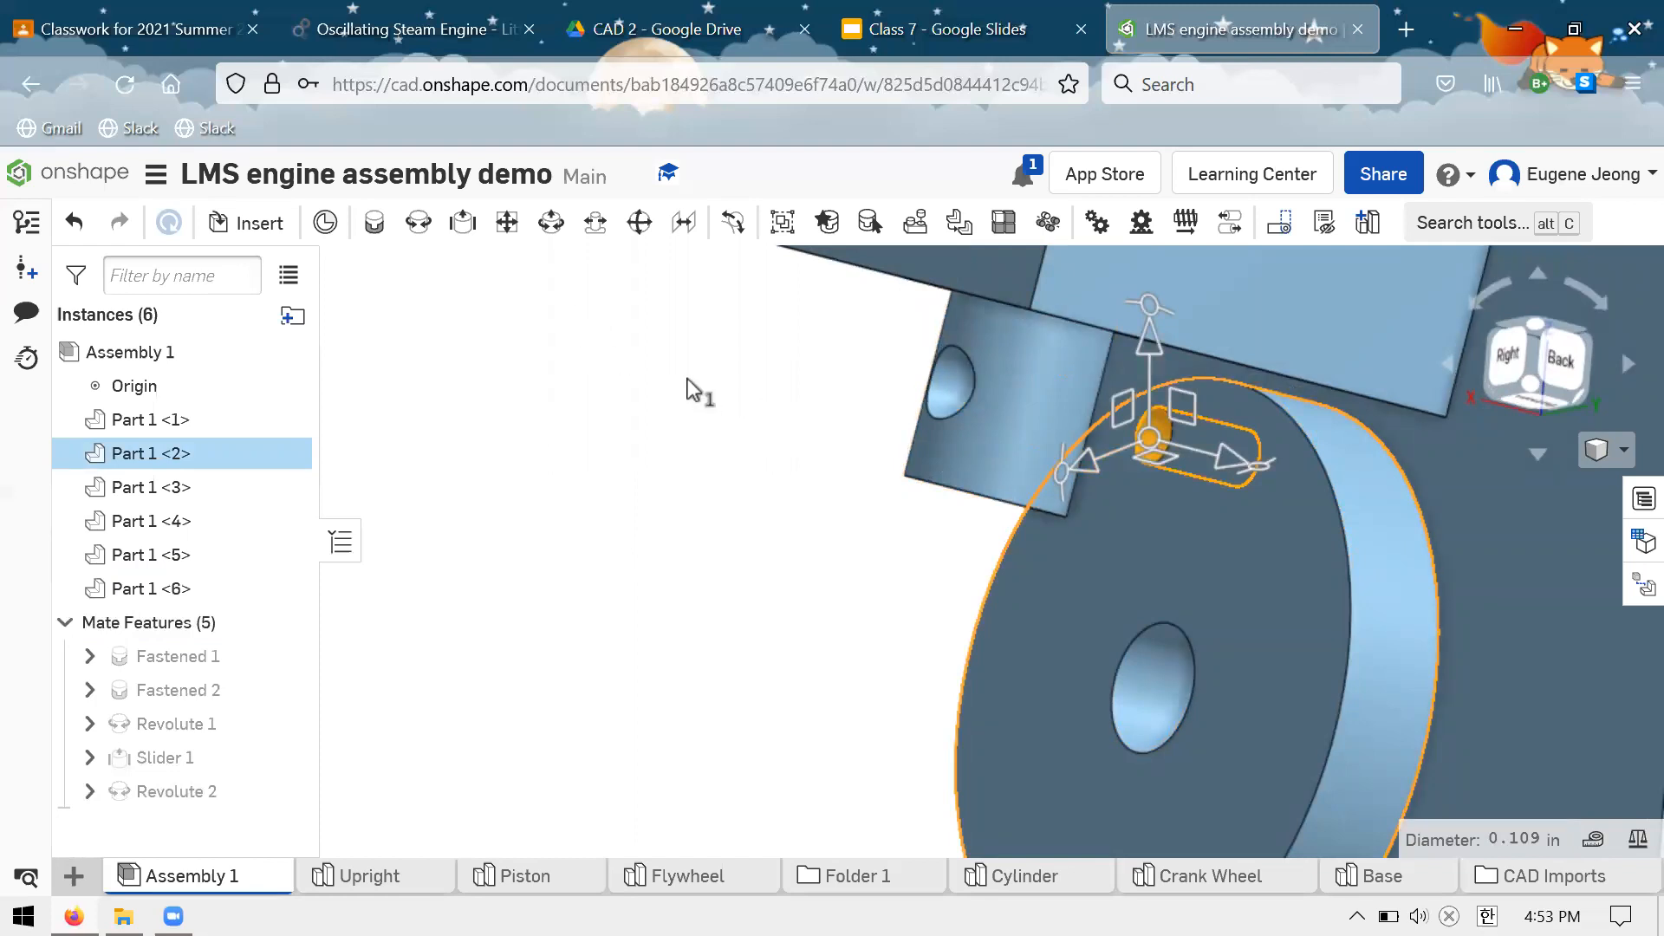
click(688, 379)
Start a Cylindrical mate with the crank wheel's off-centre hole as the first mate connector
scroll(687, 404, up, 4)
scroll(738, 409, down, 8)
scroll(1068, 454, up, 3)
scroll(812, 376, down, 1)
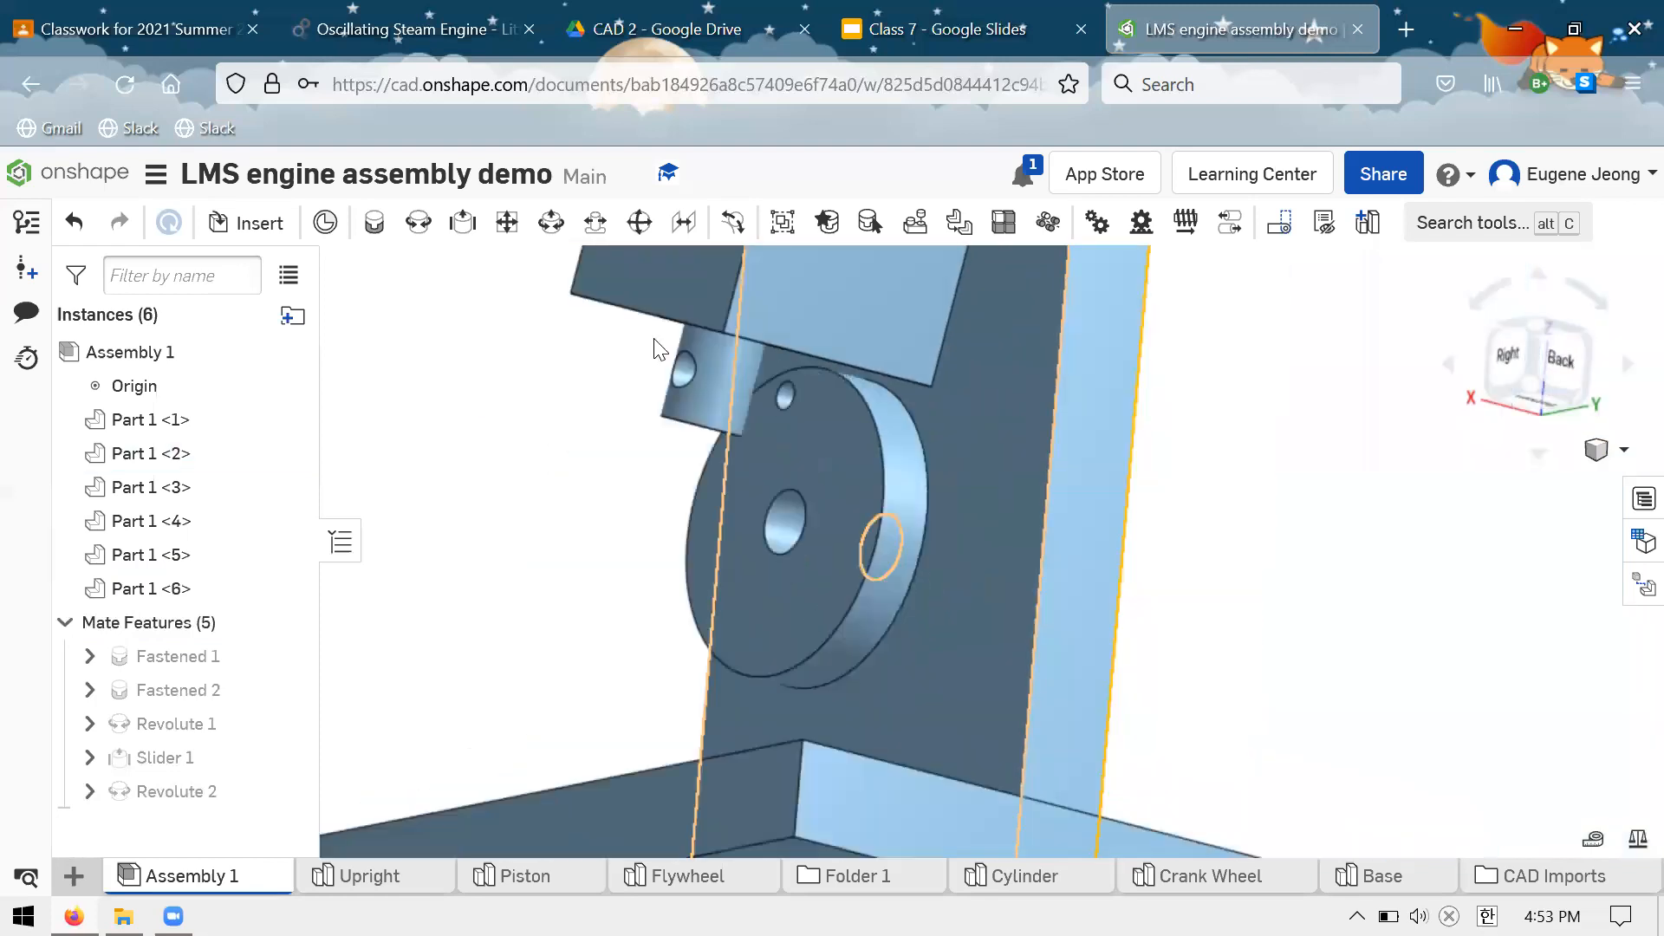
right_drag(710, 364, 724, 563)
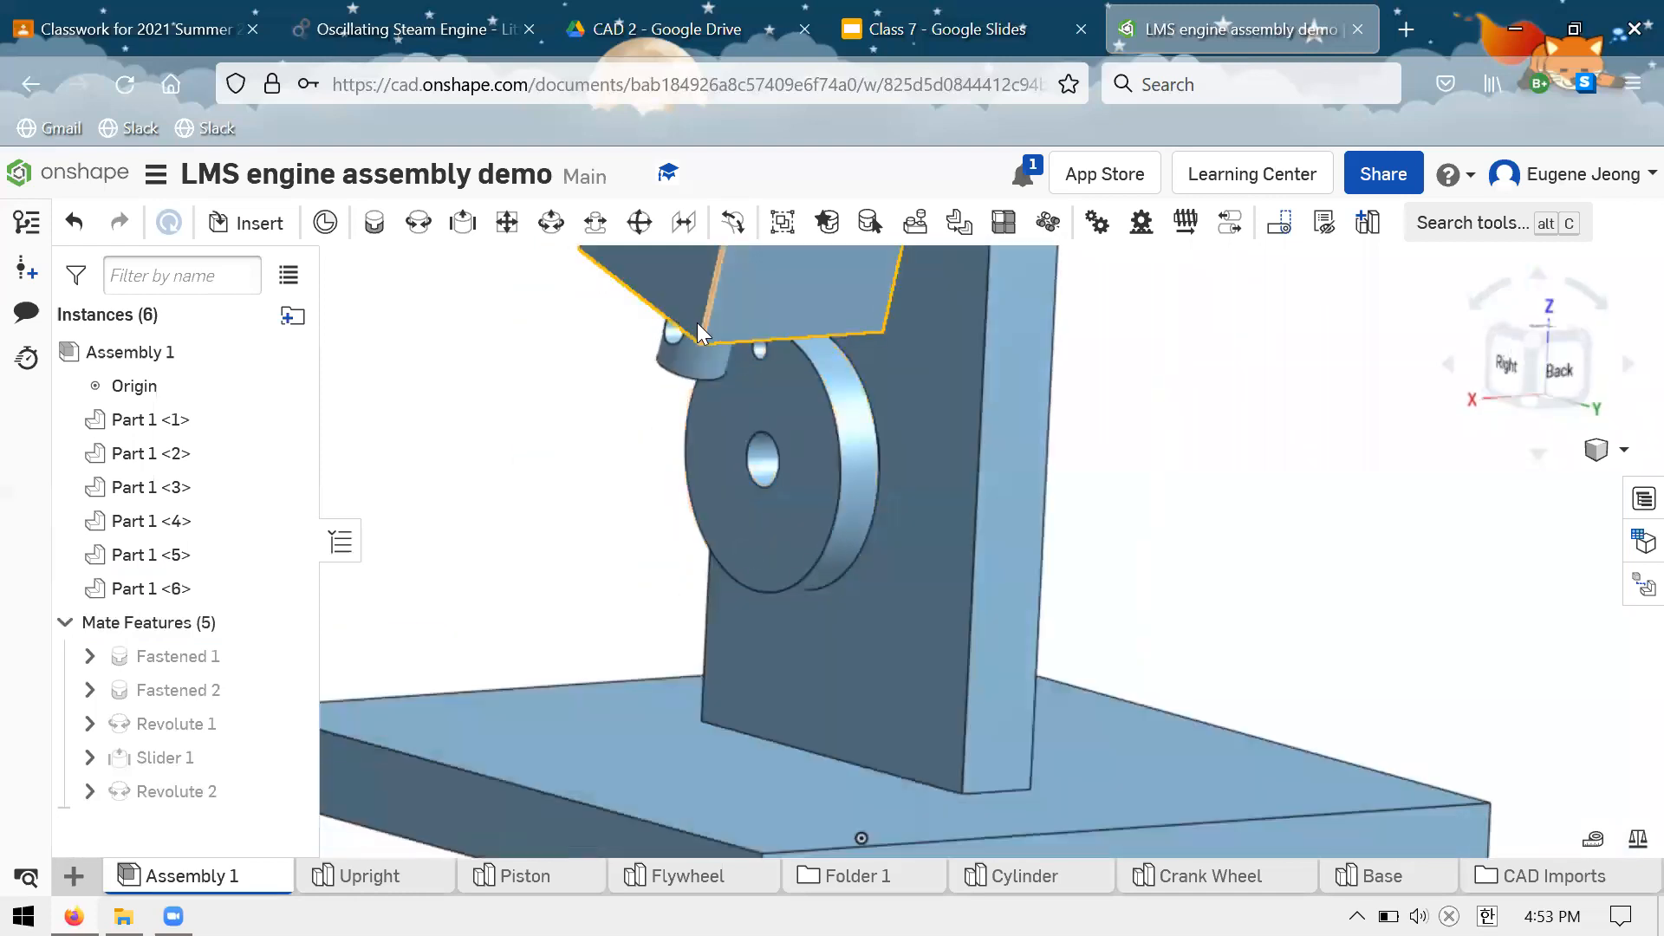
scroll(697, 323, down, 2)
scroll(659, 352, up, 6)
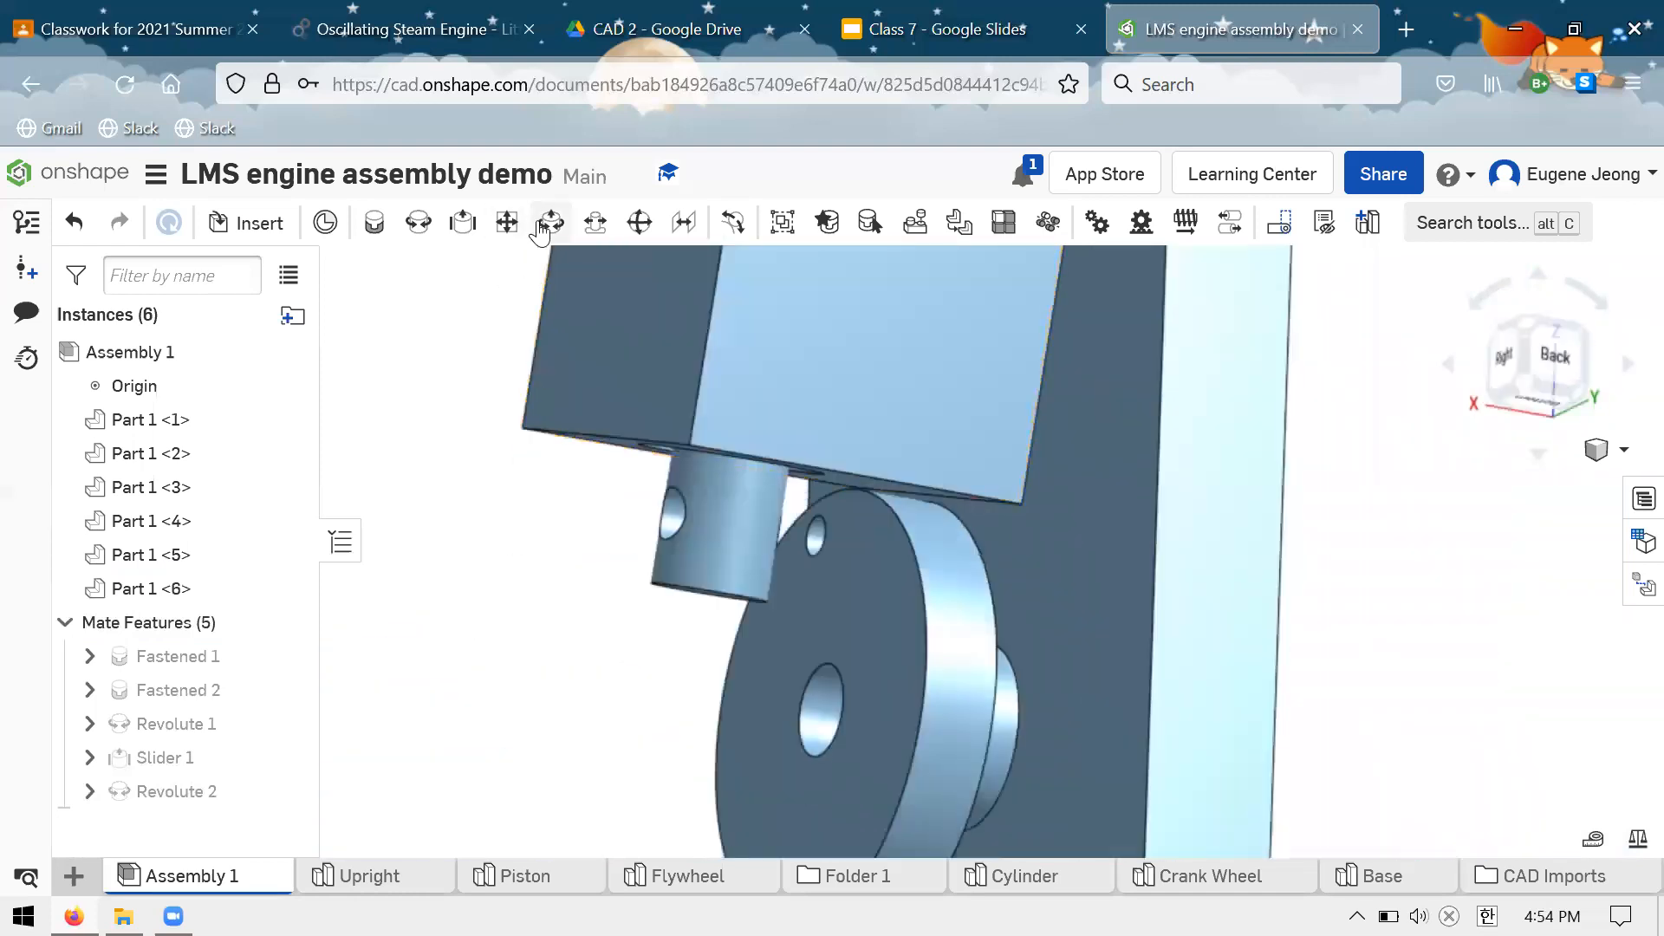
click(550, 224)
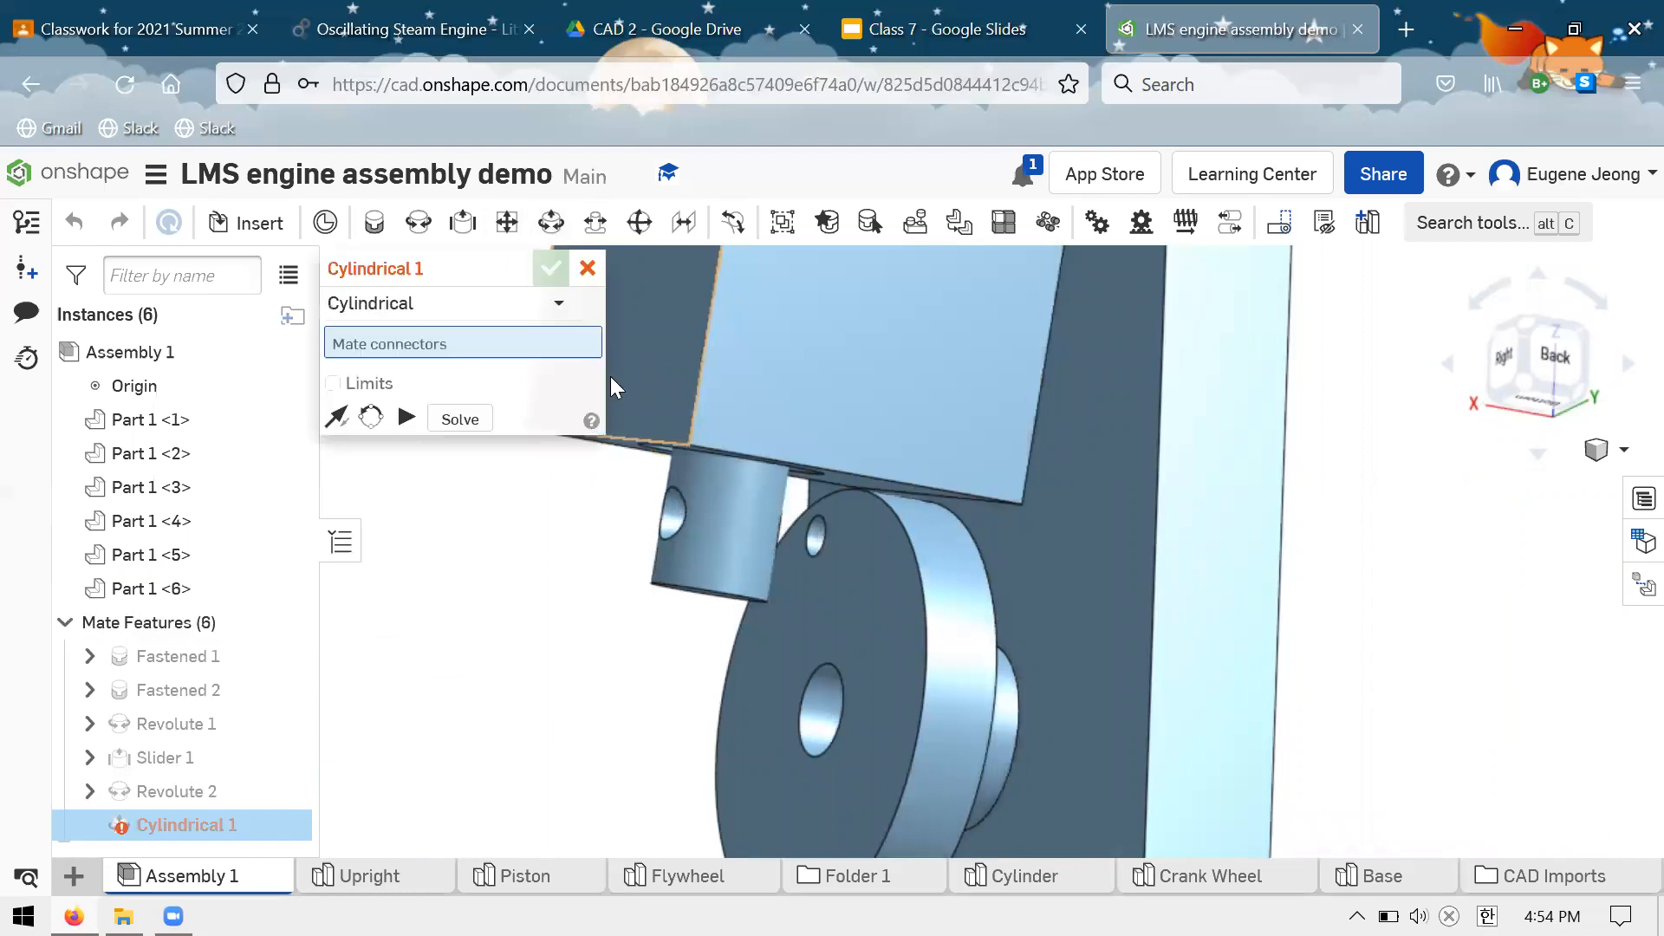
right_drag(523, 550, 548, 563)
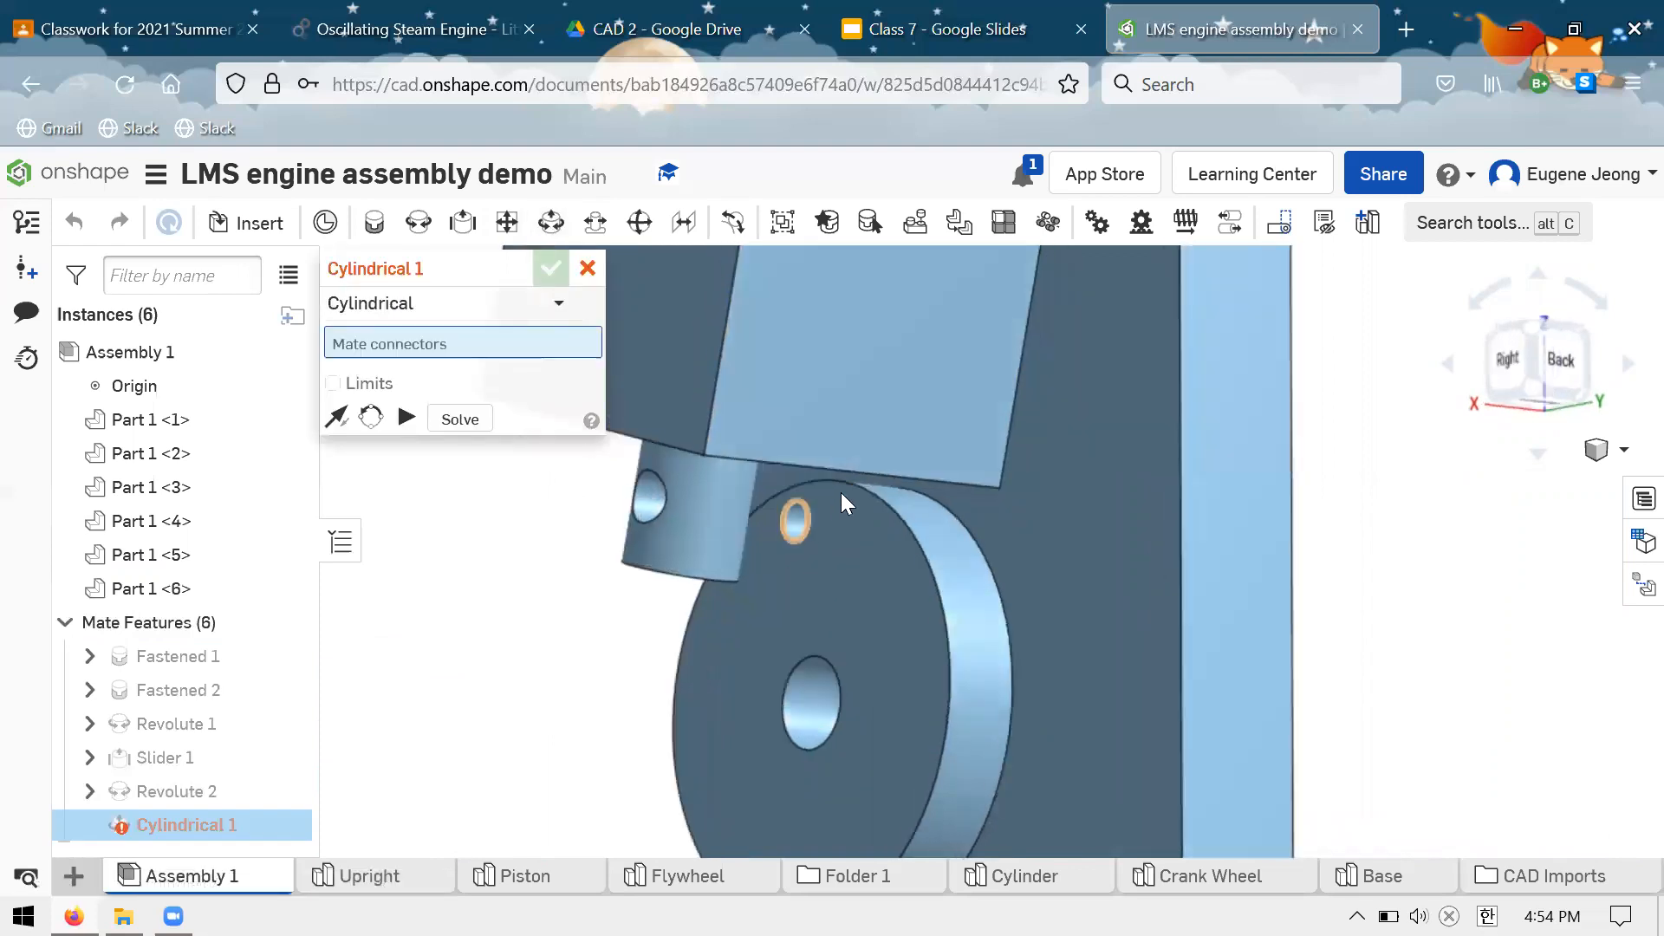
scroll(801, 513, up, 1)
scroll(801, 514, up, 3)
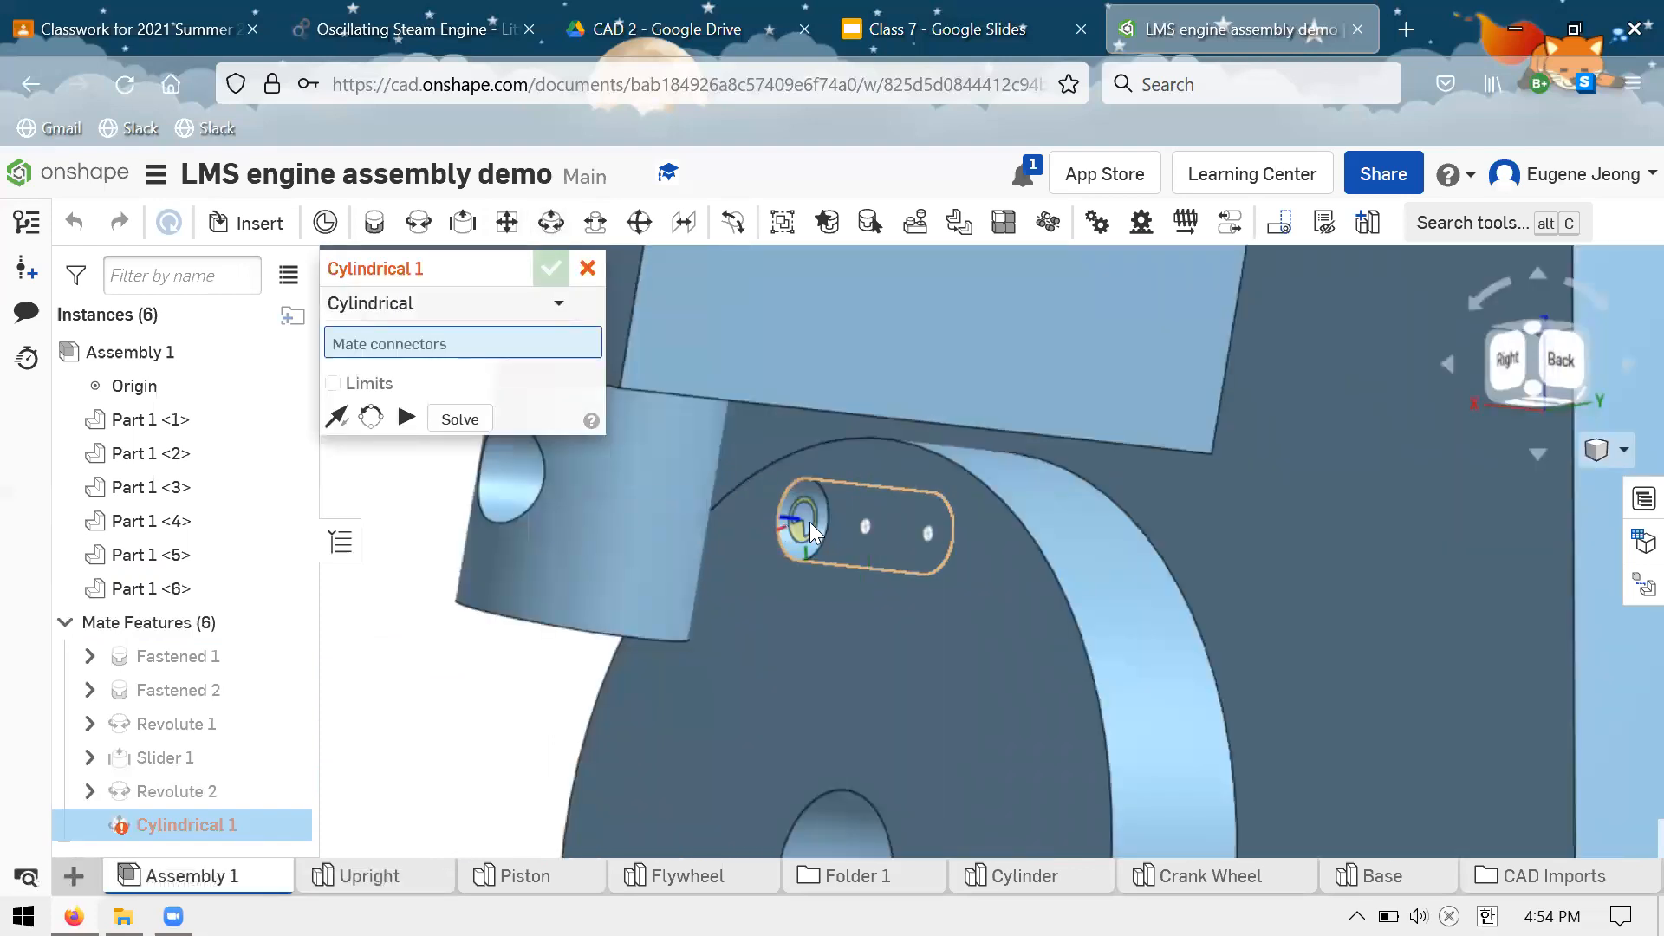
click(795, 522)
scroll(902, 553, down, 3)
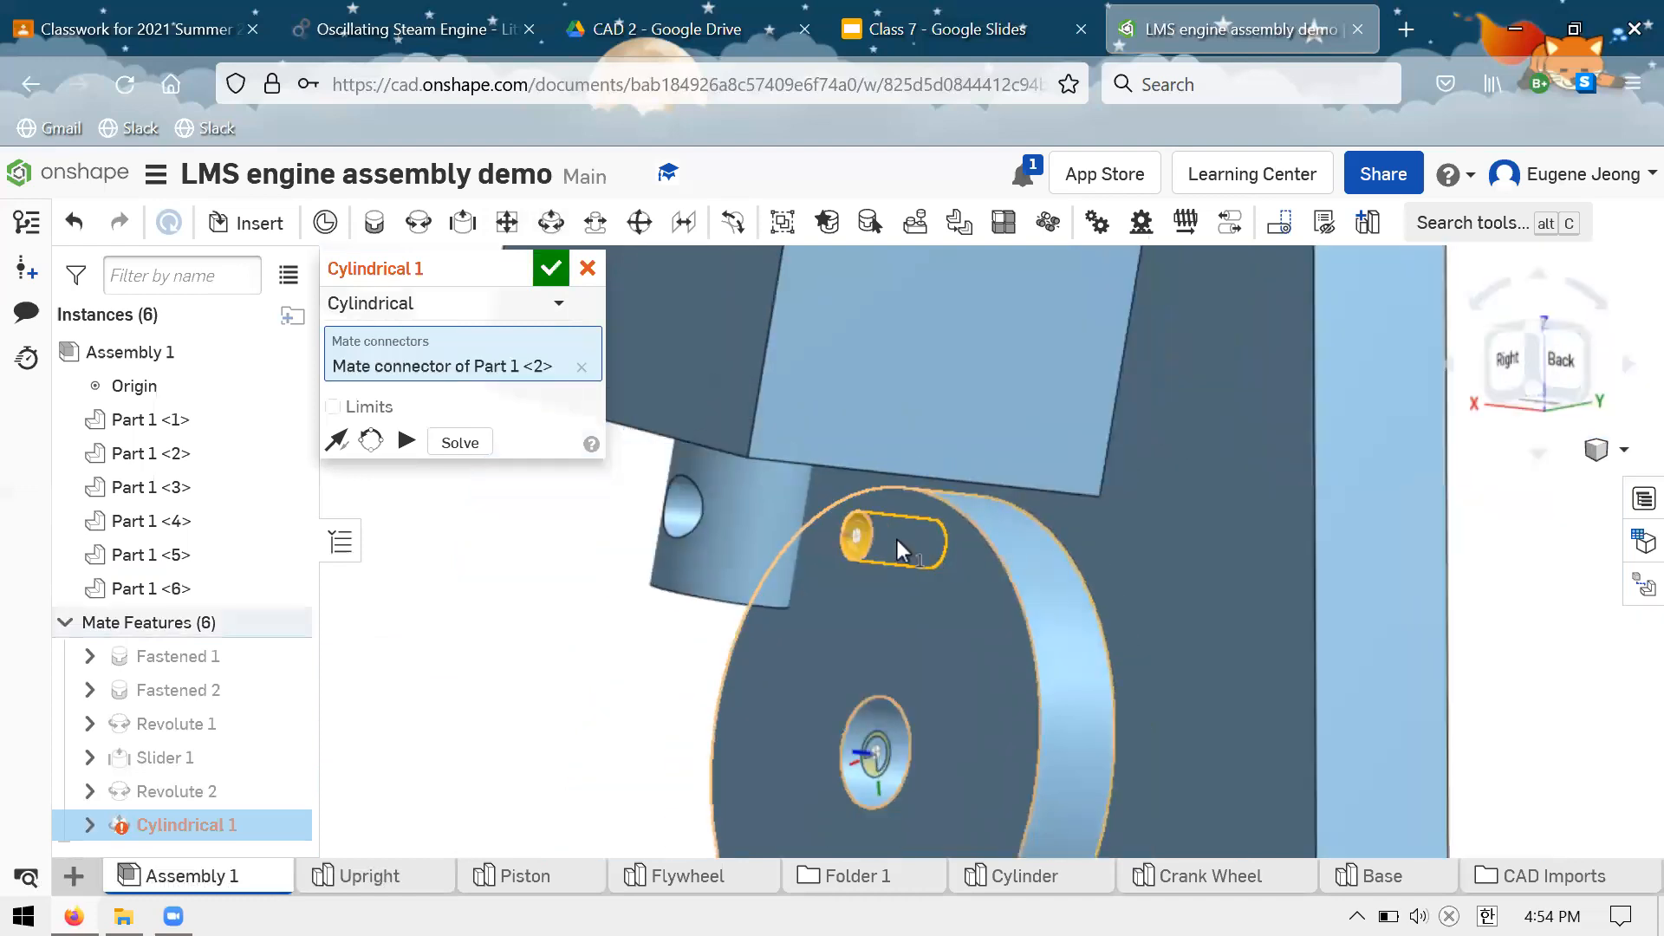
Add the piston rod's cross hole as the second connector of the Cylindrical mate, solve it and accept the mate
scroll(719, 508, up, 5)
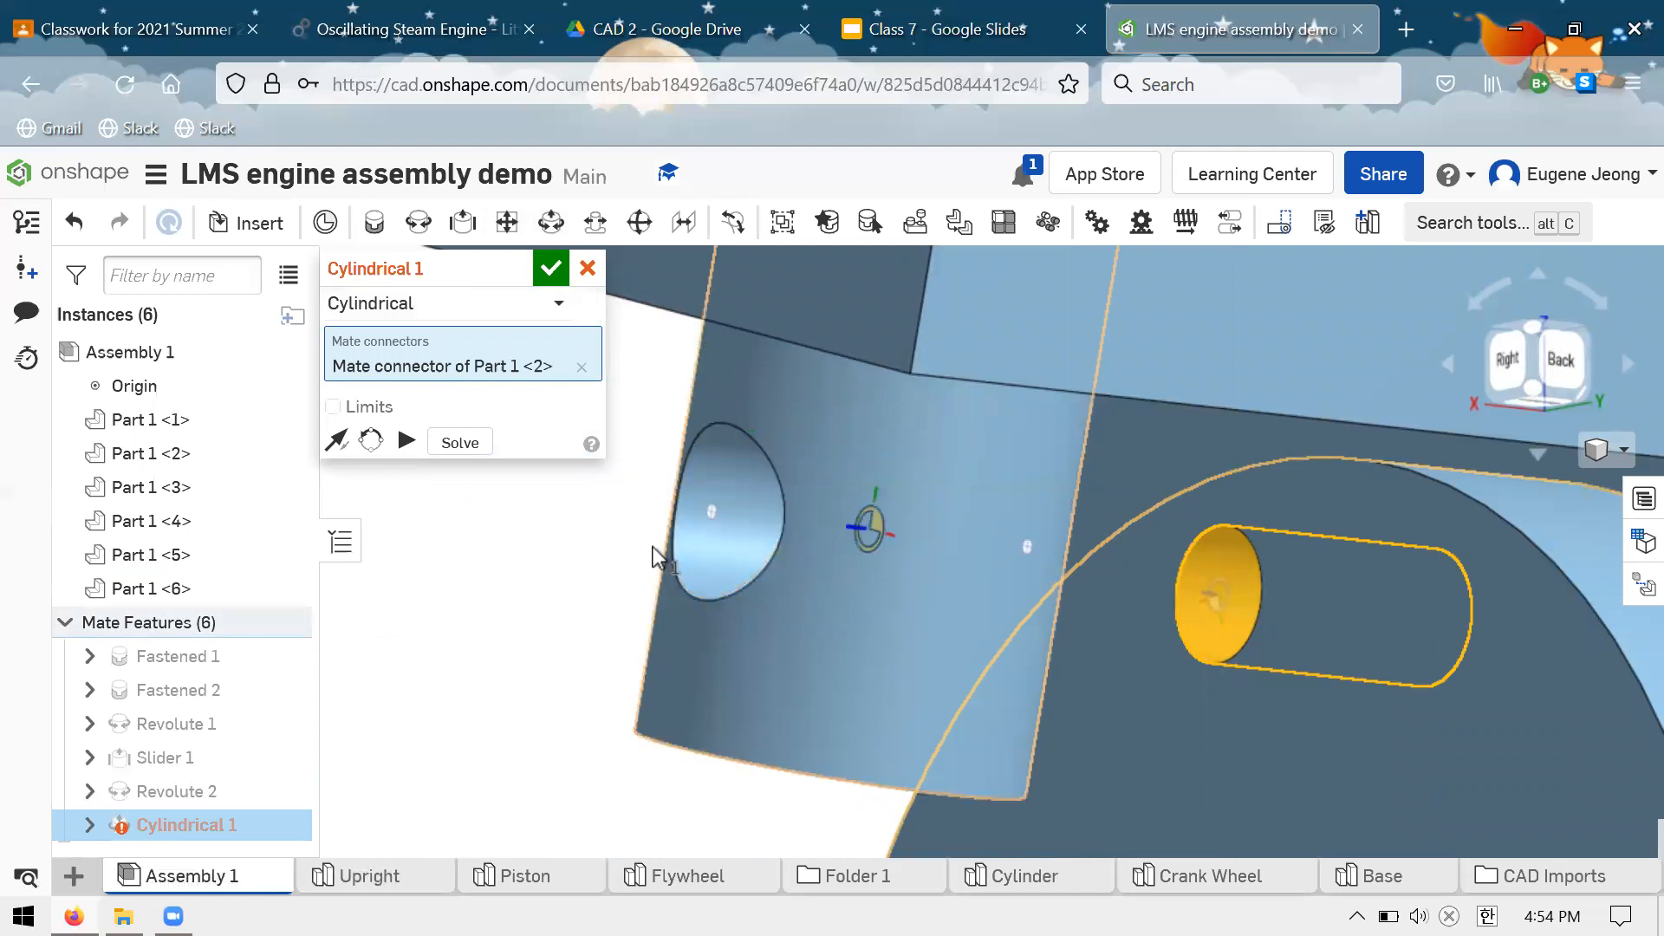
click(757, 522)
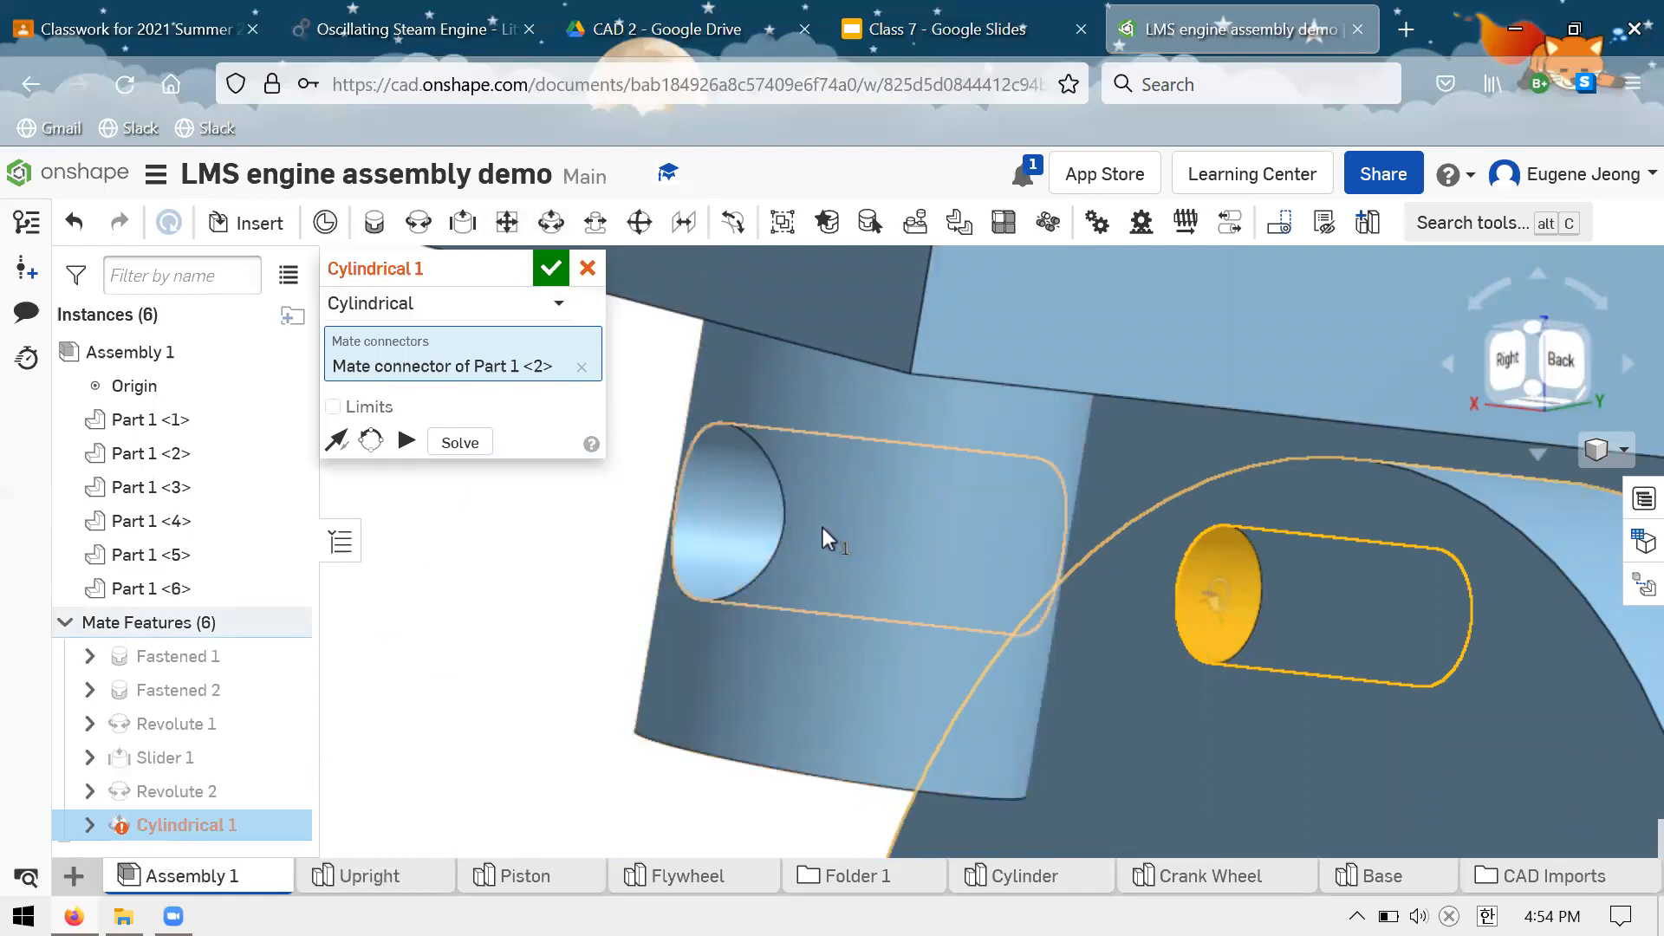
scroll(730, 430, down, 5)
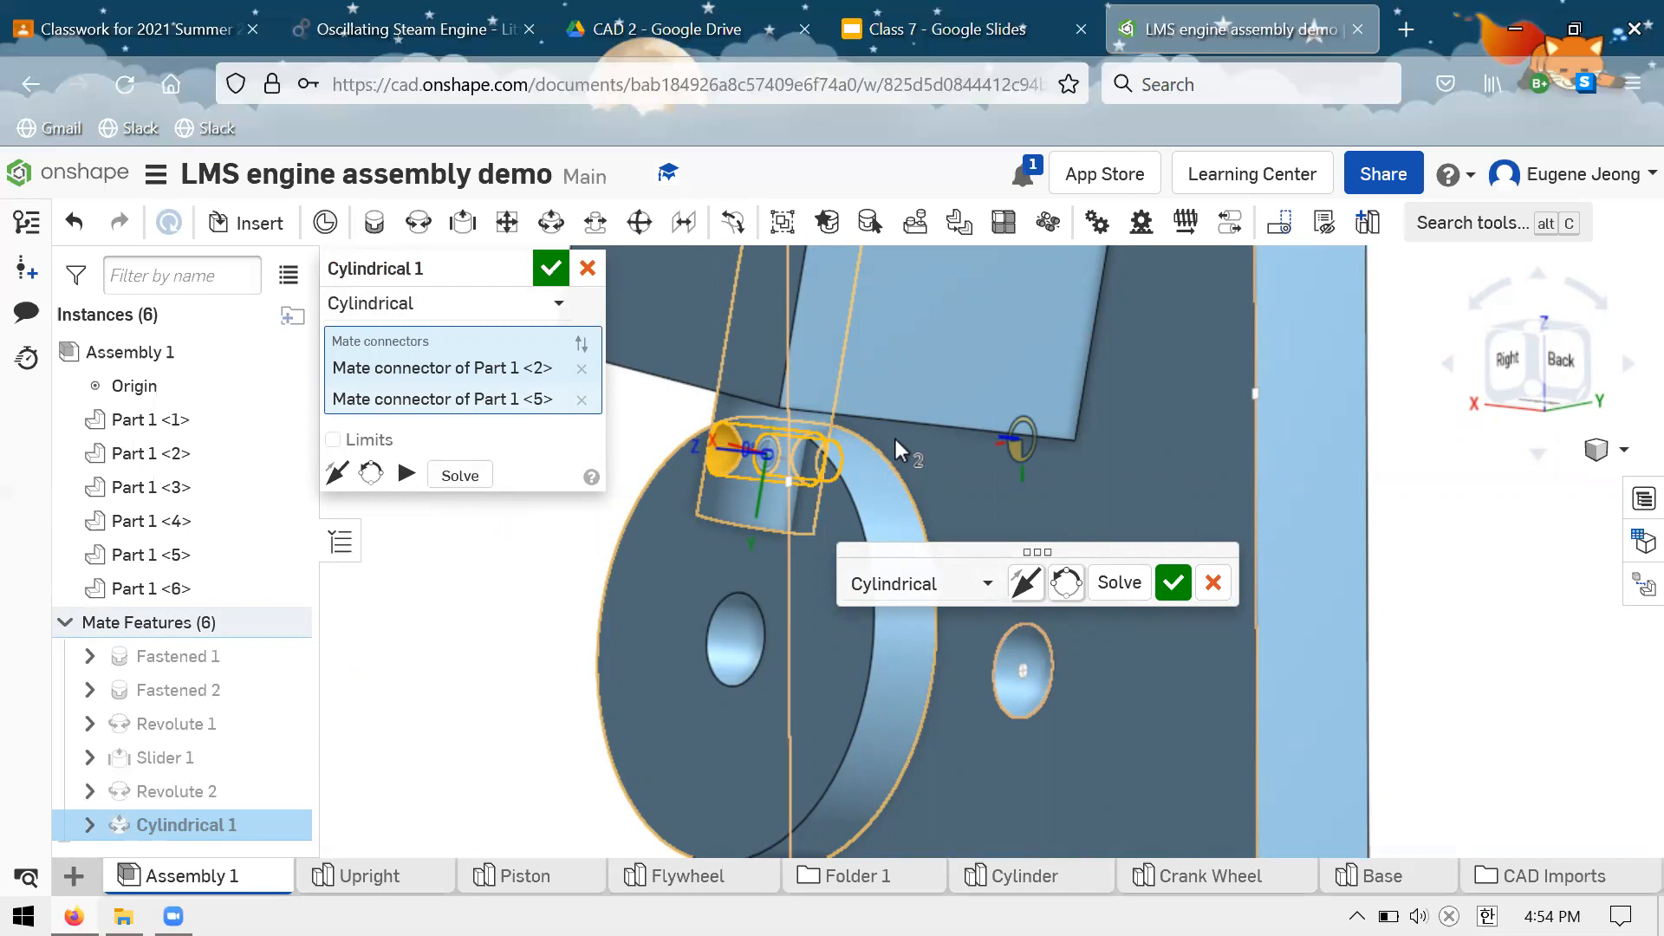
click(1143, 589)
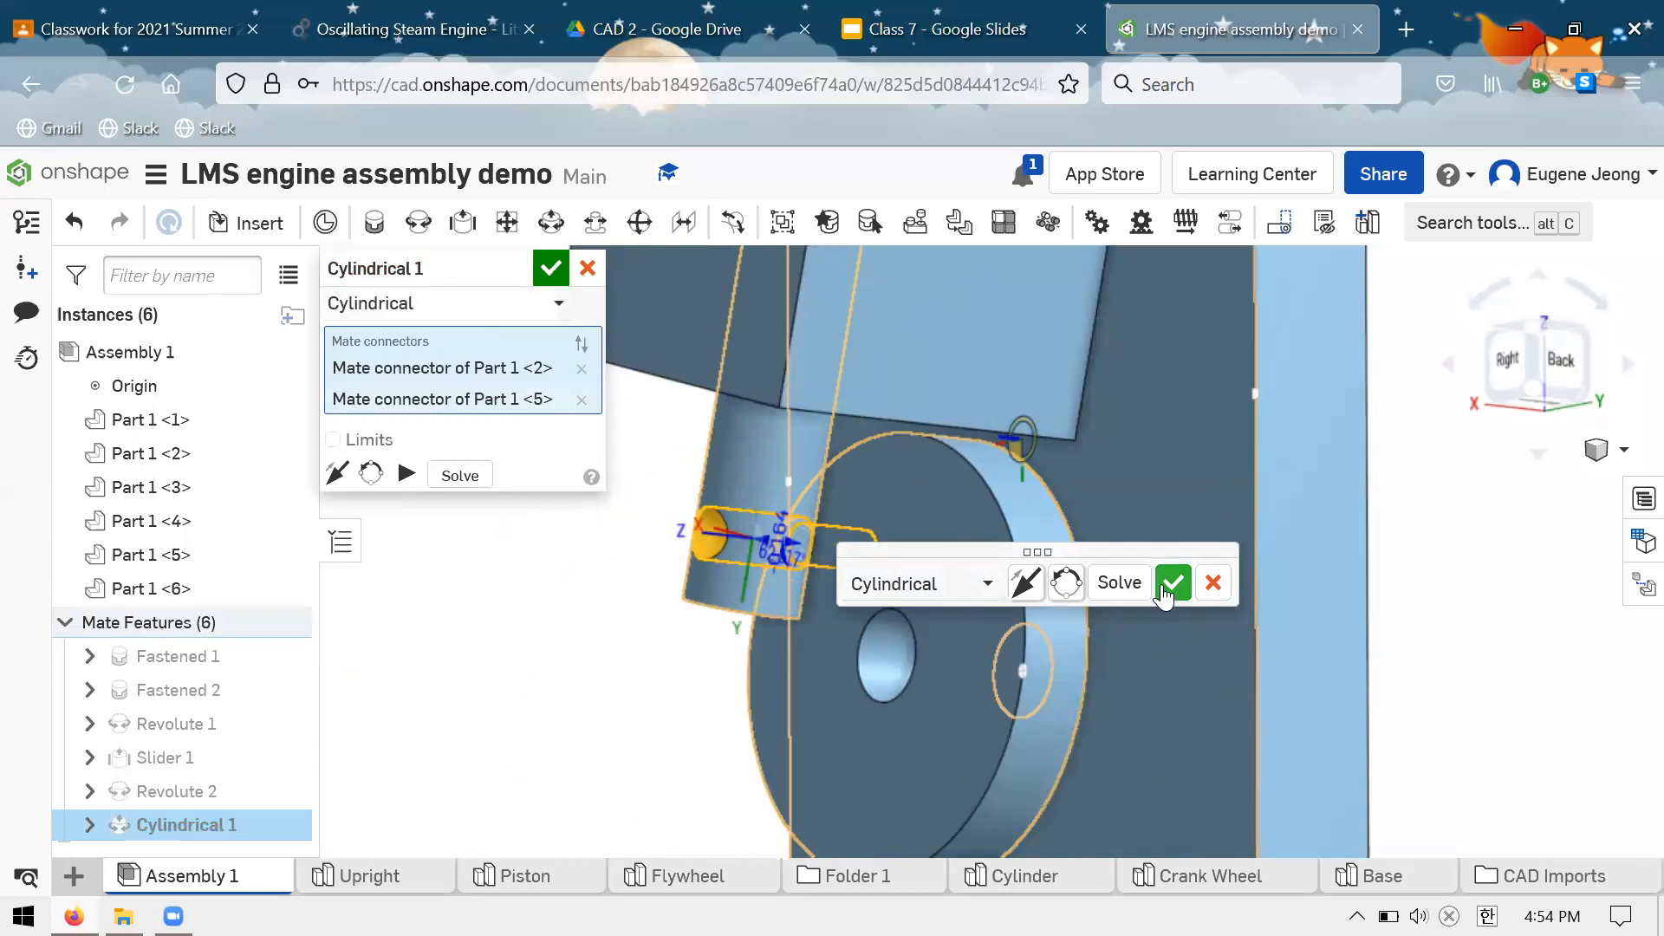
click(1170, 589)
key(m)
right_drag(1045, 494, 1020, 516)
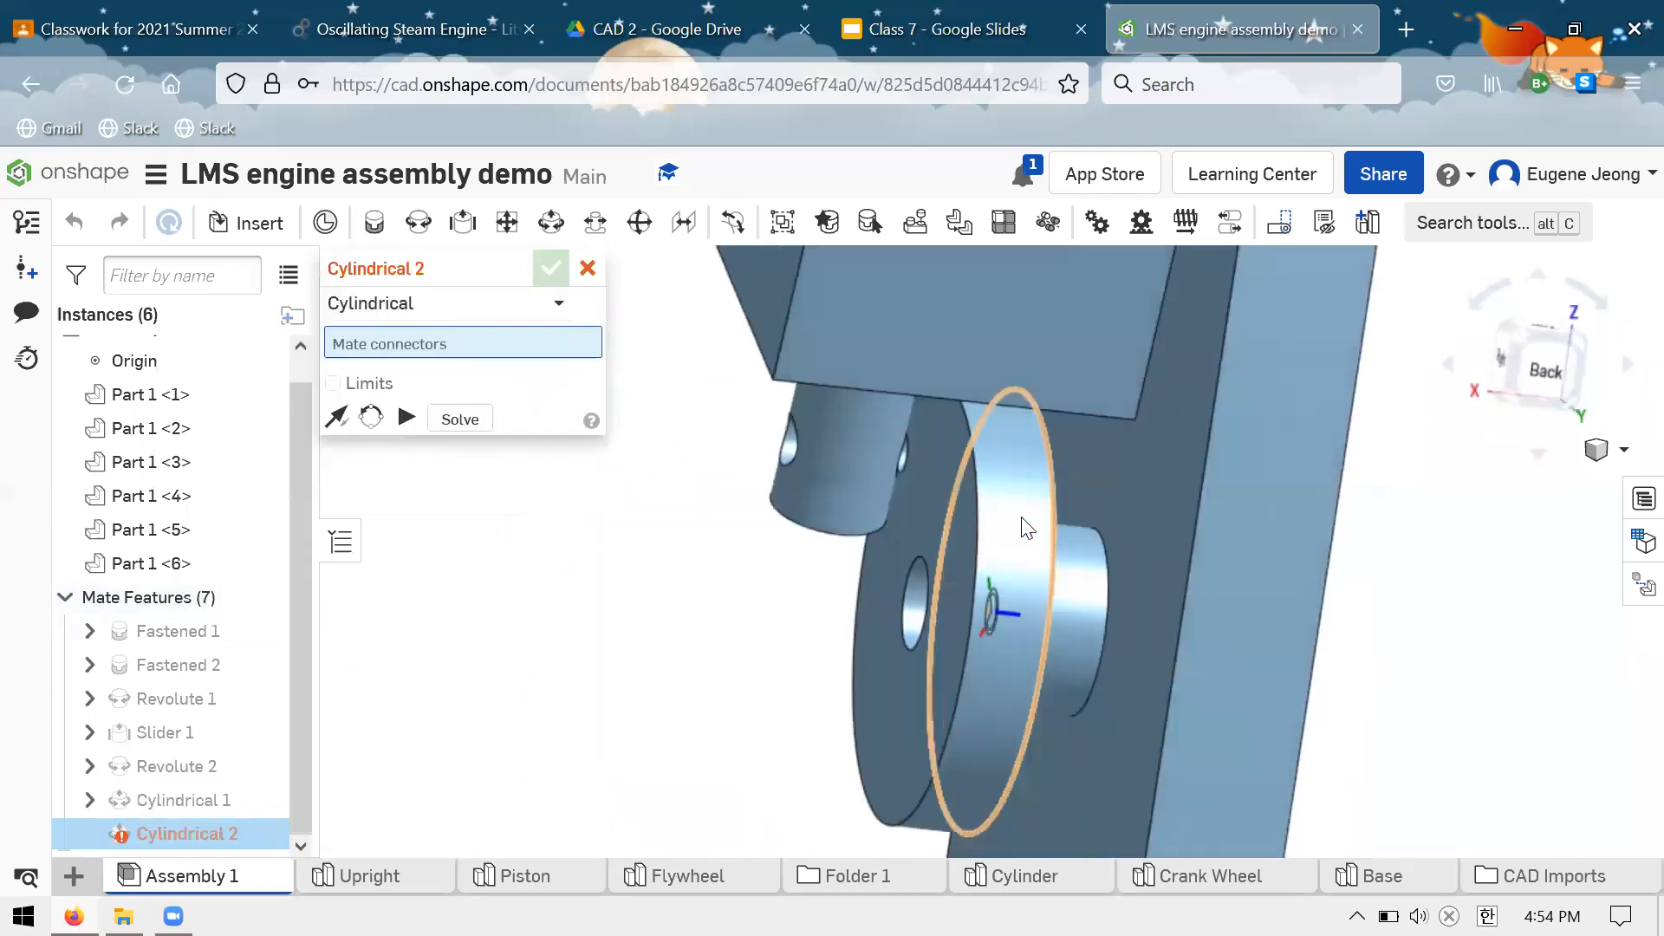
scroll(983, 505, up, 3)
scroll(989, 516, down, 3)
key(Escape)
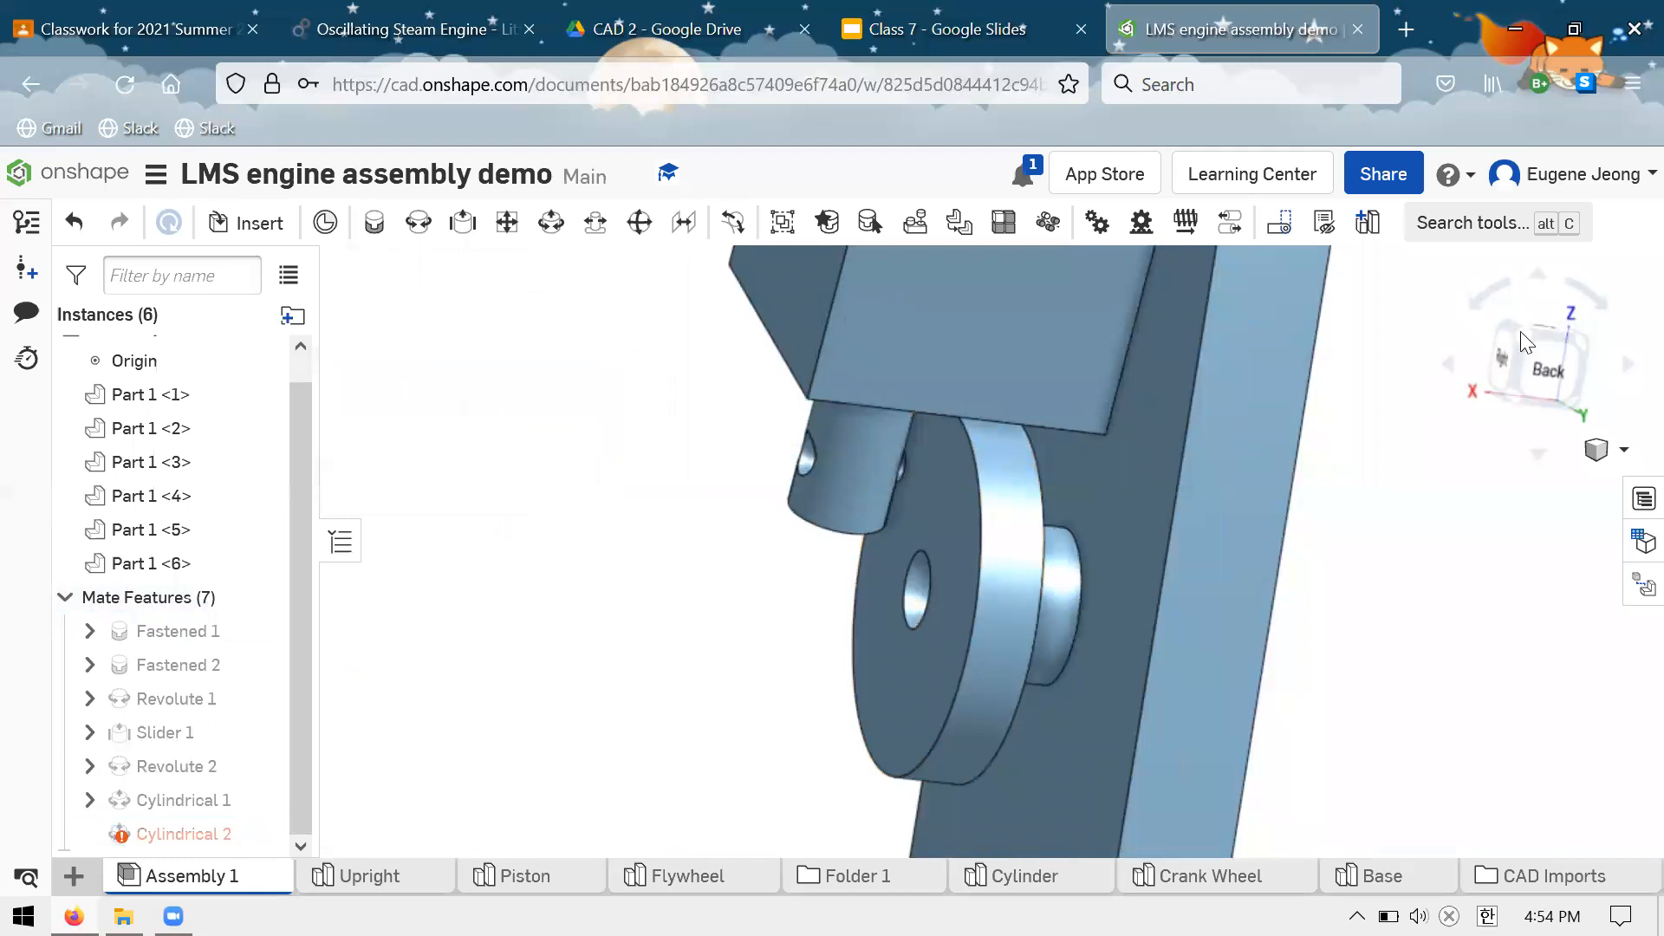
Turn the crank wheel to test its link to the piston, inspect the Cylindrical mate, and clear the selection
scroll(924, 416, down, 3)
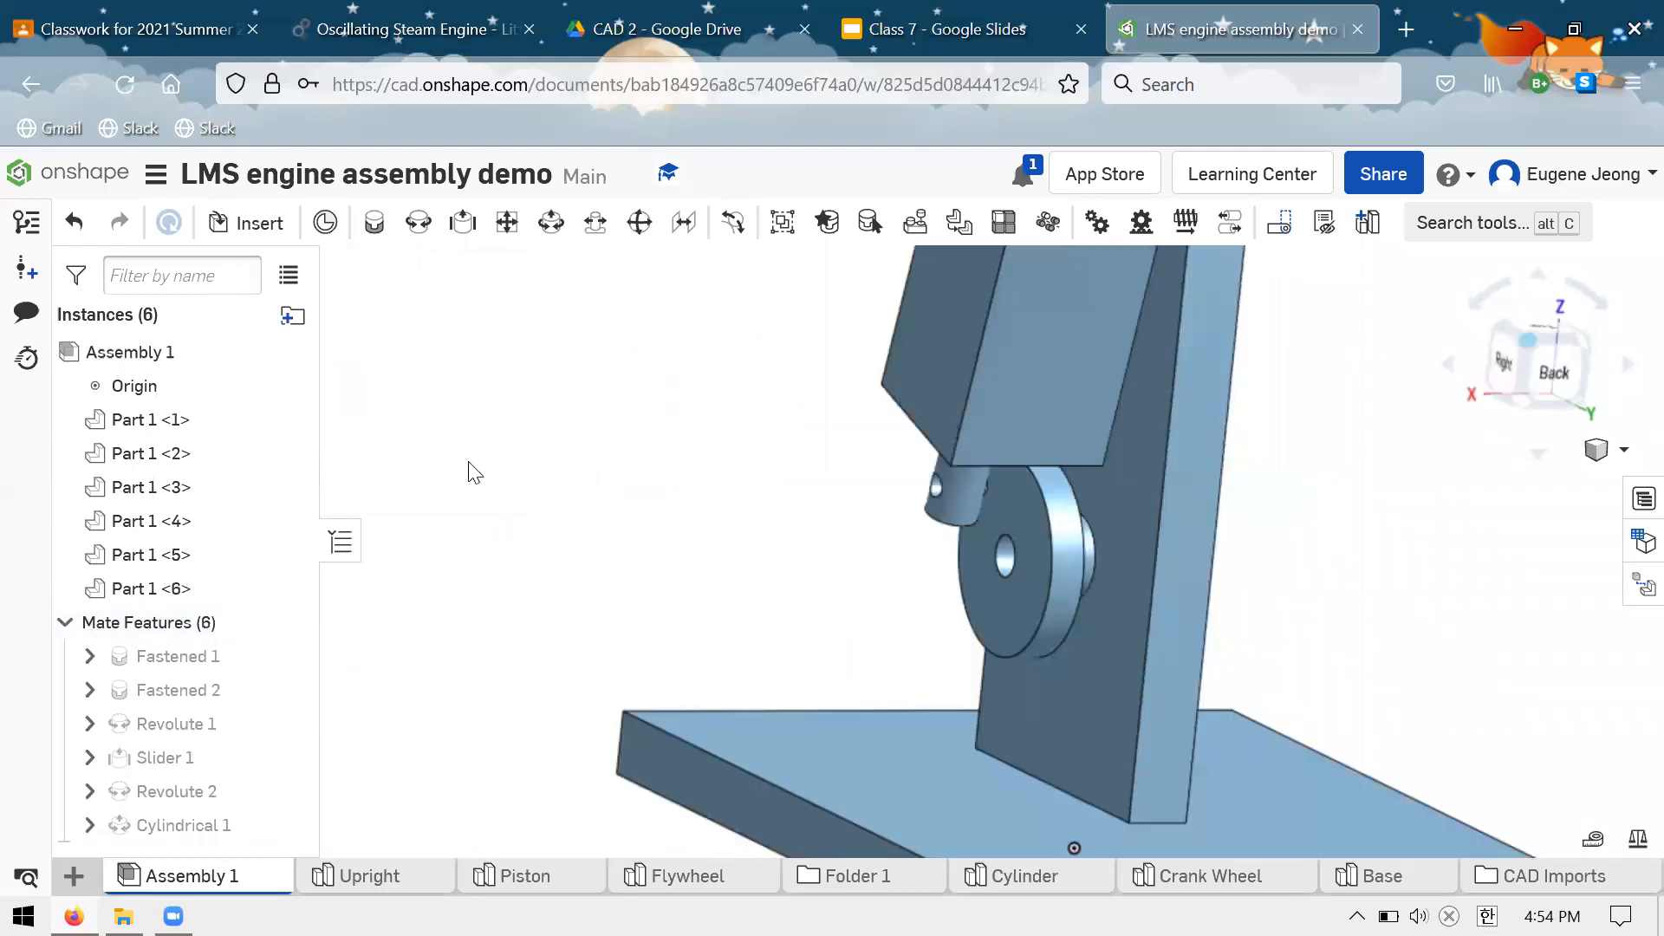
right_drag(1326, 639, 1237, 457)
scroll(1196, 398, down, 3)
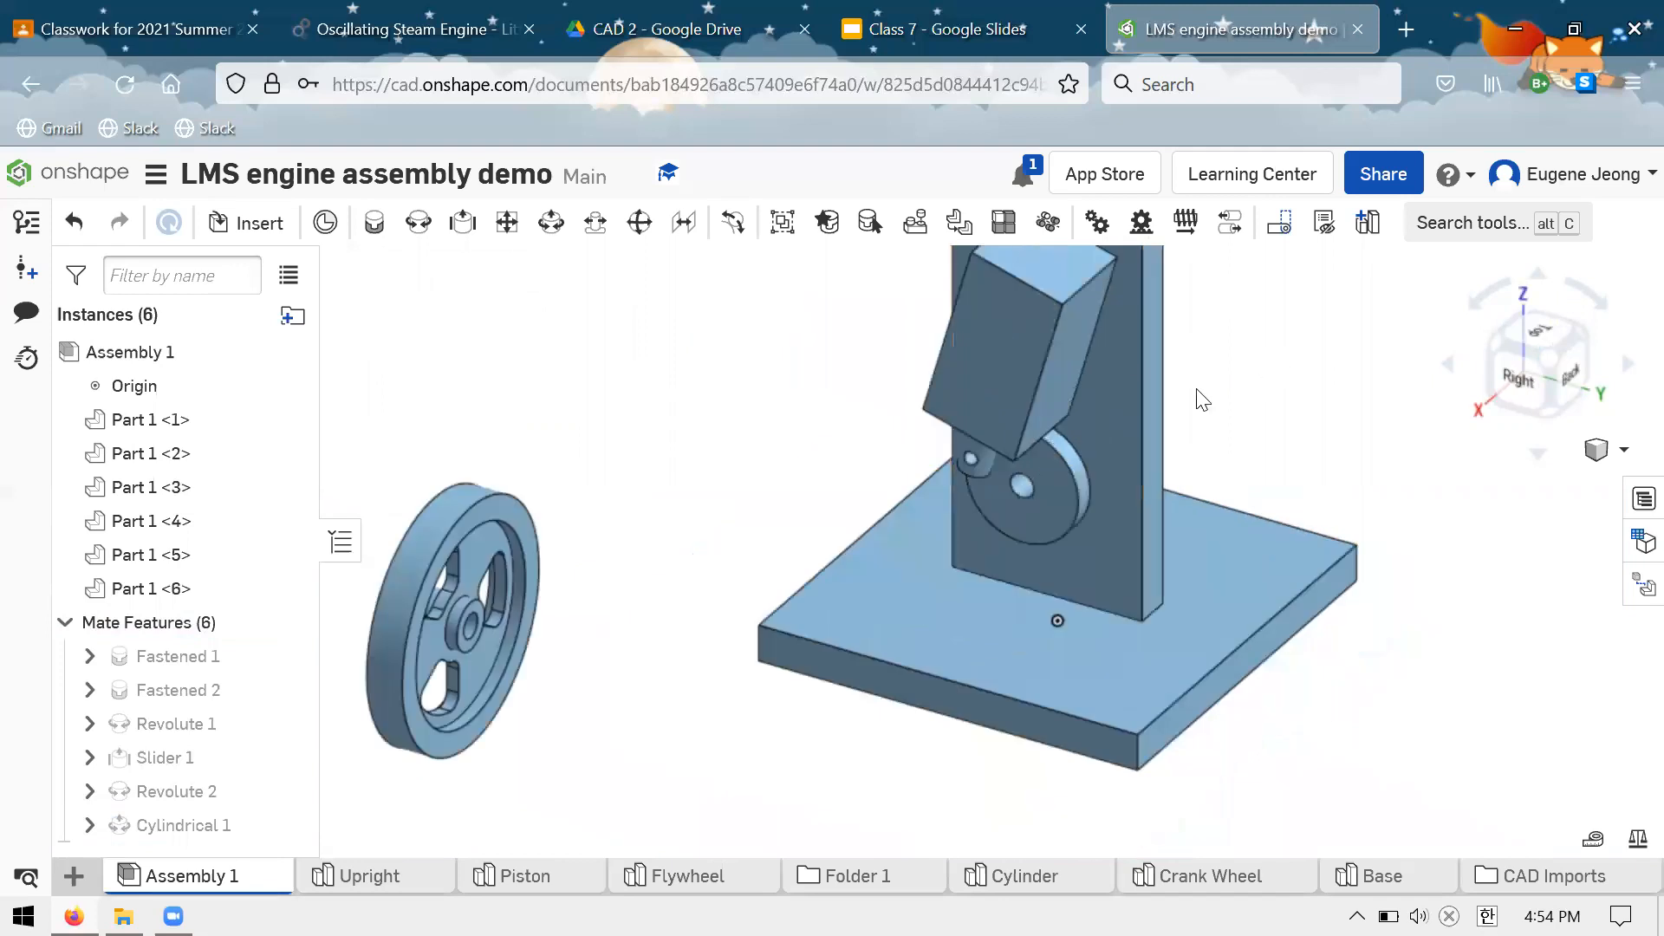
scroll(1203, 400, up, 2)
drag(1030, 549, 713, 439)
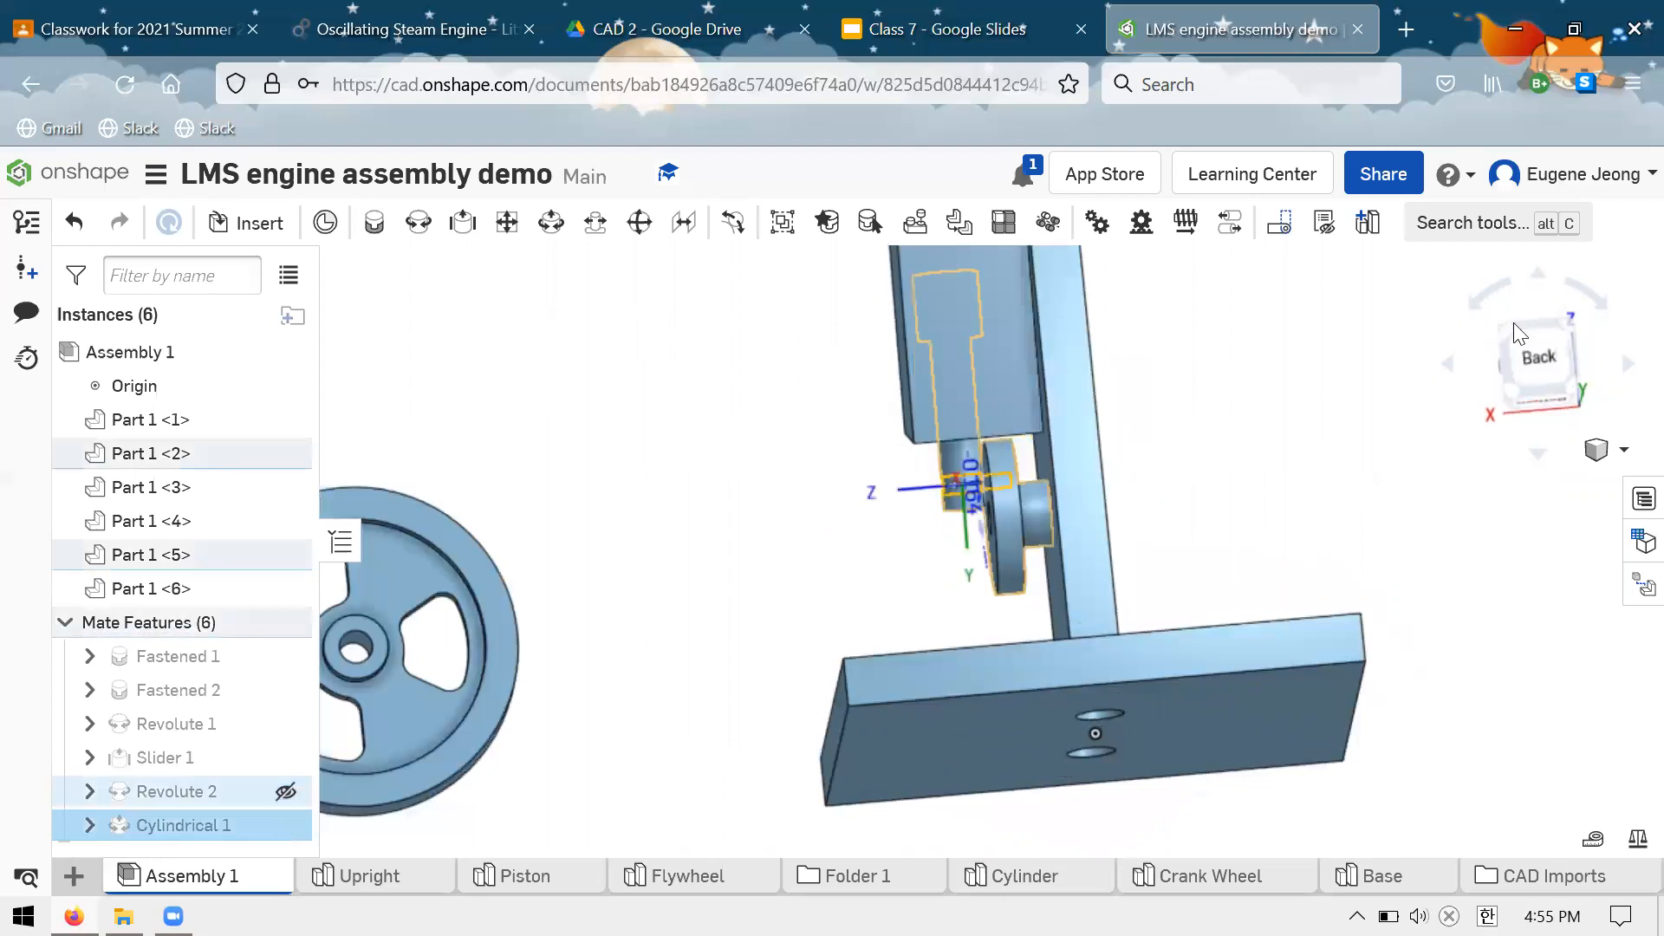
key(space)
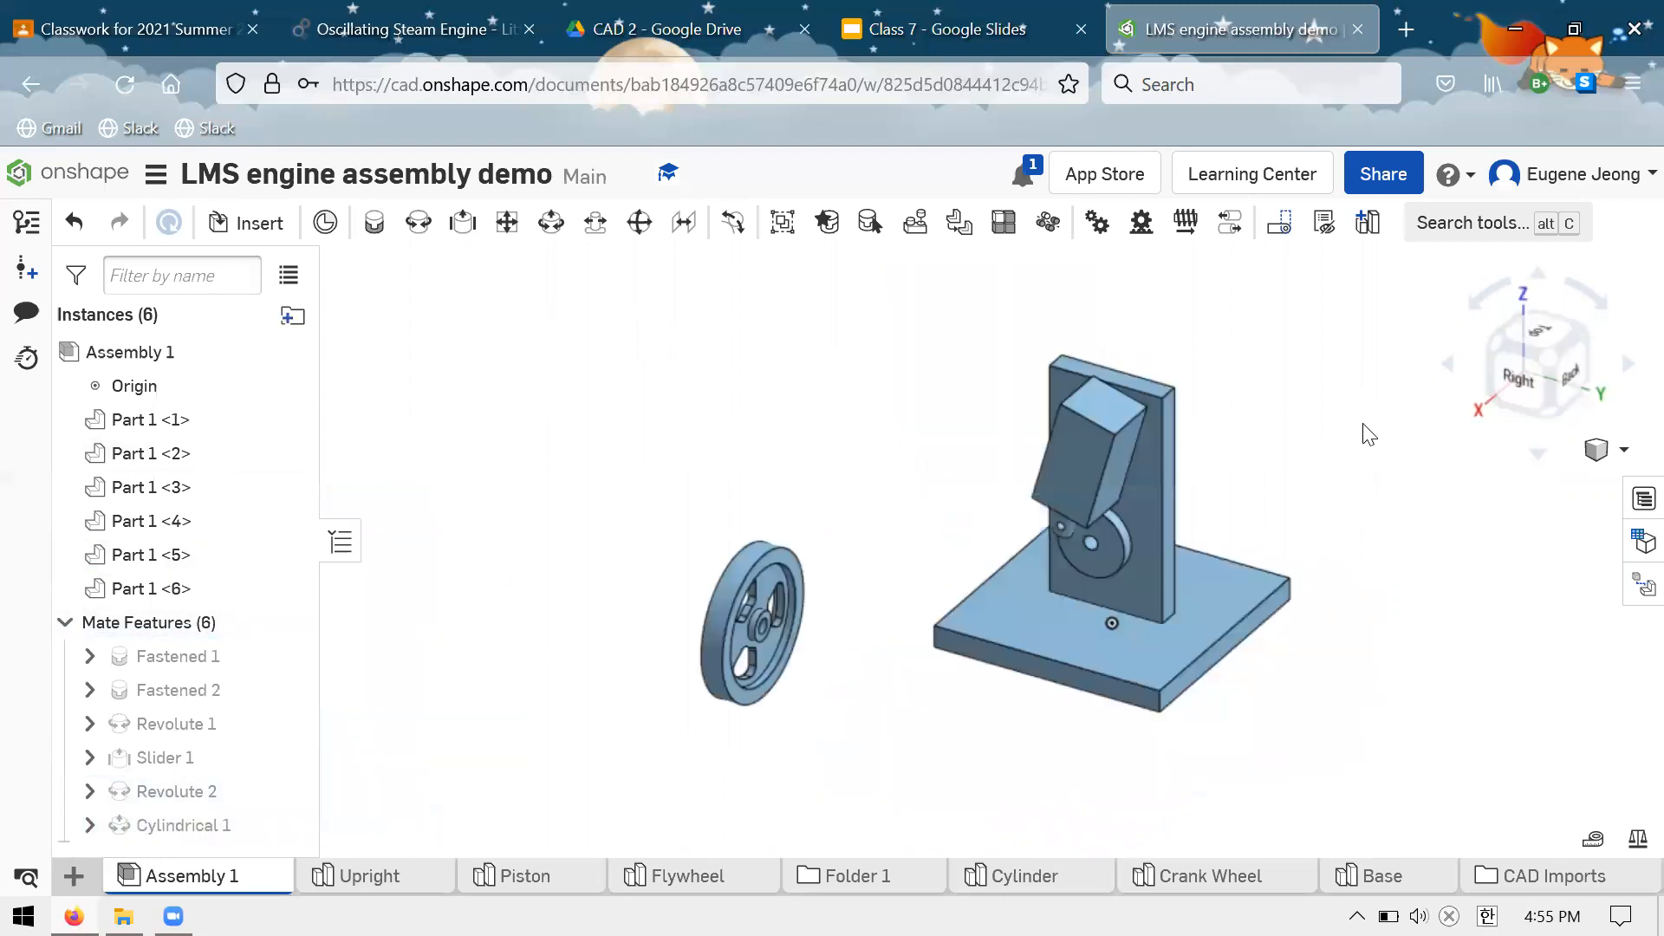
Turn the crank wheel from several viewing angles to check that the piston slides and the cylinder block swings with it
scroll(1363, 423, down, 2)
click(1158, 431)
click(1483, 614)
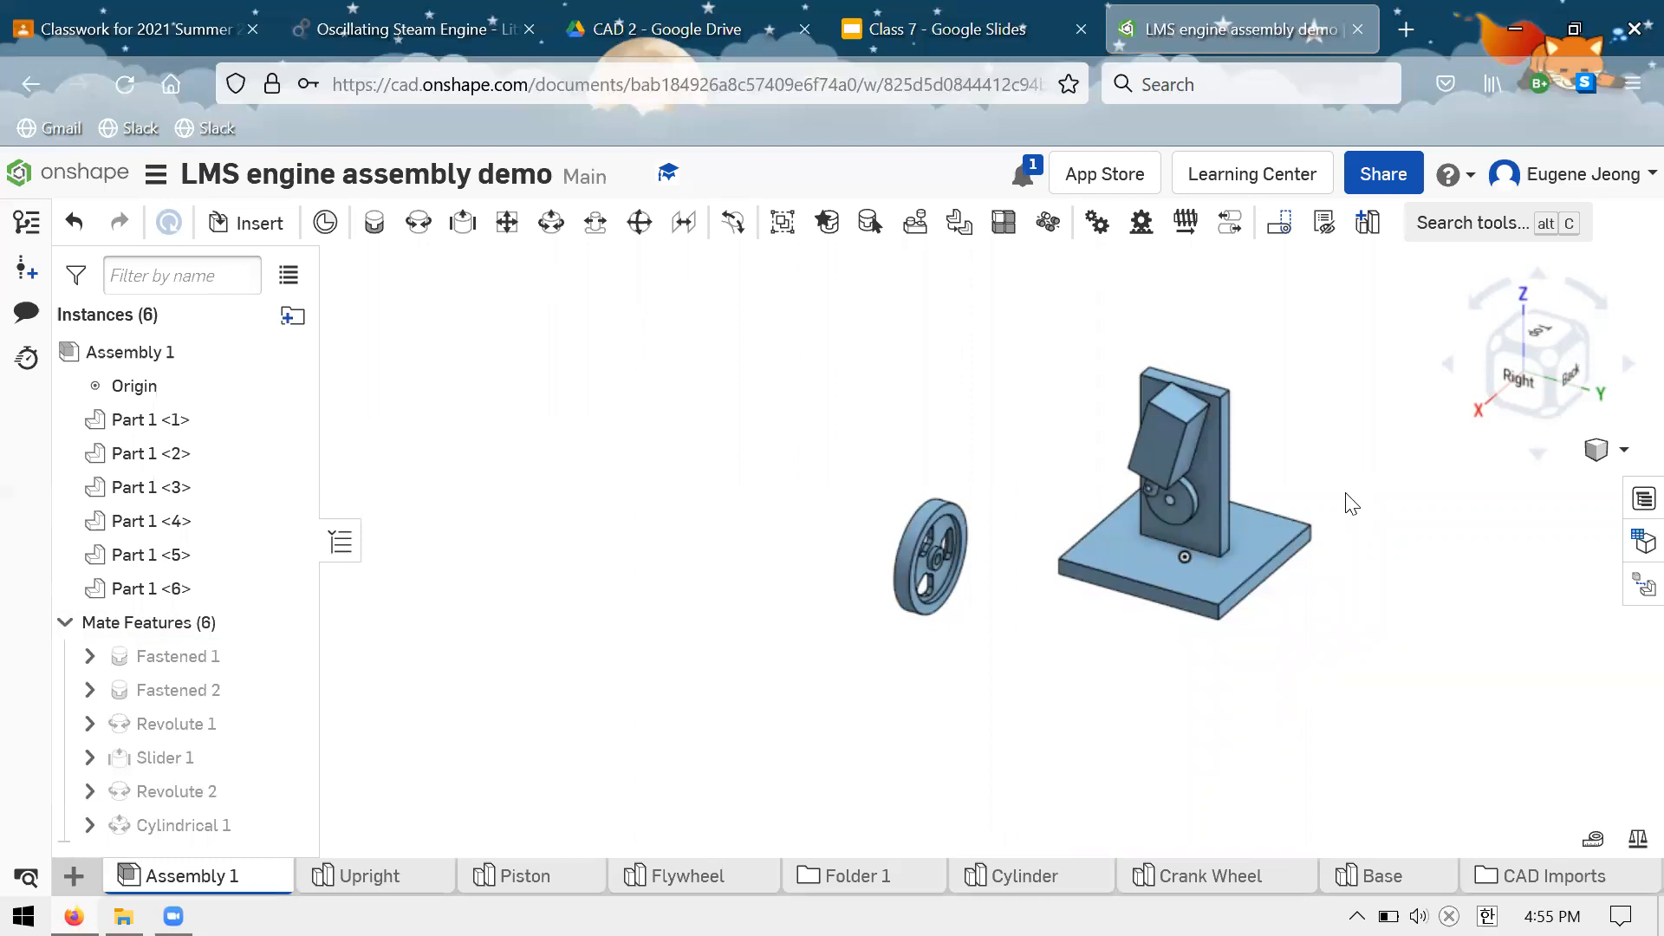
scroll(1347, 493, down, 3)
scroll(1420, 482, up, 2)
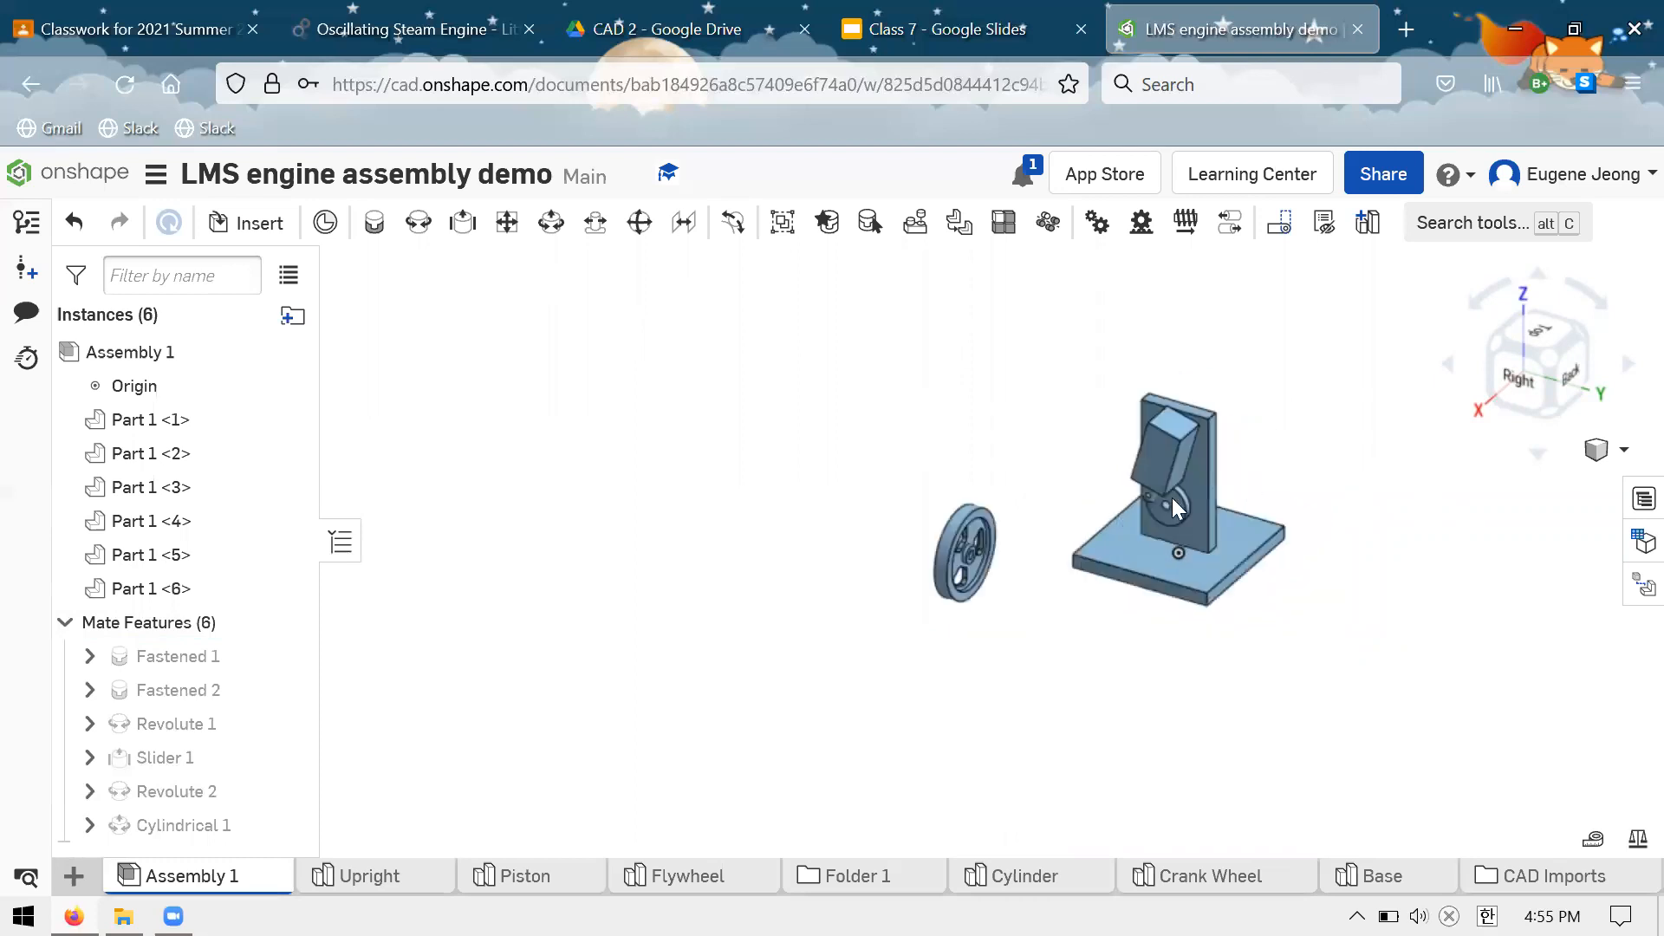
right_drag(1173, 499, 1086, 497)
scroll(1085, 531, up, 5)
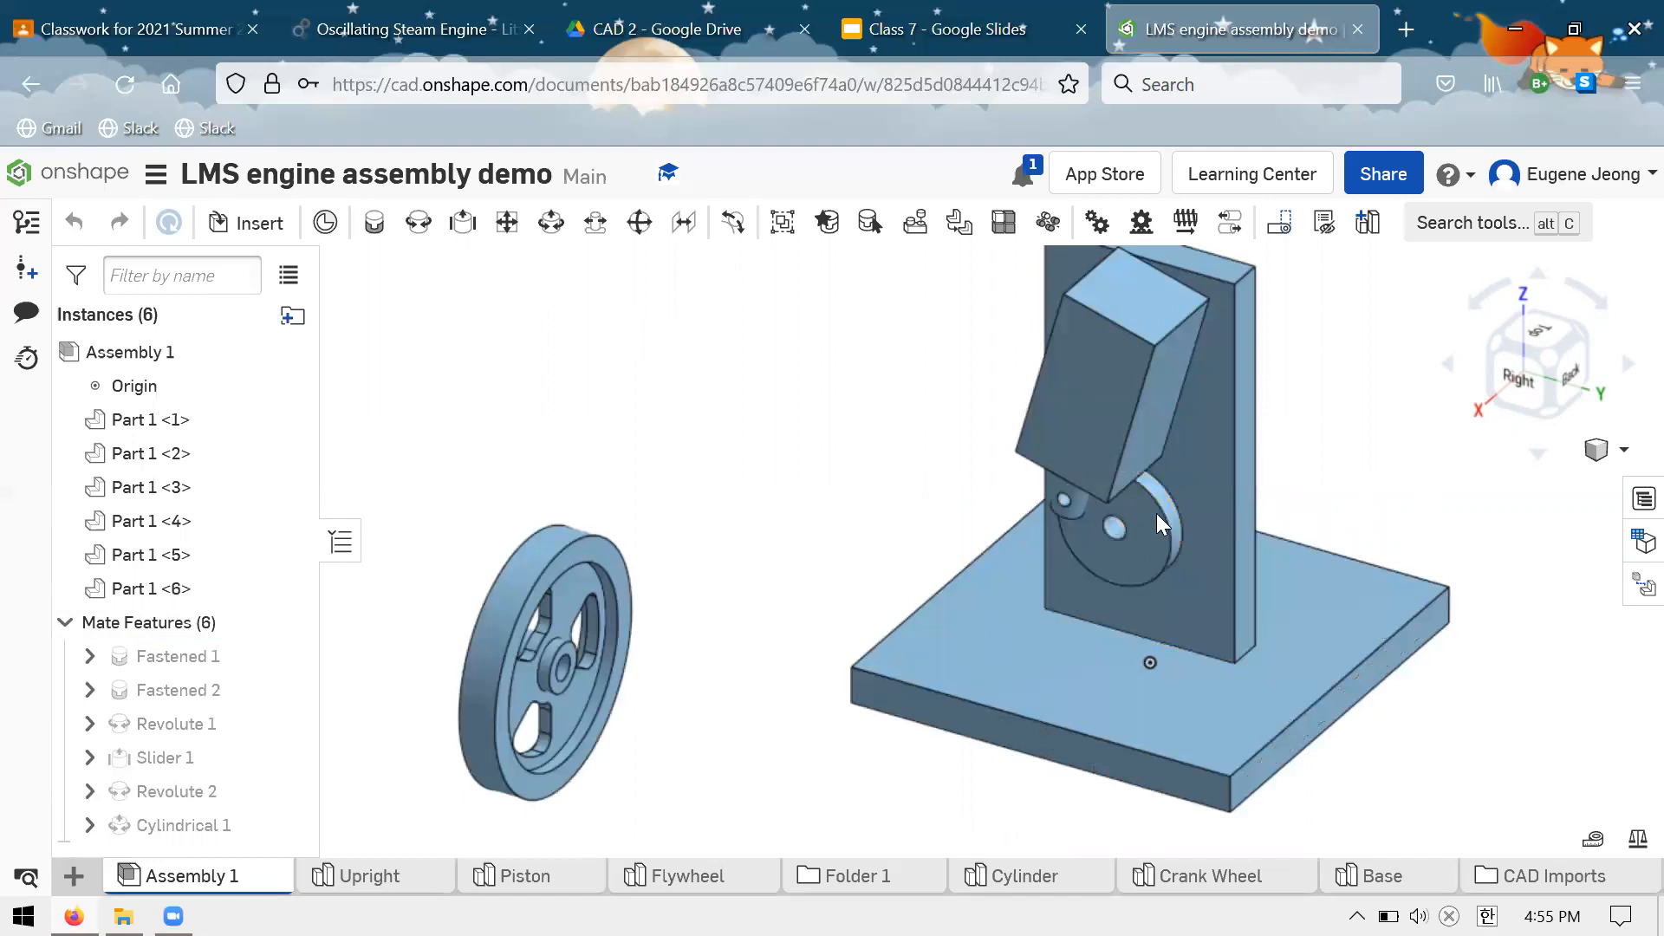
drag(1158, 515, 1179, 562)
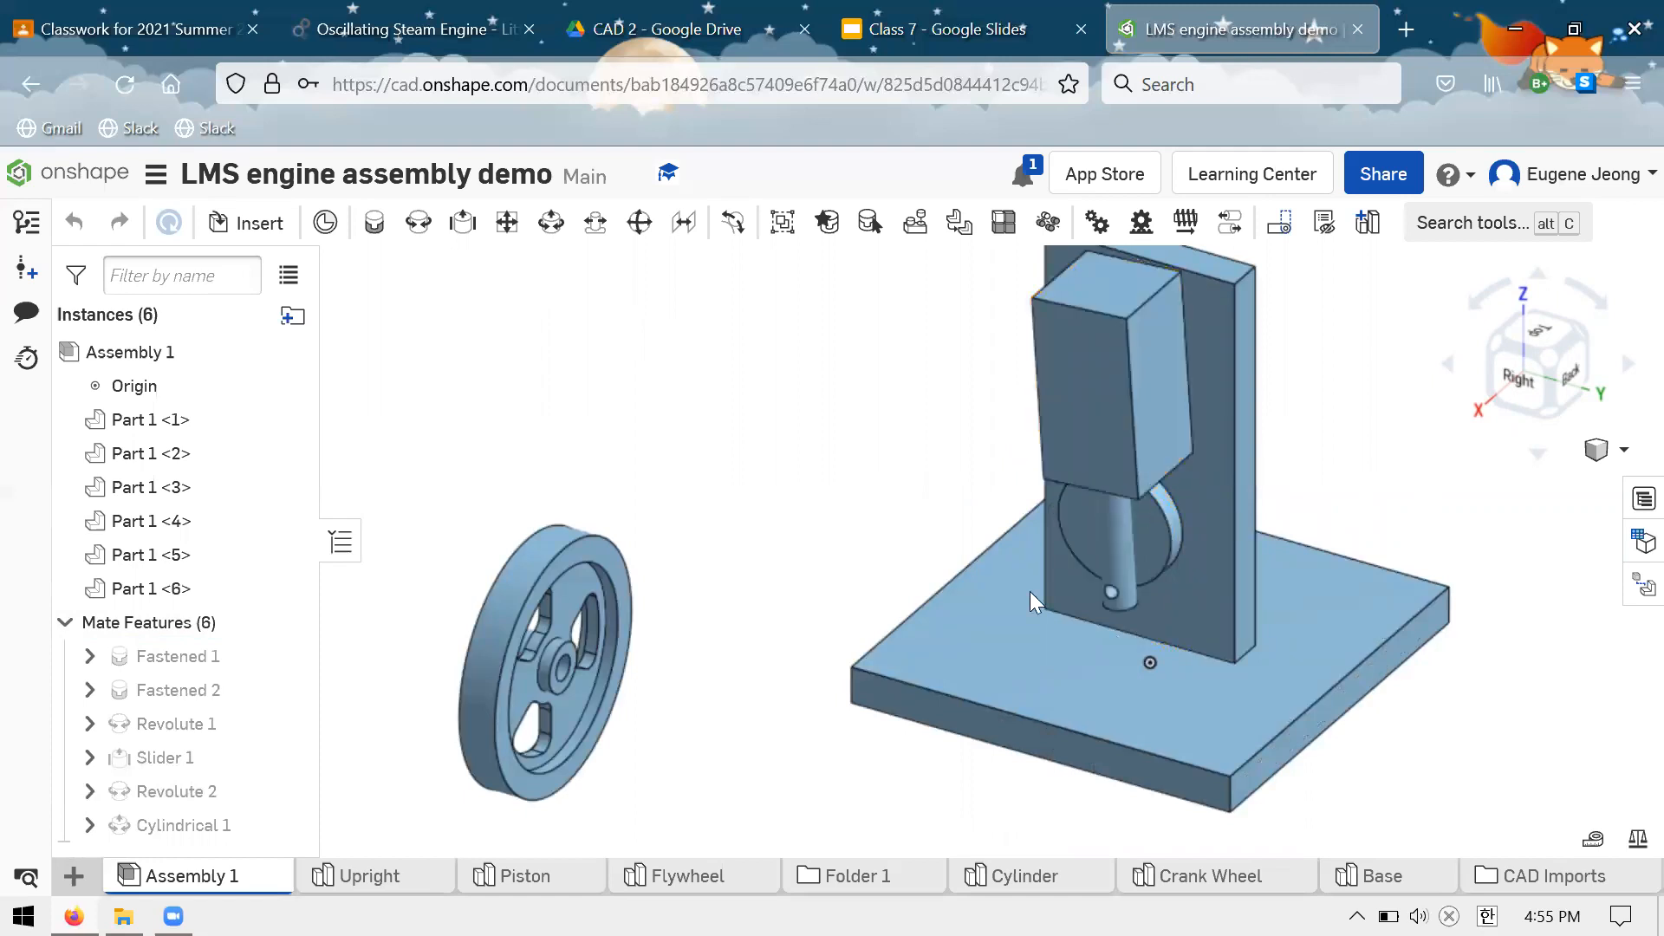
right_drag(1318, 472, 1442, 509)
right_drag(1247, 544, 1187, 565)
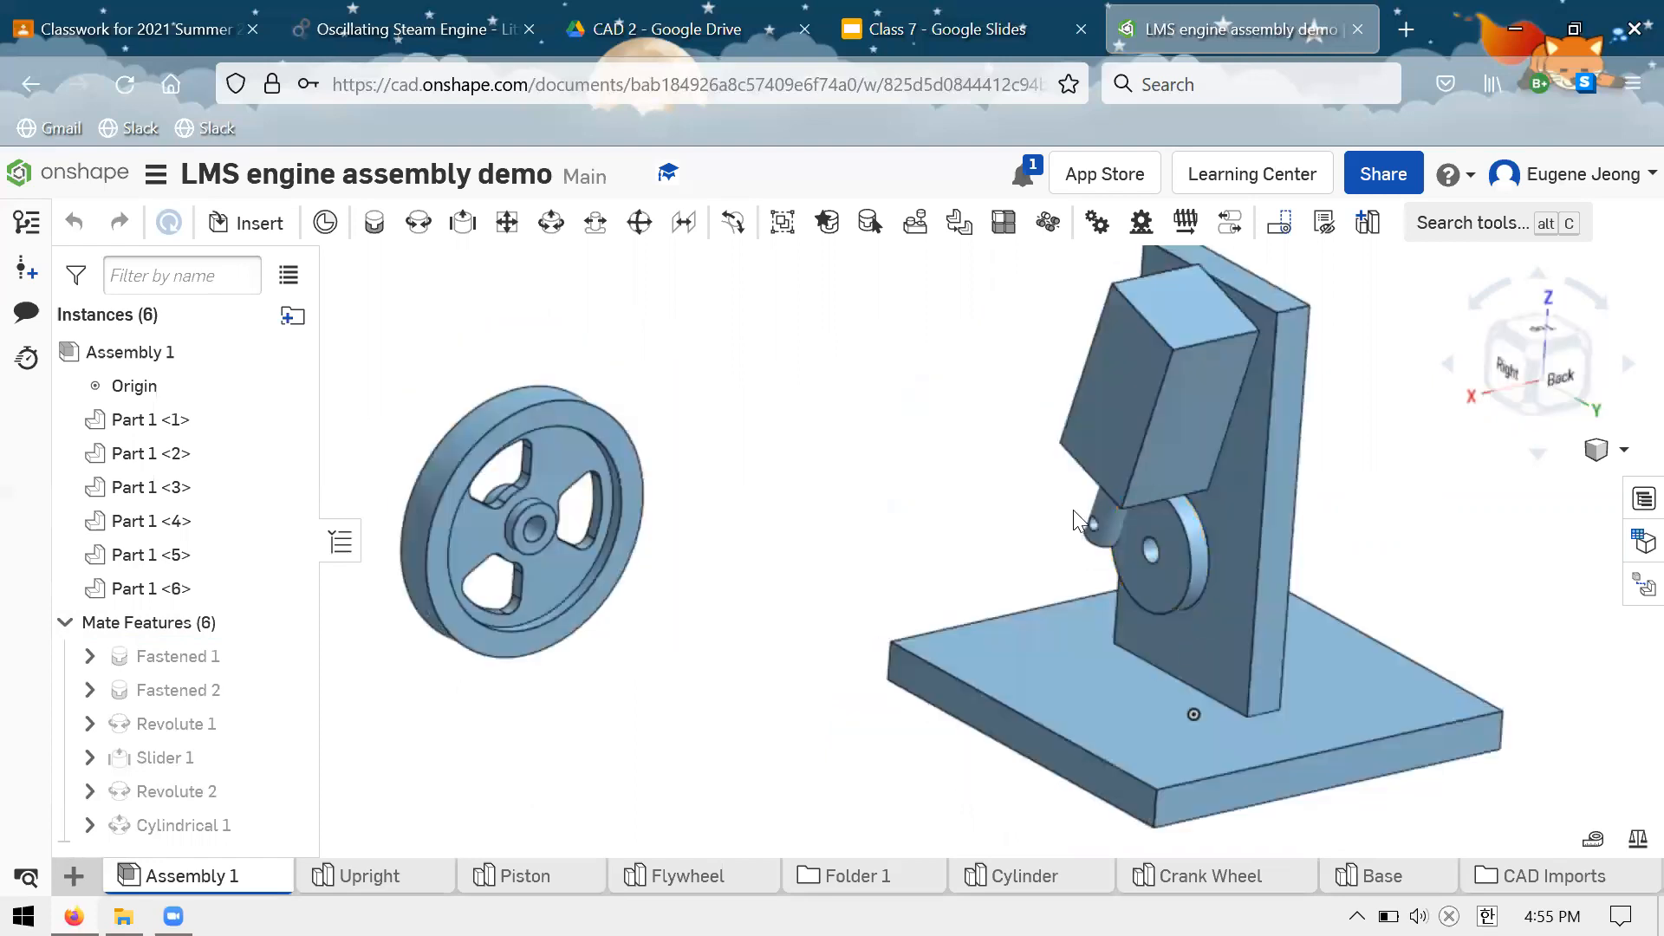
drag(1074, 512, 1140, 444)
drag(1219, 484, 1246, 513)
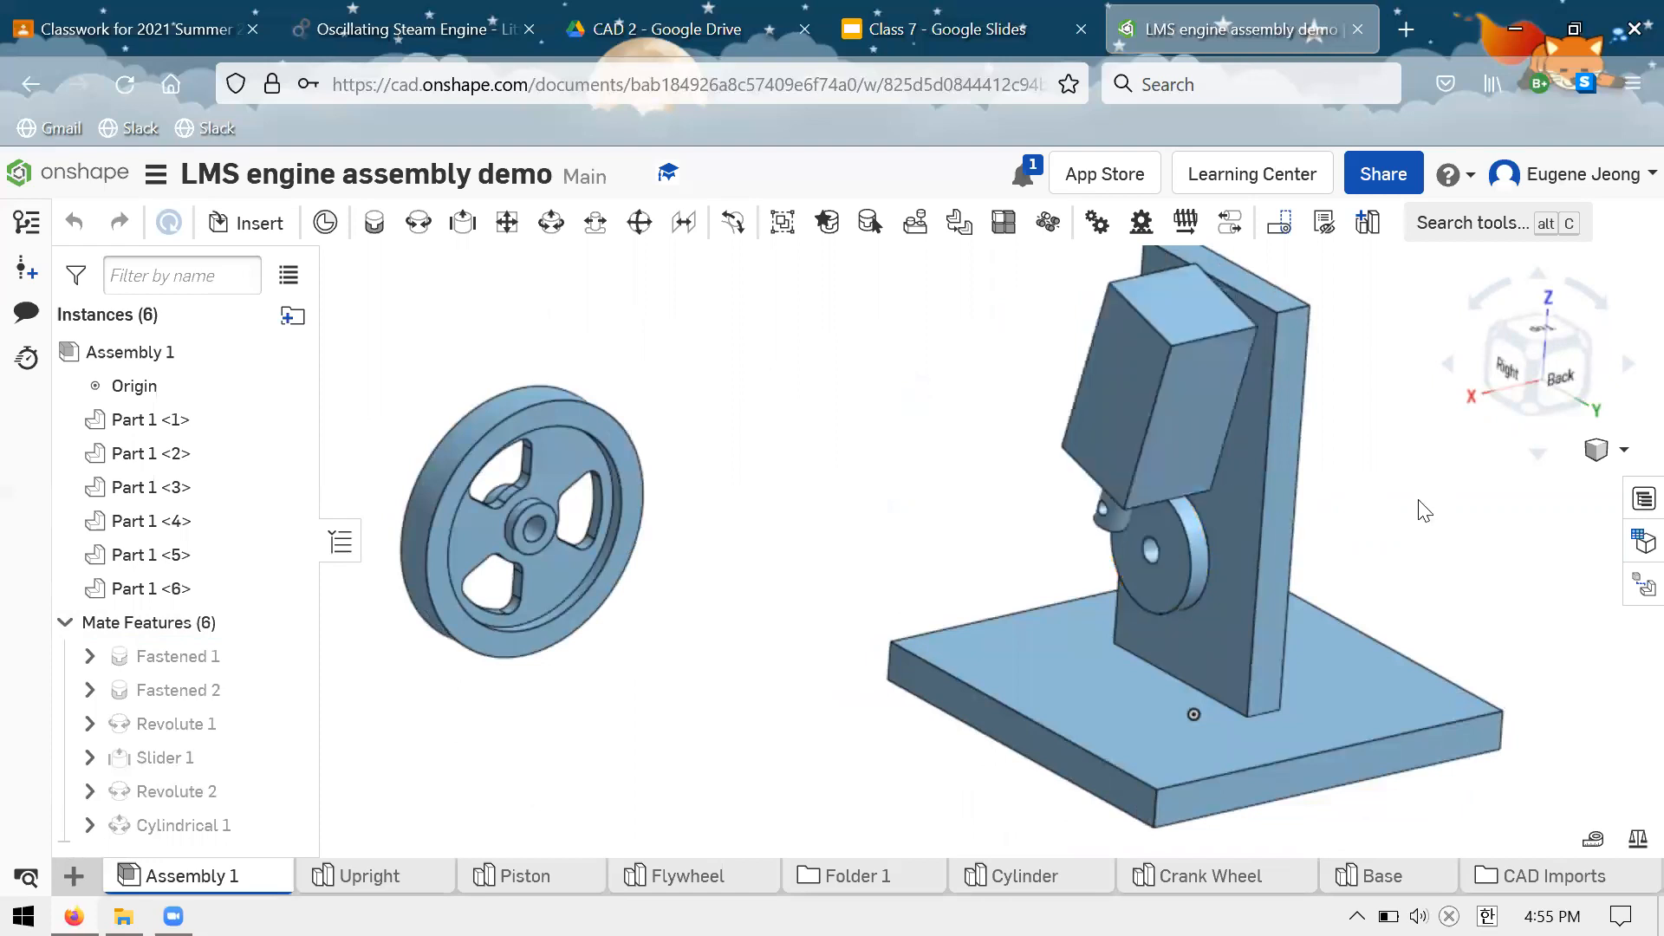
Start a Revolute mate with the centre of the flywheel's hub bore as the first mate connector
scroll(1422, 509, up, 2)
scroll(841, 508, down, 3)
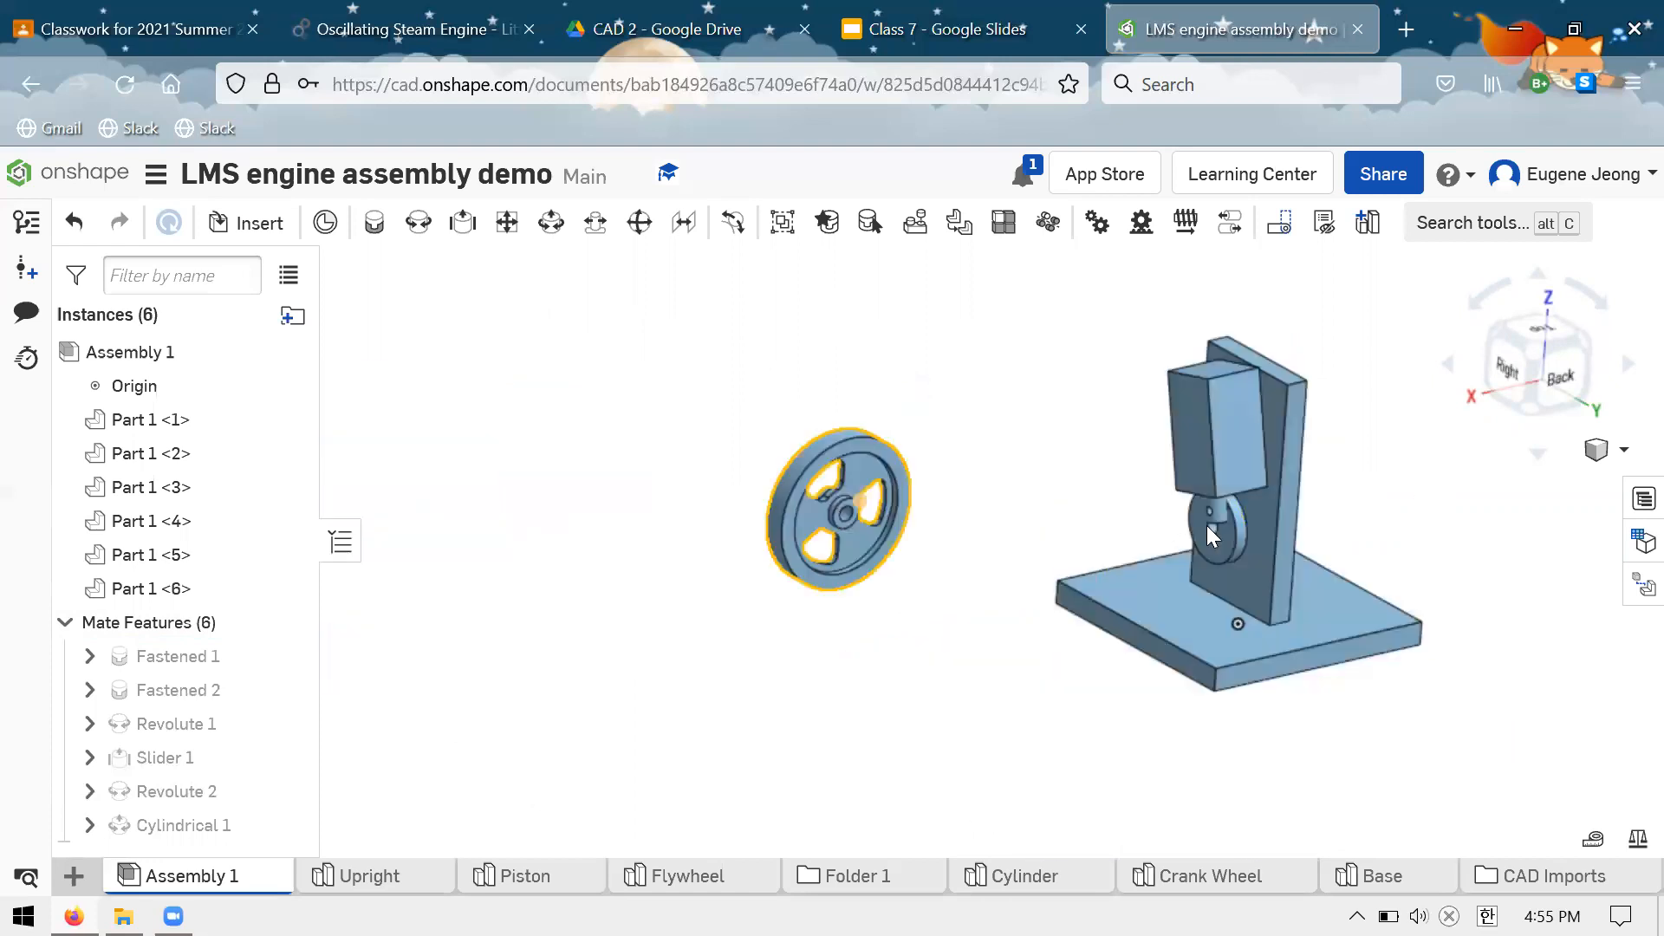
scroll(997, 477, up, 2)
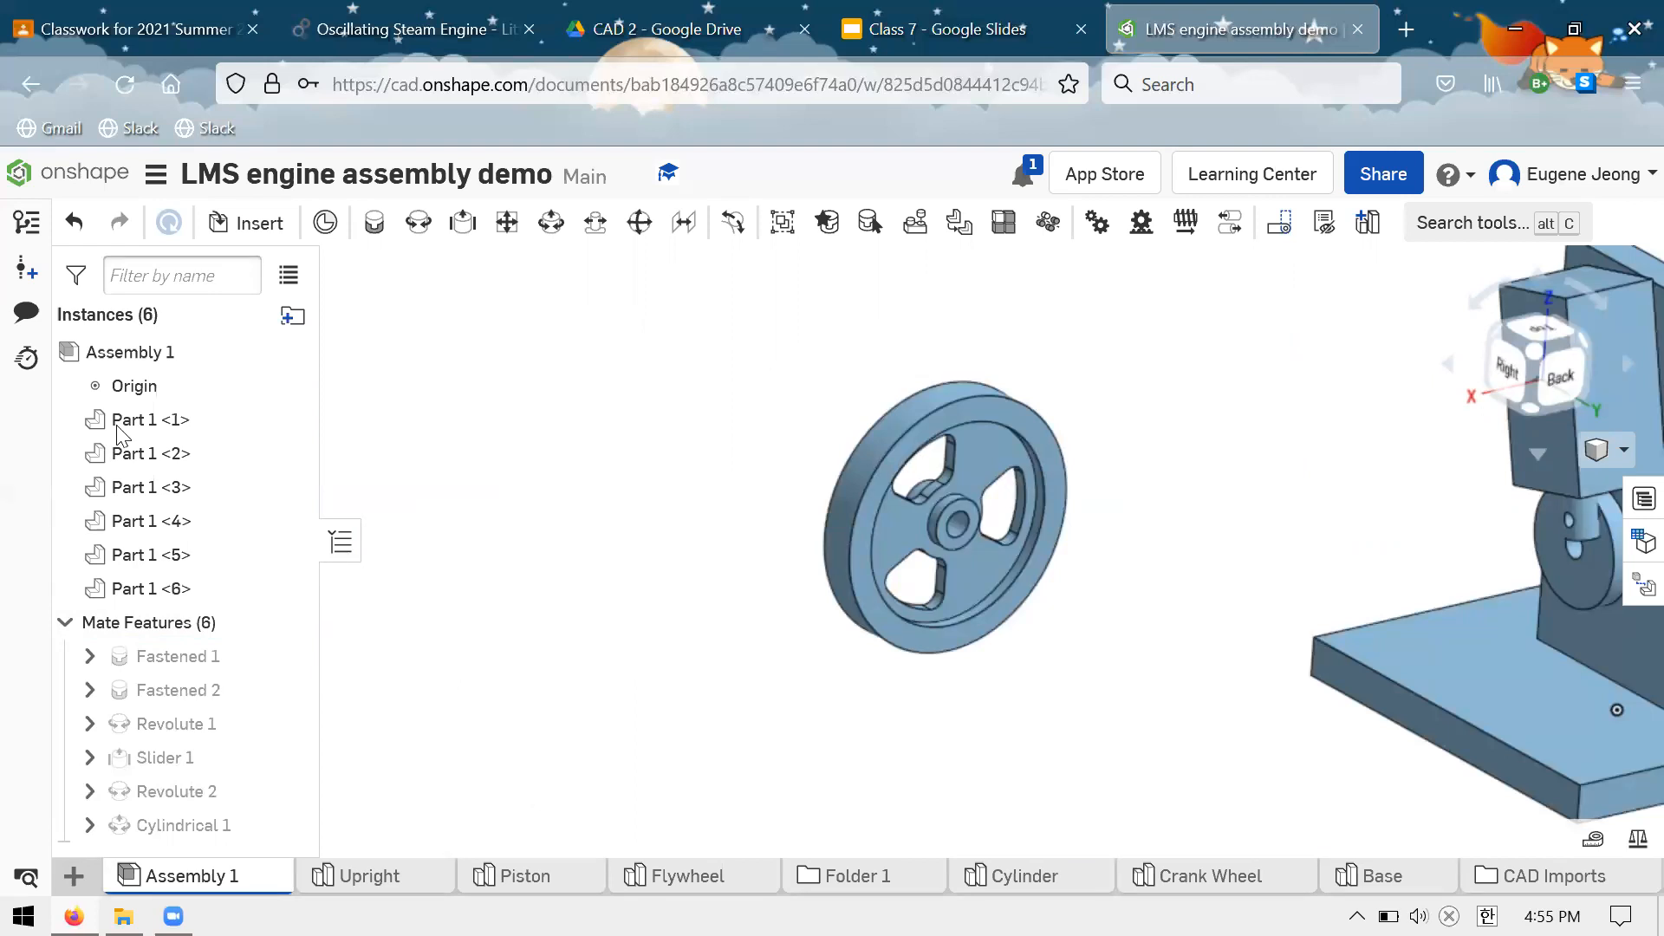
click(417, 222)
scroll(1163, 602, down, 2)
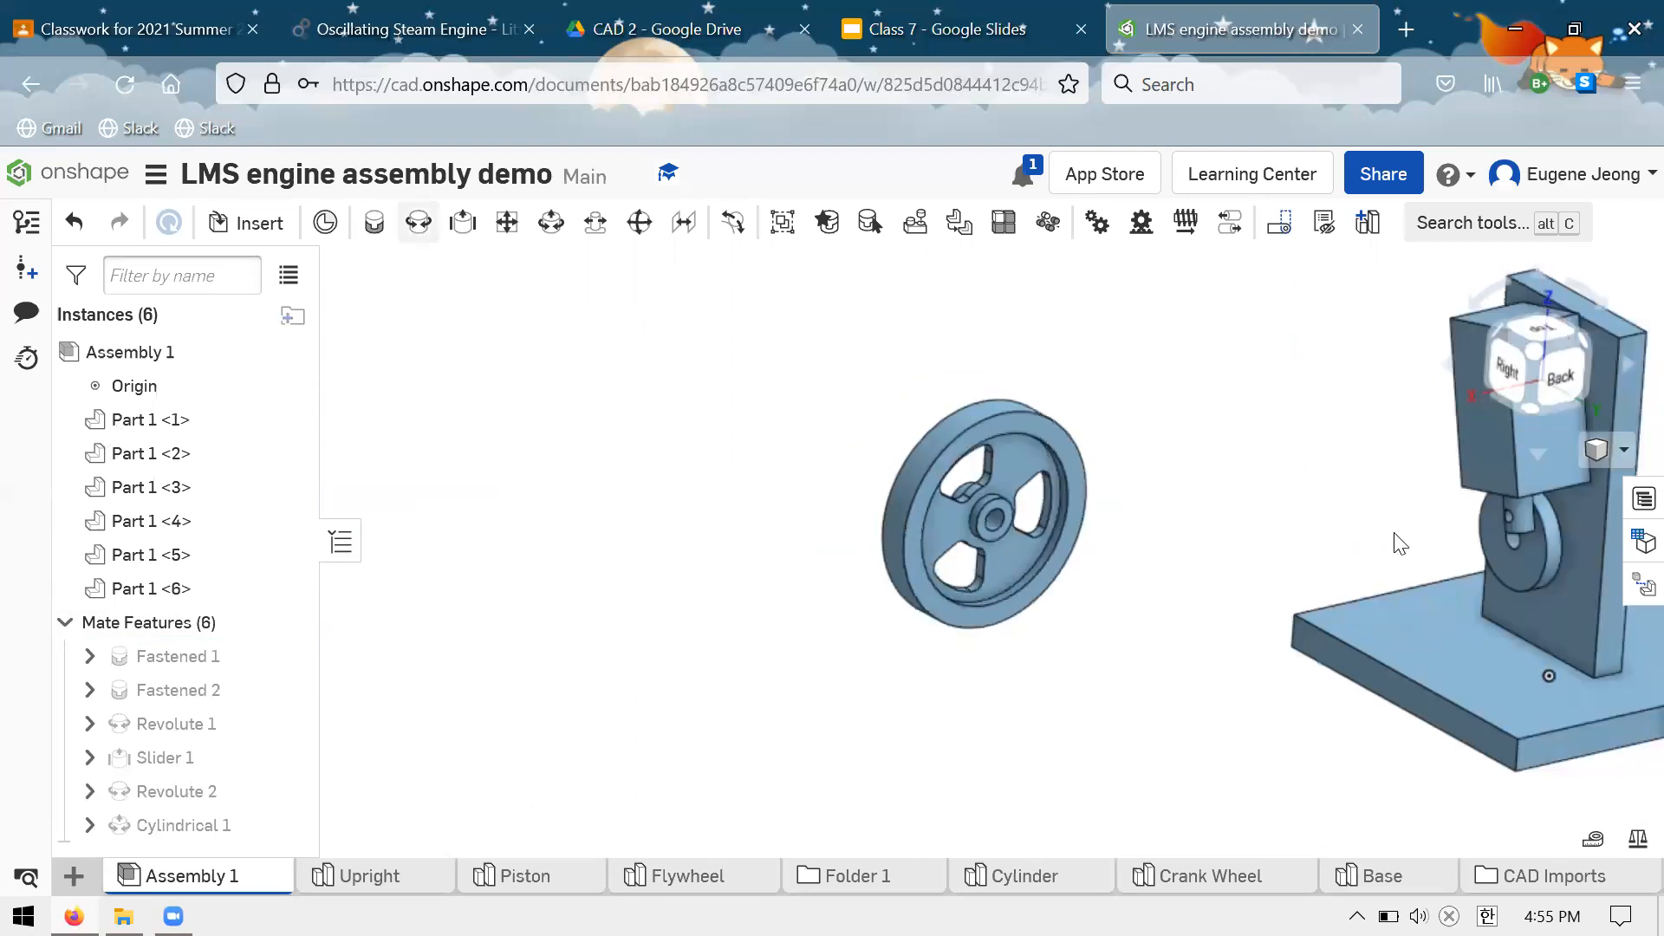
scroll(1396, 542, up, 3)
scroll(1127, 490, down, 2)
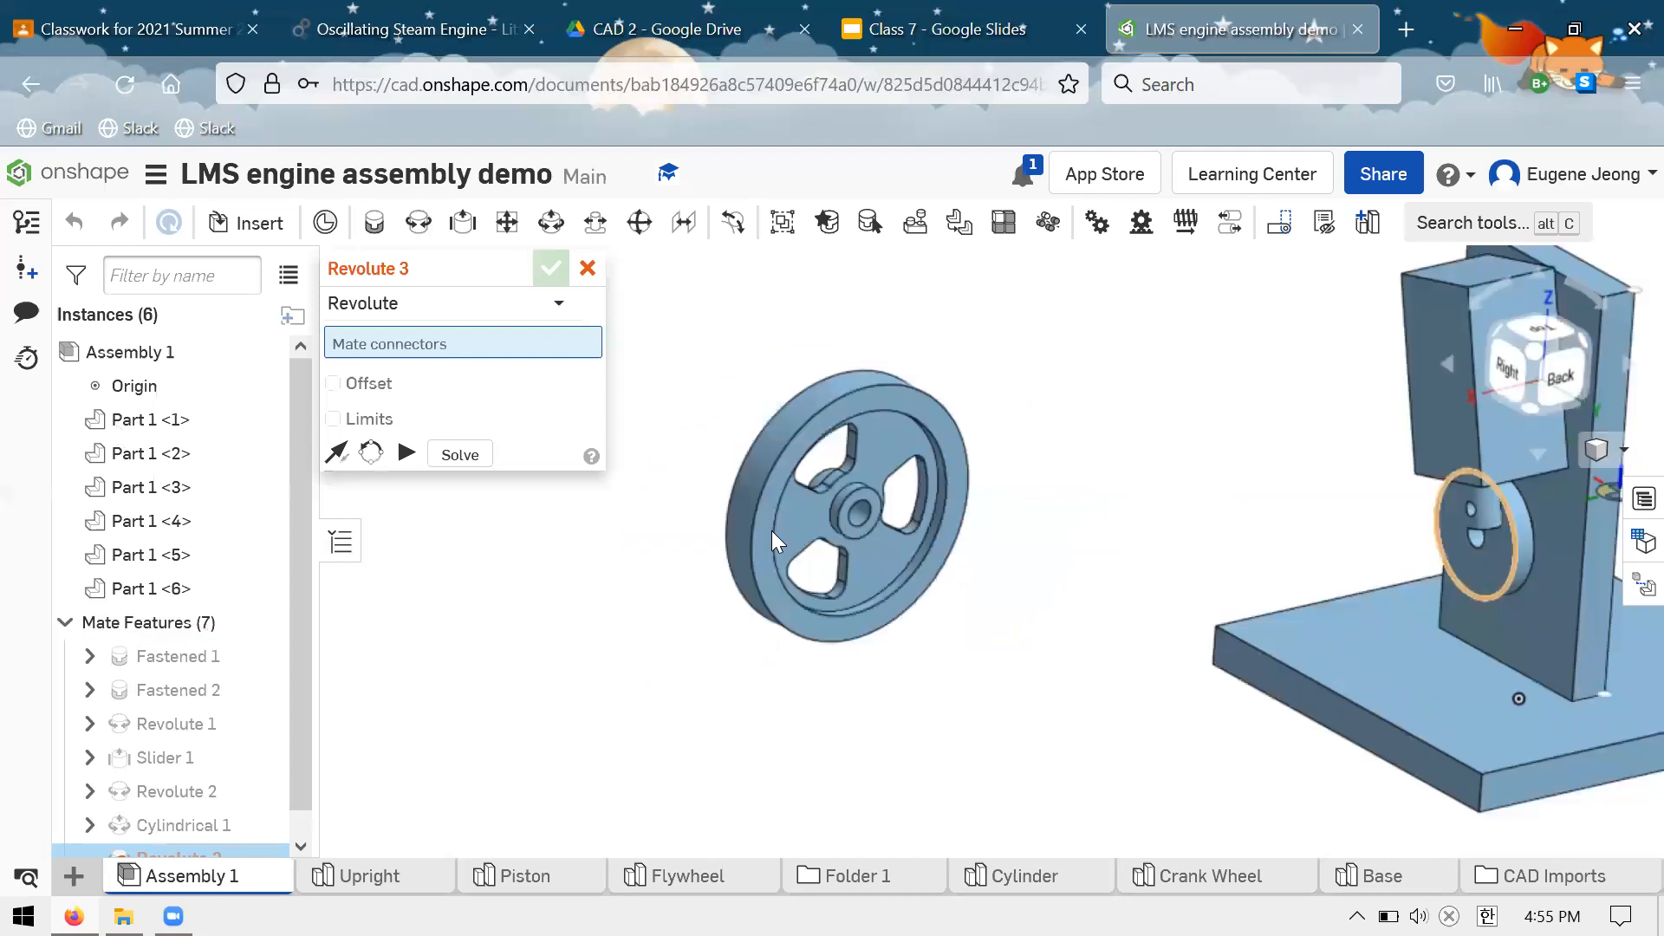
scroll(774, 515, up, 3)
scroll(785, 496, up, 1)
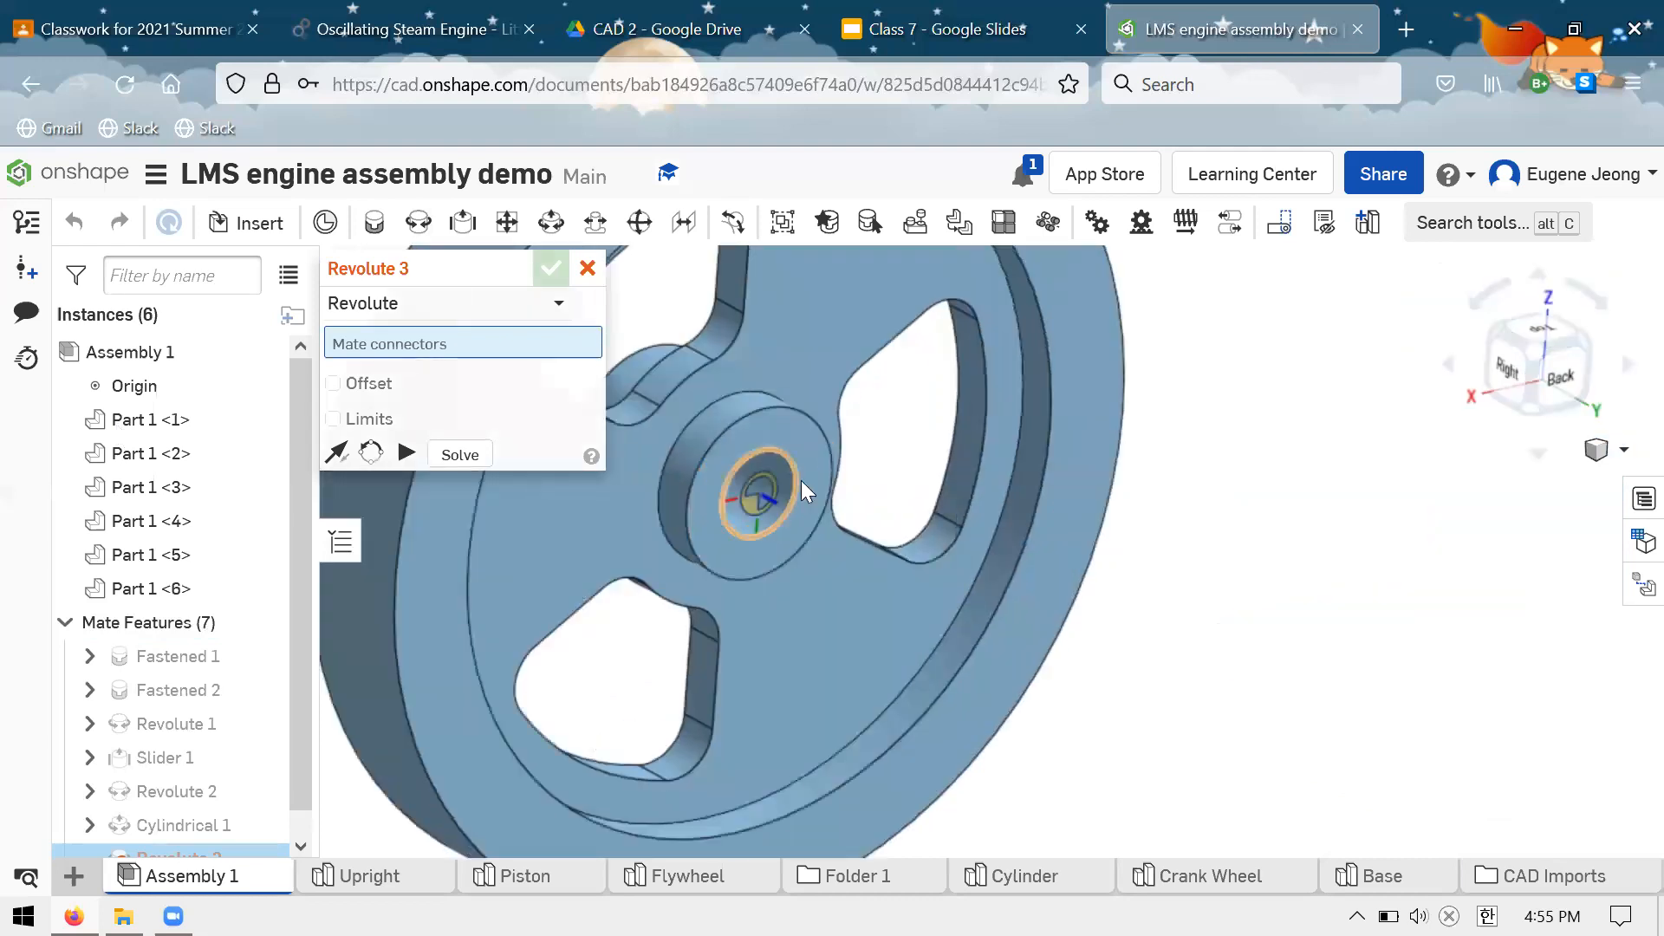
click(801, 480)
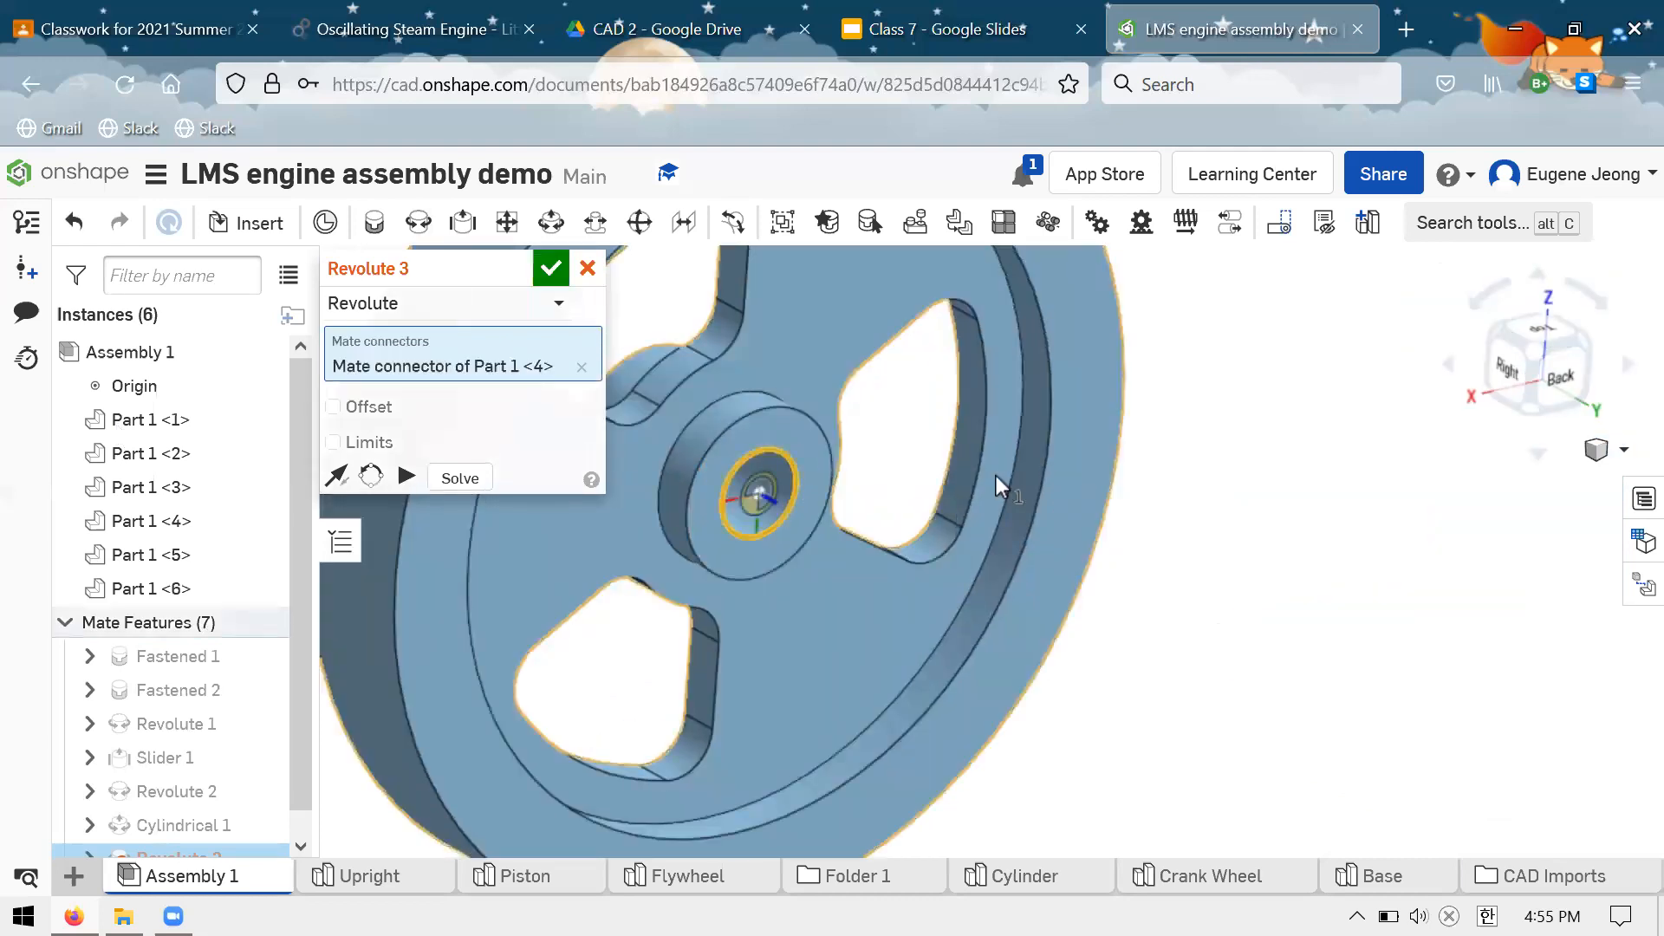
Mate the flywheel to the shaft hole on the upright's back face, flip the mate's axis direction, and accept the Revolute mate
scroll(1027, 458, up, 2)
scroll(1275, 494, down, 3)
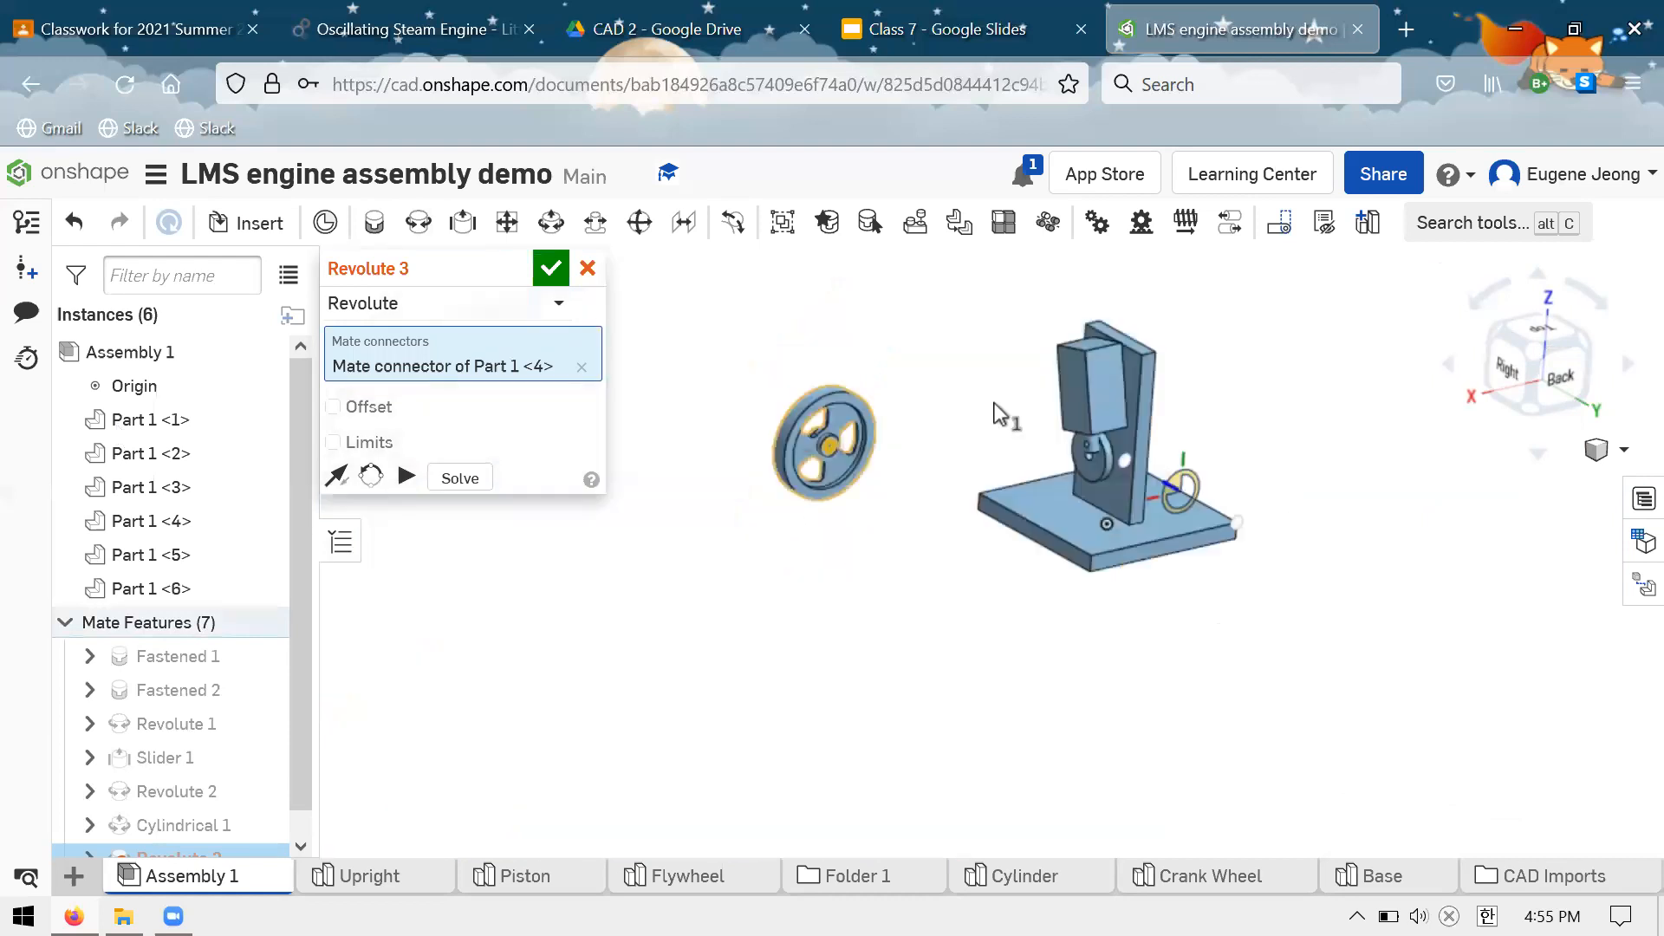
scroll(1214, 406, up, 3)
right_drag(1161, 379, 1048, 381)
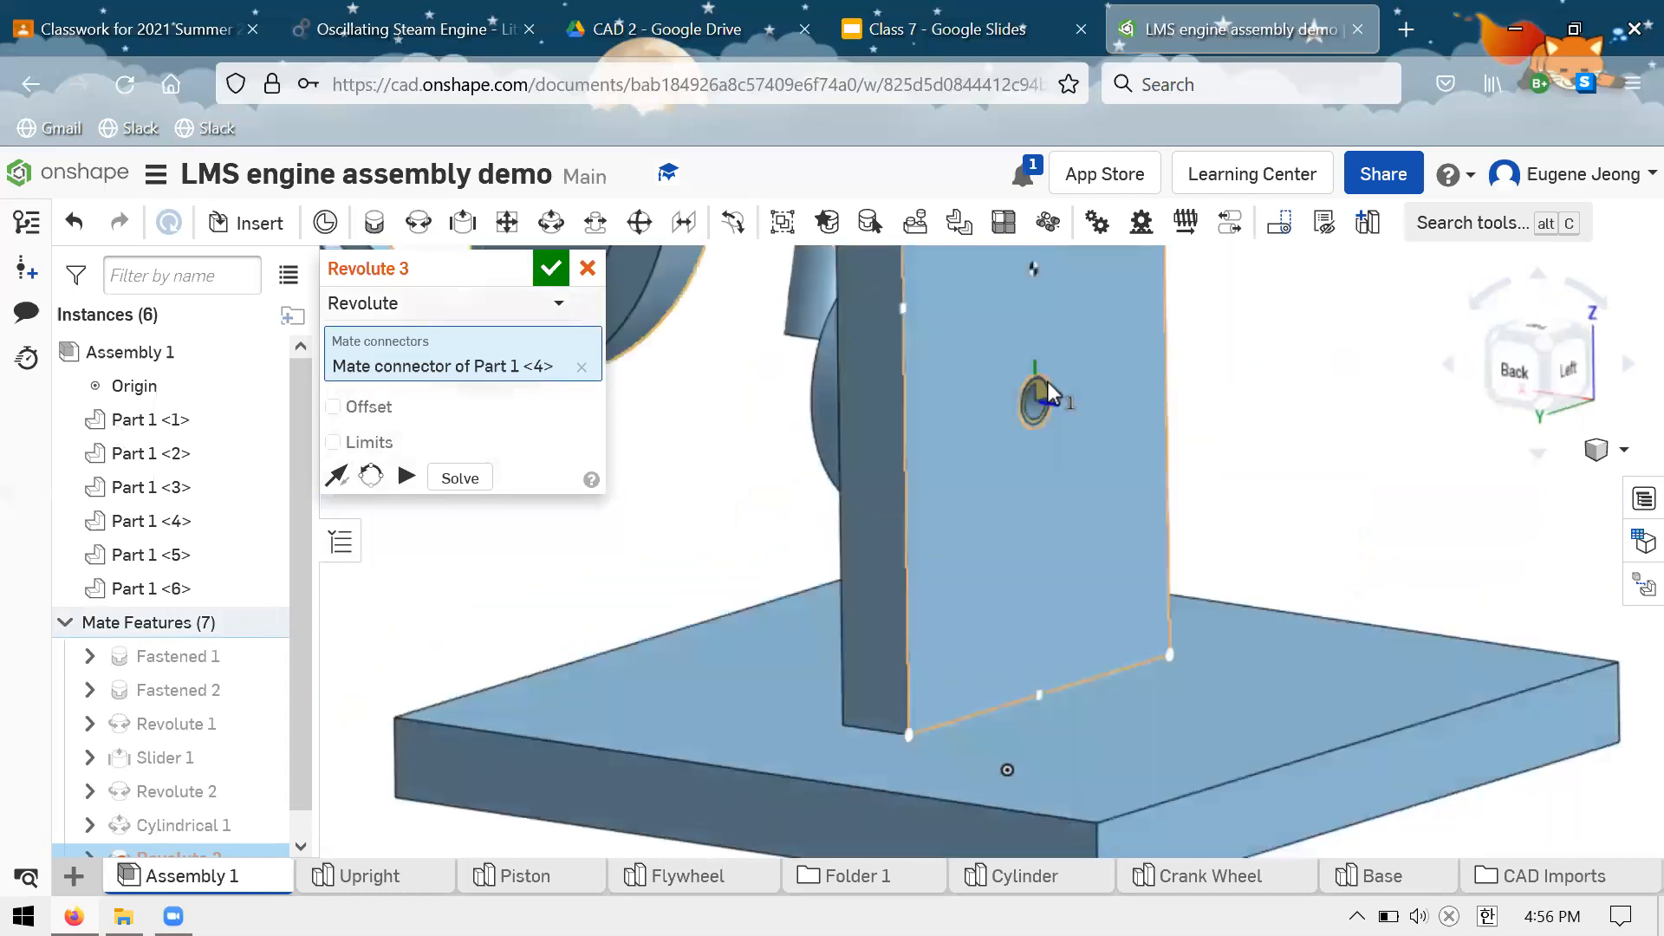
click(1118, 422)
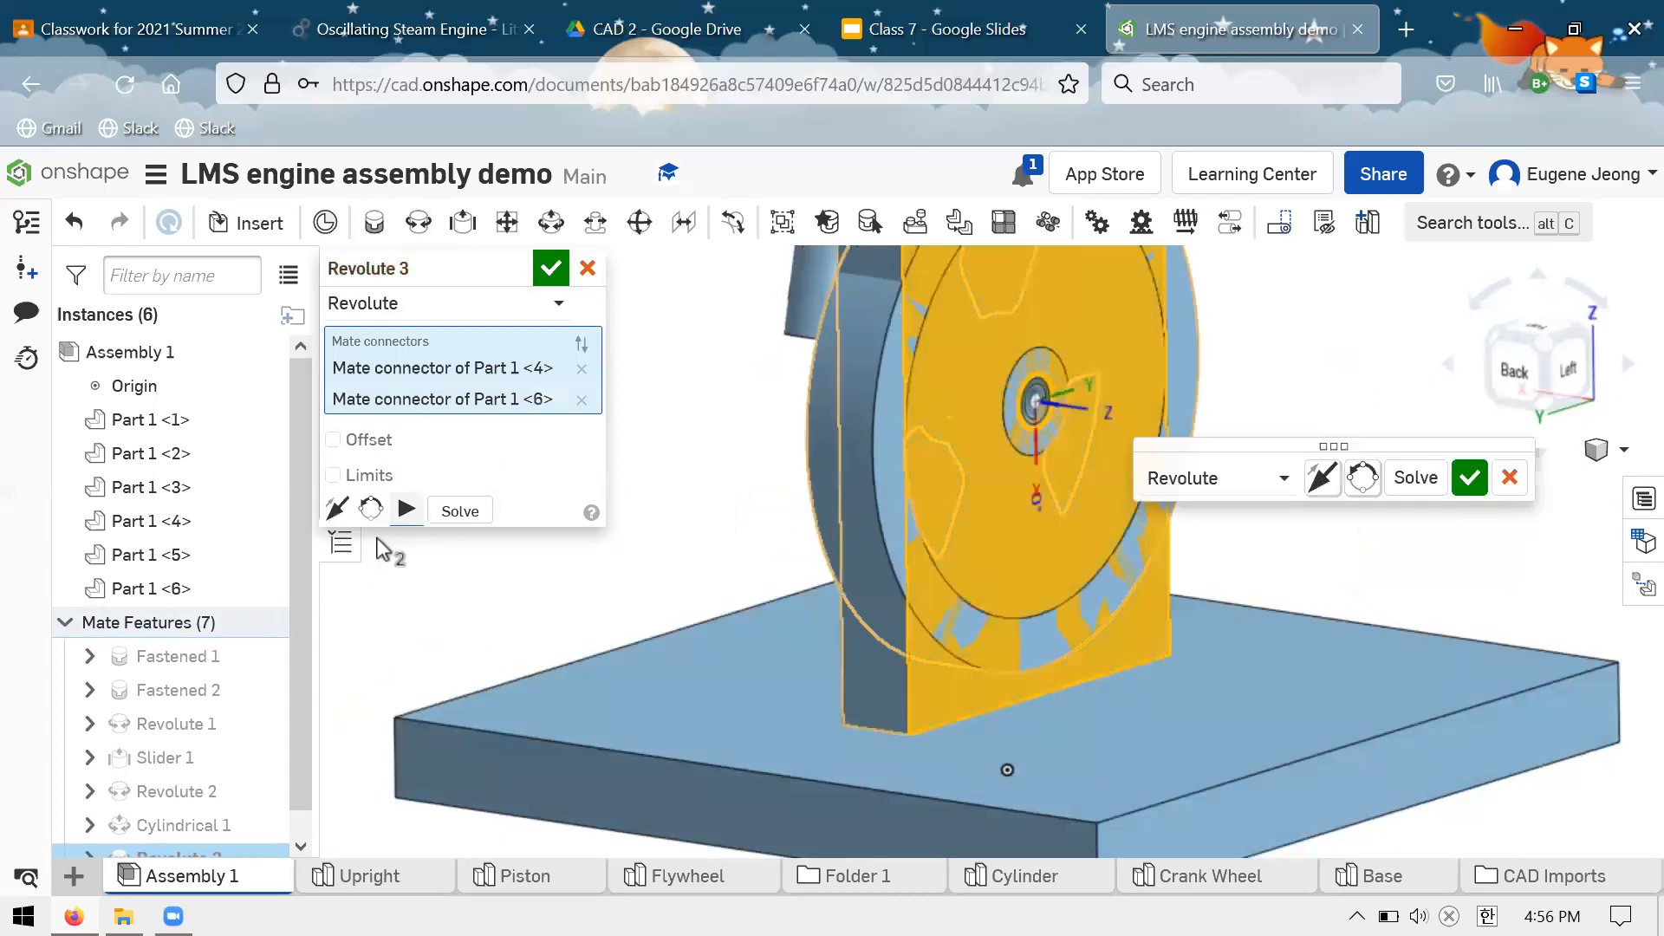
click(337, 509)
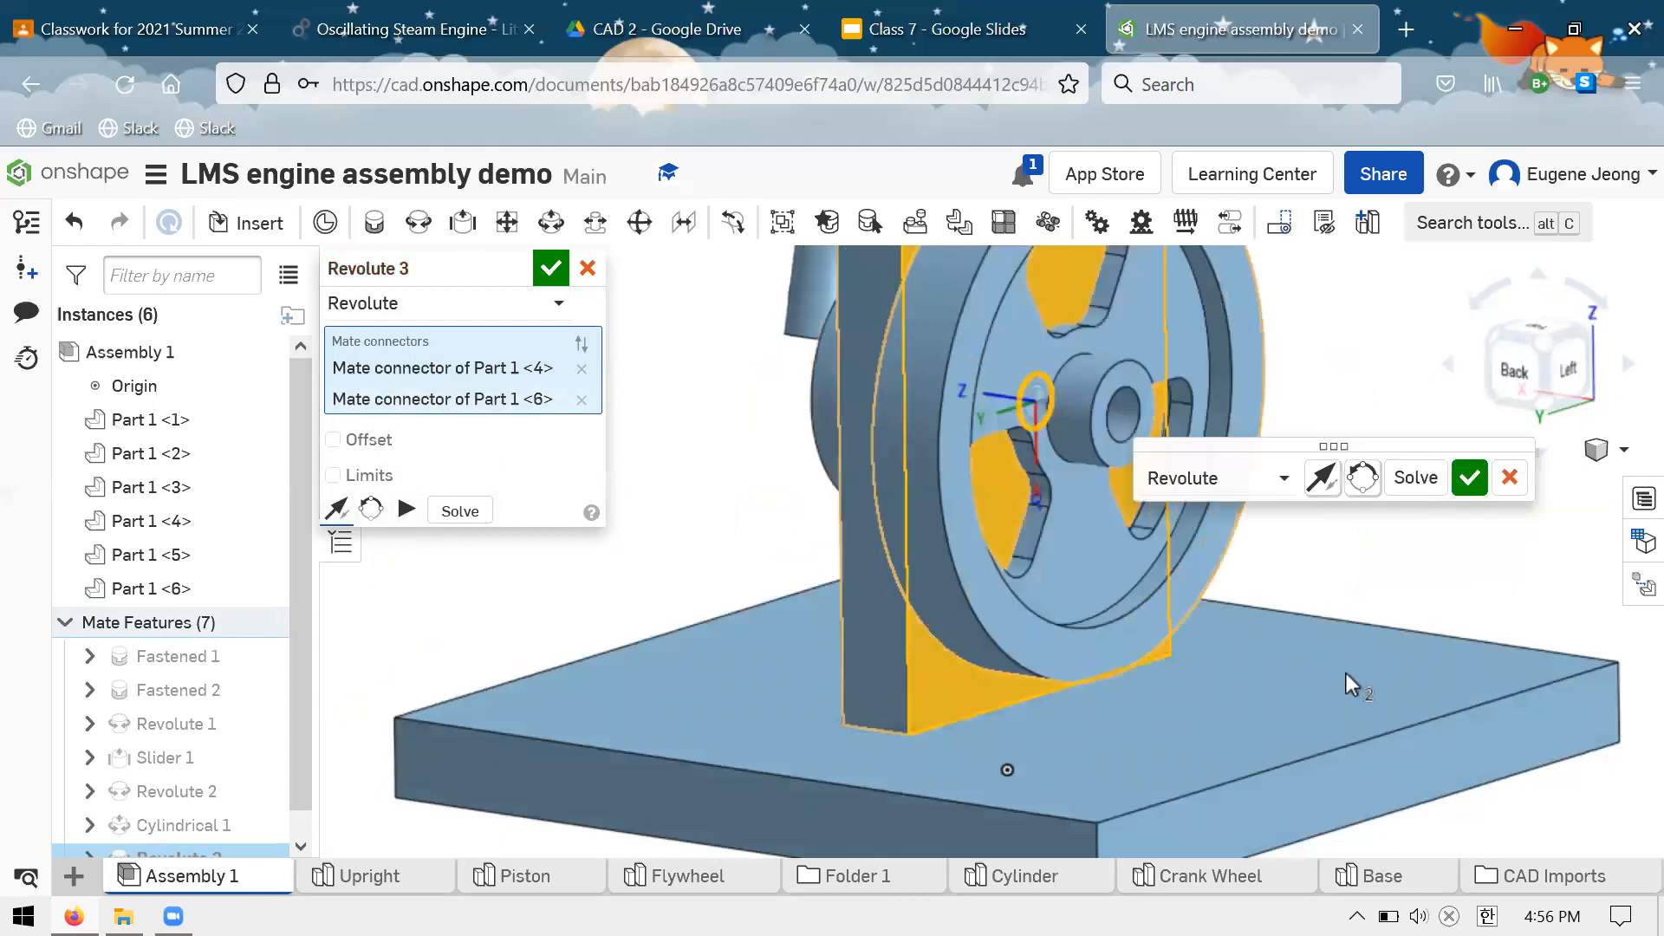
scroll(1348, 678, up, 3)
scroll(1151, 580, down, 8)
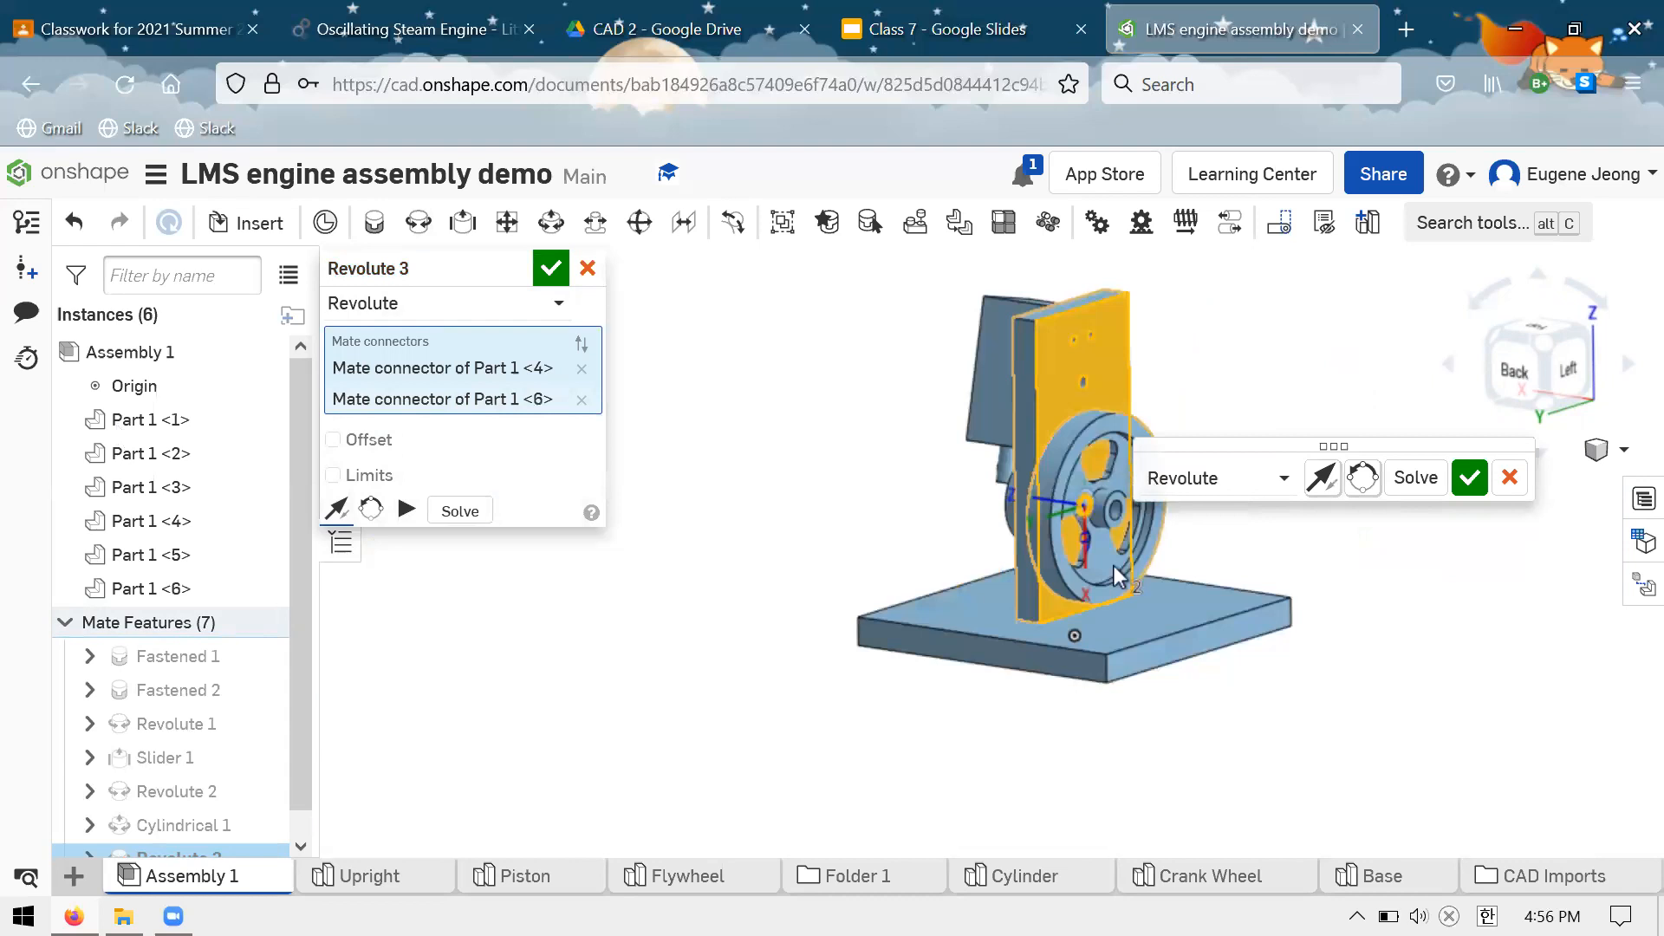
scroll(1116, 572, up, 3)
click(1470, 478)
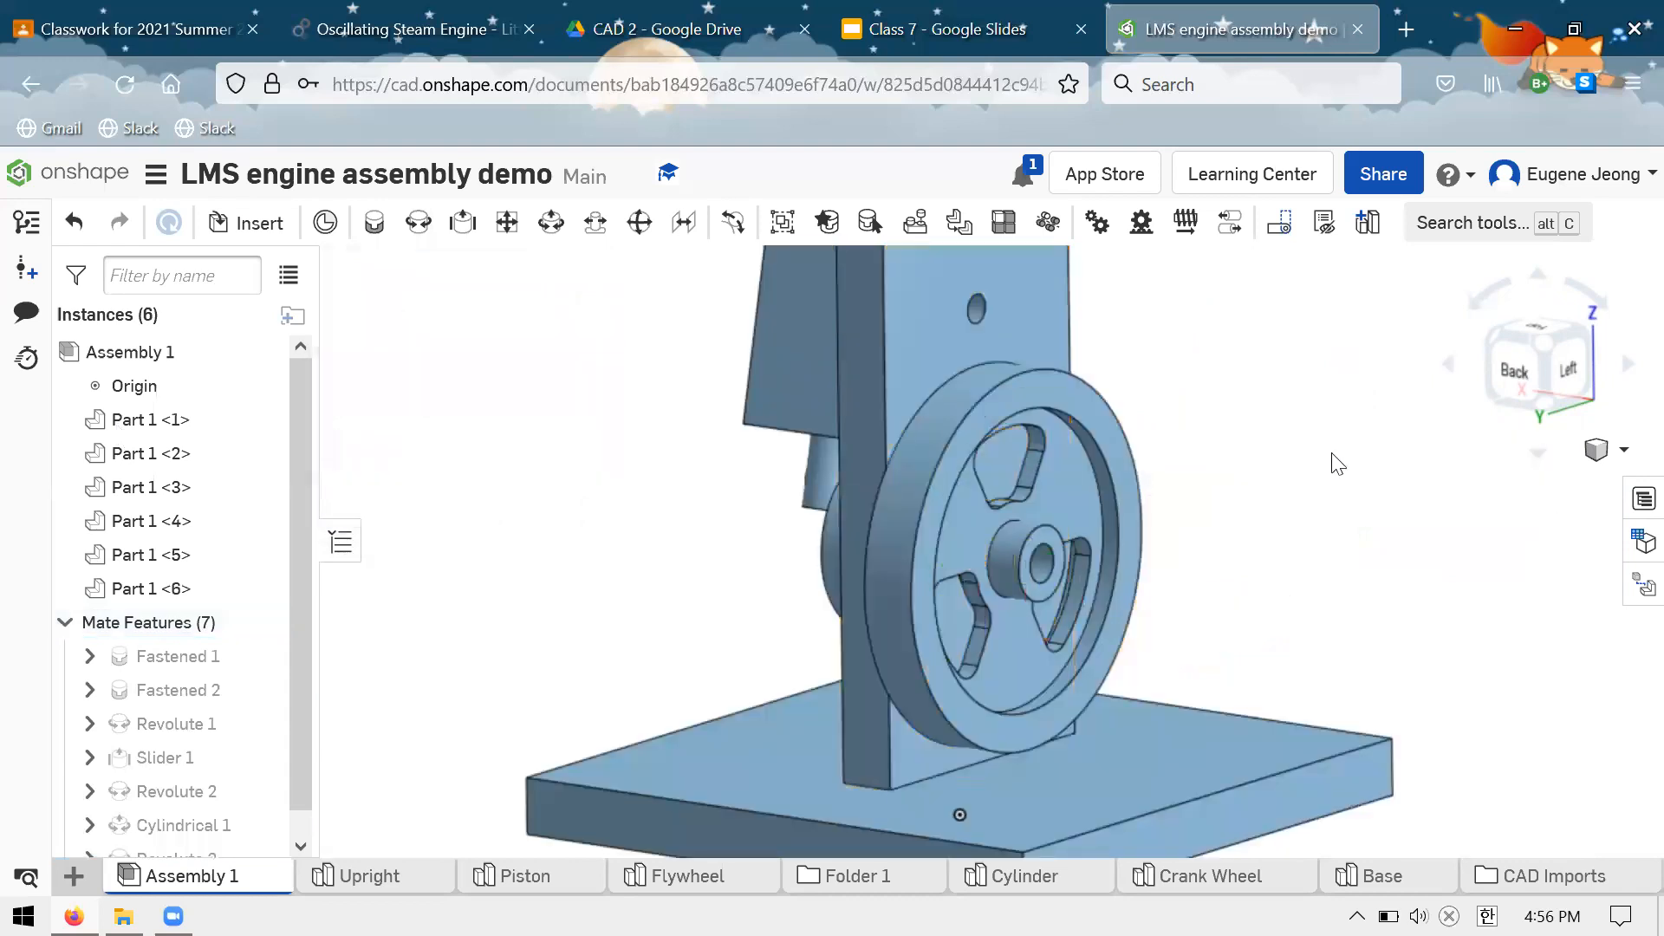
click(419, 222)
right_drag(997, 416, 1092, 439)
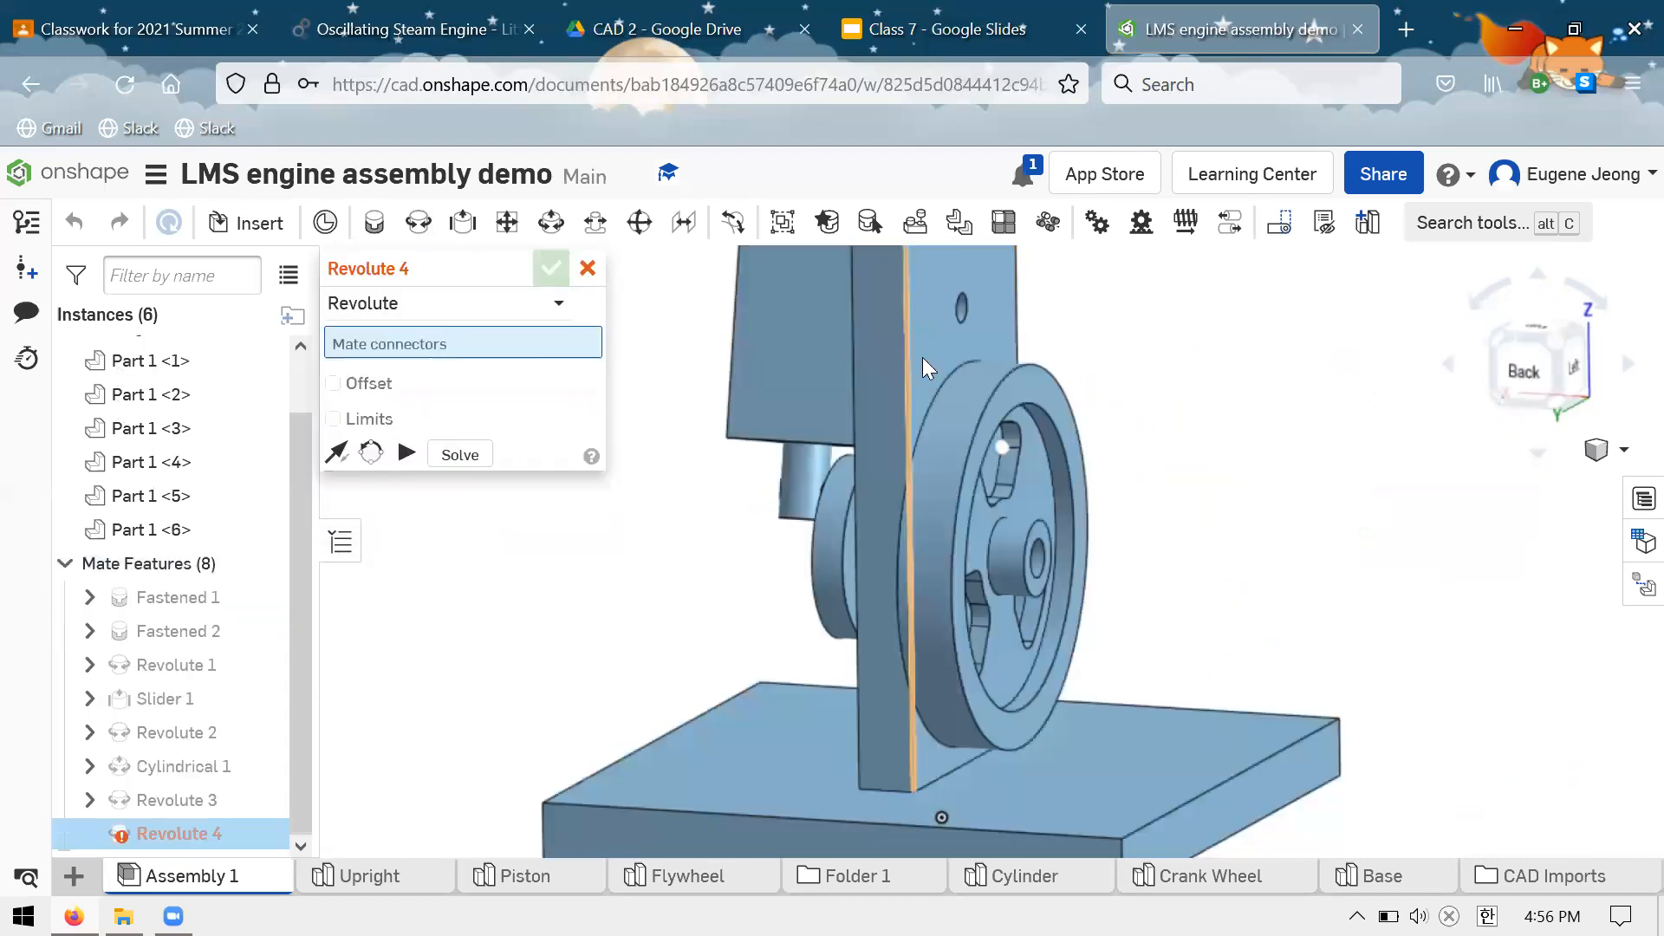
key(Escape)
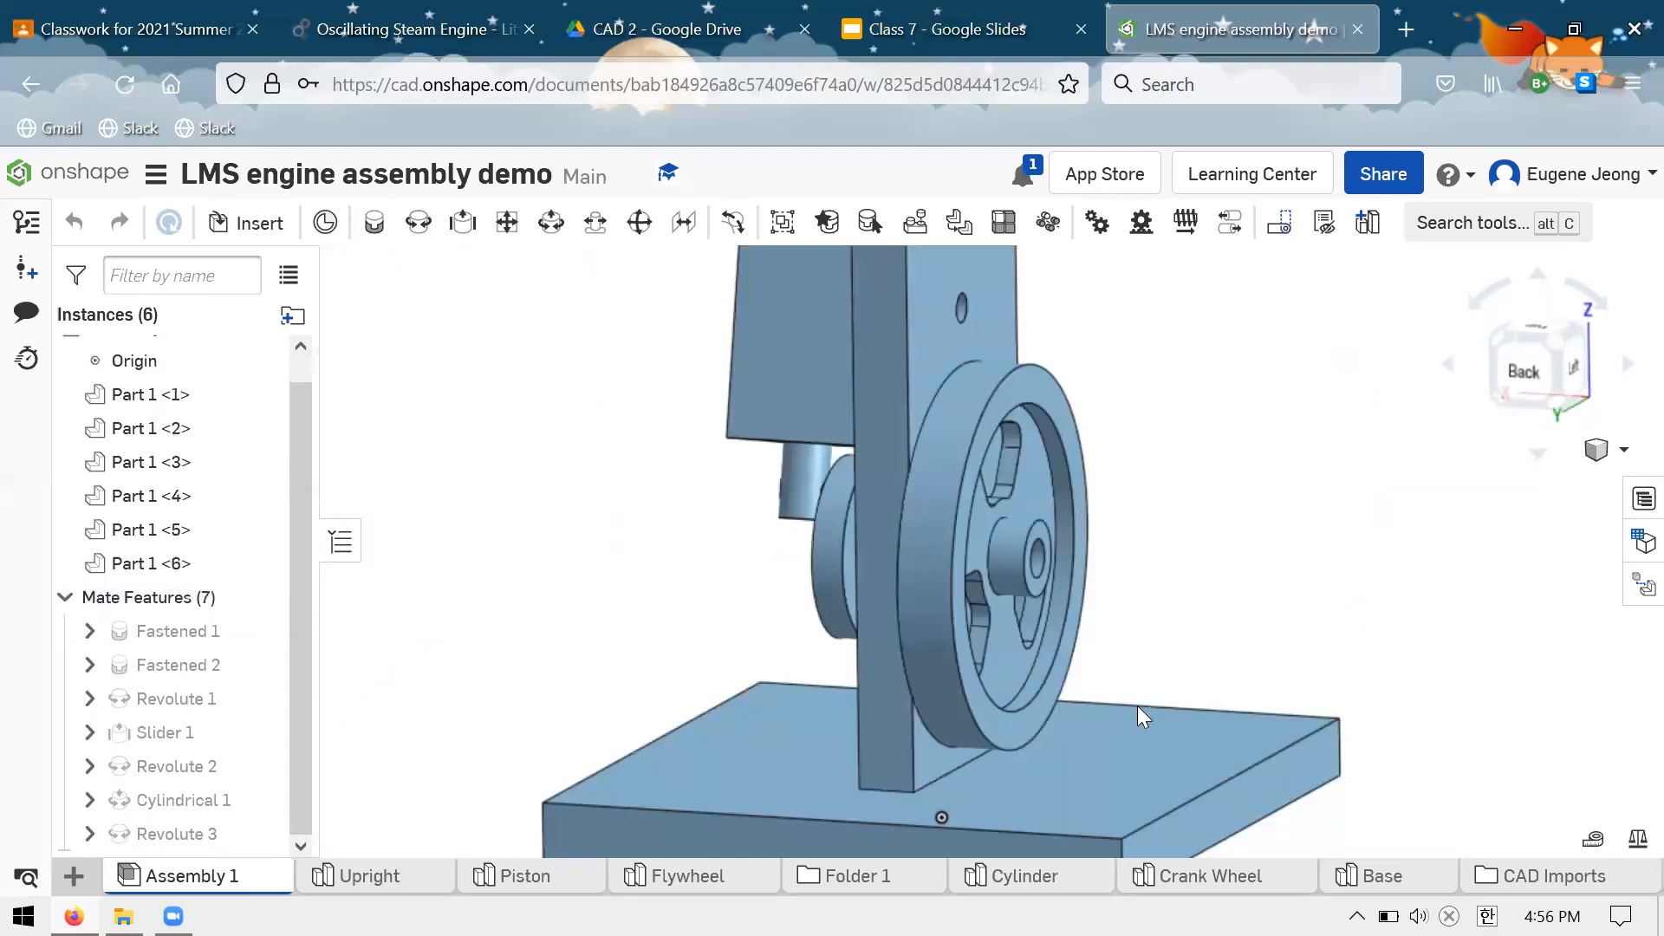
Undo the flywheel's Revolute mate to the upright after viewing how the wheel sits against it from behind
key(Right)
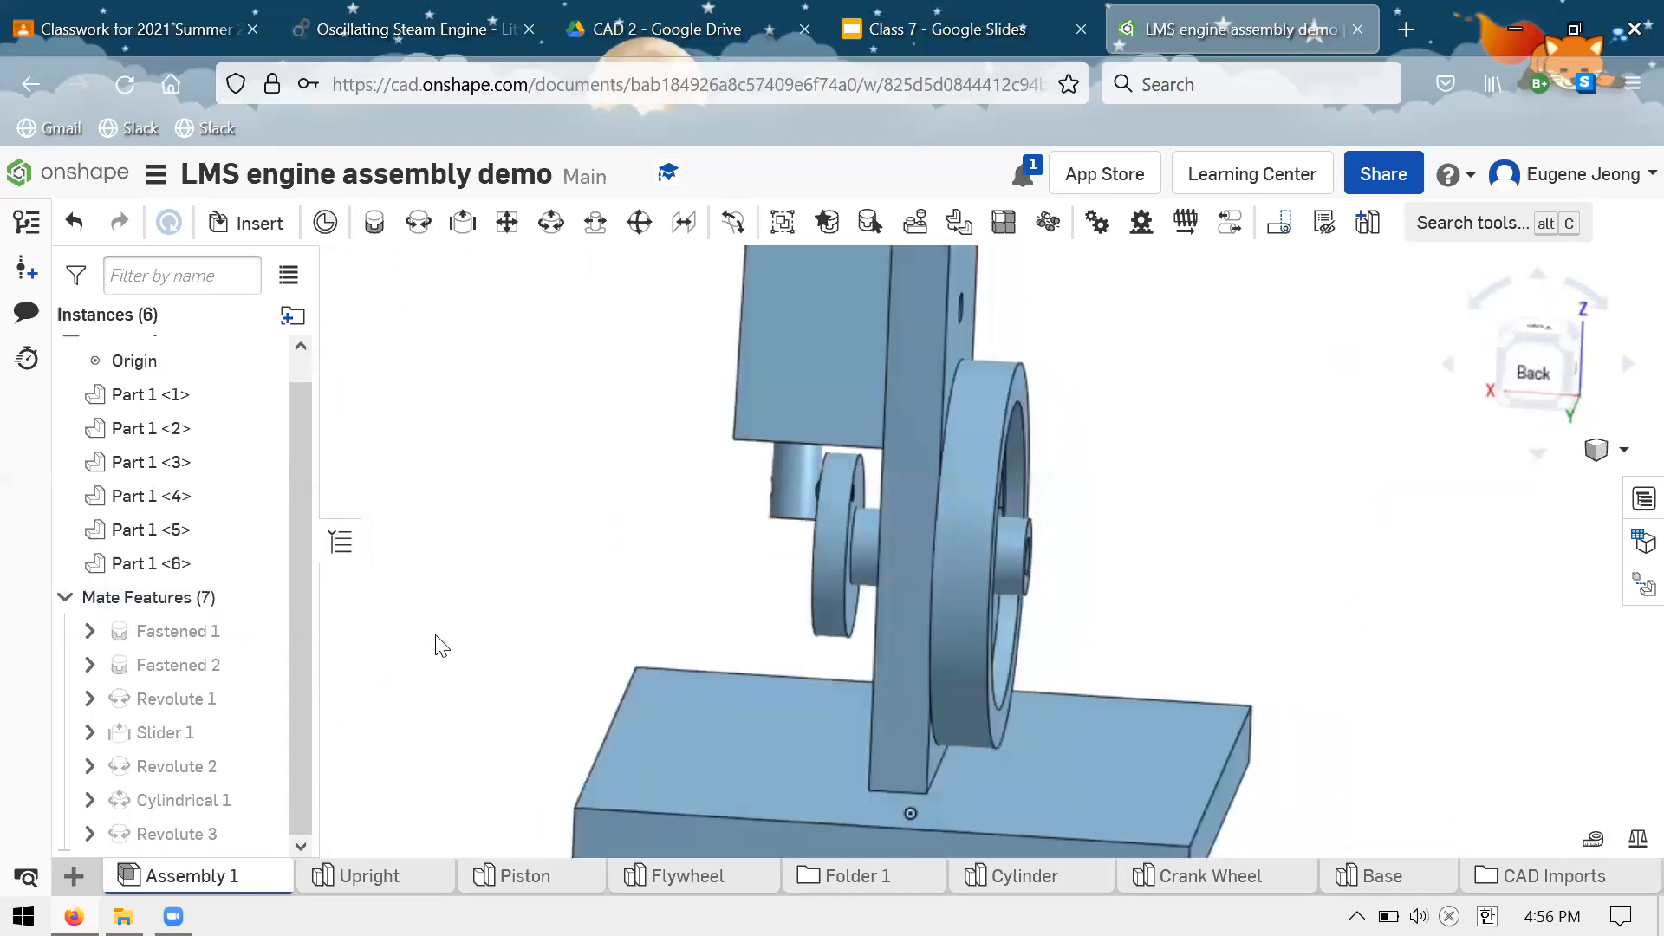
key(Right)
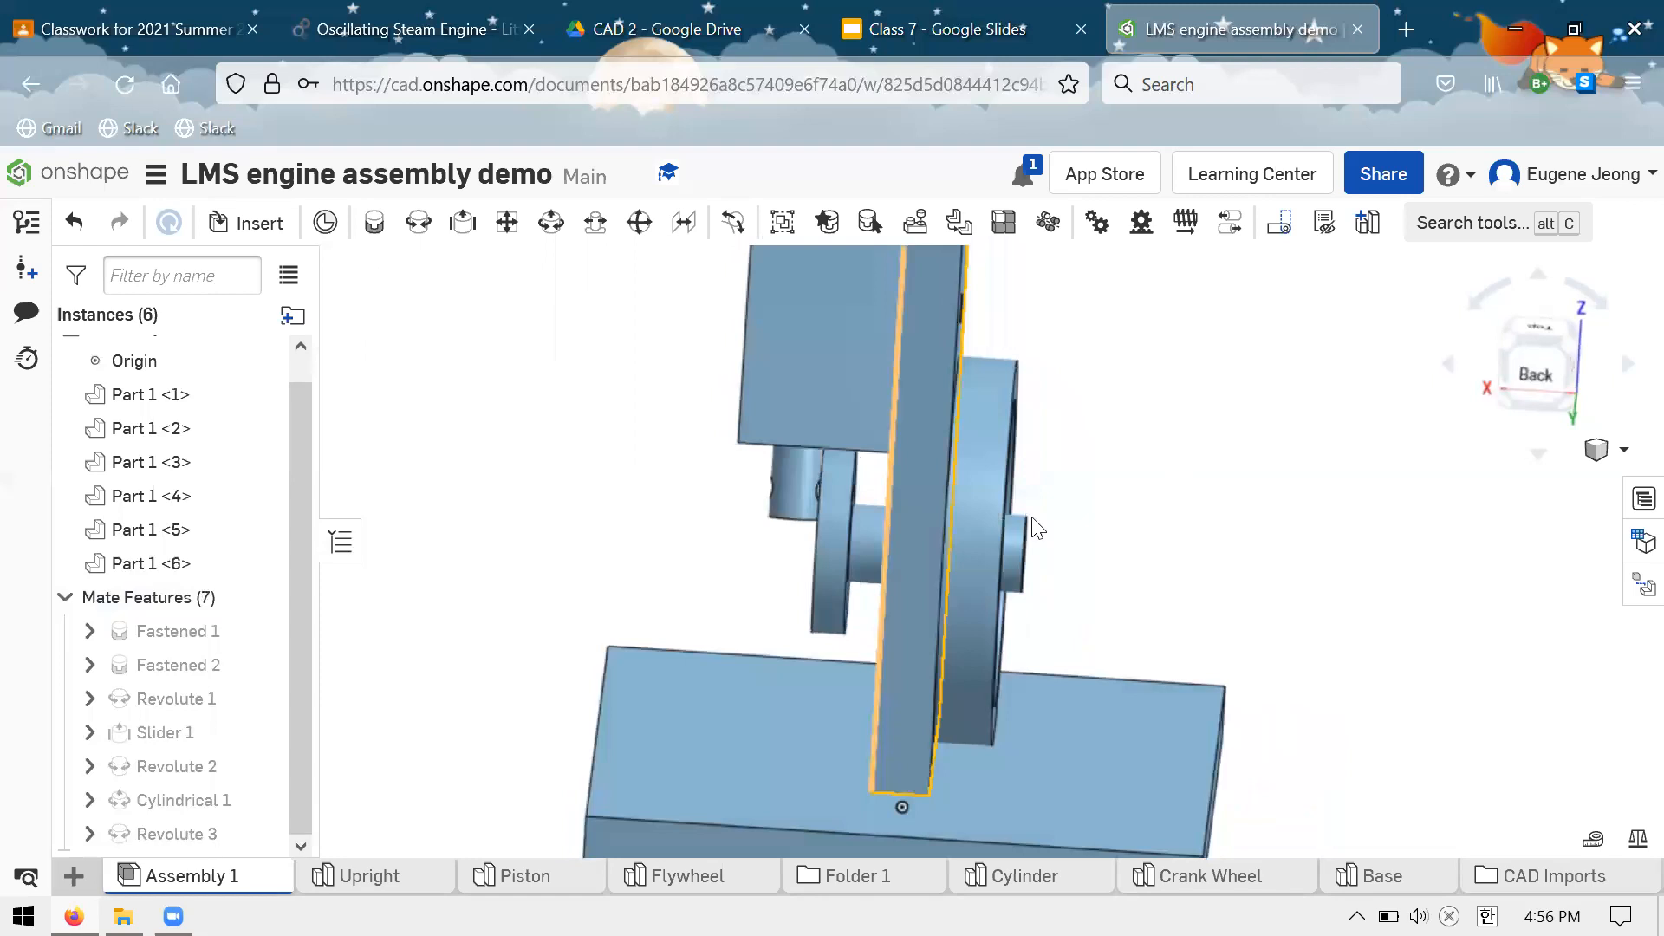
key(ctrl+z)
right_drag(1313, 533, 1226, 612)
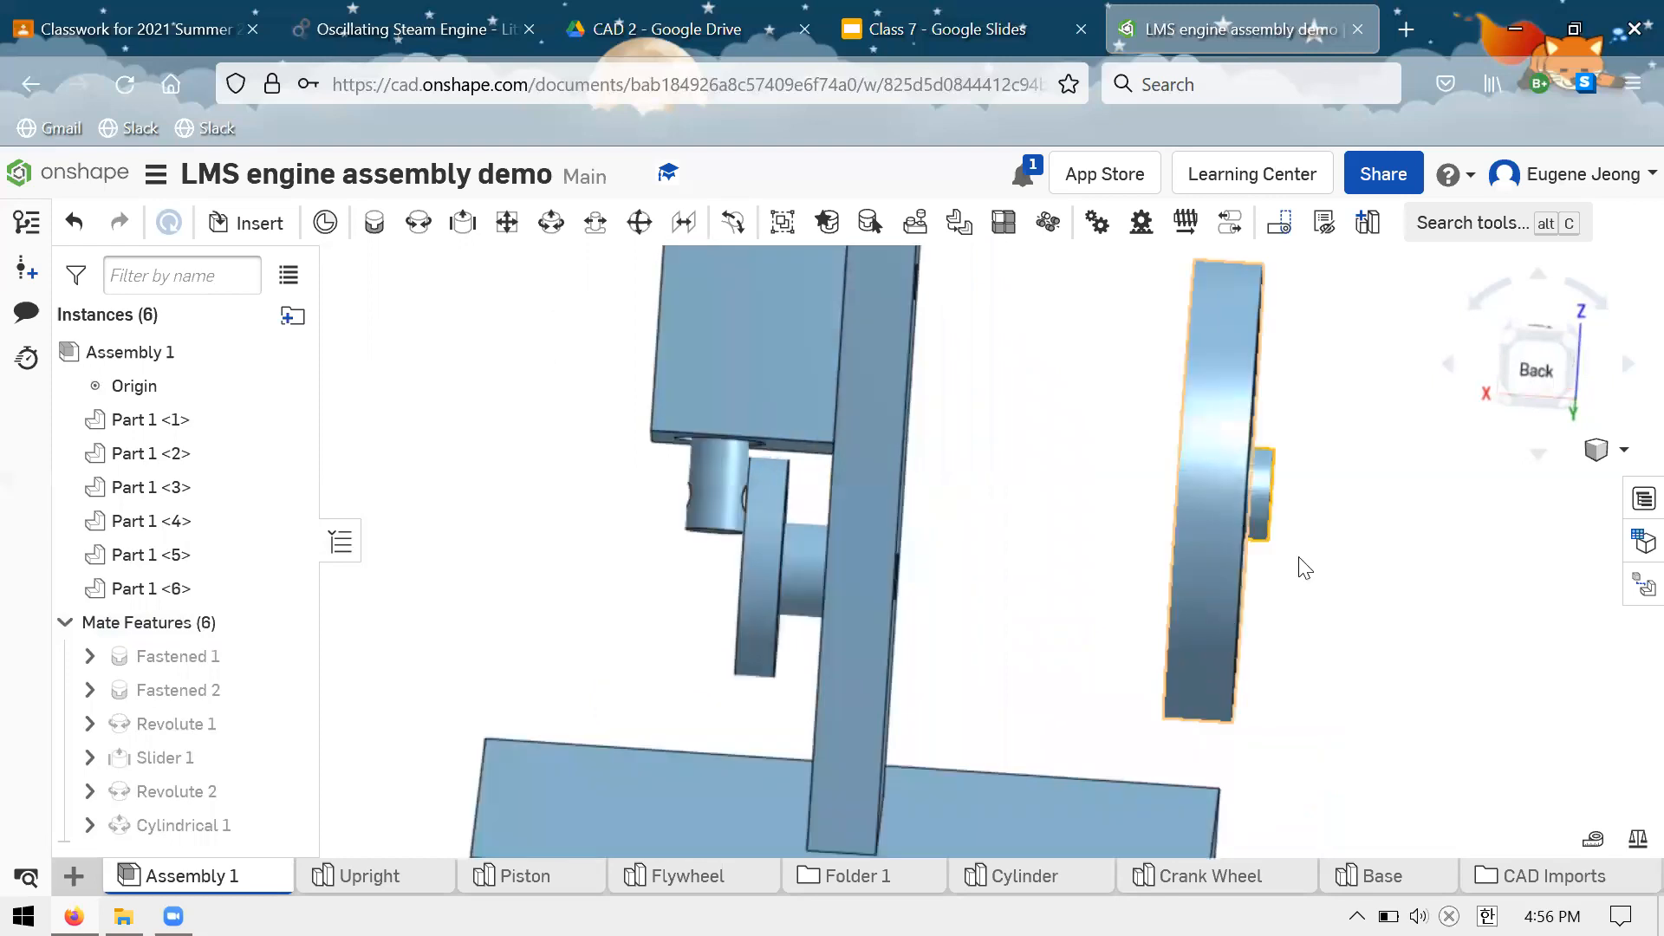
Examine the flywheel's hub from both sides and the shaft hole on the upright's back face before mating them again
scroll(1298, 520, up, 5)
scroll(1179, 427, up, 3)
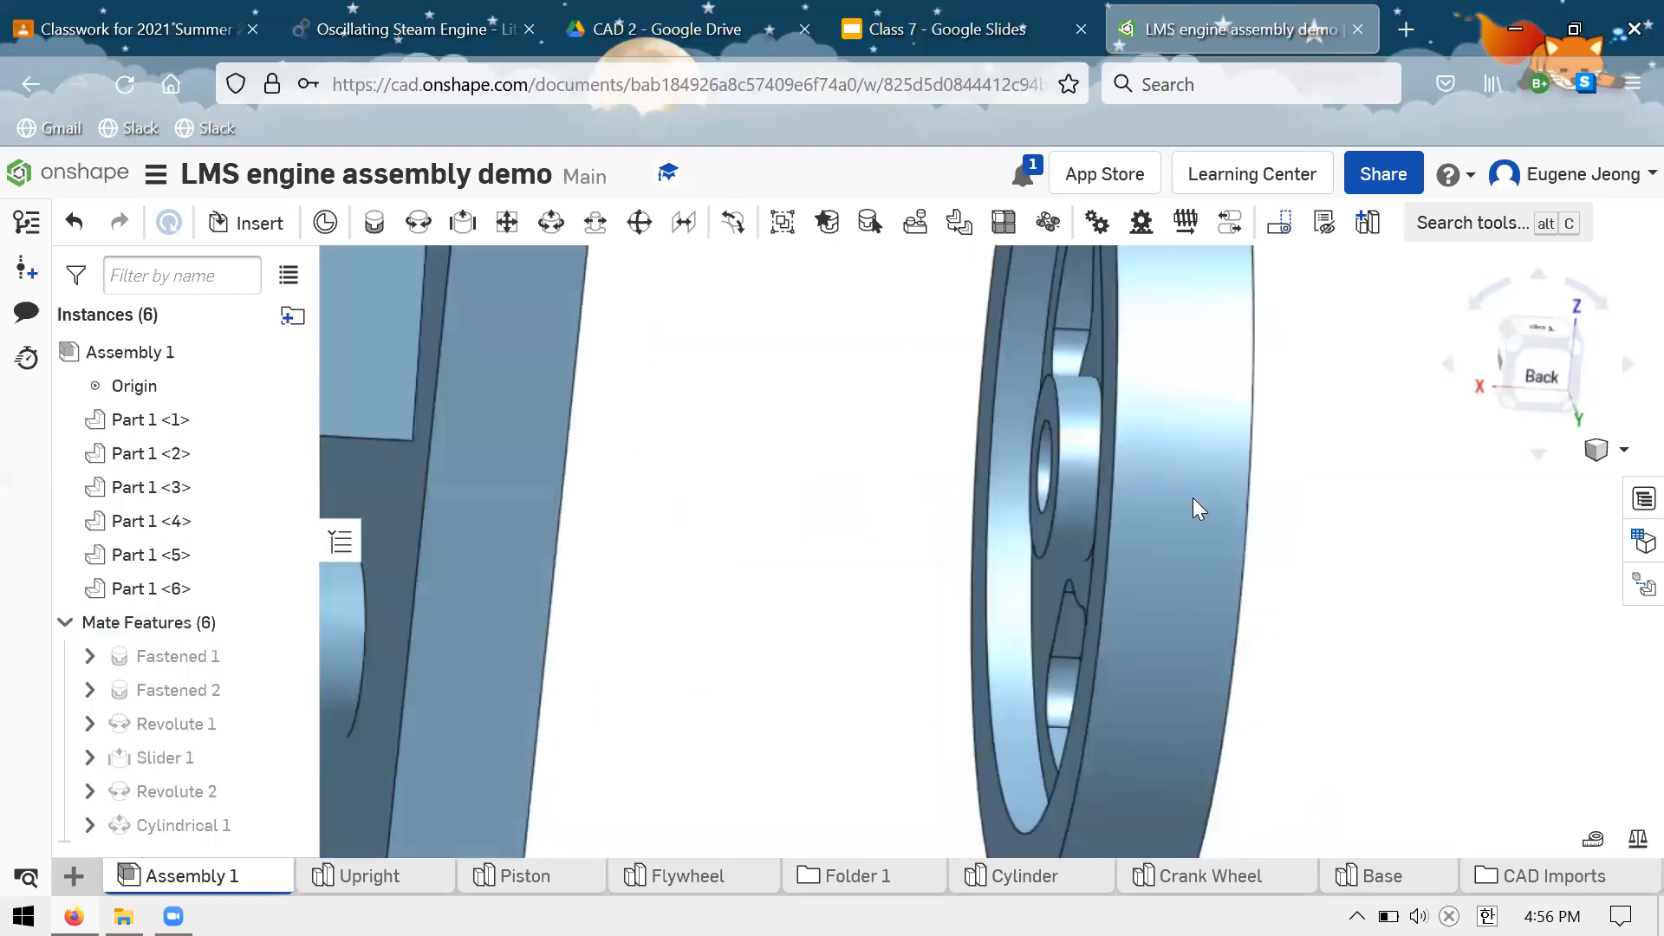
click(1532, 375)
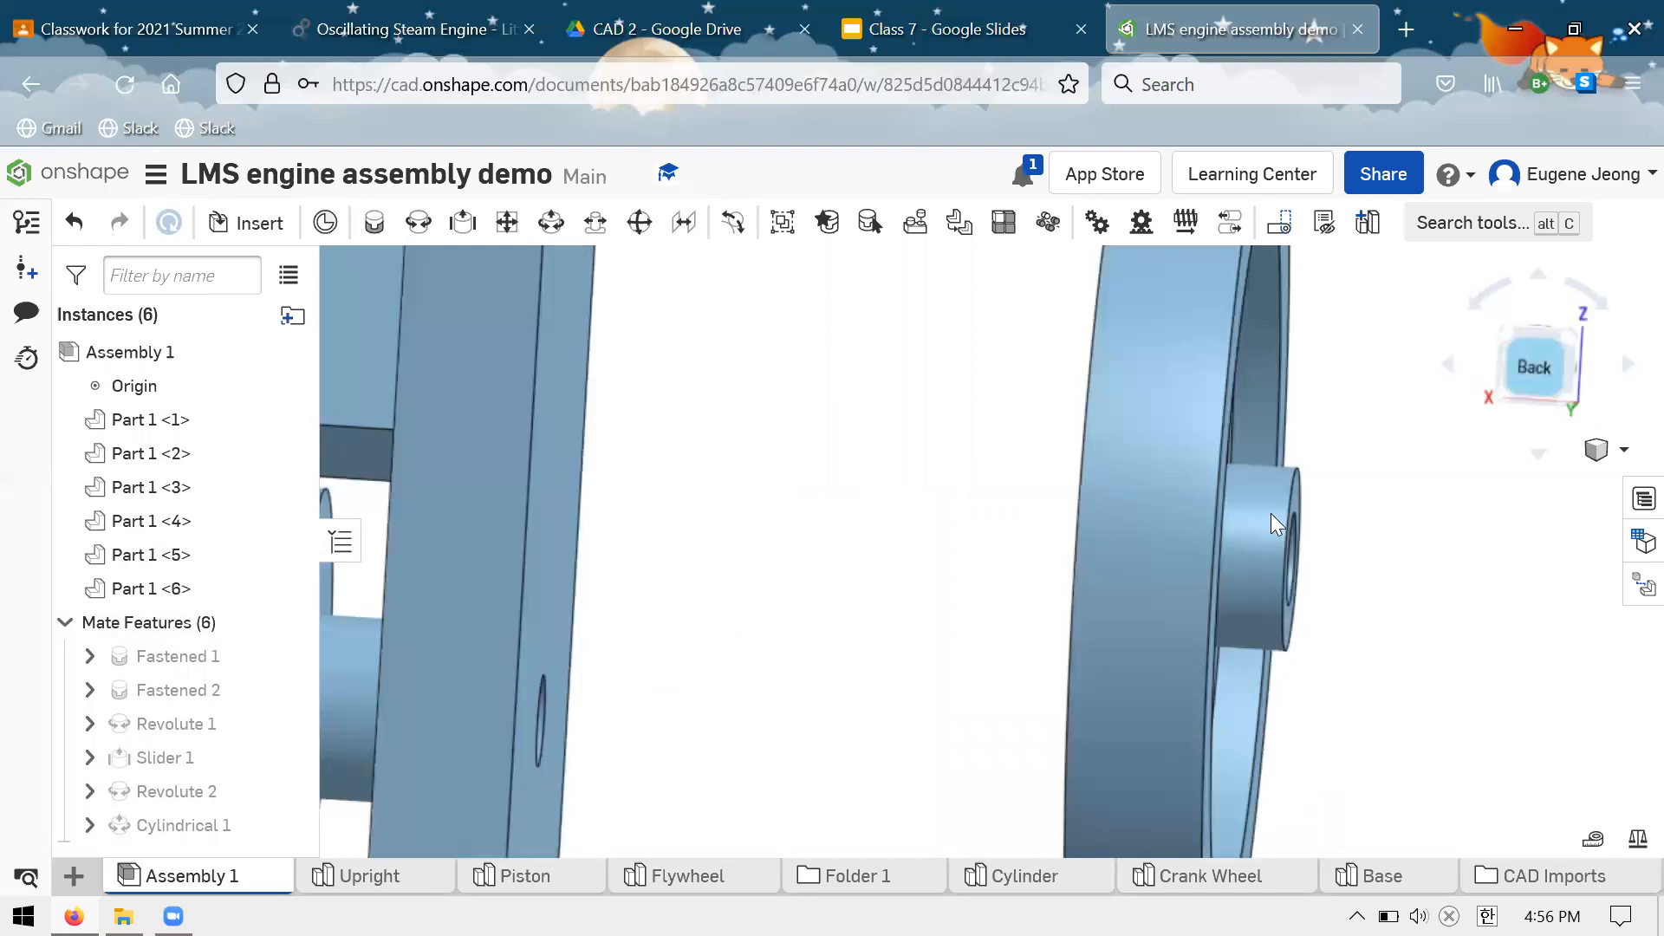
scroll(1271, 513, down, 5)
scroll(1275, 529, down, 2)
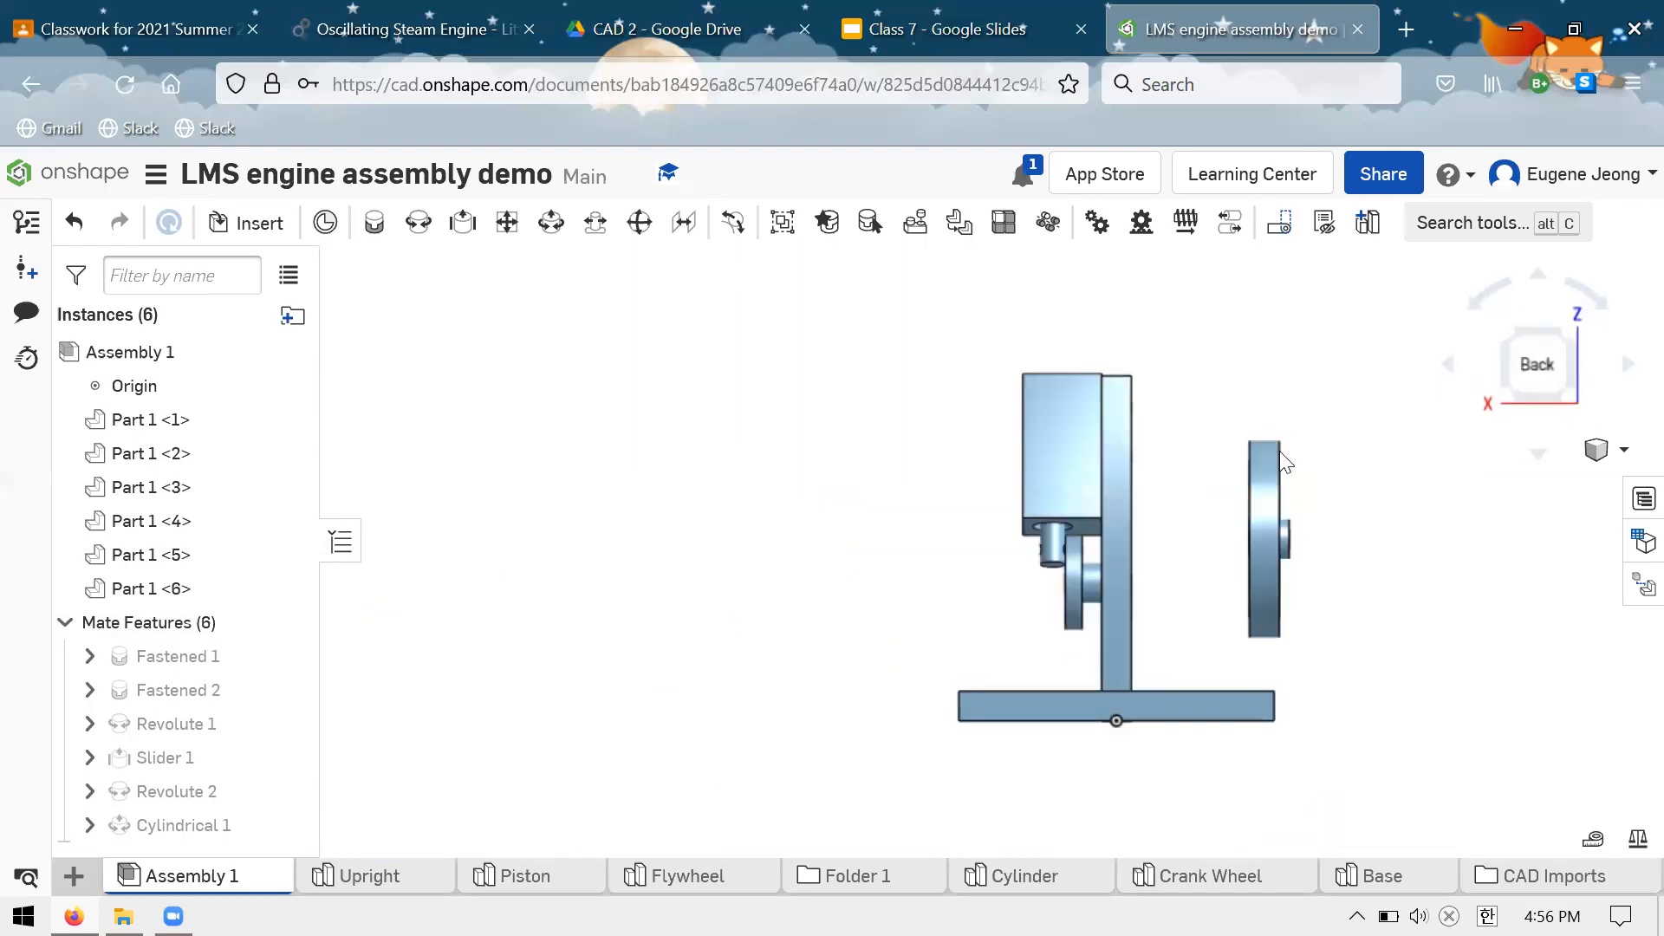
scroll(1274, 520, up, 5)
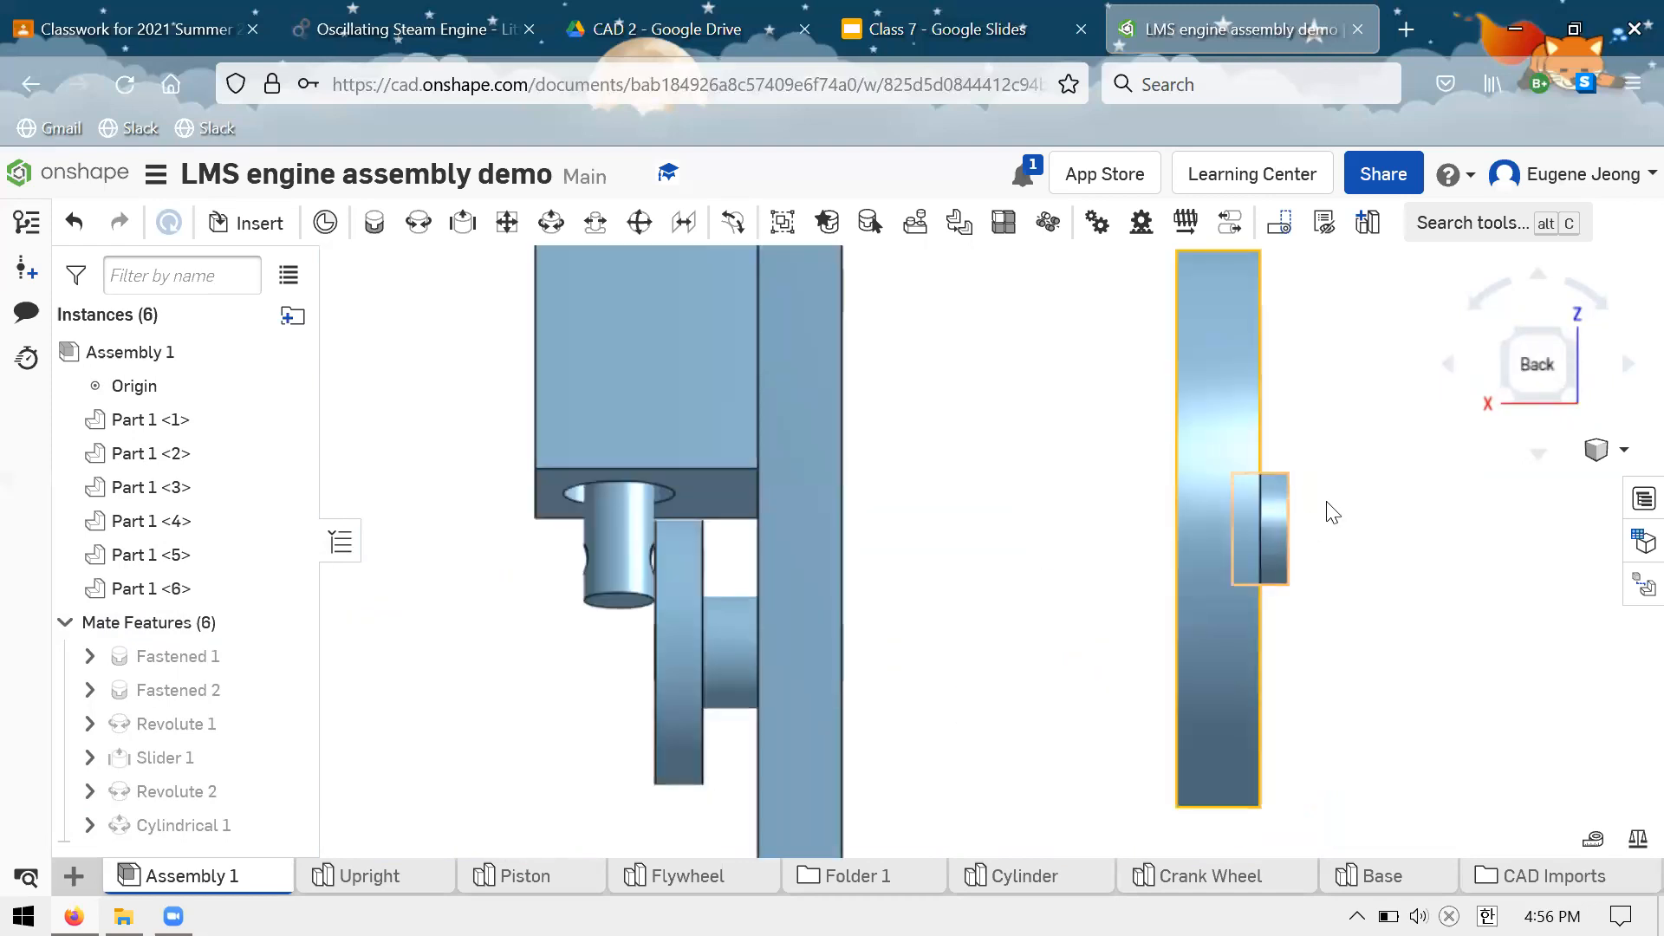
right_drag(1328, 514, 1323, 478)
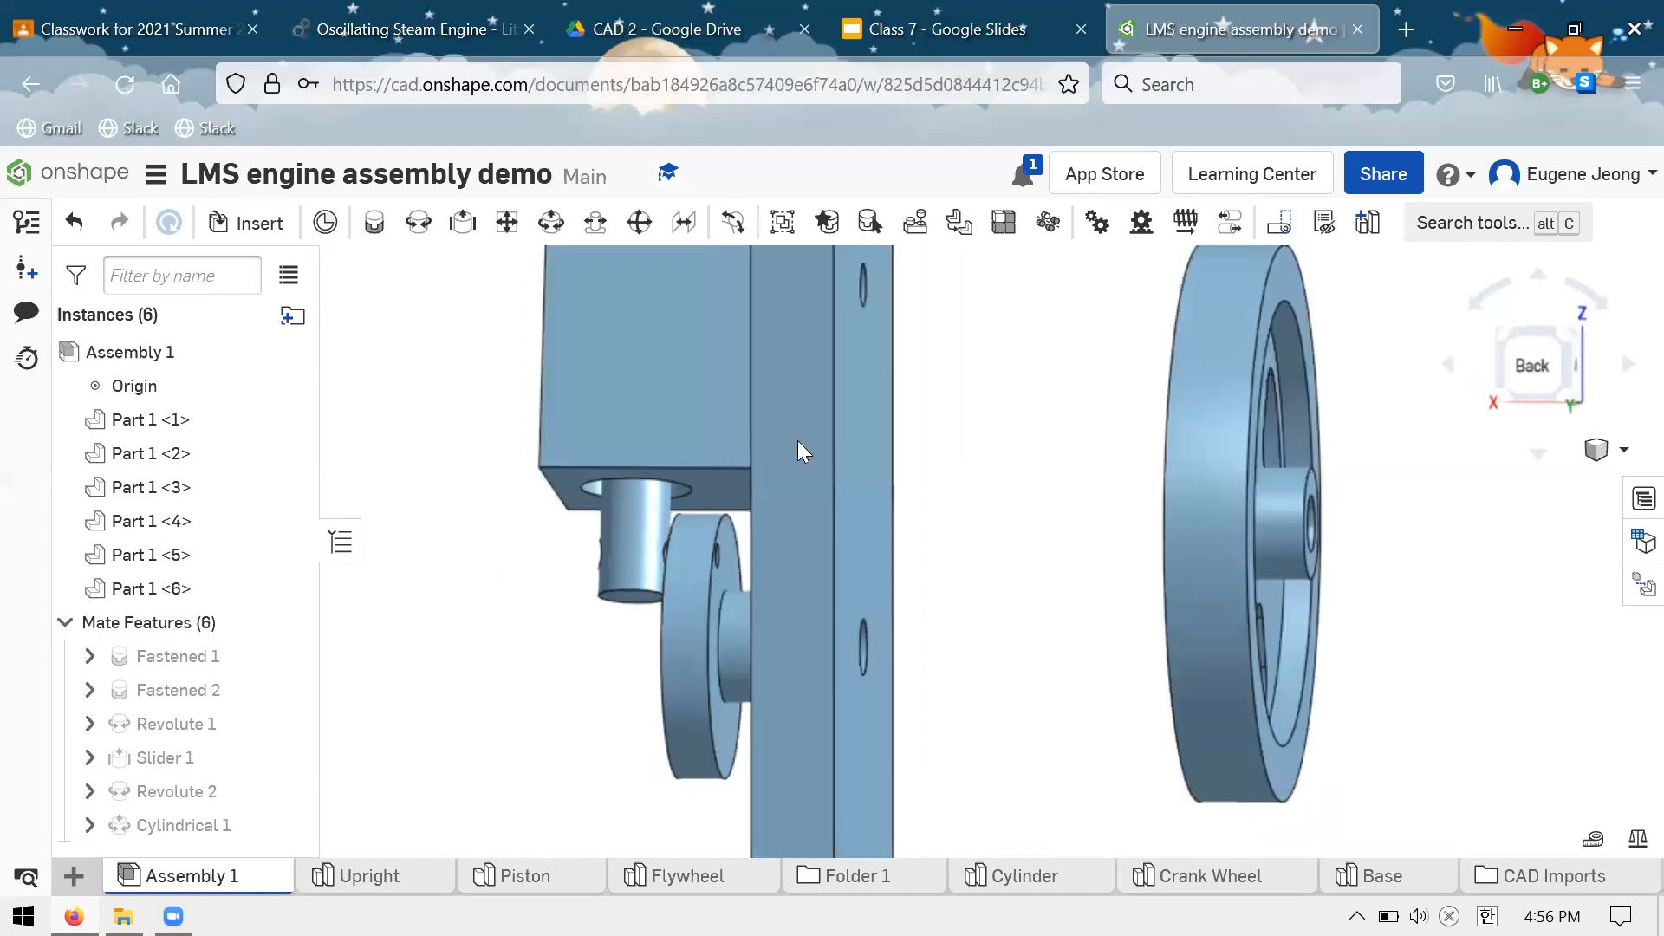
right_drag(1018, 554, 1023, 555)
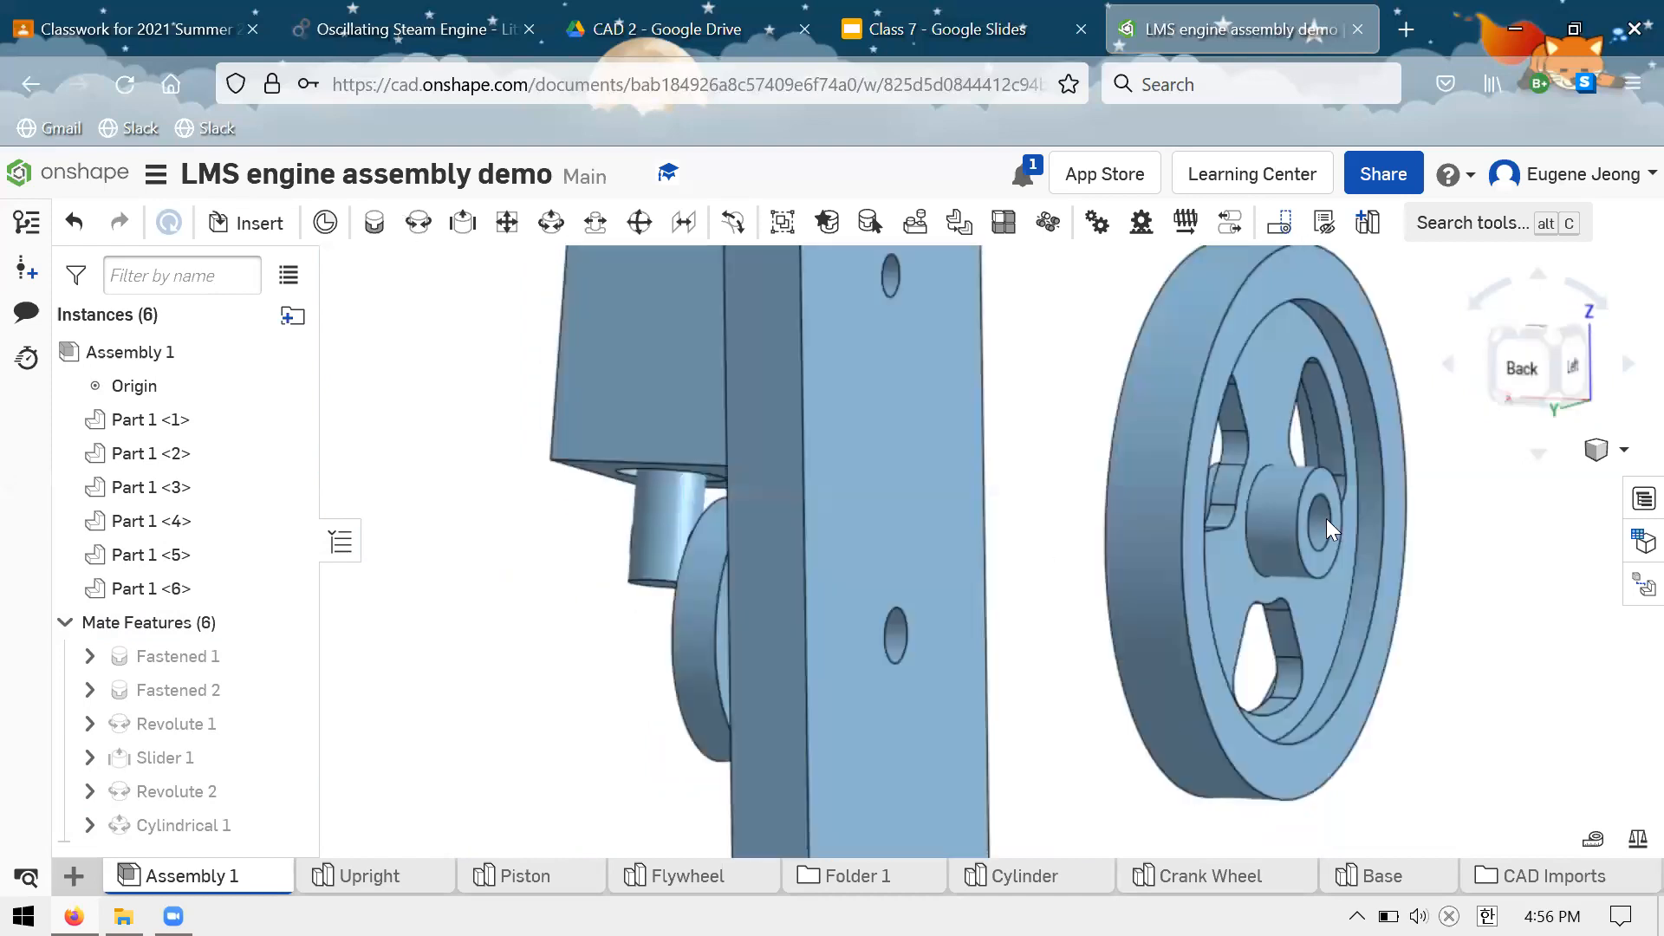
Create a Revolute mate between the flywheel's hub end and the upright's lower shaft hole, with the mate axis flipped
key(r)
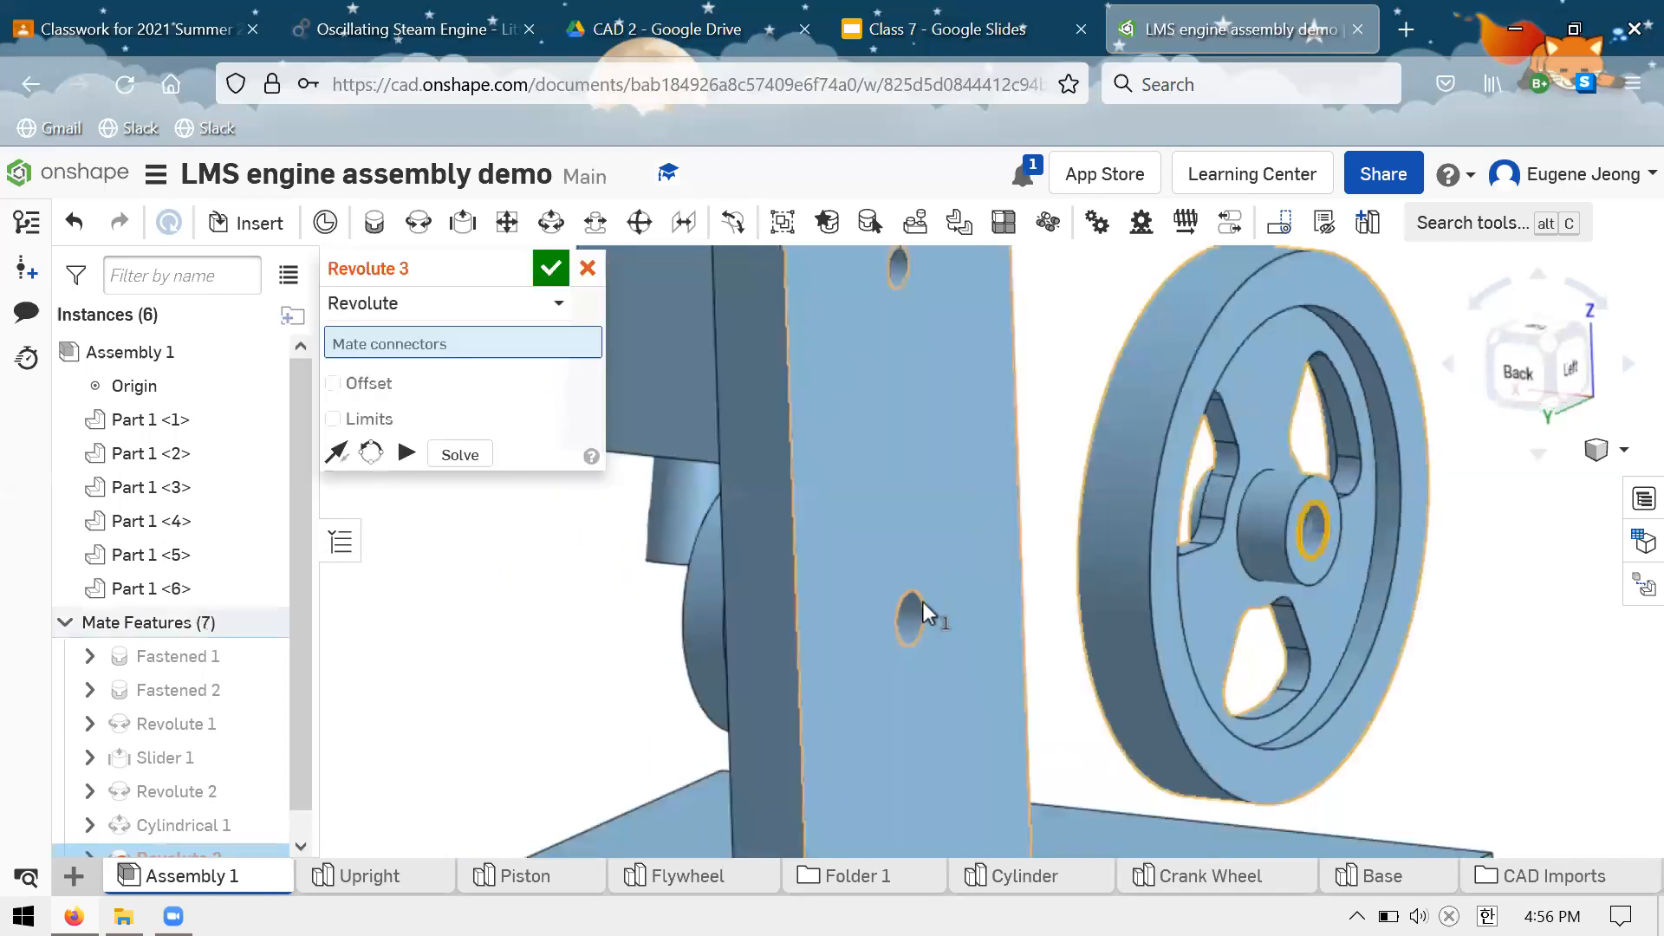
click(897, 585)
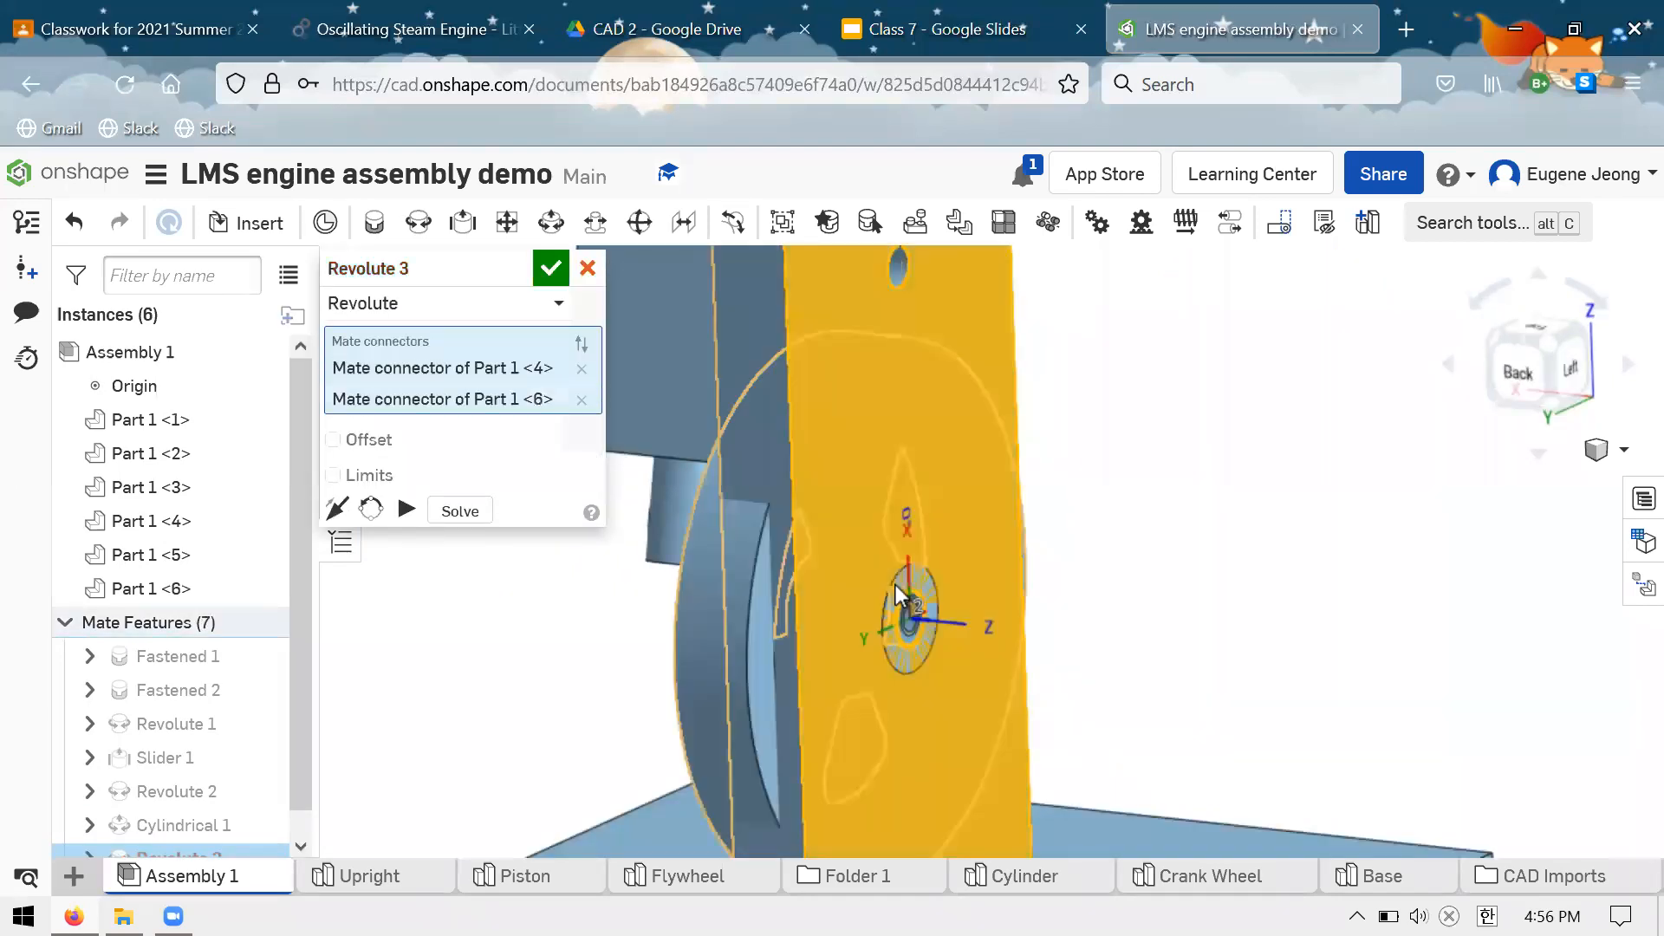
click(336, 509)
right_drag(1262, 431, 1284, 444)
scroll(1284, 443, down, 2)
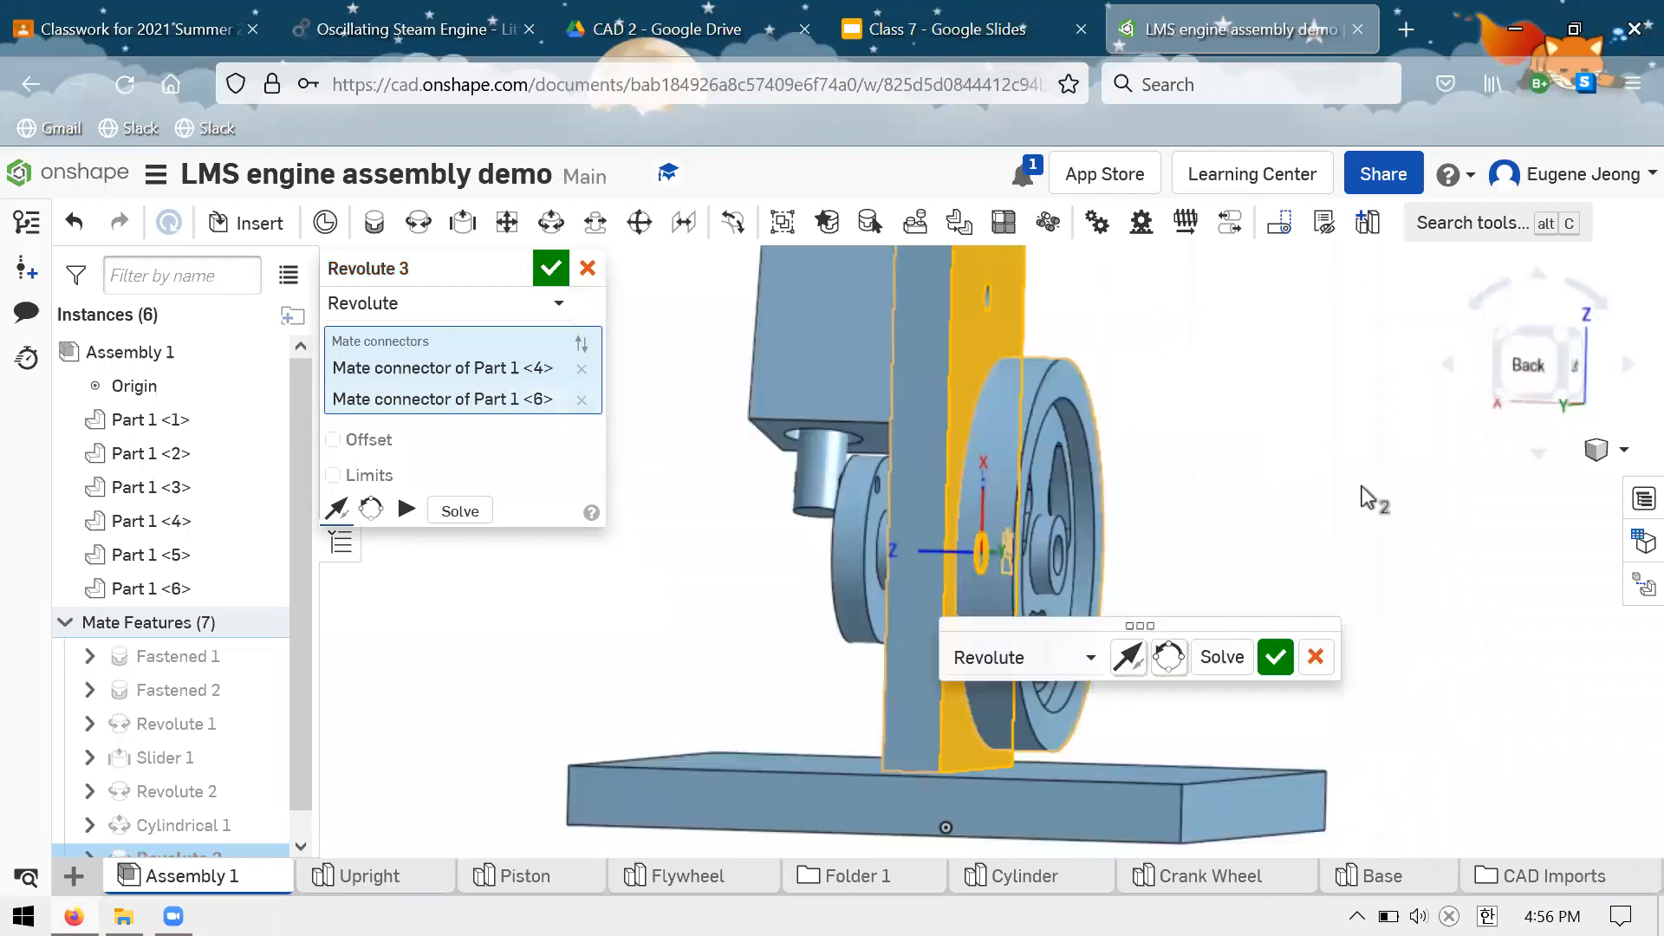
right_drag(1376, 500, 1375, 673)
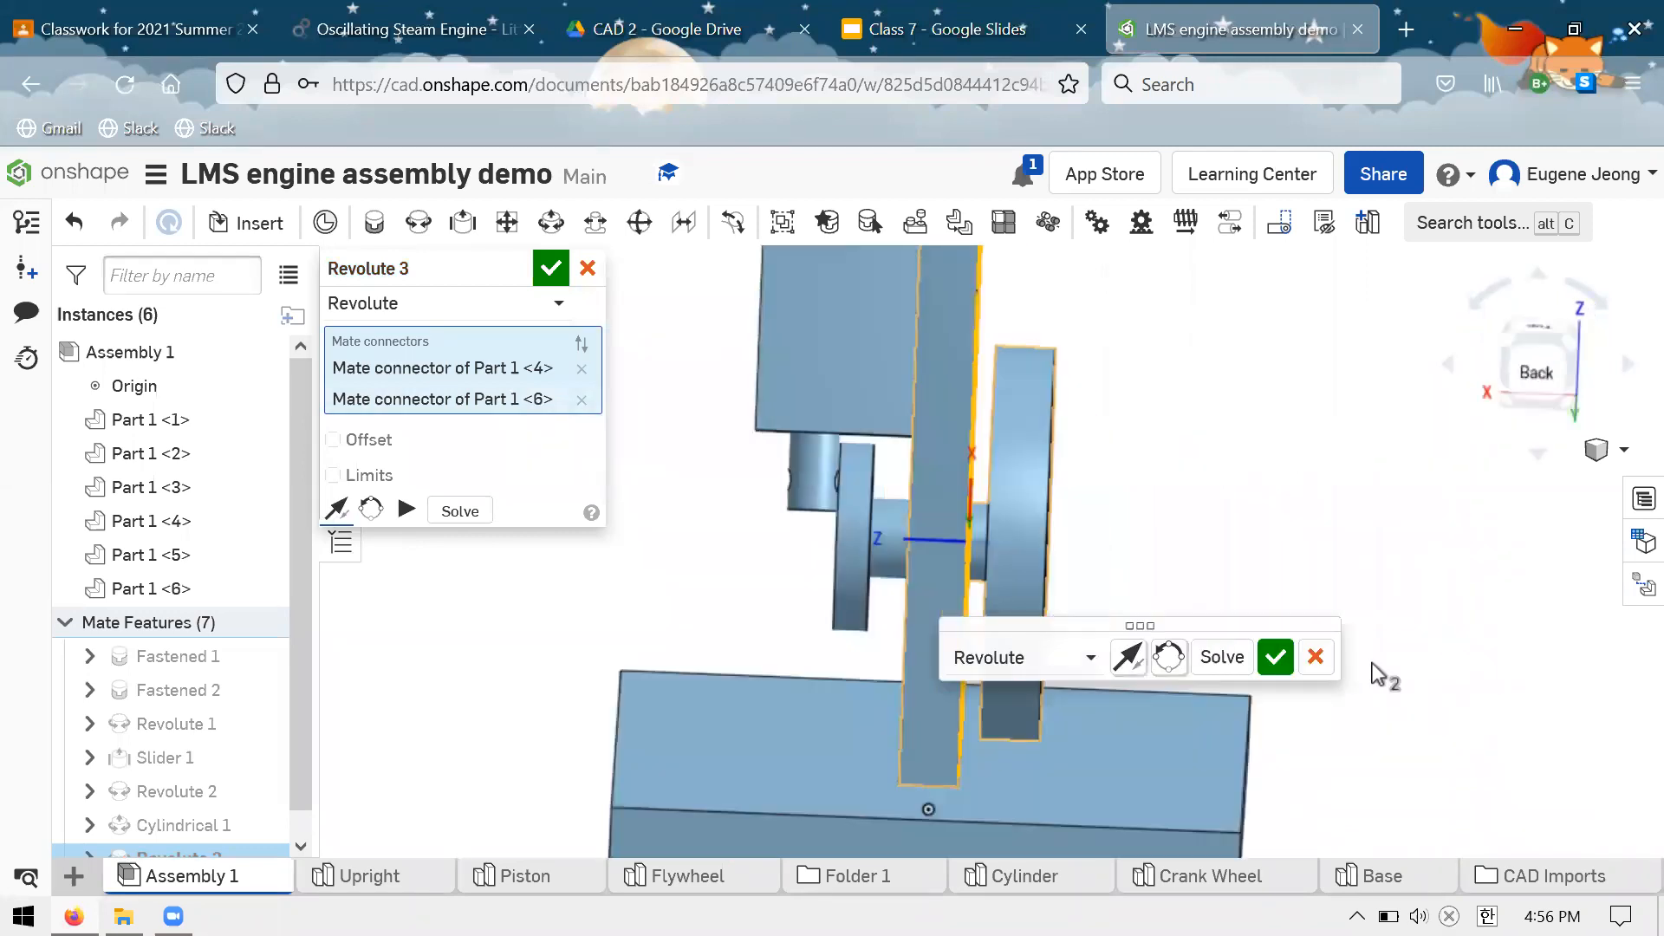
click(1271, 662)
right_drag(681, 312, 607, 269)
click(588, 270)
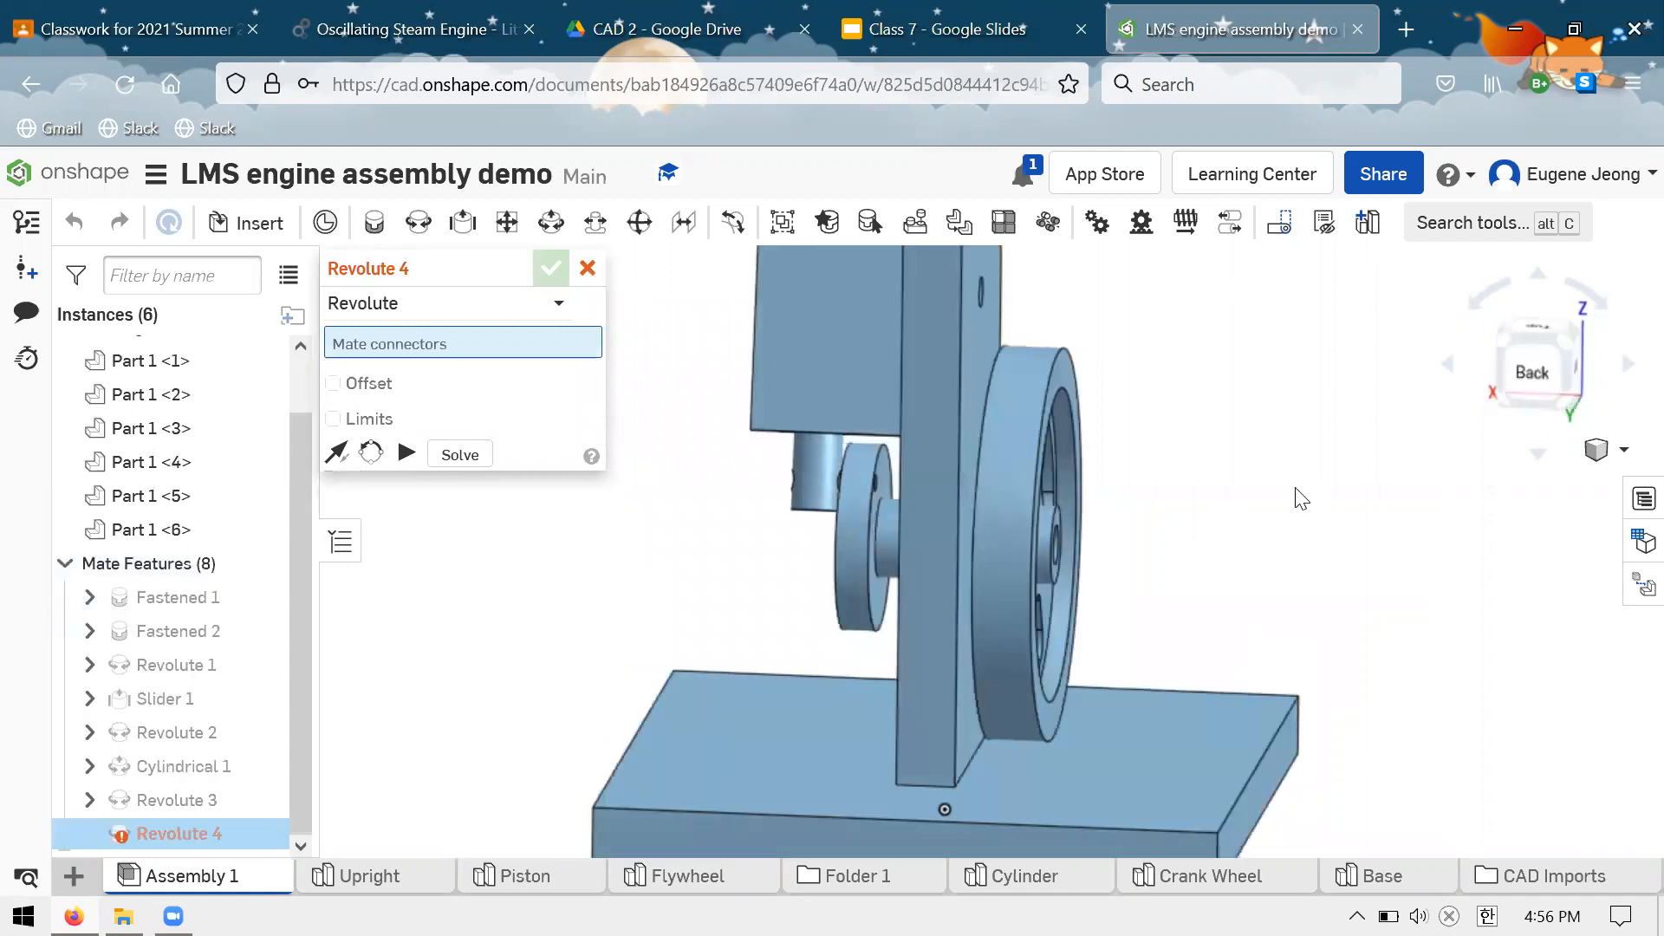
Turn the flywheel and view the engine from the back, crank and flywheel sides to test the new Revolute mate
right_drag(1303, 500, 1576, 394)
click(1548, 359)
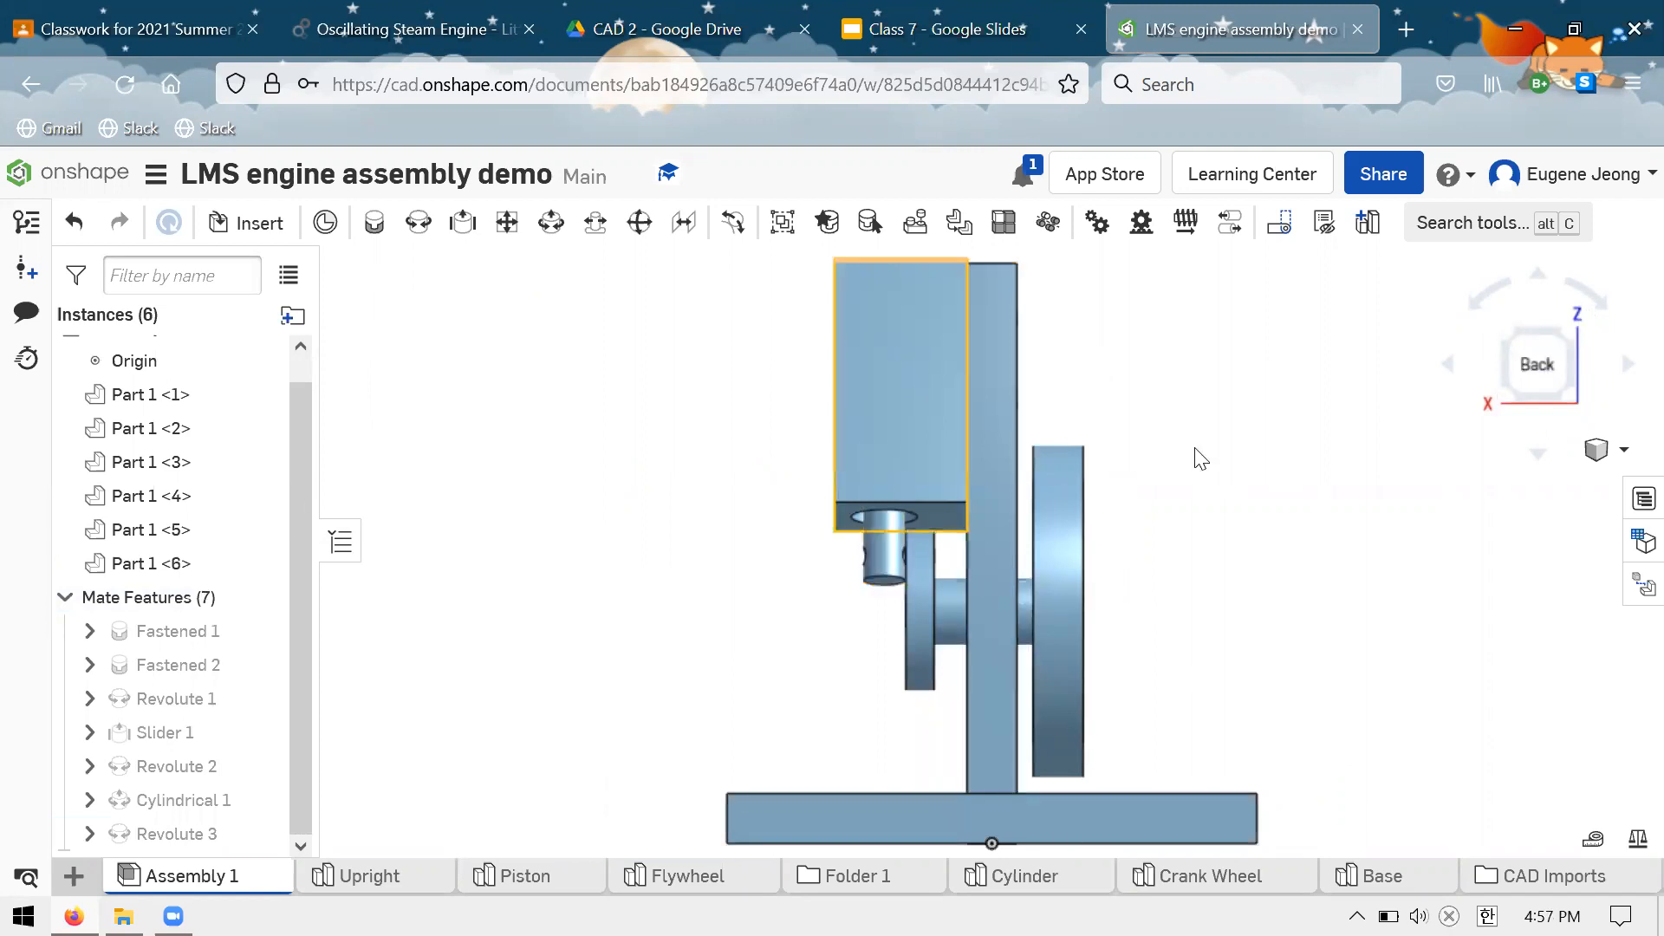
right_drag(1200, 495, 1252, 617)
drag(1069, 757, 983, 616)
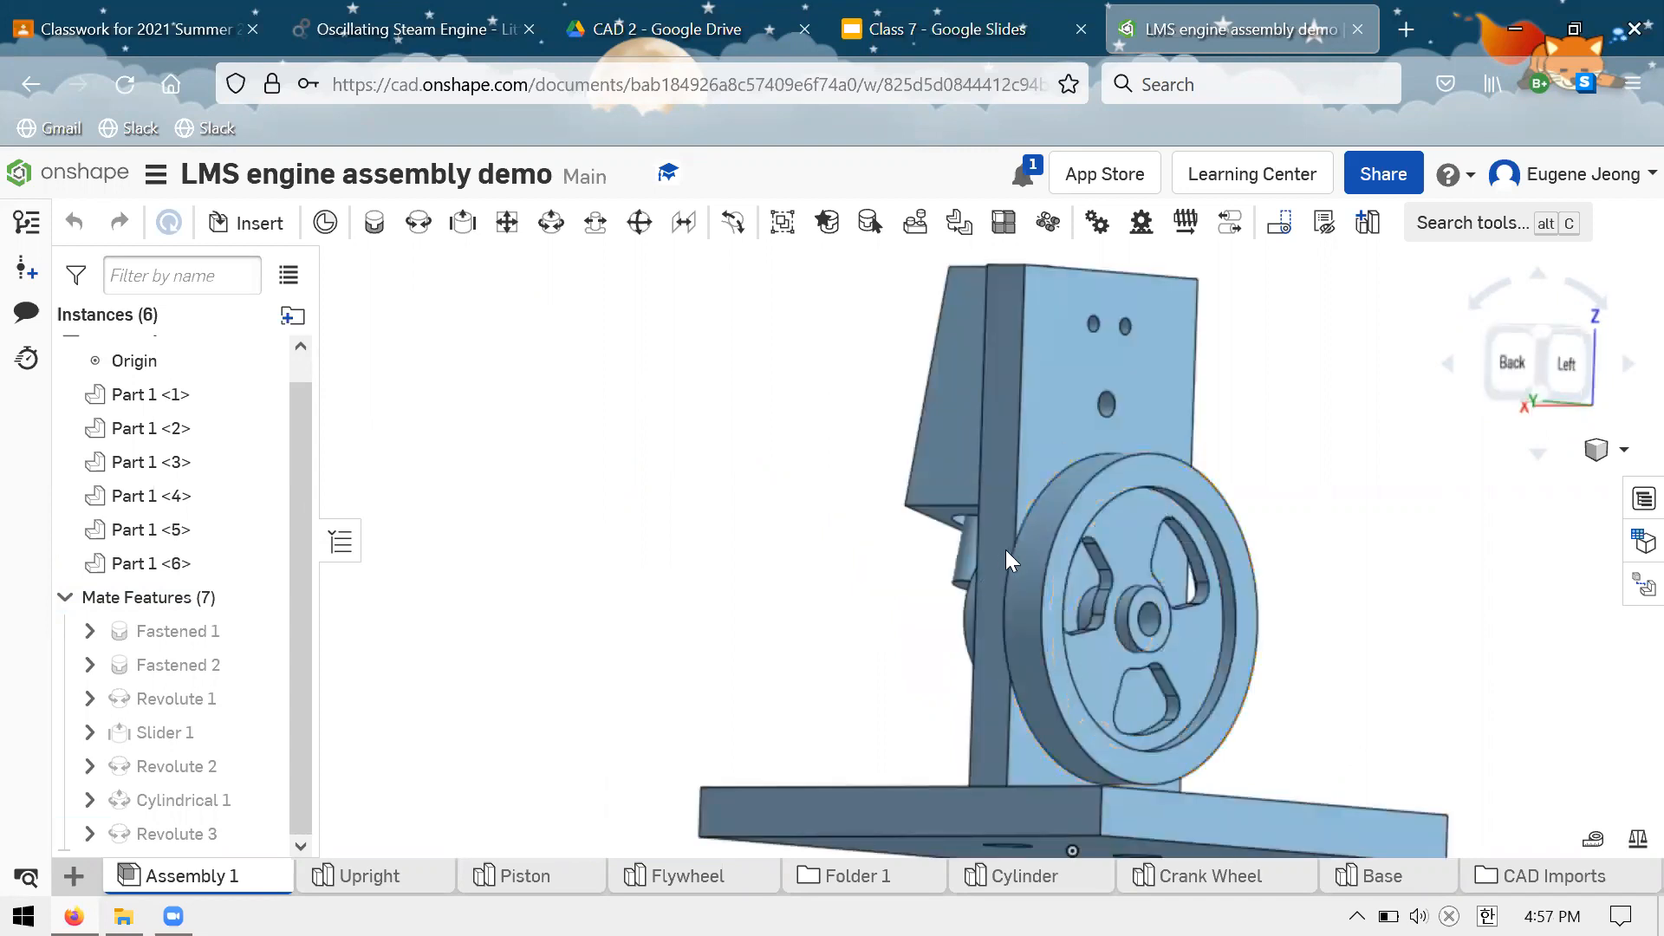
right_drag(1006, 550, 956, 564)
drag(846, 475, 1307, 629)
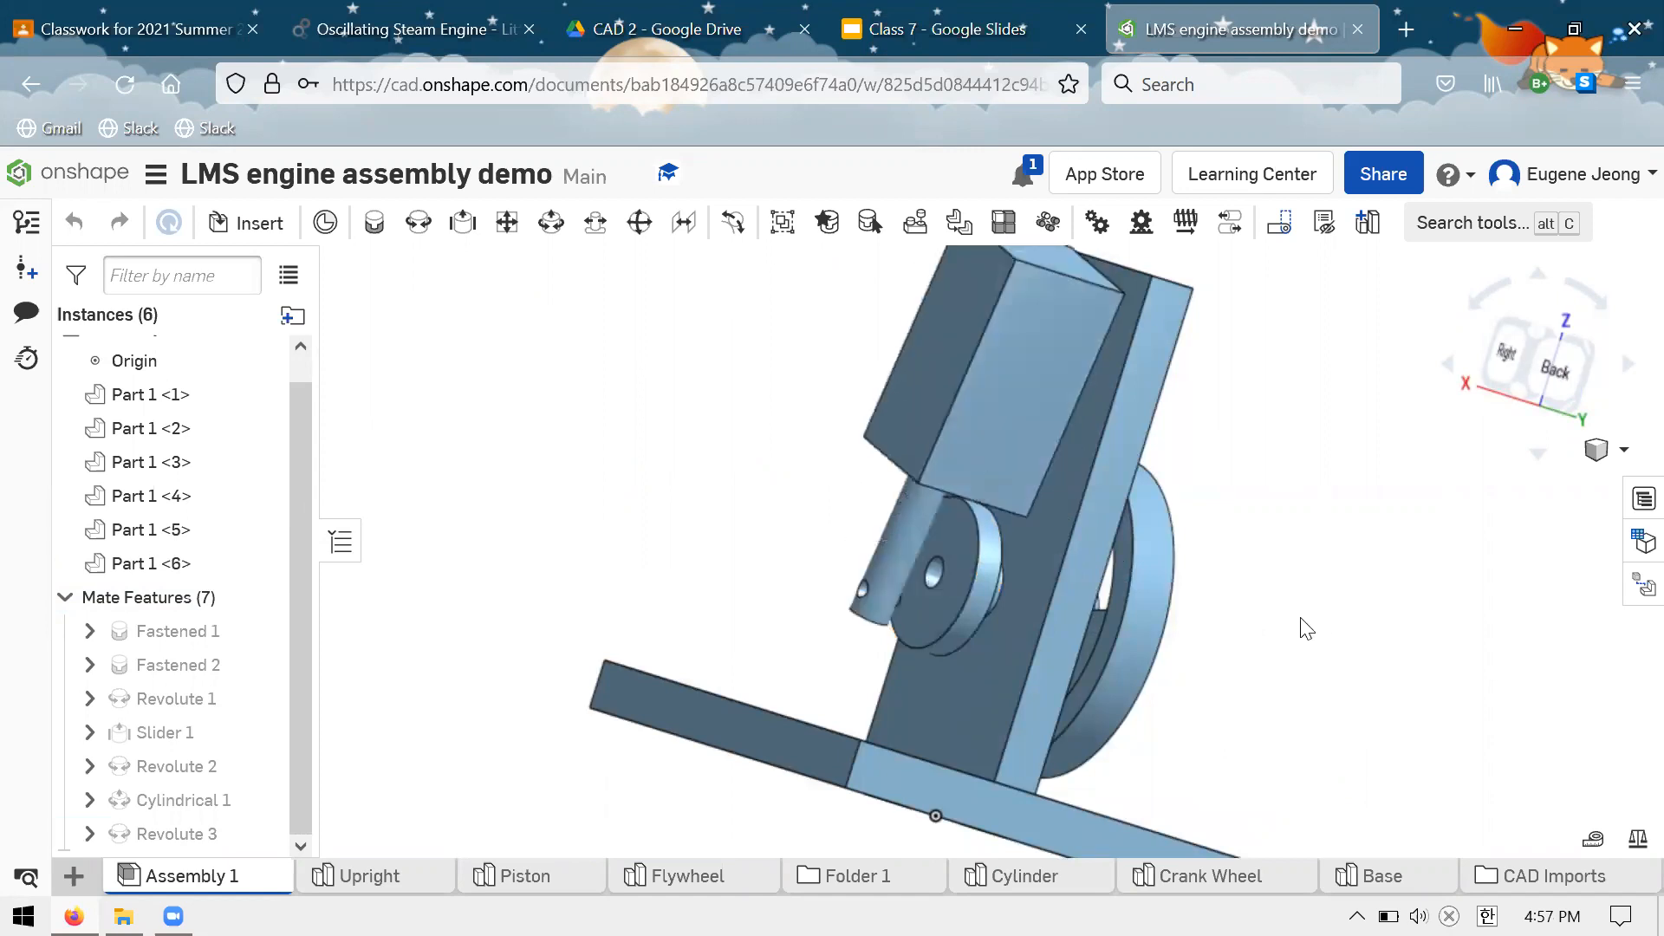
right_drag(1306, 629, 1209, 617)
right_drag(1241, 522, 1335, 716)
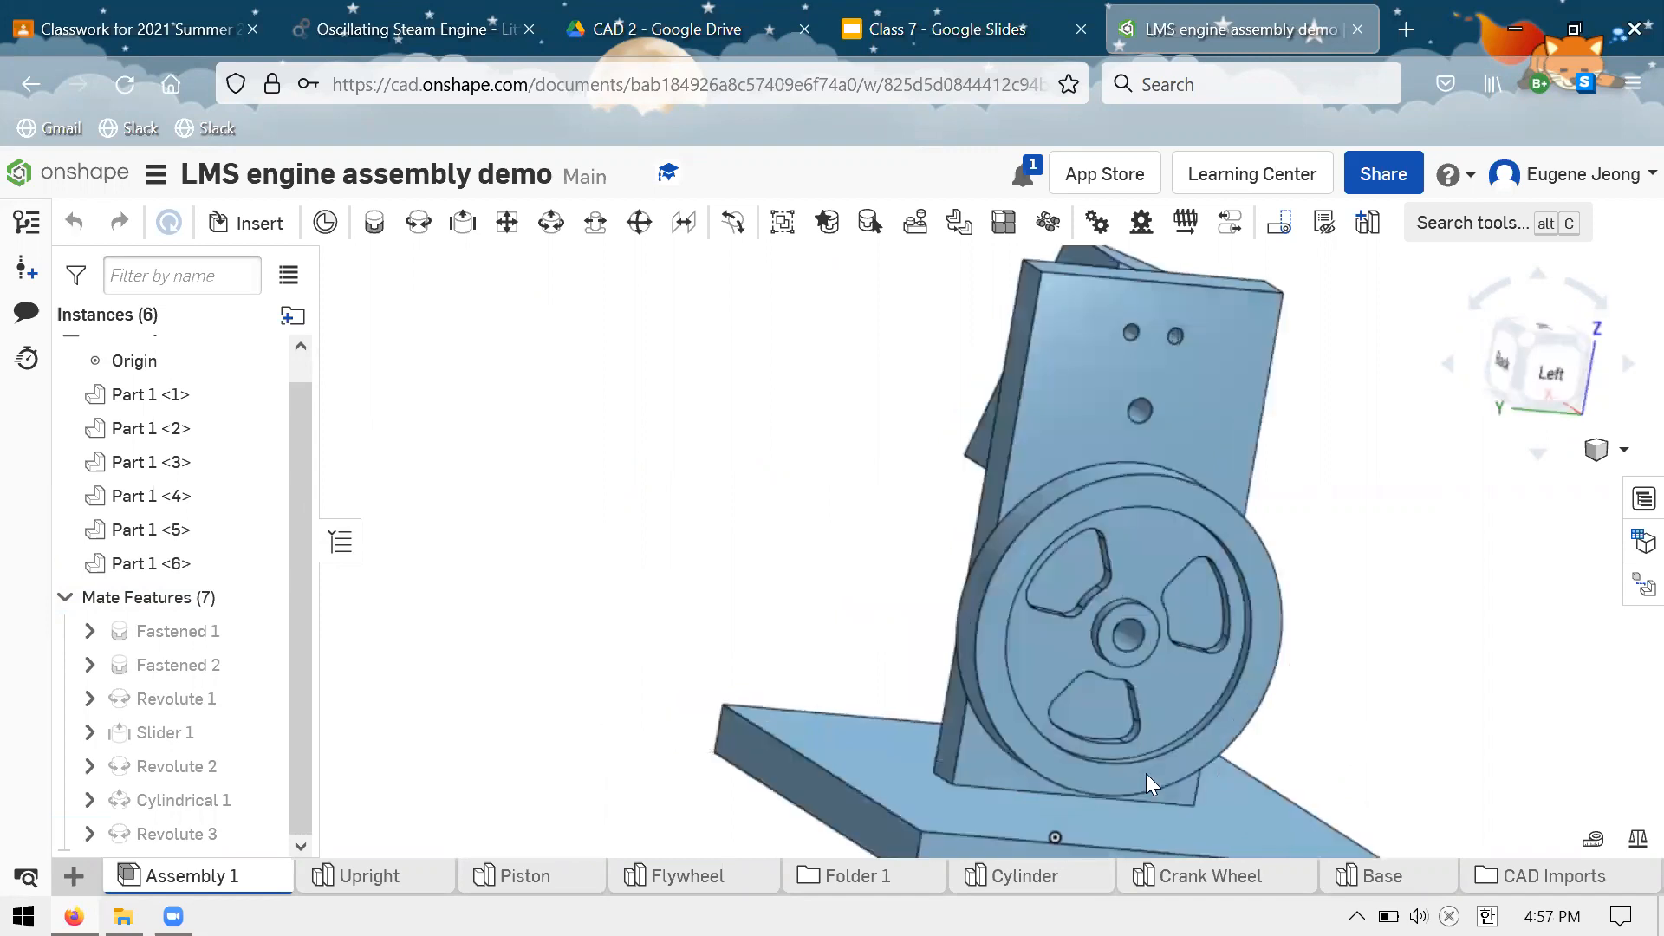
drag(1275, 676, 1148, 699)
drag(1241, 664, 1016, 748)
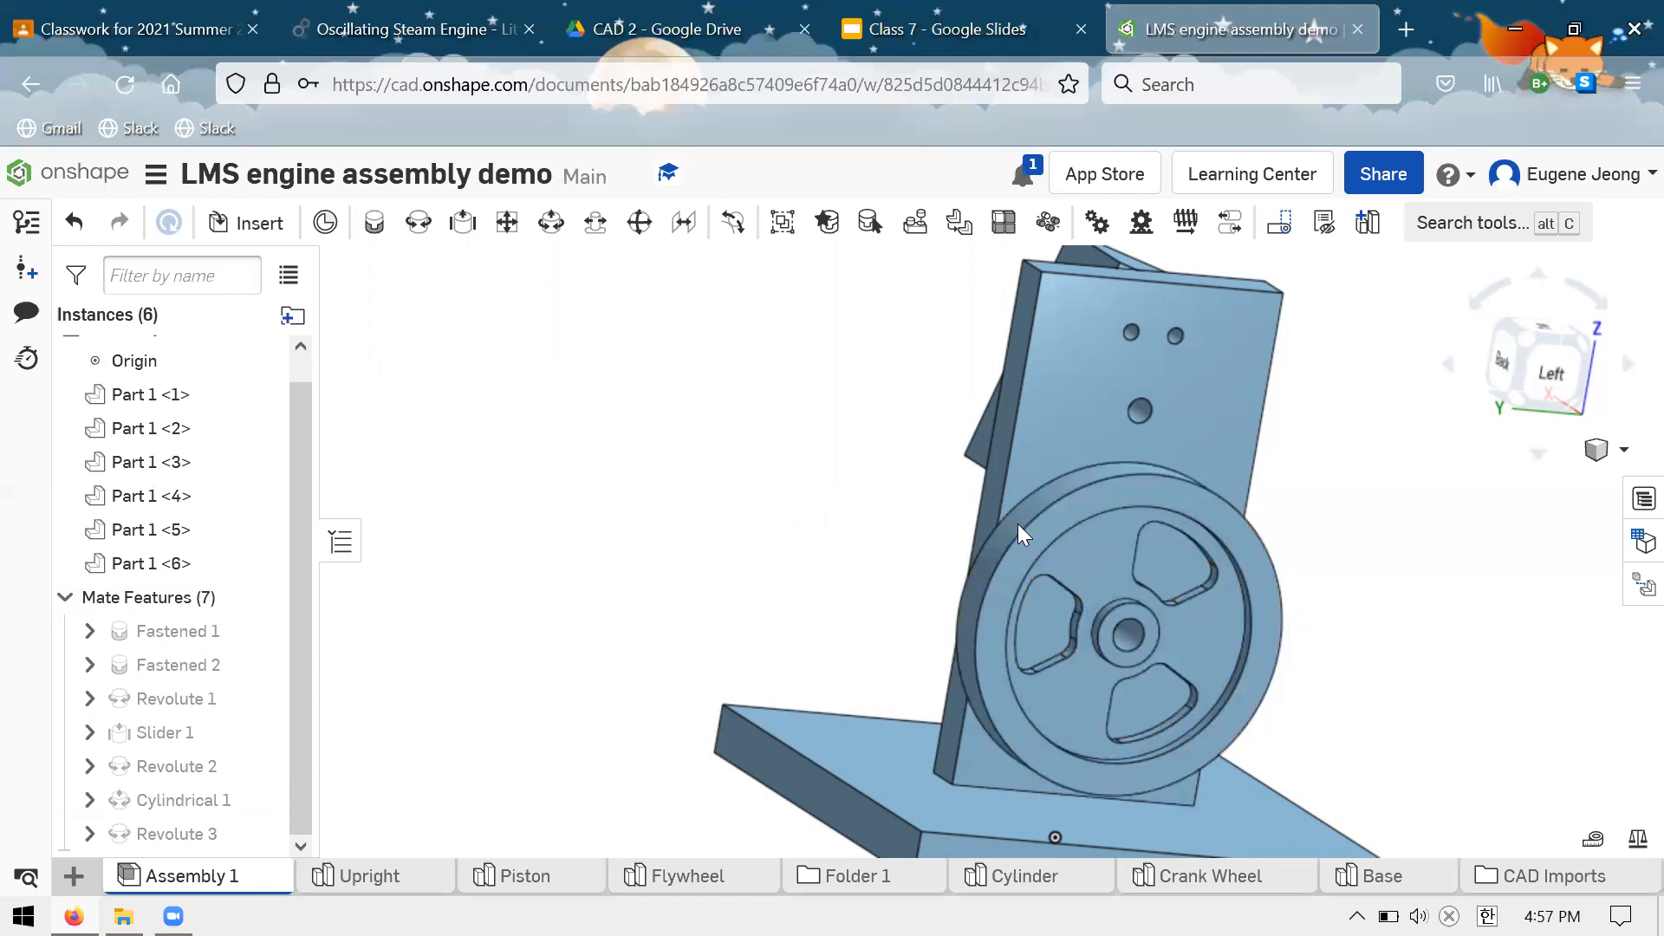
Inspect how the crank wheel's shaft boss and the flywheel line up on opposite sides of the upright, and clear the selection
key(shift+7)
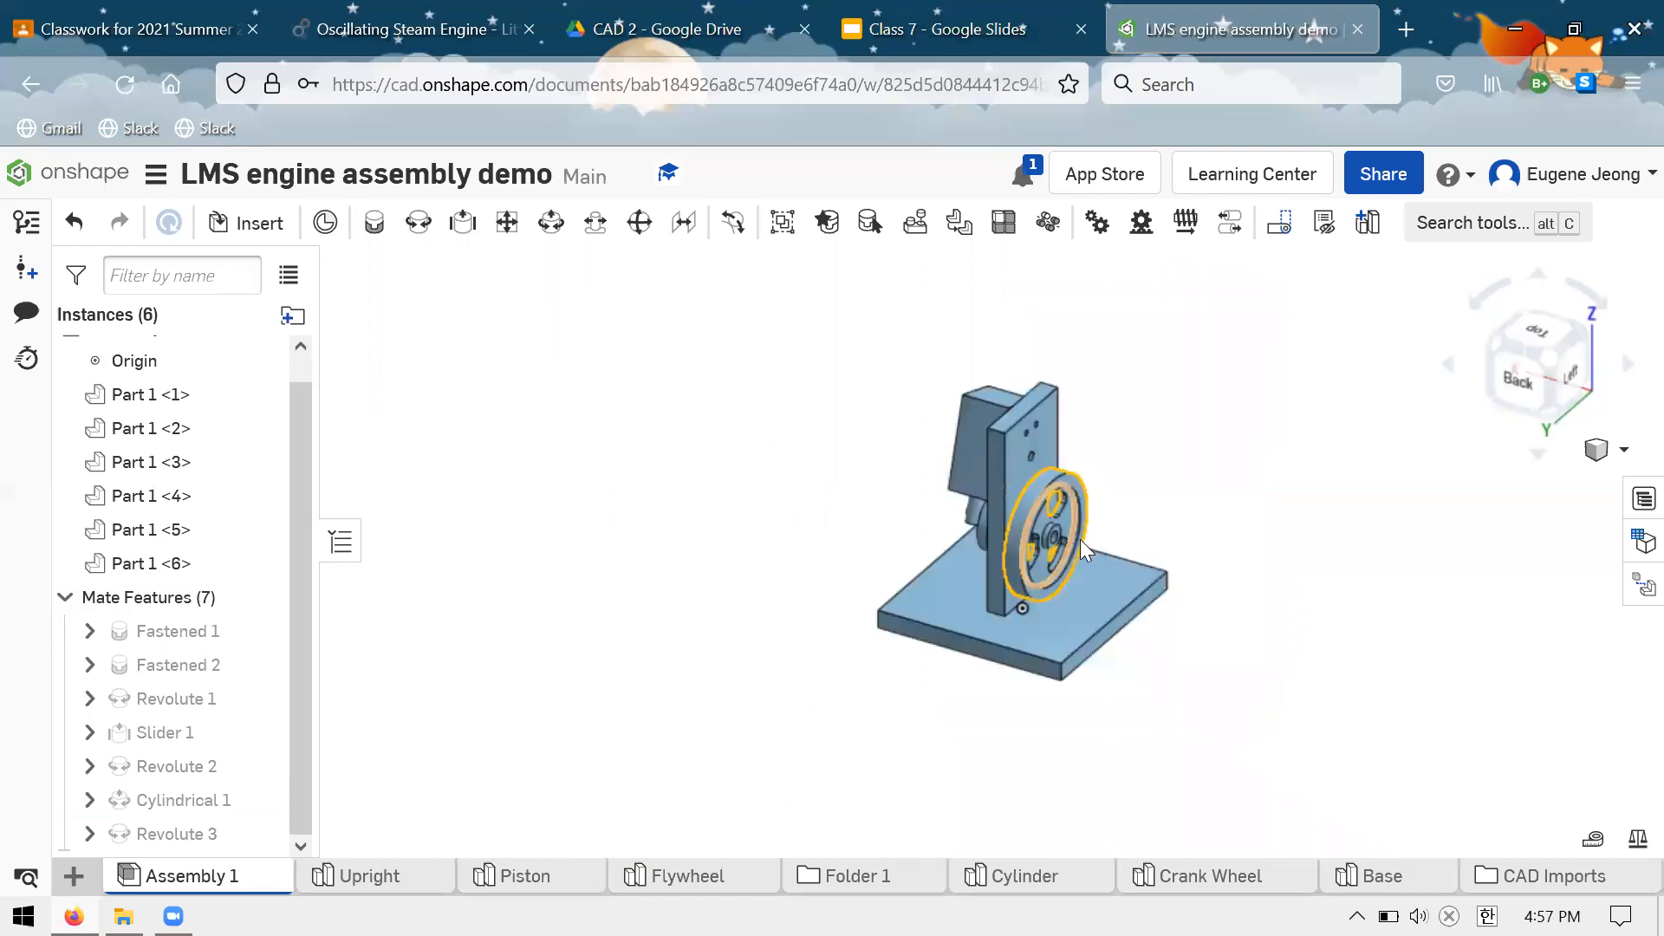
scroll(1080, 539, up, 5)
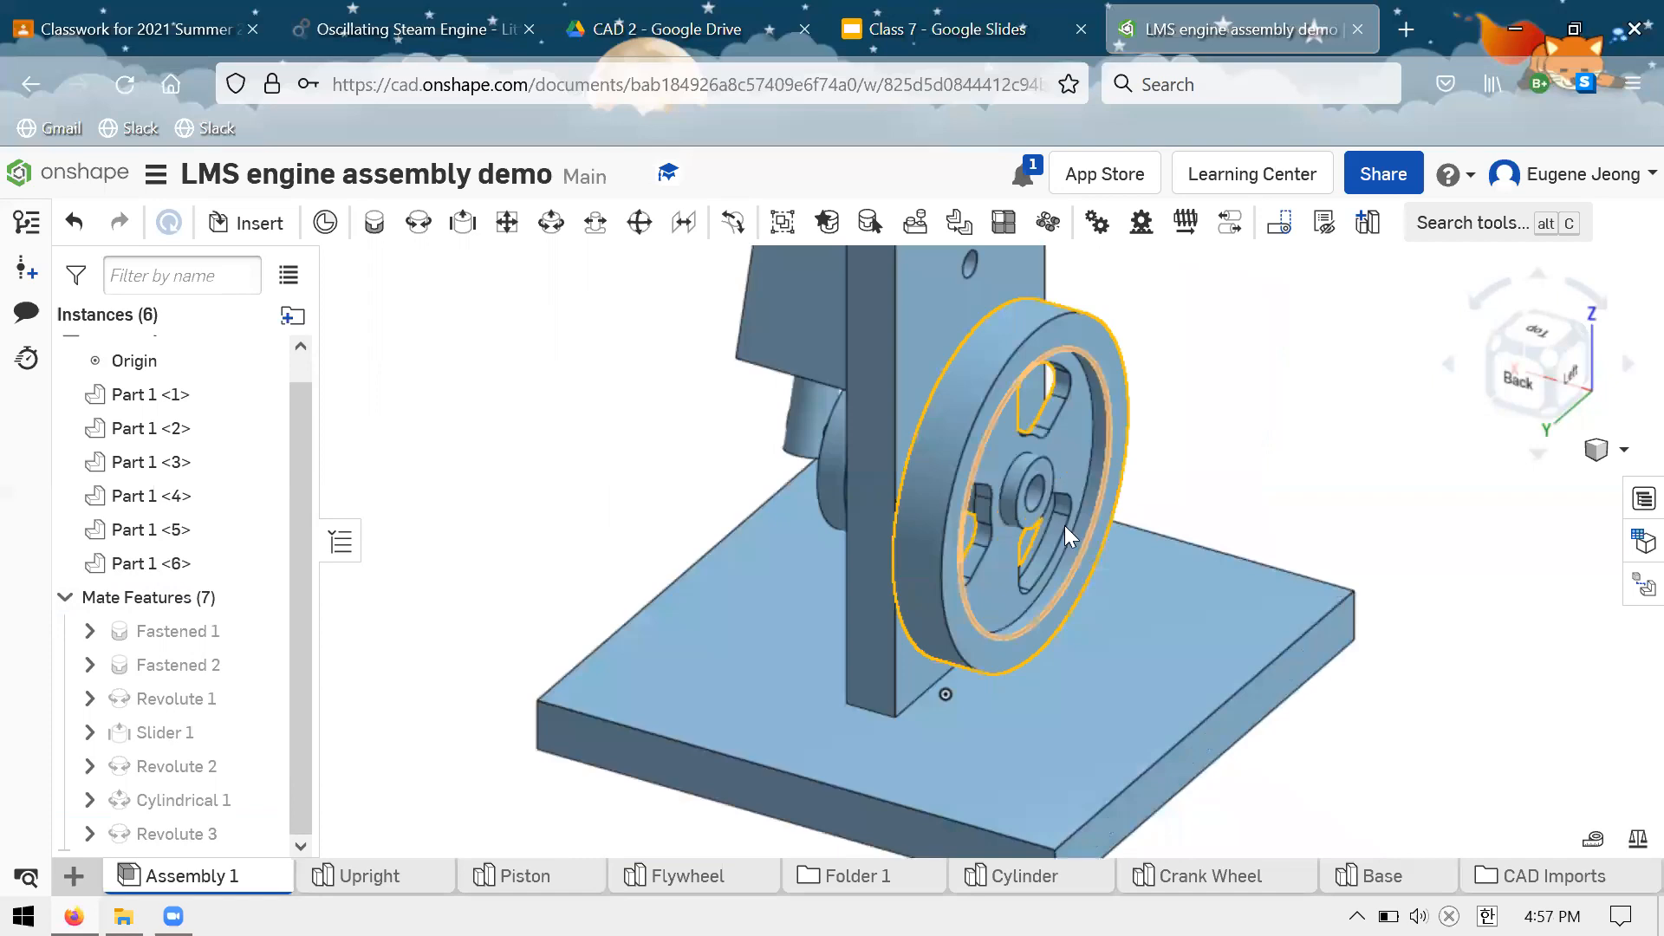
right_drag(869, 468, 865, 470)
click(867, 470)
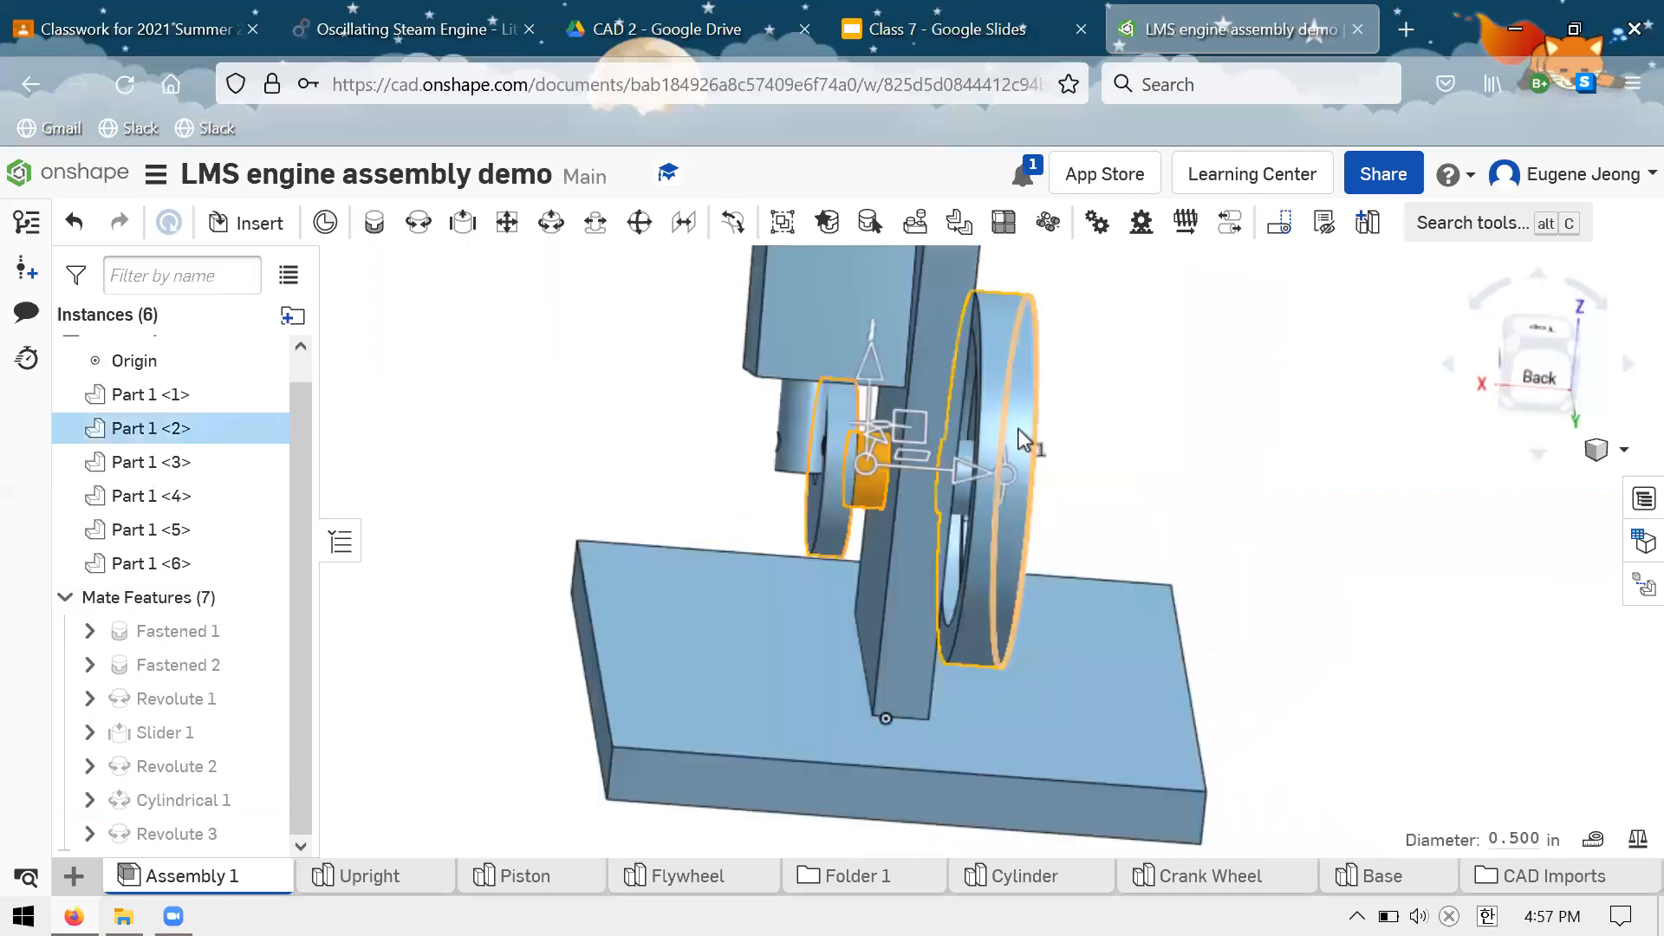
right_drag(1020, 439, 1003, 626)
right_drag(1034, 444, 1163, 416)
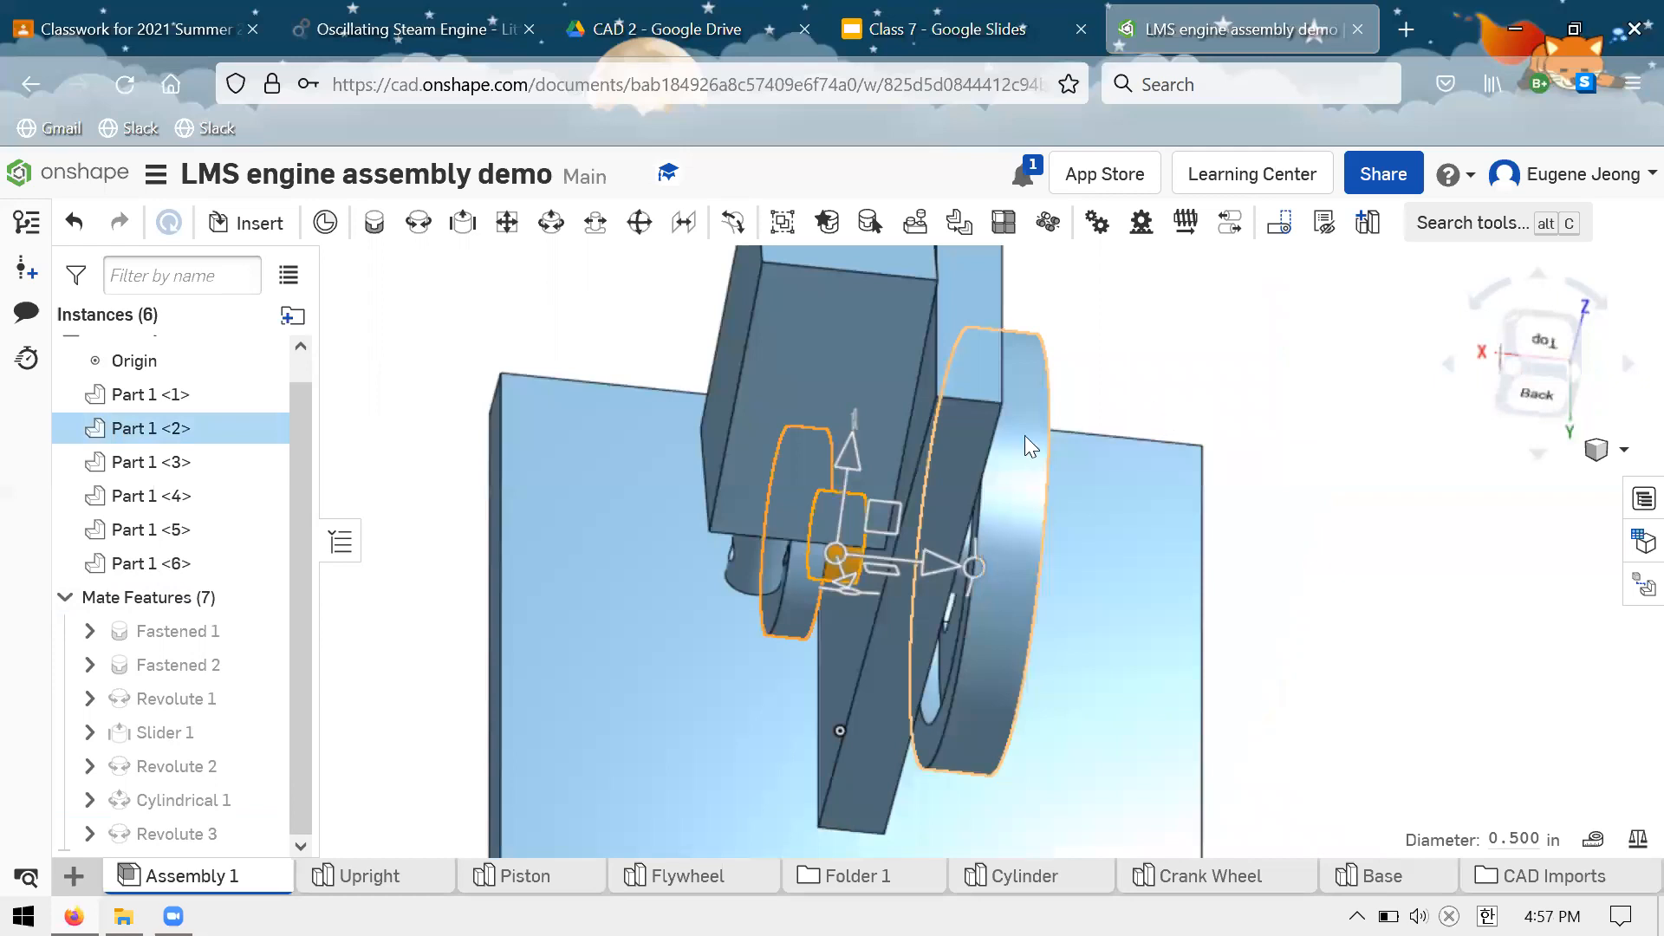
key(space)
right_drag(1025, 435, 973, 616)
scroll(973, 616, up, 4)
scroll(900, 302, down, 4)
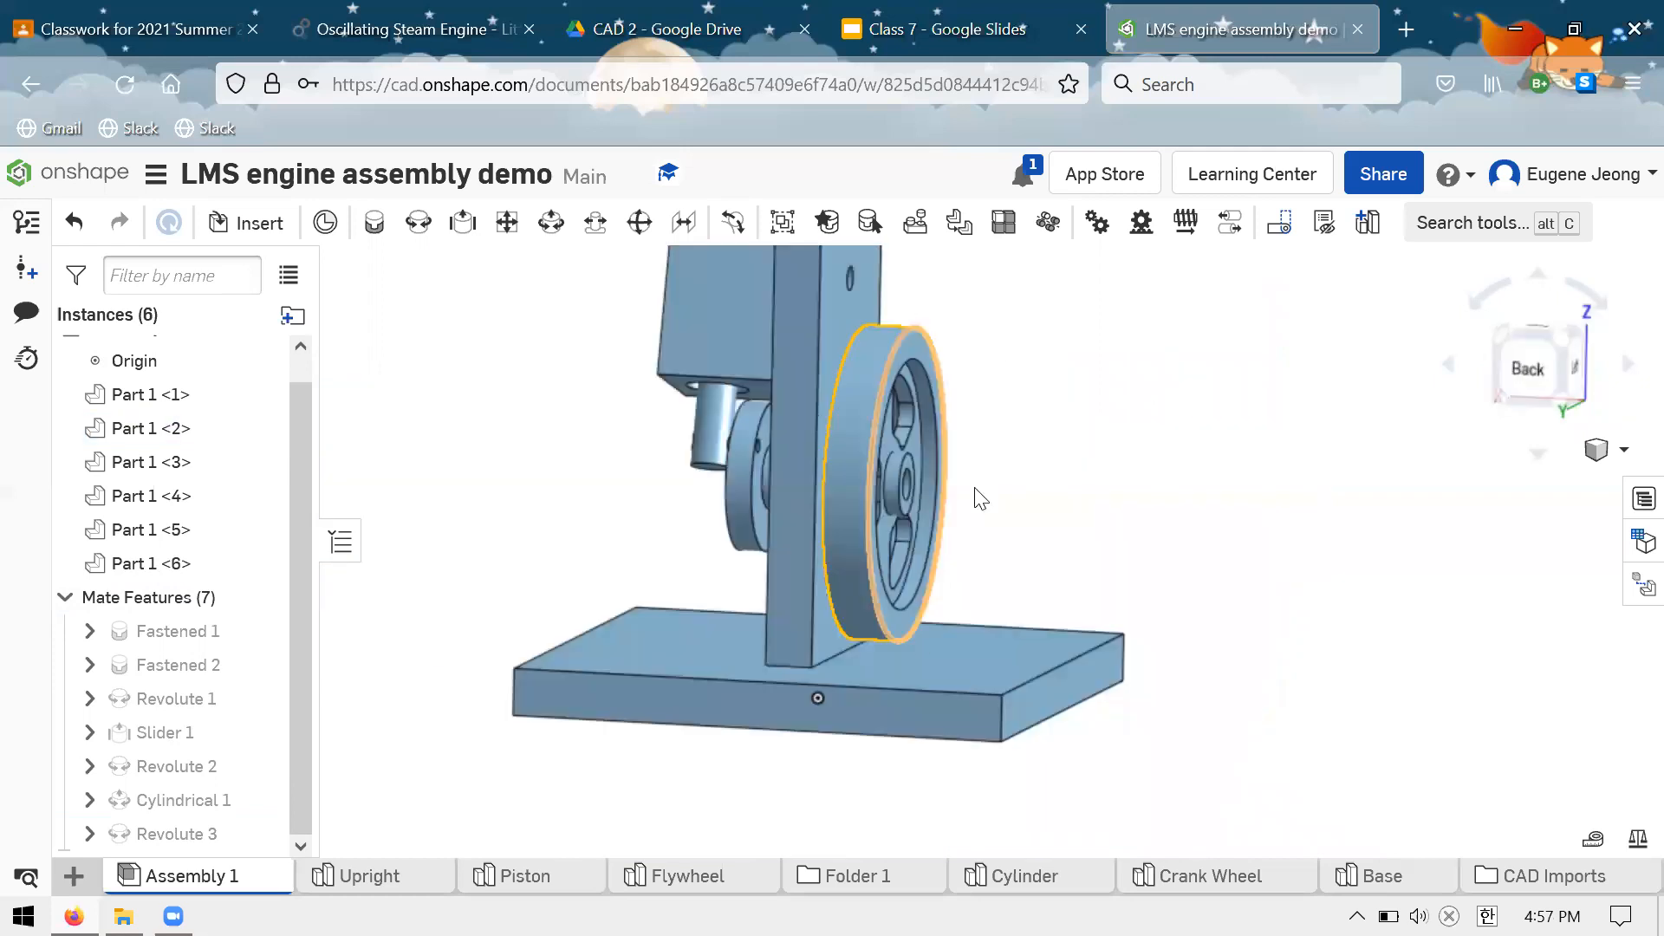
scroll(827, 623, up, 1)
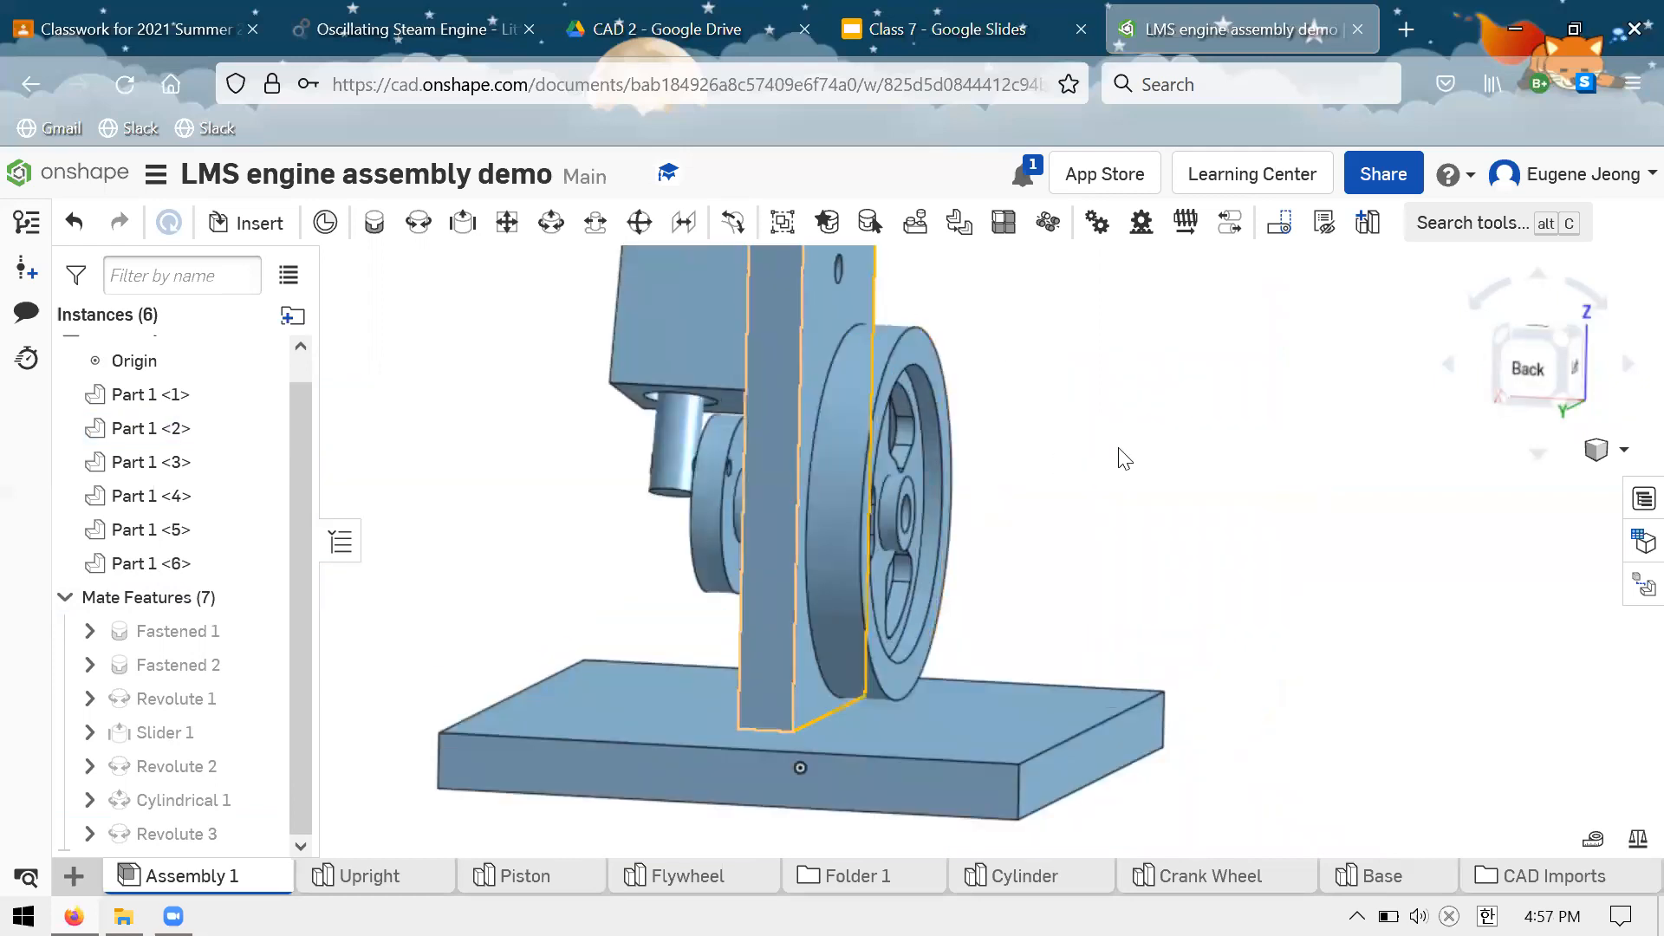
right_drag(1118, 450, 1113, 455)
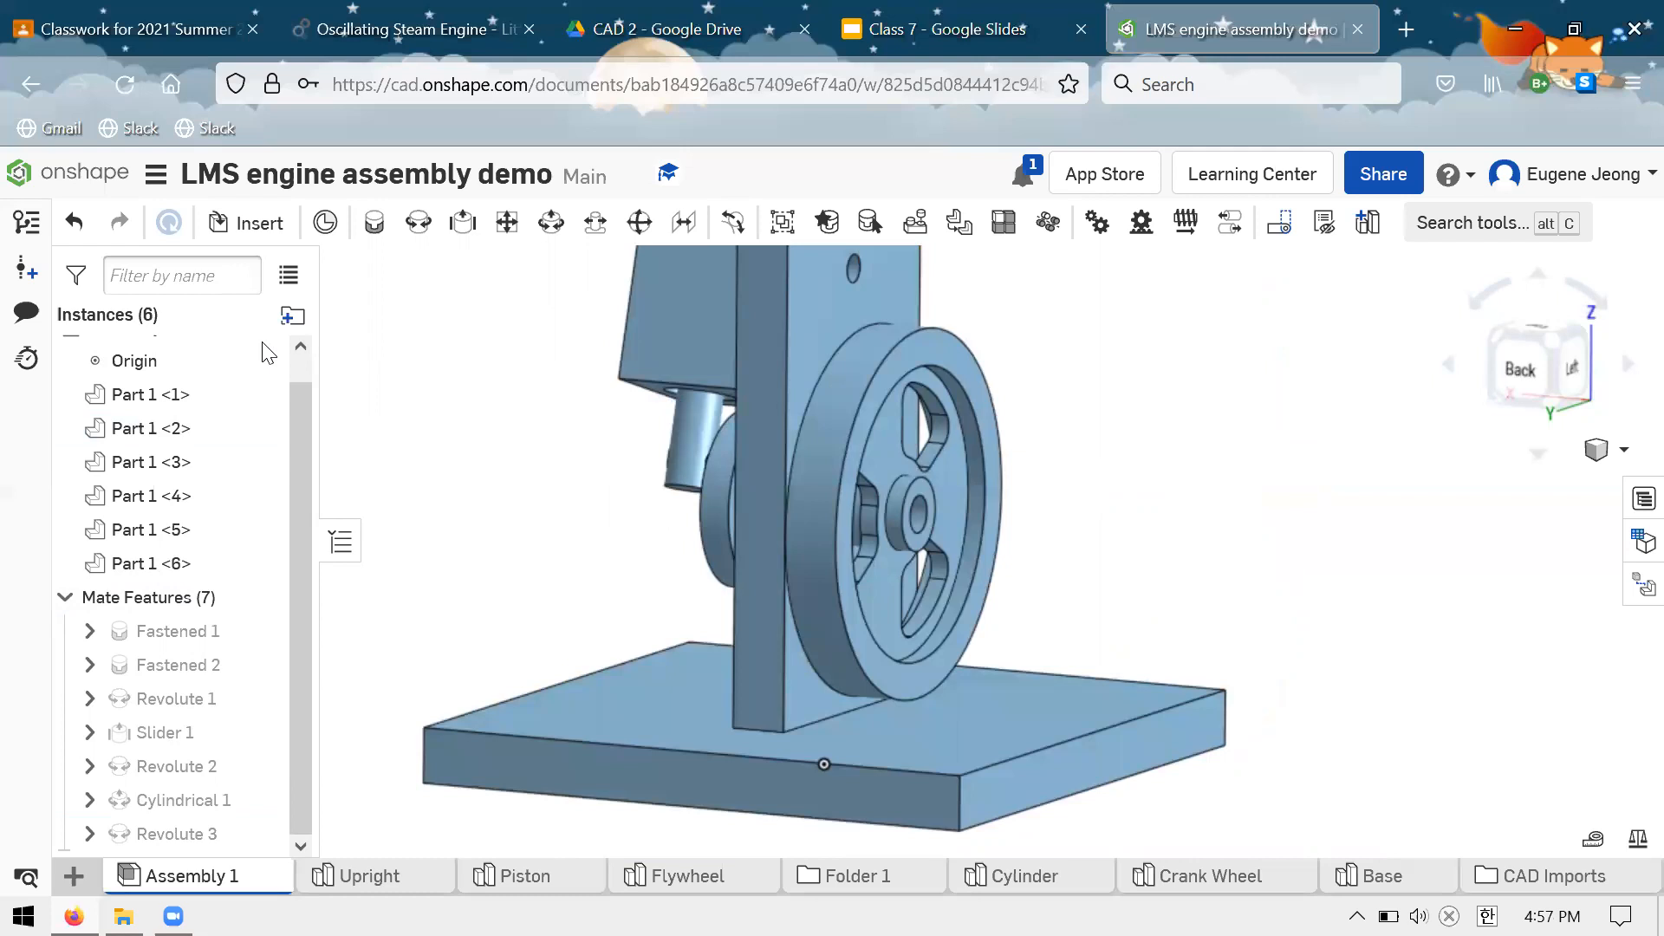
Group the flywheel and the crank wheel so that they move as one body
click(783, 224)
click(860, 425)
right_drag(860, 425, 632, 454)
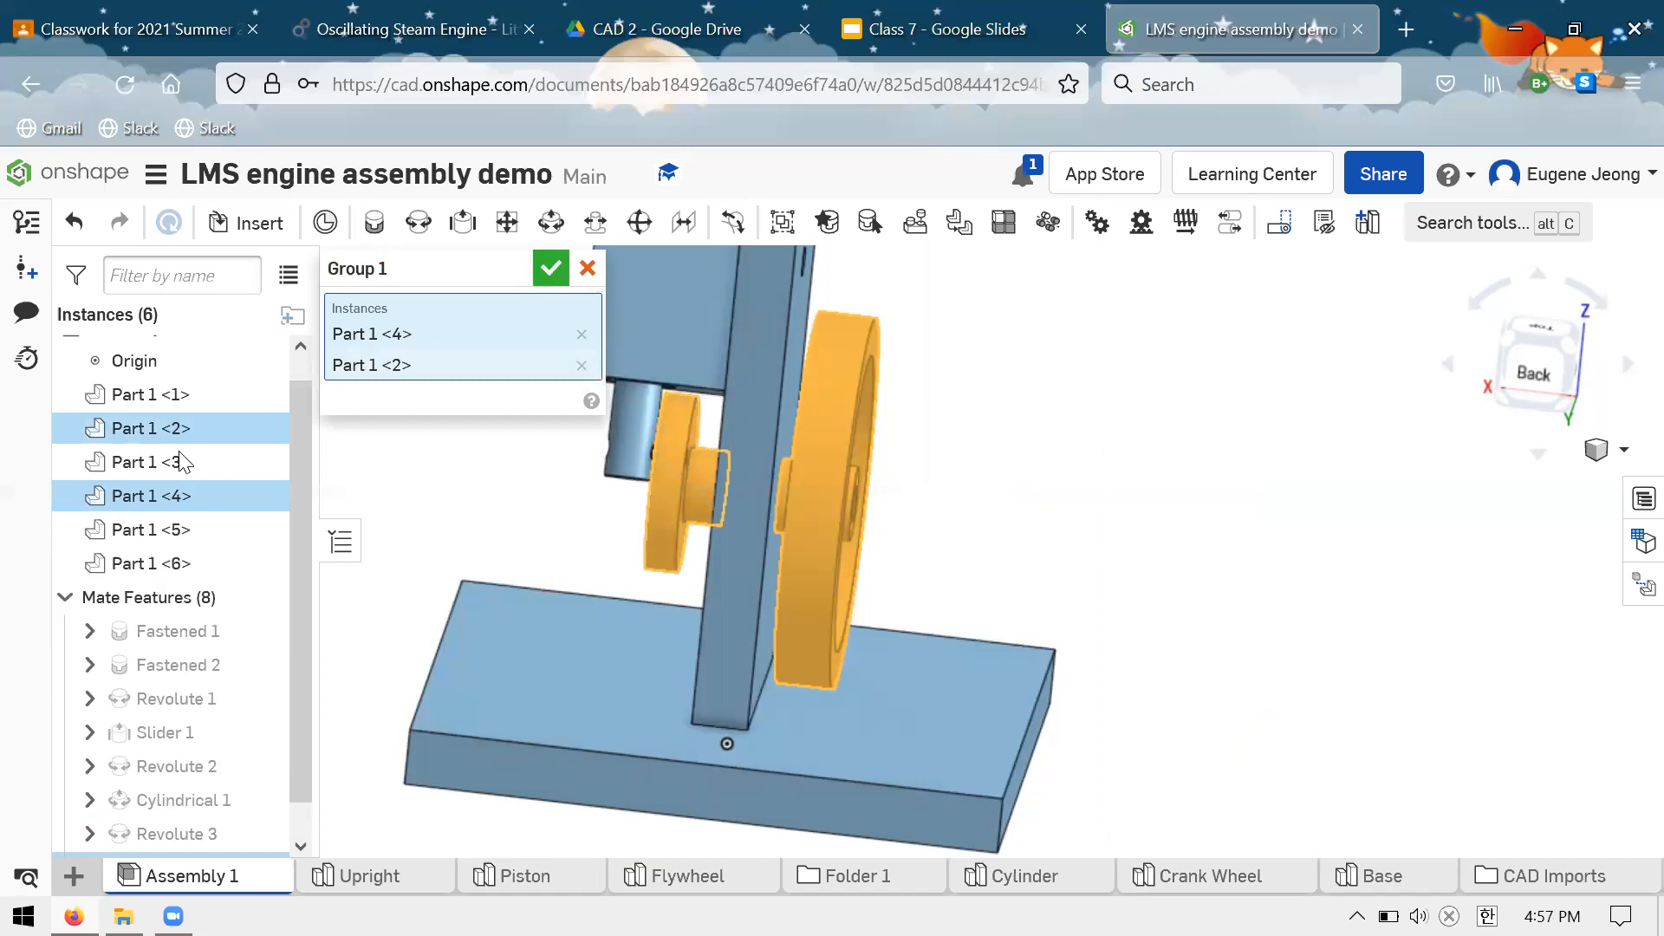
click(548, 270)
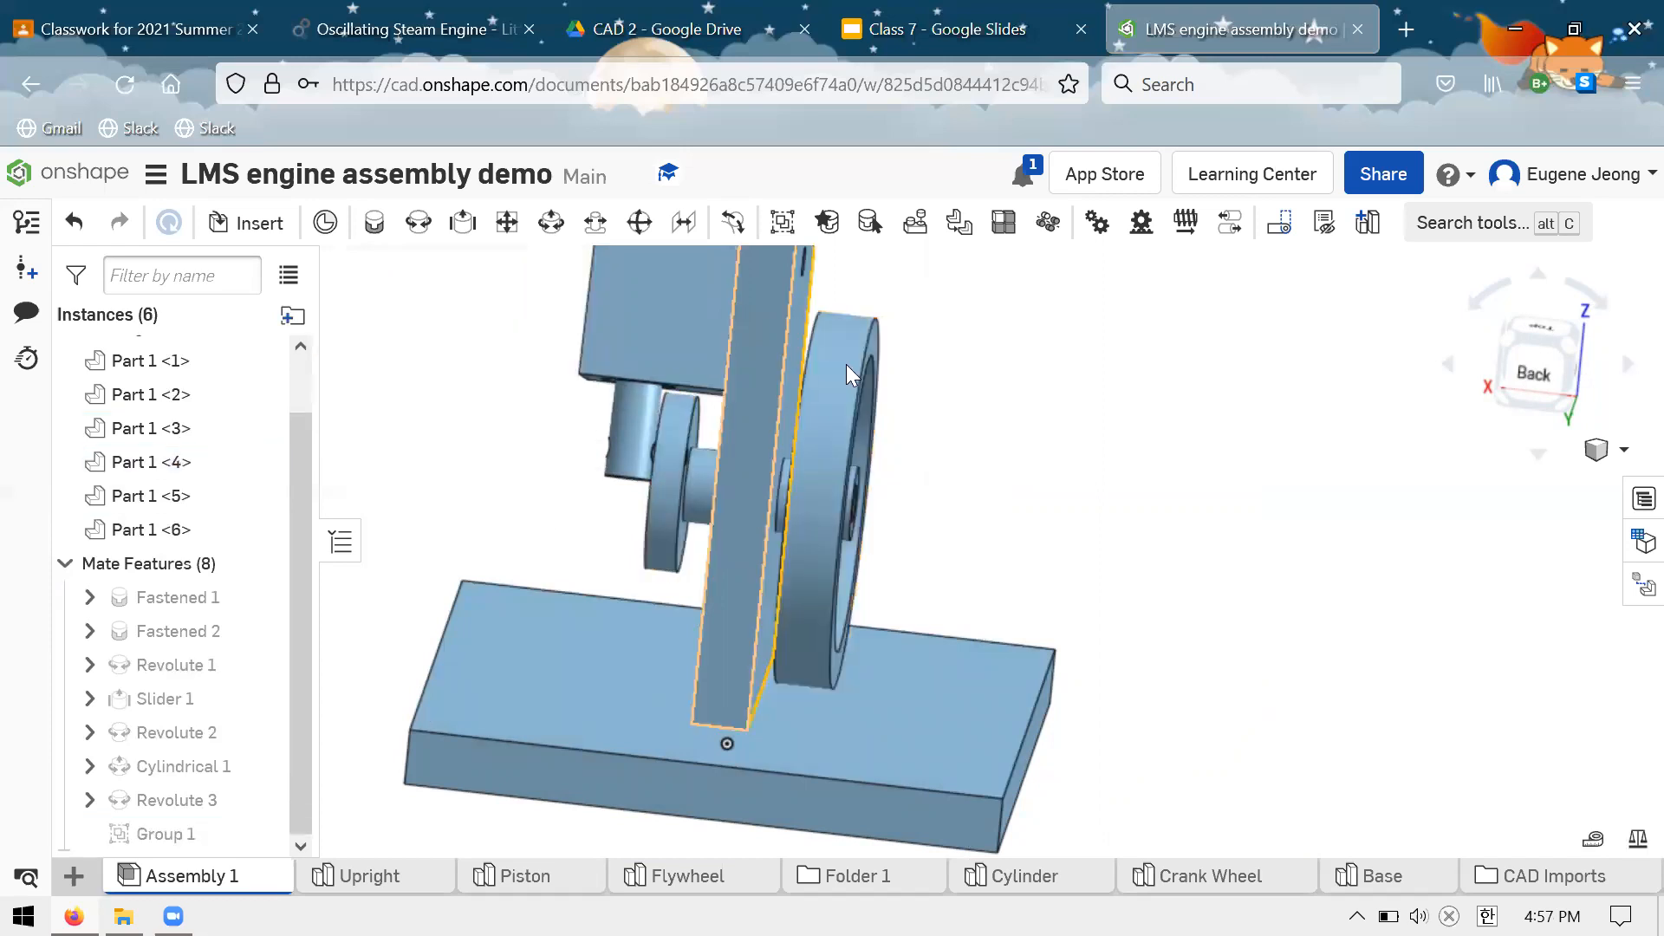
Turn the flywheel to test the grouped motion of the crank and piston, and delete the group
right_drag(931, 326, 848, 350)
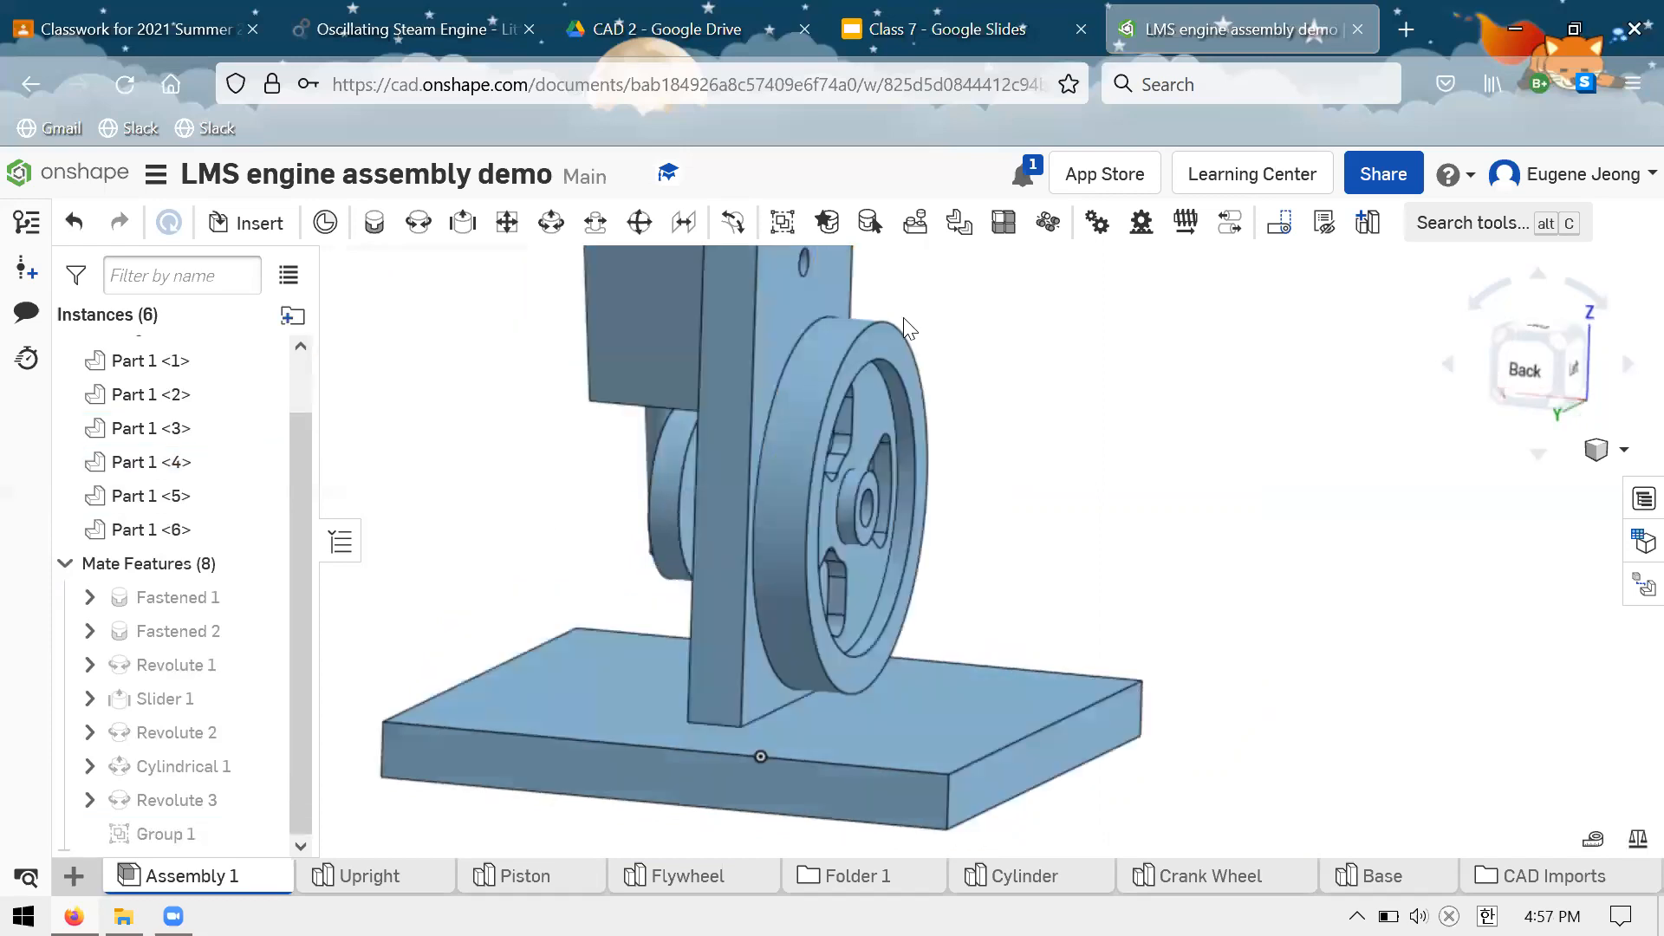
drag(825, 672, 1070, 362)
right_drag(714, 435, 788, 474)
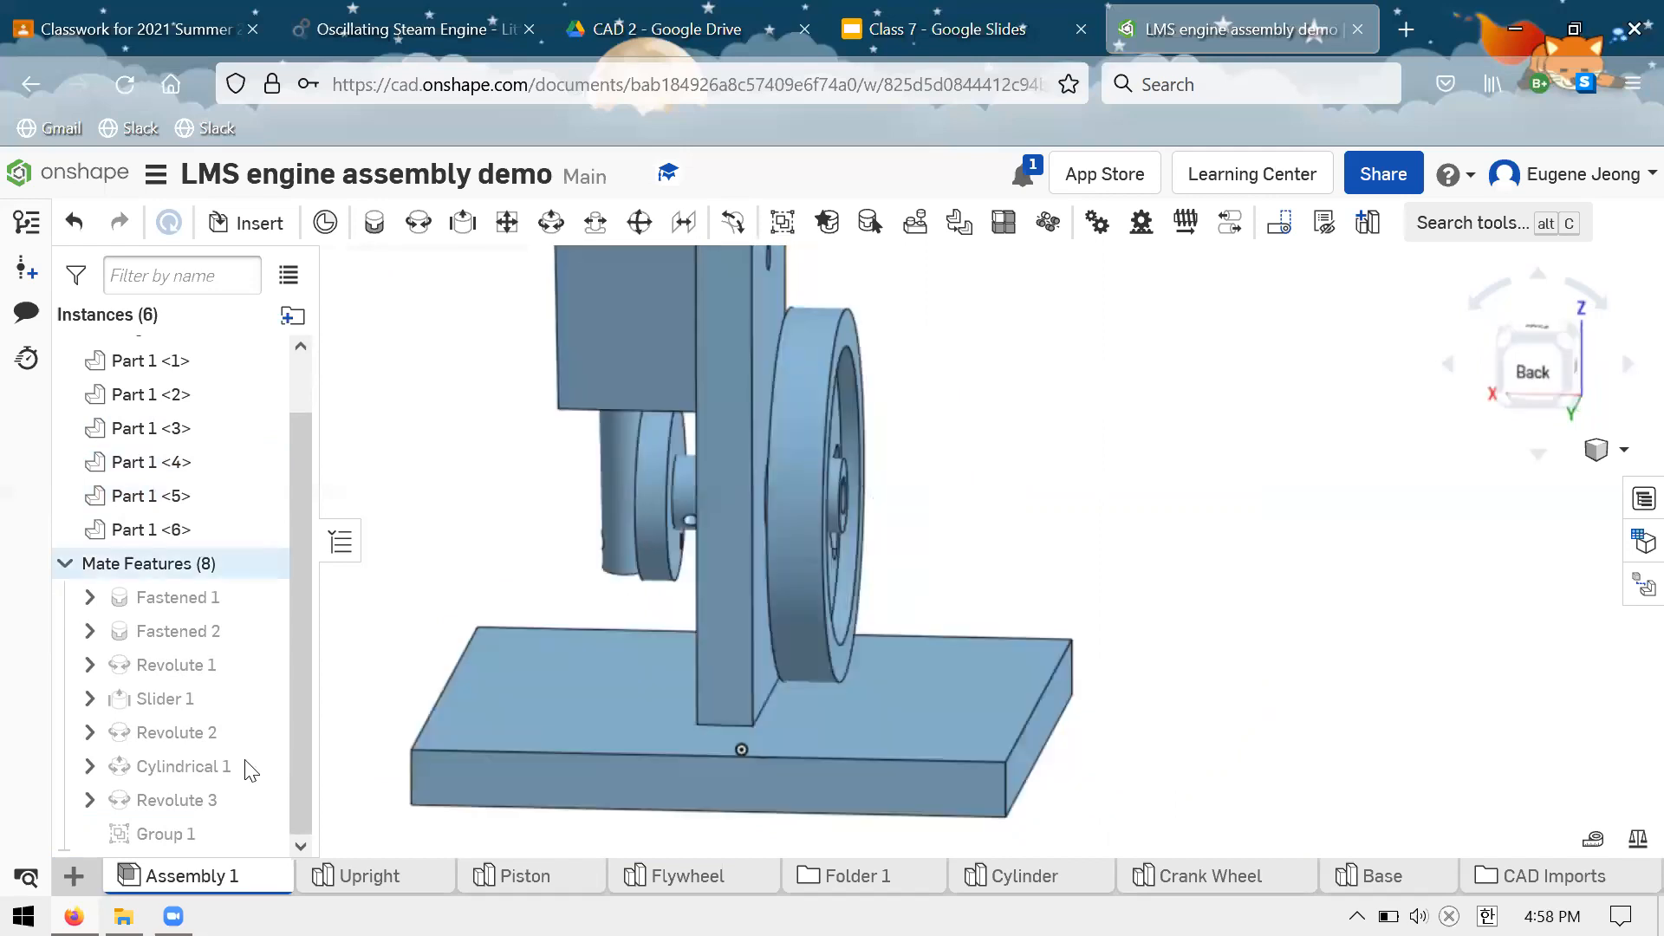
click(213, 837)
key(Delete)
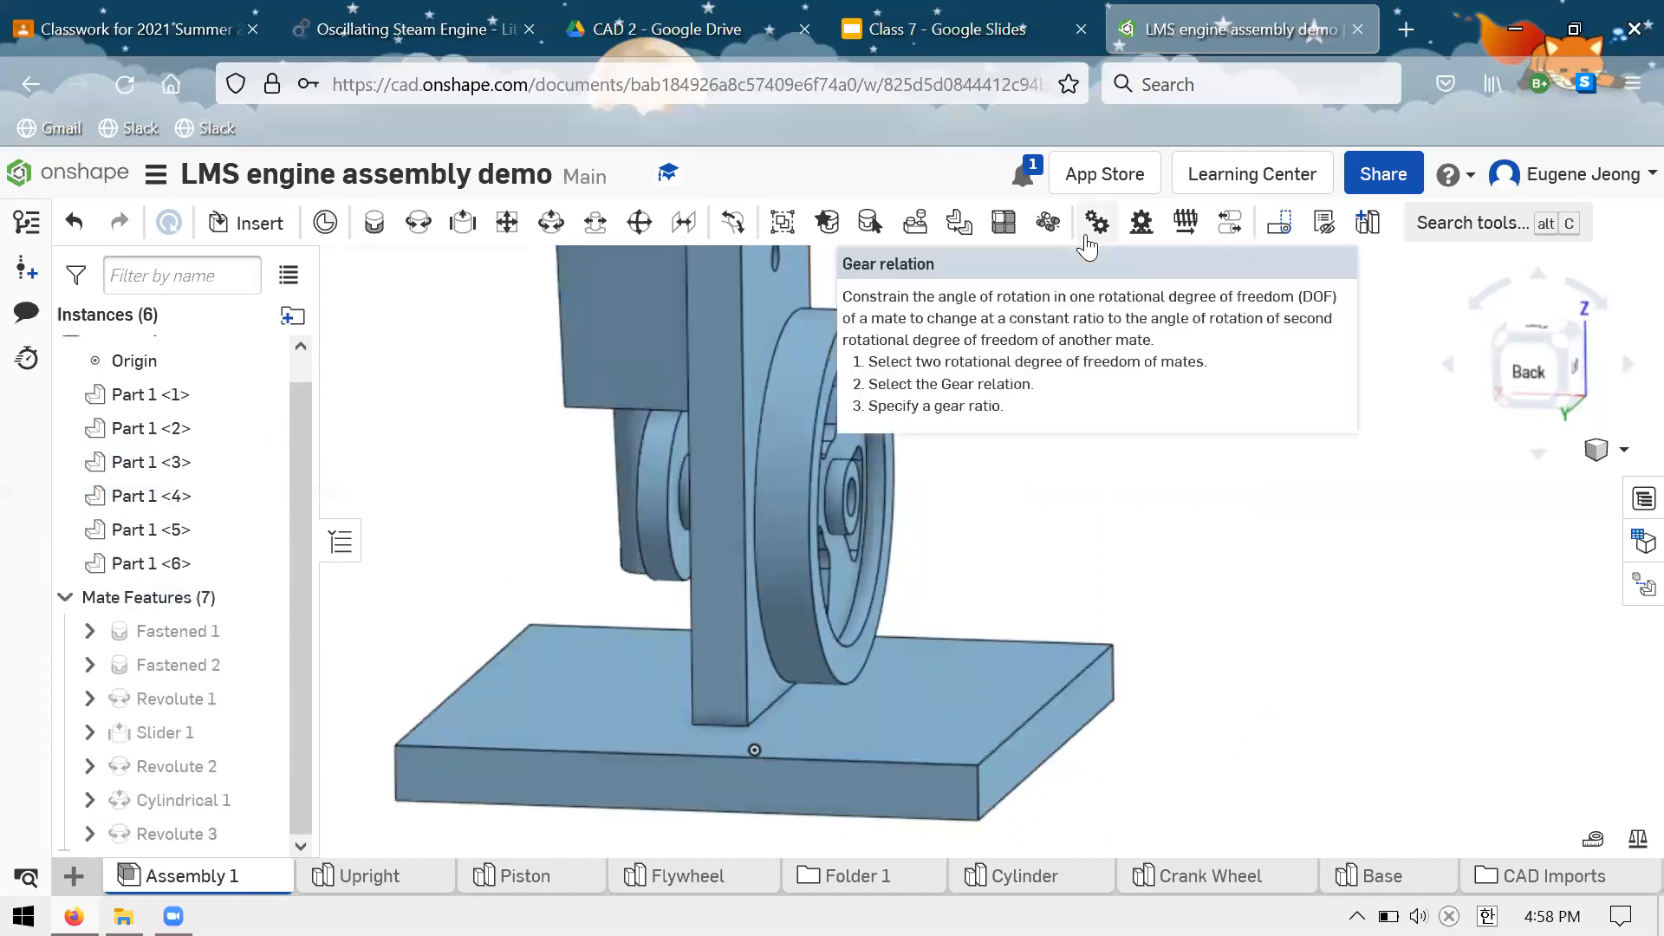
key(XF86AudioLowerVolume)
key(XF86AudioRaiseVolume)
key(XF86AudioRaiseVolume)
key(XF86AudioRaiseVolume)
key(XF86AudioRaiseVolume)
key(XF86AudioRaiseVolume)
key(XF86AudioRaiseVolume)
key(XF86AudioRaiseVolume)
key(XF86AudioRaiseVolume)
key(XF86AudioRaiseVolume)
key(XF86AudioRaiseVolume)
Add a Gear relation with a ratio of 1 between the Revolute 3 and Revolute 2 mates
click(1087, 239)
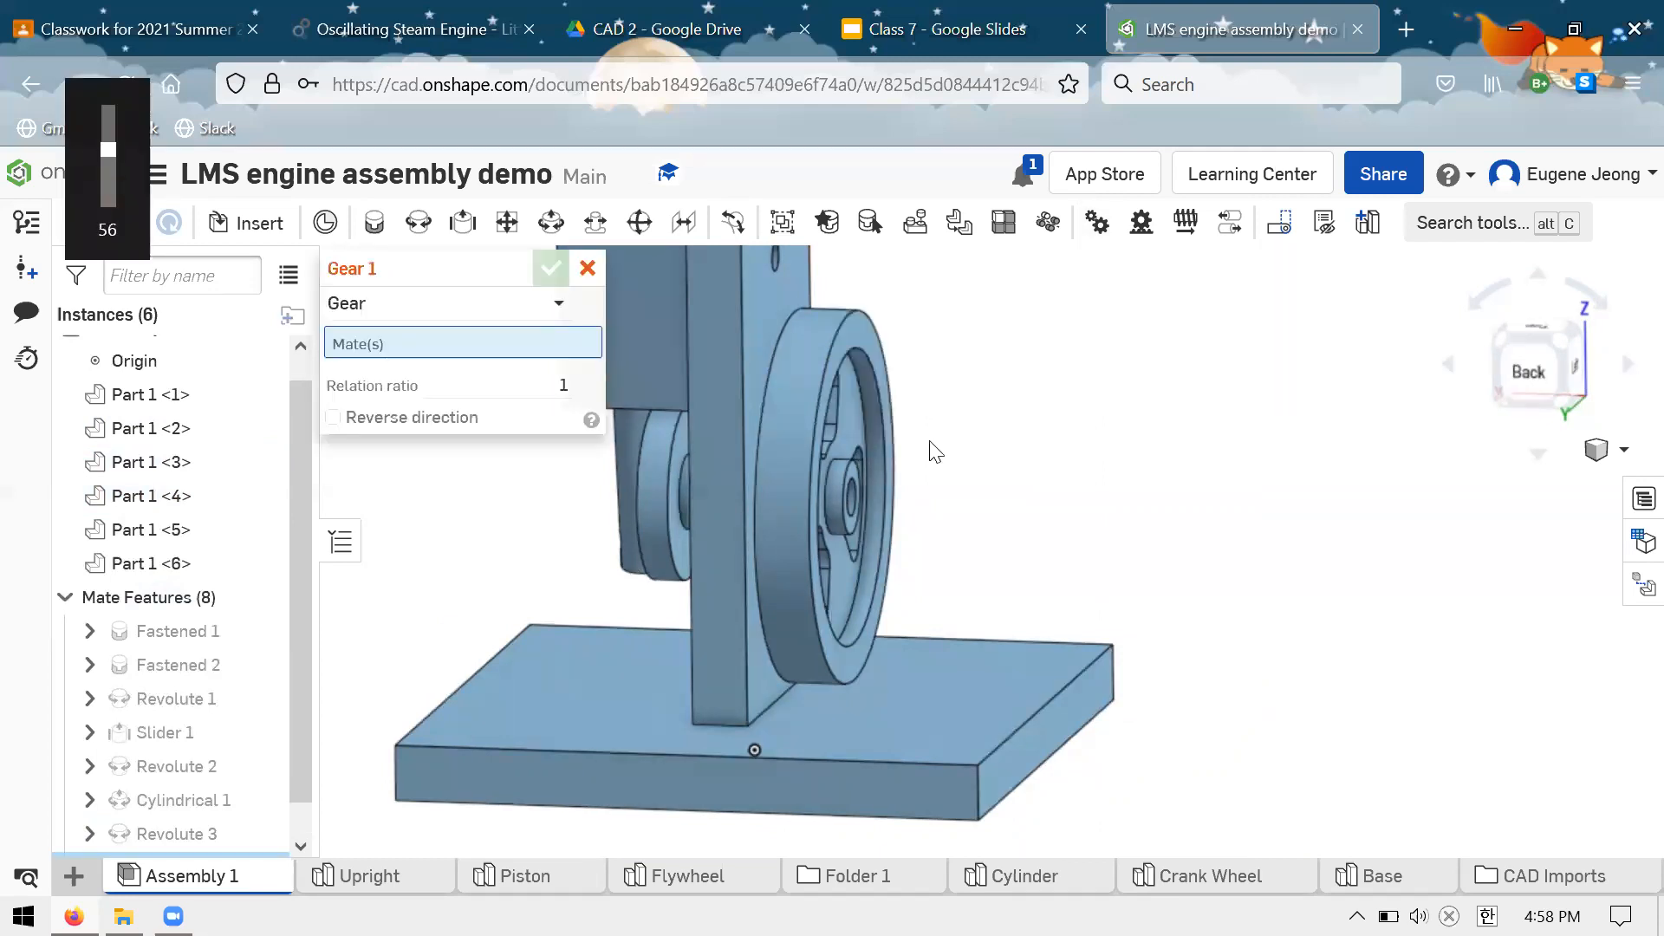
scroll(934, 582, down, 2)
scroll(746, 494, up, 3)
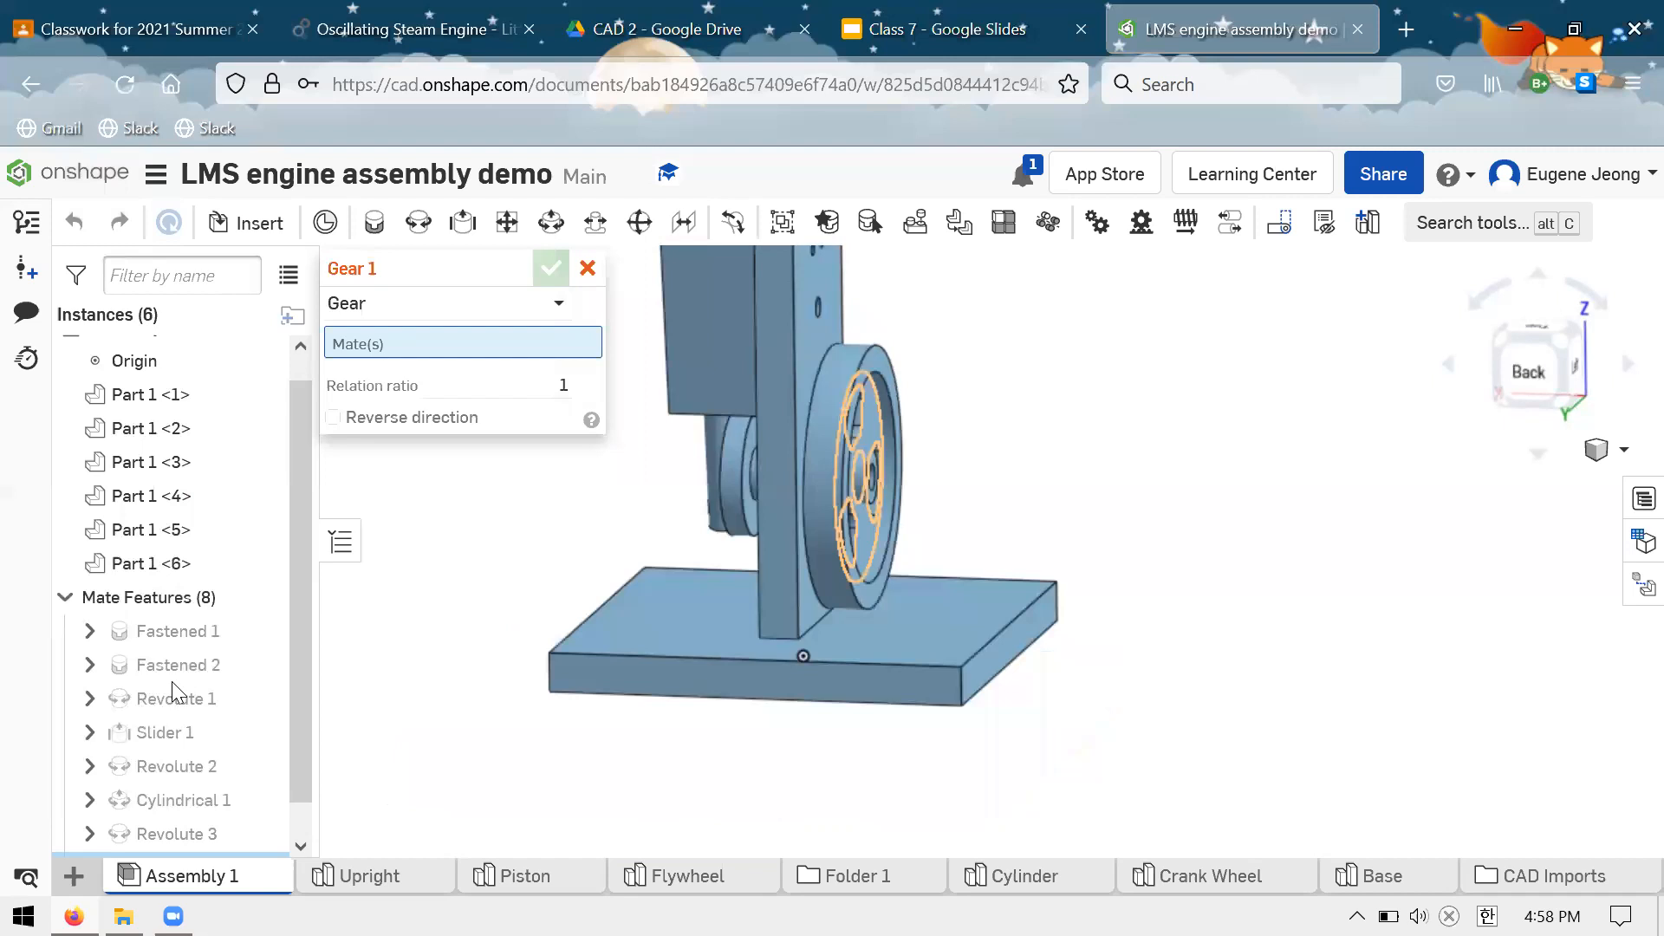
click(177, 834)
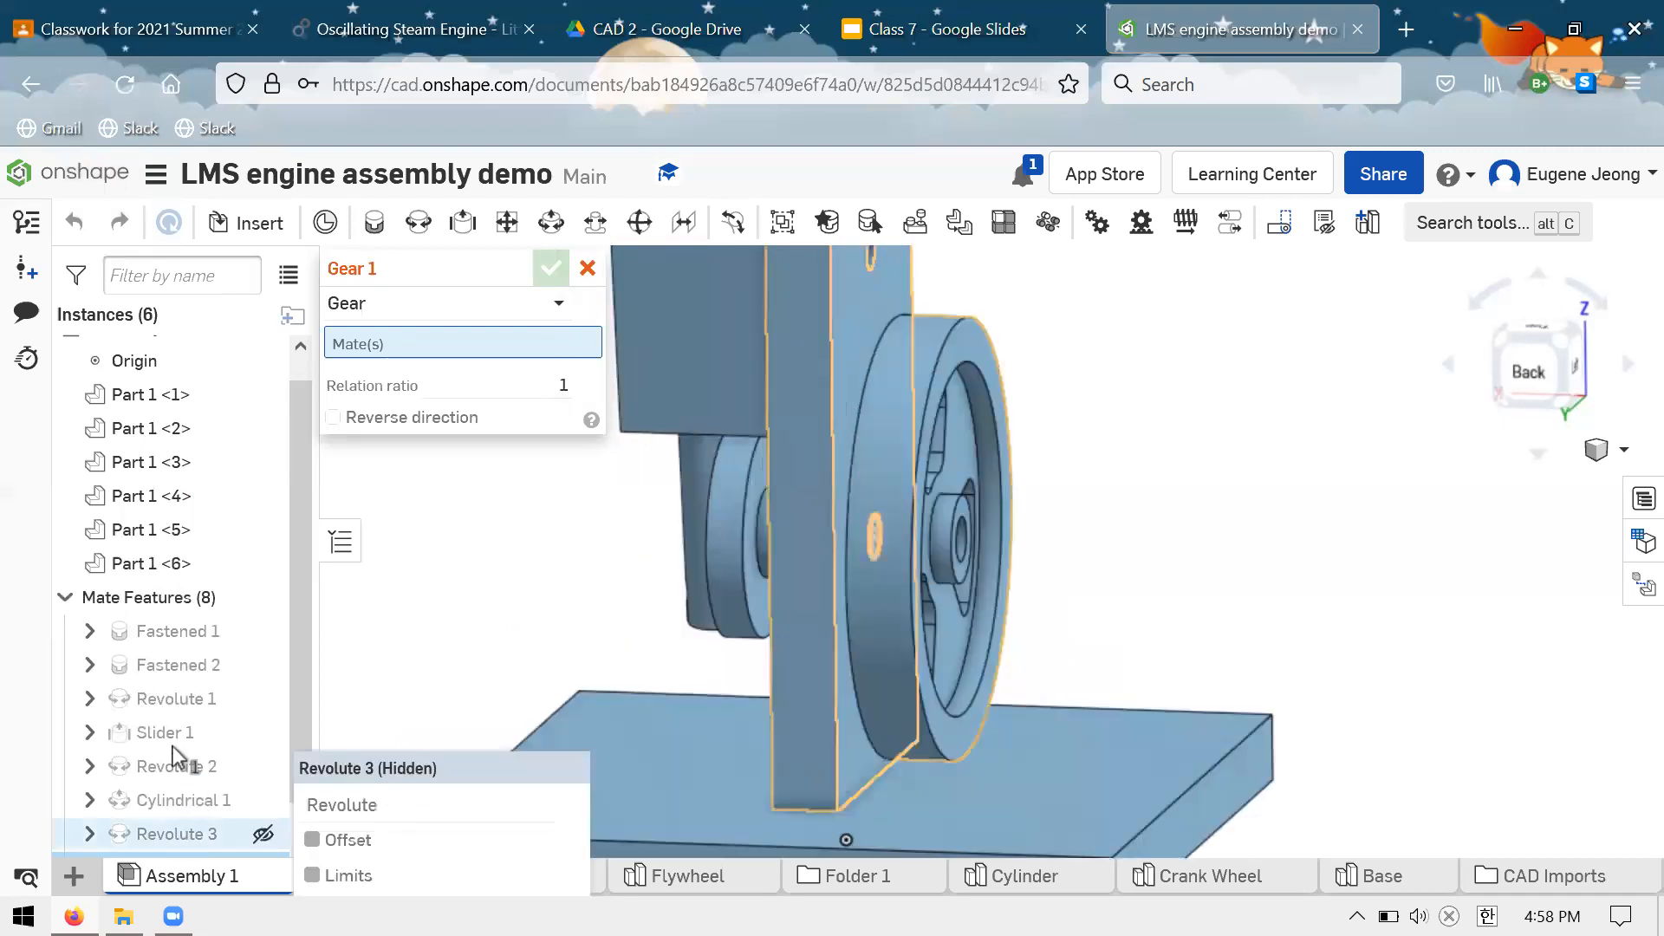
right_drag(524, 649, 539, 642)
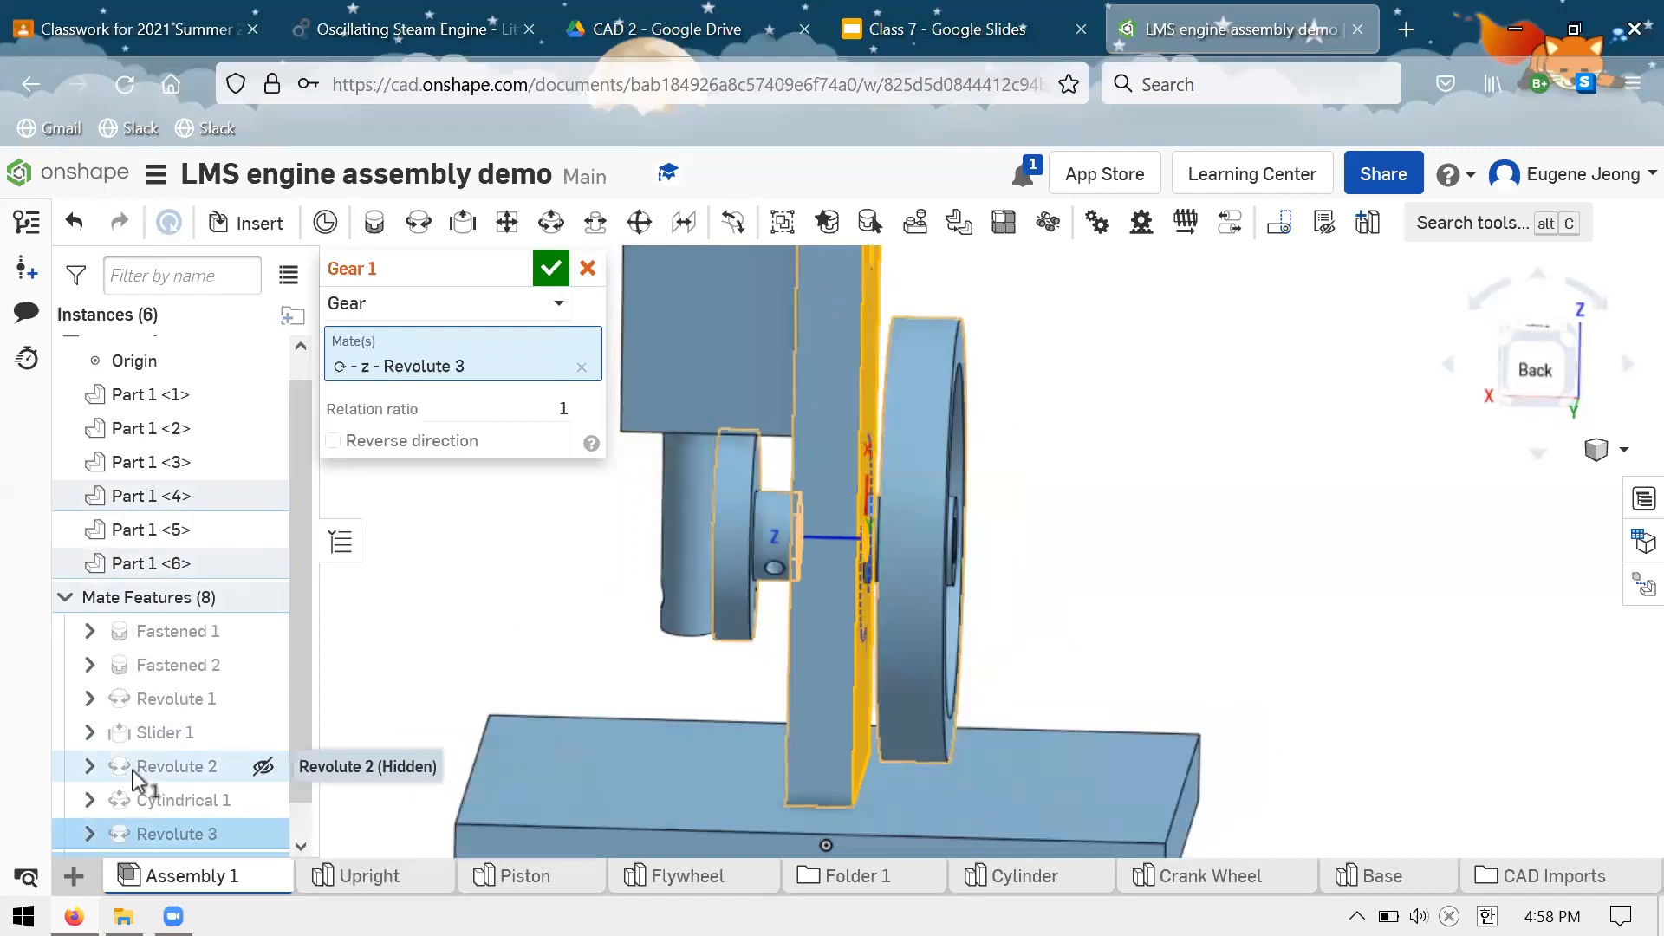
click(169, 771)
right_drag(959, 559, 1051, 324)
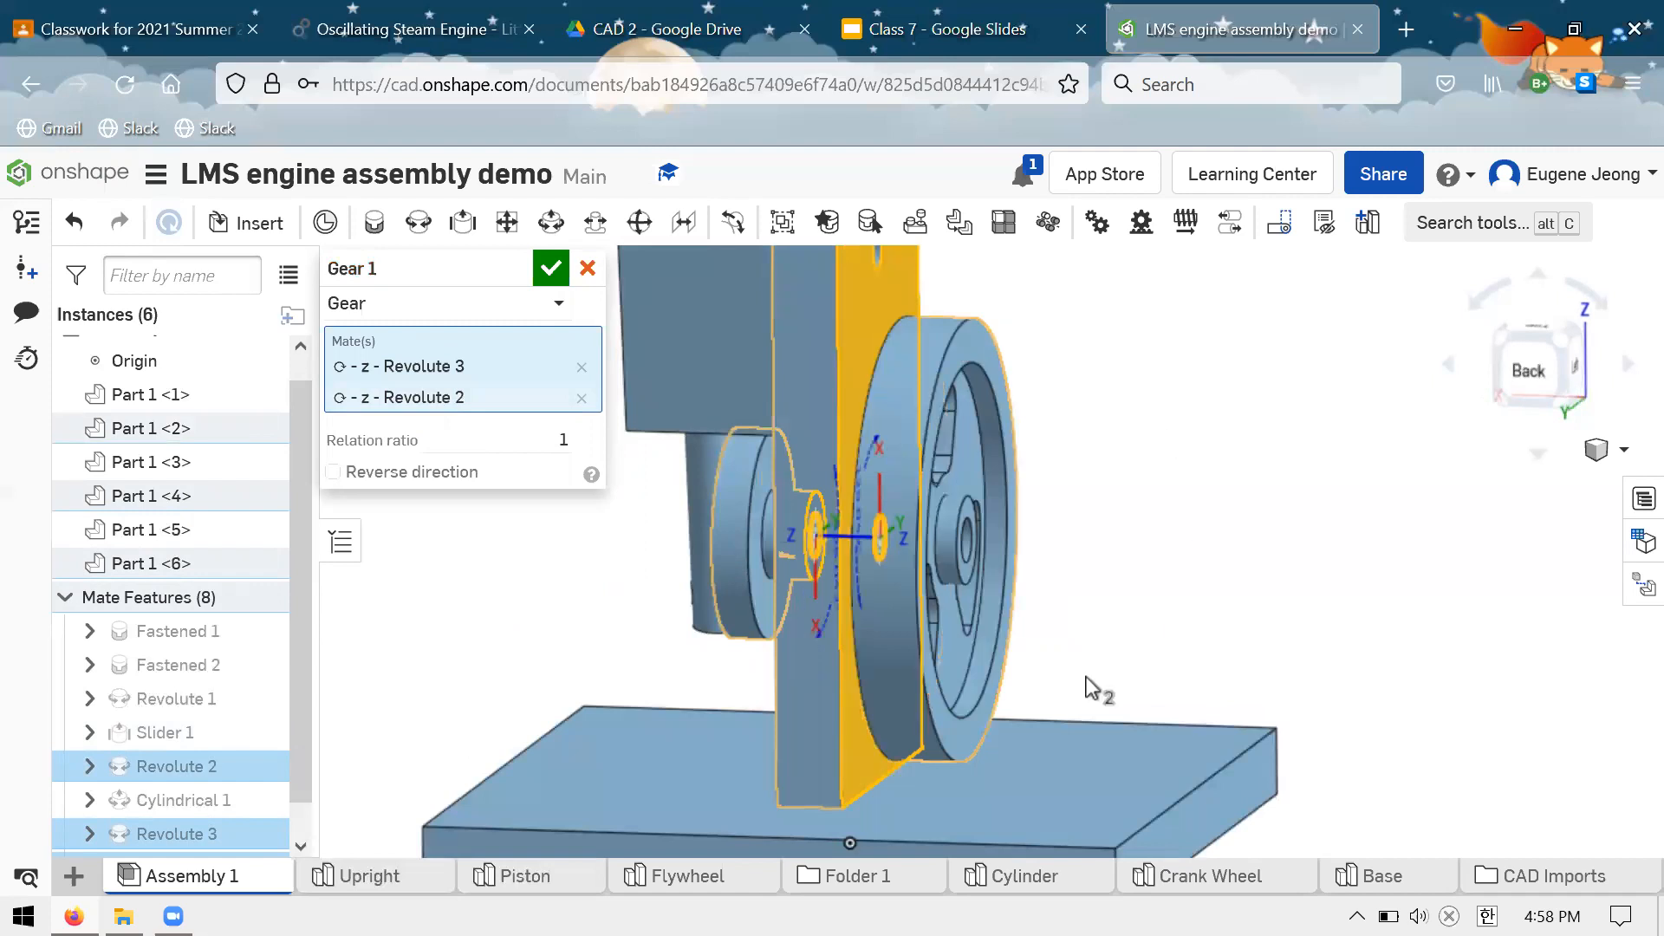
click(546, 267)
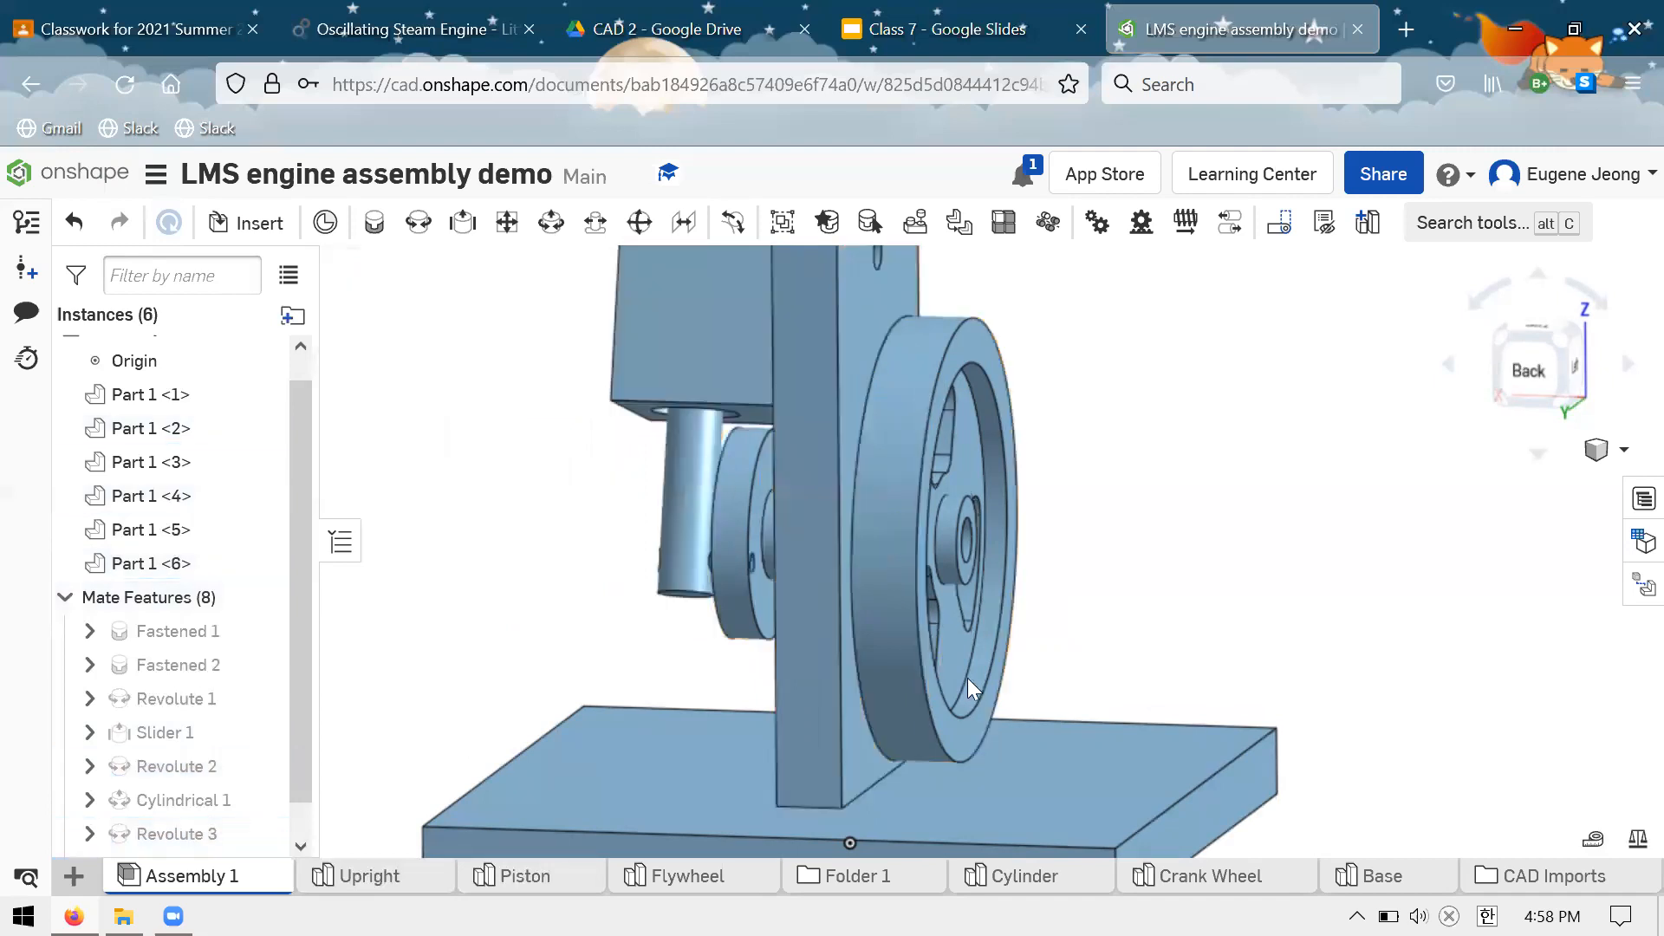
Turn the flywheel and view the engine from the flywheel and crank sides to test the gear relation
drag(867, 681, 855, 582)
drag(910, 426, 876, 685)
drag(867, 399, 812, 570)
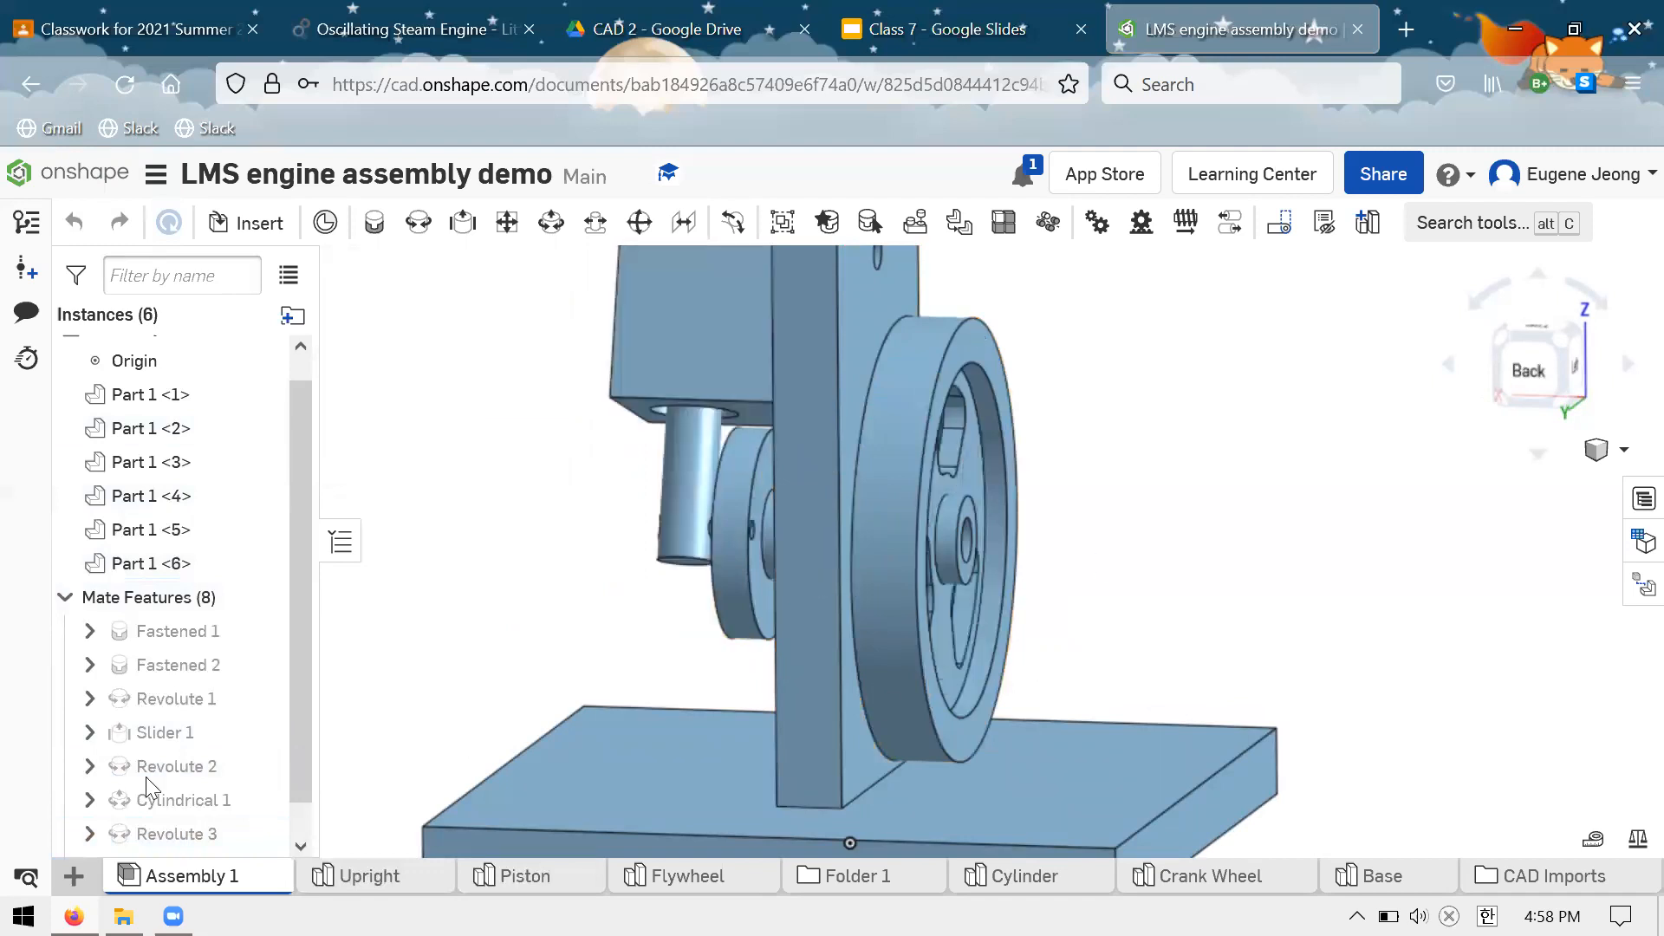
scroll(146, 777, down, 1)
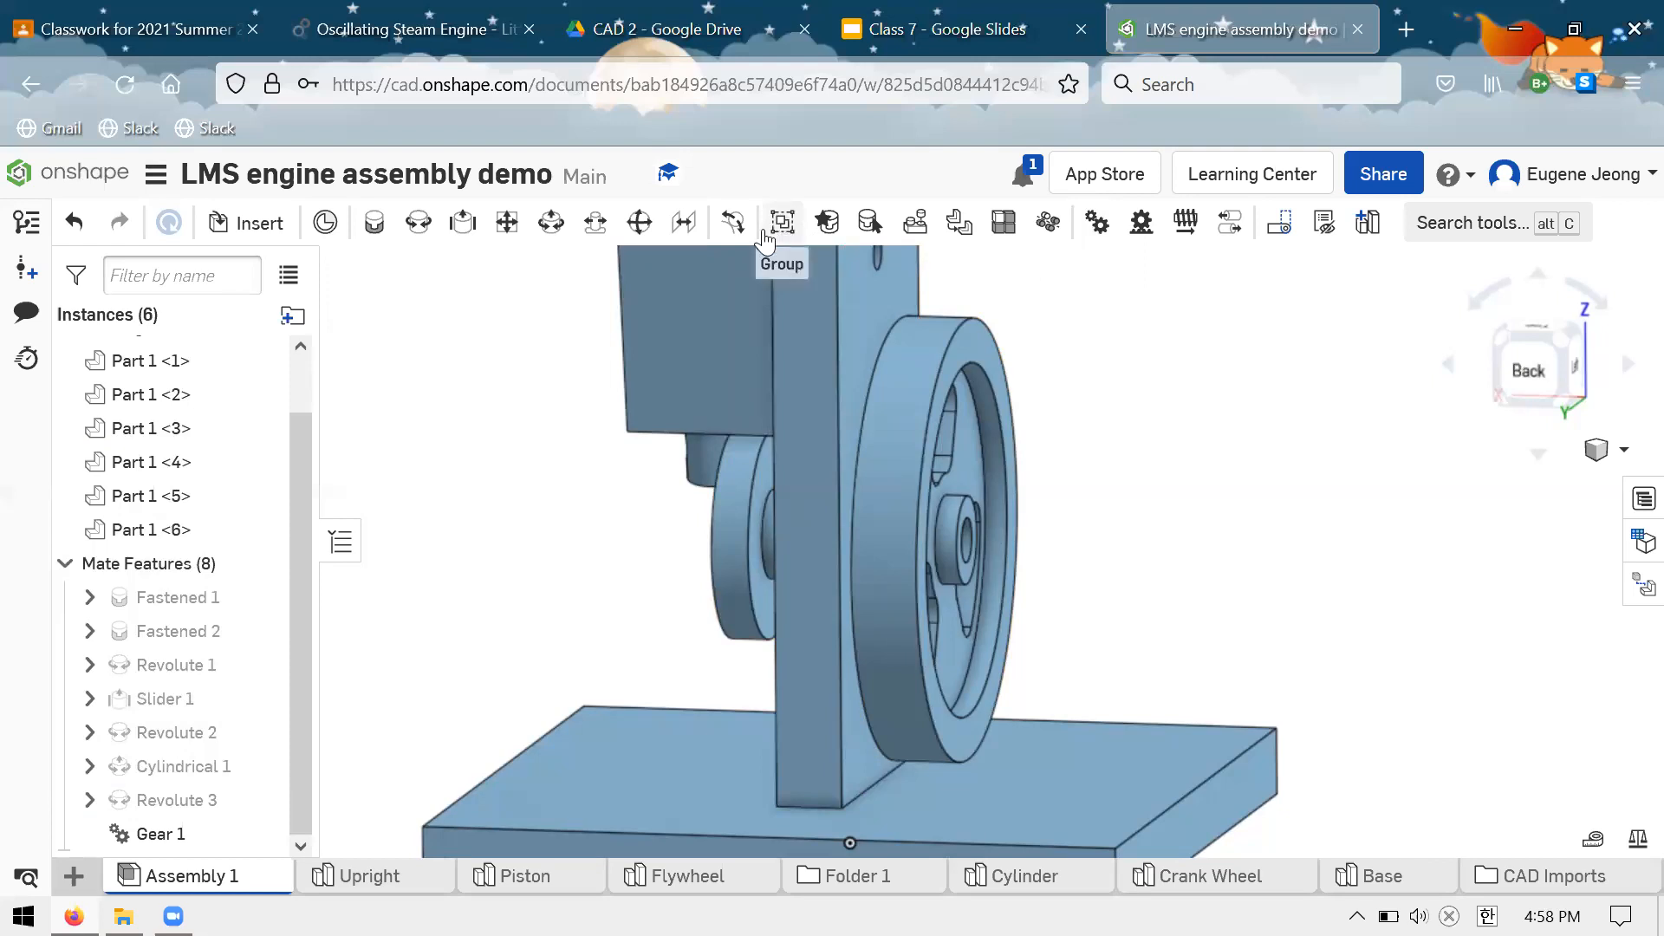
right_drag(1117, 465, 979, 513)
right_drag(944, 449, 872, 320)
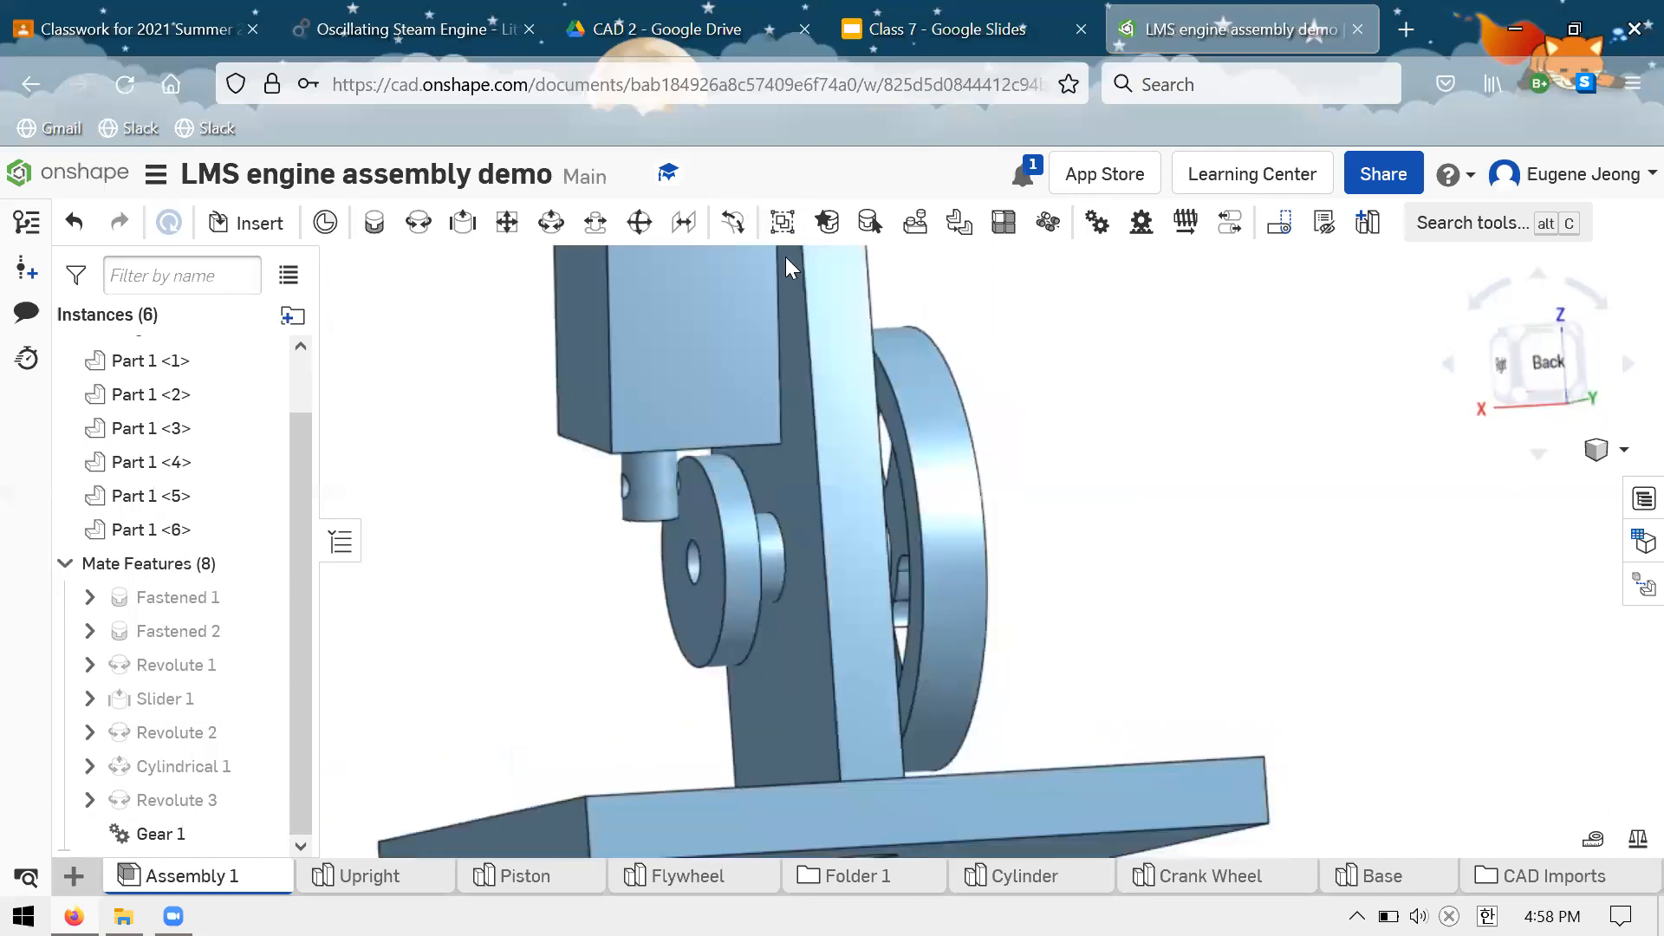
key(ctrl+z)
key(ctrl+z)
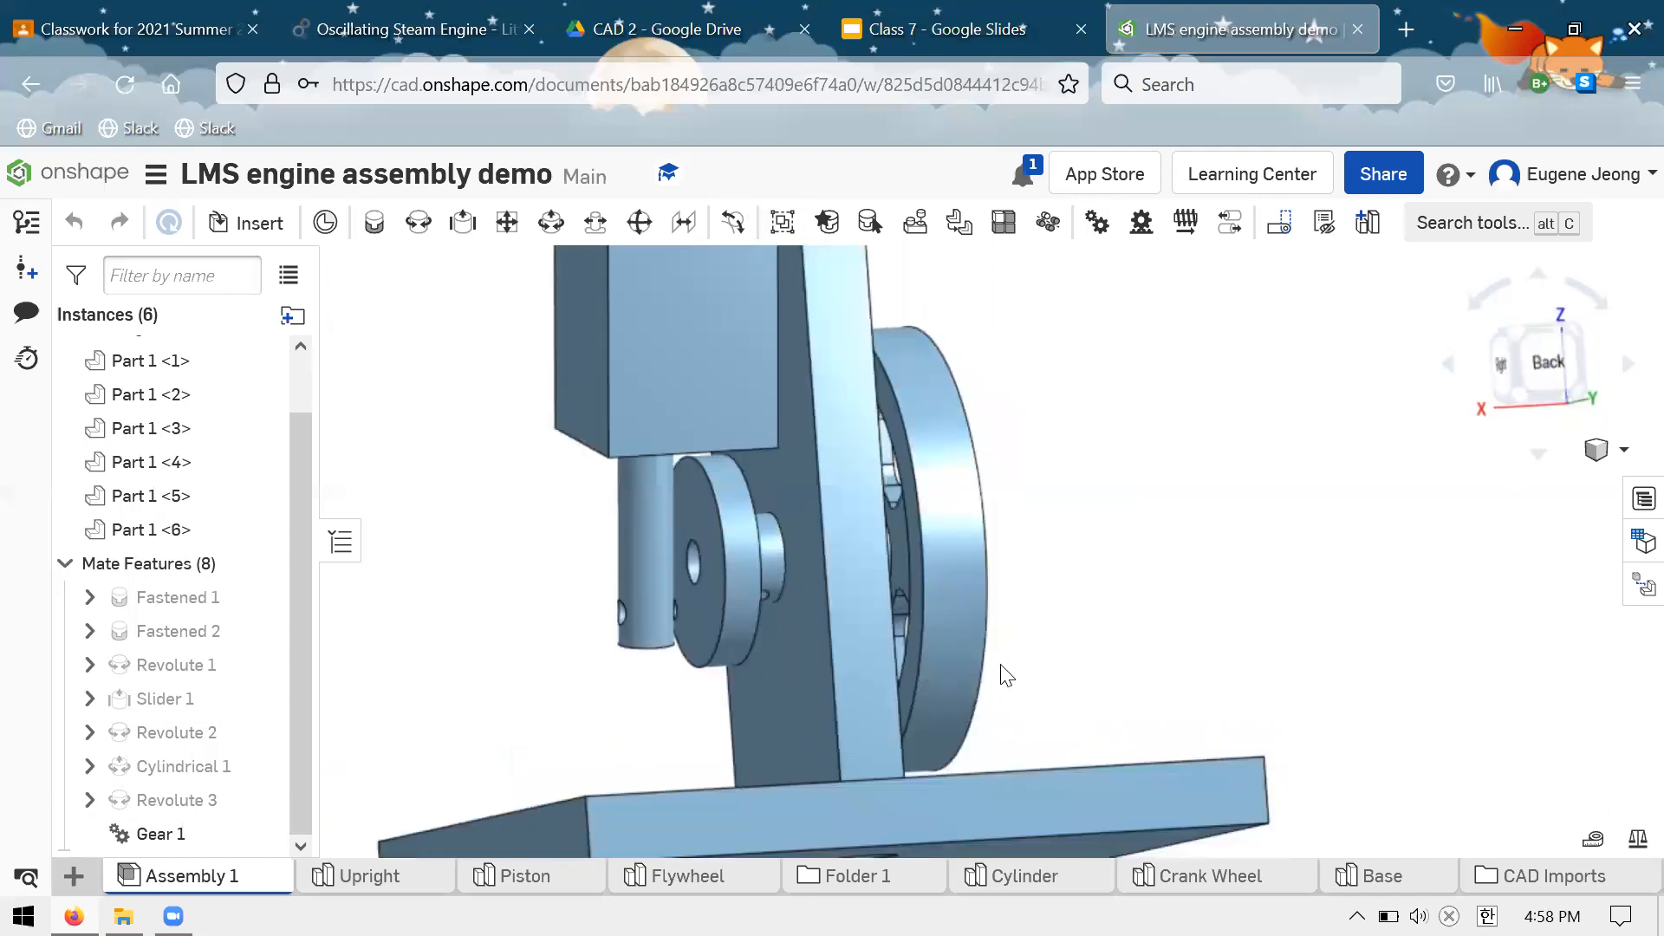
key(ctrl+y)
key(ctrl+y)
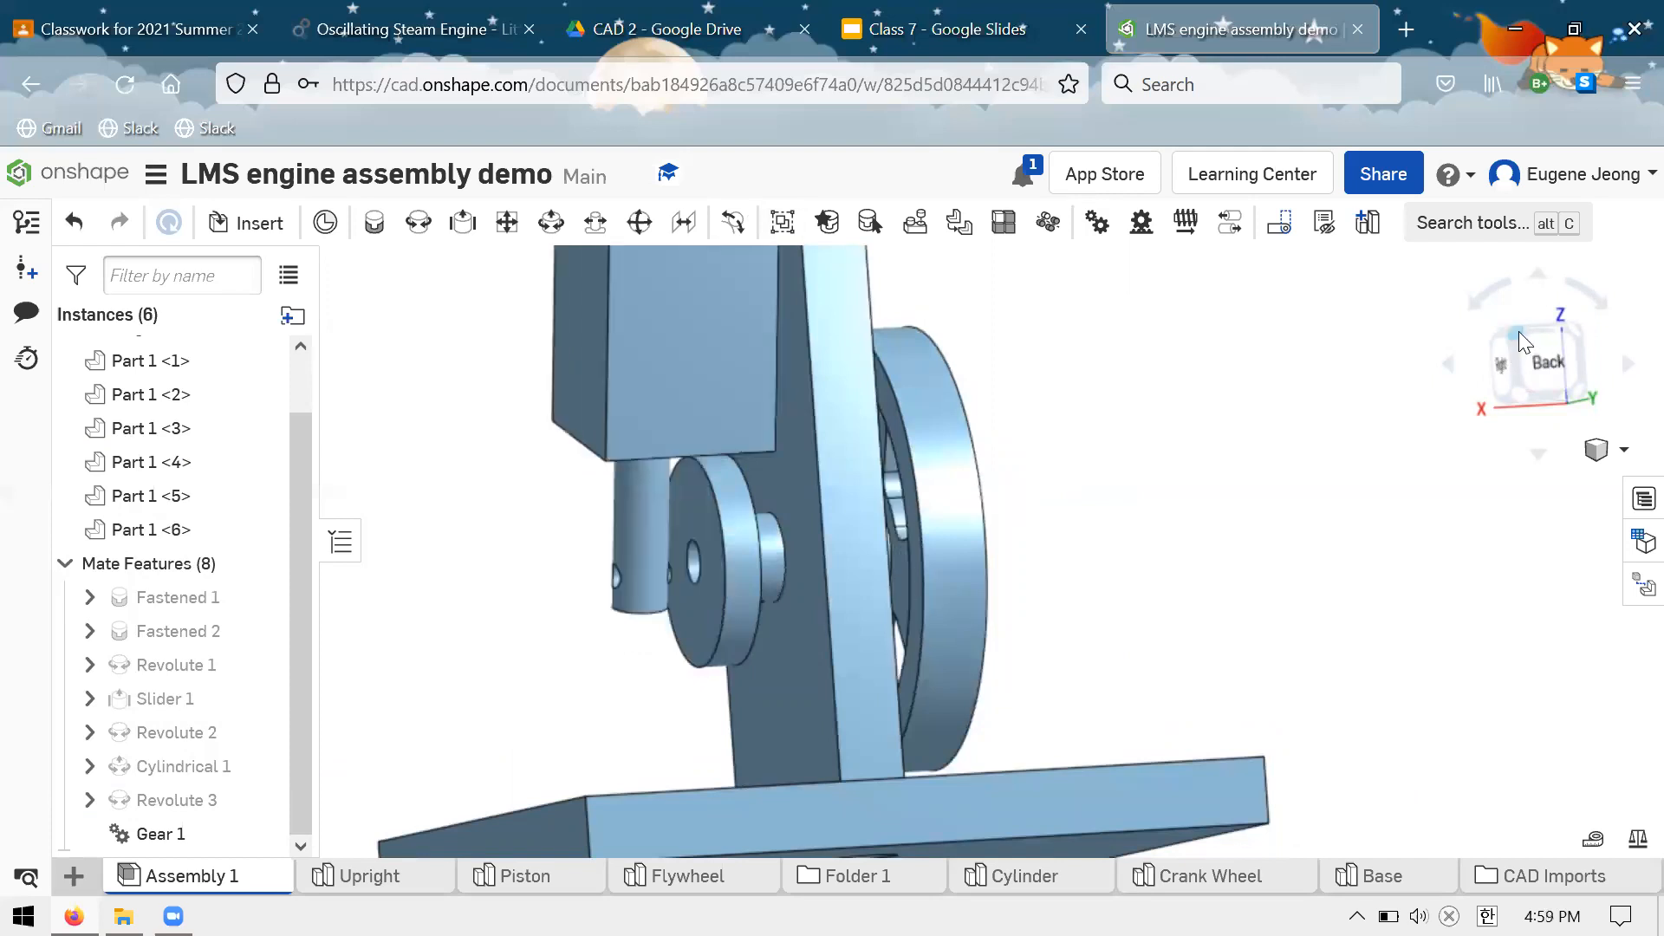
click(1519, 332)
right_drag(1070, 434, 1181, 643)
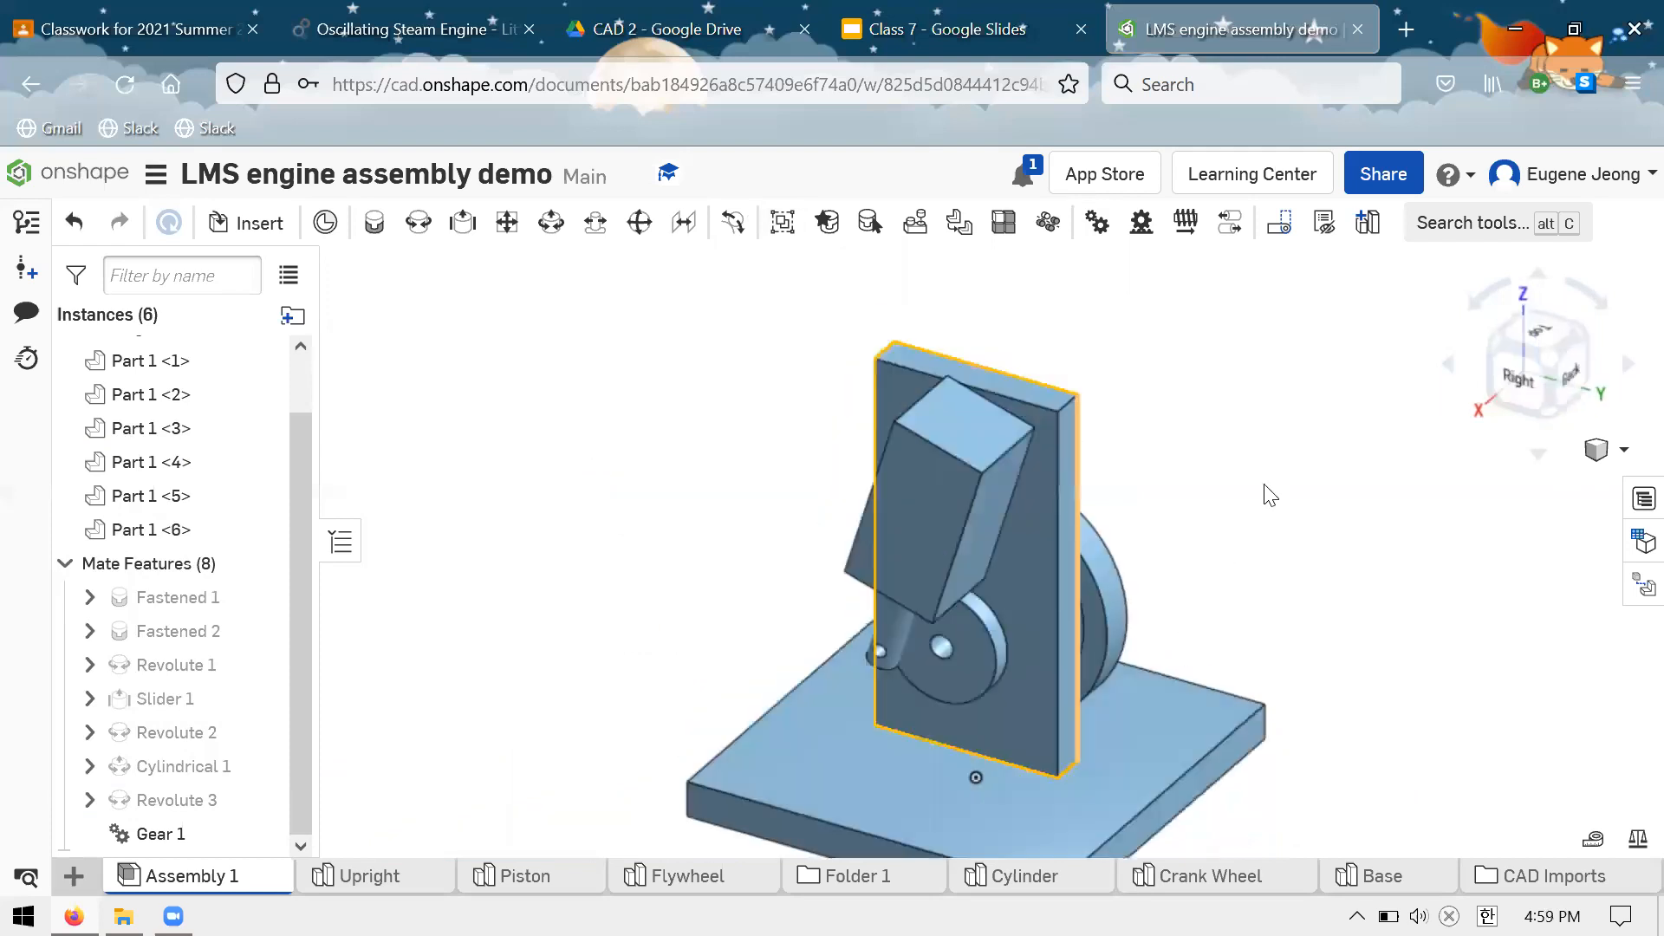
scroll(1068, 425, down, 3)
click(164, 803)
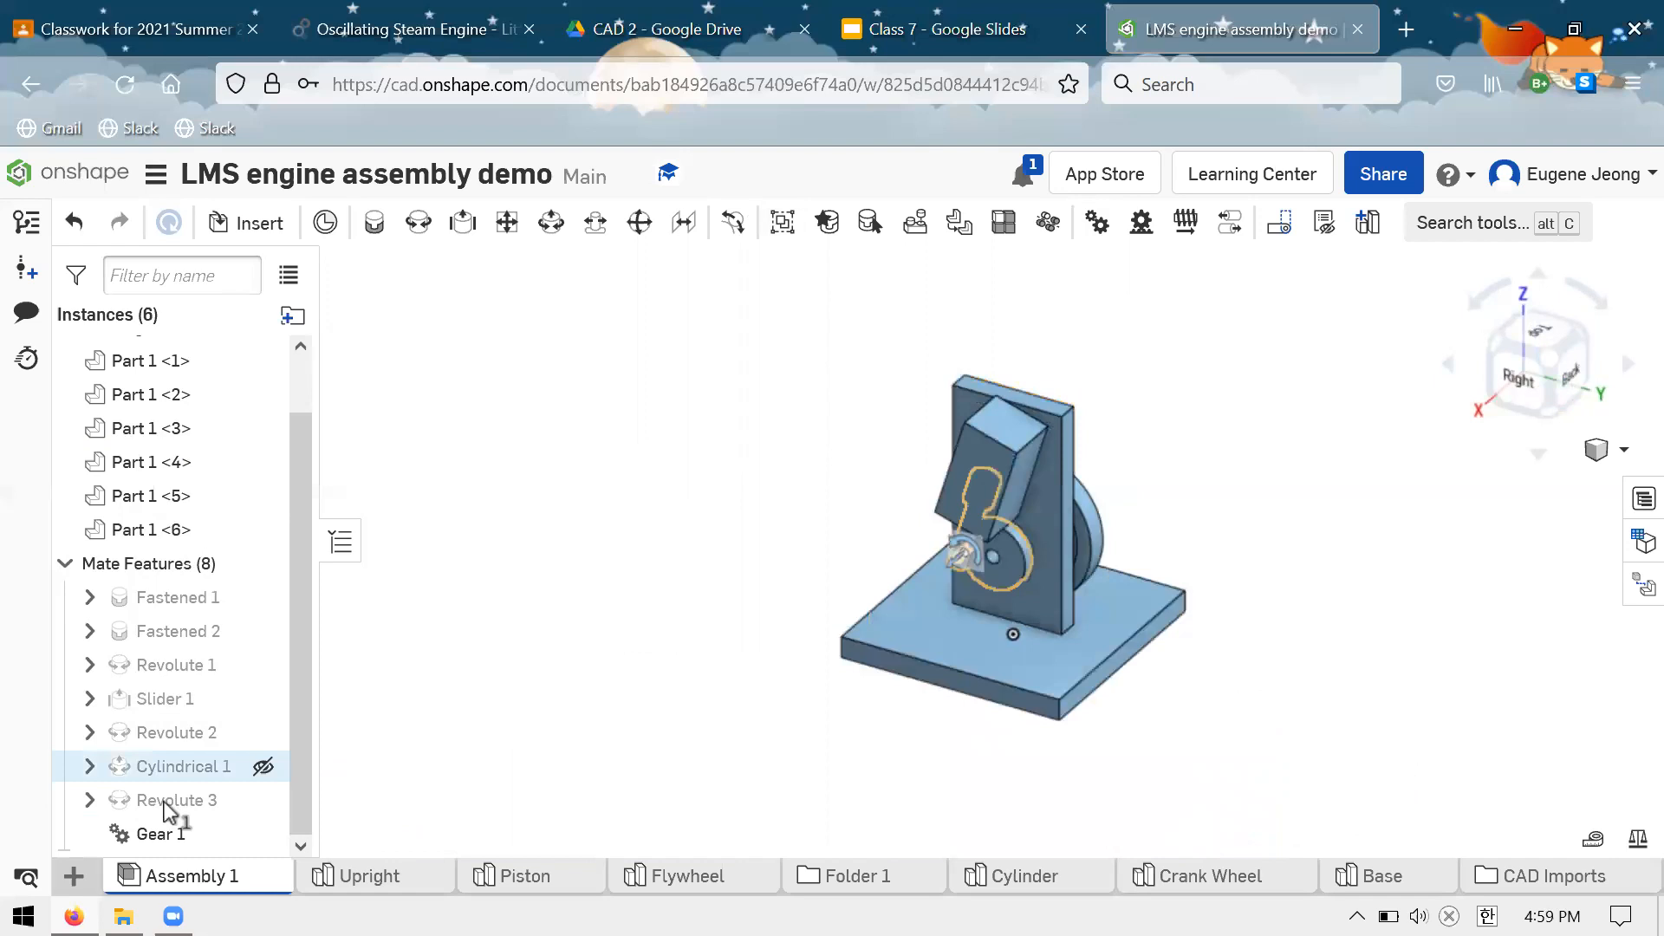
right_click(182, 801)
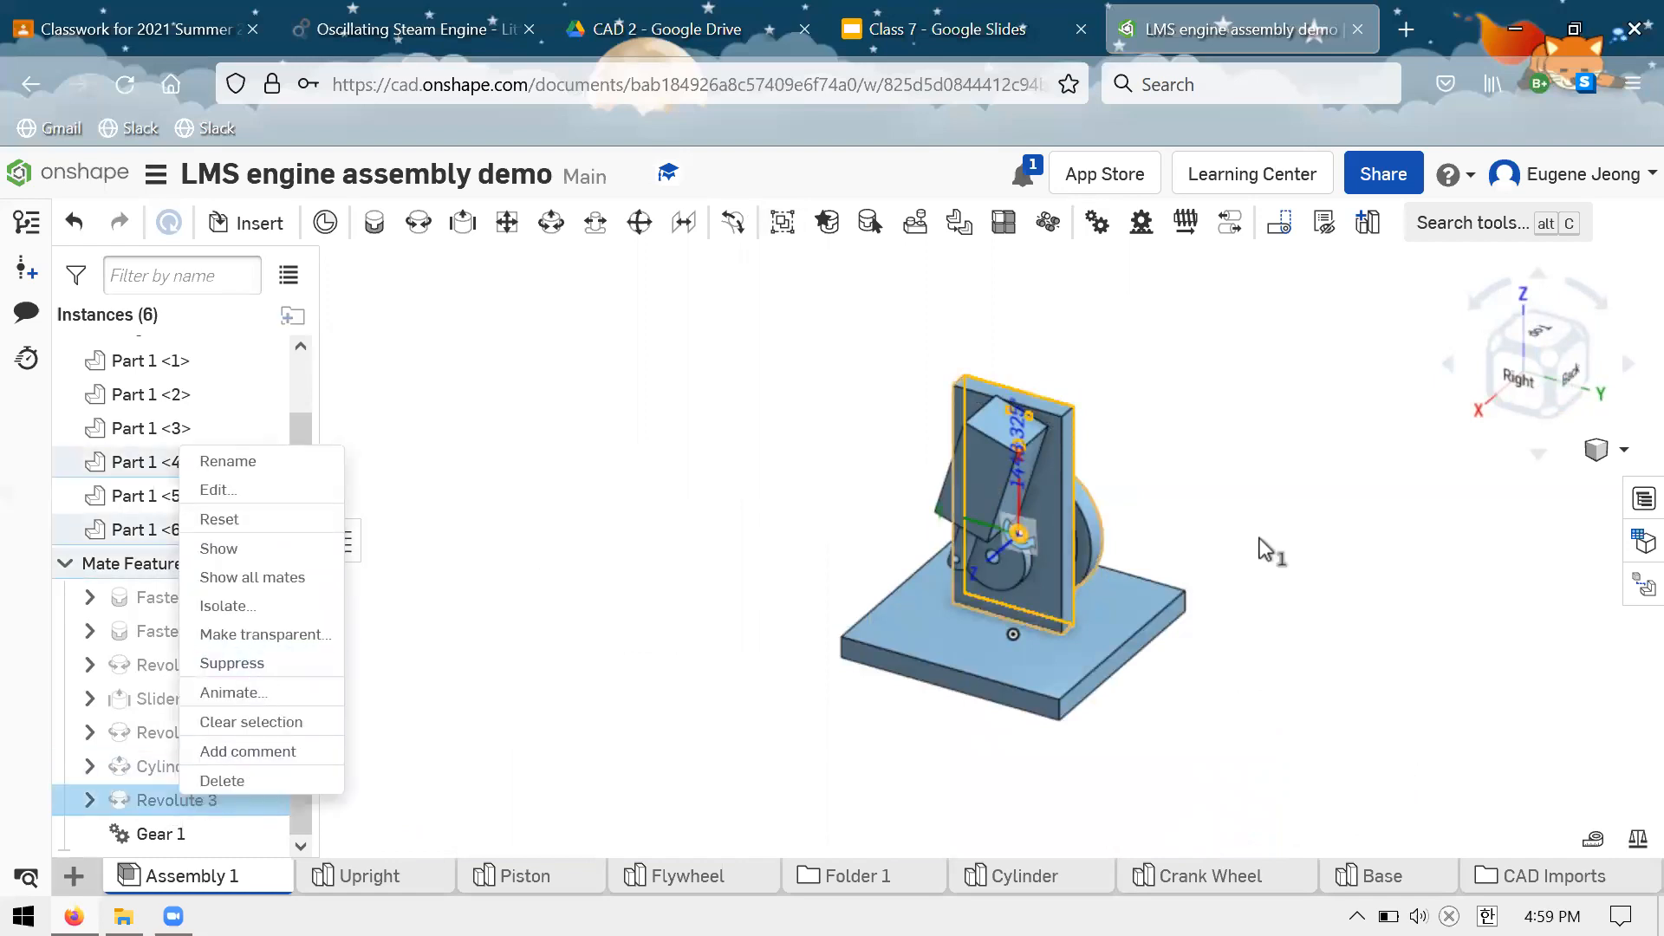
middle_drag(1317, 511, 1408, 547)
scroll(1408, 546, down, 1)
click(1429, 548)
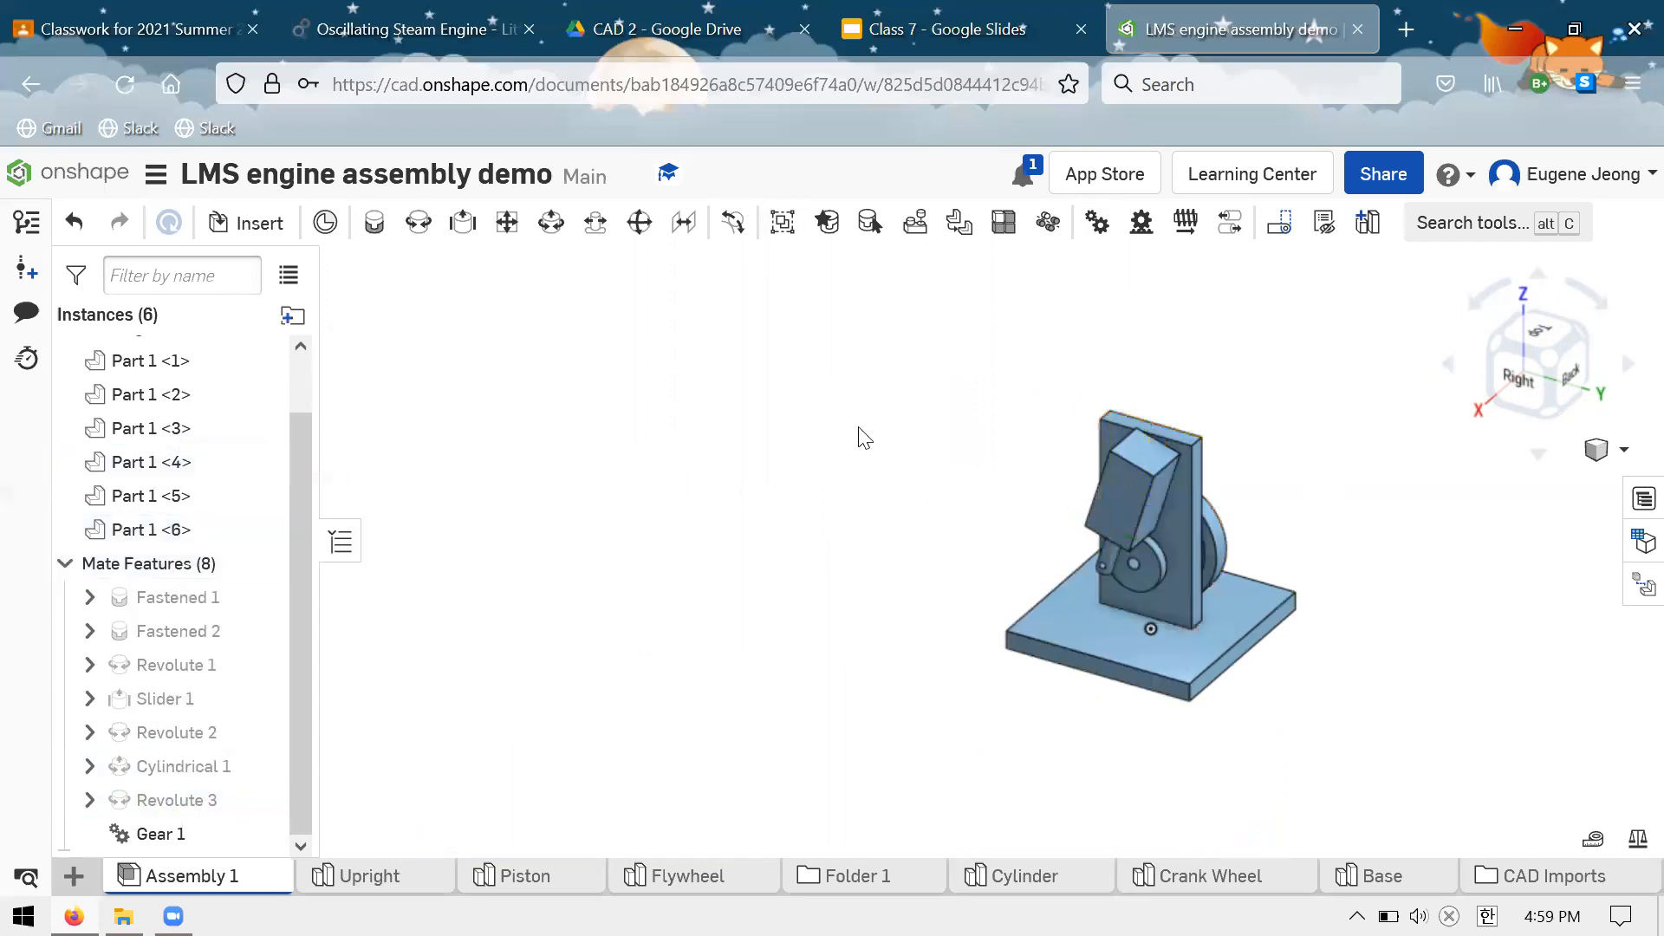
scroll(702, 372, up, 3)
scroll(745, 431, down, 3)
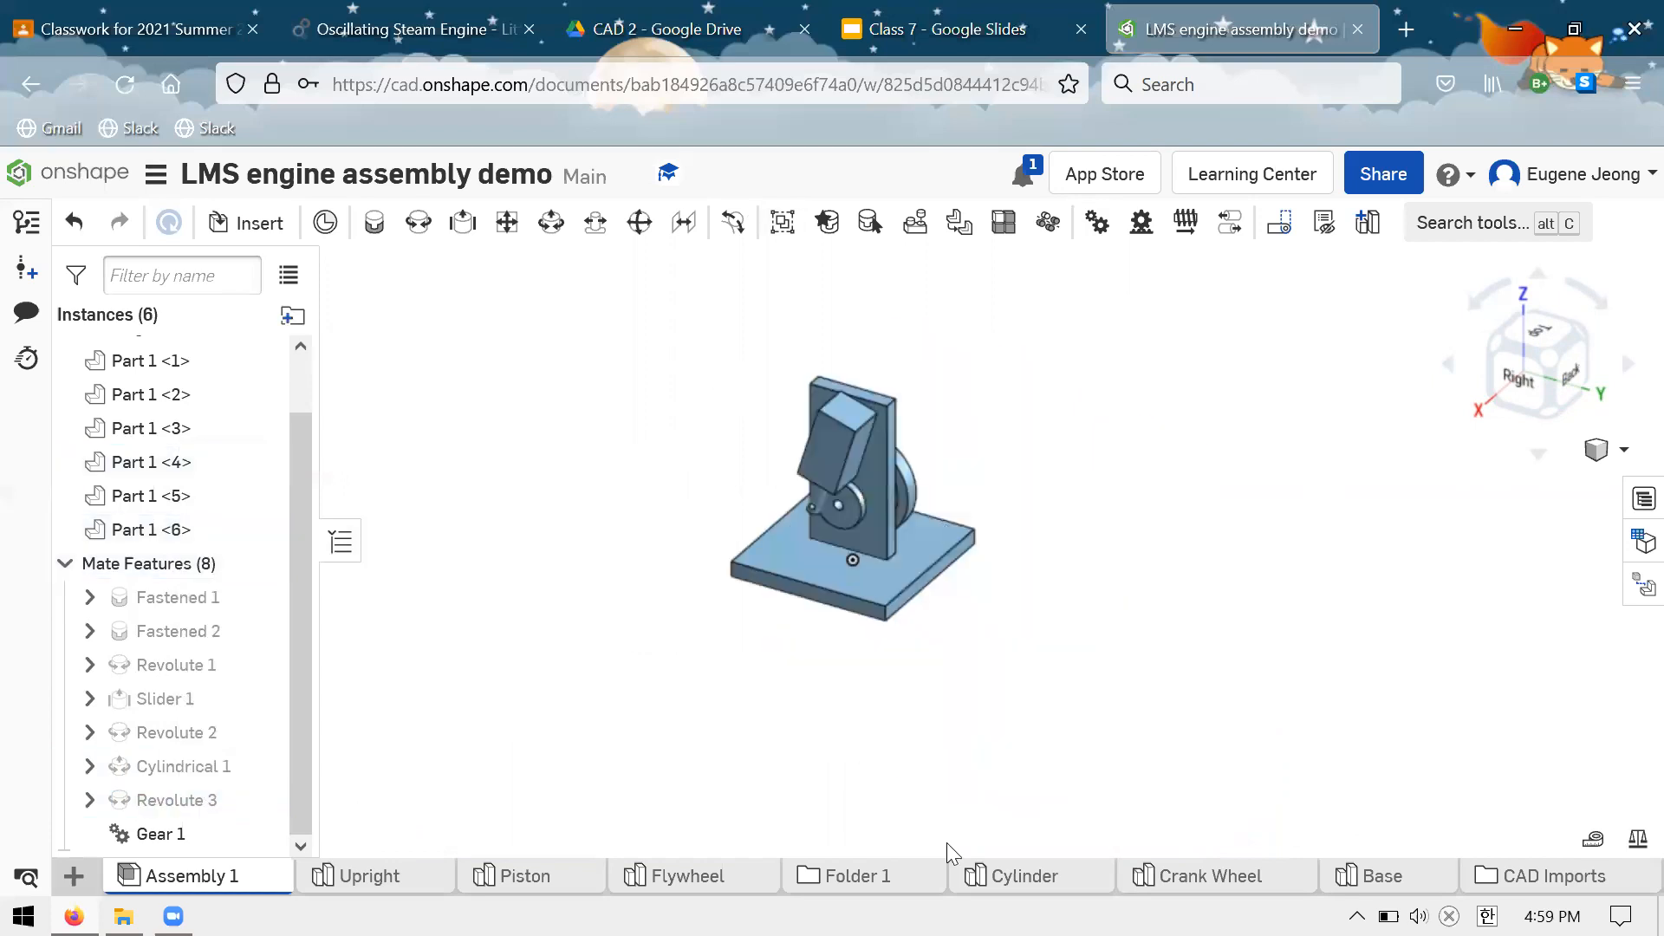
scroll(887, 482, up, 5)
scroll(1056, 471, down, 4)
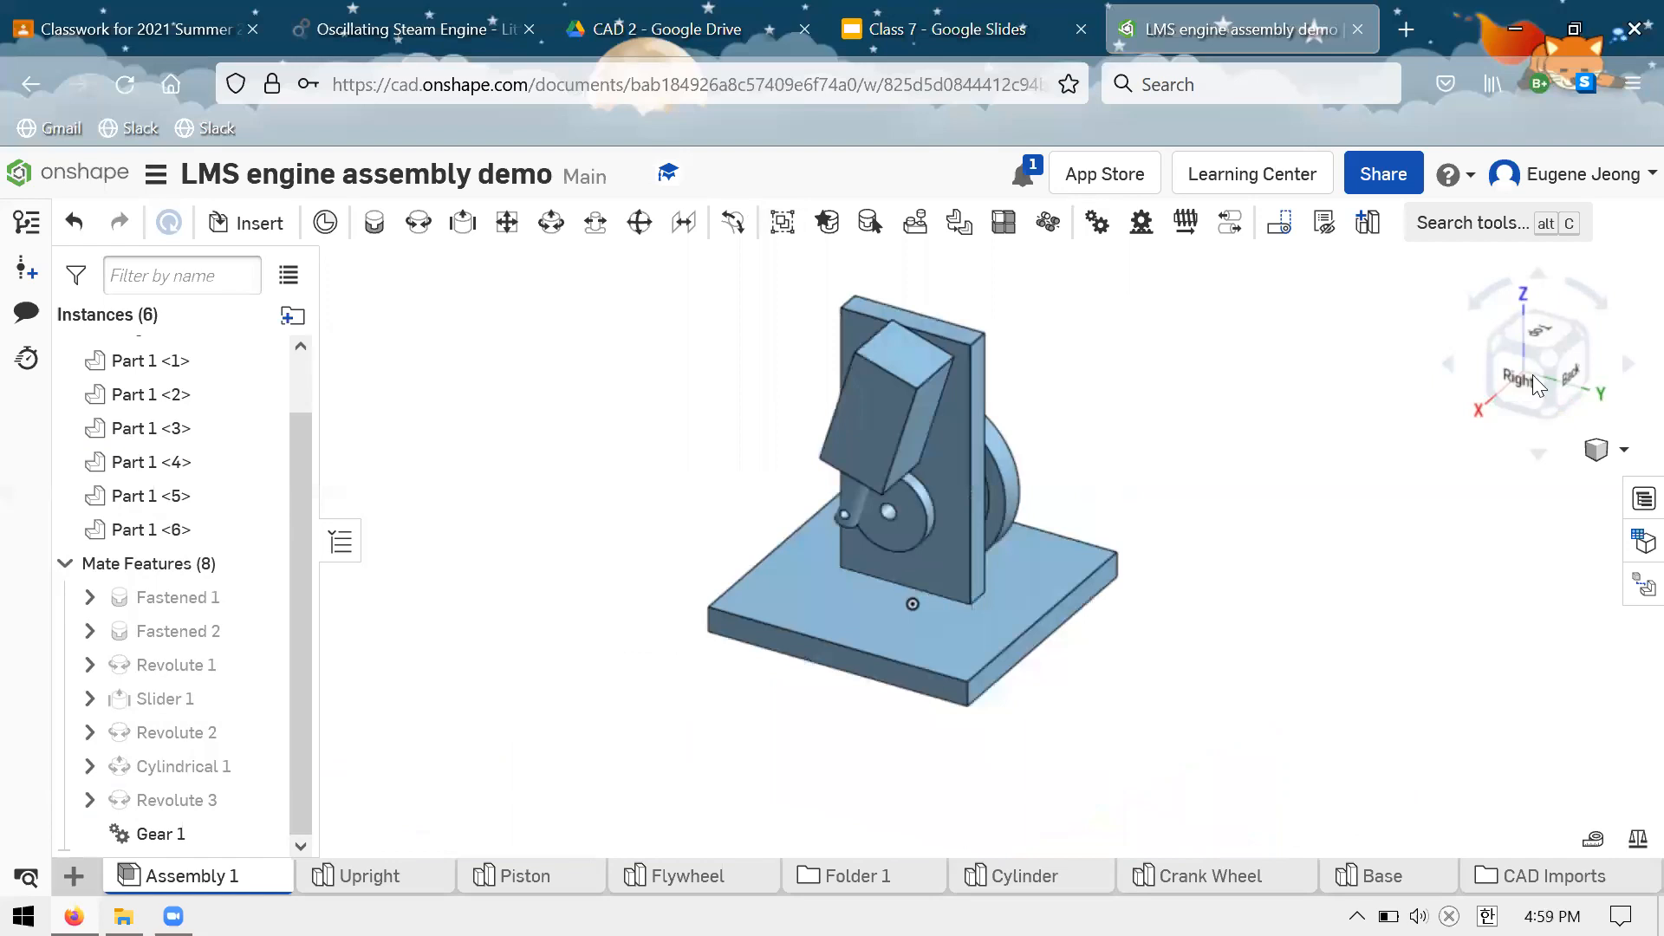
Set up an animation of the Revolute 3 mate with Loop playback and 200 steps, viewing the engine from its crank-side corner
drag(1532, 375, 1509, 345)
click(1501, 338)
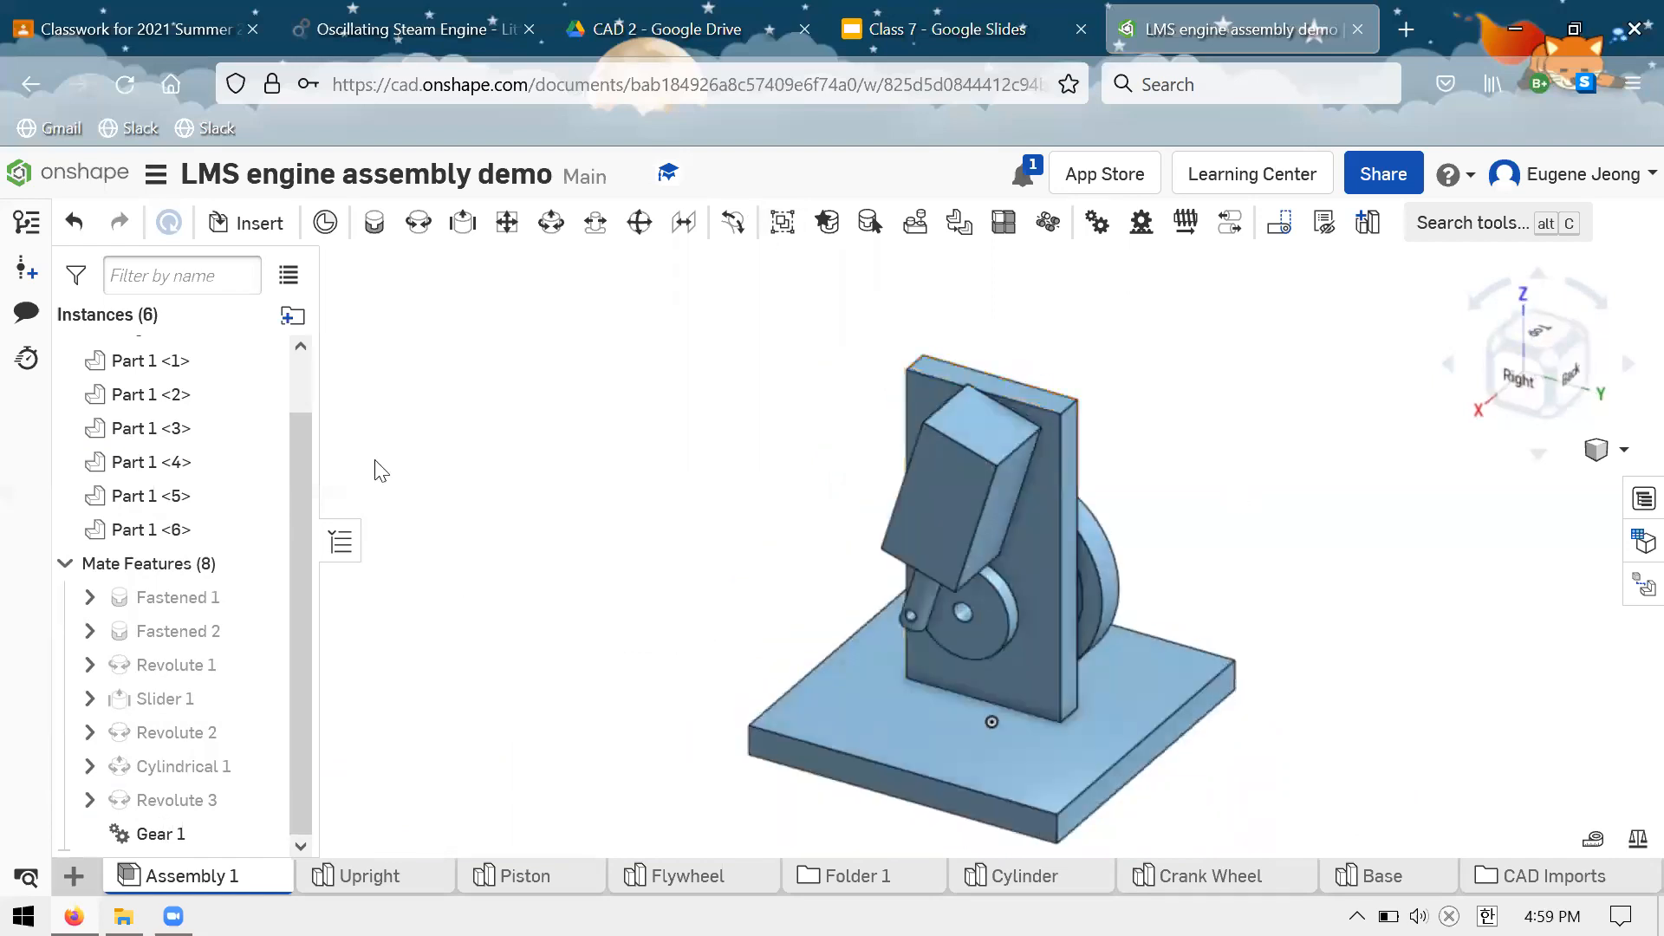
right_click(172, 800)
click(252, 697)
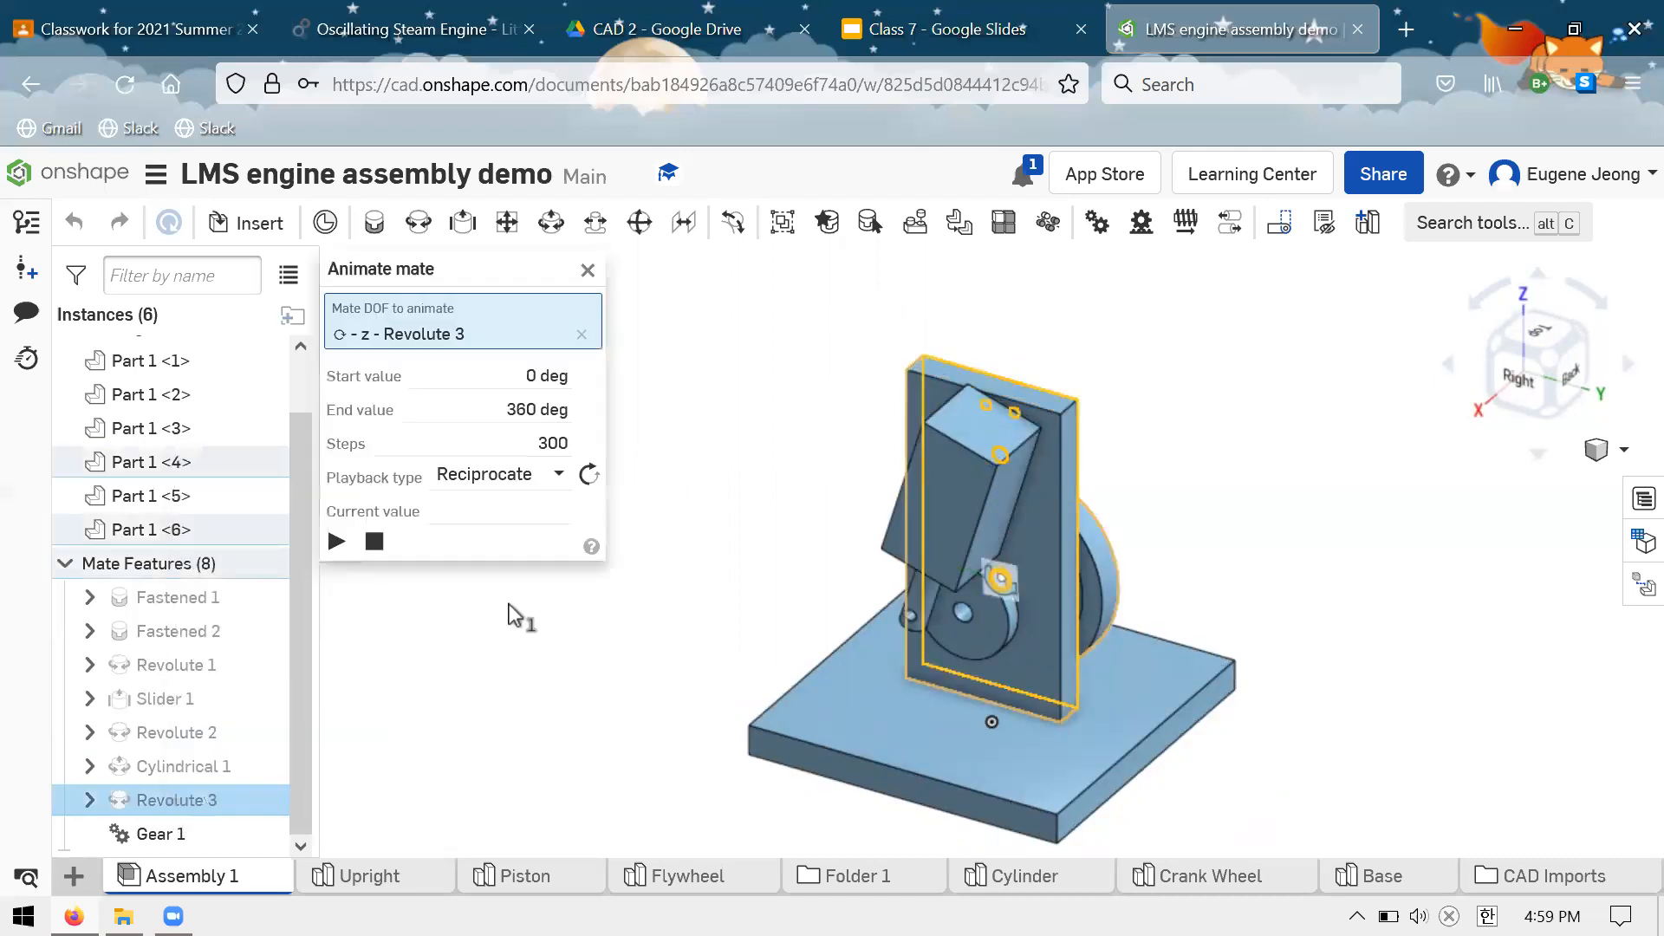
click(539, 479)
click(470, 571)
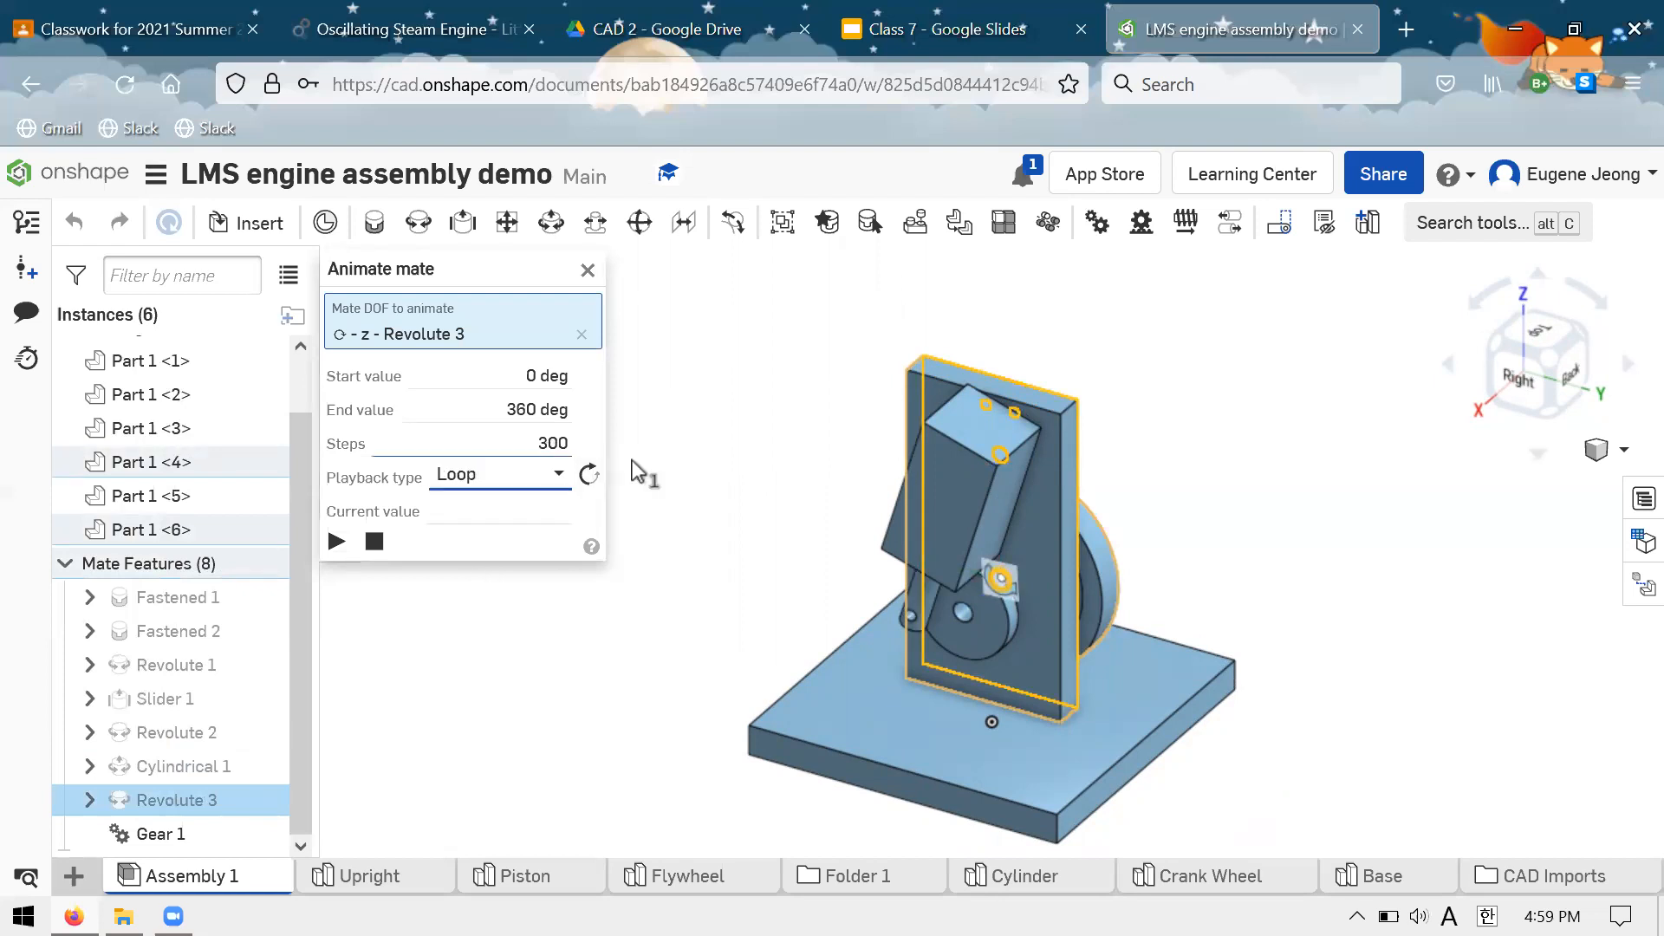
key(shift+Tab)
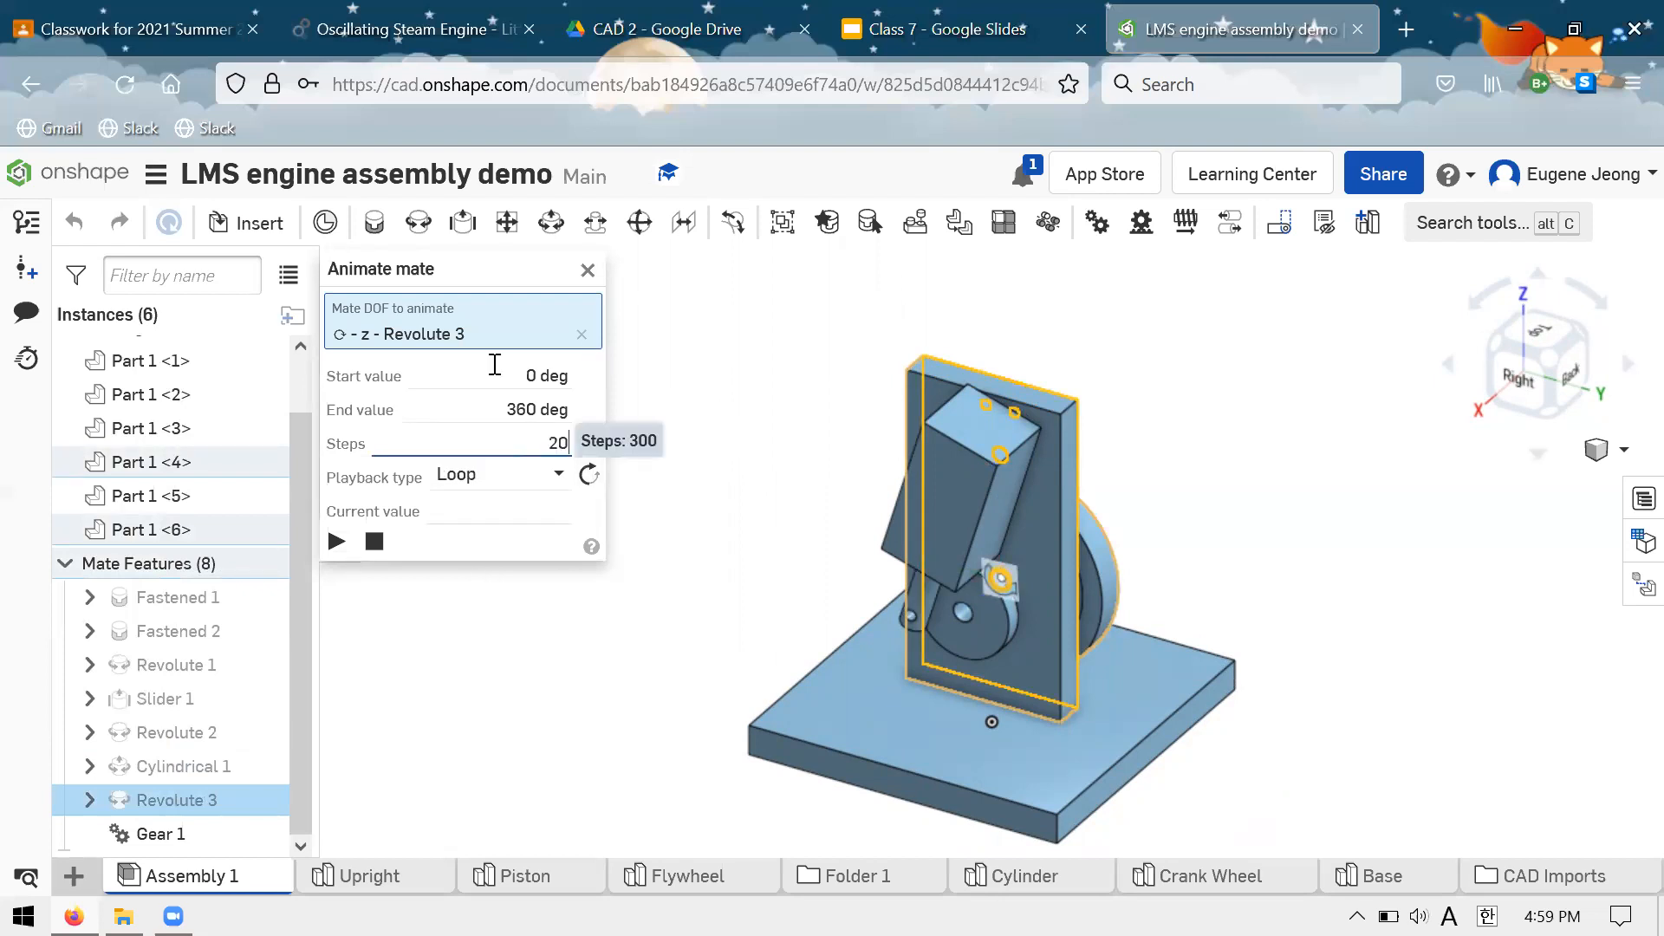
text(200)
key(Tab)
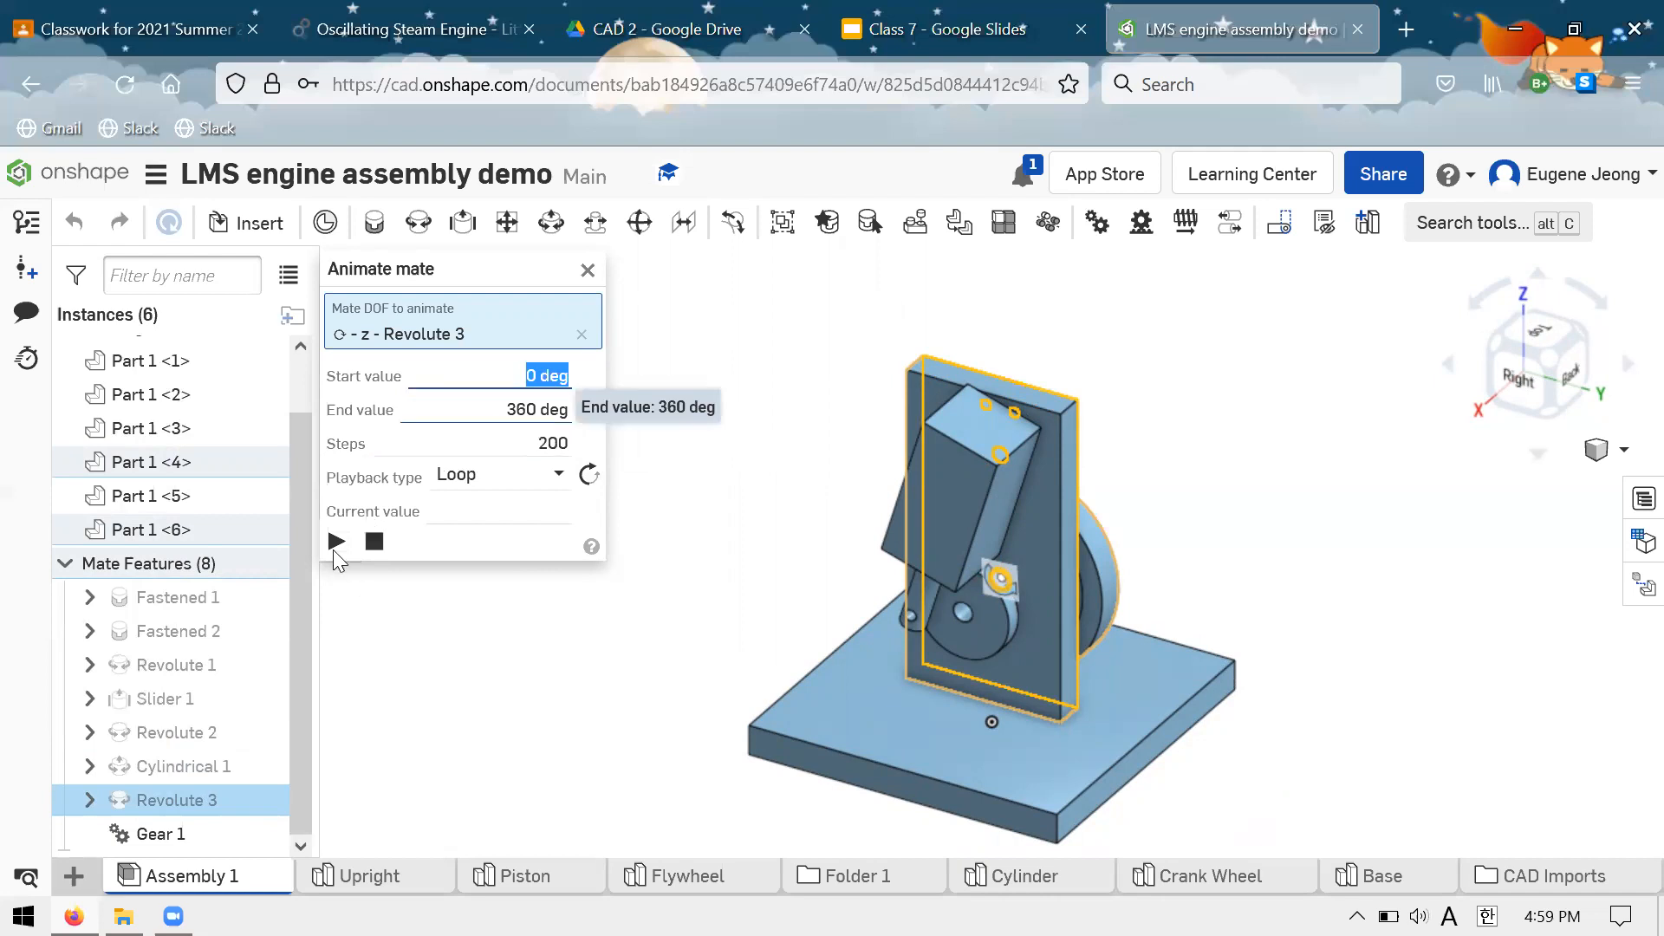
key(Tab)
Play the Revolute 3 animation, watch the mechanism from the flywheel and crank sides, and stop and close the animation
click(350, 544)
right_drag(1152, 557, 1060, 580)
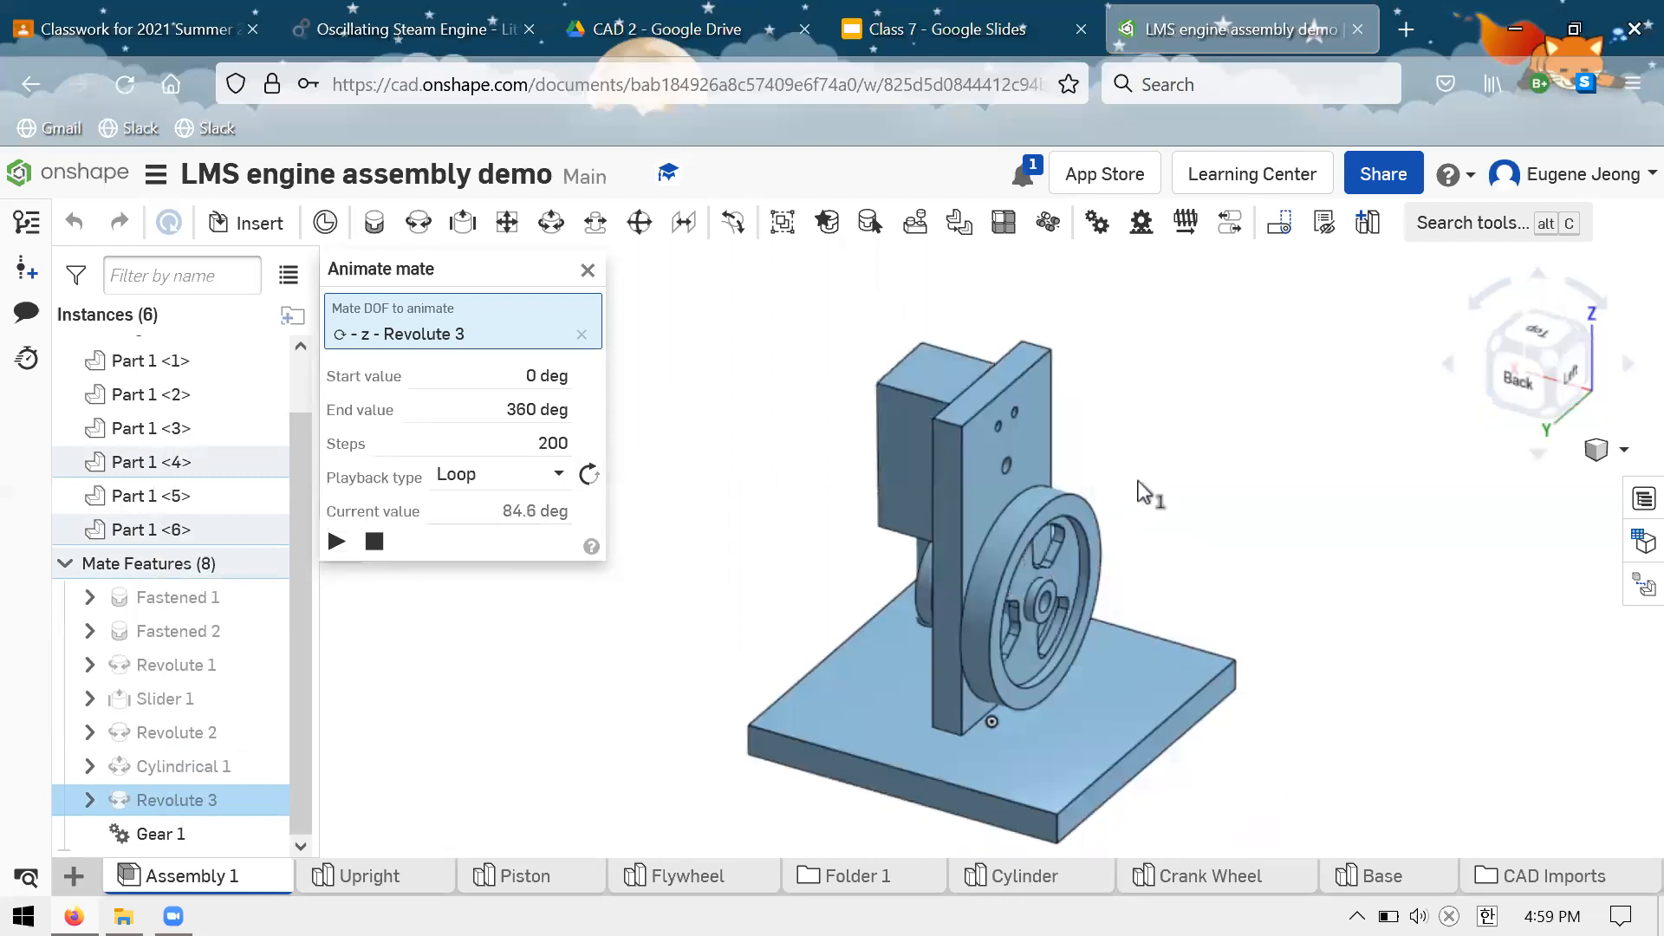
right_drag(1418, 459, 1551, 354)
right_drag(1332, 457, 1280, 486)
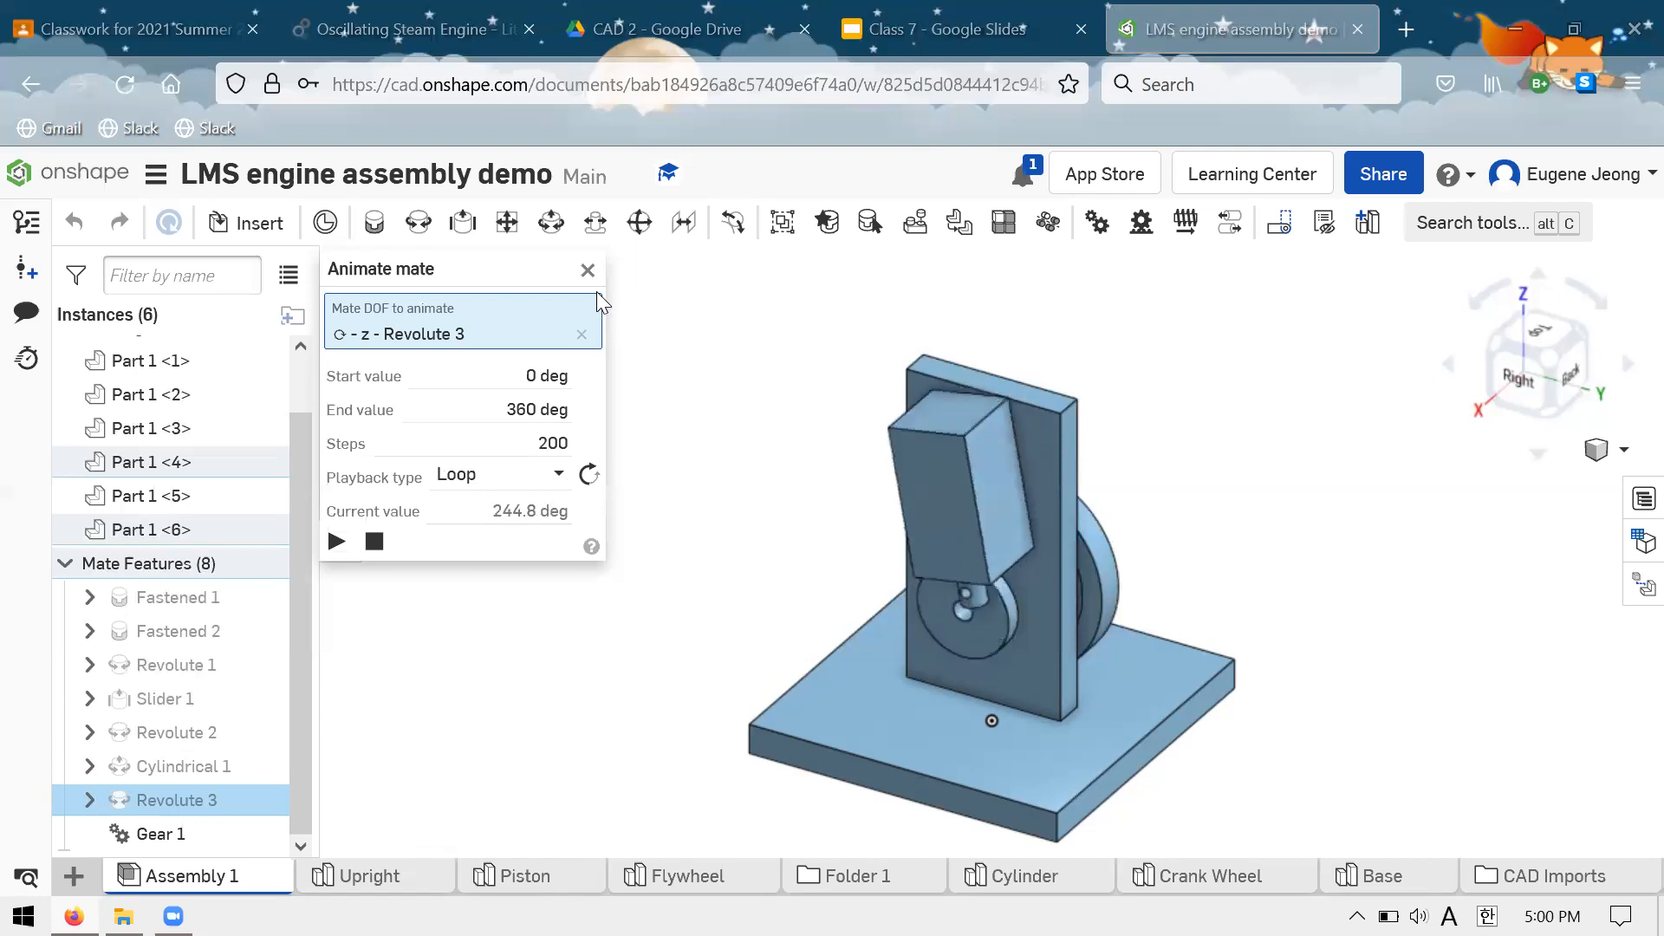
click(363, 544)
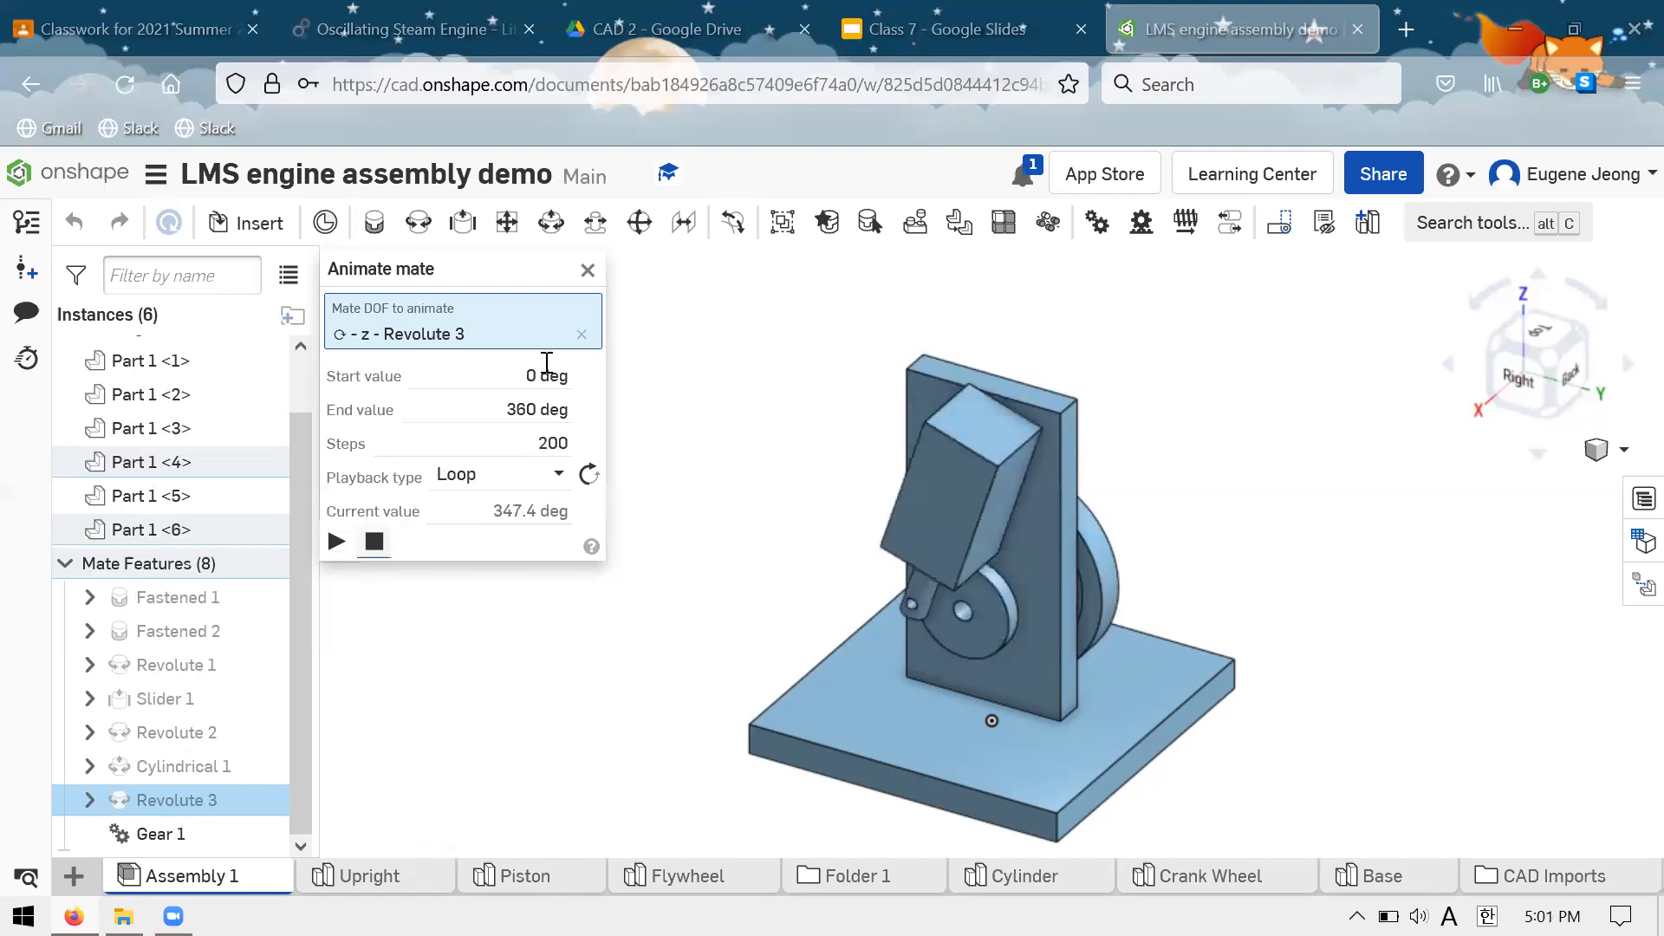
click(581, 274)
Inspect the flywheel side of the engine and the two counterbored screw holes in the underside of the base
scroll(691, 330, up, 3)
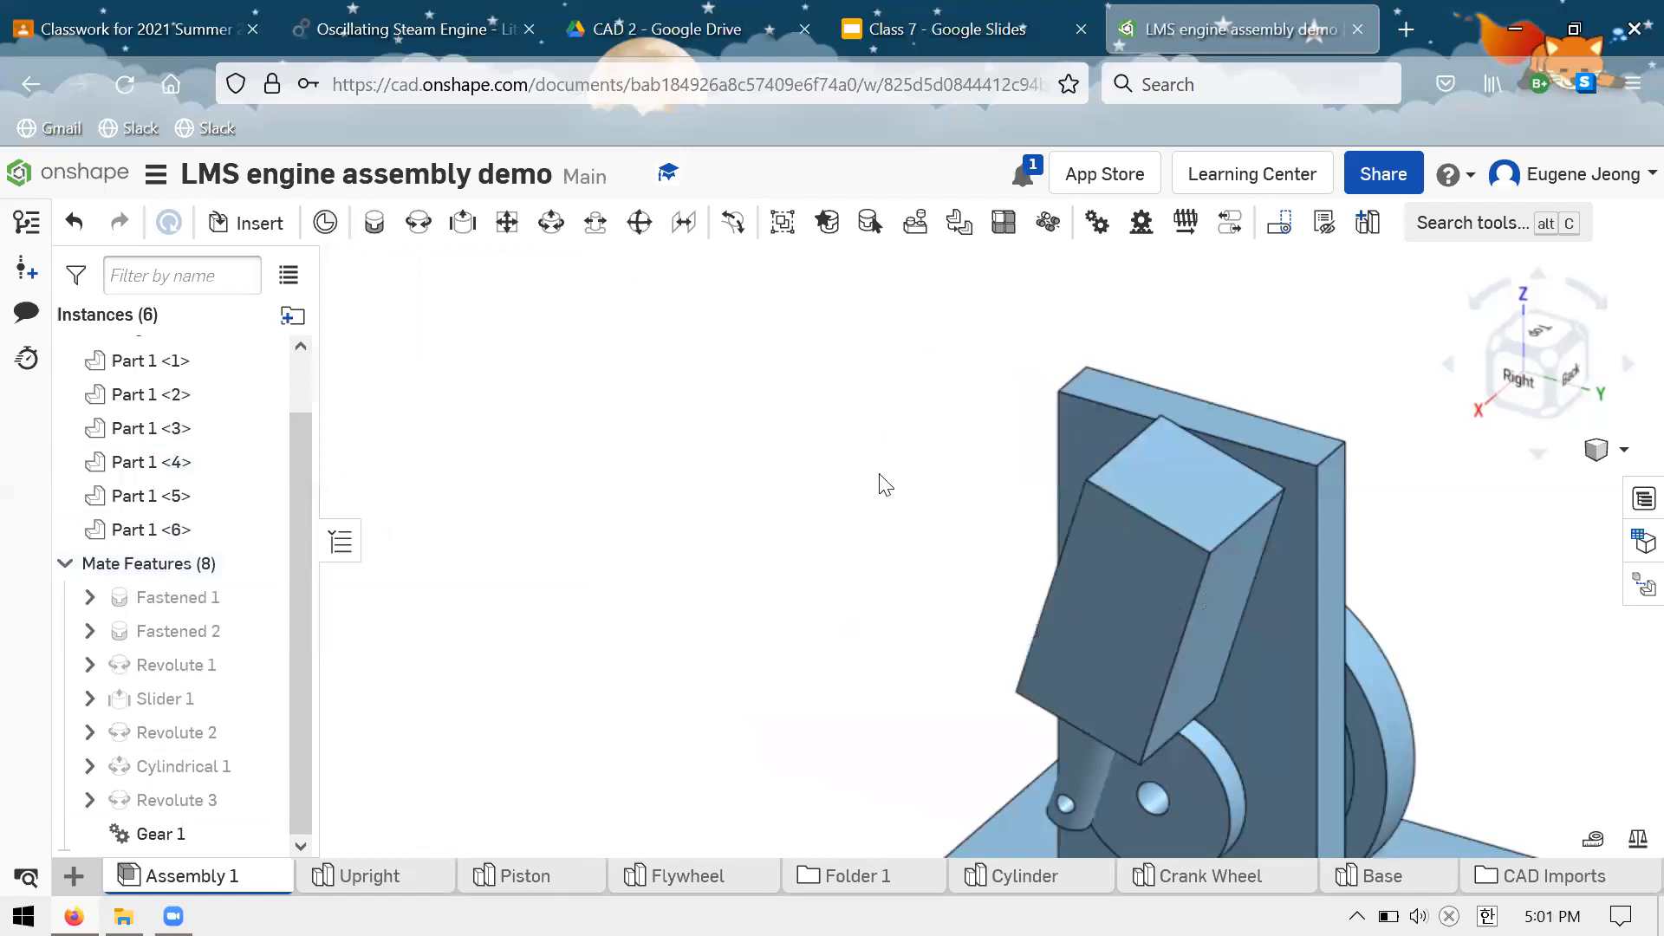
scroll(1012, 486, down, 3)
right_drag(1068, 496, 1114, 518)
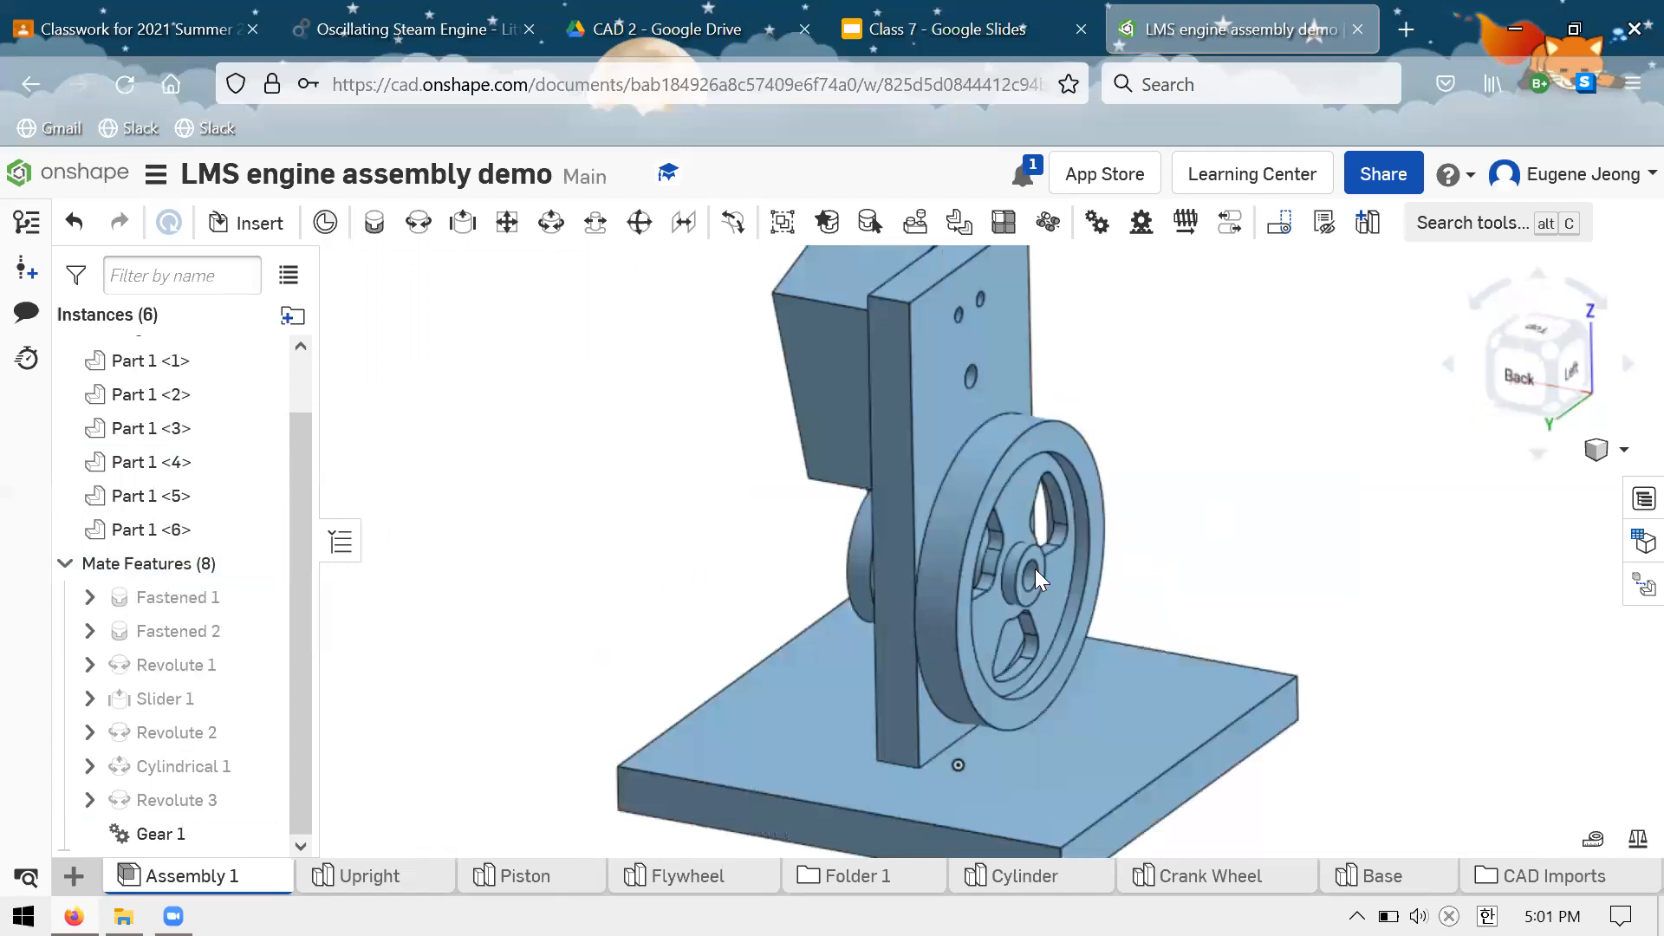
right_drag(1035, 568, 1035, 576)
scroll(1036, 575, down, 2)
right_drag(1100, 432, 1014, 635)
scroll(1109, 616, up, 3)
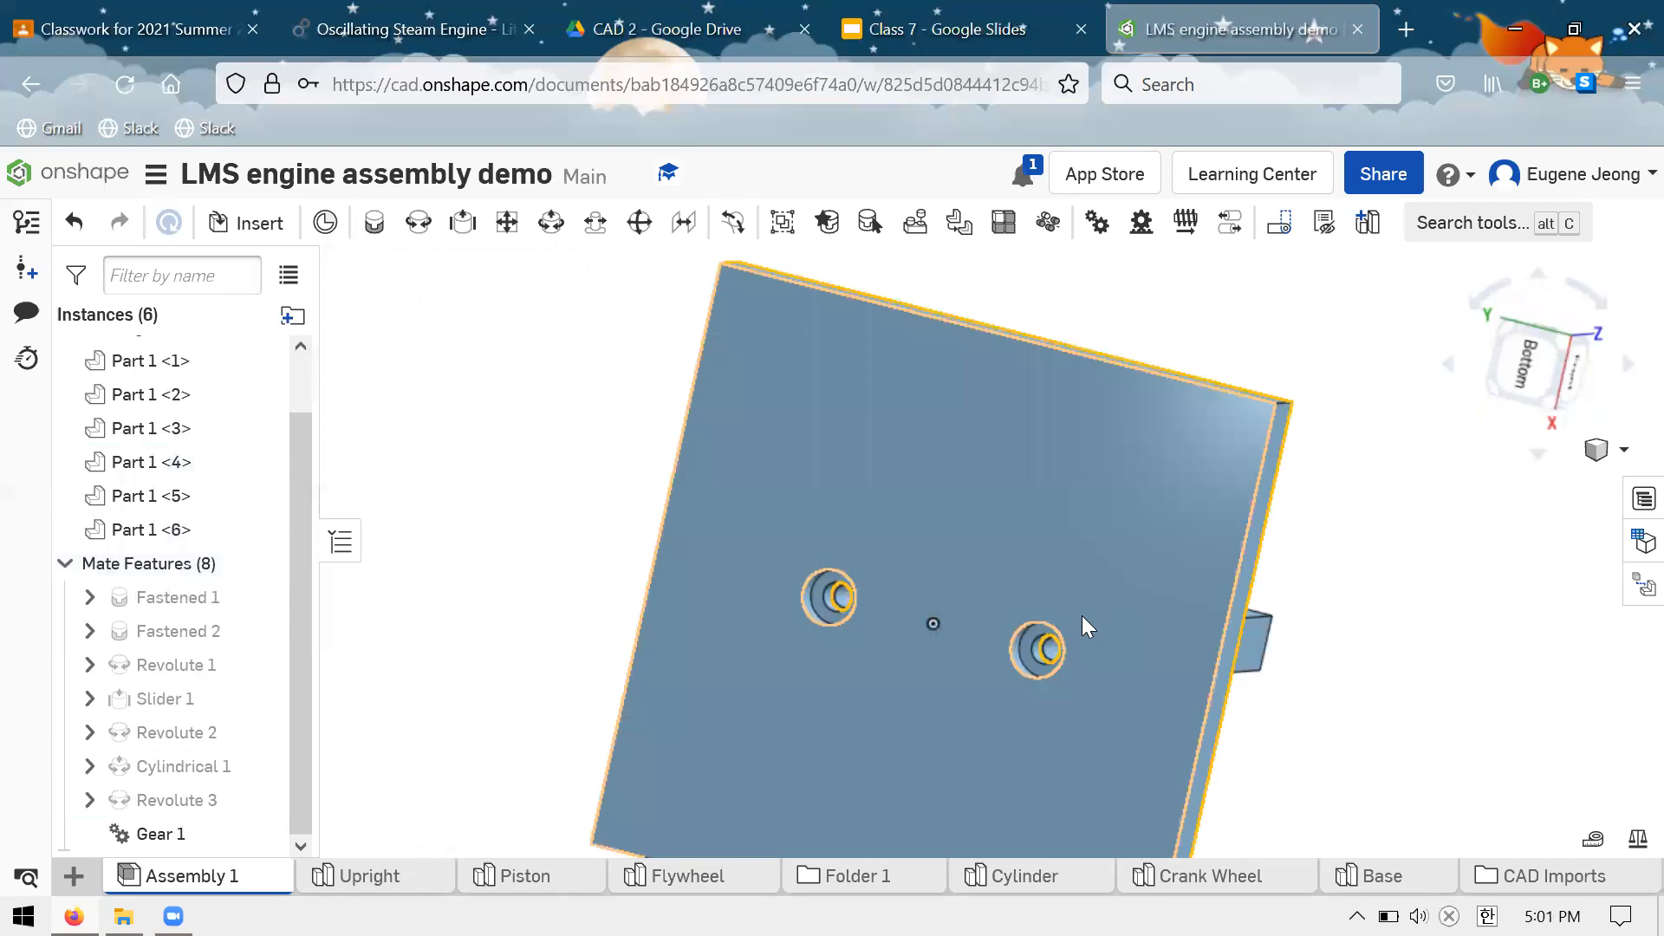
scroll(1075, 625, up, 2)
scroll(690, 392, down, 2)
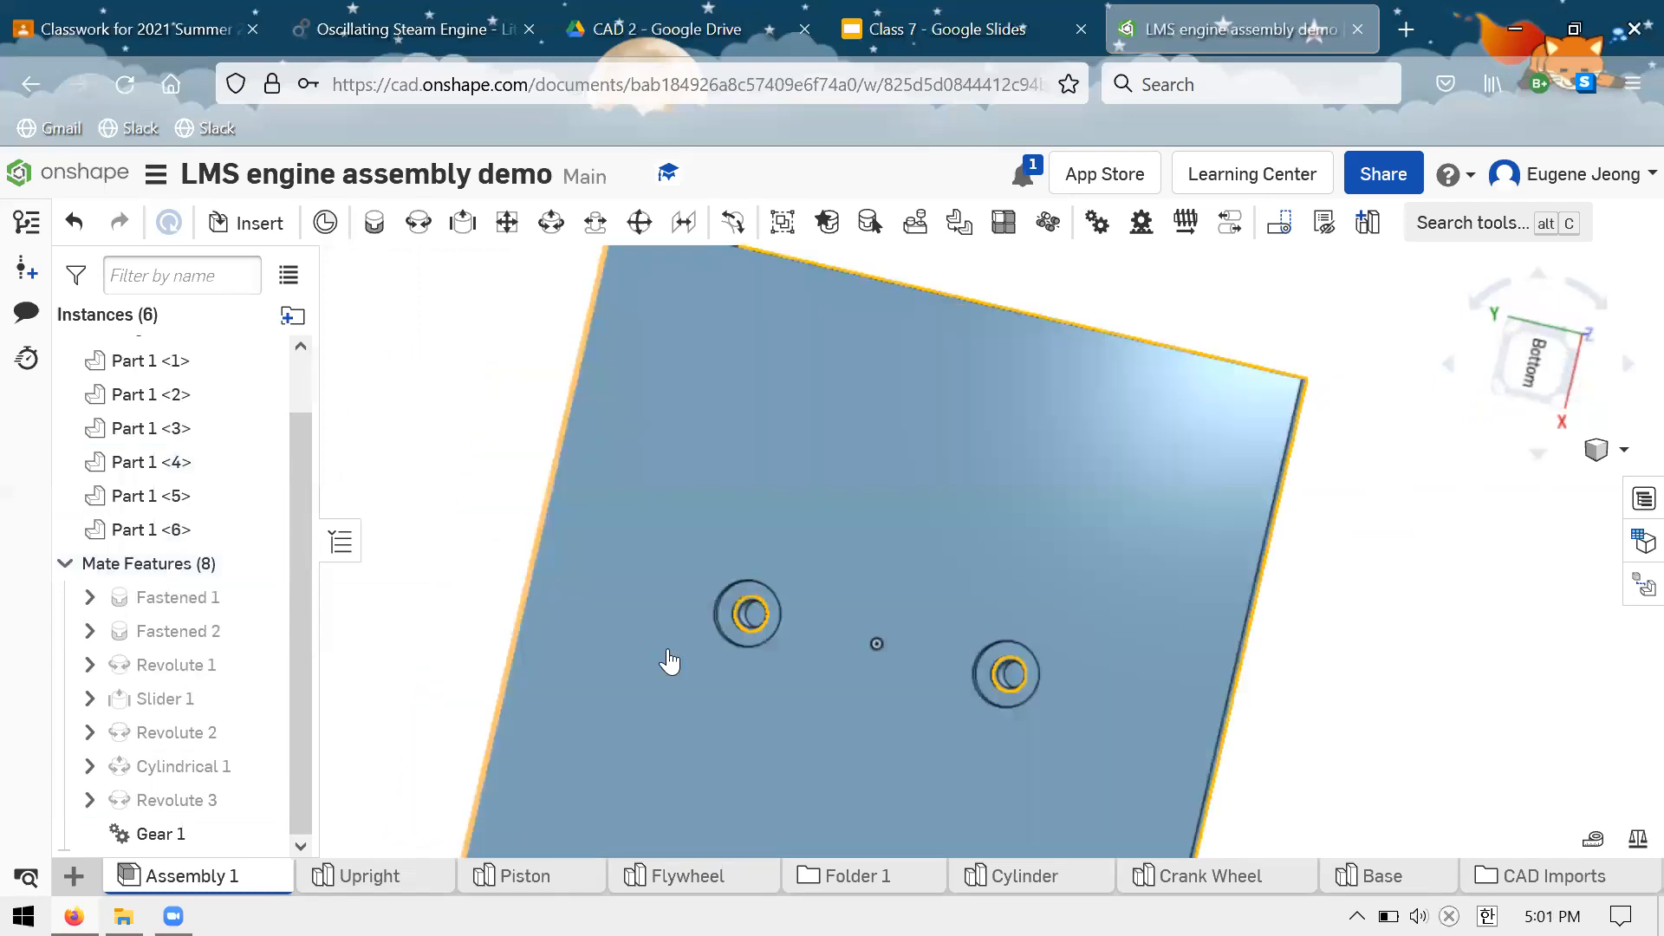
Switch to Google Classroom, open Compressed_Air_Engine_Drawings.pdf and examine the bill of materials for the cap screws and other hardware
key(ctrl+1)
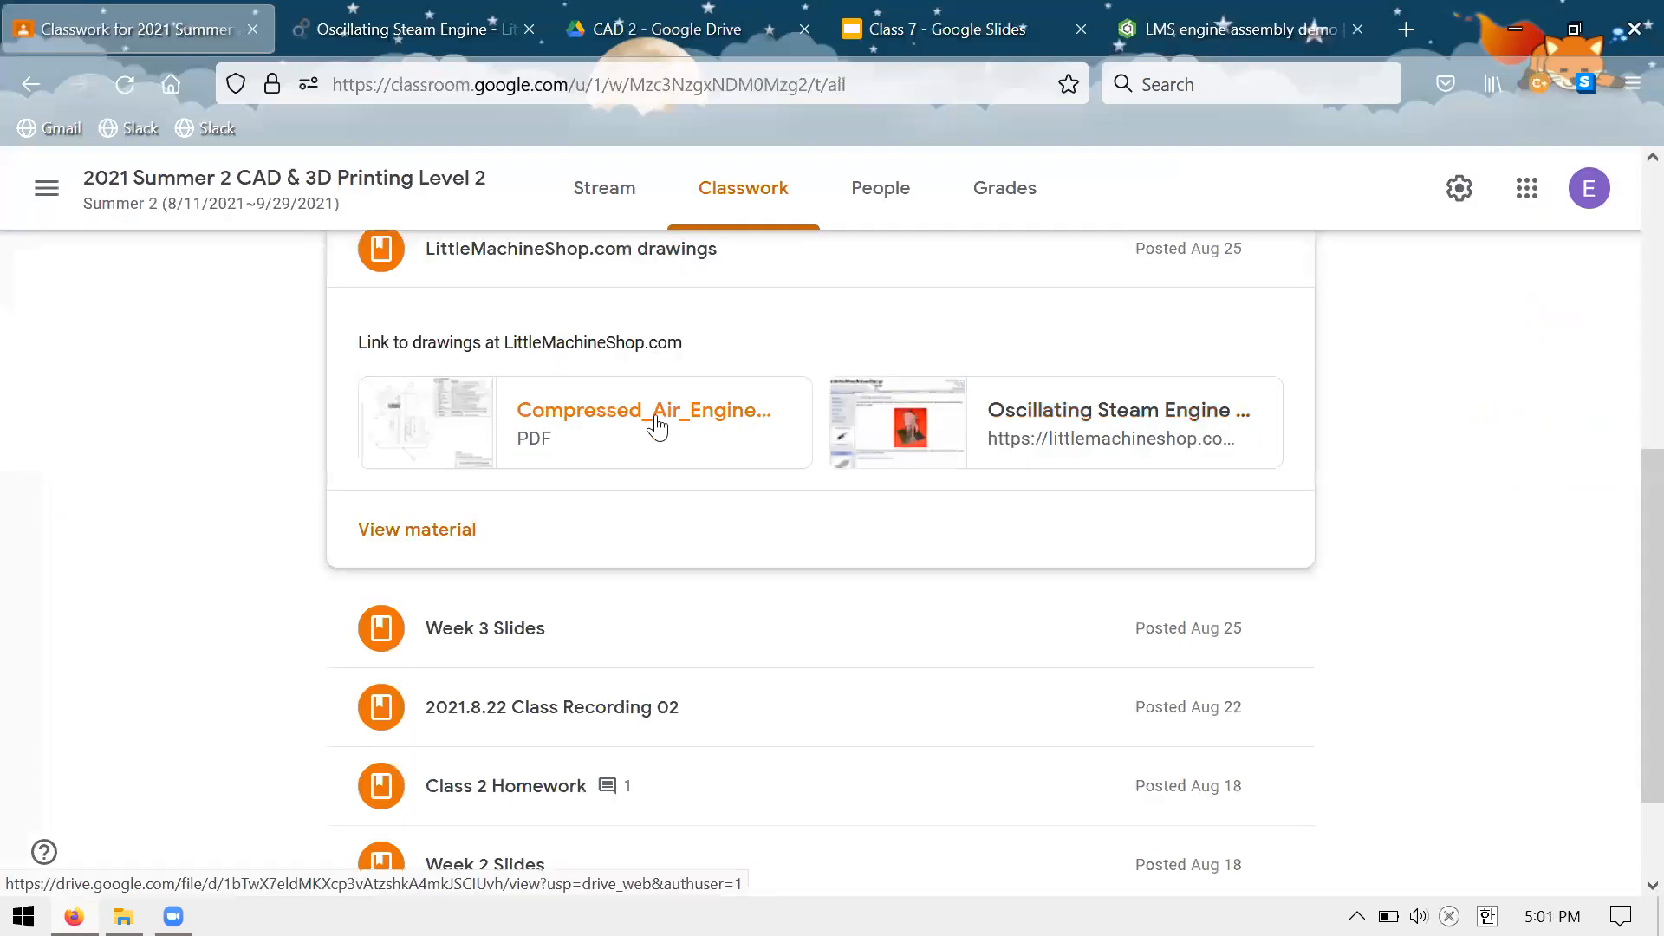
click(723, 421)
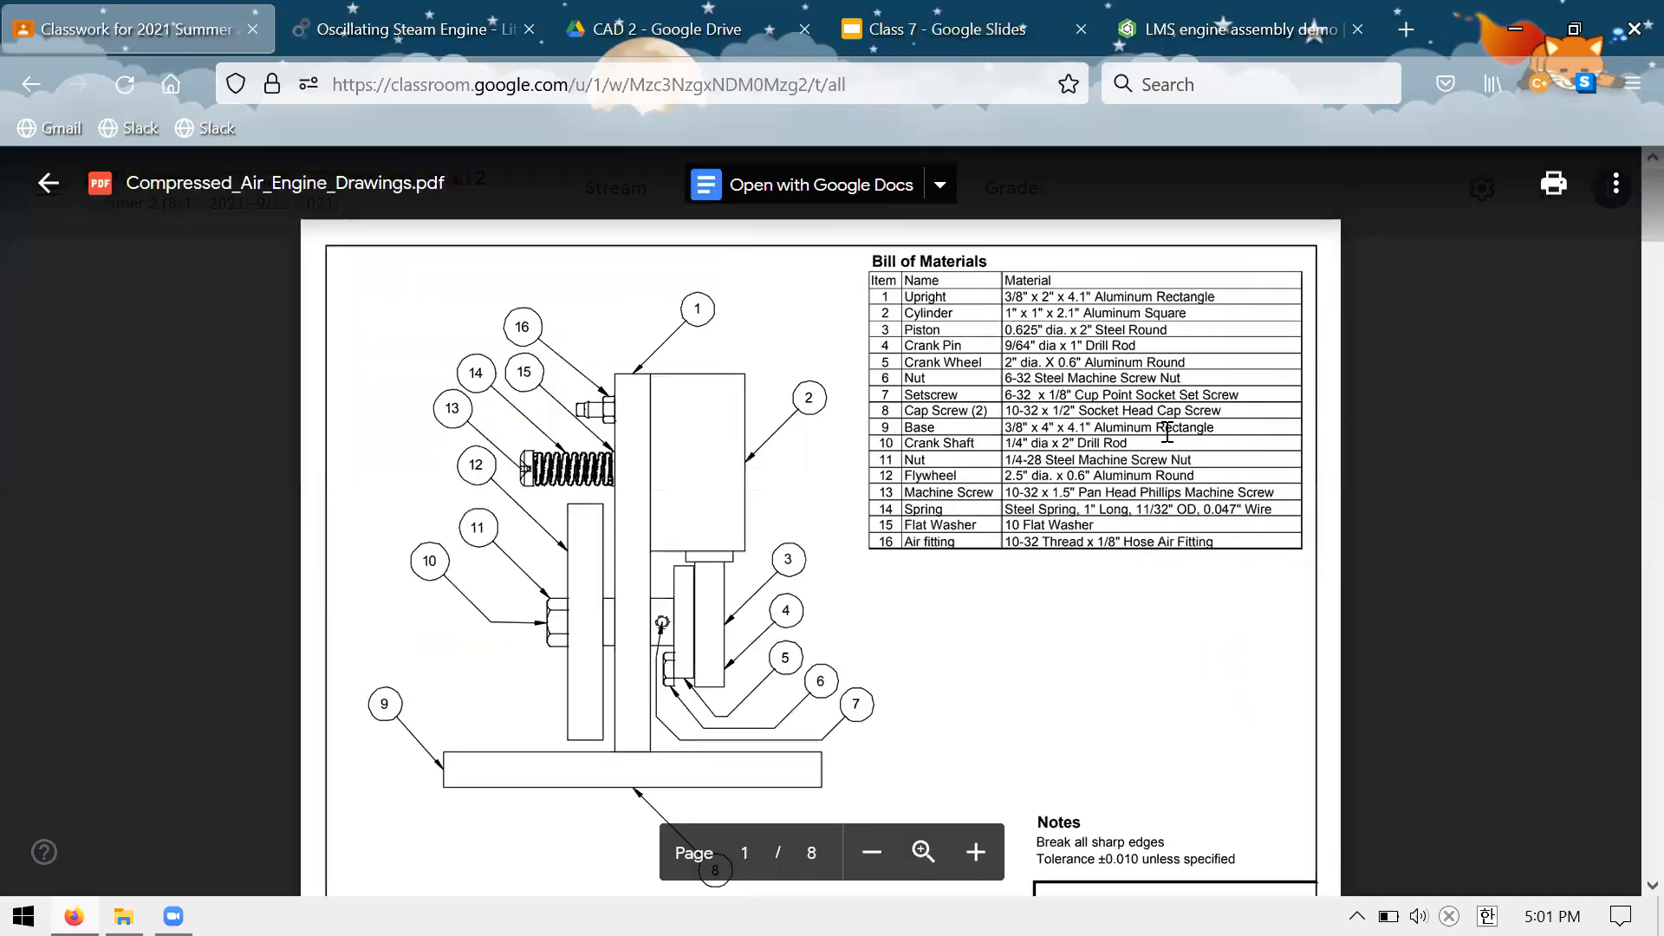
drag(876, 276, 1084, 373)
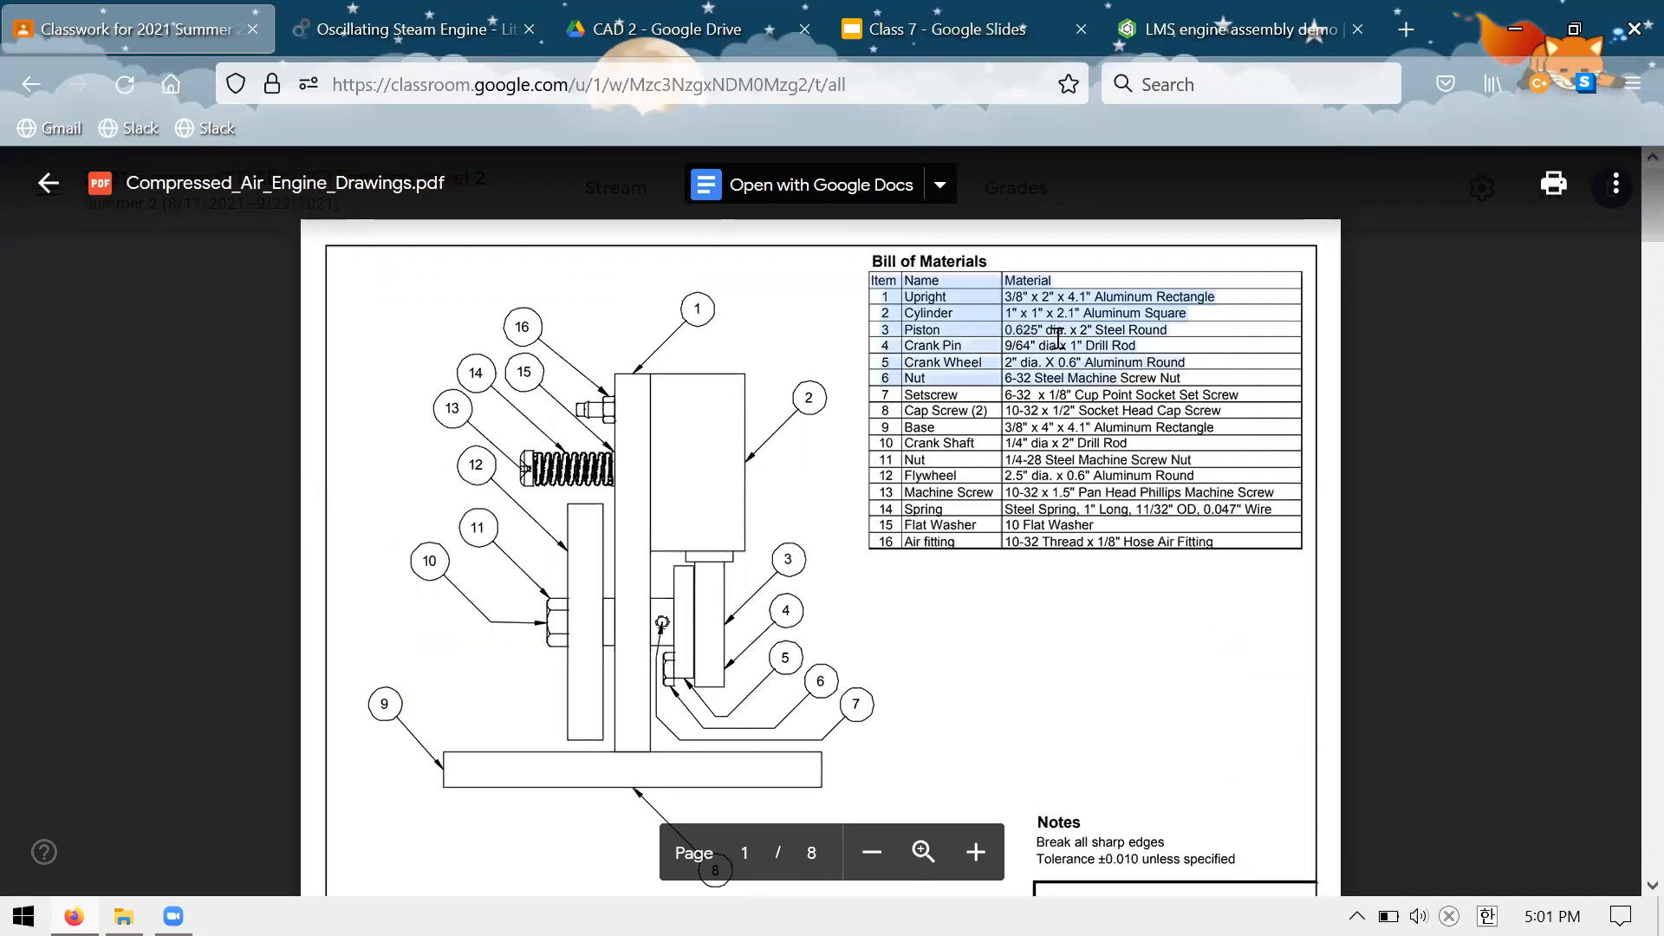
click(1009, 373)
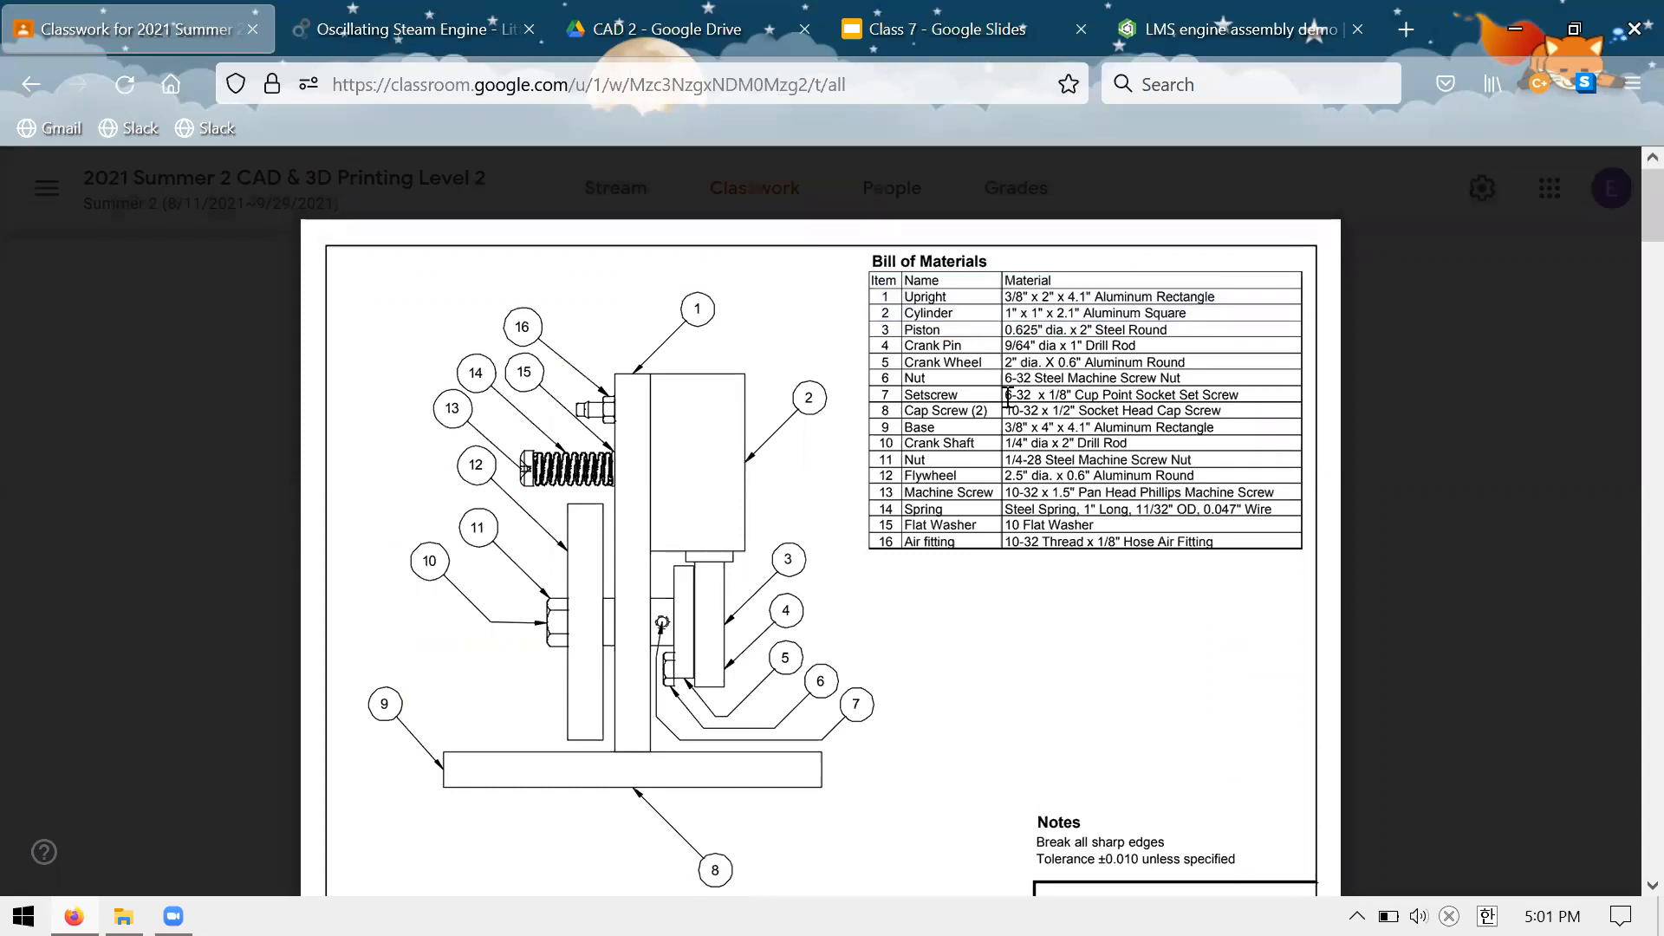
drag(1006, 414, 1278, 408)
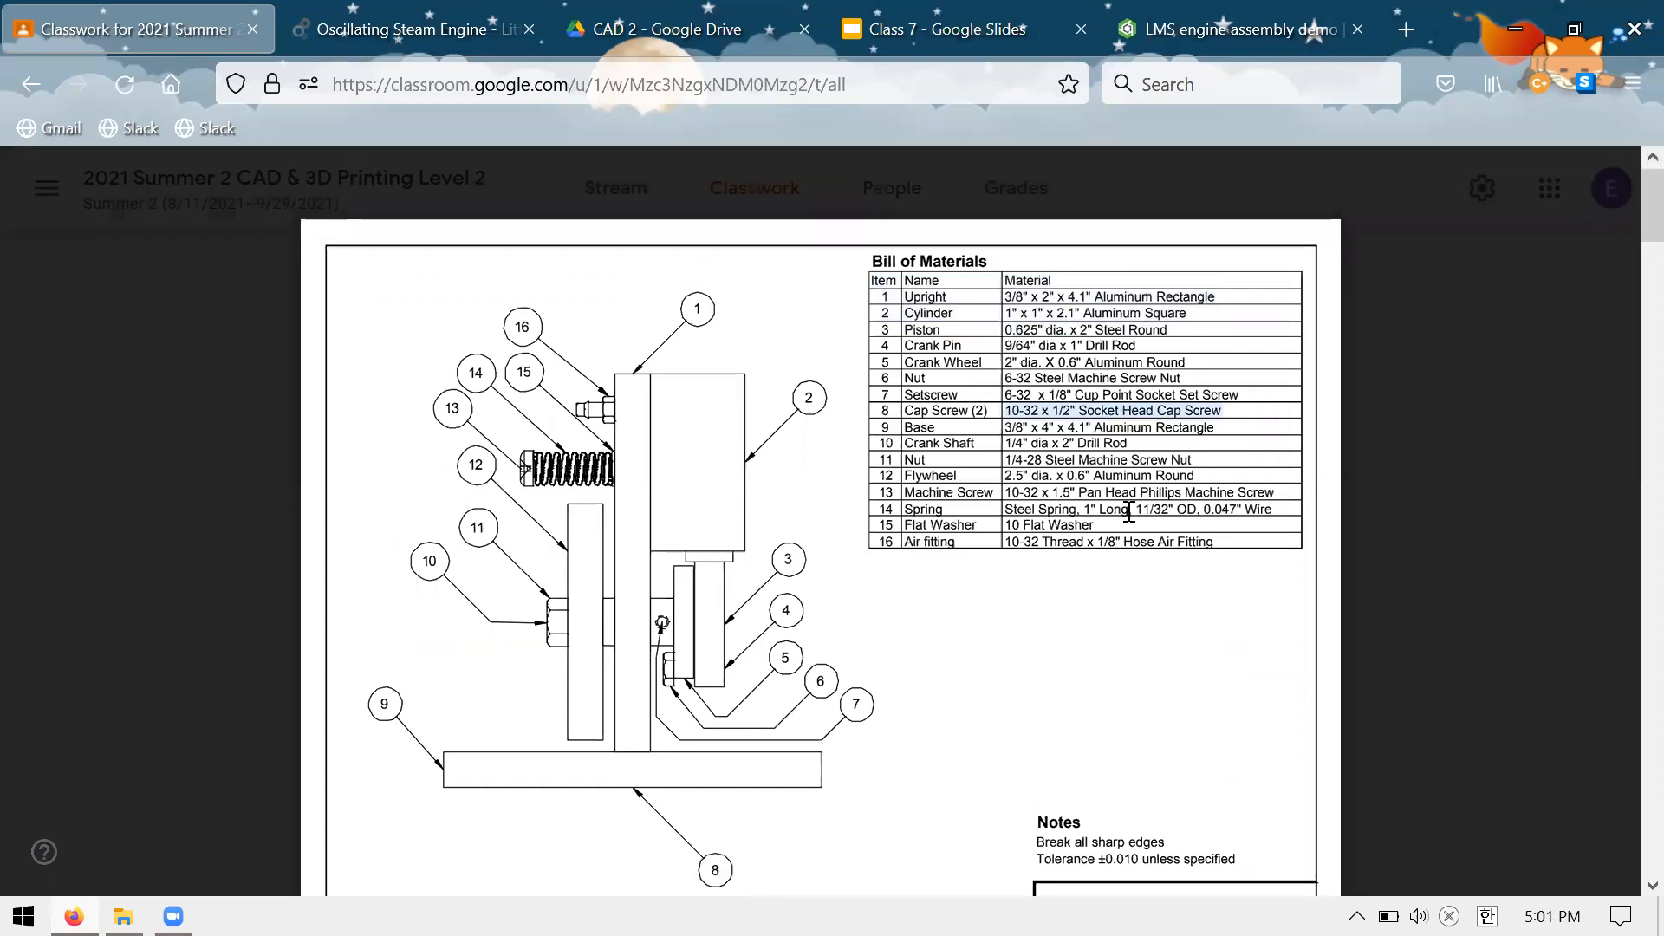
drag(1005, 427, 1130, 460)
click(1003, 541)
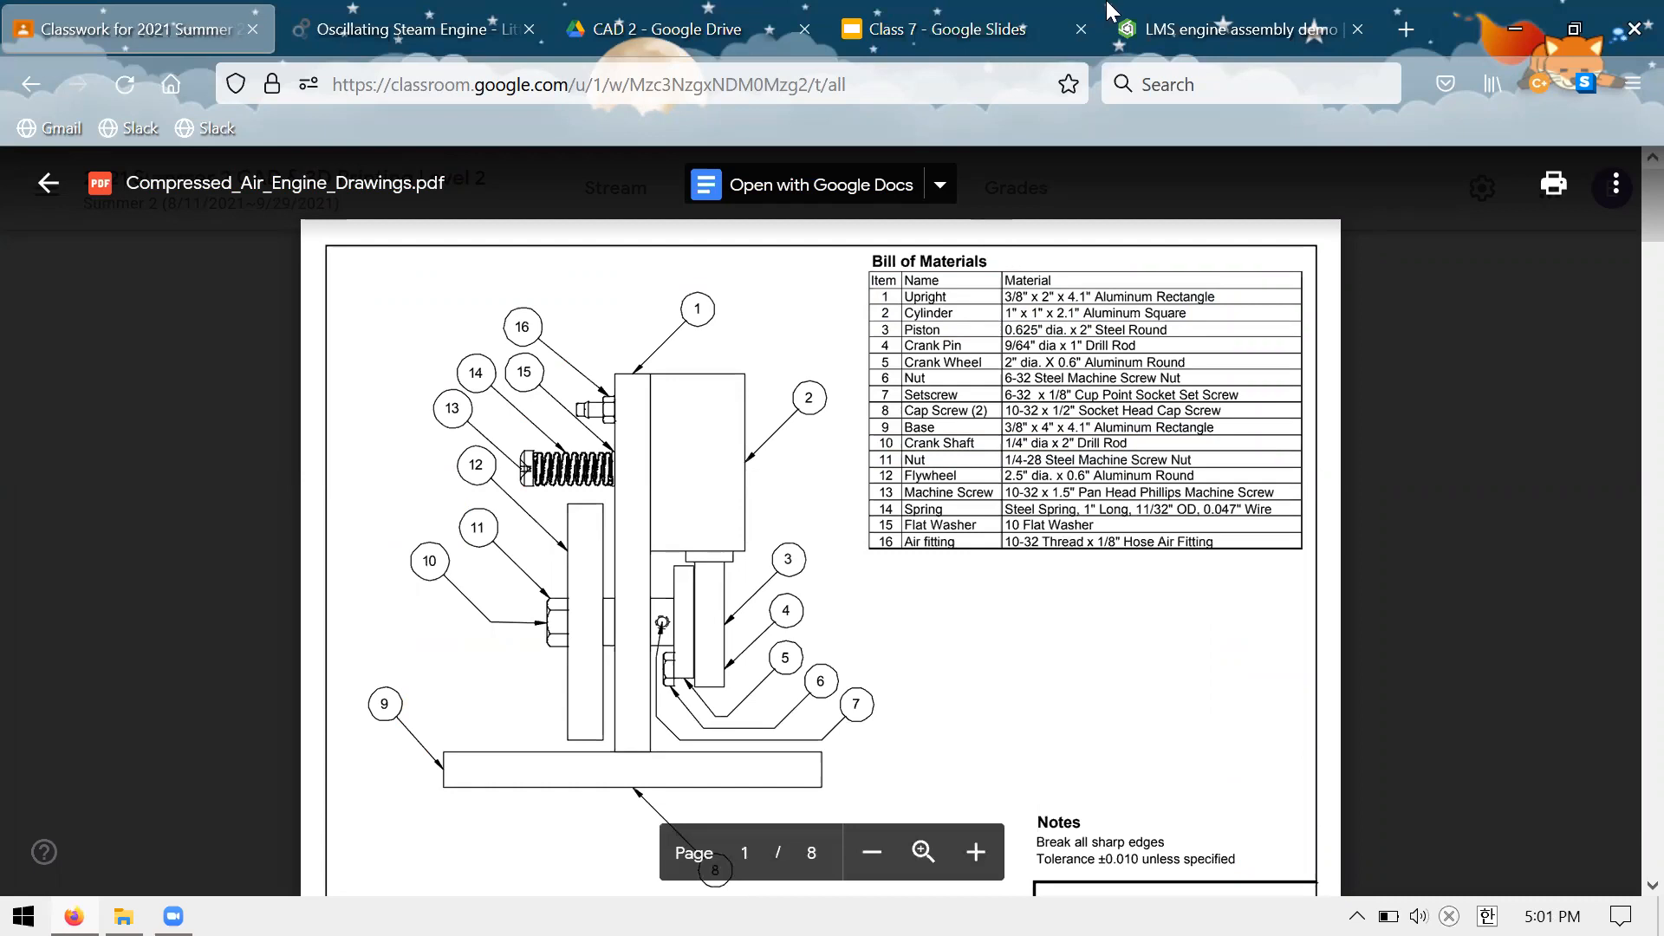
Switch to the Onshape assembly and examine the flywheel side of the engine from its left-front corner
key(ctrl+9)
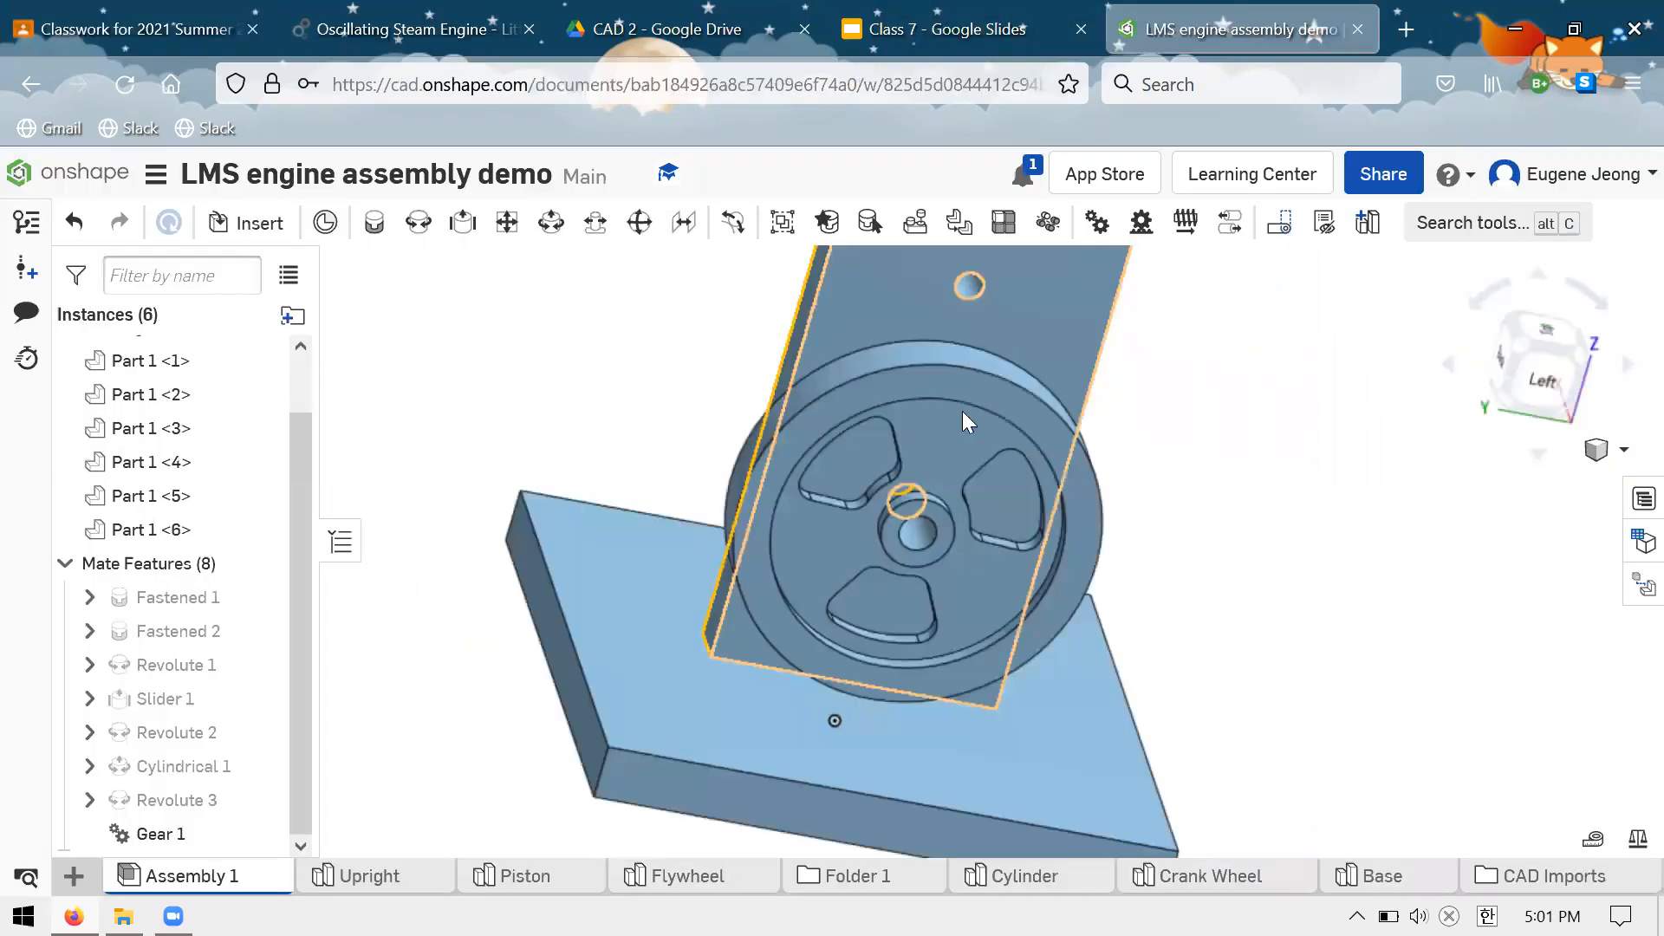
scroll(963, 413, down, 4)
scroll(983, 471, up, 3)
right_drag(983, 472, 1139, 422)
right_drag(951, 459, 977, 430)
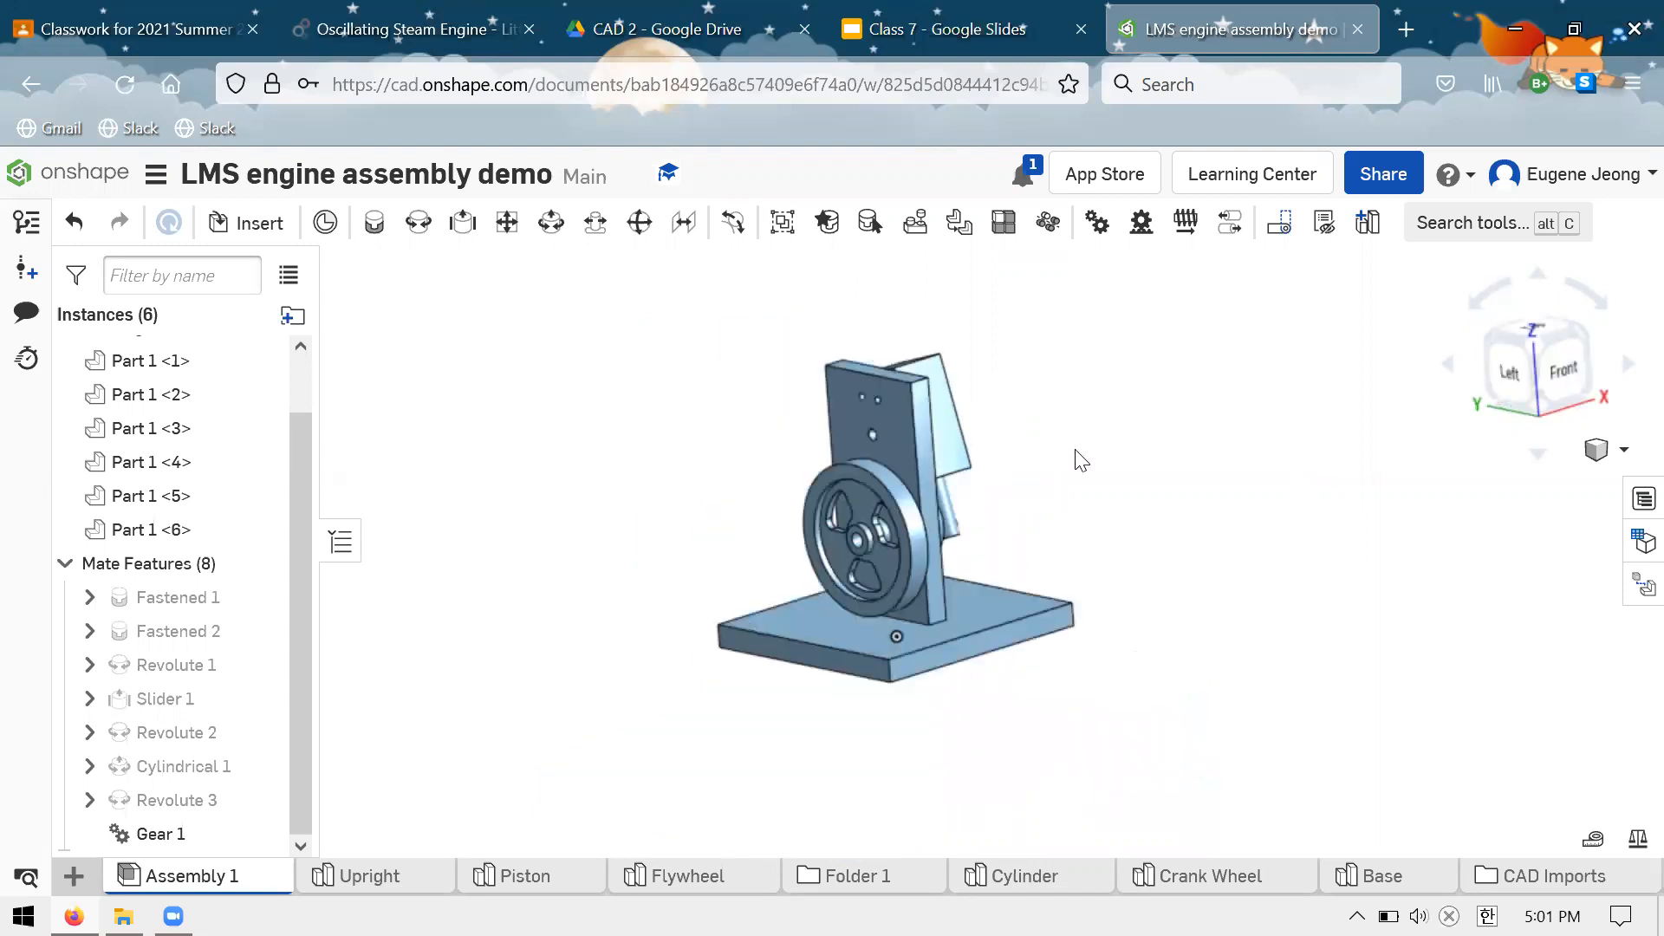
scroll(1074, 439, up, 2)
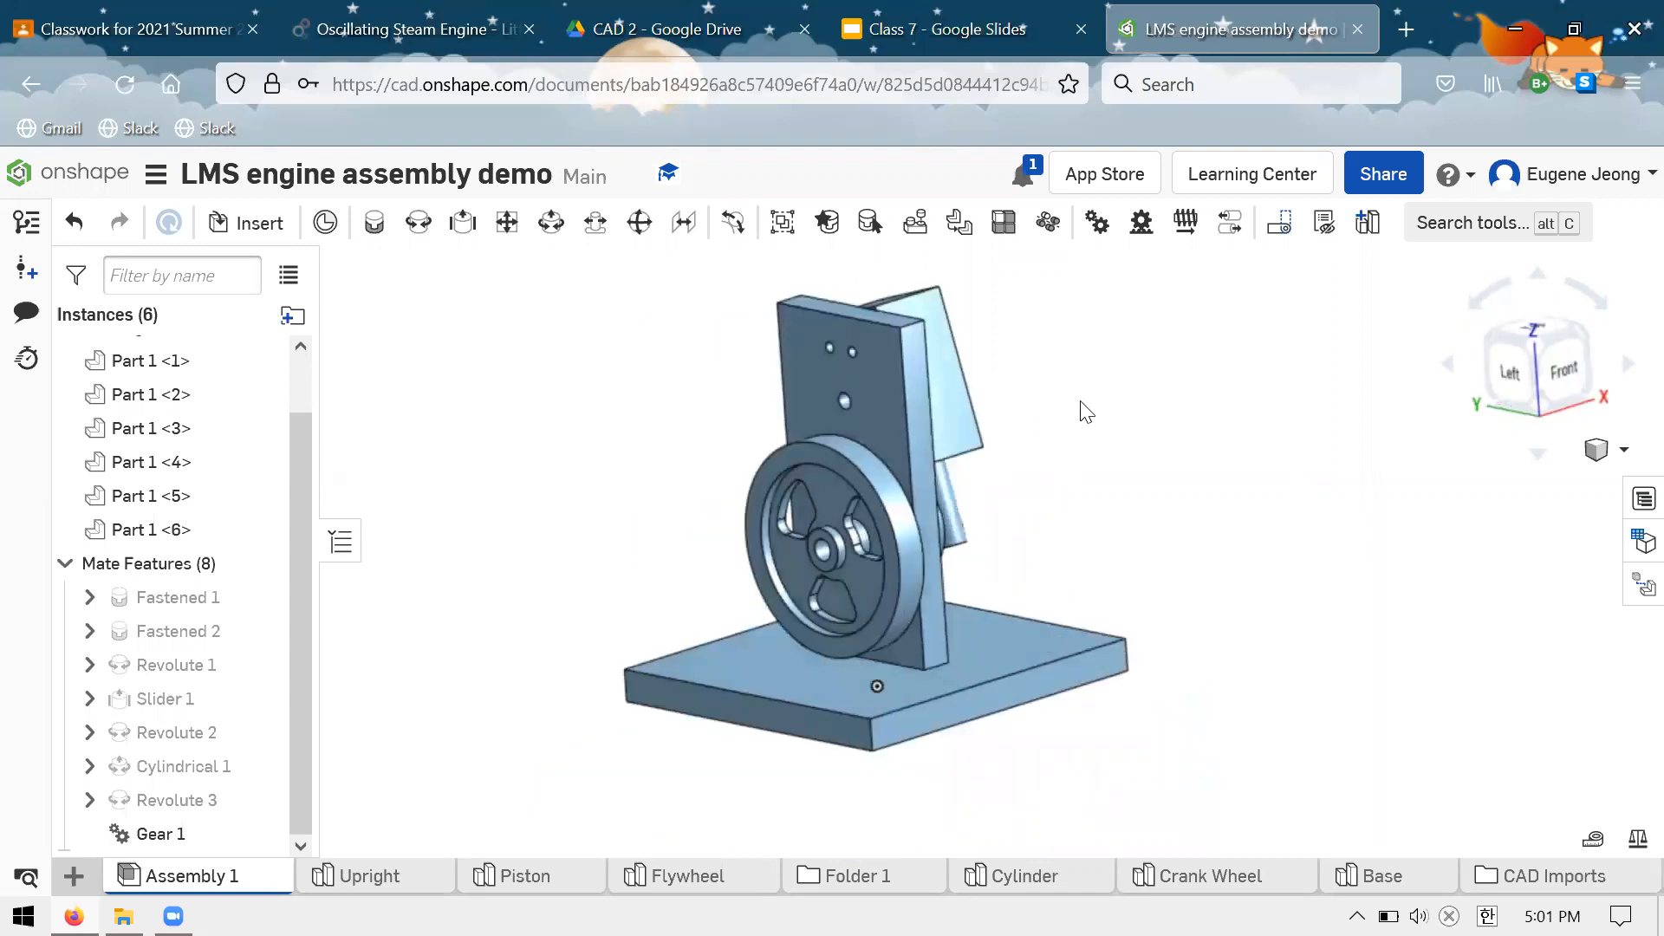
click(1549, 378)
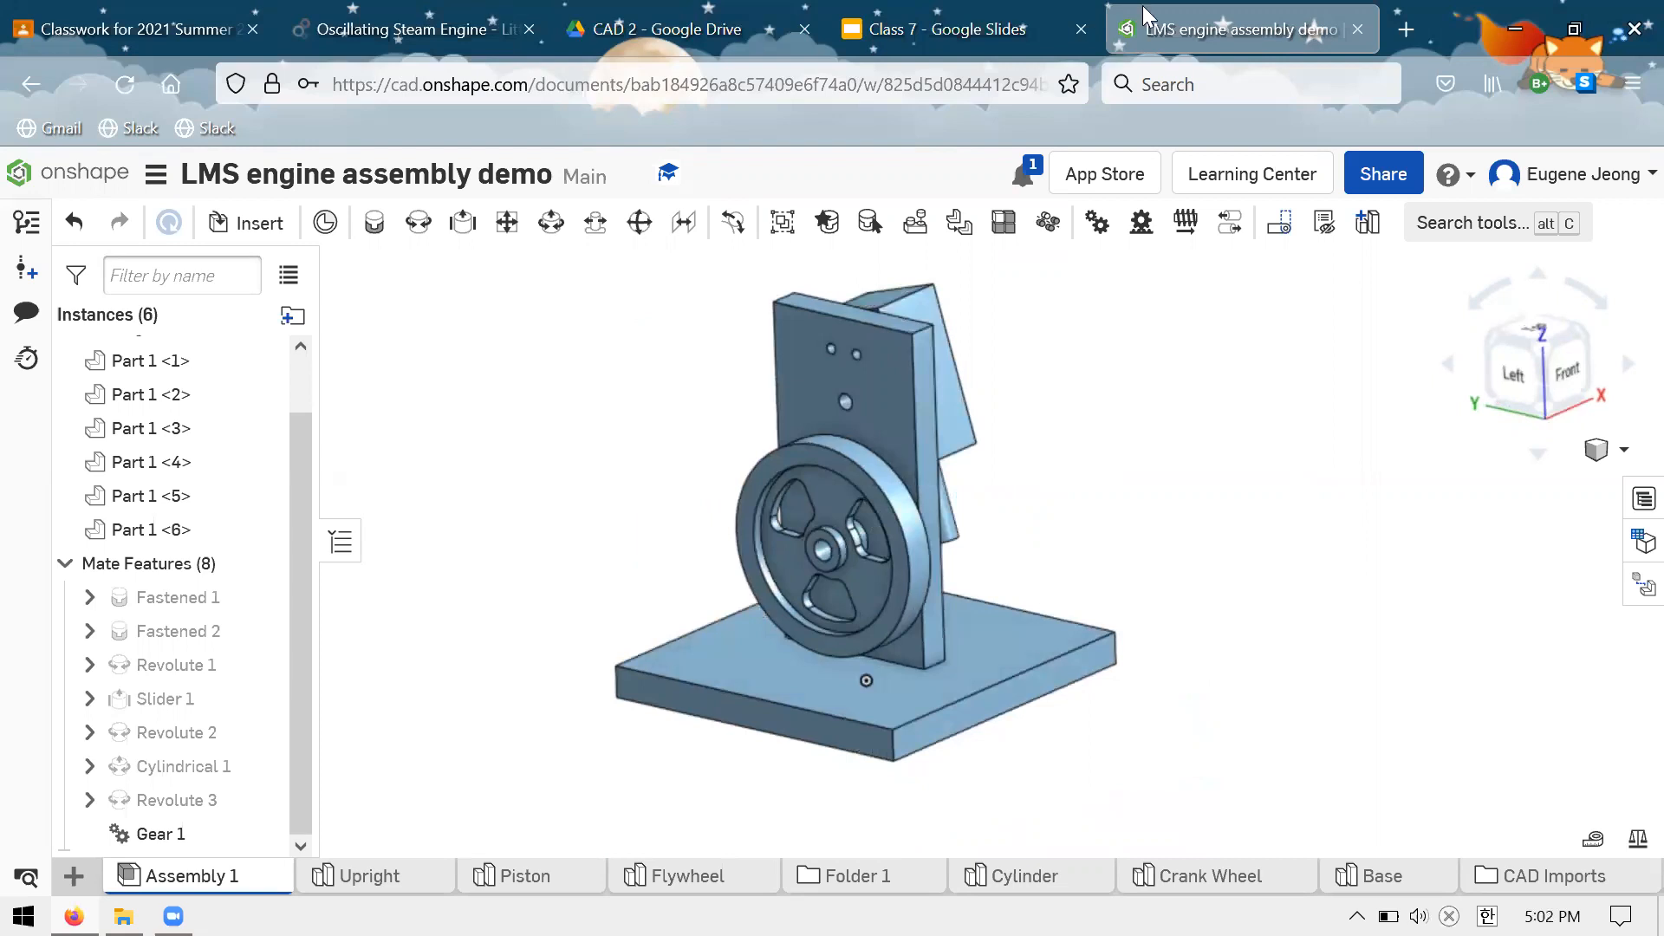
Search the web for mcmaster in a new browser tab and open the McMaster-Carr website
click(1404, 7)
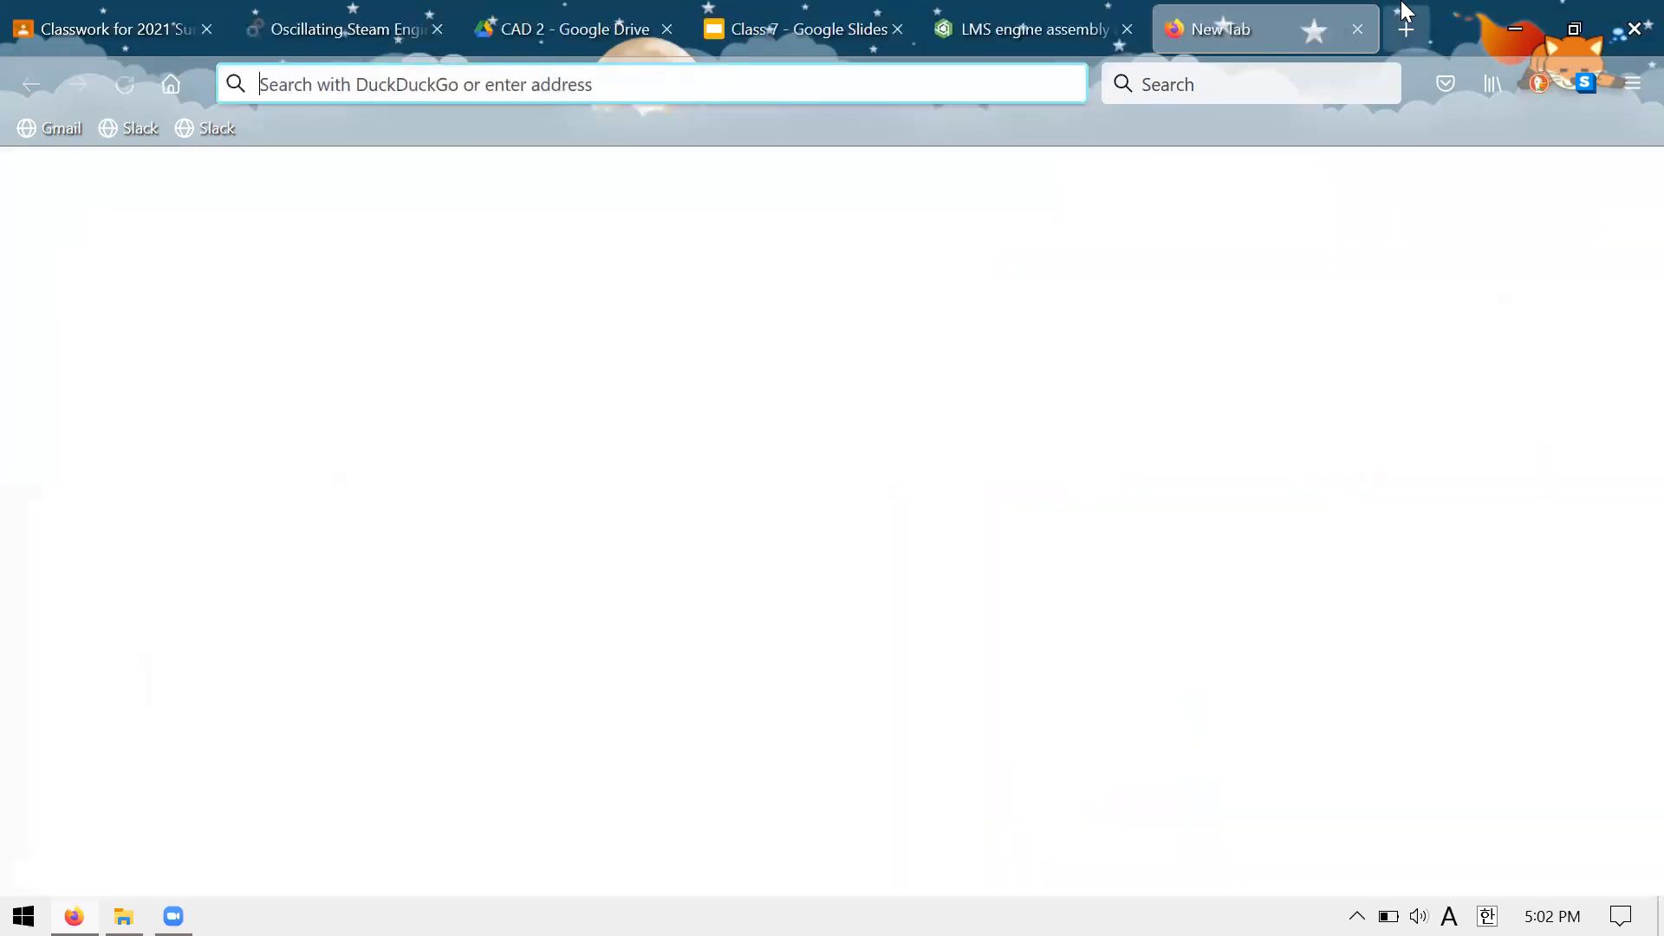
text(mcmaster)
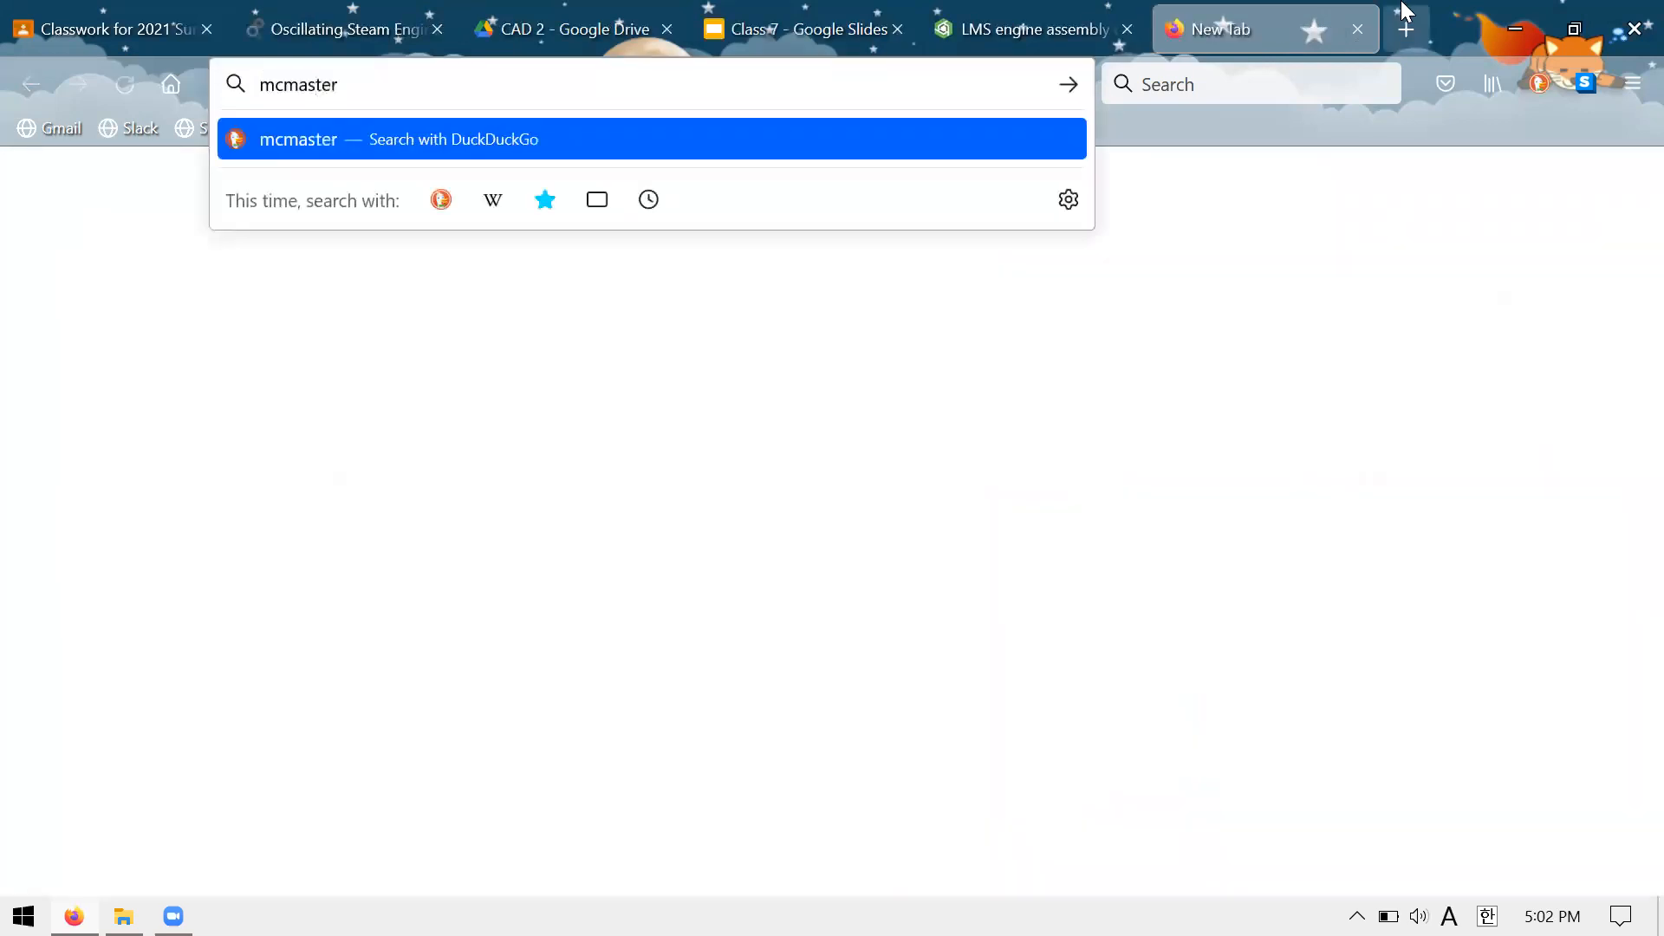
key(Return)
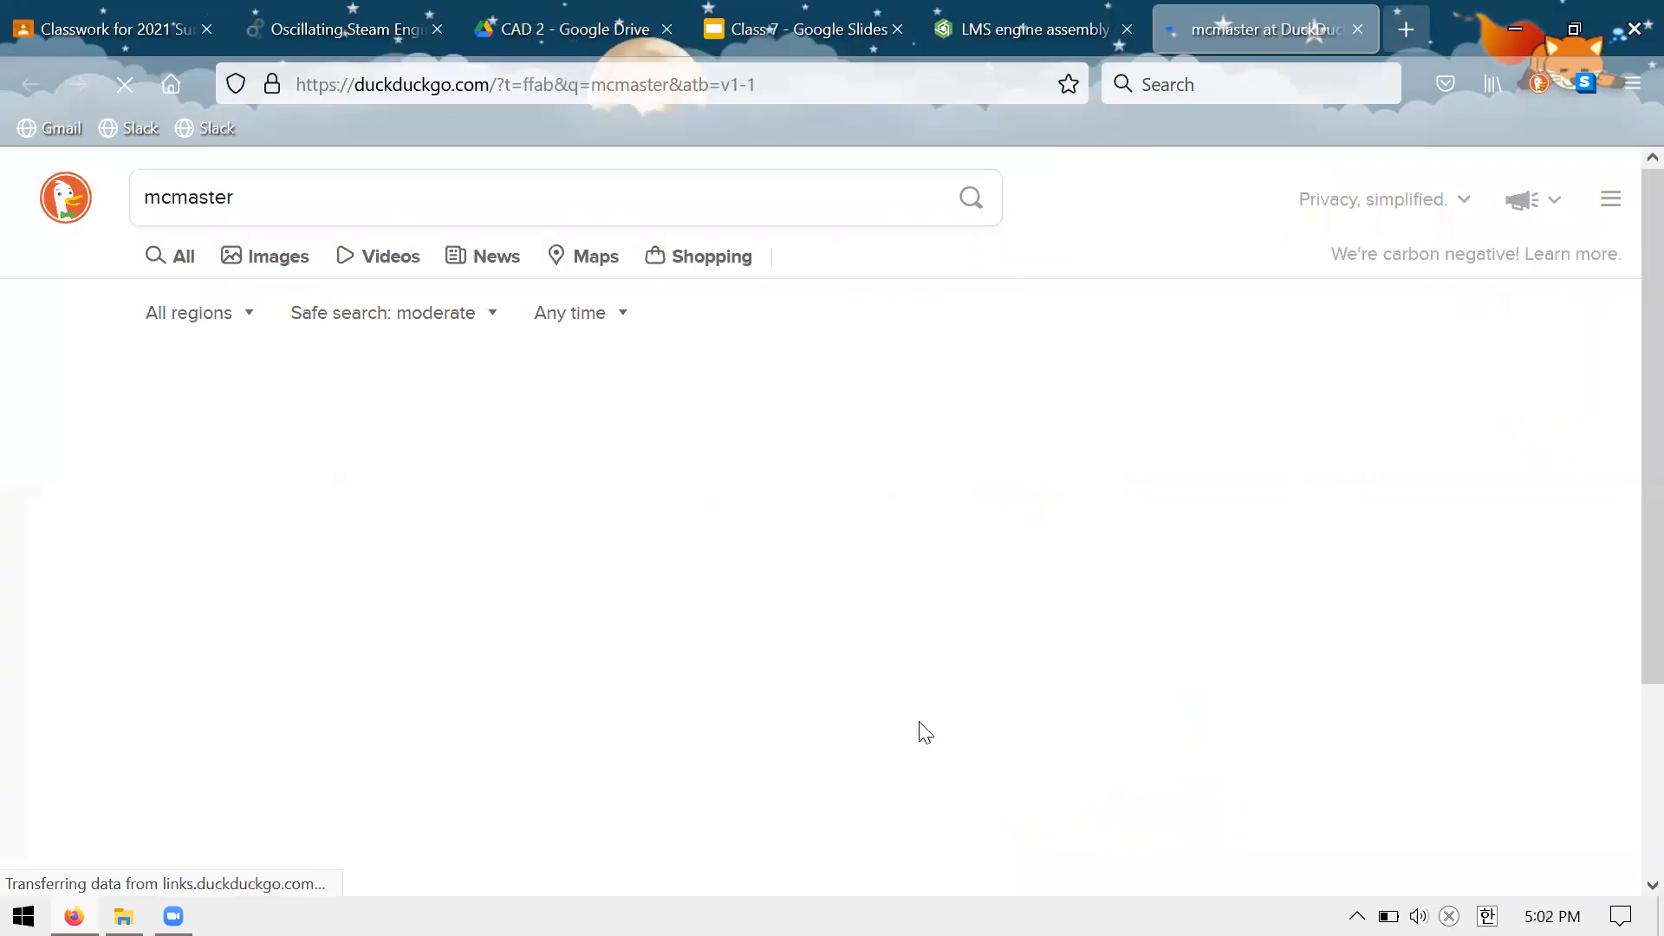
click(336, 408)
Return to the Onshape assembly and inspect the upright's holes, the flywheel hub and the counterbored holes under the base
key(ctrl+shift+Tab)
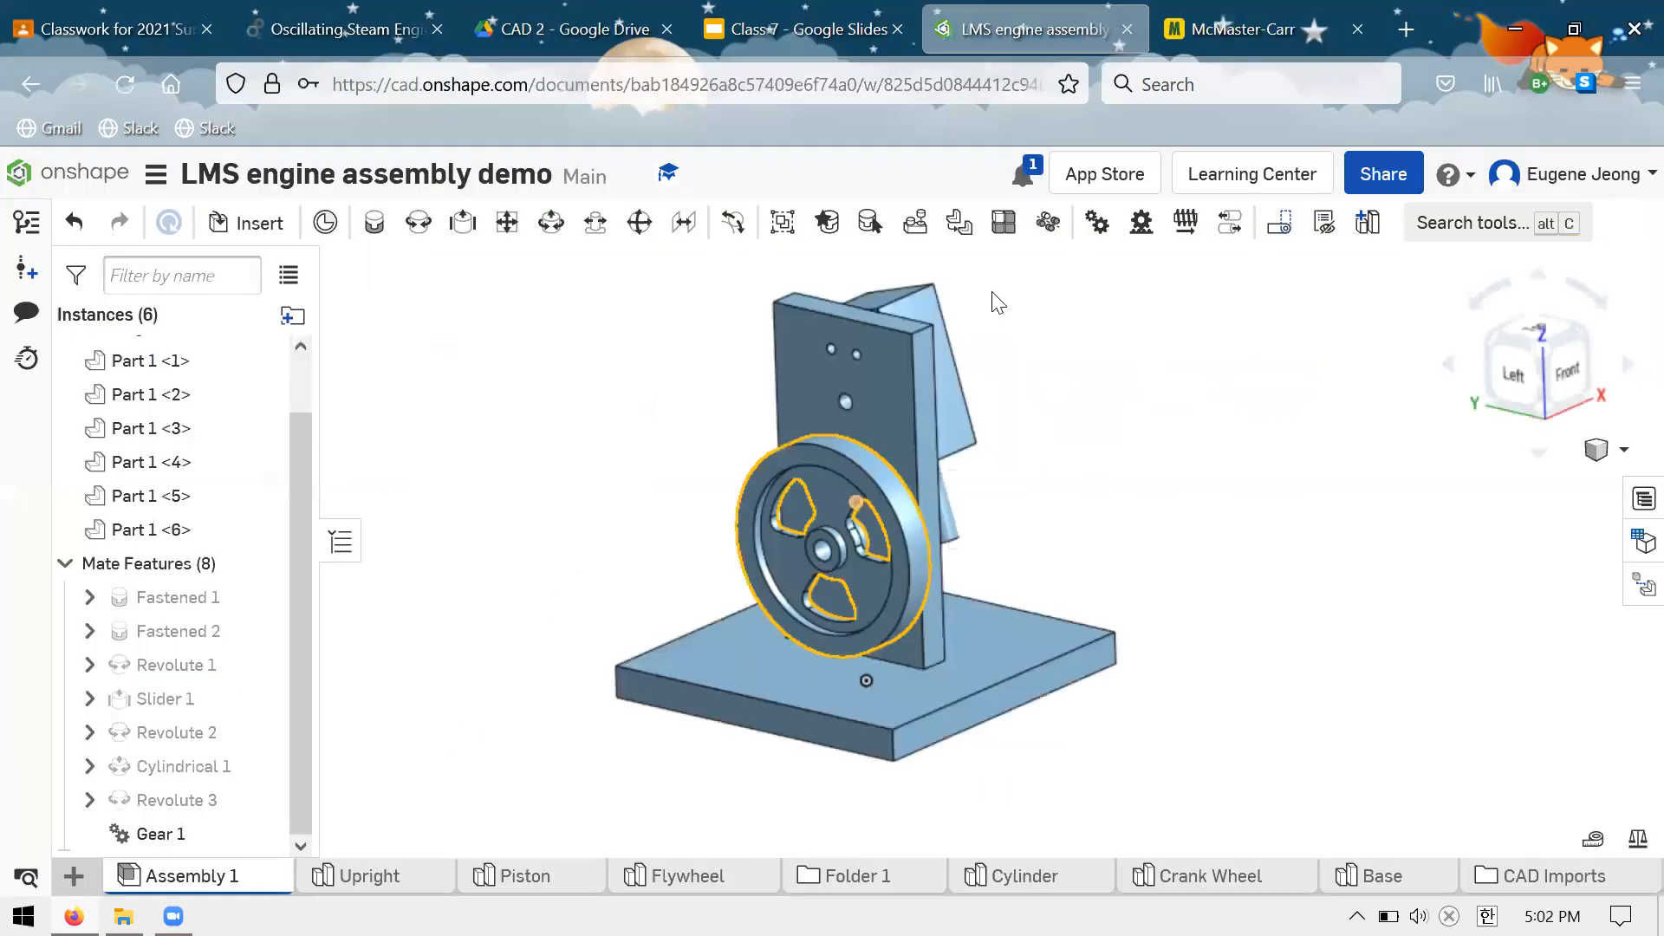
scroll(858, 401, up, 3)
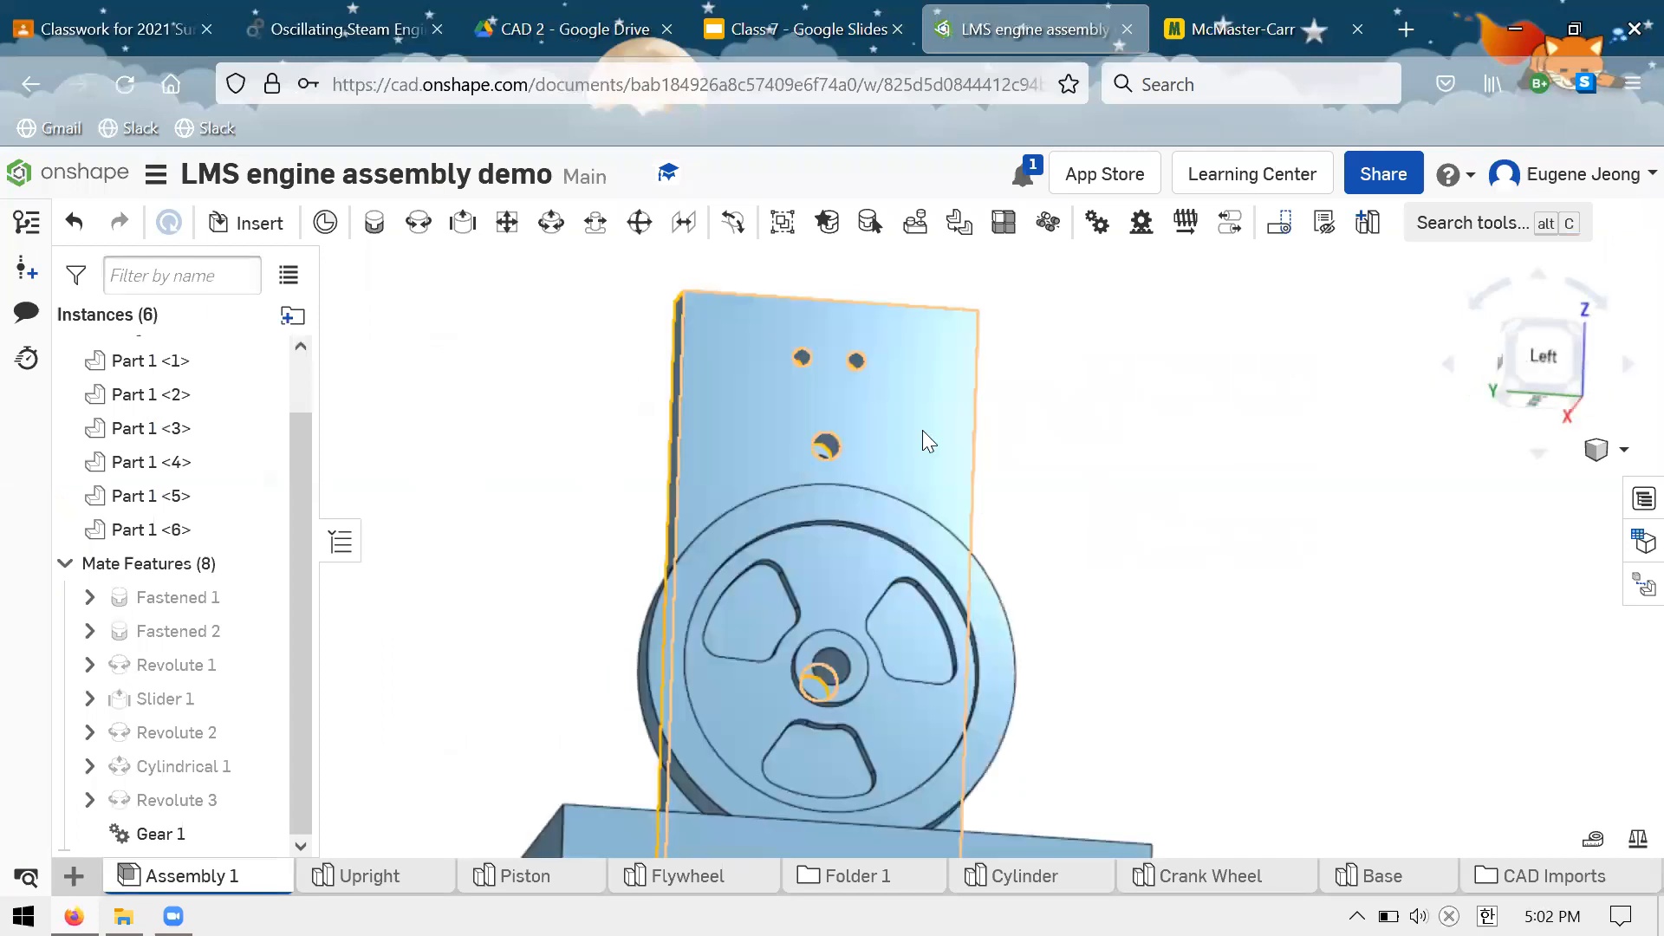
scroll(824, 442, up, 2)
scroll(943, 652, down, 5)
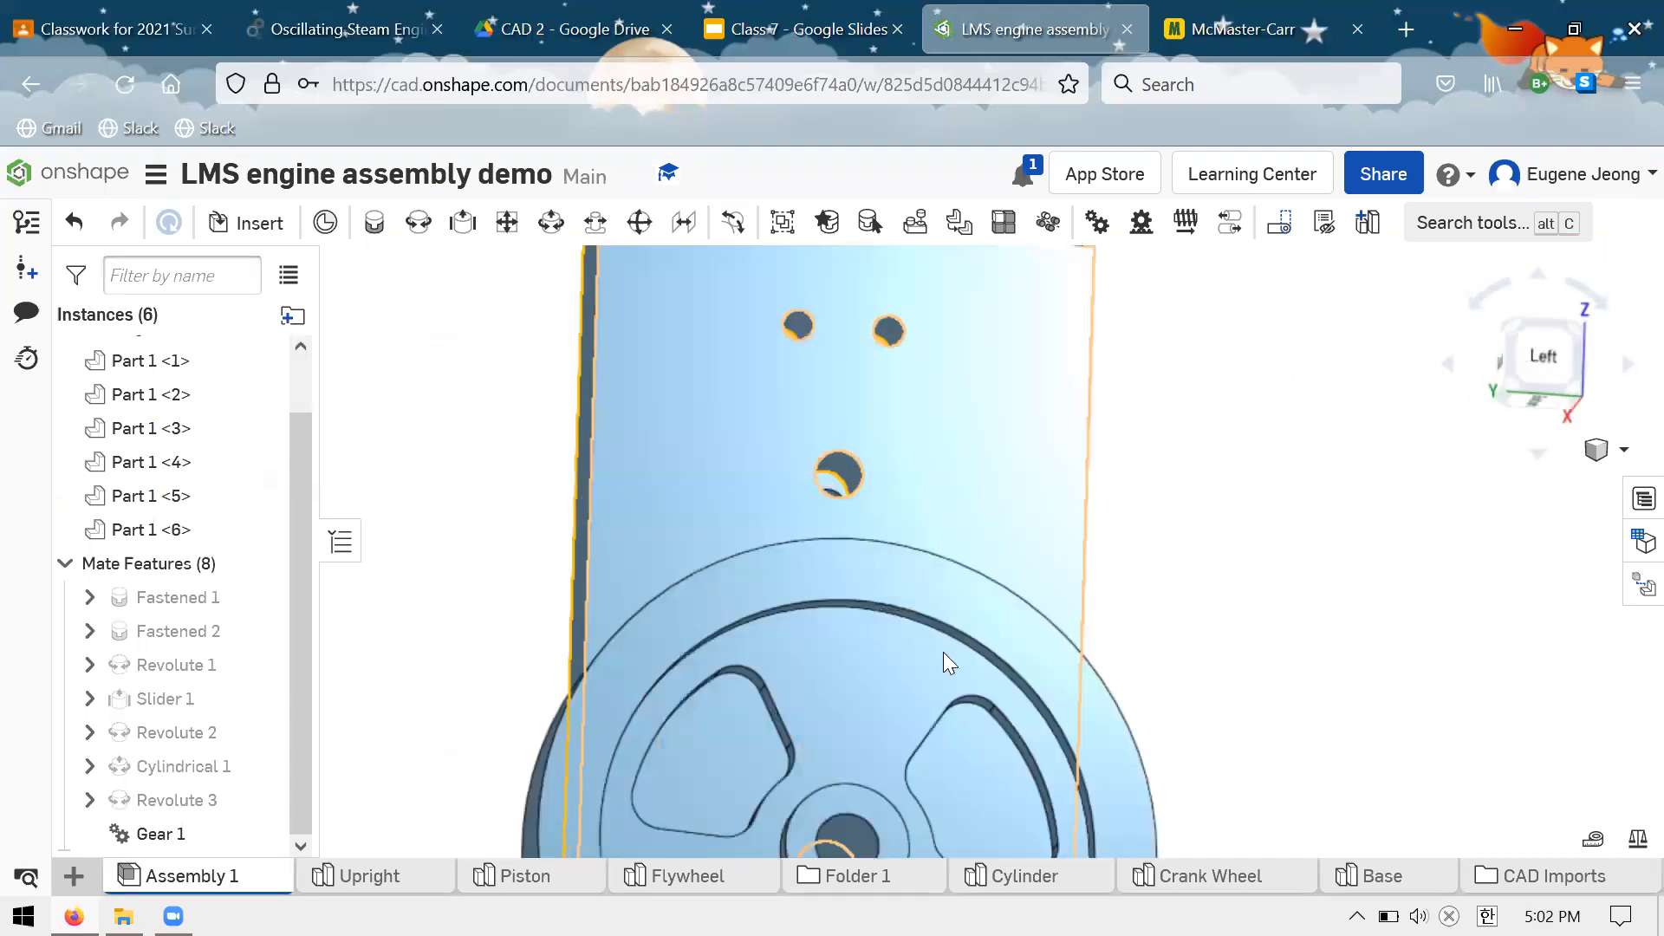
right_drag(894, 537, 989, 555)
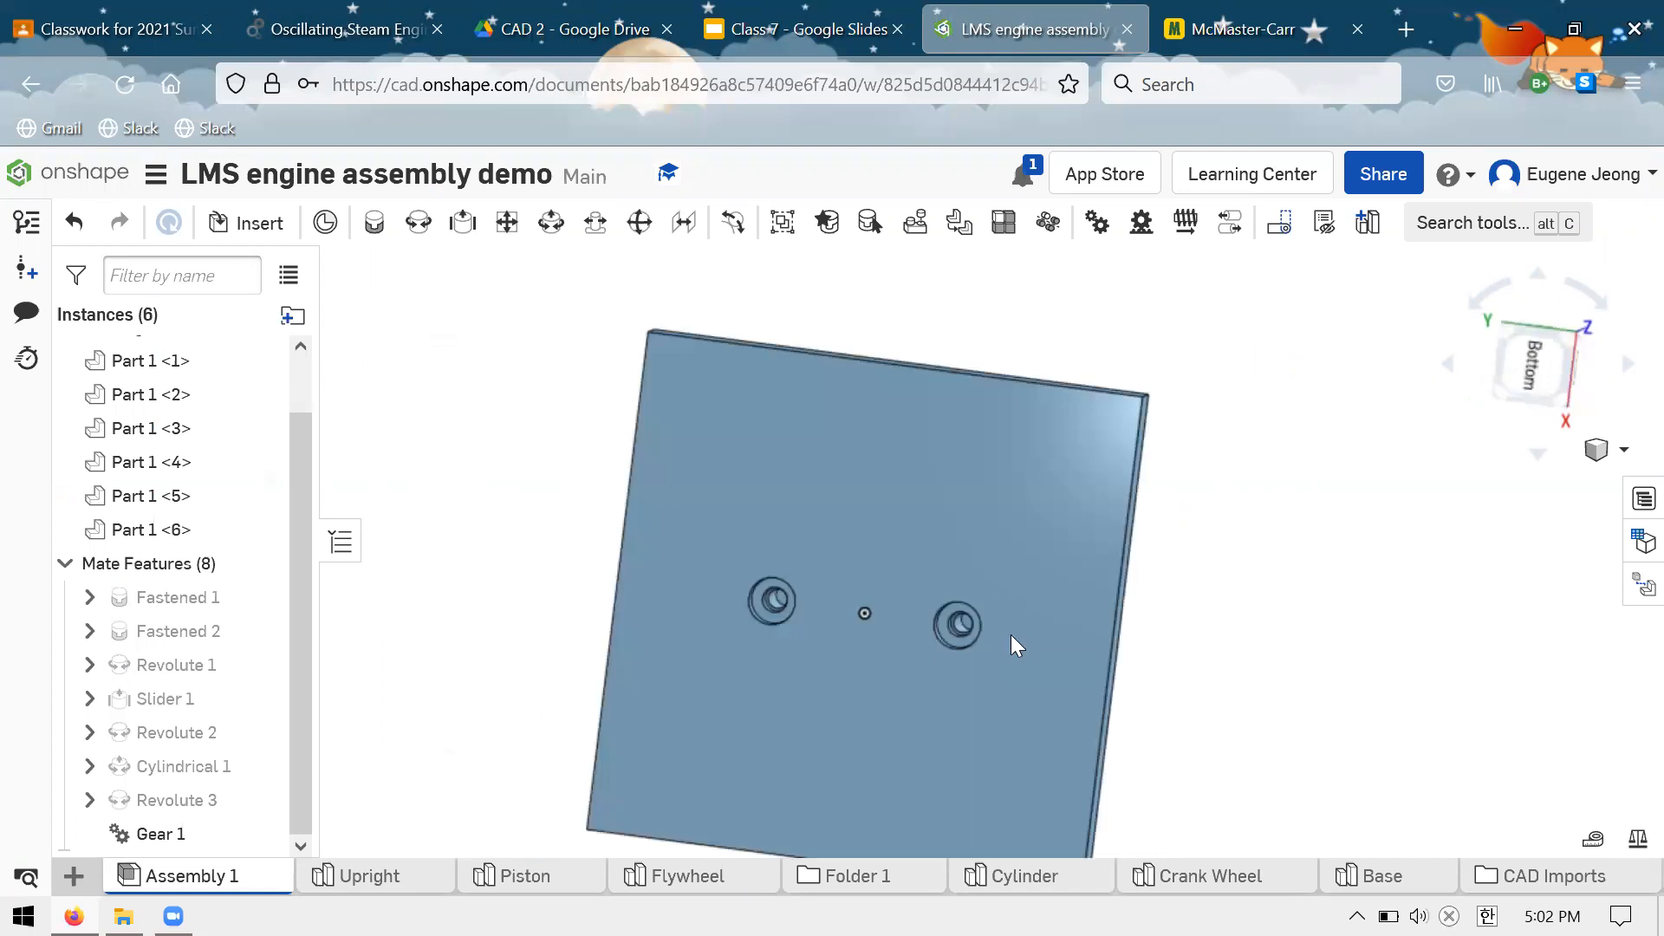
right_drag(1011, 636, 949, 572)
scroll(891, 409, down, 4)
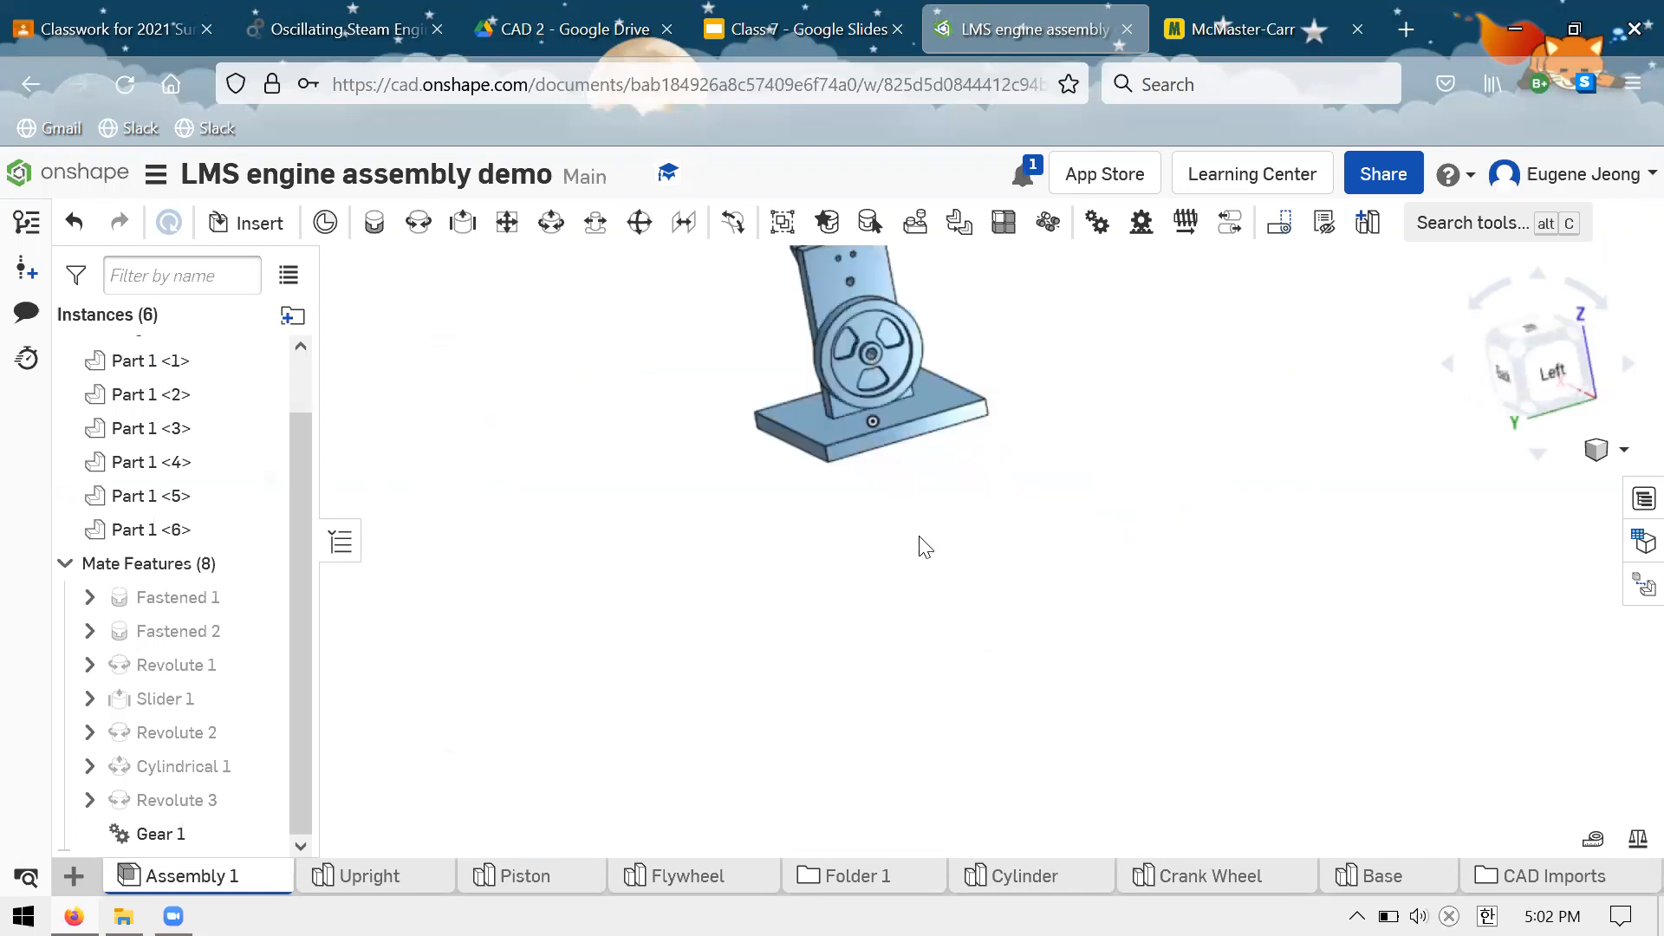
scroll(984, 611, up, 5)
scroll(1044, 392, down, 3)
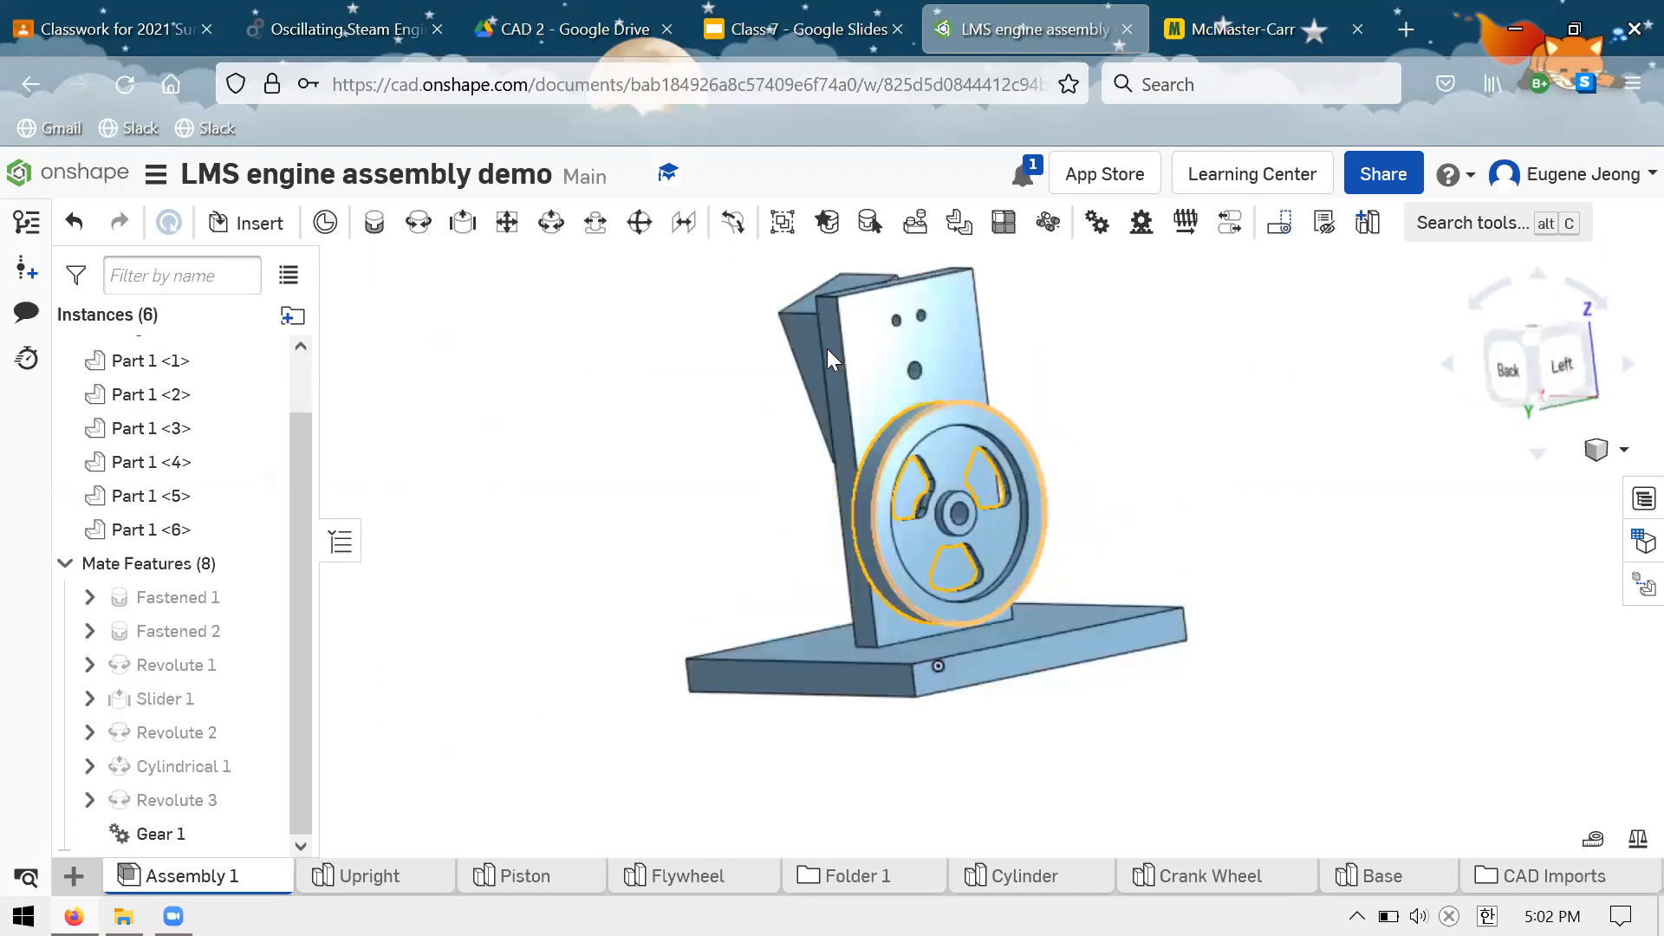
Switch to McMaster-Carr and open the Hex Nuts listing in the Nuts category
key(ctrl+Tab)
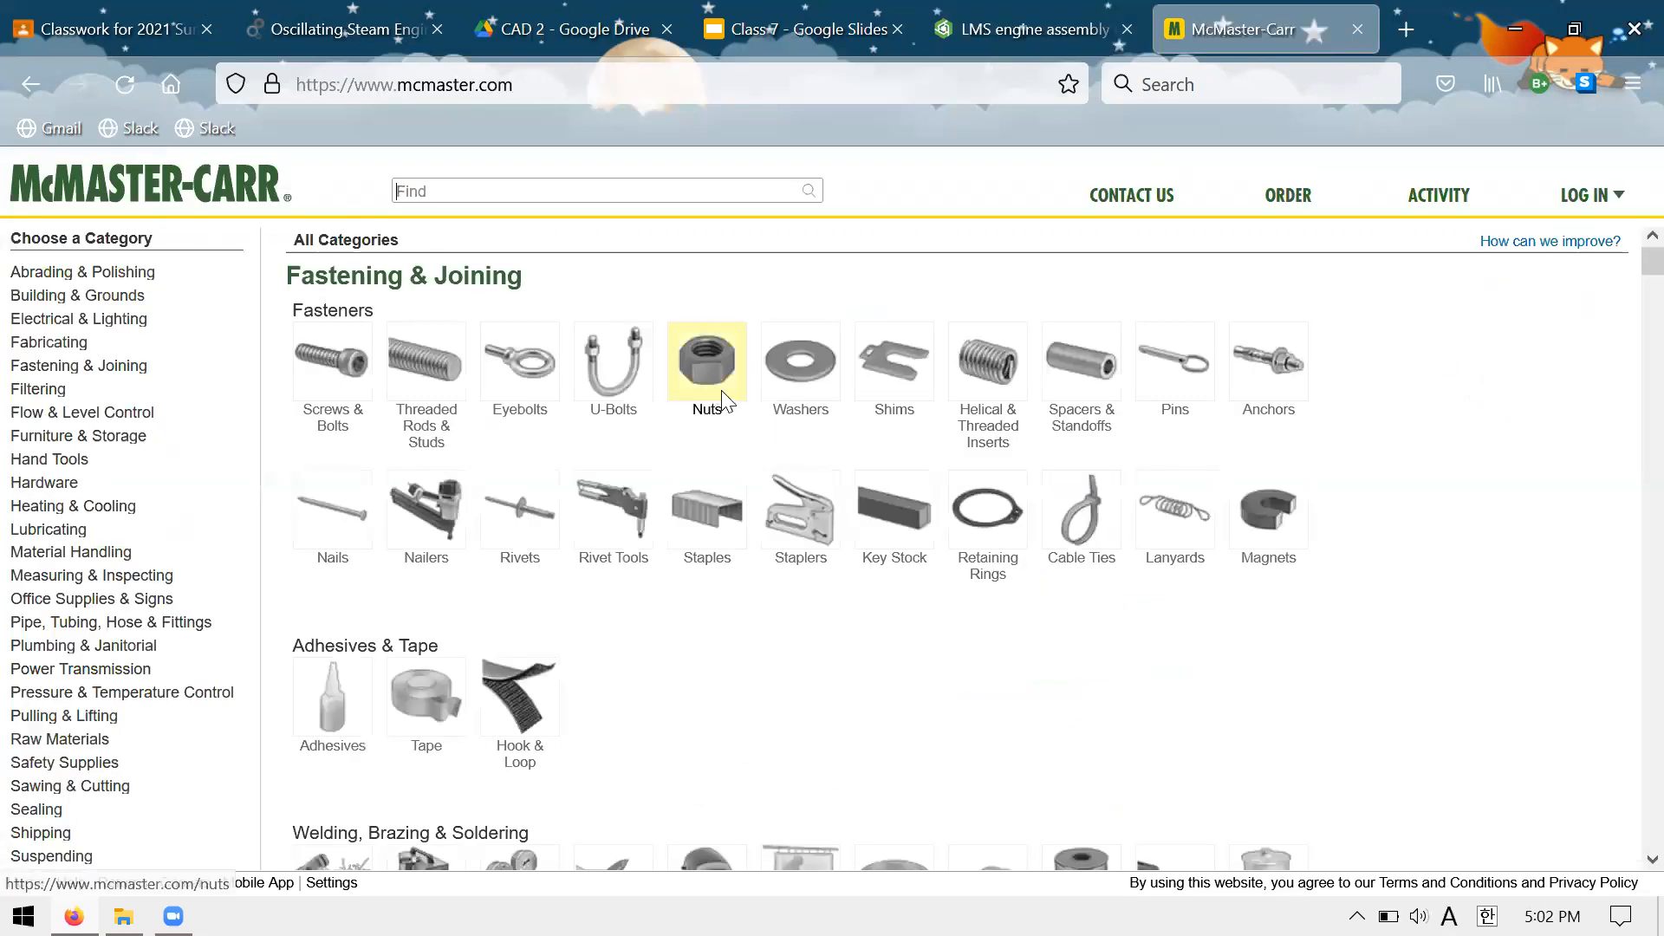
click(721, 390)
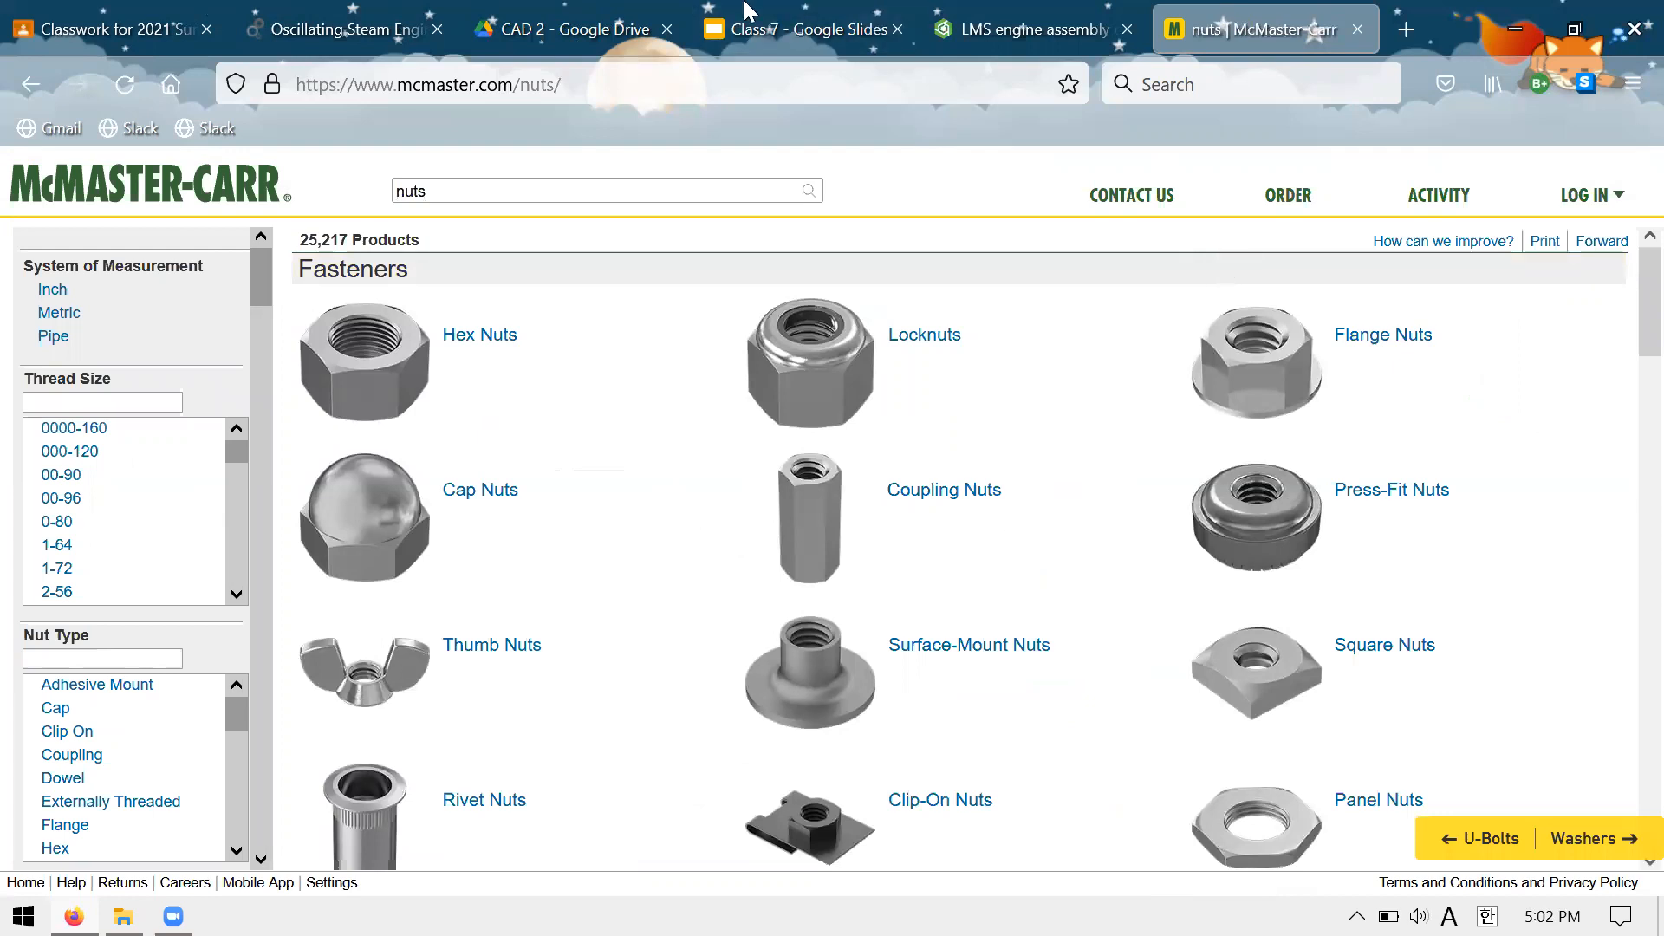
drag(493, 342, 872, 29)
Return to the engine drawings in Google Classroom and read the nut thread sizes in the bill of materials
click(872, 29)
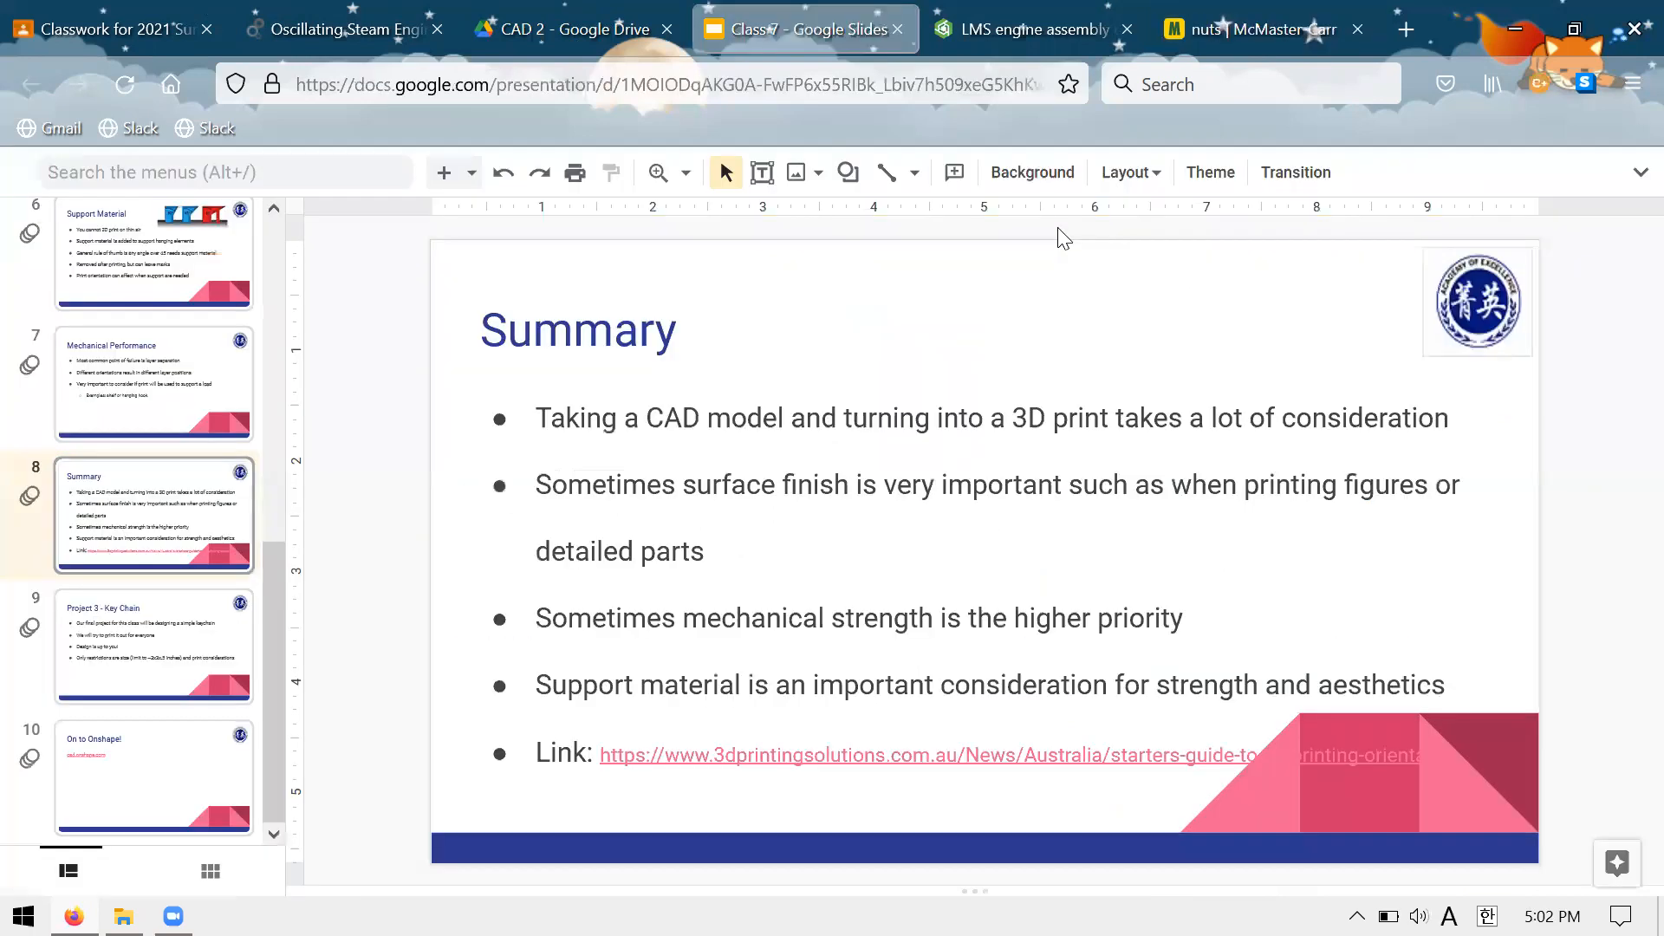
click(288, 13)
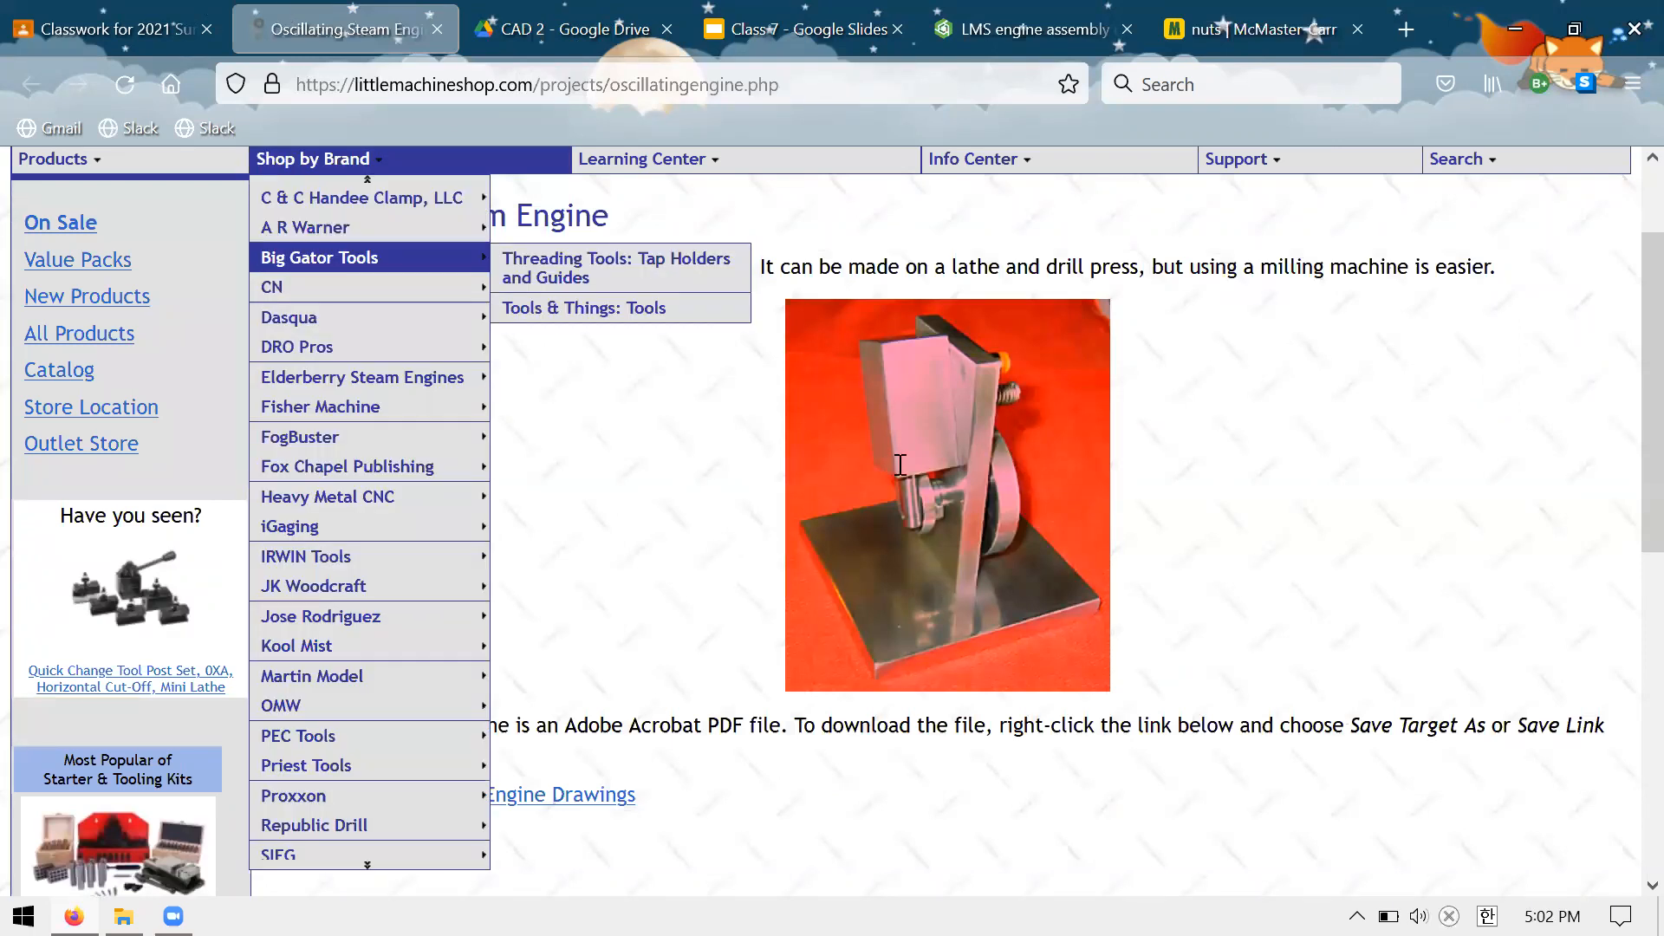
key(ctrl+shift+Tab)
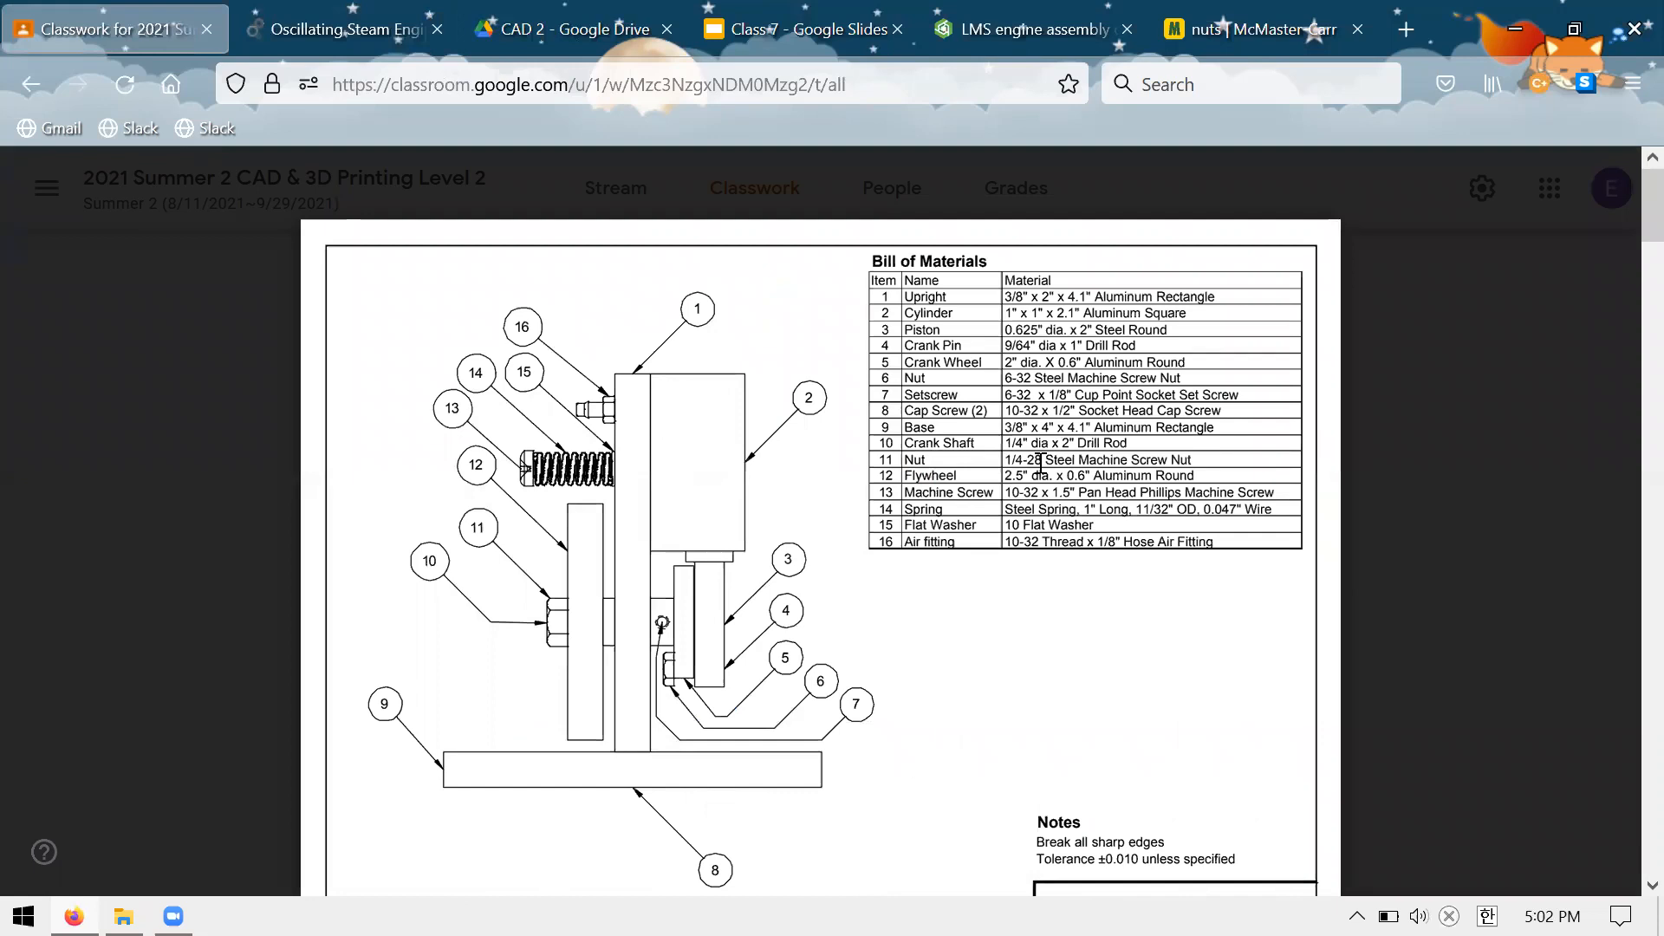
Back on McMaster-Carr, open Medium-Strength Steel Hex Nuts—Grade 5 and select the zinc-plated 1/4"-28 nut, part 95462A505
key(ctrl+shift+Tab)
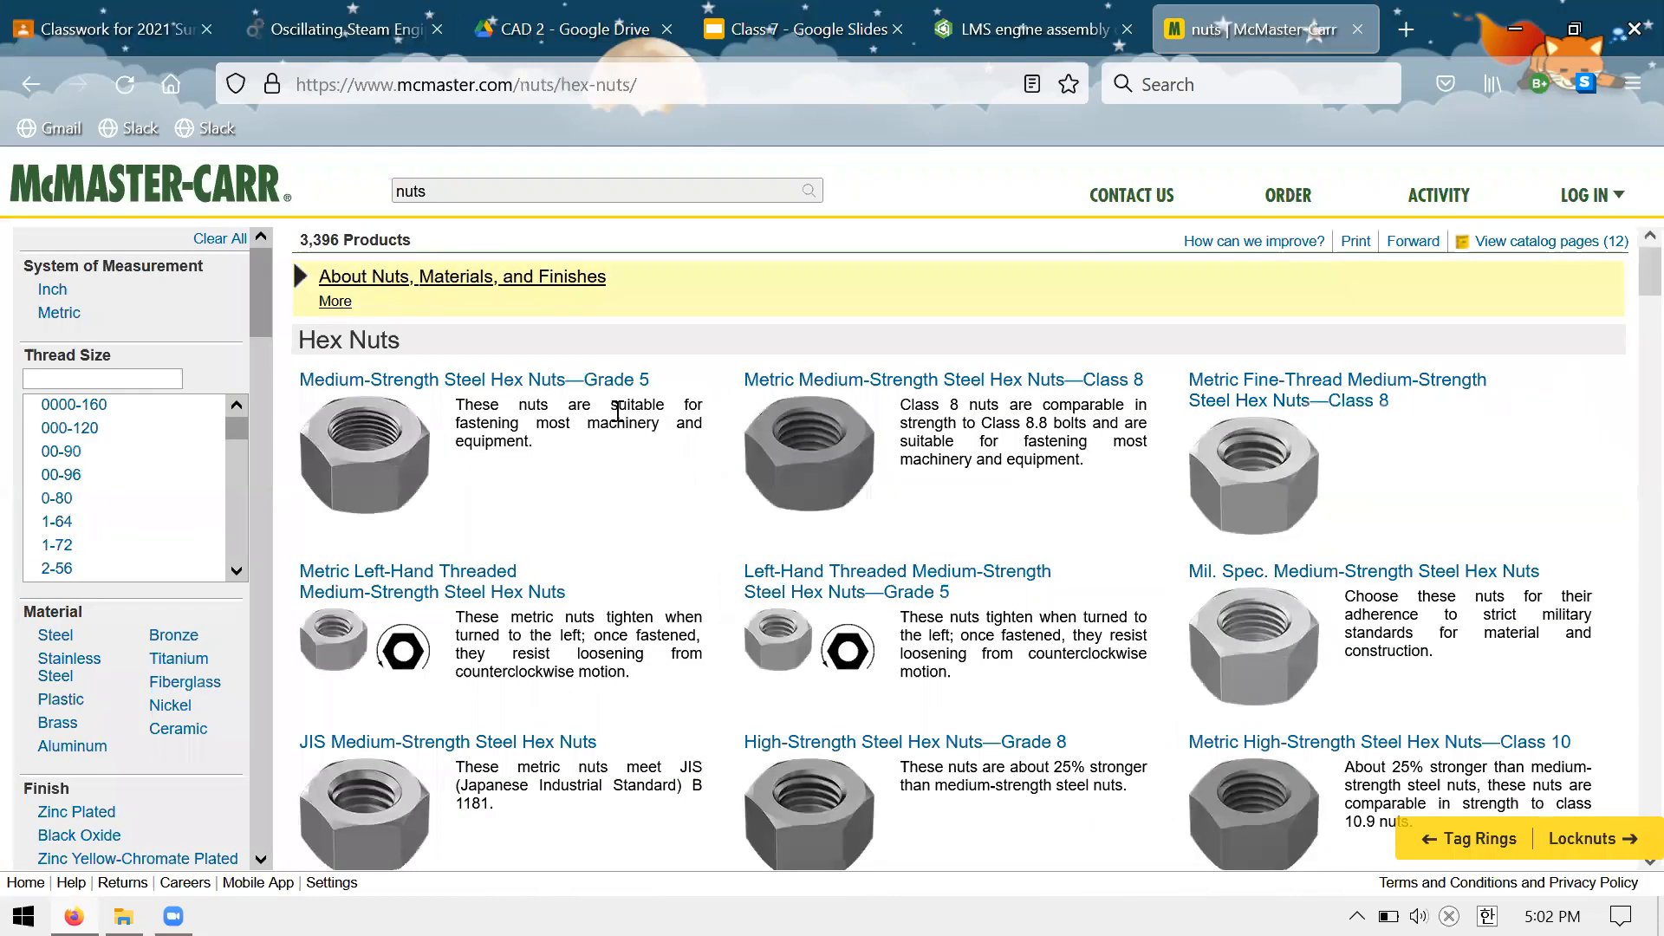
click(662, 431)
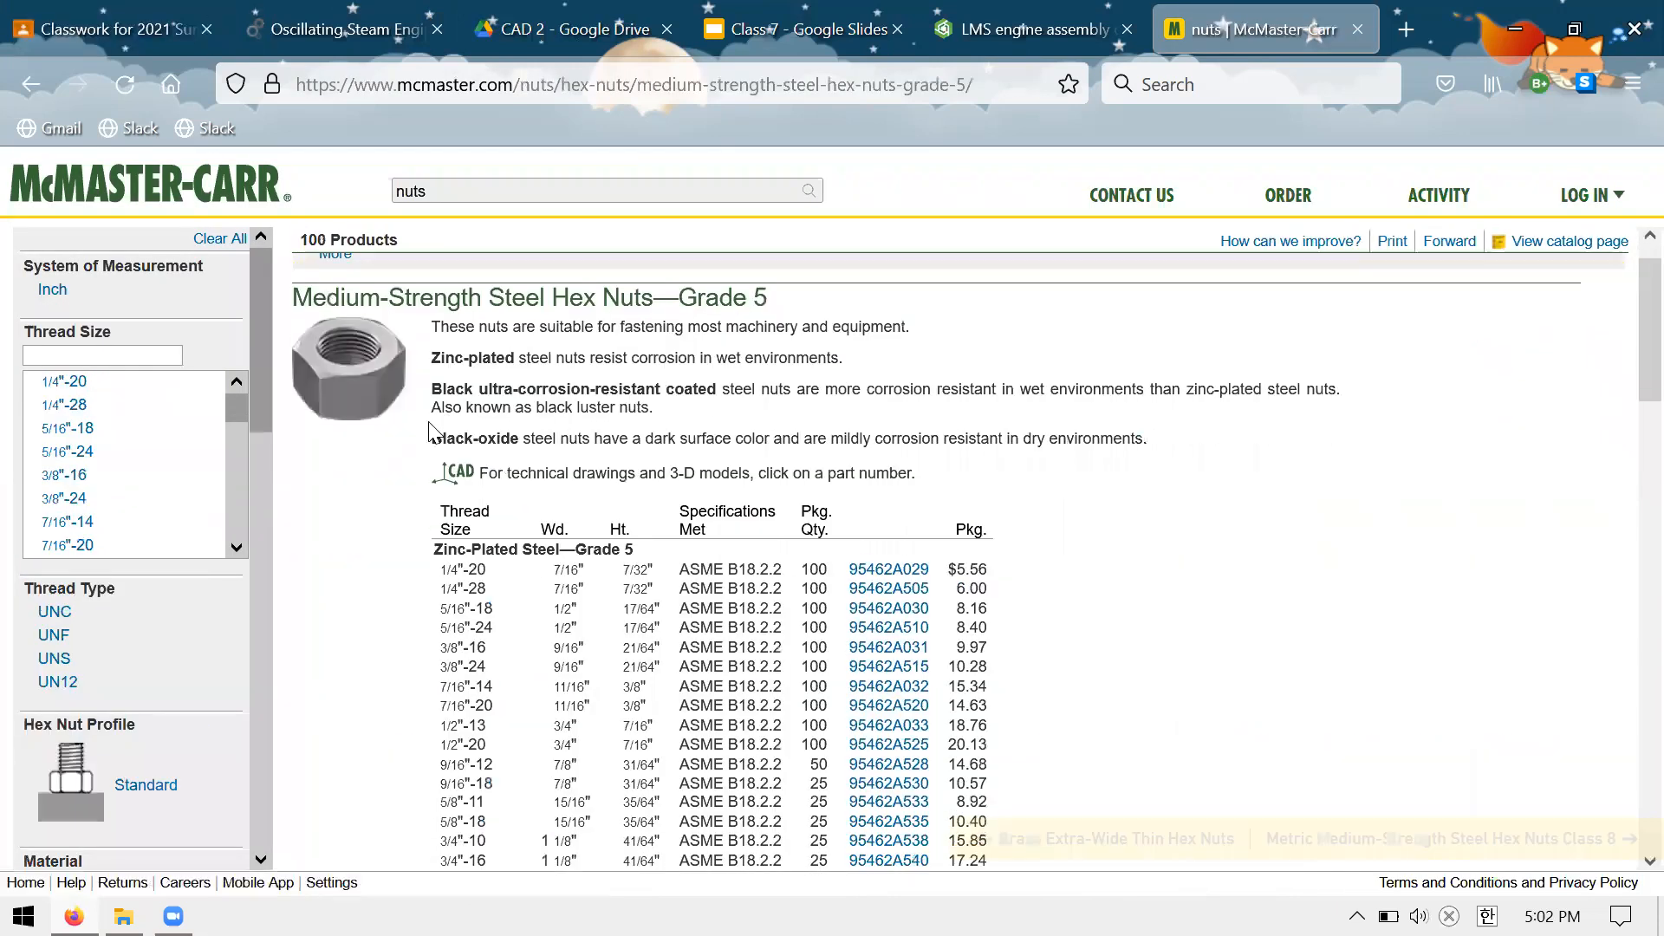
scroll(431, 431, down, 2)
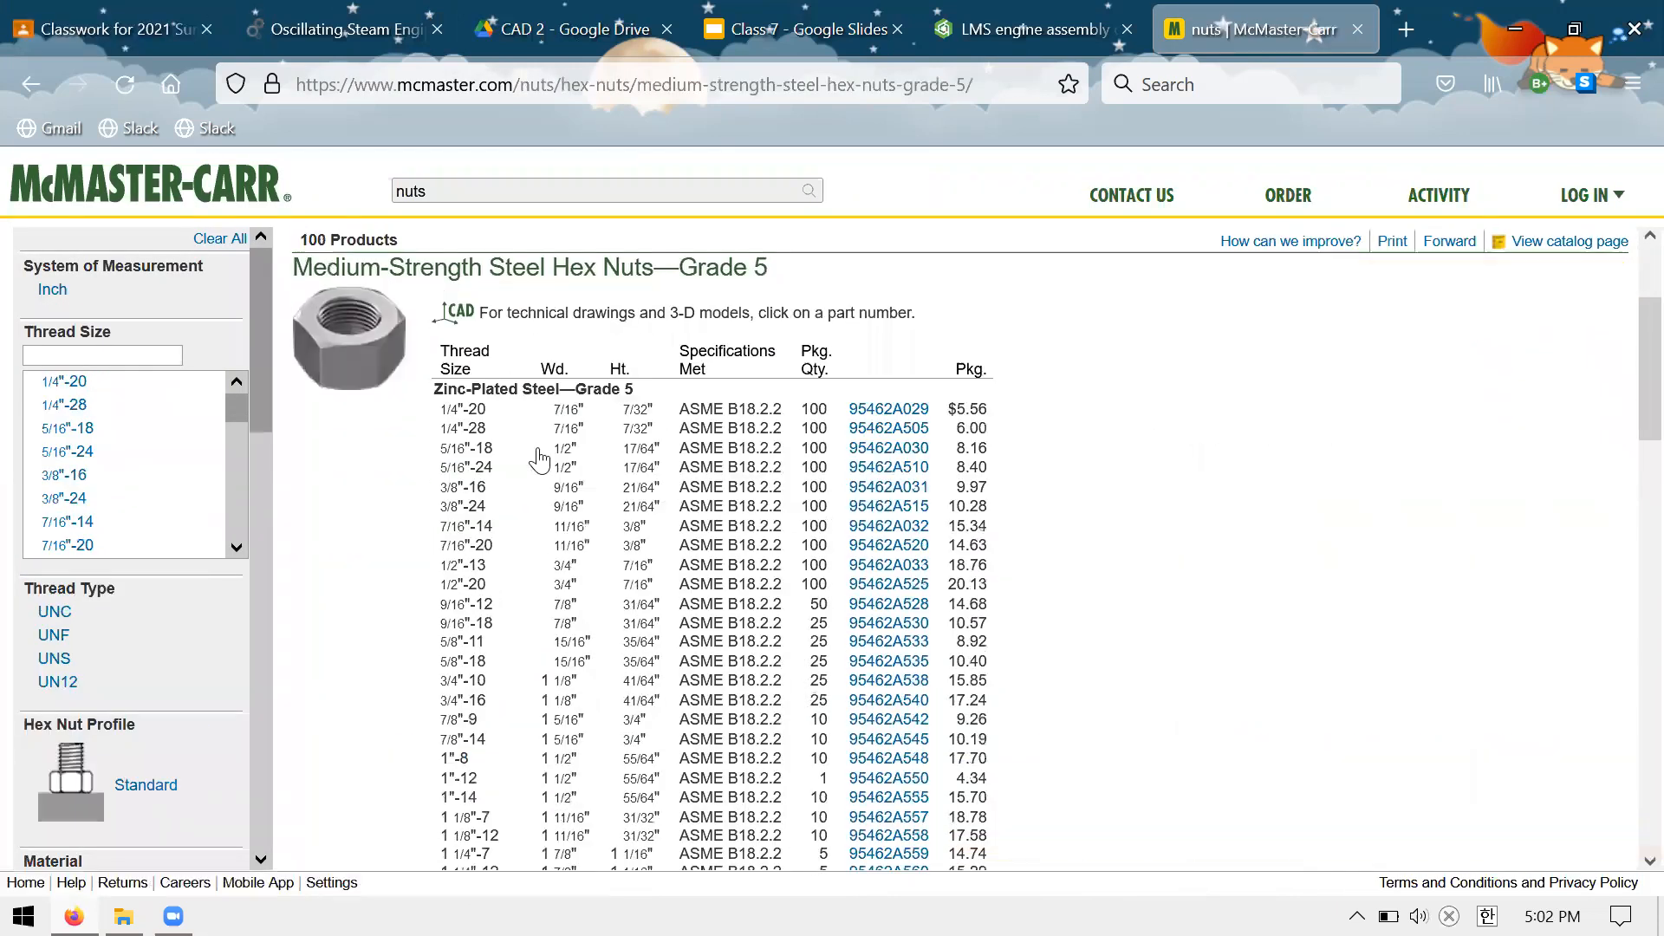
click(861, 432)
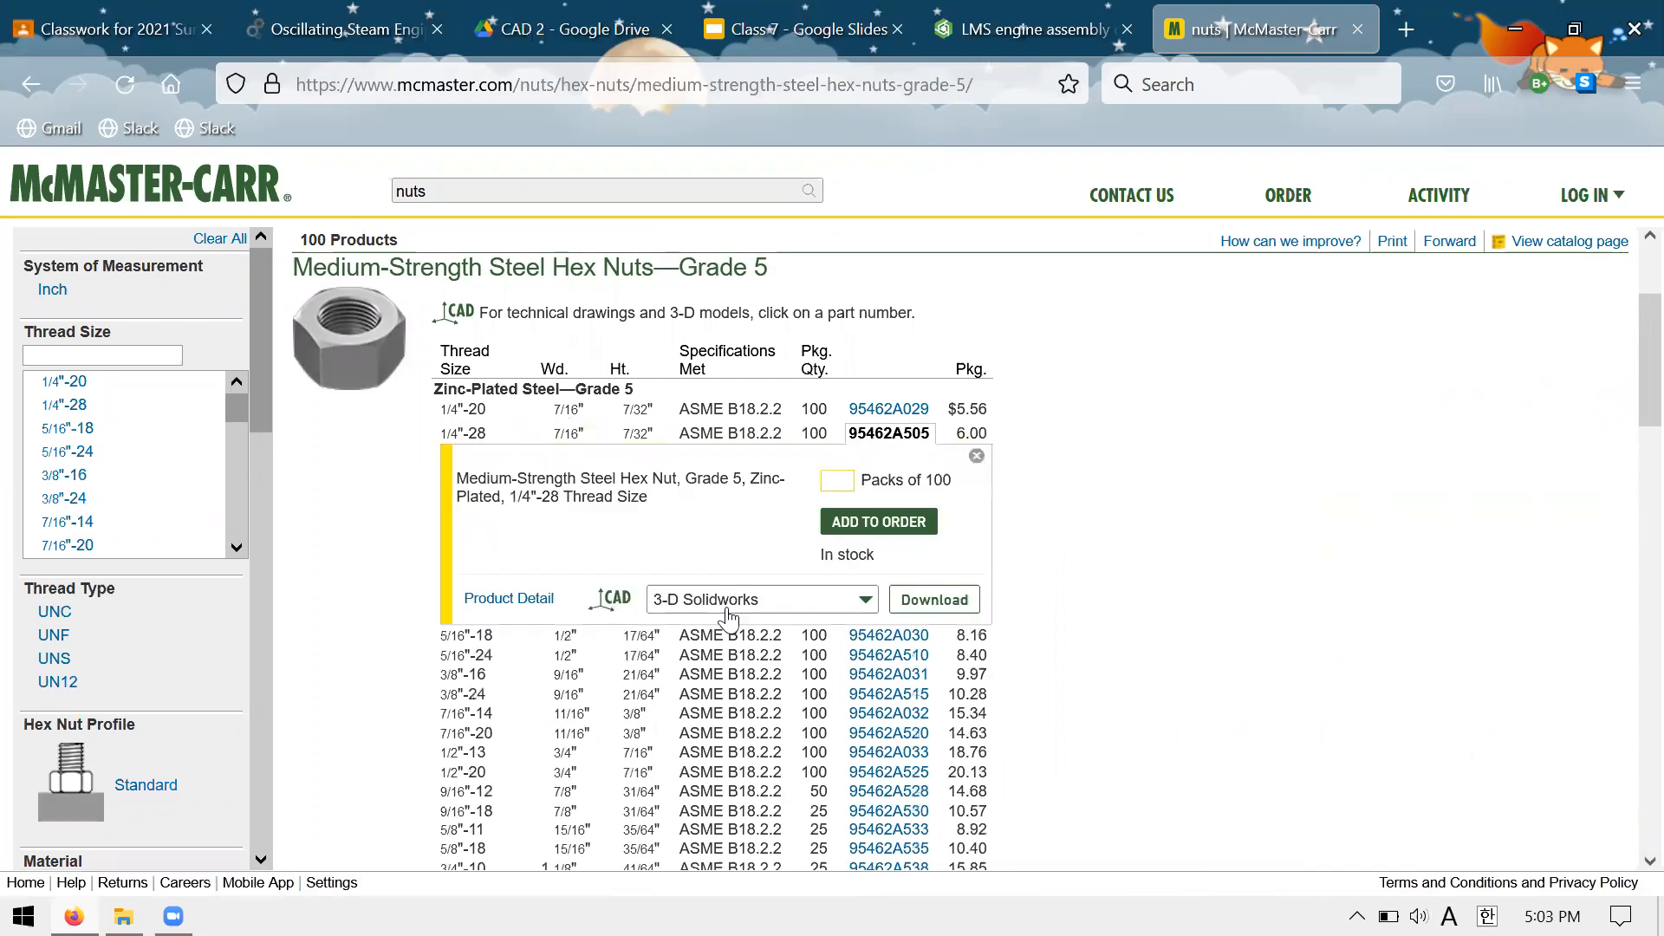
Download the selected nut's CAD model in 3-D STEP format, choosing to save the file
click(781, 609)
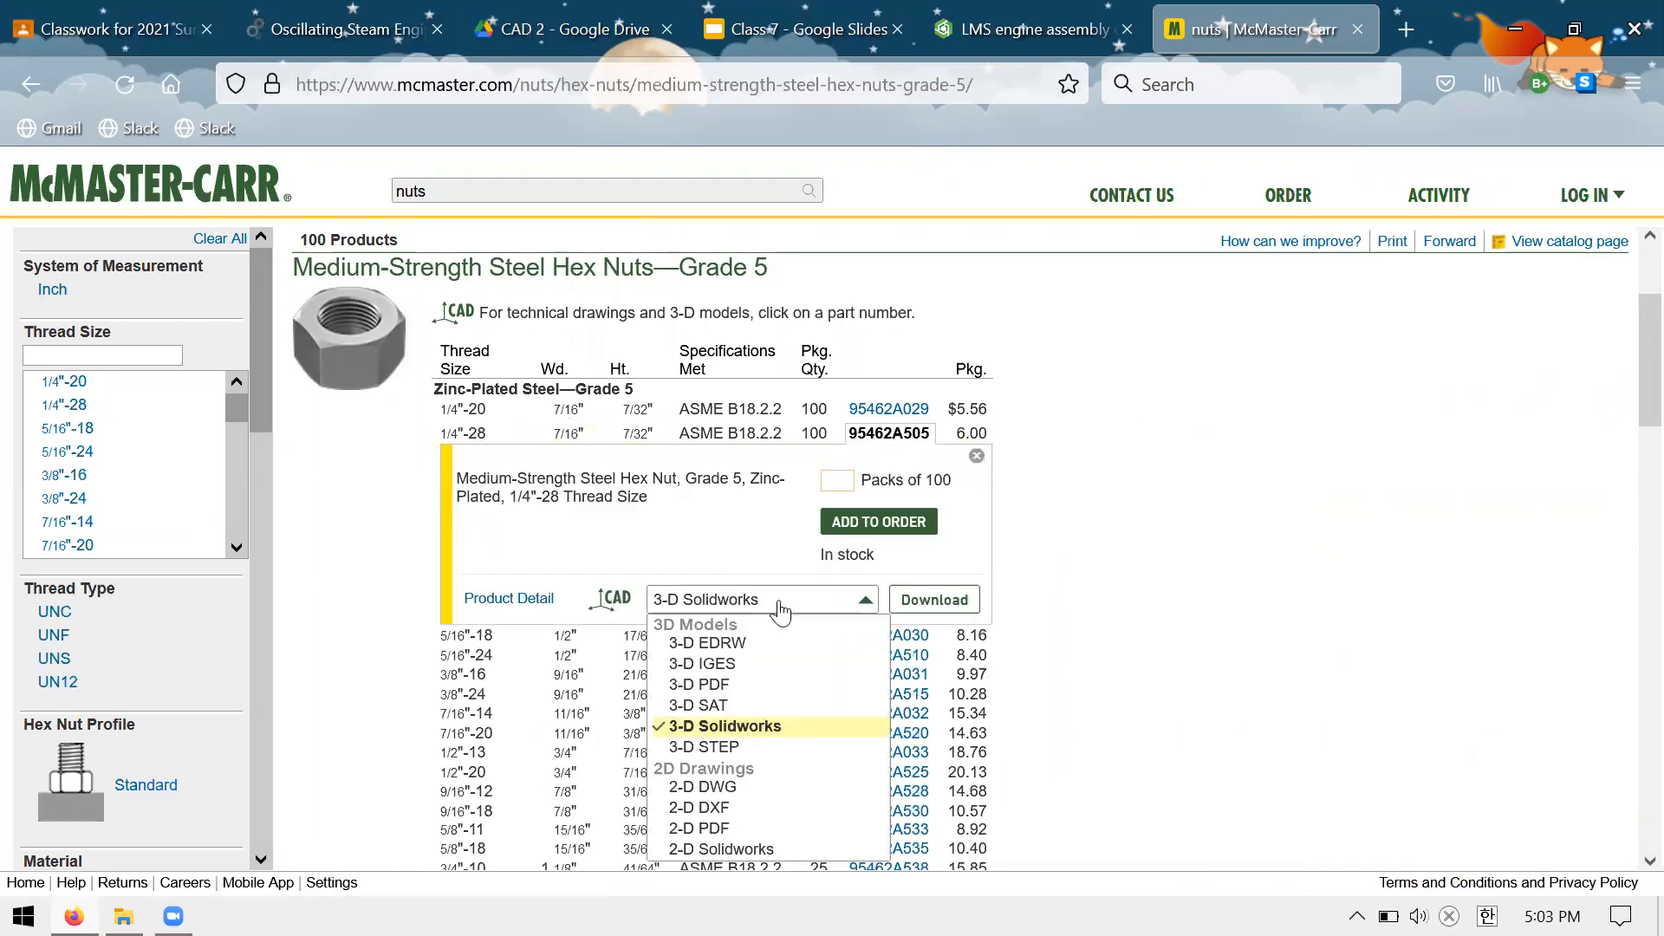
click(788, 659)
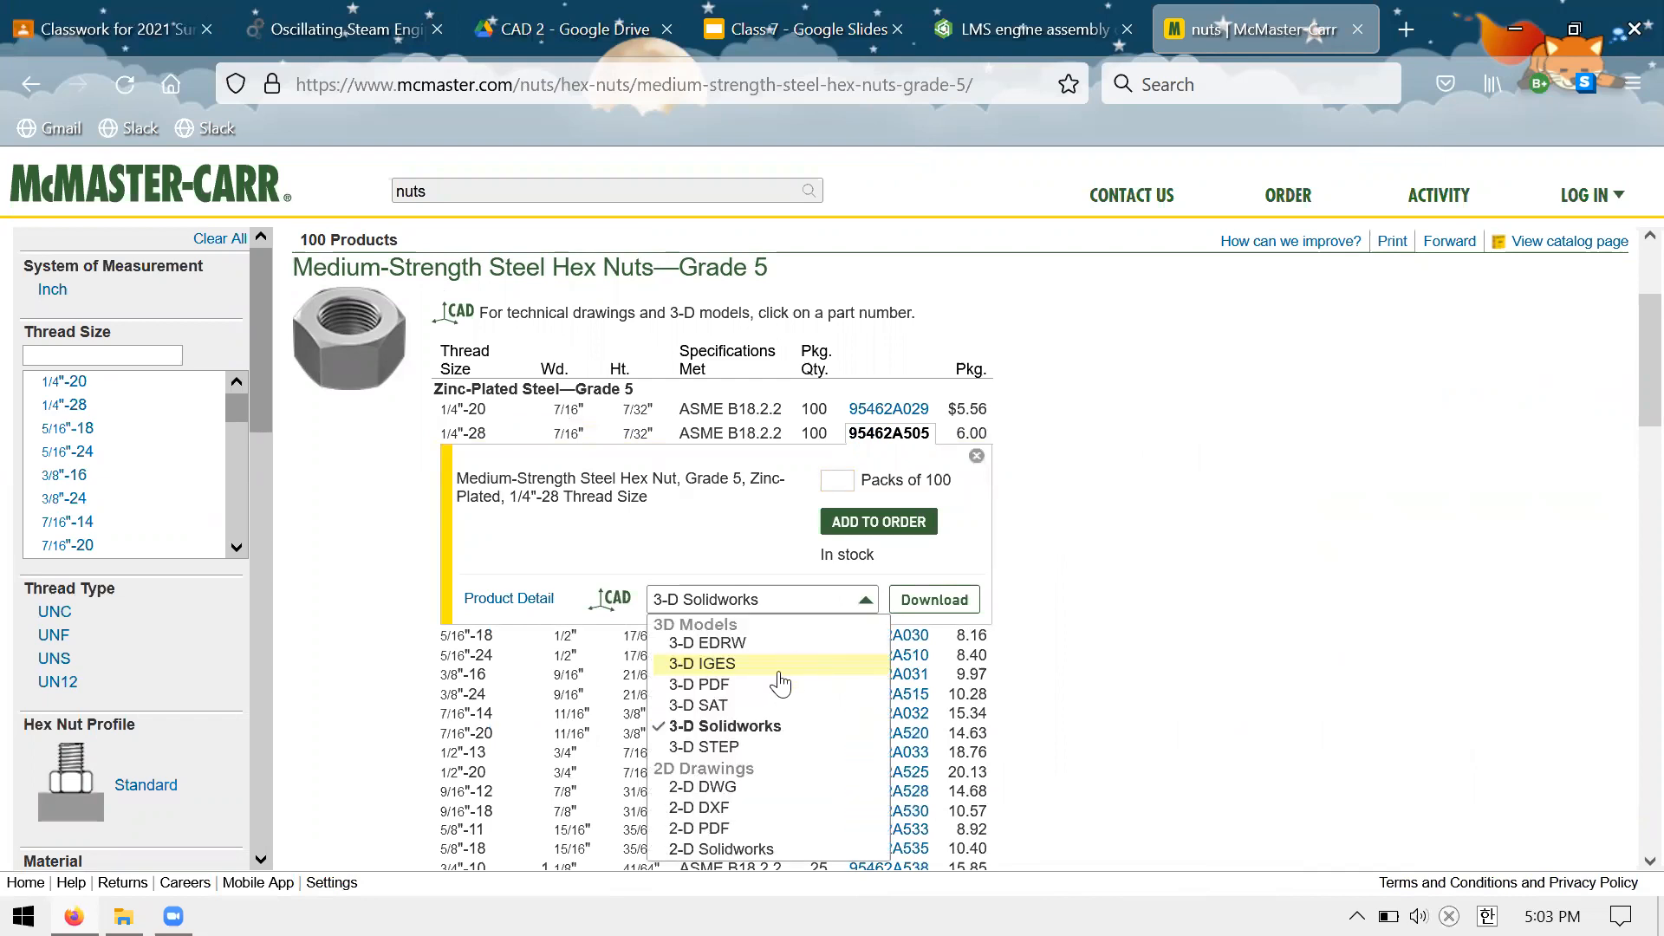
click(781, 746)
click(930, 601)
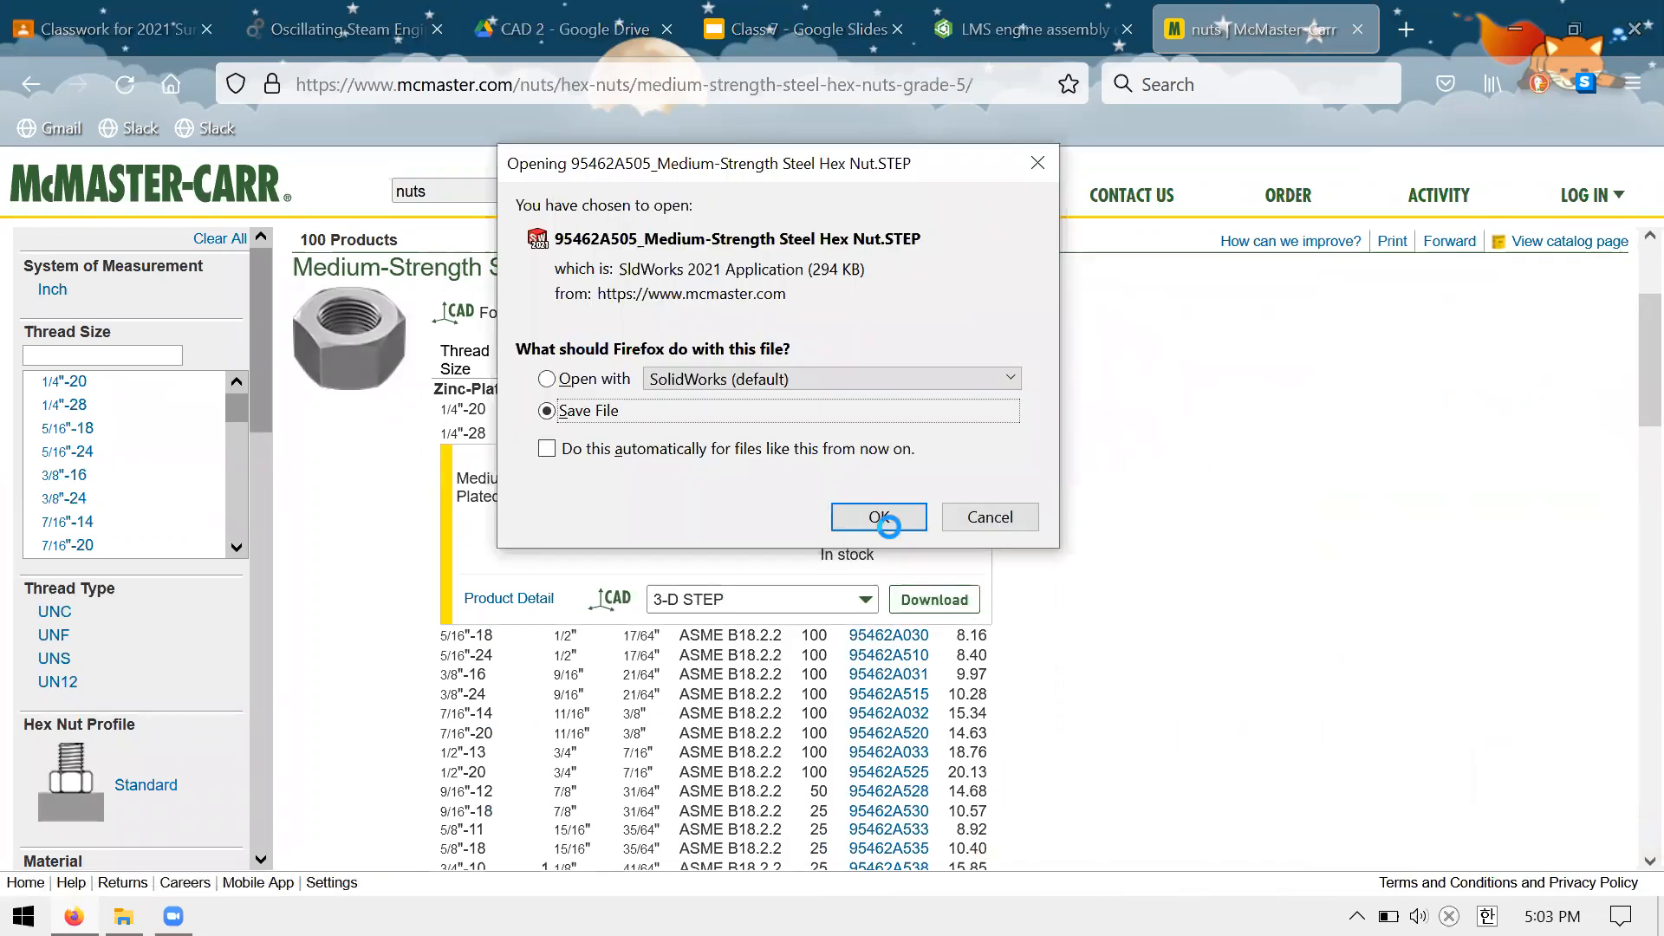
click(879, 518)
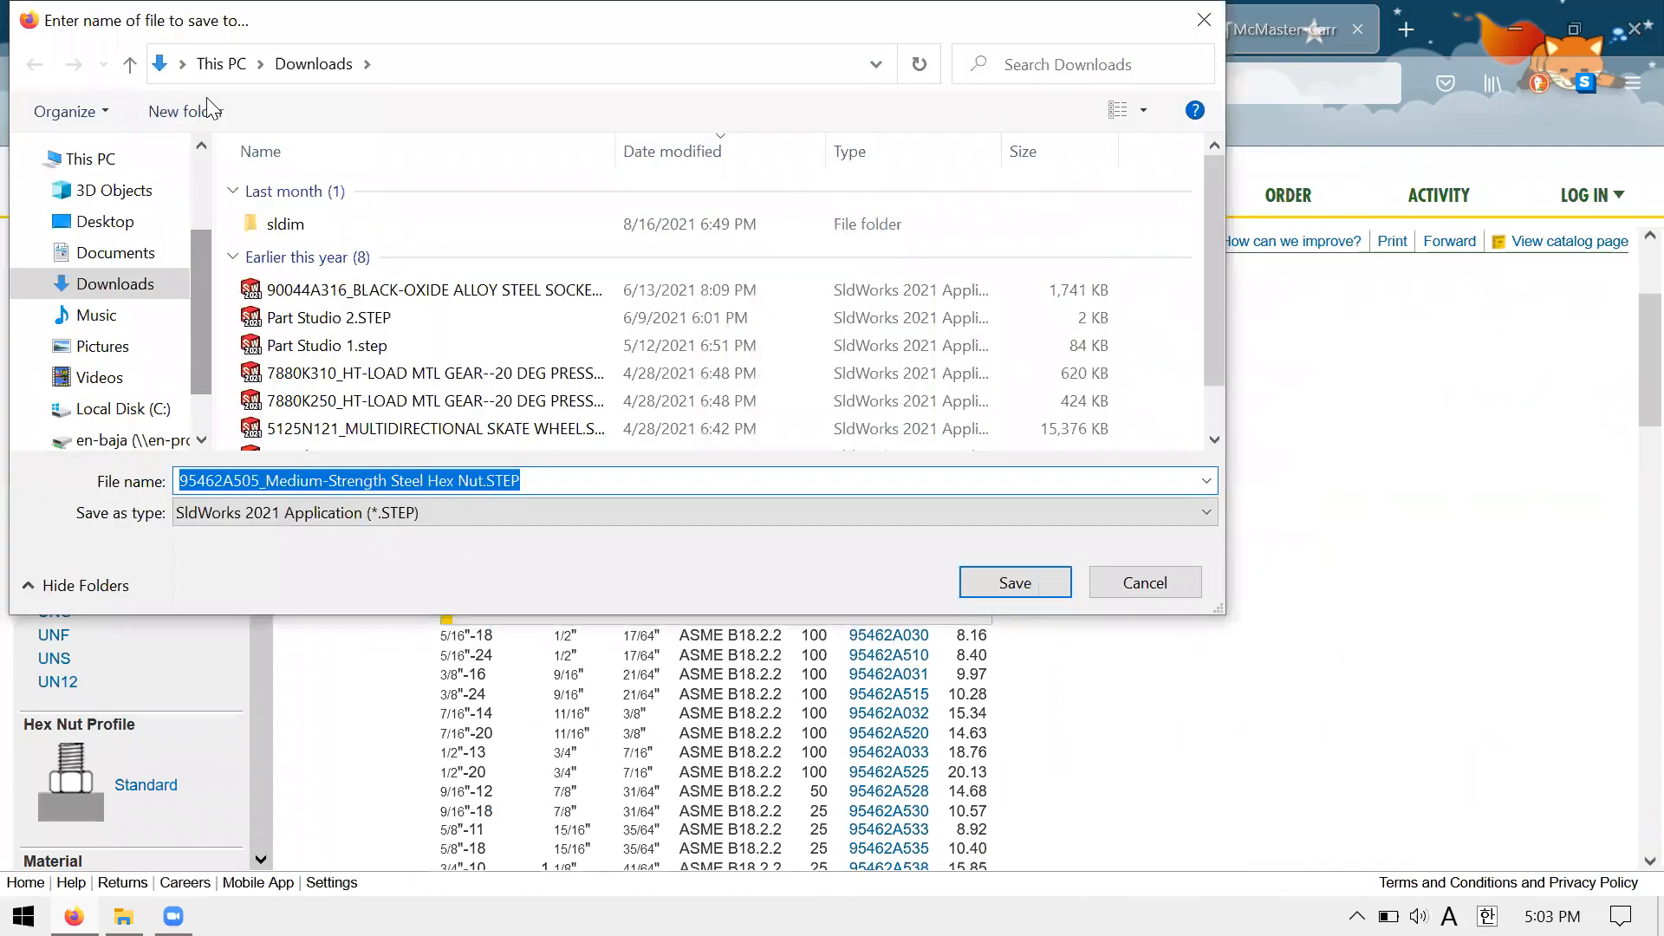
Save 95462A505_Medium-Strength Steel Hex Nut.STEP in the Semester5 > Misc > AOE folder within the personal folder on the C: drive
click(123, 411)
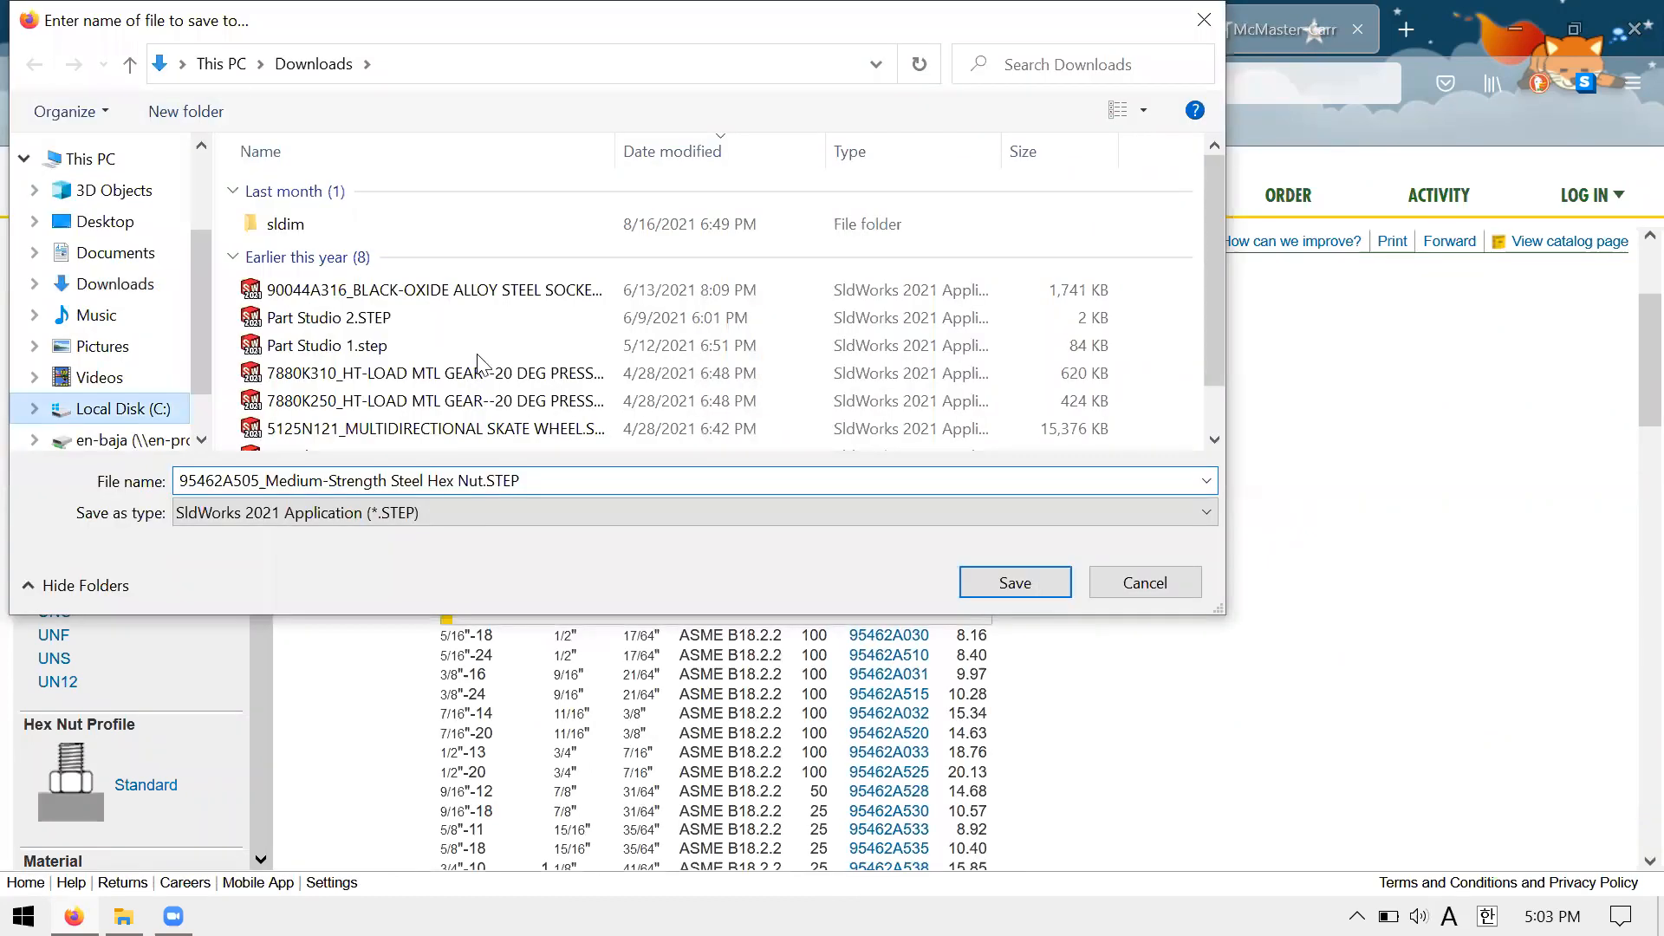
double_click(405, 374)
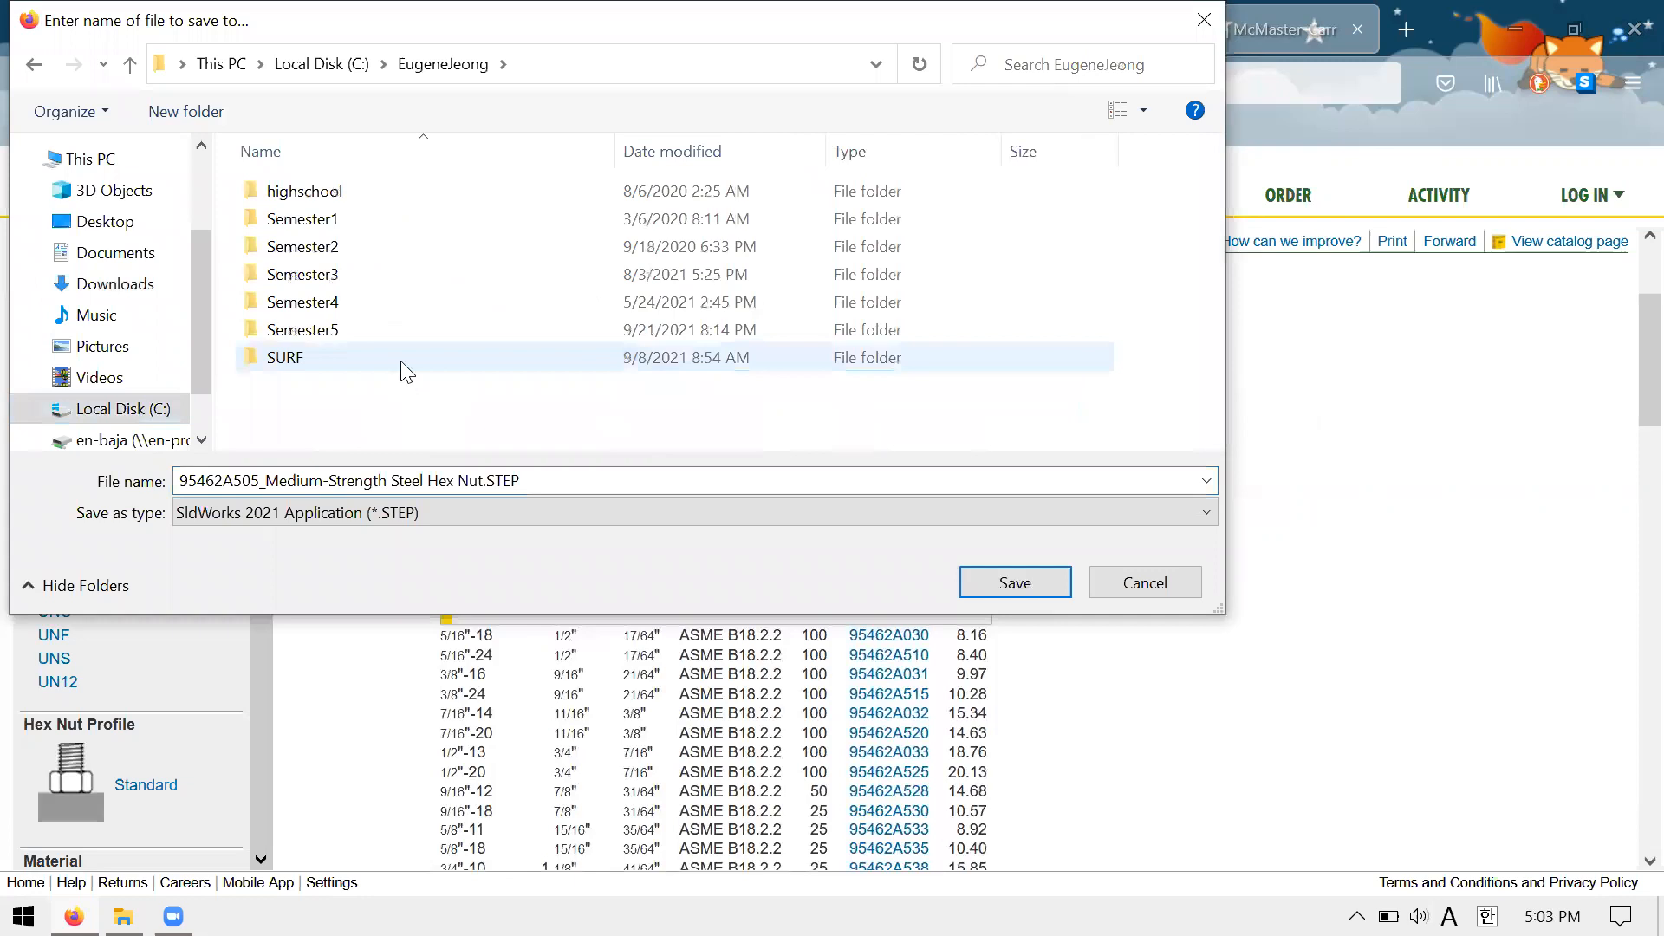
double_click(382, 330)
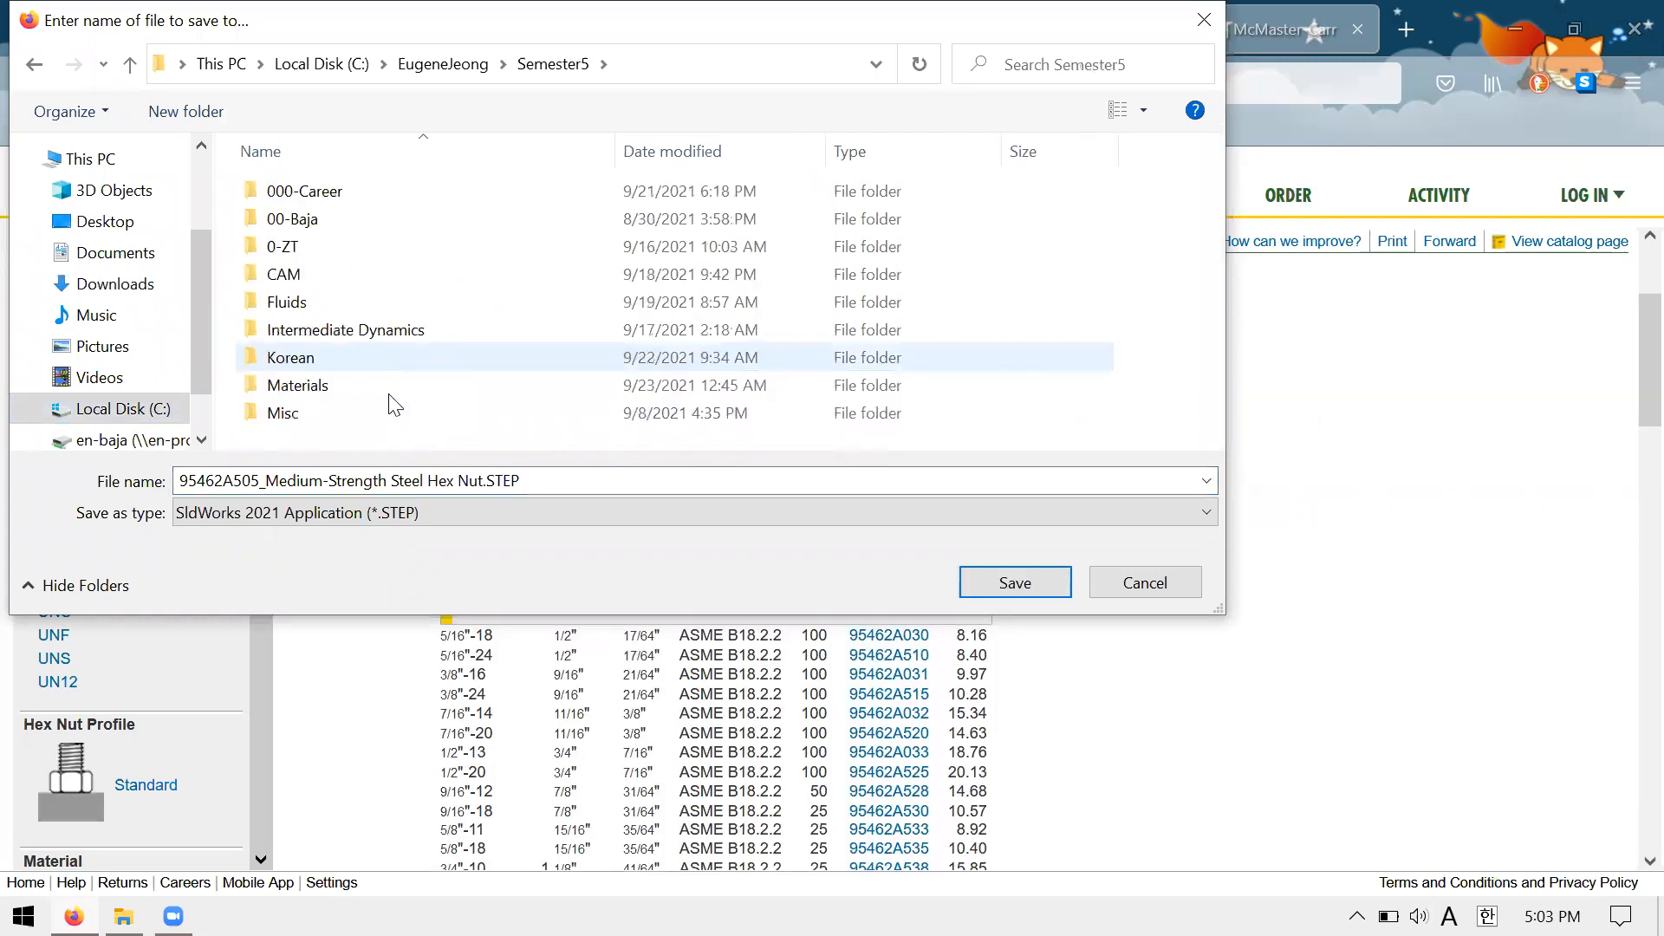
click(389, 394)
double_click(375, 416)
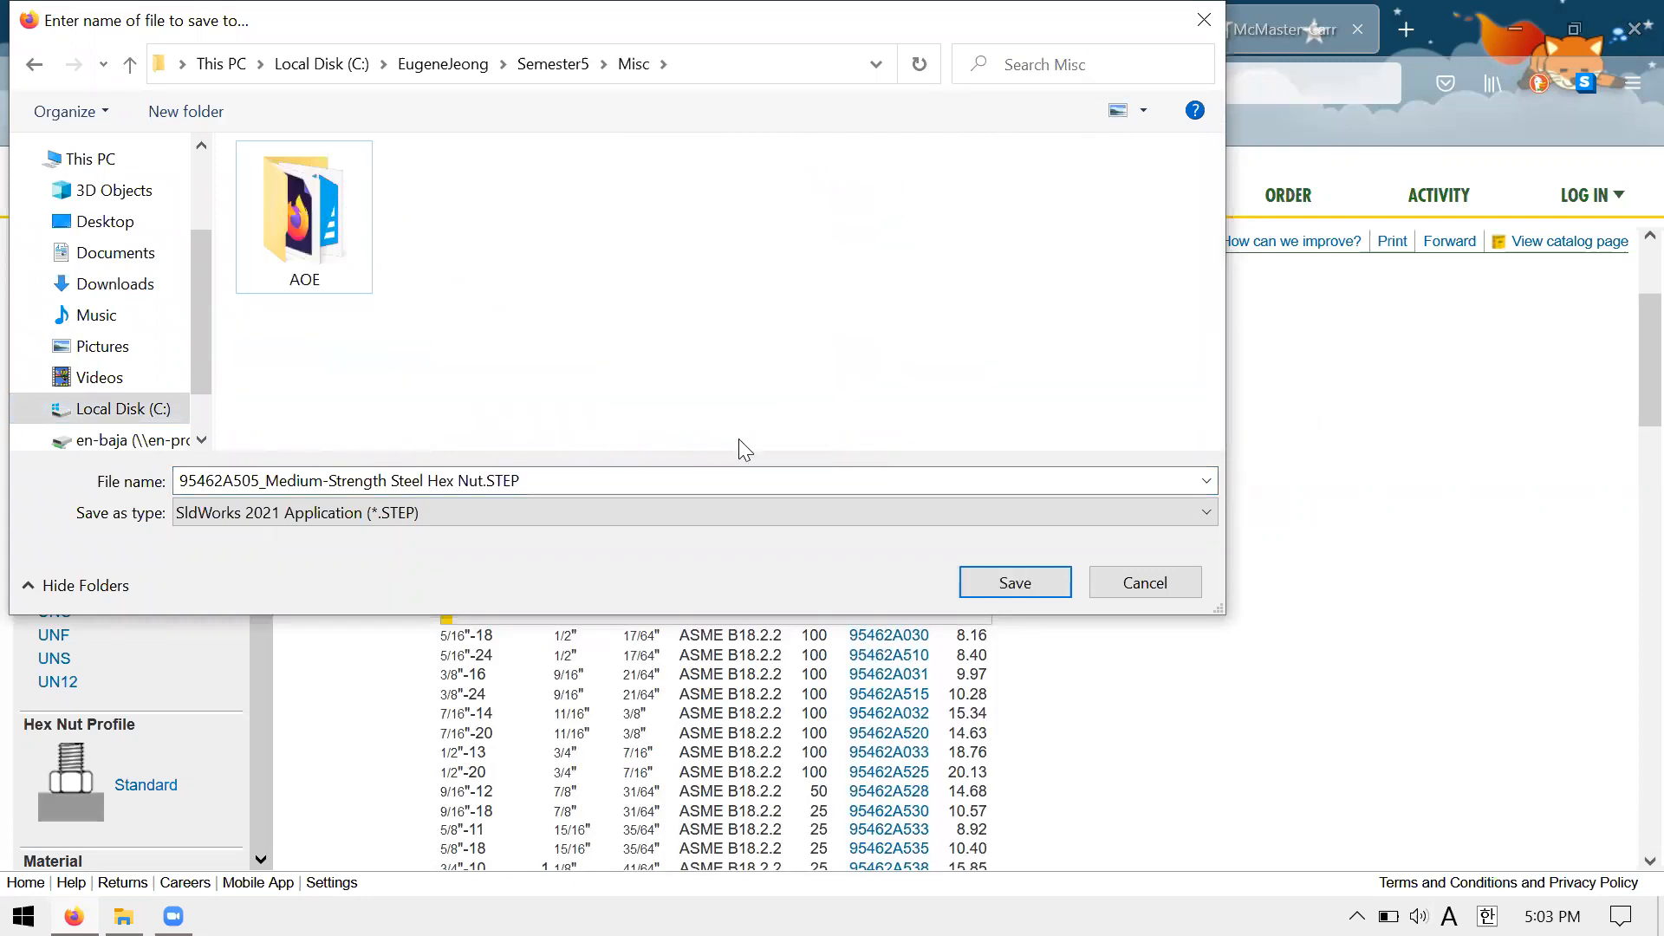
double_click(304, 217)
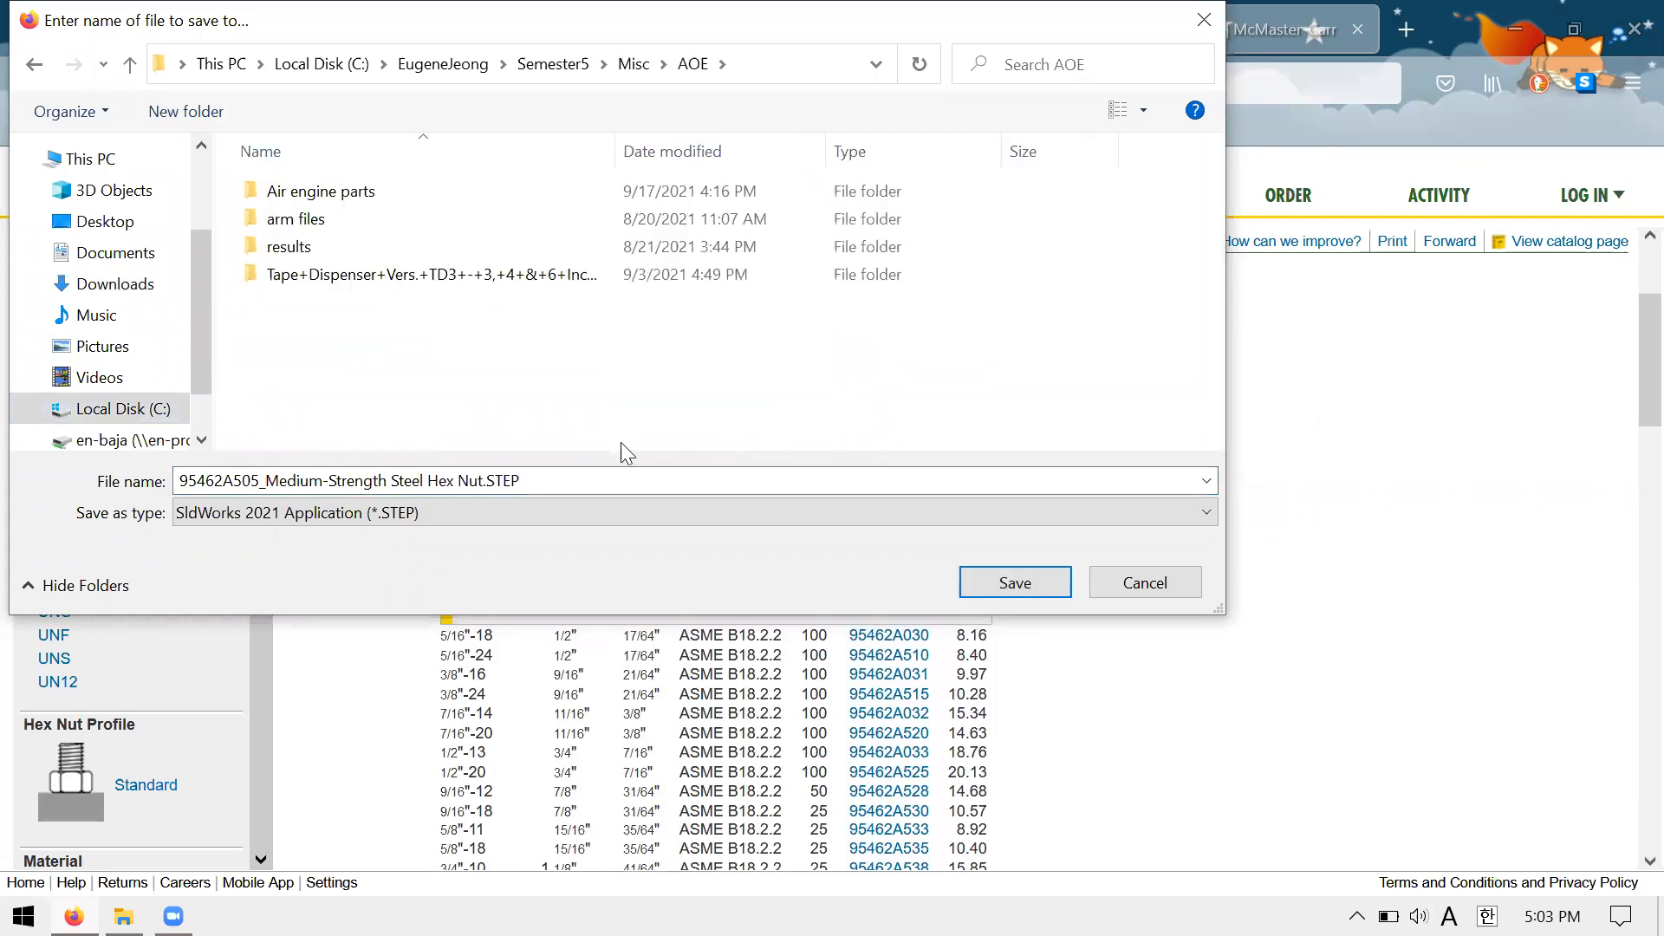
click(1039, 585)
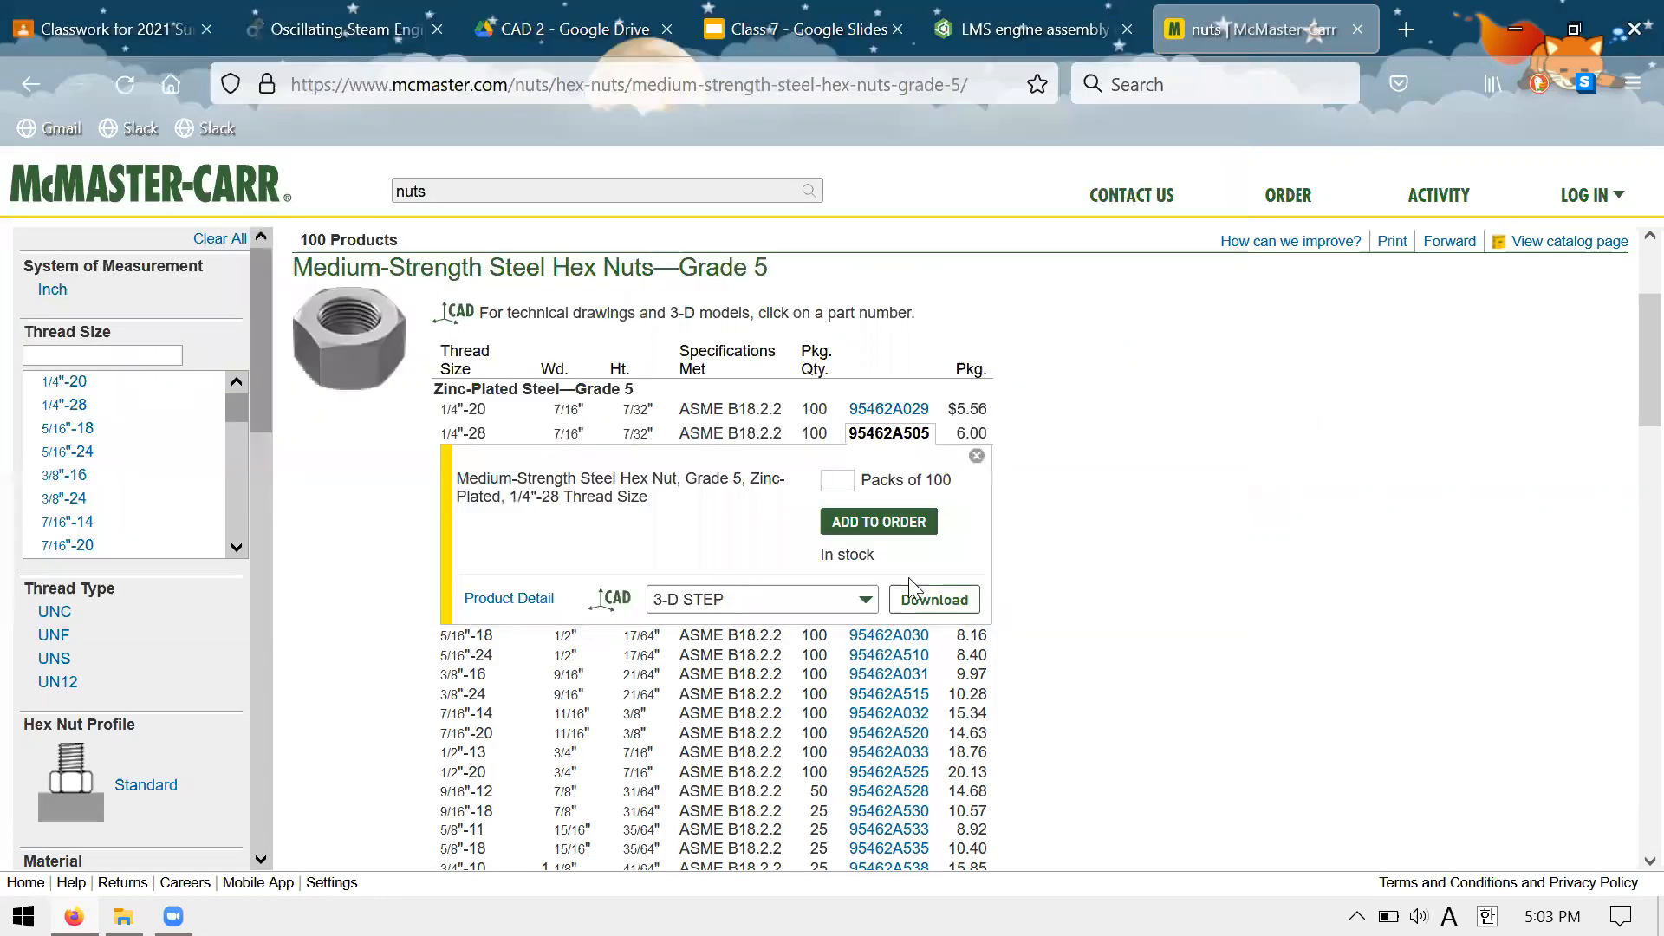
Switch to the LMS engine assembly demo document in Onshape and start a file import
click(989, 20)
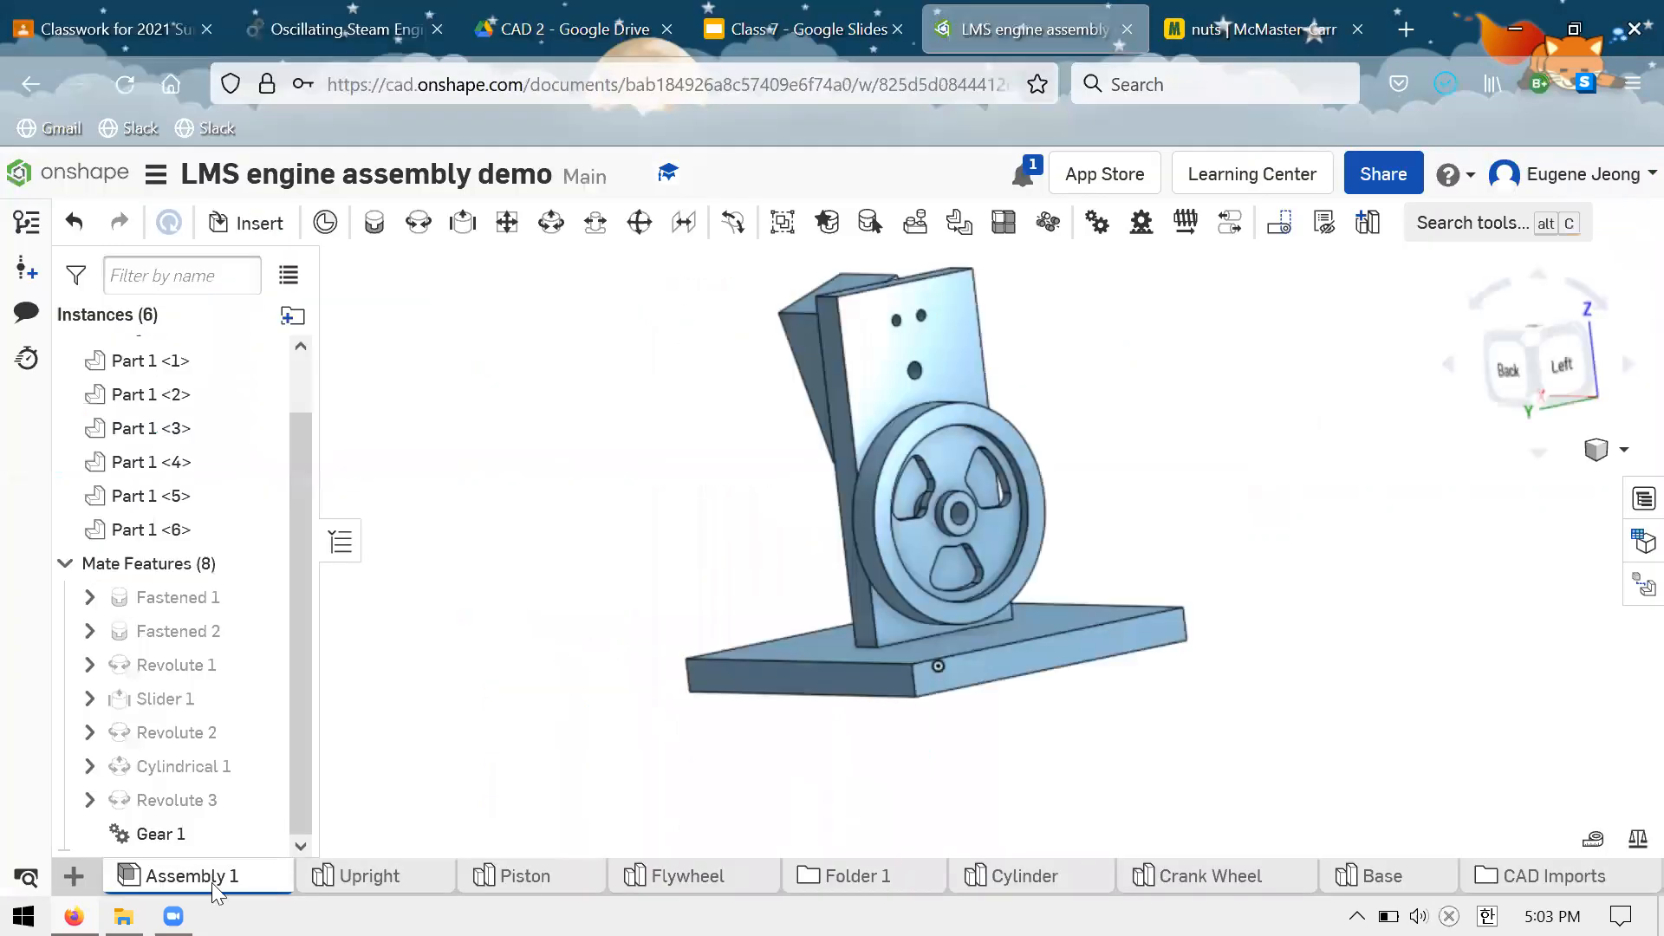
click(74, 876)
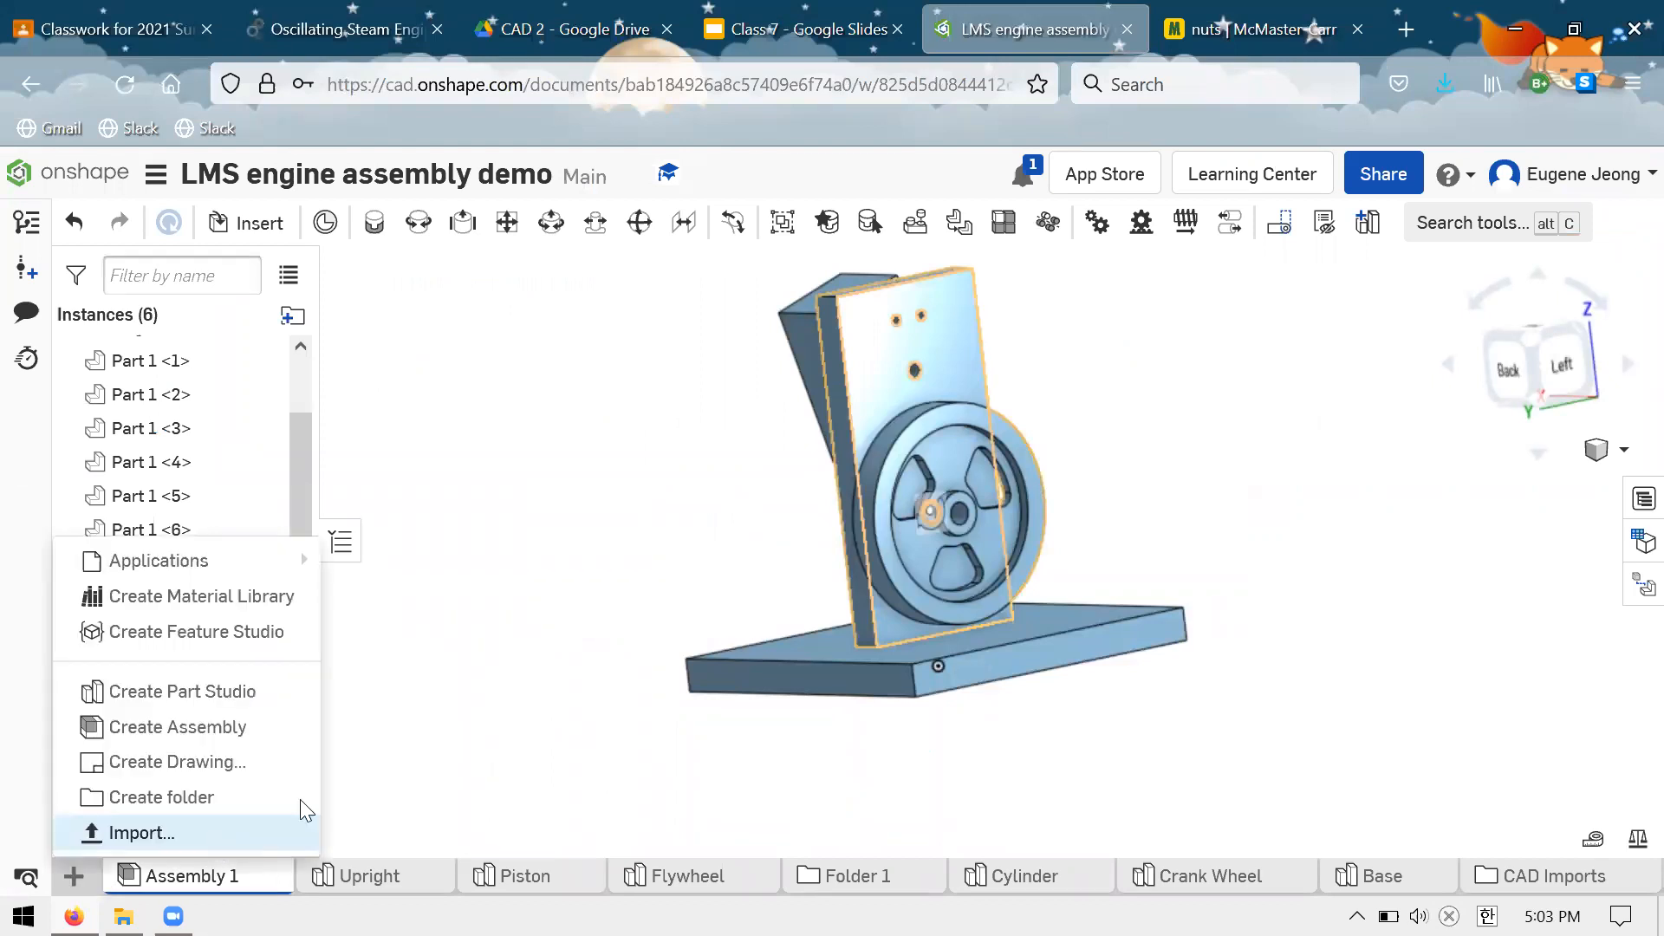
click(302, 820)
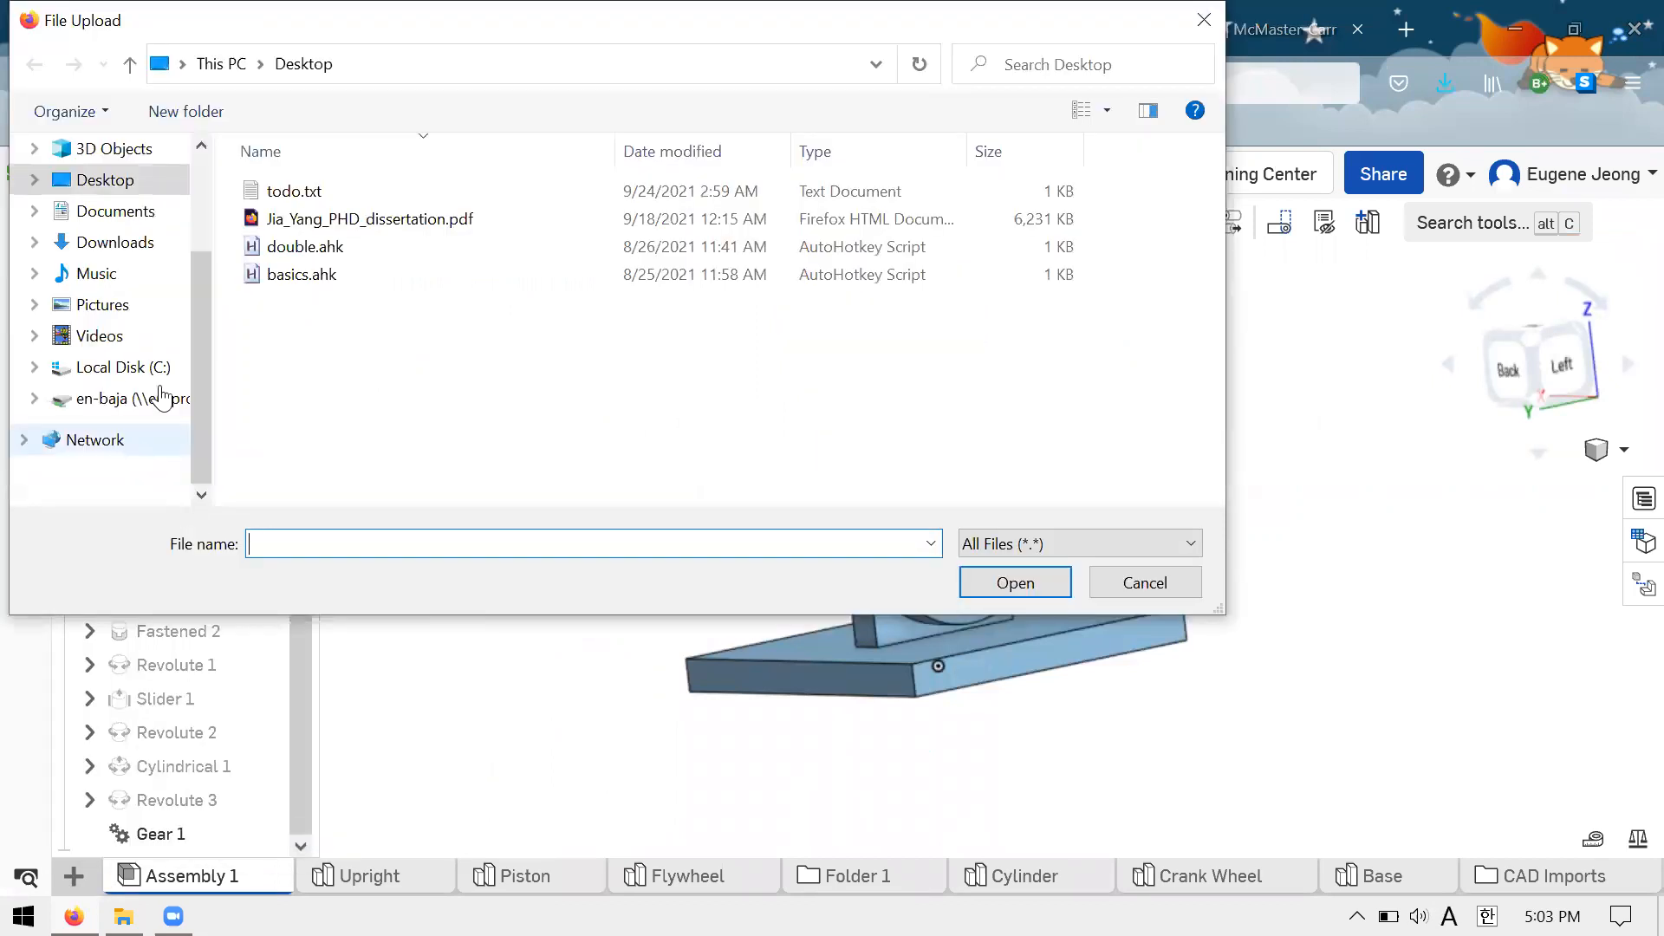
Import 95462A505_Medium-Strength Steel Hex Nut.STEP from the Semester5 > Misc > AOE folder within the personal folder on the C: drive, and inspect the nut
click(130, 367)
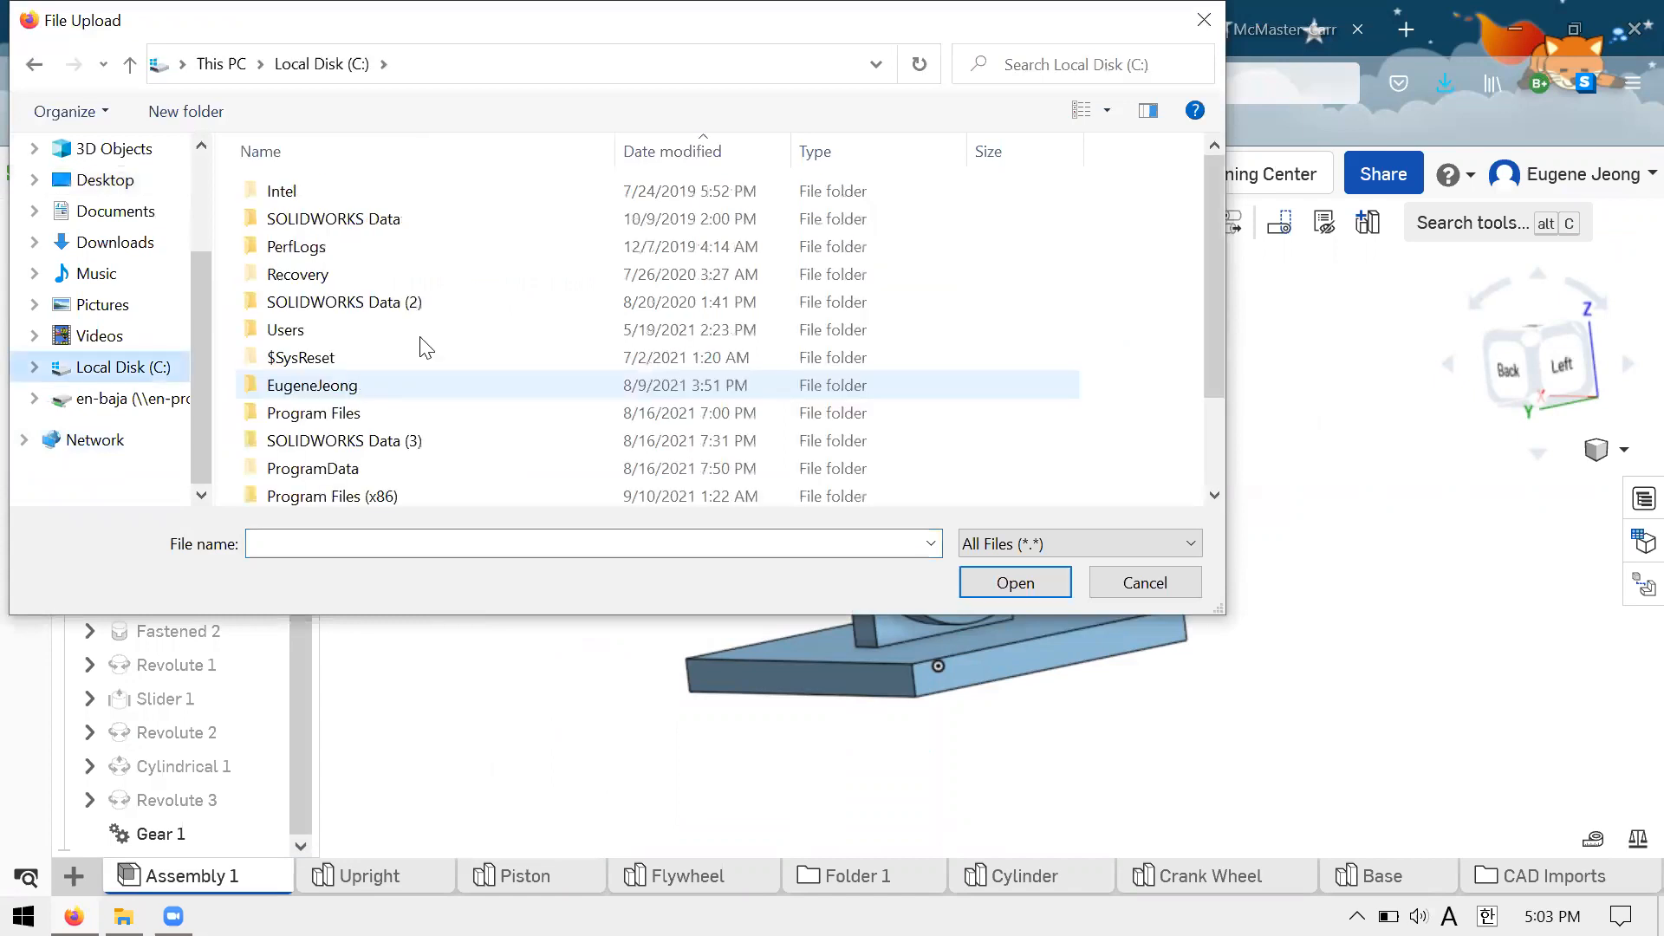
key(Return)
double_click(419, 336)
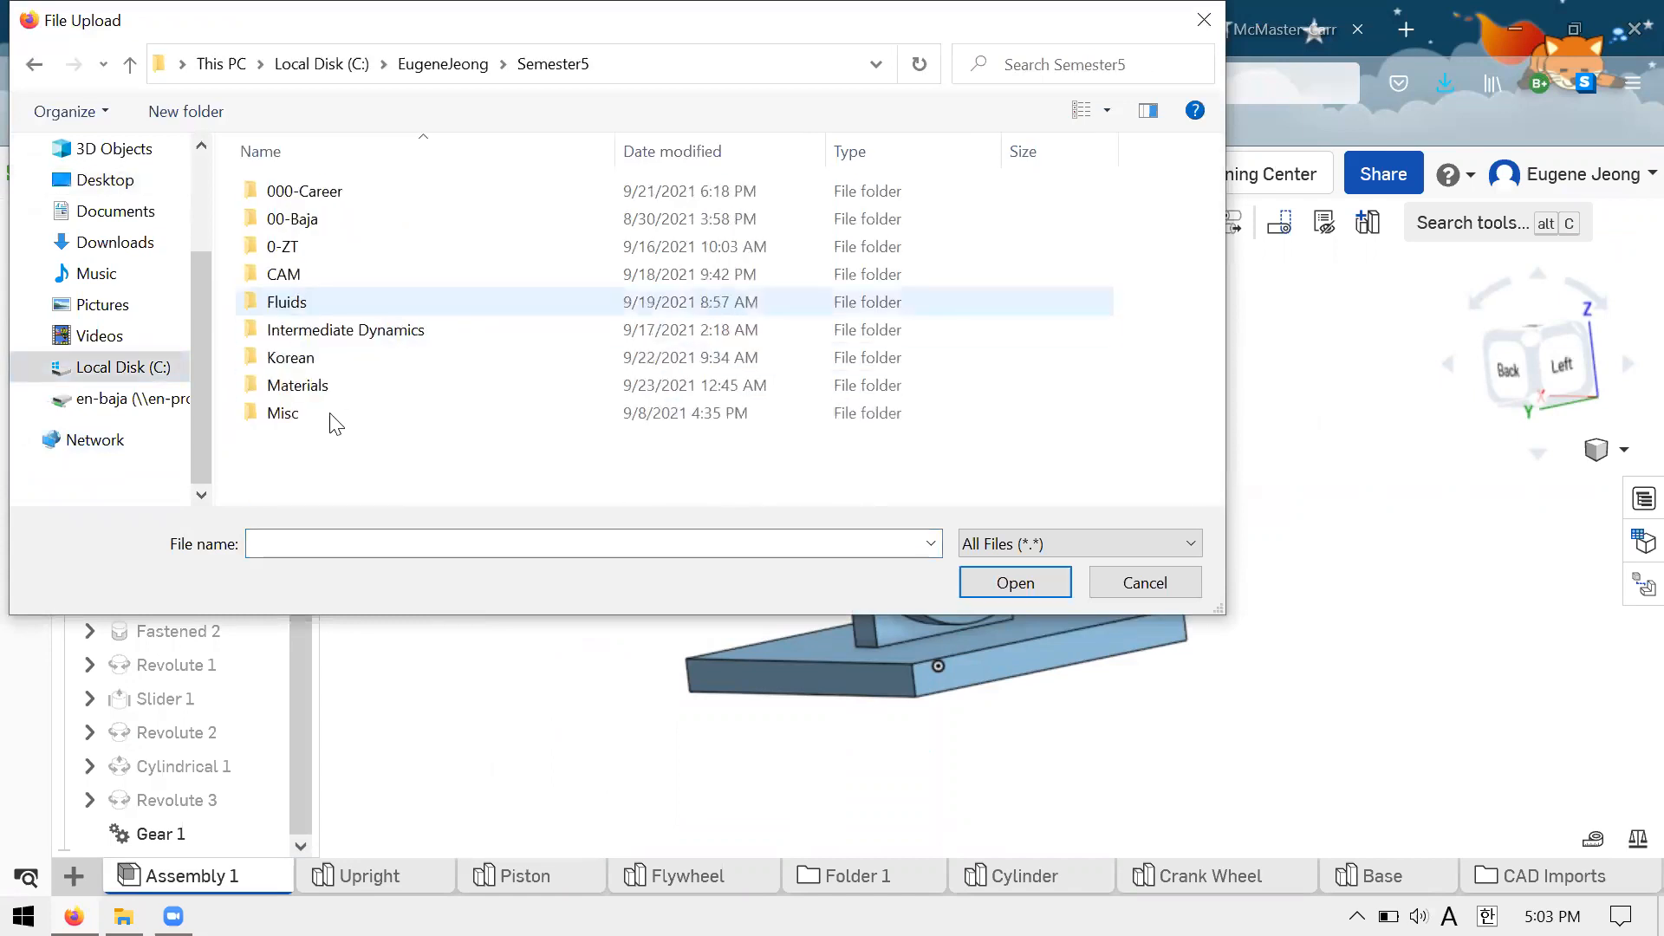
click(337, 417)
key(Return)
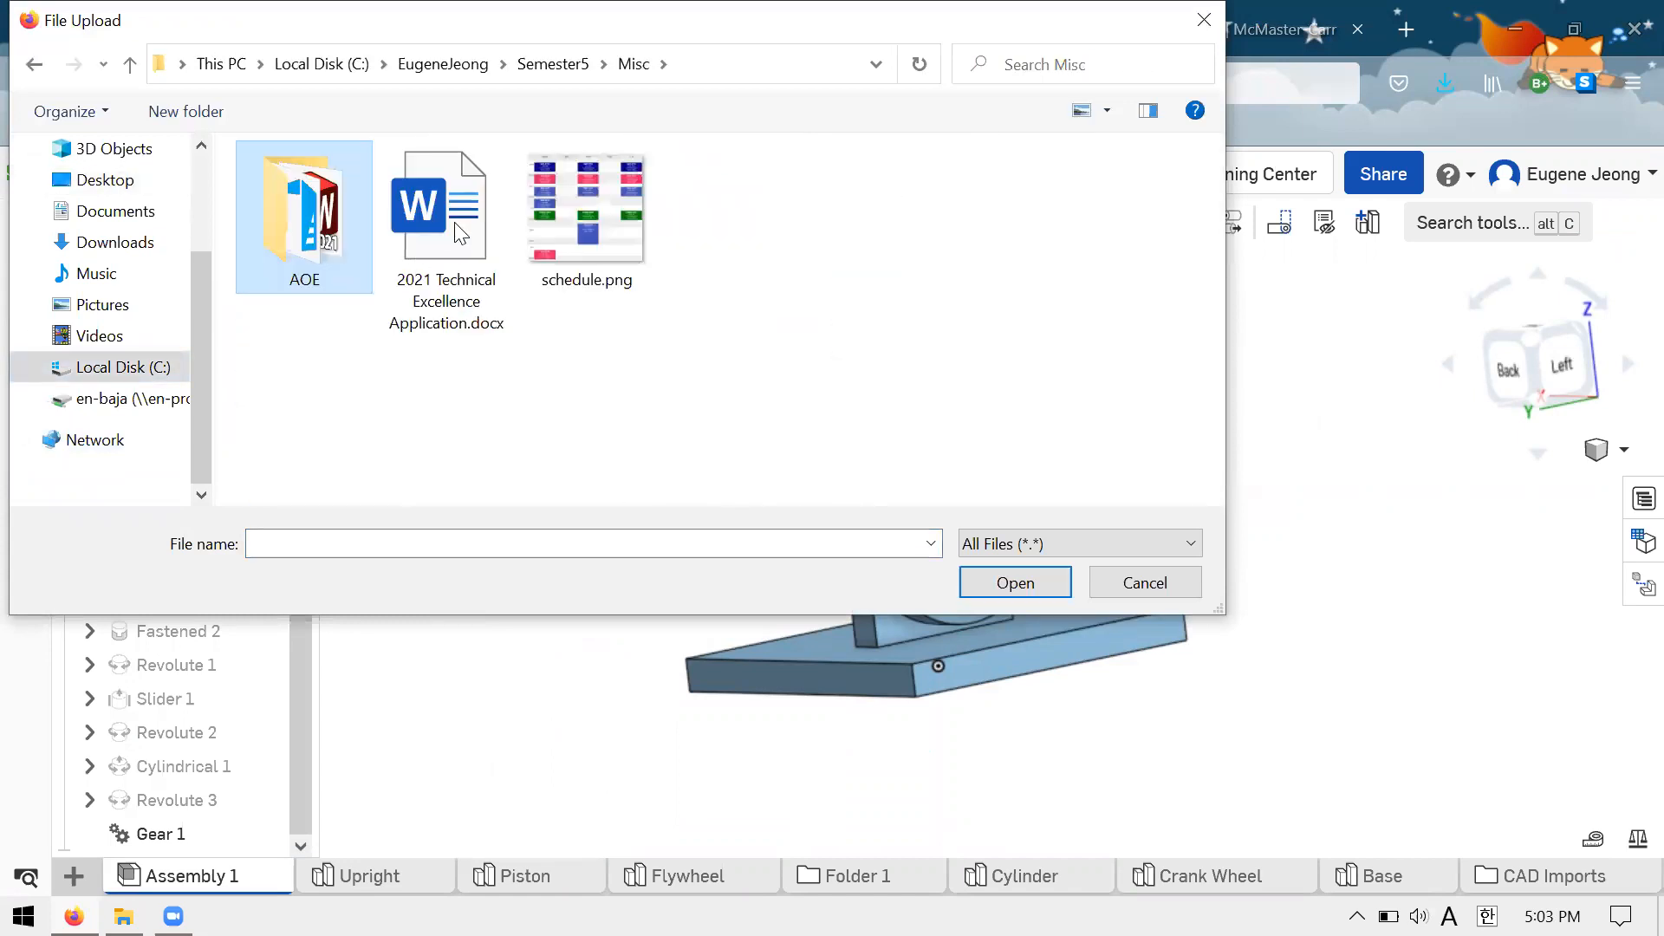
key(Return)
double_click(431, 302)
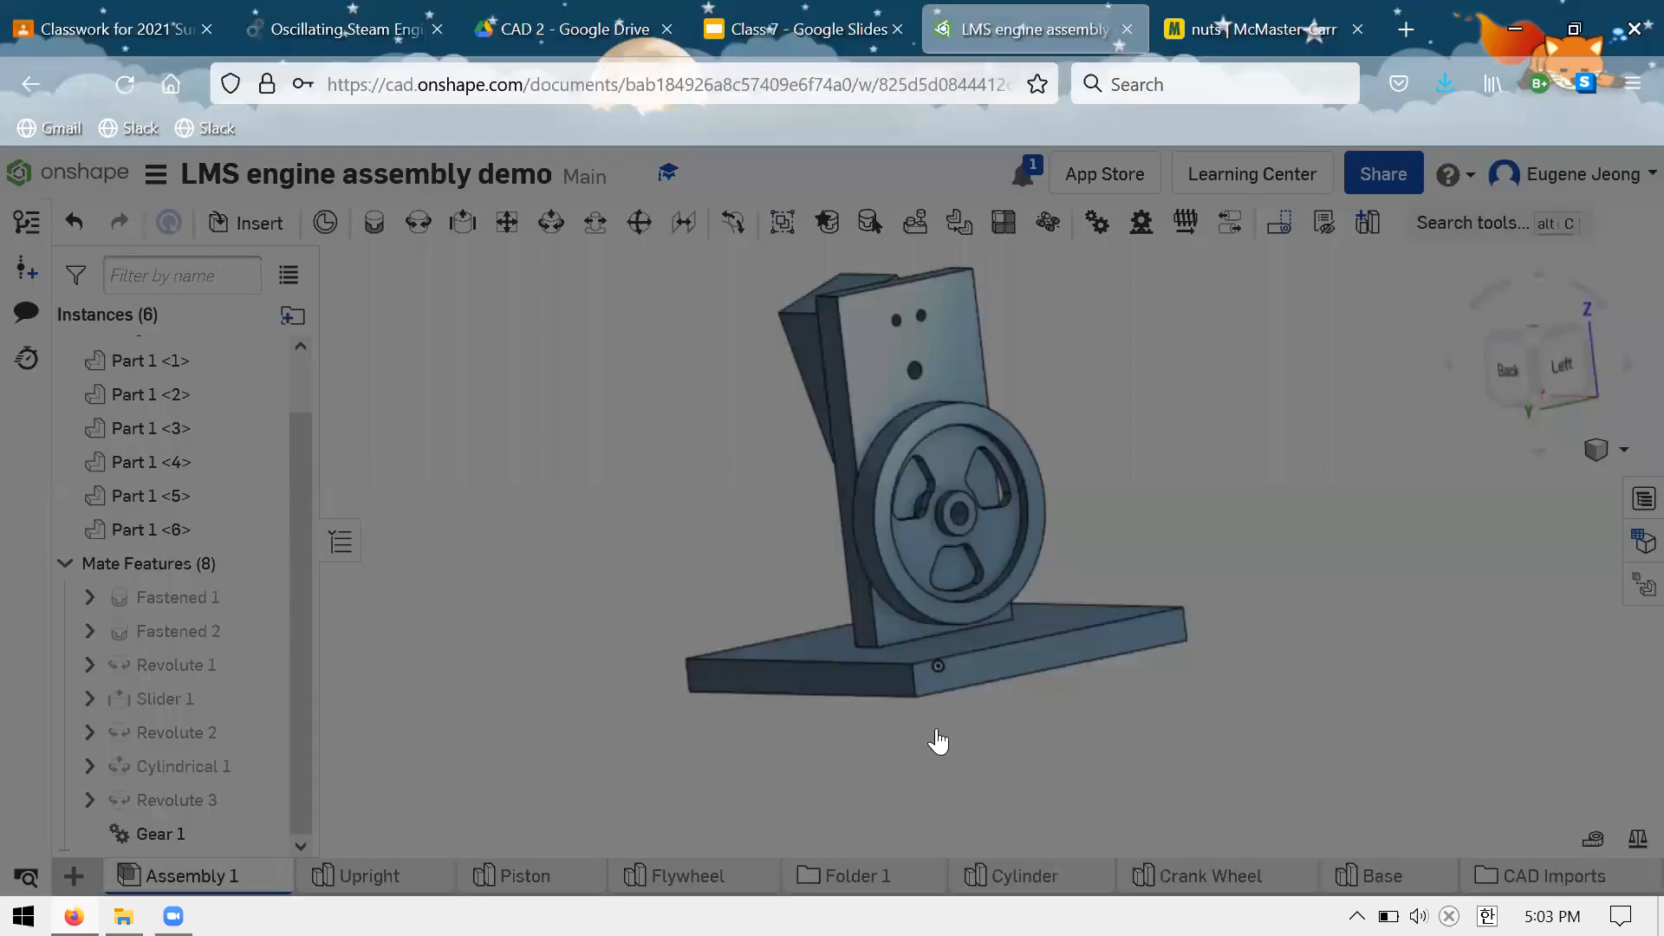
key(Return)
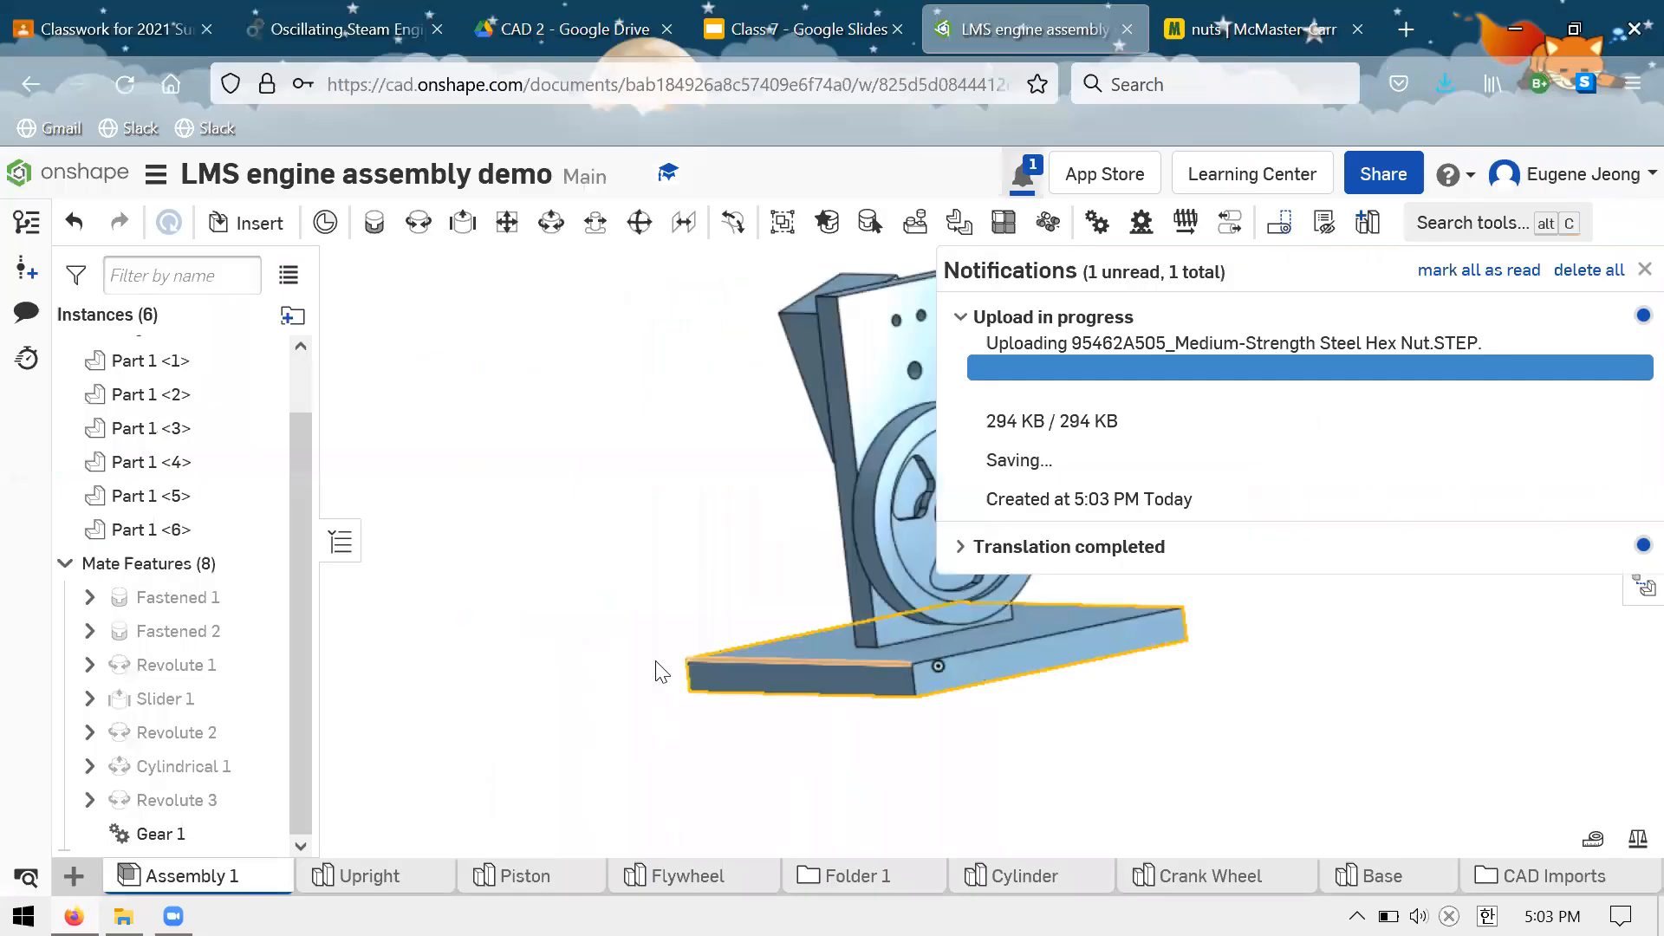
scroll(656, 661, down, 2)
scroll(768, 600, down, 1)
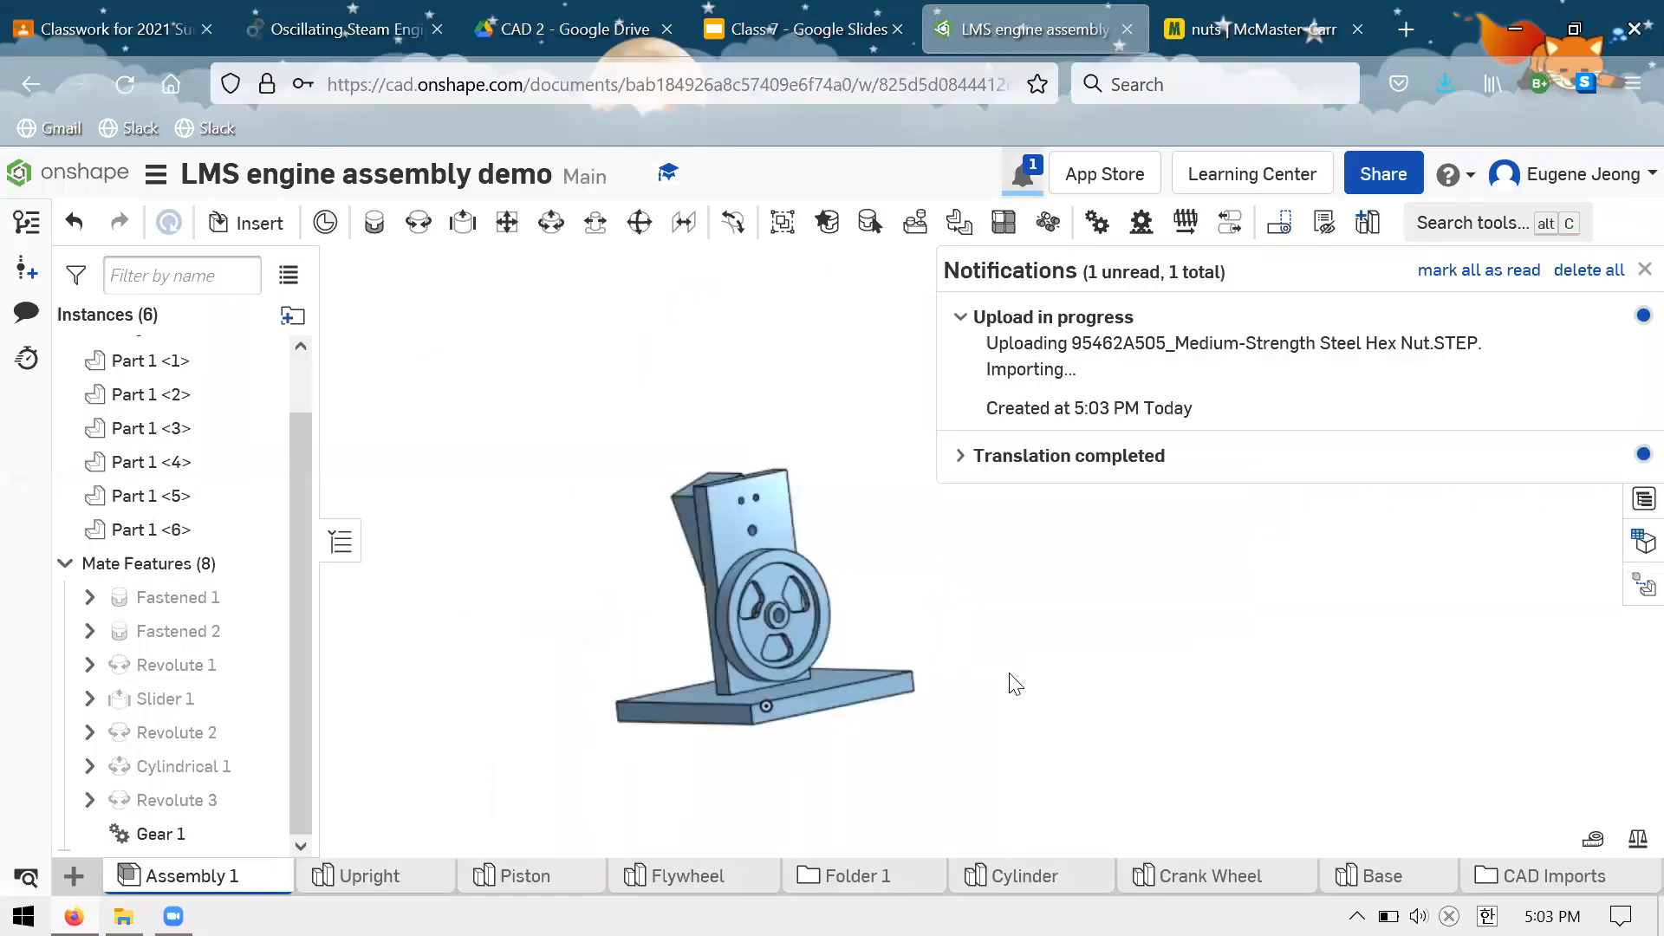
scroll(795, 565, up, 2)
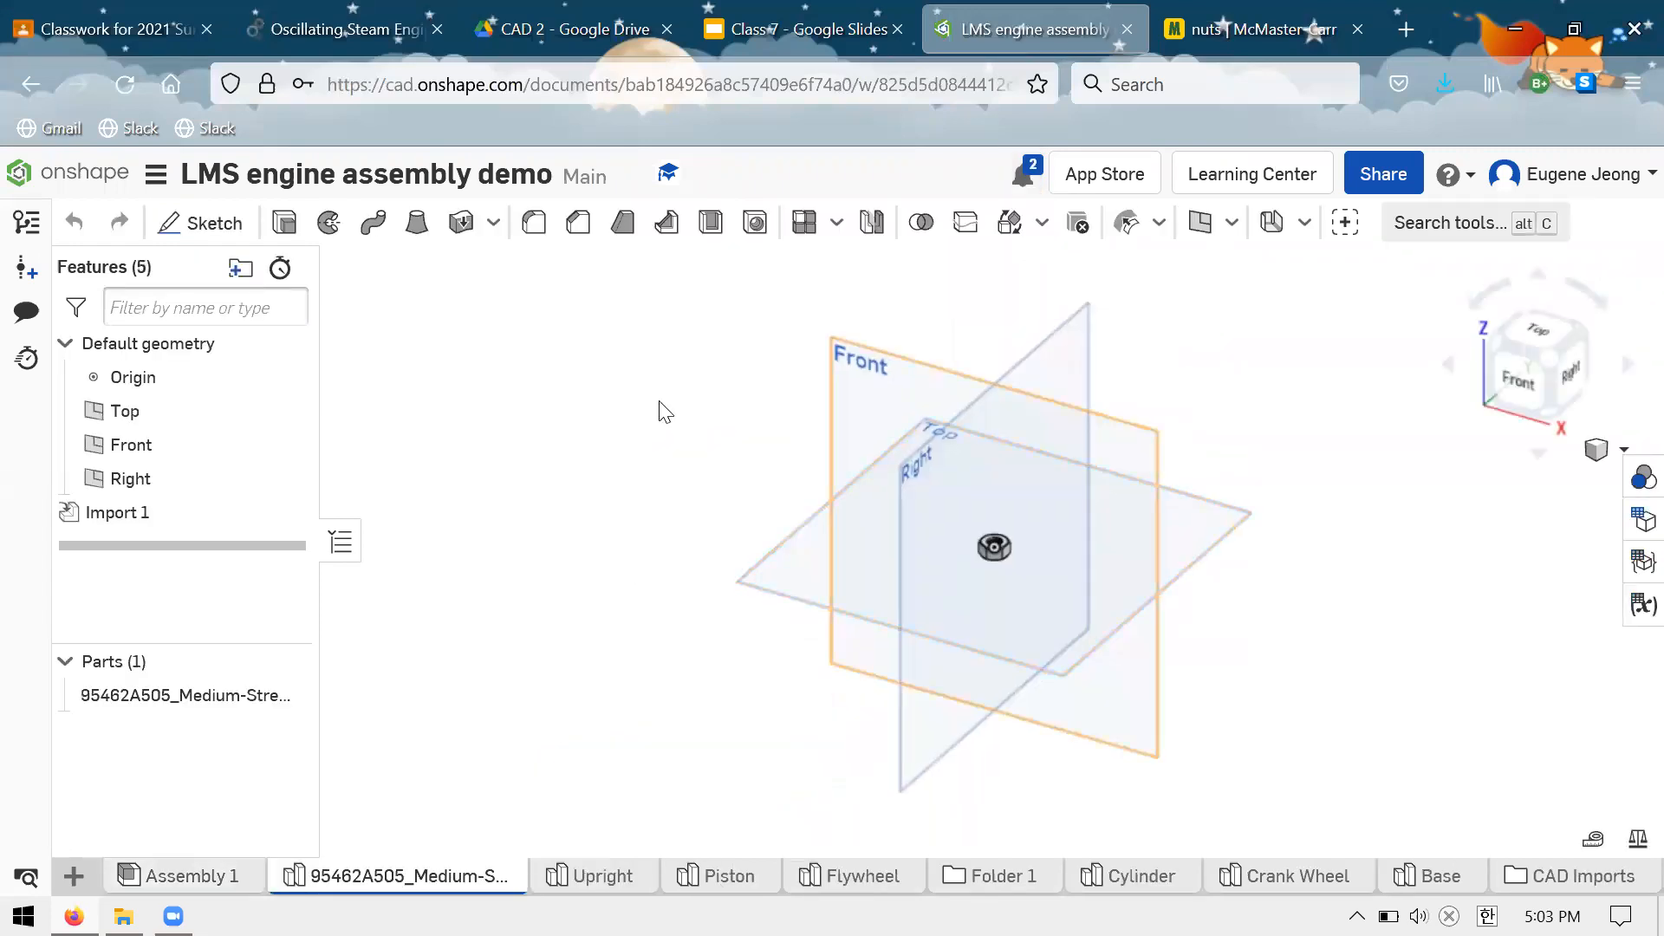
scroll(1034, 550, up, 8)
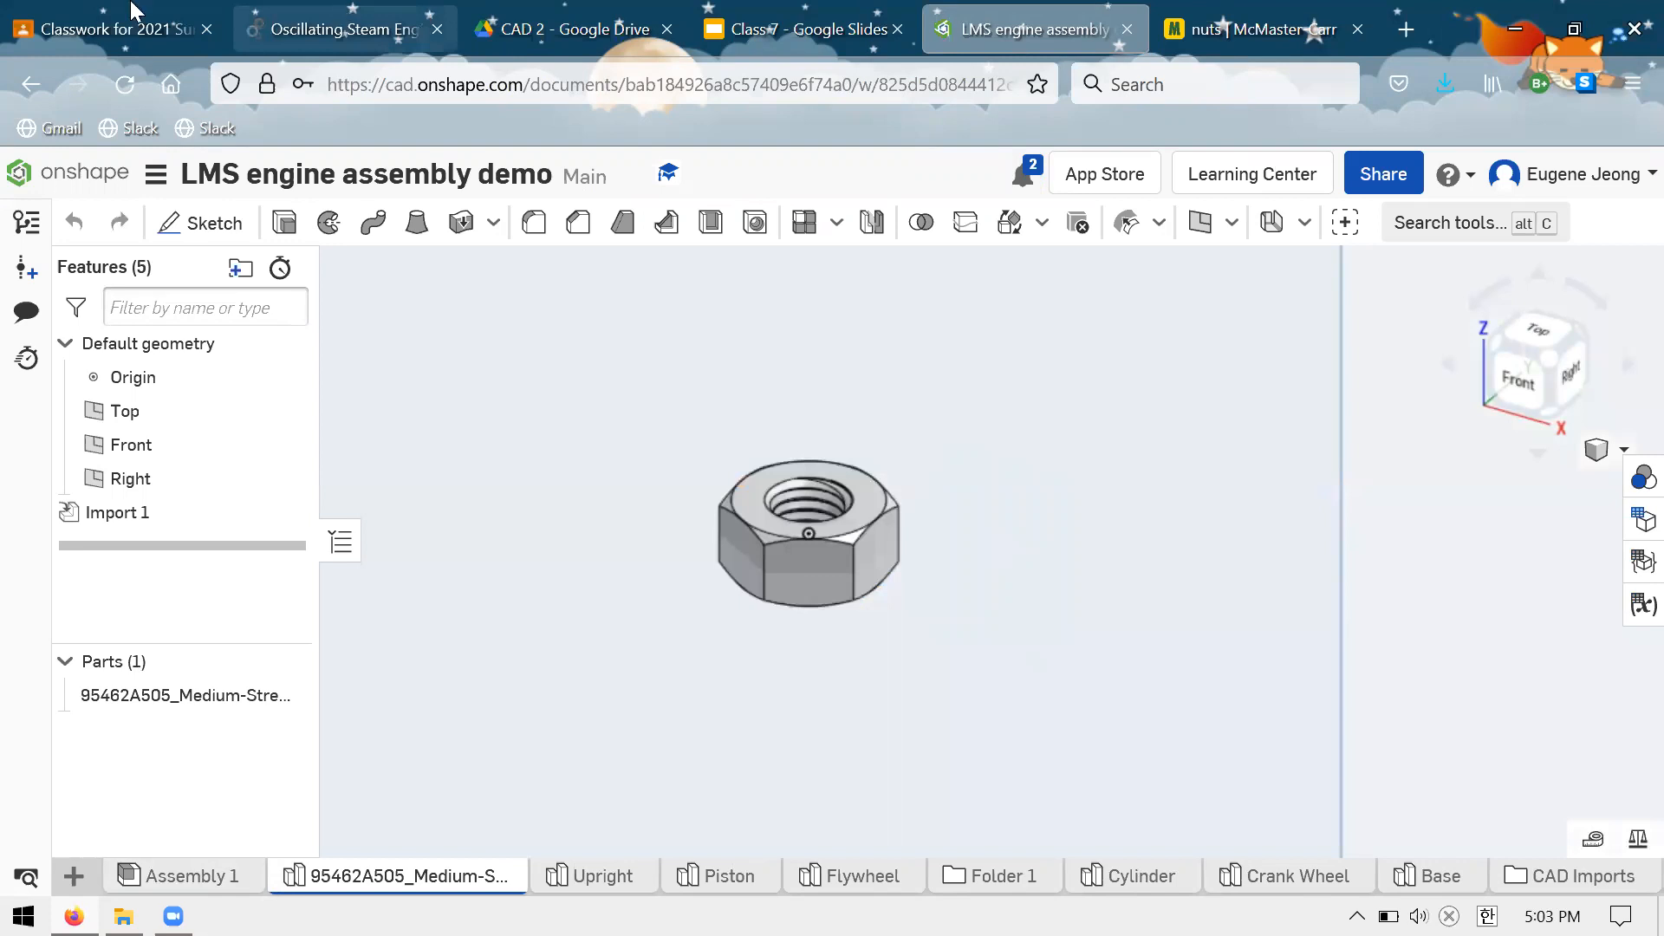
Close the Oscillating Steam Engine browser tab and return to Assembly 1 in Onshape
click(453, 28)
key(ctrl+w)
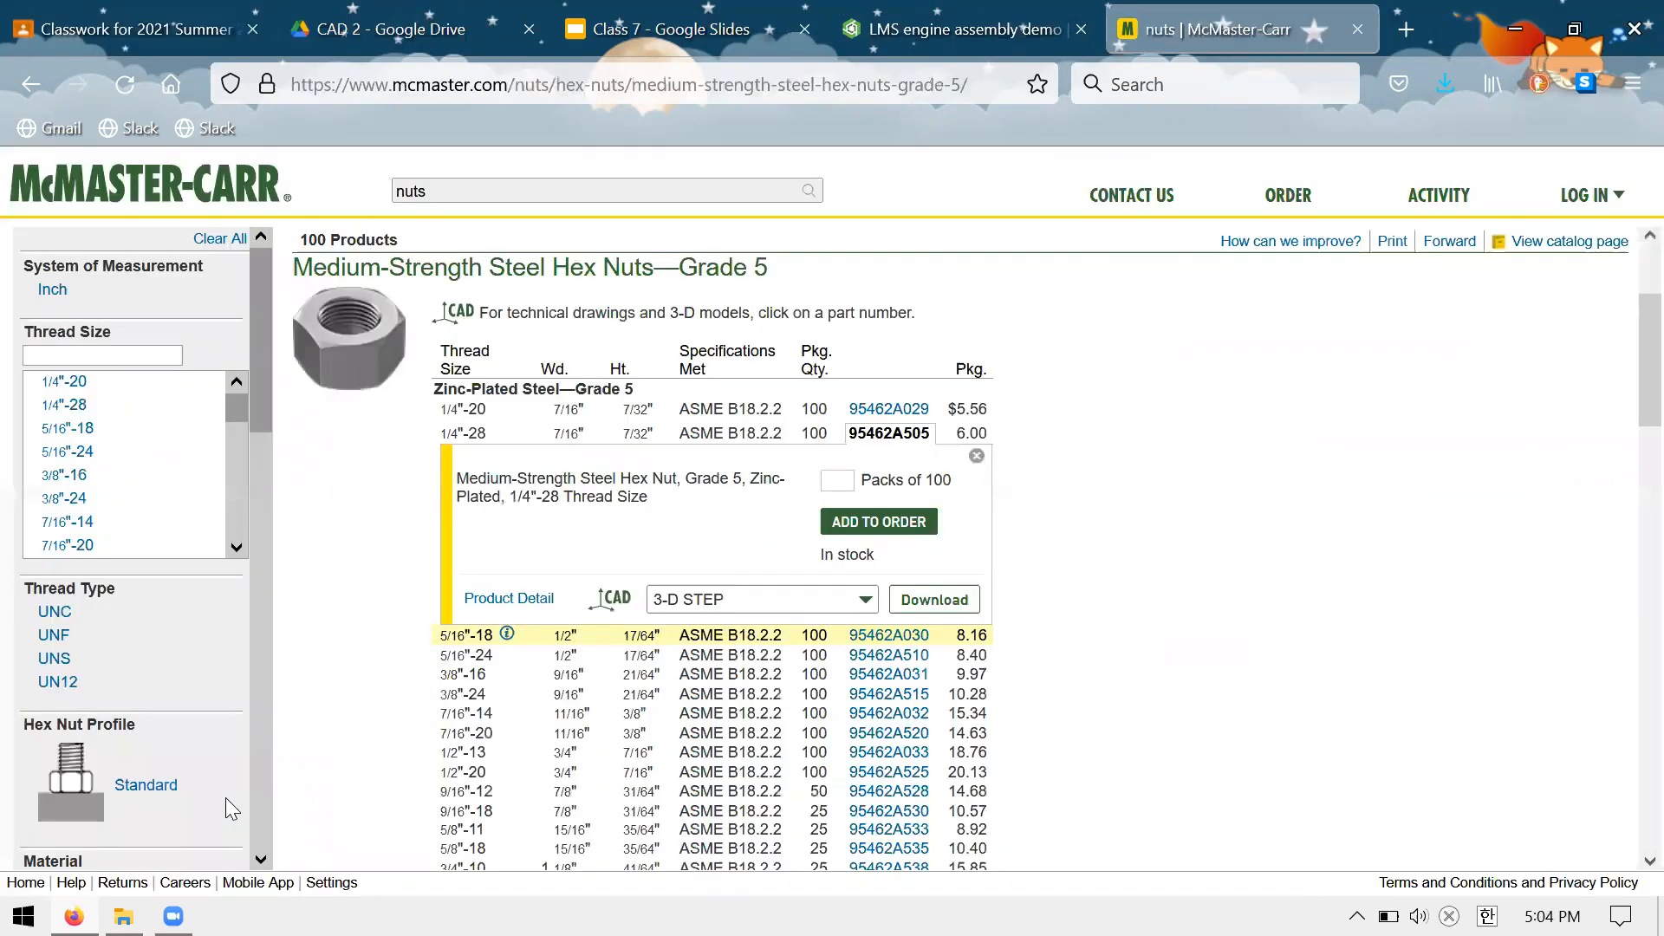
click(1034, 13)
click(192, 889)
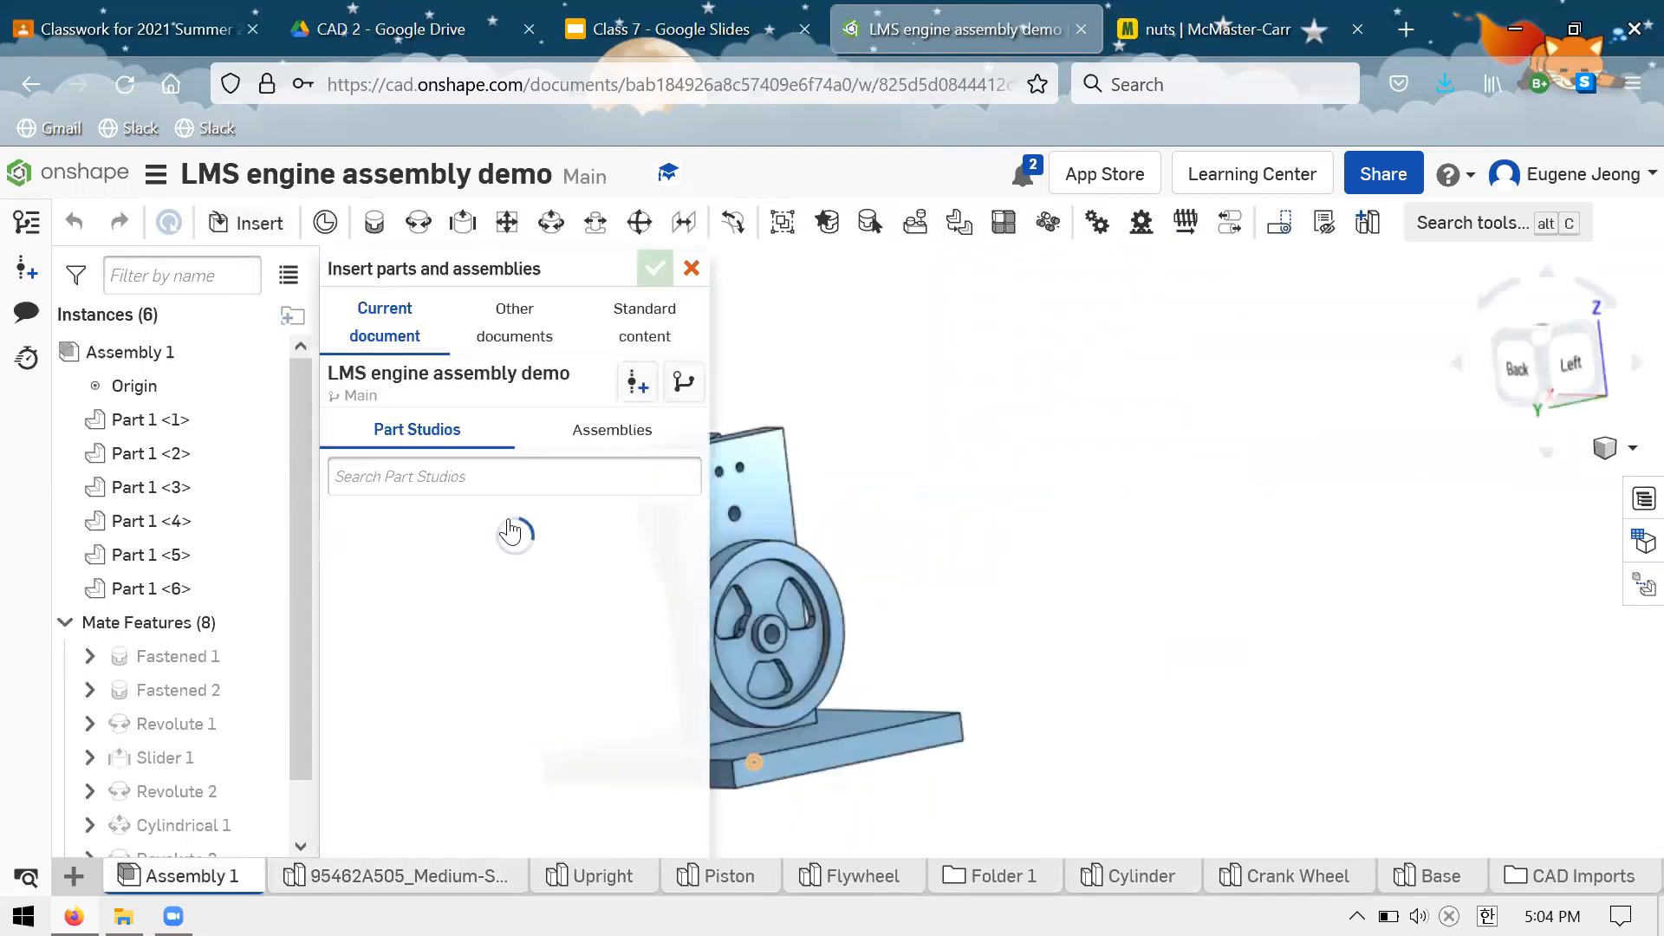
Insert the 95462A505 hex nut from the current document into the assembly, placing it in the empty space beside the upright
click(511, 531)
click(884, 507)
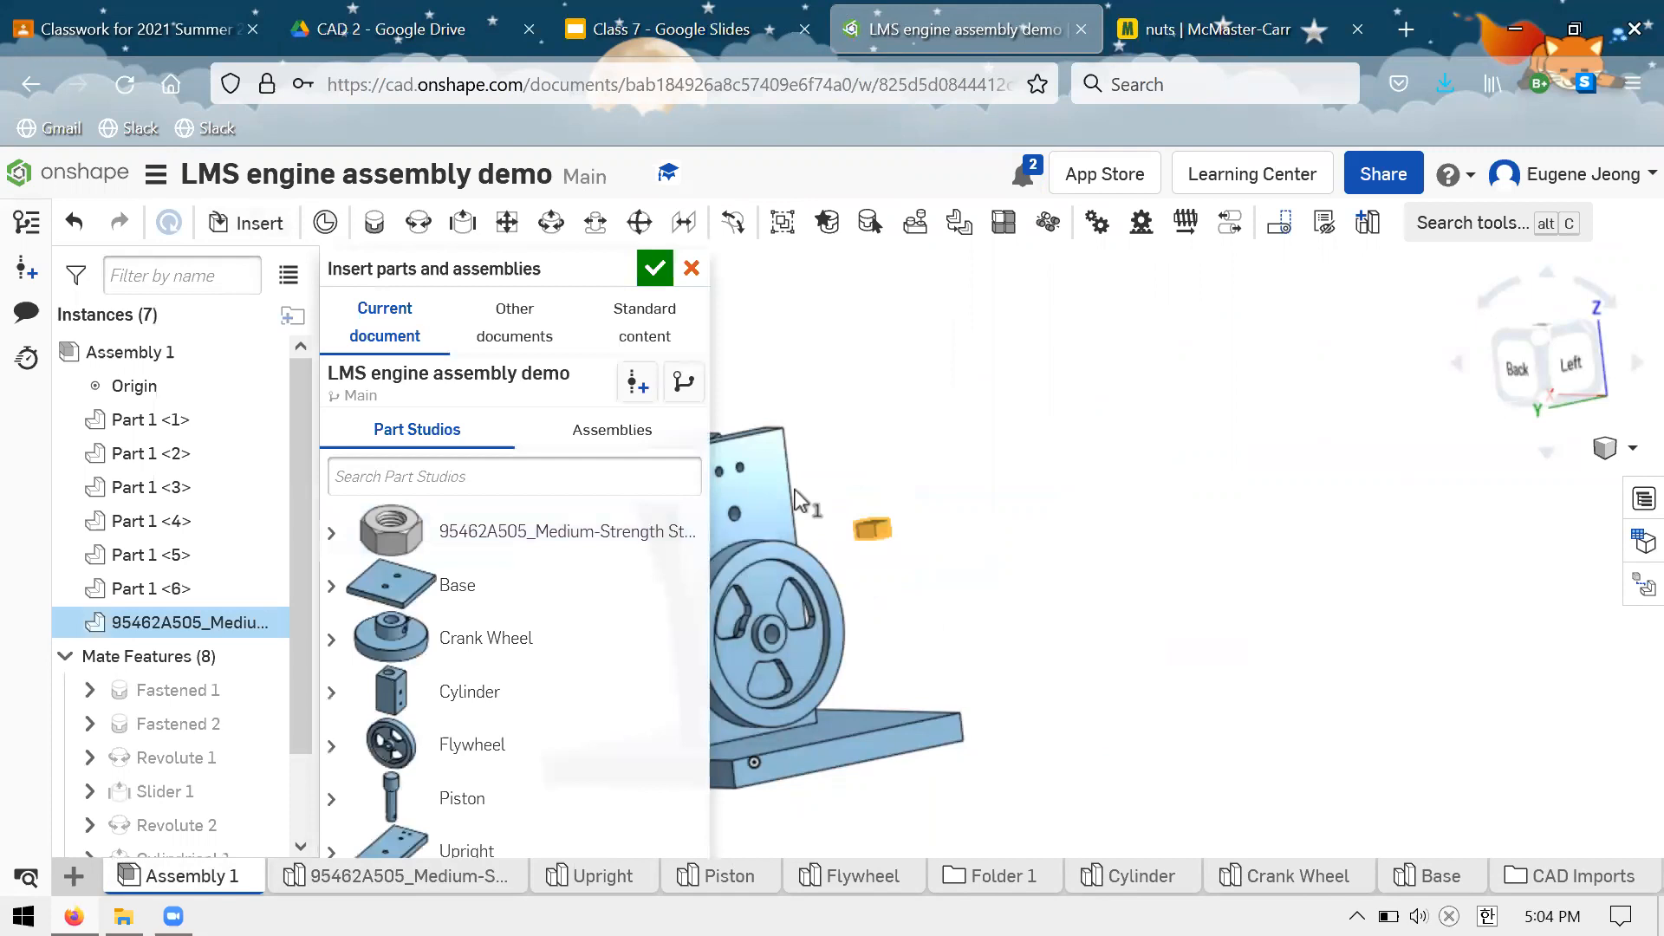
click(976, 278)
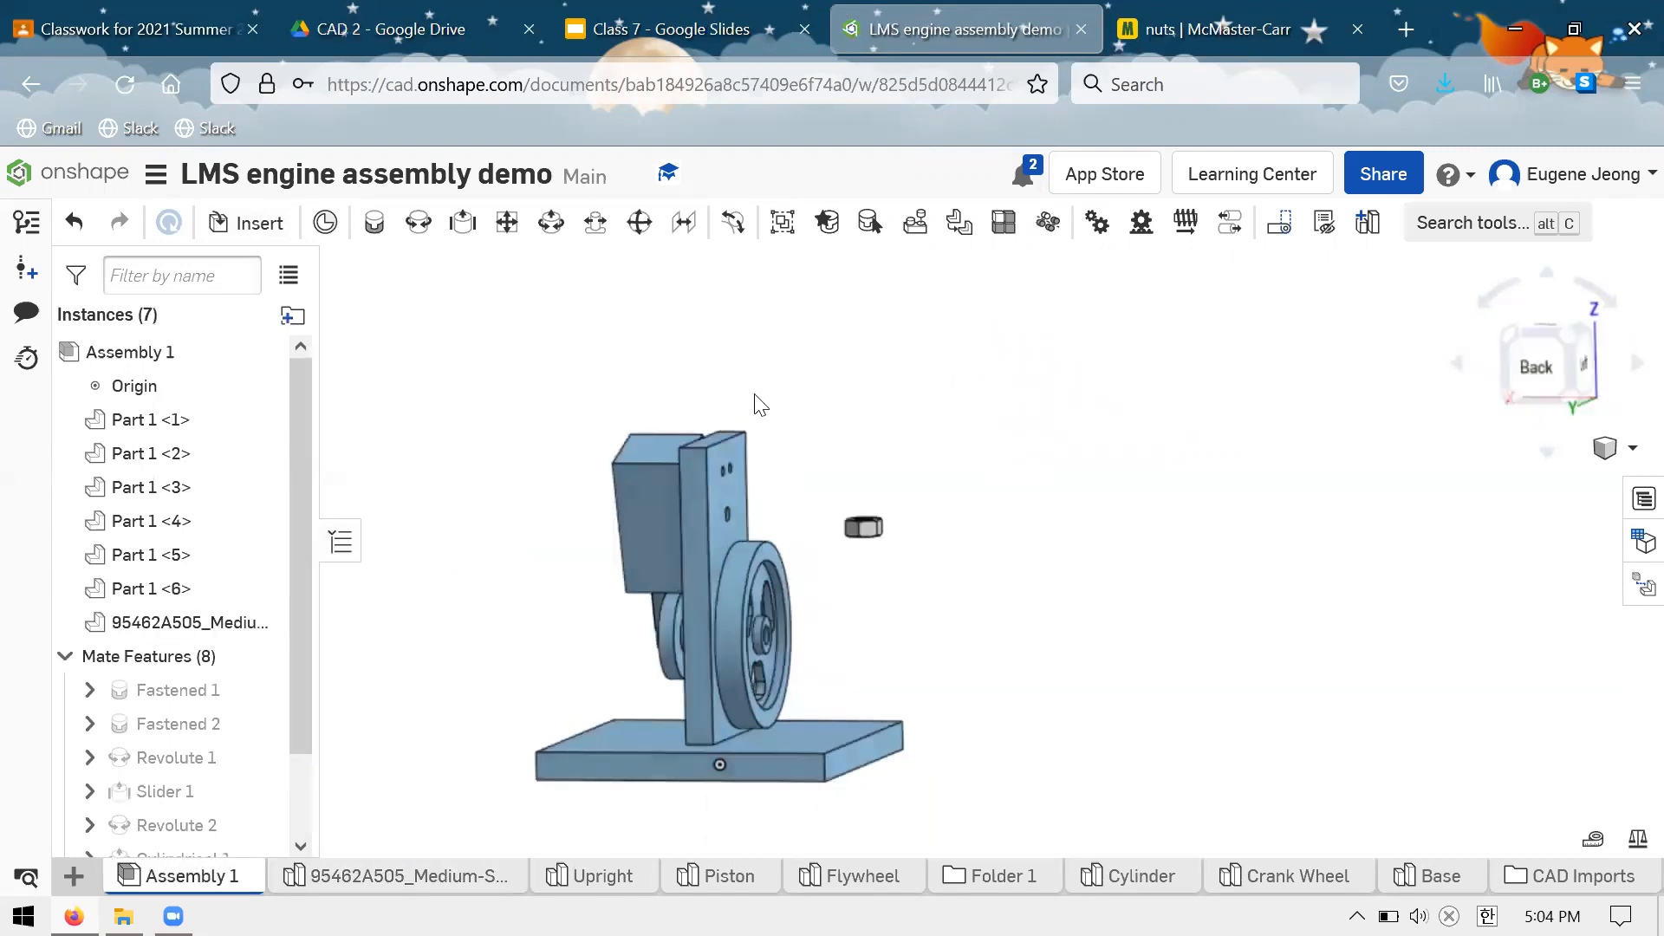
Start a Fastened mate and choose the centre of the hex nut's threaded hole on its flat face as the first mate connector
right_drag(758, 401, 646, 407)
right_drag(756, 524, 859, 431)
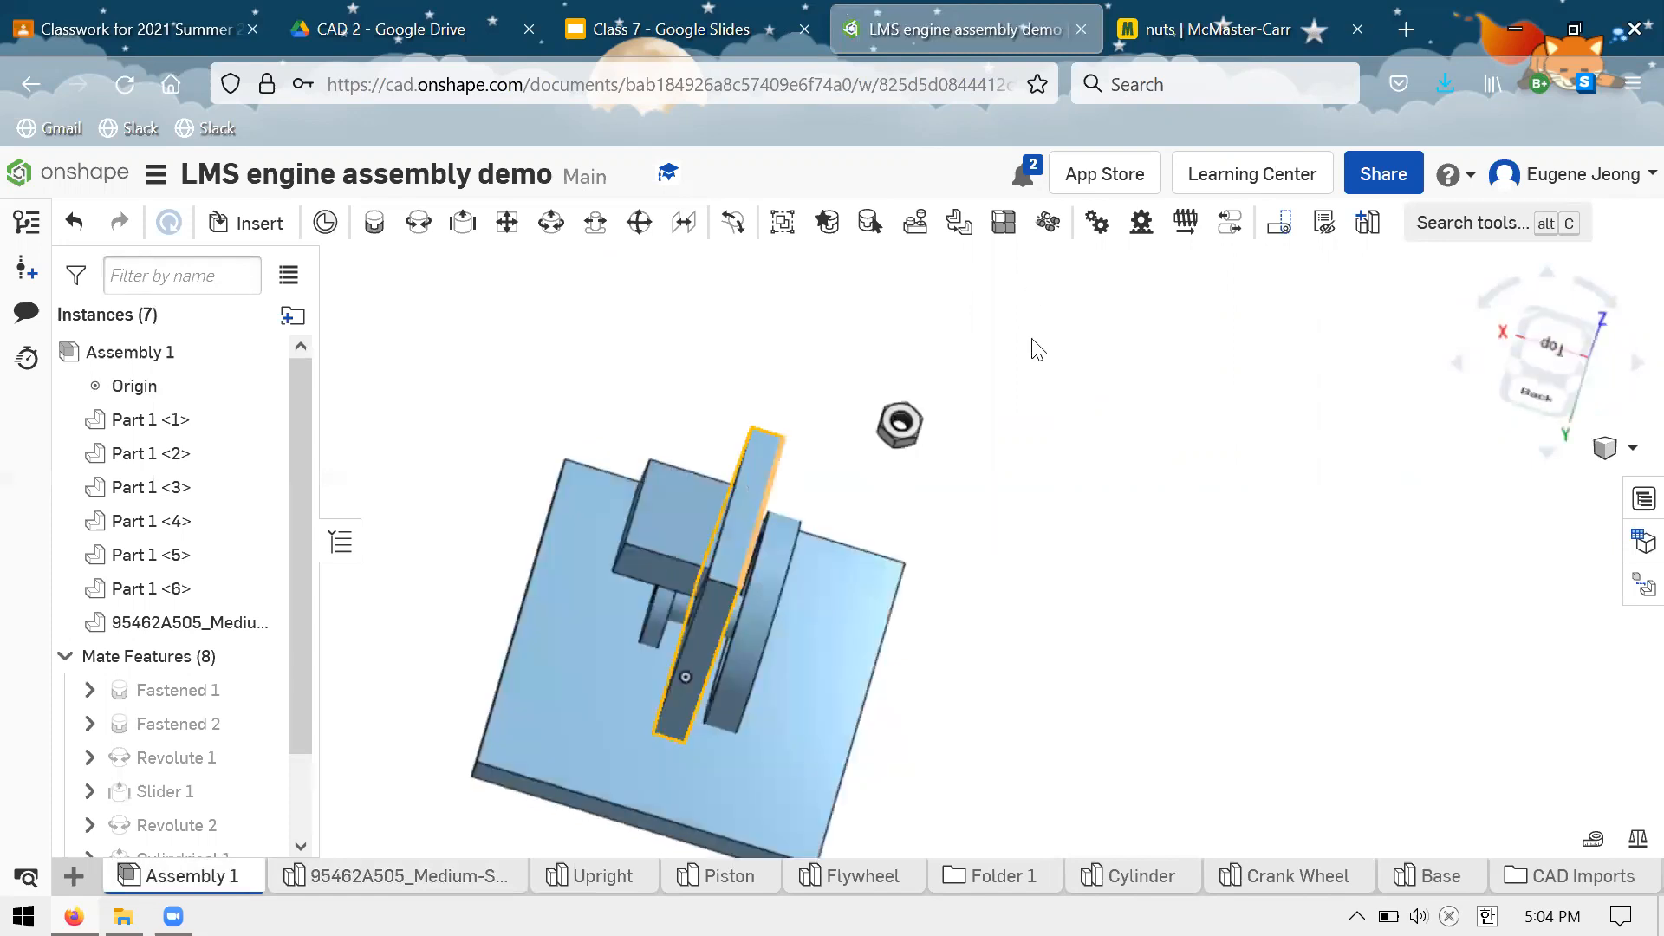
scroll(897, 425, up, 5)
scroll(1044, 394, up, 2)
right_drag(1051, 408, 901, 523)
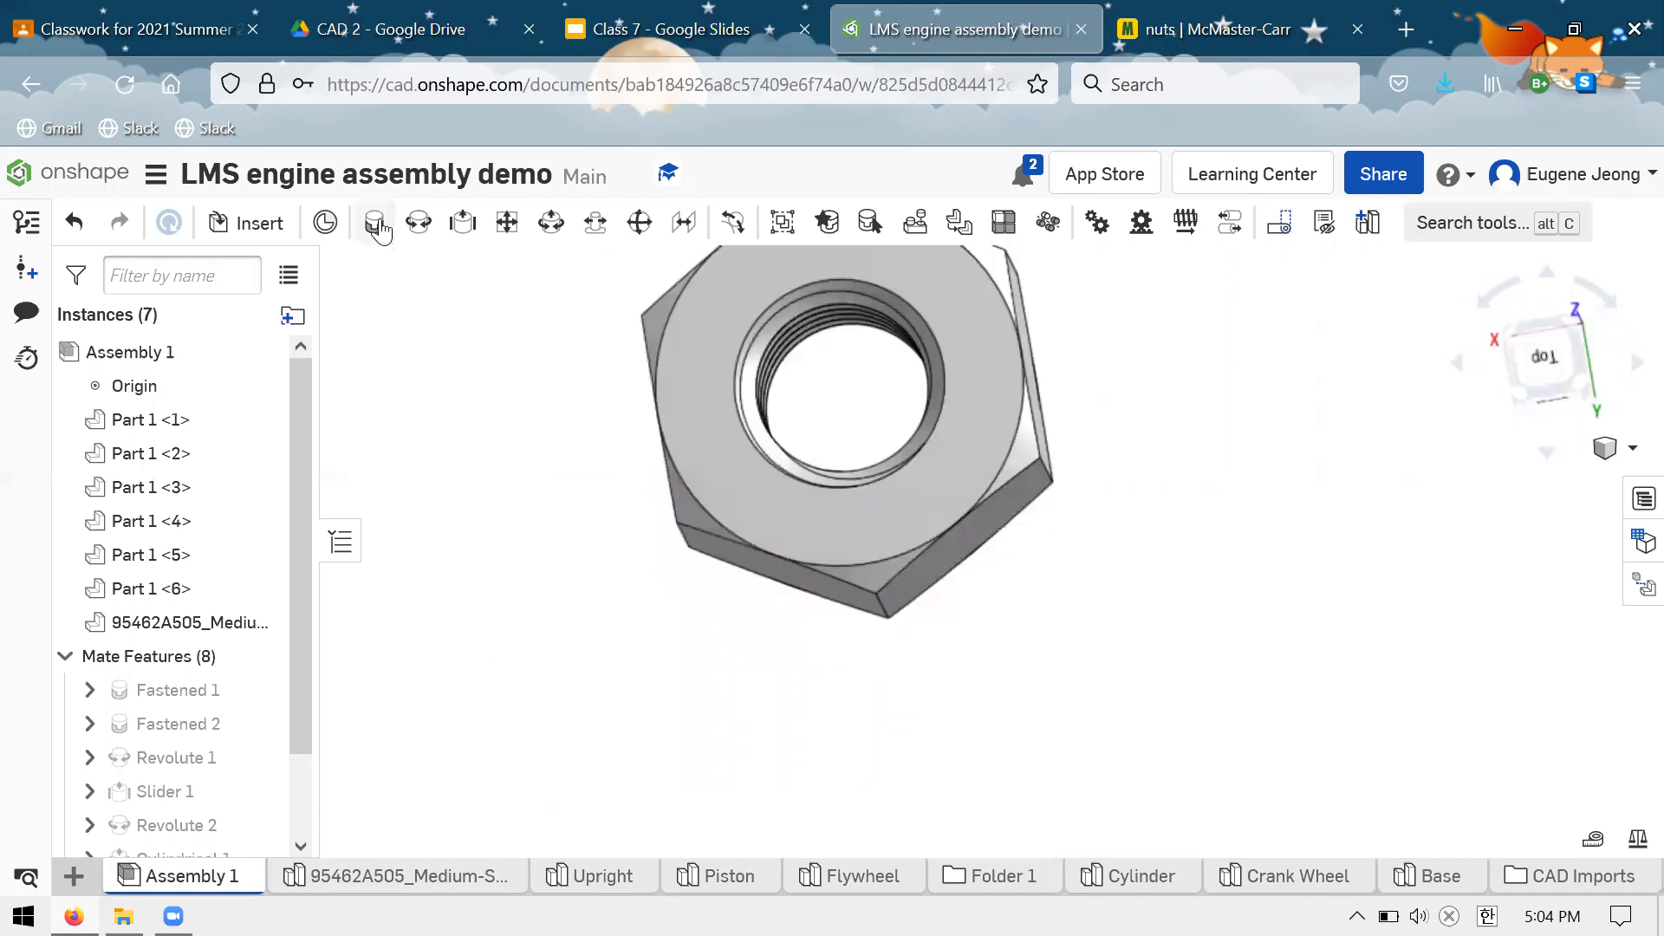
scroll(680, 445, up, 4)
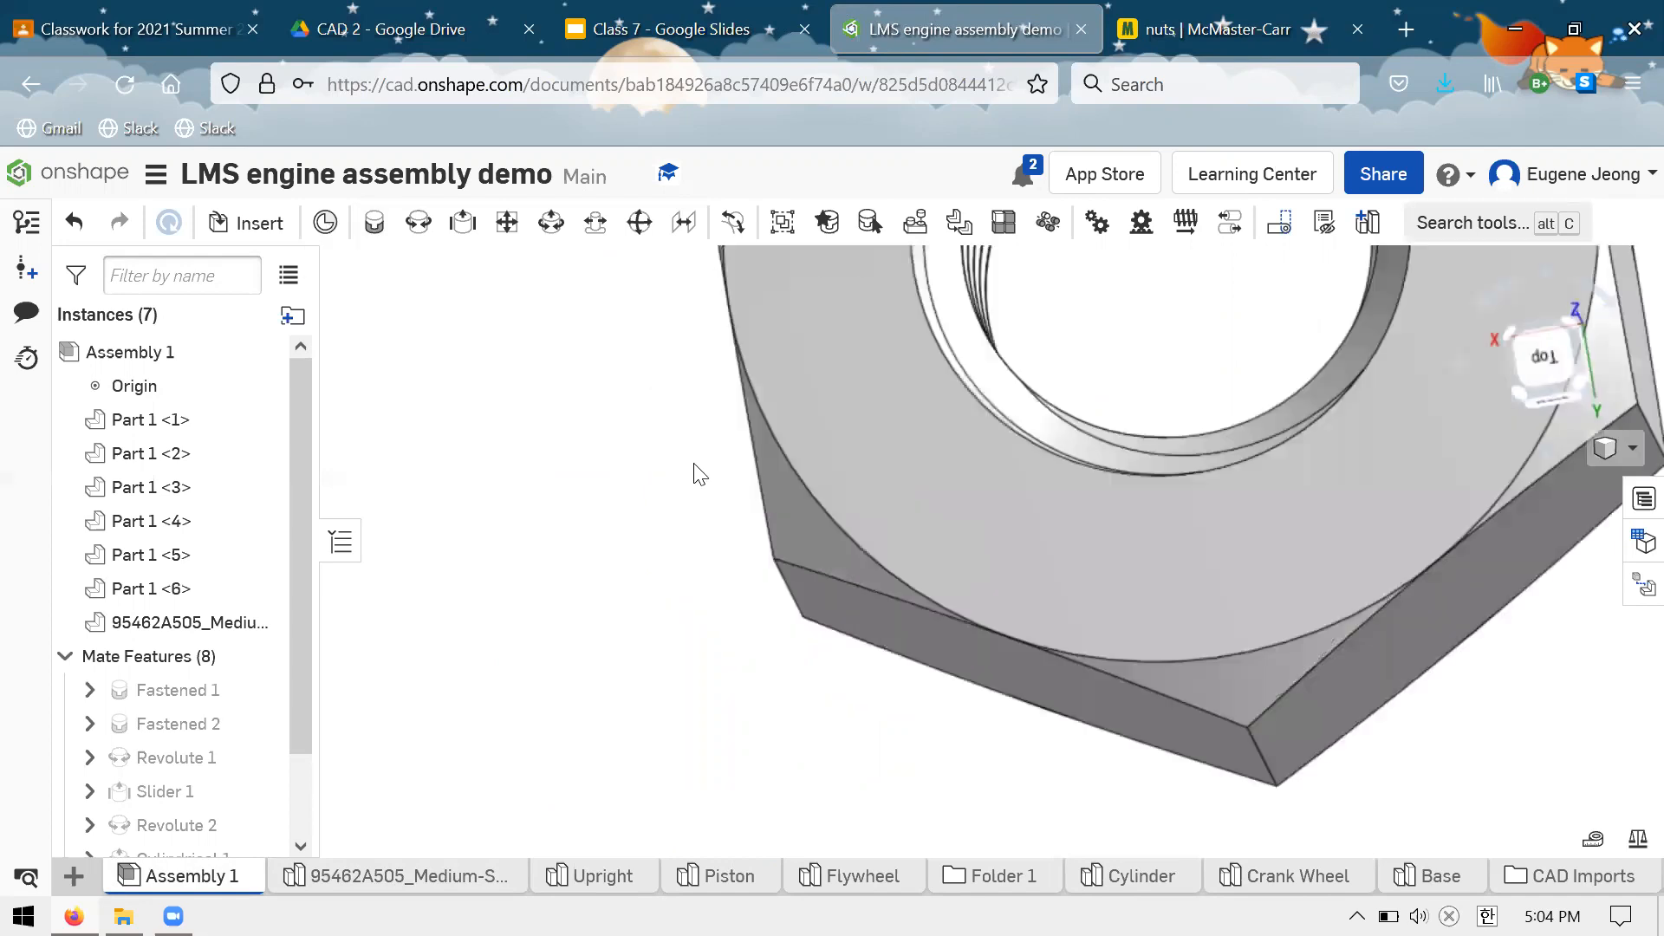
scroll(701, 475, down, 5)
scroll(701, 475, down, 2)
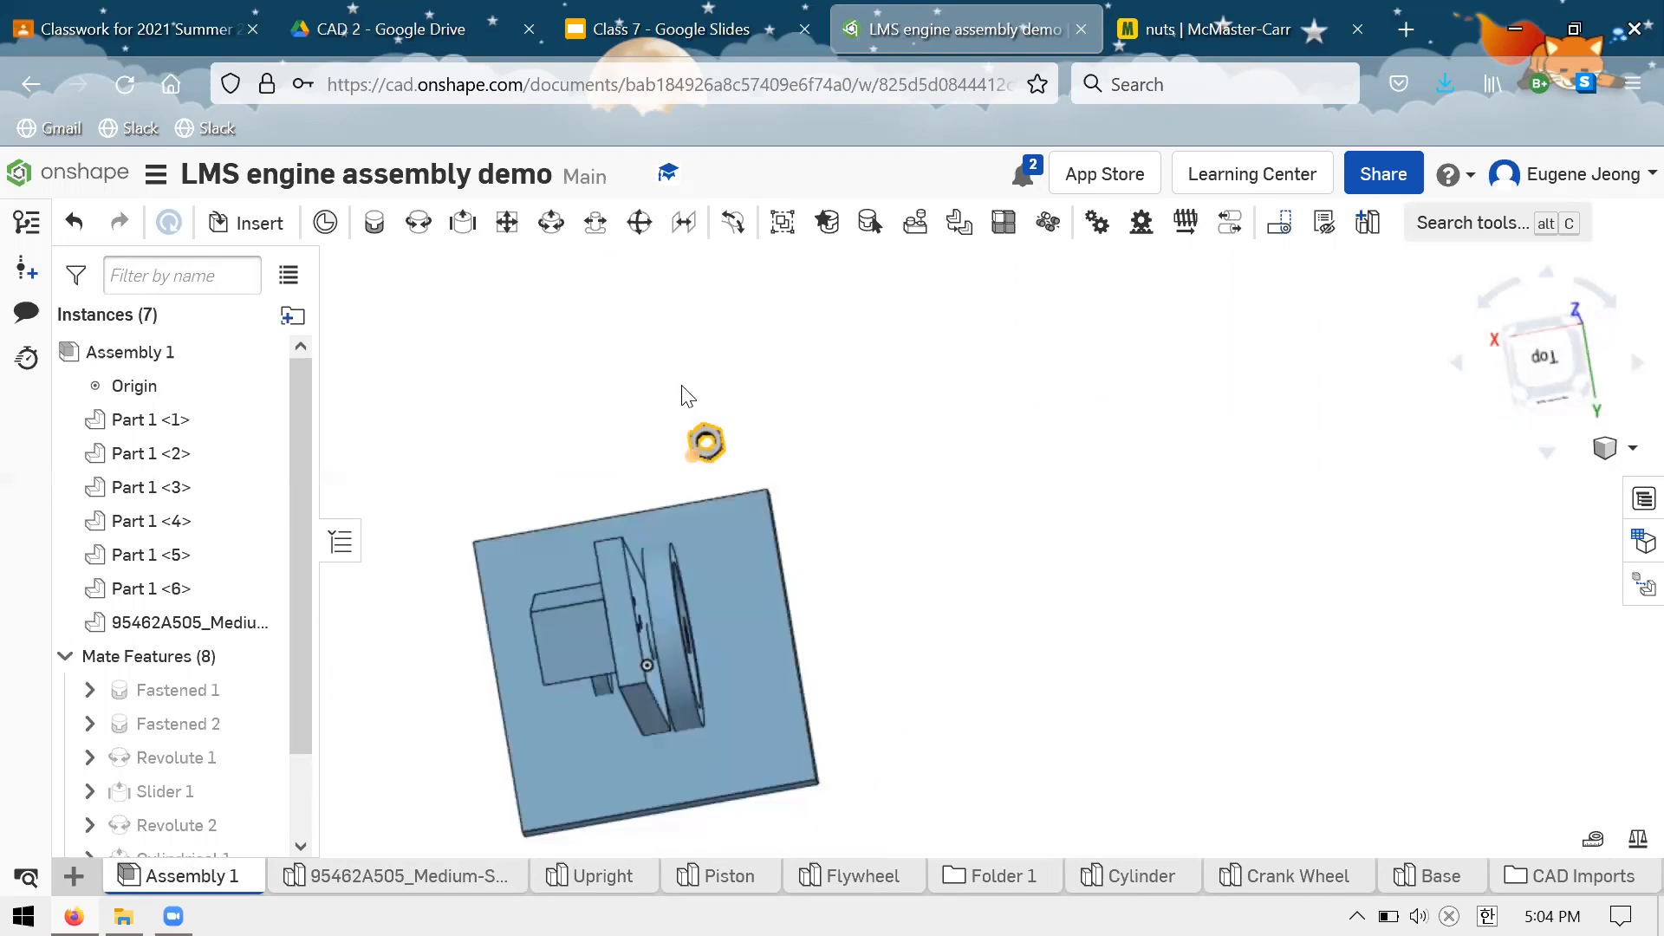
scroll(678, 365, up, 3)
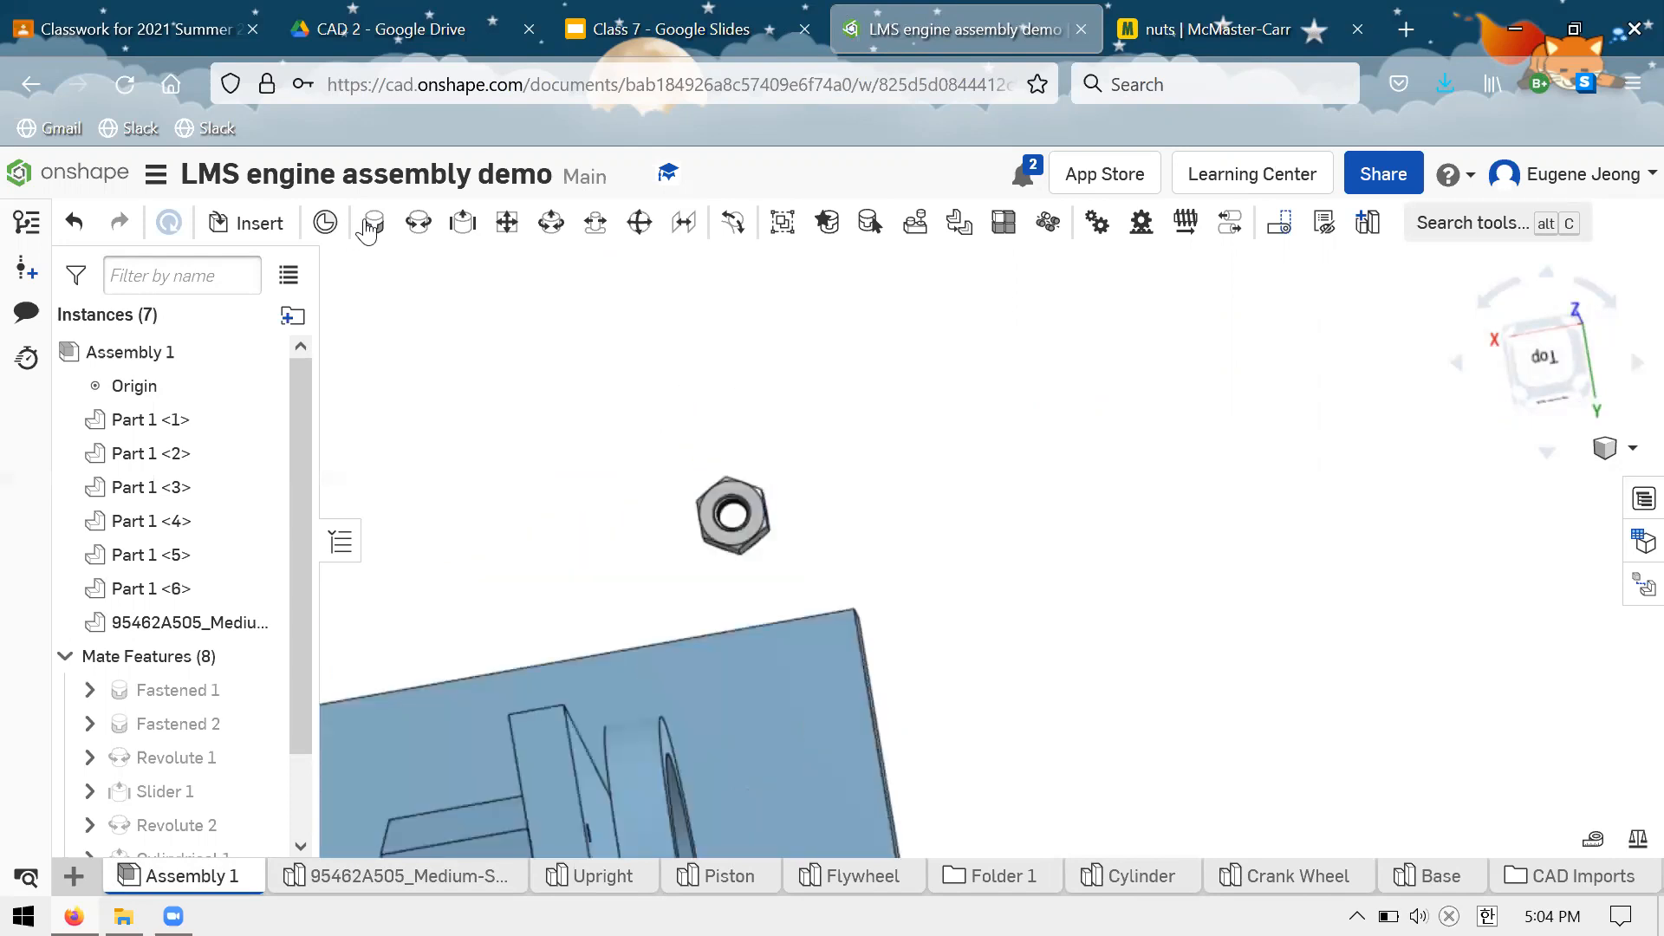
key(m)
scroll(745, 426, up, 4)
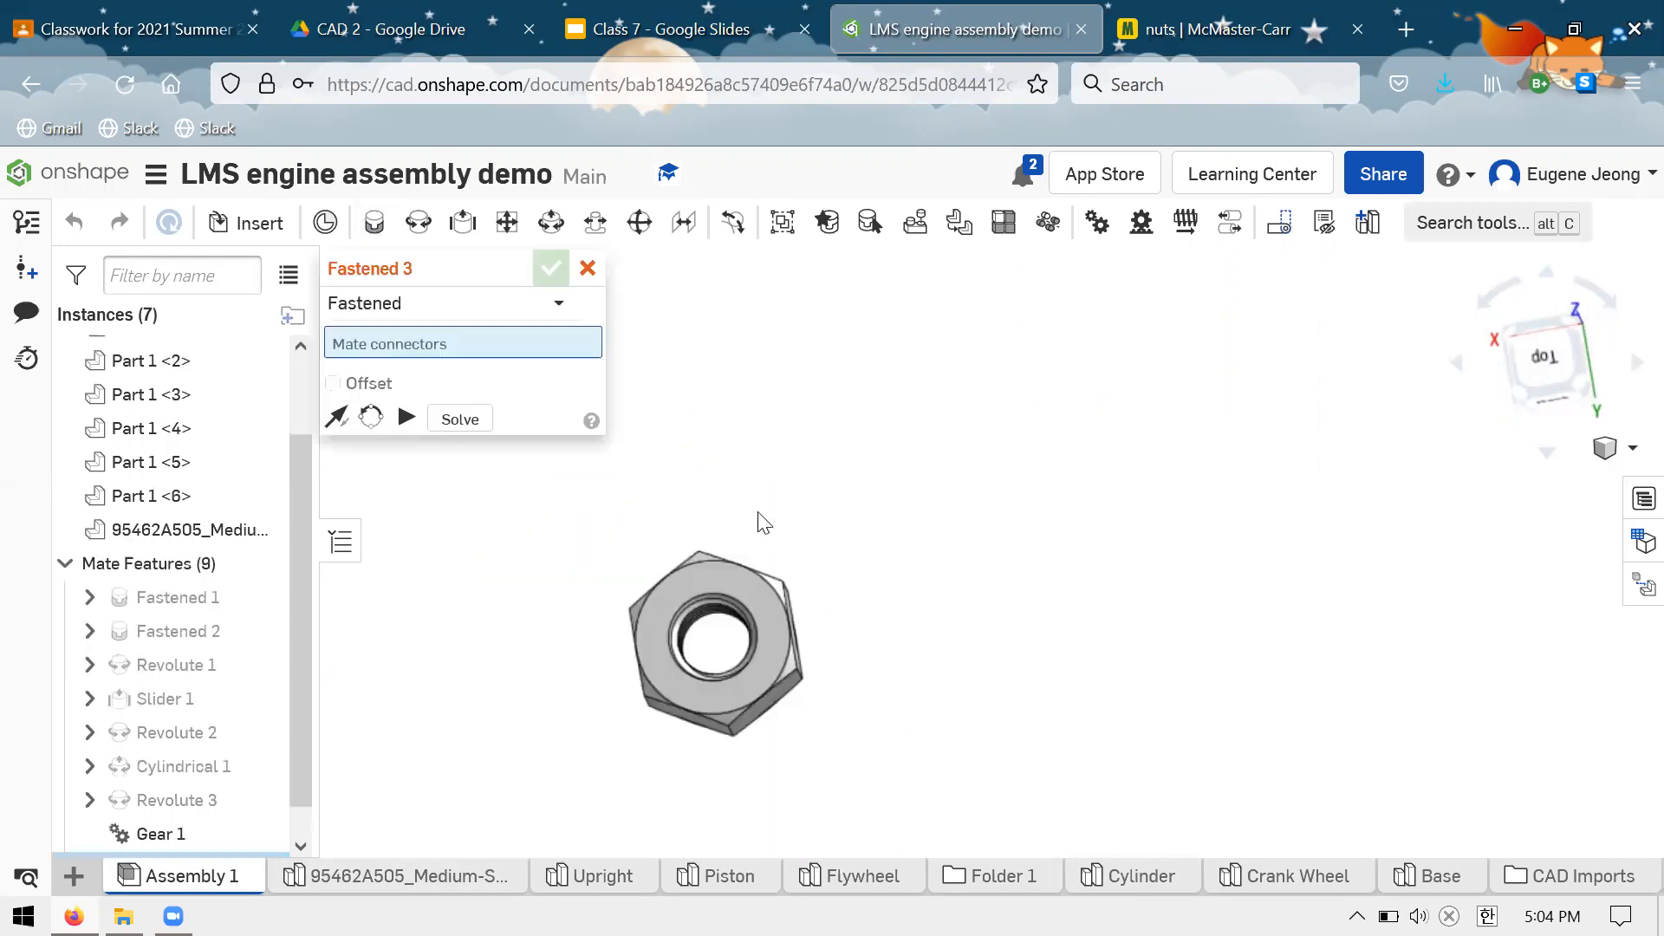
scroll(751, 504, down, 3)
scroll(739, 497, up, 3)
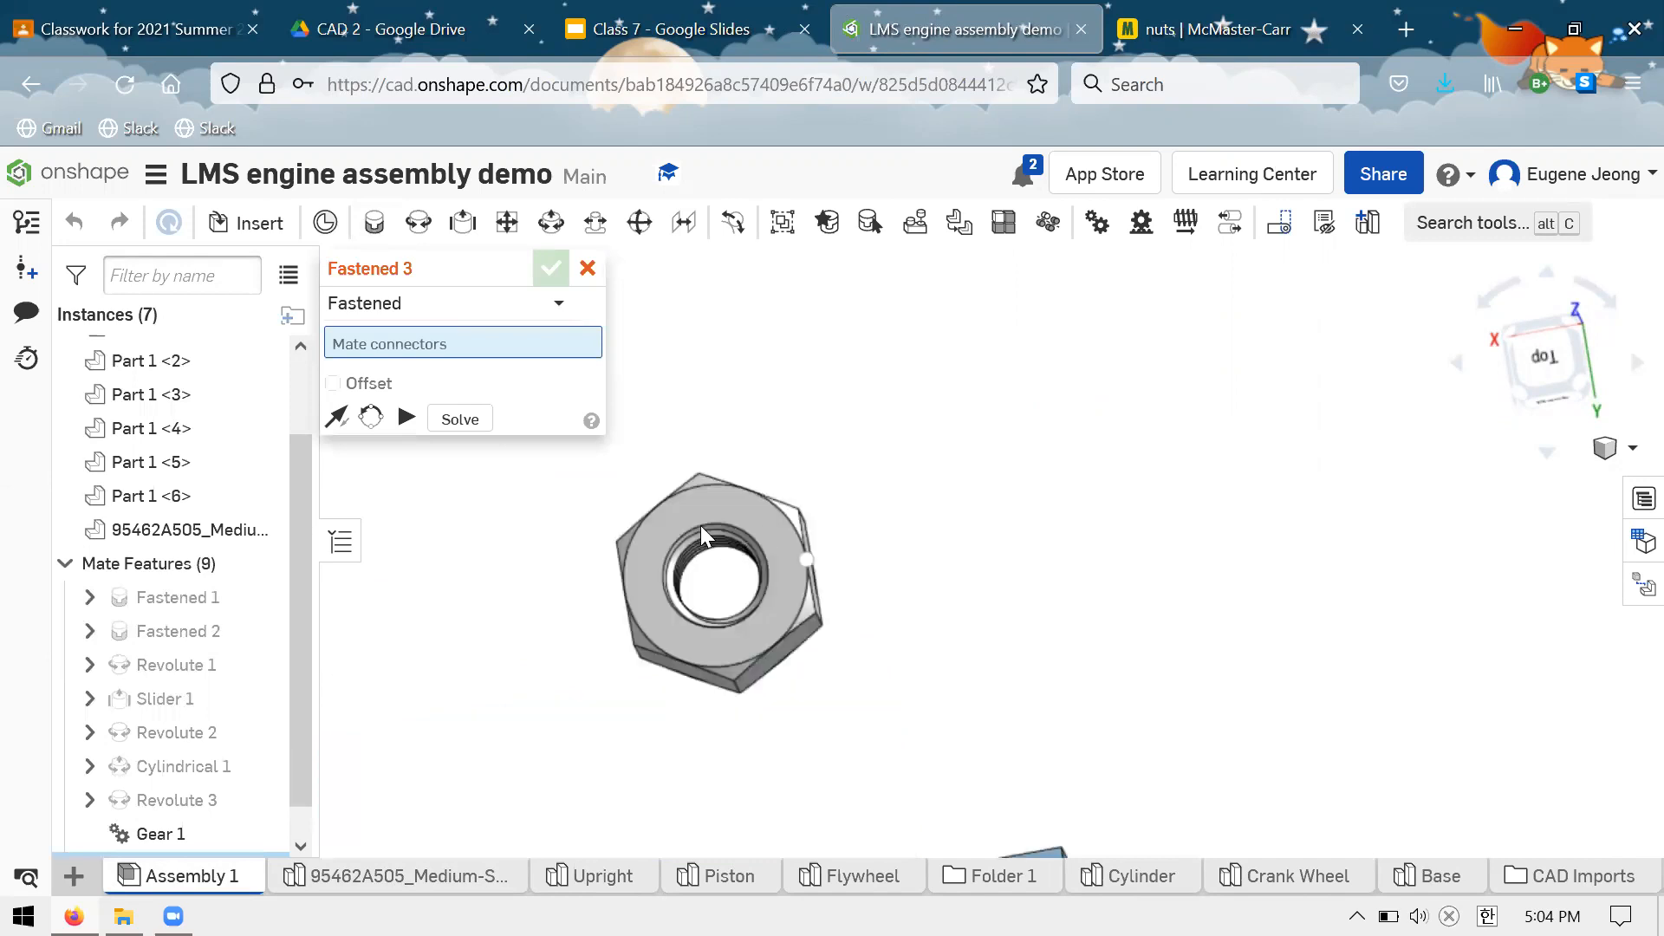
scroll(694, 533, up, 3)
click(685, 543)
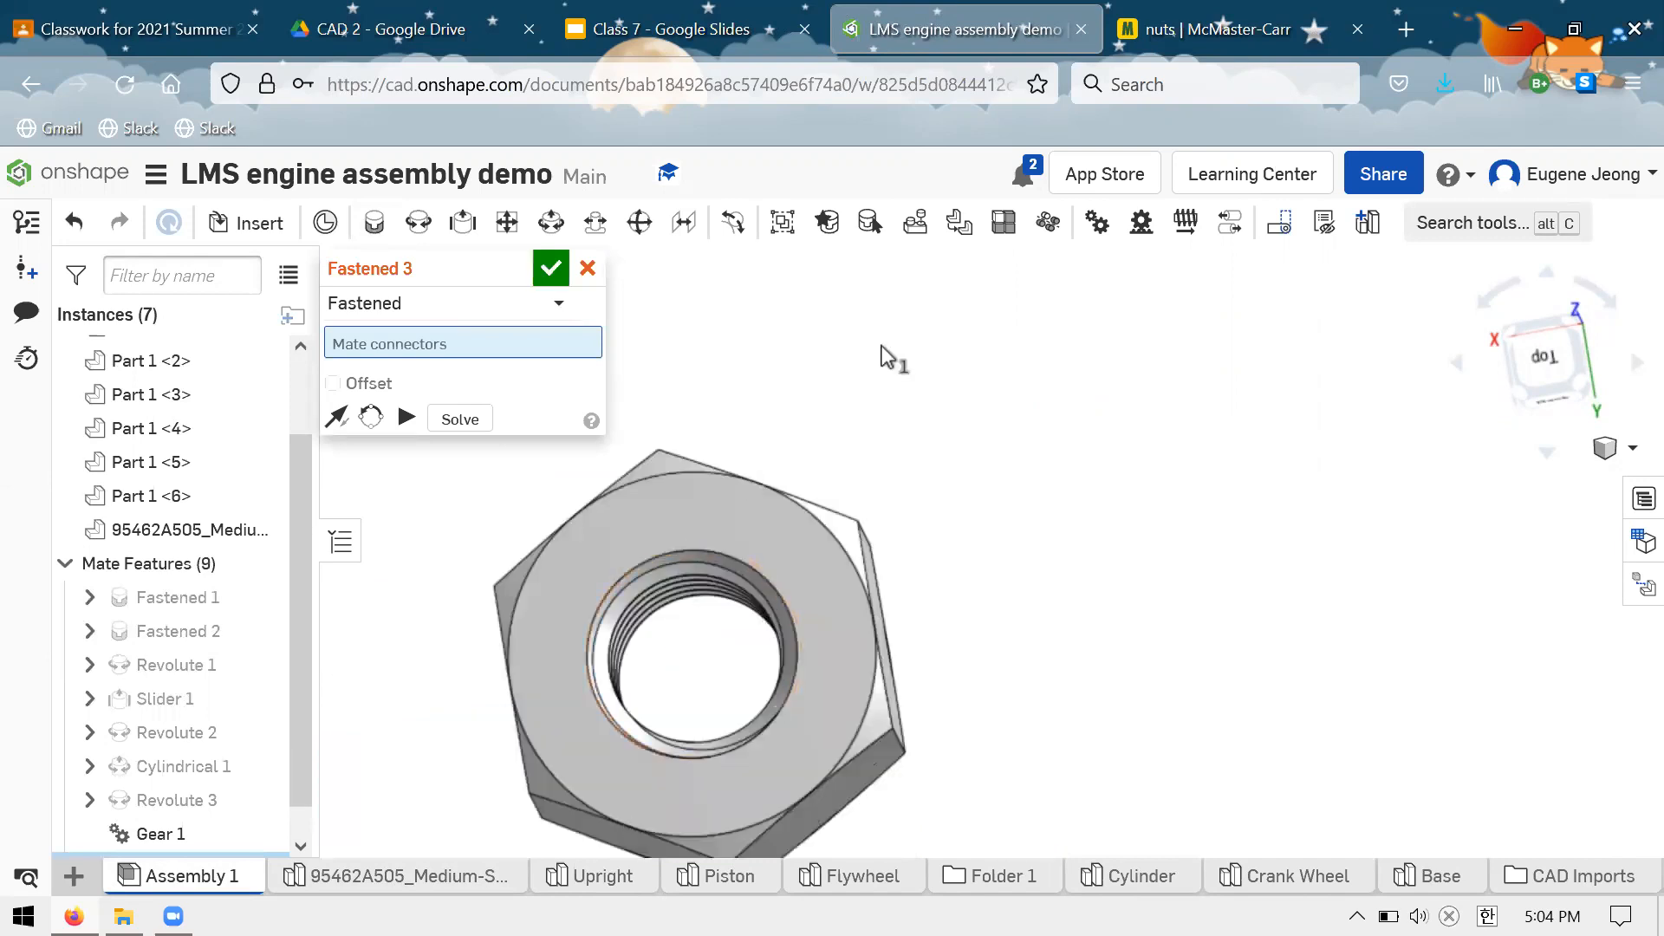
Complete the Fastened mate by attaching the nut to the centre hole on the crank wheel's outer face
scroll(886, 350, down, 3)
right_drag(819, 538, 850, 581)
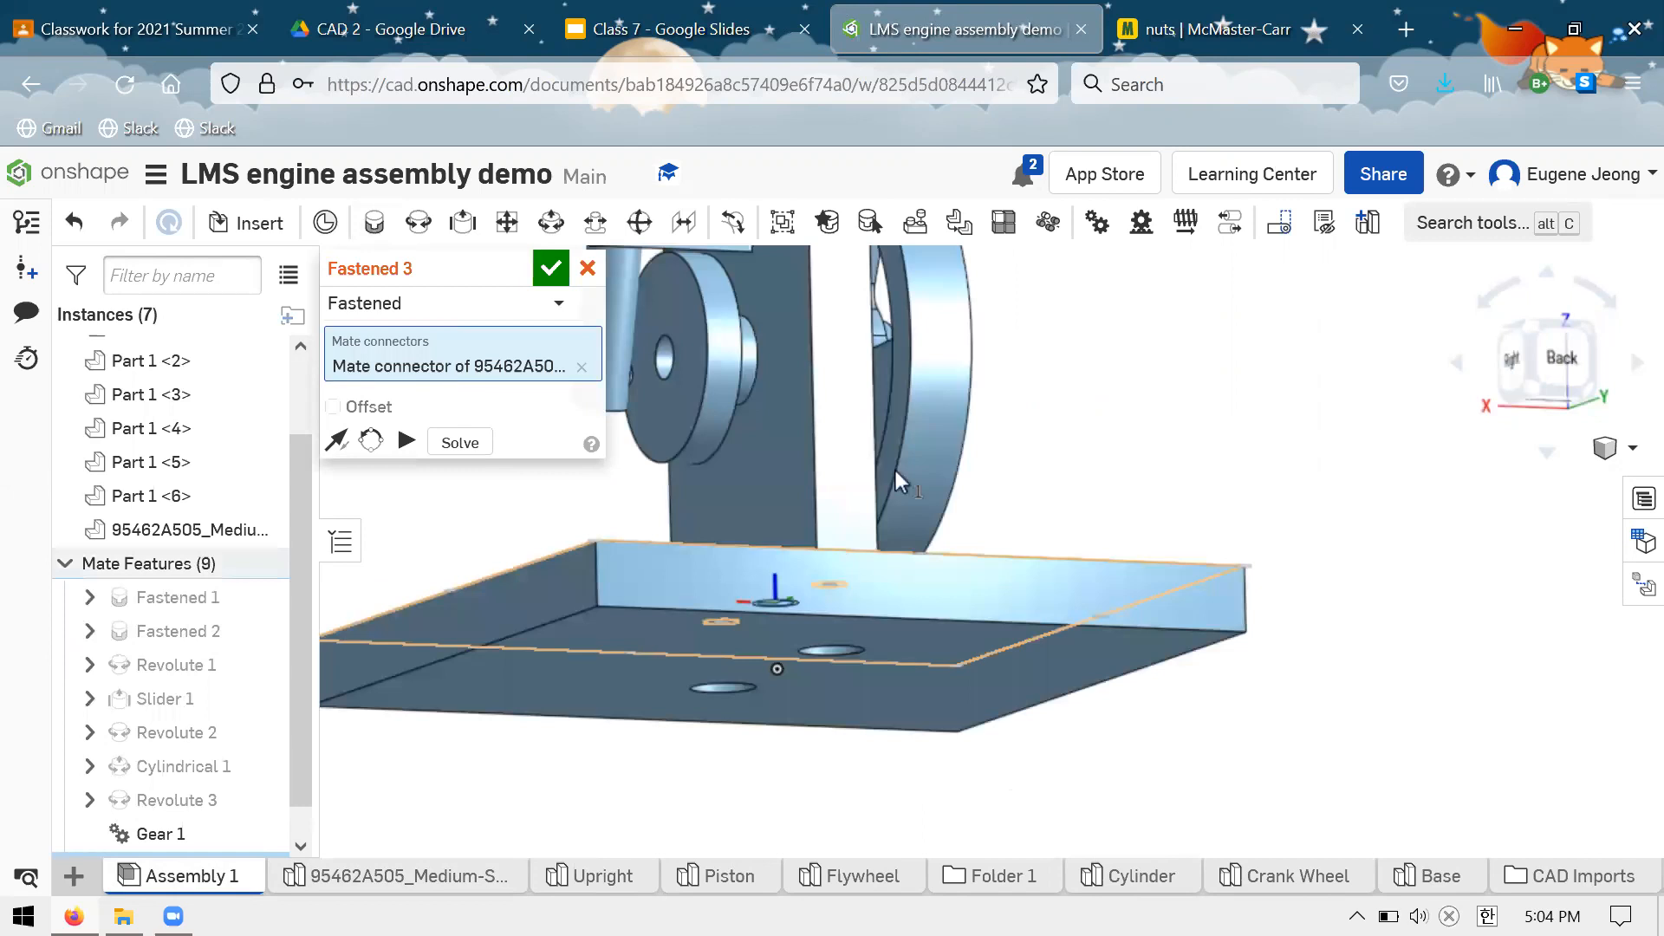
right_drag(895, 470, 882, 480)
scroll(882, 480, up, 3)
scroll(841, 492, down, 2)
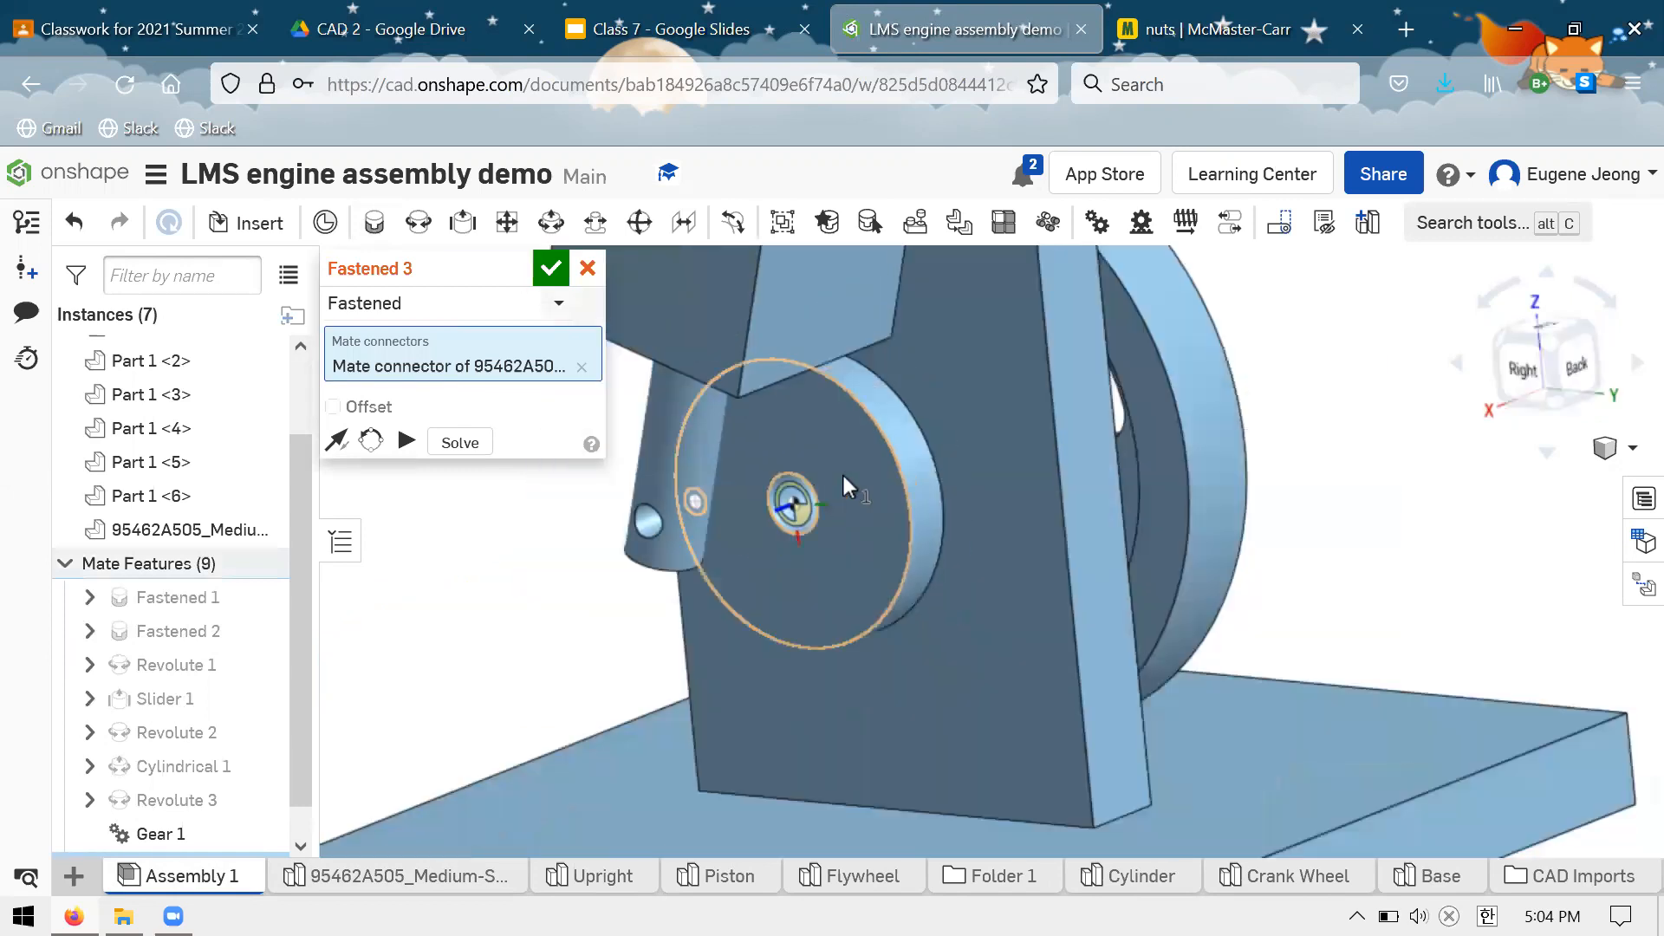
click(846, 487)
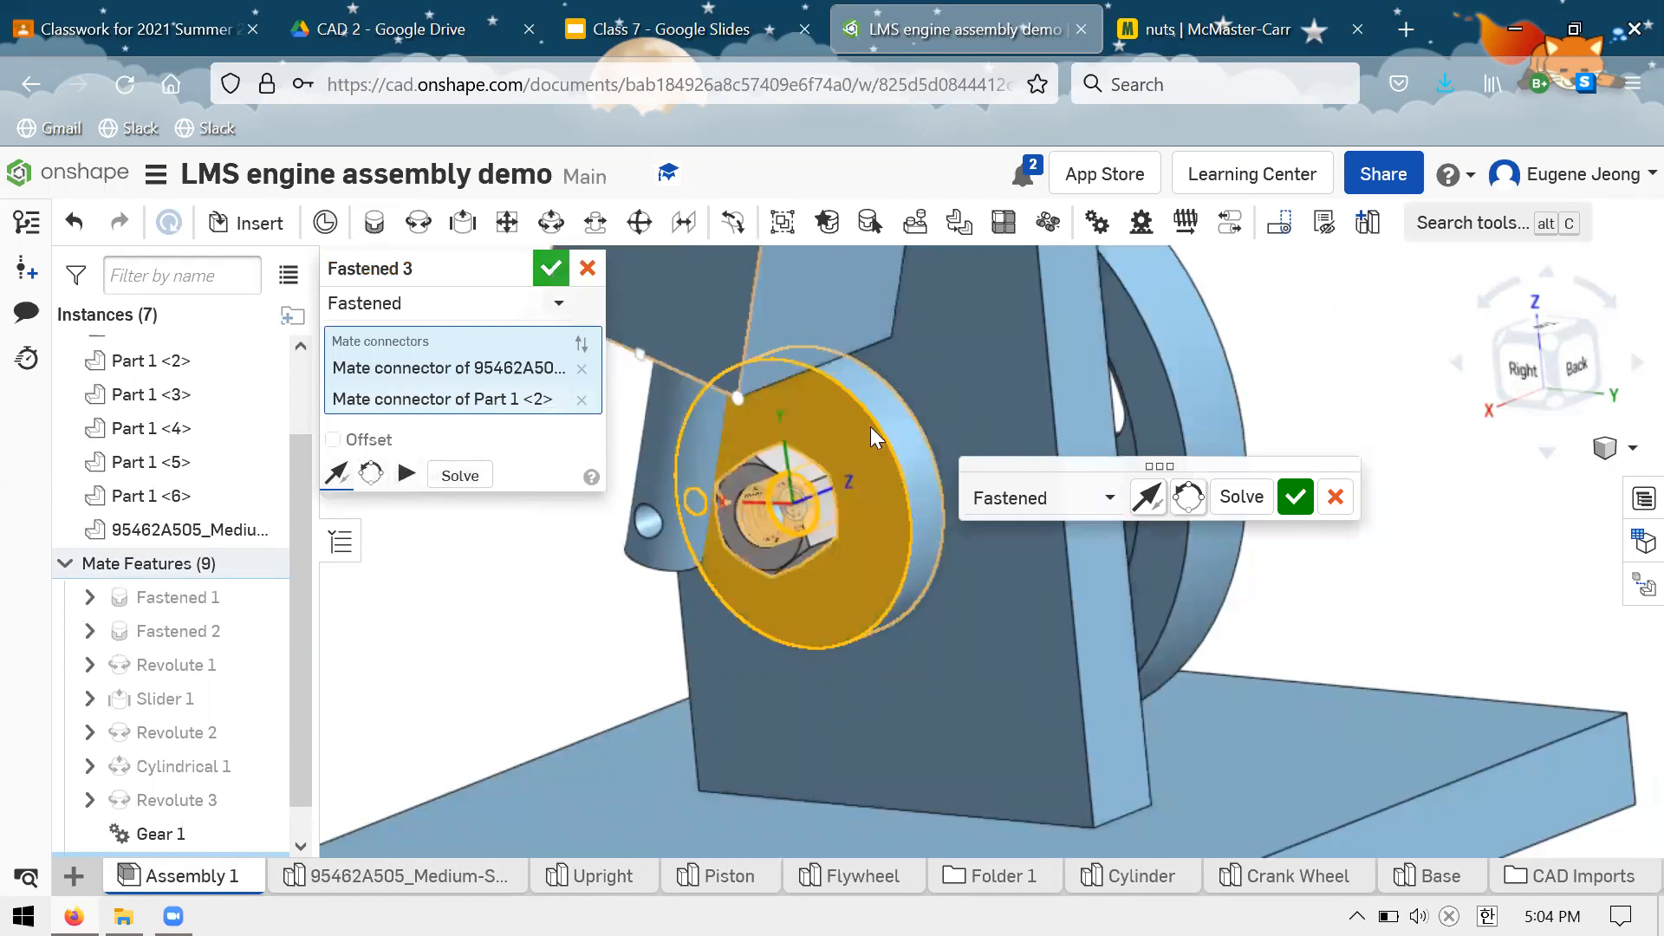
key(Return)
Examine the nut on the crank wheel from several sides and compare it with the assembly view in Compressed_Air_Engine_Drawings.pdf
right_drag(870, 427, 822, 414)
right_drag(872, 565, 1082, 524)
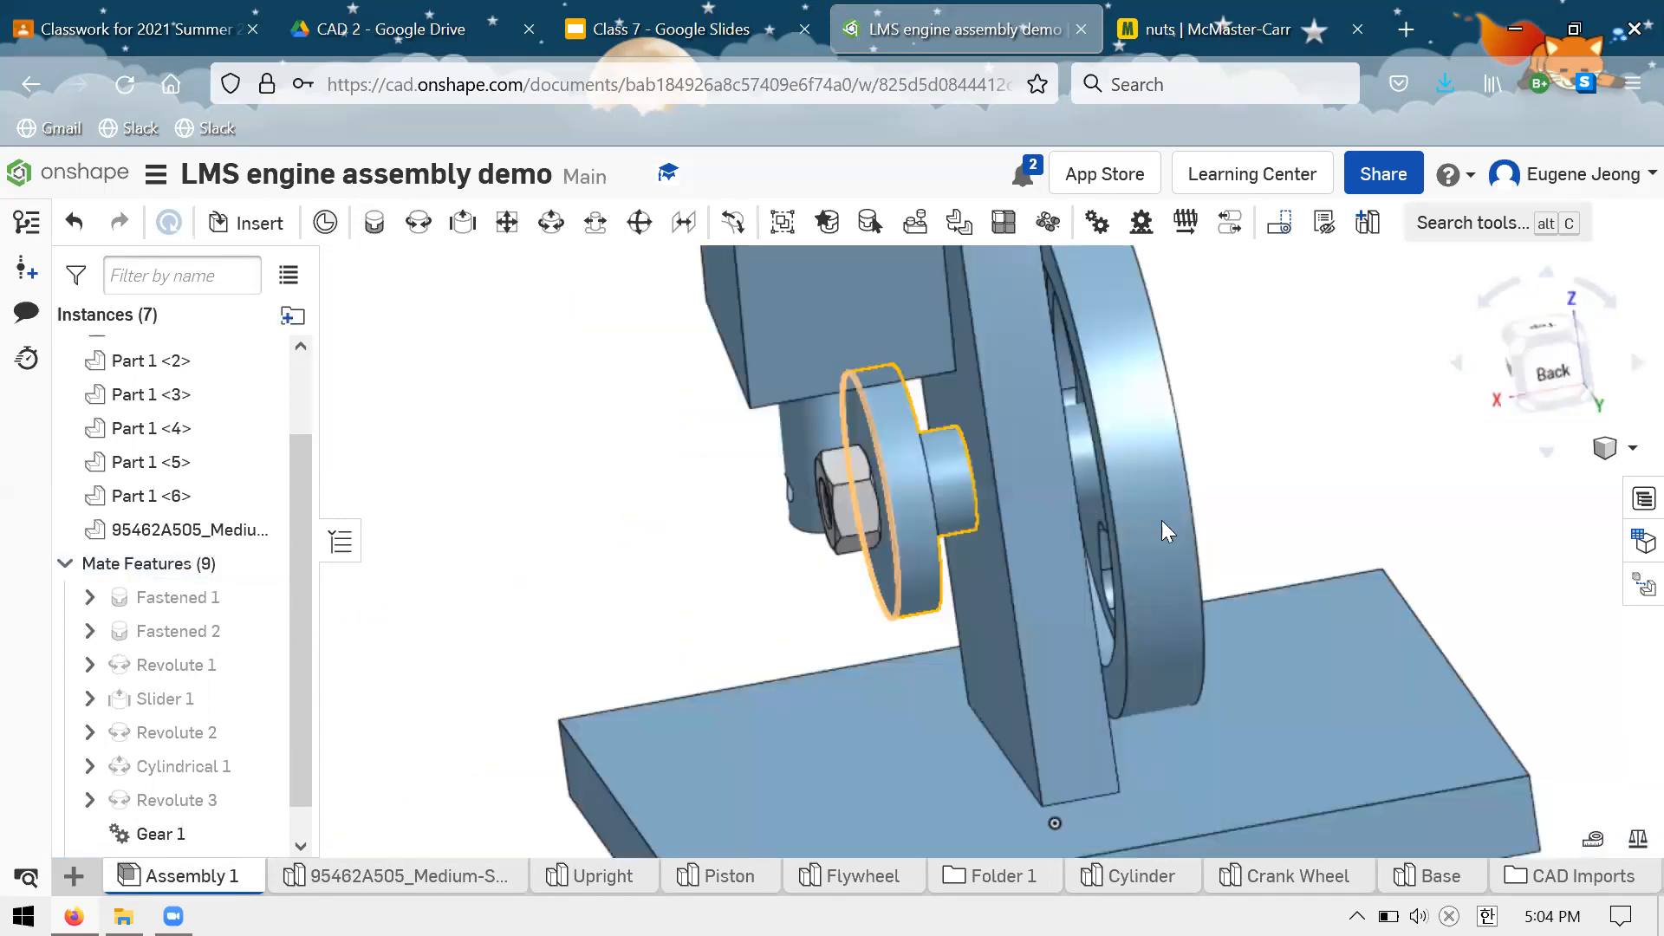
key(f)
right_drag(1193, 450, 893, 540)
scroll(893, 539, up, 5)
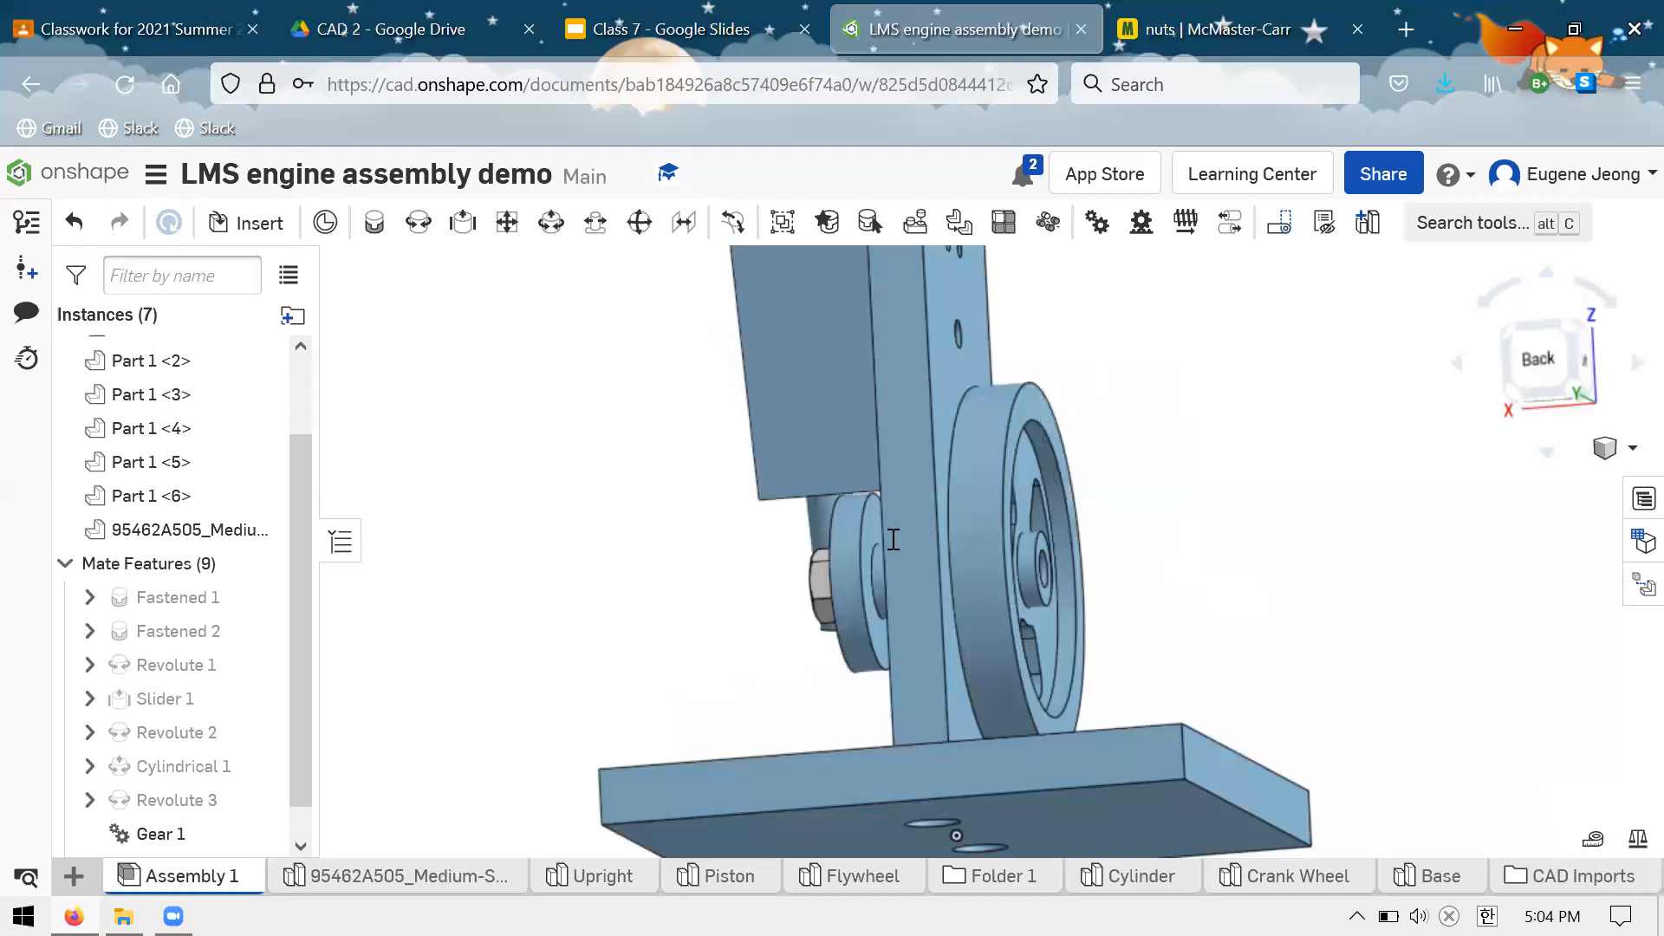
key(ctrl+1)
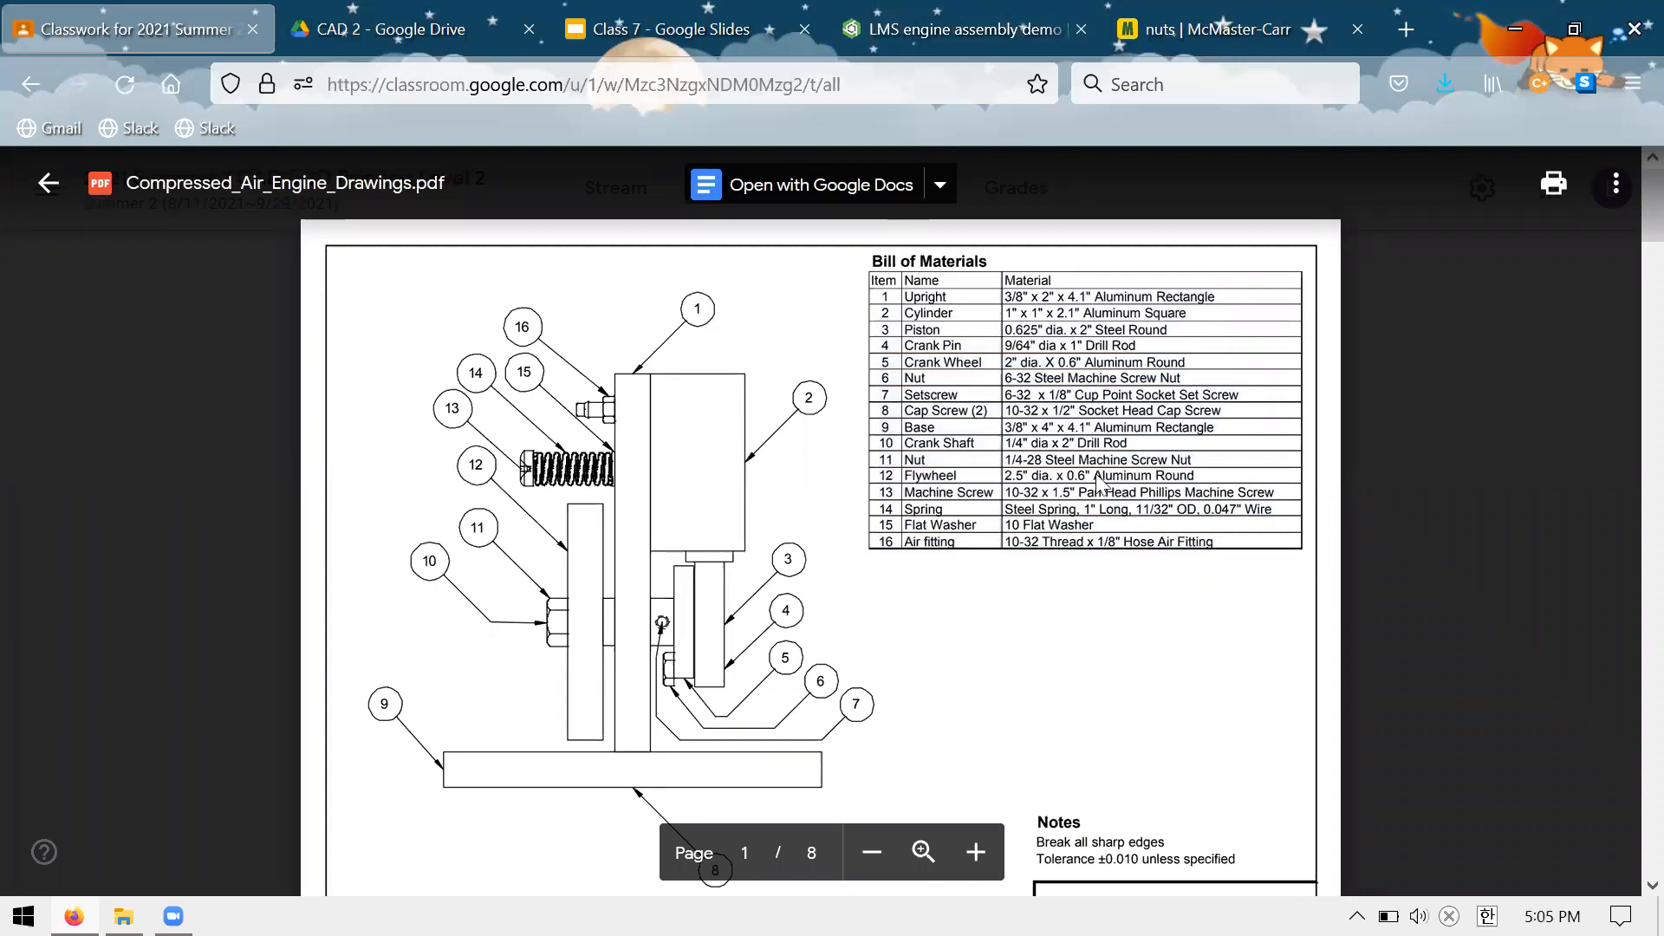
Back in Onshape, examine the upright's hole above the flywheel and the crank wheel side of the engine
key(ctrl+4)
right_drag(1094, 424, 948, 329)
mouse_move(999, 395)
right_down()
mouse_move(1004, 444)
mouse_move(1019, 395)
right_up()
scroll(1019, 406, up, 3)
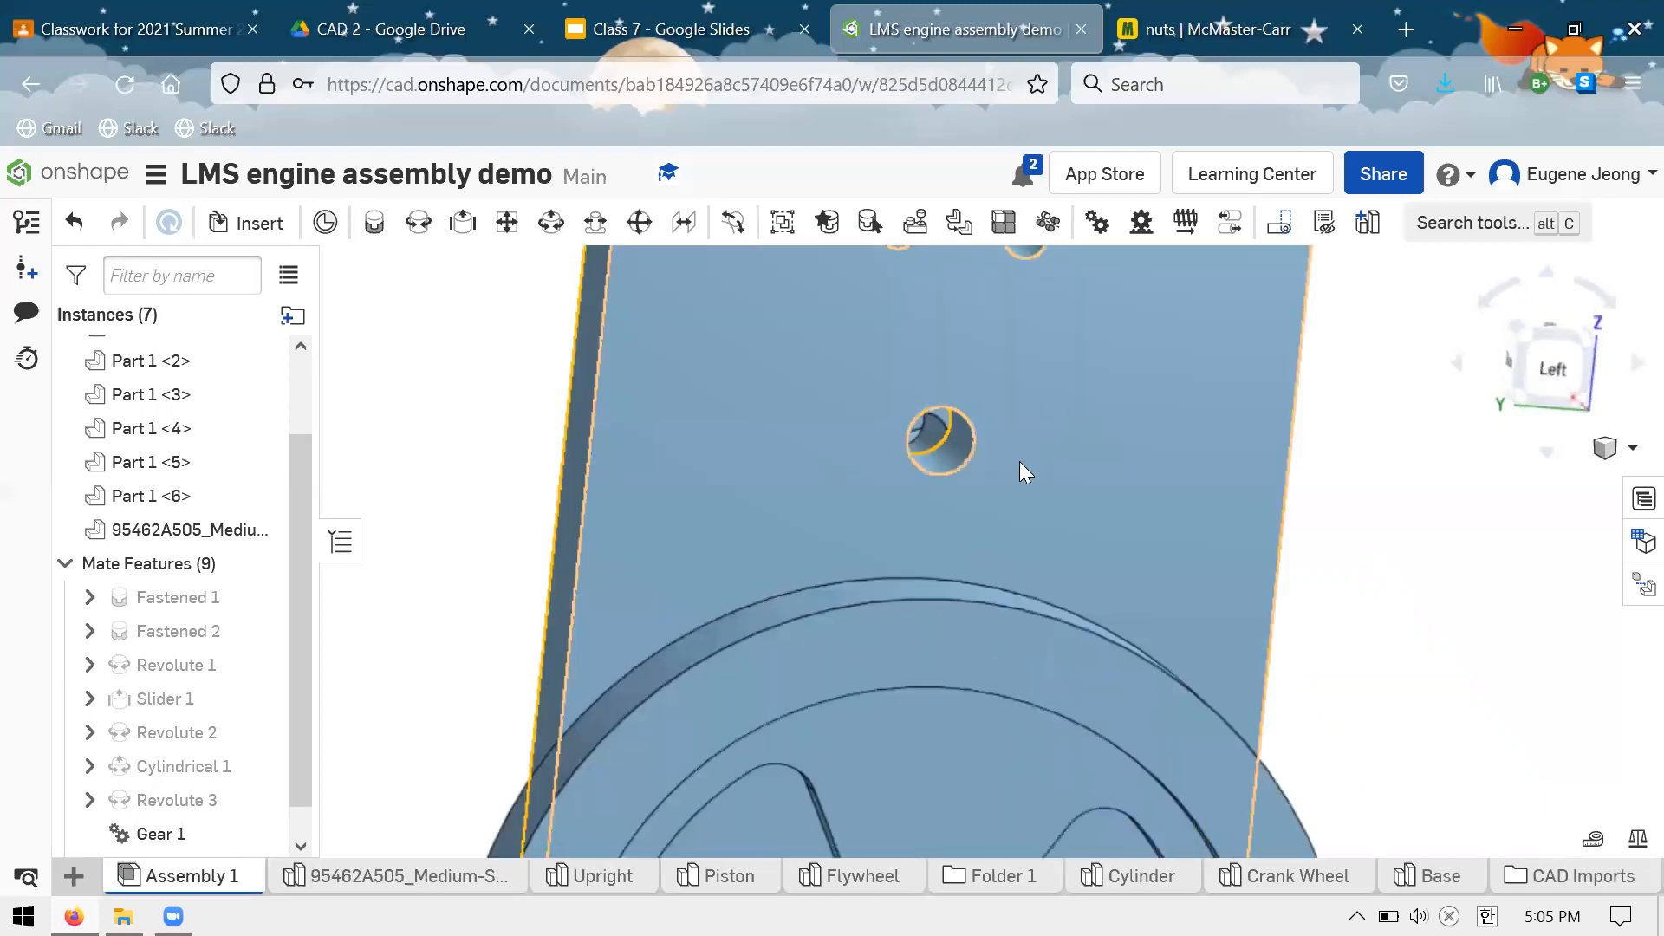
key(f)
right_drag(1133, 445, 1206, 449)
right_drag(965, 461, 921, 510)
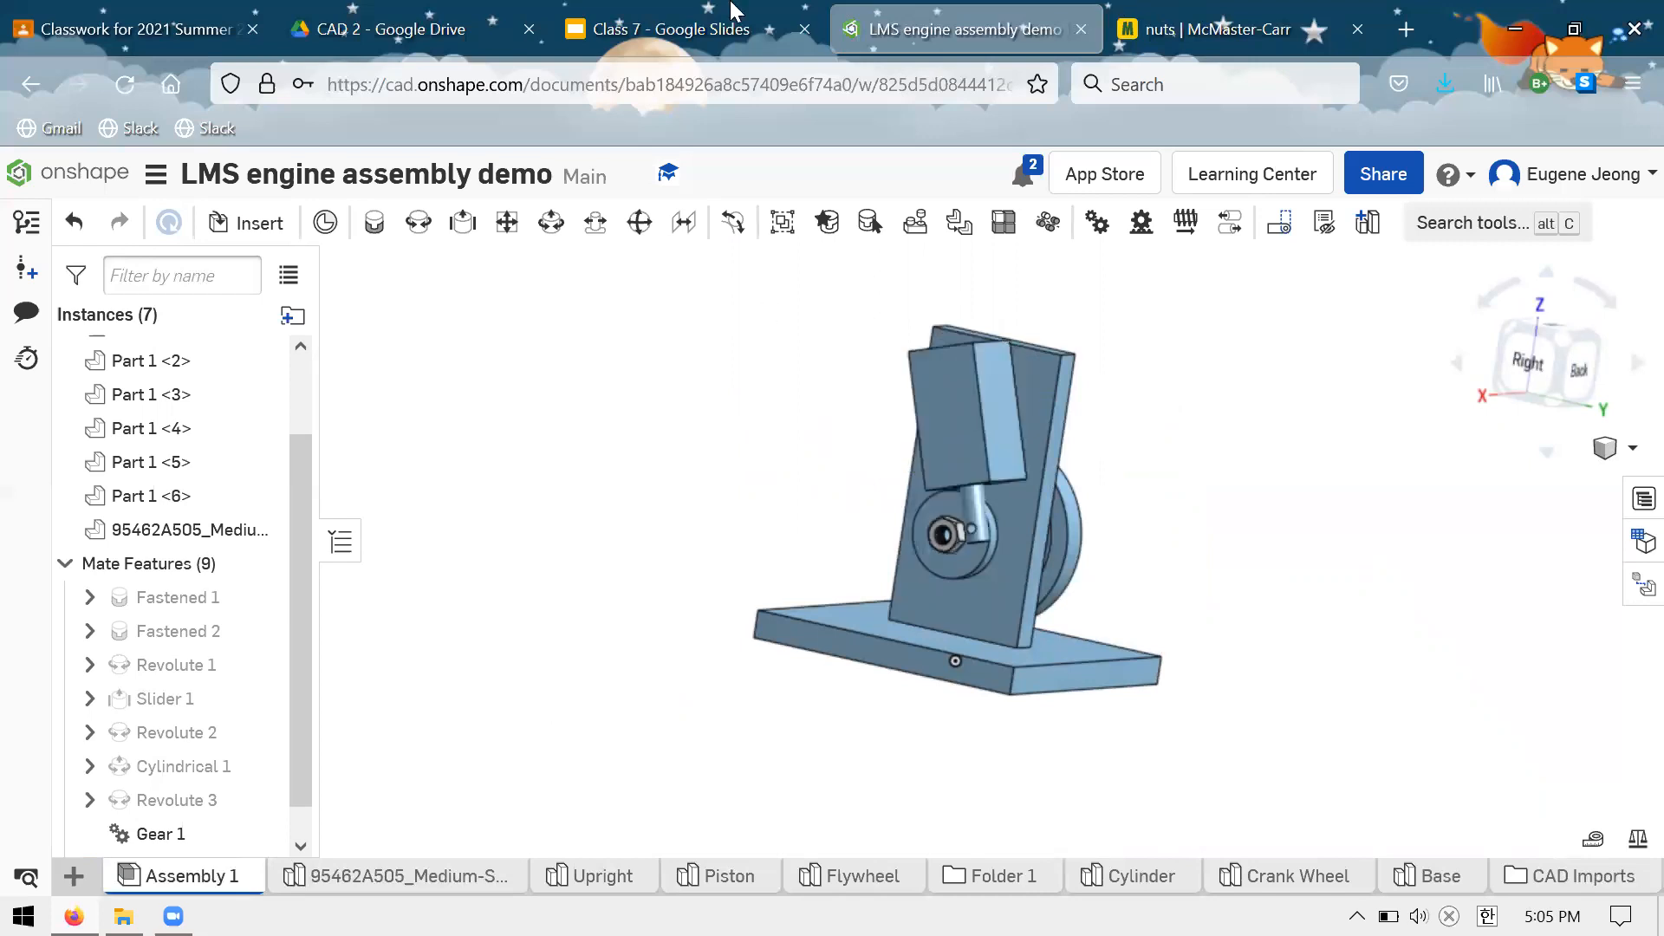
Return to the engine drawings in Google Classroom and check the nut positions against the bill of materials
key(ctrl+Tab)
key(ctrl+Tab)
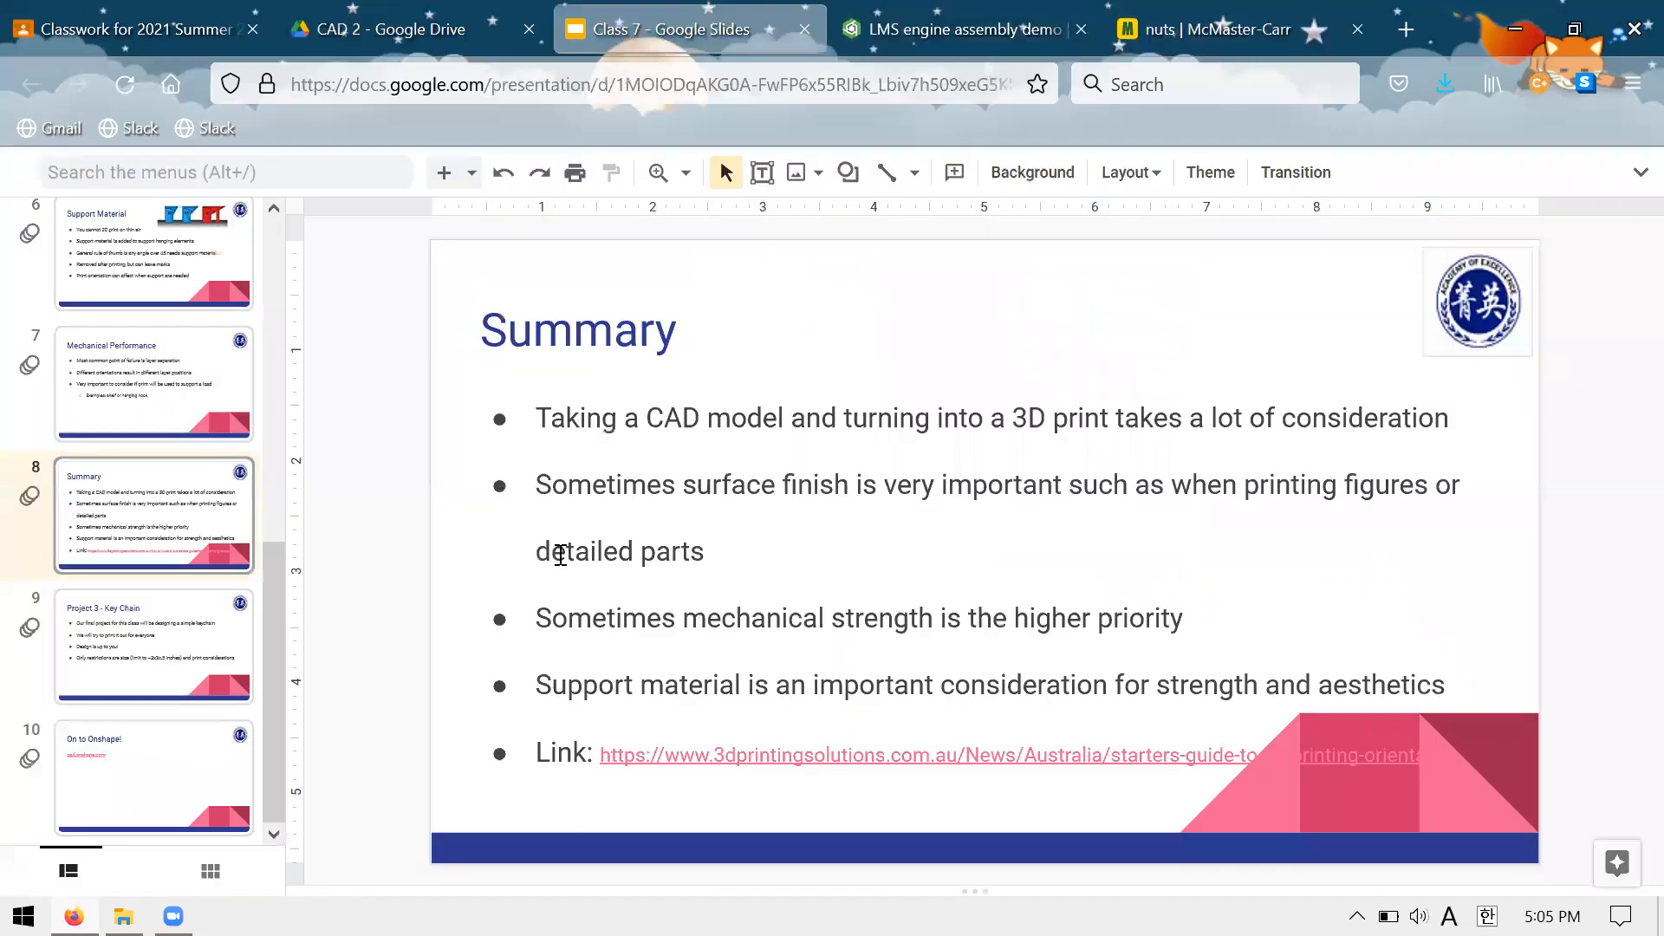
key(ctrl+Tab)
click(136, 29)
click(724, 19)
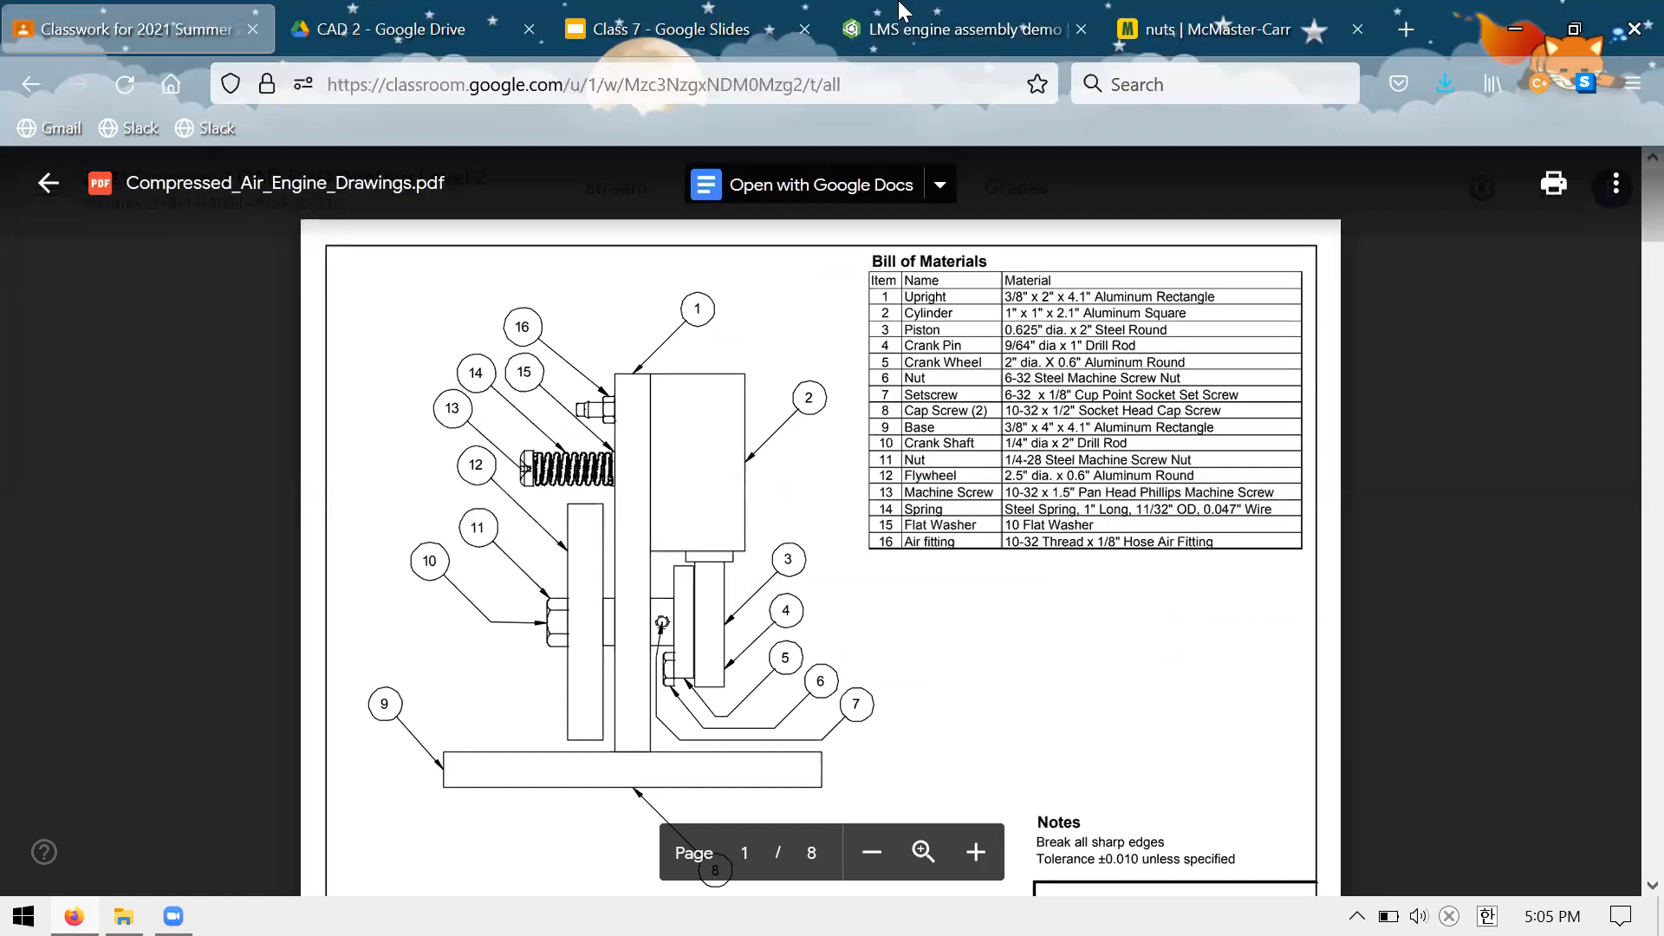
Switch to Onshape and delete the Fastened mate that holds the nut on the crank wheel
key(ctrl+Tab)
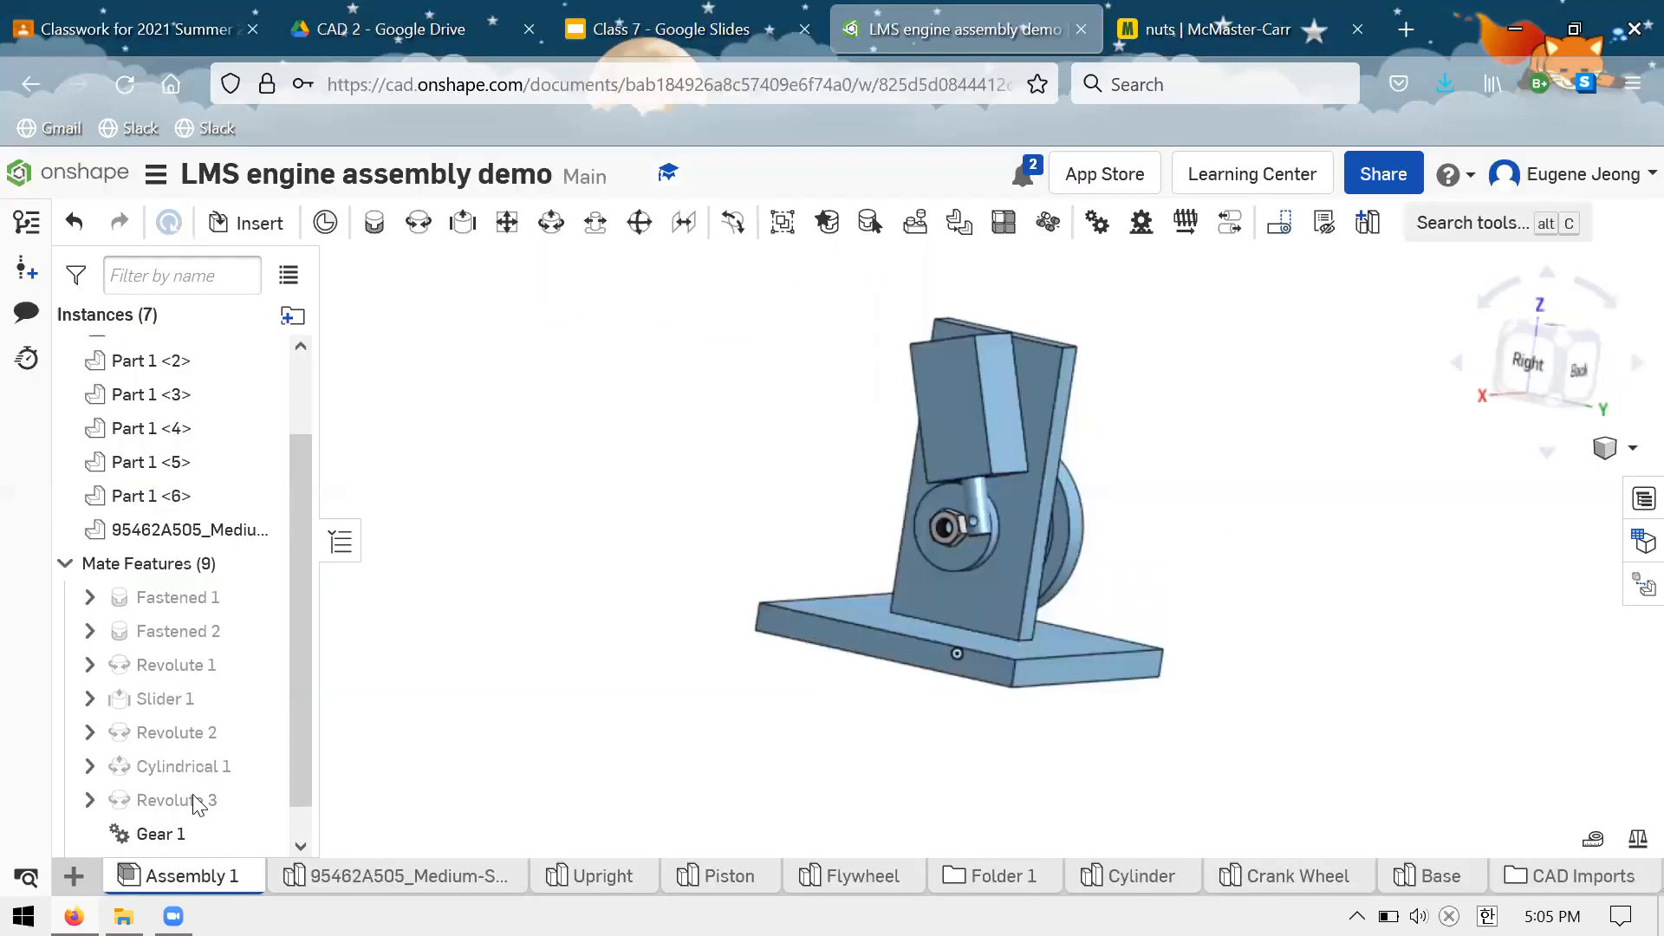
scroll(195, 832, down, 1)
click(196, 837)
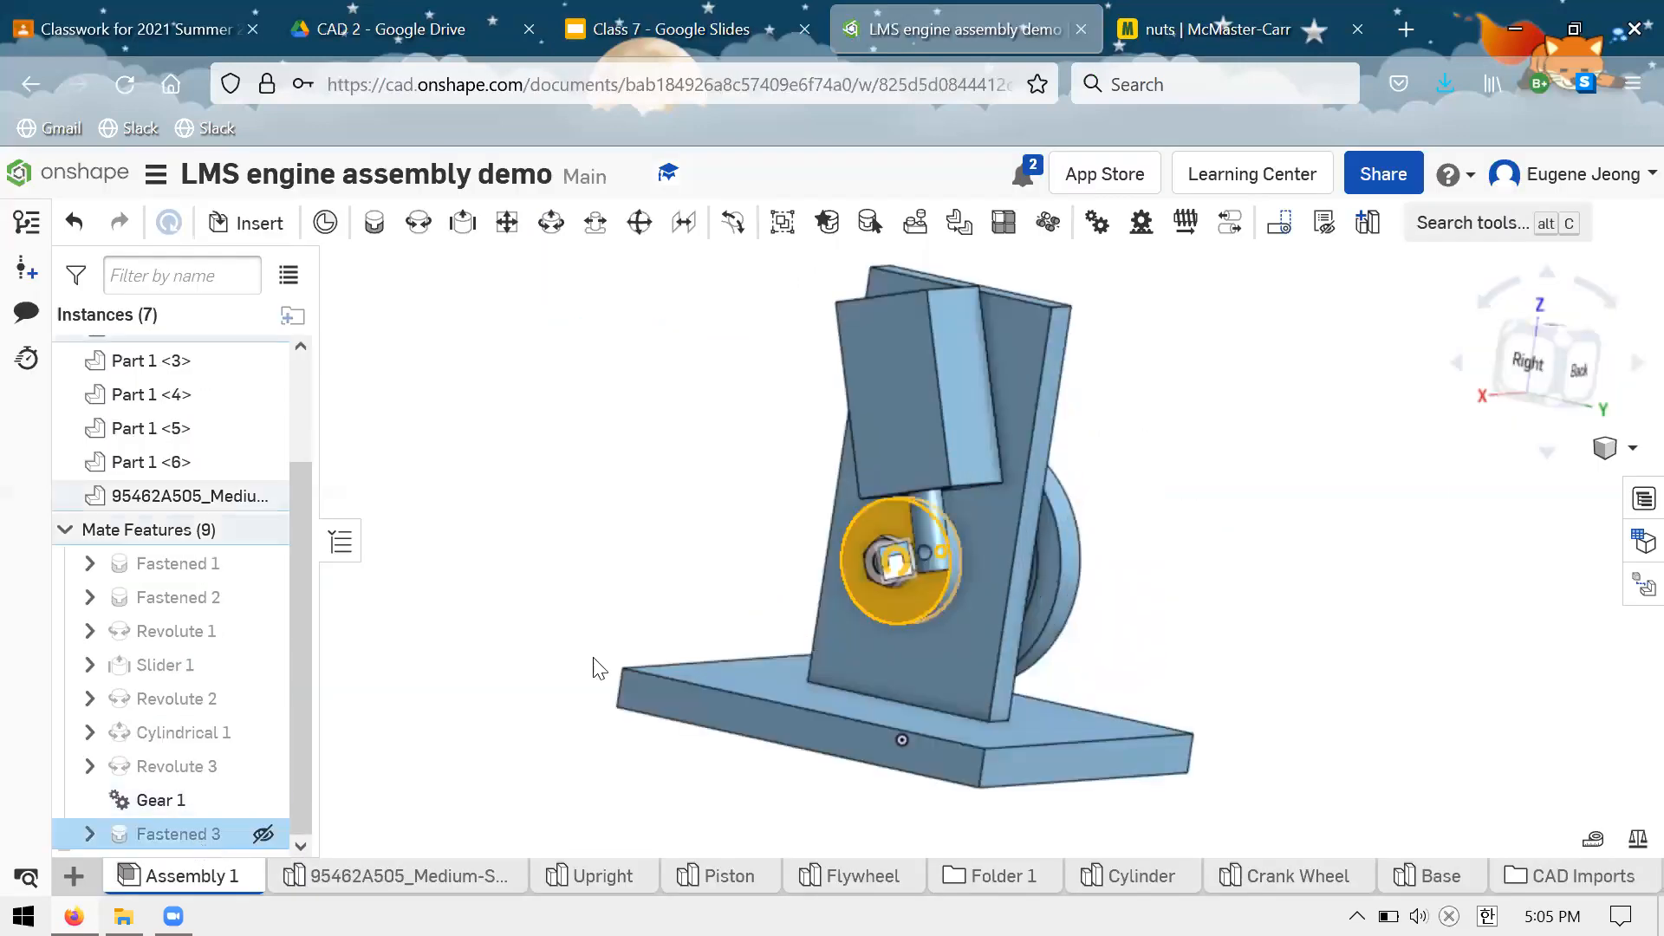
key(Delete)
Move the freed nut away from the crank wheel to a spot beside the flywheel's outer face
scroll(1011, 568, up, 3)
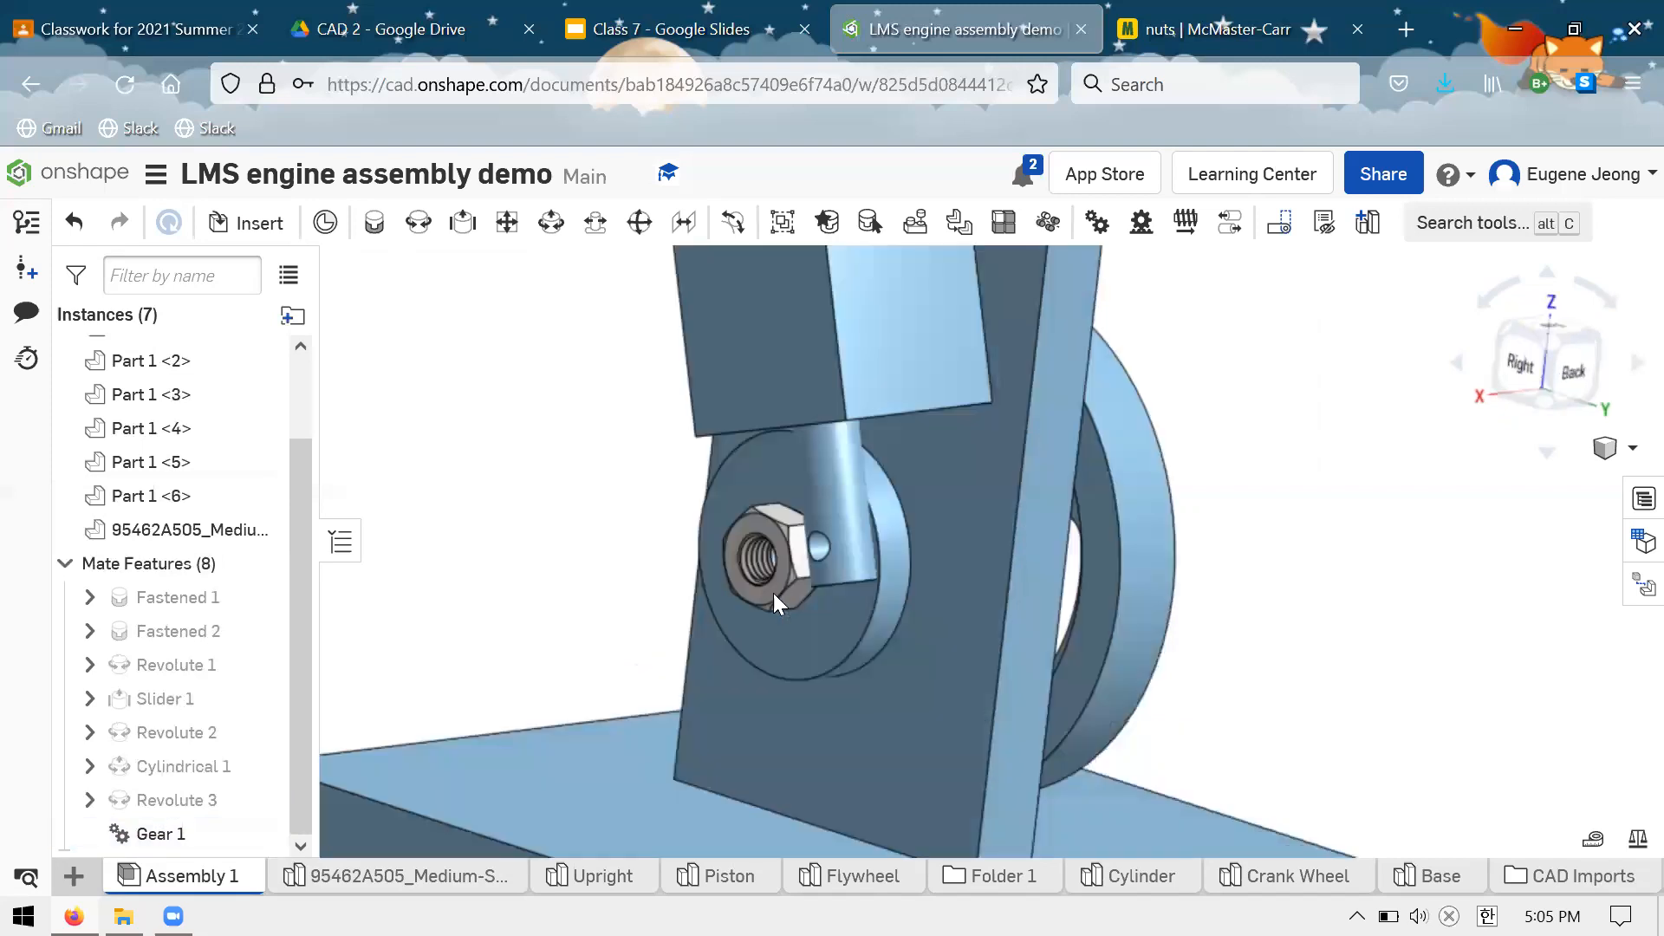
drag(1246, 584, 1318, 515)
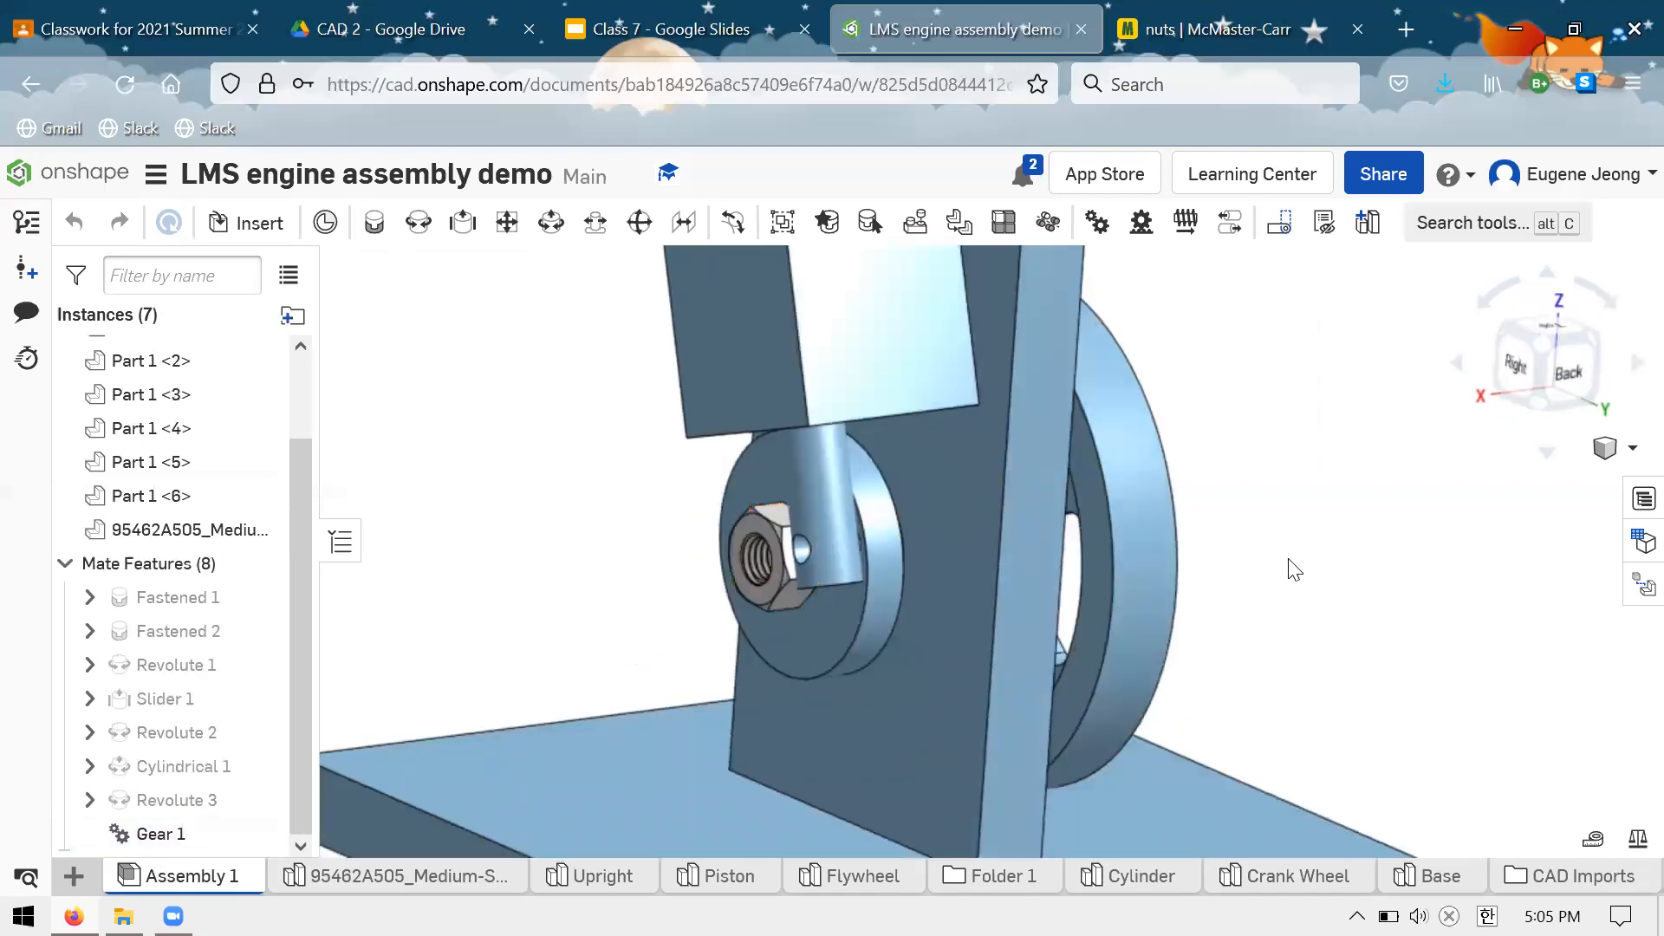
right_drag(996, 682, 542, 523)
scroll(537, 522, down, 2)
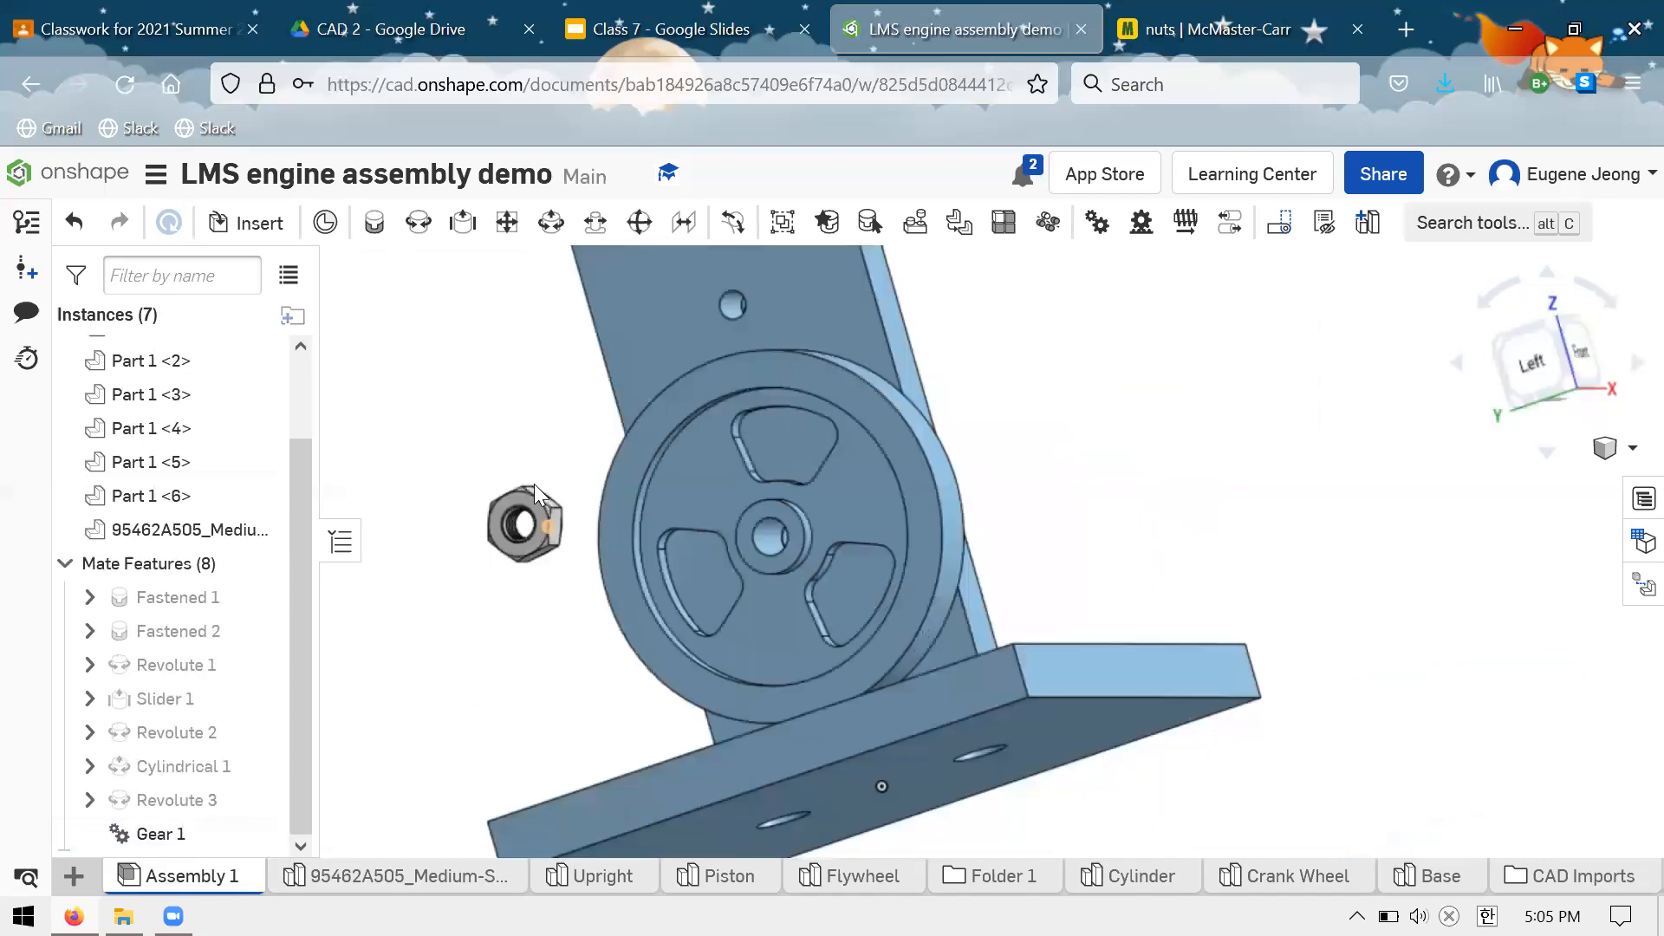
Attach the nut to the flywheel hub's centre hole on the outer face with a Fastened mate, flipping the primary axis
key(m)
scroll(536, 522, up, 5)
scroll(760, 621, down, 3)
middle_drag(1209, 543, 912, 595)
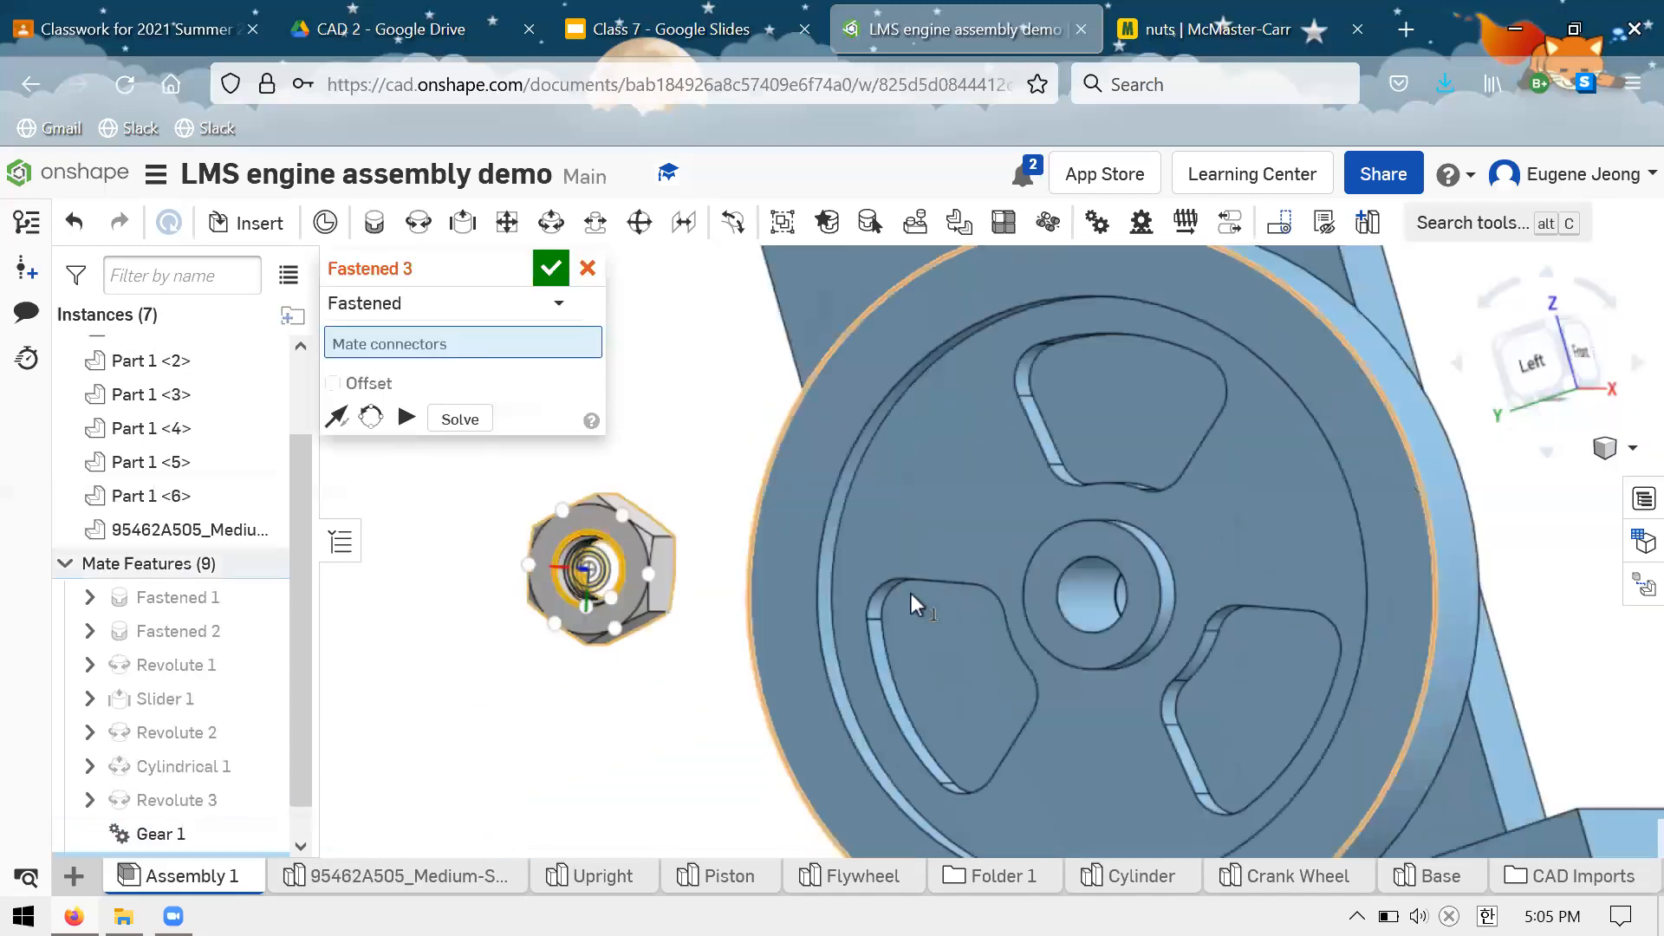
scroll(911, 595, down, 1)
scroll(871, 600, up, 2)
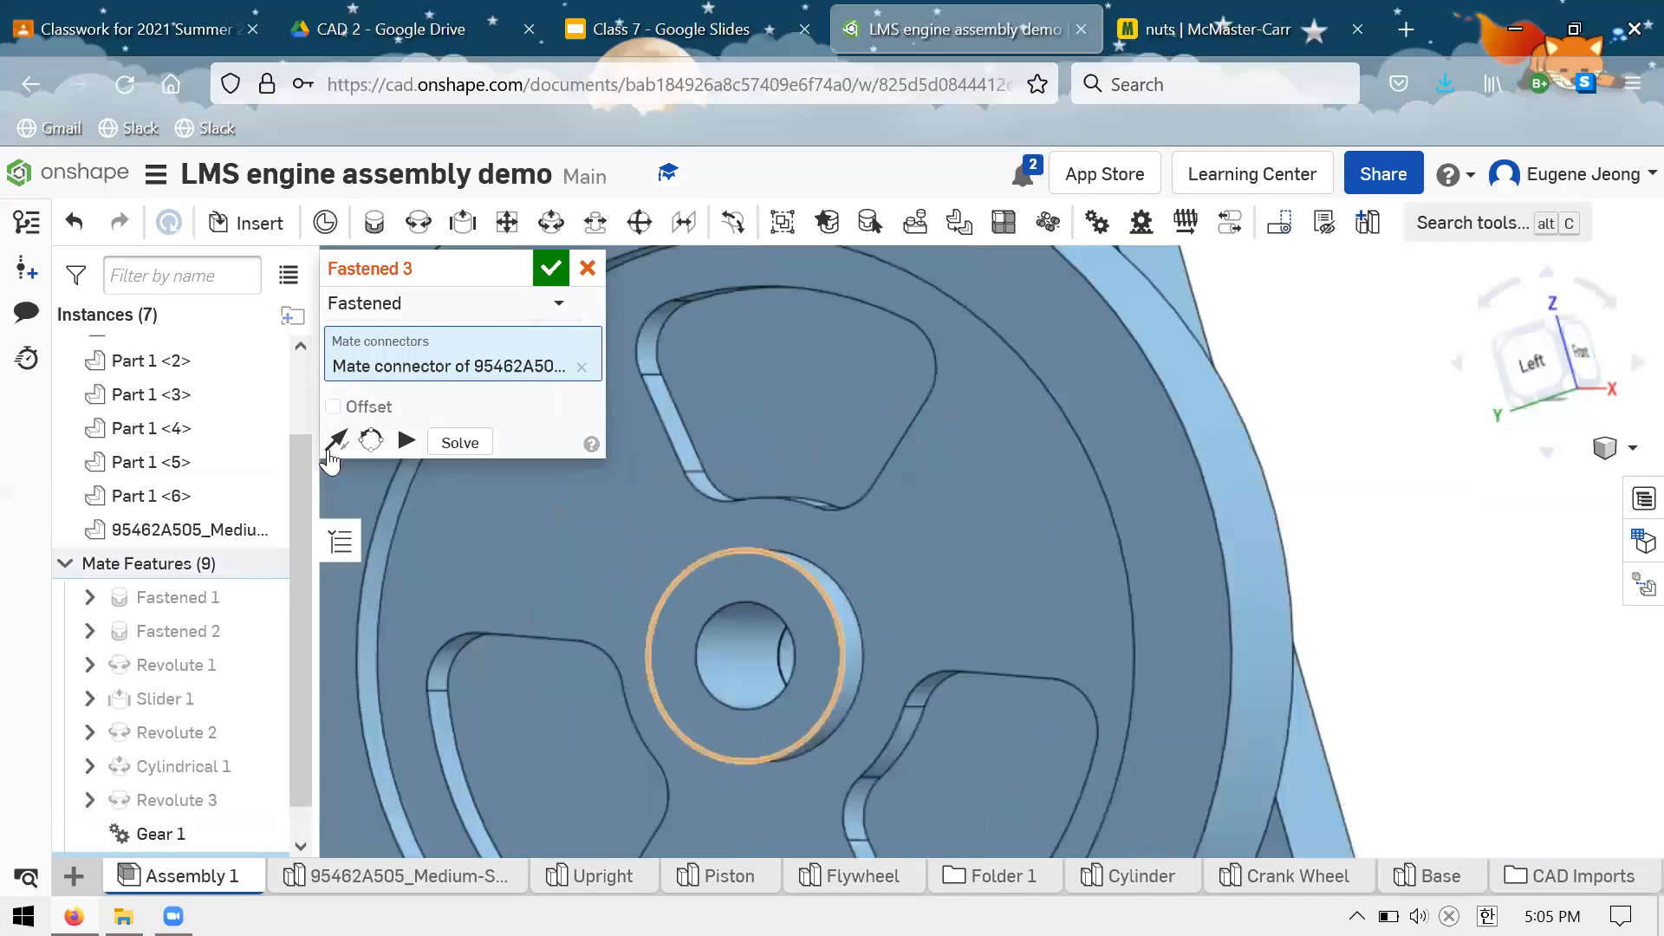
click(1094, 655)
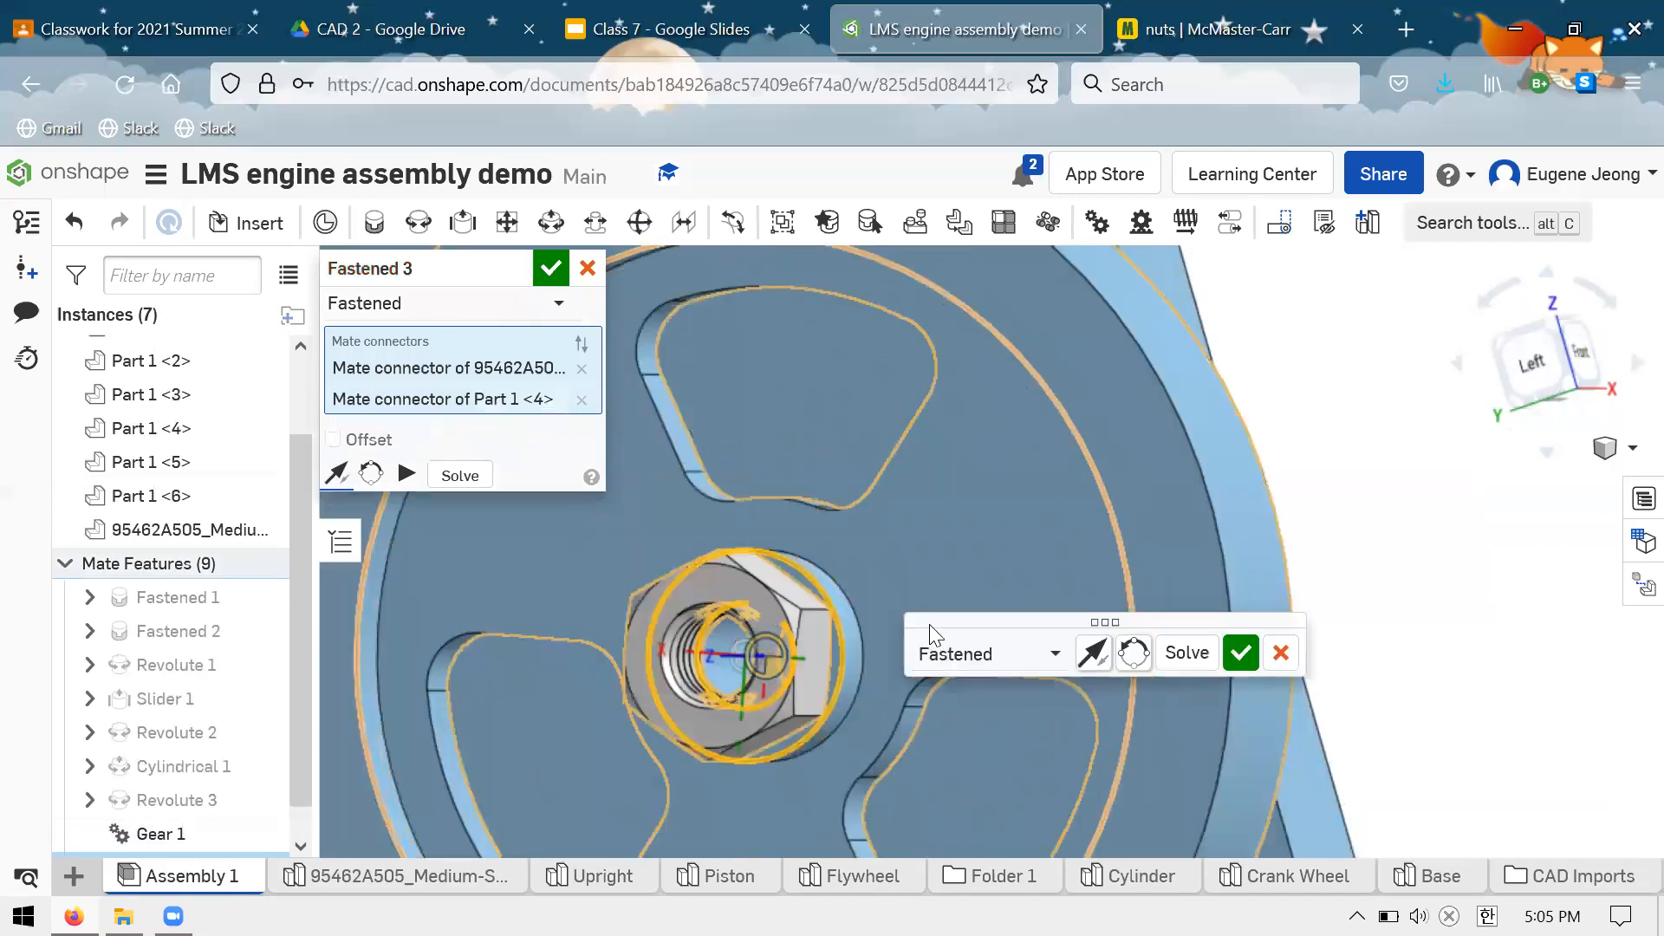
key(Return)
right_drag(930, 624, 888, 629)
key(m)
scroll(893, 565, down, 3)
right_drag(893, 566, 913, 544)
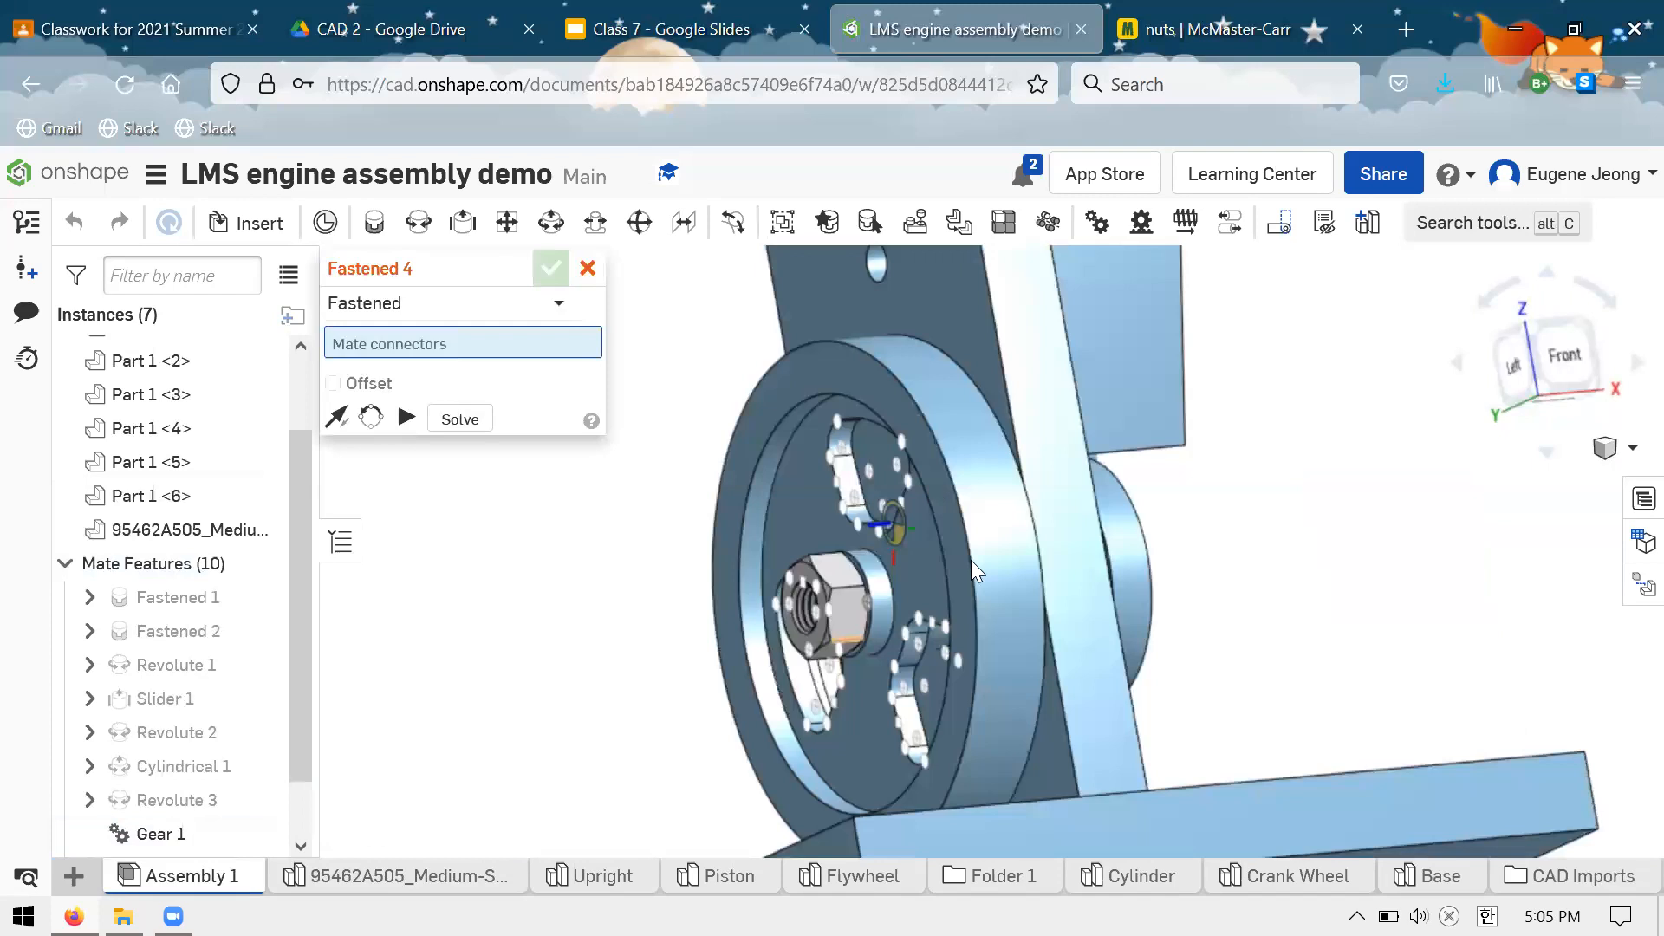
scroll(962, 606, down, 3)
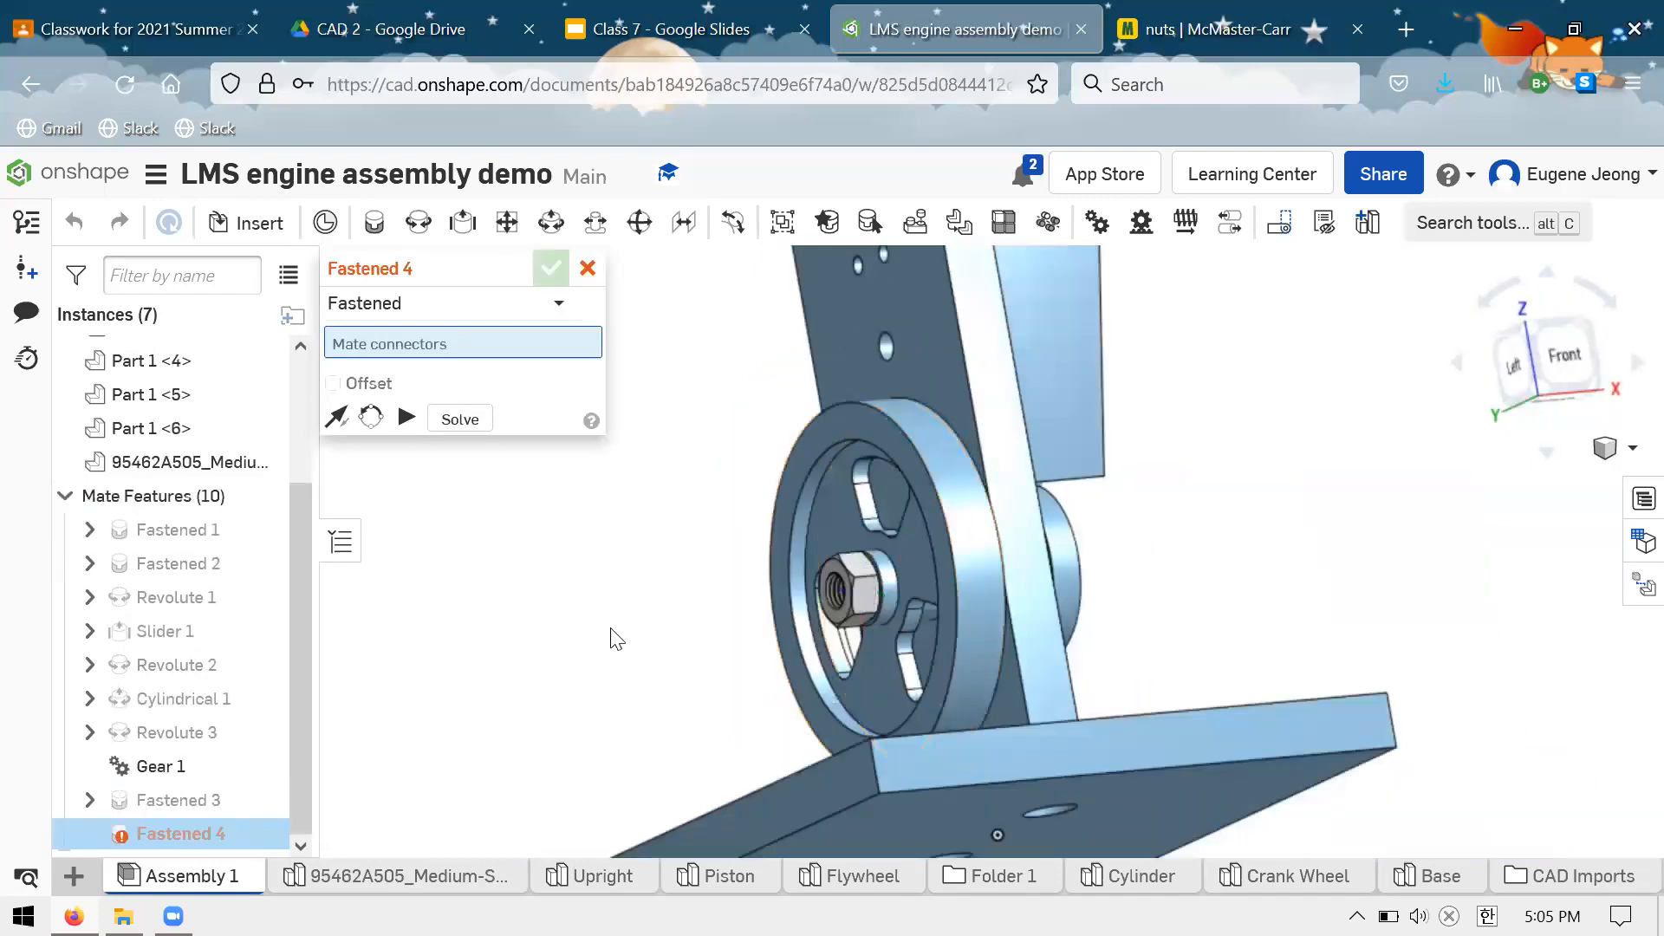
right_drag(960, 477, 989, 518)
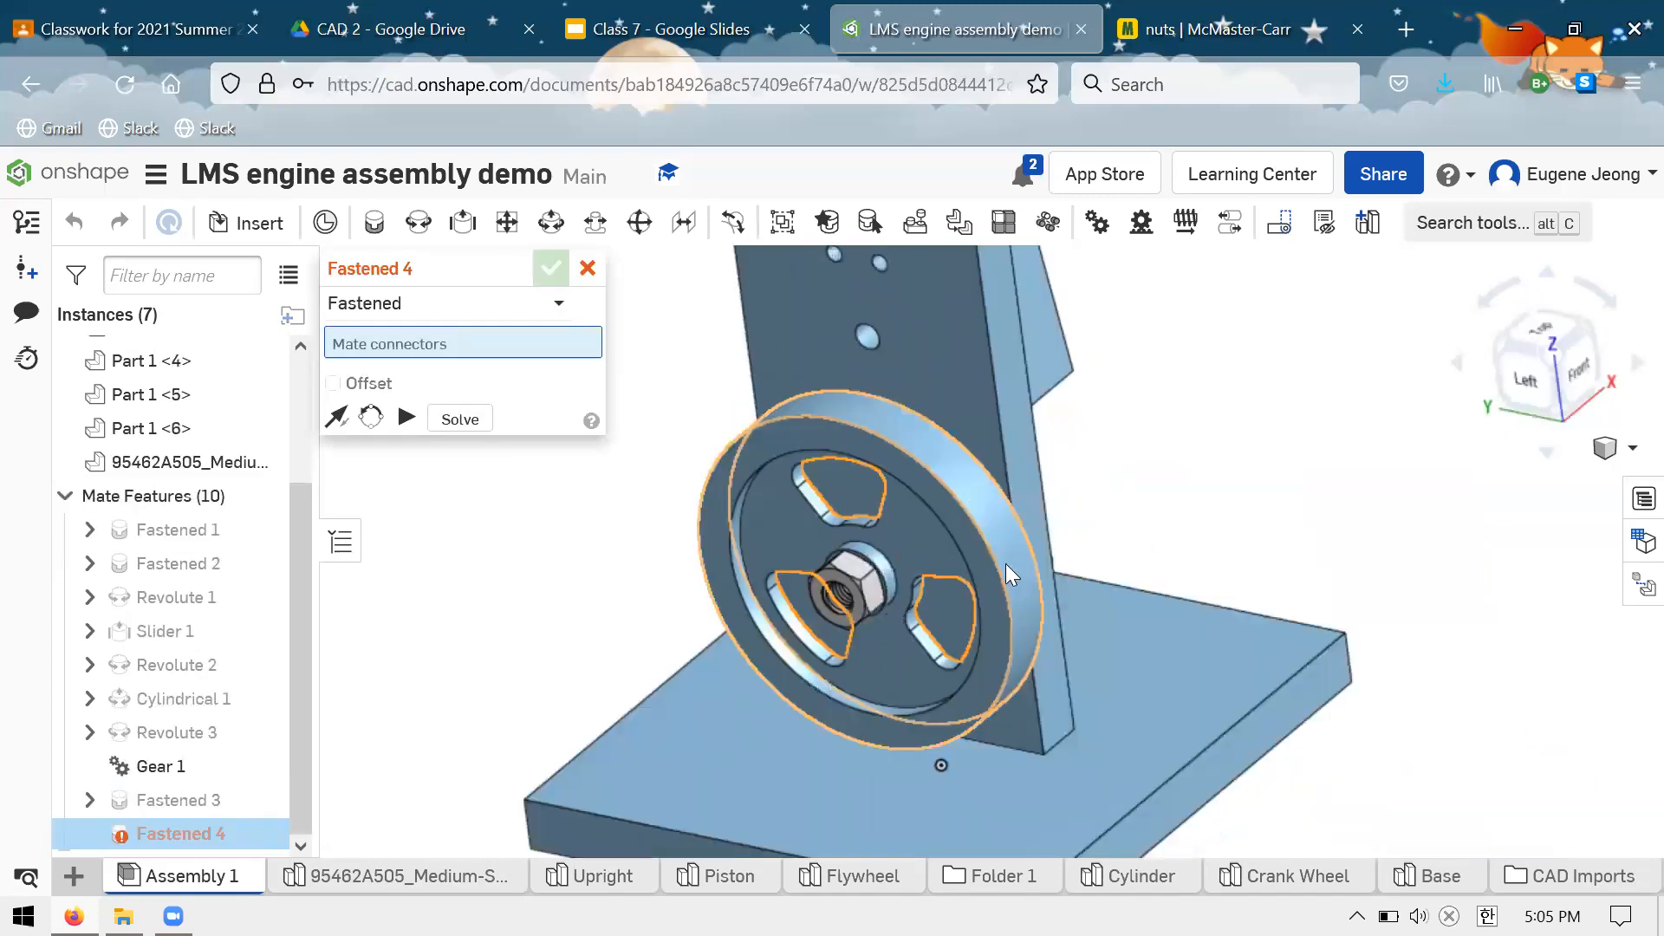
right_drag(841, 593, 1179, 482)
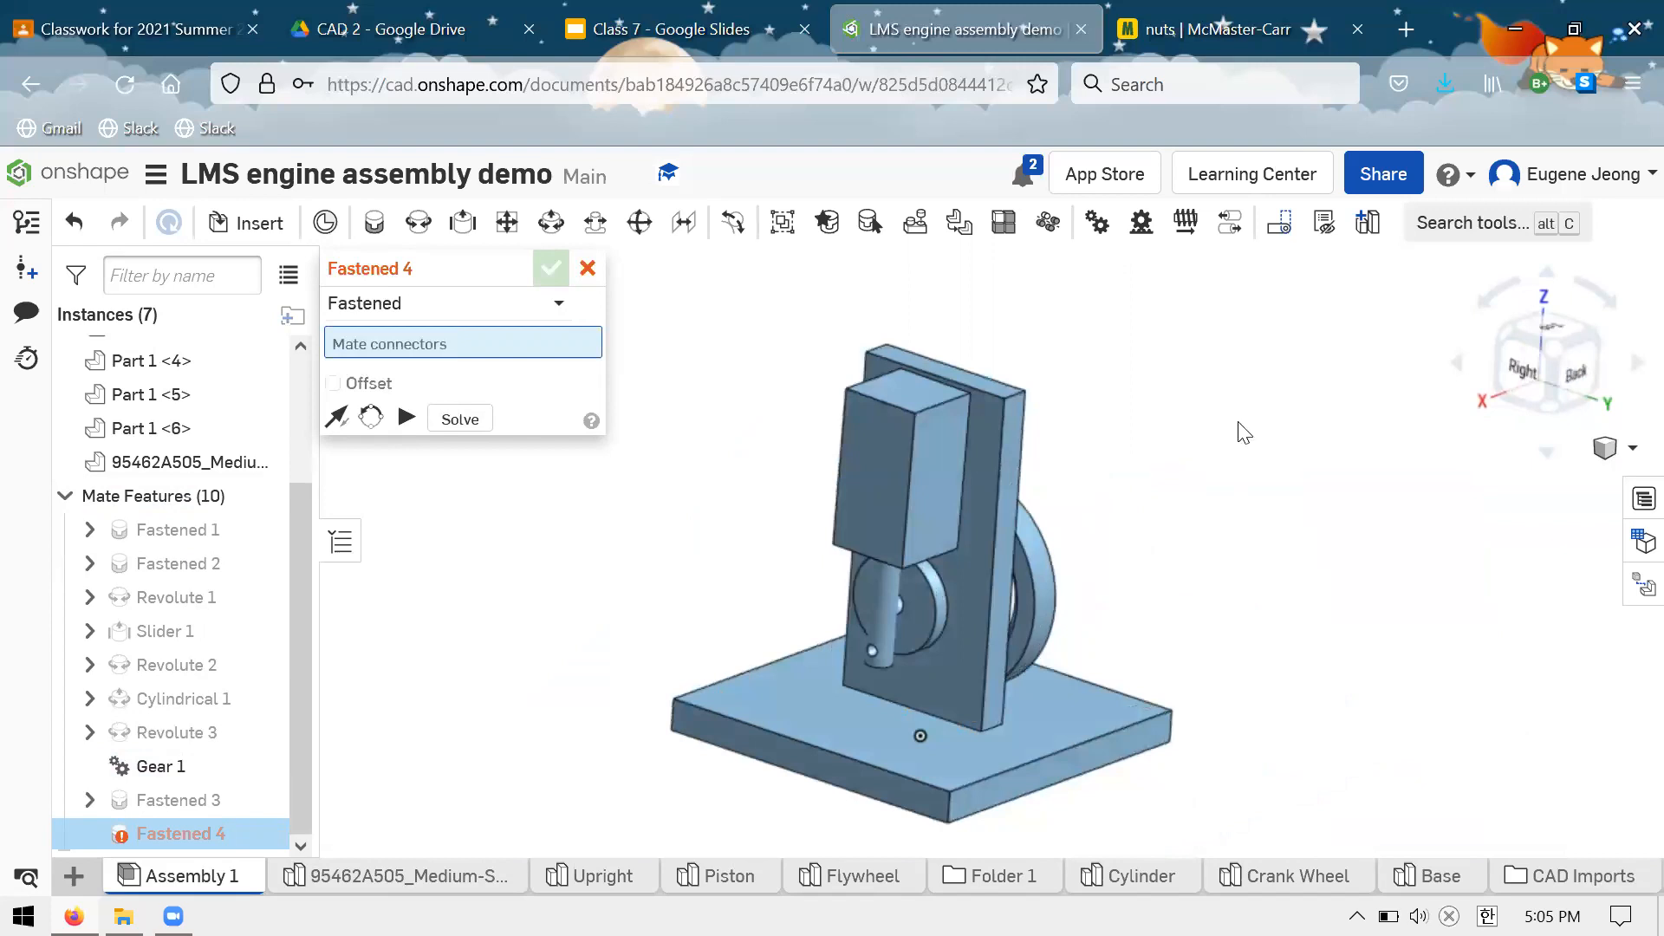
click(592, 270)
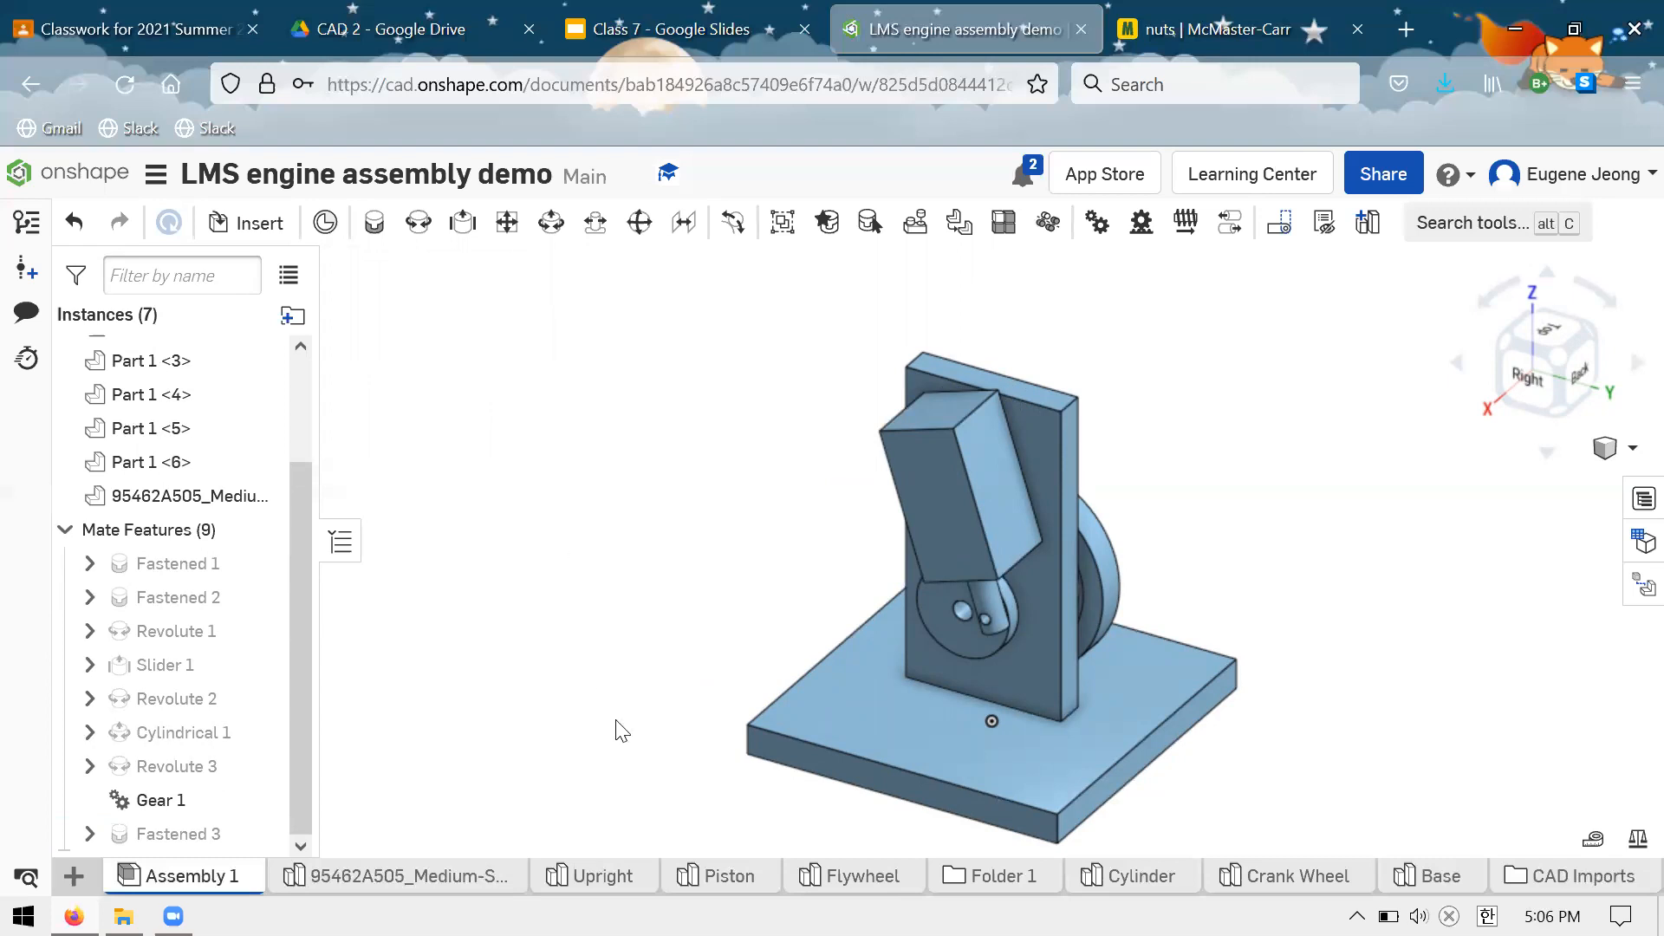
Open the Upright part and examine its holes, glancing at the Piston part as well
click(553, 901)
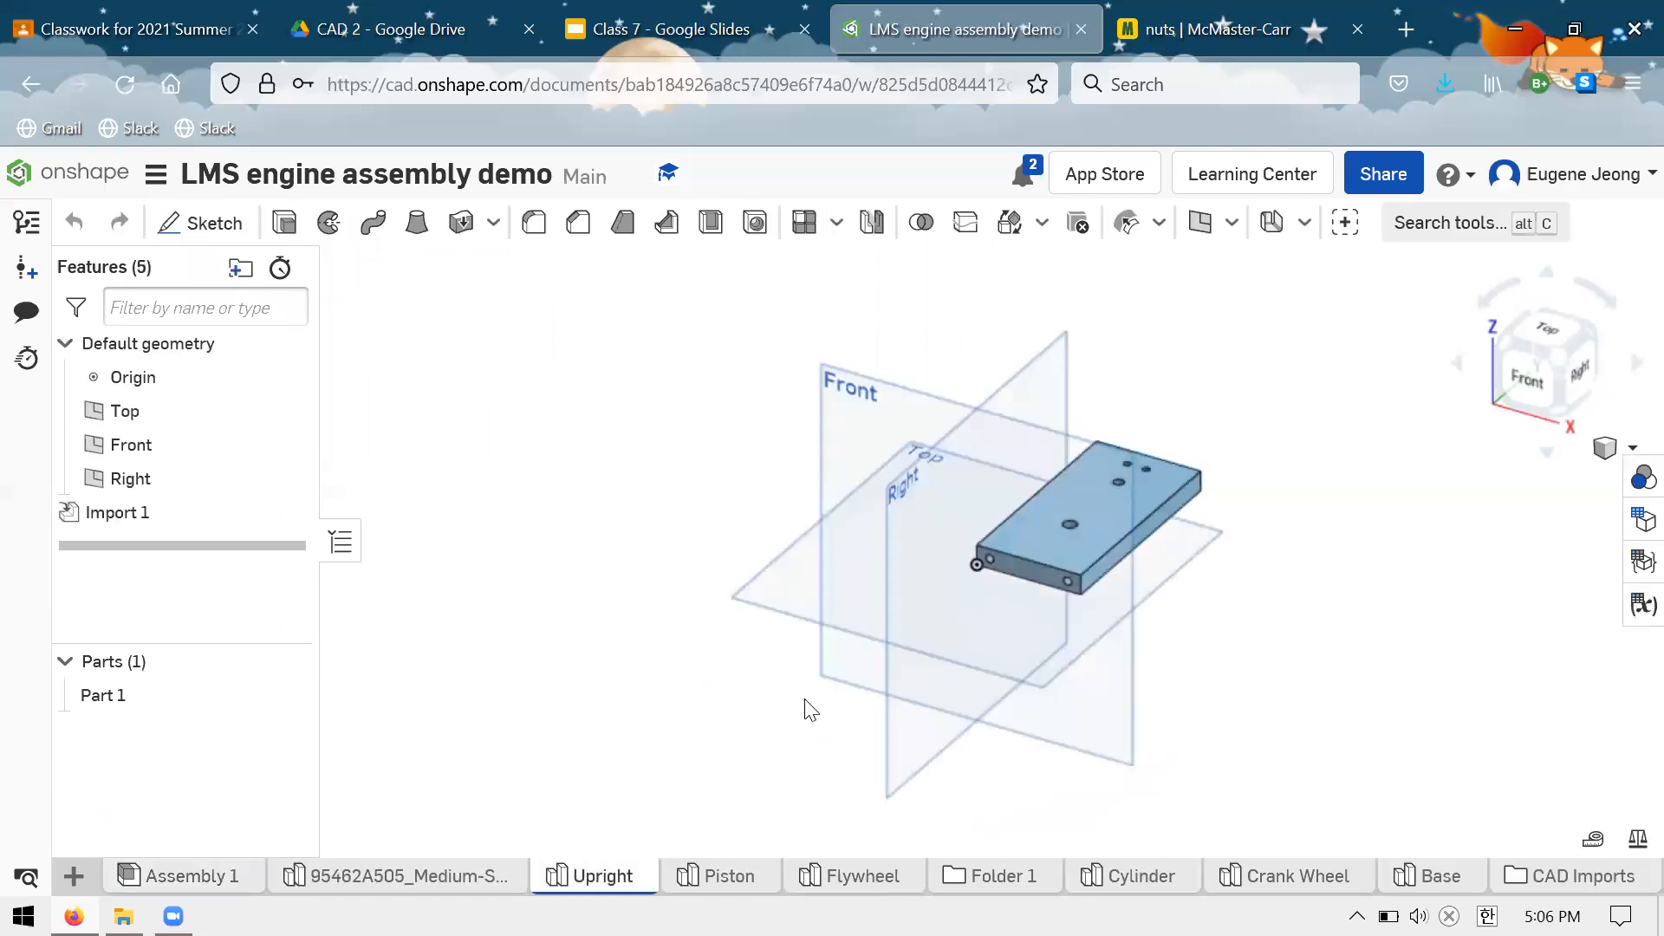
scroll(527, 550, up, 5)
scroll(1129, 486, down, 6)
scroll(1063, 562, up, 8)
right_drag(1083, 378, 1044, 512)
scroll(825, 590, down, 3)
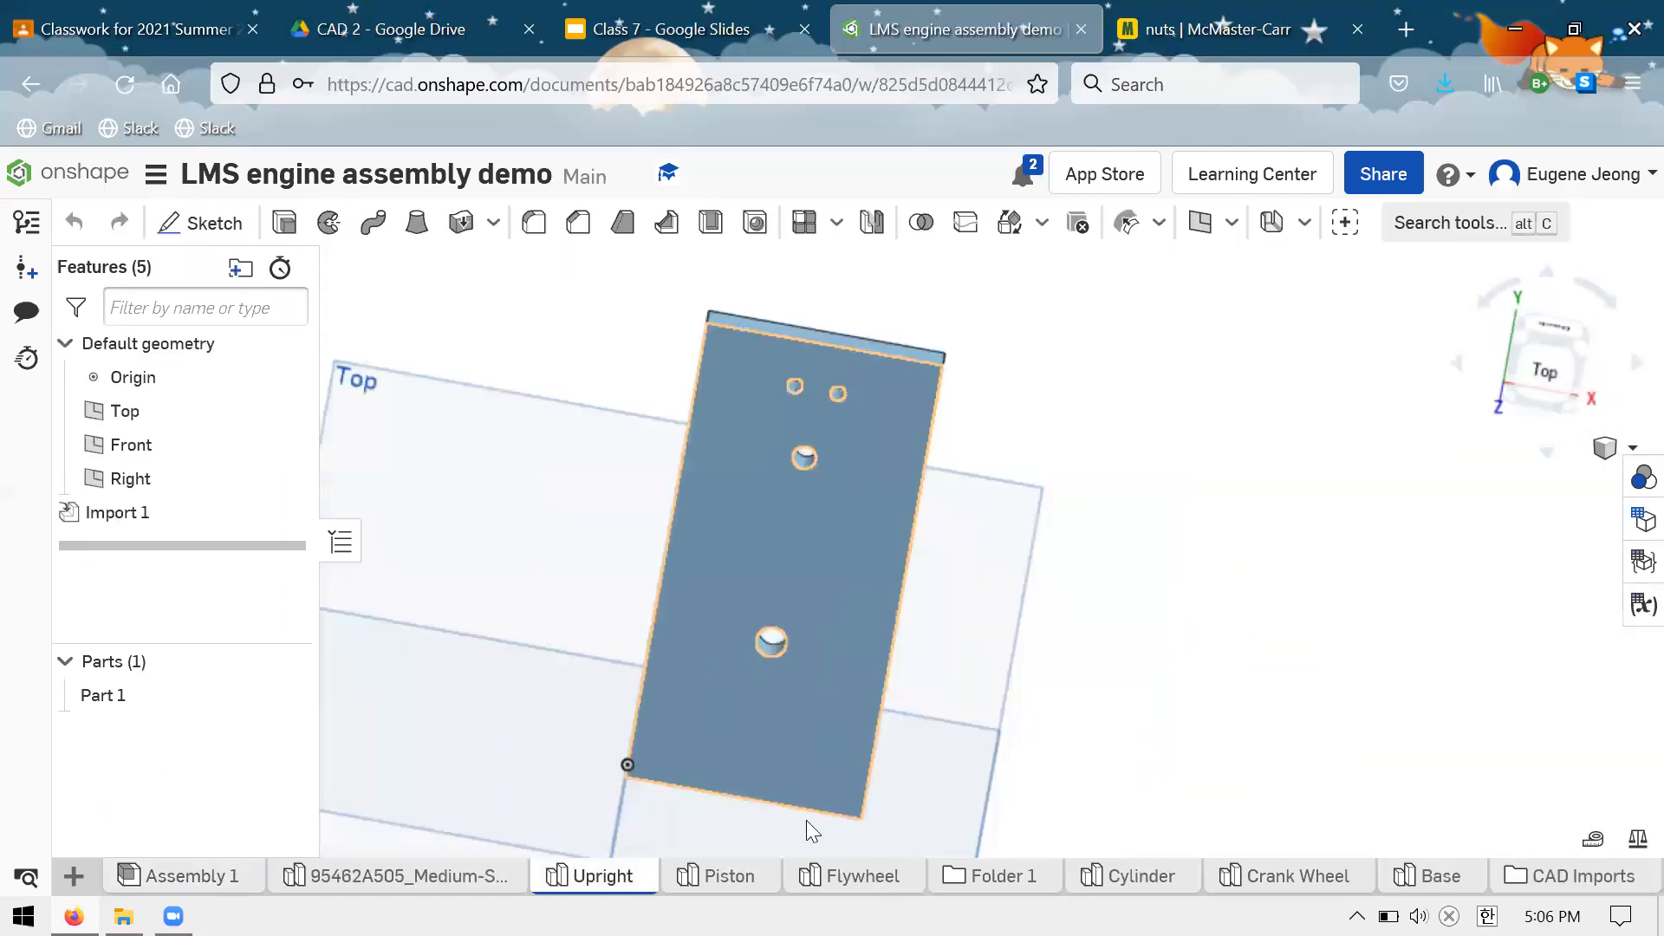
click(731, 883)
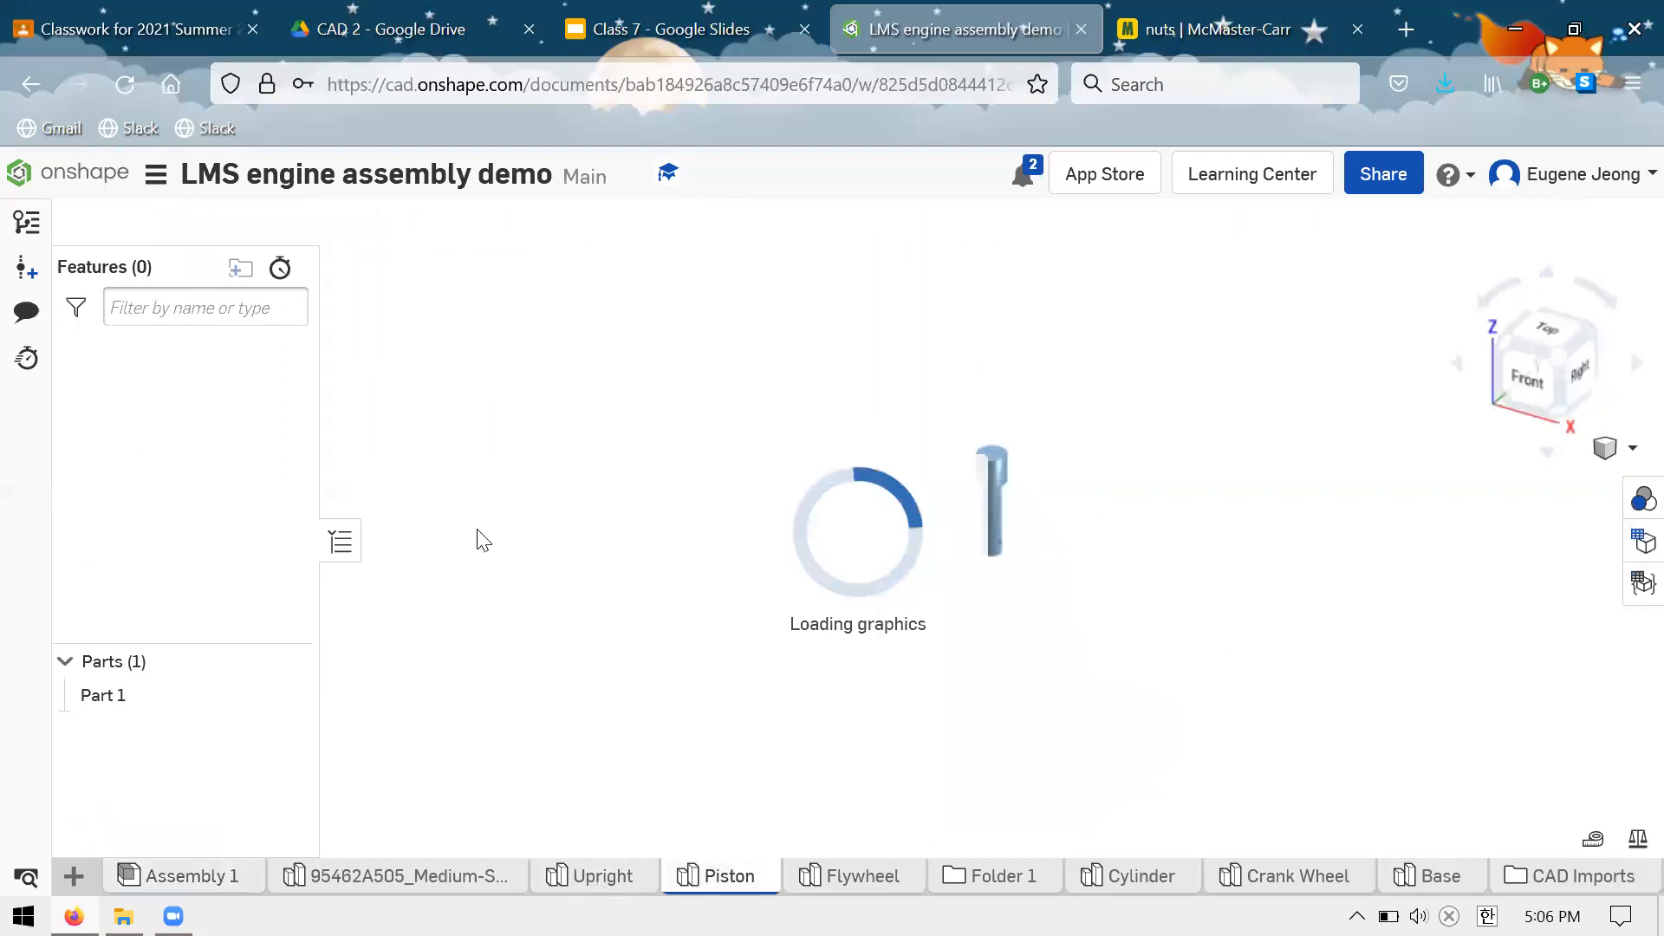
click(603, 876)
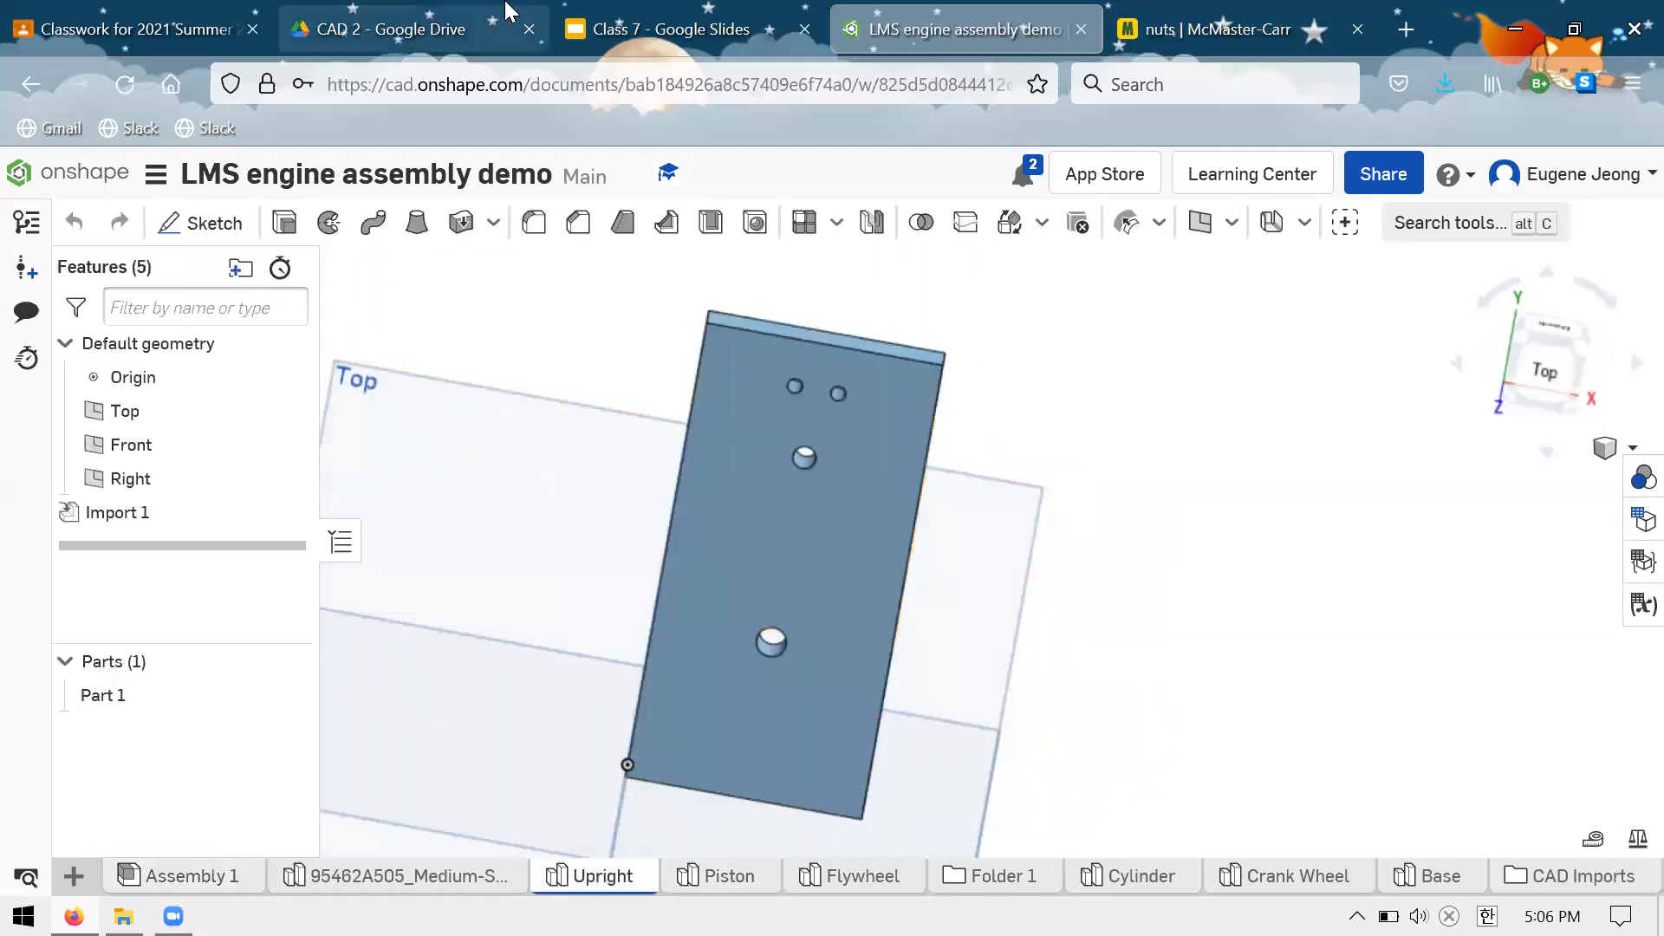
Open the Class 3 slides from the CAD 2 folder in Google Drive, view the Homework slide's base drawing, and close them
click(373, 12)
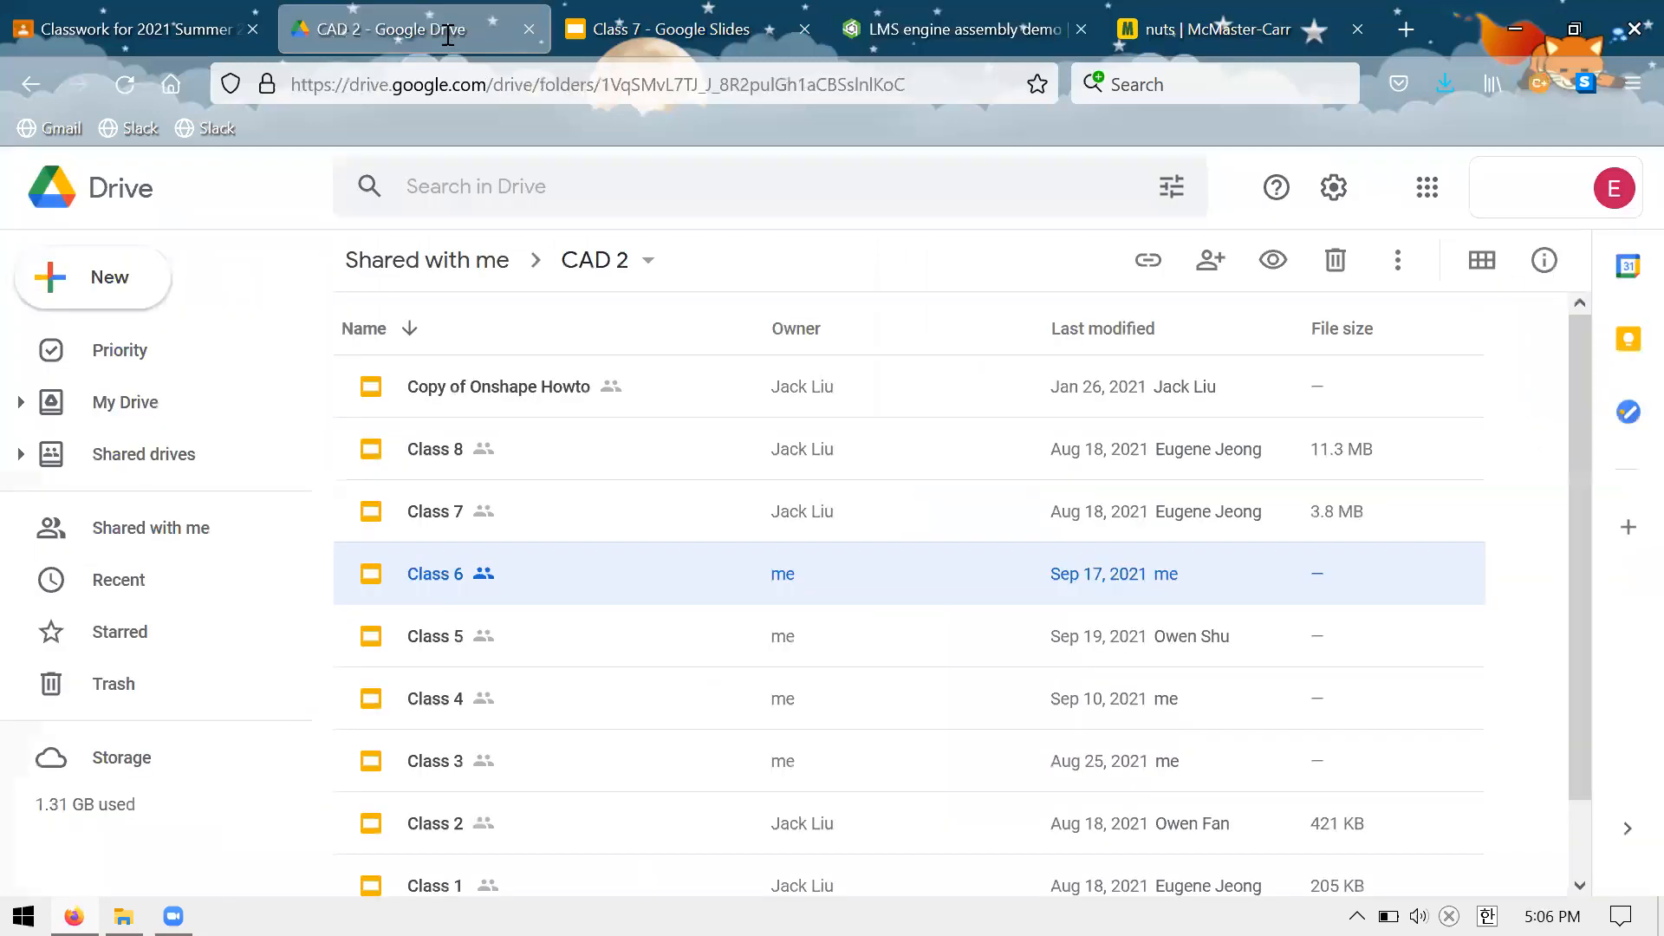
double_click(669, 766)
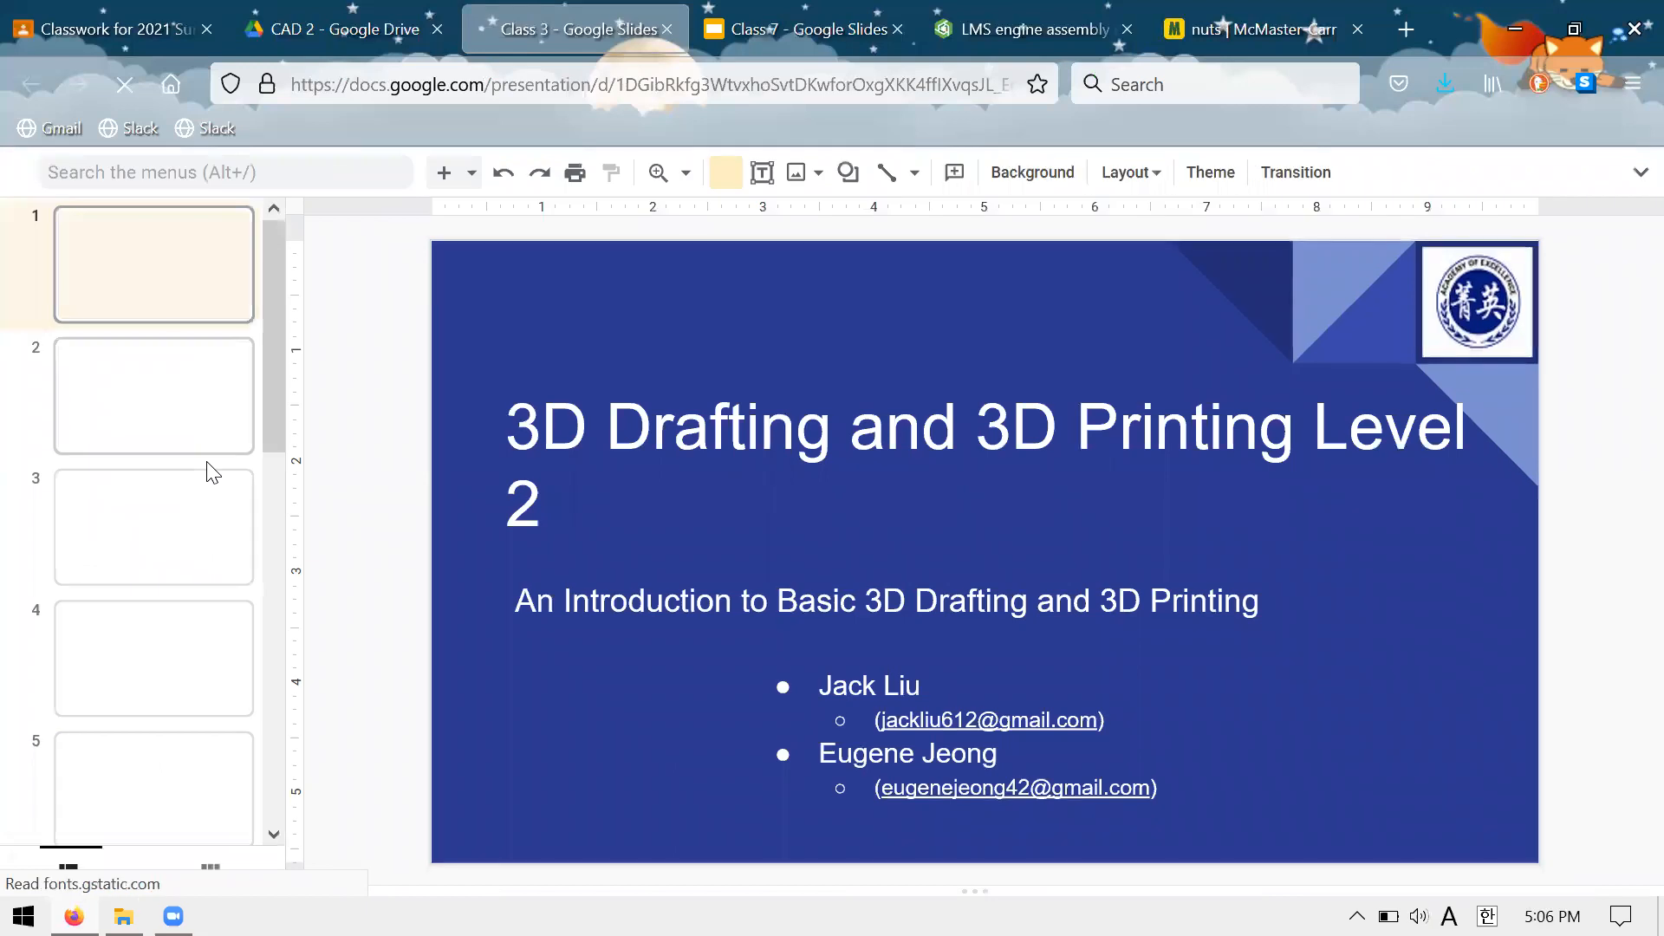
scroll(189, 625, down, 10)
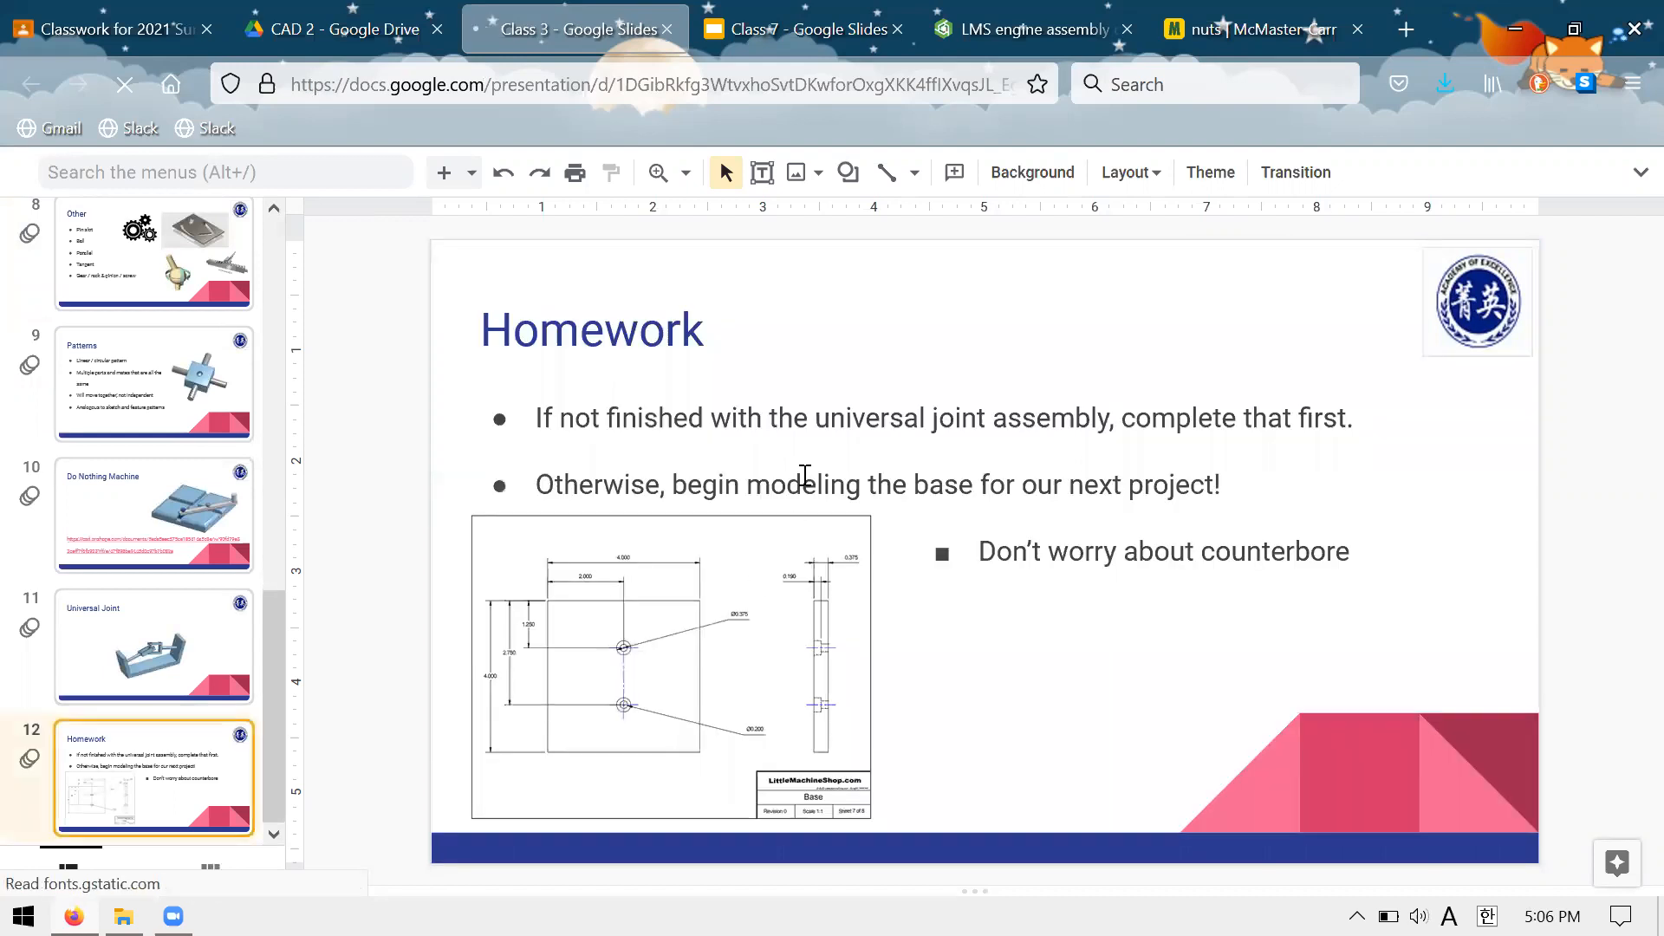
click(665, 30)
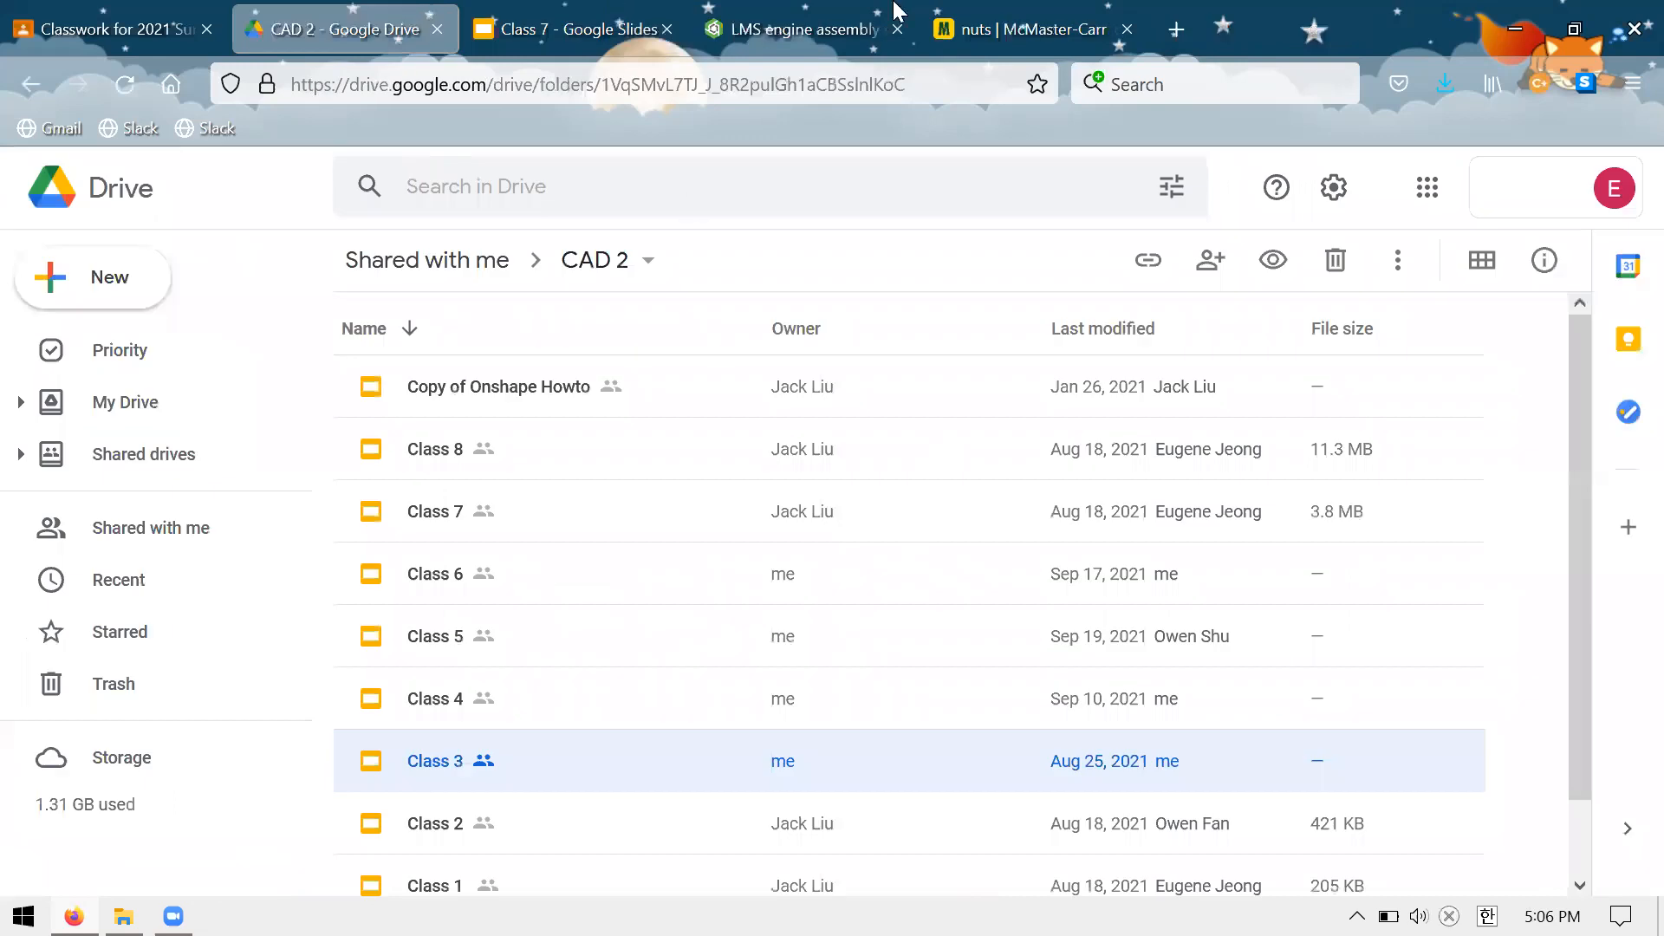
Return to Onshape and examine the engine in Assembly 1 from the flywheel and crank wheel sides
key(ctrl+Tab)
key(ctrl+Tab)
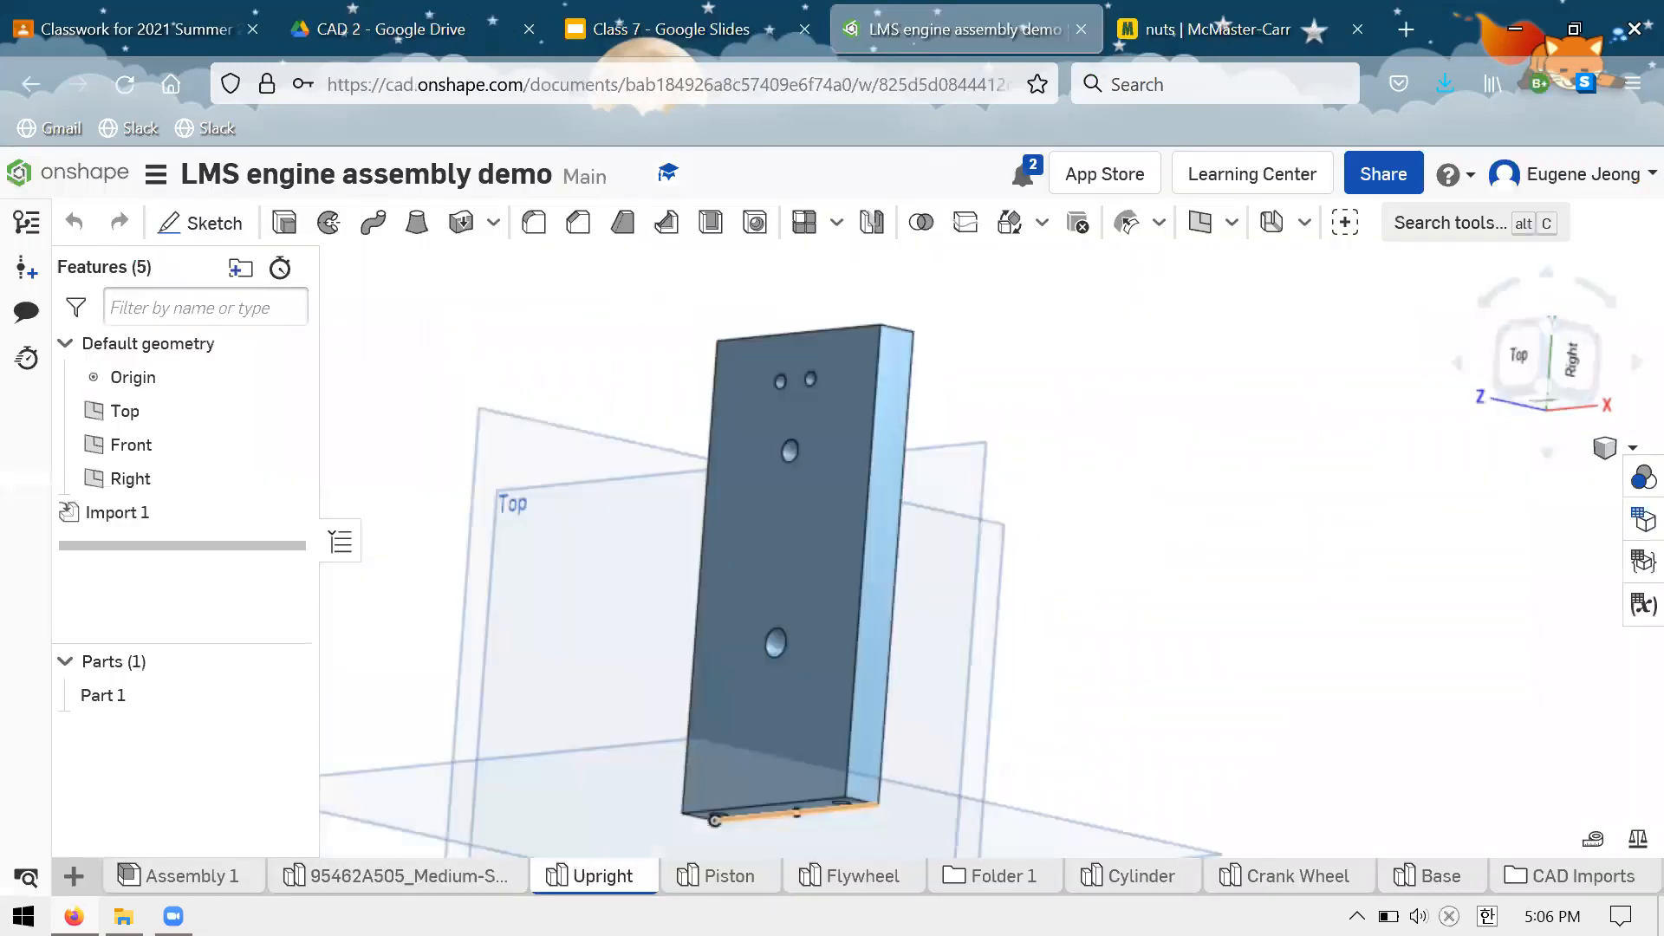
click(726, 893)
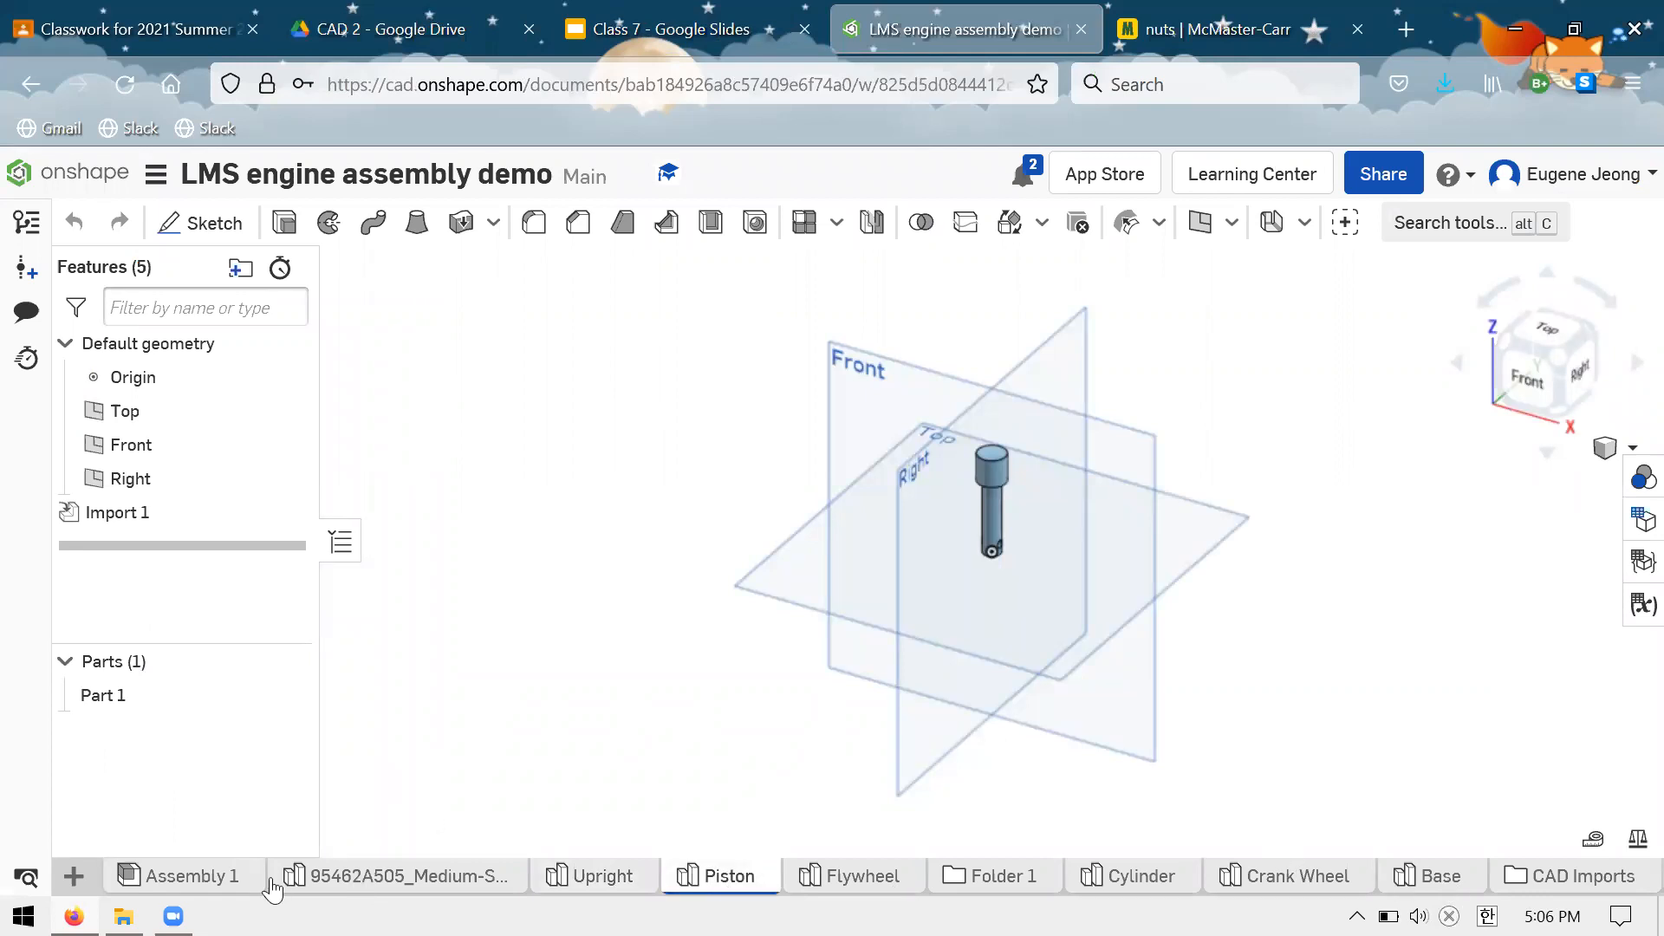
click(192, 878)
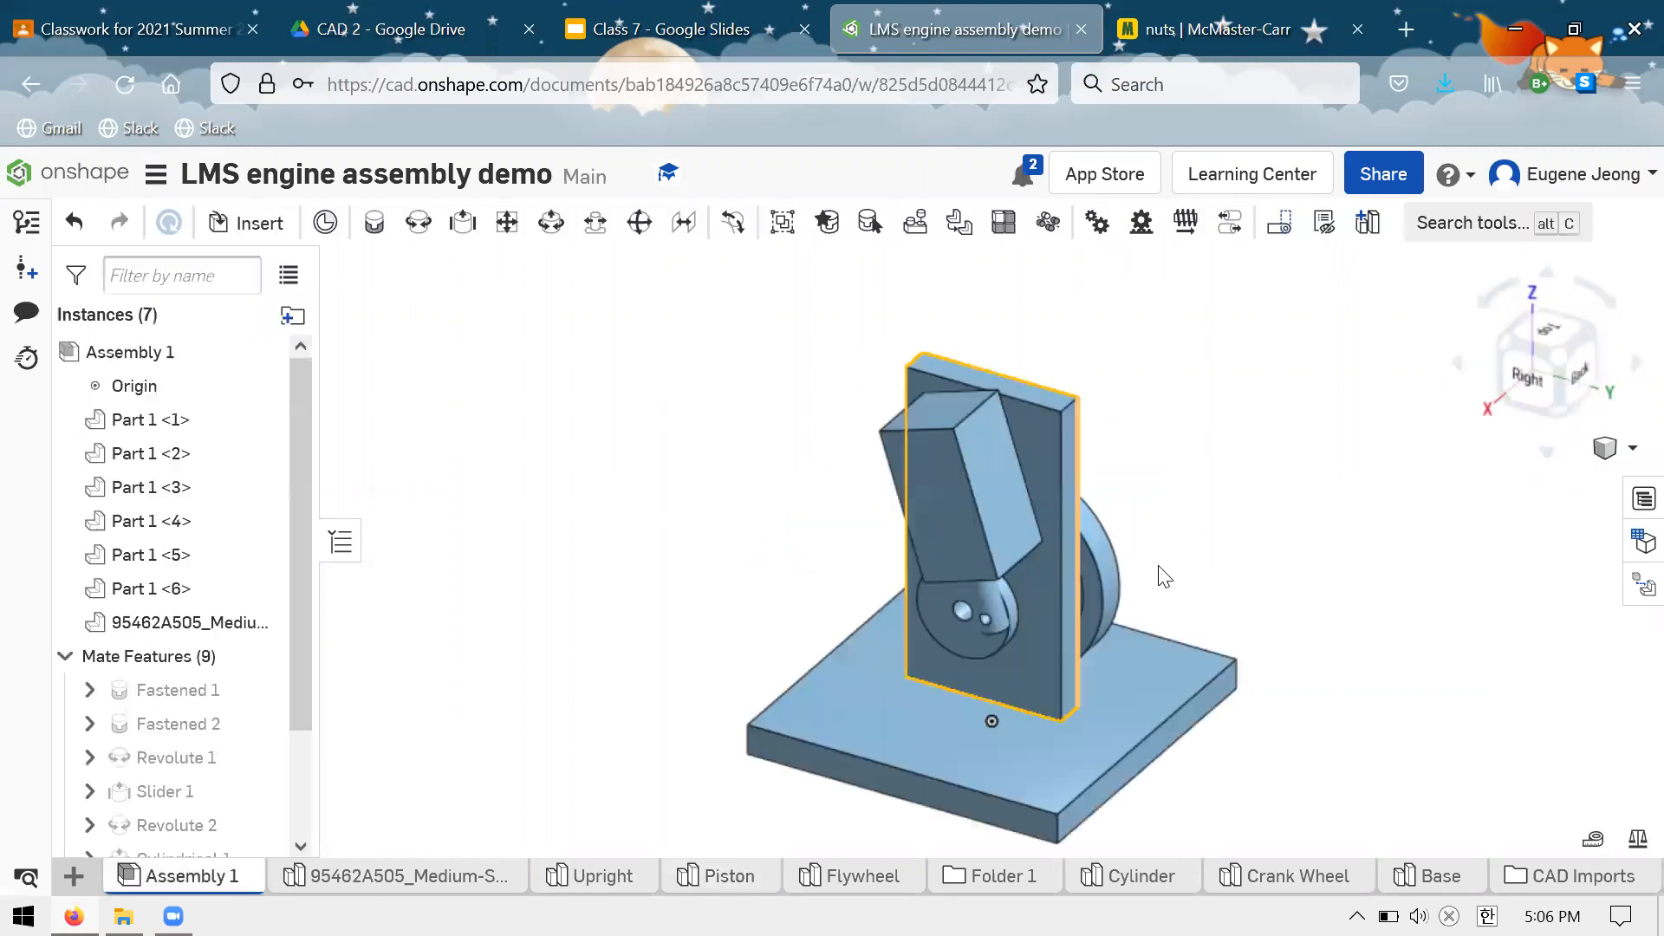
right_drag(1097, 531, 1102, 471)
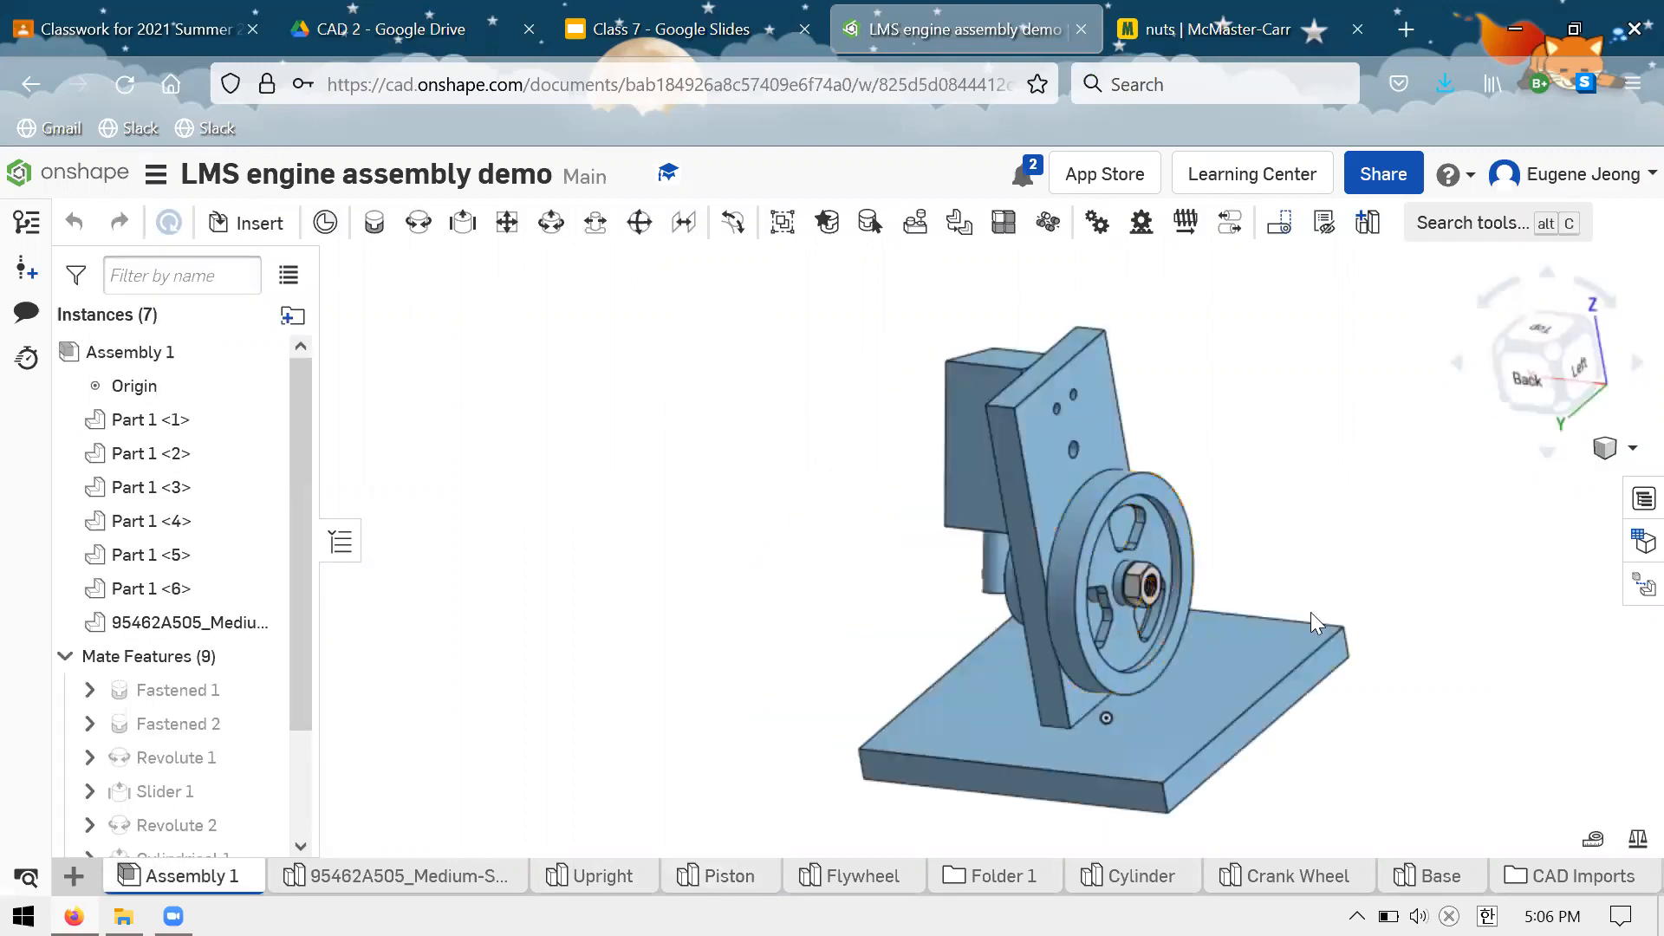
right_drag(1228, 490, 1012, 581)
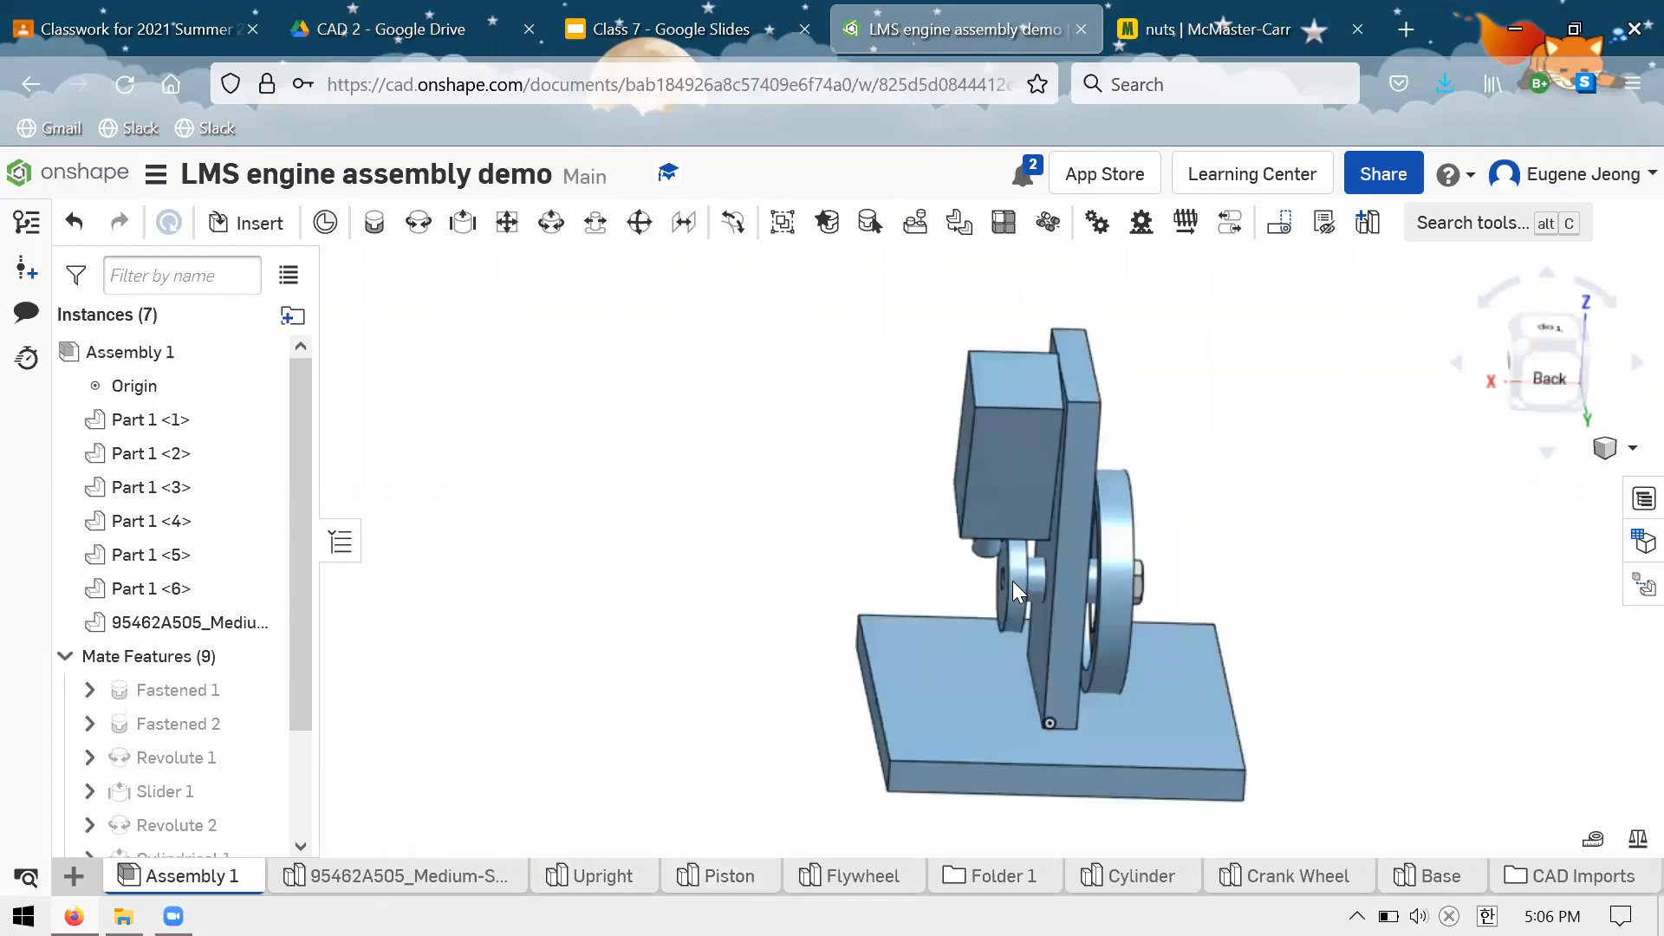
right_drag(1119, 445, 968, 552)
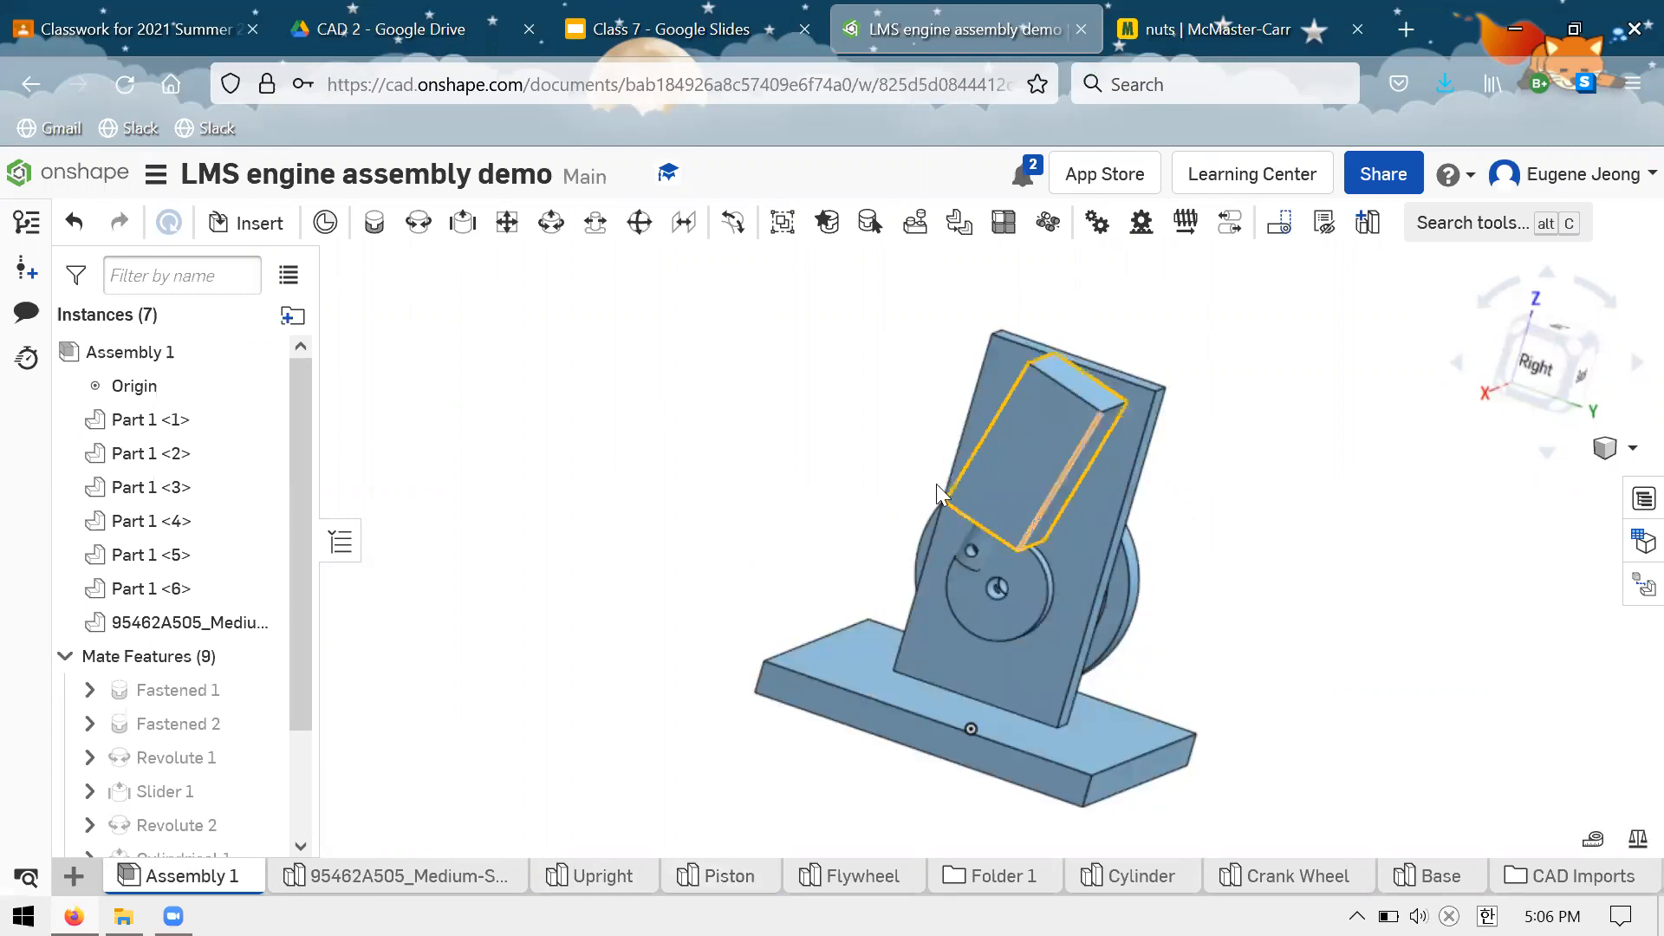
scroll(1301, 512, down, 3)
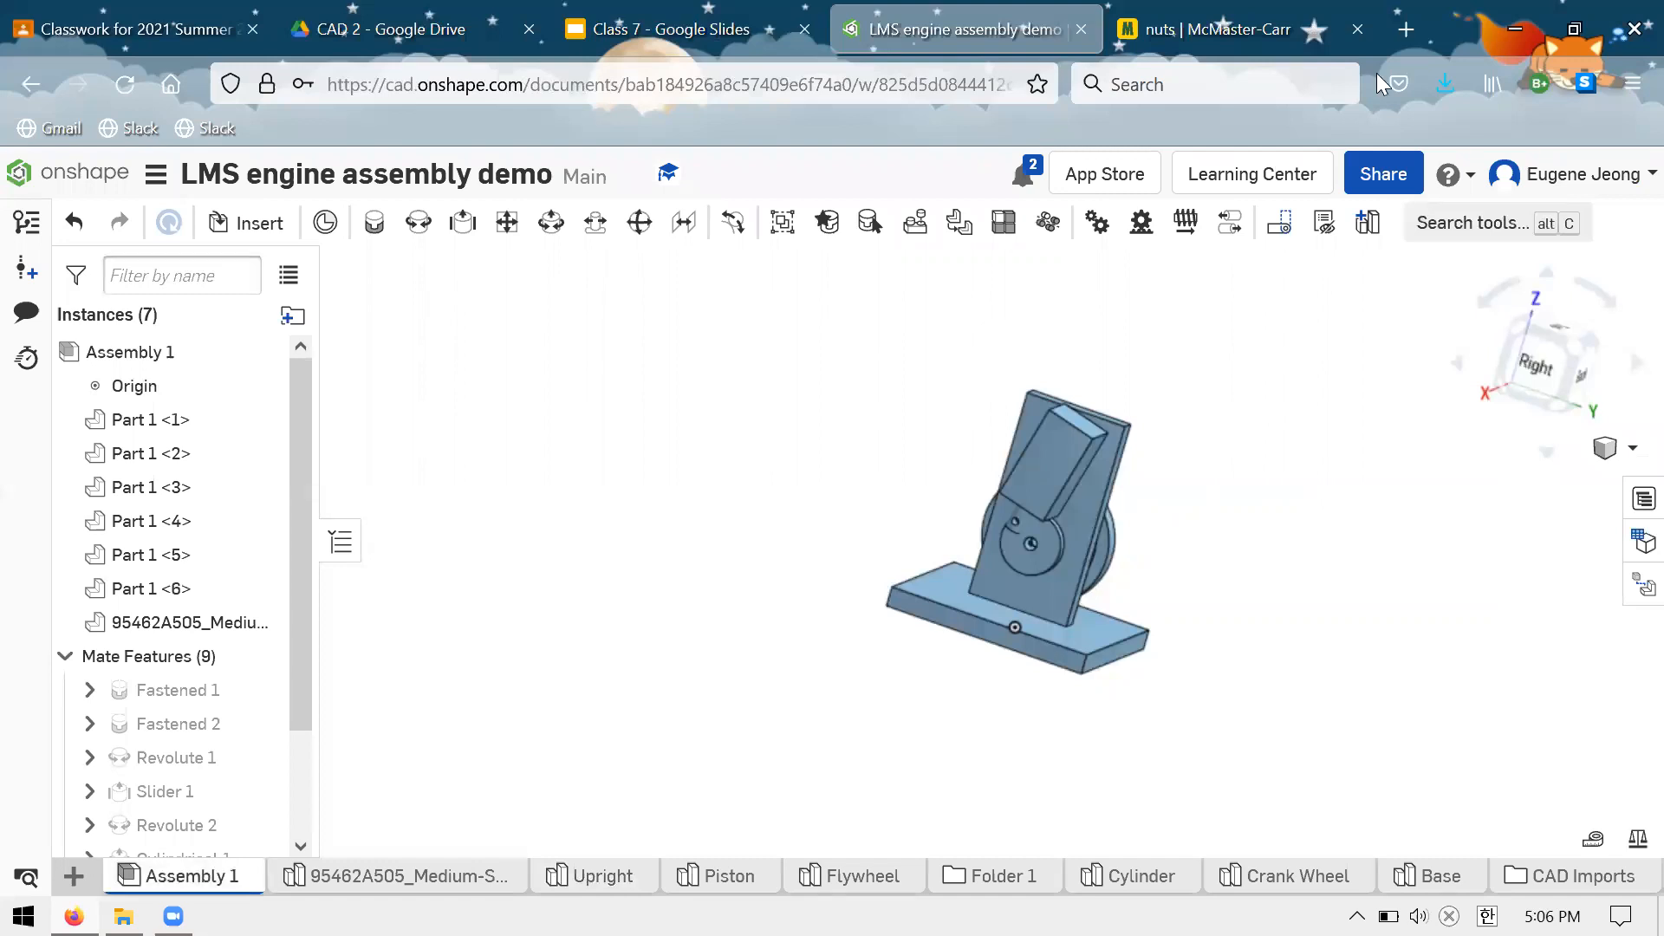
Close the McMaster-Carr nuts page and switch to the Class 7 presentation in Google Slides
click(1358, 29)
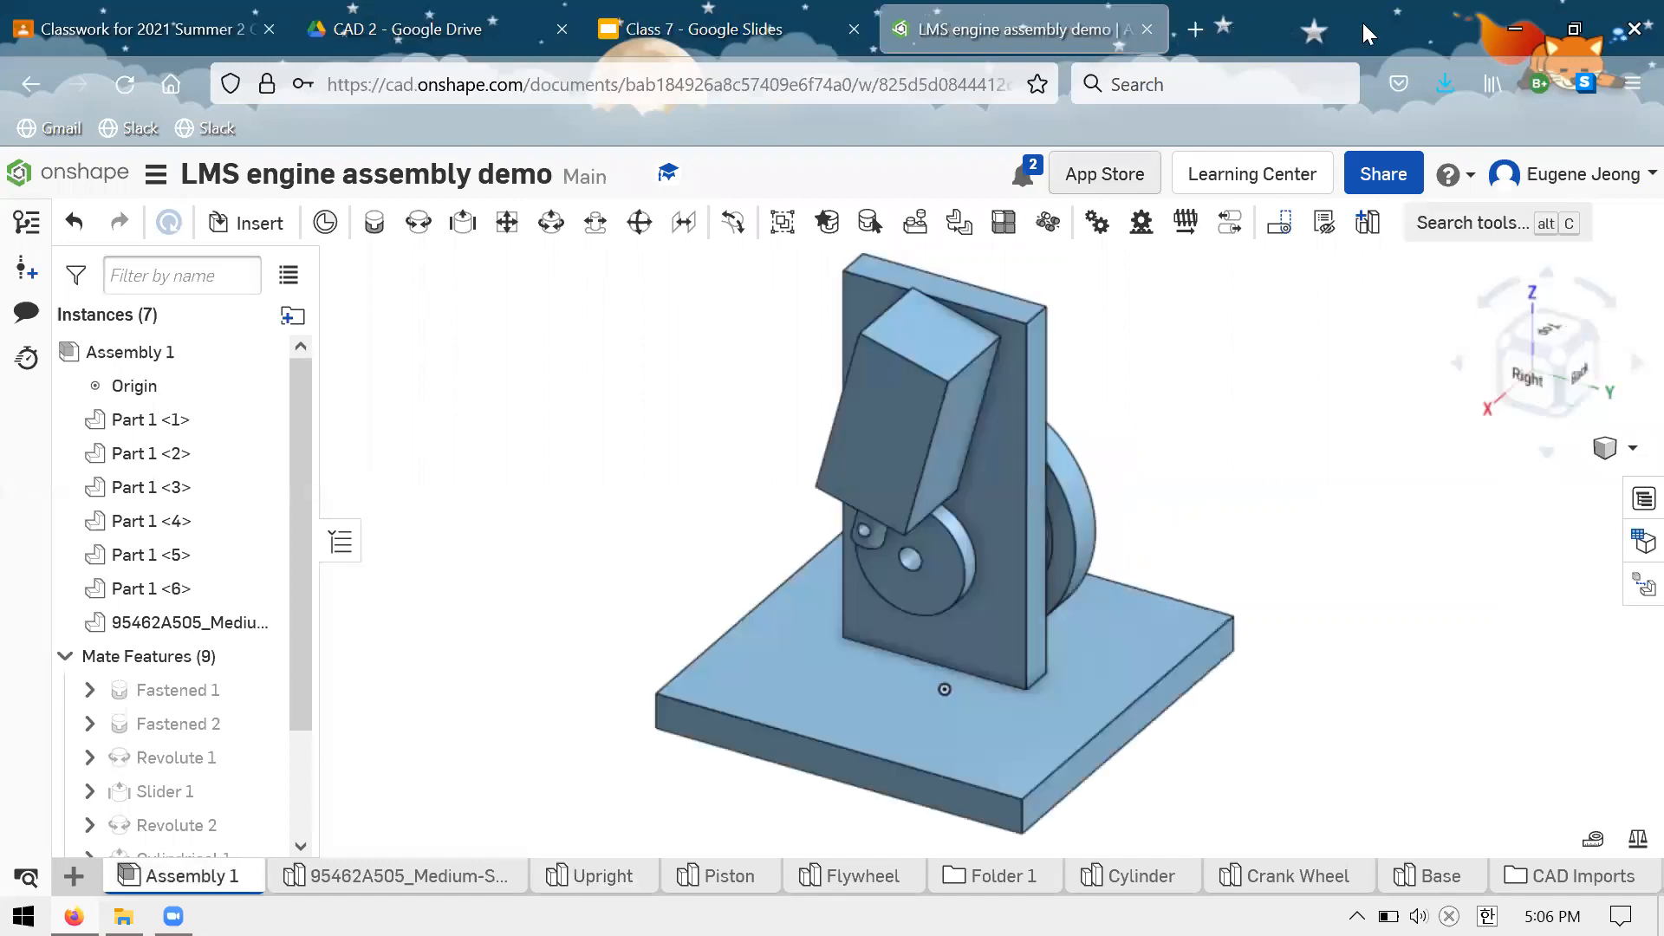
click(780, 11)
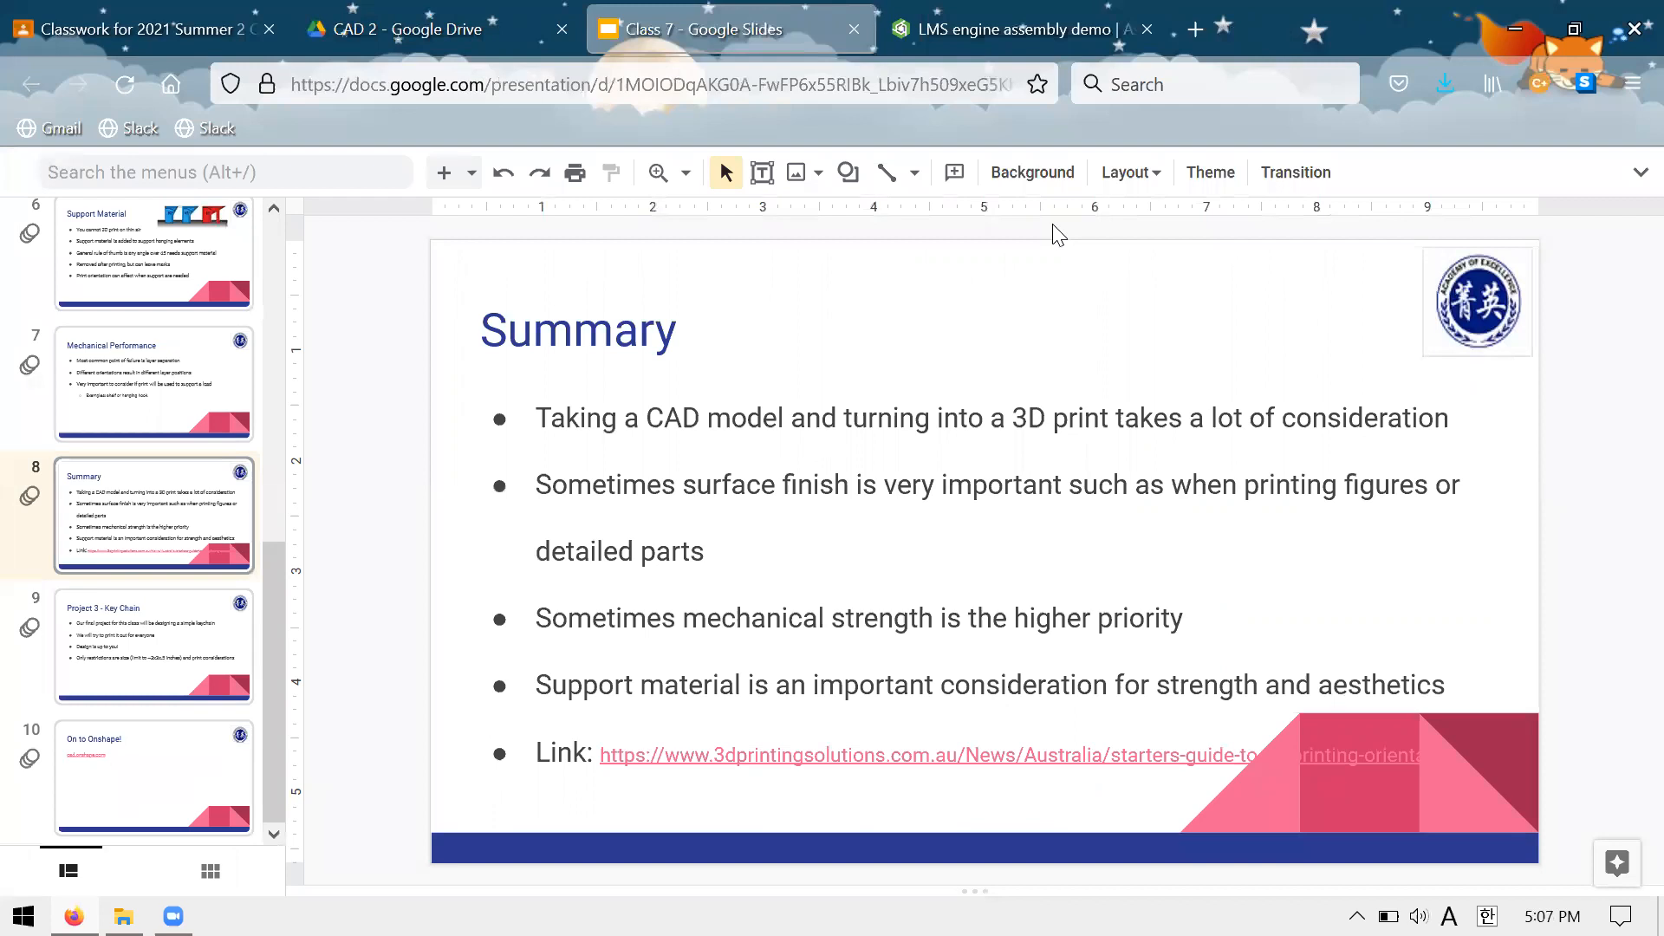
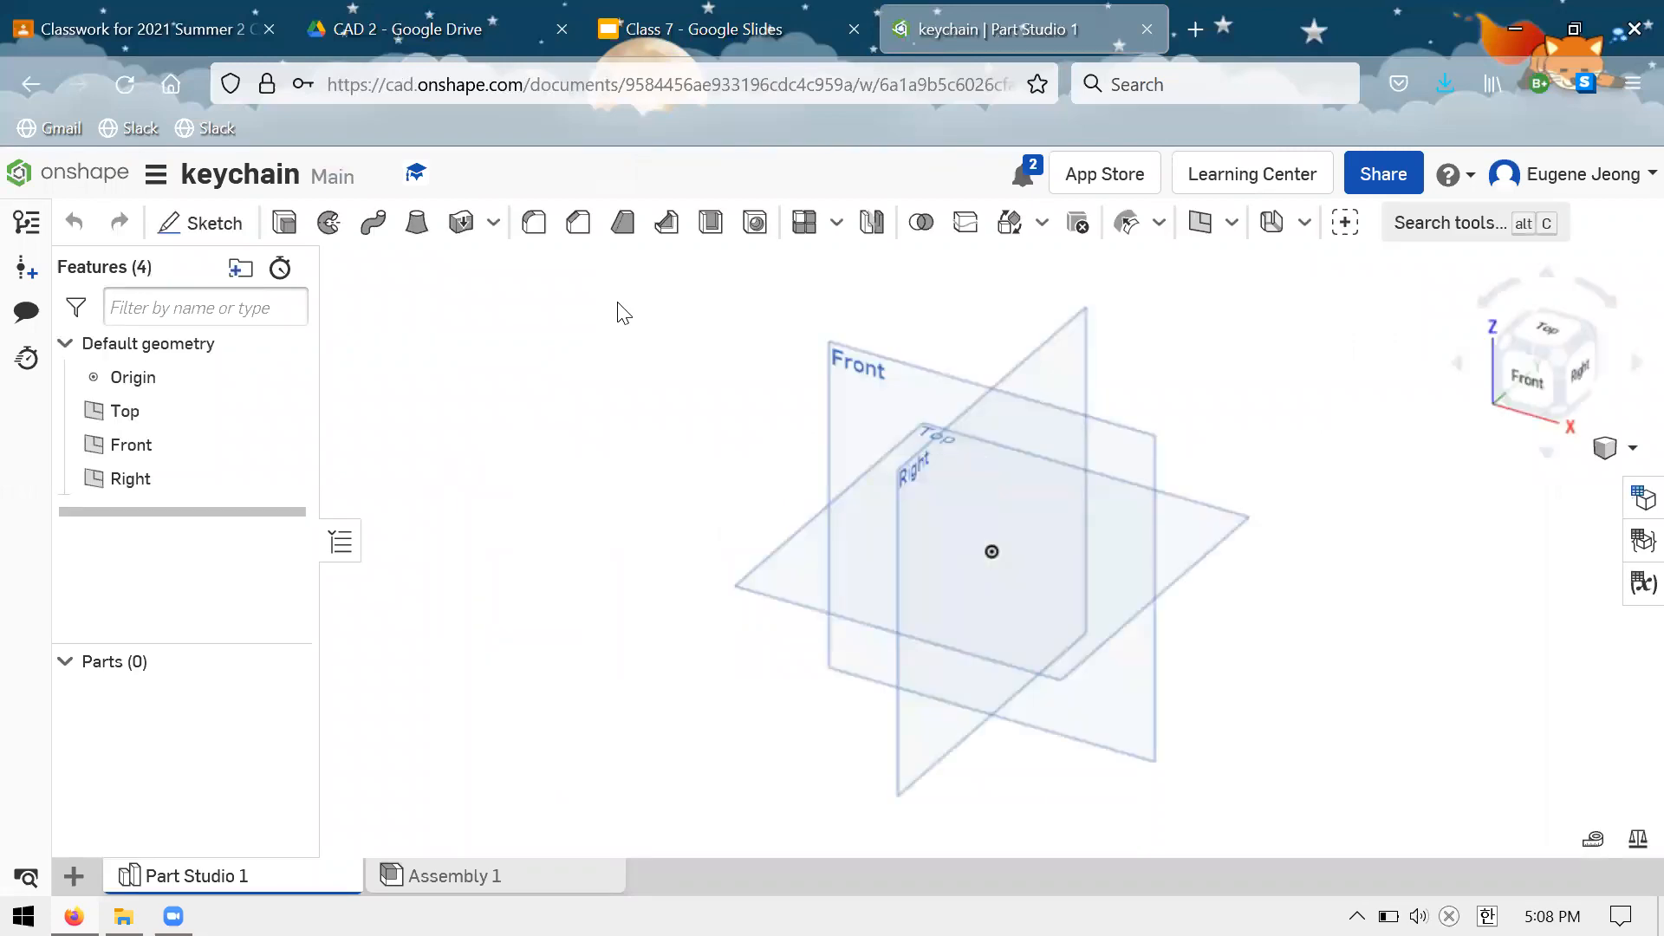
In the keychain document's Part Studio 1, start a sketch on the Front plane, viewed from the front
click(903, 397)
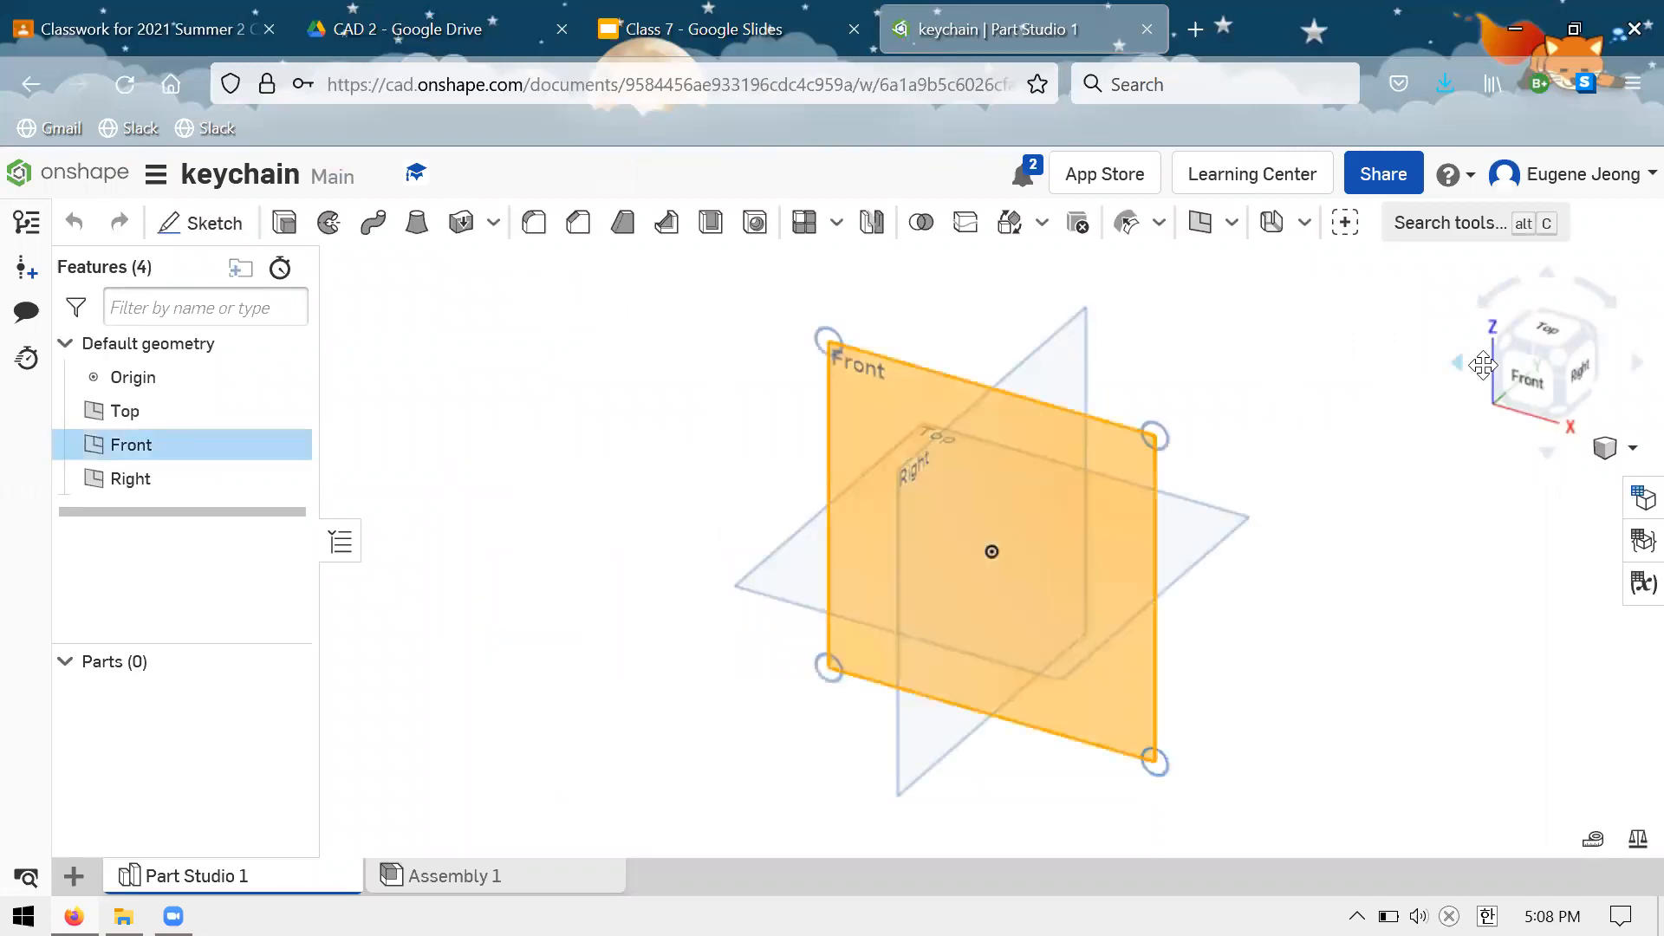
click(1526, 377)
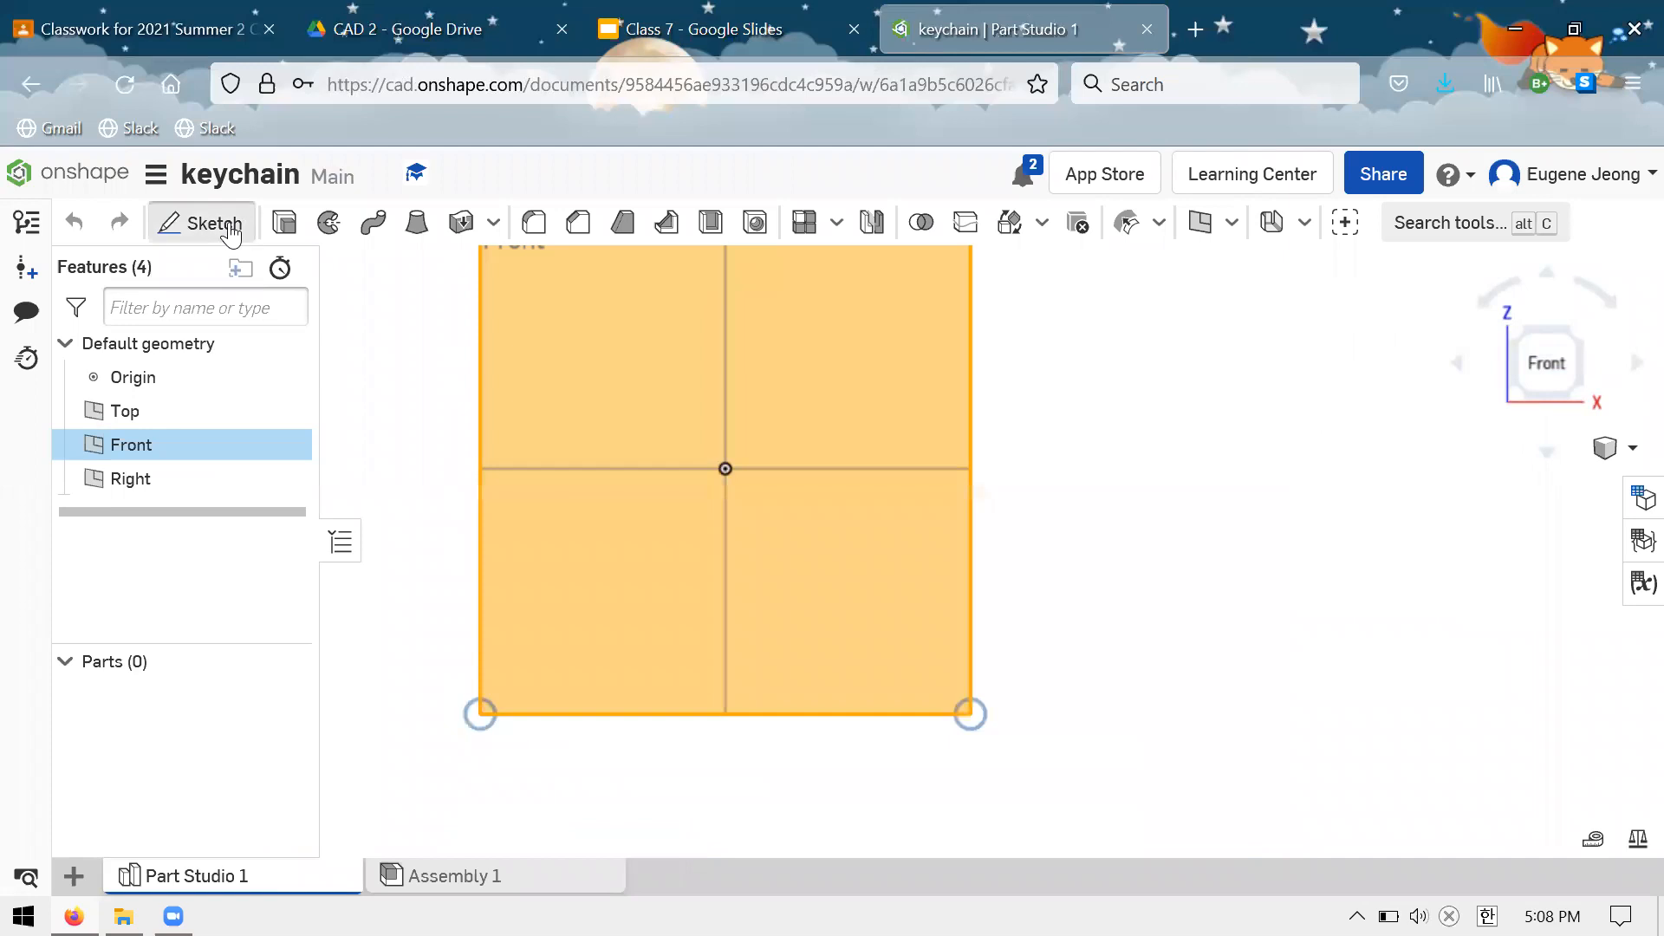
click(187, 223)
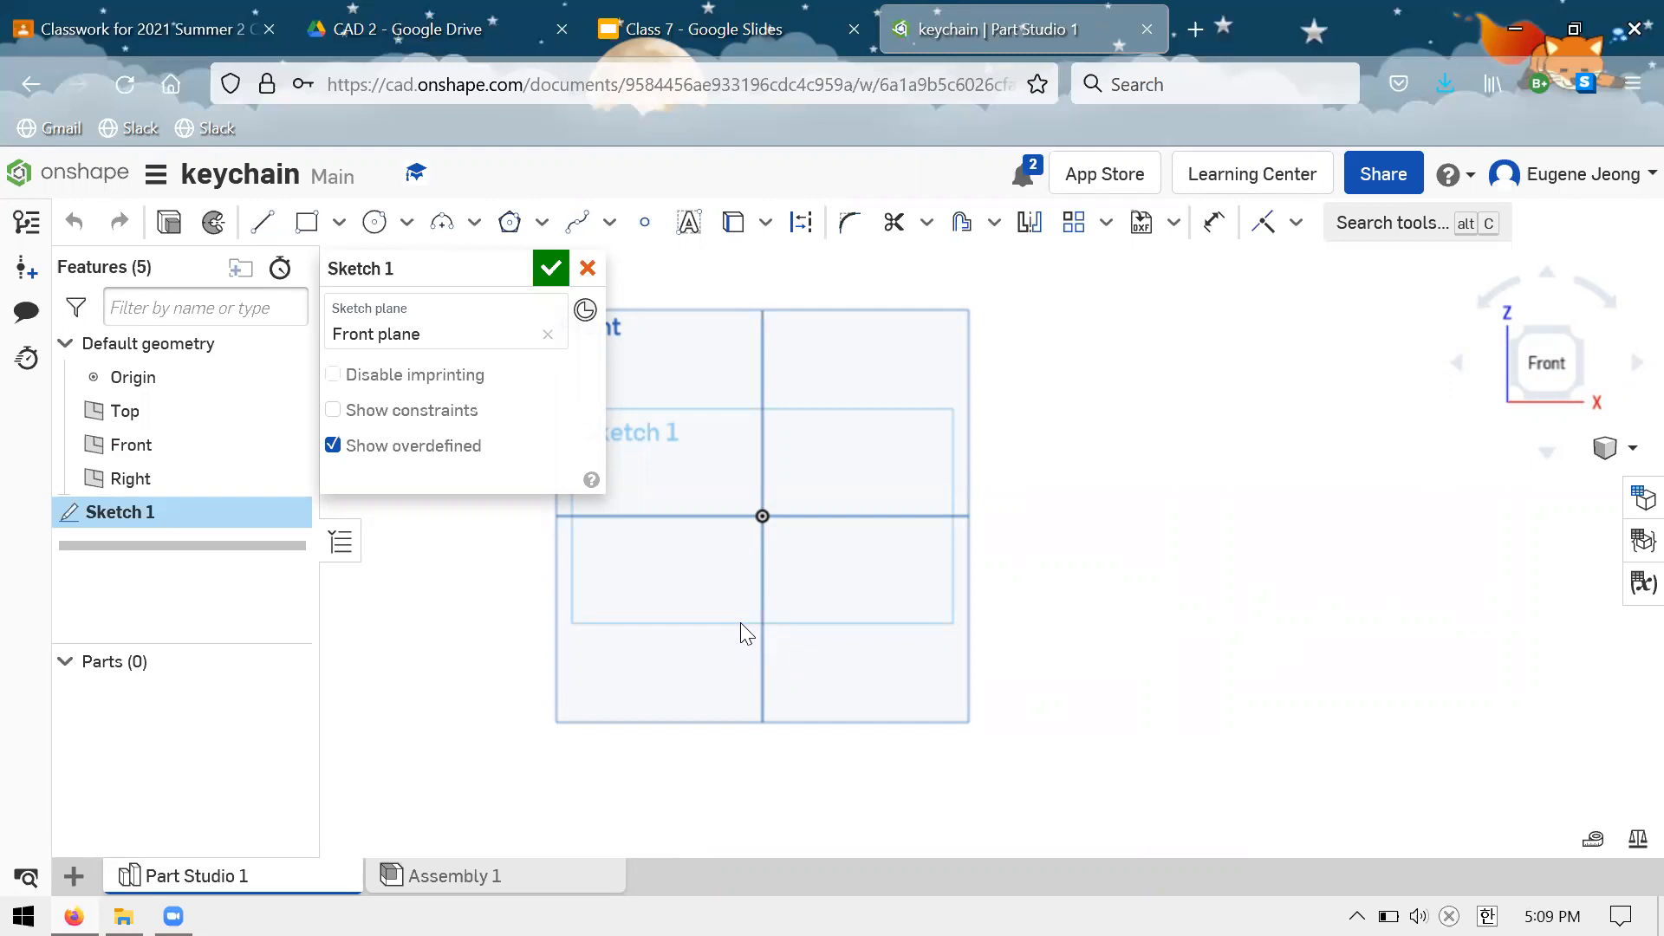
scroll(833, 633, down, 3)
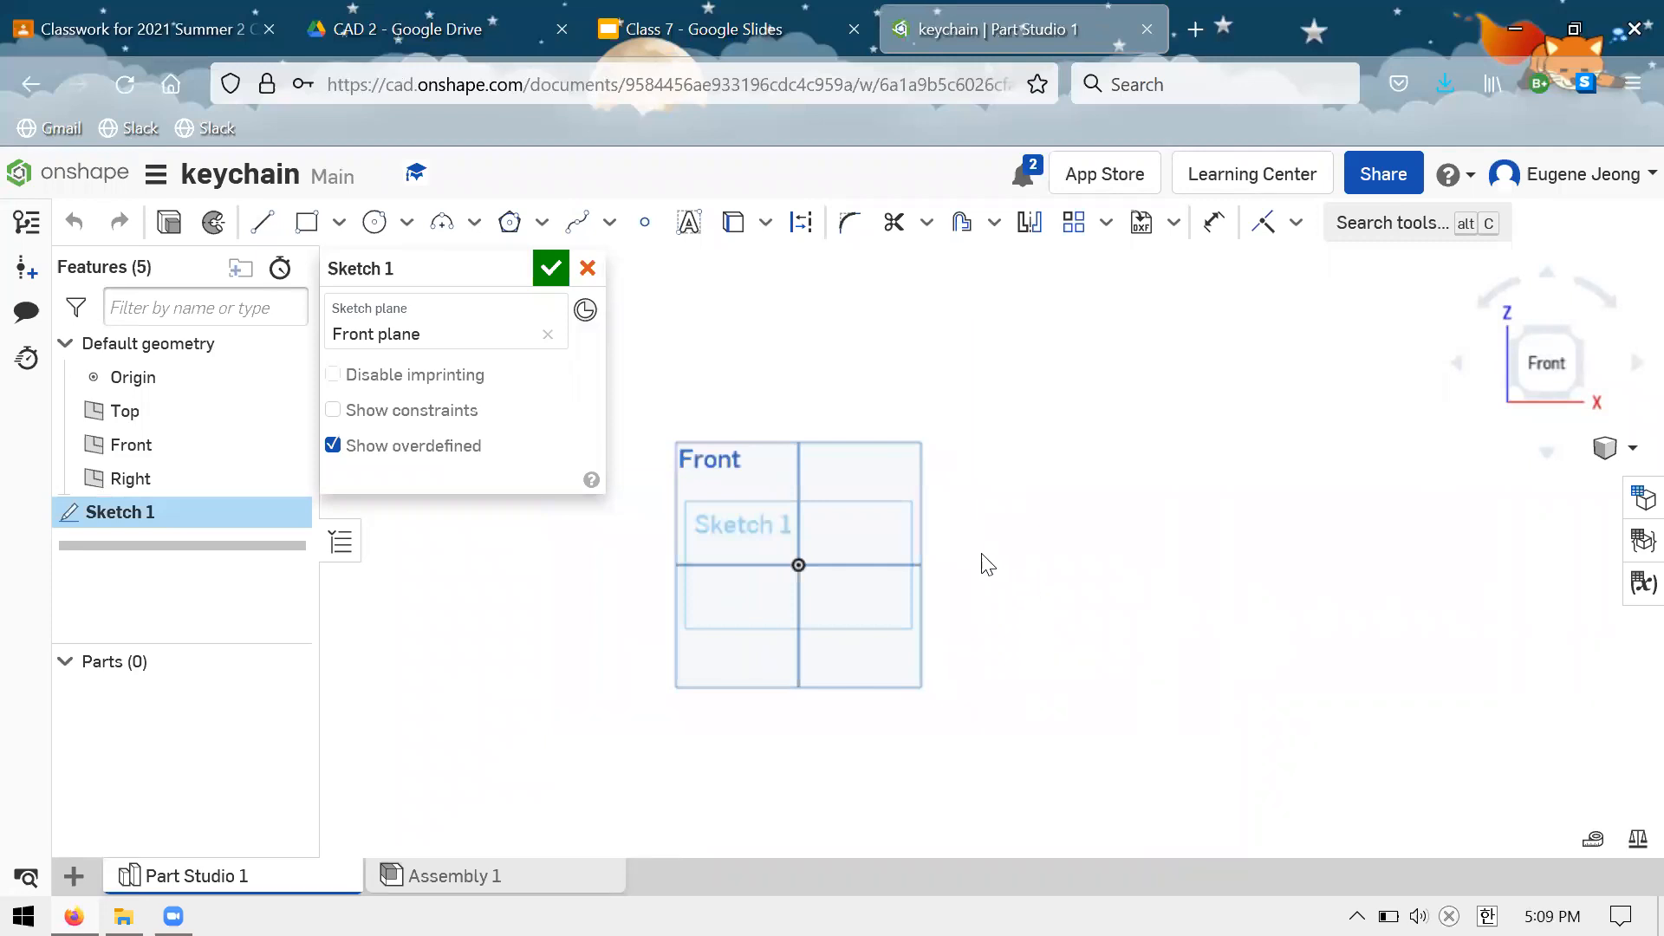
scroll(980, 546, up, 2)
scroll(967, 533, down, 2)
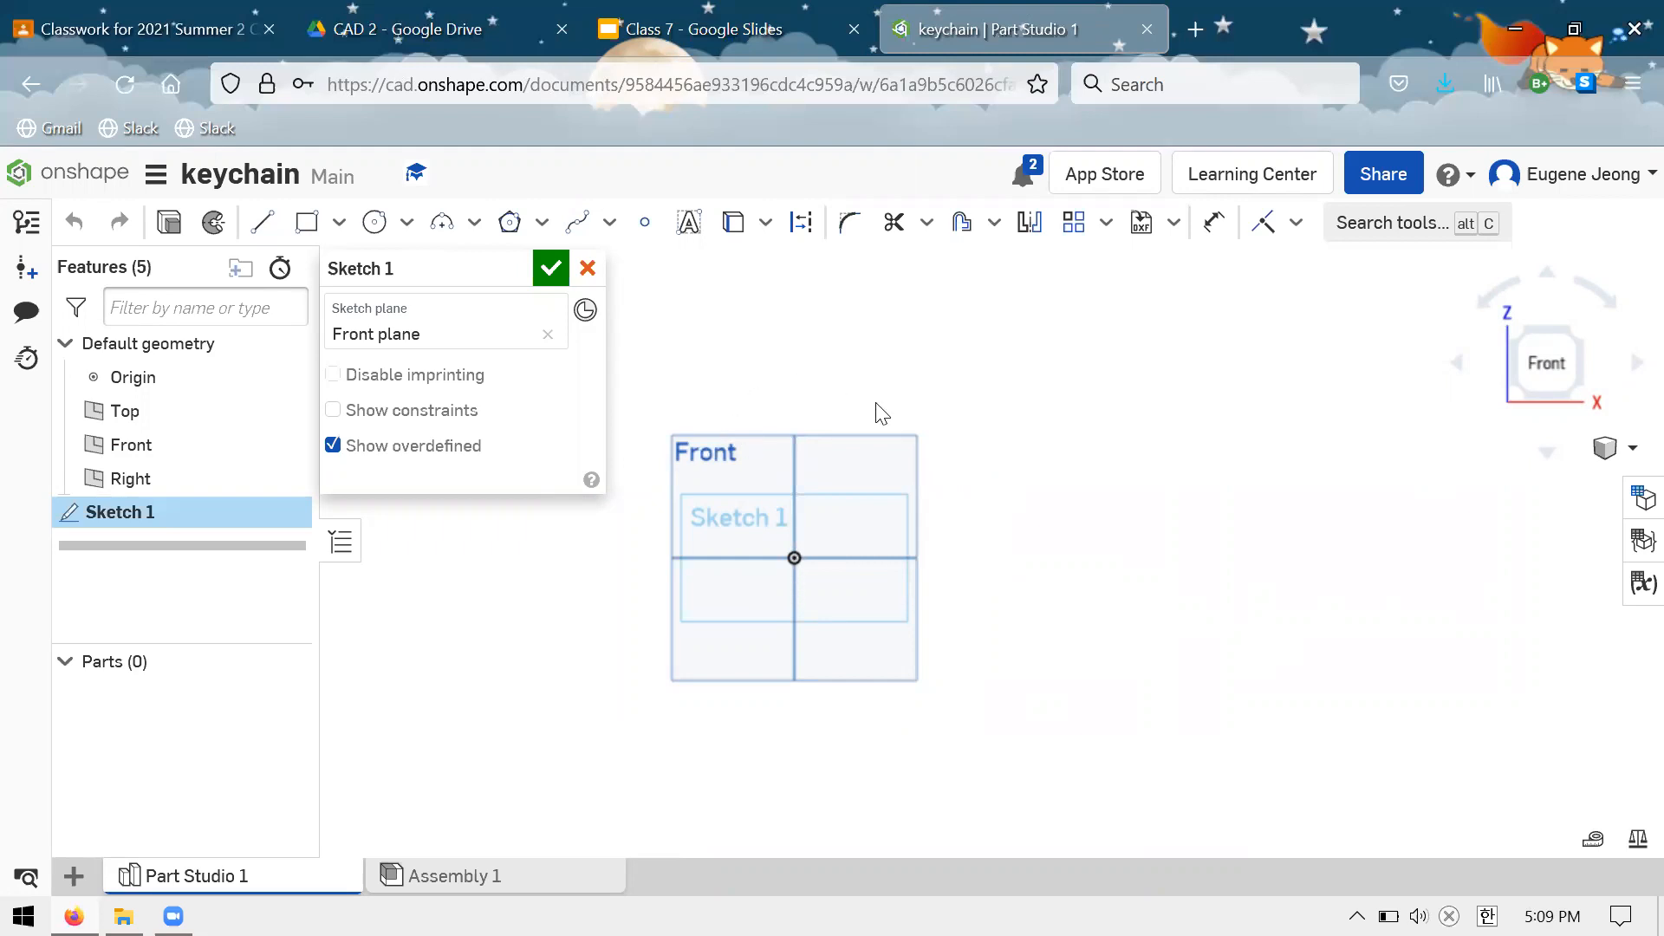
scroll(879, 399, up, 3)
scroll(912, 329, down, 3)
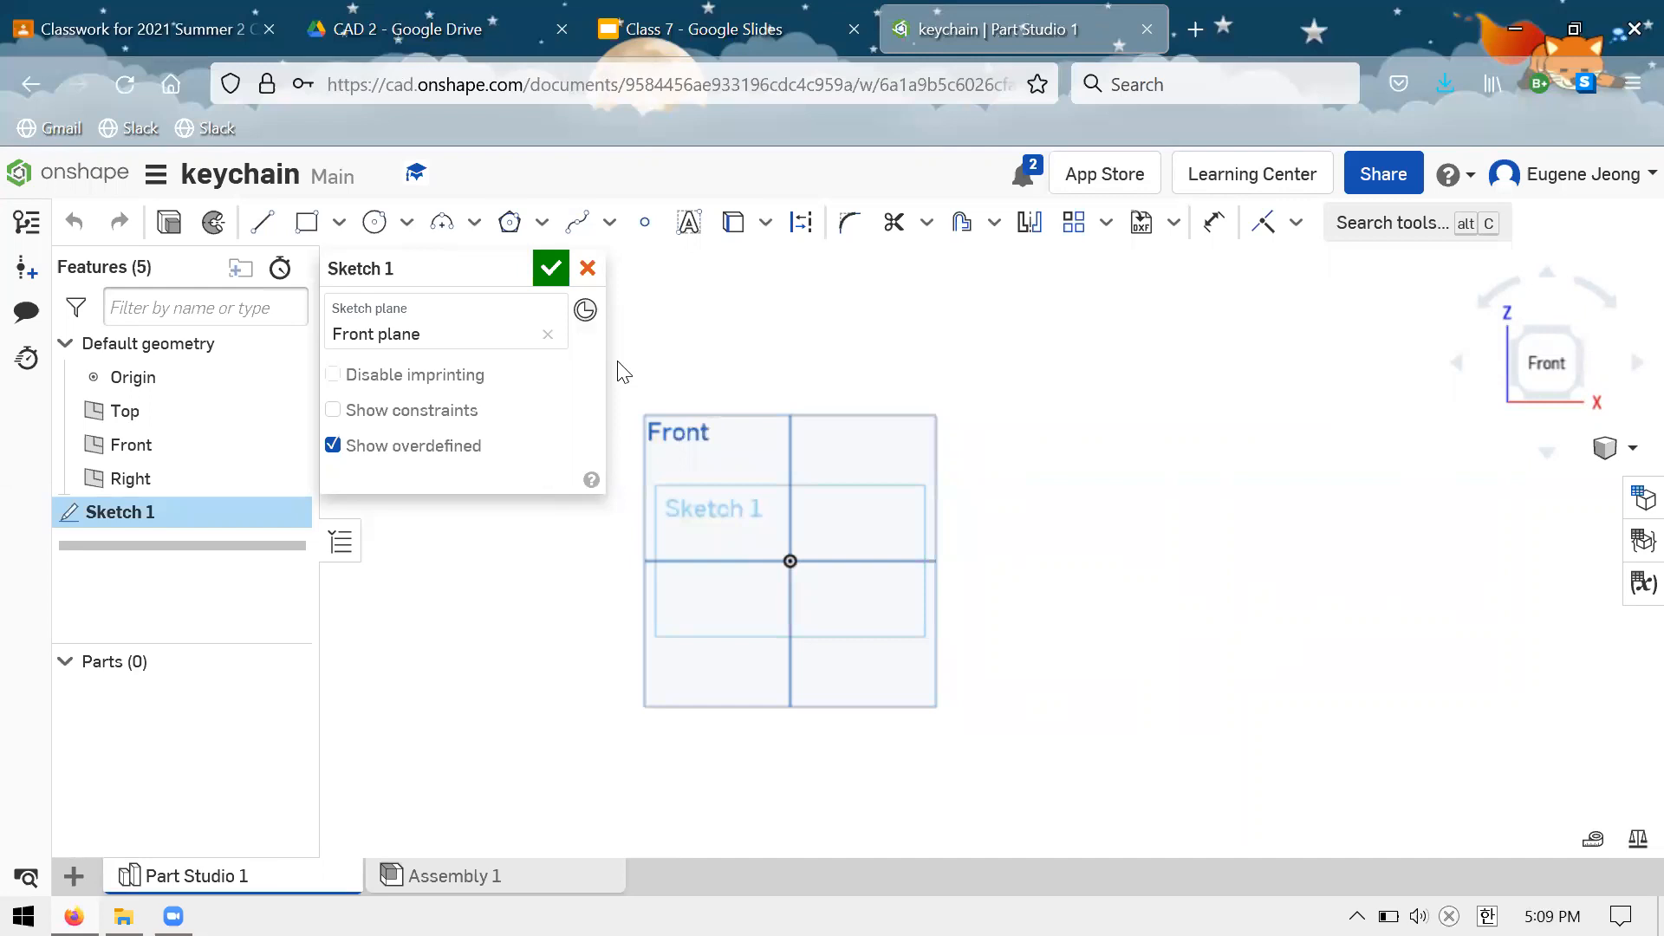
scroll(791, 458, up, 3)
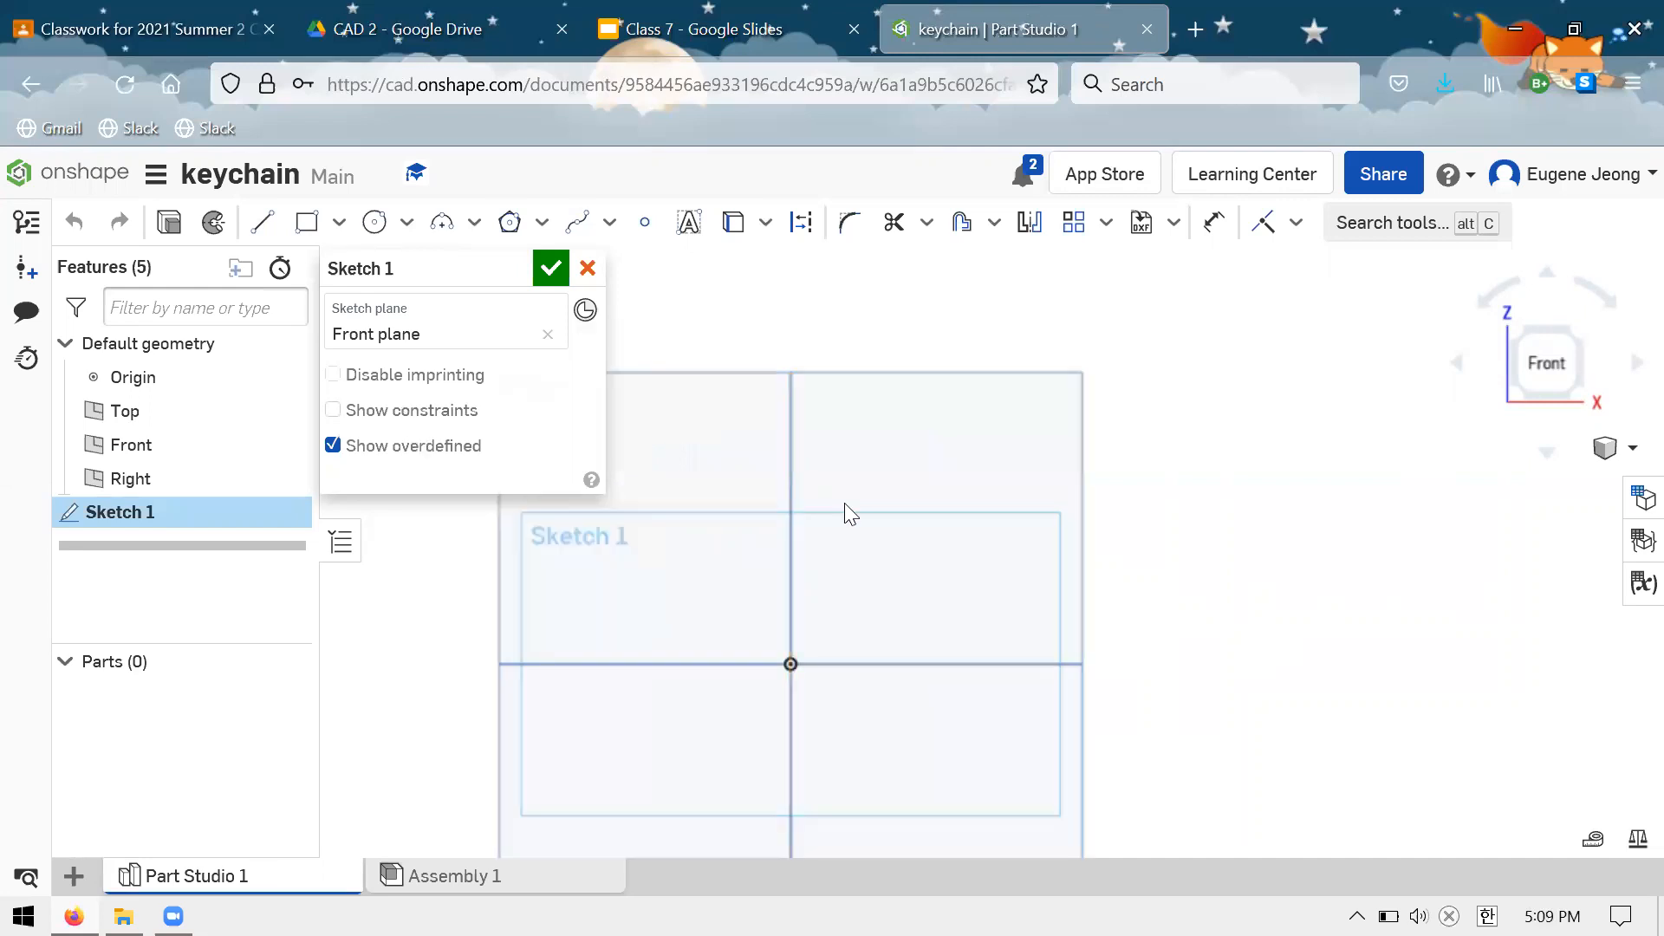
scroll(855, 508, up, 1)
scroll(927, 598, down, 1)
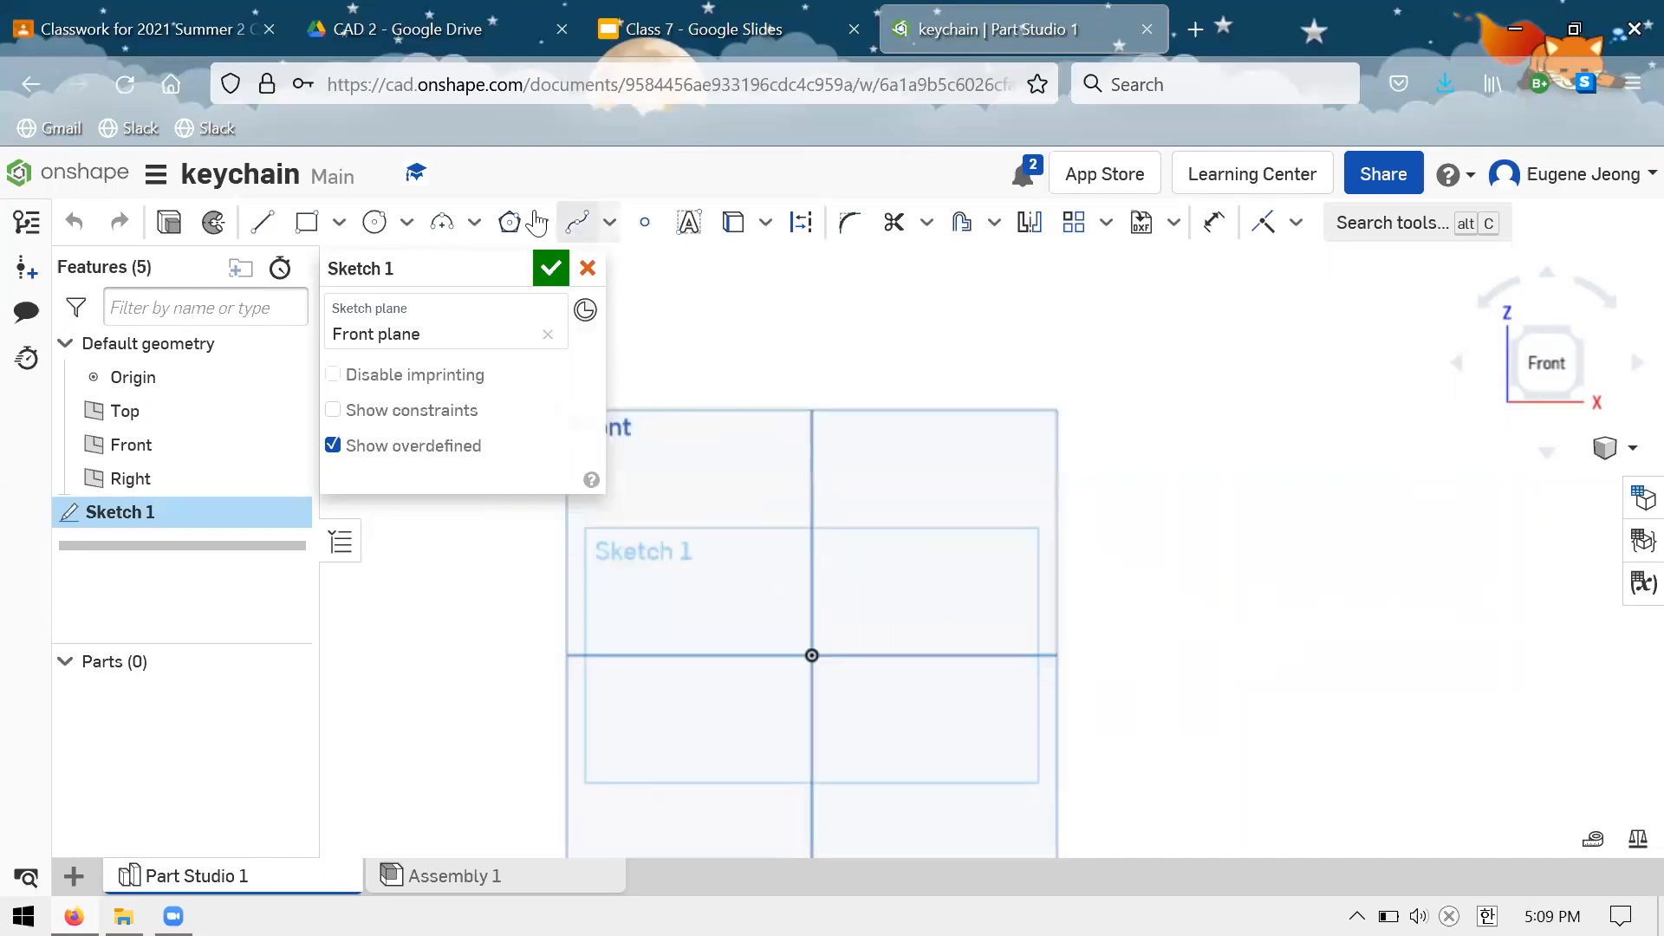
Sketch a corner rectangle from the origin, about 5.87 wide and 3.80 high, extending toward positive X and Z
click(308, 225)
click(814, 656)
click(1293, 347)
scroll(720, 468, down, 2)
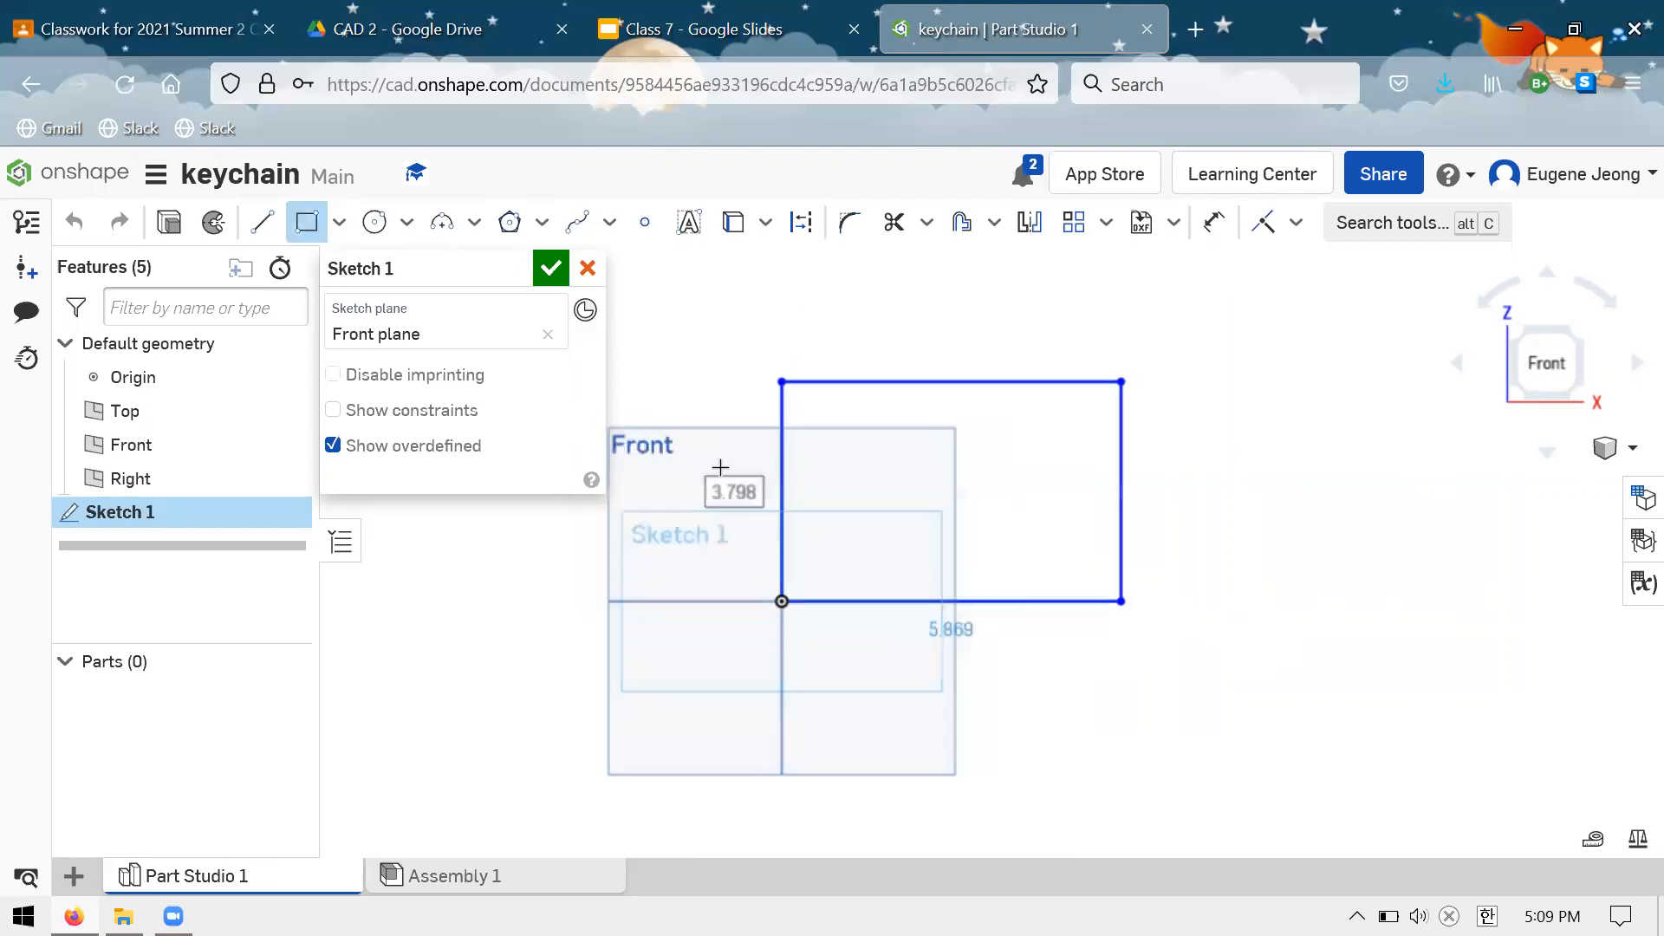
scroll(823, 468, up, 2)
scroll(694, 434, down, 1)
scroll(1055, 338, up, 1)
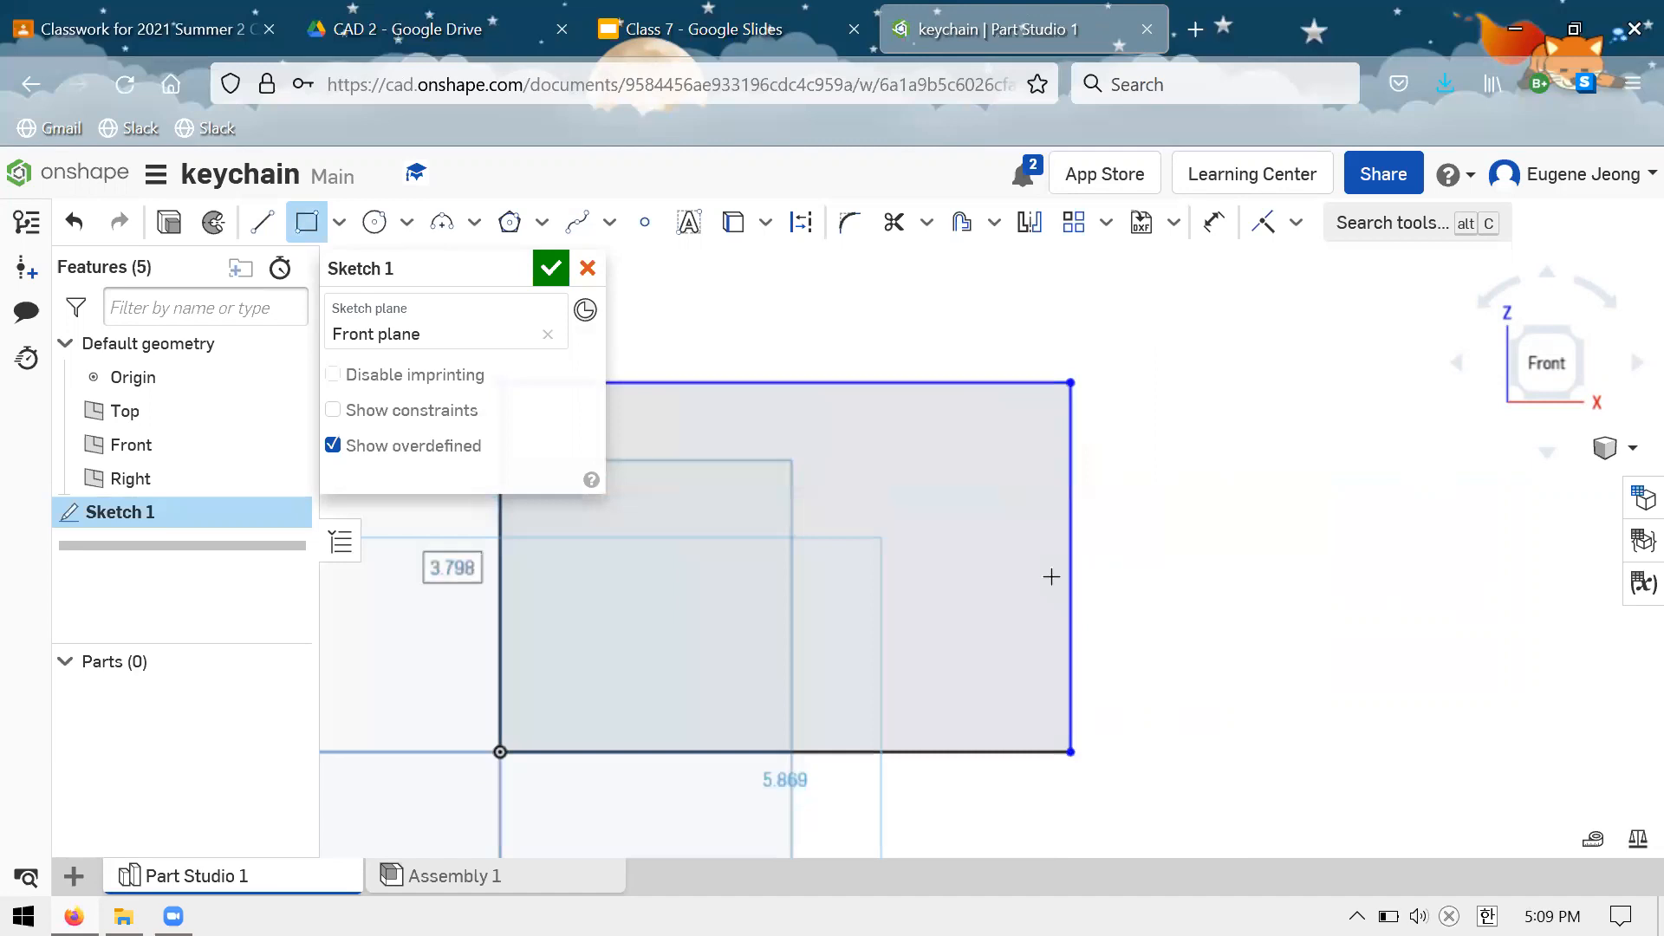
scroll(1052, 577, down, 1)
scroll(780, 408, up, 1)
key(Escape)
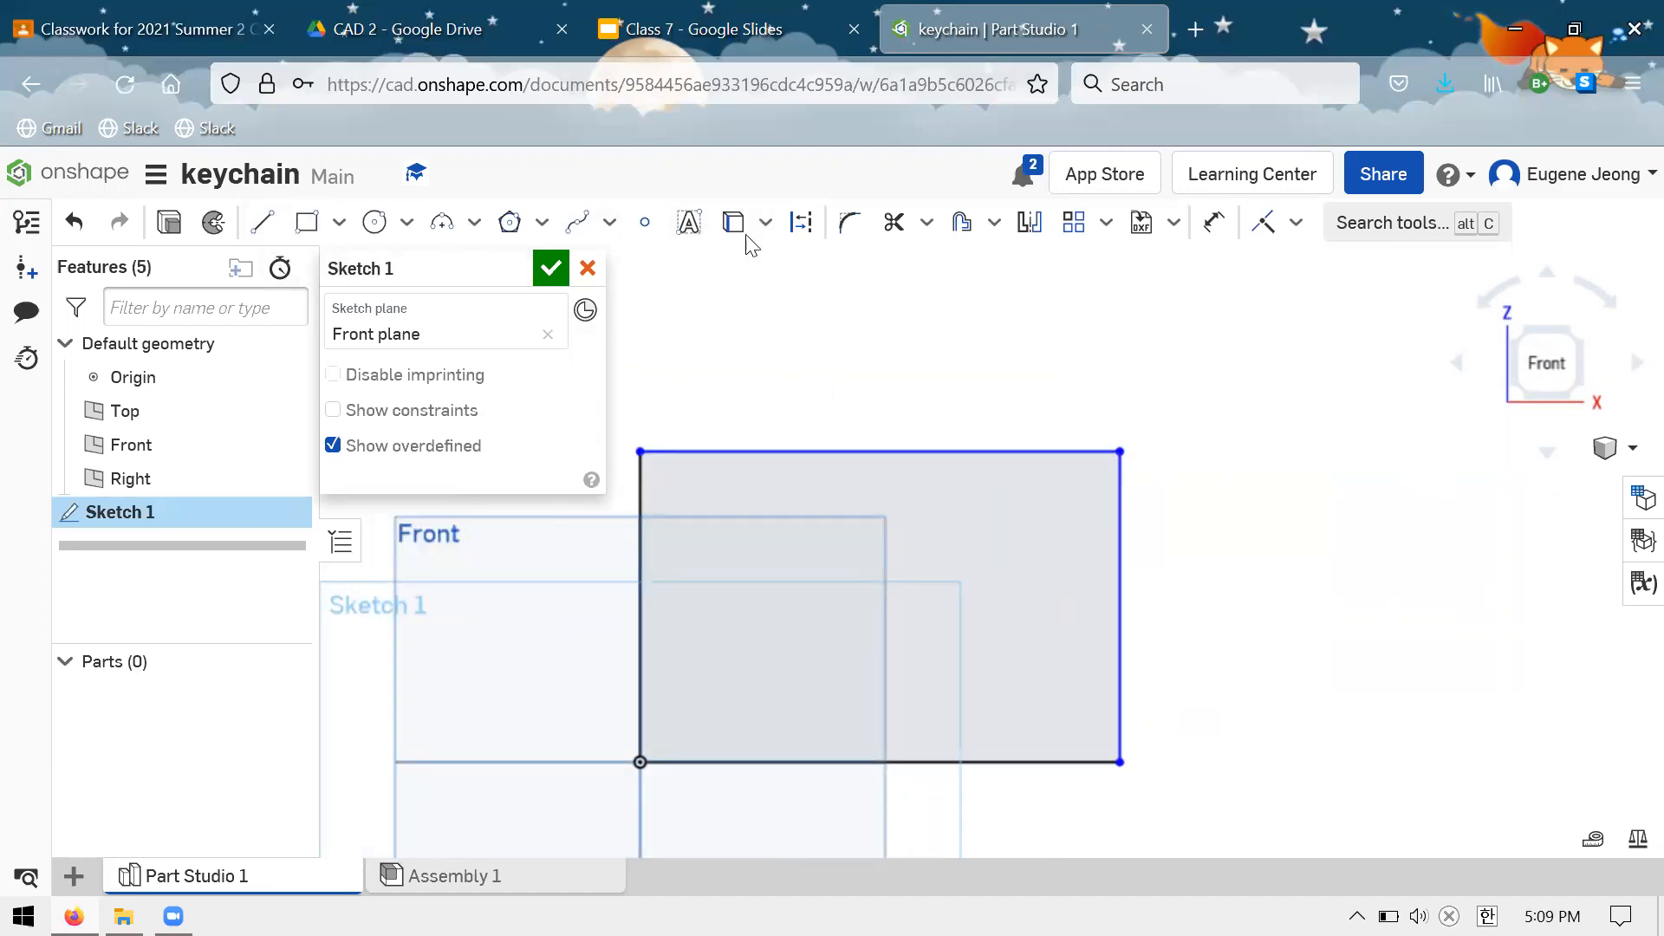
click(689, 222)
drag(660, 519, 1096, 692)
drag(439, 258, 259, 258)
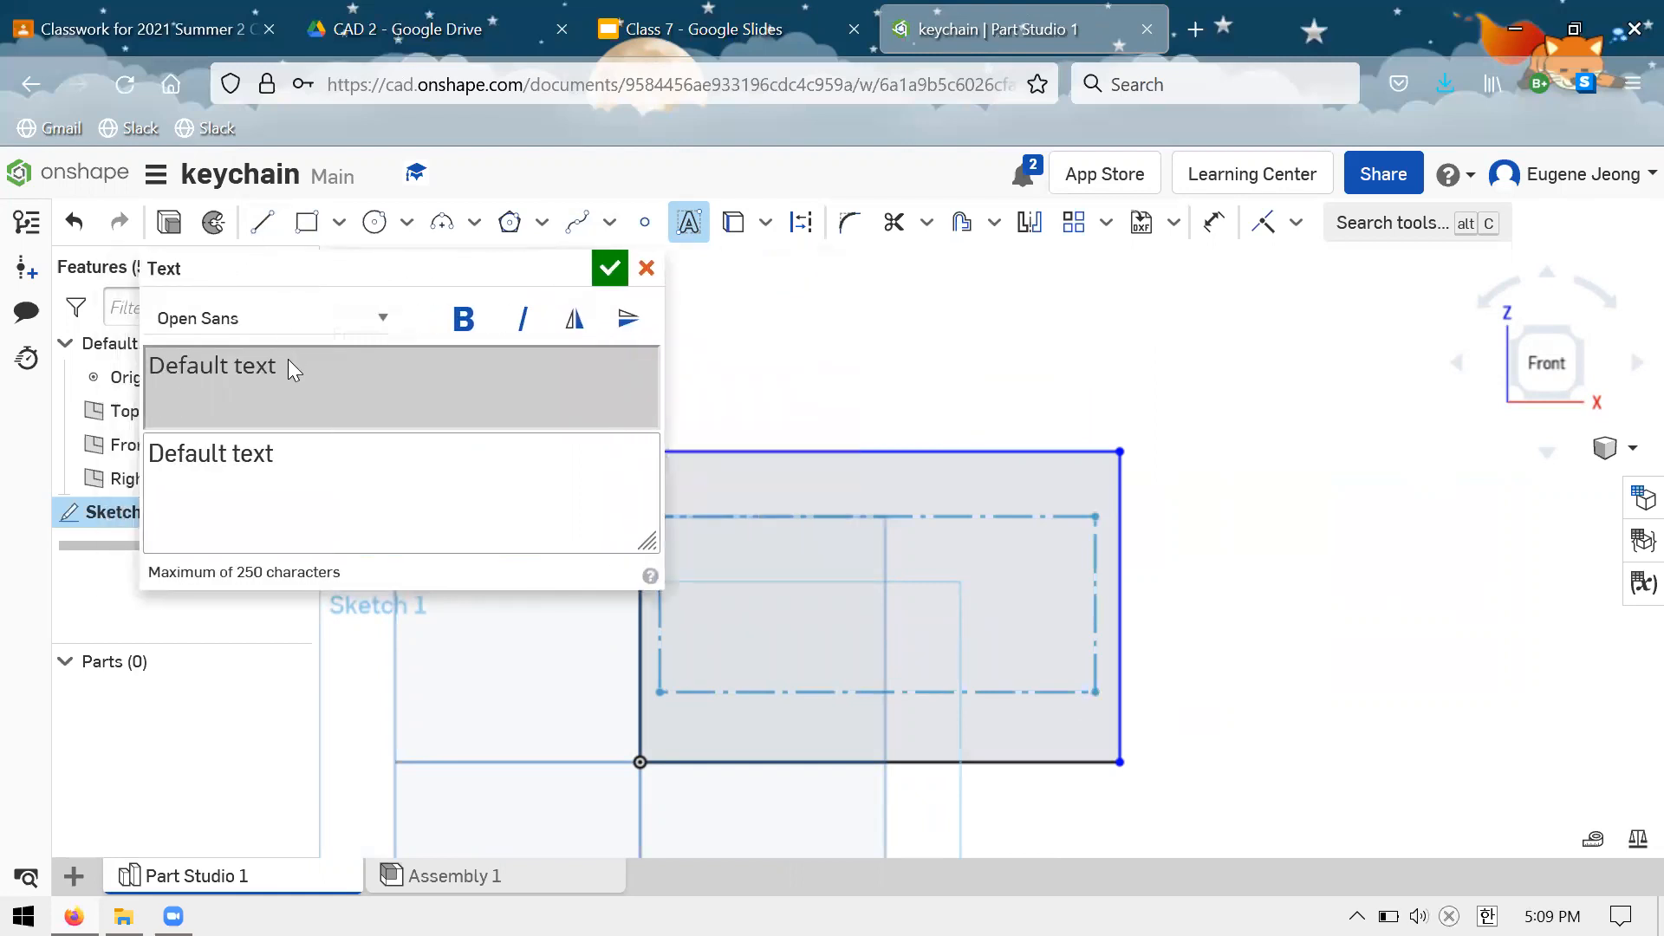
key(Escape)
key(shift+e)
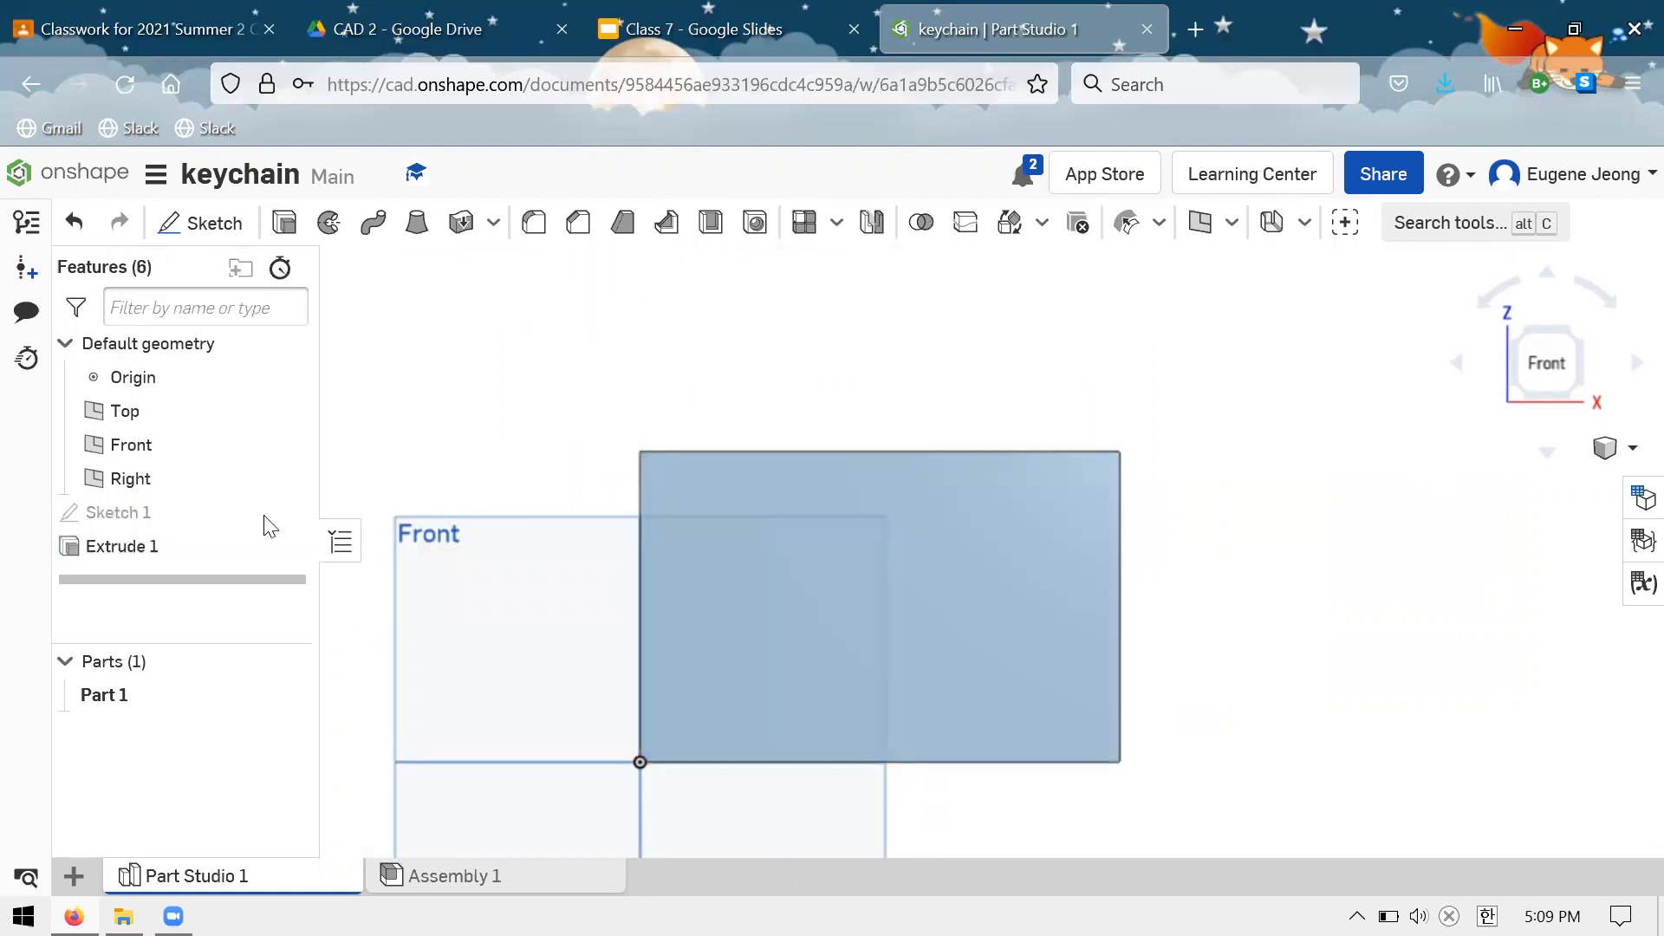
key(ctrl+z)
Reopen the rectangle's sketch for editing and insert the owner's first name as Open Sans text inside the rectangle
click(244, 514)
right_click(247, 516)
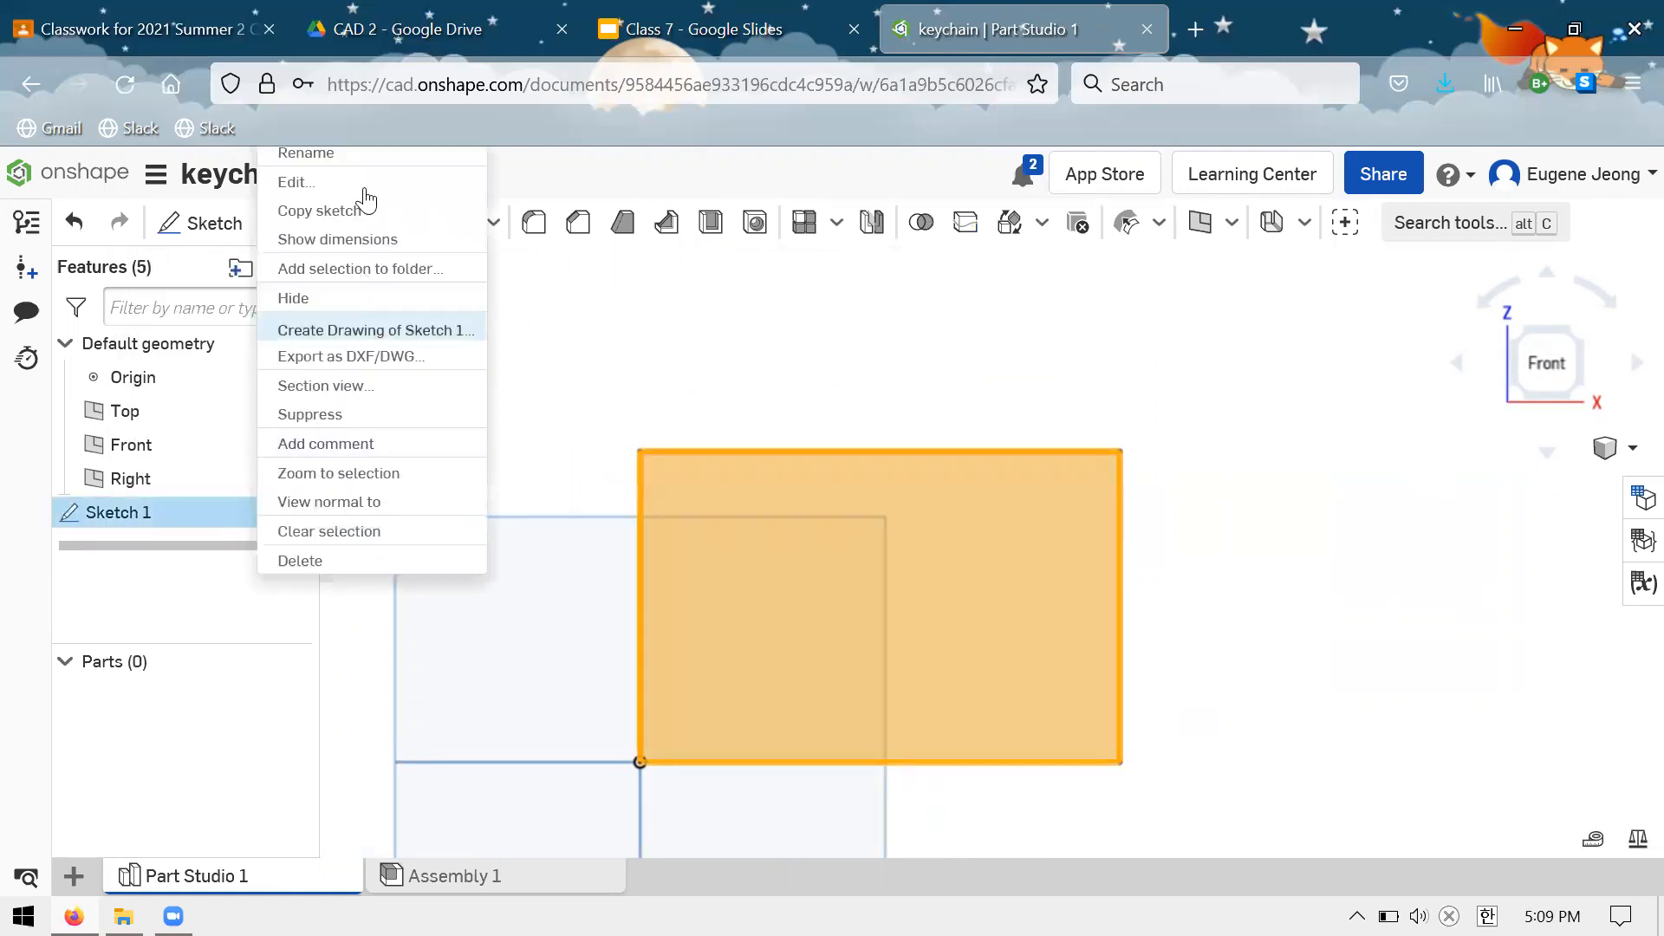
click(295, 182)
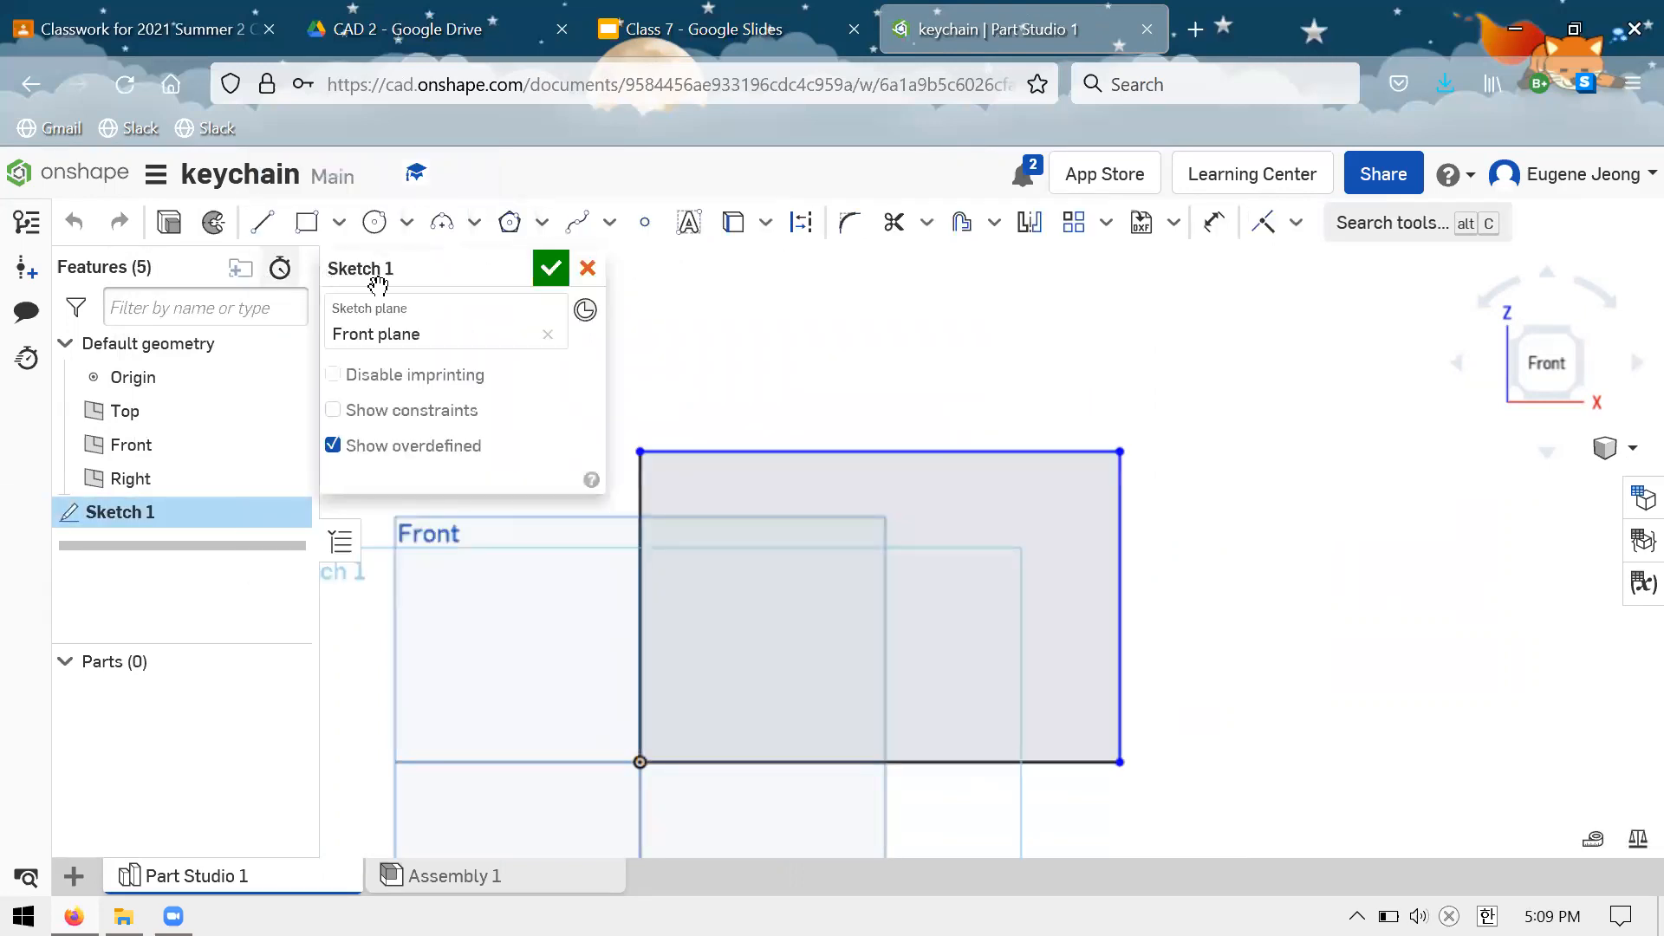
click(688, 233)
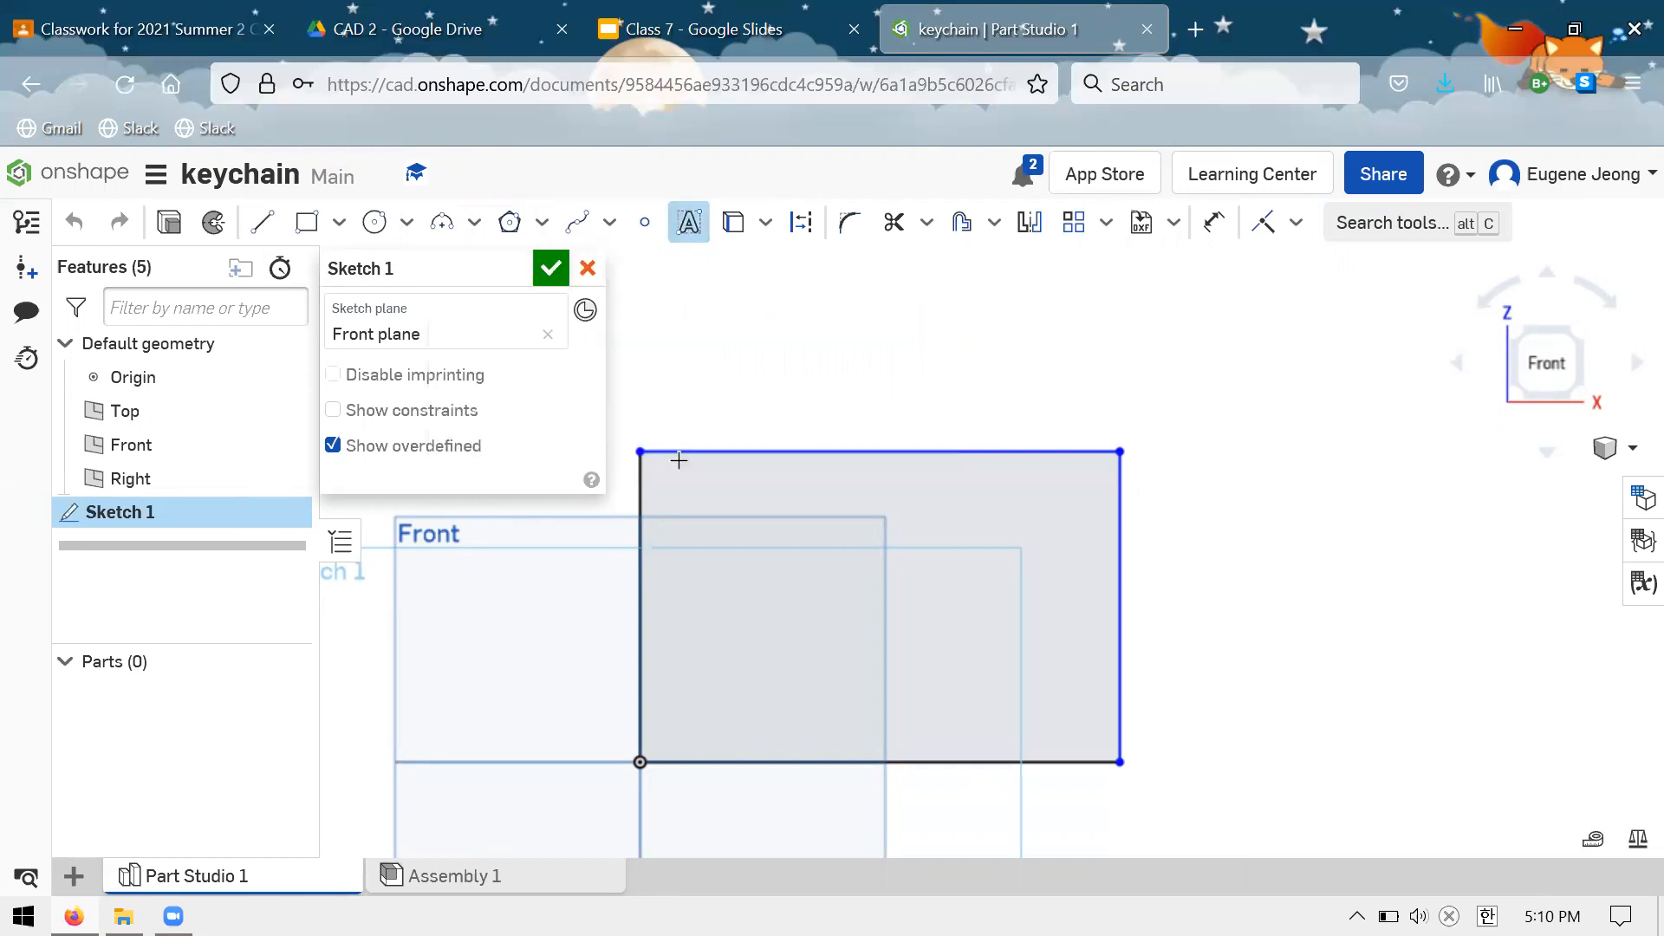
click(671, 507)
click(1071, 674)
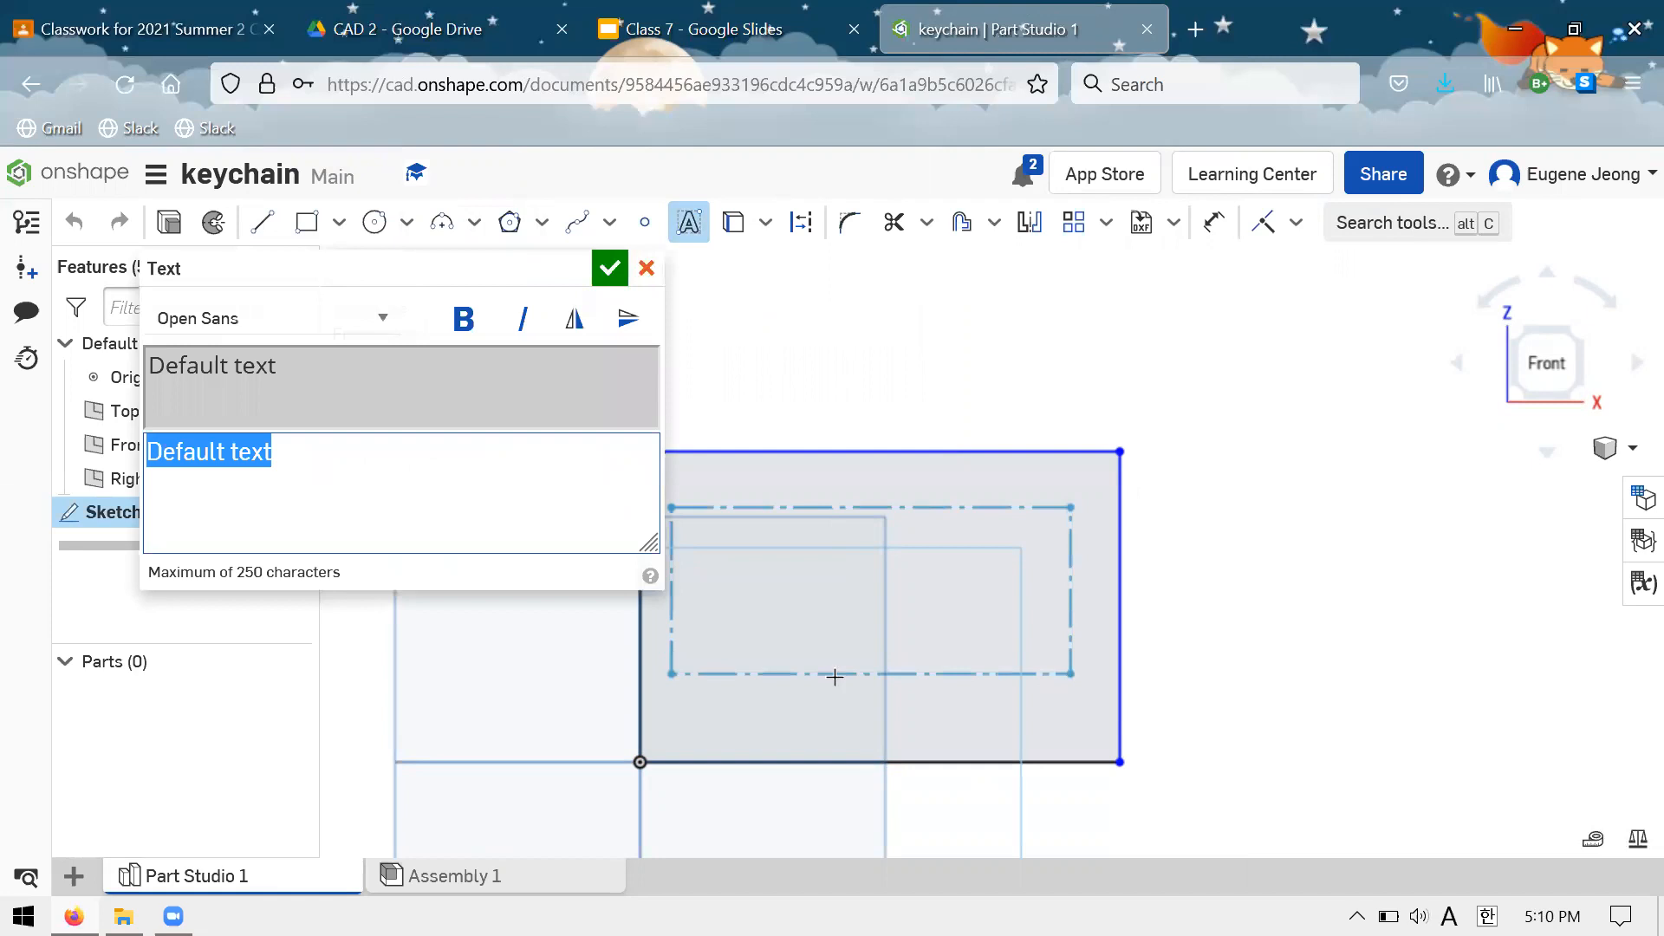
click(370, 498)
key(ctrl+a)
text(Eugene)
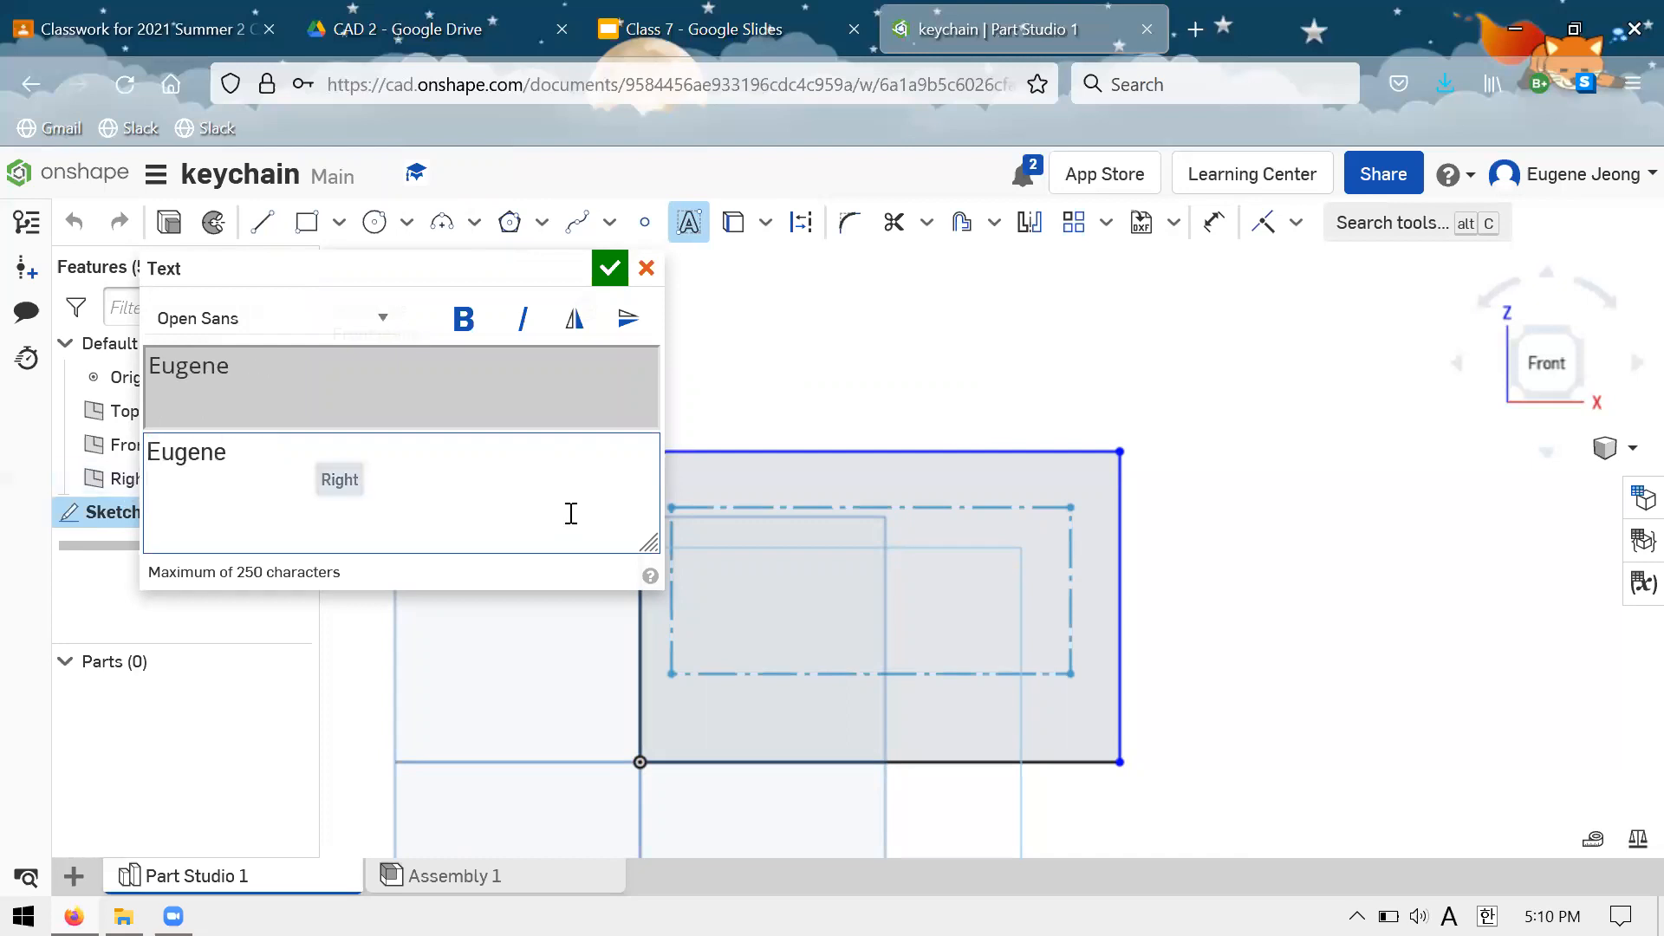
click(610, 279)
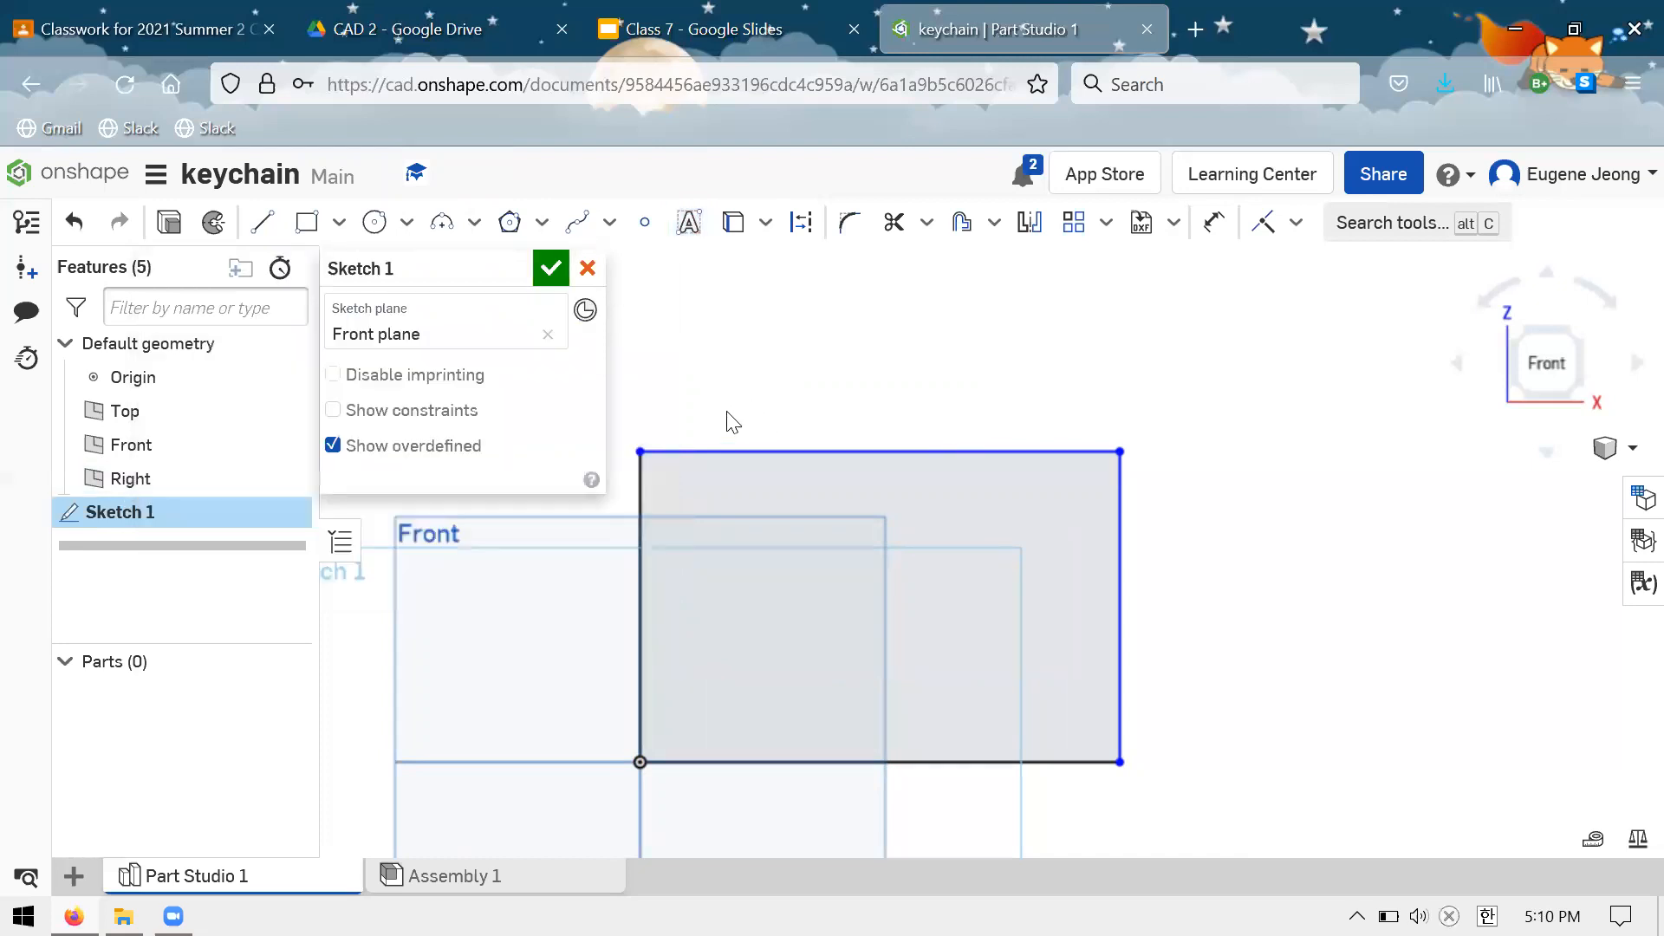
Widen the sketched rectangle so it encloses the whole name, and finish the sketch
scroll(836, 452, down, 3)
scroll(1153, 418, up, 1)
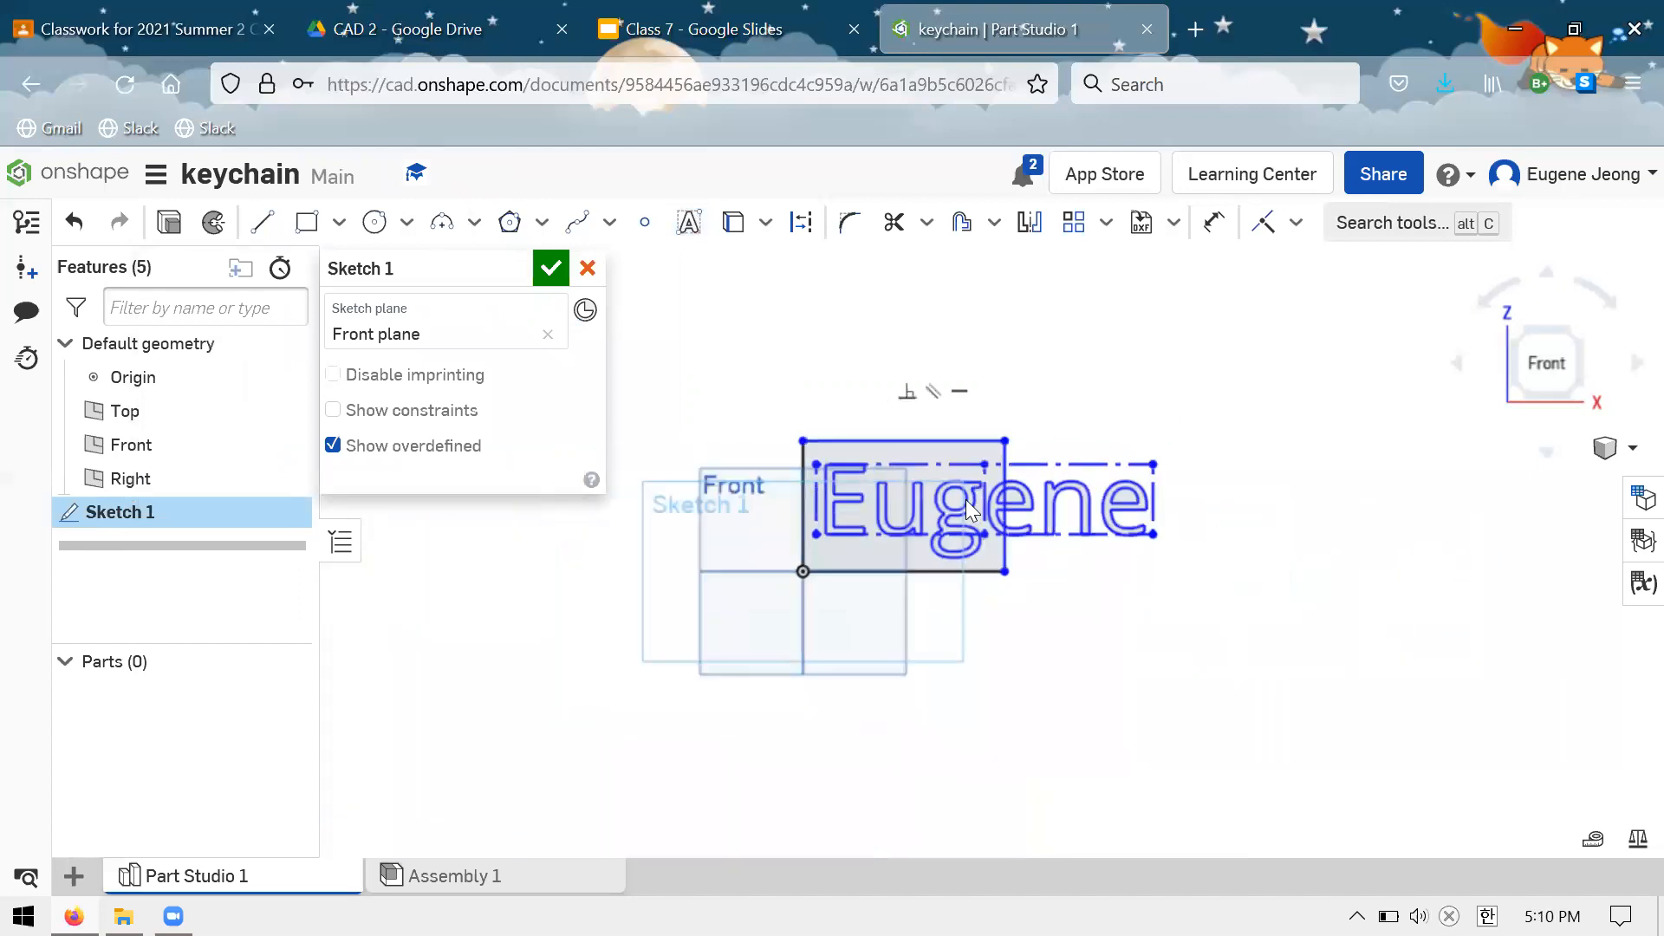
drag(1162, 667, 1221, 650)
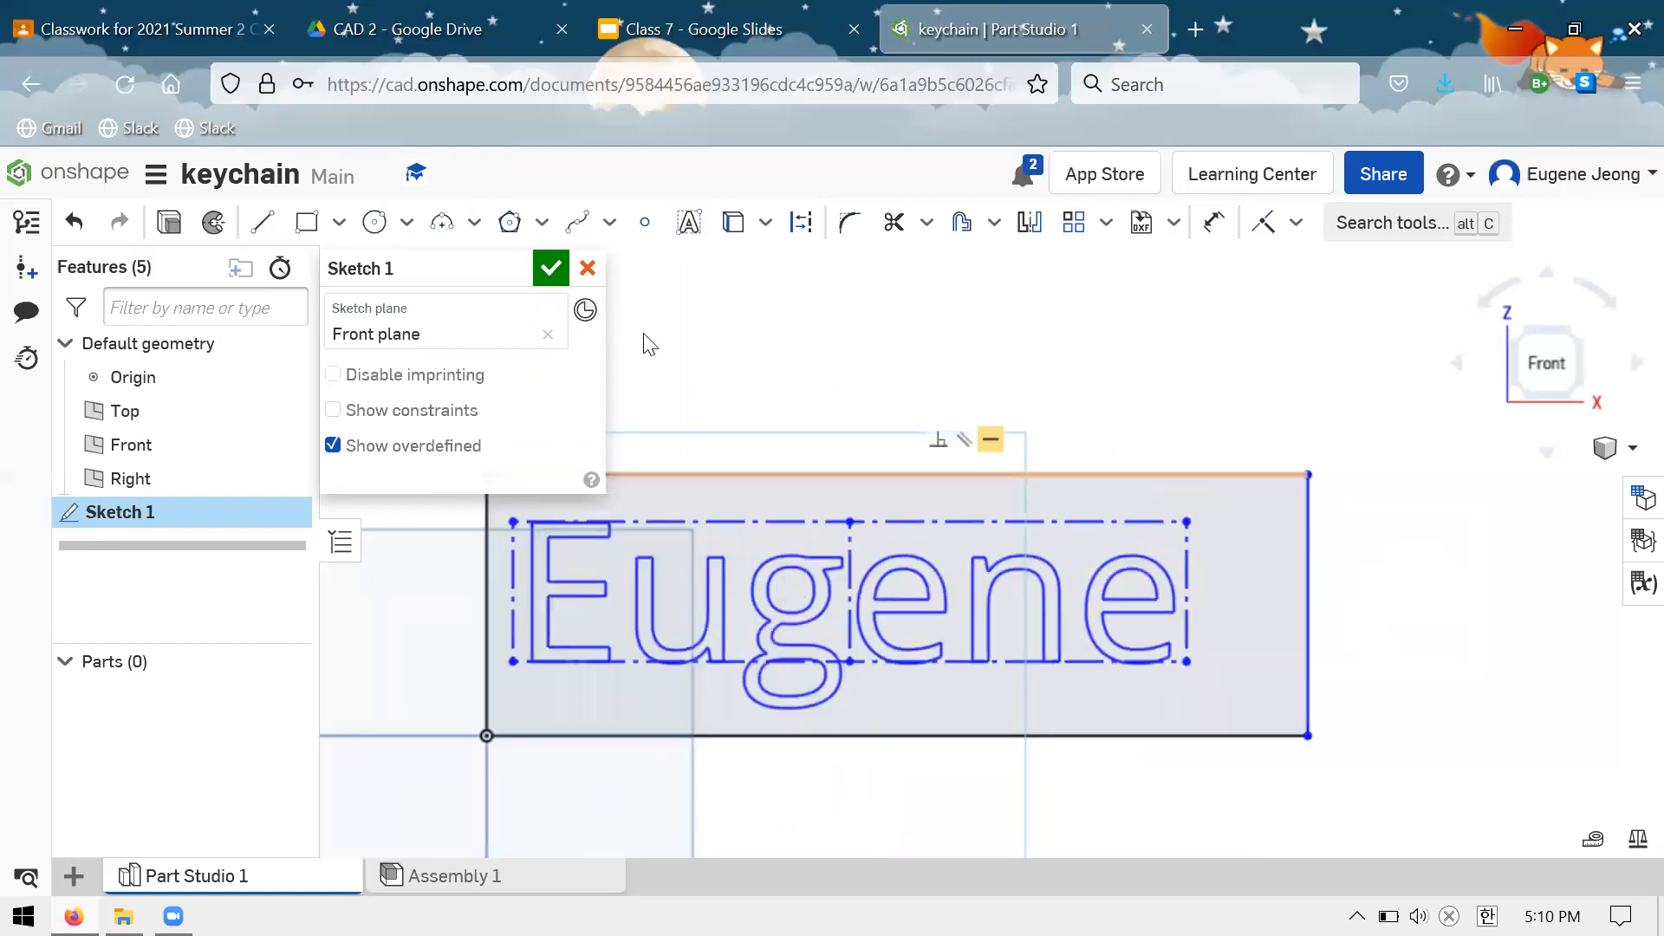
scroll(1006, 444, up, 1)
click(550, 269)
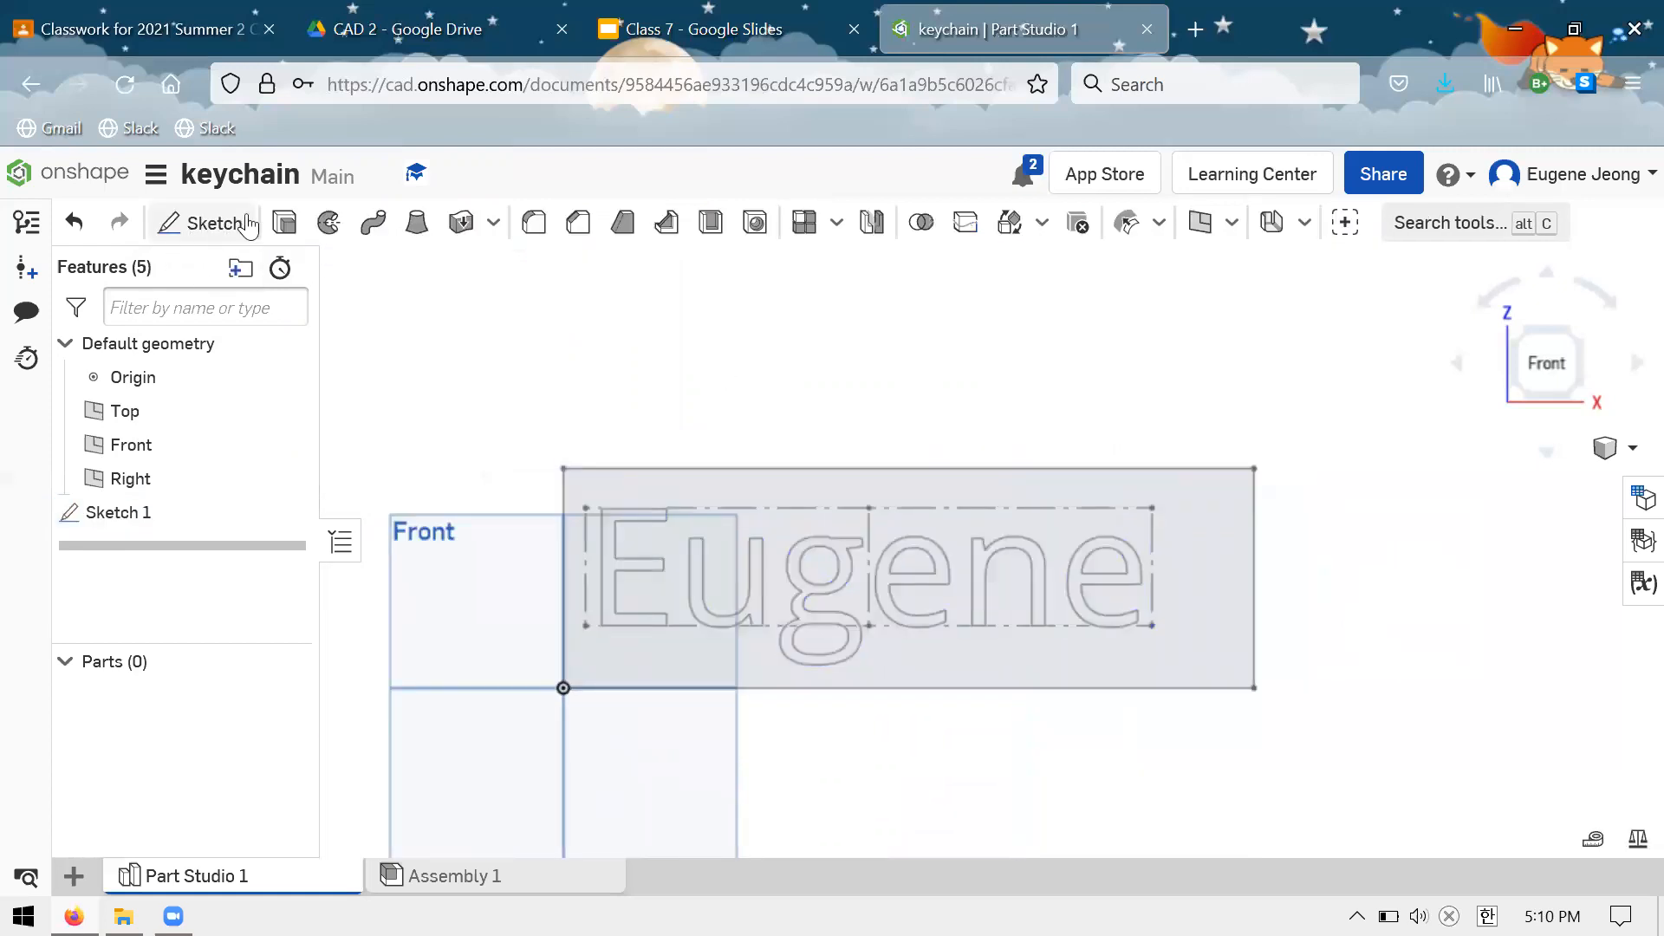
Extrude the rectangle region around the letters as a new solid with a blind depth of 1 in
key(shift+e)
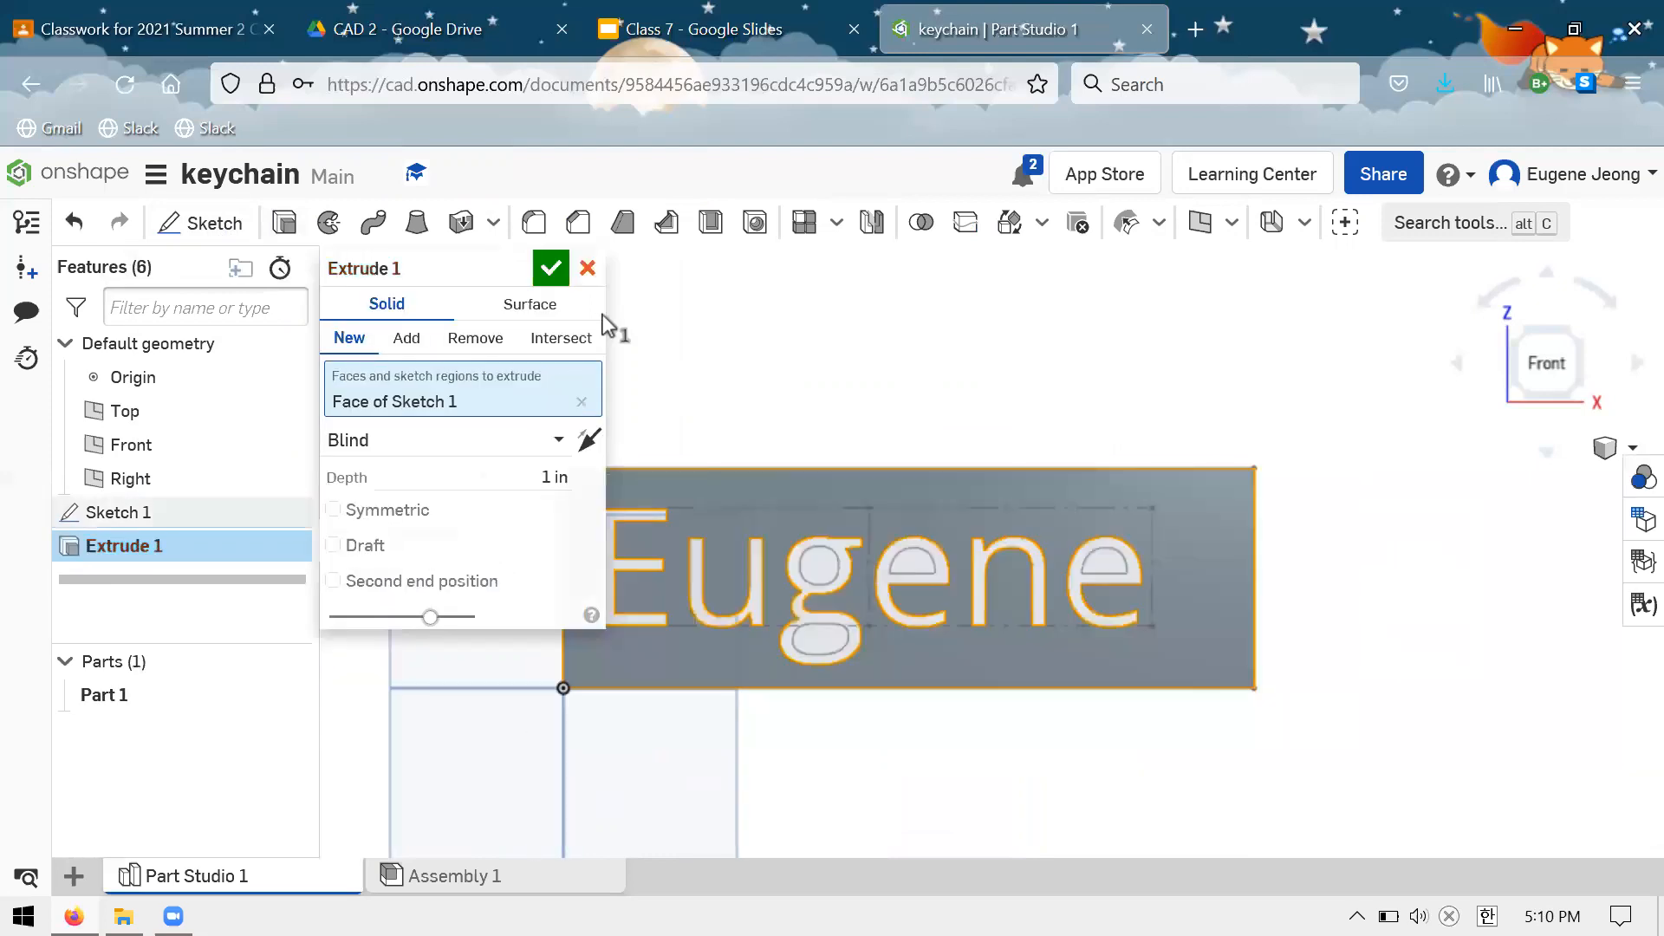
click(551, 269)
mouse_move(840, 449)
right_down()
mouse_move(834, 361)
mouse_move(954, 639)
right_up()
right_drag(917, 416, 778, 480)
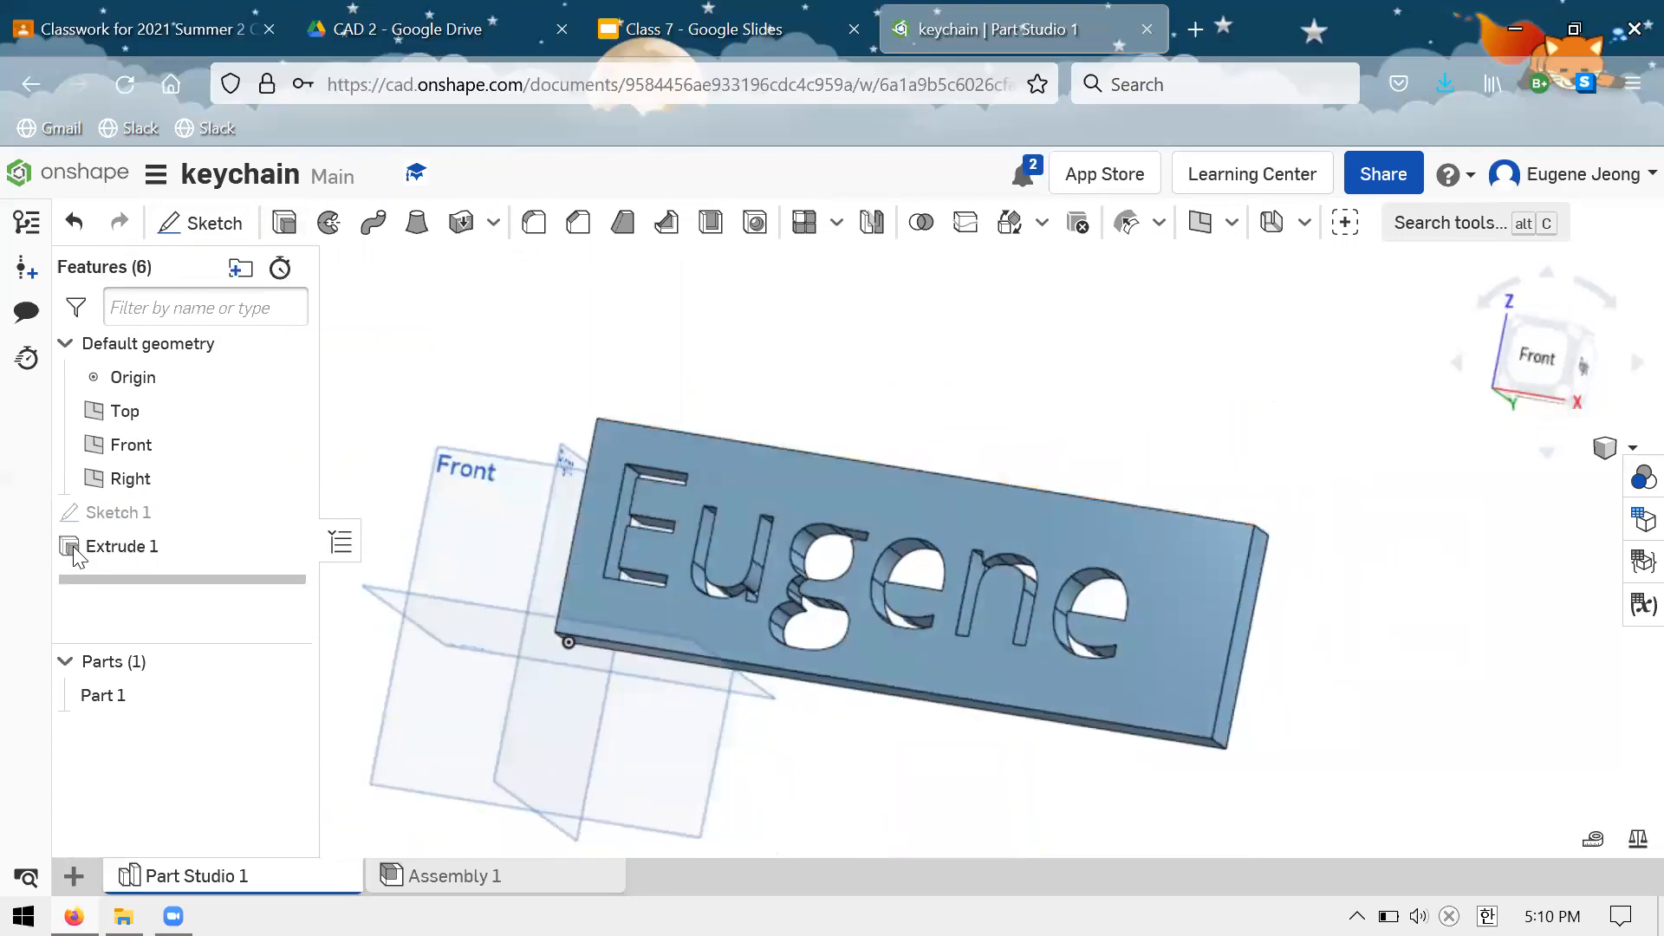
Reopen the extrusion's base sketch for editing and delete the rectangle and name text
right_click(130, 513)
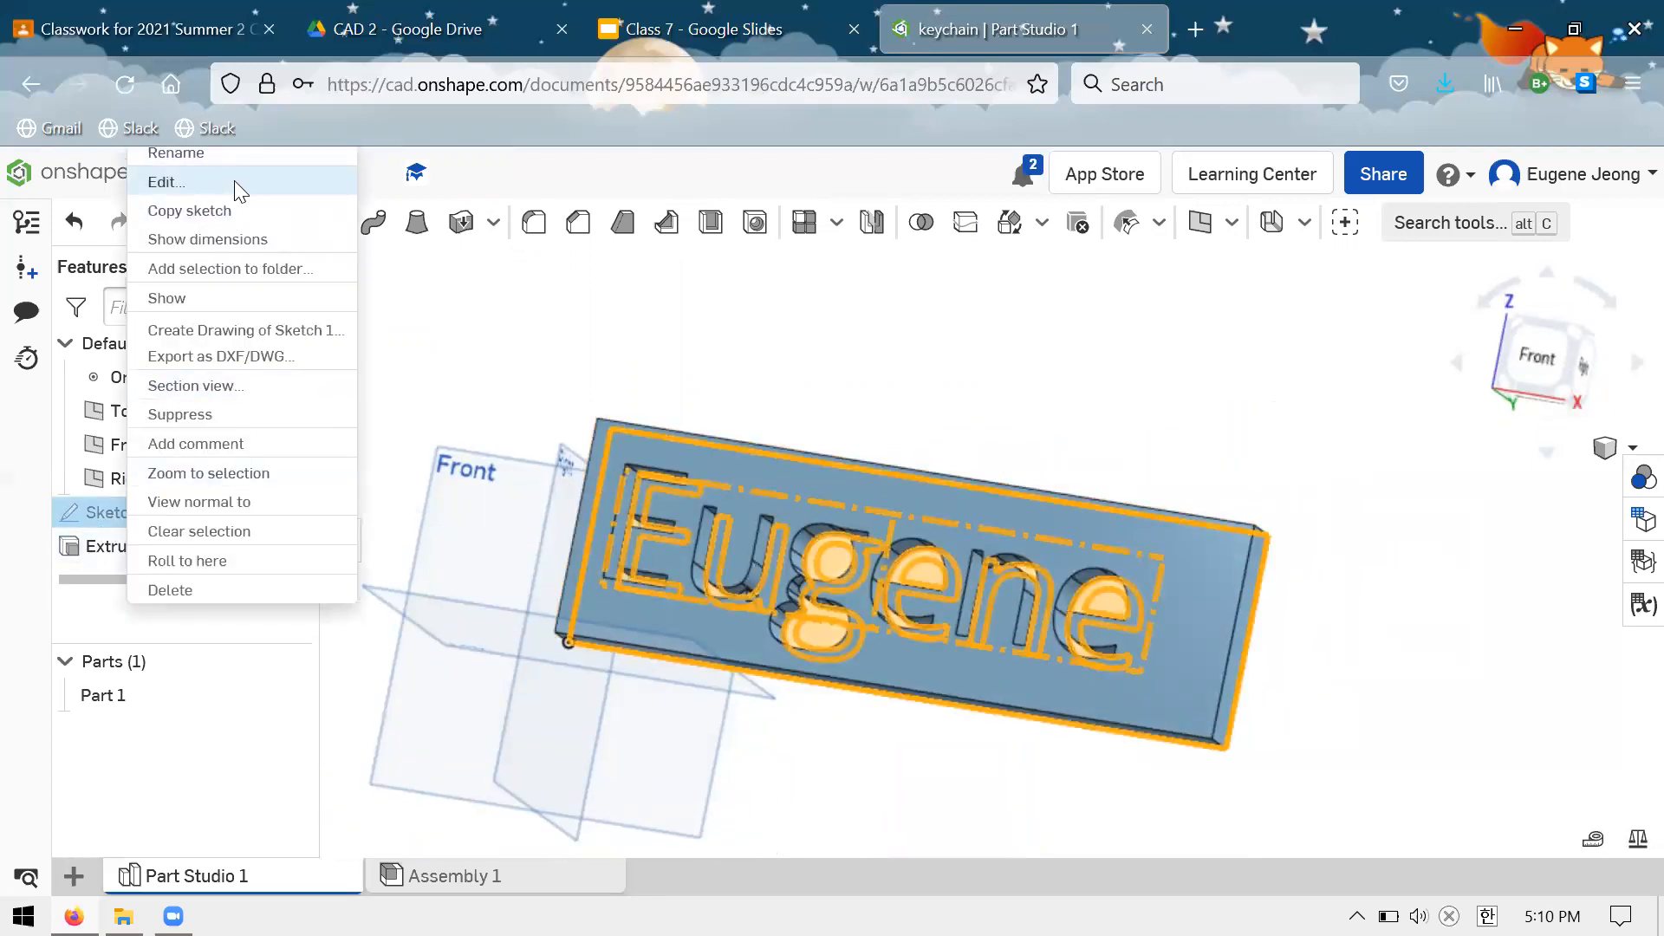
click(232, 181)
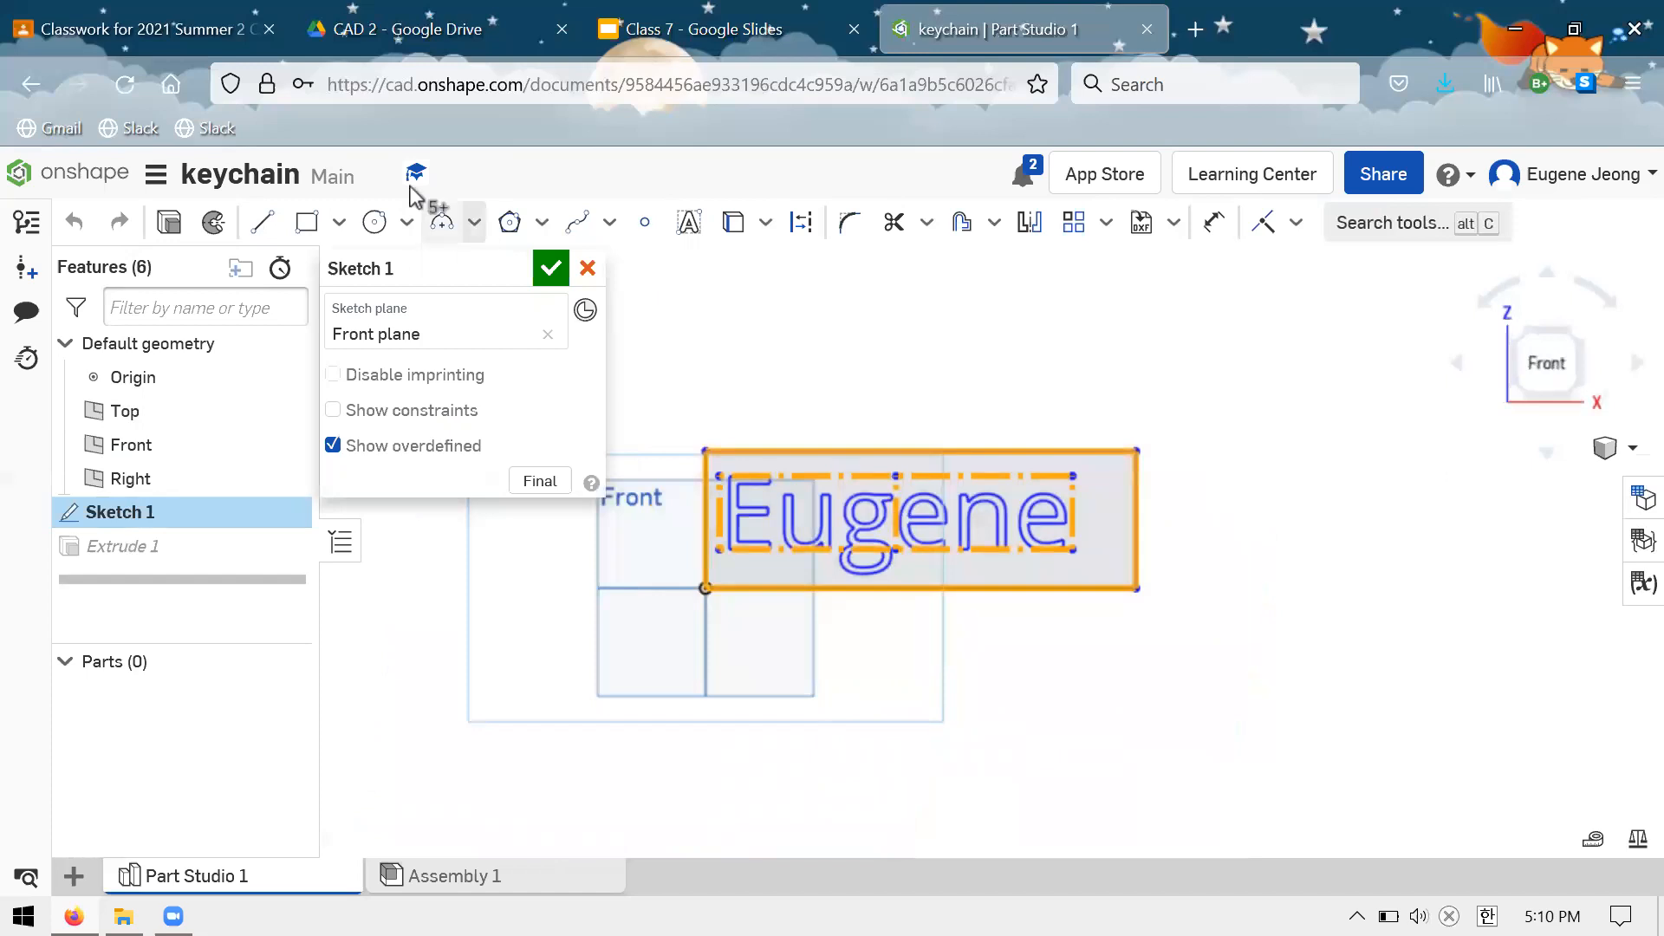
click(1182, 685)
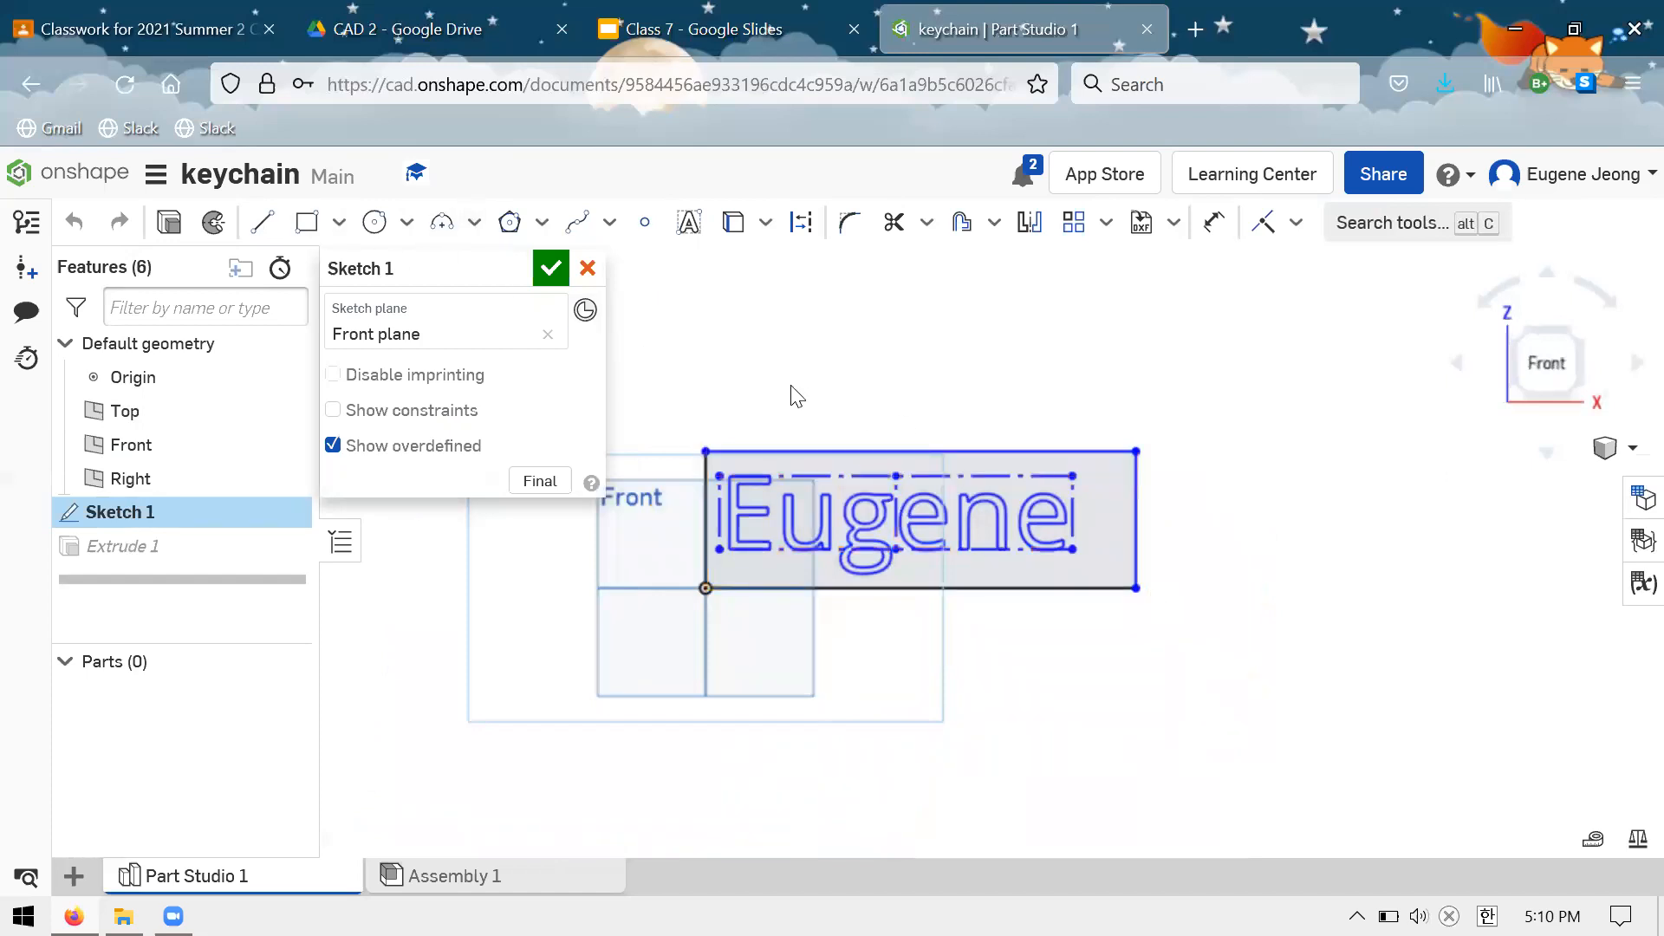
drag(796, 397, 627, 324)
click(763, 441)
key(Delete)
Draw a corner rectangle up from the origin on the Front plane and dimension its width as 6 in
click(307, 222)
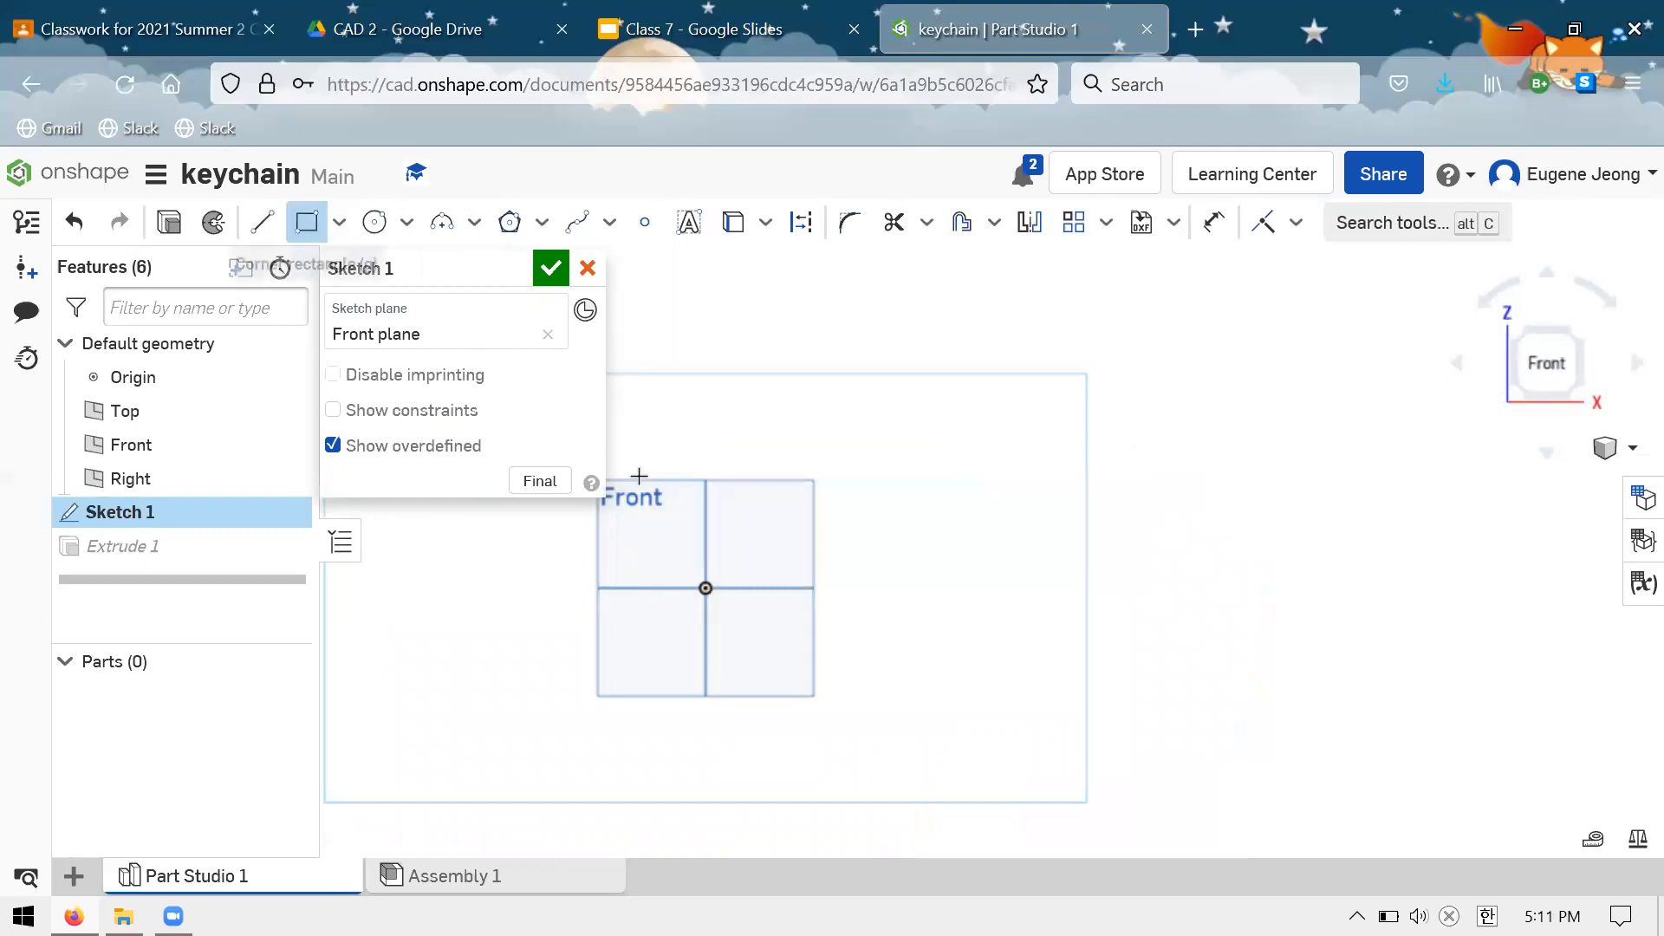
click(706, 588)
click(987, 375)
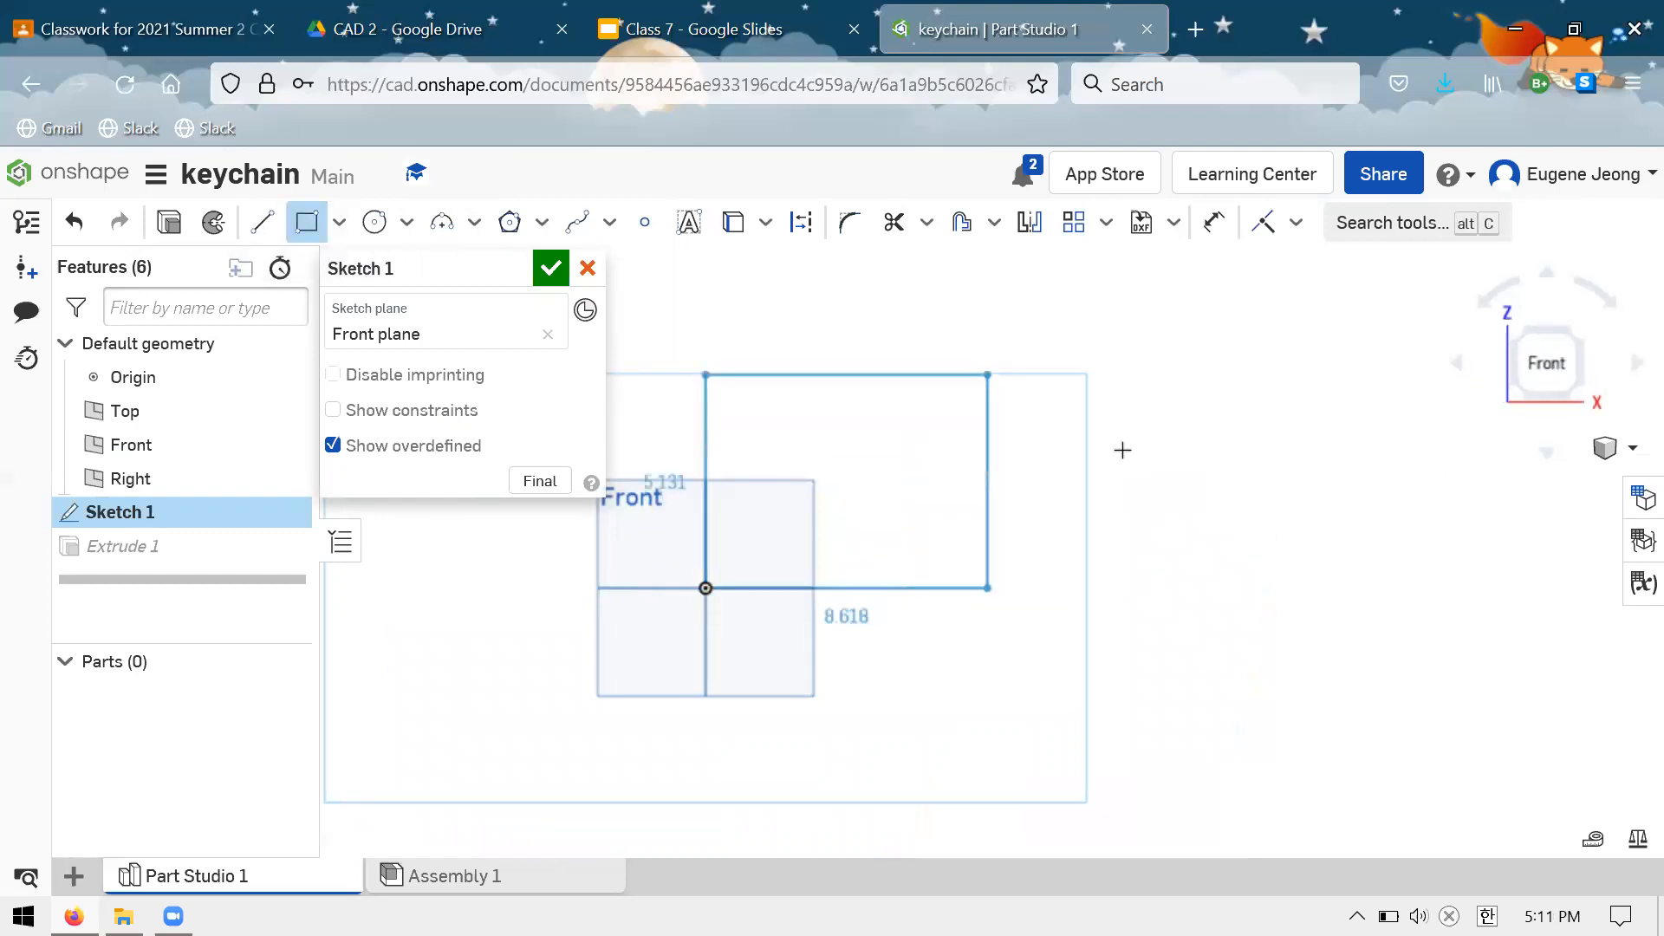
click(1214, 222)
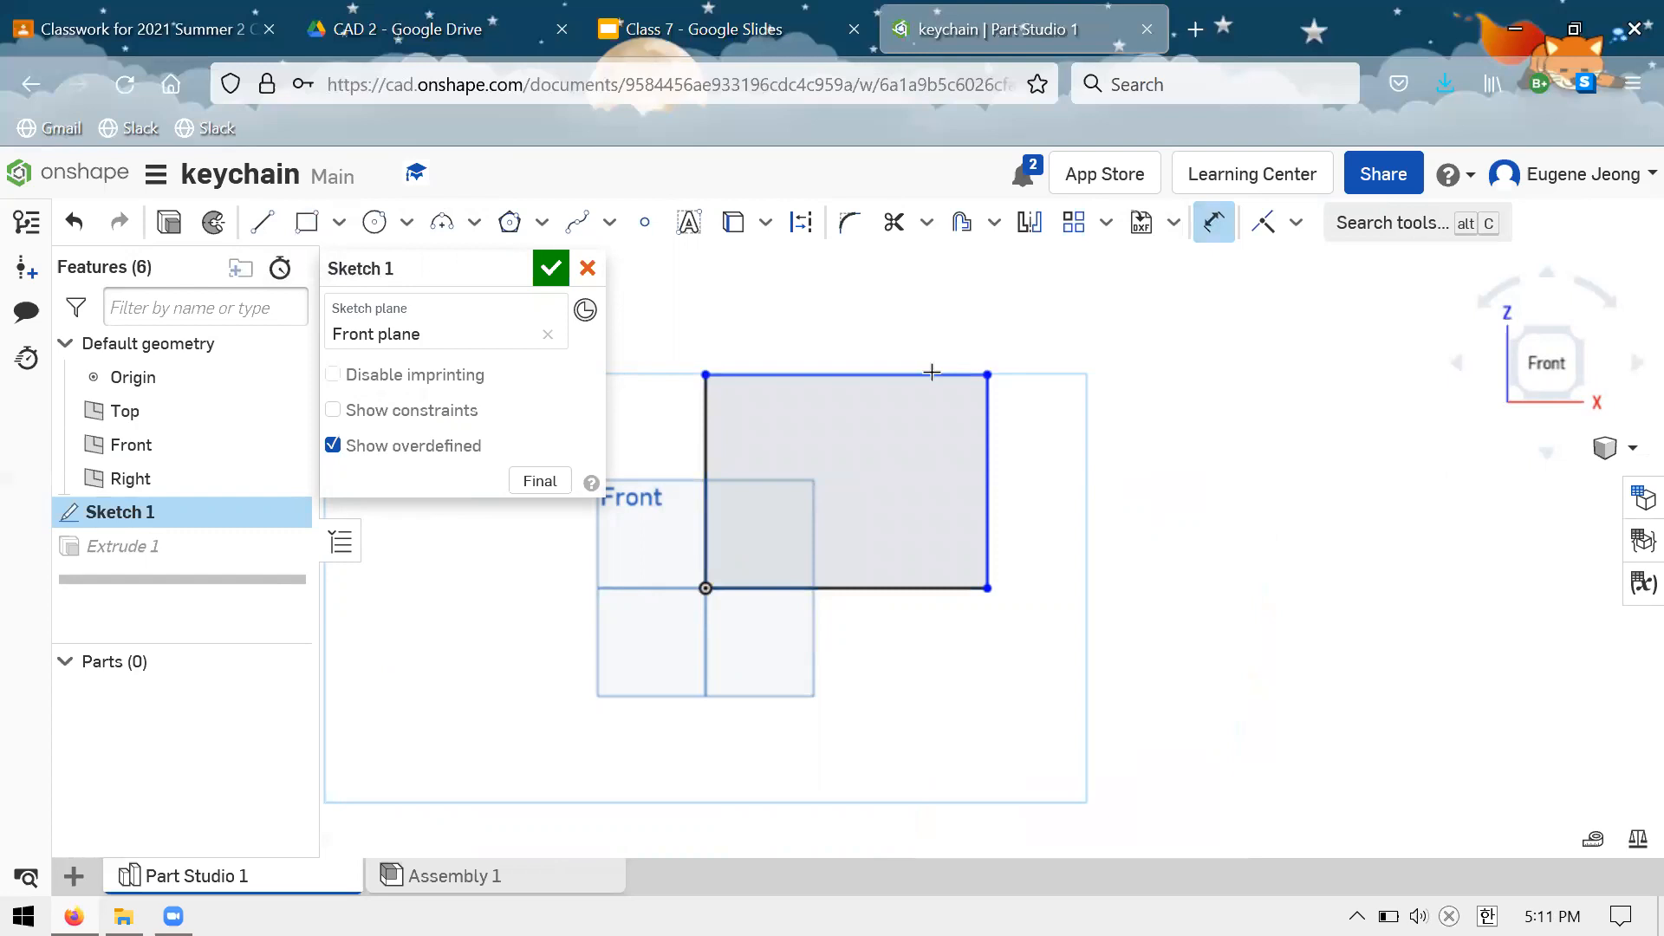
click(930, 379)
click(828, 308)
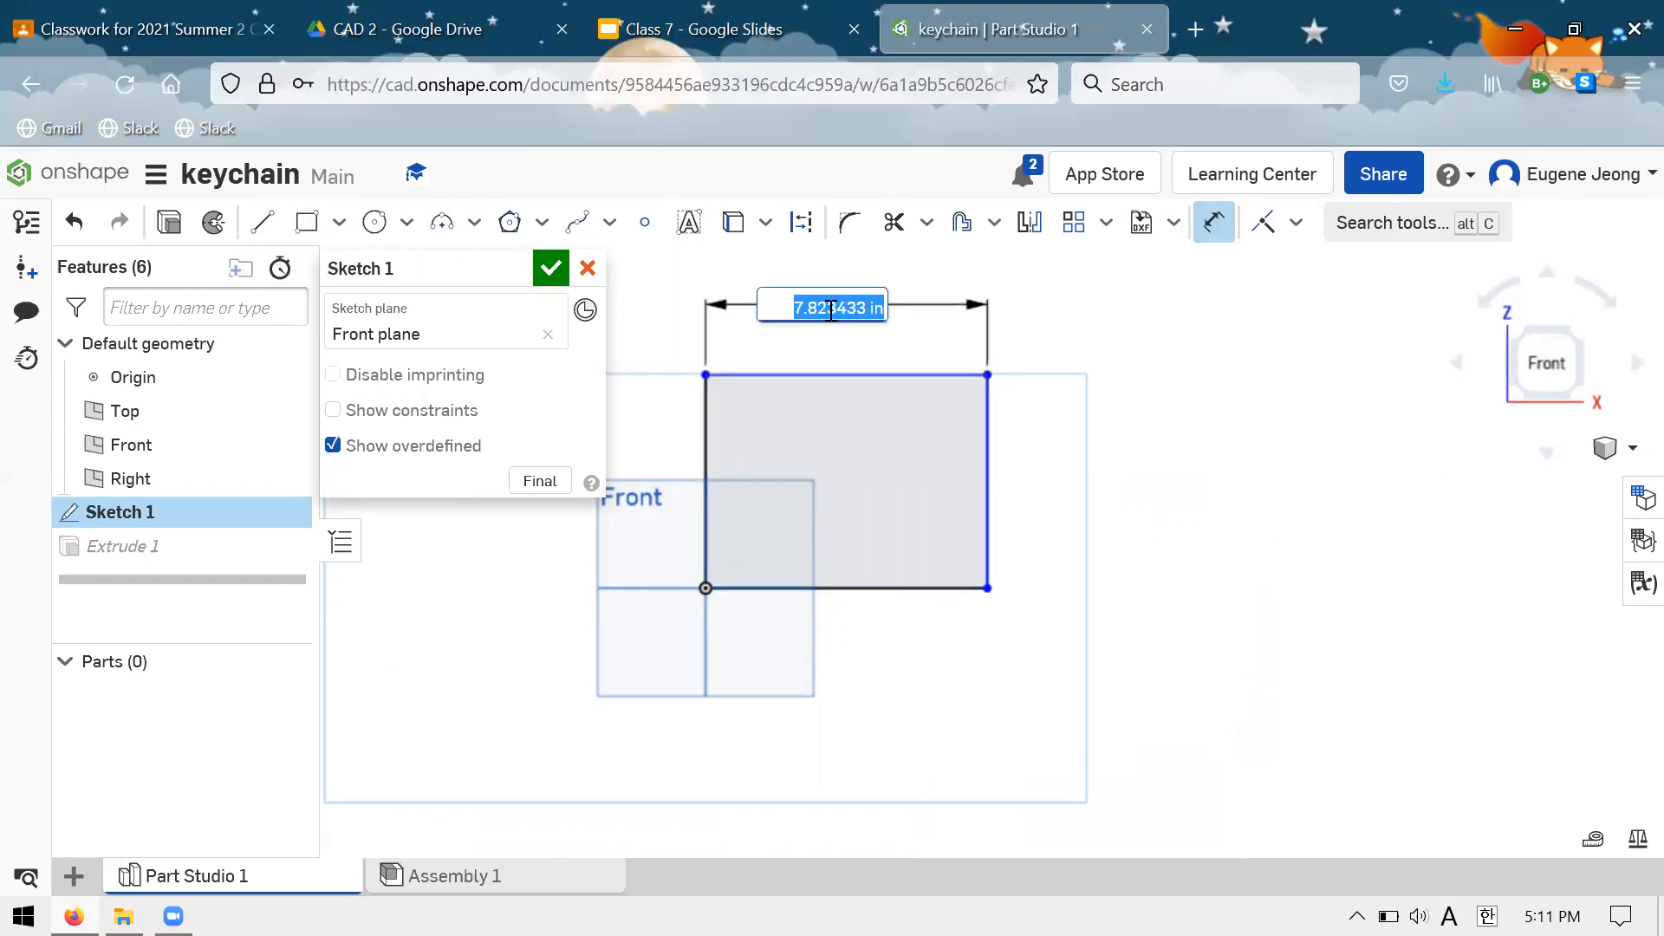
text(6)
key(Return)
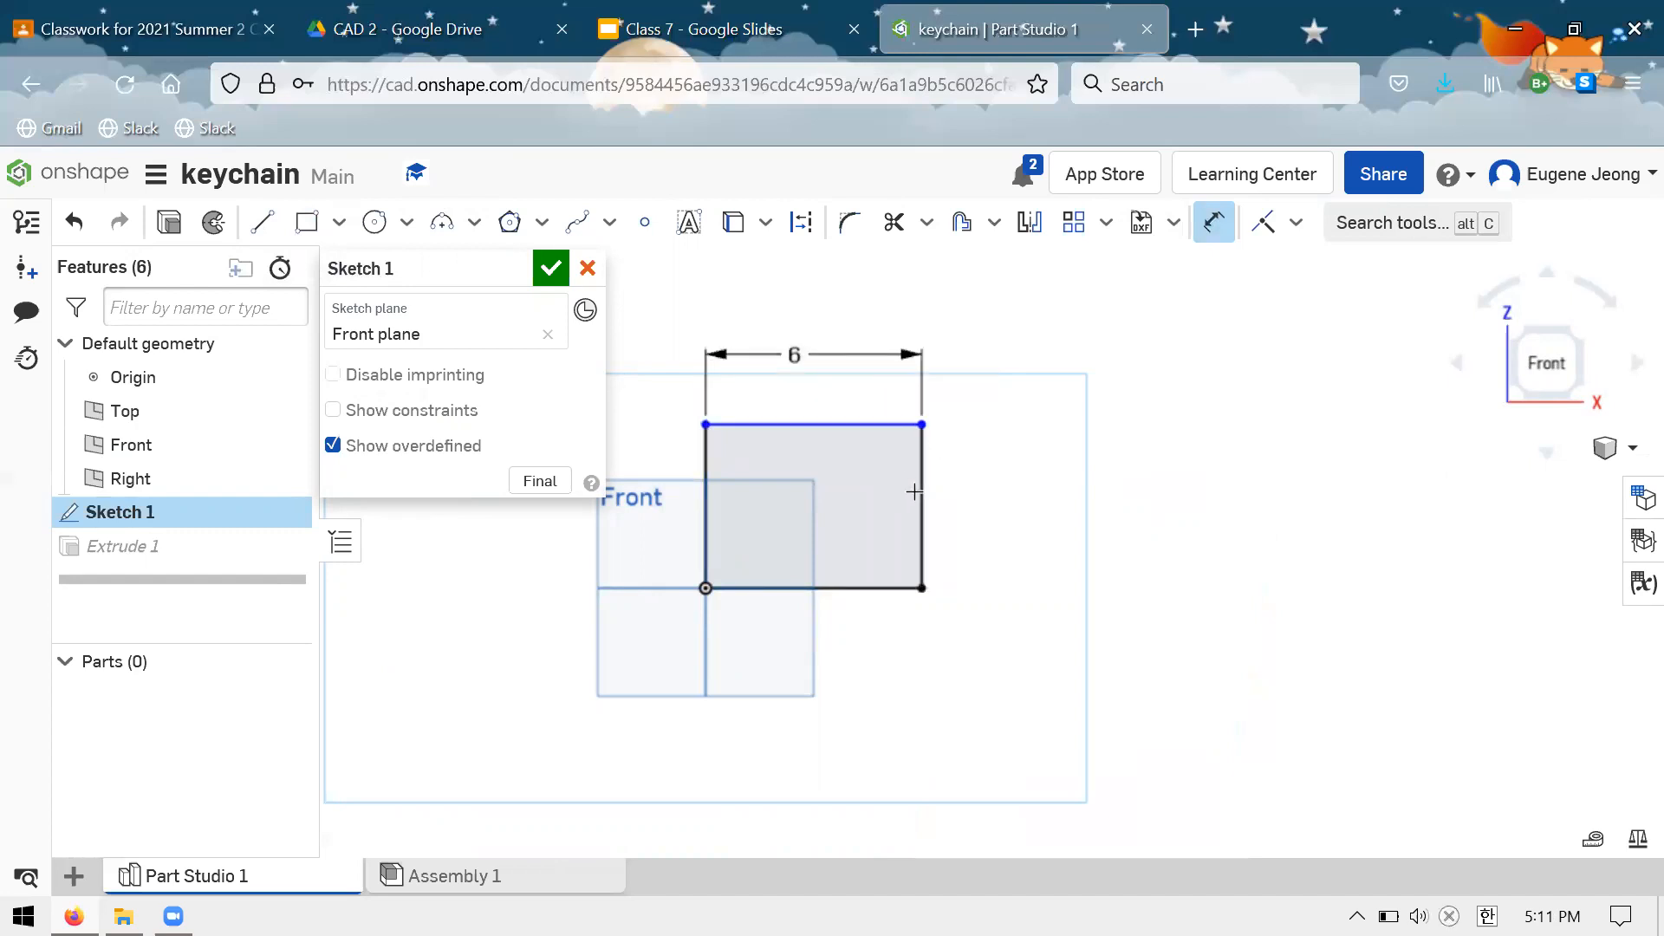
Dimension the rectangle's height as 3 in
click(922, 491)
click(1025, 505)
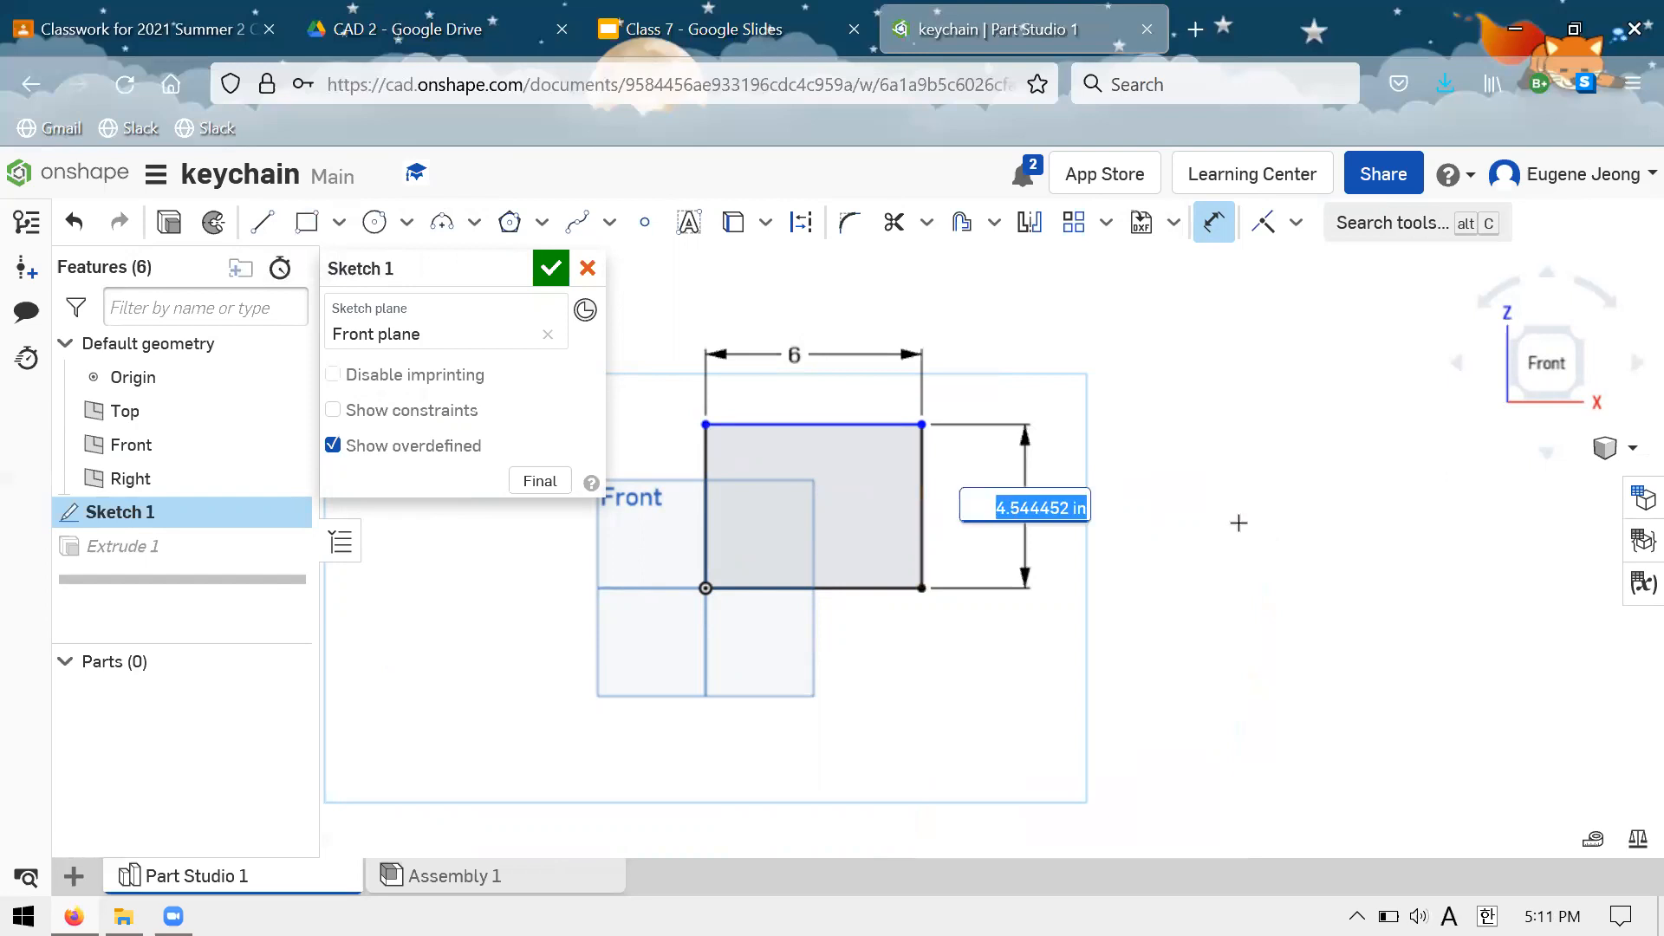
text(3)
key(Return)
scroll(825, 557, up, 3)
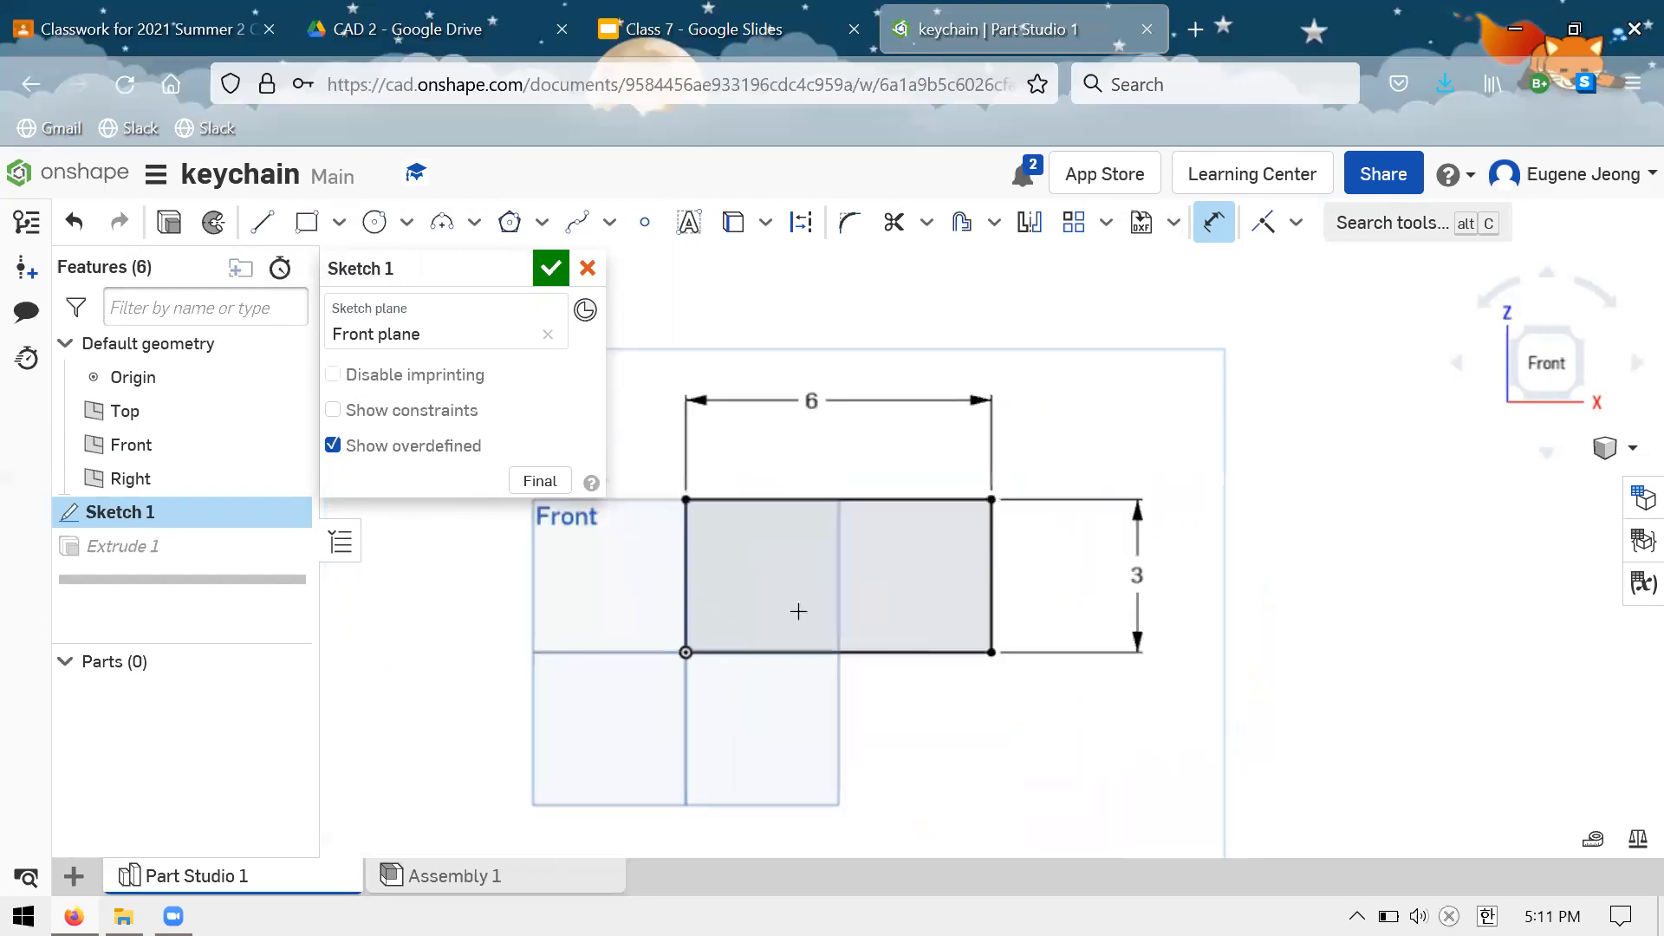
Try to insert the owner's first name in a text frame spanning most of the rectangle's width, and undo it
scroll(798, 611, up, 1)
click(689, 223)
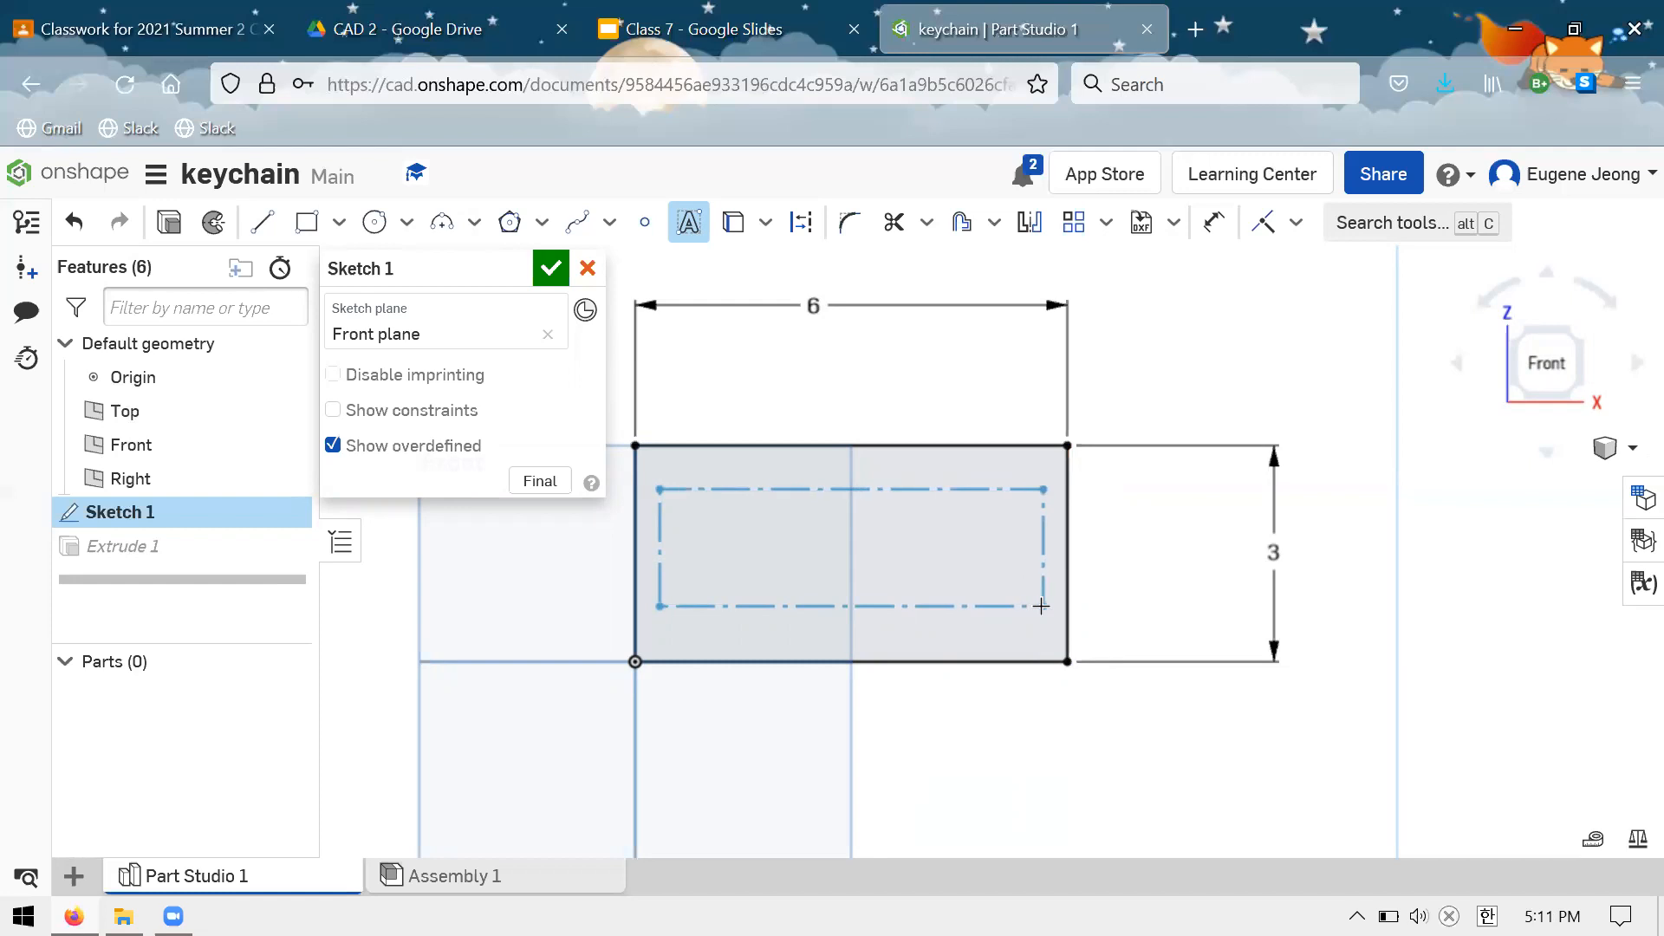
click(1044, 606)
text(Eugene)
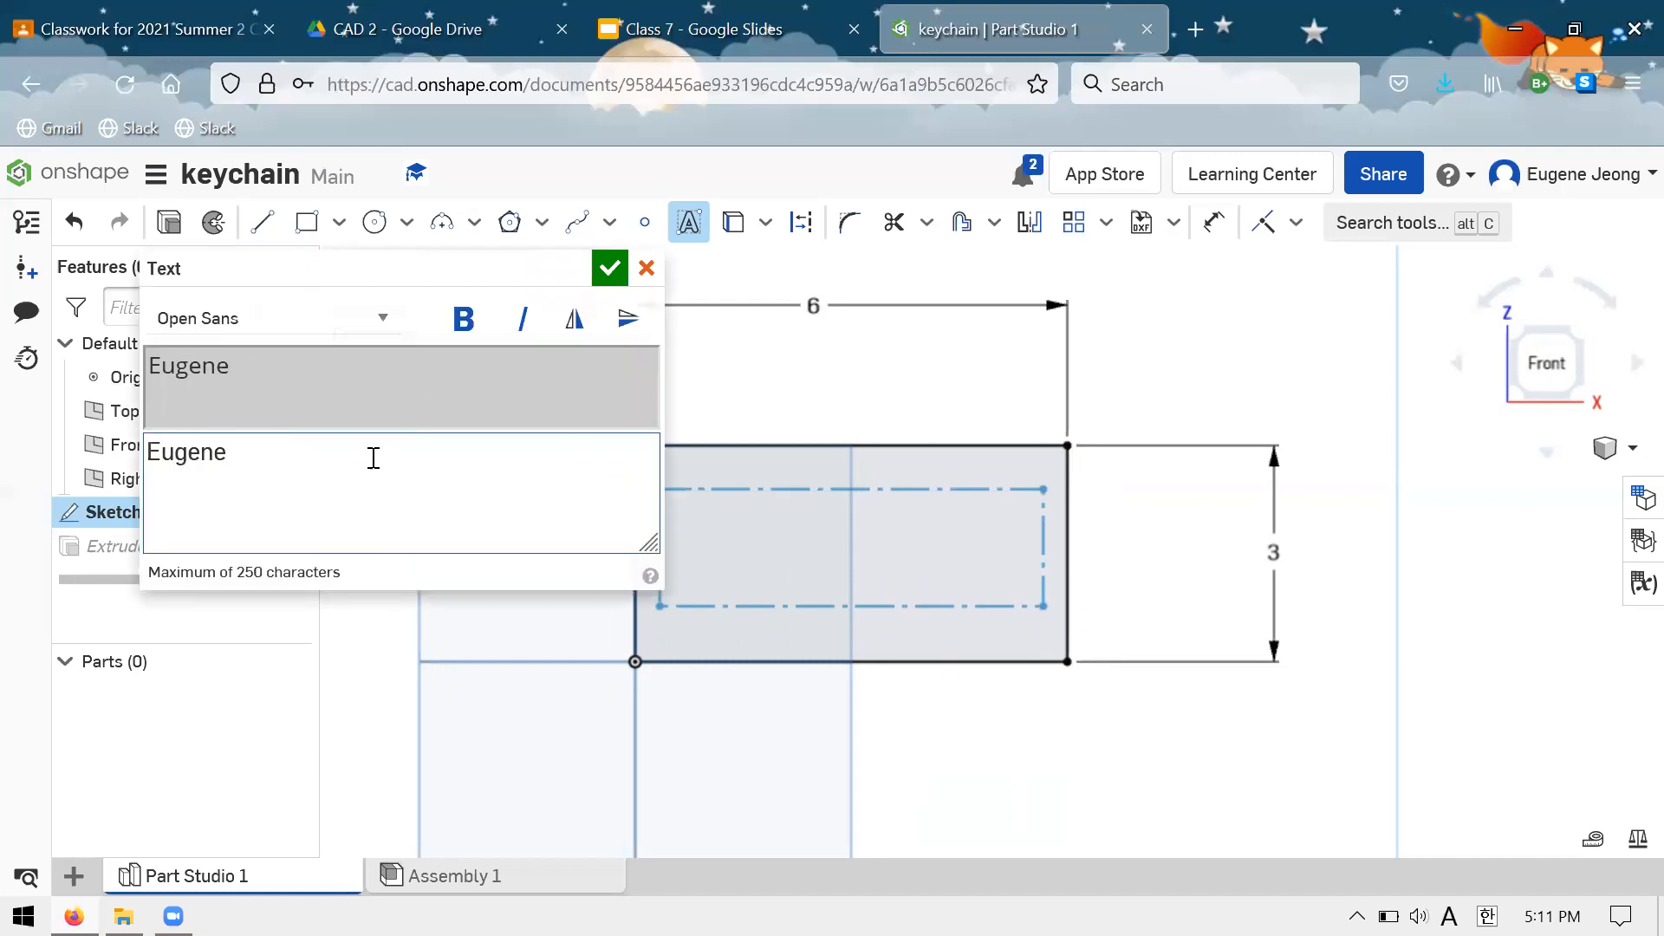
click(610, 268)
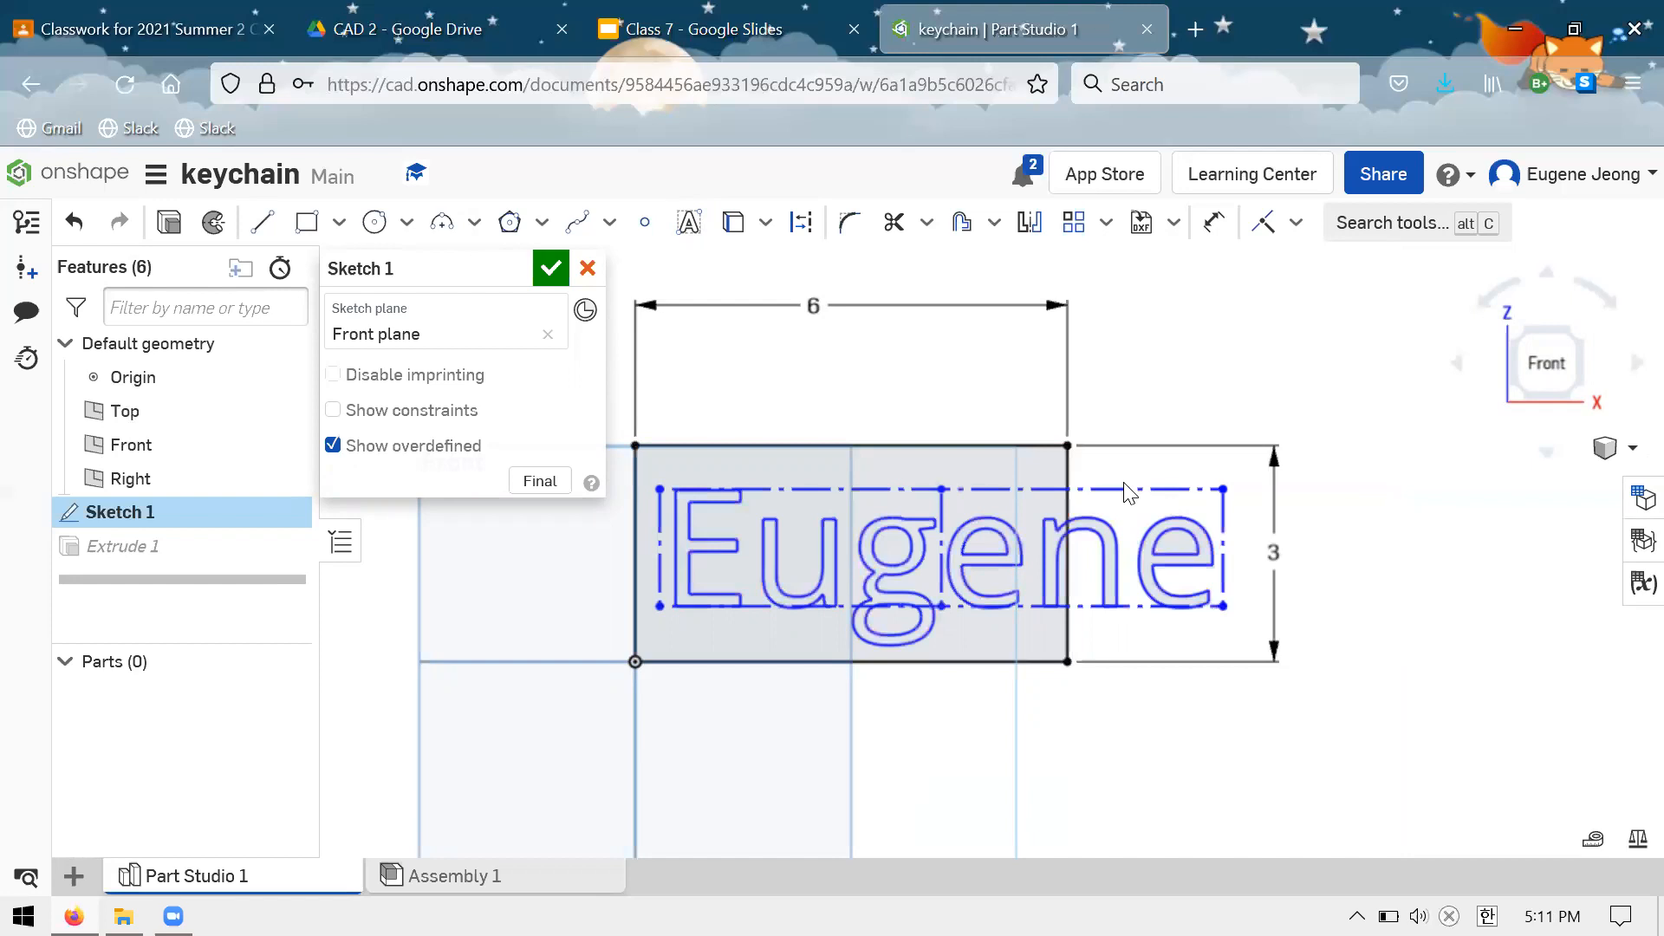
key(ctrl+z)
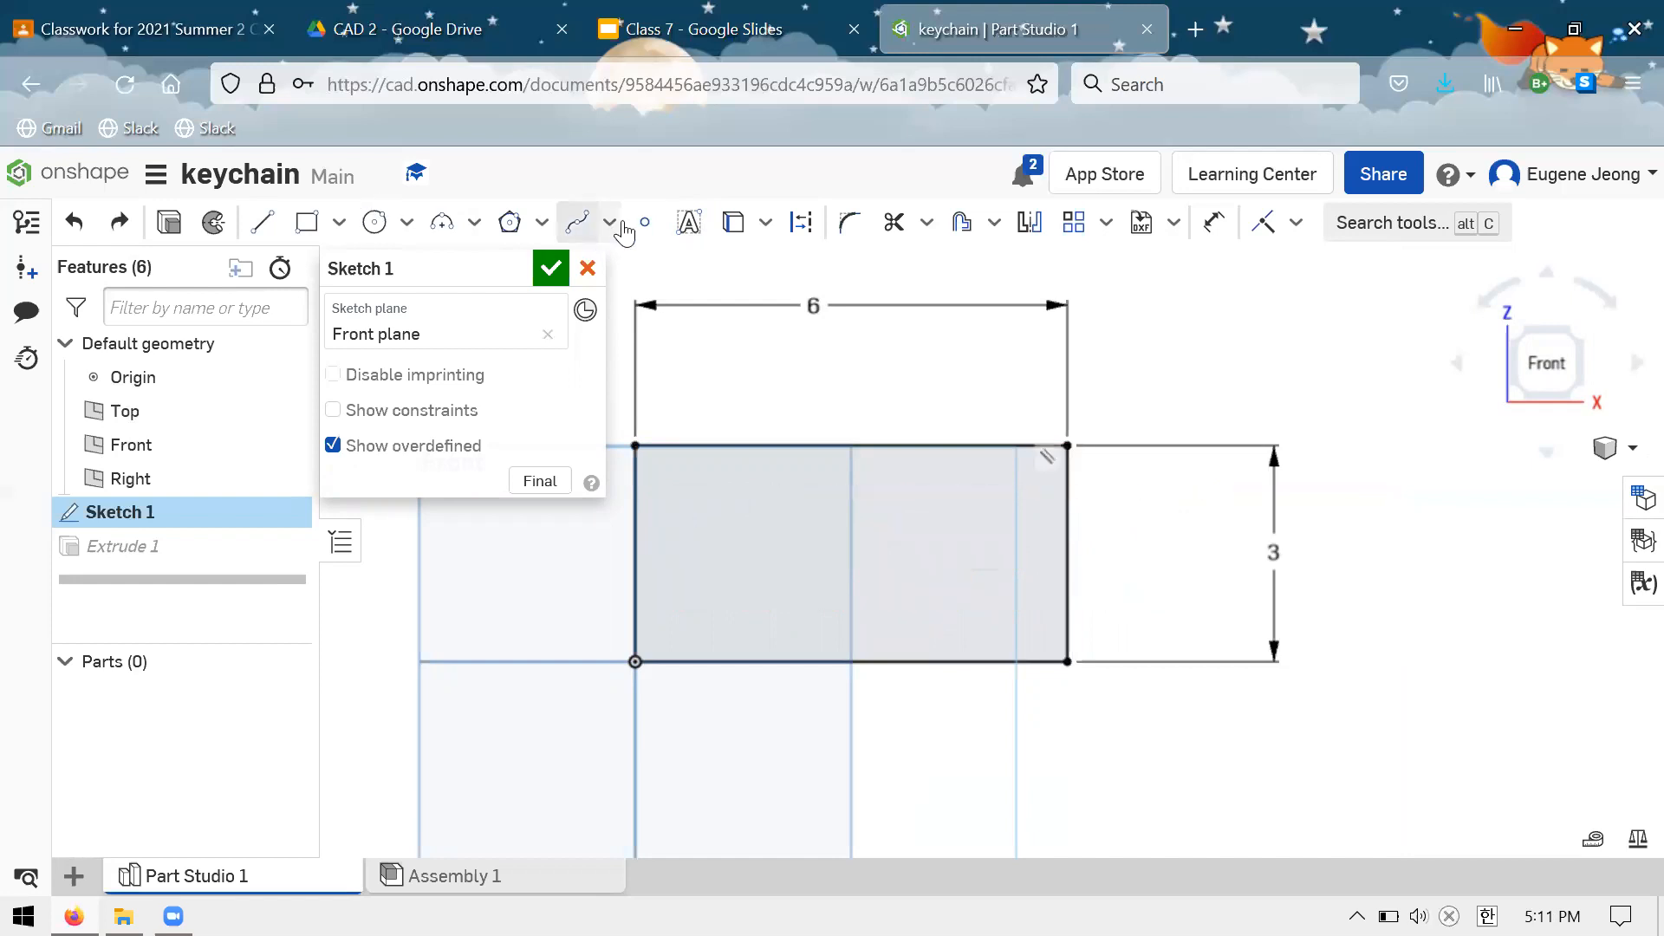
Insert the owner's first name as text in a smaller frame that starts near the rectangle's left edge
click(689, 223)
drag(652, 510, 715, 581)
text(Eugene)
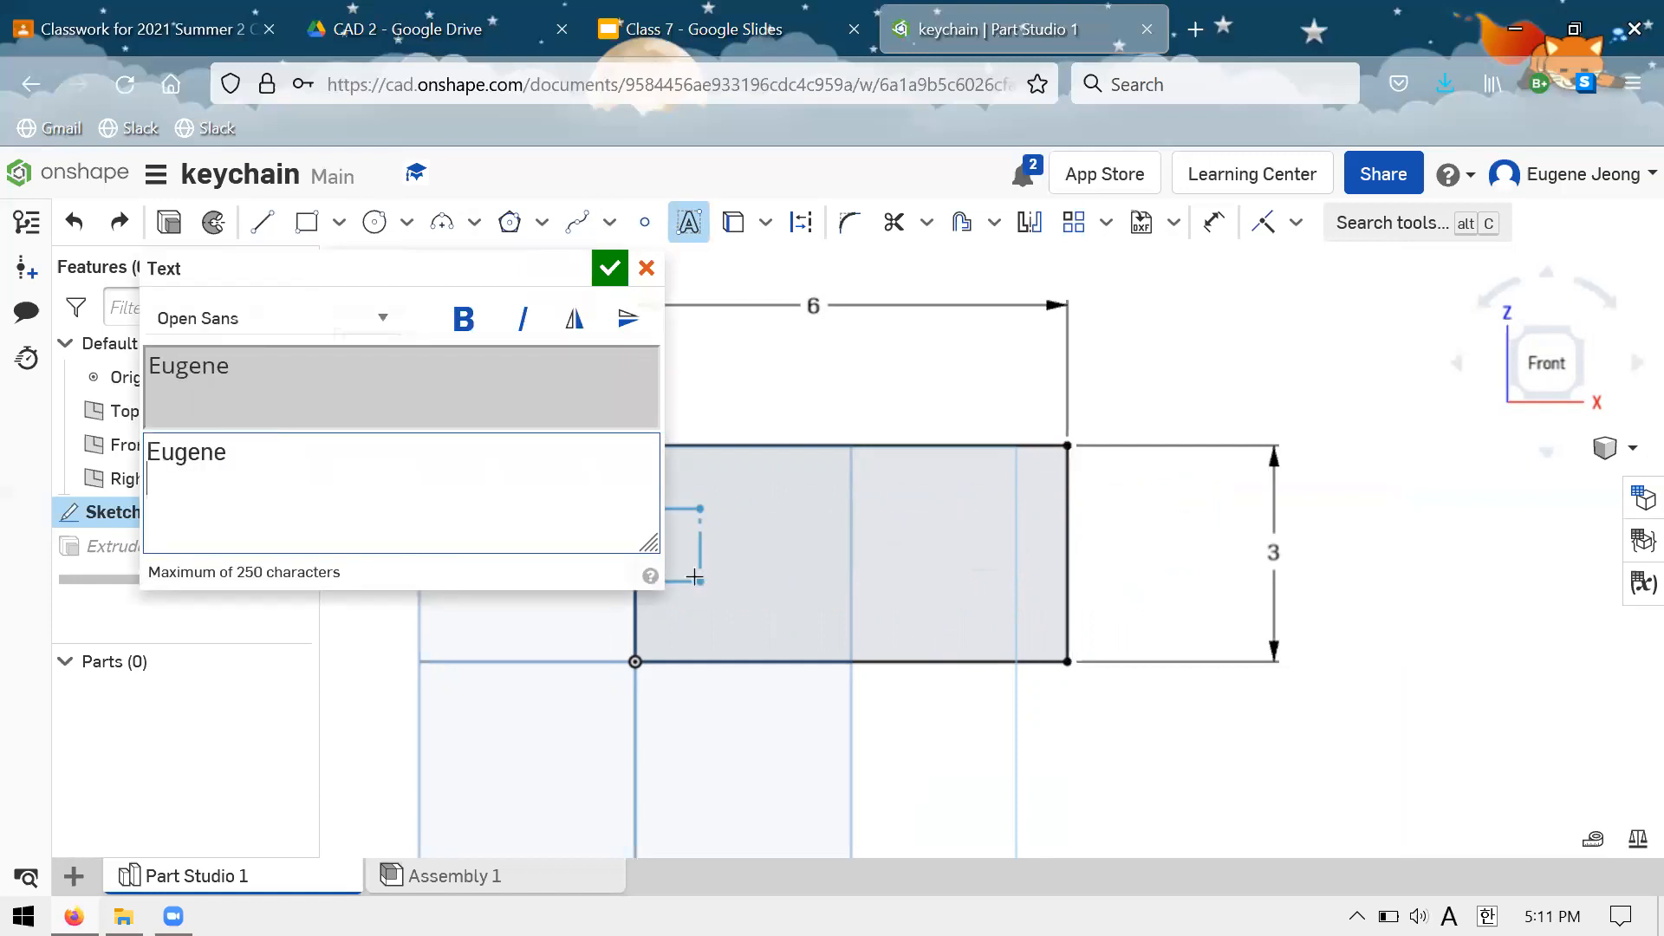
key(BackSpace)
click(609, 267)
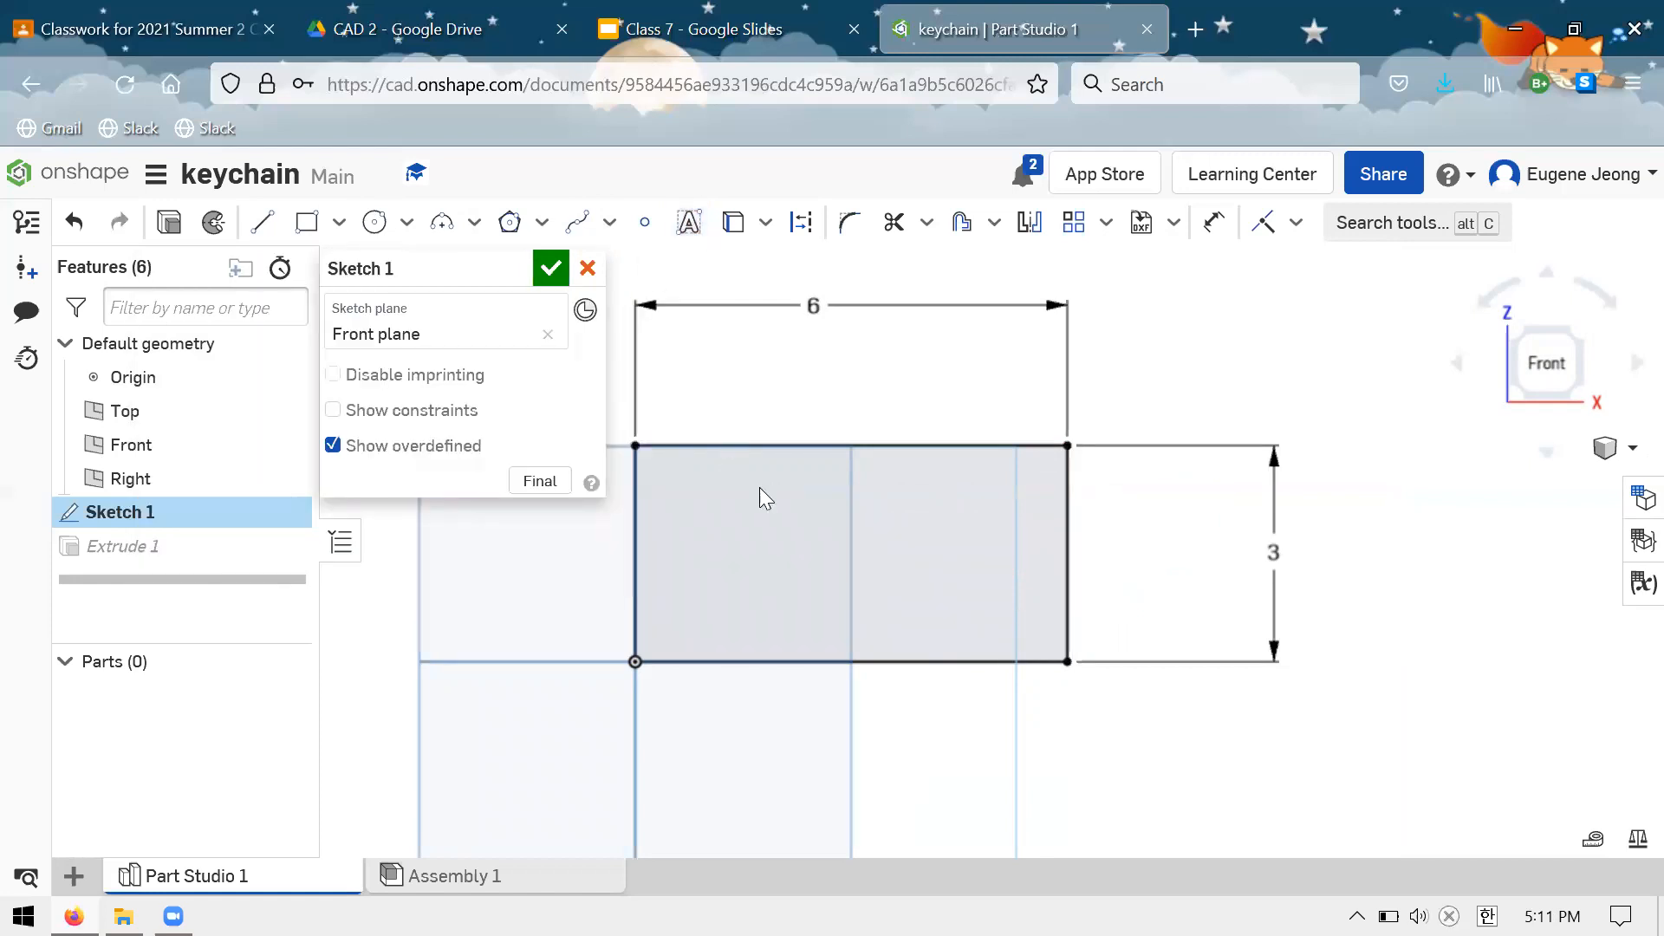
mouse_move(1006, 586)
mouse_down()
mouse_move(1104, 668)
mouse_move(1032, 601)
mouse_up()
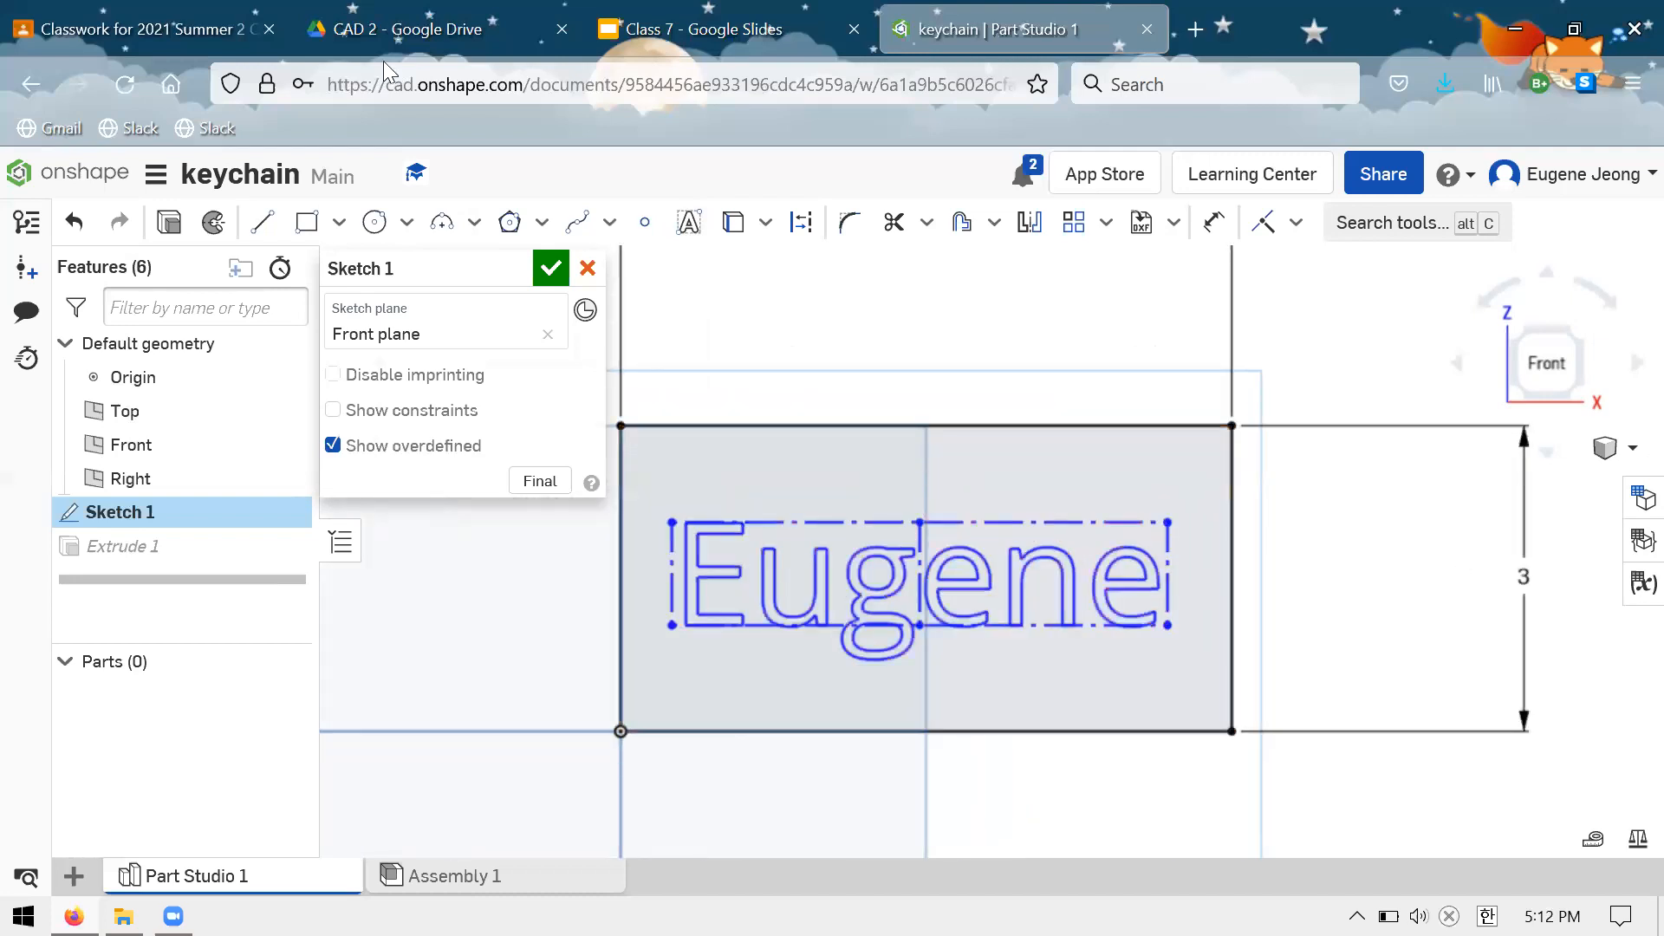
Dimension the height of the name's text frame as 2 in
click(1213, 232)
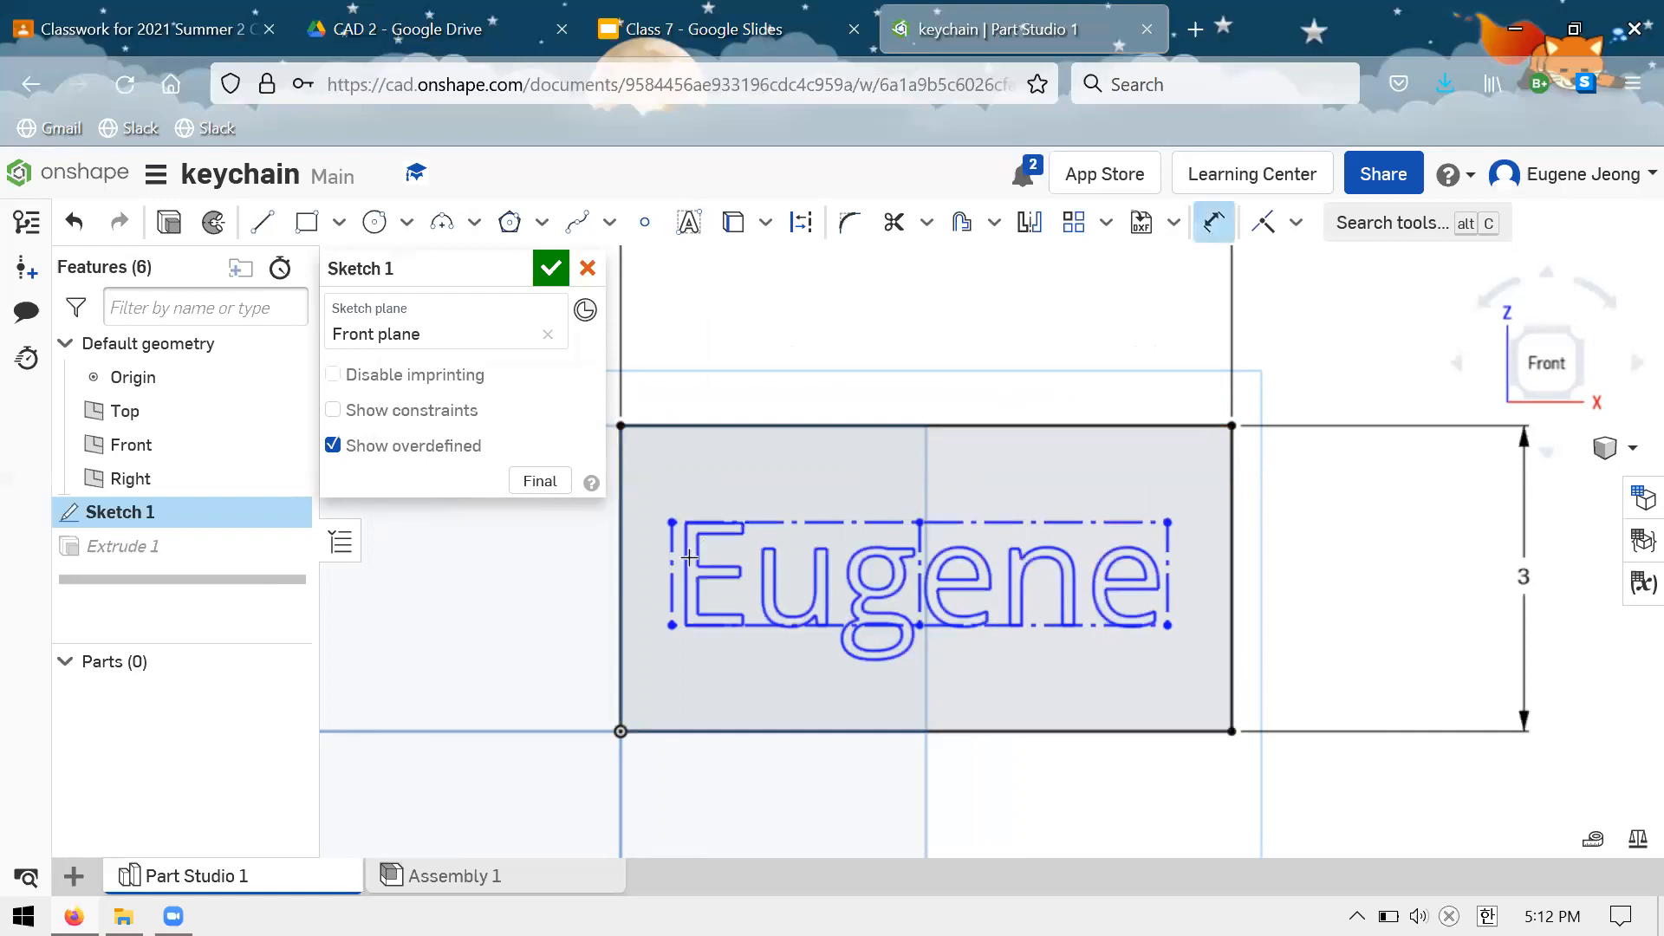
click(679, 594)
key(Return)
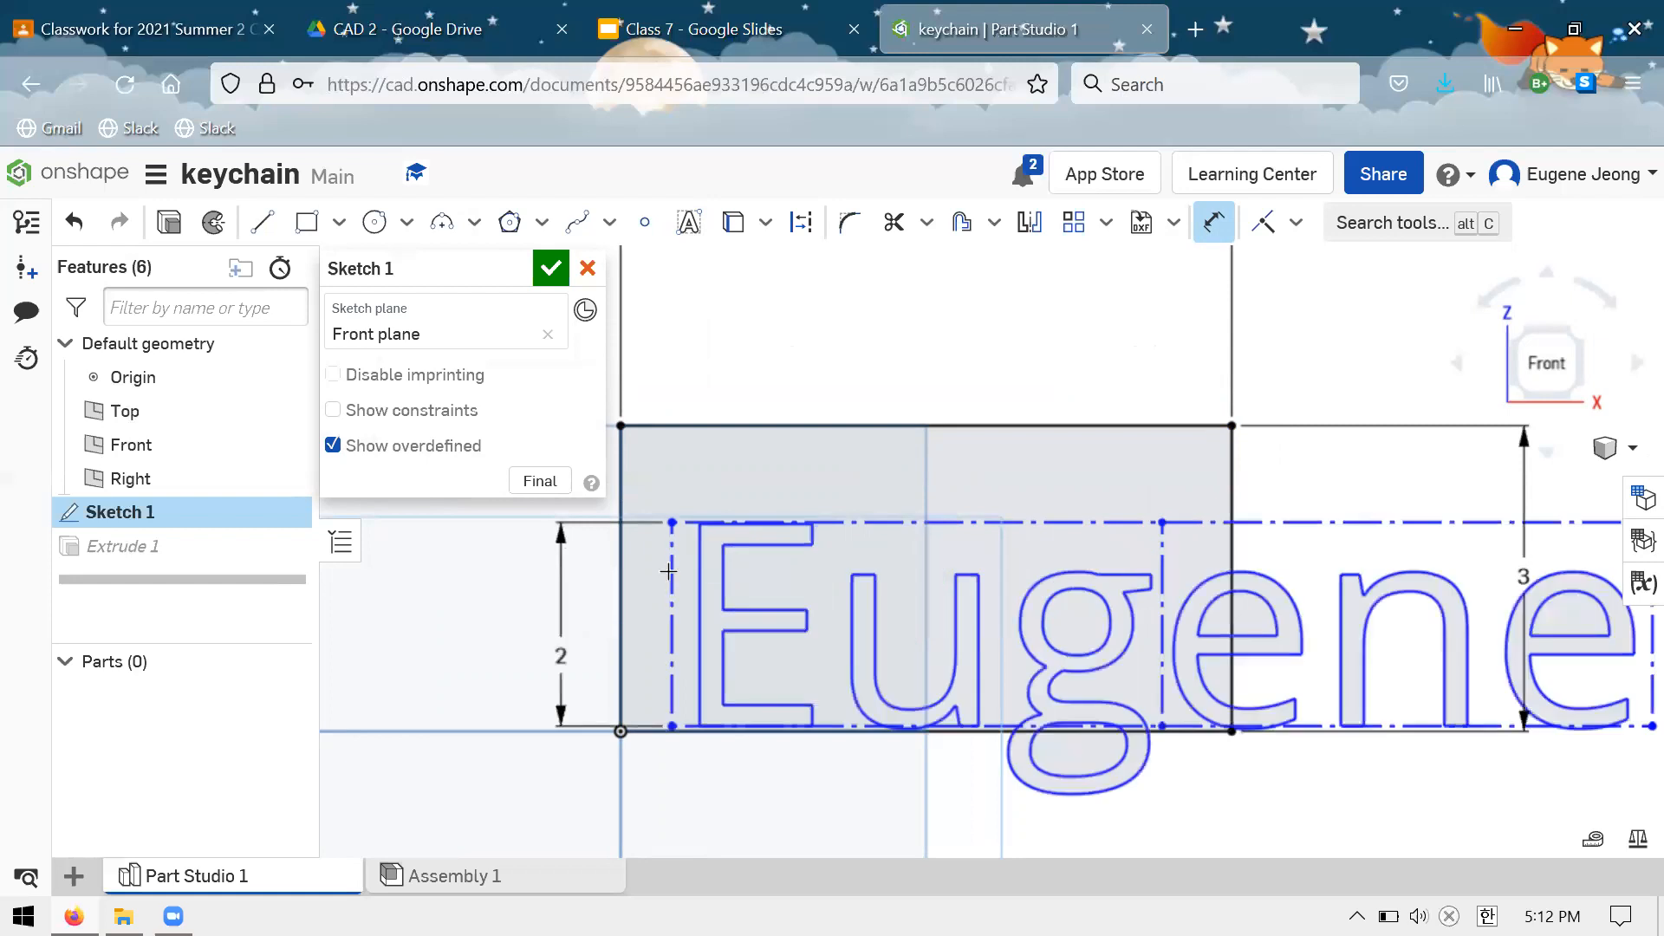
scroll(534, 582, down, 3)
scroll(533, 582, up, 2)
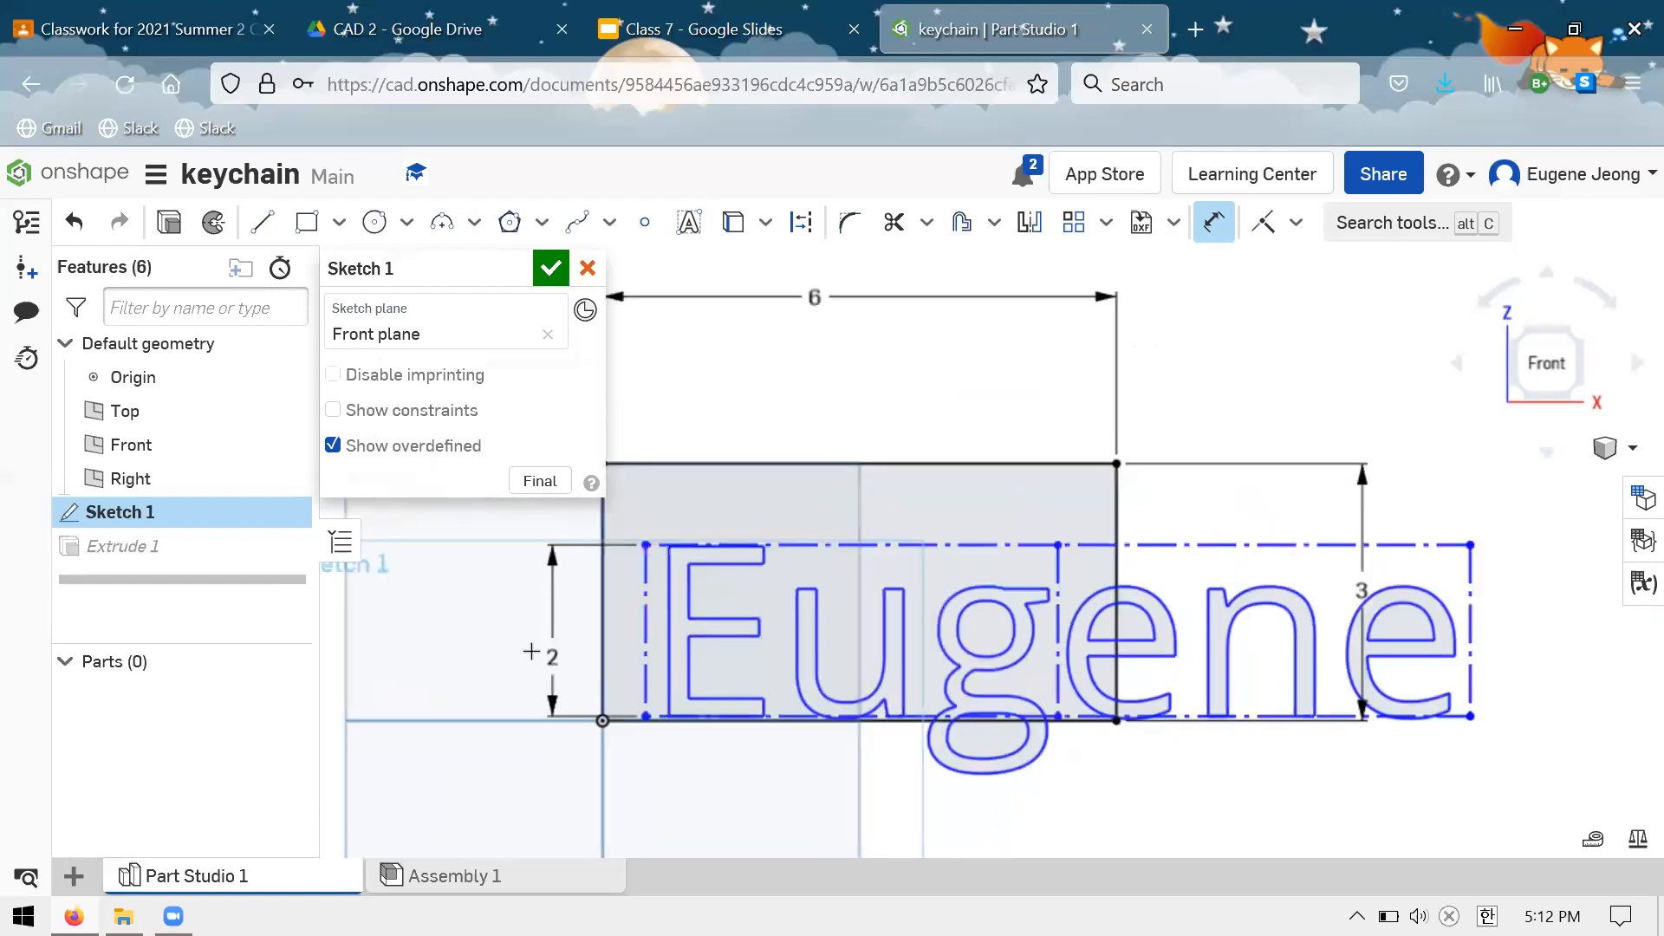
Set the height of the name's text frame to 1.25 in and dimension its top 1 in below the rectangle's top edge
double_click(551, 652)
text(1.2)
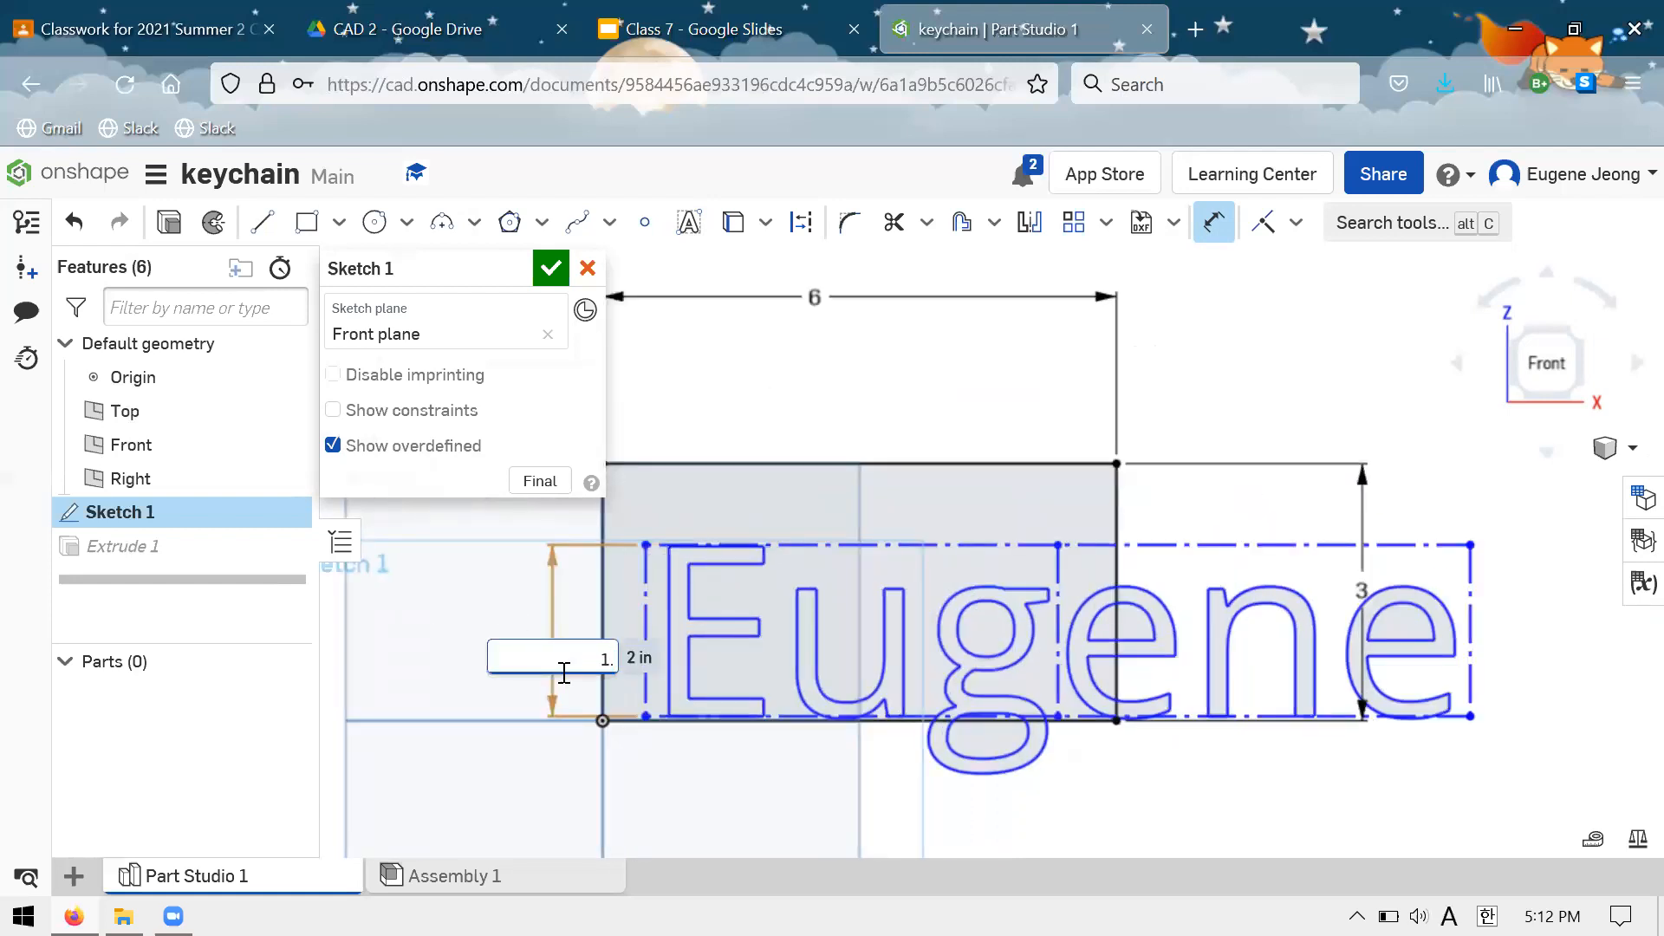
text(5)
key(Return)
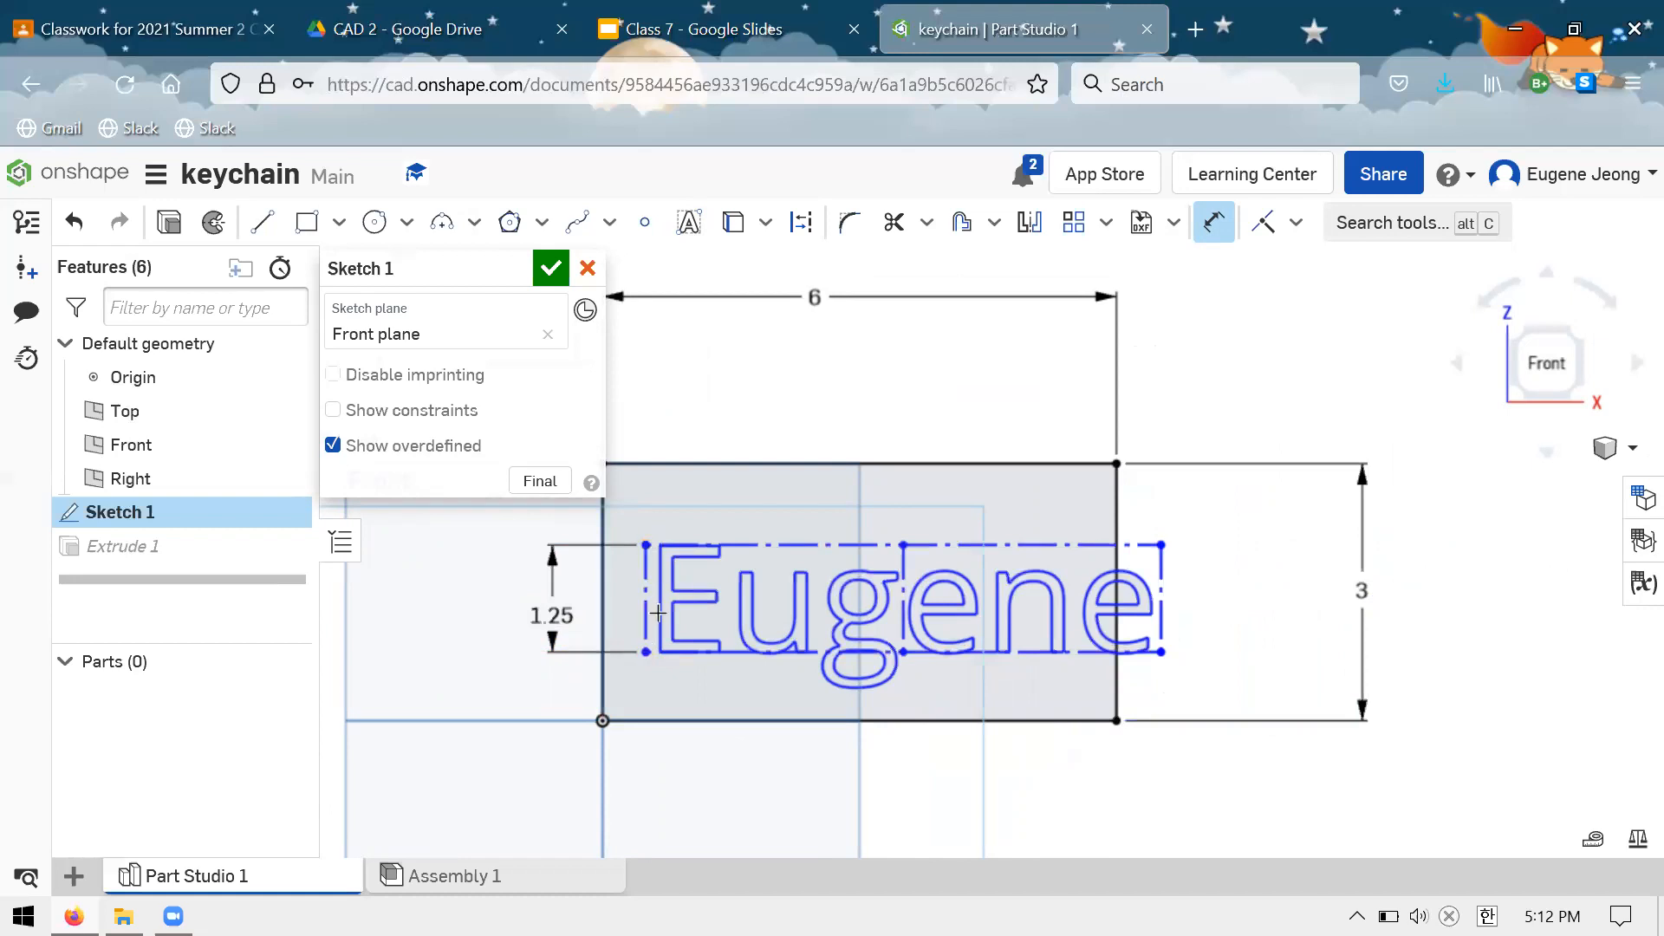
click(518, 530)
key(Return)
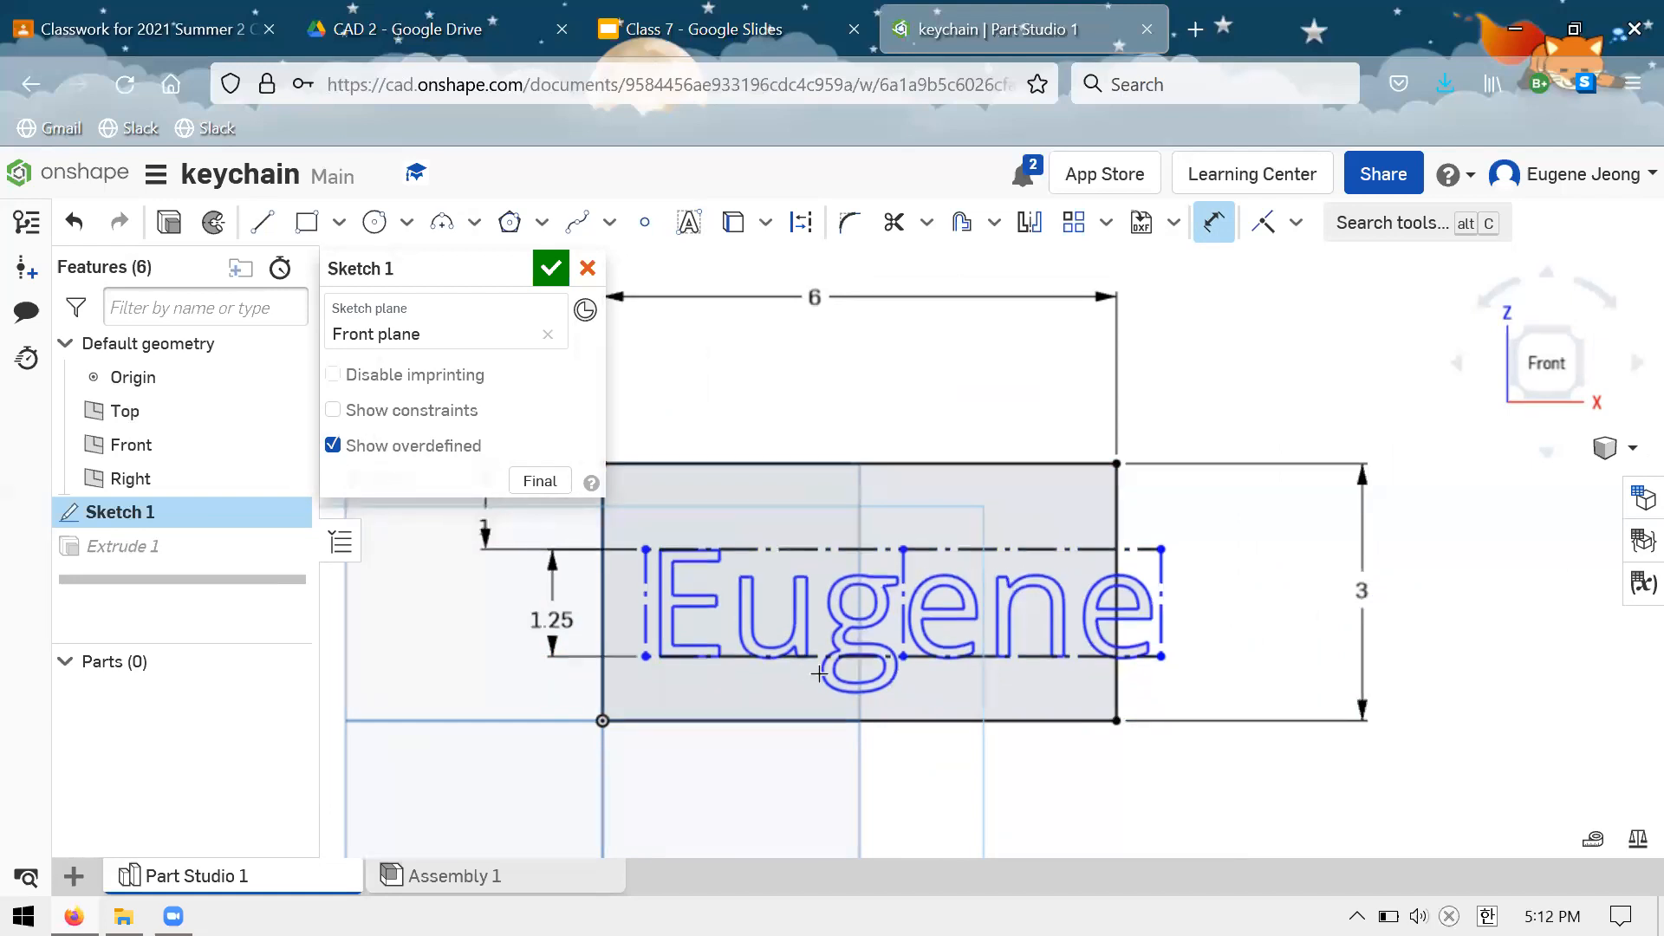
Dimension the horizontal distance from the rectangle's left edge to the text frame's left side as 0.25 in
scroll(827, 669, down, 2)
scroll(543, 507, up, 3)
click(803, 703)
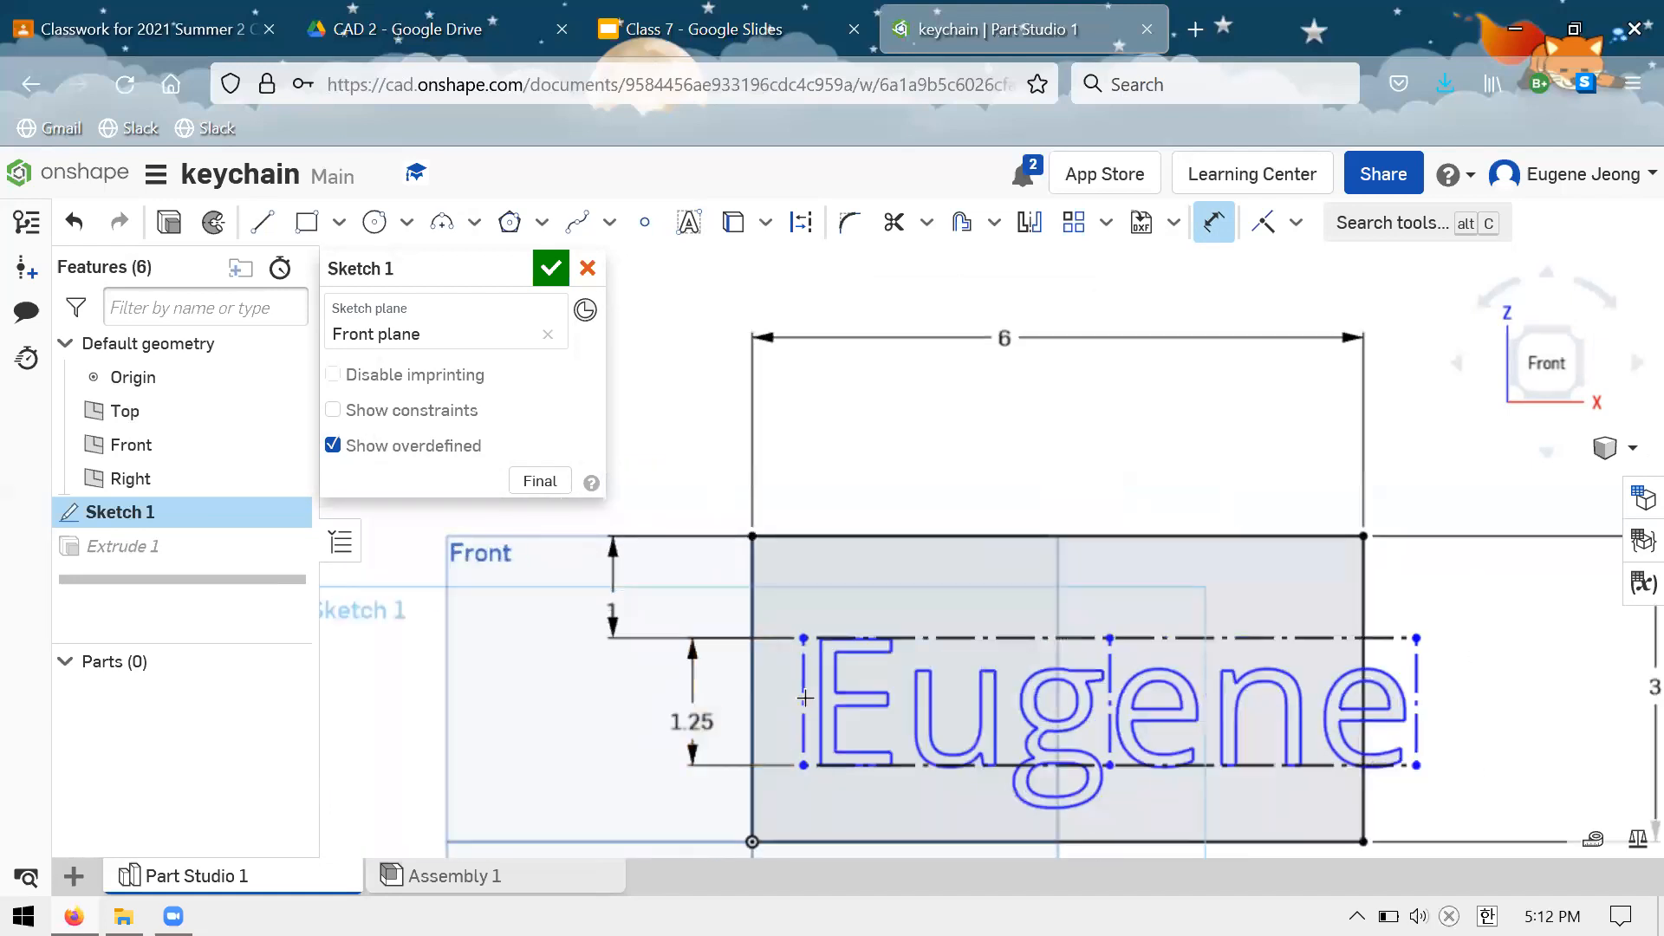
click(752, 693)
scroll(811, 475, up, 3)
scroll(804, 472, down, 4)
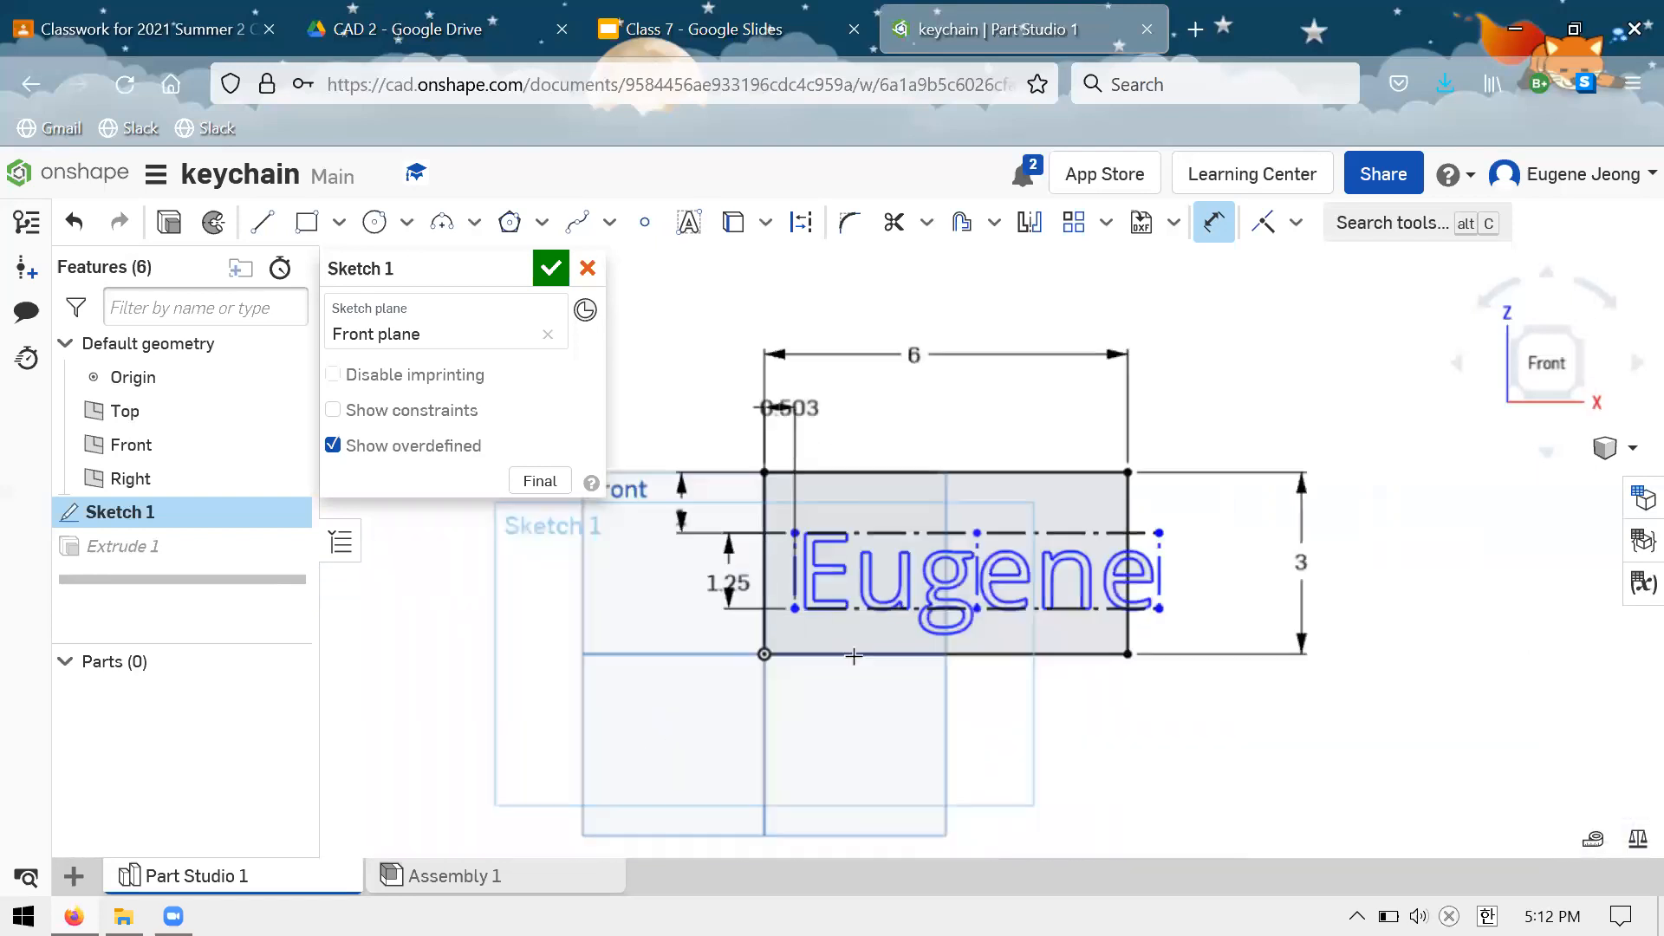
scroll(866, 728, up, 1)
click(873, 728)
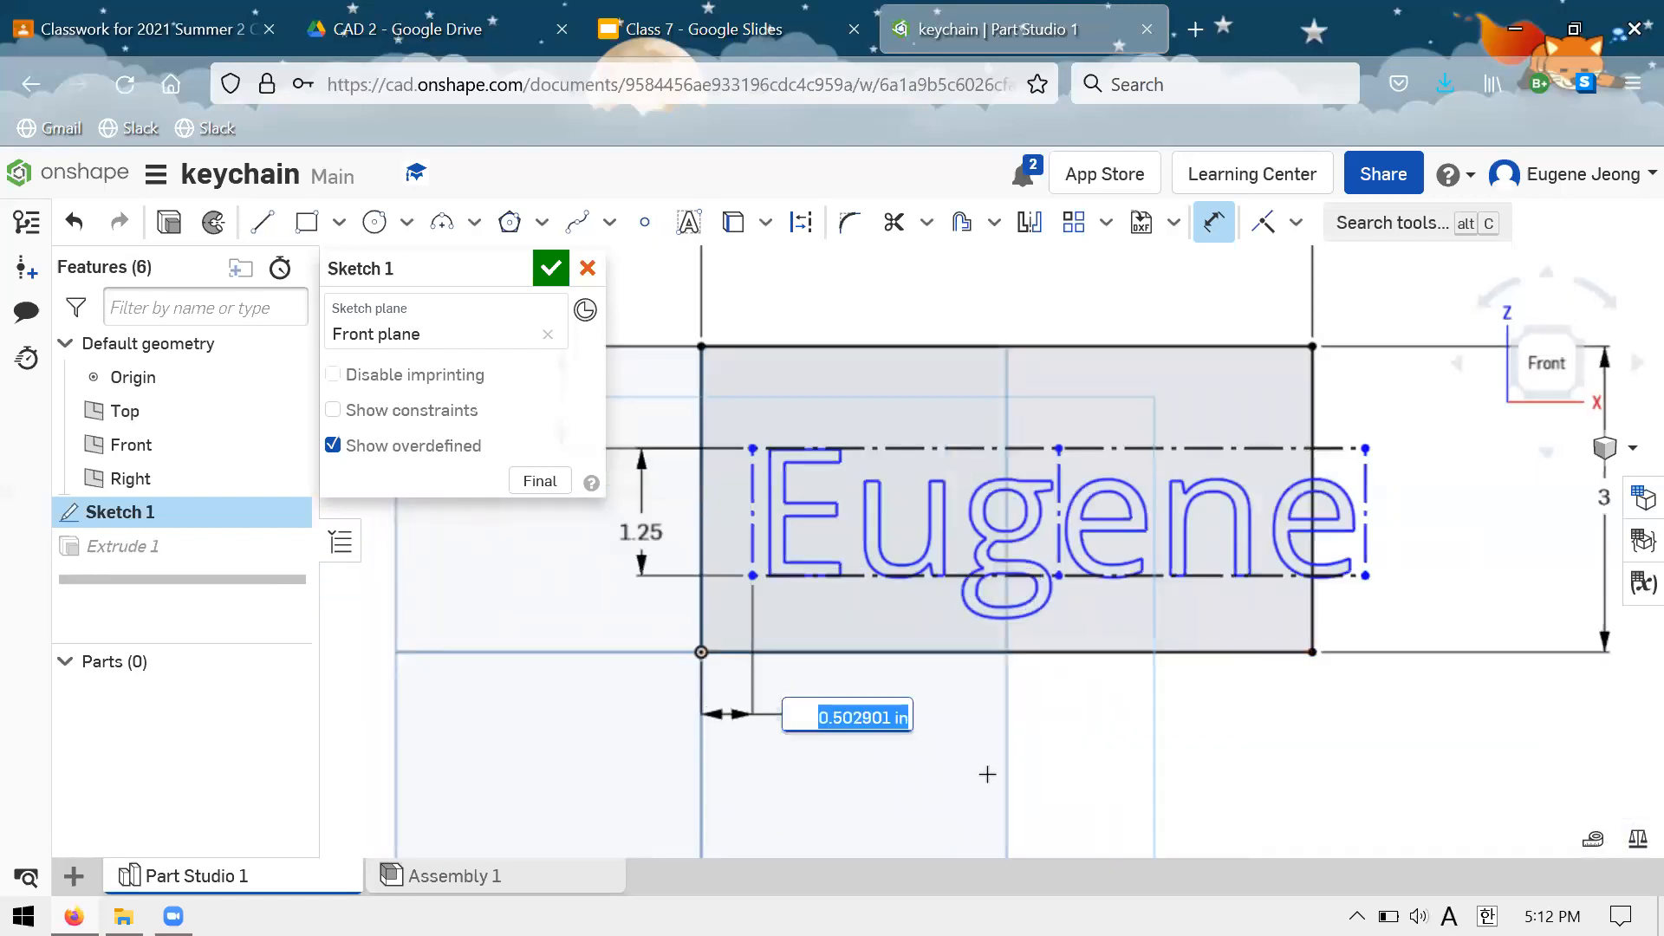
text(.5)
key(Return)
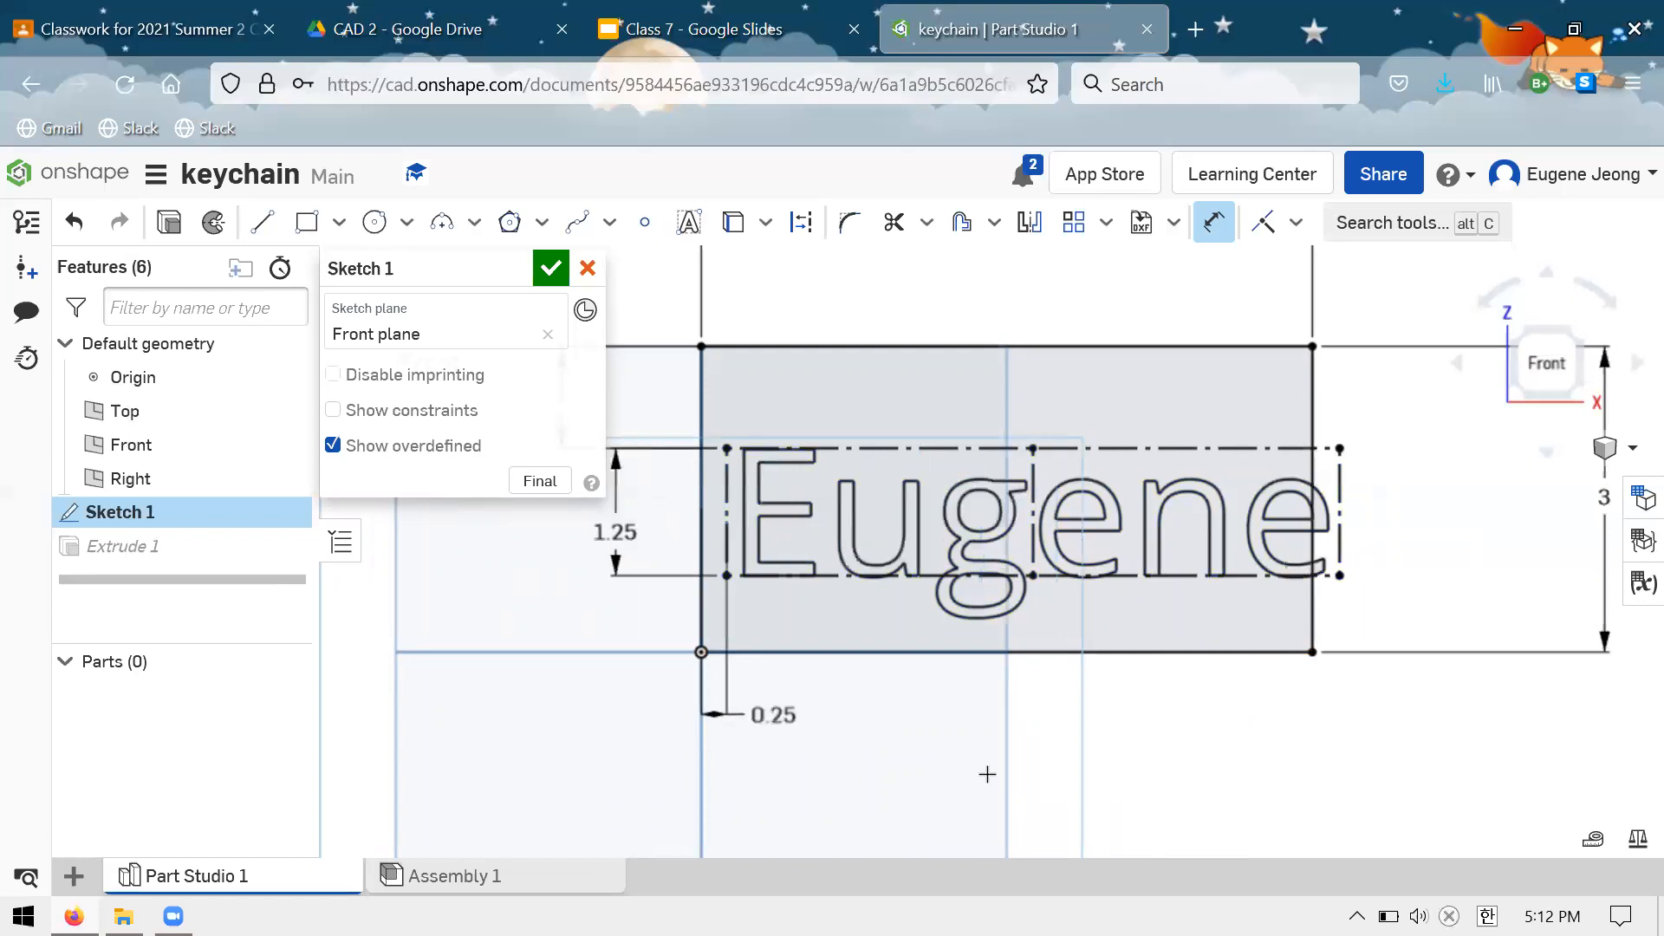
Set the text frame's offset from the rectangle's left edge to 0.1 in
double_click(786, 712)
key(BackSpace)
key(Return)
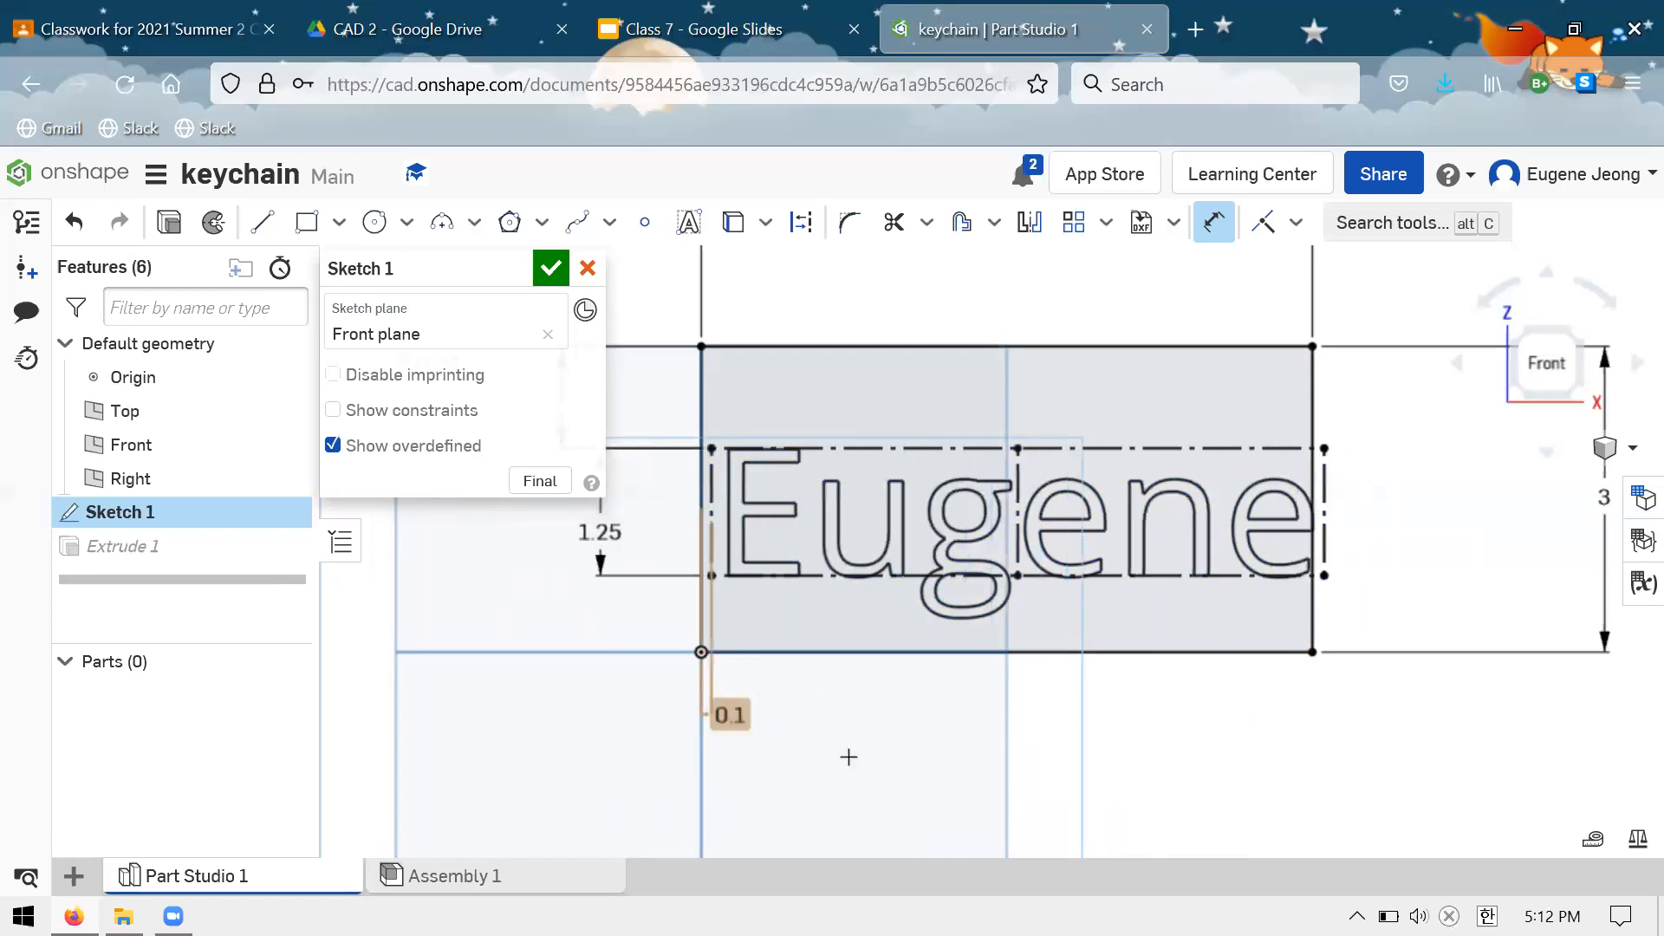
Set the text frame's left offset to 0.05 in and finish the sketch
double_click(807, 720)
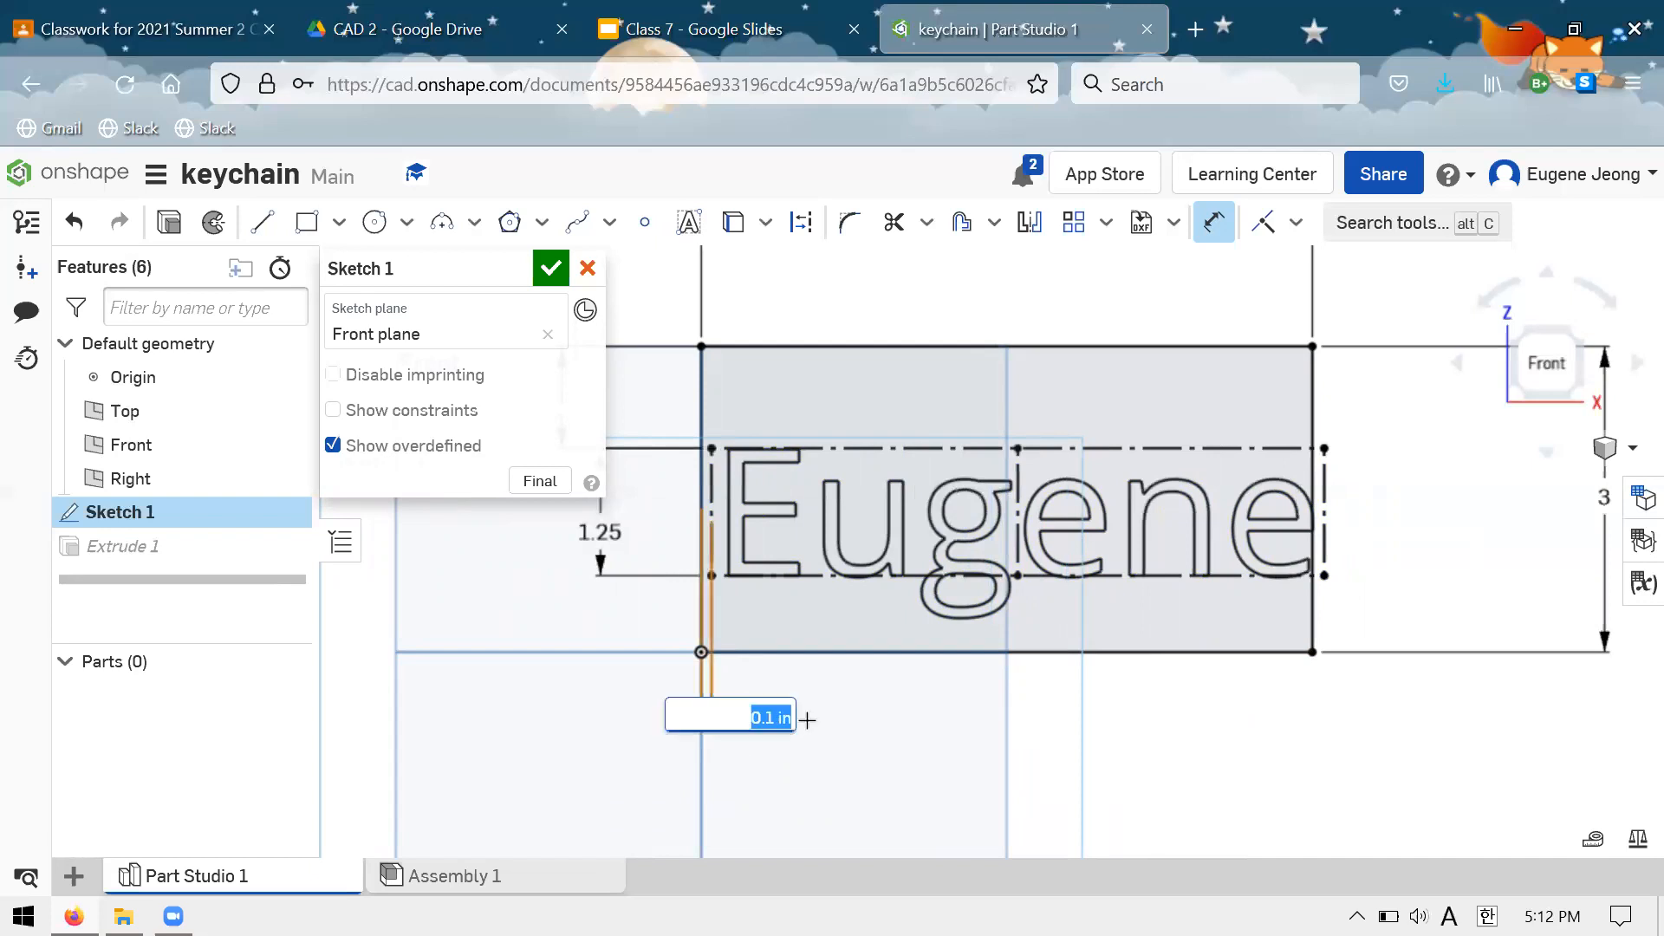
text(0.05)
key(Return)
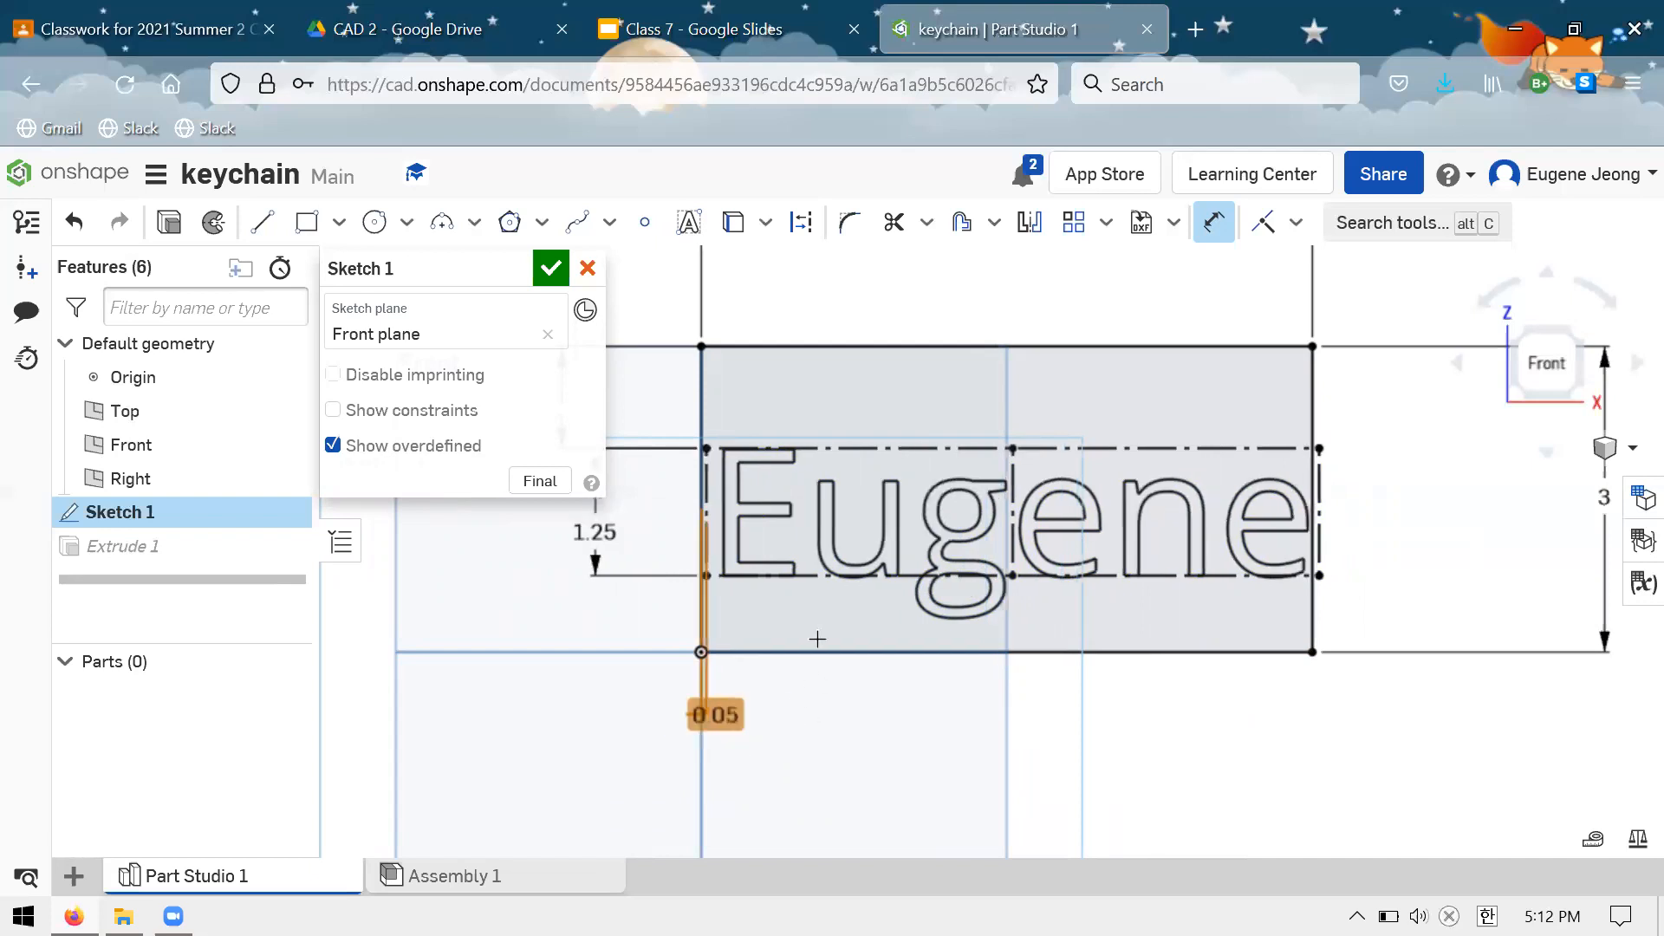
scroll(806, 617, down, 2)
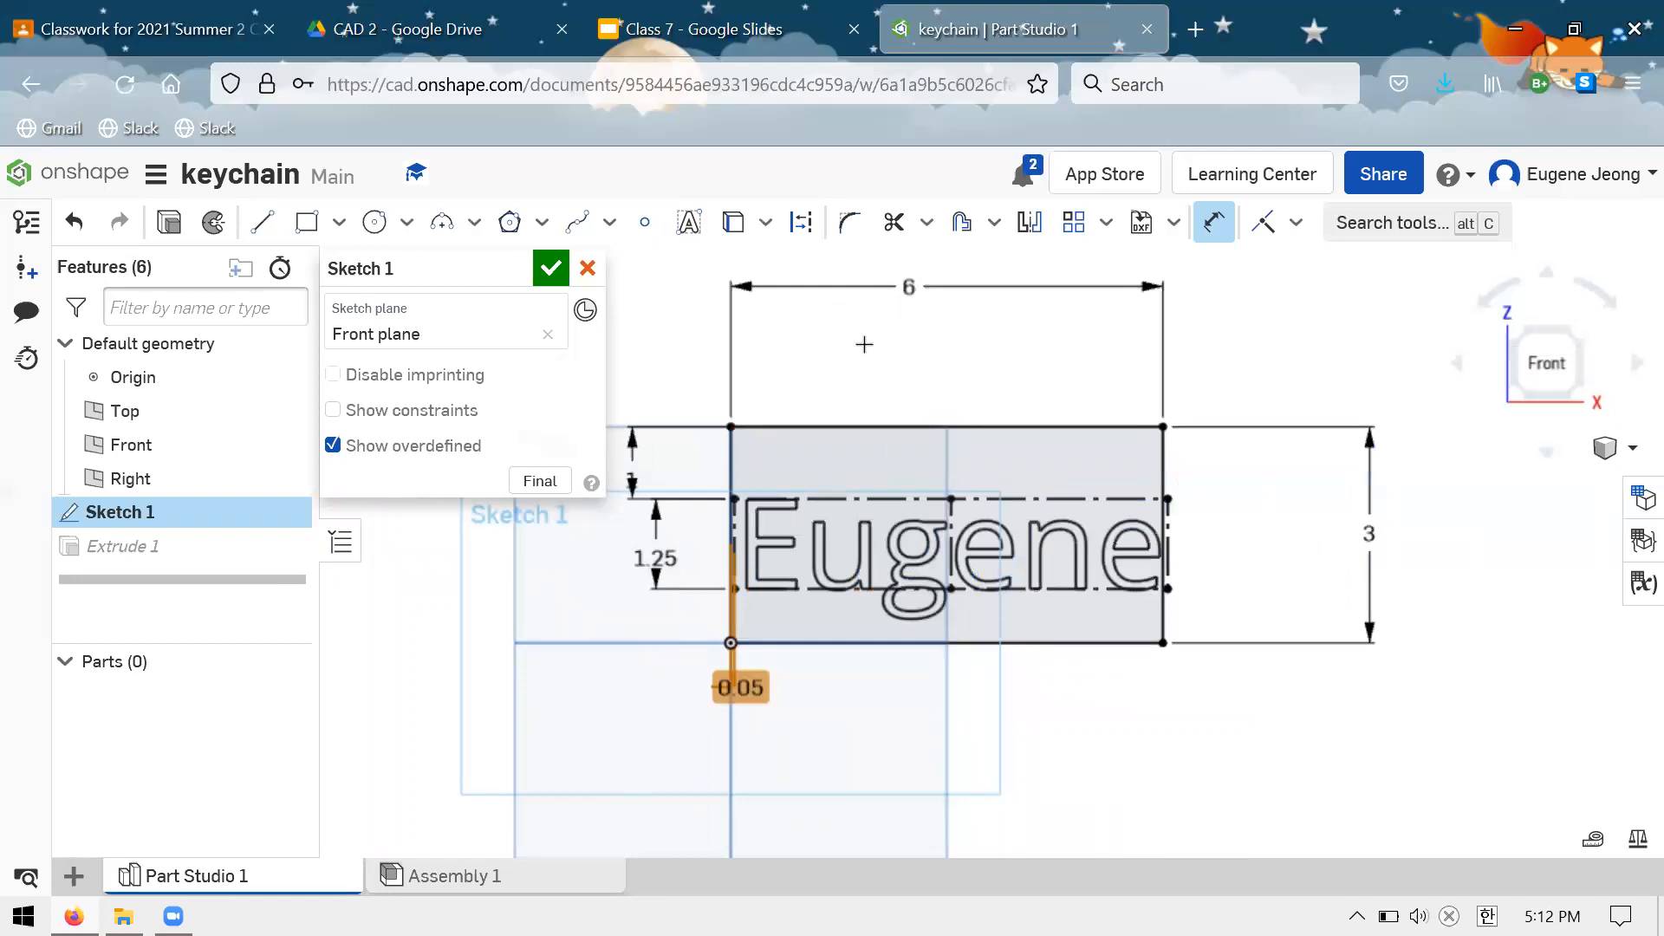
click(550, 268)
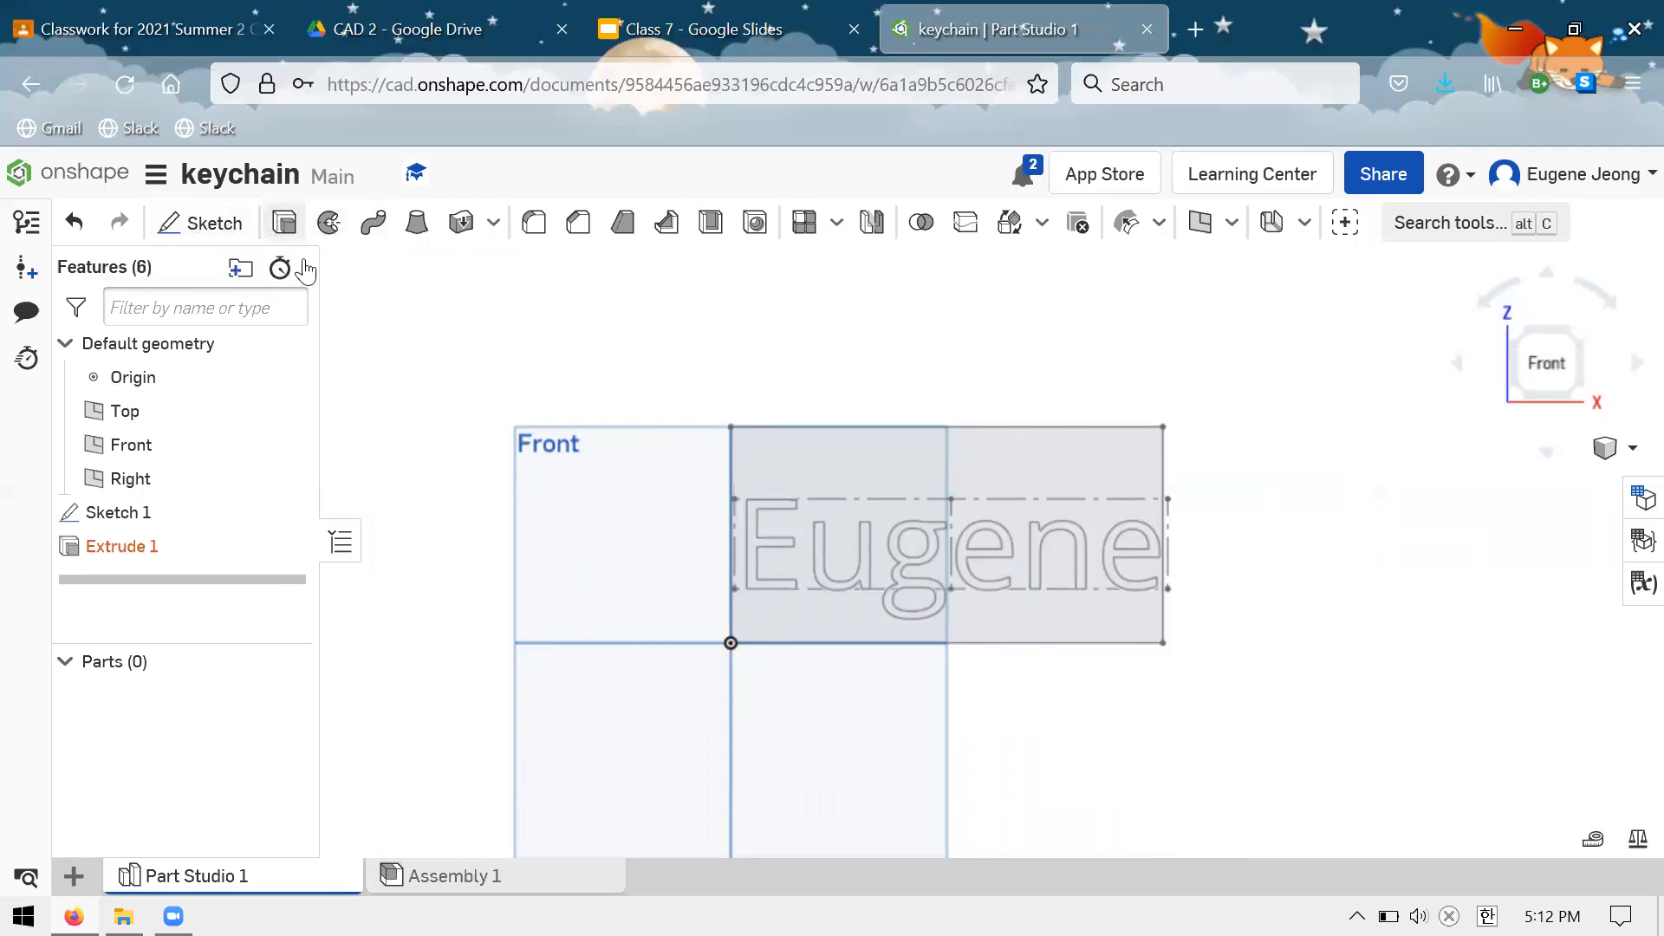
Extrude the rectangle region around the name, both enclosed areas of the "g" and that of the last "e" 1 in as new solids
scroll(1005, 522, up, 3)
scroll(1013, 513, down, 2)
scroll(924, 444, up, 2)
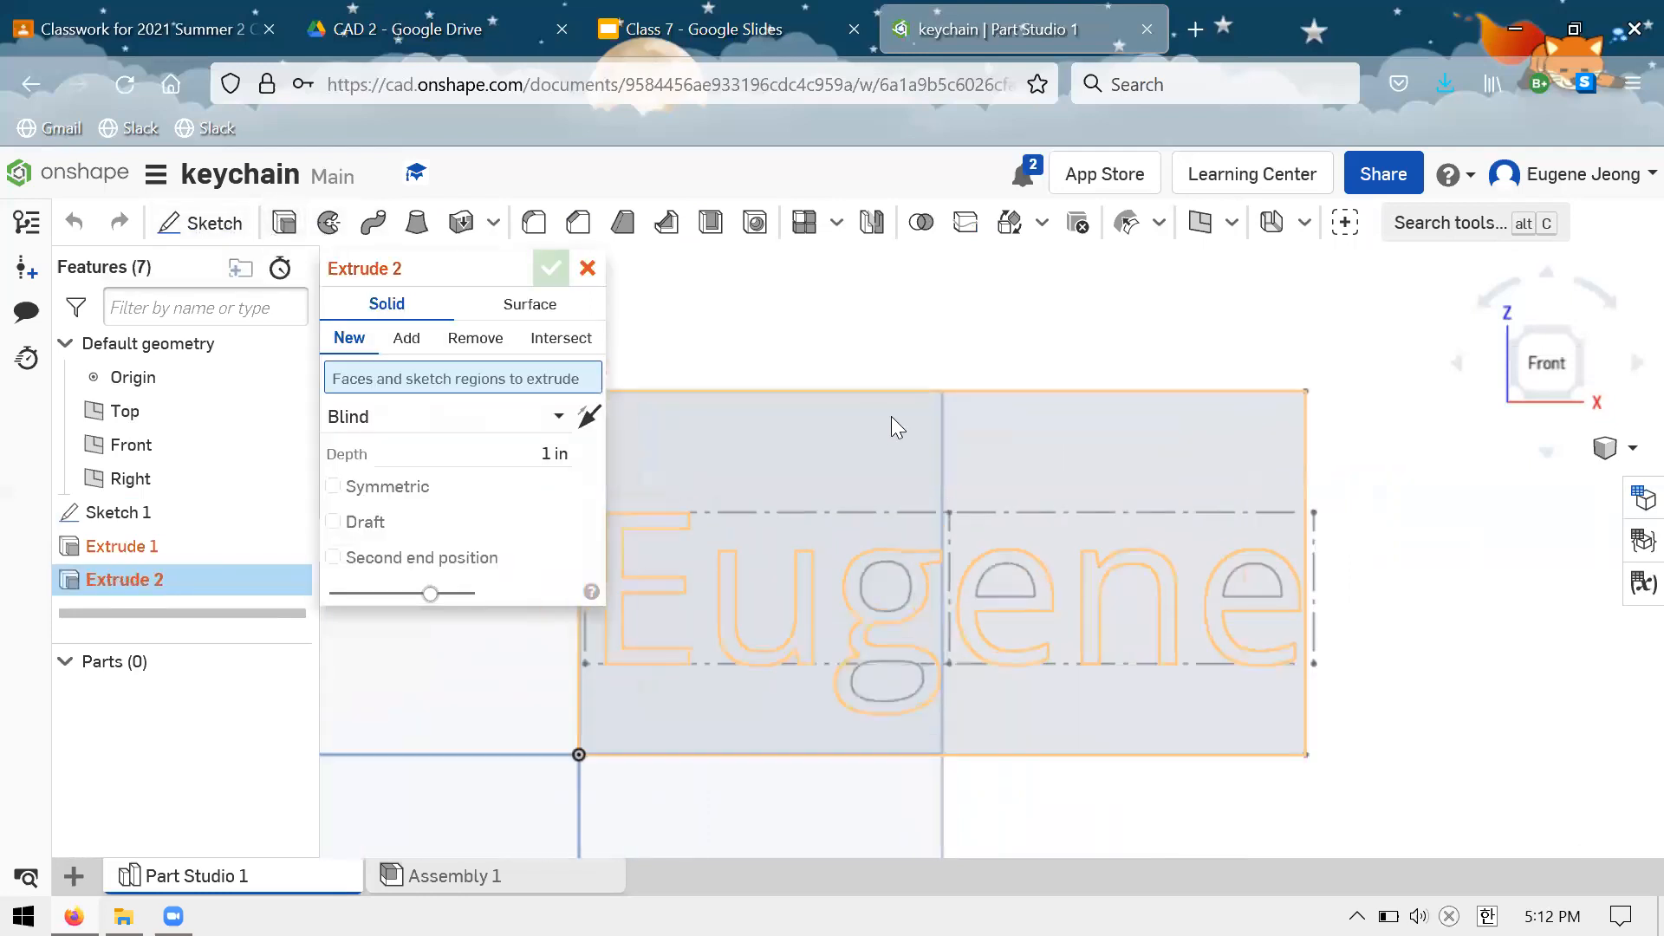
click(1037, 477)
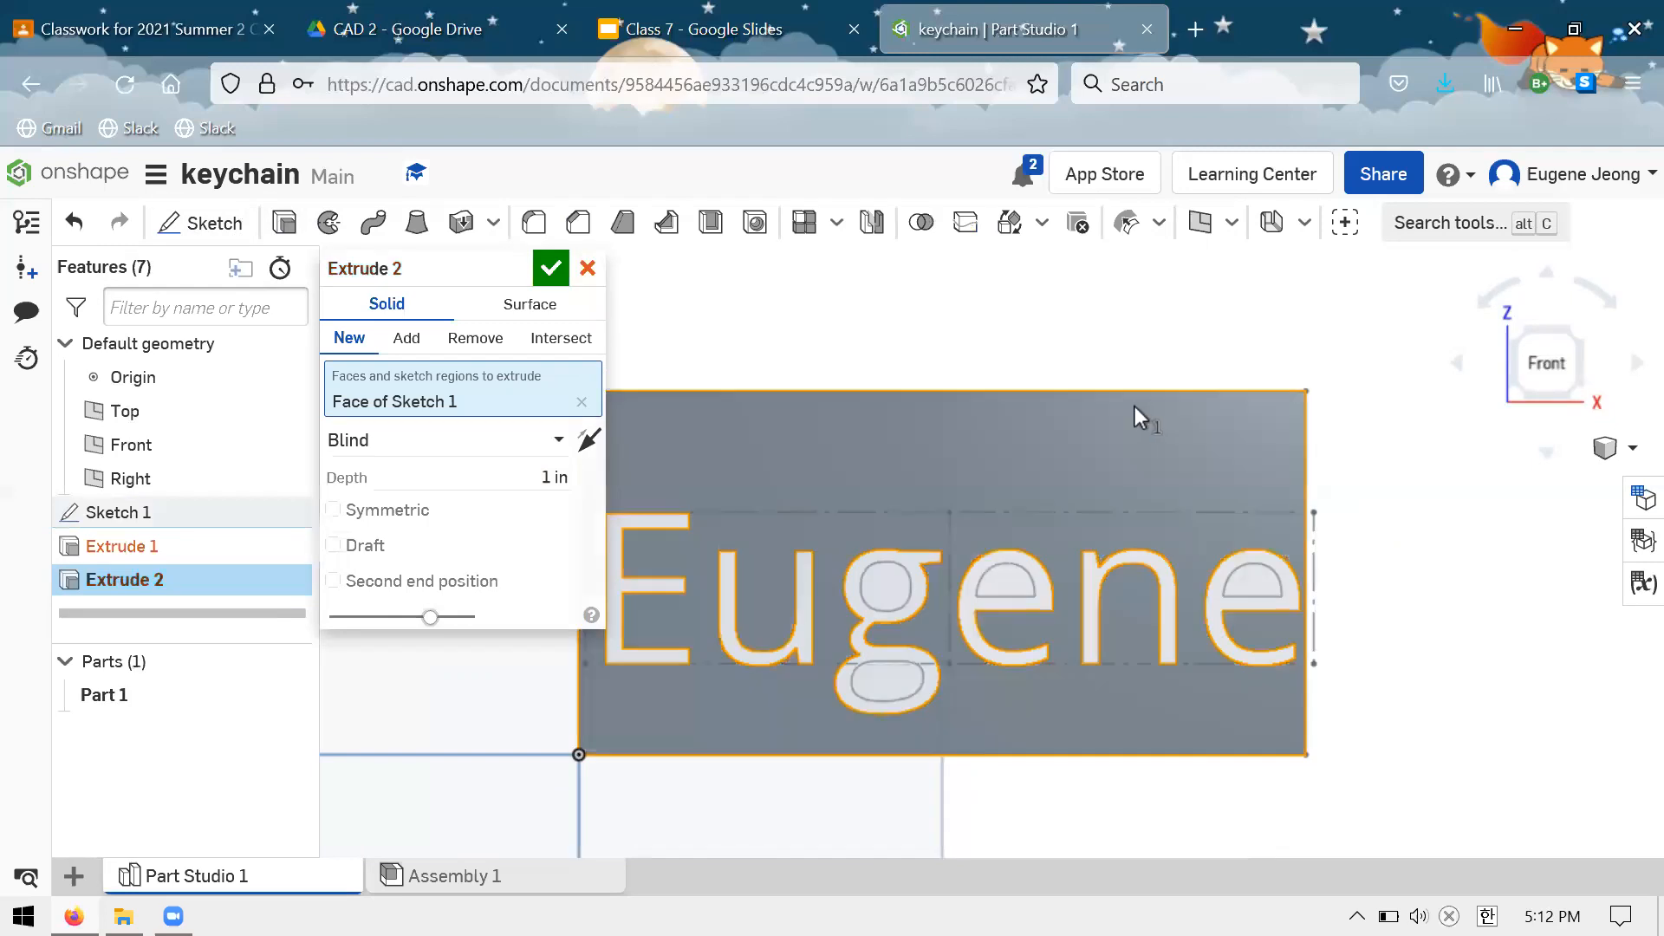
click(925, 700)
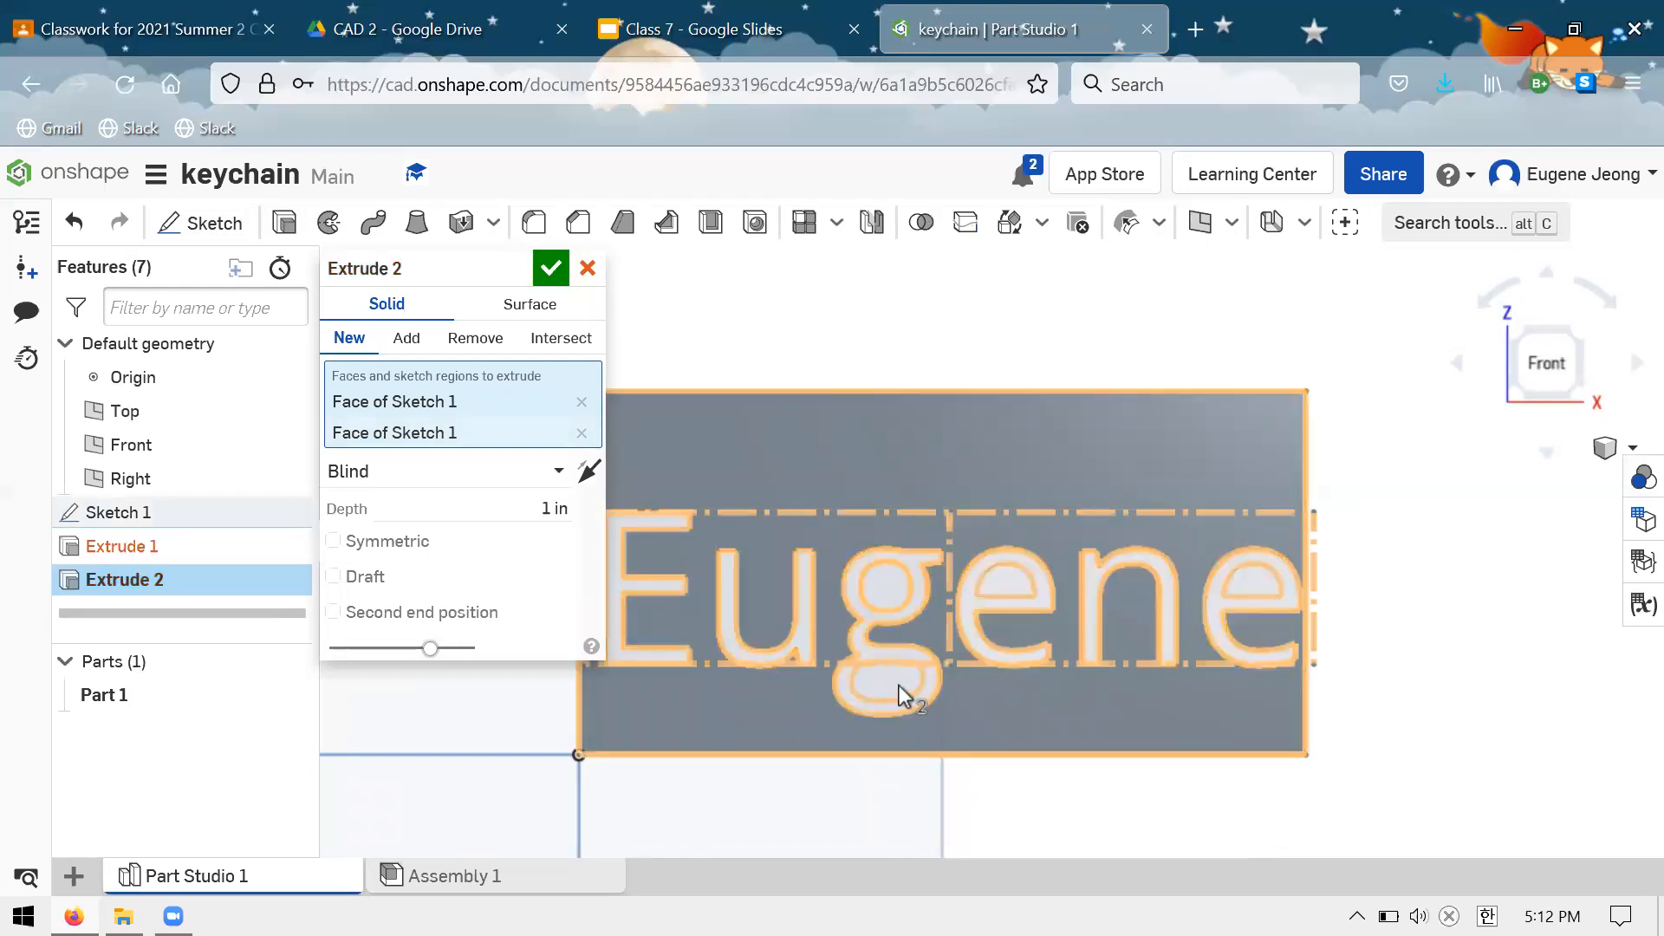
click(889, 680)
click(1011, 594)
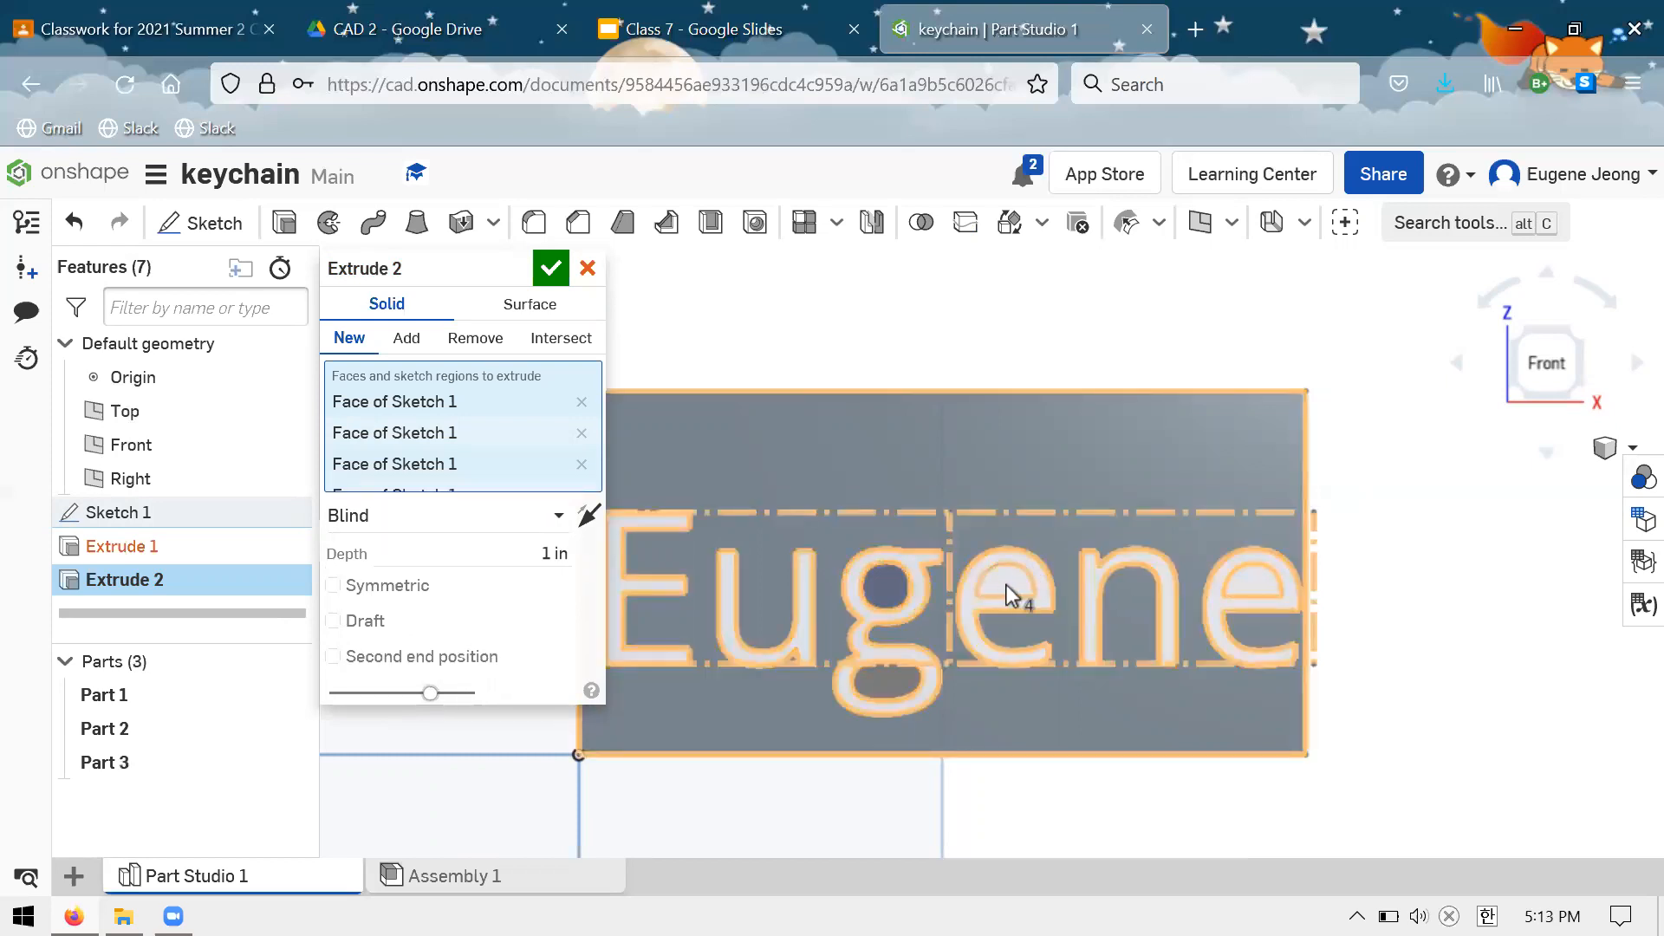
click(1009, 585)
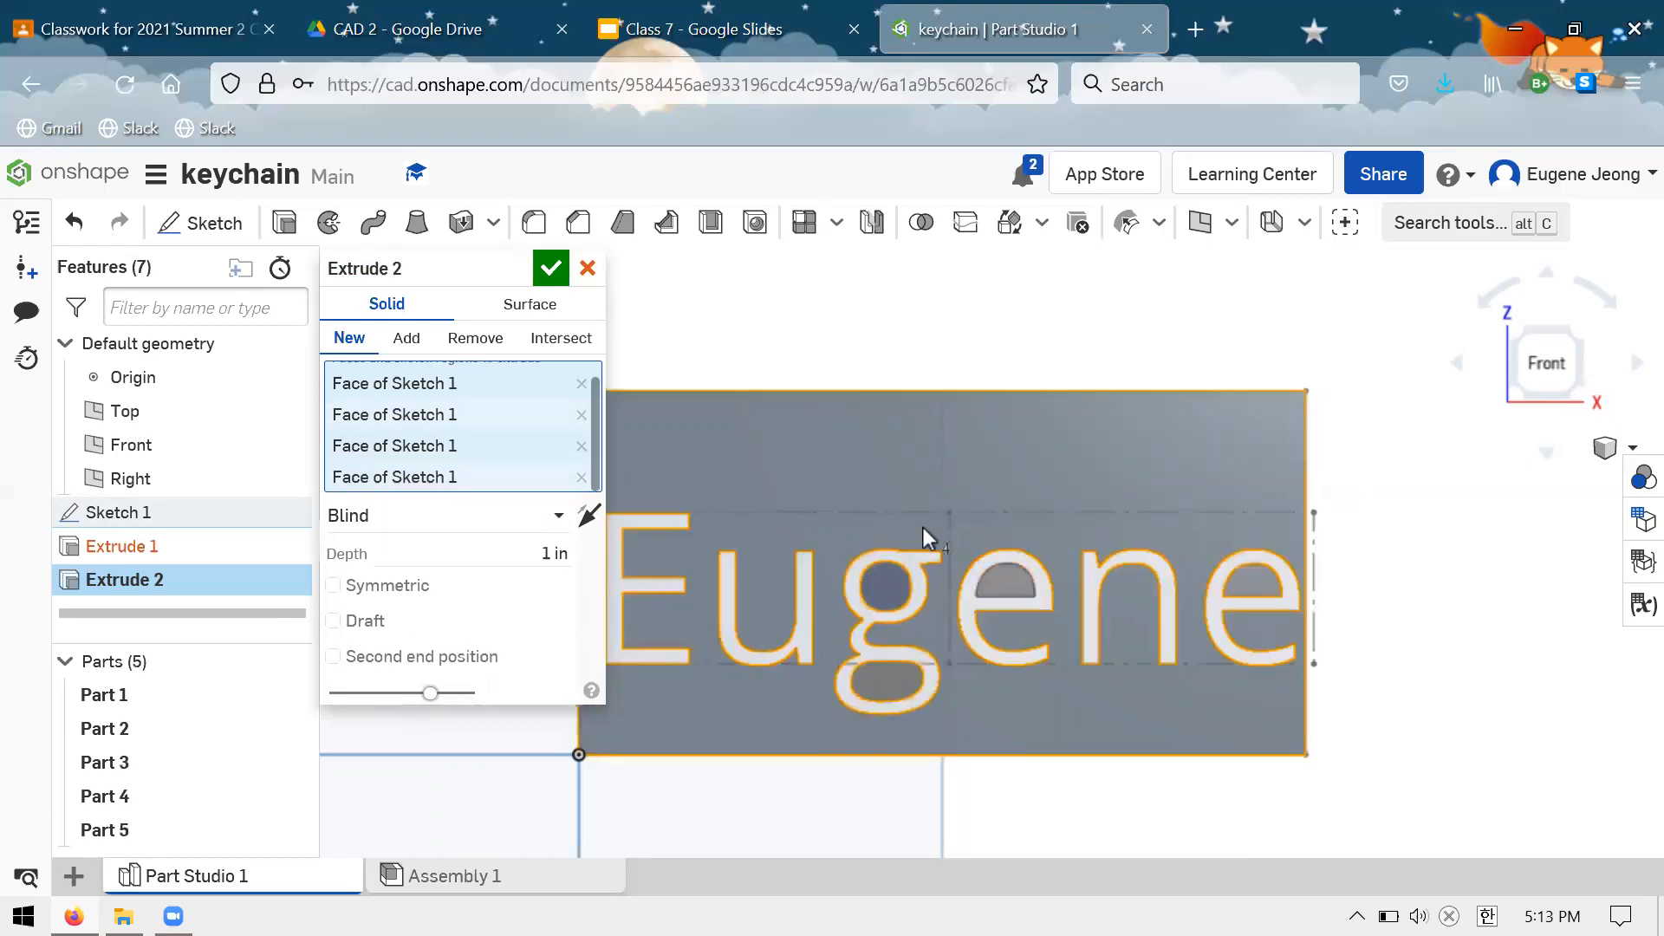
click(549, 271)
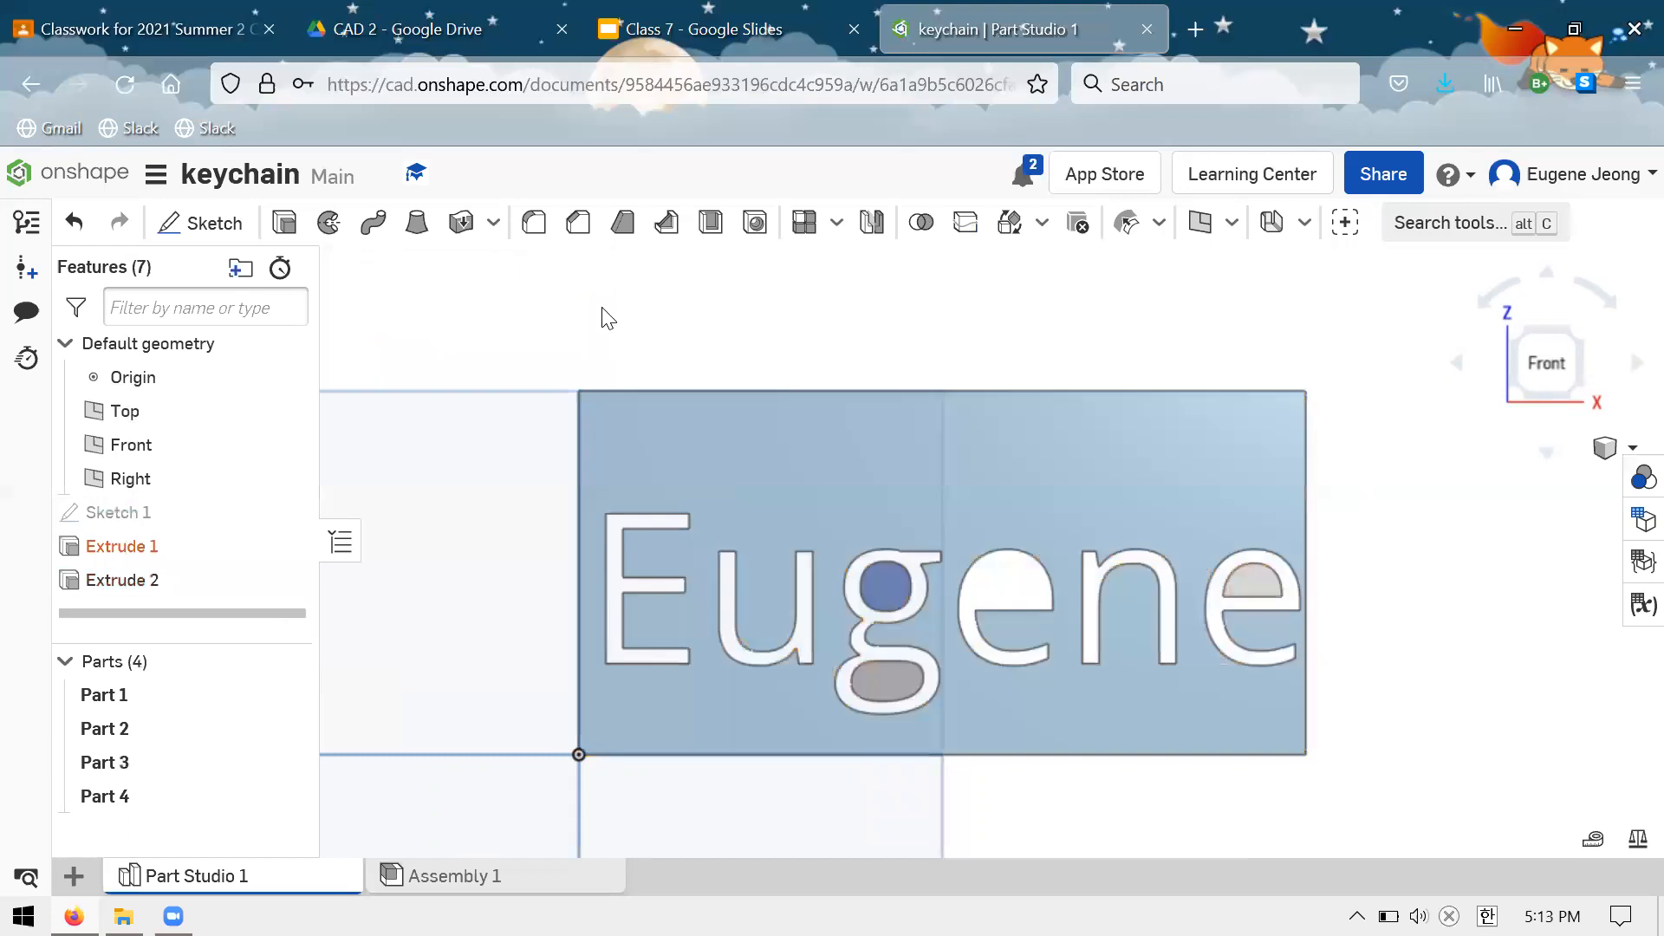
Examine the extruded nameplate at an angle and select its parts to see how the letter inserts relate to the plate
mouse_move(1028, 423)
right_down()
mouse_move(1029, 382)
mouse_move(1066, 508)
mouse_move(1014, 531)
mouse_move(1052, 414)
right_up()
scroll(1040, 511, up, 5)
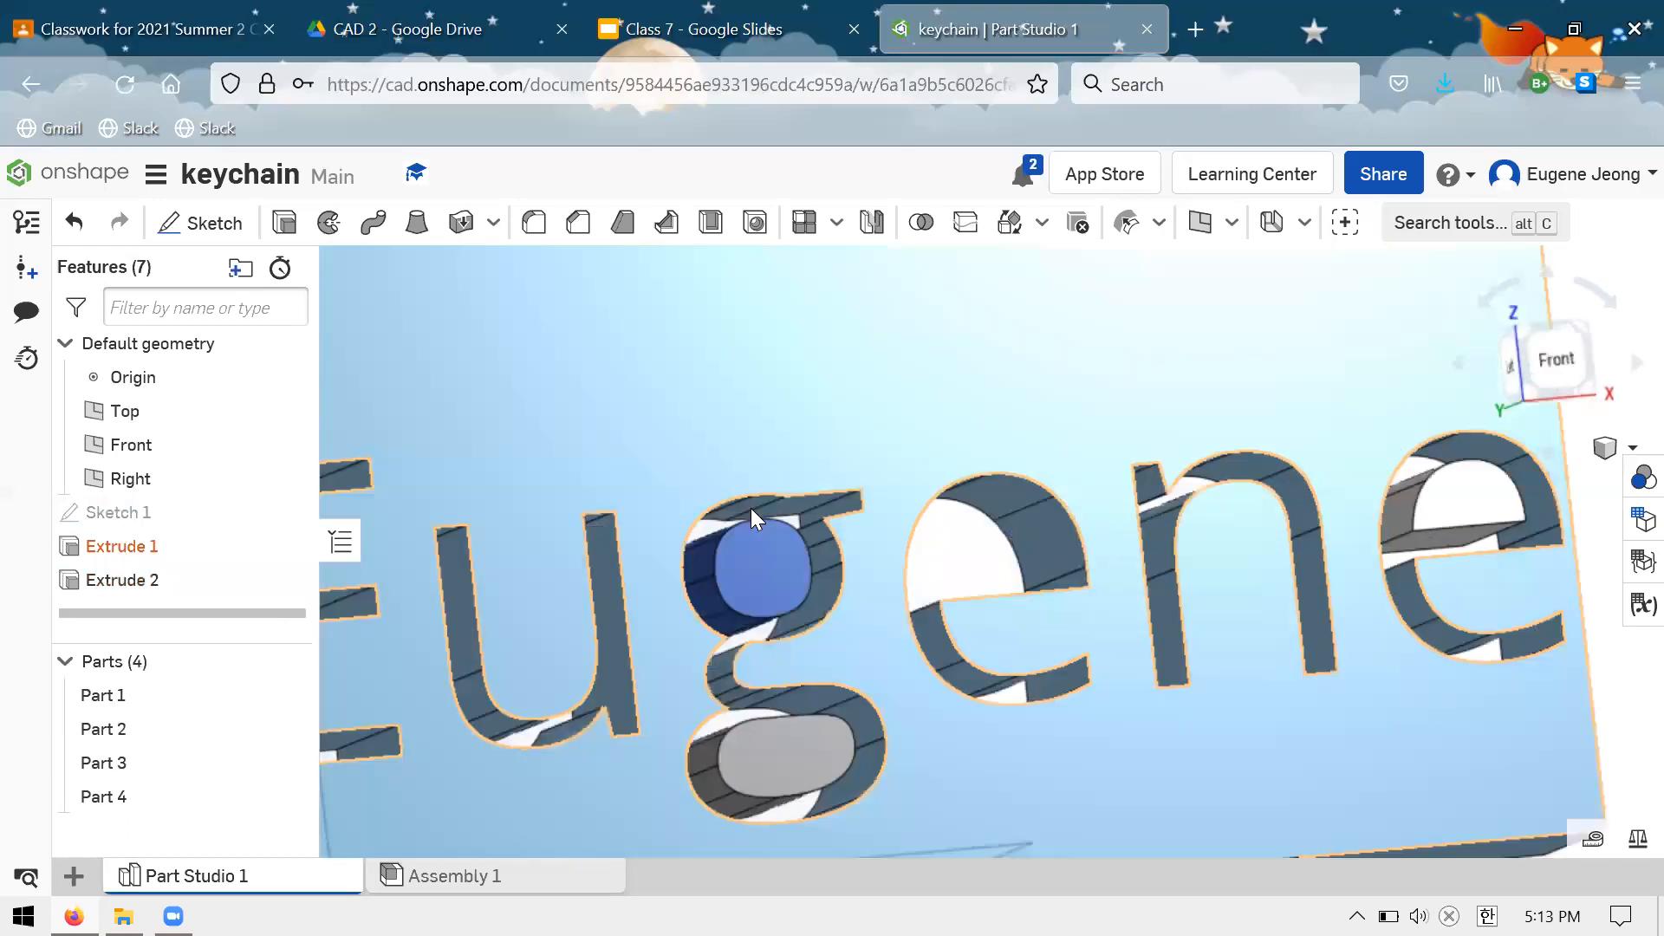
click(65, 663)
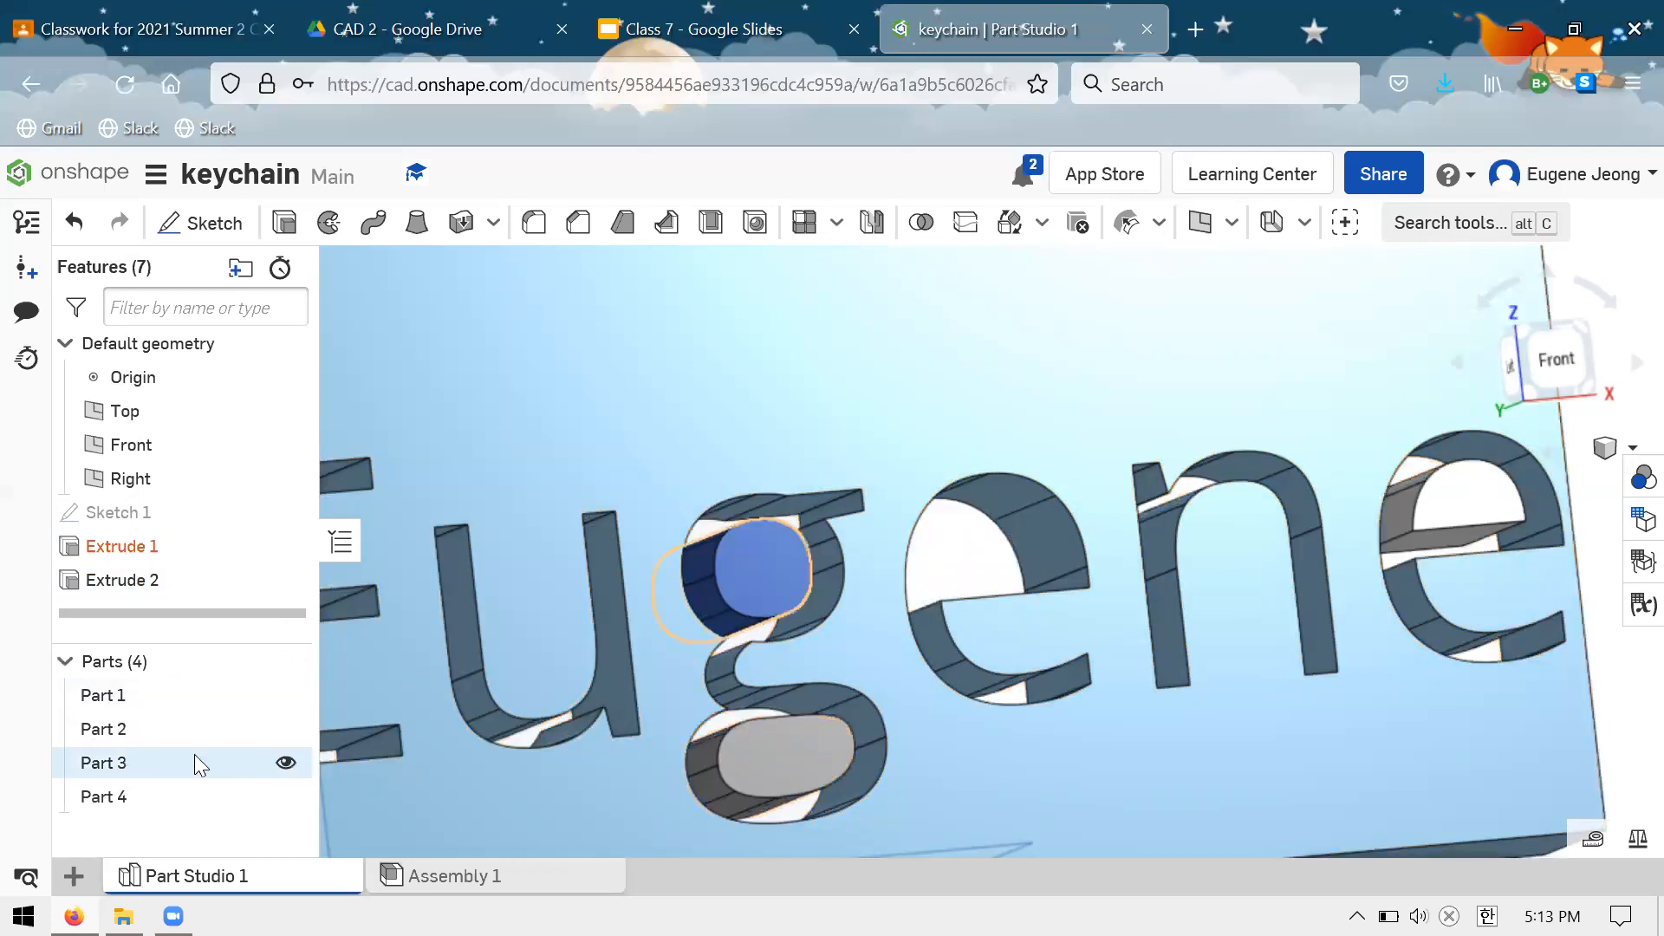
scroll(881, 387, down, 5)
scroll(928, 781, up, 2)
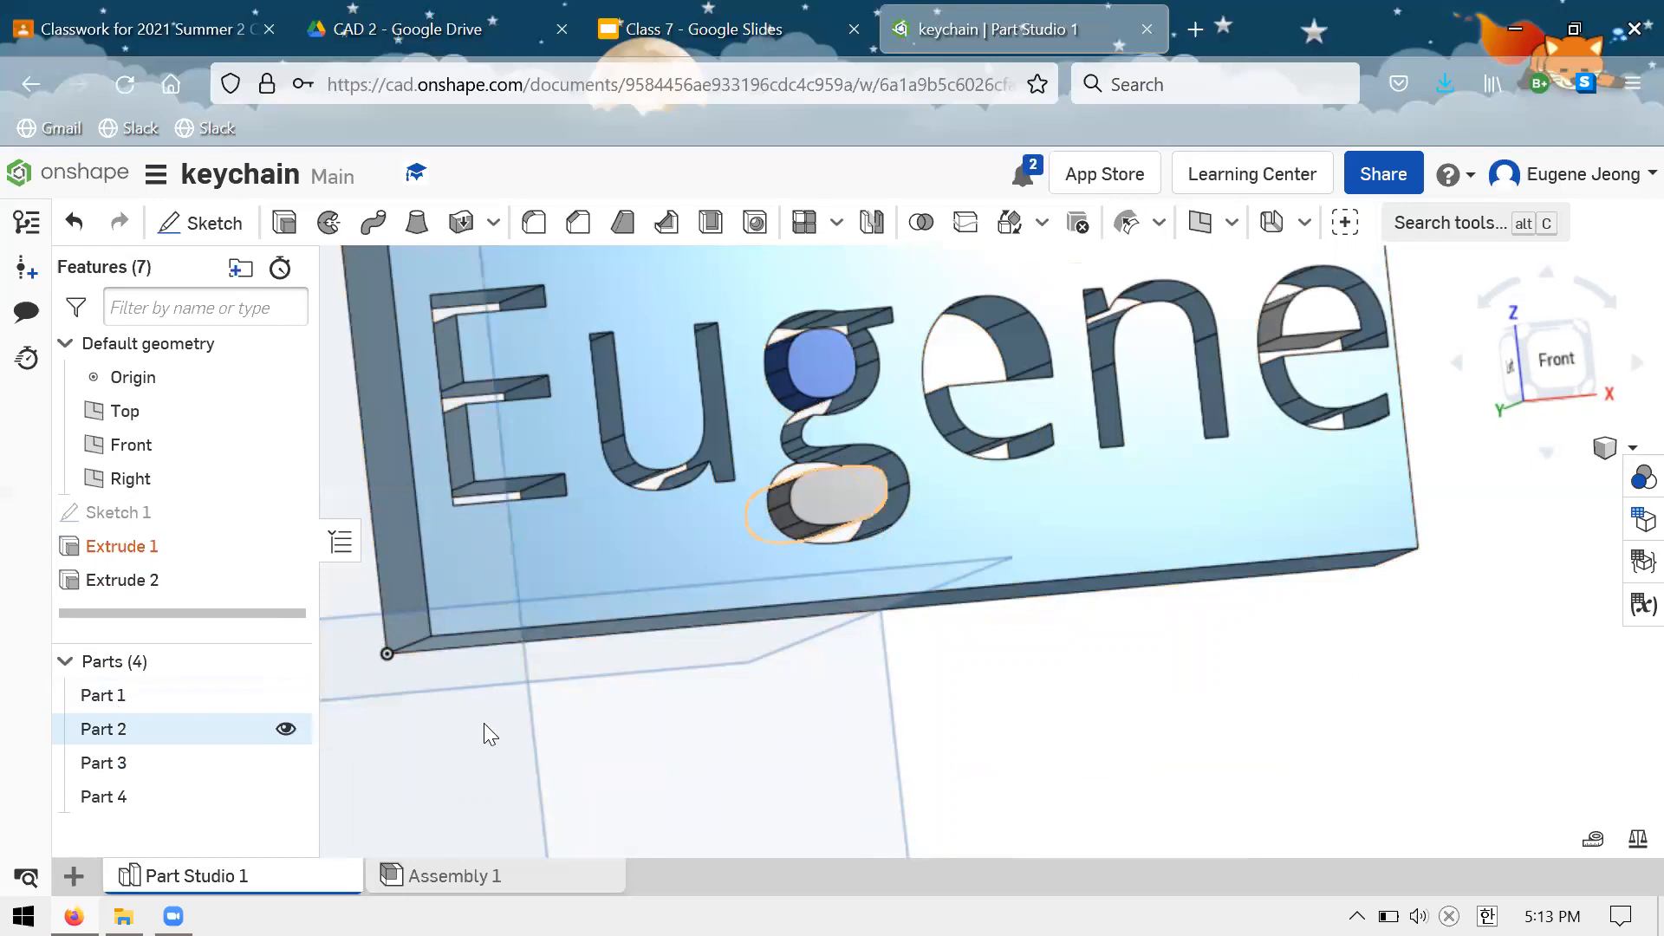
scroll(866, 699, down, 3)
scroll(872, 427, up, 2)
click(901, 407)
click(1113, 759)
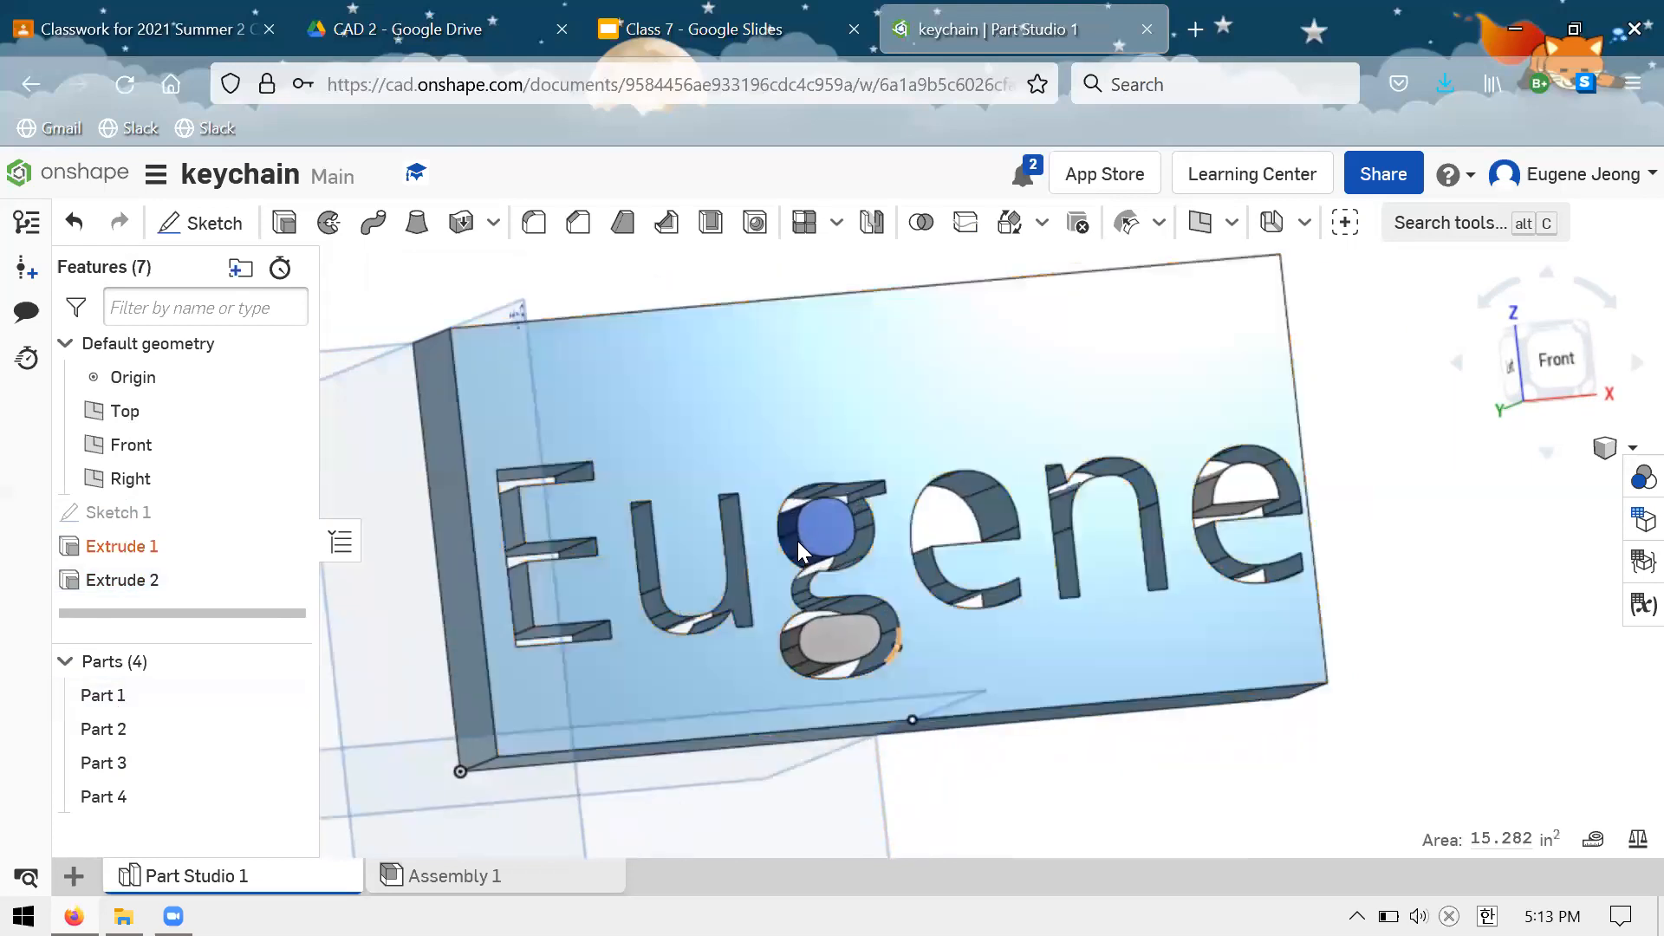
click(840, 641)
click(1246, 482)
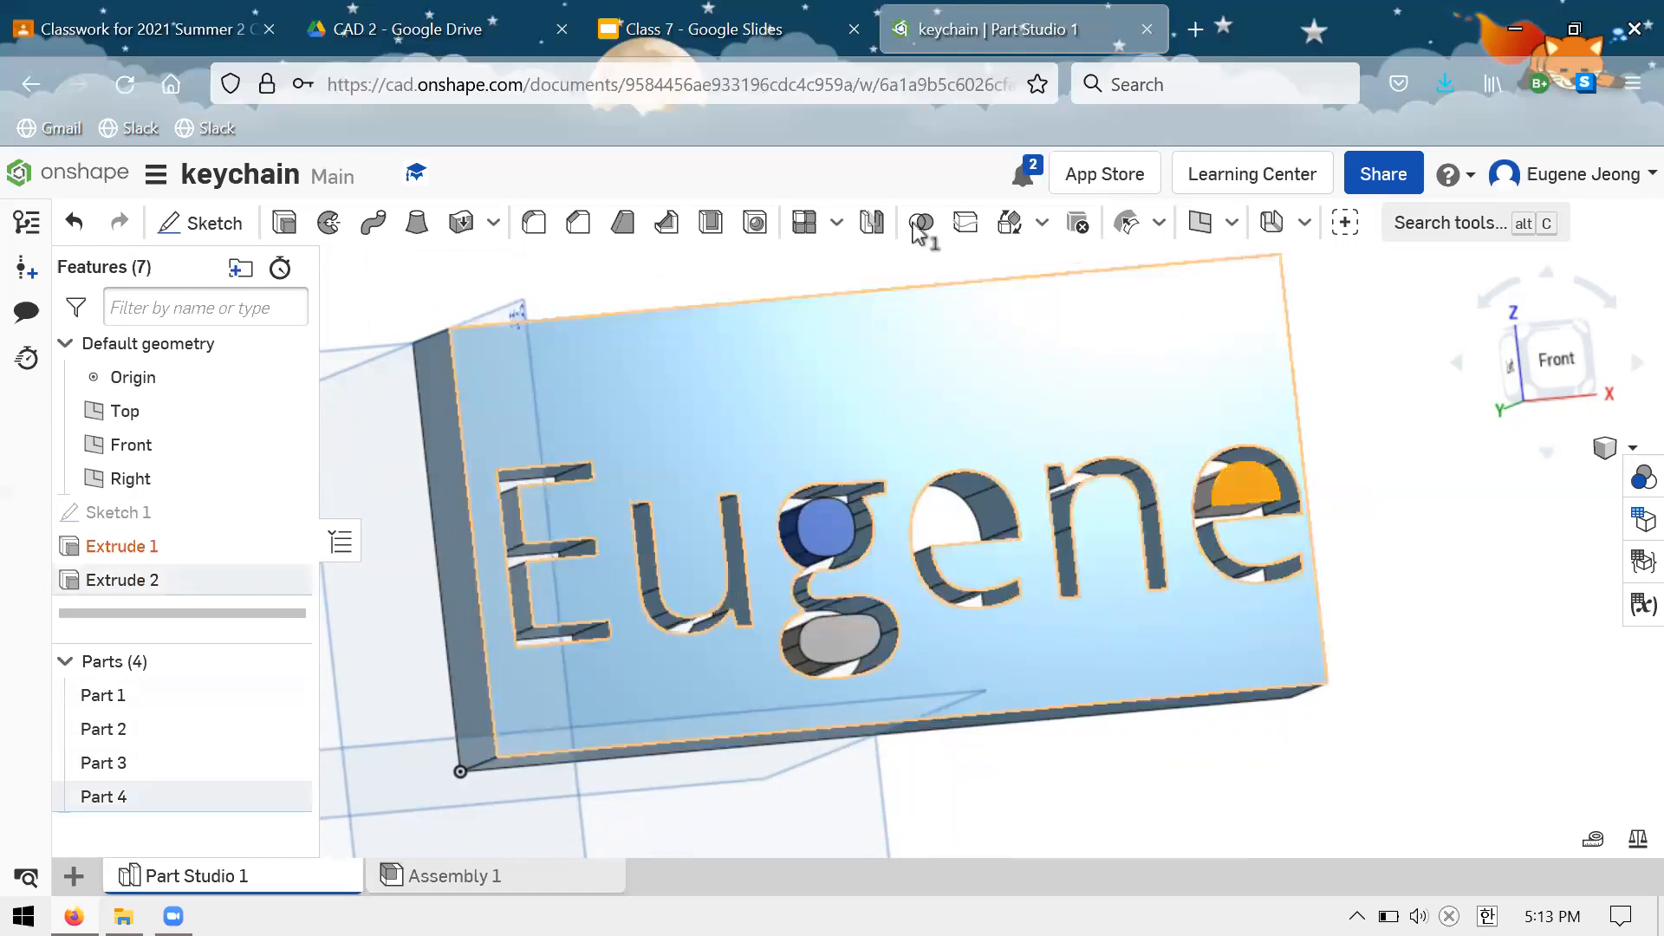
click(1118, 774)
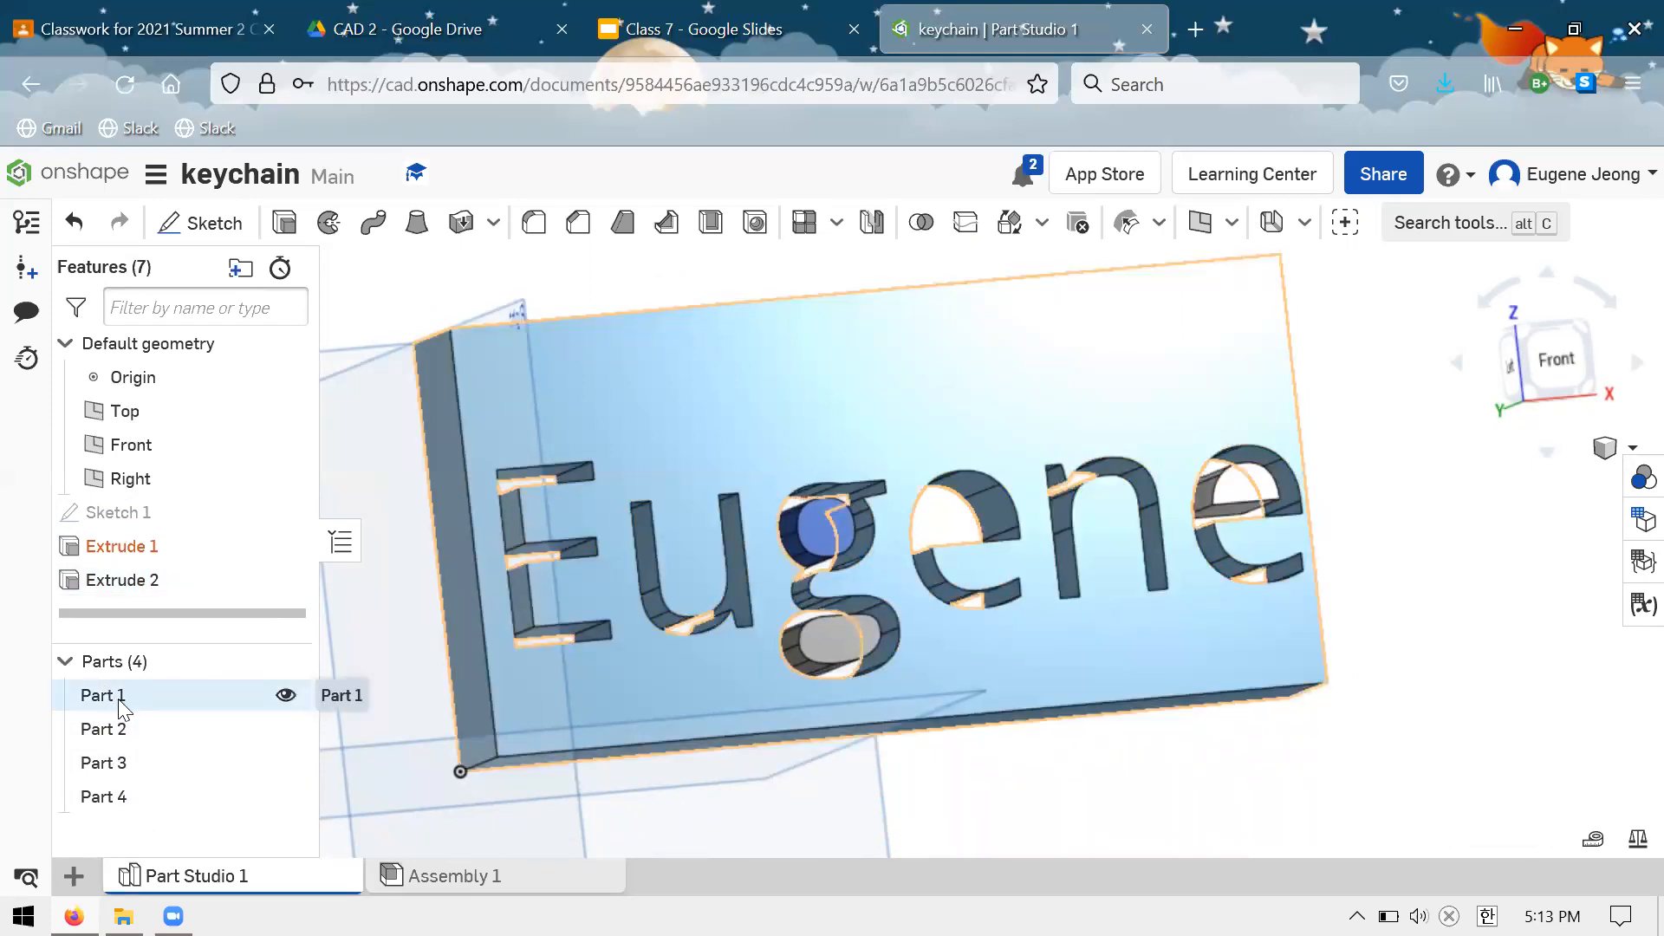
click(169, 729)
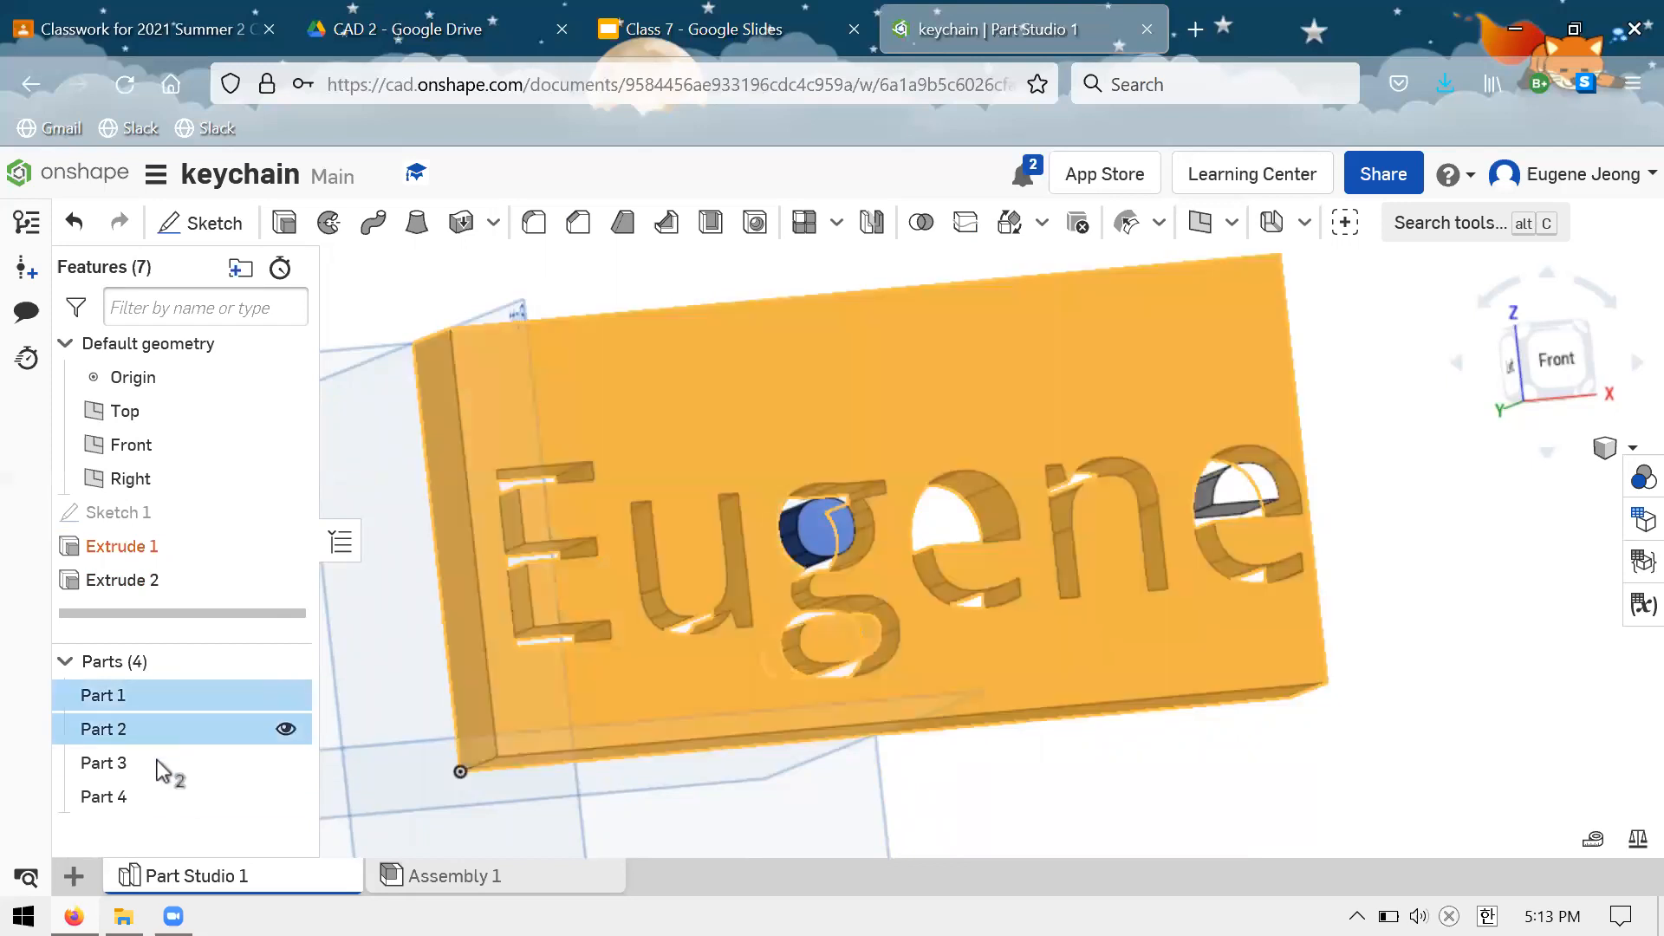
click(160, 763)
click(185, 790)
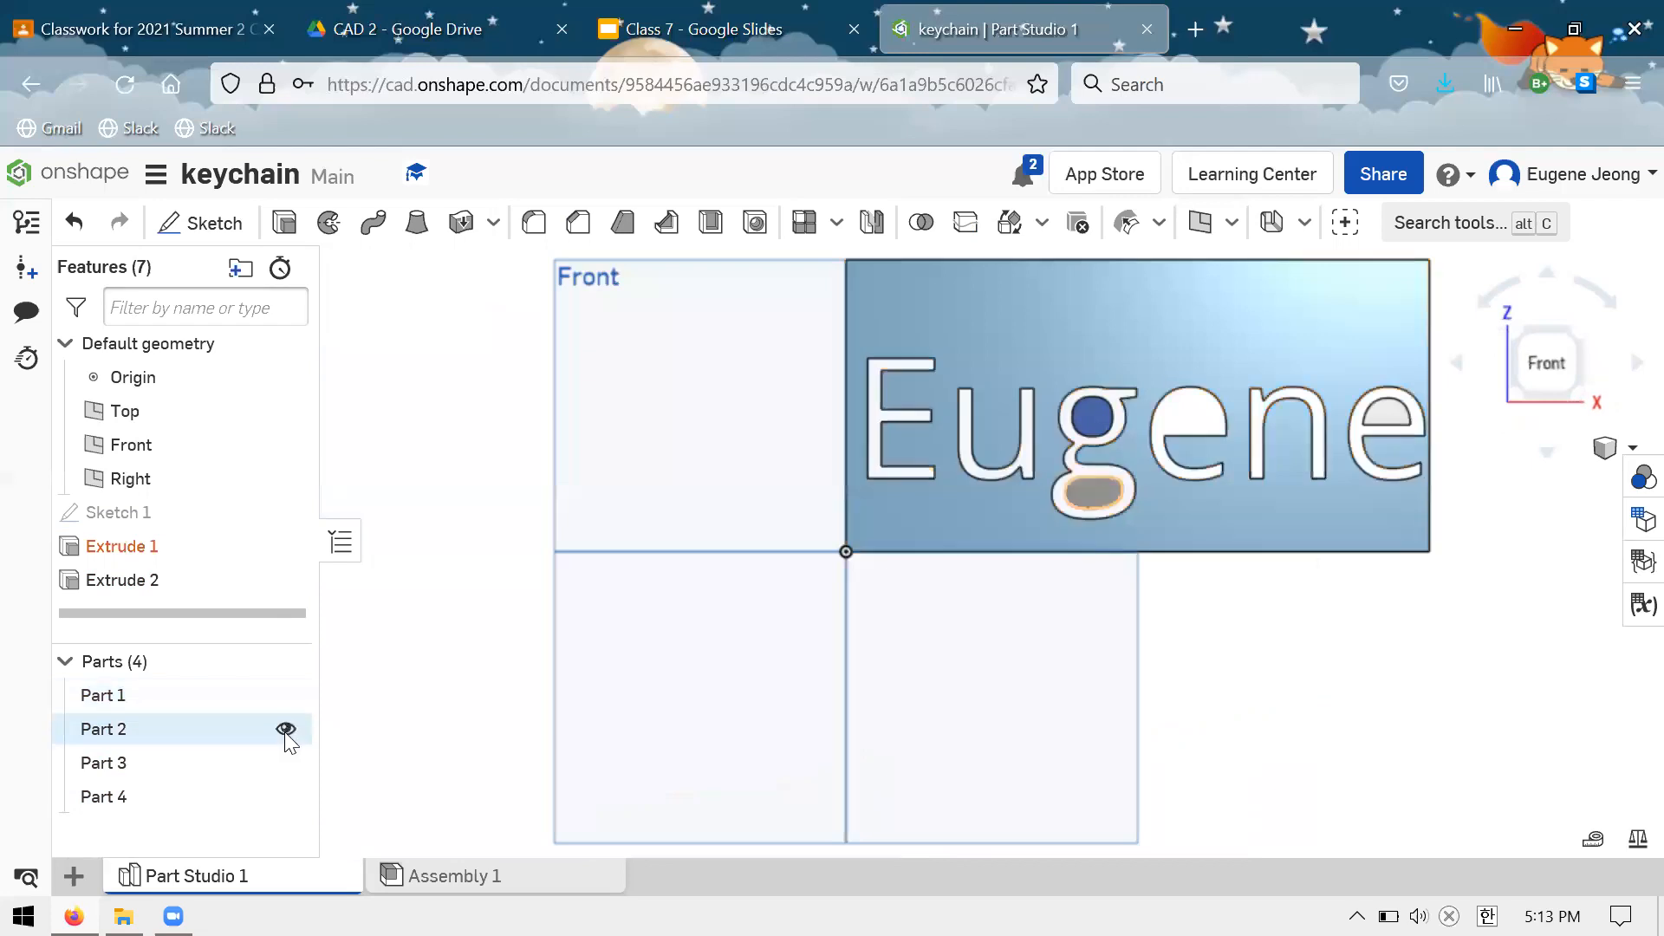
Hide Part 2, Part 3 and Part 4 to view the plate without its loose letter inserts
click(285, 731)
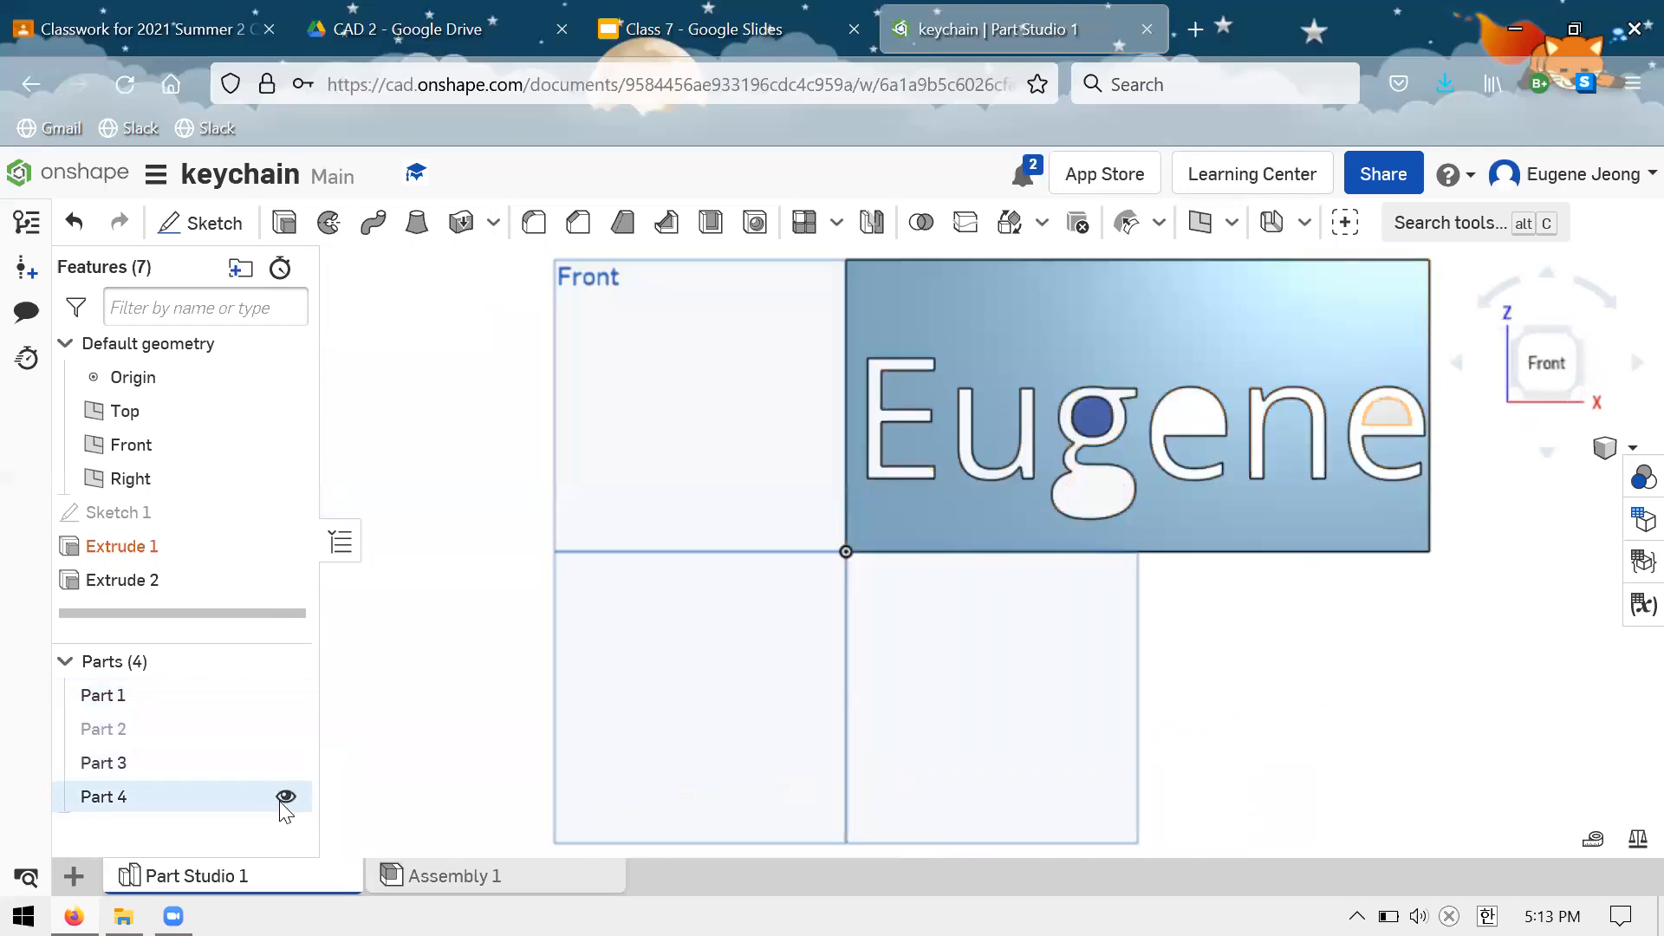
click(286, 797)
click(286, 763)
scroll(487, 668, up, 2)
scroll(475, 672, down, 4)
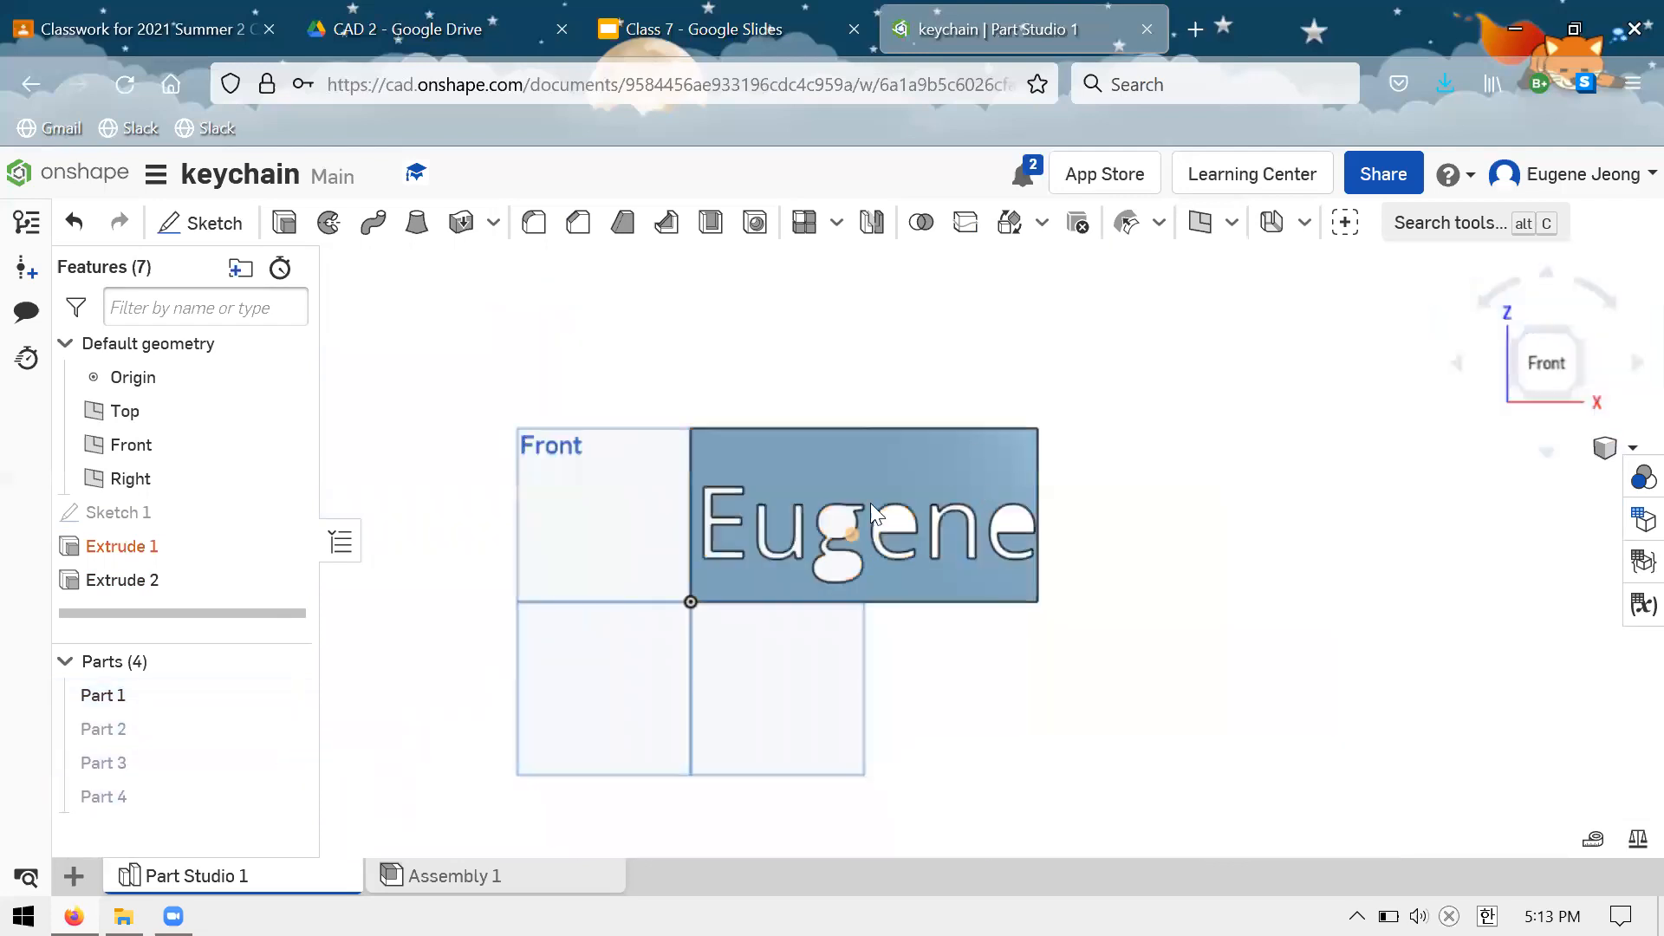
scroll(870, 503, up, 3)
Hide the plate and toggle the visibility of the three letter inserts to inspect them on their own, ending with all hidden
click(286, 696)
click(285, 730)
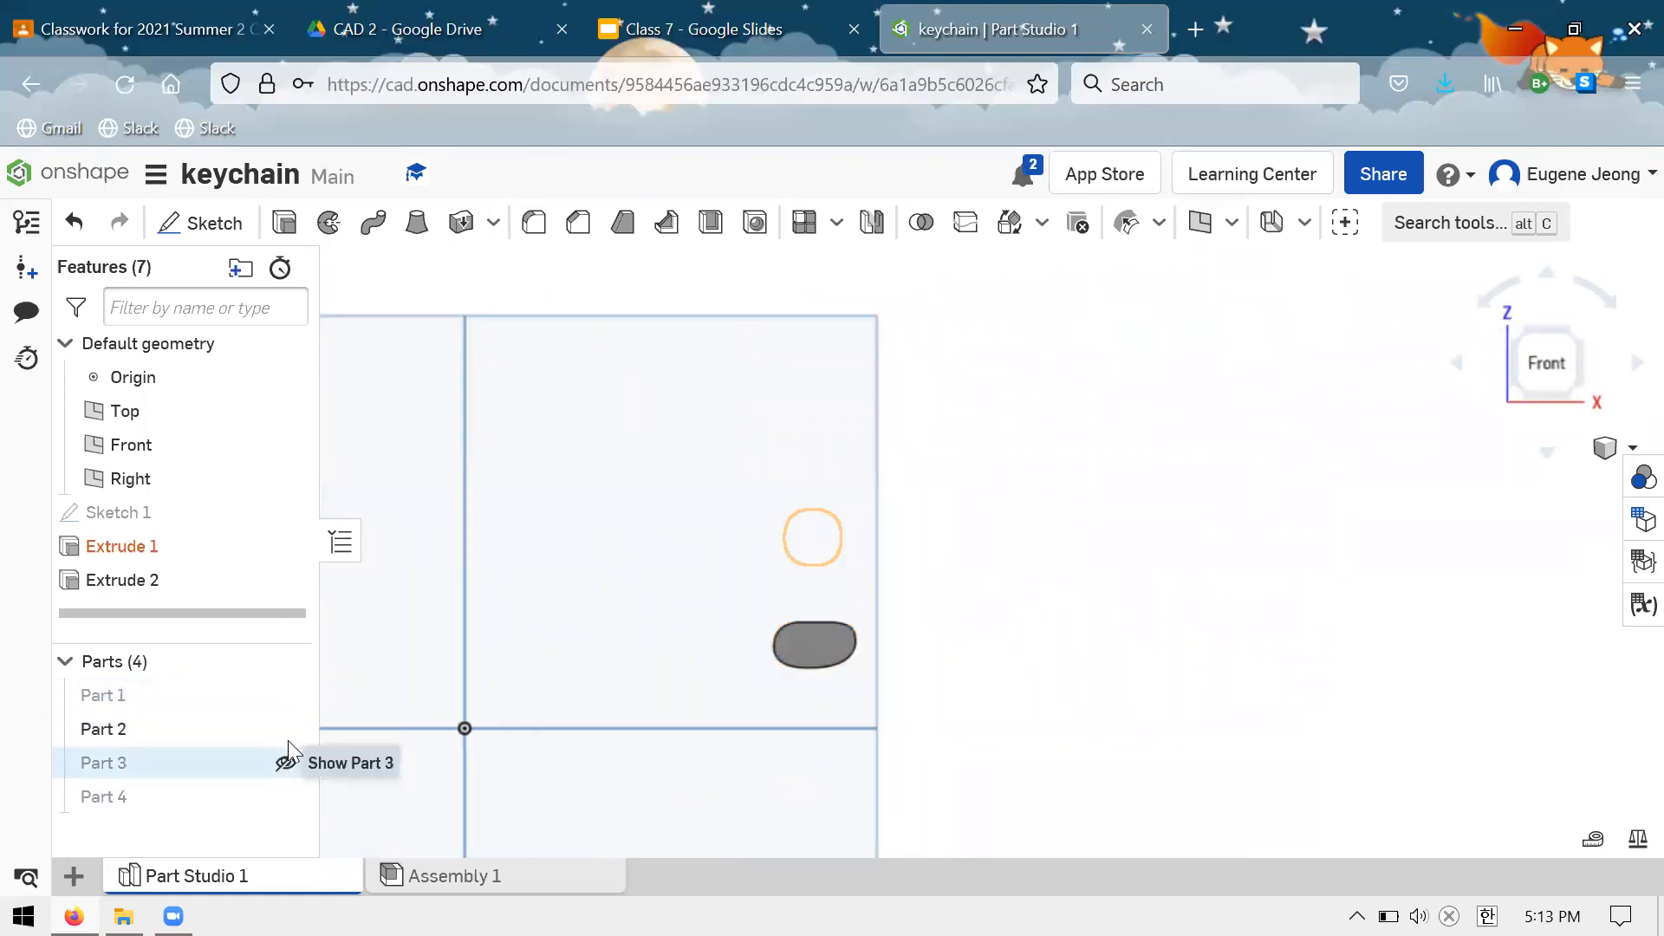
click(286, 763)
click(286, 730)
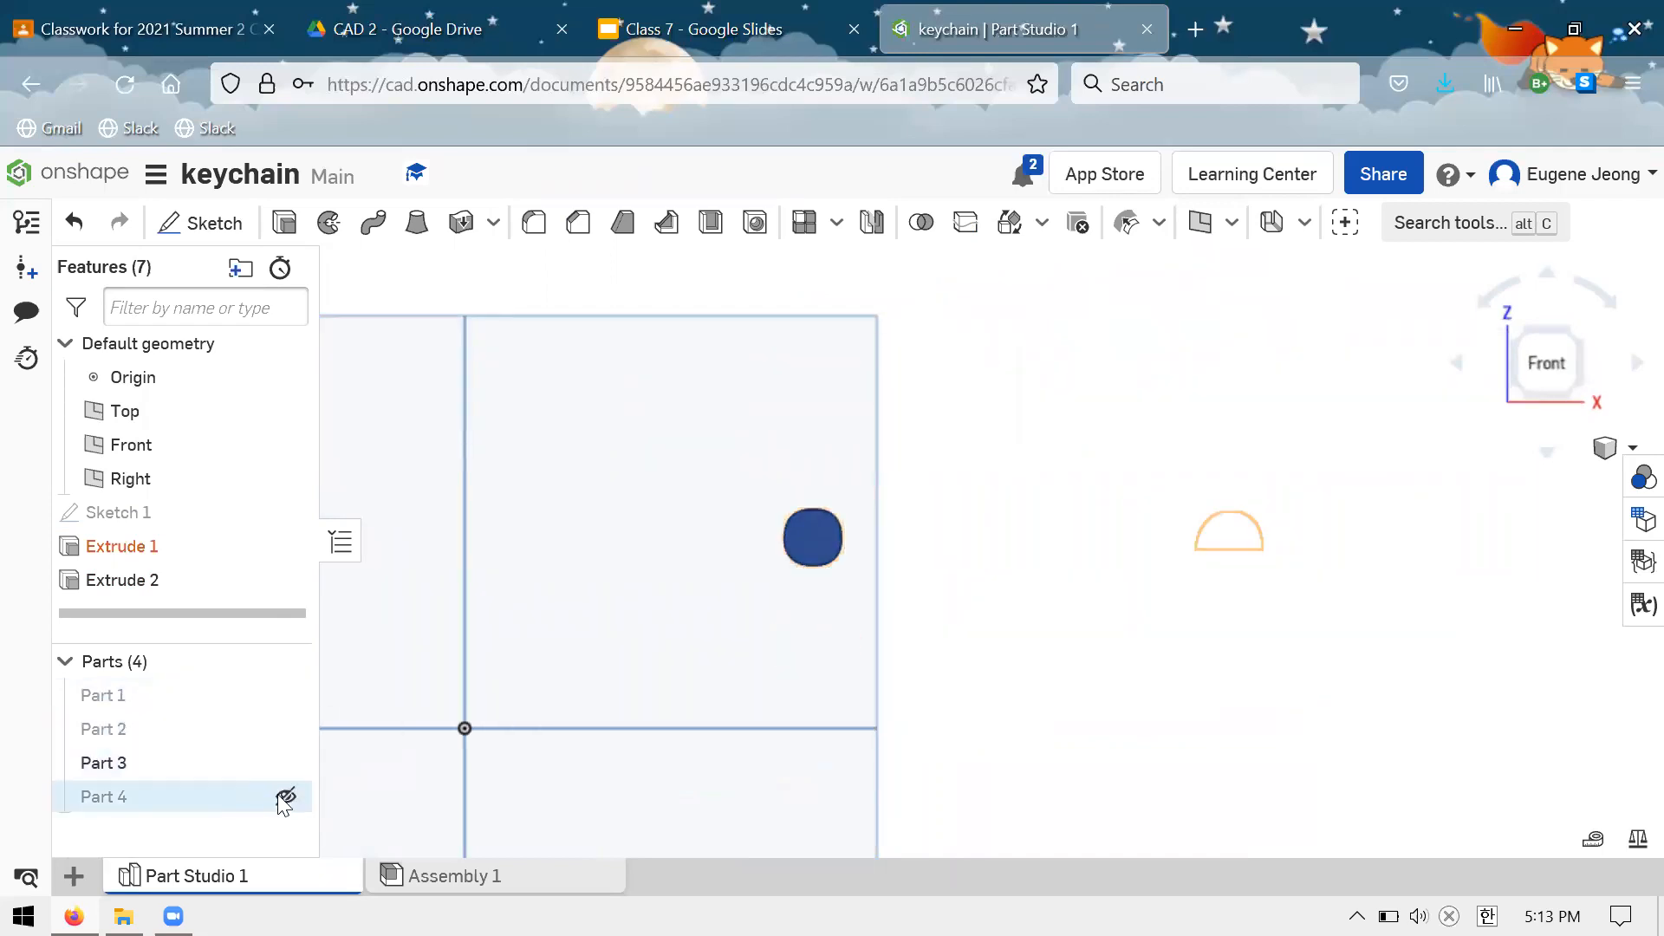
click(286, 797)
scroll(932, 673, down, 2)
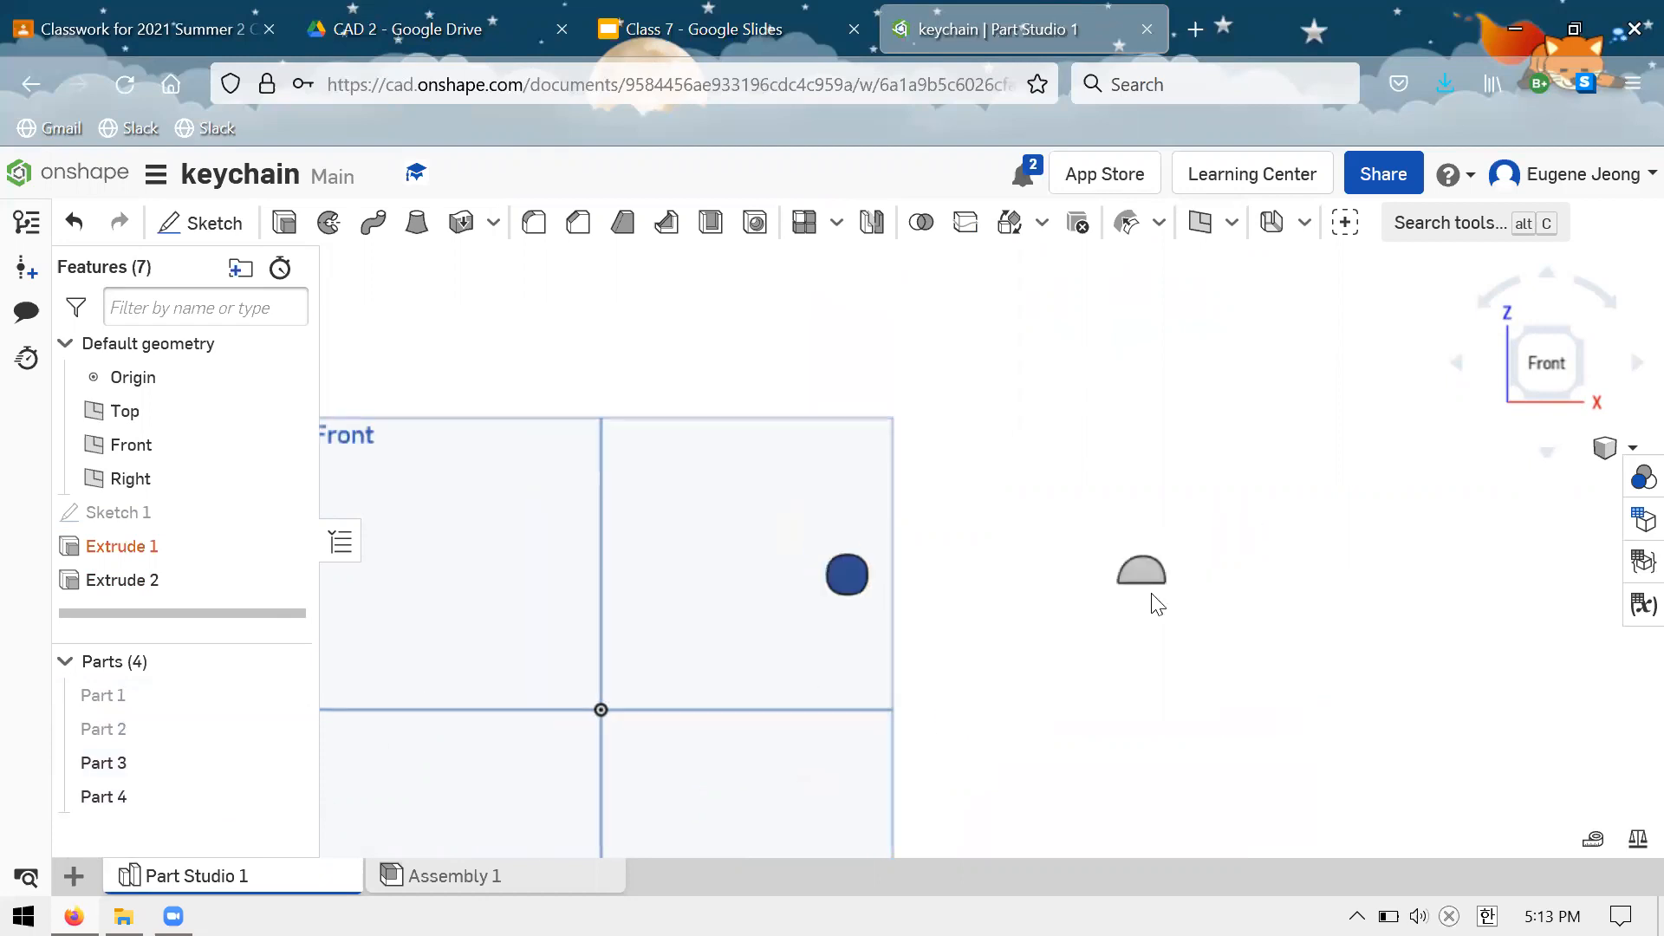
scroll(1156, 602, up, 2)
click(286, 798)
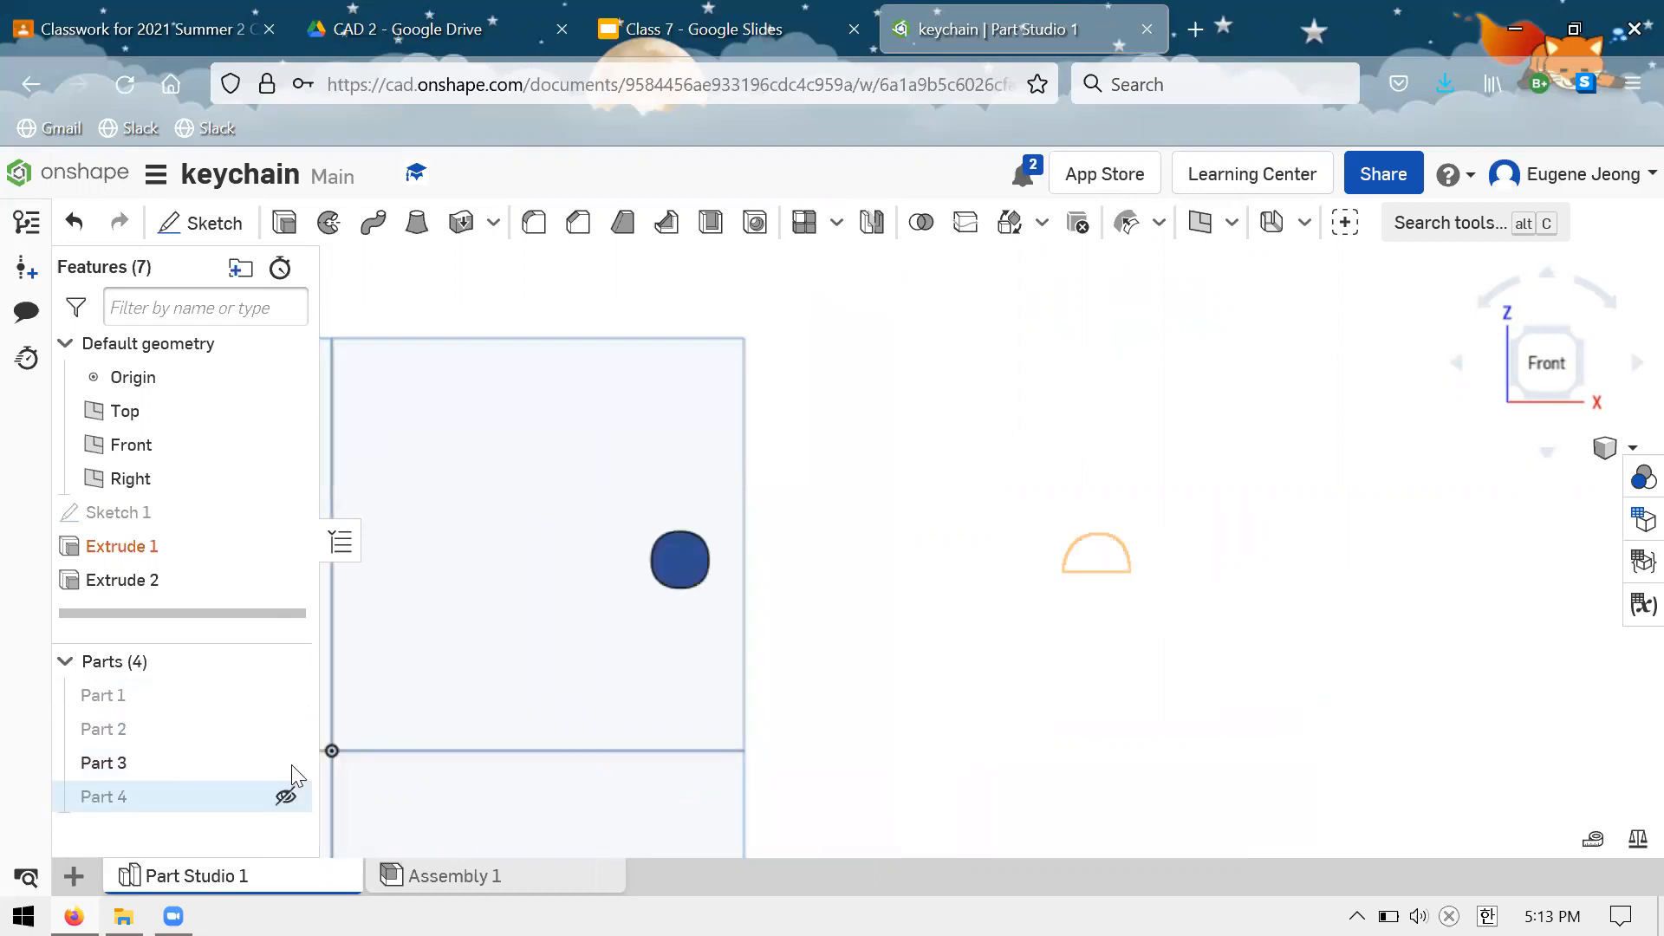
click(286, 763)
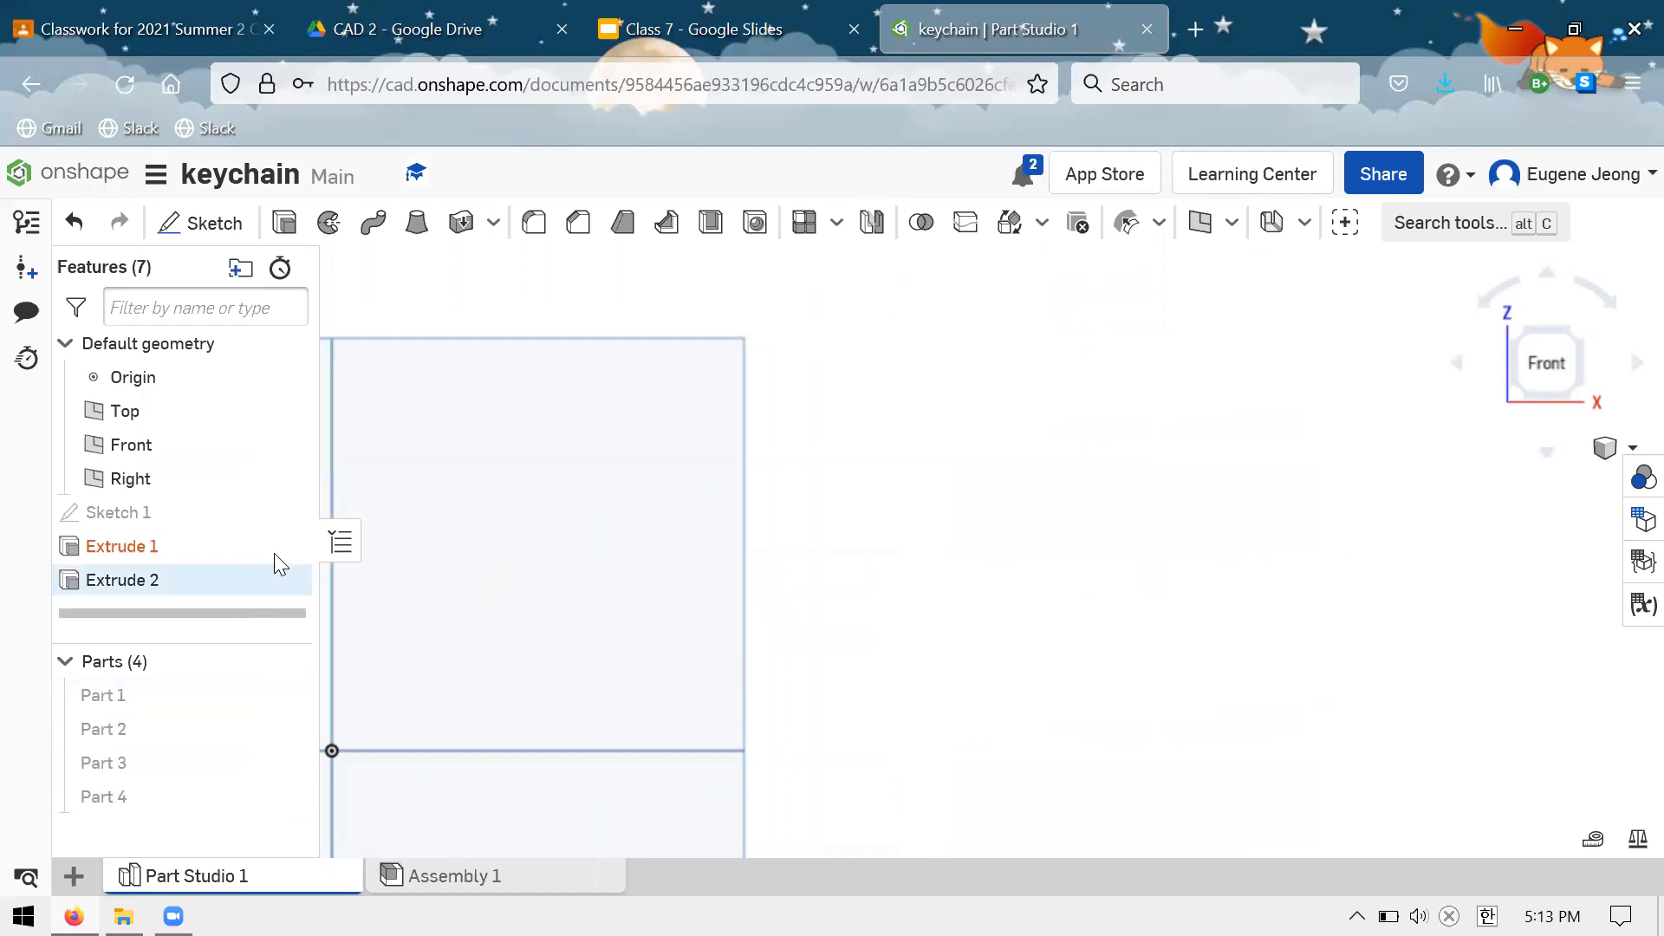
Show the plate and the three letter inserts again
click(286, 696)
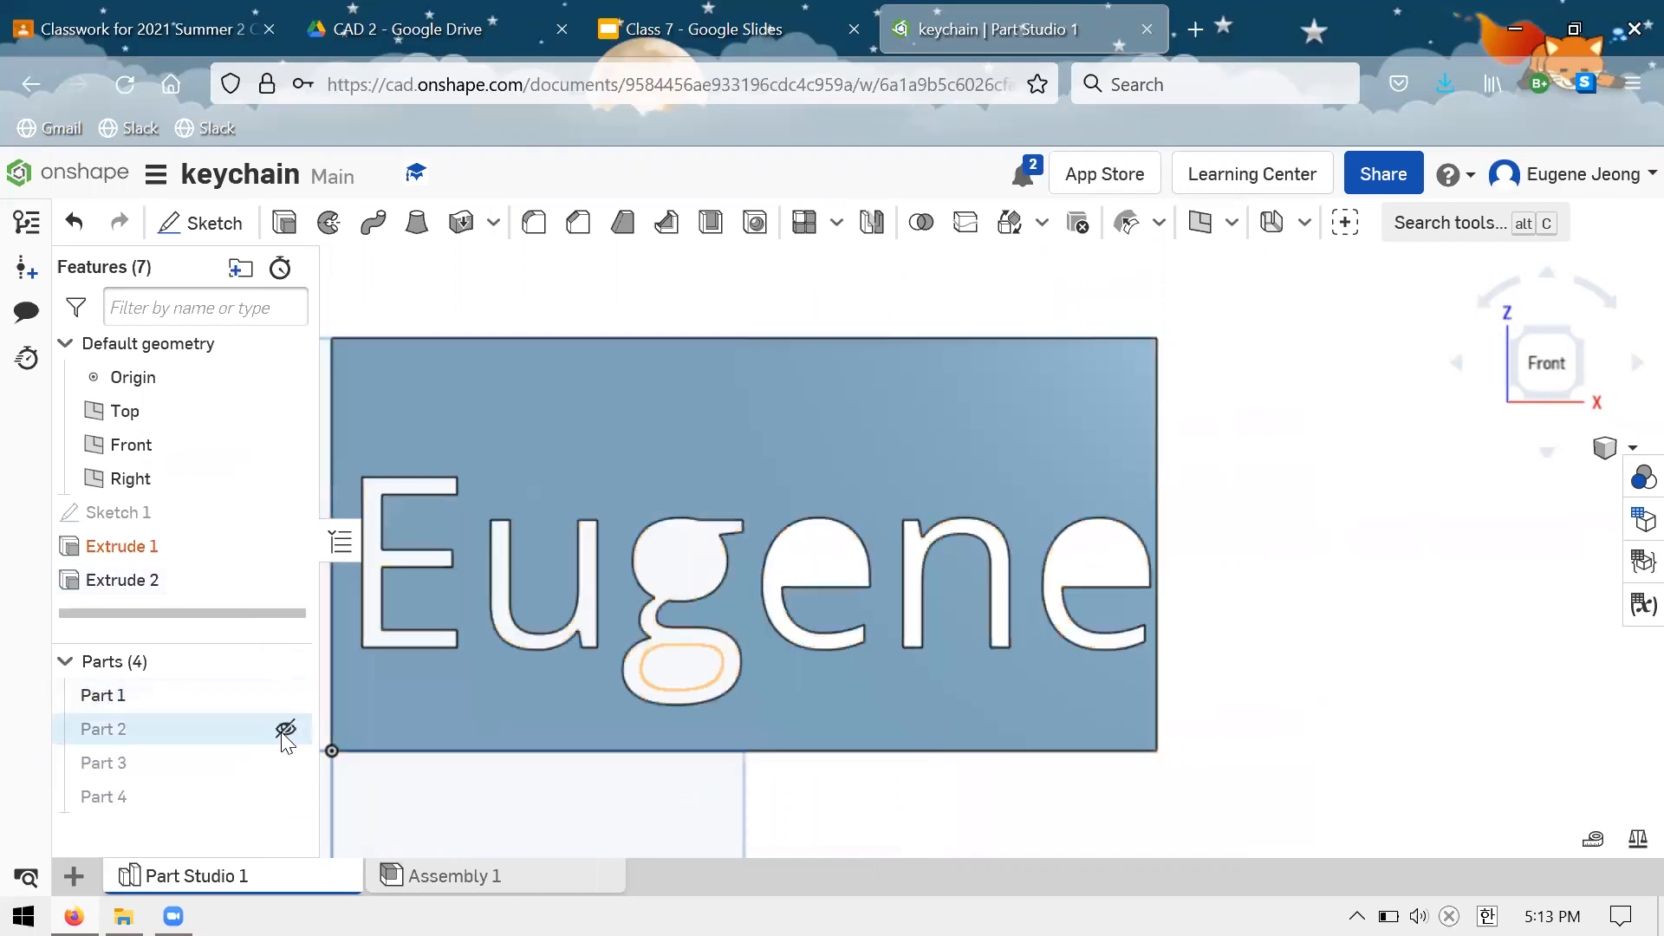
click(287, 729)
click(286, 763)
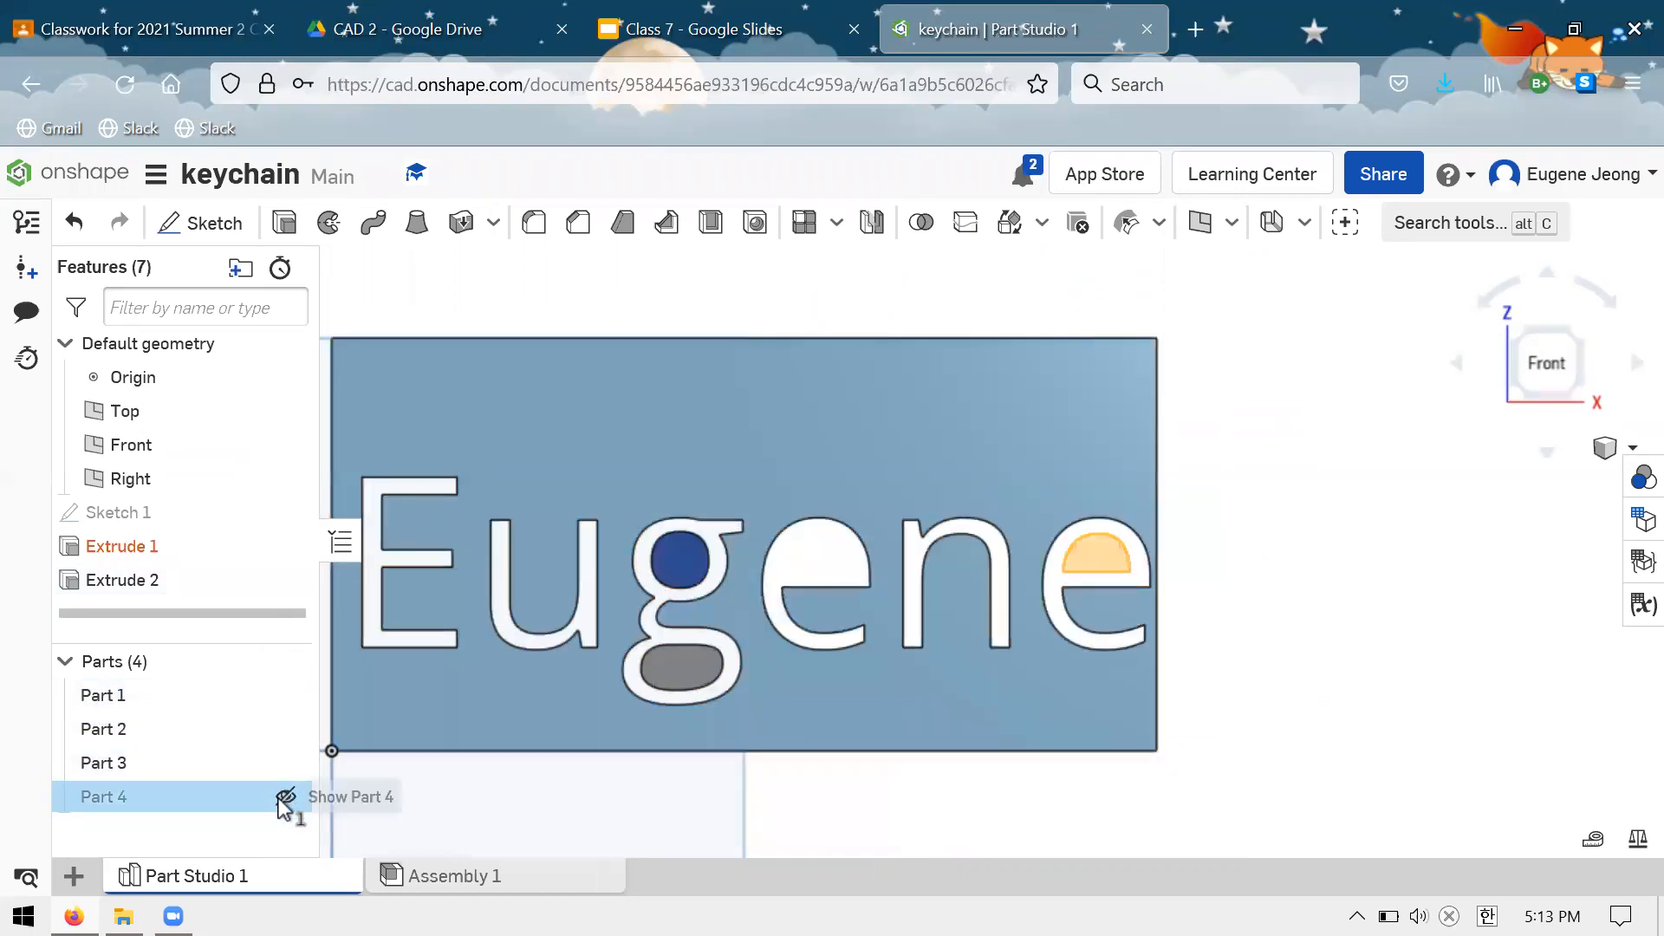
click(287, 797)
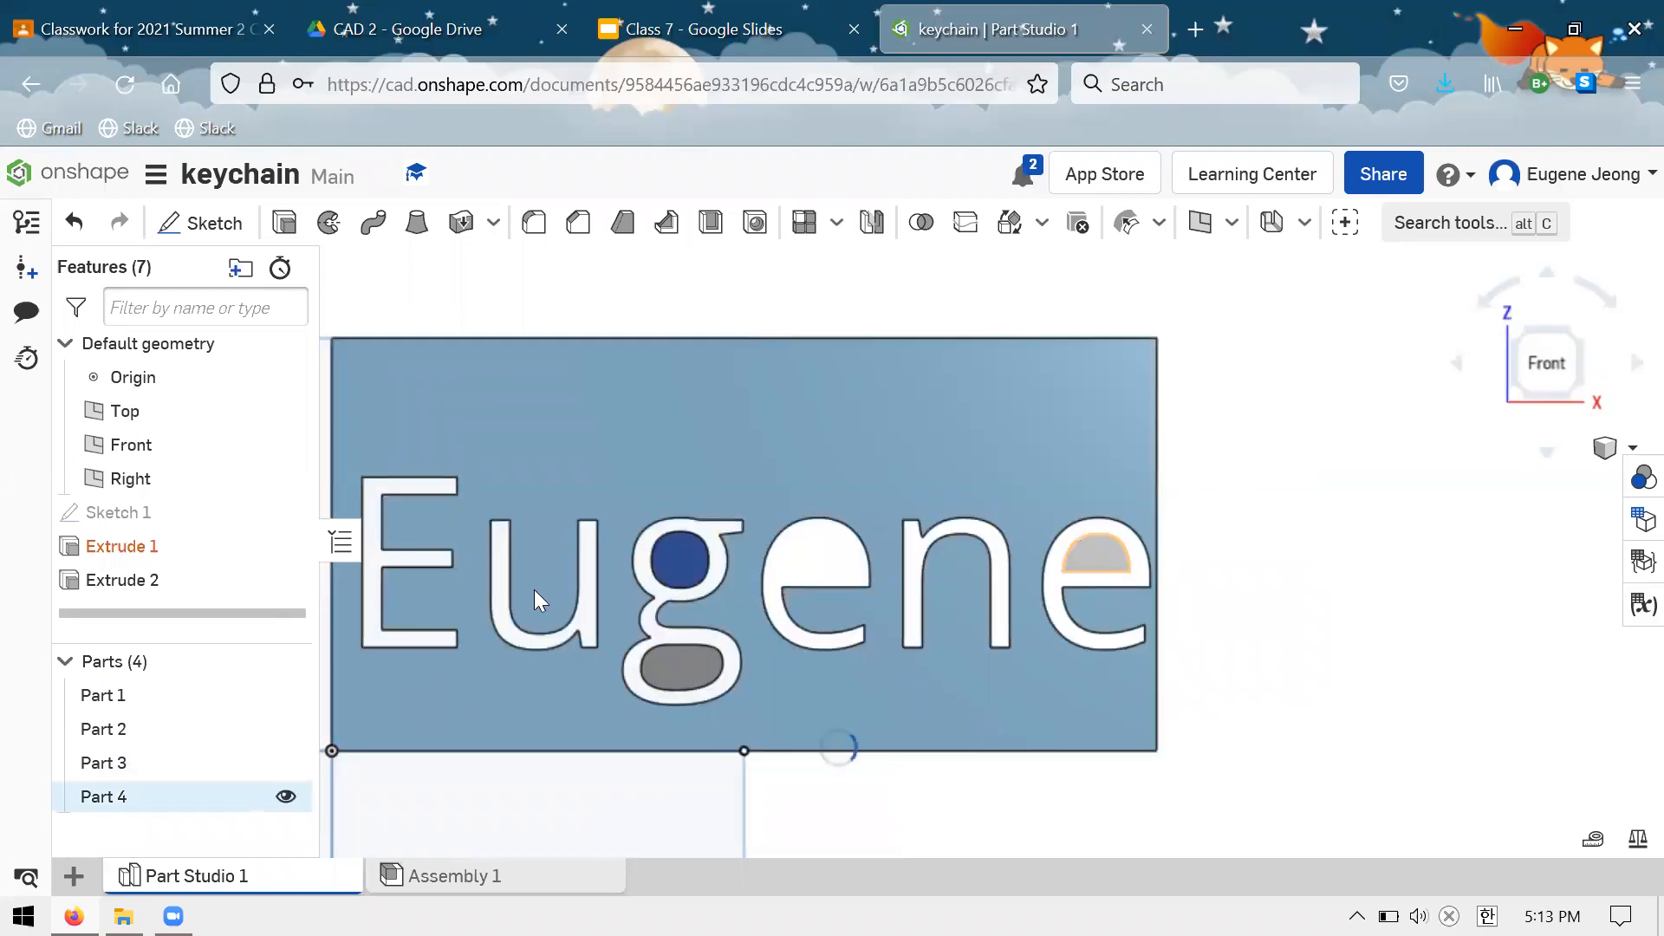
Delete the Extrude 1 and Extrude 2 features, keeping Sketch 1
click(197, 566)
shift+click(197, 585)
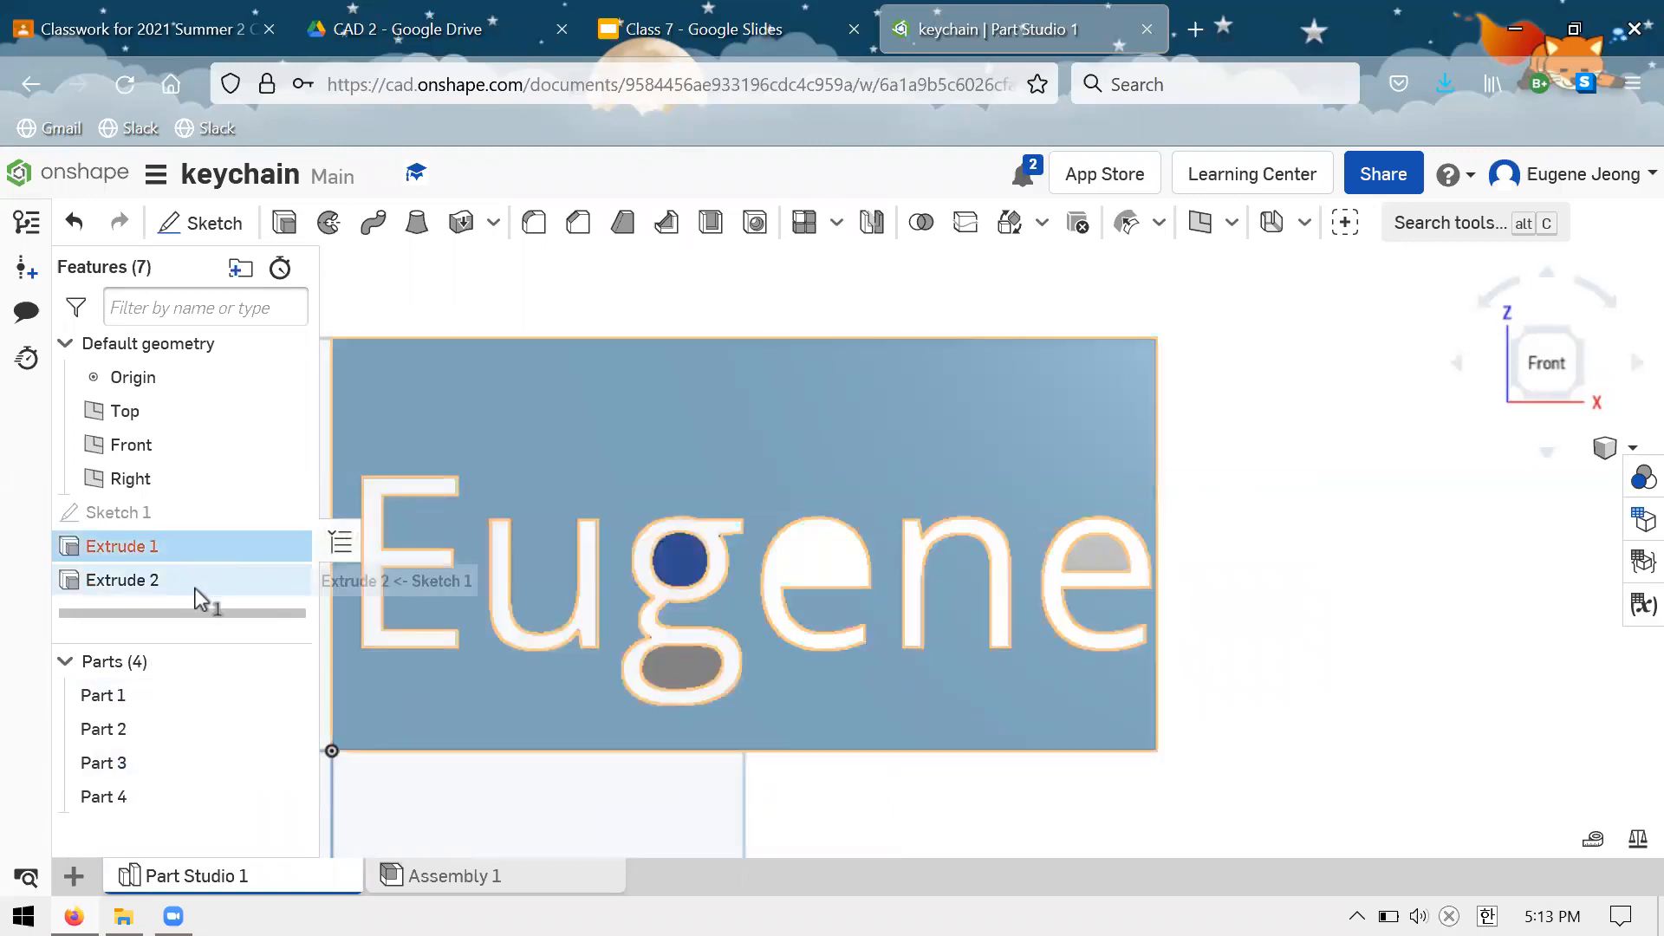
right_click(196, 593)
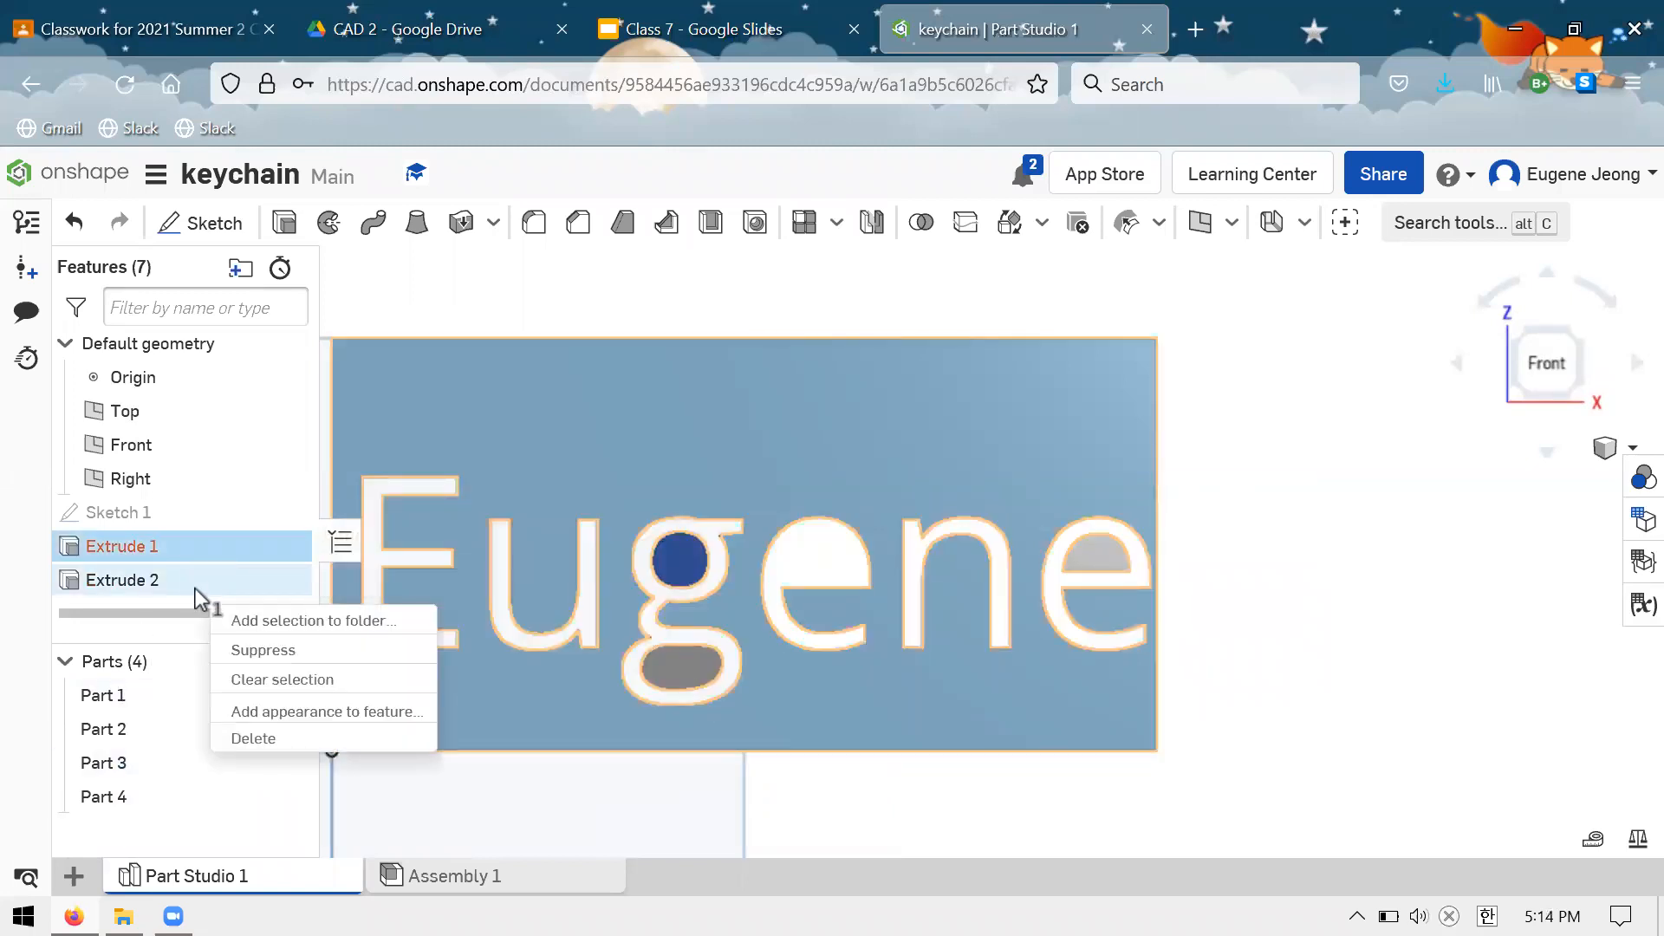
key(Delete)
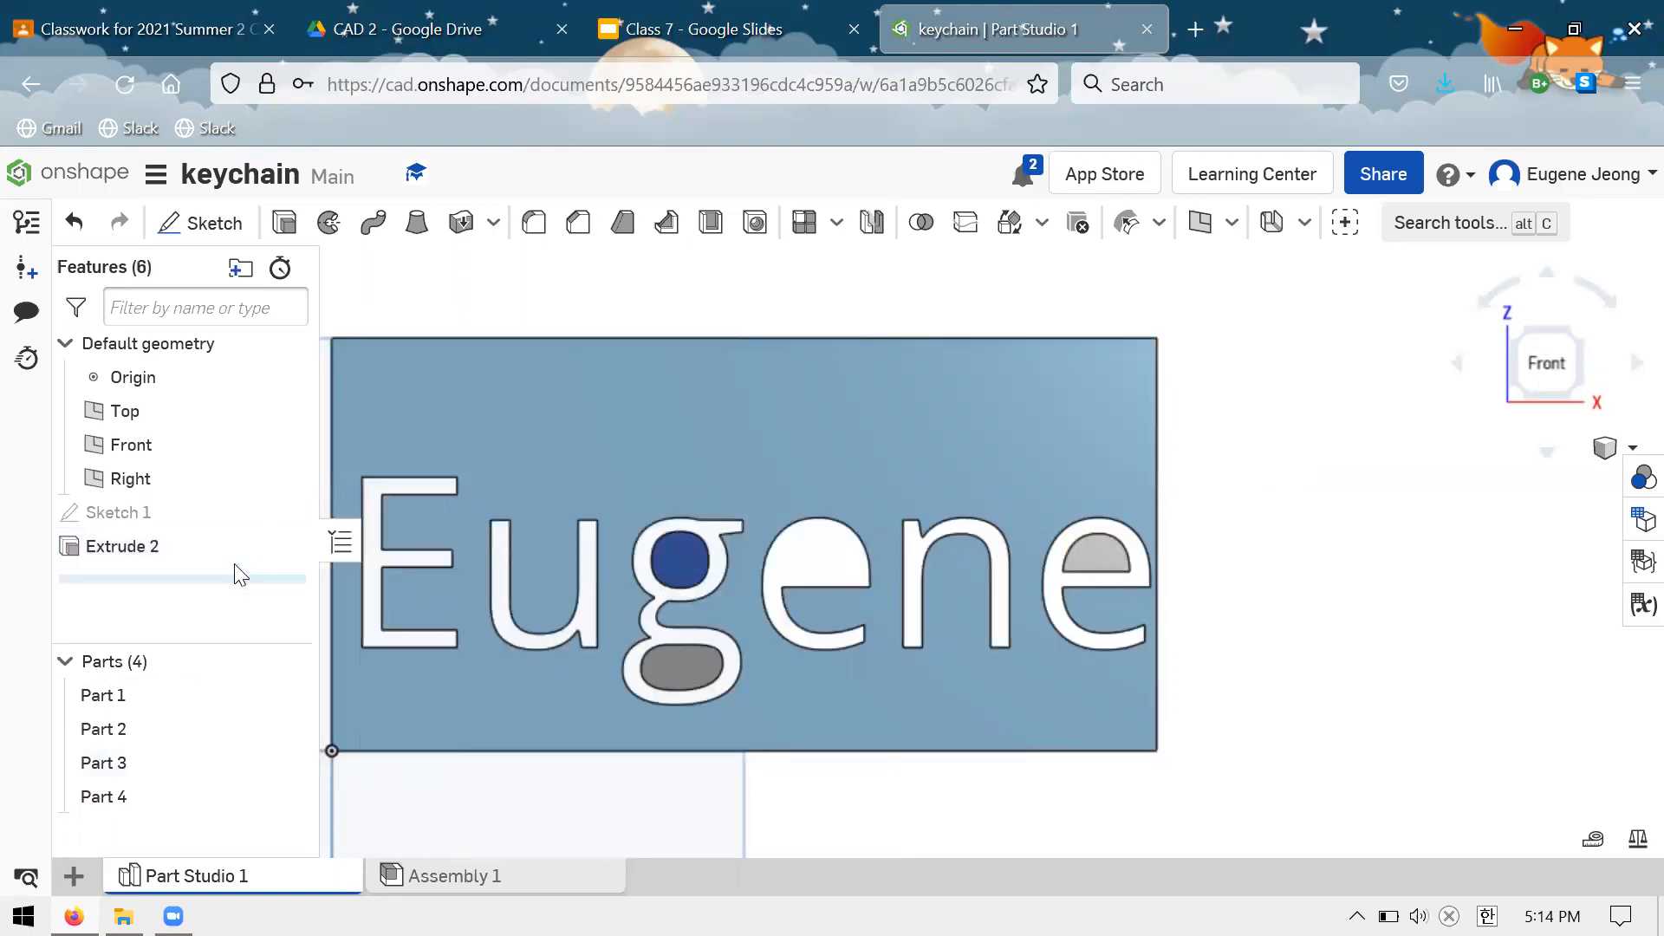
Edit Sketch 1 and try to draw two short lines bridging the top stroke of the "g" between its outer and inner outlines
right_click(200, 512)
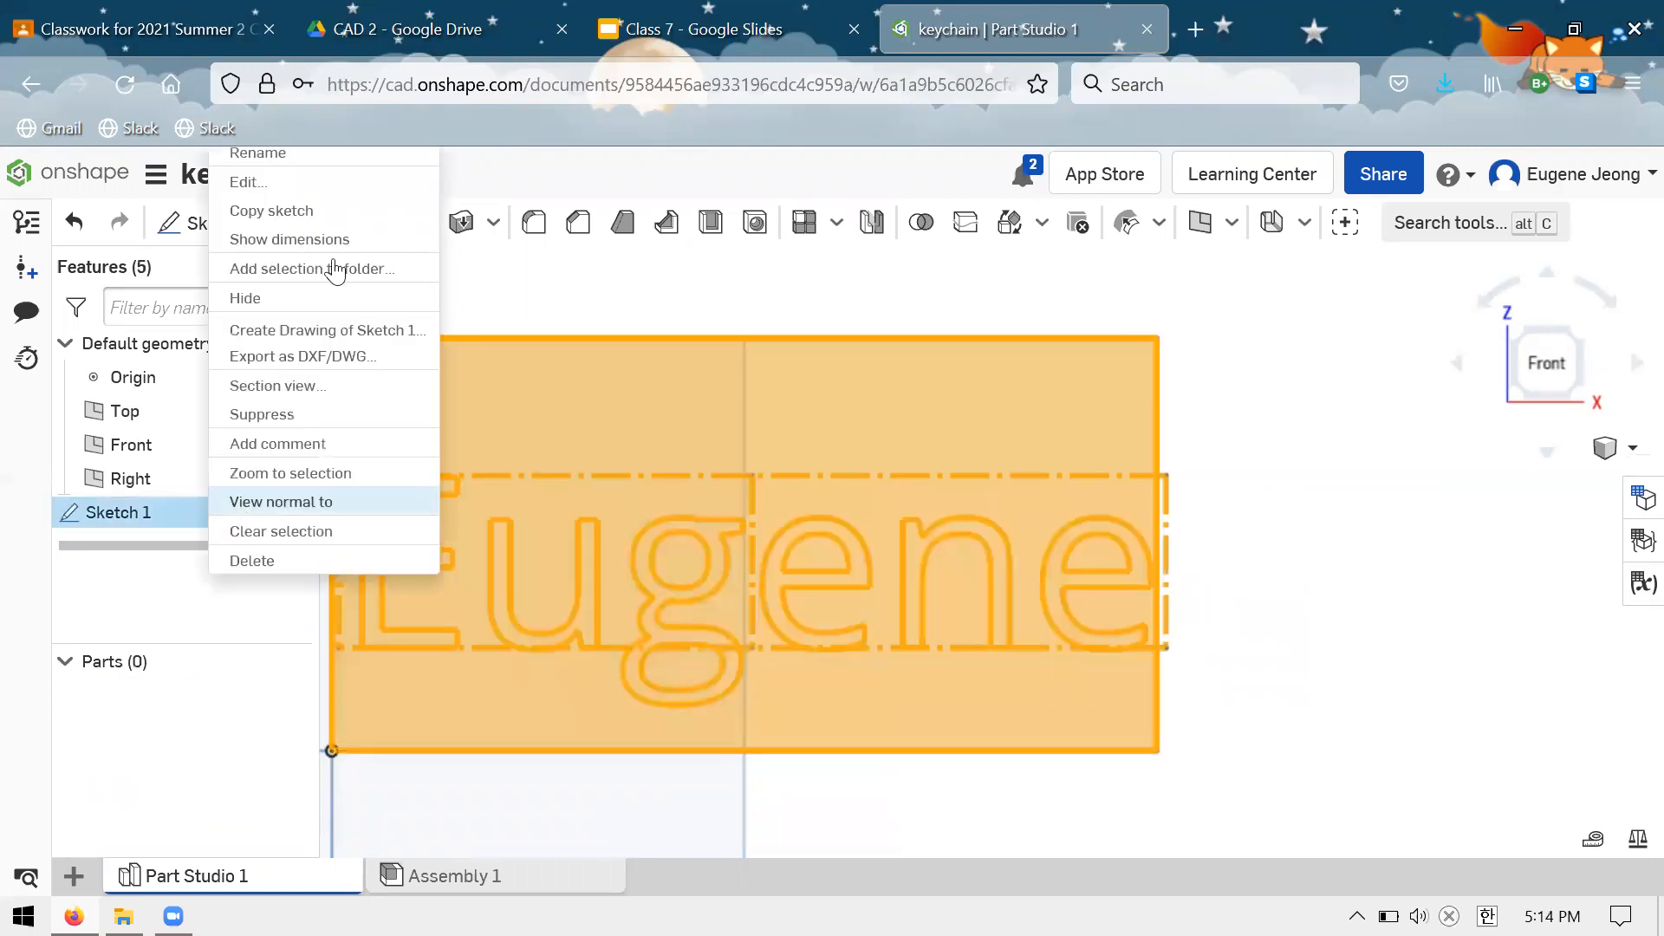
click(340, 183)
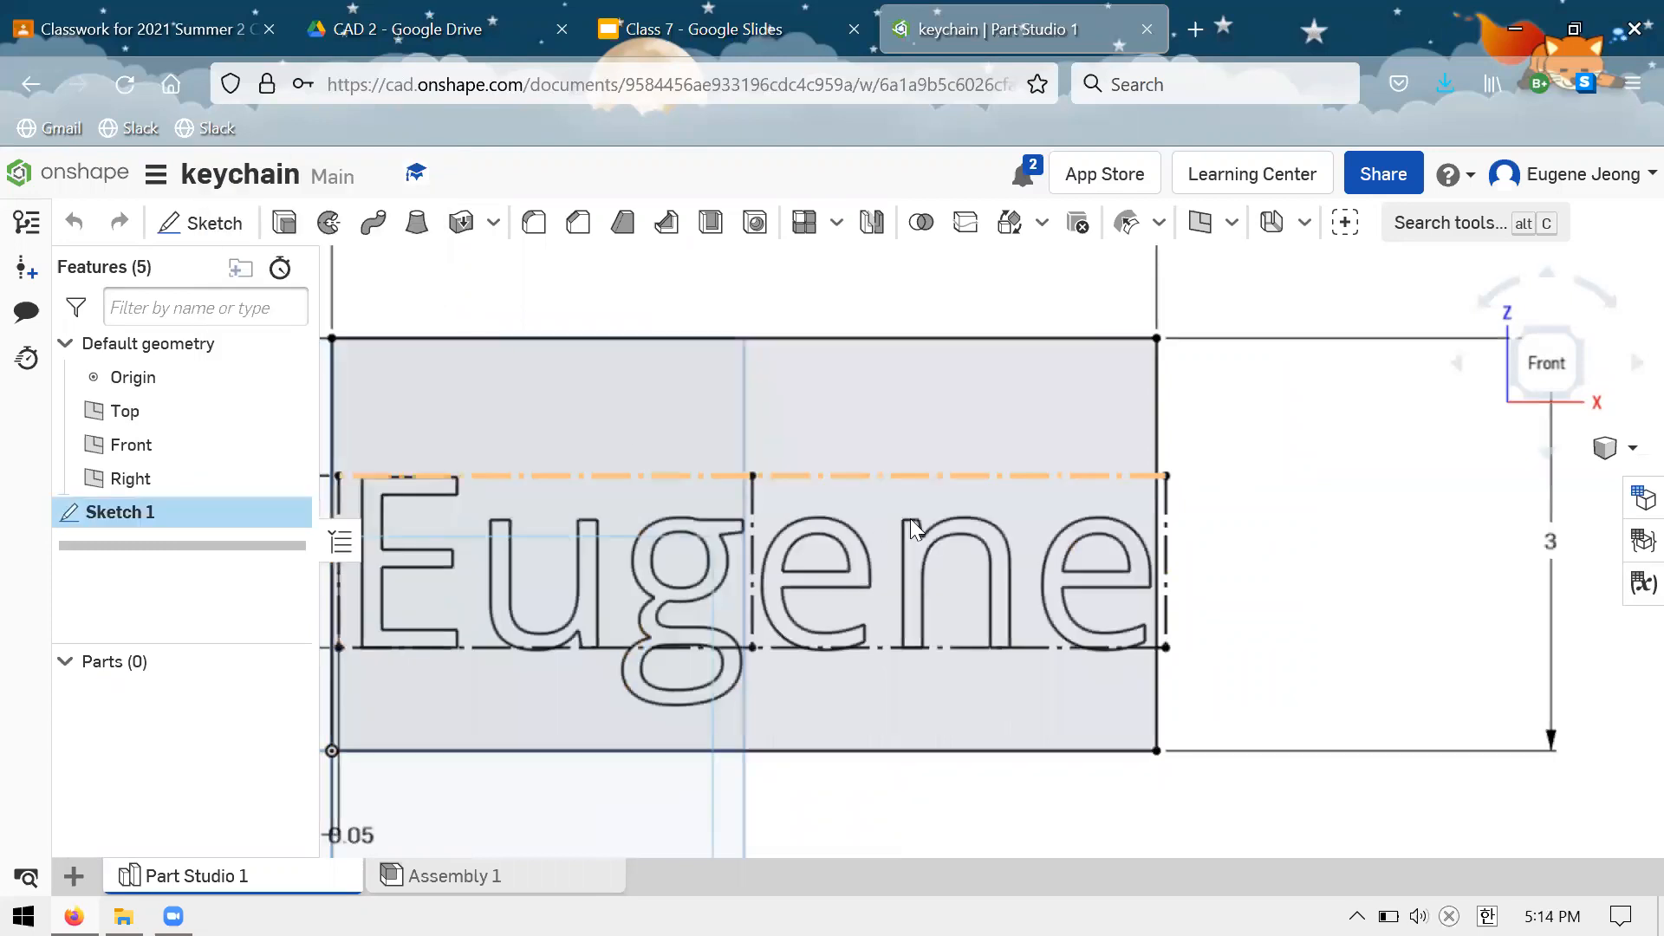
scroll(910, 518, up, 4)
scroll(657, 456, down, 4)
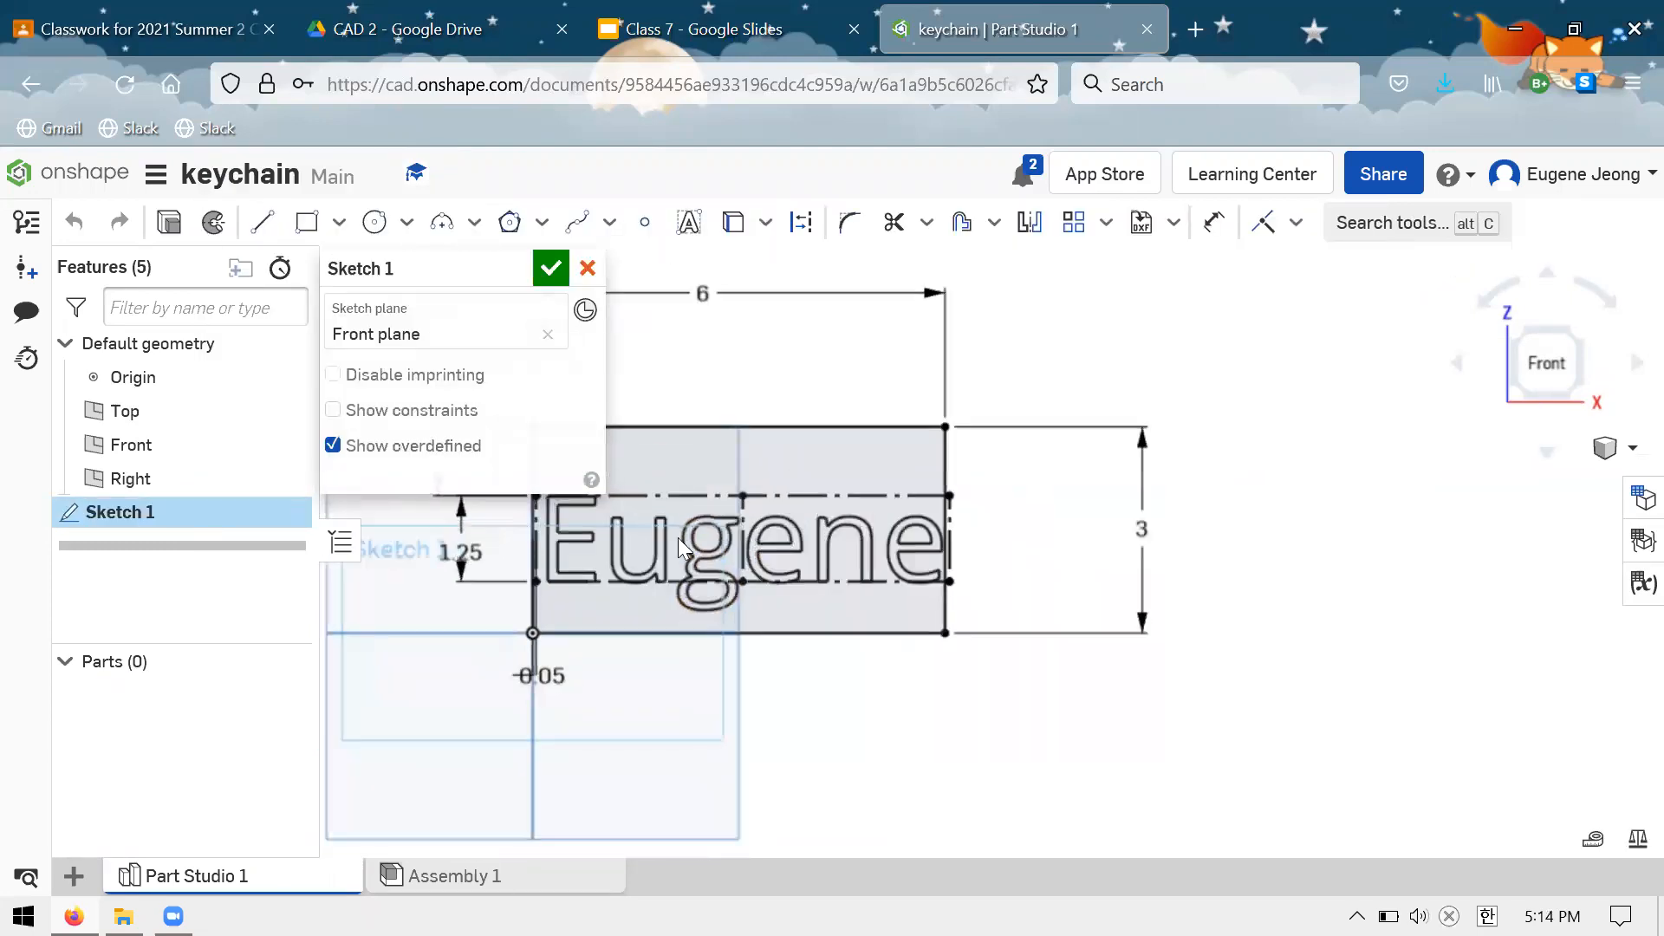
scroll(678, 537, up, 1)
scroll(1079, 518, up, 6)
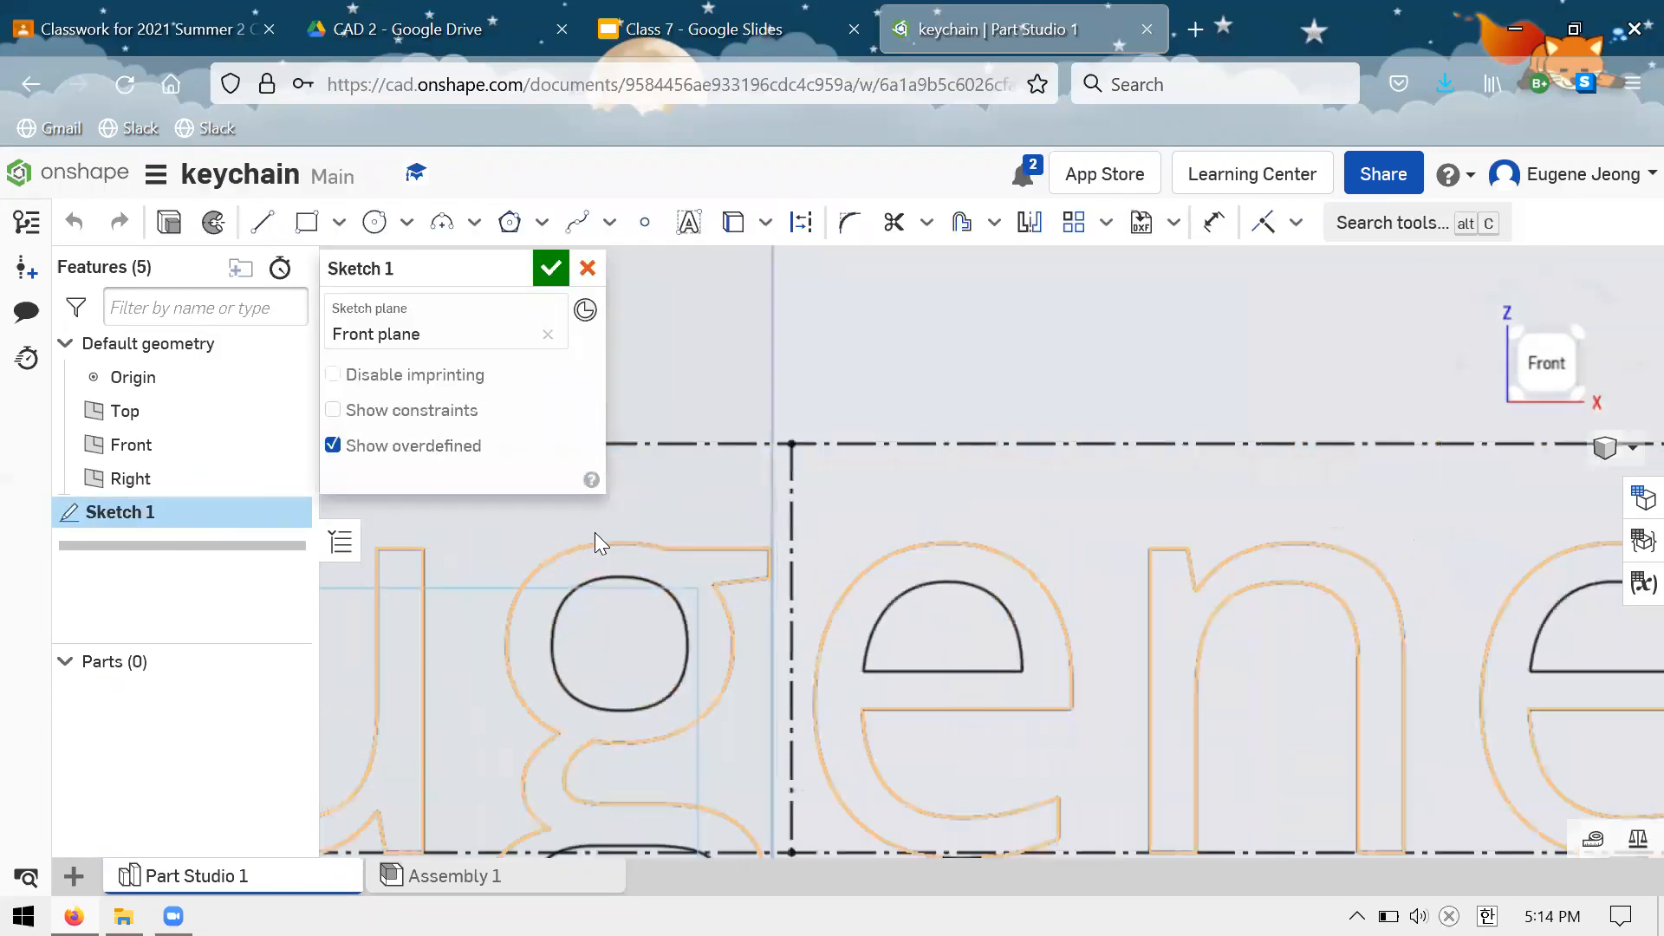
click(261, 222)
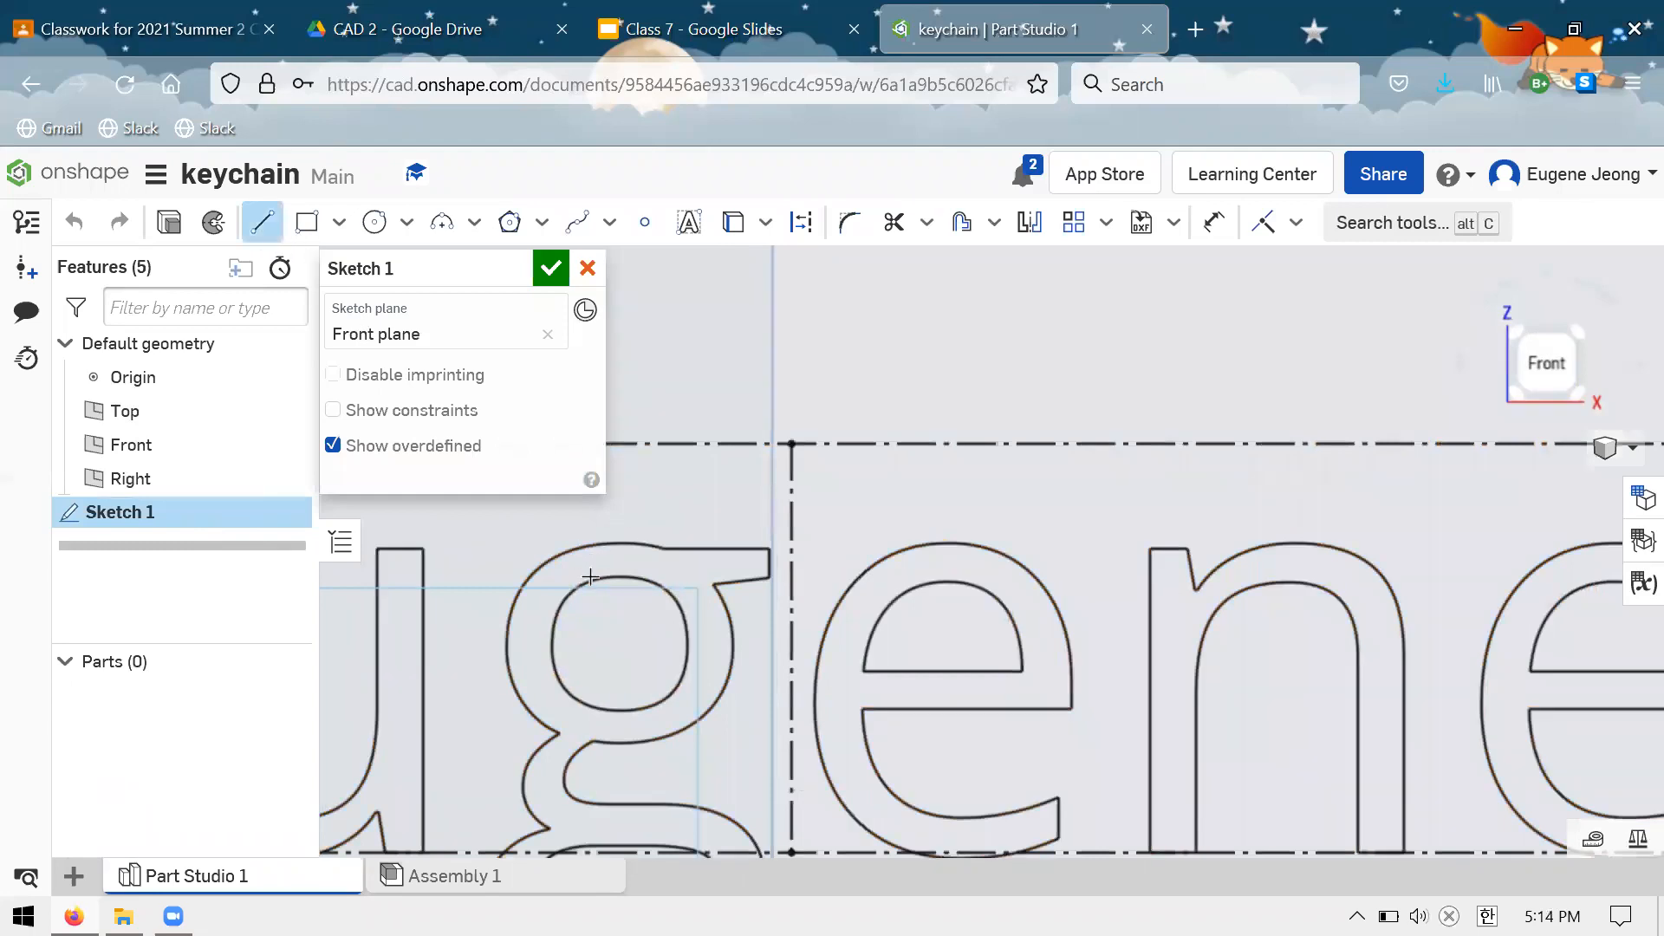
click(587, 551)
click(587, 583)
key(Escape)
key(l)
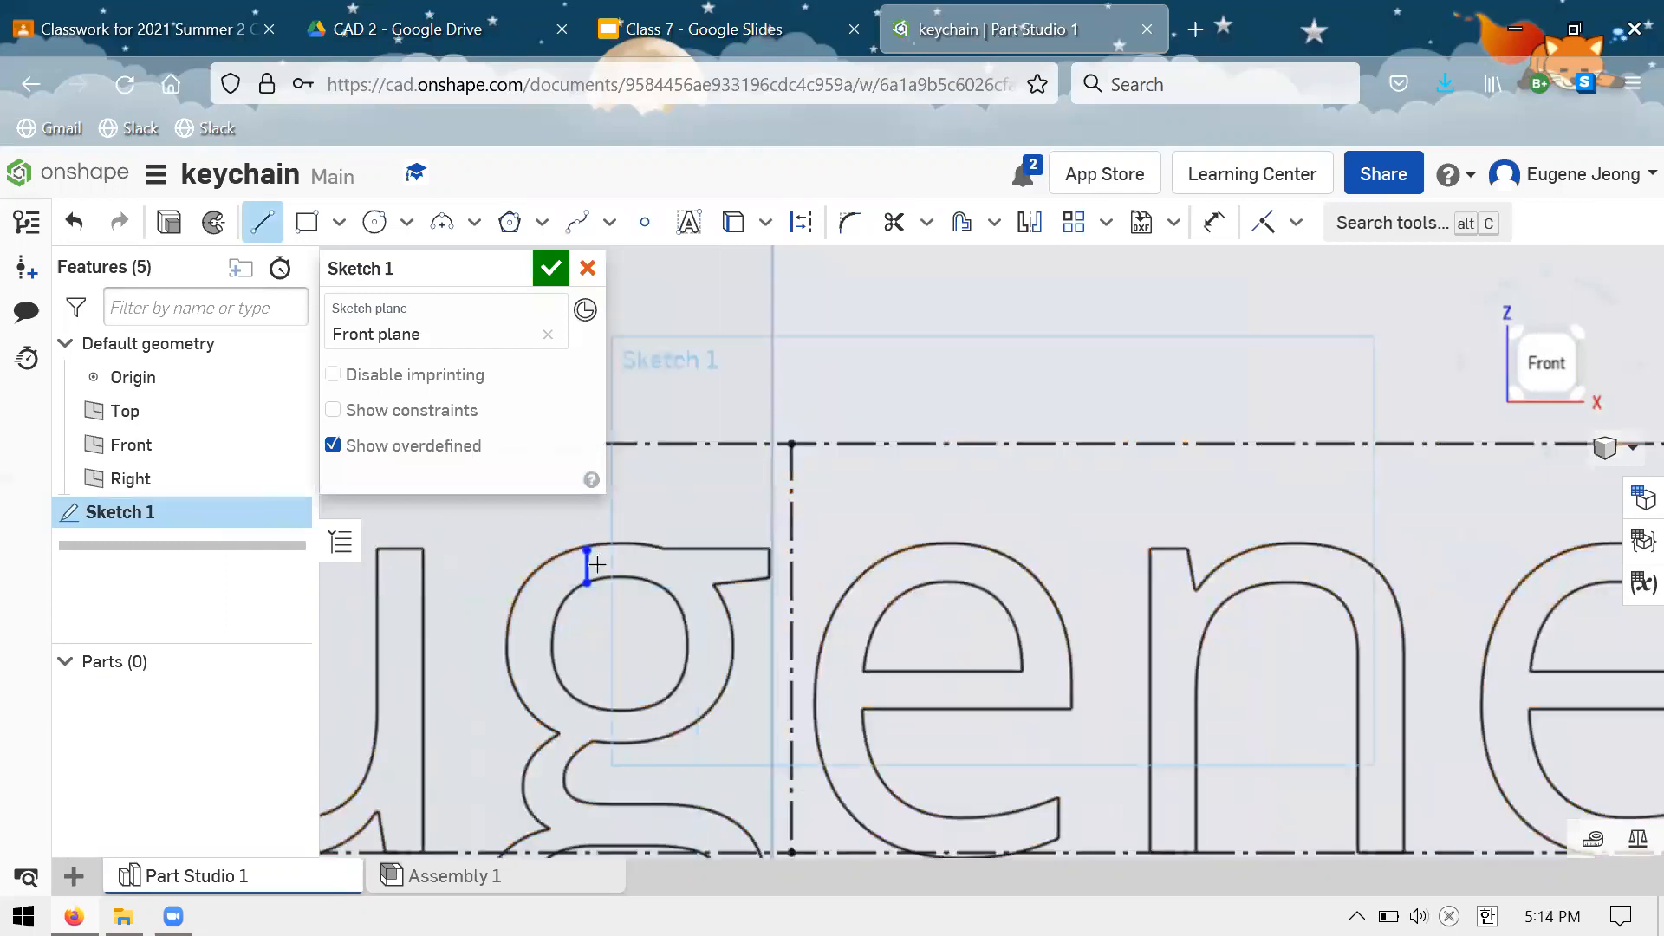
click(633, 546)
key(Escape)
Check the ends of both bridging lines against the "g" outlines and discard the Sketch 1 changes
scroll(771, 555, down, 3)
scroll(654, 485, up, 5)
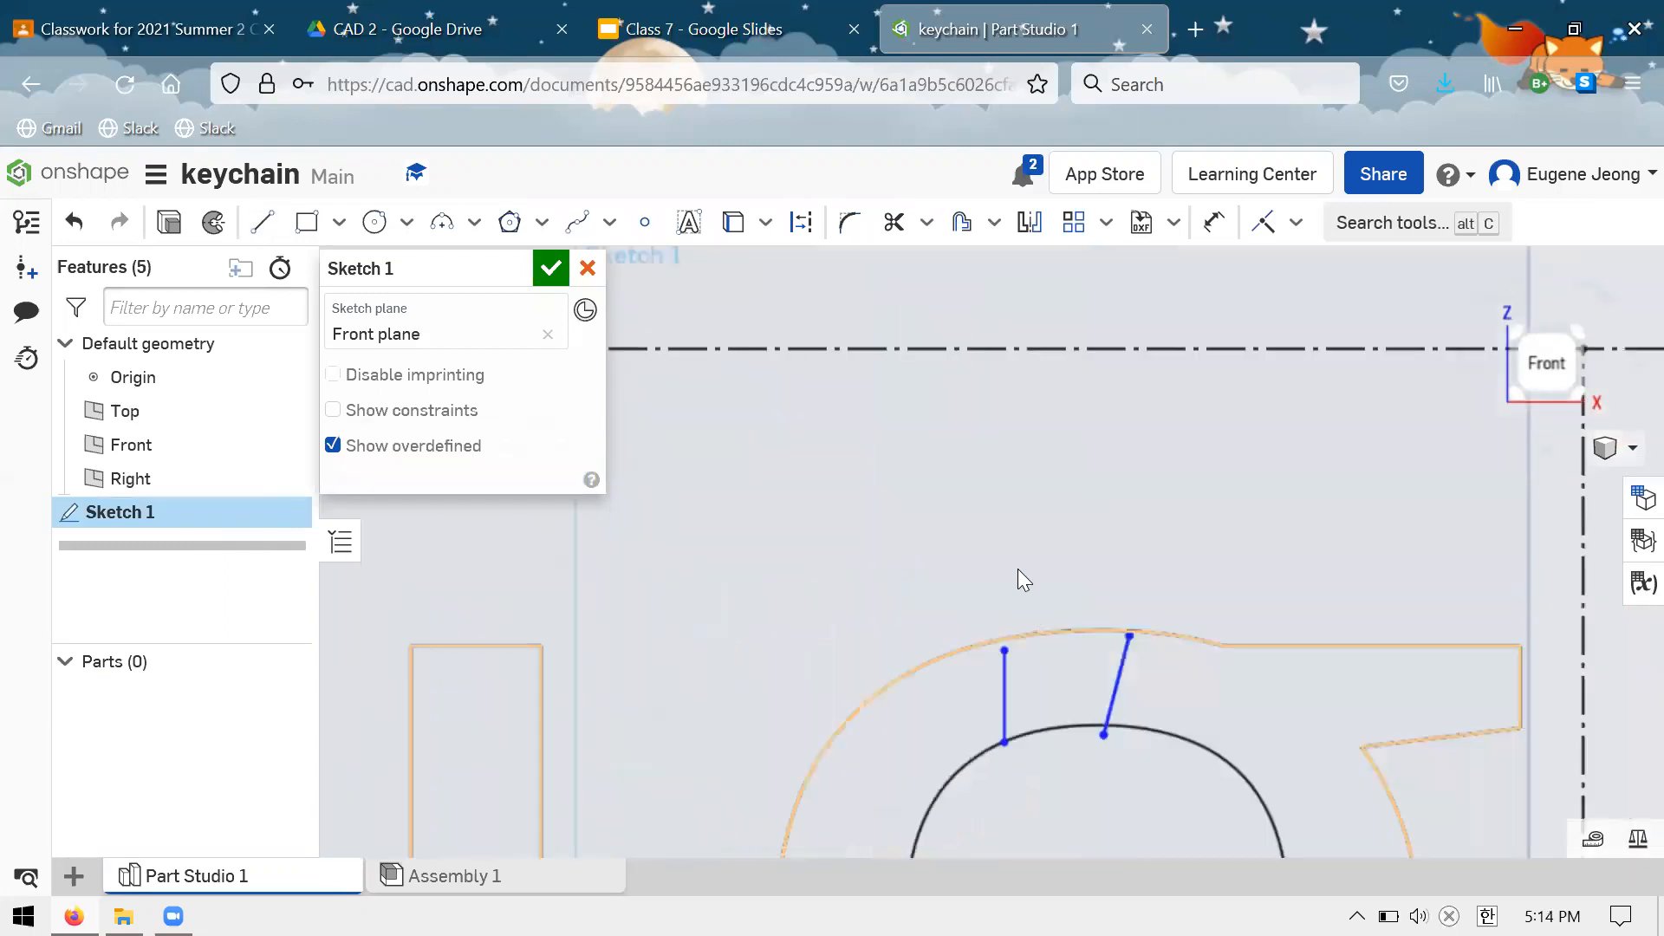
scroll(1129, 635, up, 1)
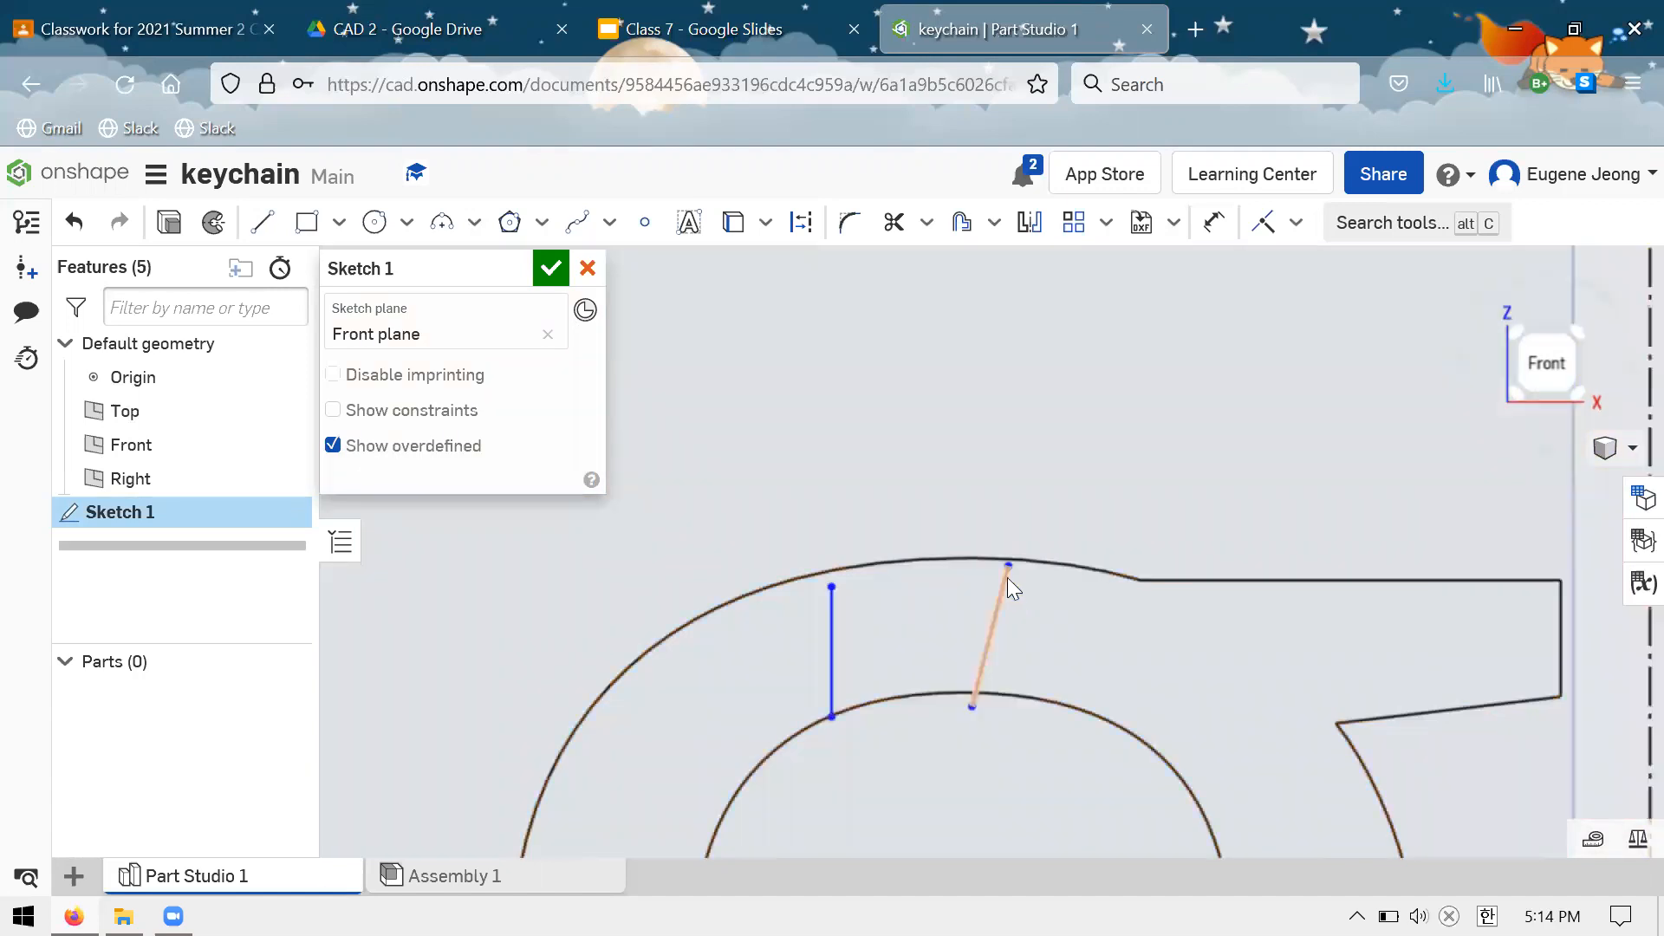
click(1009, 566)
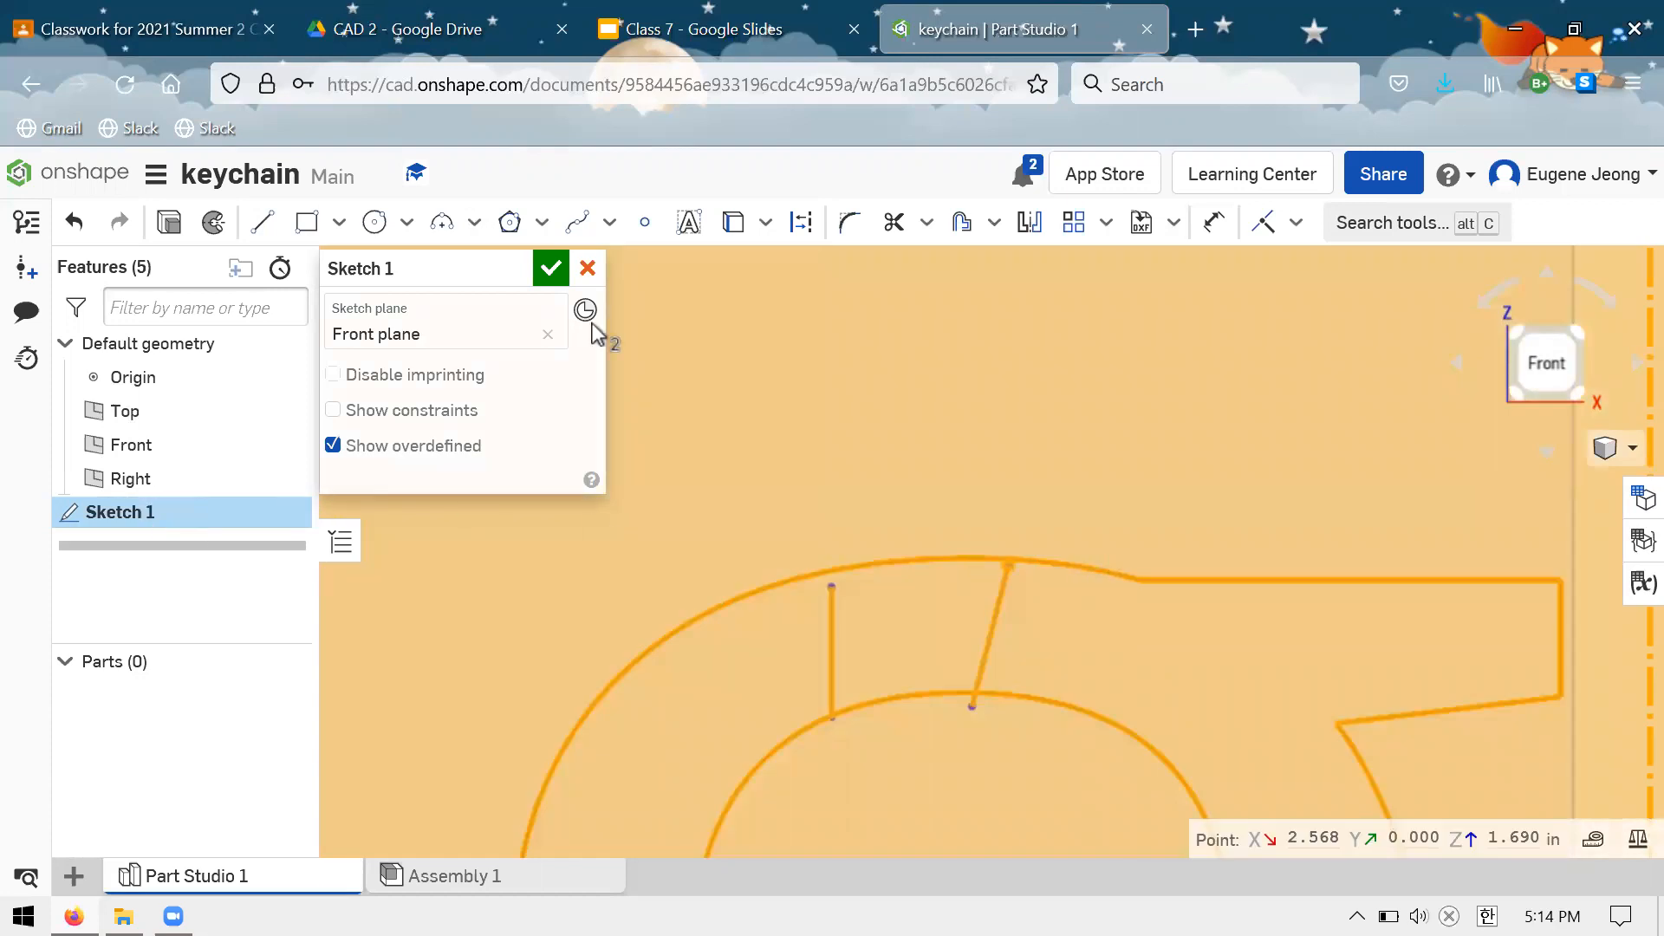
click(588, 269)
Edit Sketch 1 again, try one bridging line across the top of the "g", and move its upper endpoint relative to the outer outline
right_click(191, 510)
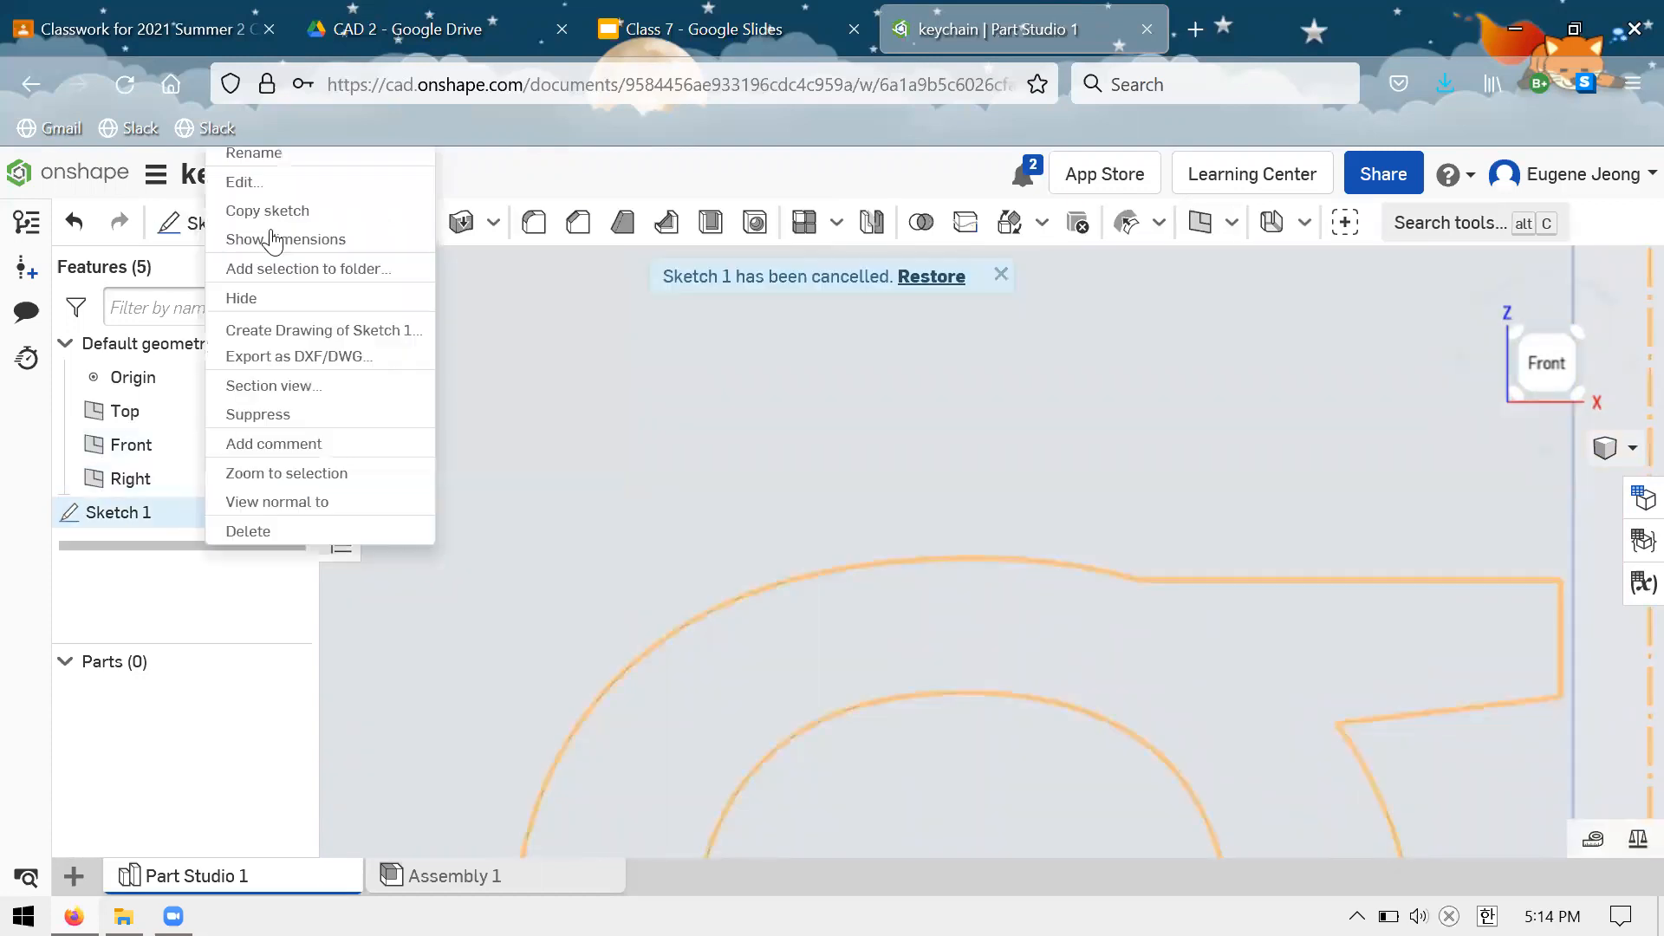
click(245, 181)
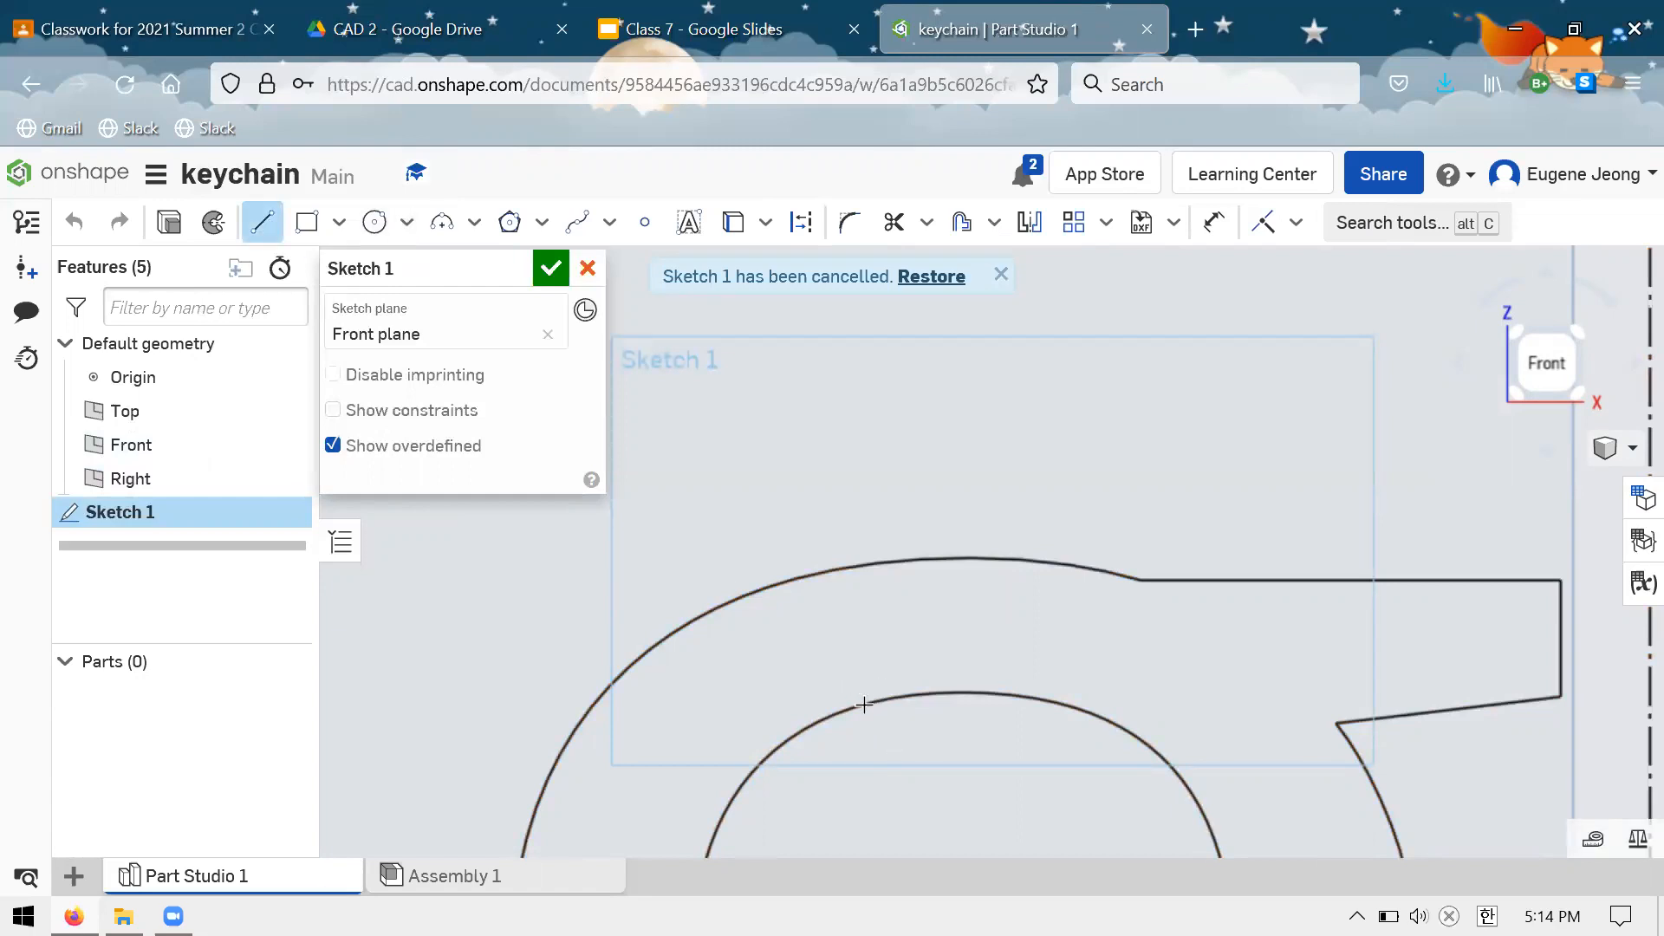
click(795, 578)
key(Escape)
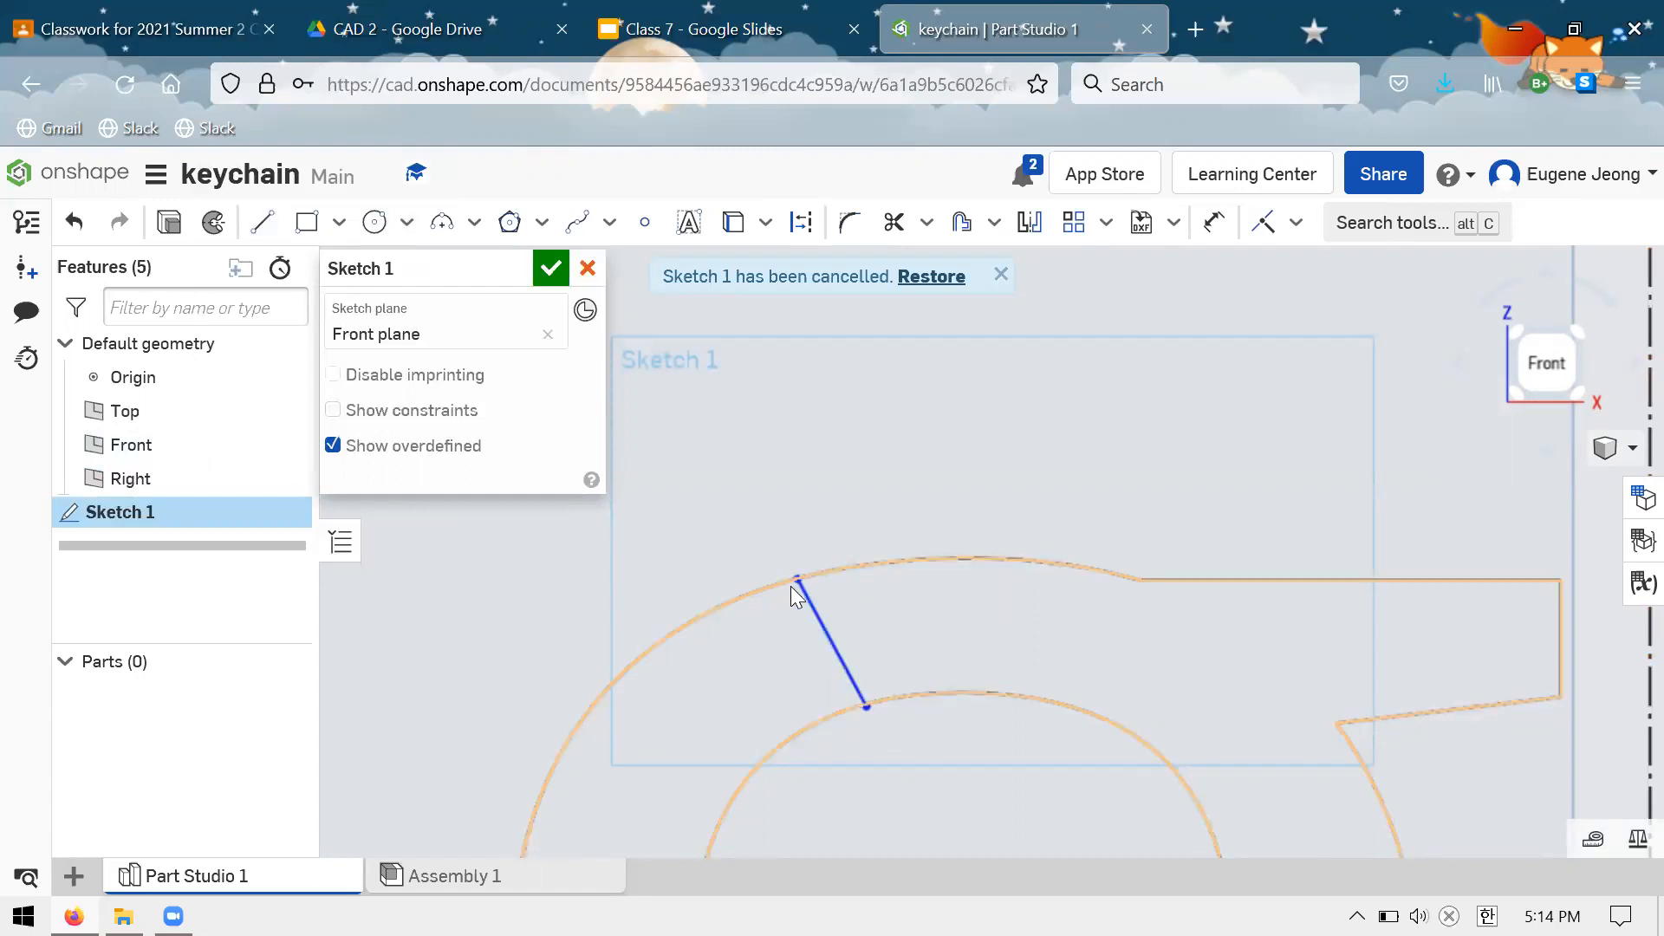
mouse_move(803, 577)
mouse_down()
mouse_move(820, 566)
mouse_move(865, 590)
mouse_move(805, 558)
mouse_up()
click(954, 279)
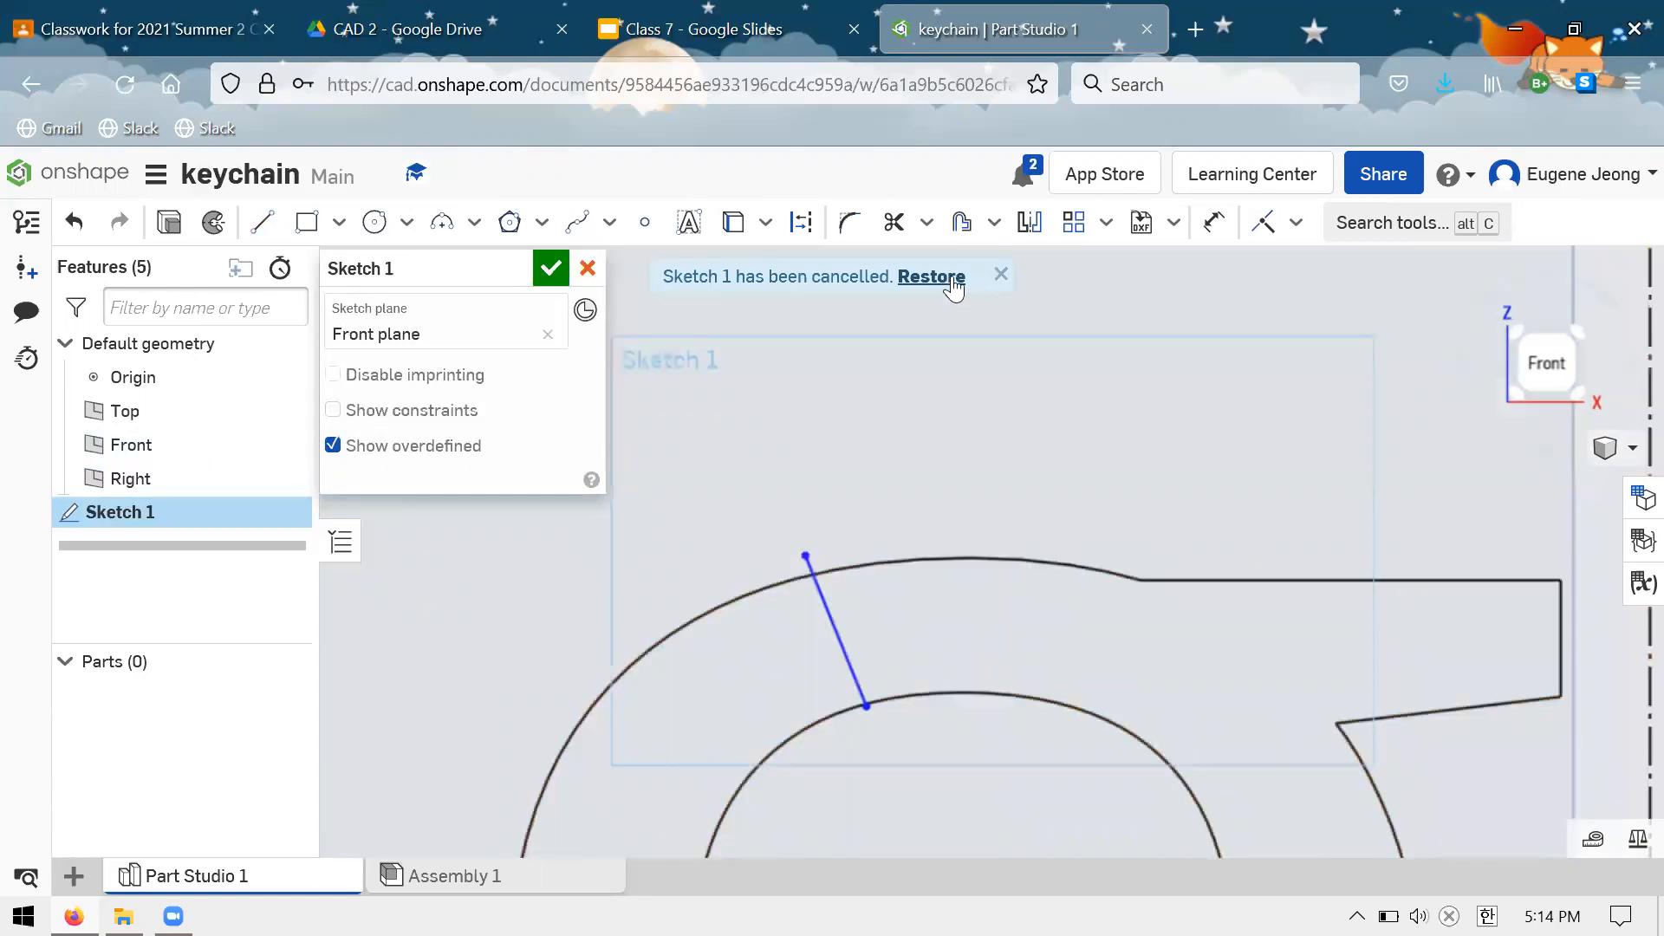
drag(802, 555, 822, 584)
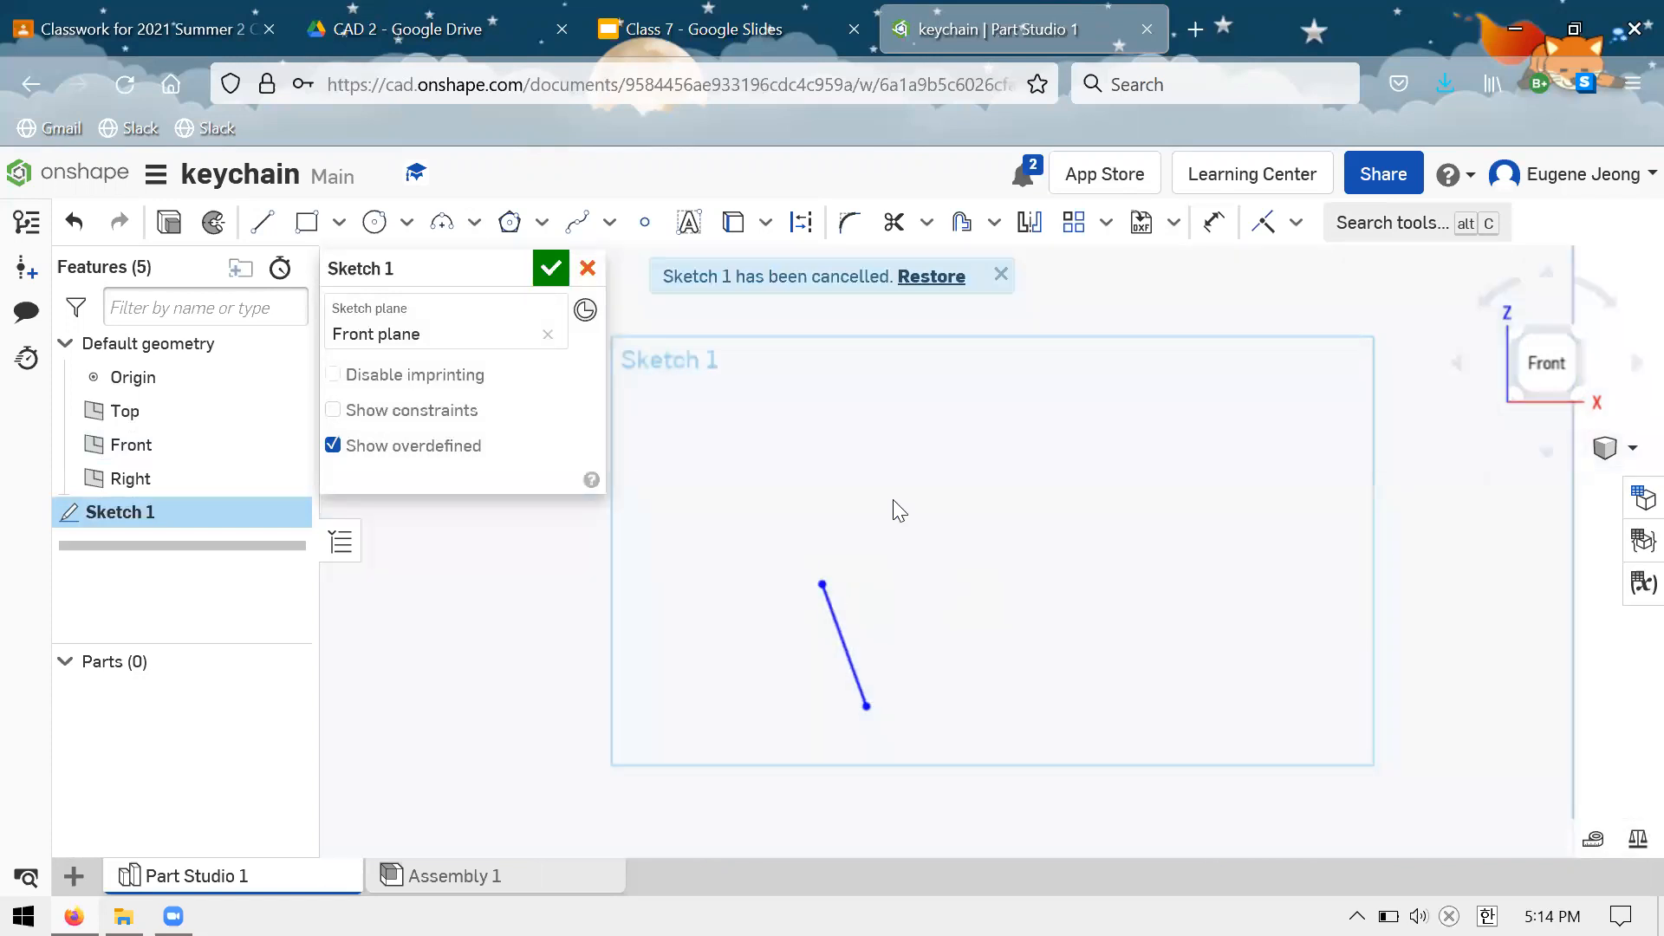
scroll(900, 486, down, 5)
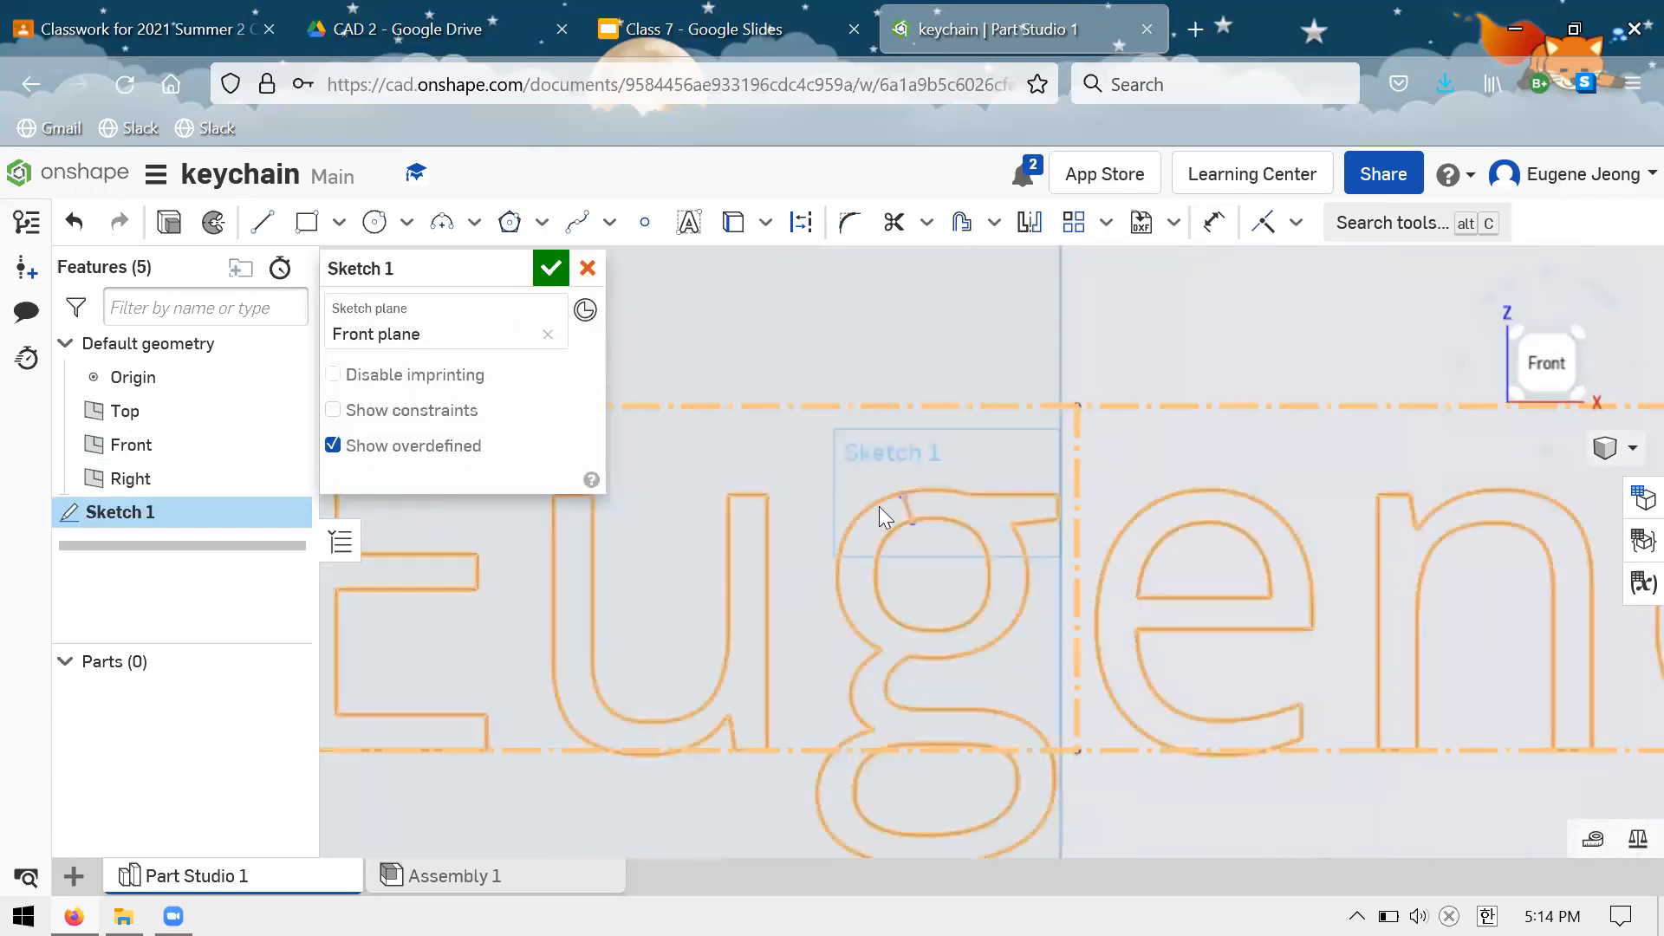
scroll(1025, 482, up, 3)
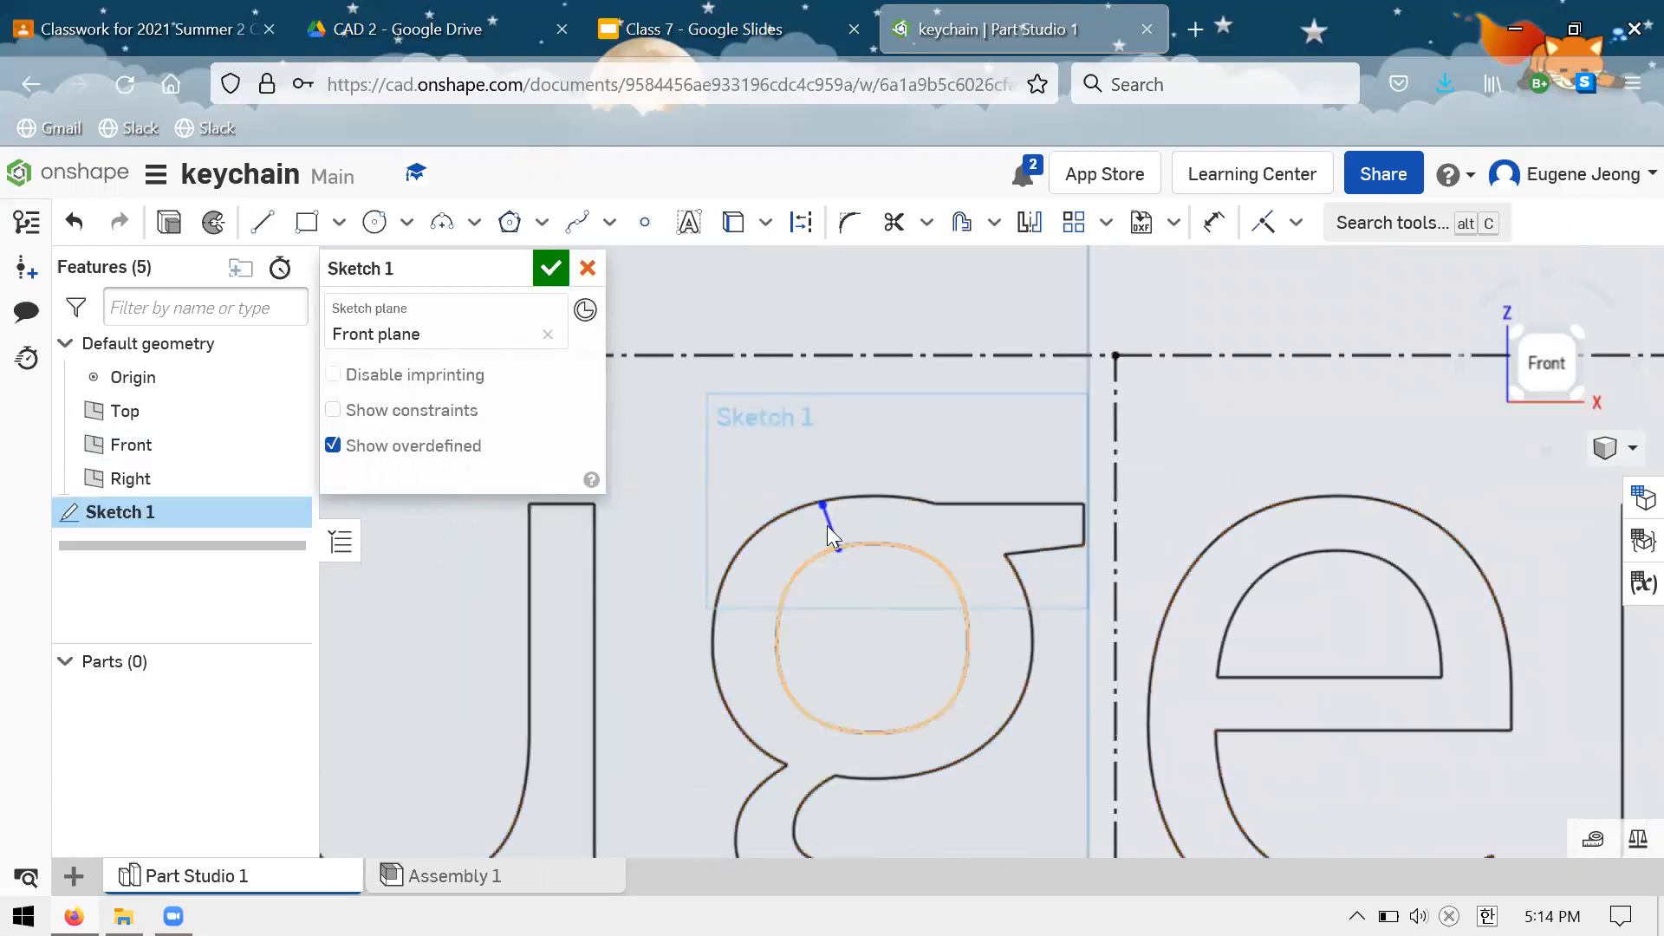
Undo the trial bridging line and leave Sketch 1 without keeping any changes
key(ctrl+z)
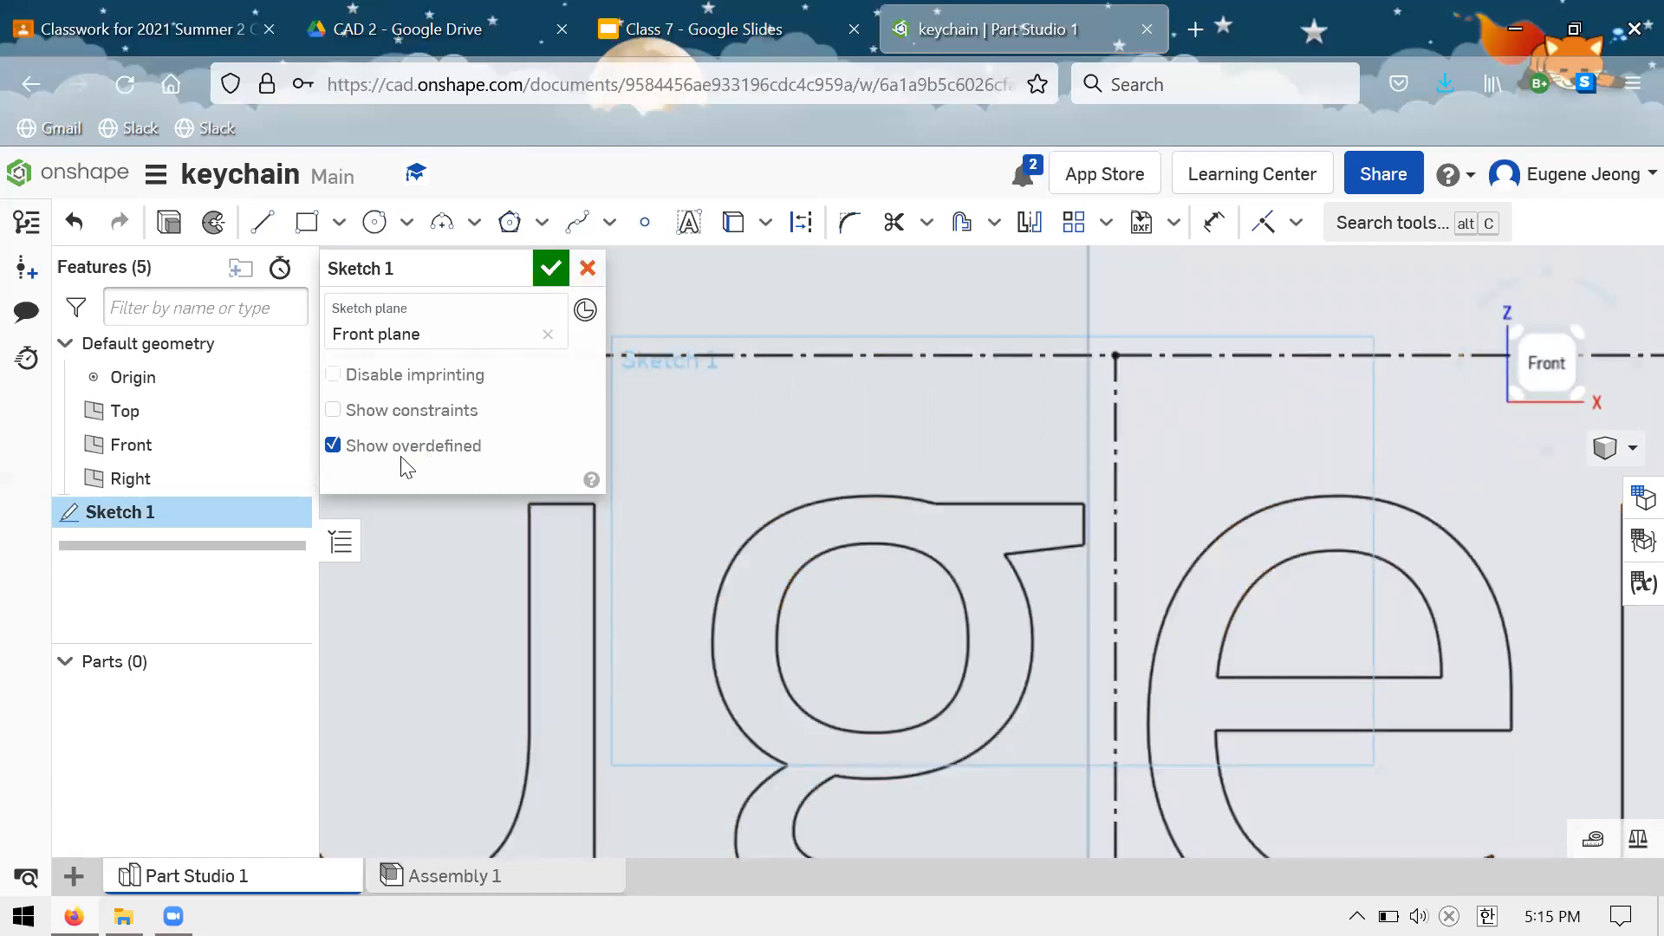
key(Escape)
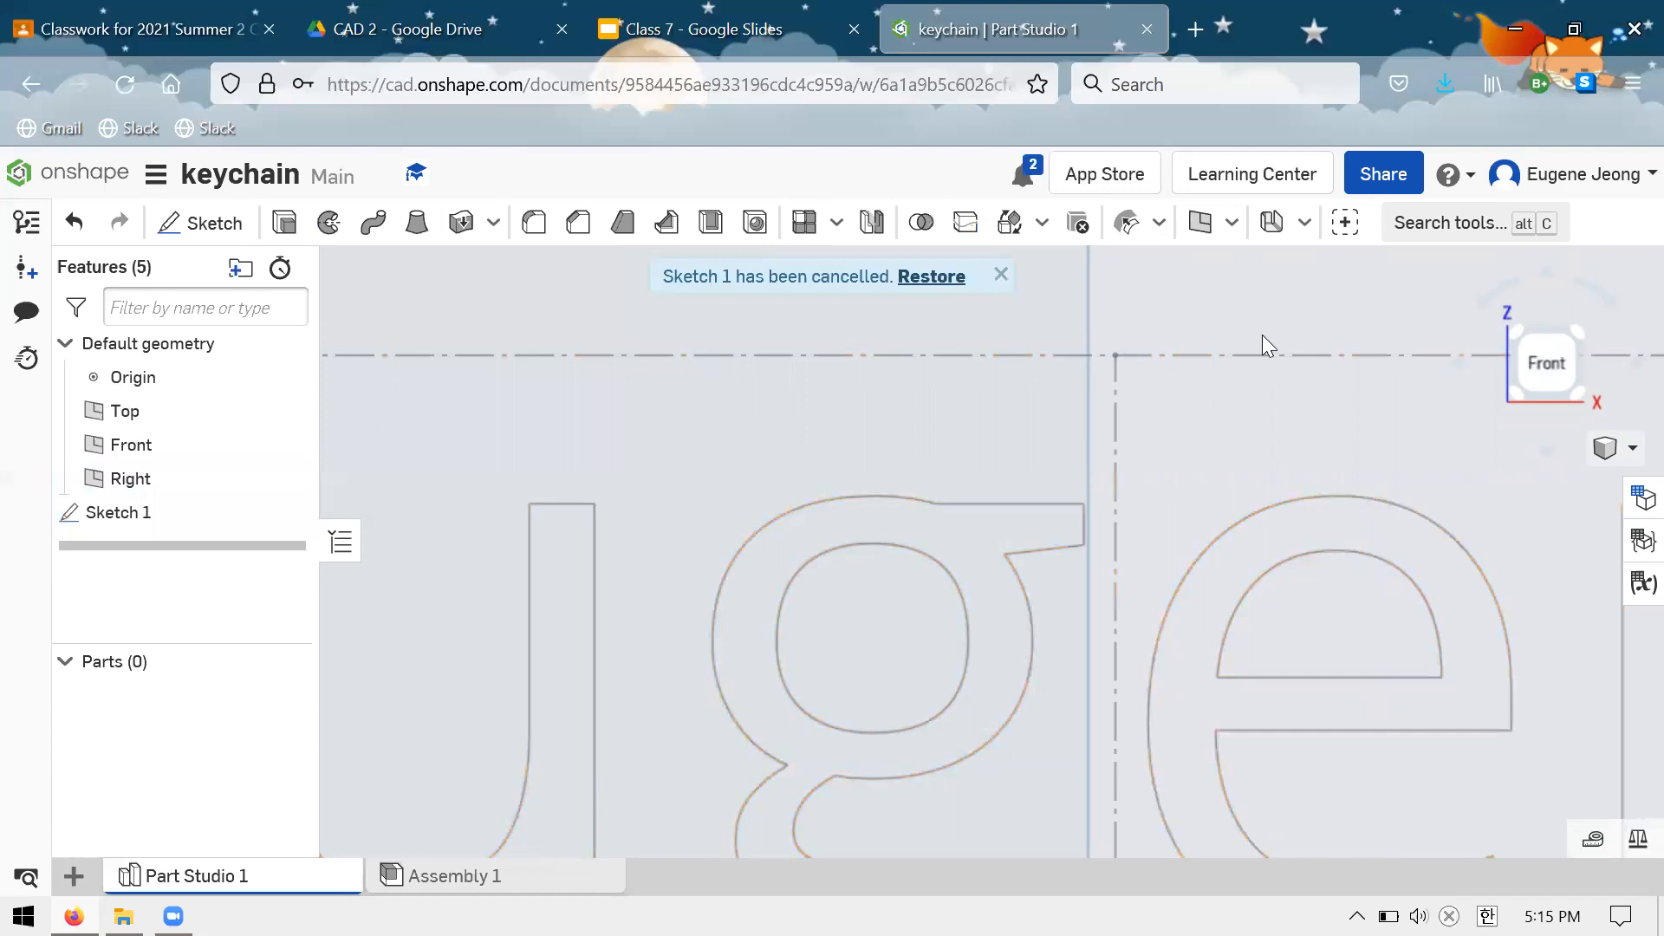
scroll(948, 408, down, 4)
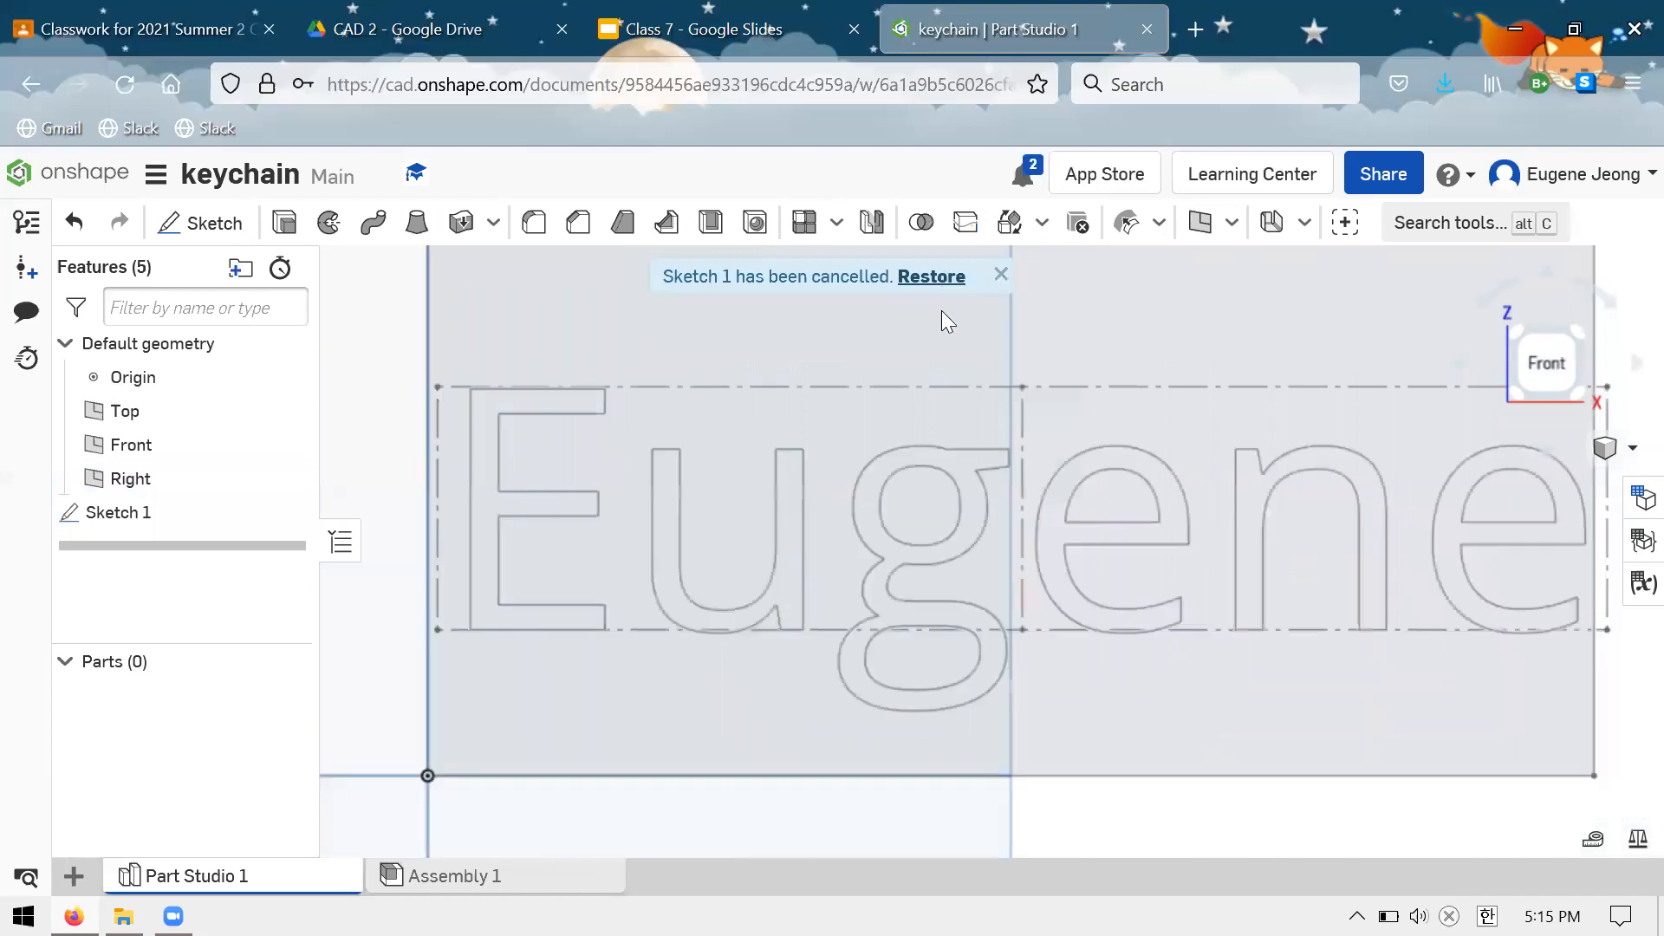
right_click(386, 360)
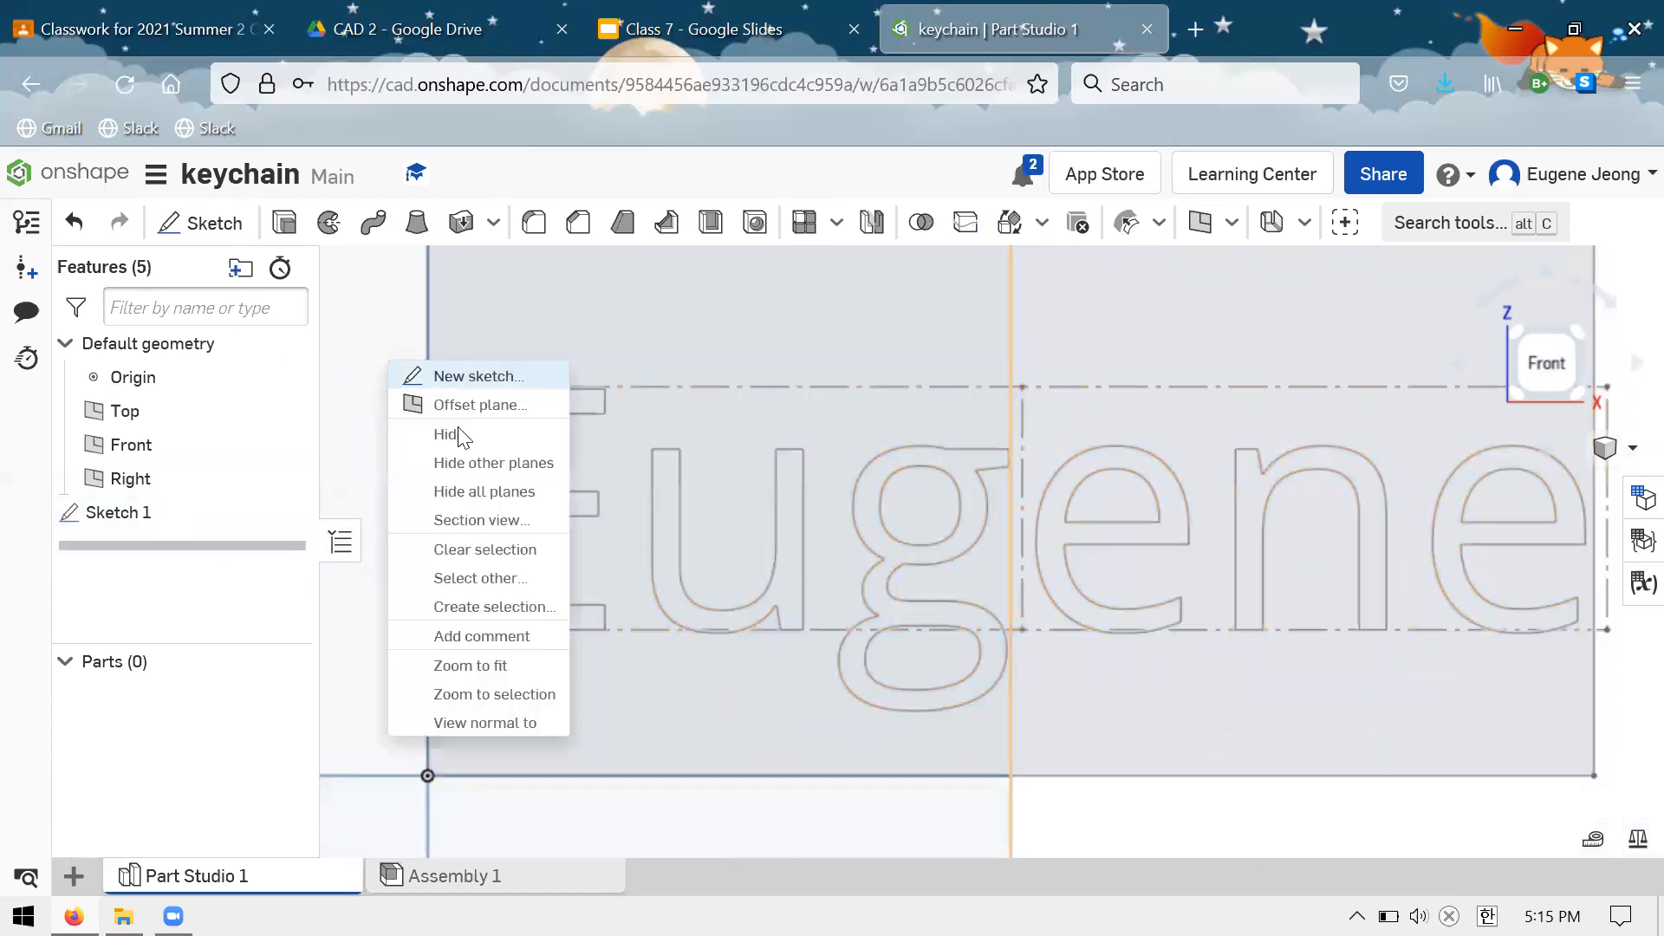
scroll(709, 427, down, 4)
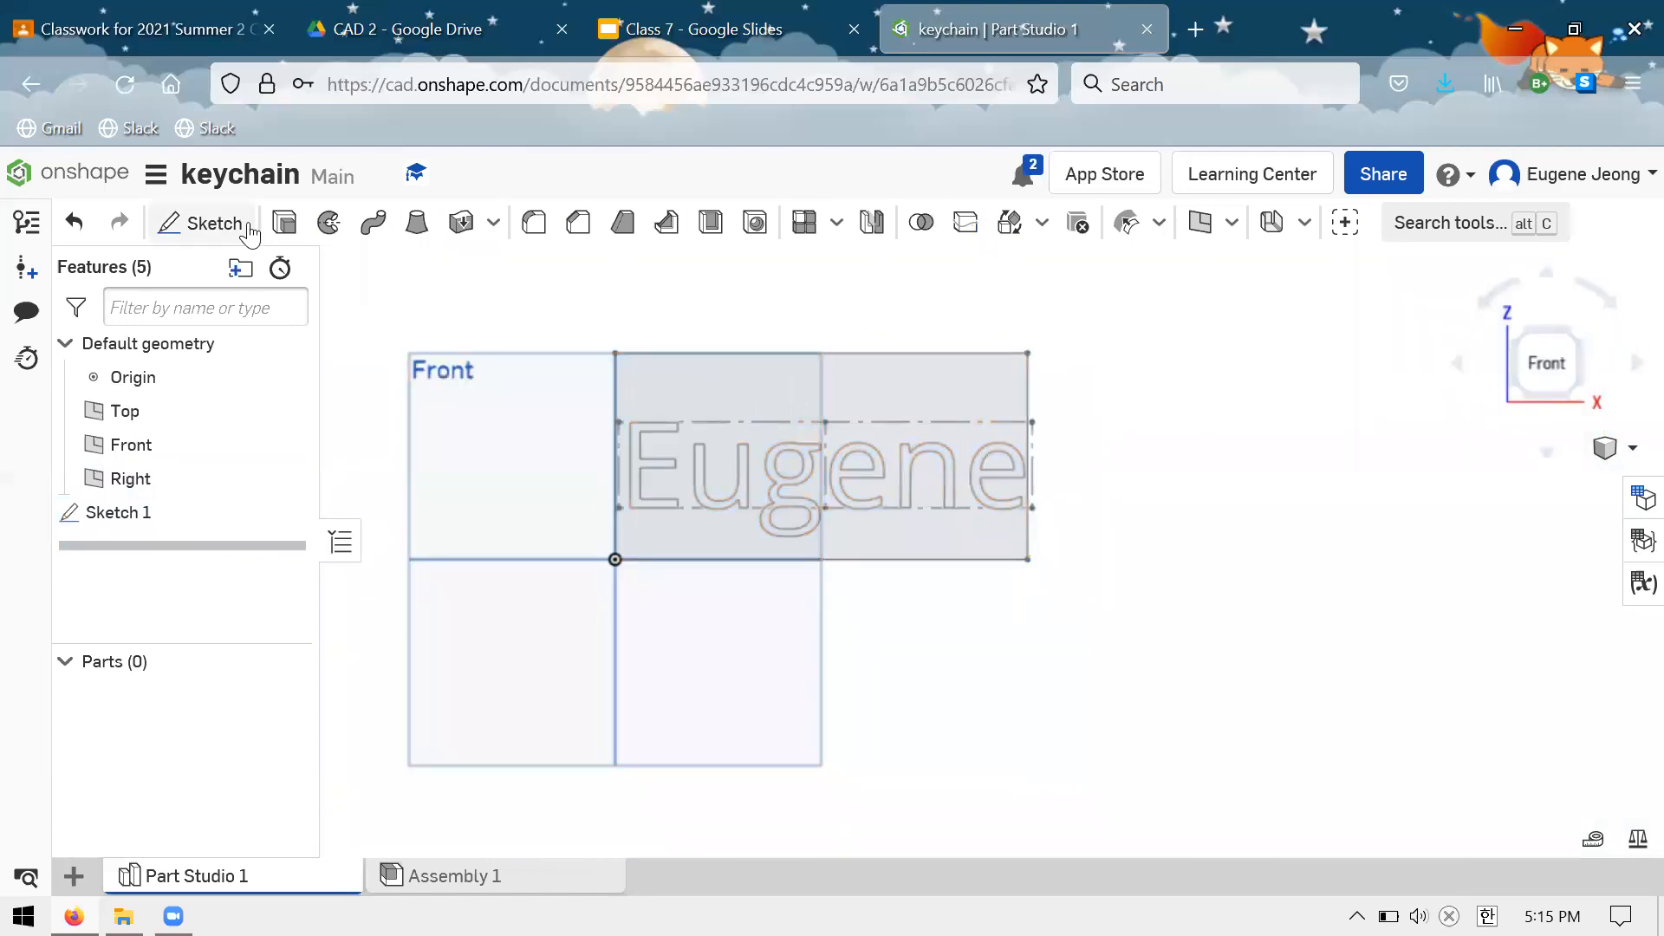
Extrude the rectangle region around the name and both enclosed areas of the "g" 1 in as new solids
click(714, 399)
key(shift+e)
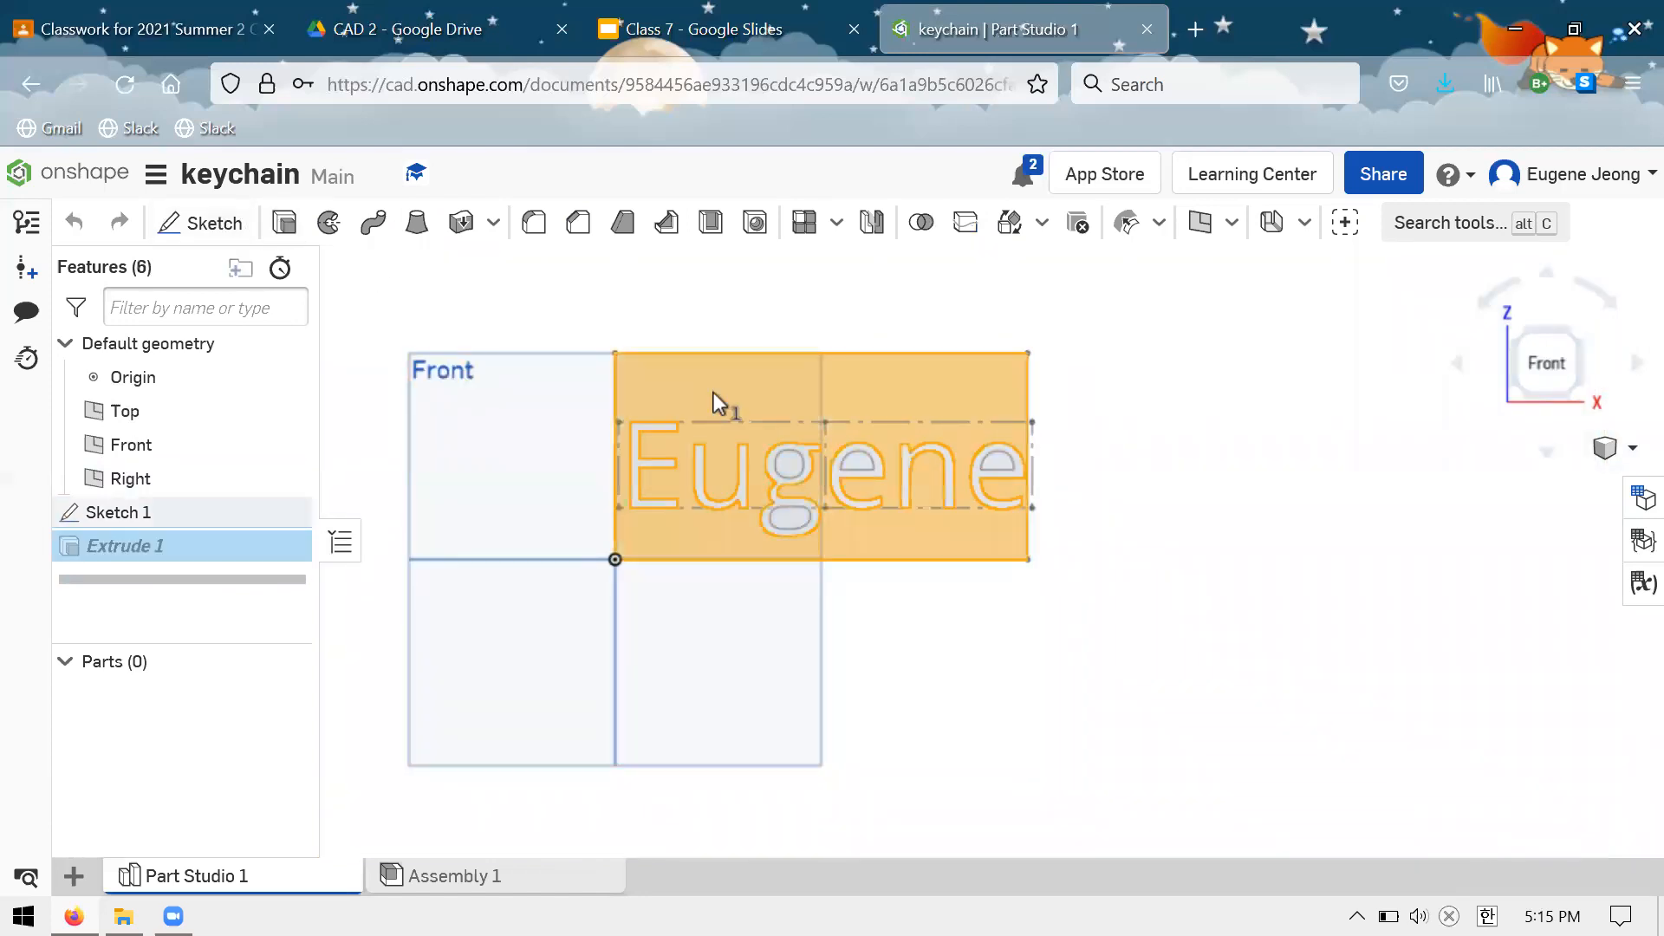
scroll(799, 443, up, 3)
click(810, 584)
click(799, 589)
click(897, 497)
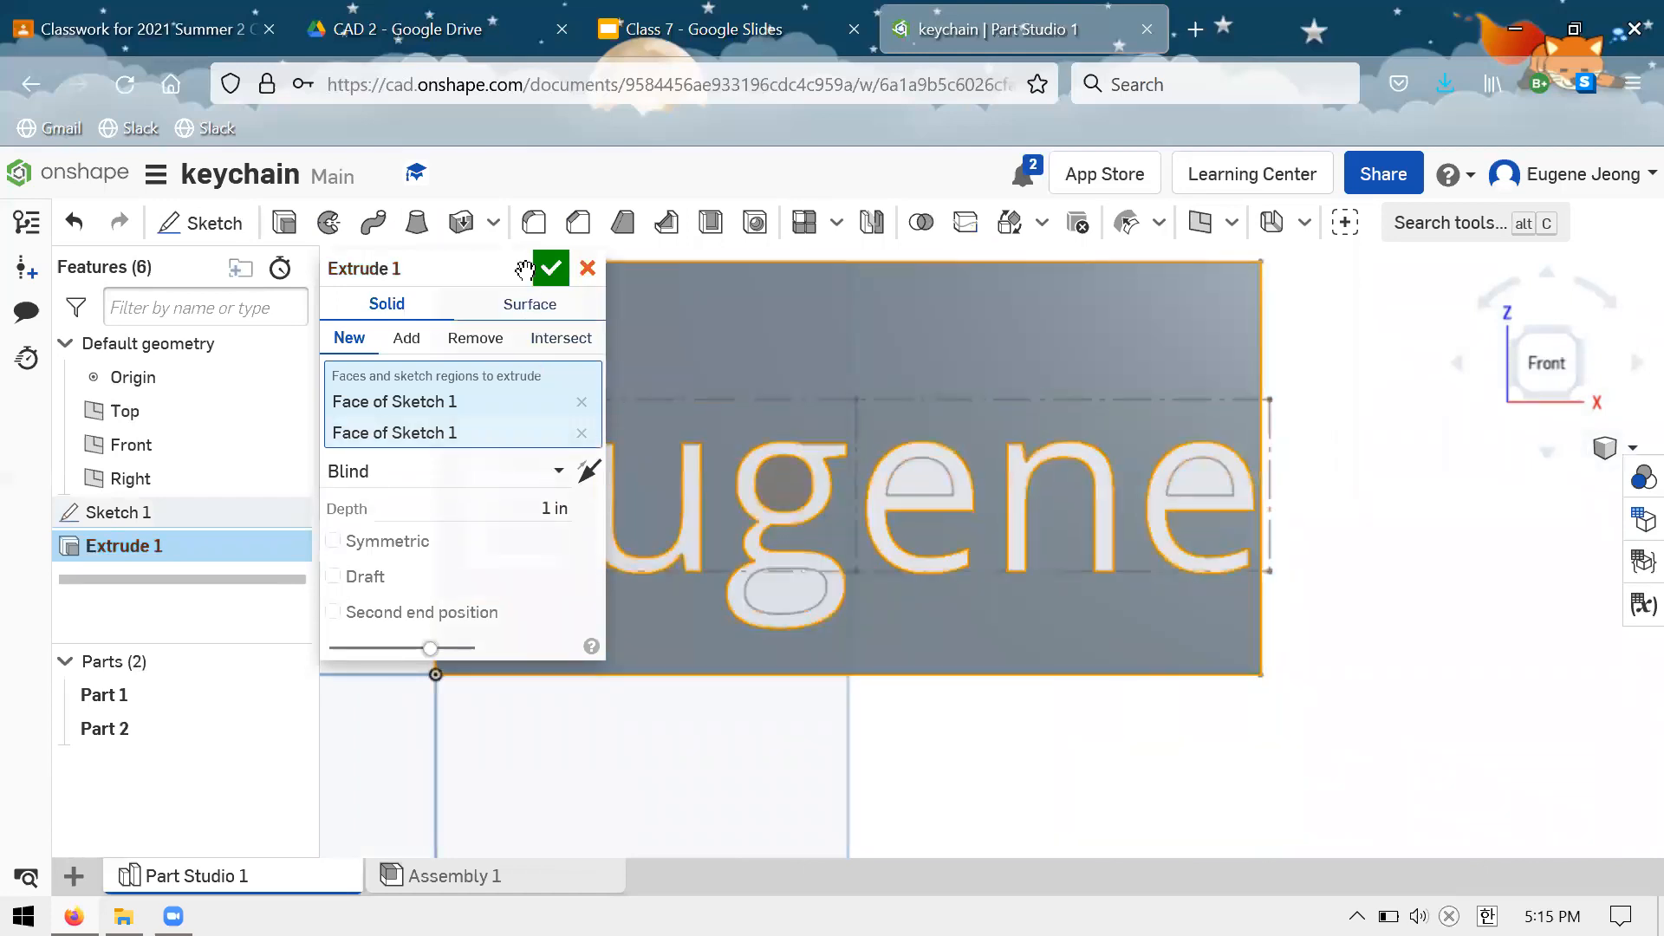
click(550, 268)
Start a sketch on the front face of the "g"'s upper insert and draw a slanted line from its top edge to the letter's outer outline
scroll(810, 399, up, 5)
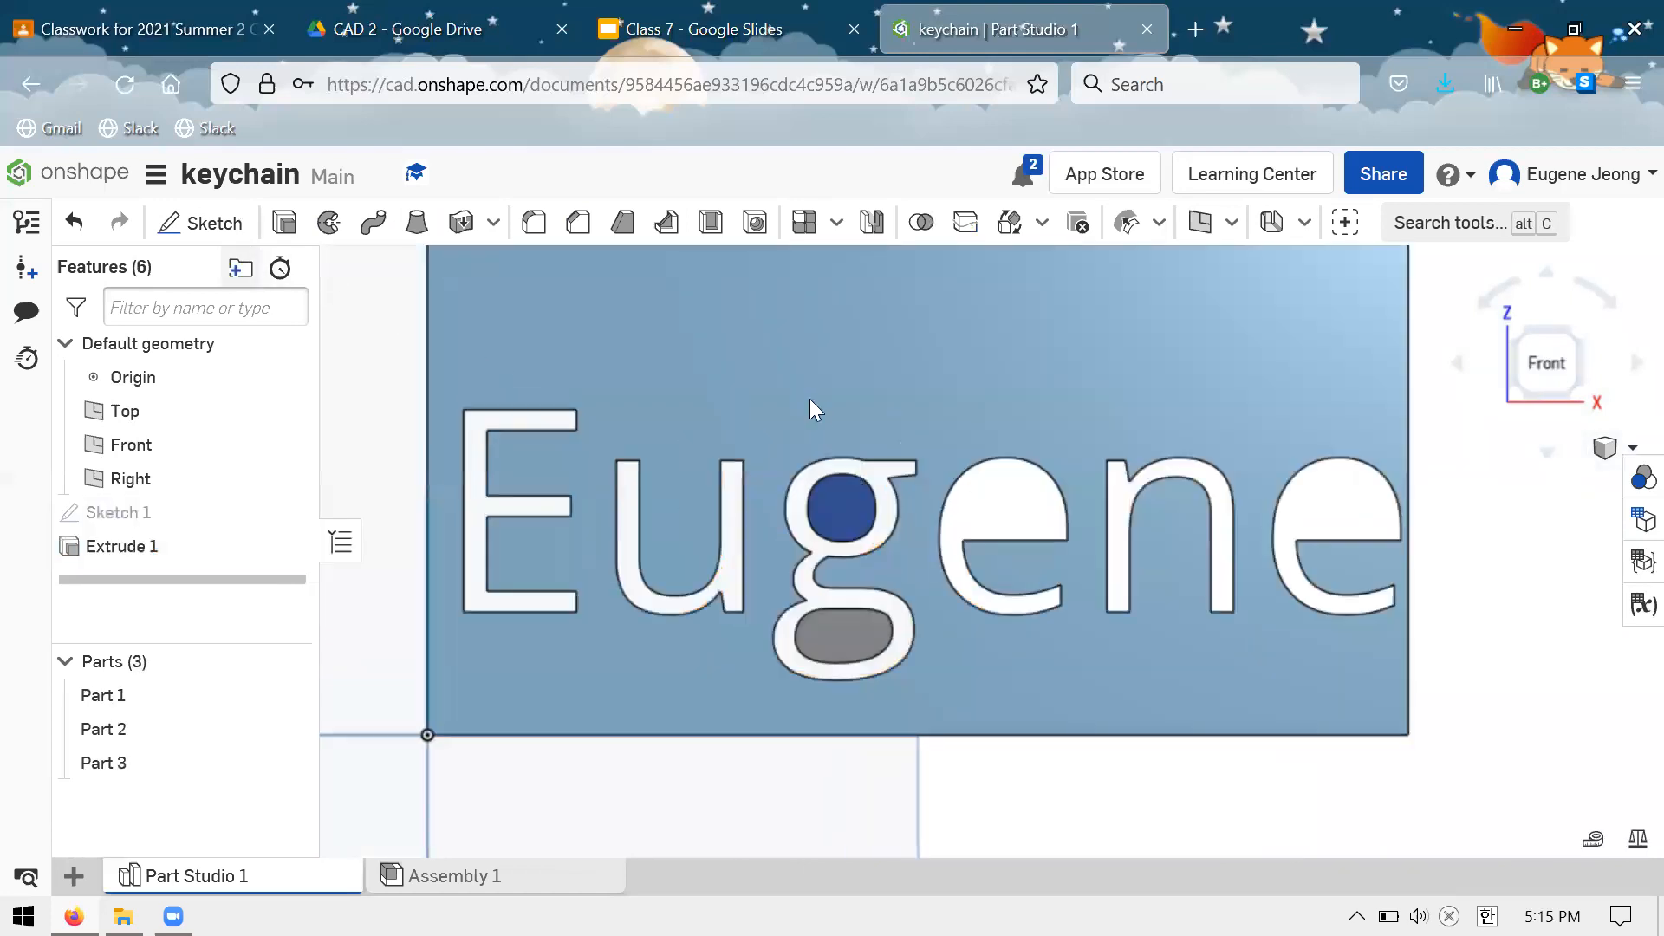
scroll(854, 497, up, 3)
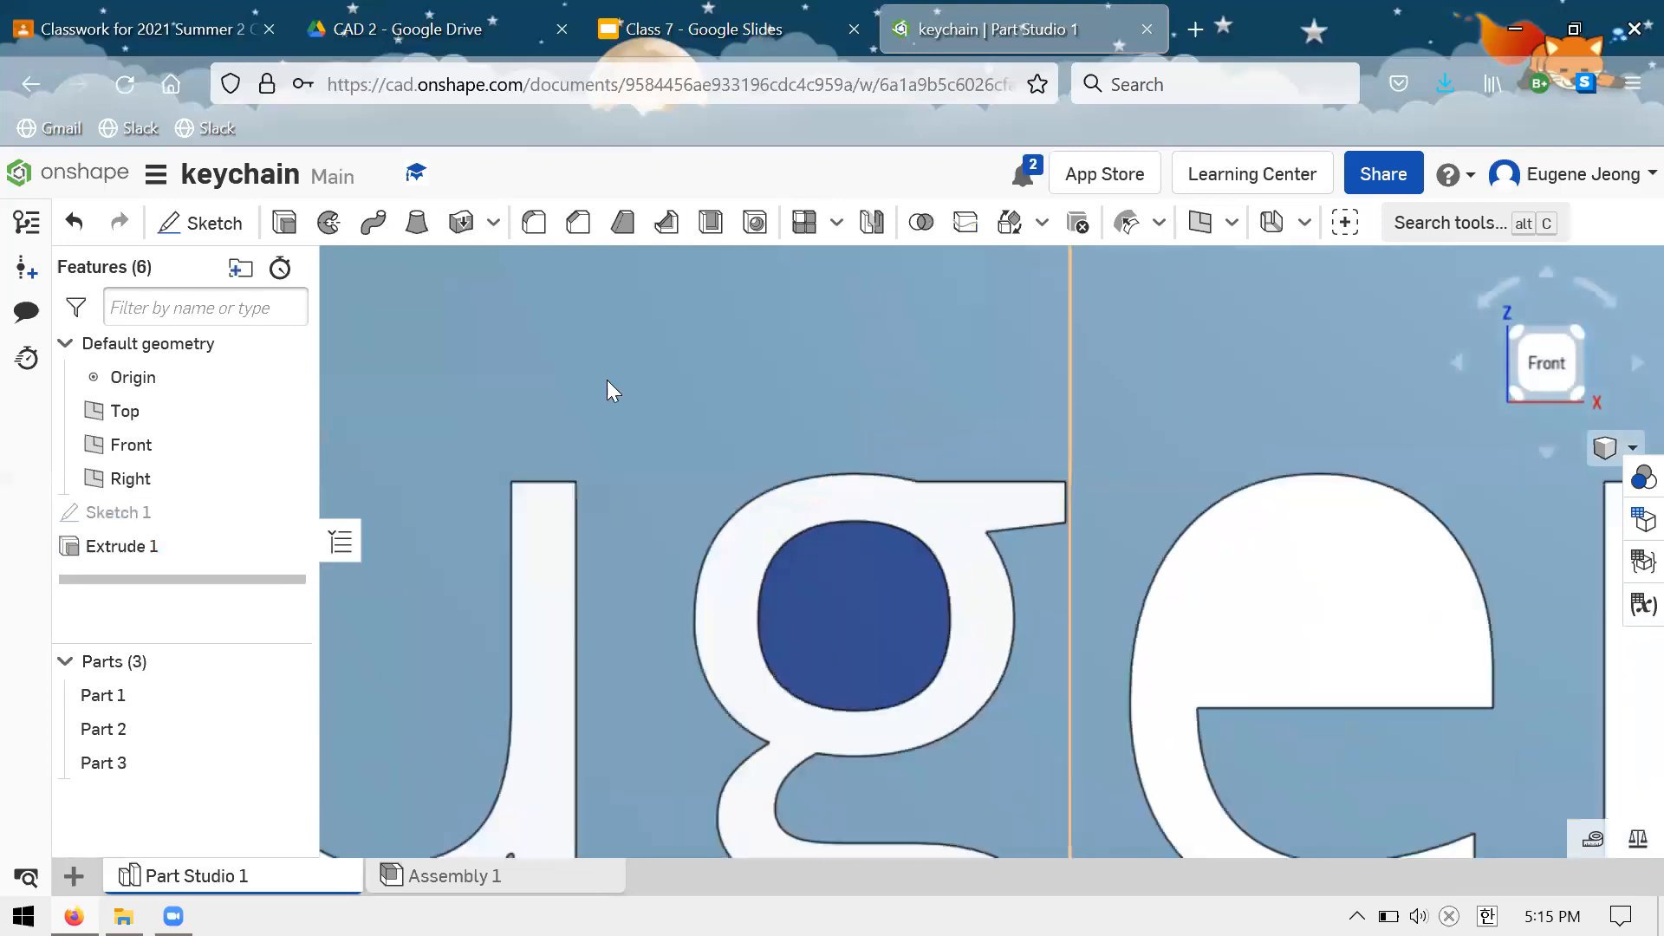
click(201, 223)
click(841, 591)
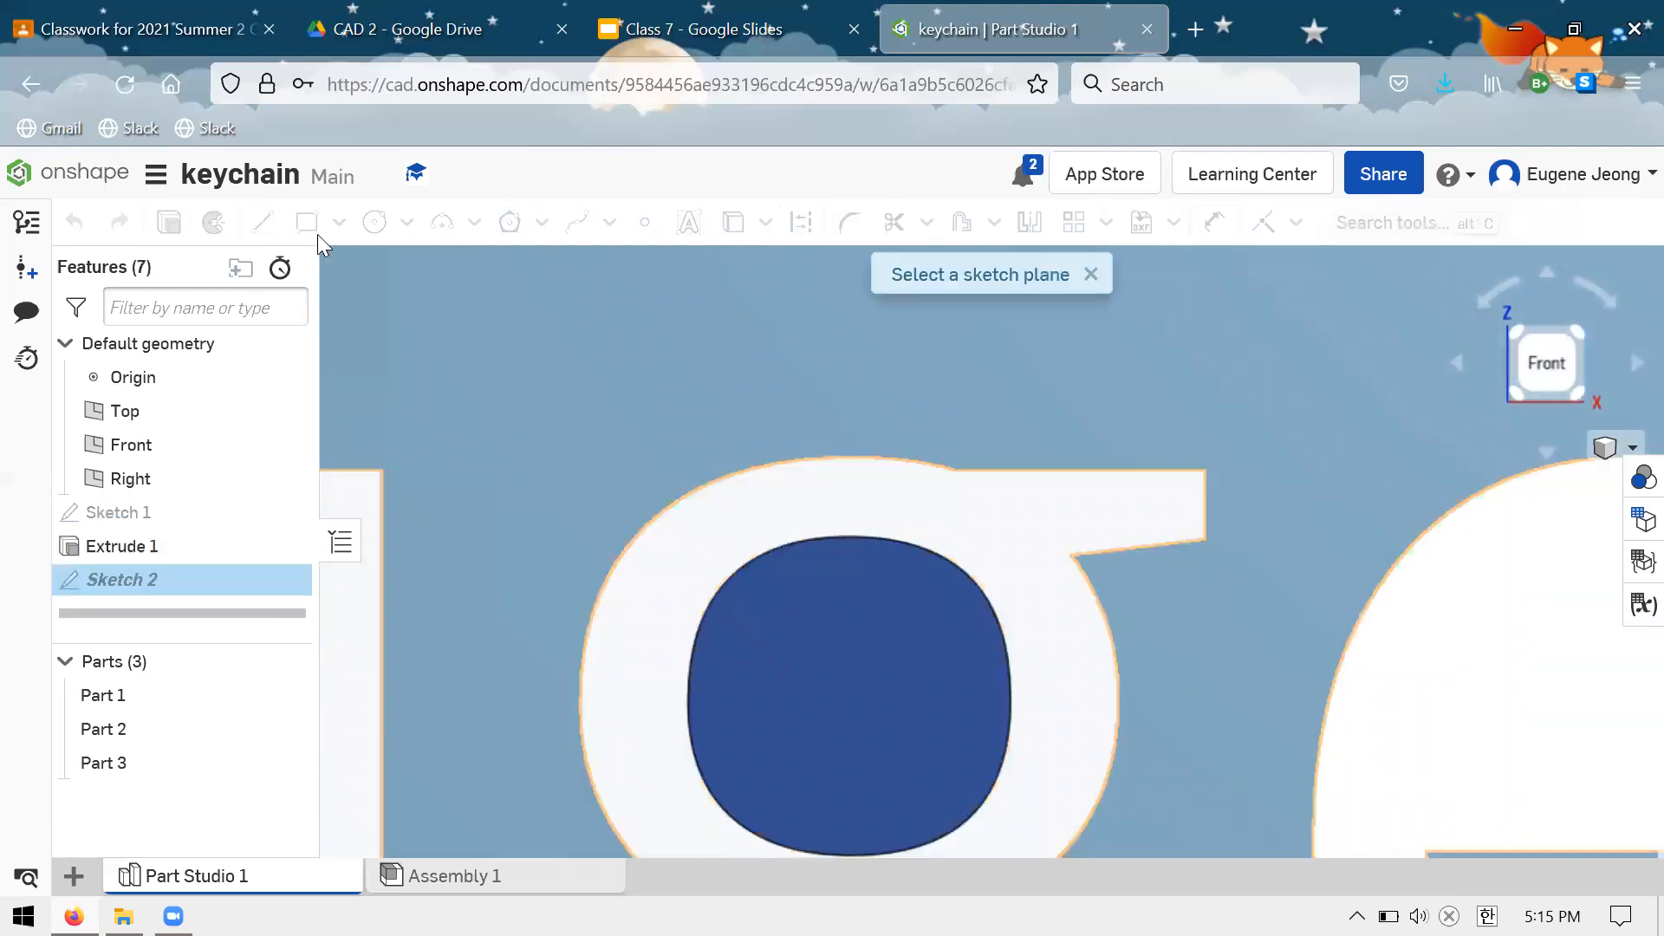
click(807, 538)
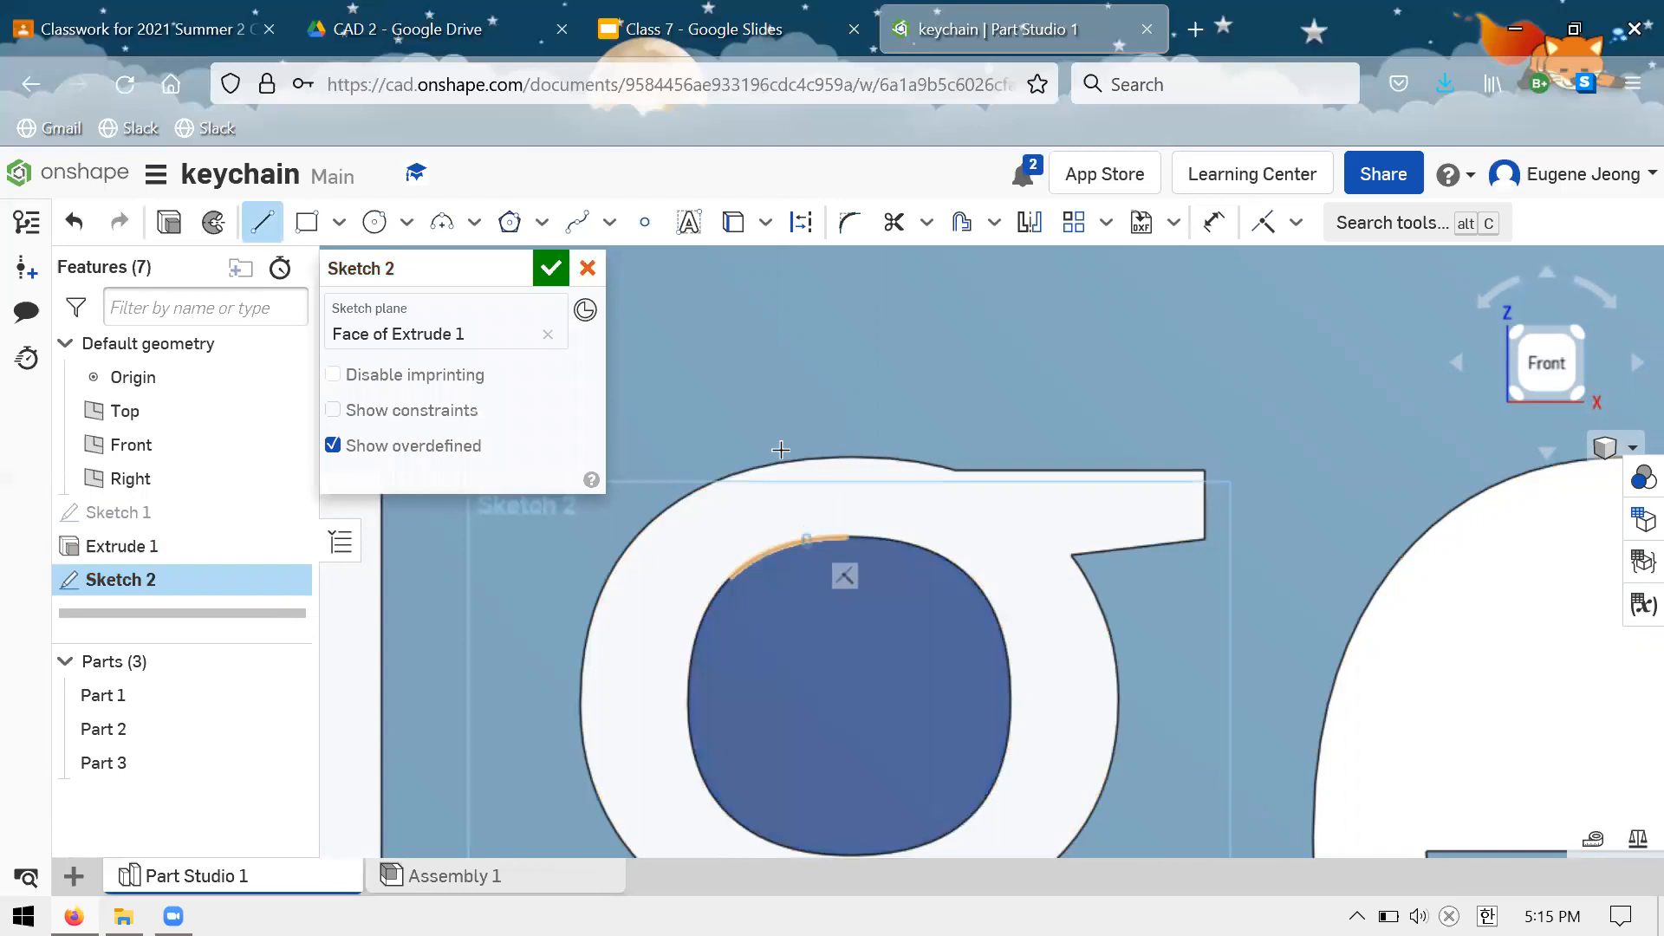
click(790, 461)
key(Escape)
Draw a second, nearly vertical line to the right of the first, from the "g"'s outer outline down to the insert's top edge
key(l)
click(872, 457)
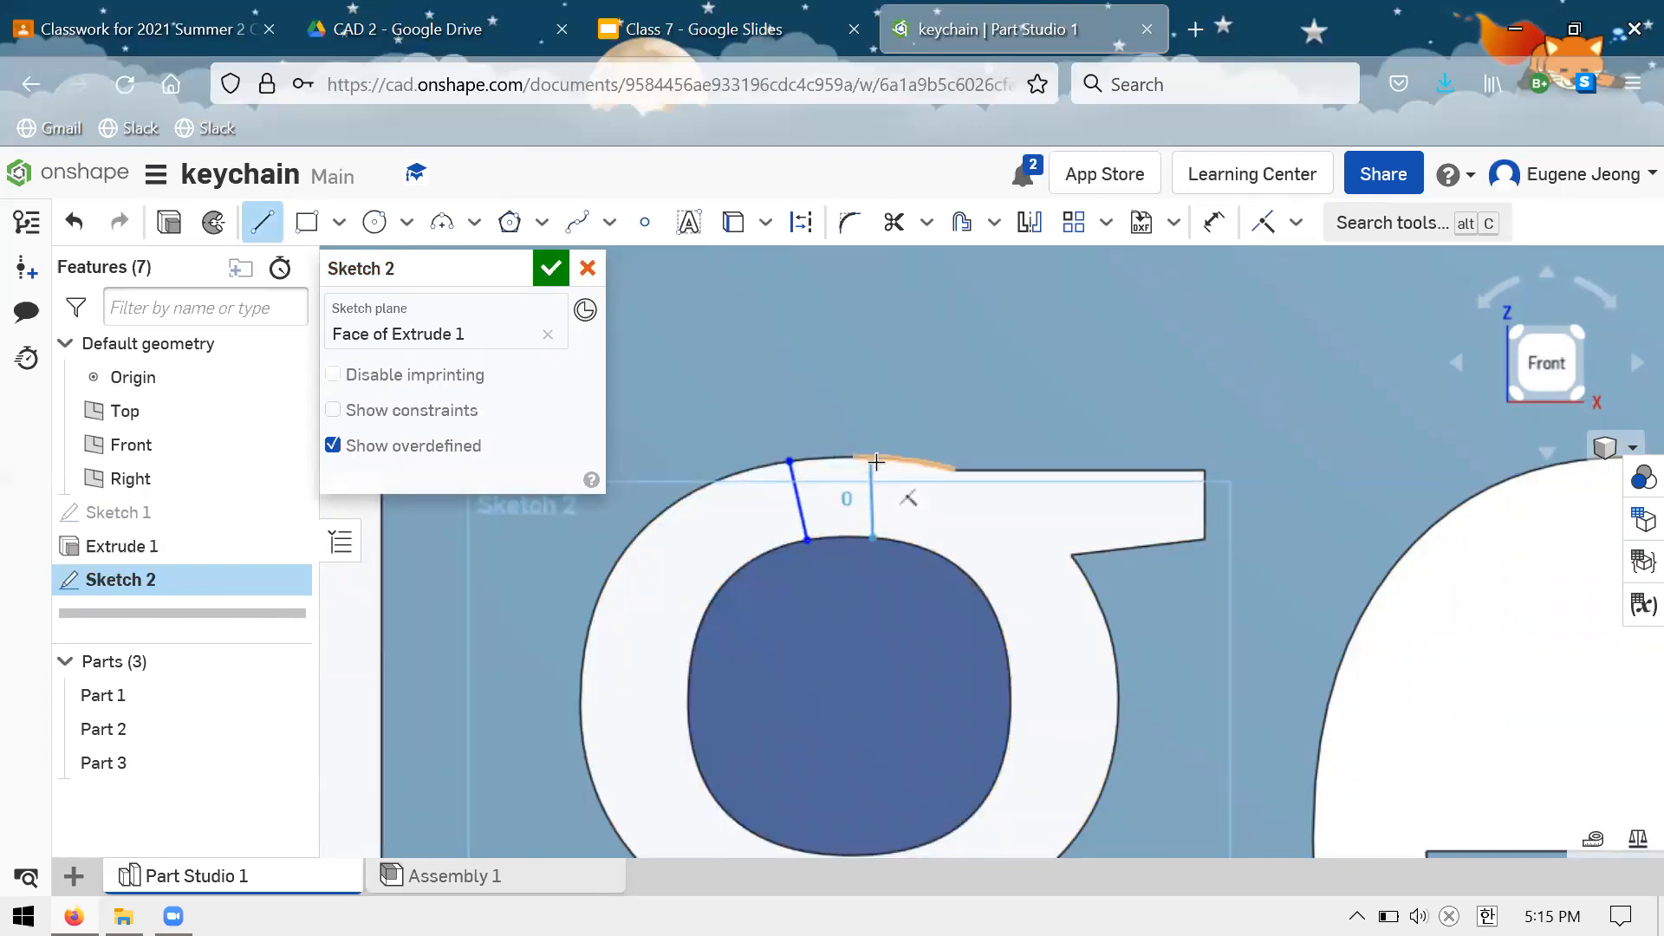
click(873, 537)
key(Escape)
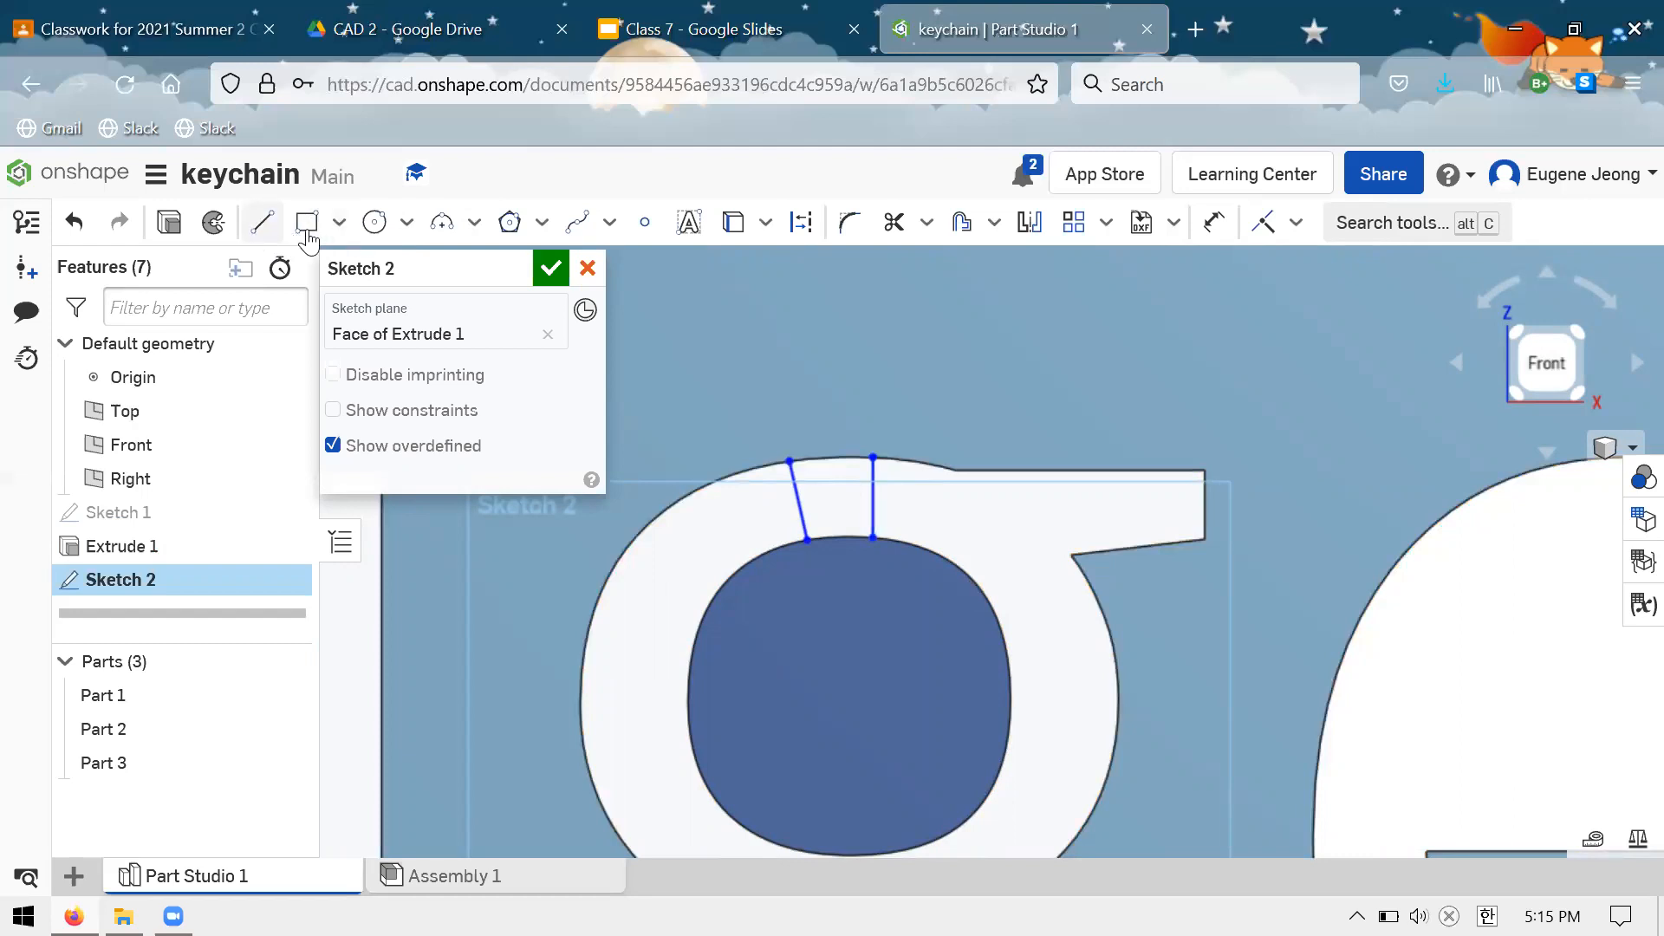
Discard the bridging-line sketch on the "g" insert and delete the plate extrusion, keeping the name sketch
click(262, 222)
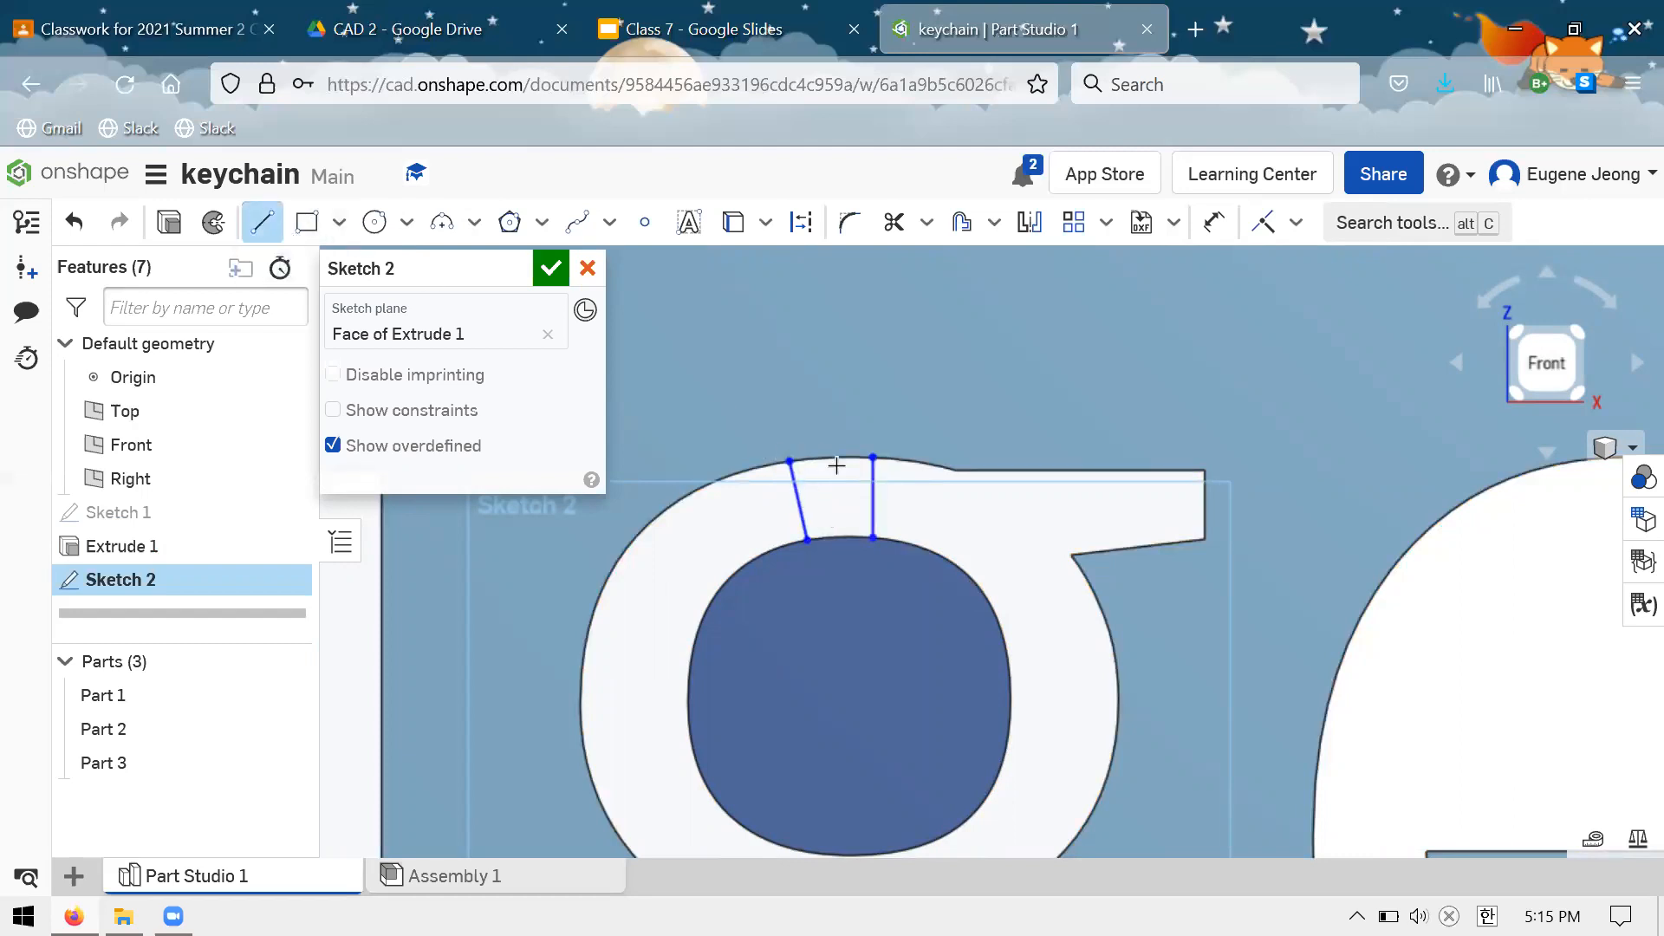
key(Escape)
click(872, 502)
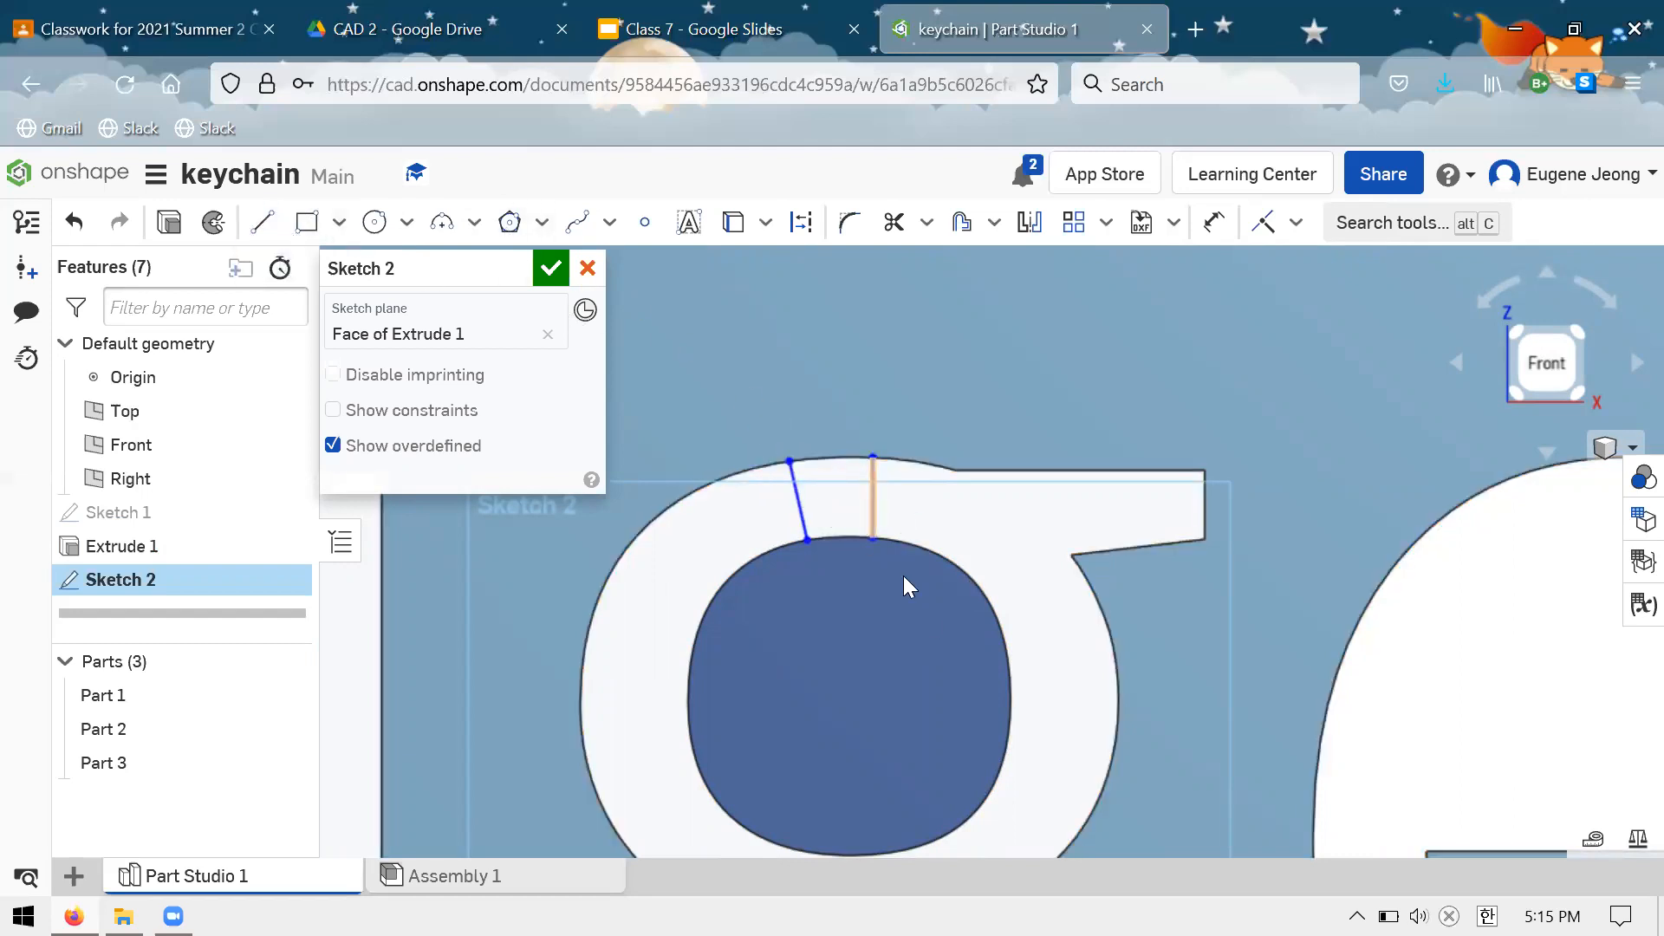
click(588, 269)
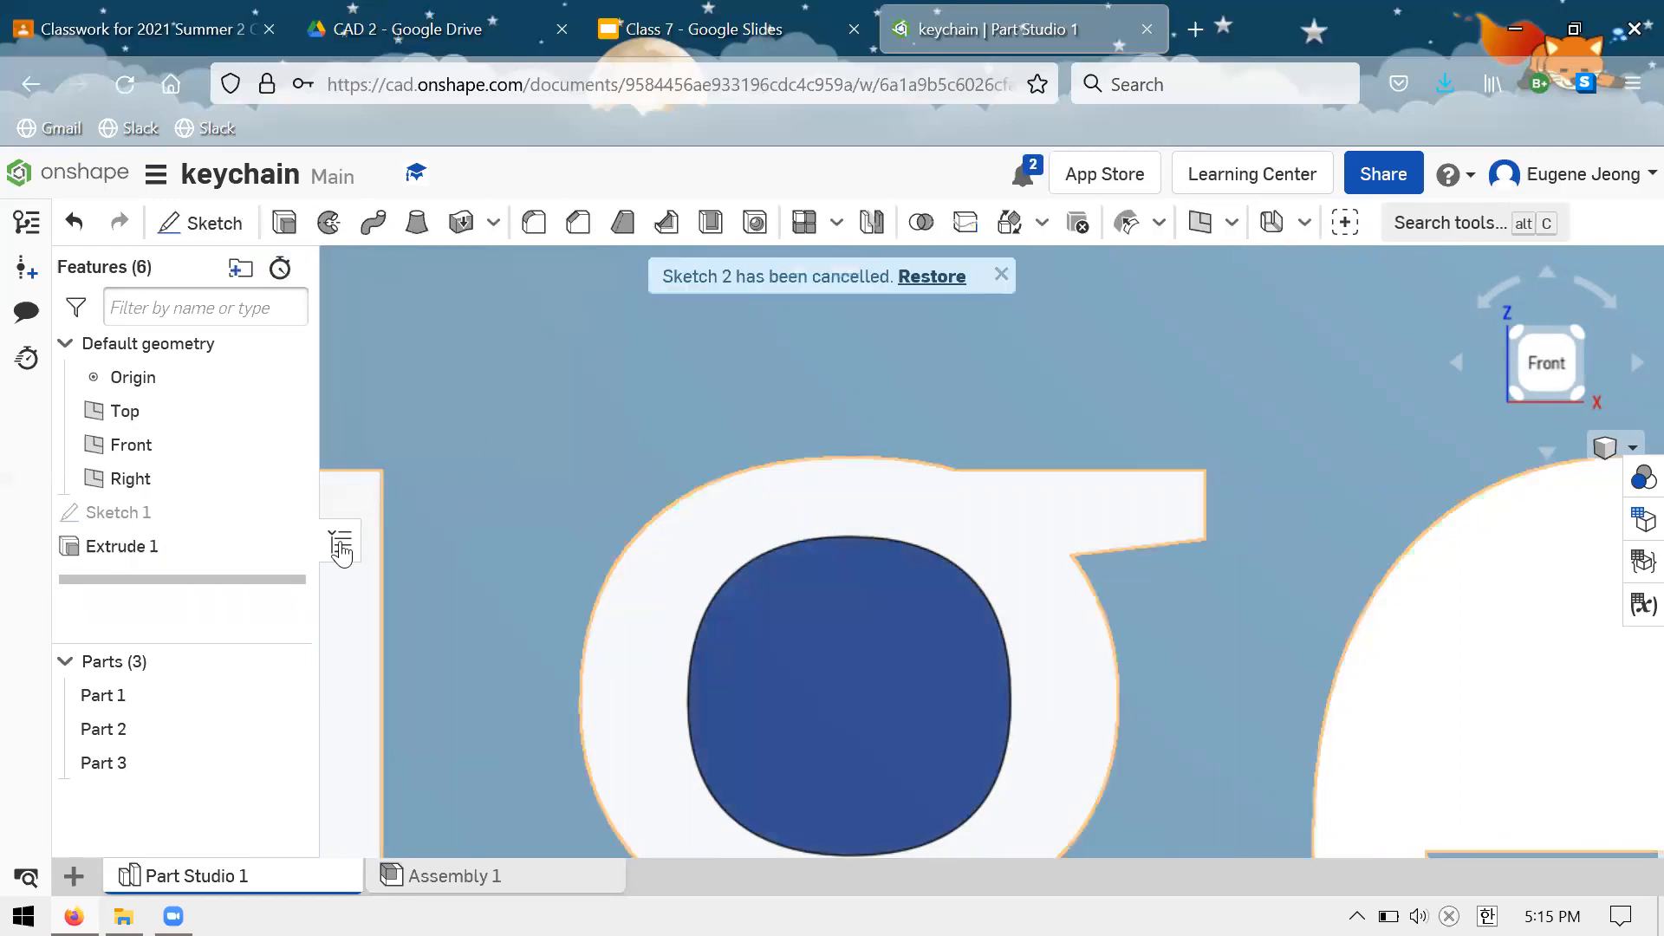
click(247, 565)
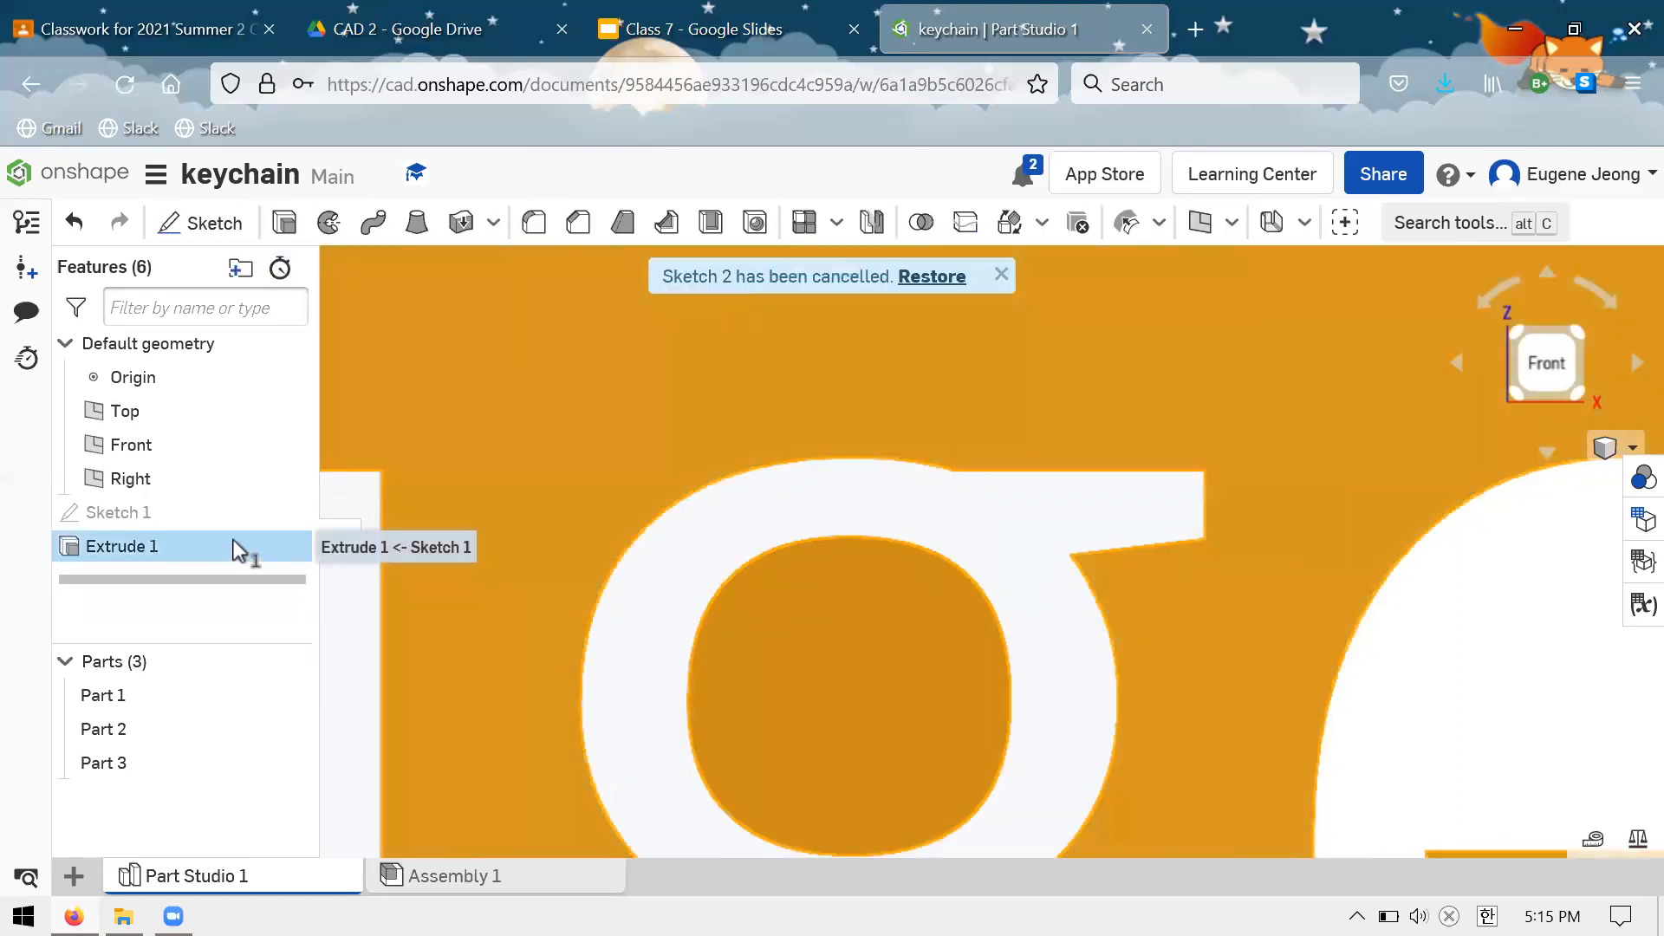
key(Delete)
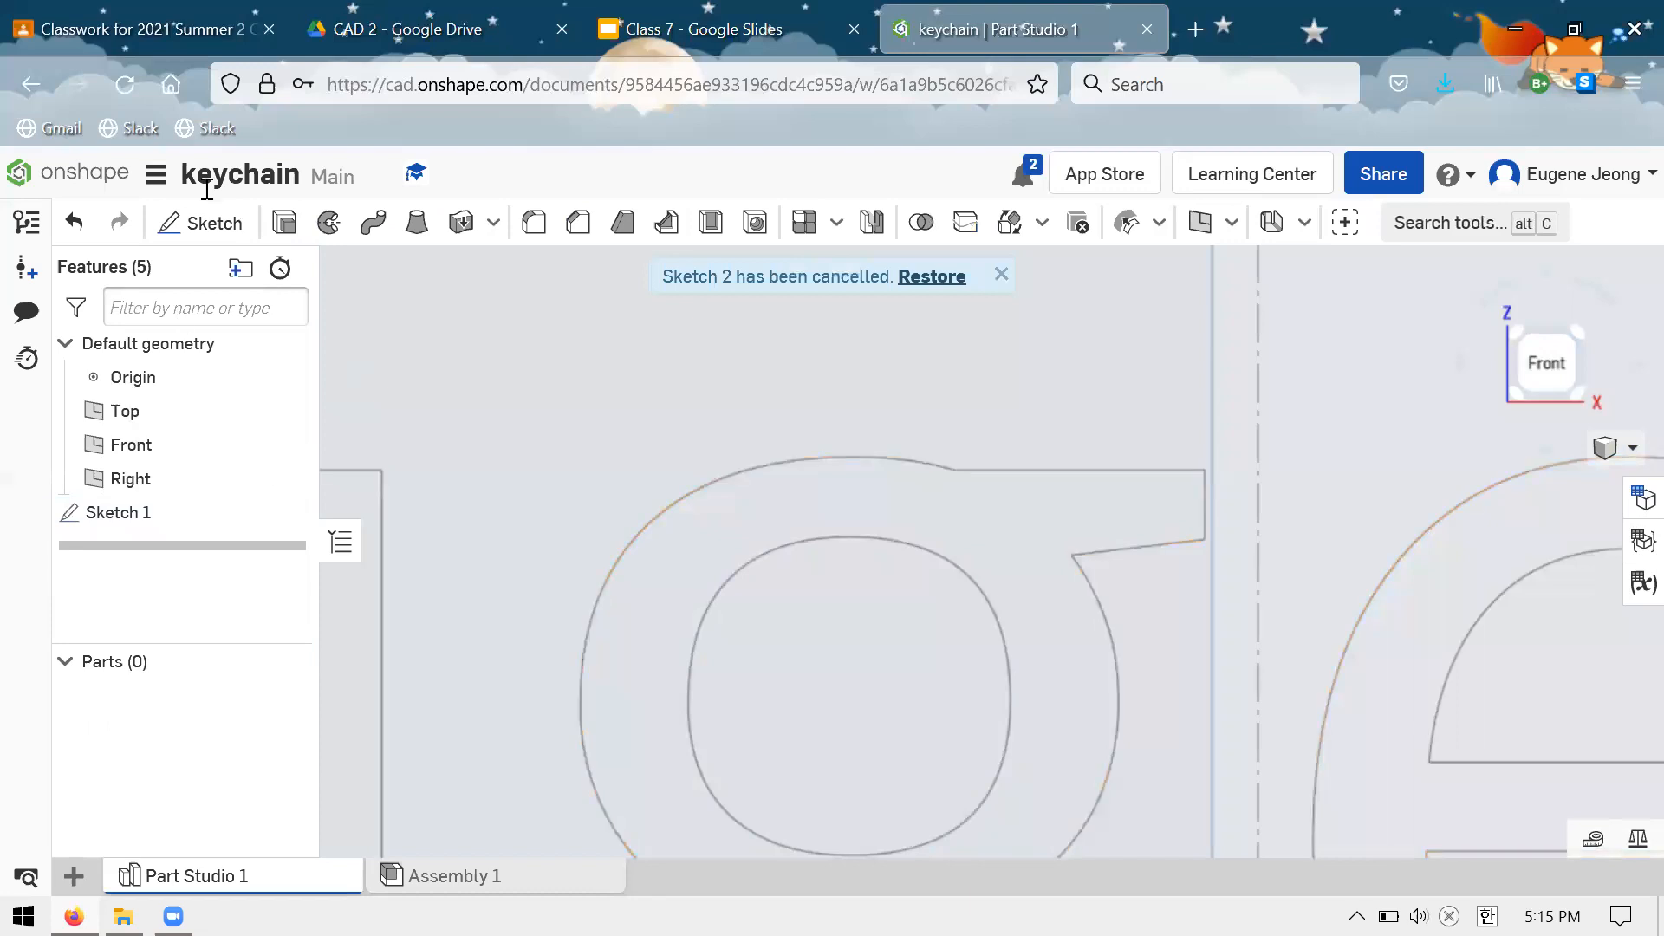
Try a new 1 in extrusion of the plate region with the enclosed areas of the "g" and middle "e", and clear the selection
click(284, 222)
scroll(754, 390, down, 5)
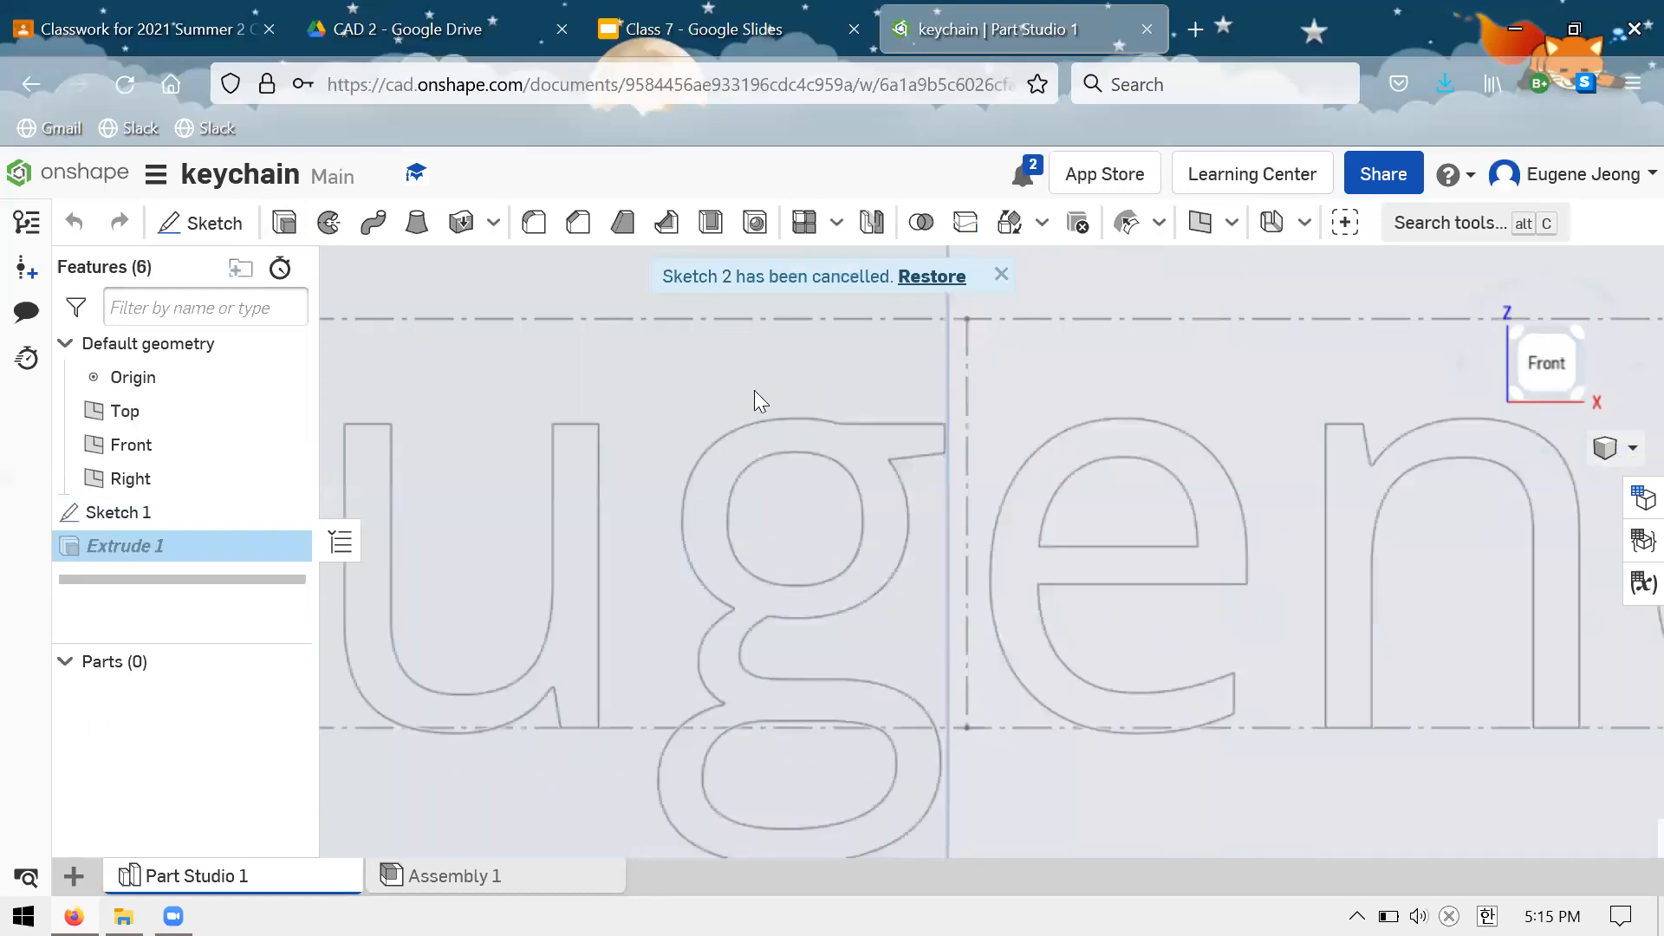
scroll(928, 426, down, 5)
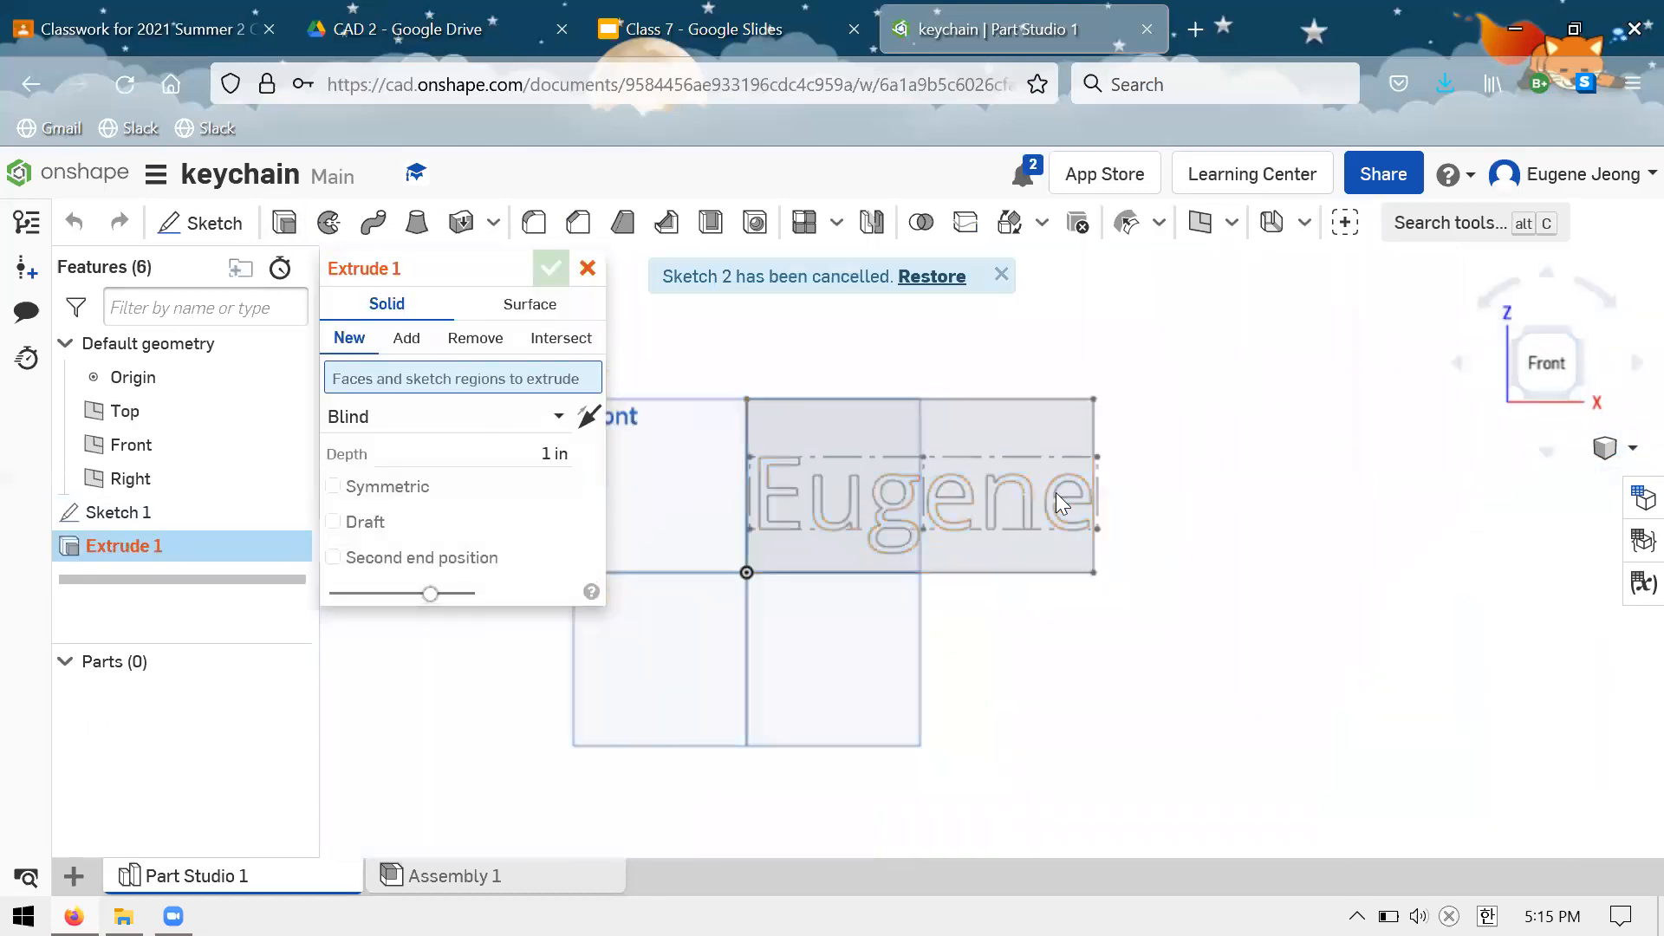
scroll(967, 415, up, 4)
click(966, 412)
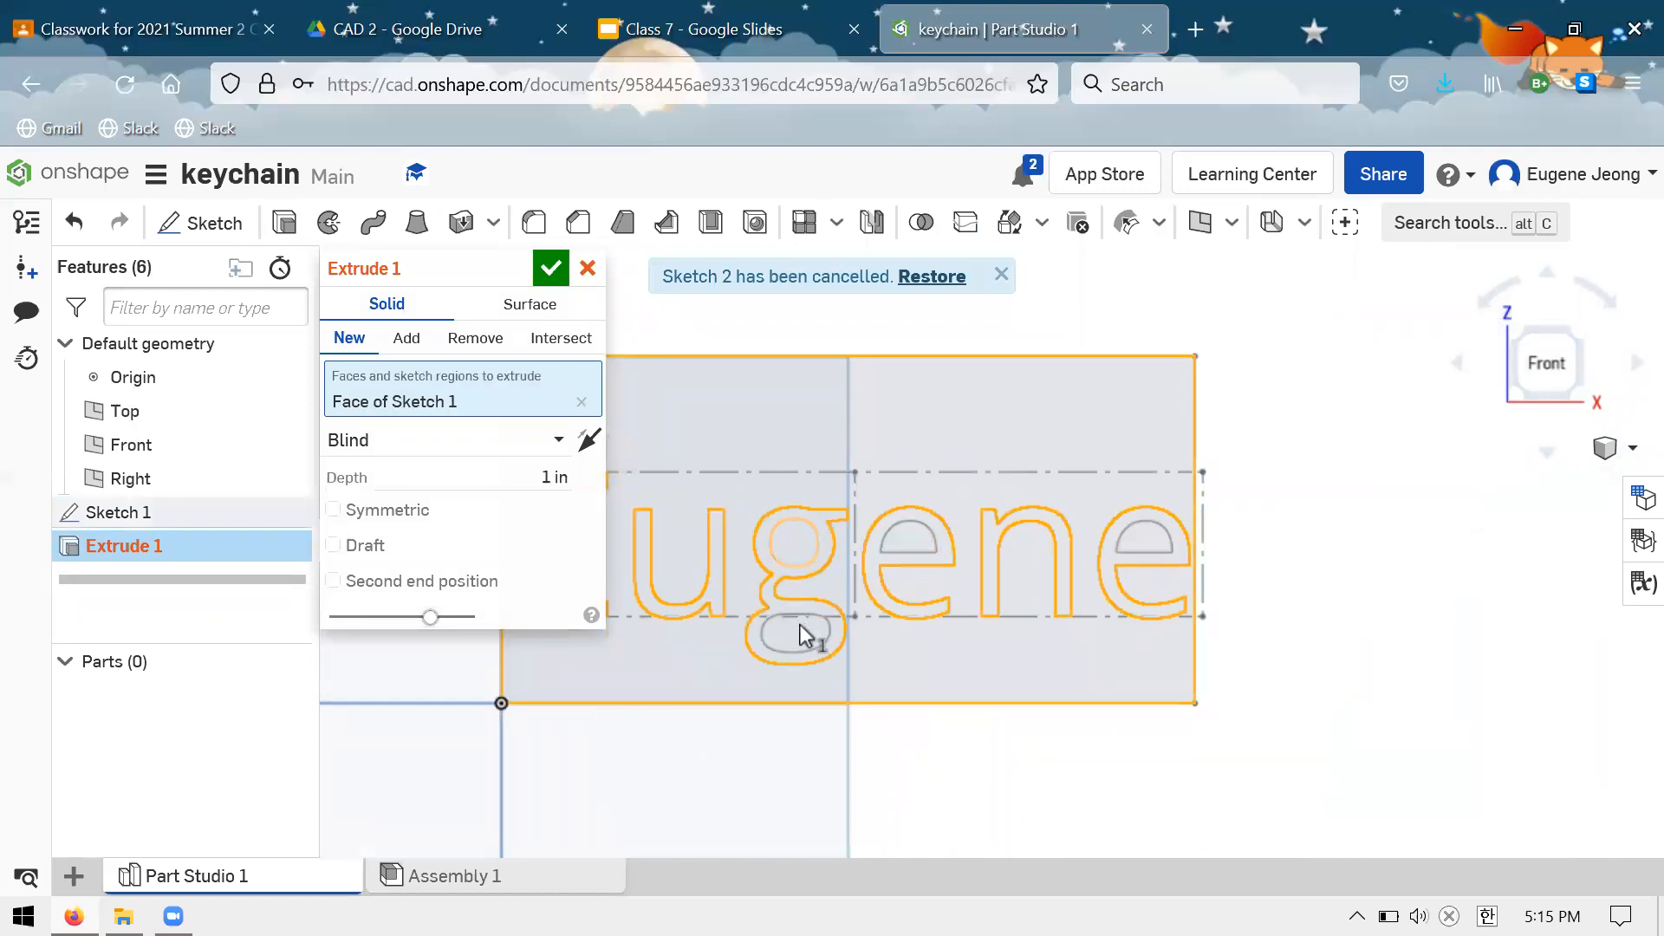
click(877, 582)
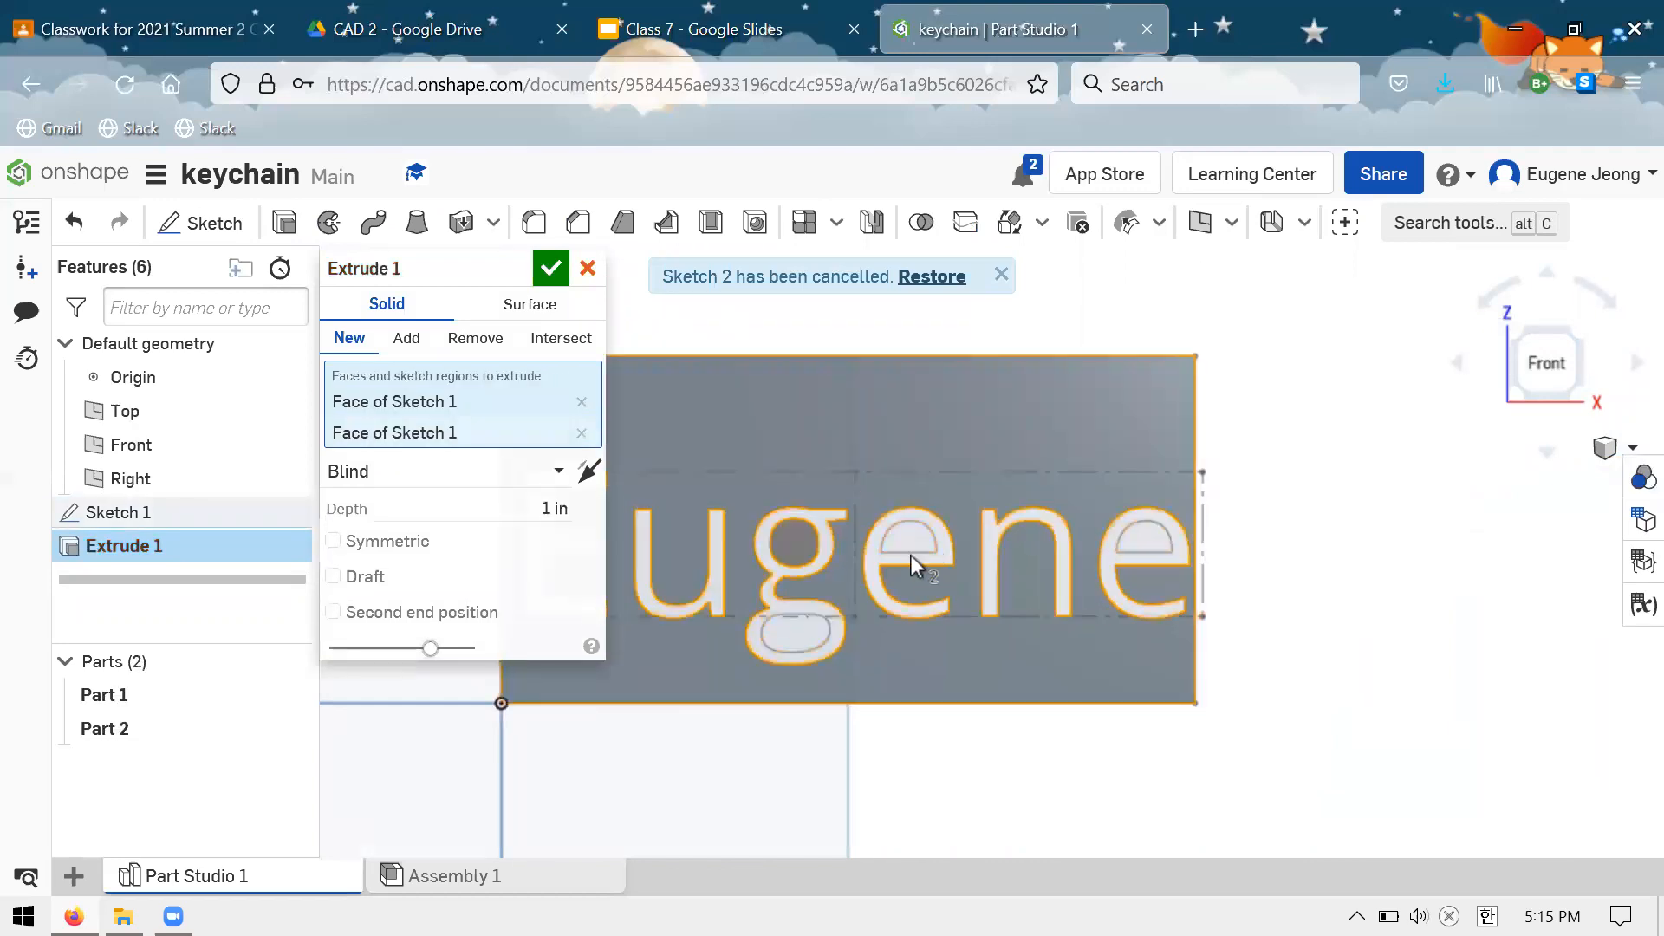
click(912, 555)
scroll(902, 554, down, 3)
key(space)
Try extruding the last "e" together with its enclosed area, then the plate region alone, clearing the selection after each
scroll(1056, 534, up, 5)
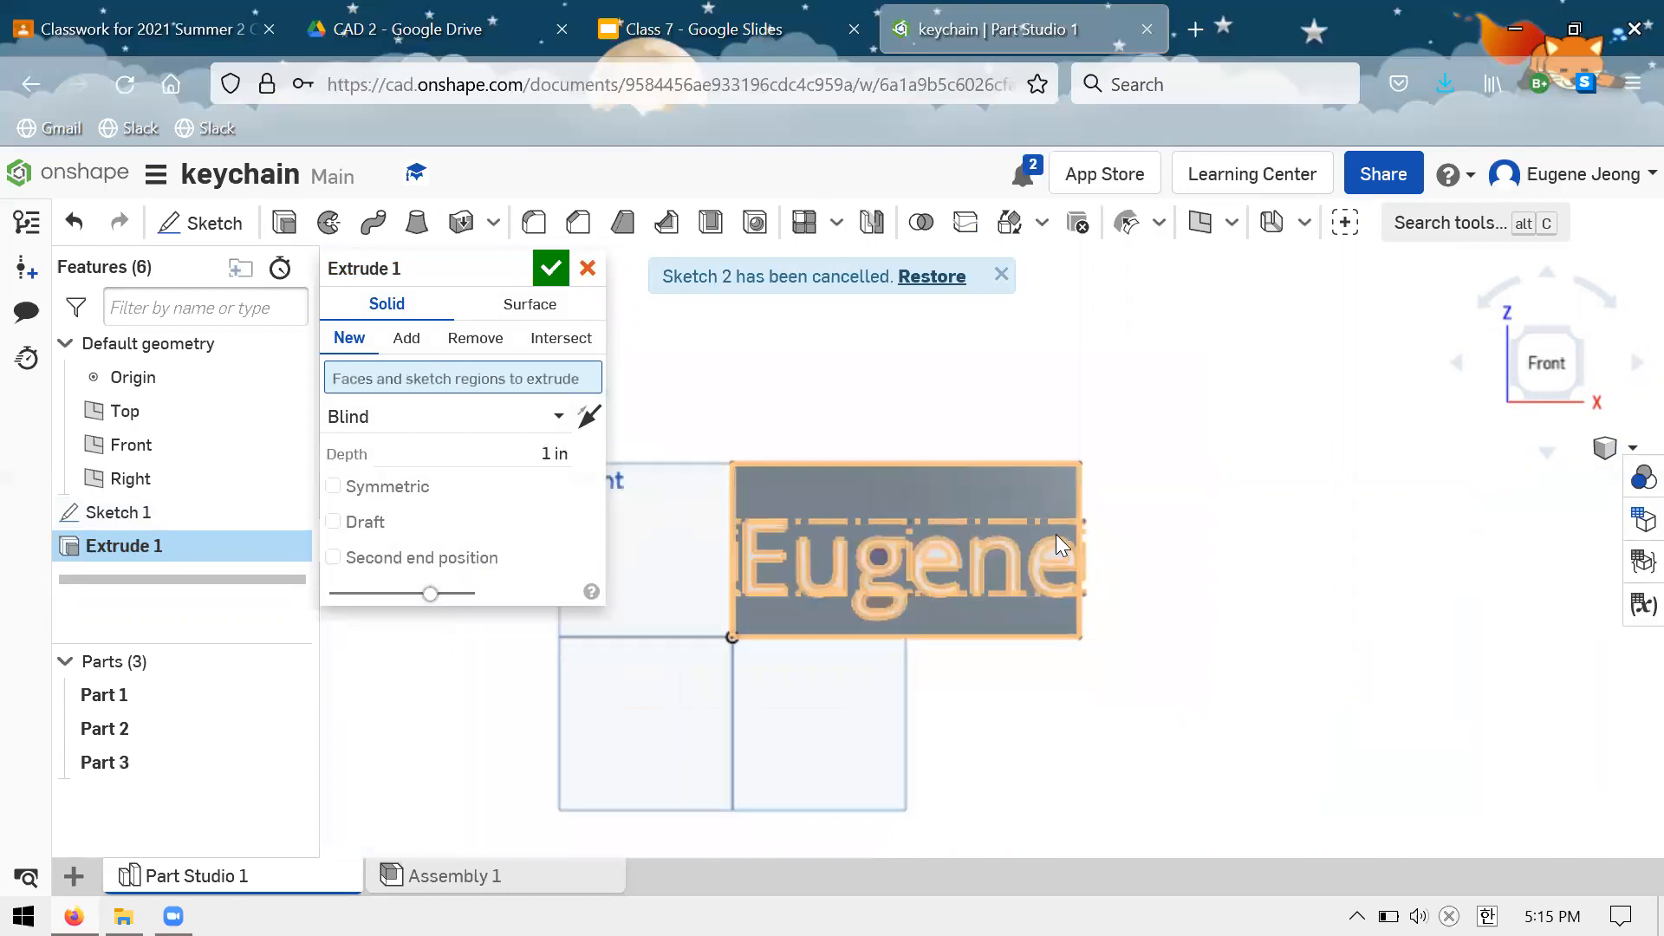
click(1058, 597)
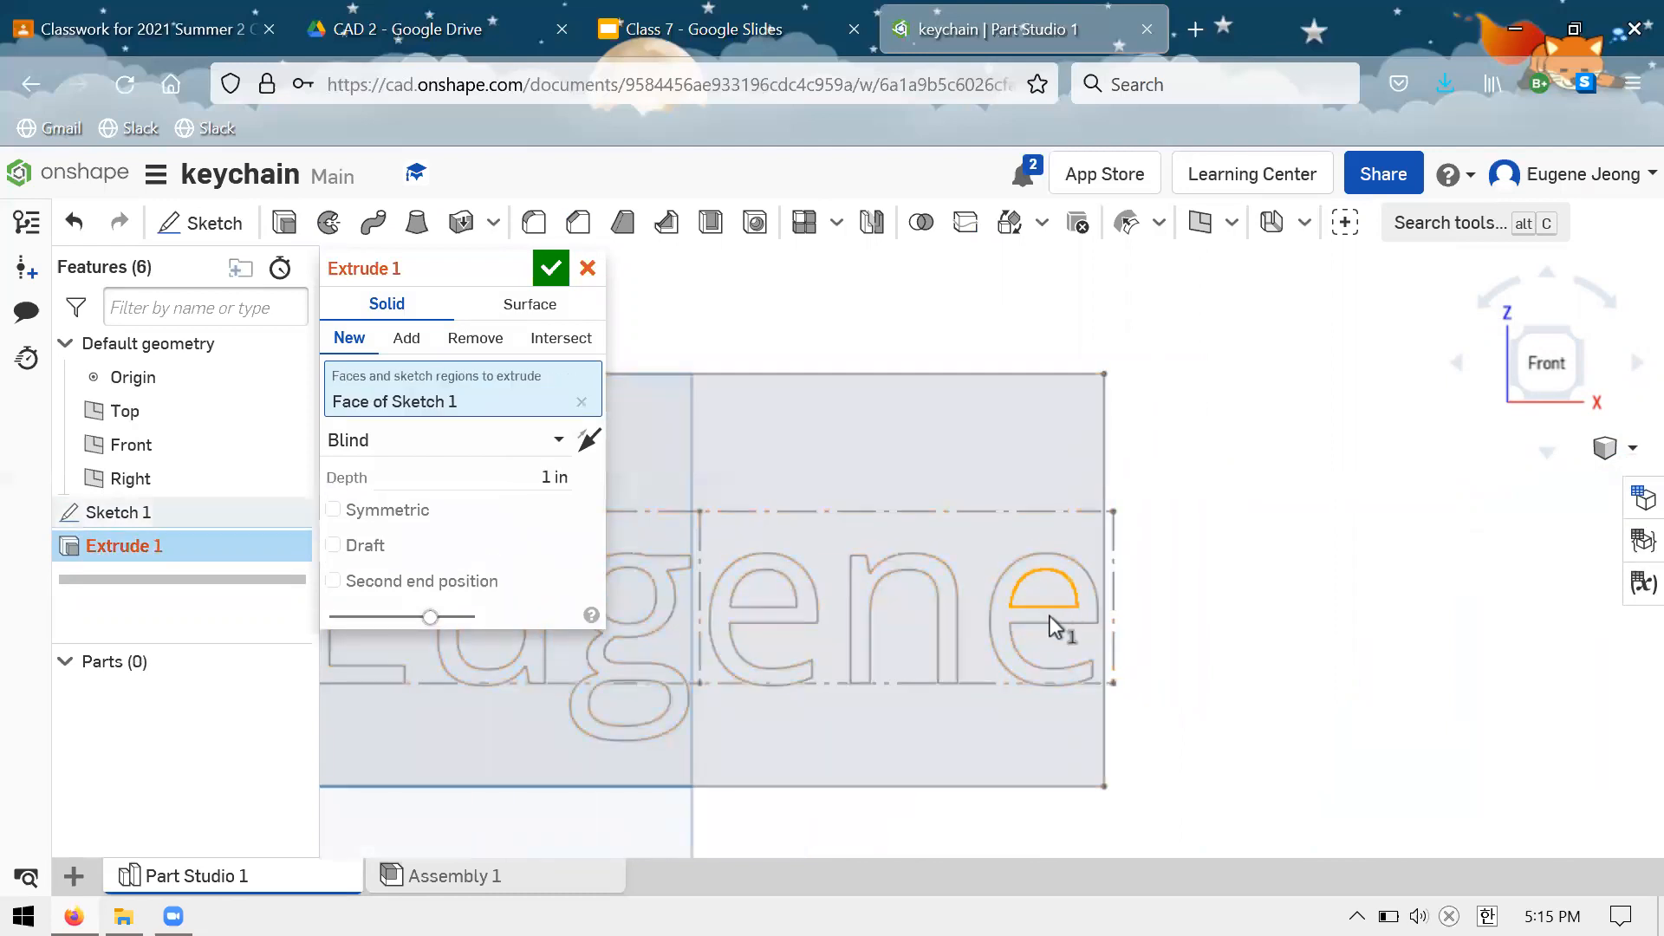
click(1002, 650)
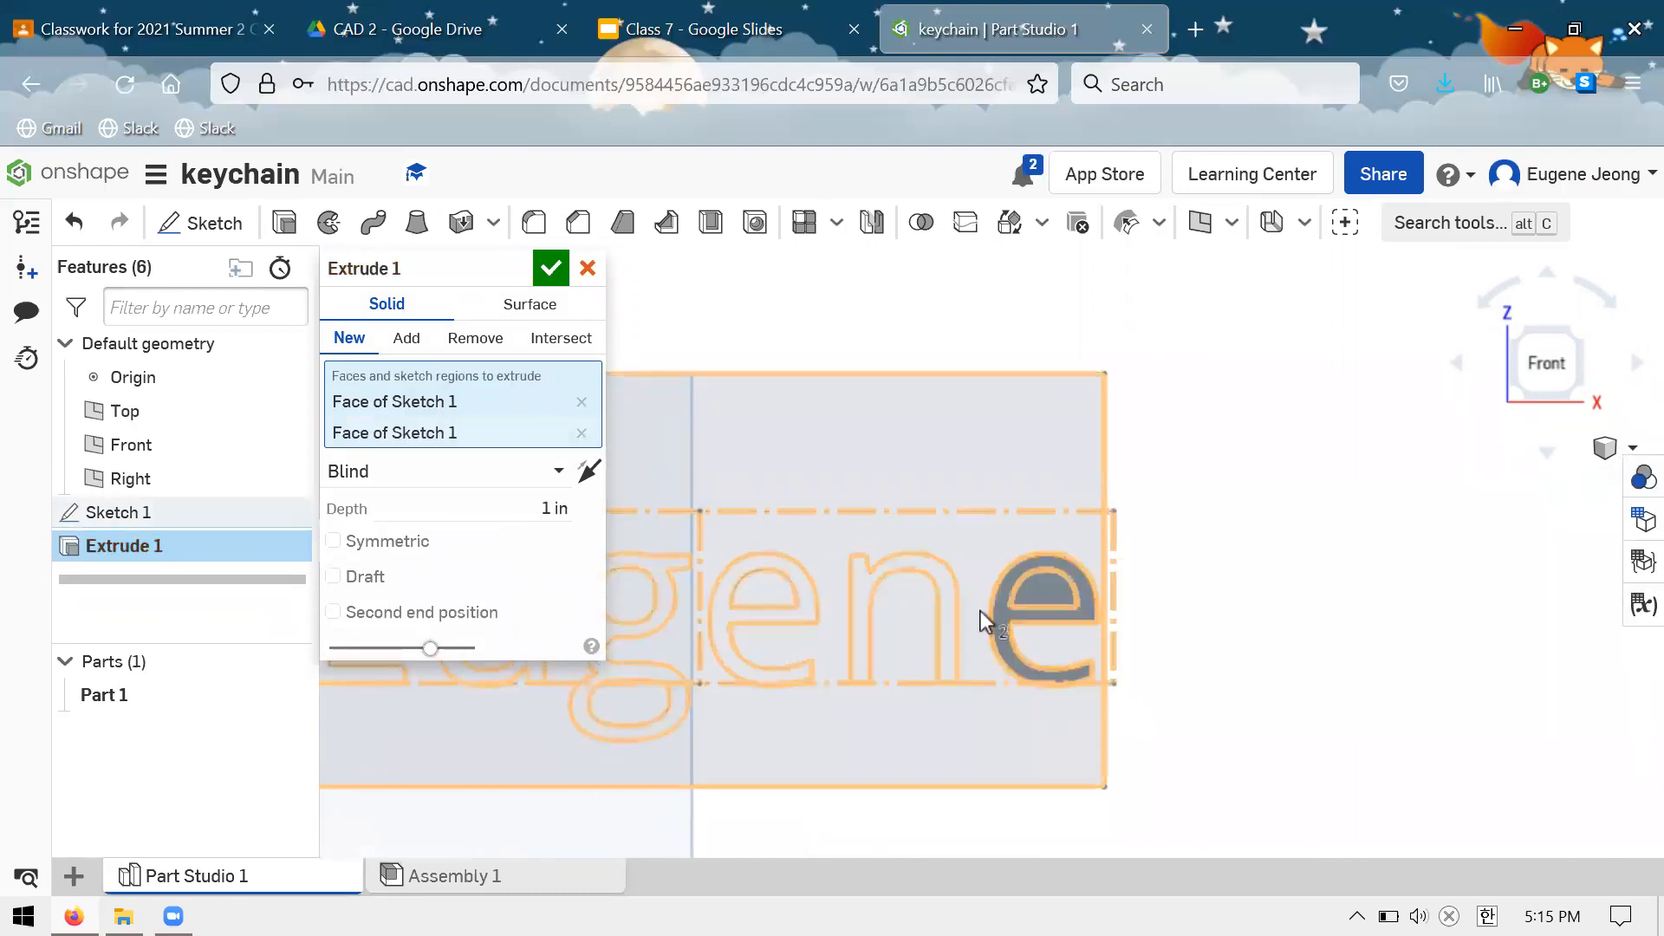
key(space)
click(975, 509)
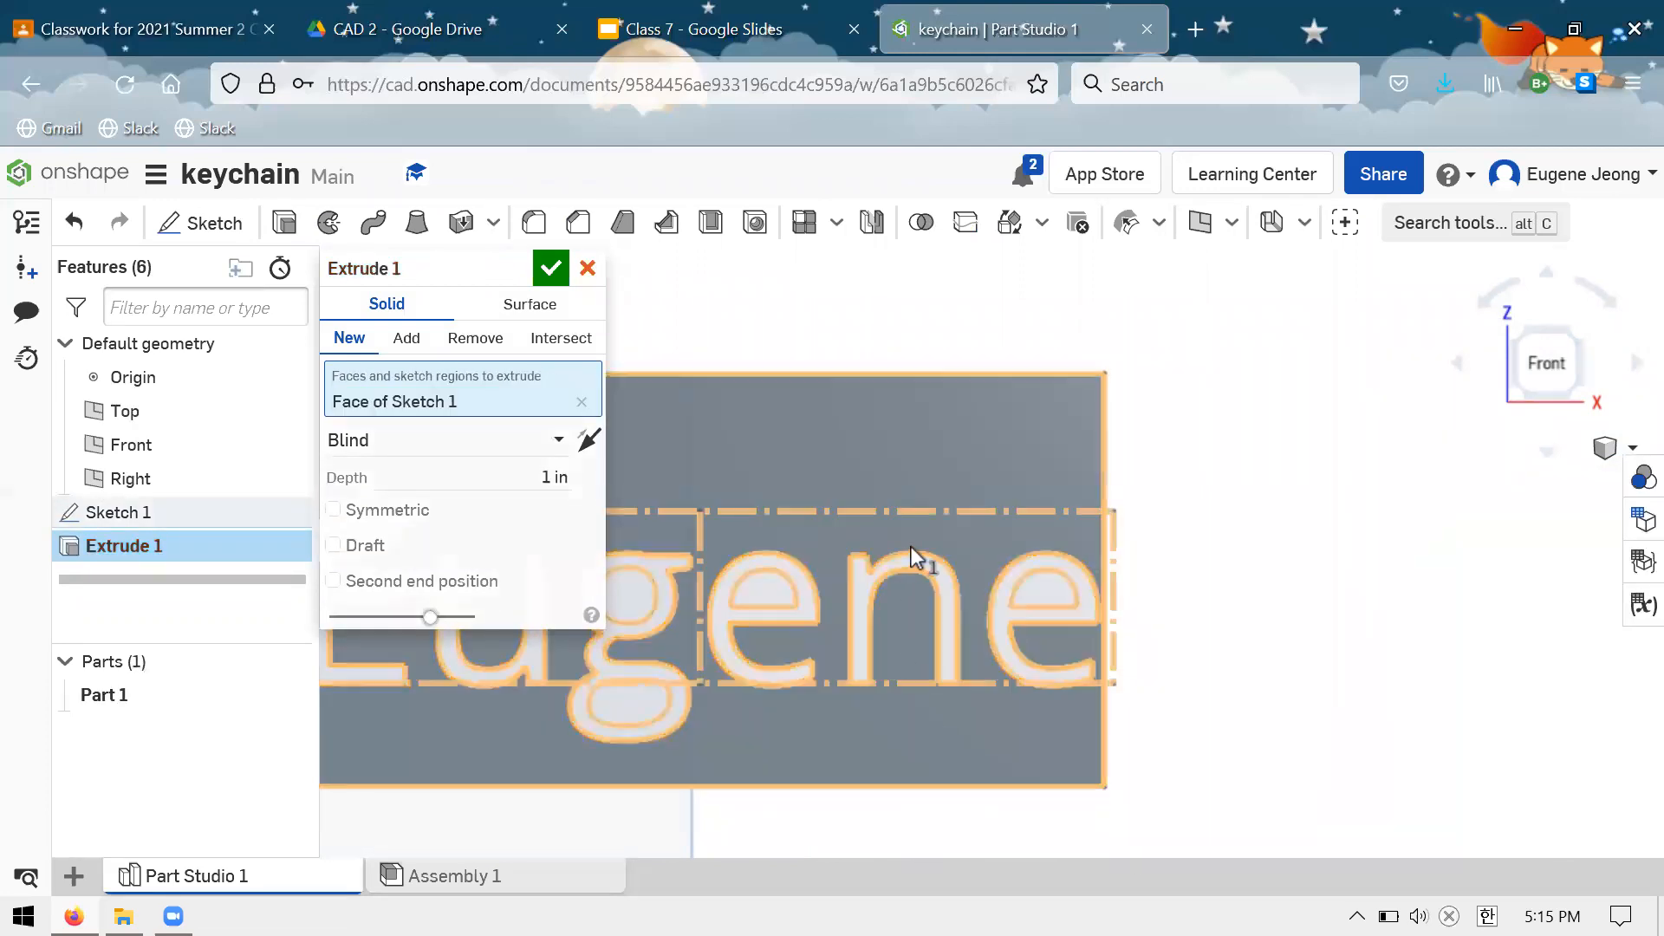
click(917, 569)
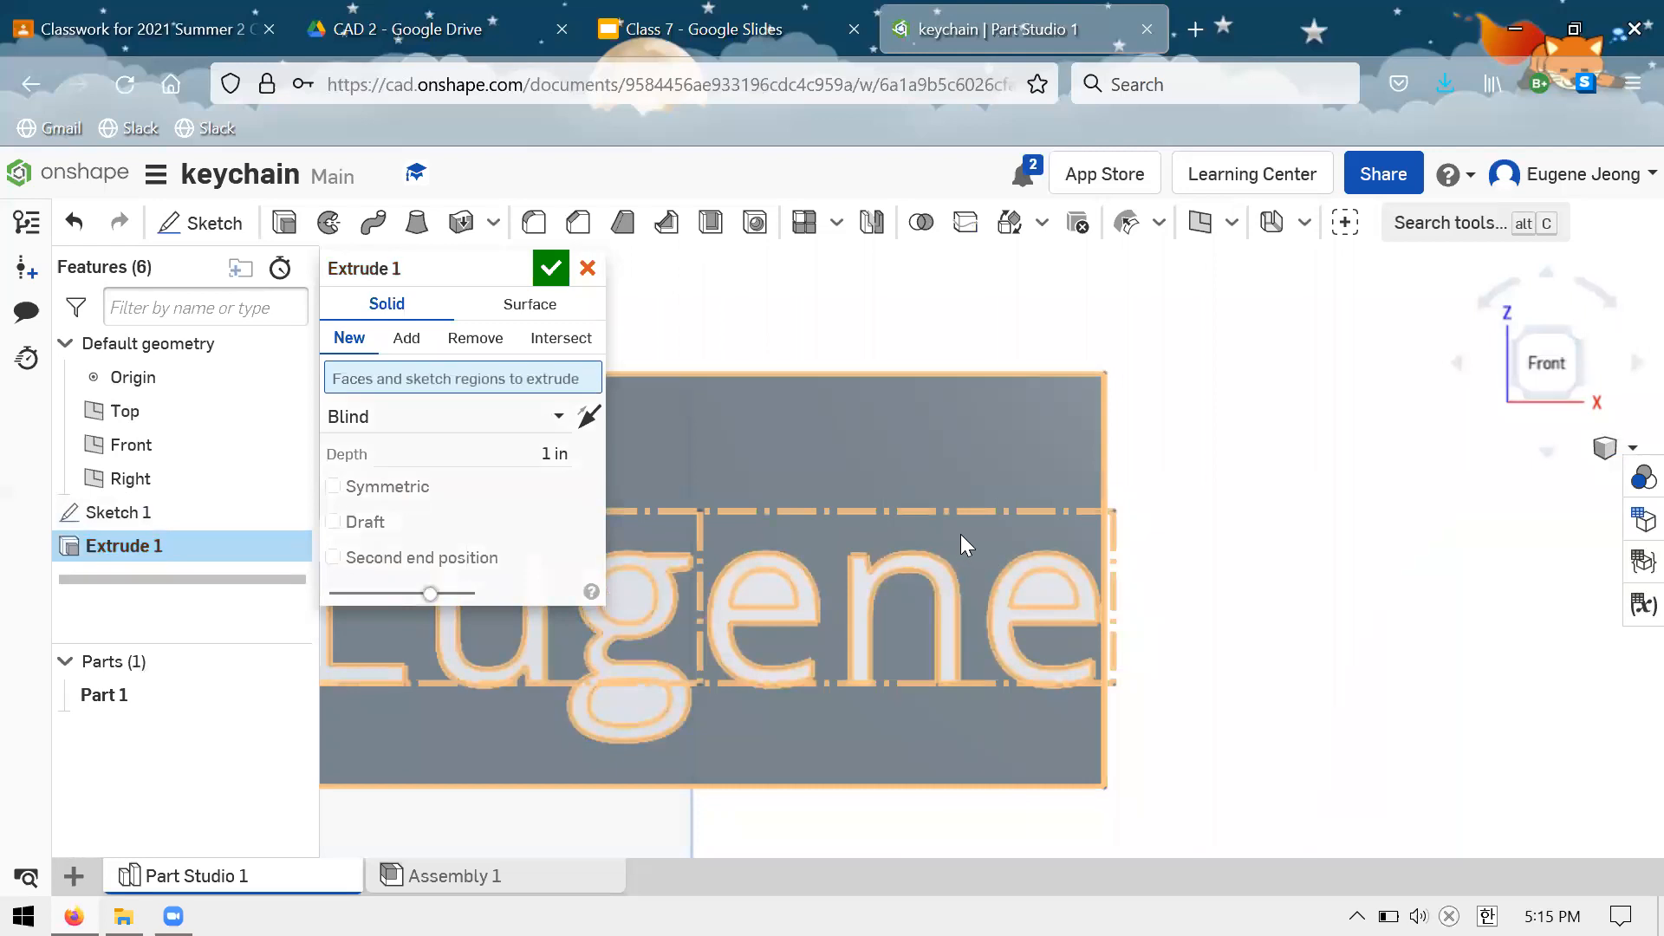
scroll(954, 534, up, 3)
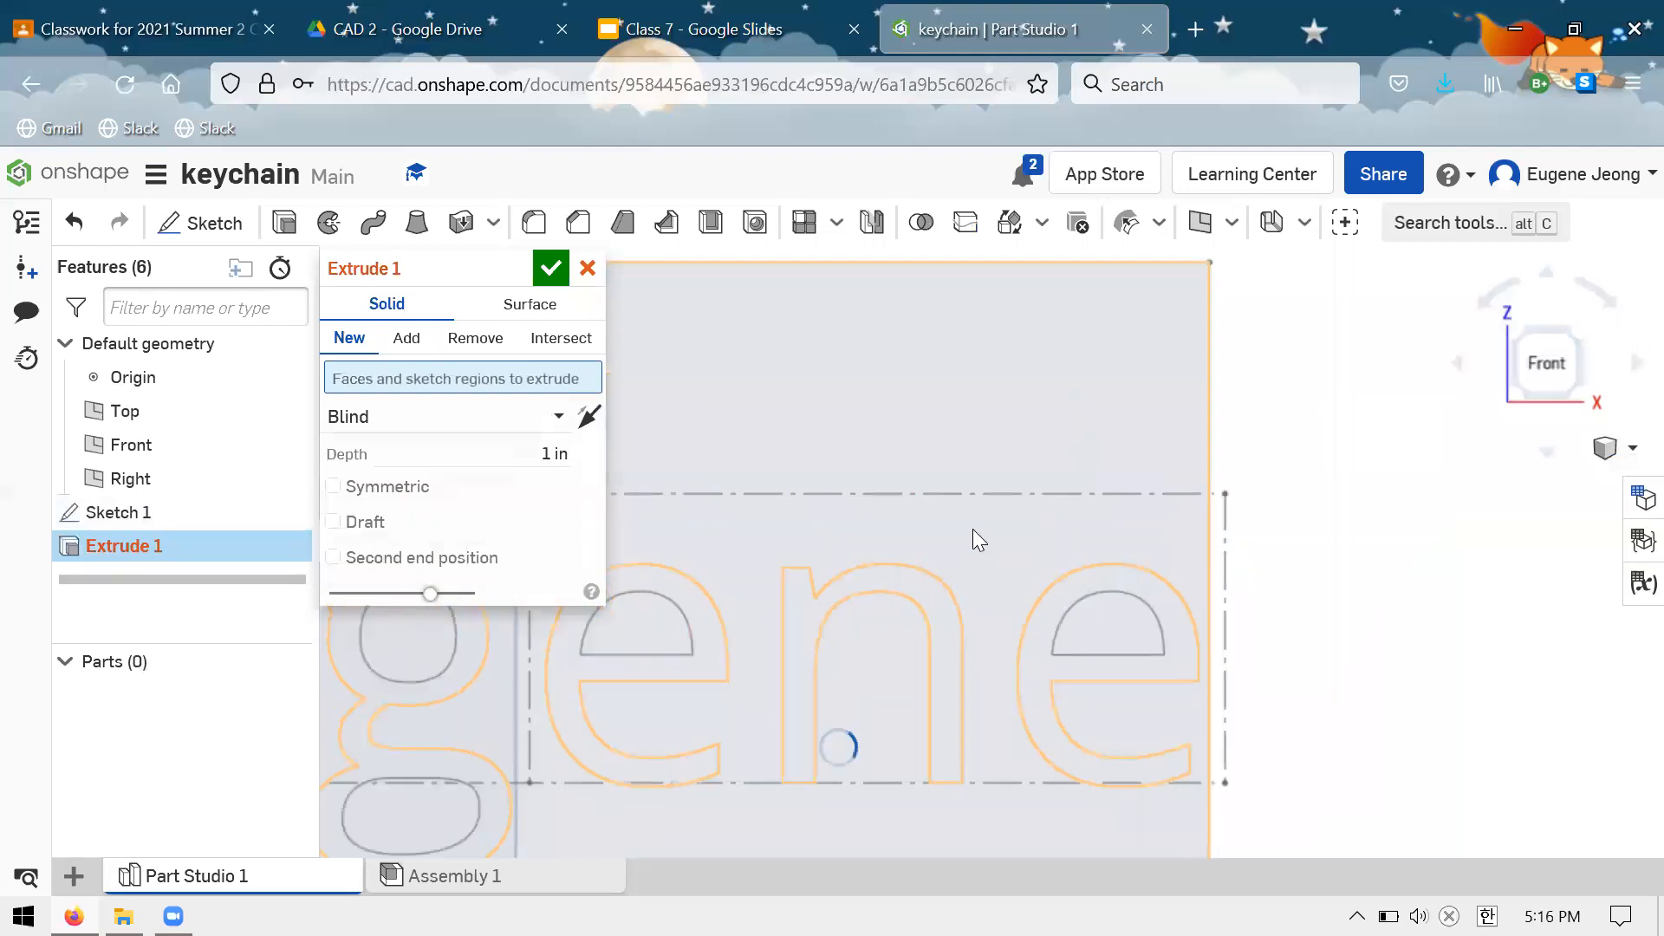
Extrude the plate region around the name together with the letter "n" 1 in as a new solid
click(895, 564)
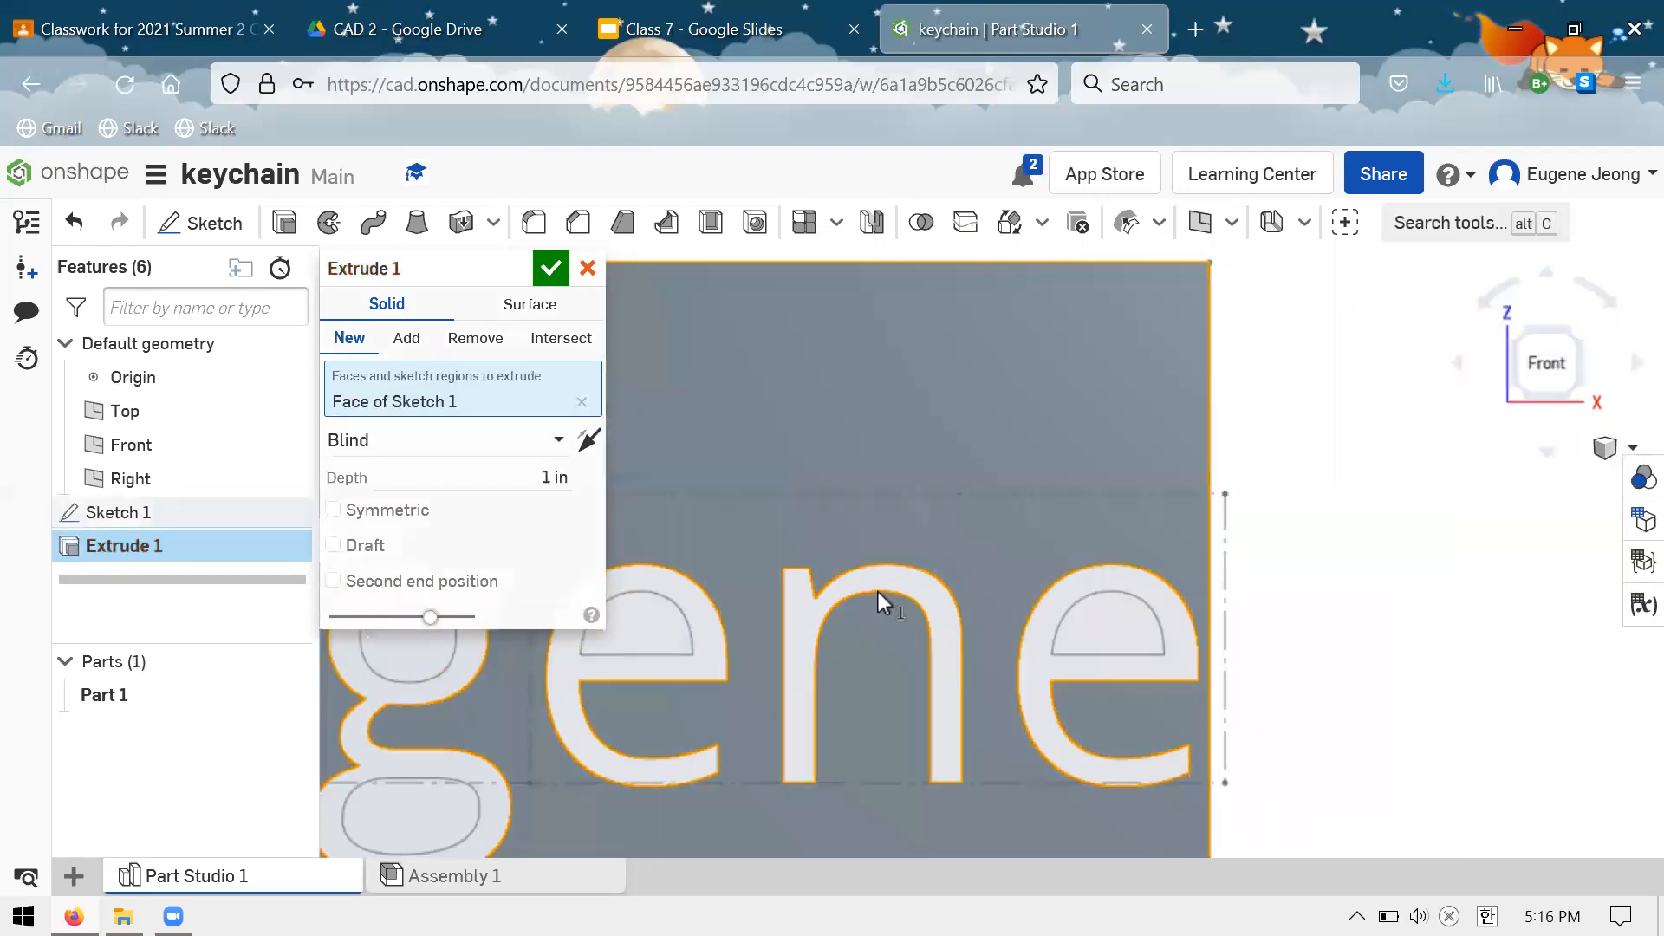
click(947, 598)
click(943, 610)
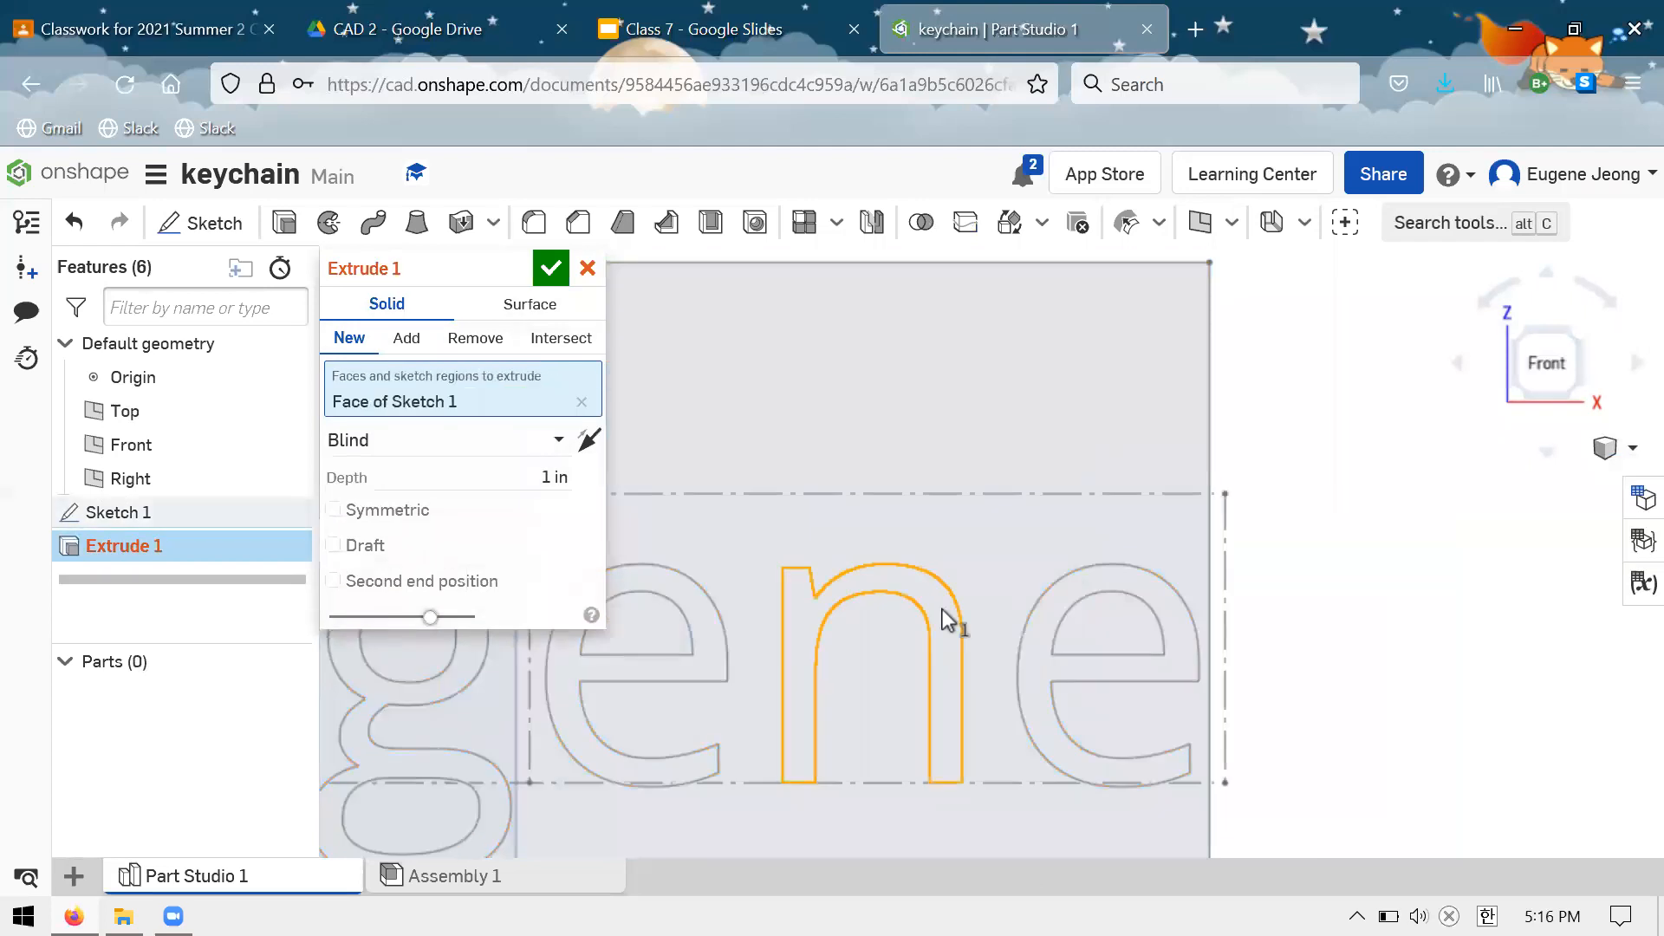
click(876, 408)
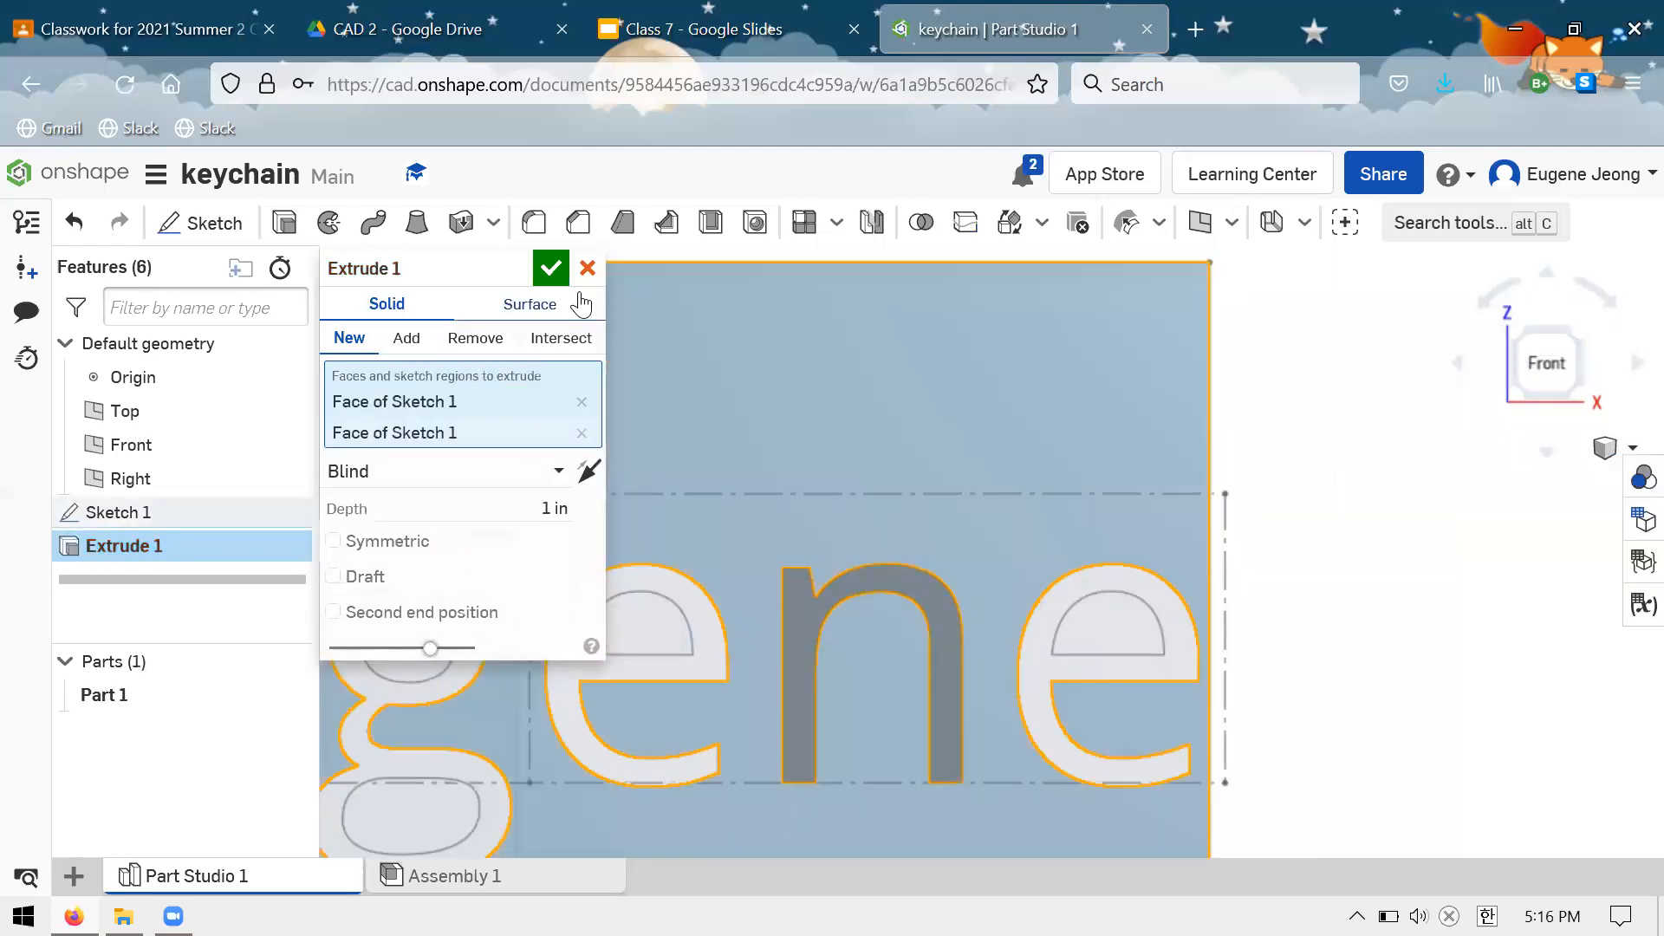
click(551, 268)
right_drag(763, 435, 773, 421)
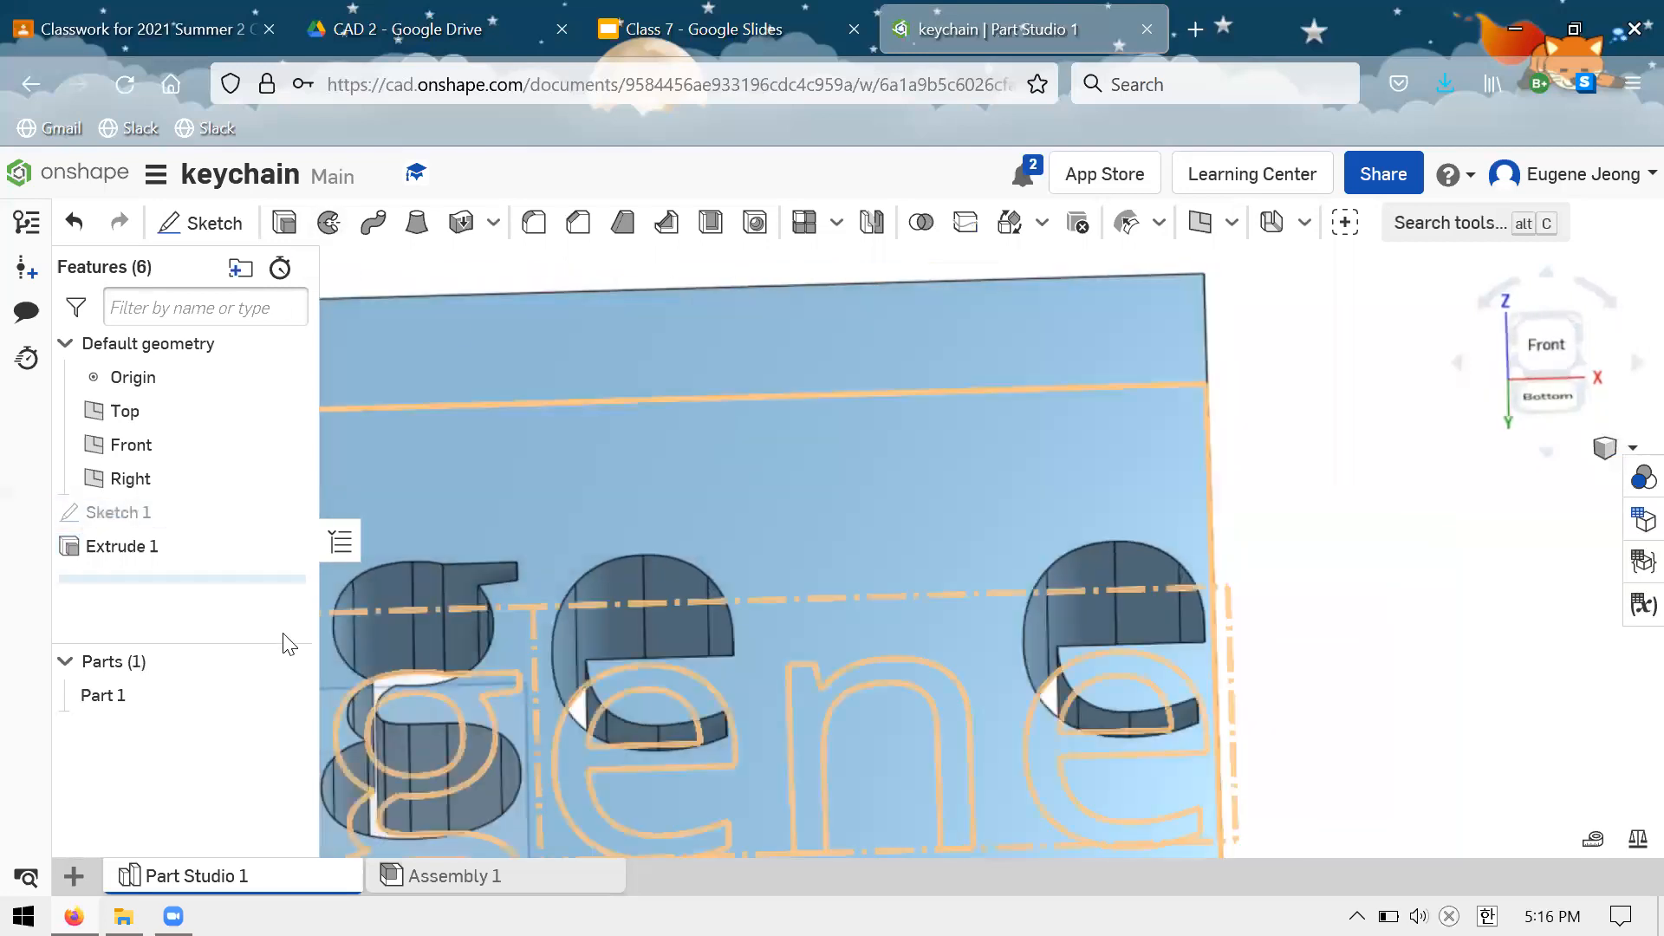
Try a second 1 in extrusion from the name sketch, picking the "n" and the plate face in a tilted view
click(286, 223)
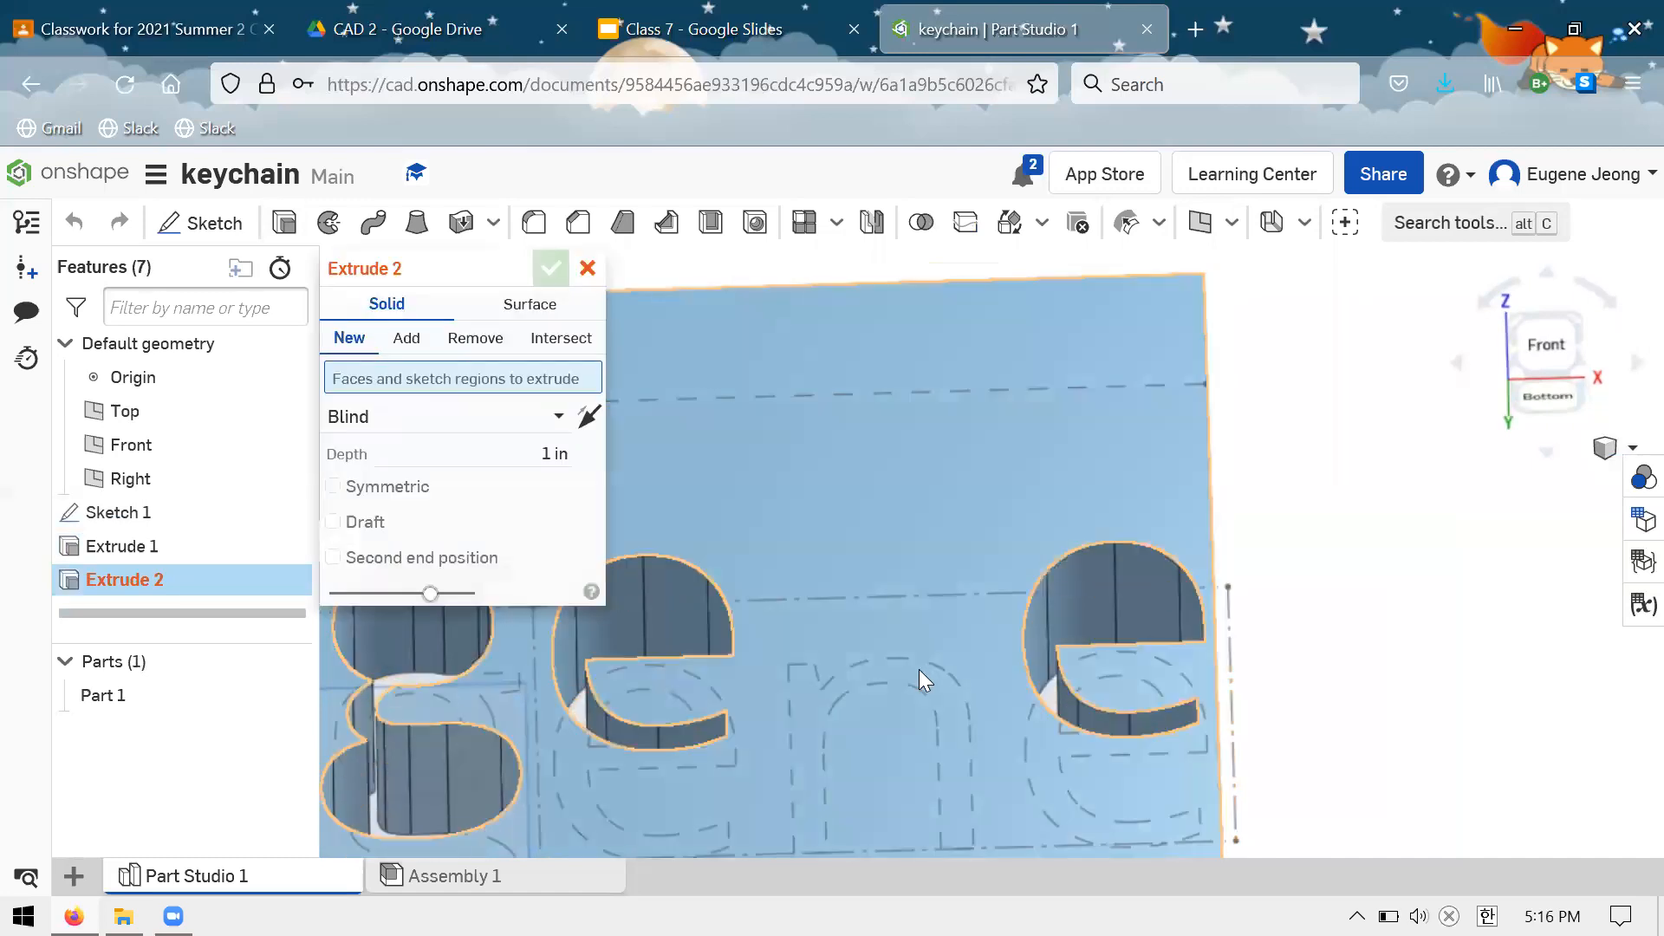
mouse_move(933, 676)
right_down()
mouse_move(903, 572)
mouse_move(910, 605)
right_up()
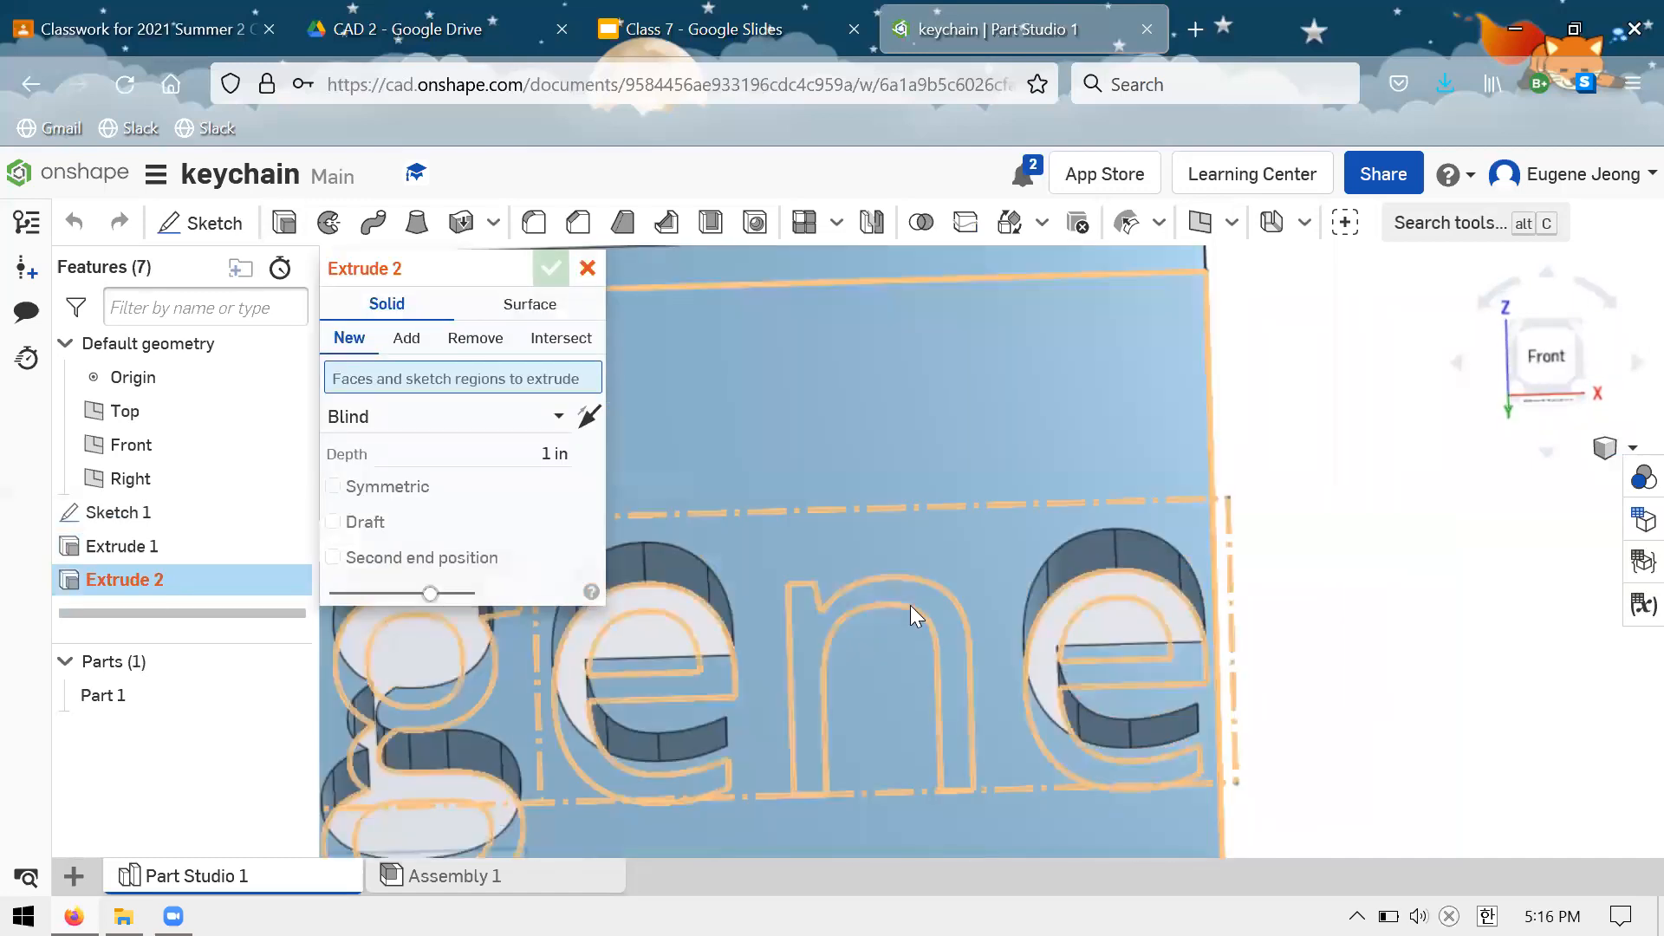
click(909, 600)
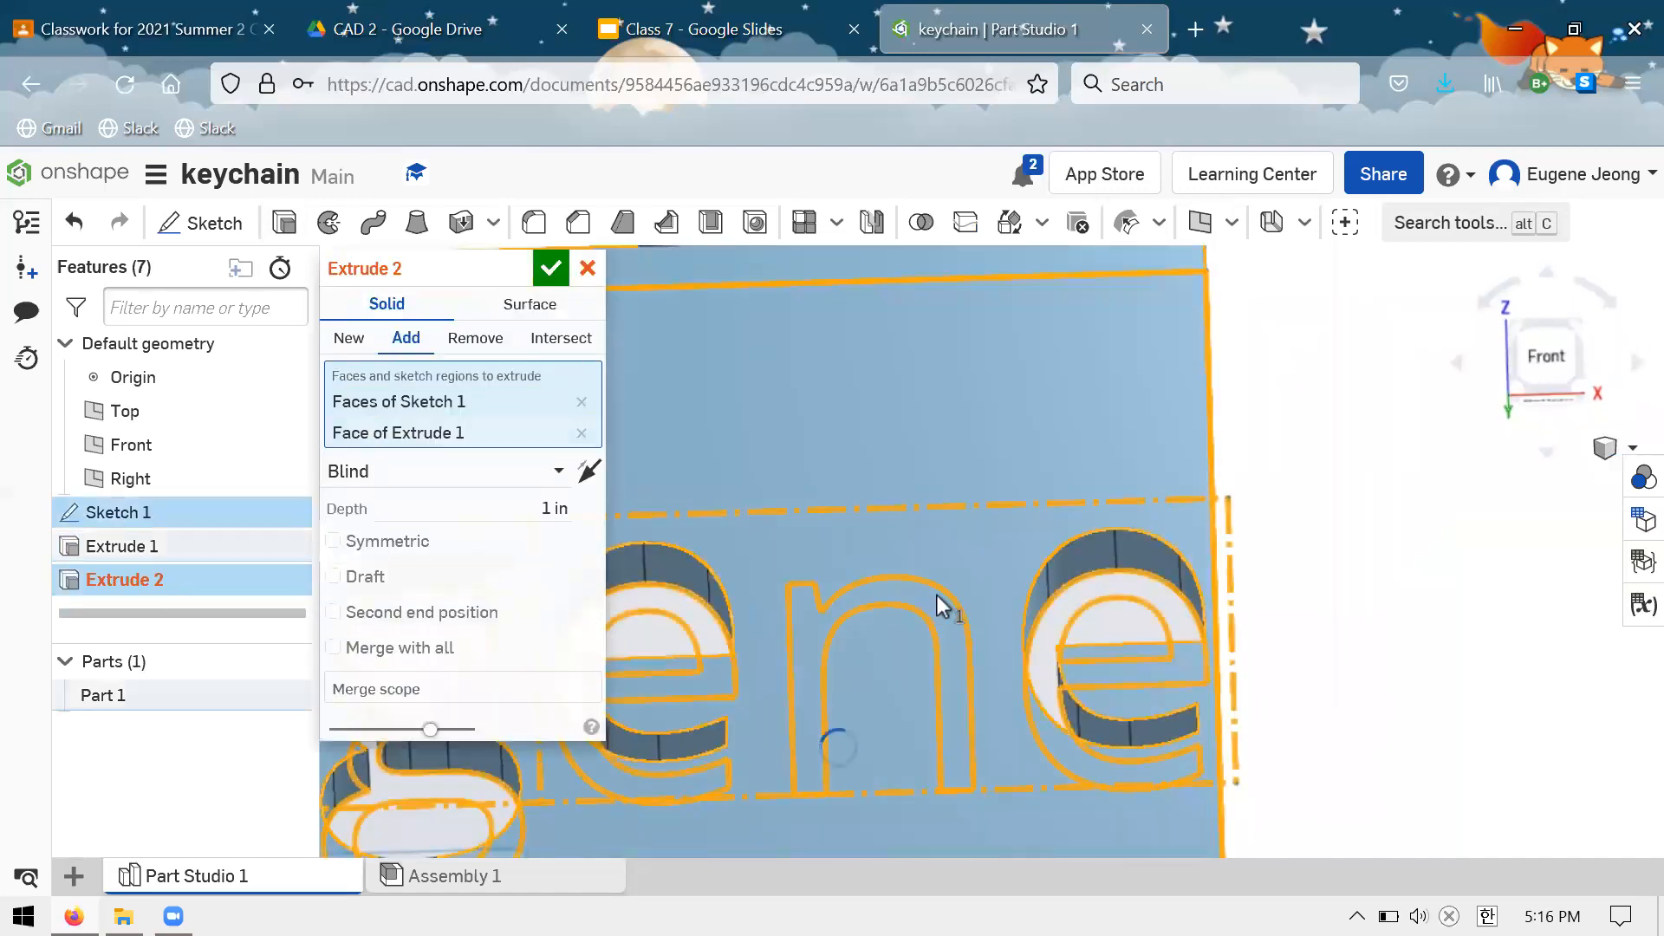
mouse_move(942, 451)
right_down()
mouse_move(933, 385)
mouse_move(966, 453)
right_up()
click(958, 441)
key(Return)
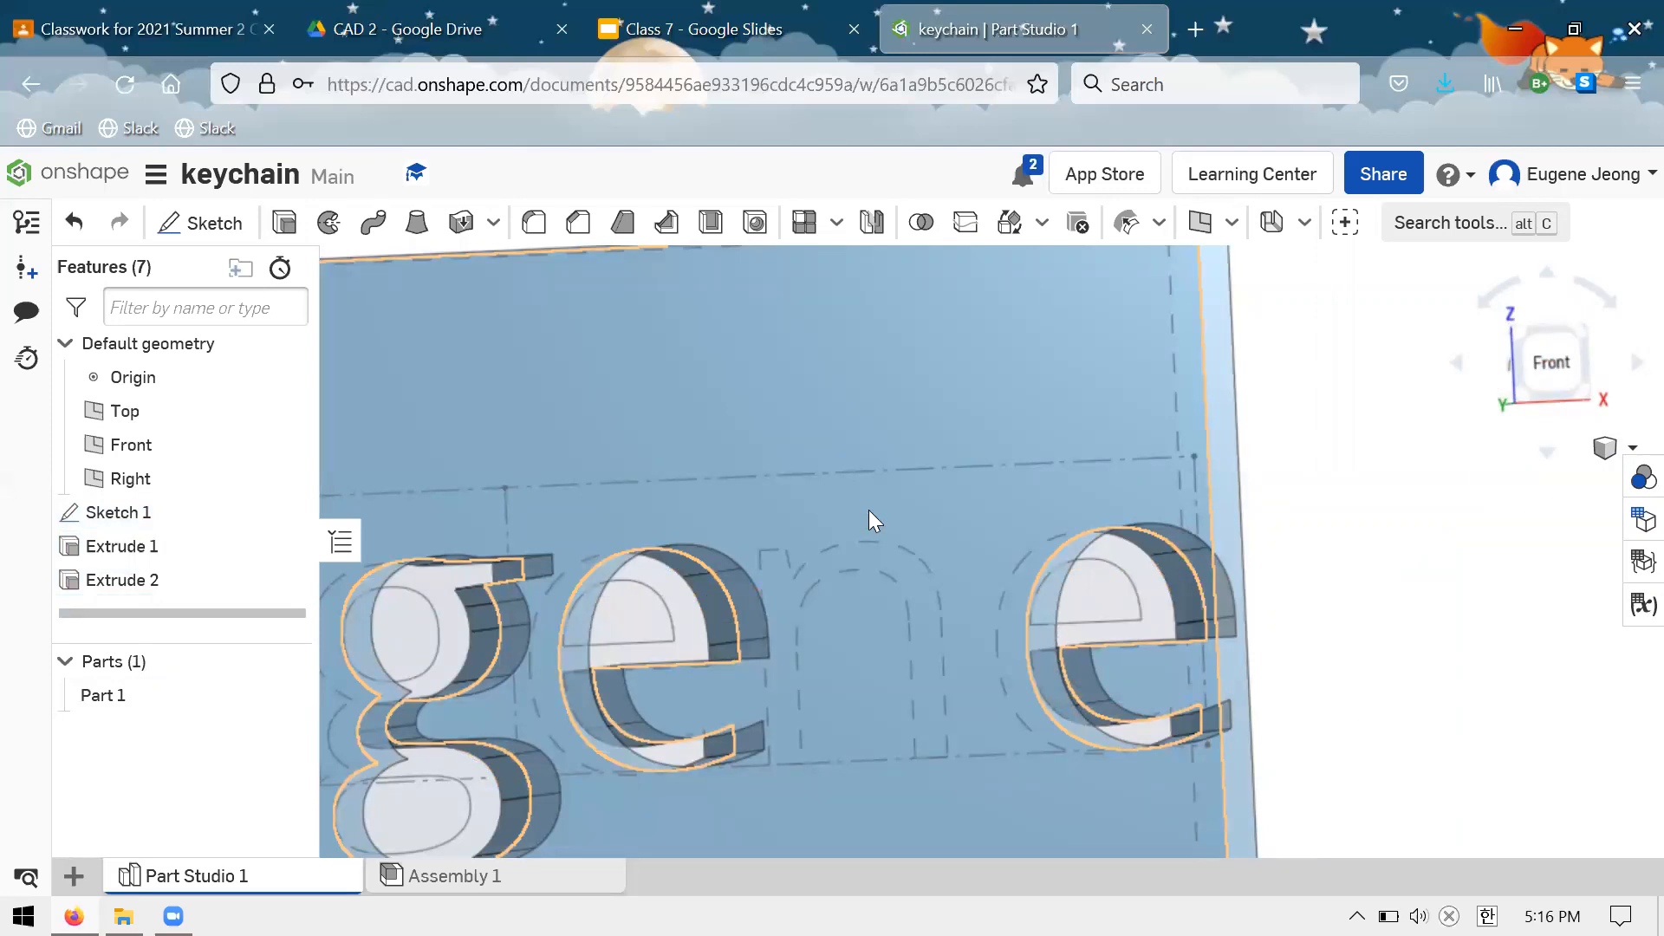
Cut the letter "n" 0.25 in deep into the back of the plate with a Remove extrusion and inspect the engraving
click(285, 223)
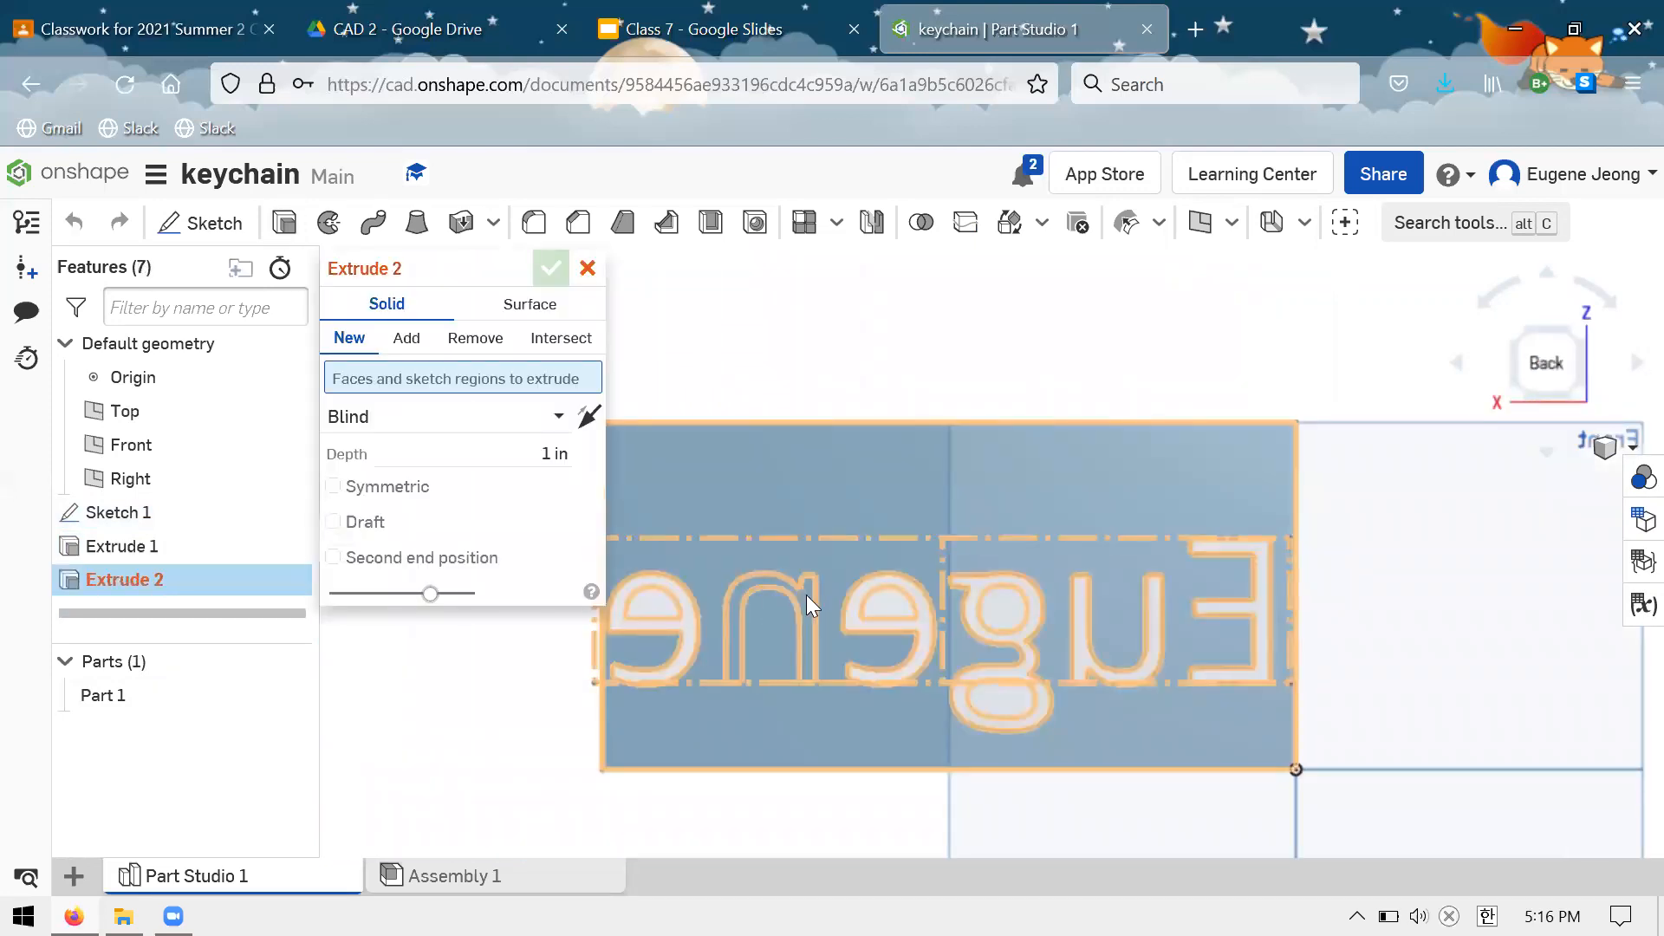
scroll(806, 595, up, 5)
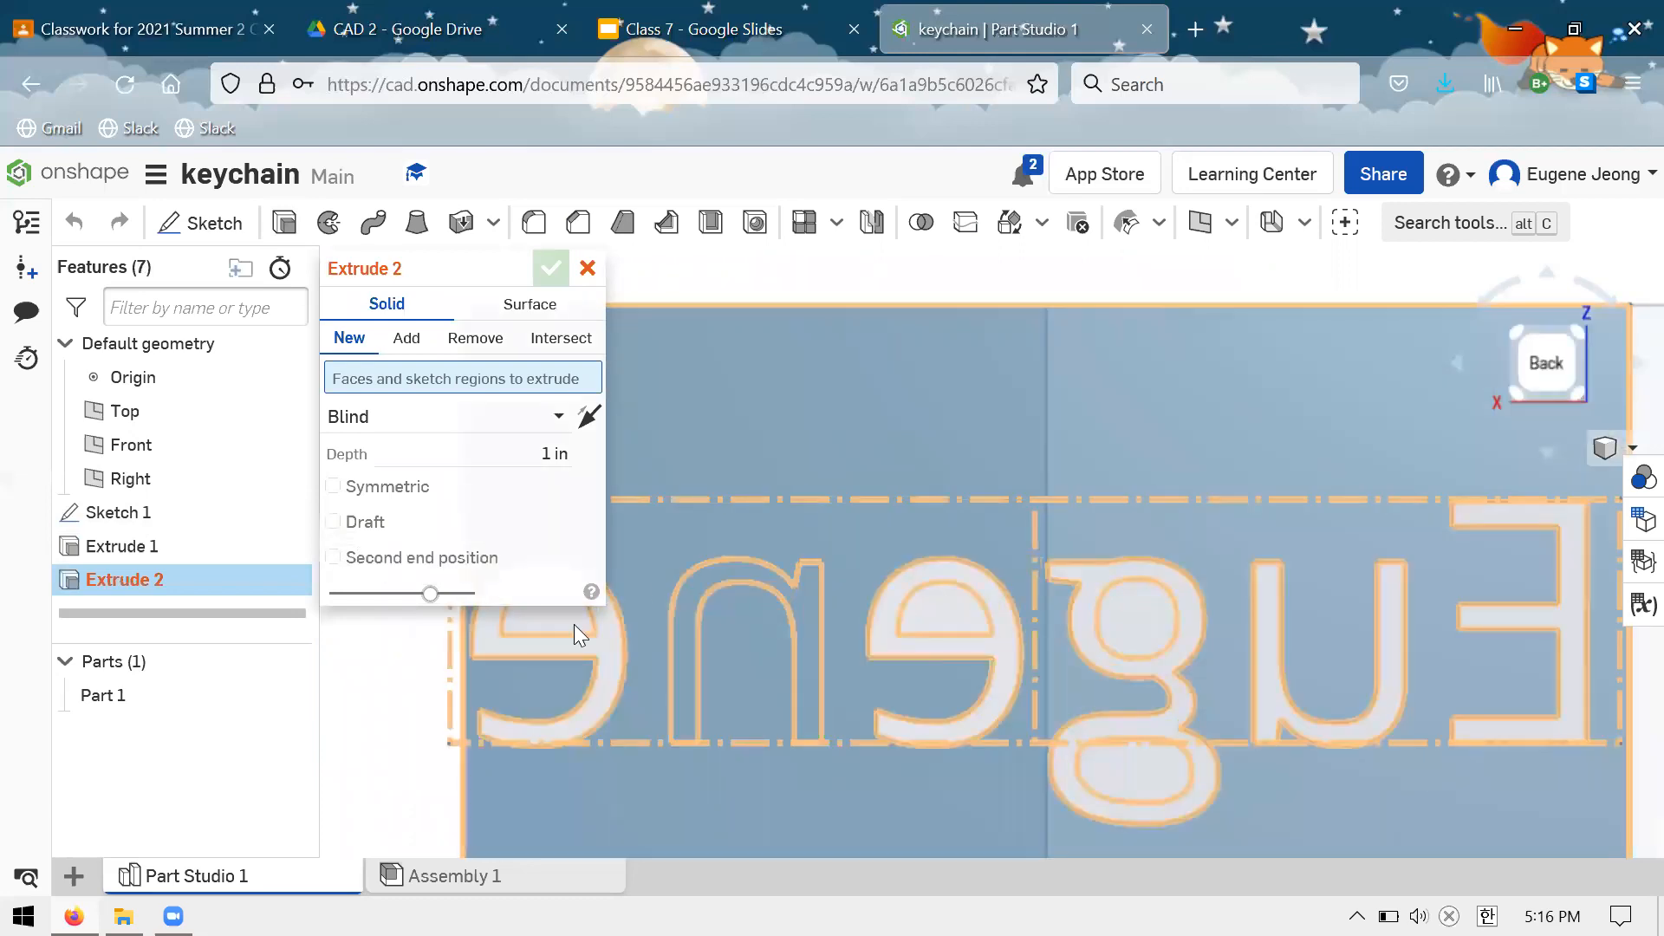
click(699, 580)
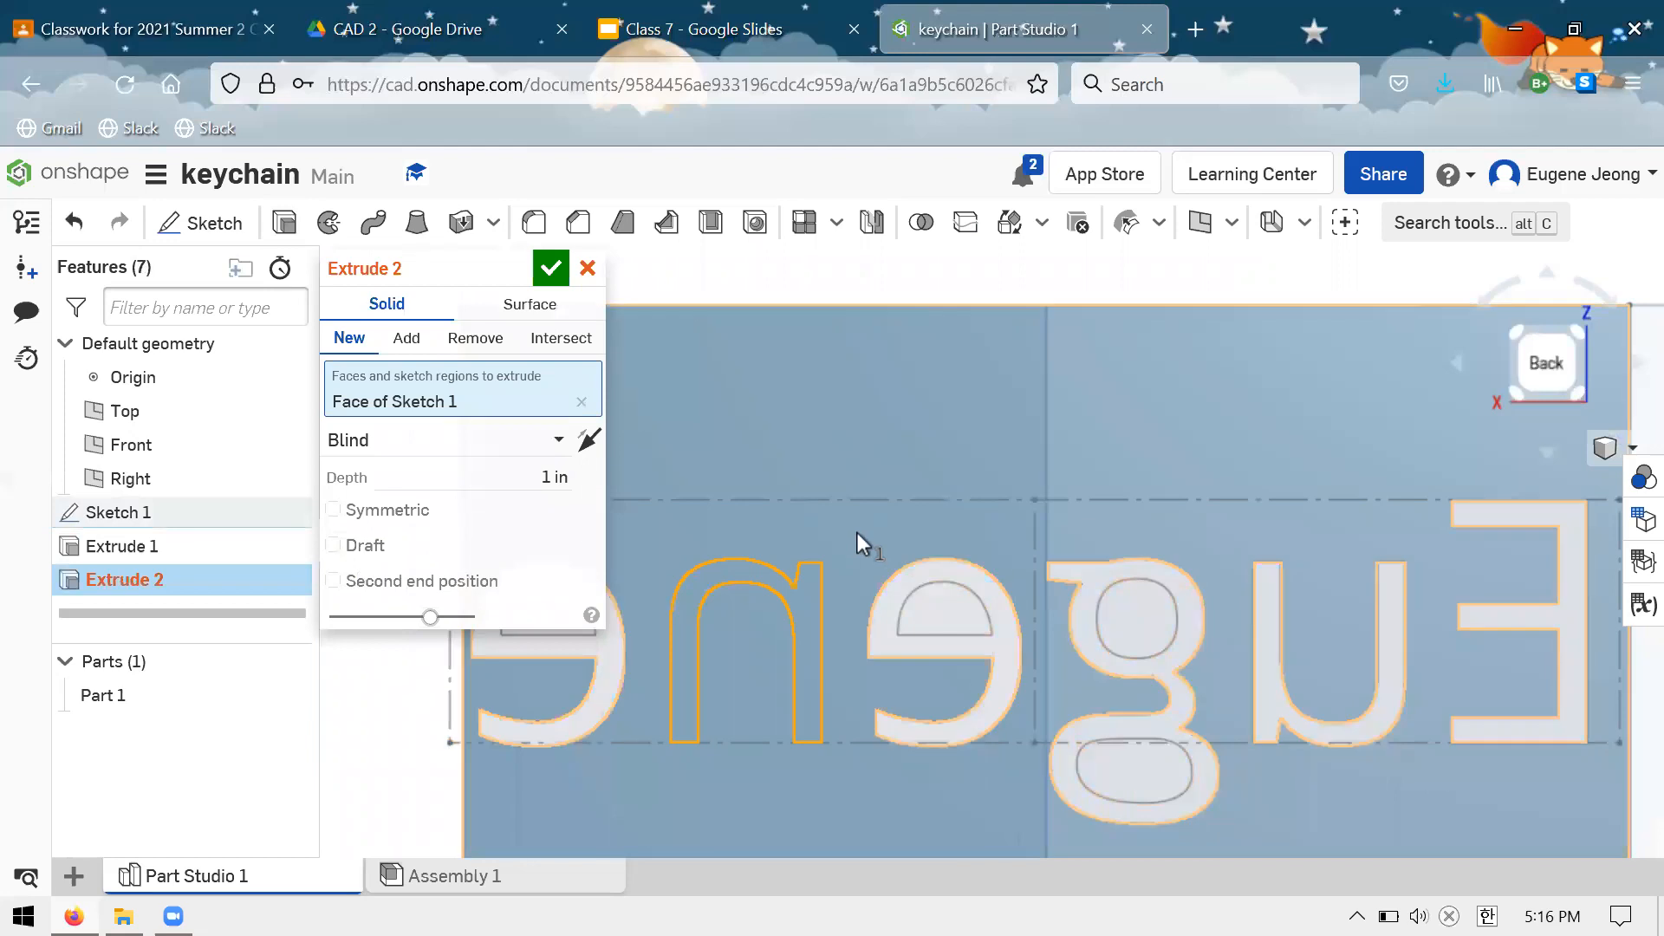
right_drag(910, 524, 832, 572)
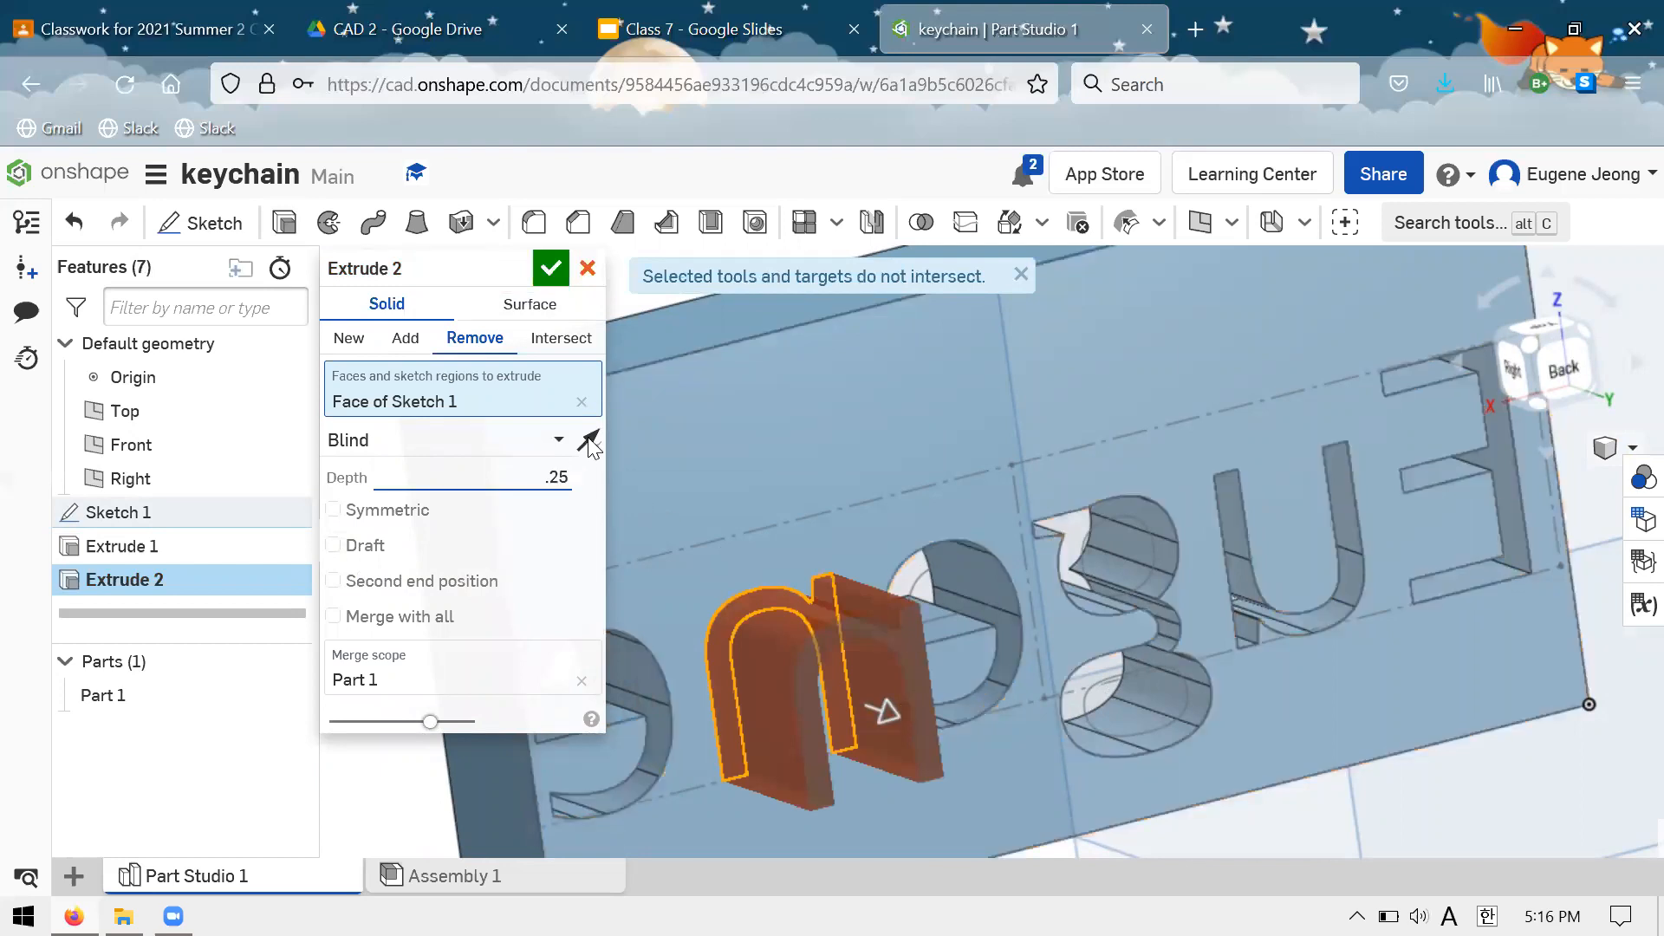
click(550, 268)
right_drag(820, 461, 1016, 447)
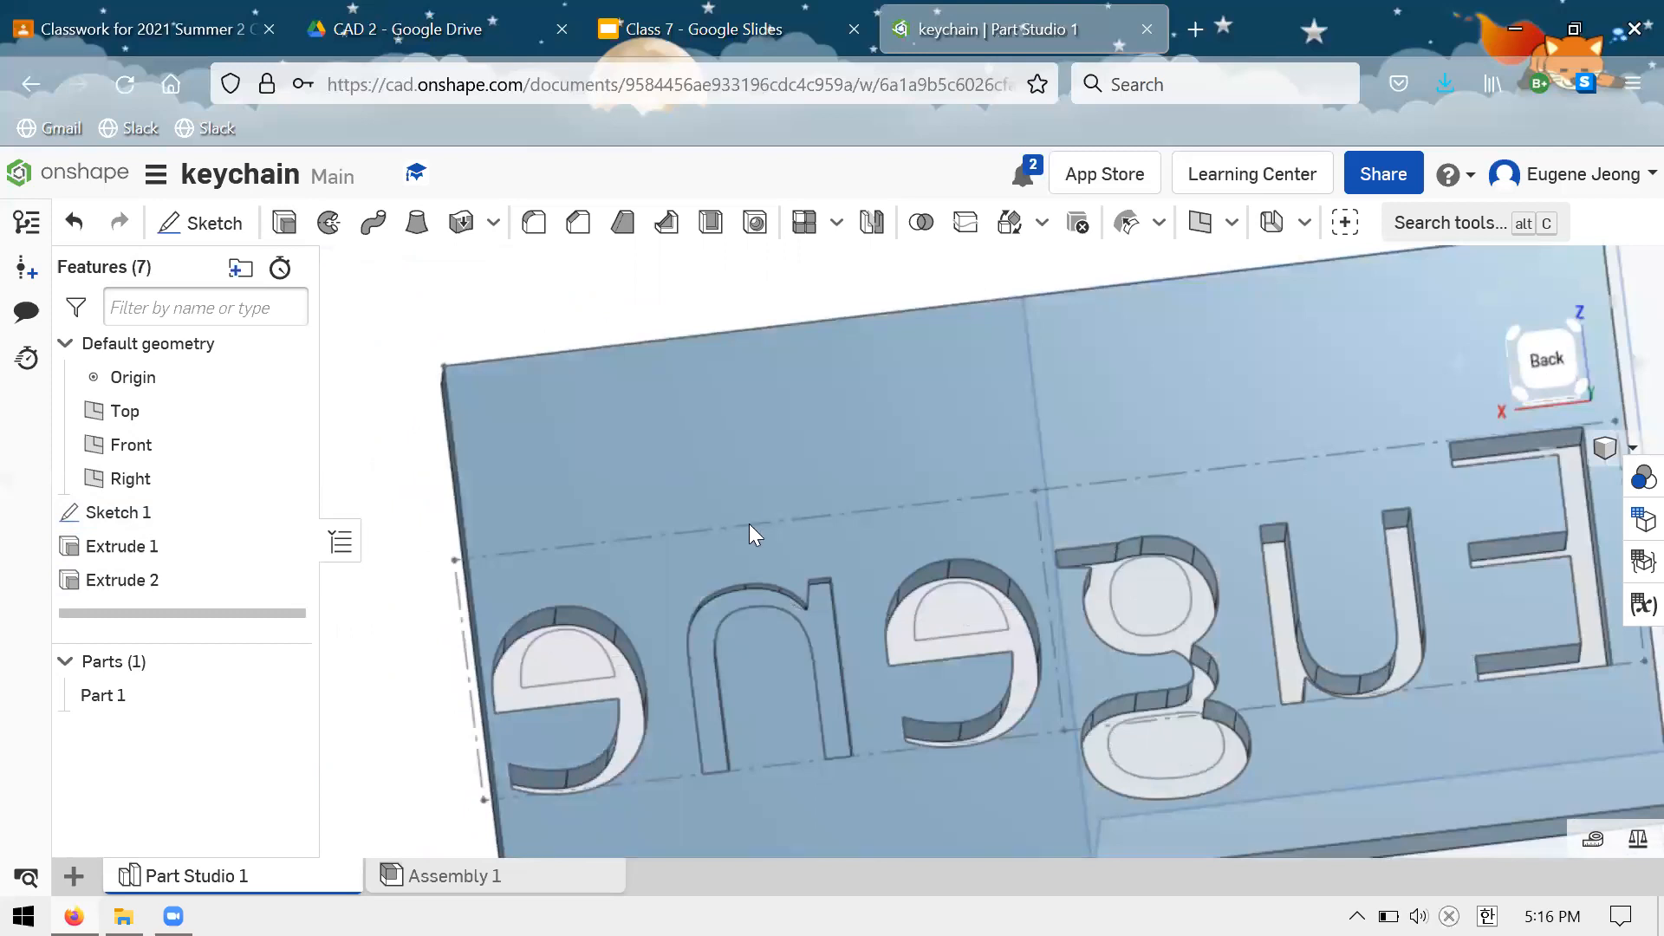
key(shift+2)
right_drag(815, 729, 749, 572)
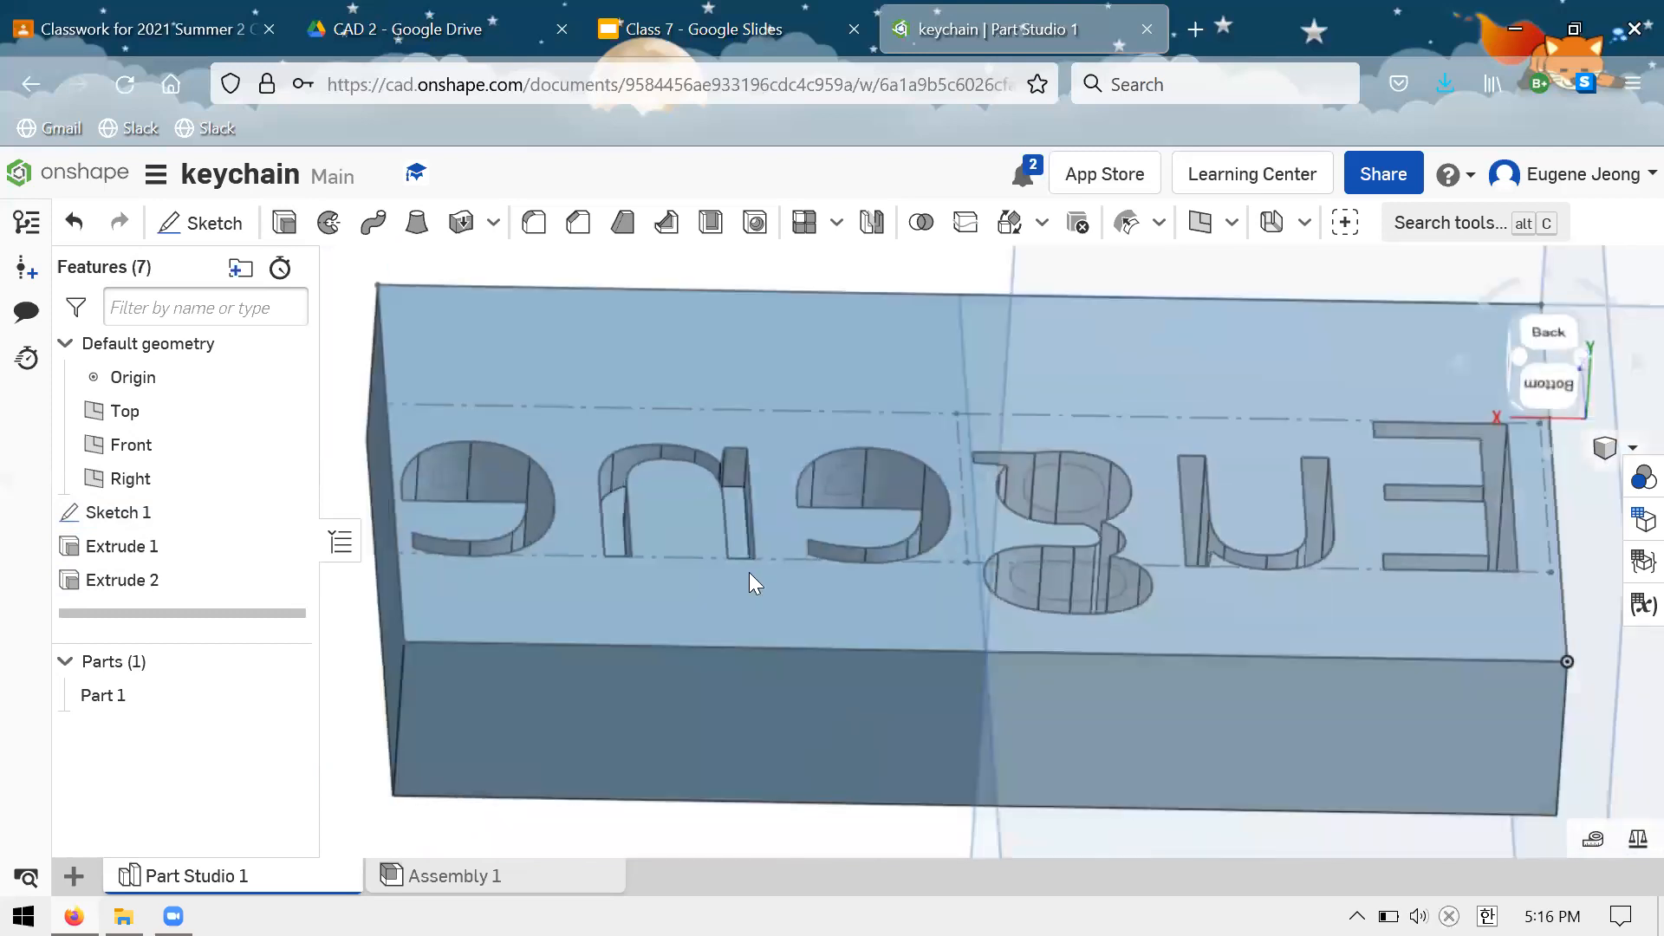
right_drag(912, 396, 917, 477)
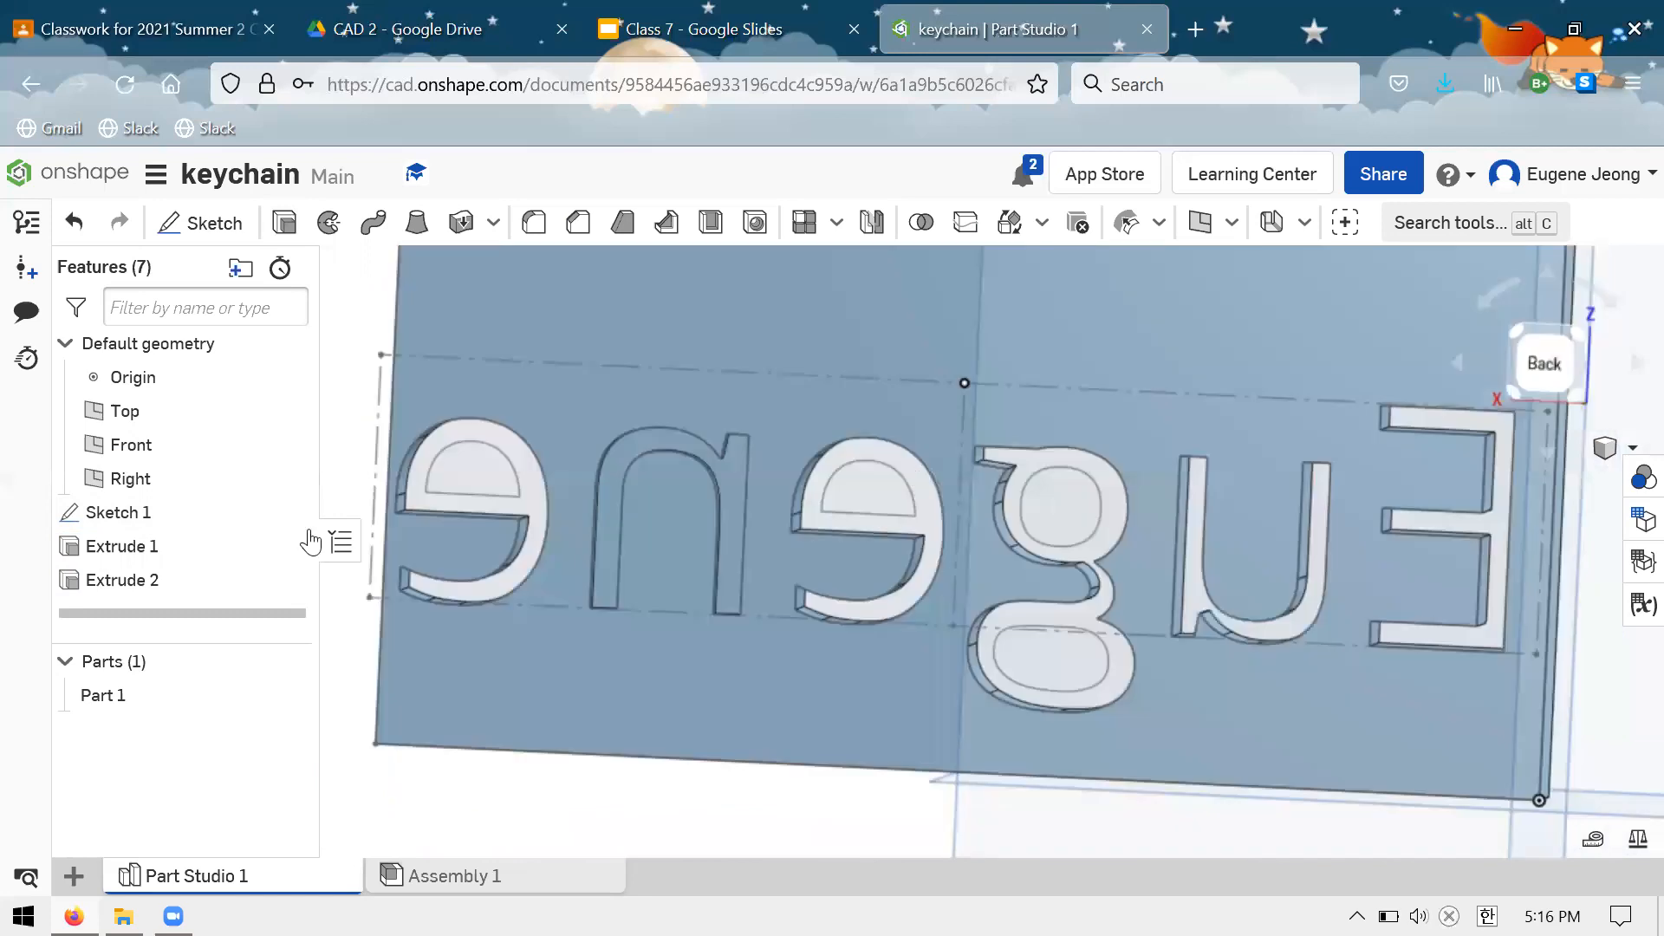
Delete both extrusions and the name sketch, leaving only the default geometry
click(144, 547)
shift+click(150, 579)
right_click(144, 550)
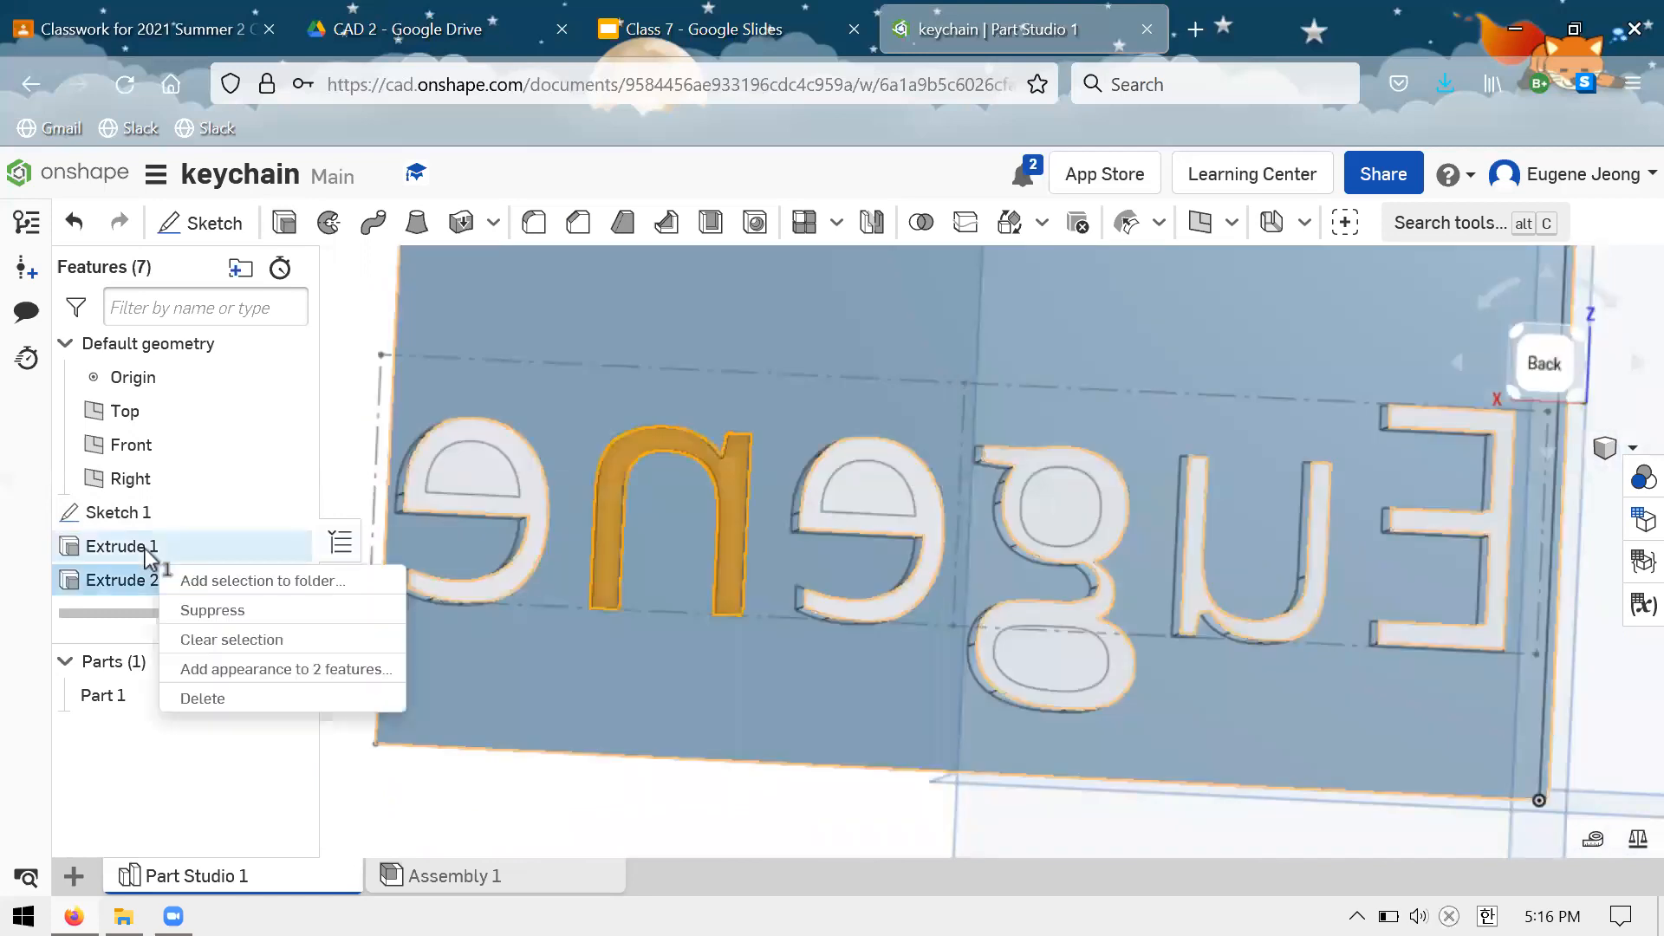
click(37, 613)
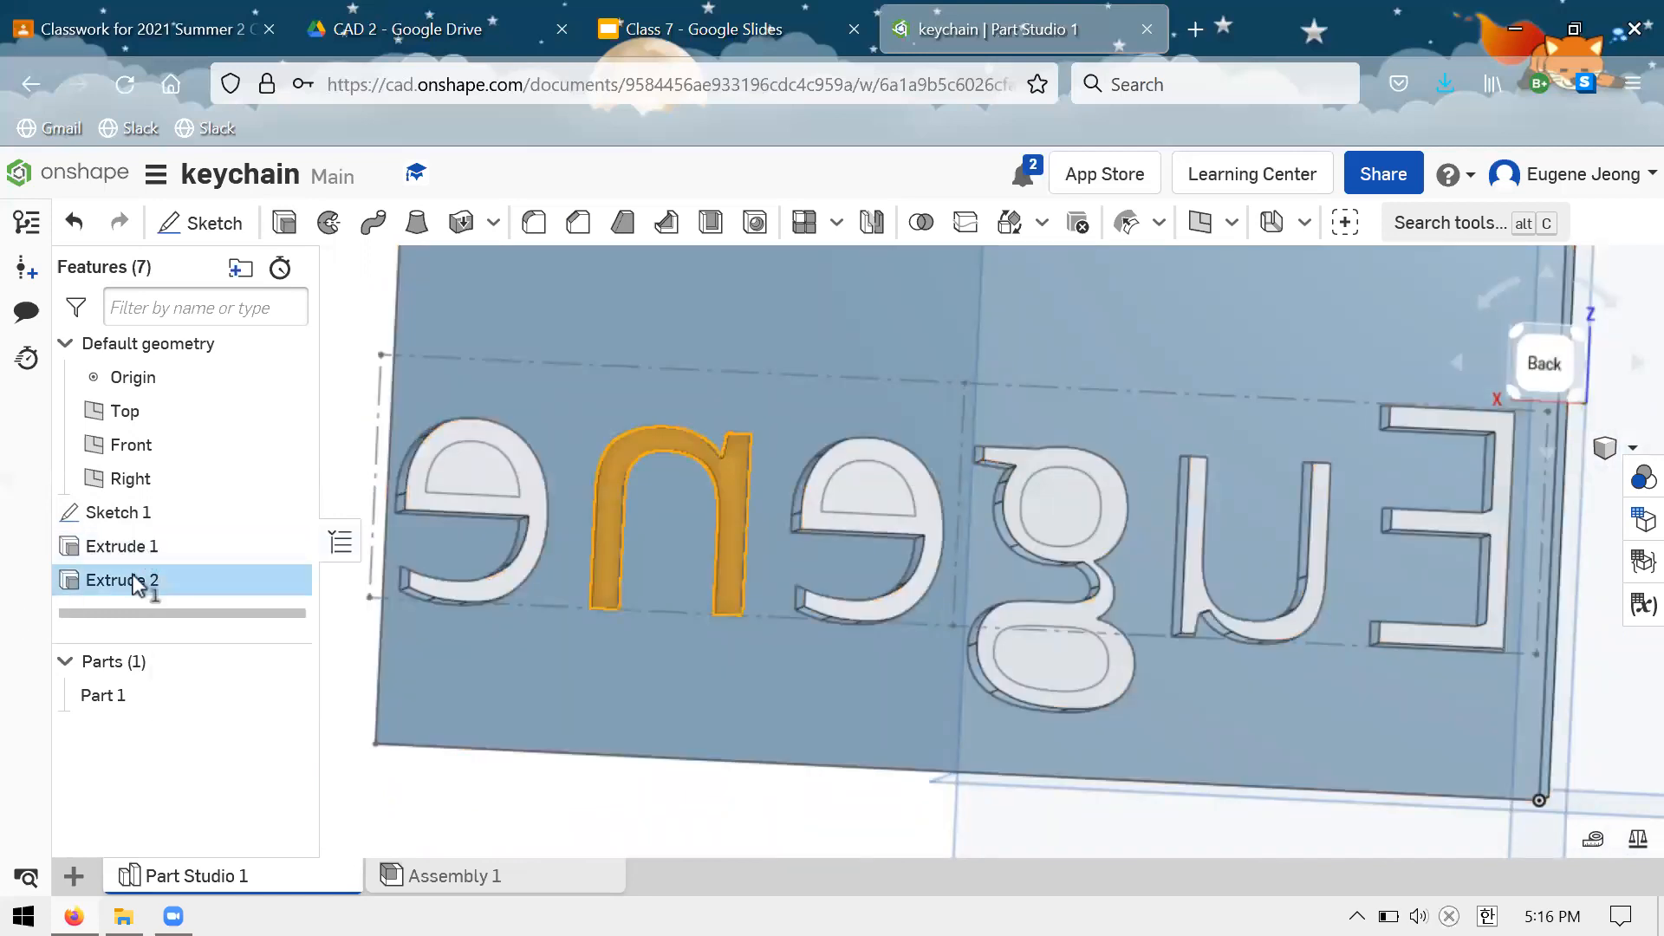
click(151, 577)
click(156, 557)
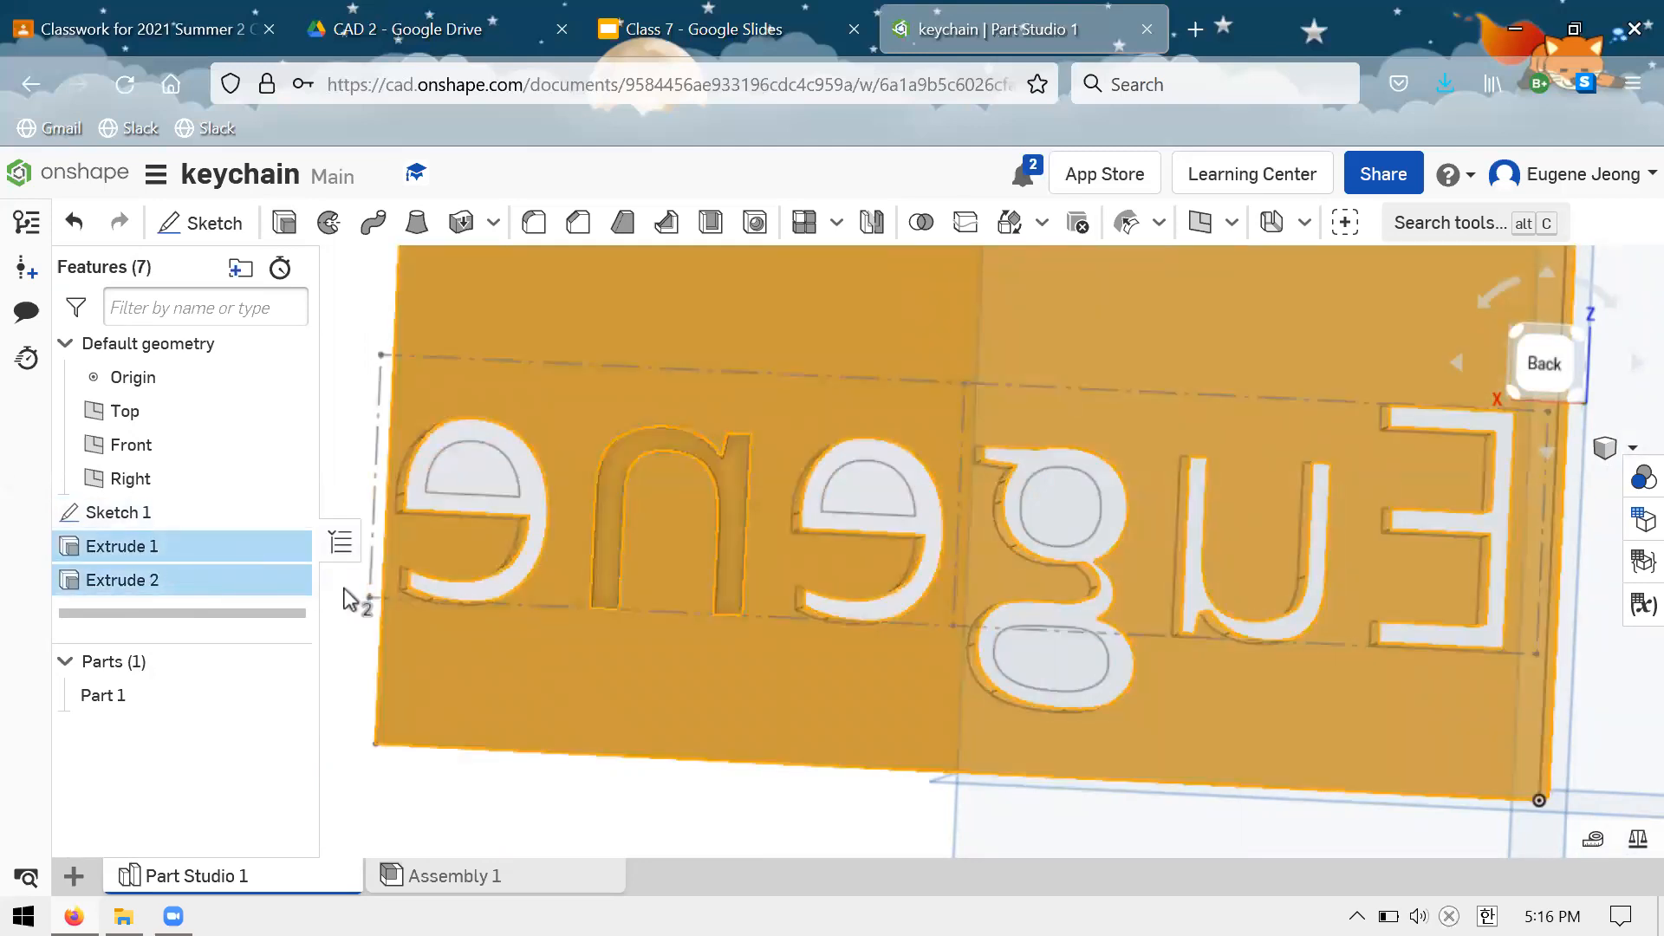
key(Delete)
click(179, 511)
key(Delete)
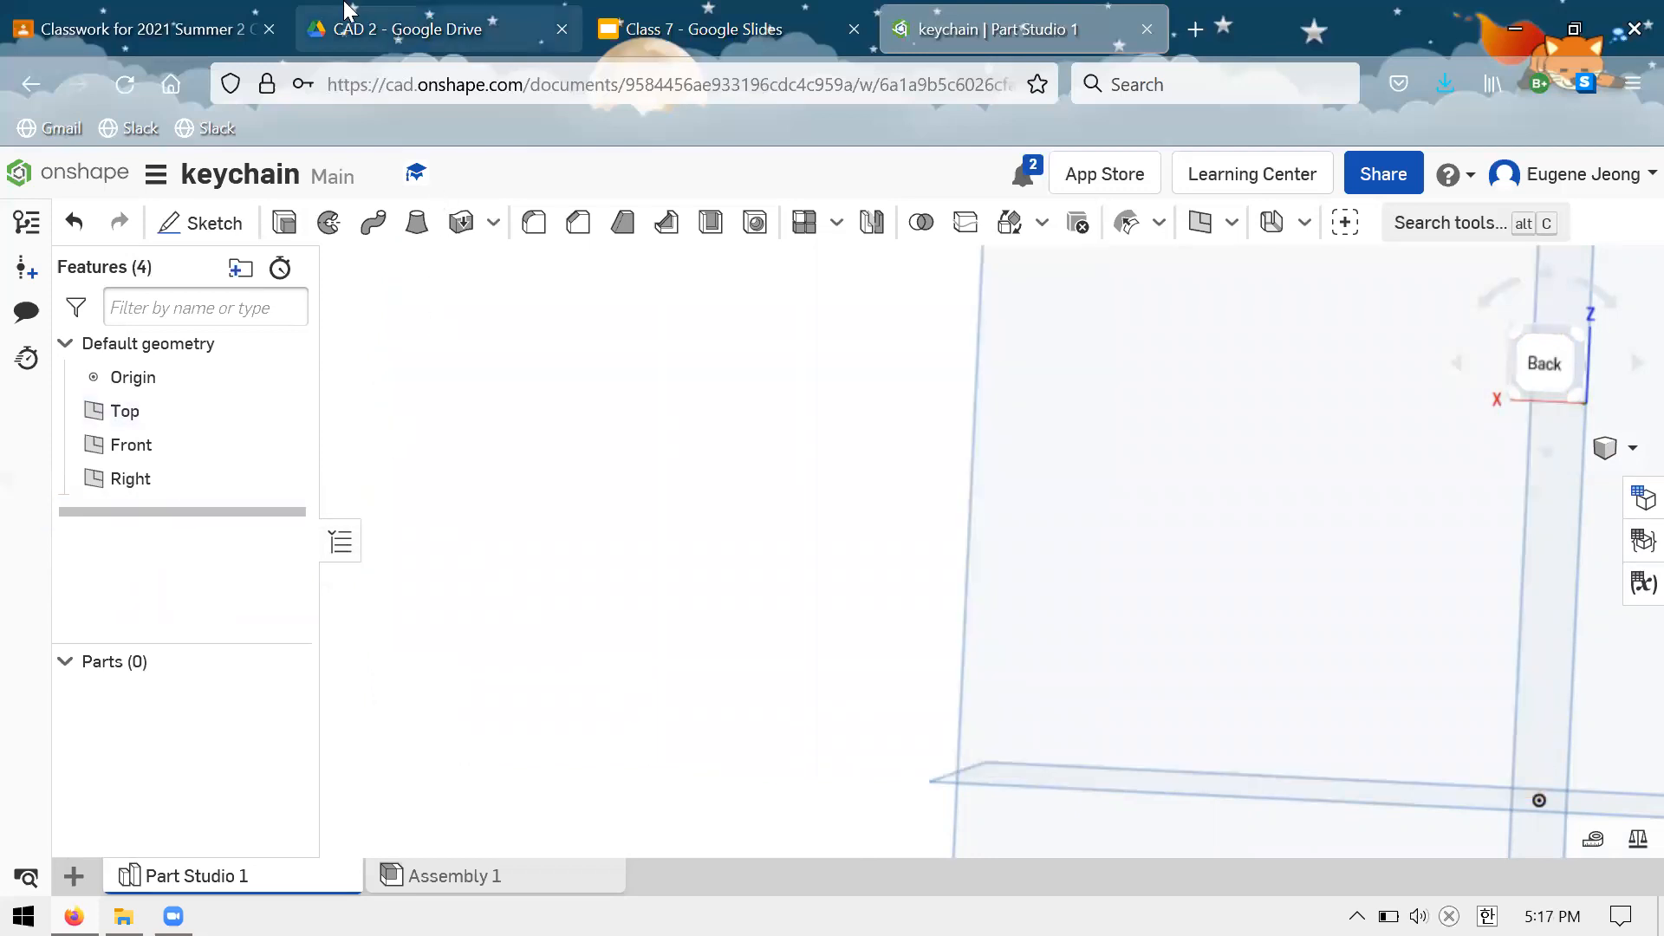
click(382, 33)
click(893, 23)
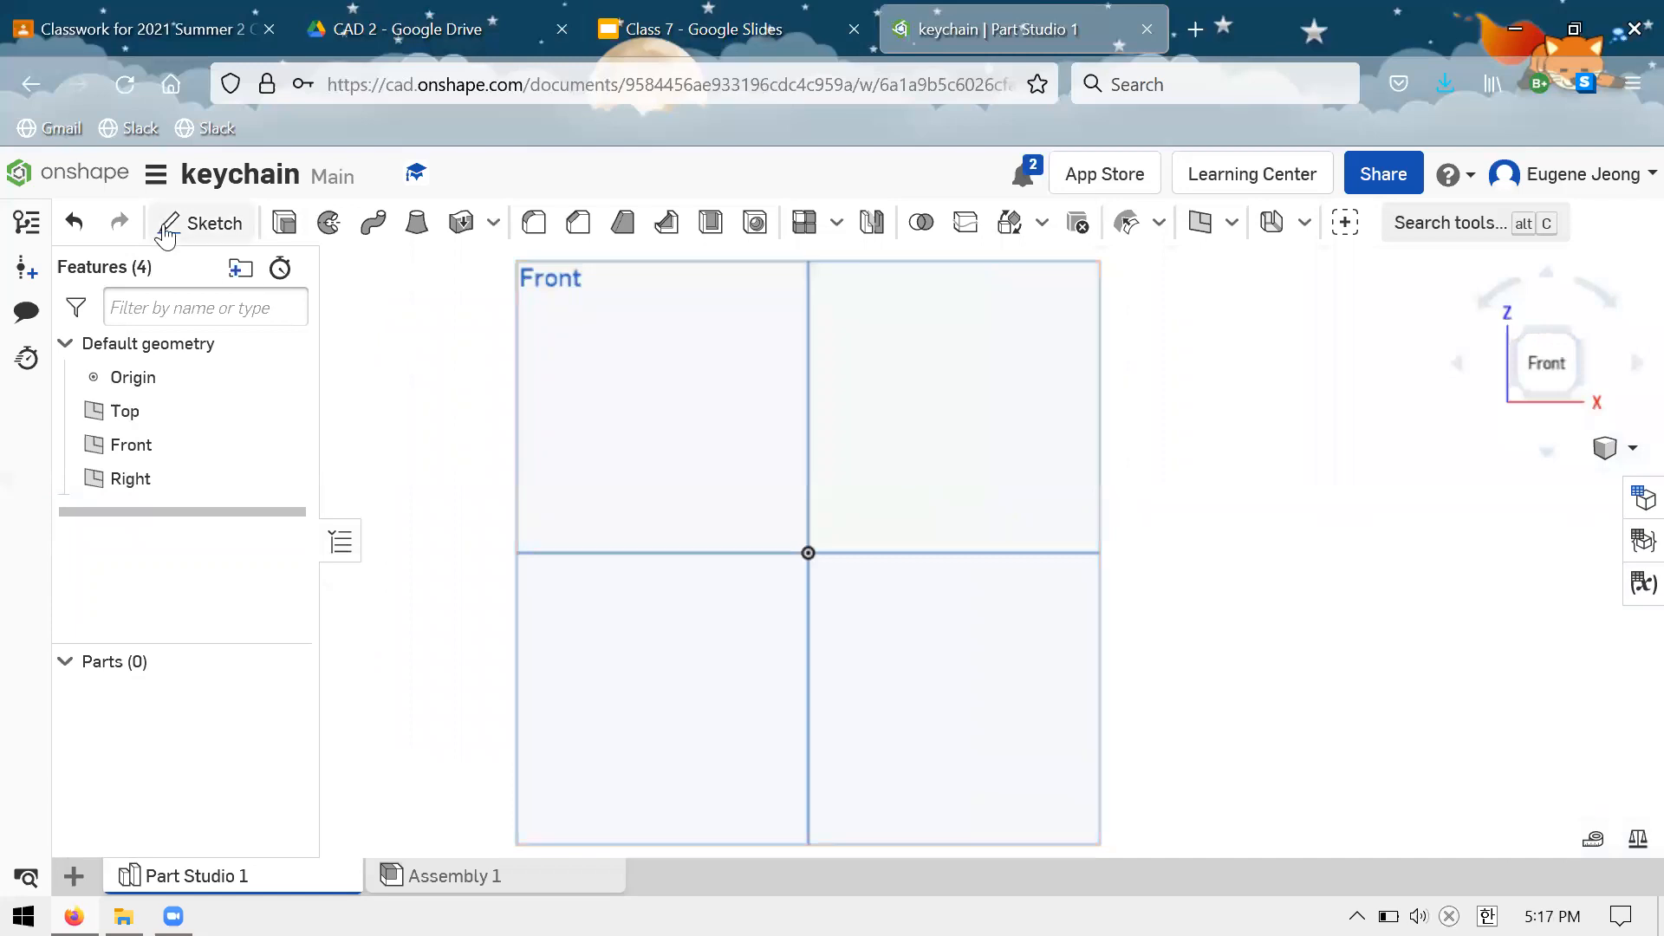
Start a sketch on the Front plane and draw a corner rectangle about 2.65 by 2.63 in up from the origin
click(972, 369)
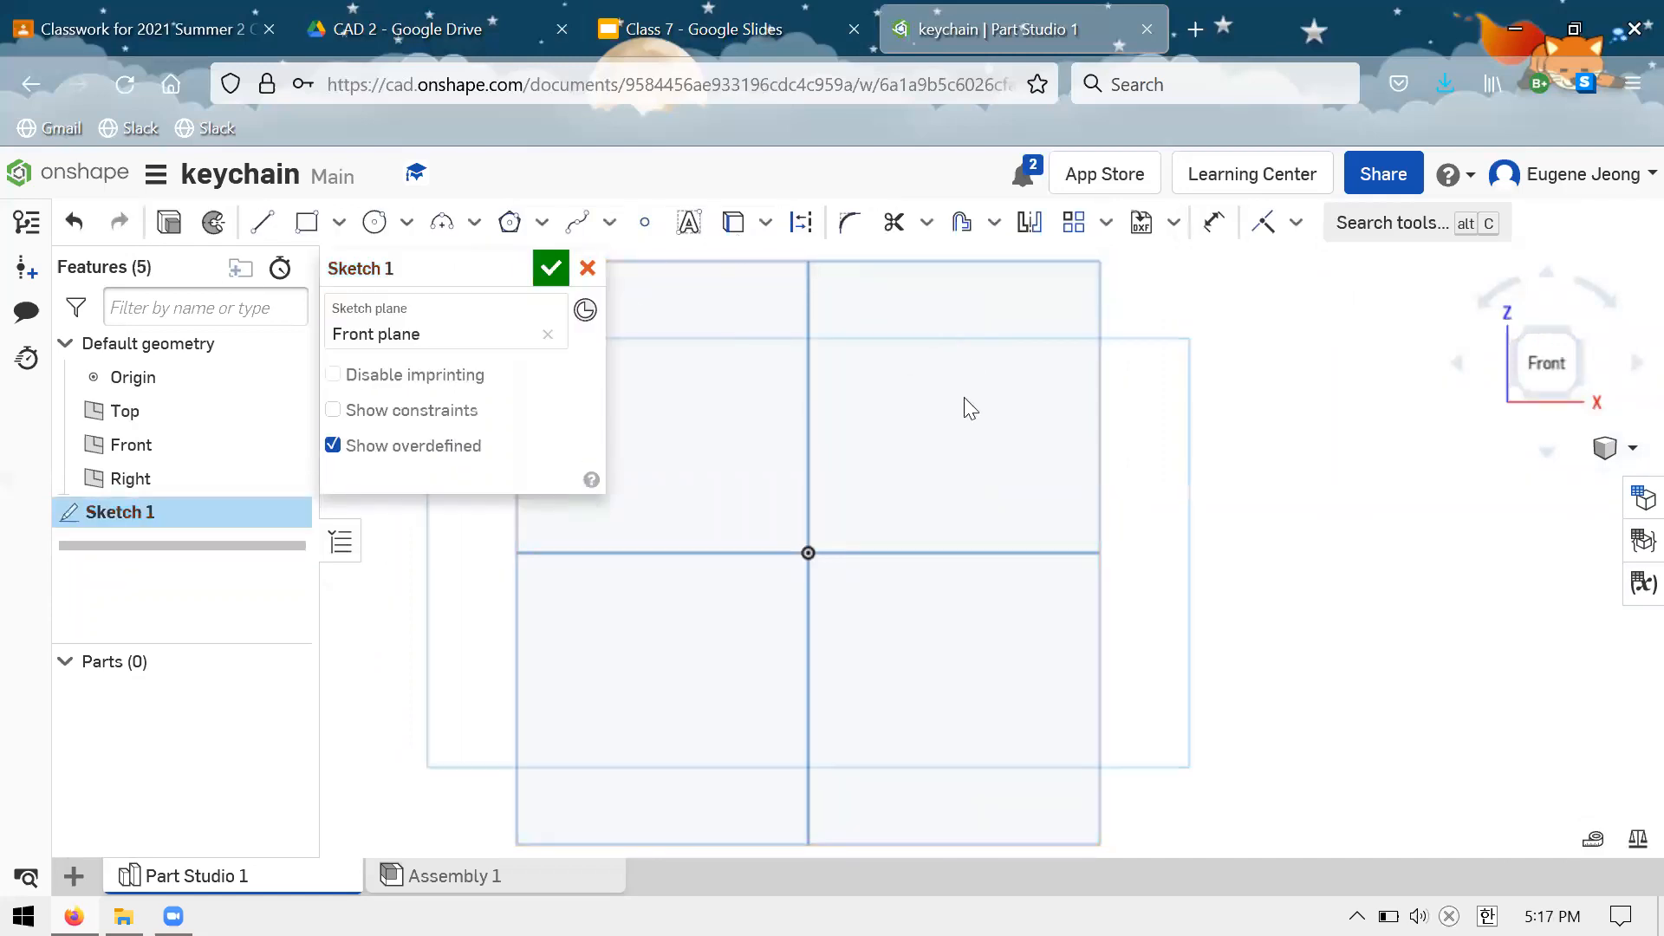
click(306, 223)
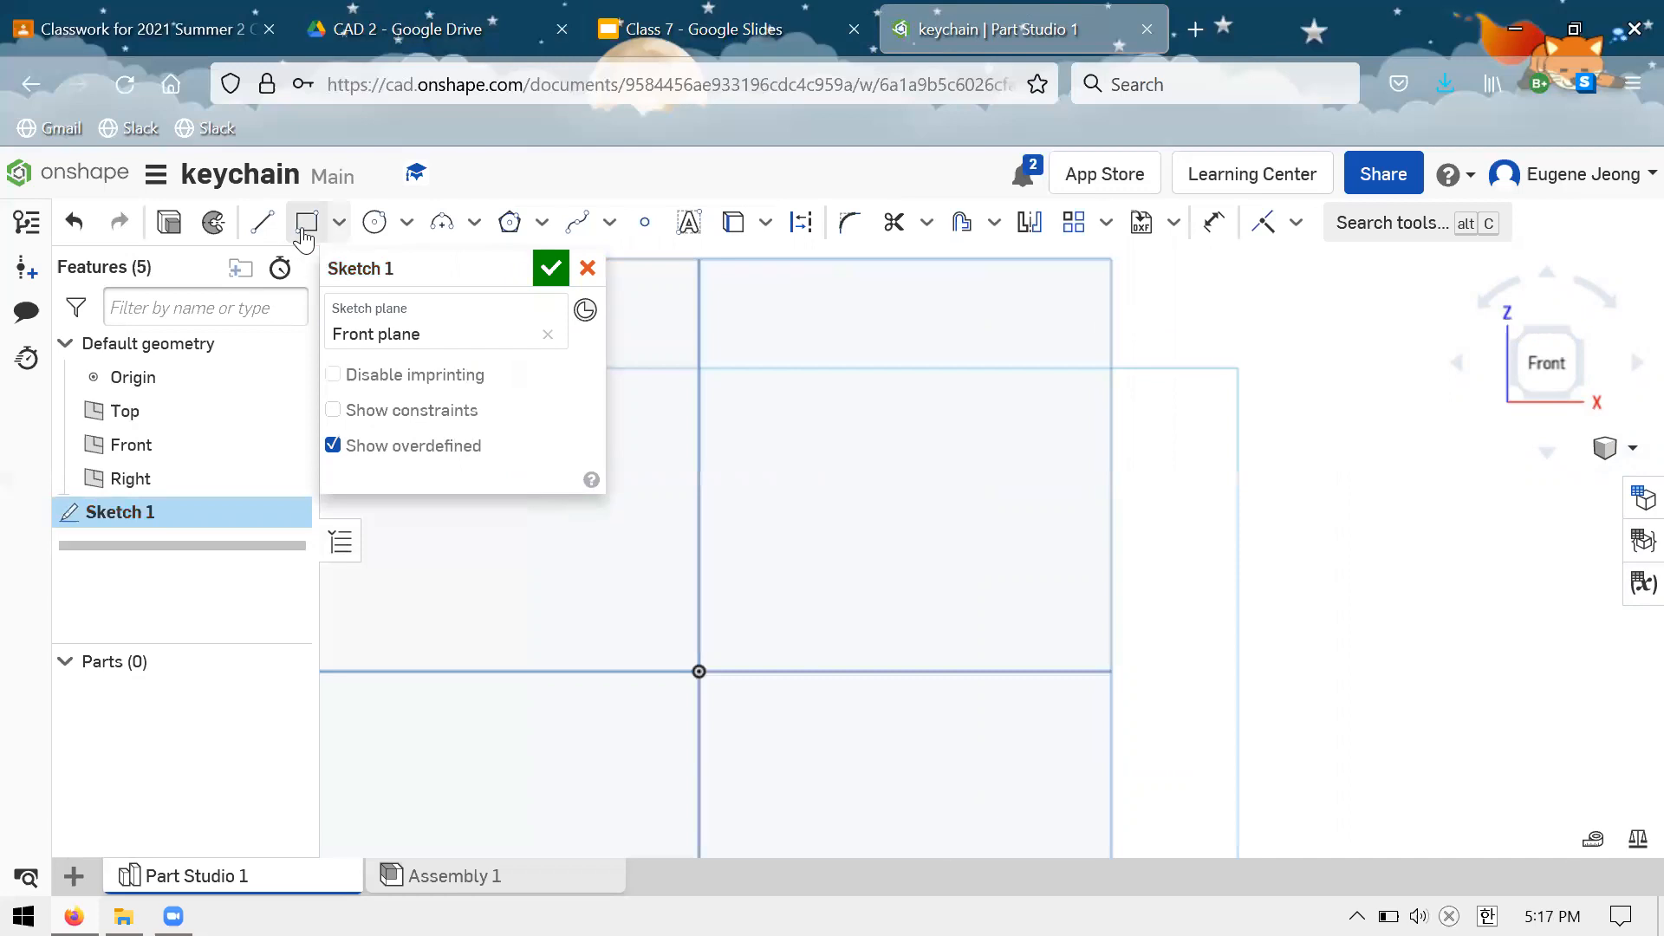
click(700, 671)
click(1063, 310)
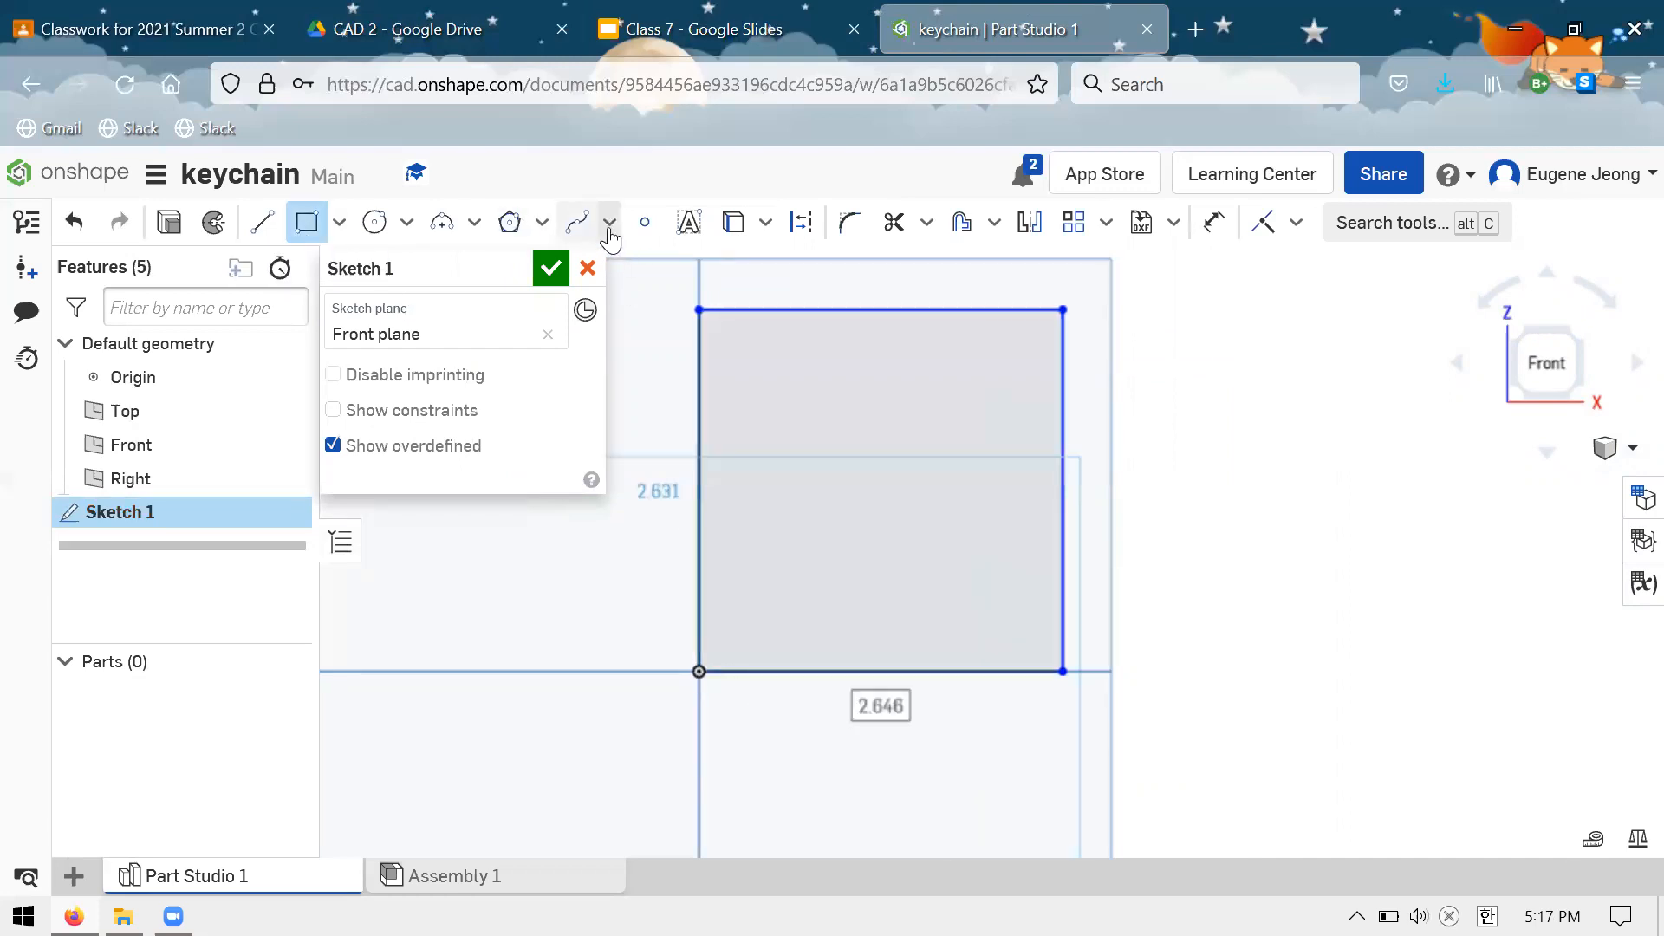
Draw a straight two-point spline running diagonally upward inside the rectangle
click(608, 227)
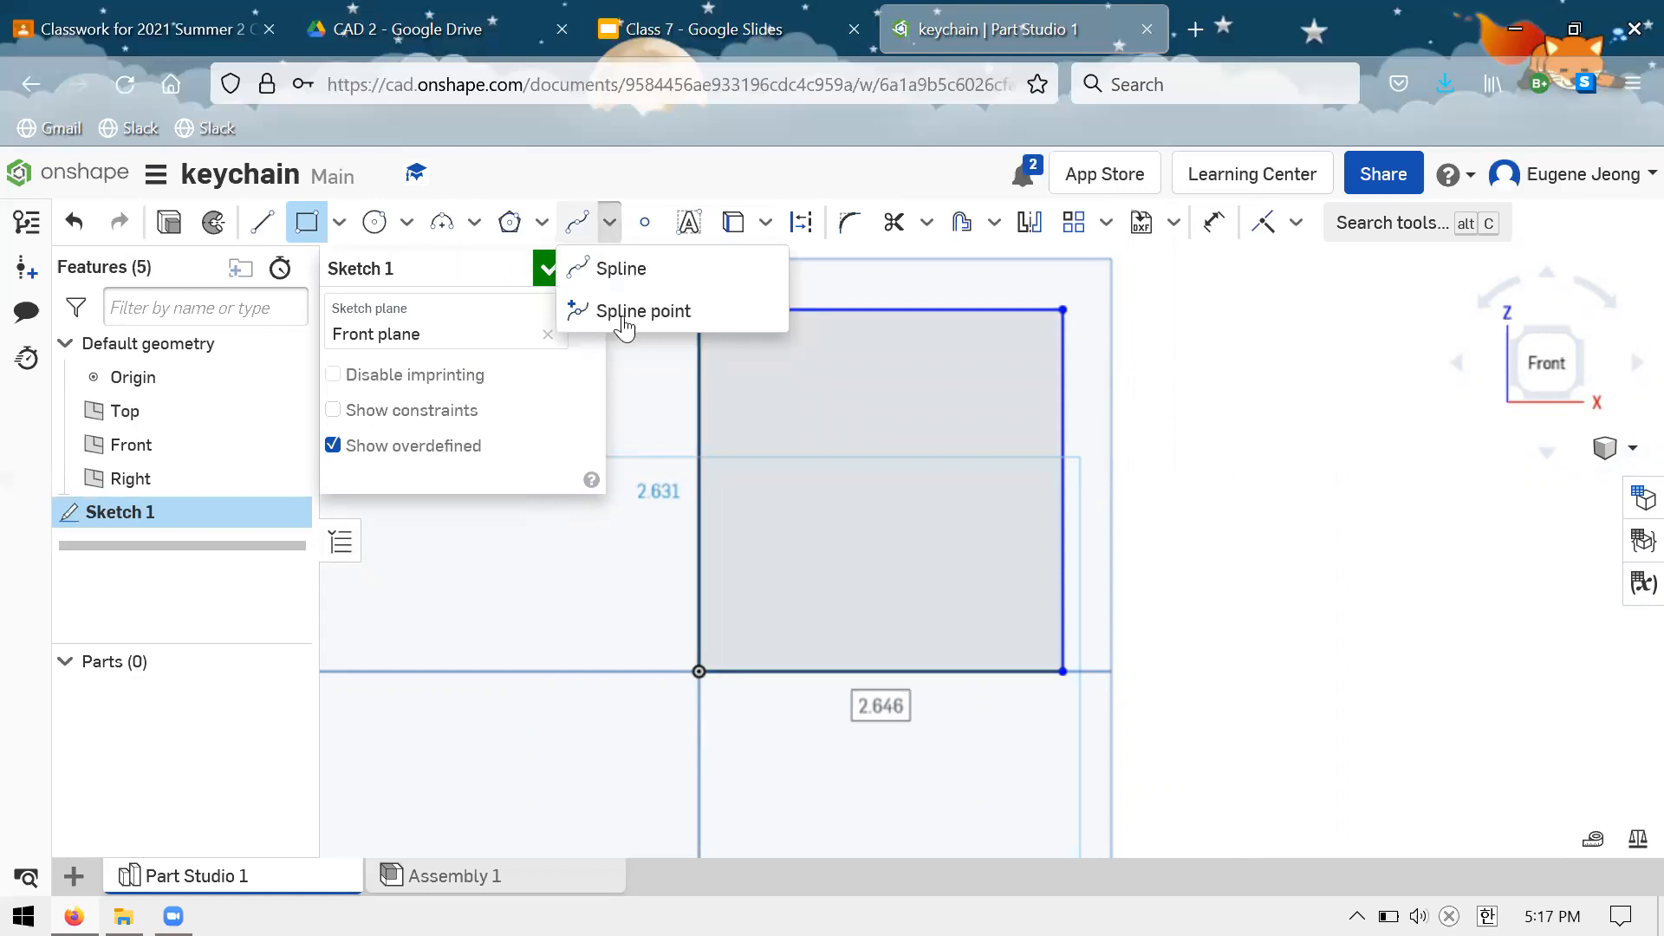
click(642, 268)
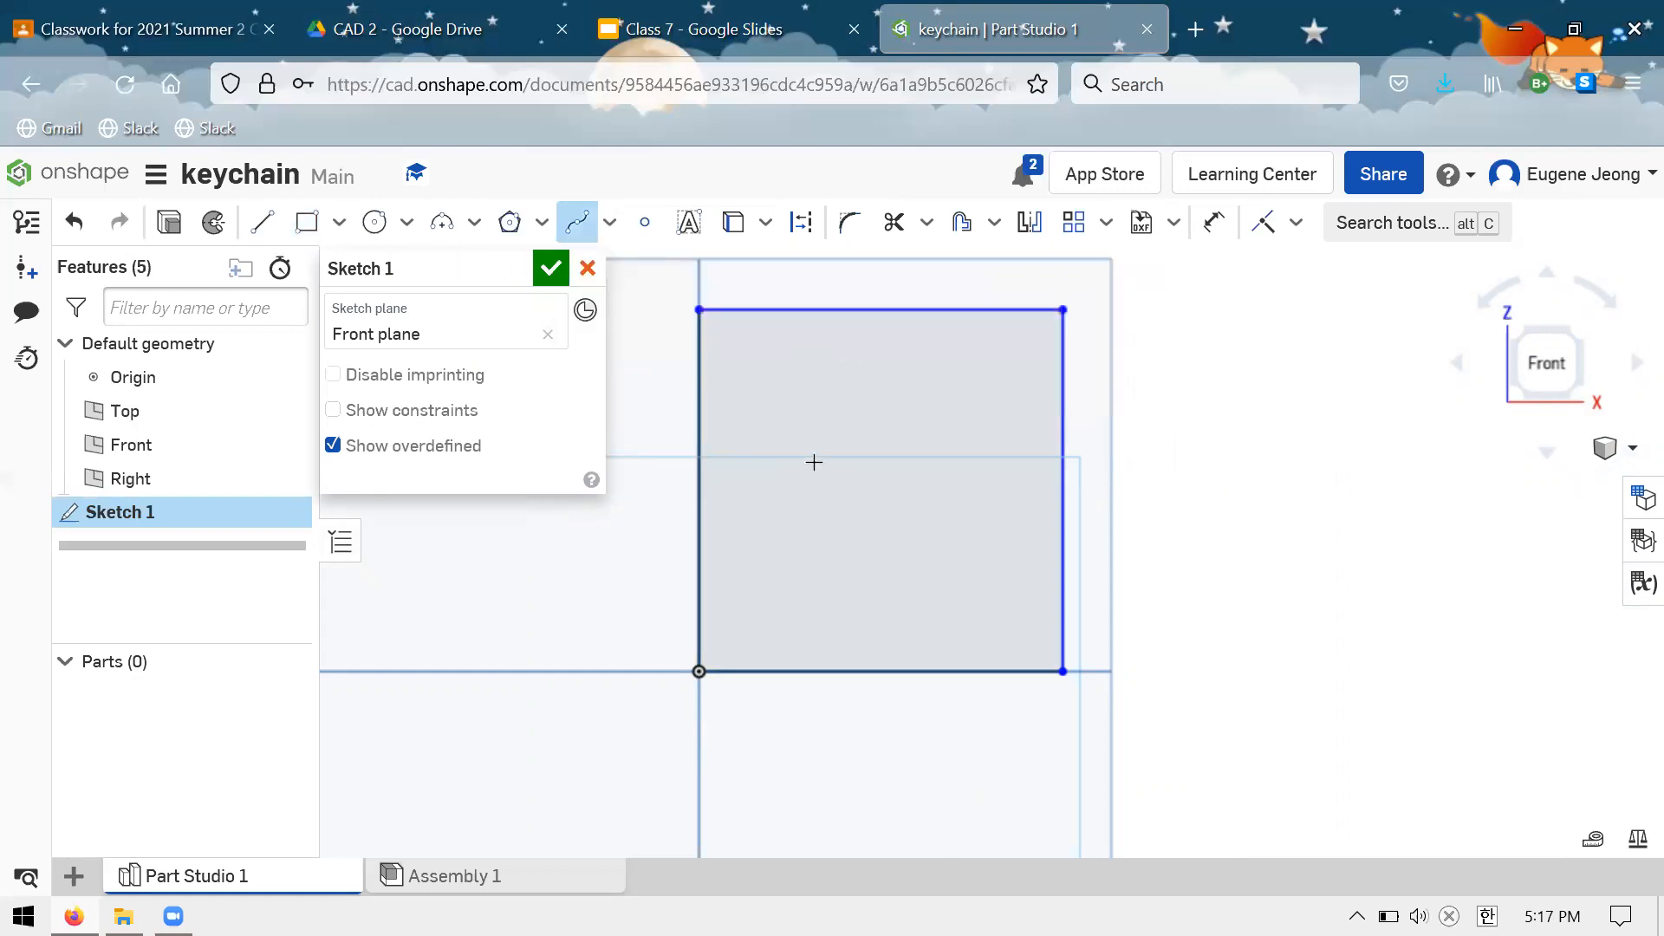
scroll(814, 462, down, 3)
scroll(923, 372, up, 2)
scroll(954, 453, down, 2)
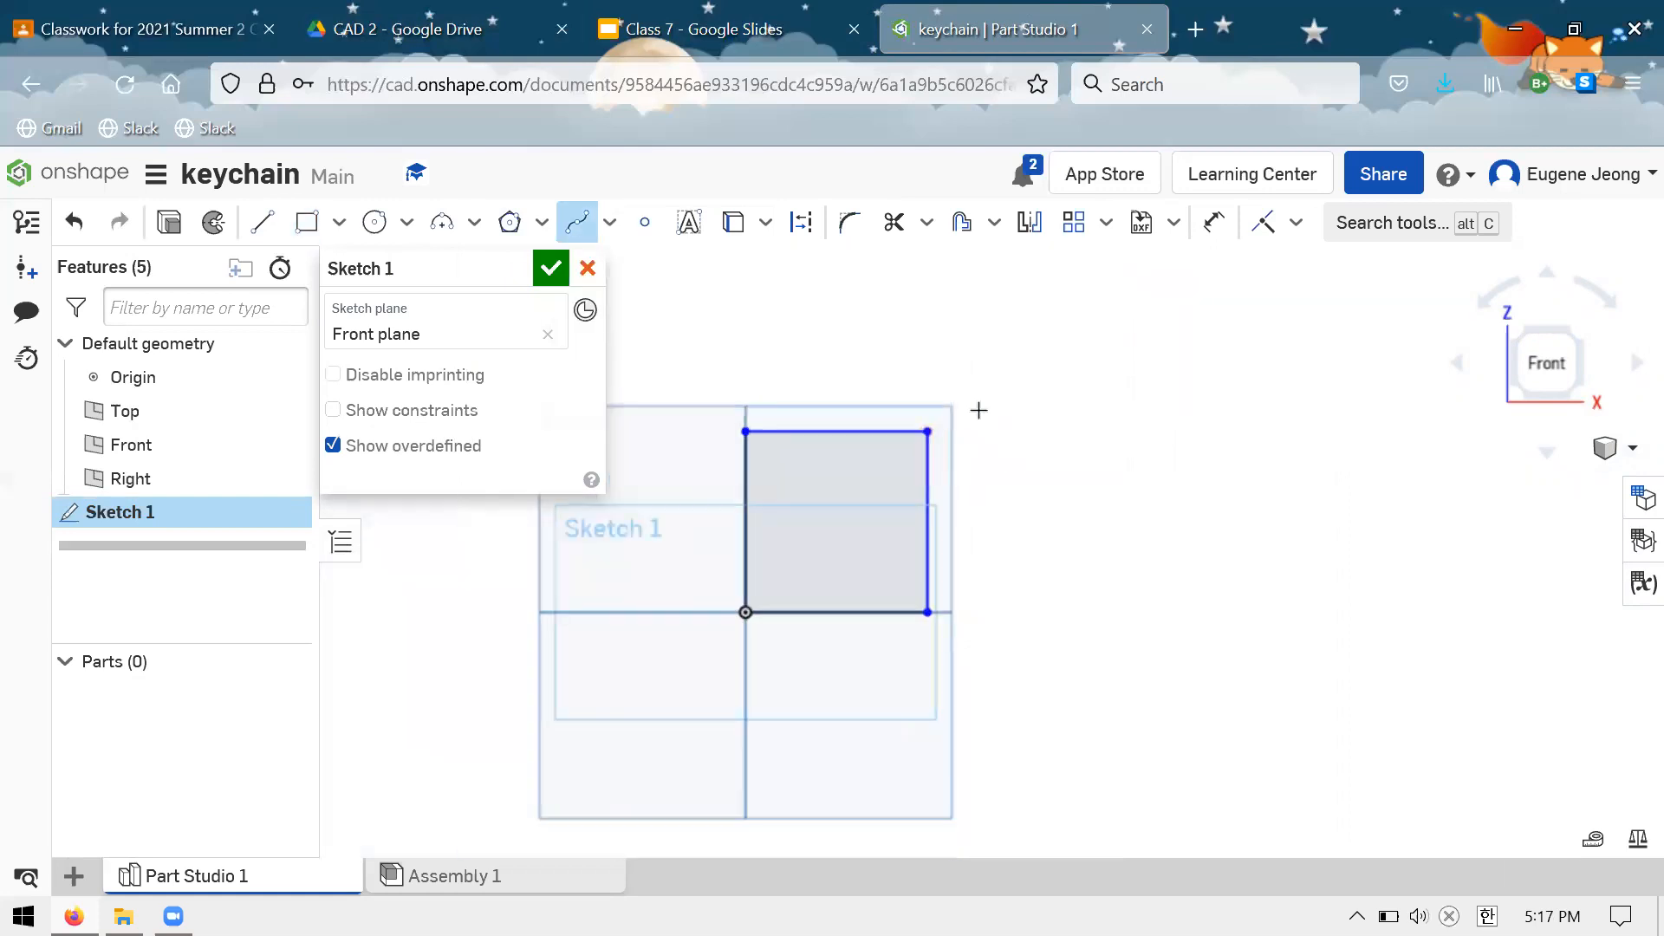
scroll(977, 405, up, 3)
scroll(864, 415, down, 3)
scroll(858, 520, up, 4)
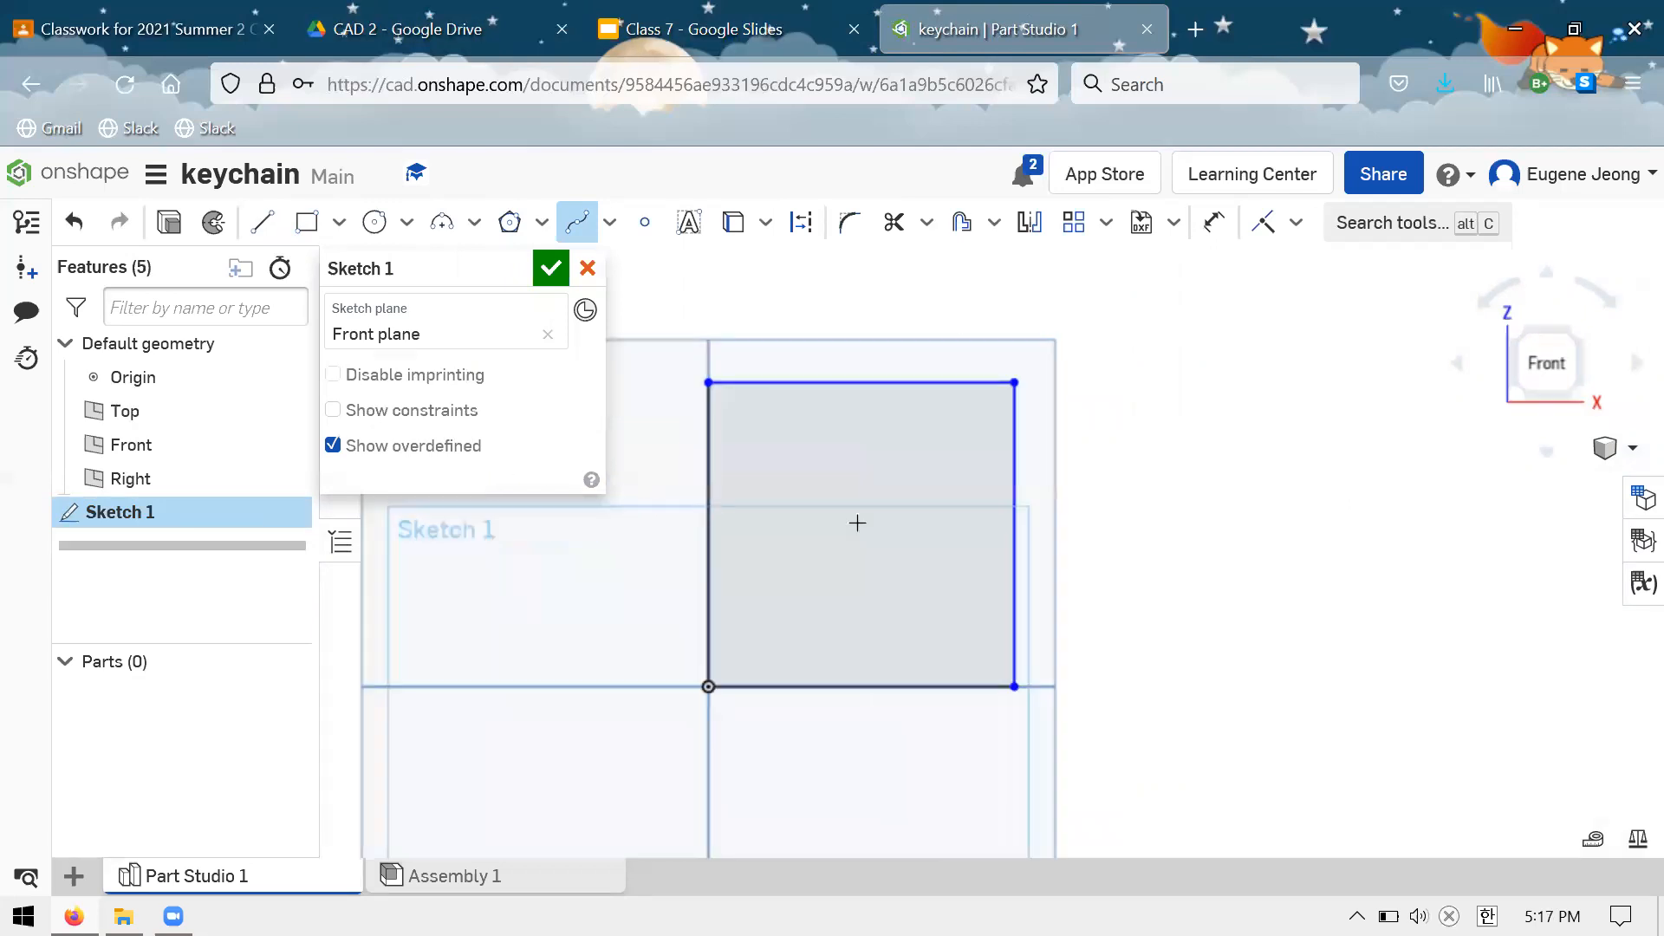
scroll(788, 606, down, 2)
click(752, 626)
click(887, 468)
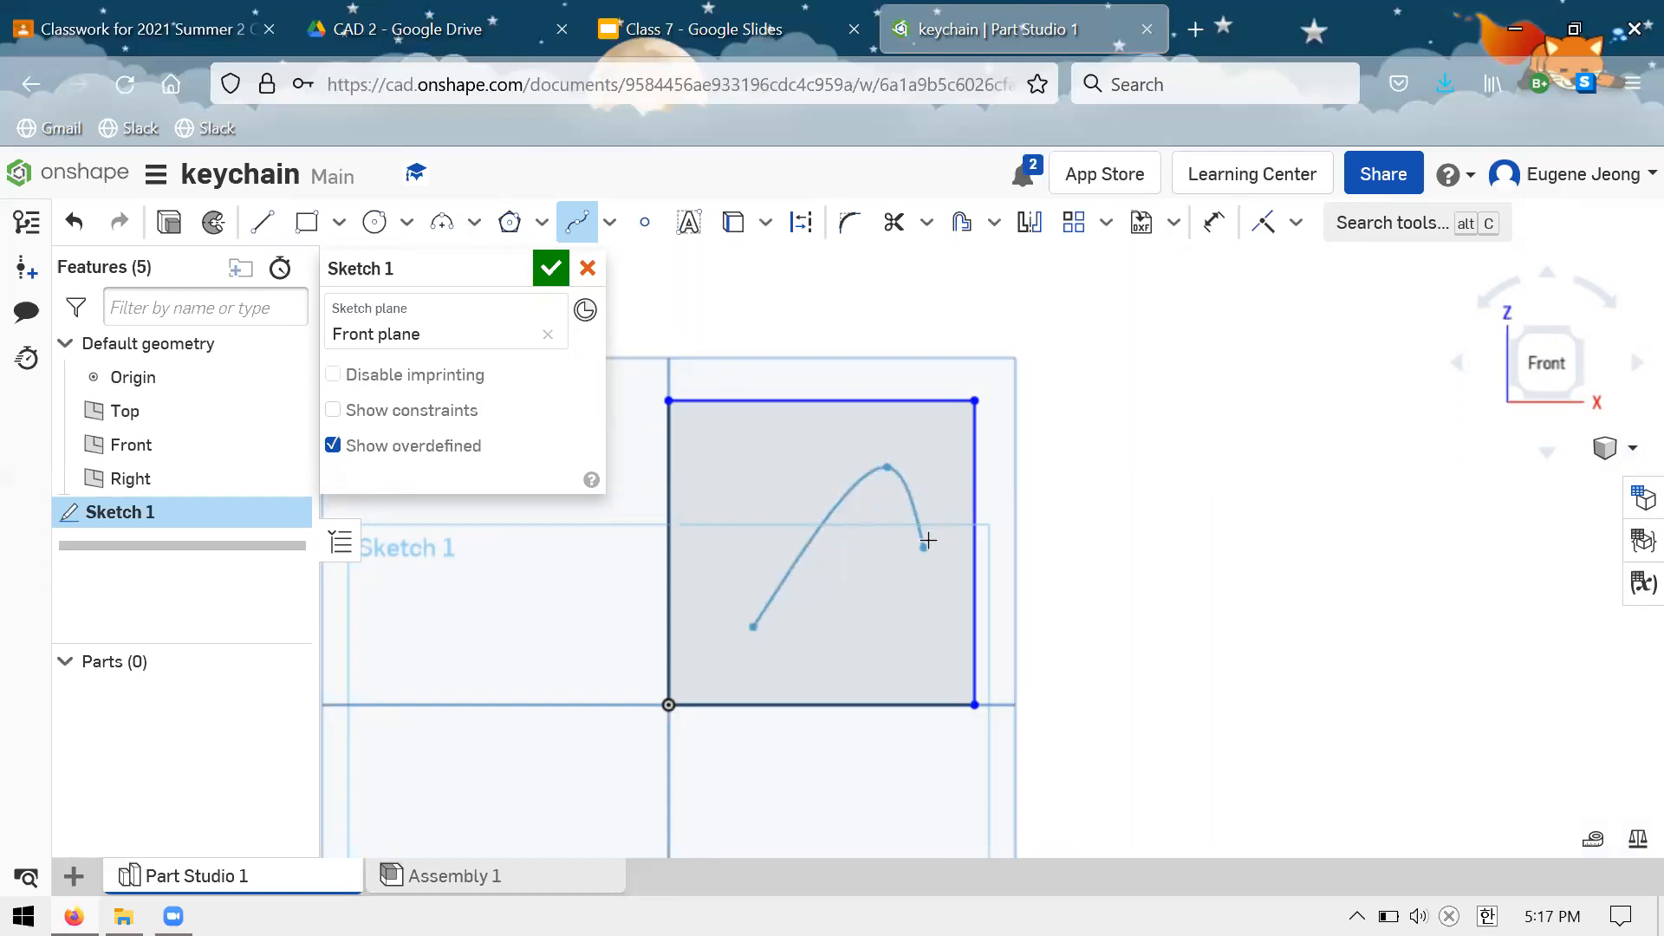
key(Escape)
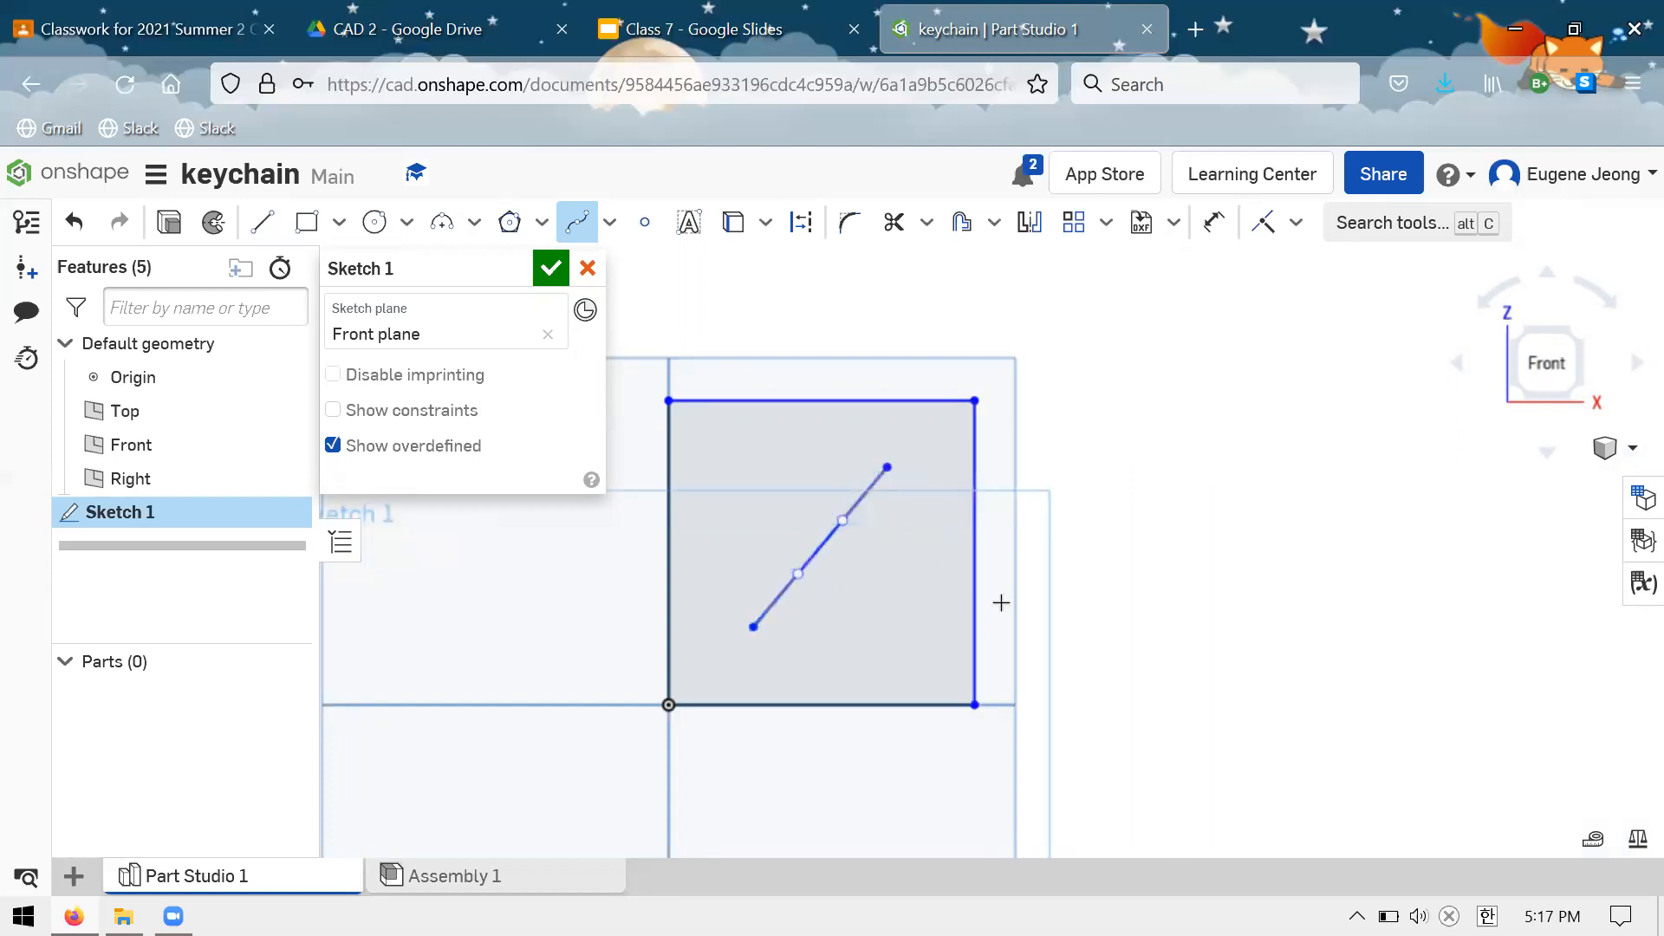
scroll(928, 431, up, 3)
scroll(928, 431, down, 3)
key(Escape)
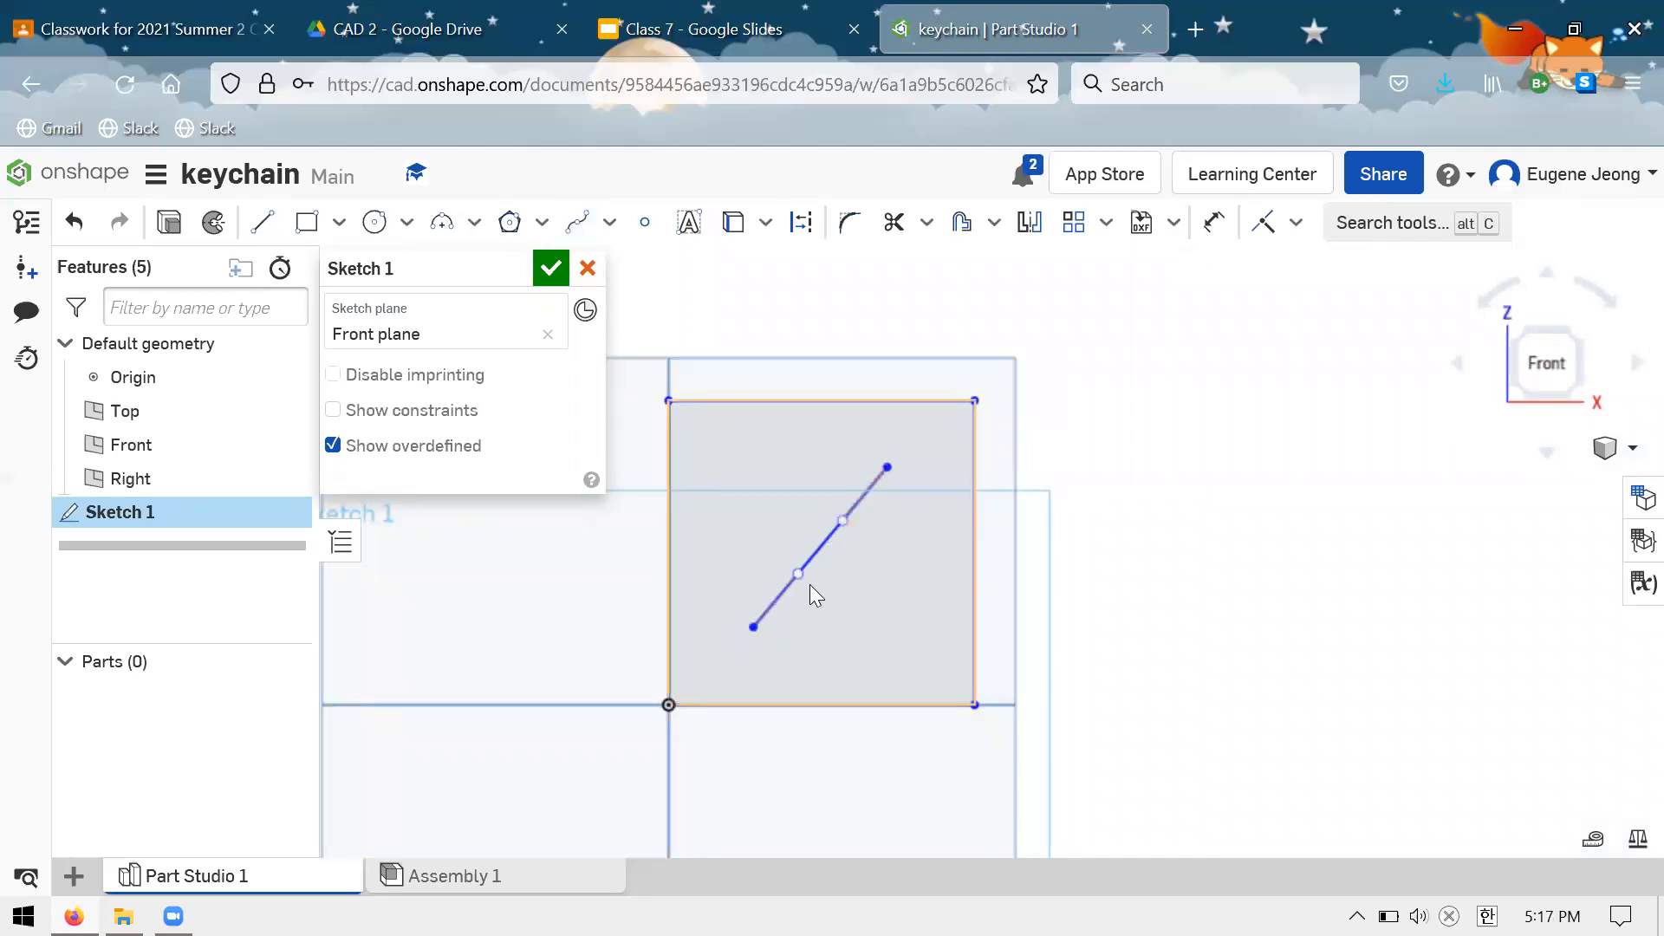
Bend the diagonal spline into an S-curve by moving its two tangent handles, with the lower one pointing straight up
scroll(852, 566, down, 2)
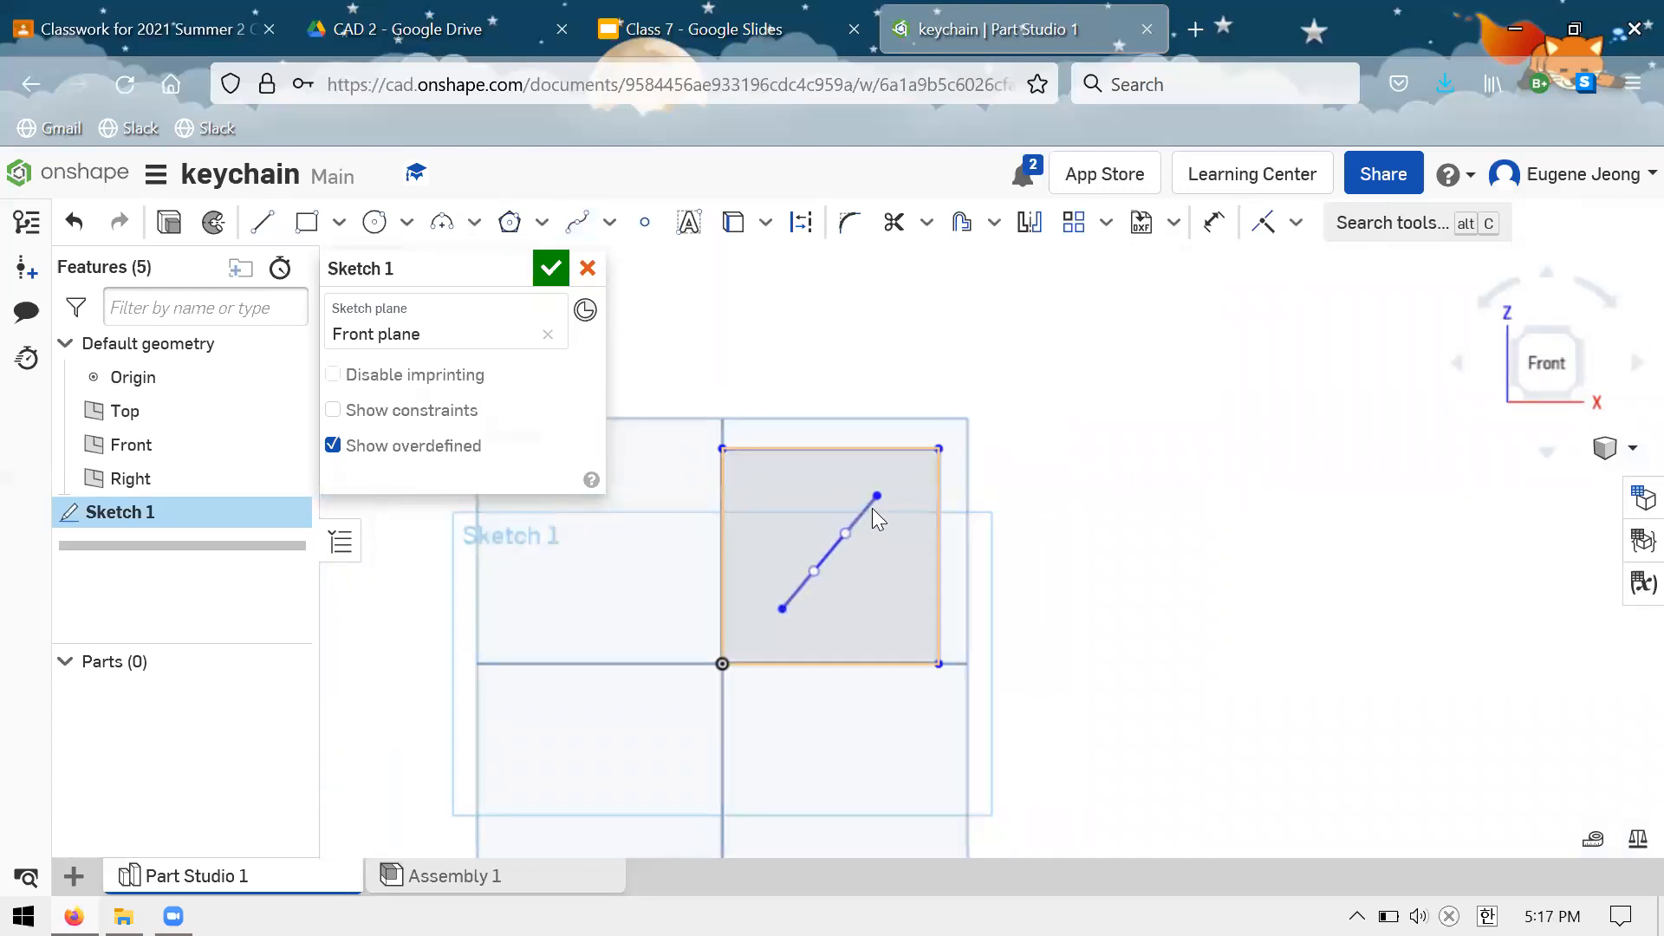
scroll(872, 520, up, 5)
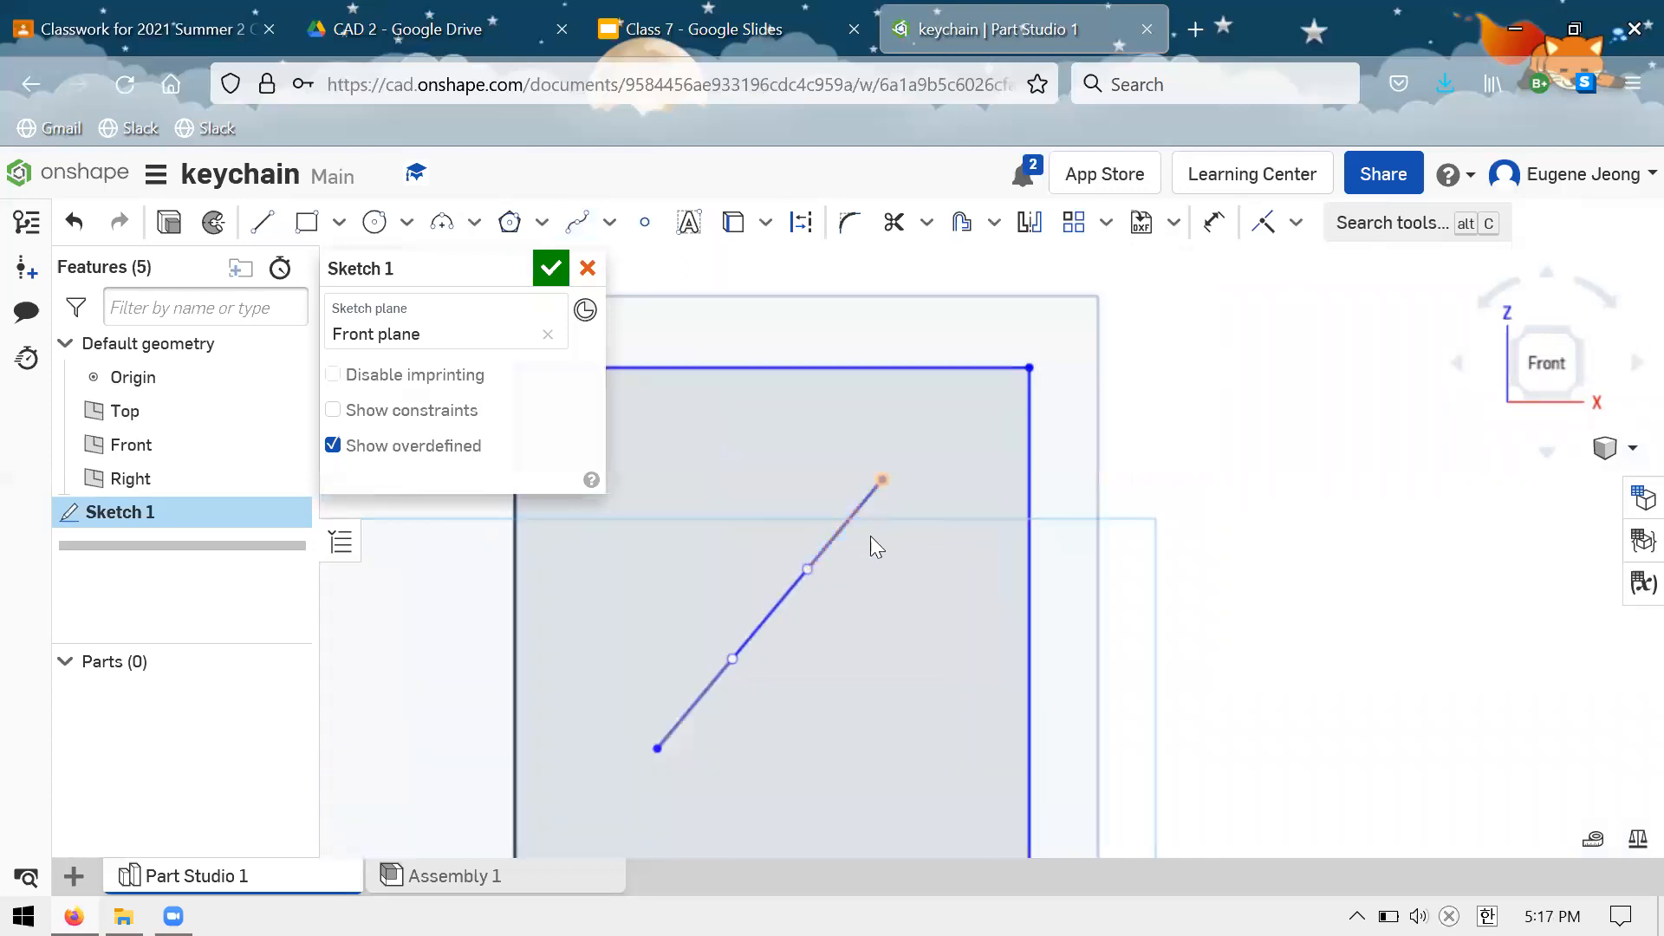
click(804, 569)
drag(820, 573, 943, 628)
drag(801, 573, 850, 581)
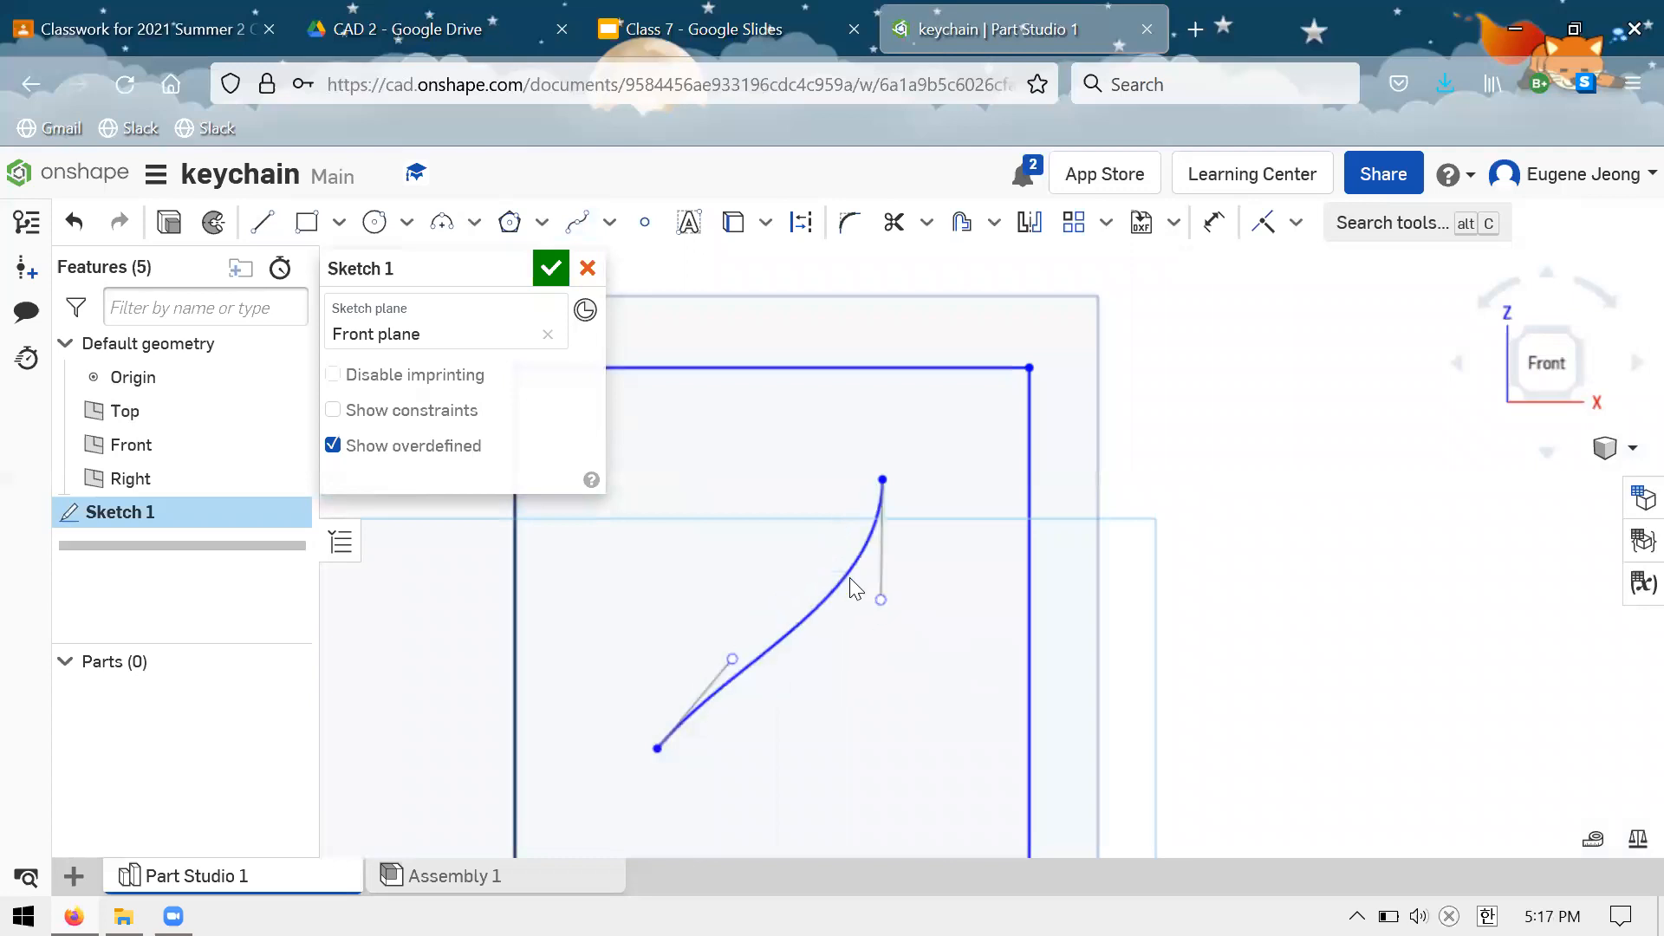
drag(734, 659, 632, 541)
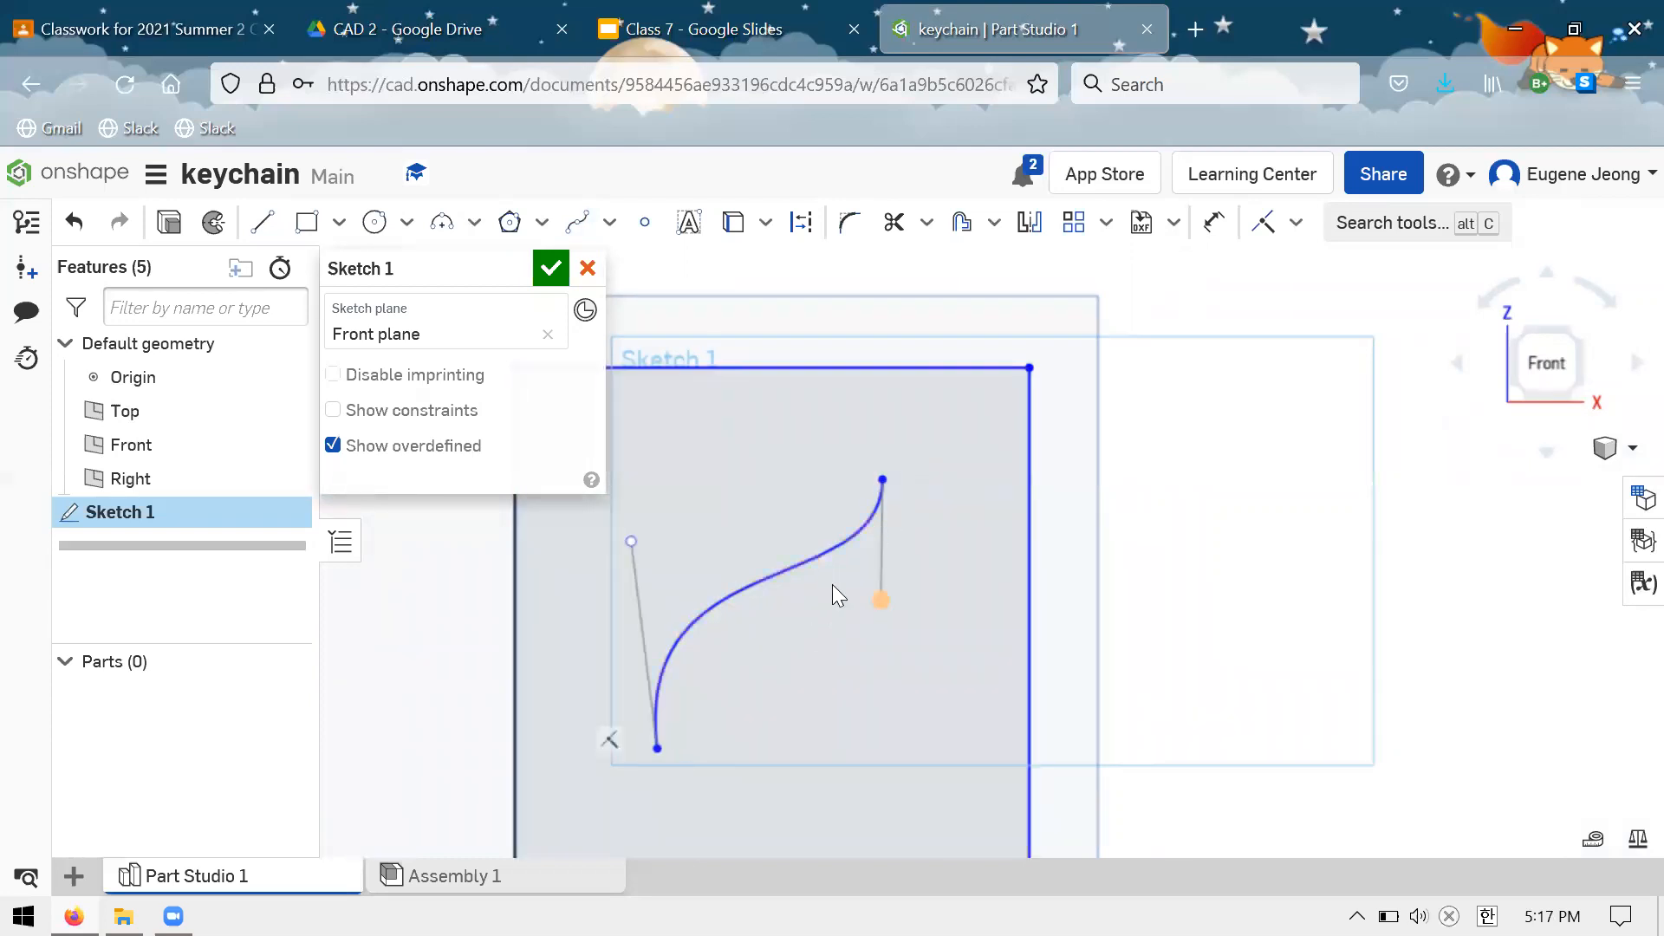
drag(886, 603, 632, 562)
click(632, 545)
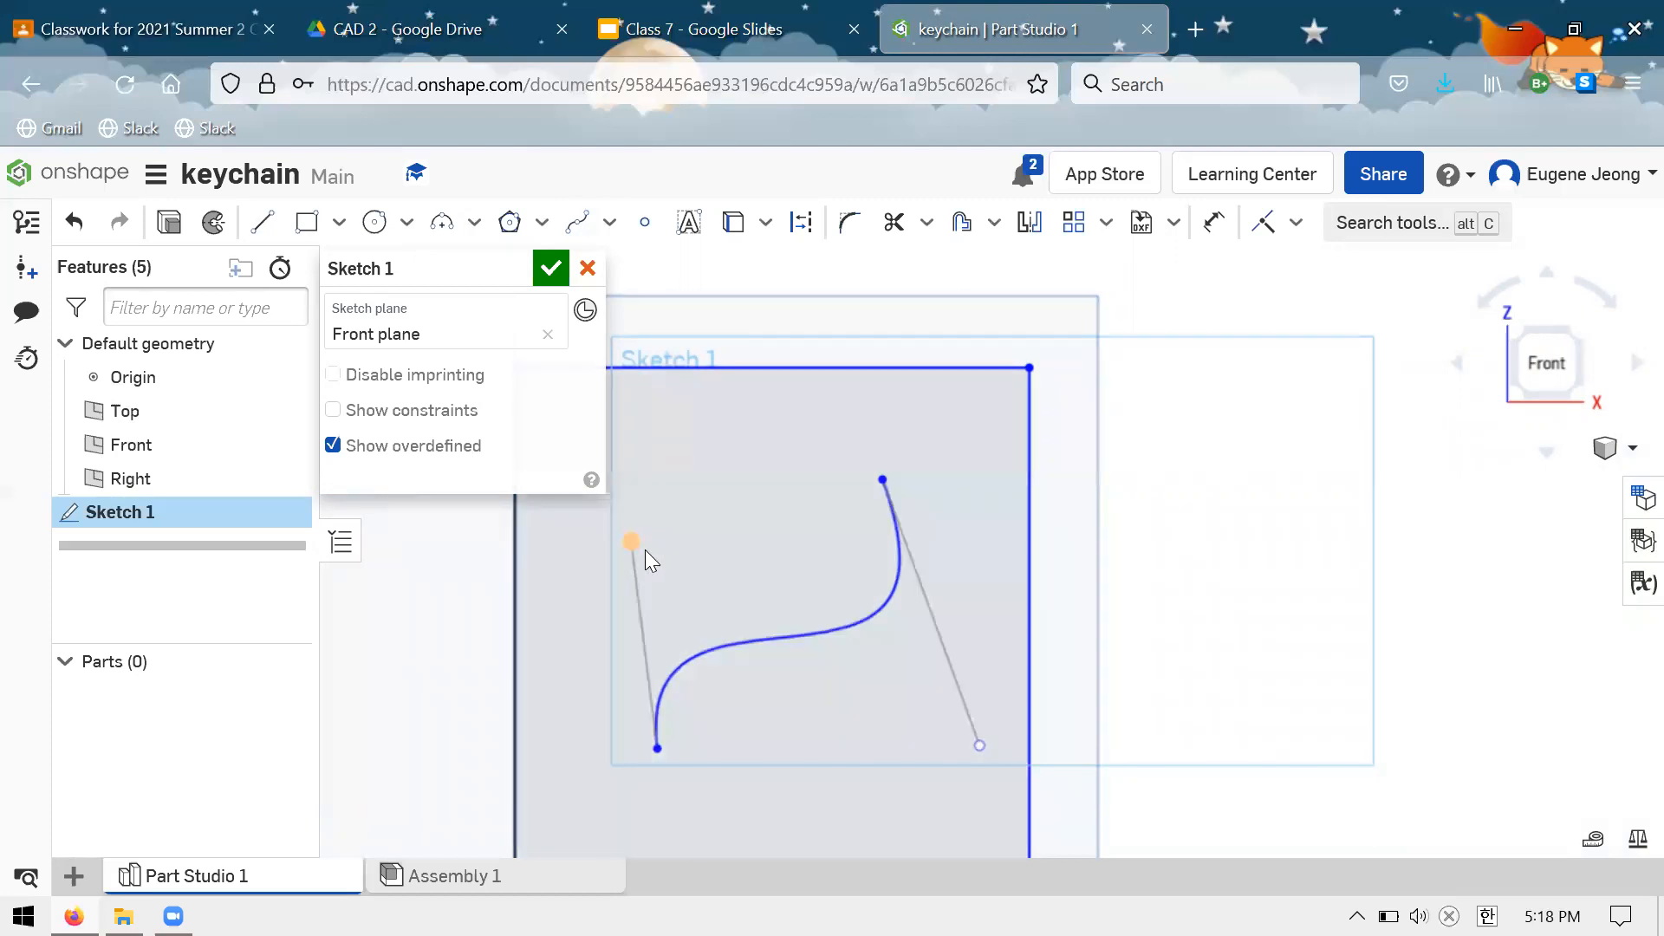
drag(868, 758, 824, 580)
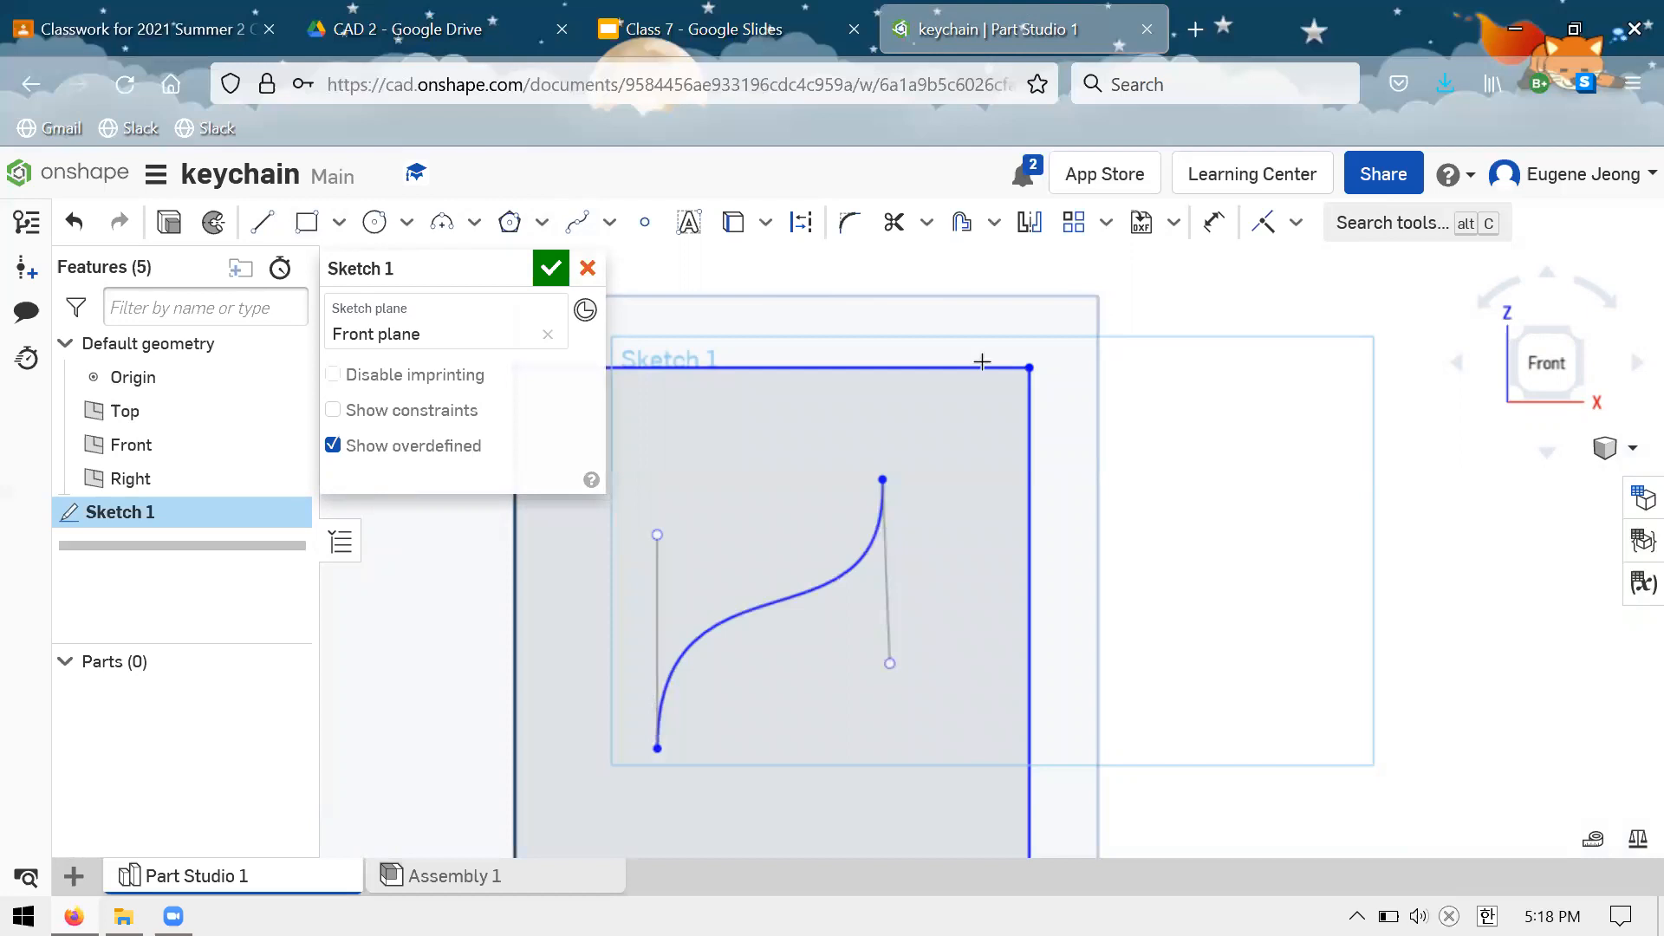
key(d)
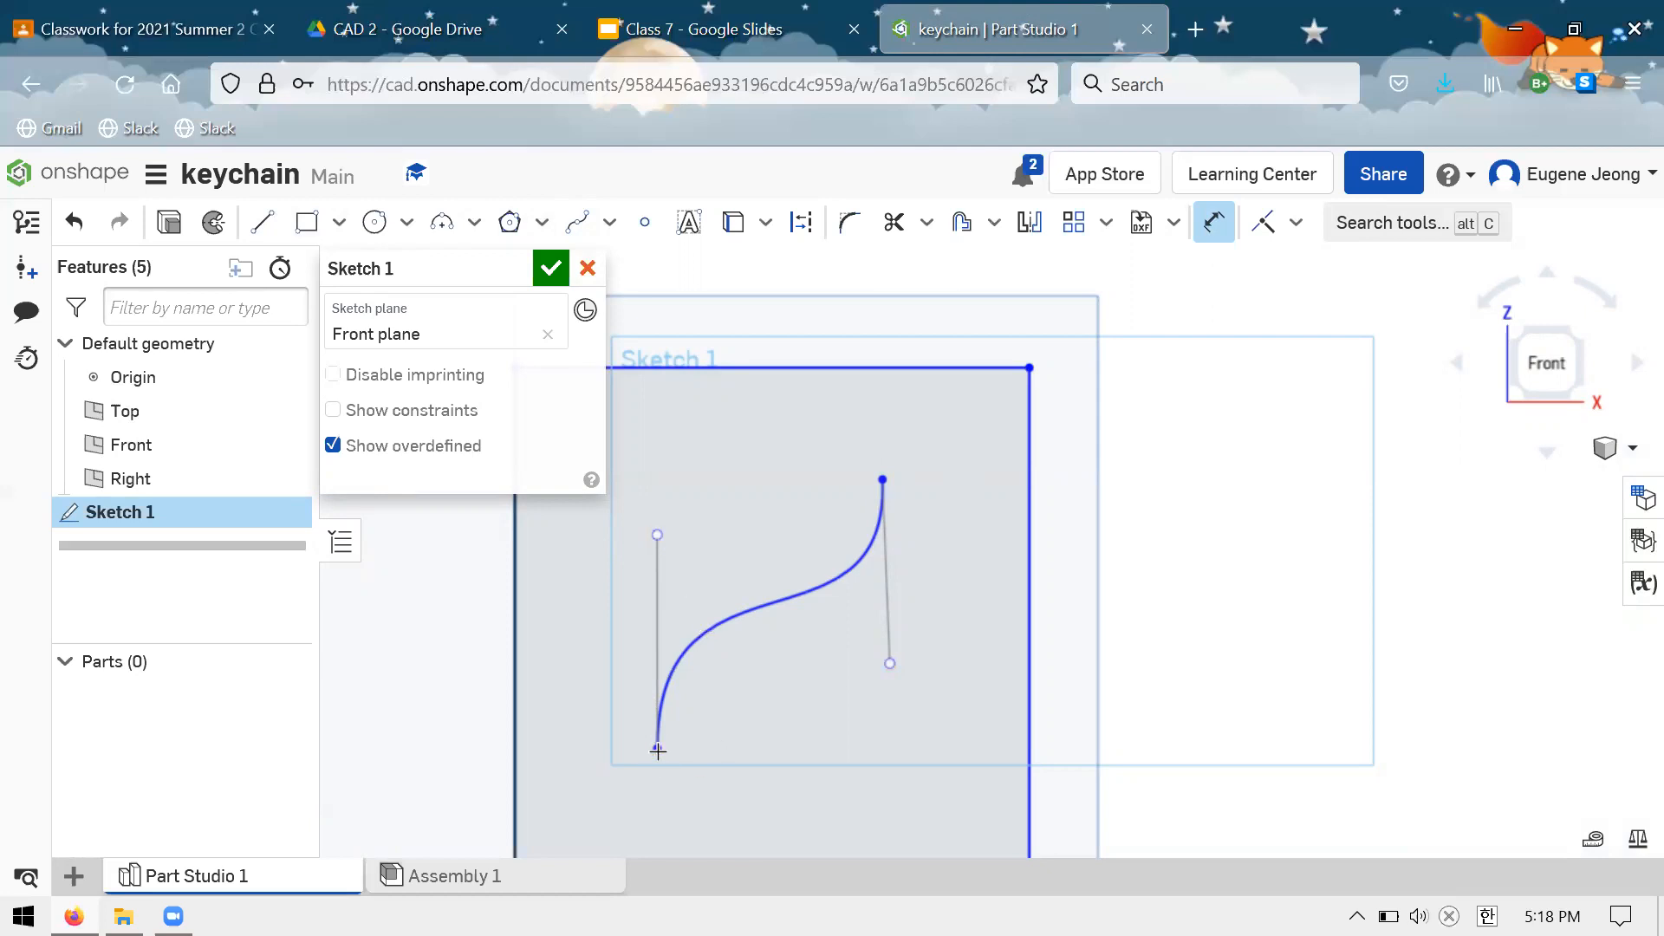
click(655, 534)
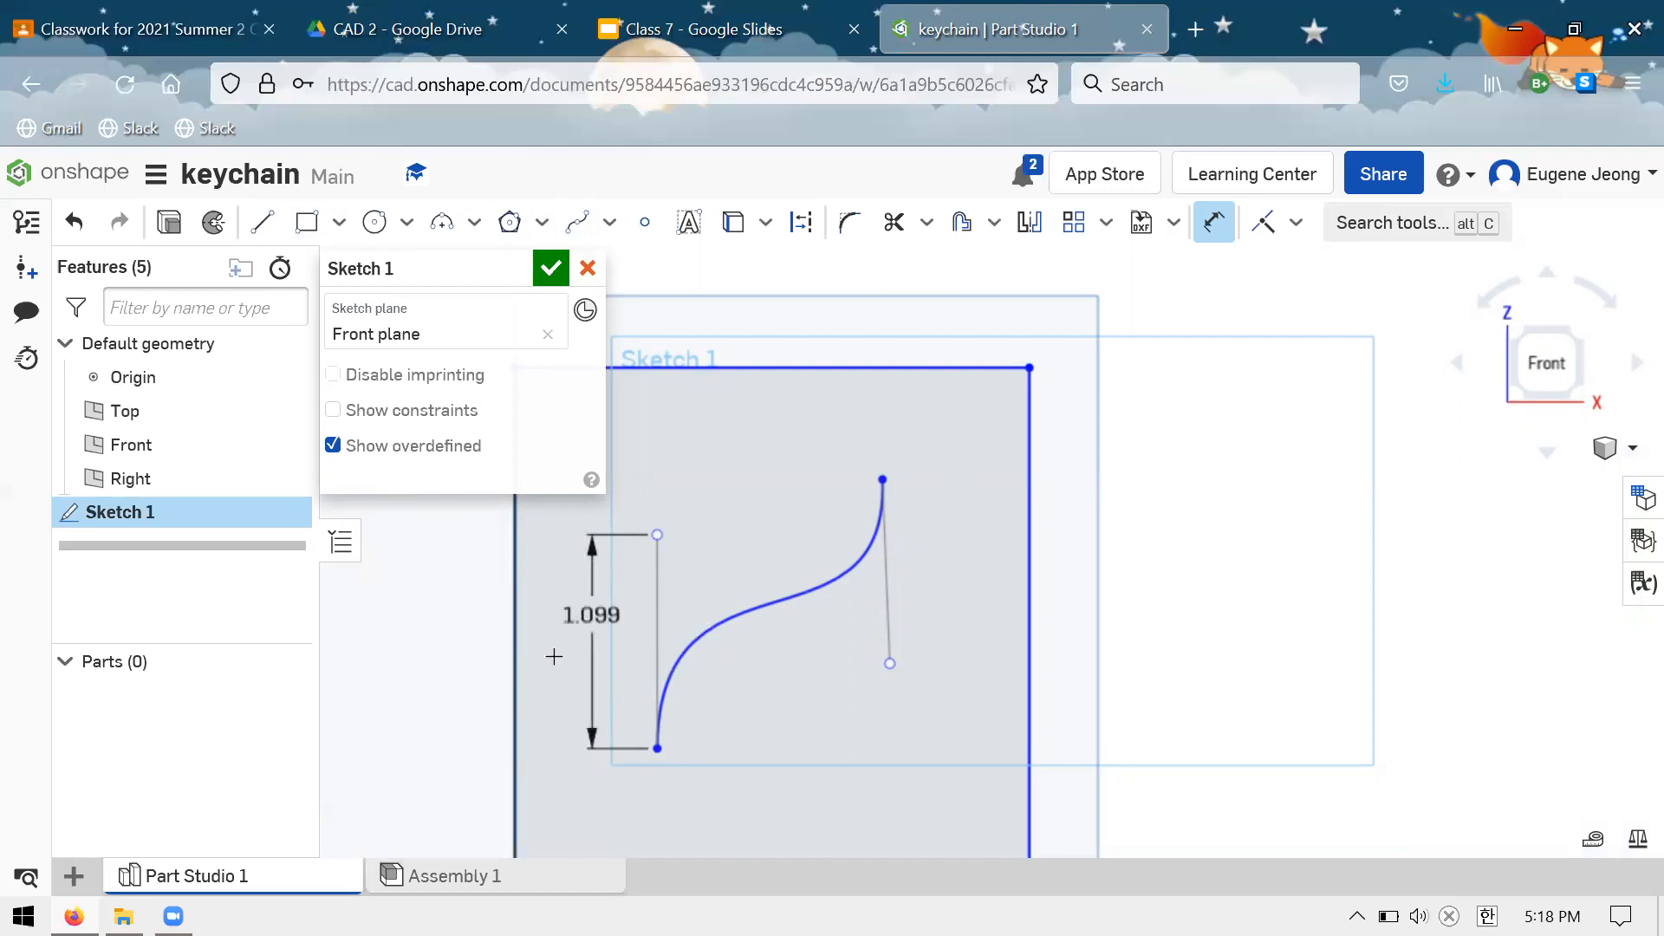
key(Escape)
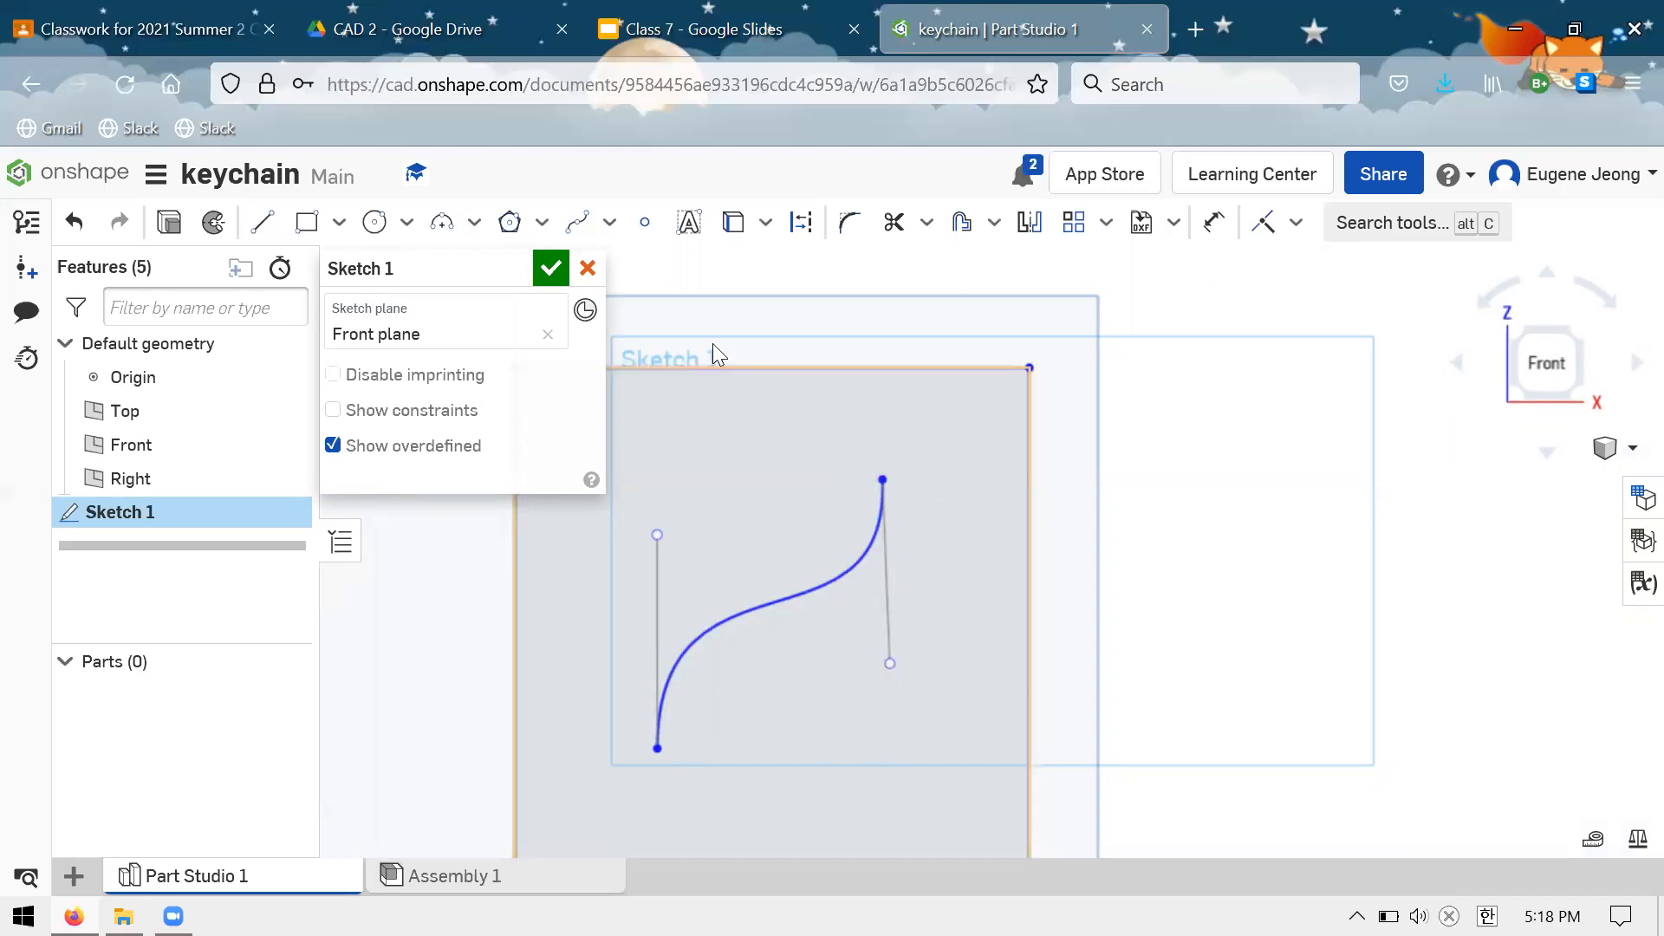
Delete the S-shaped spline and the rectangle, leaving the sketch empty
scroll(712, 344, down, 3)
scroll(742, 487, up, 3)
scroll(872, 551, down, 2)
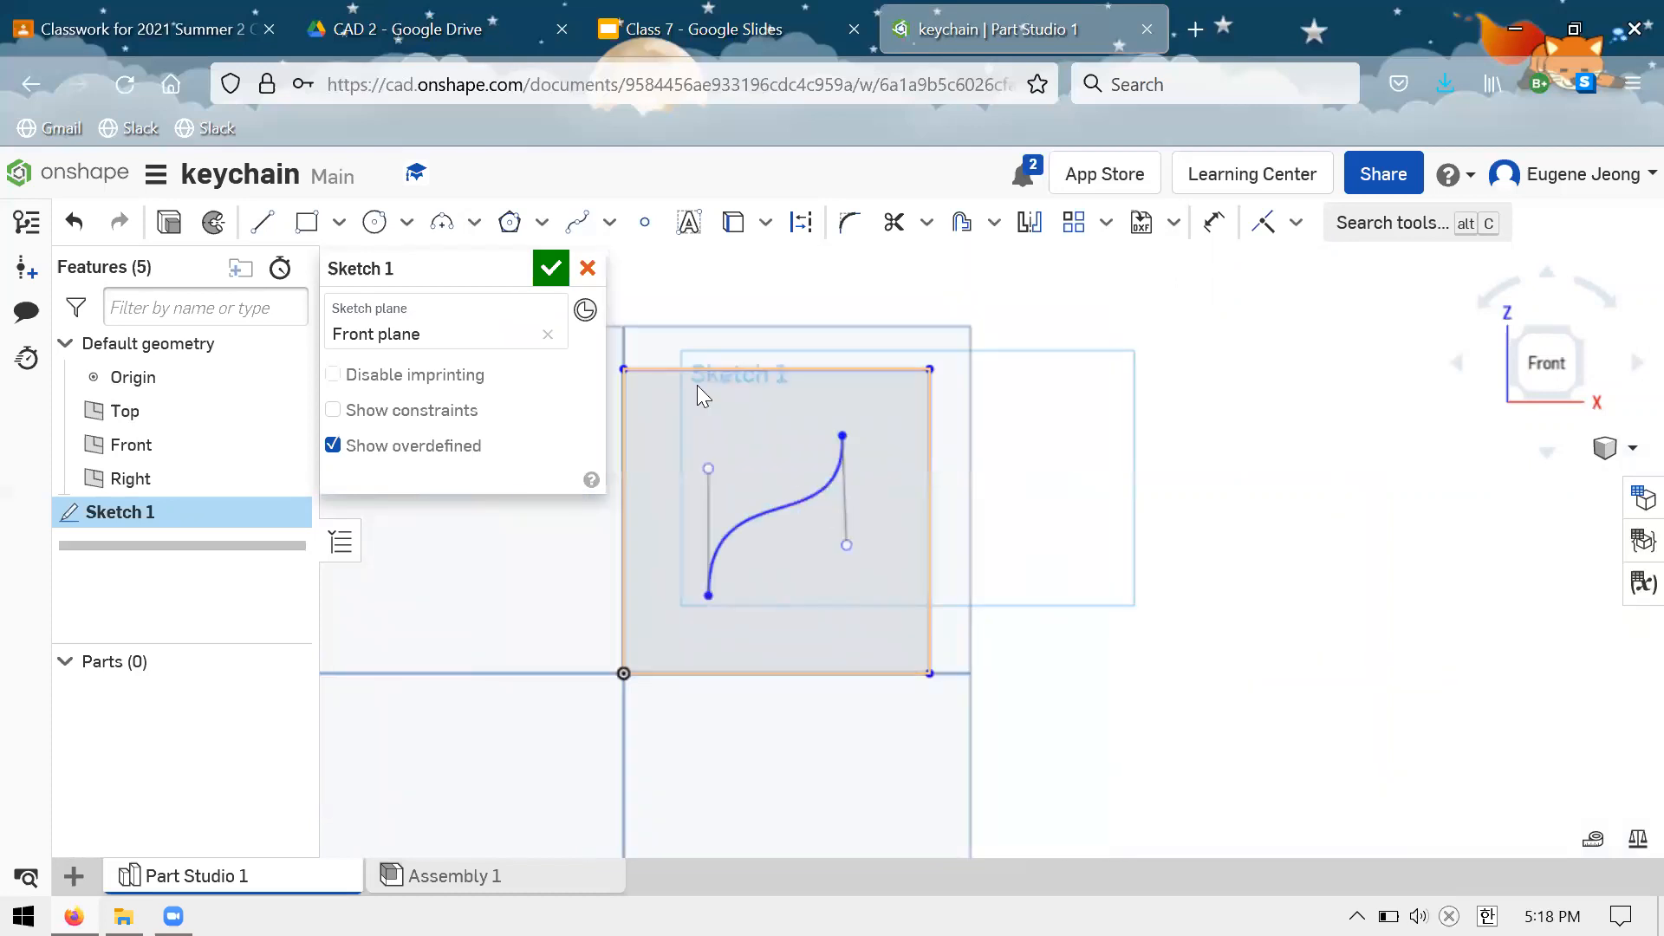
scroll(685, 377, down, 2)
scroll(664, 366, up, 4)
mouse_move(1040, 777)
mouse_down()
mouse_move(756, 477)
mouse_move(691, 436)
mouse_up()
key(Delete)
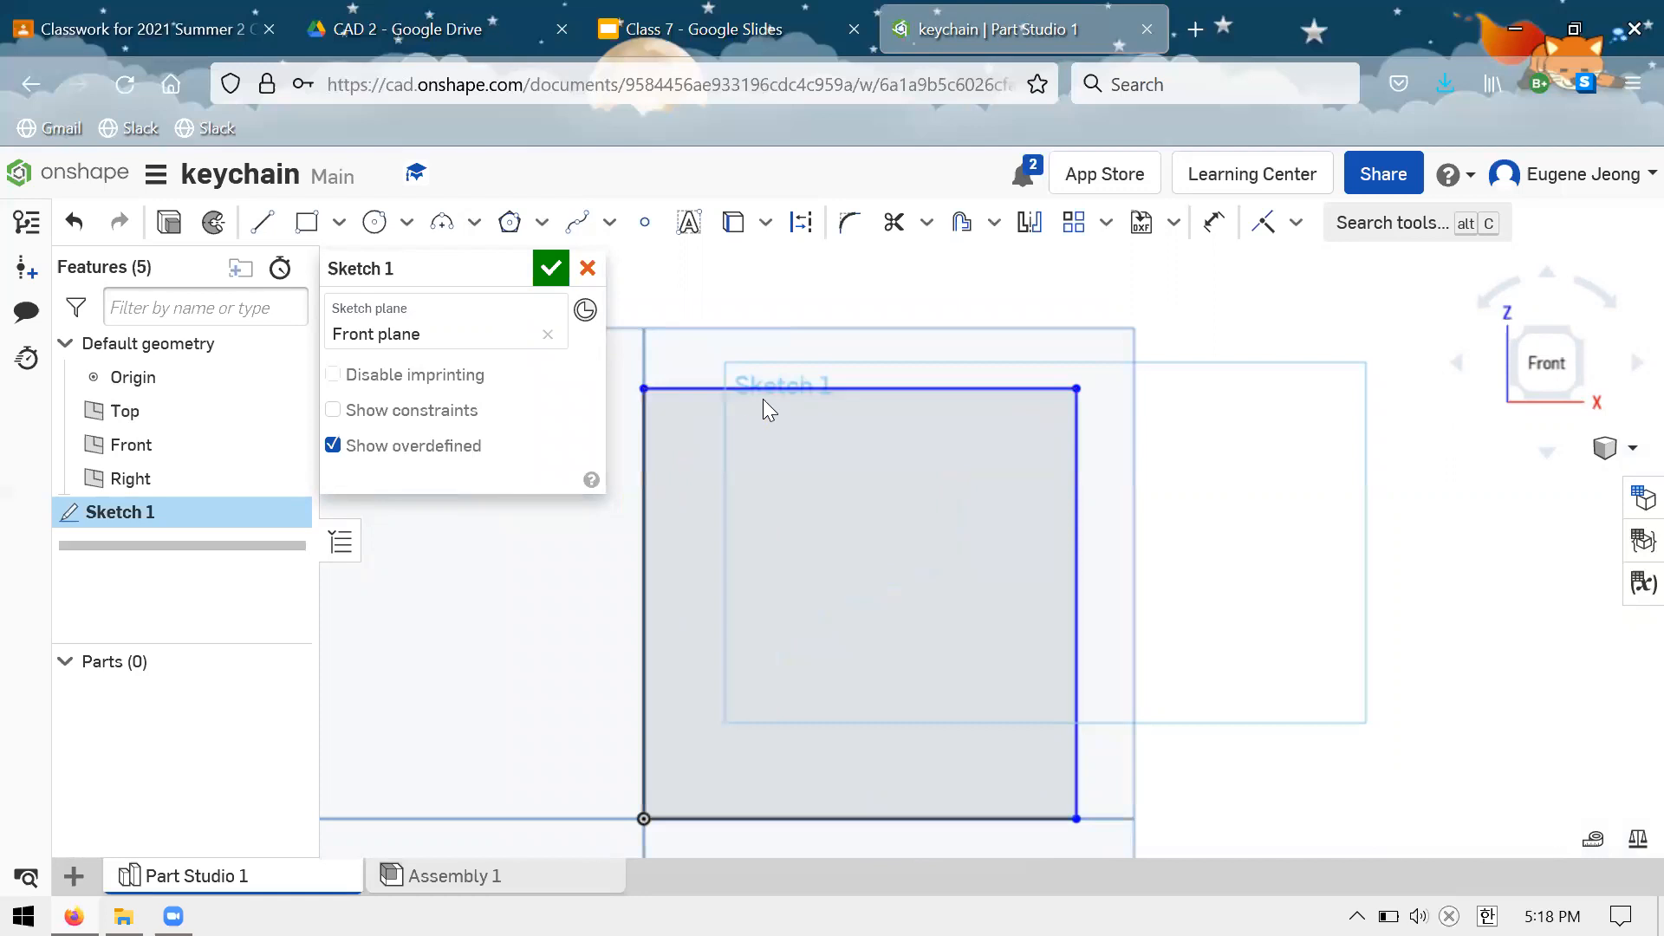
scroll(763, 399, down, 3)
drag(1101, 782, 621, 274)
key(Delete)
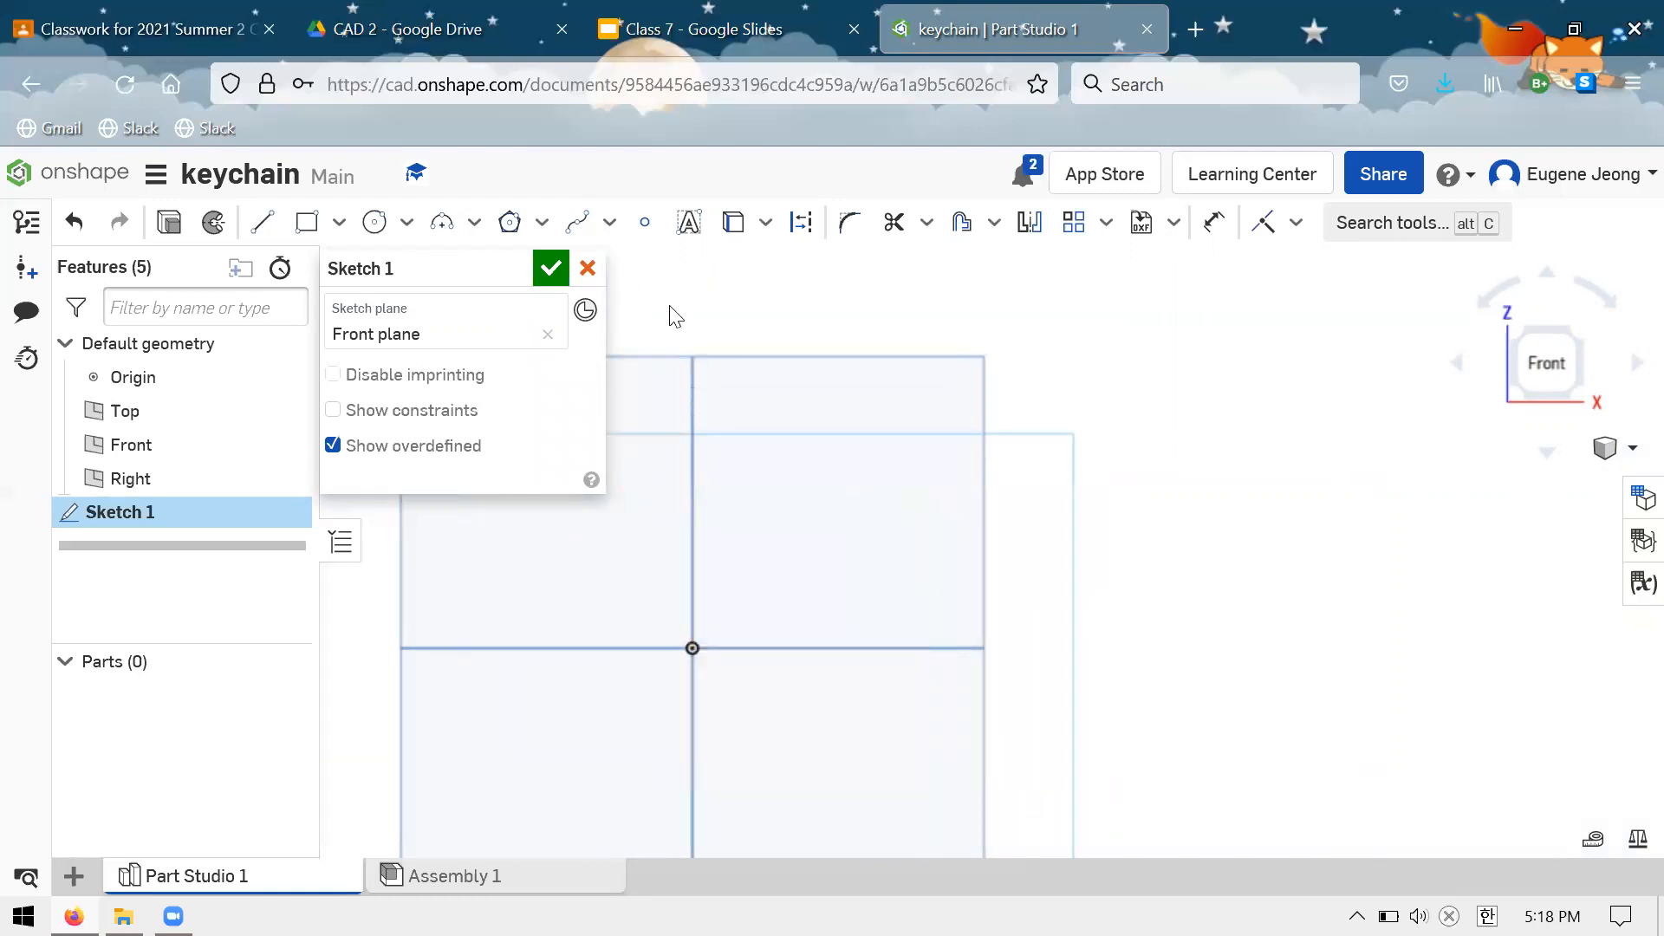
Draw a three-point spline above and to the right of the origin, arching down toward its last point
click(610, 226)
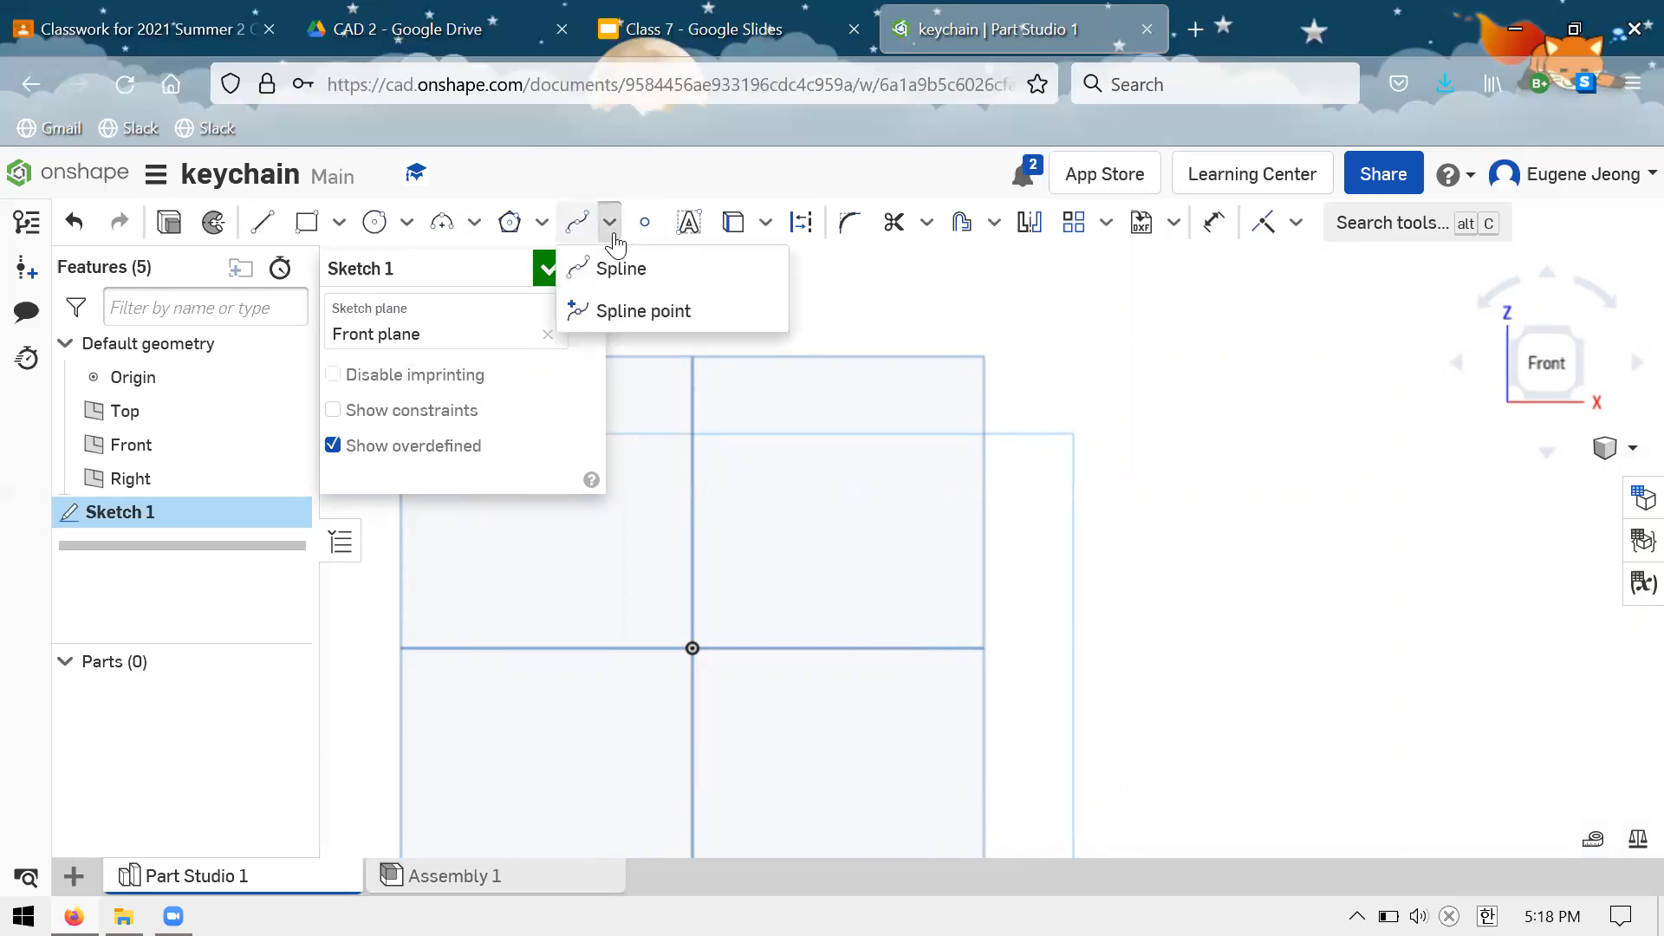
click(632, 269)
scroll(810, 416, up, 3)
scroll(1064, 472, down, 3)
scroll(867, 611, up, 3)
scroll(867, 611, up, 1)
scroll(828, 559, down, 3)
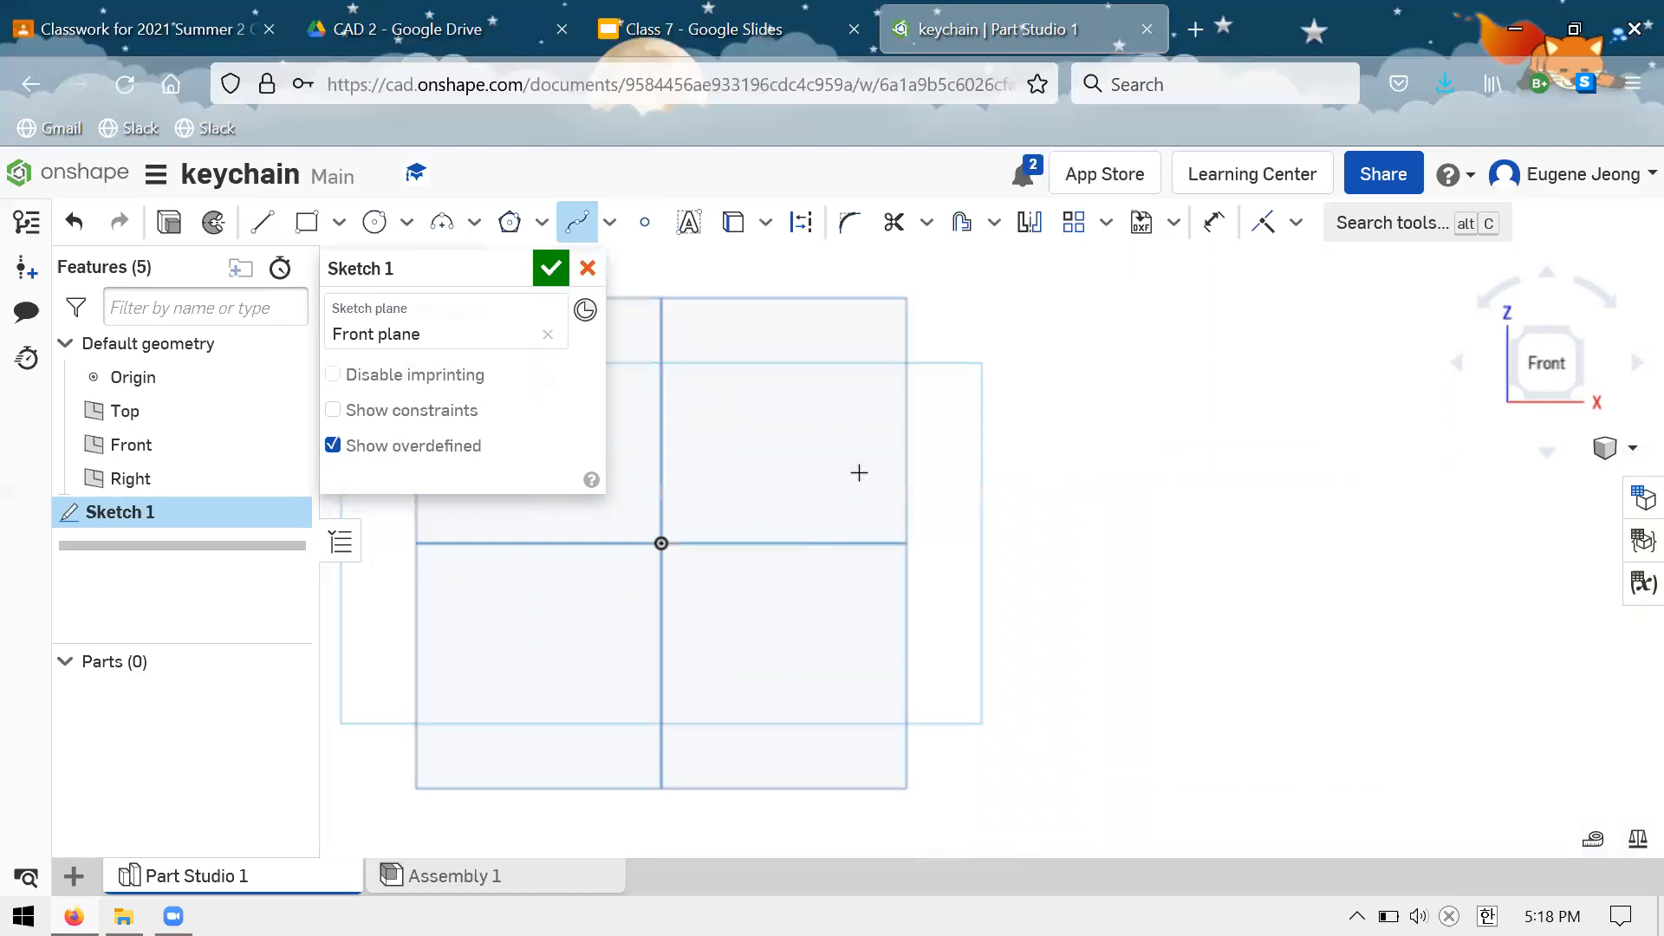
scroll(840, 575, down, 3)
scroll(971, 390, up, 5)
scroll(982, 371, up, 2)
scroll(1058, 512, down, 2)
scroll(837, 531, down, 1)
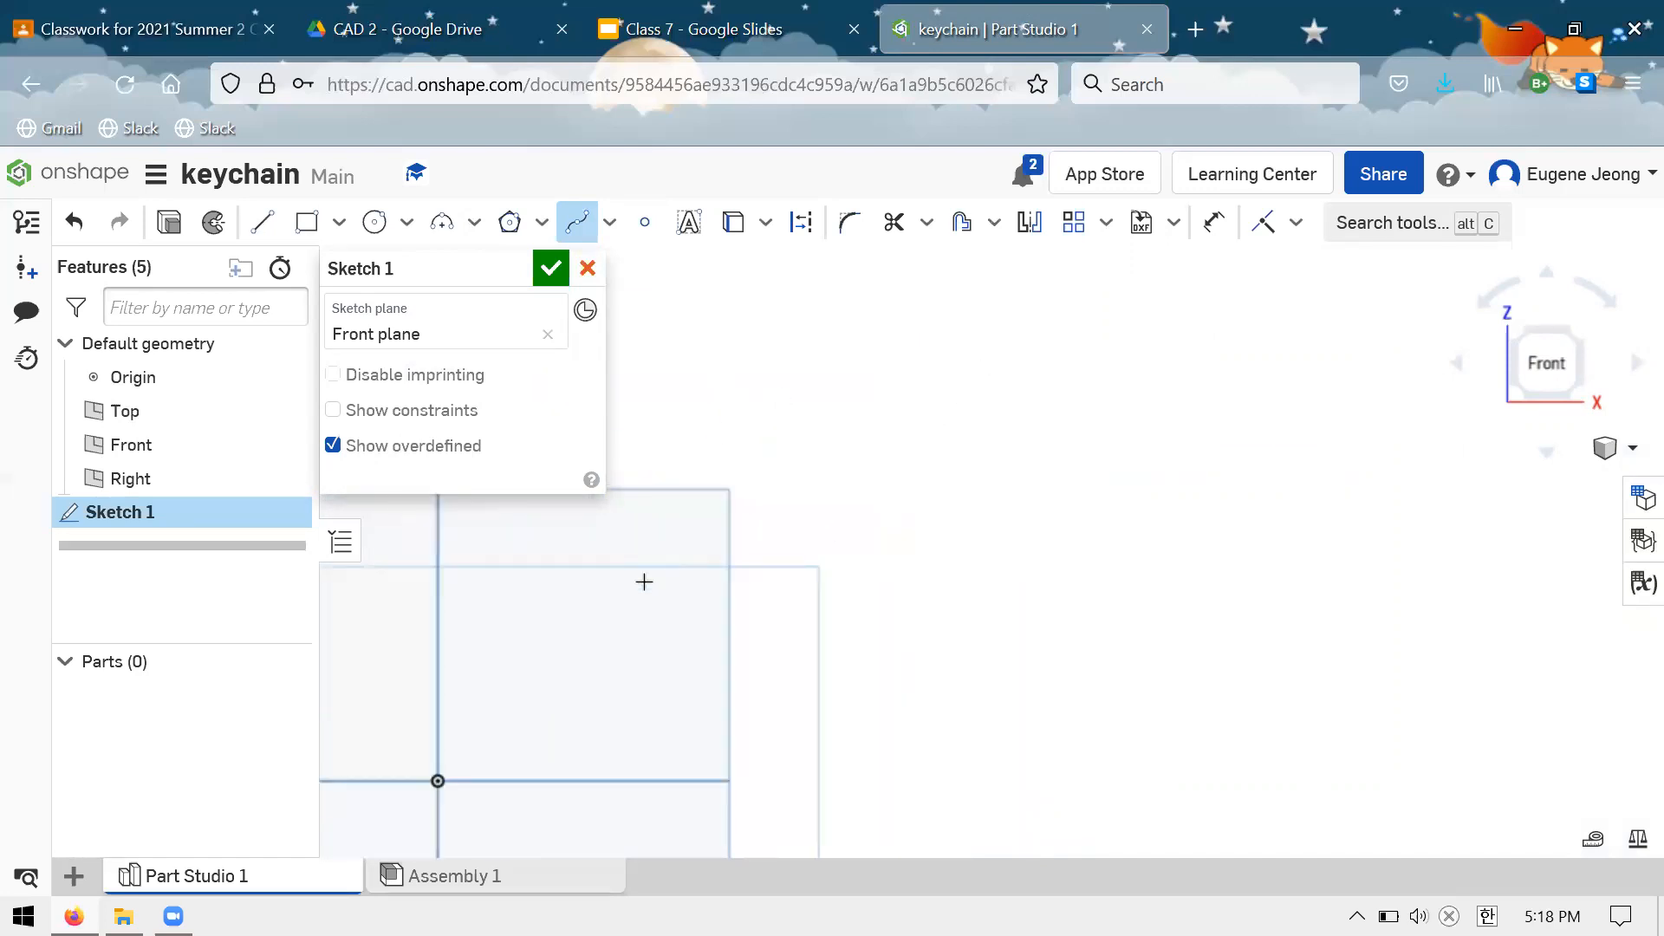
click(715, 429)
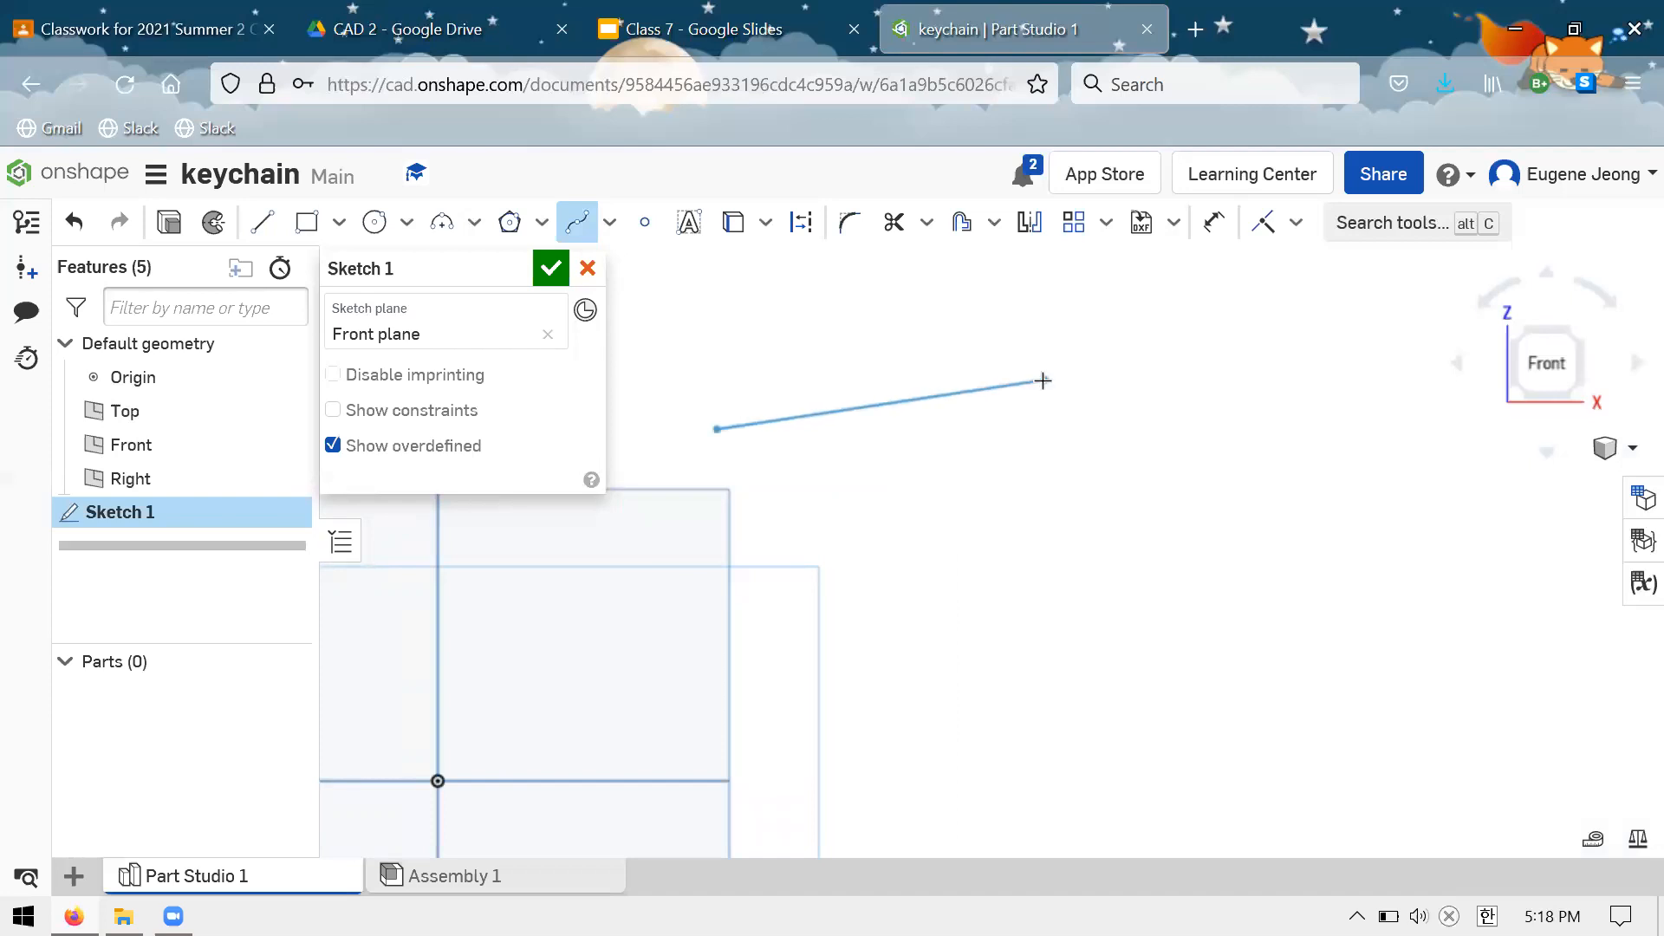
click(959, 434)
click(1190, 601)
key(Escape)
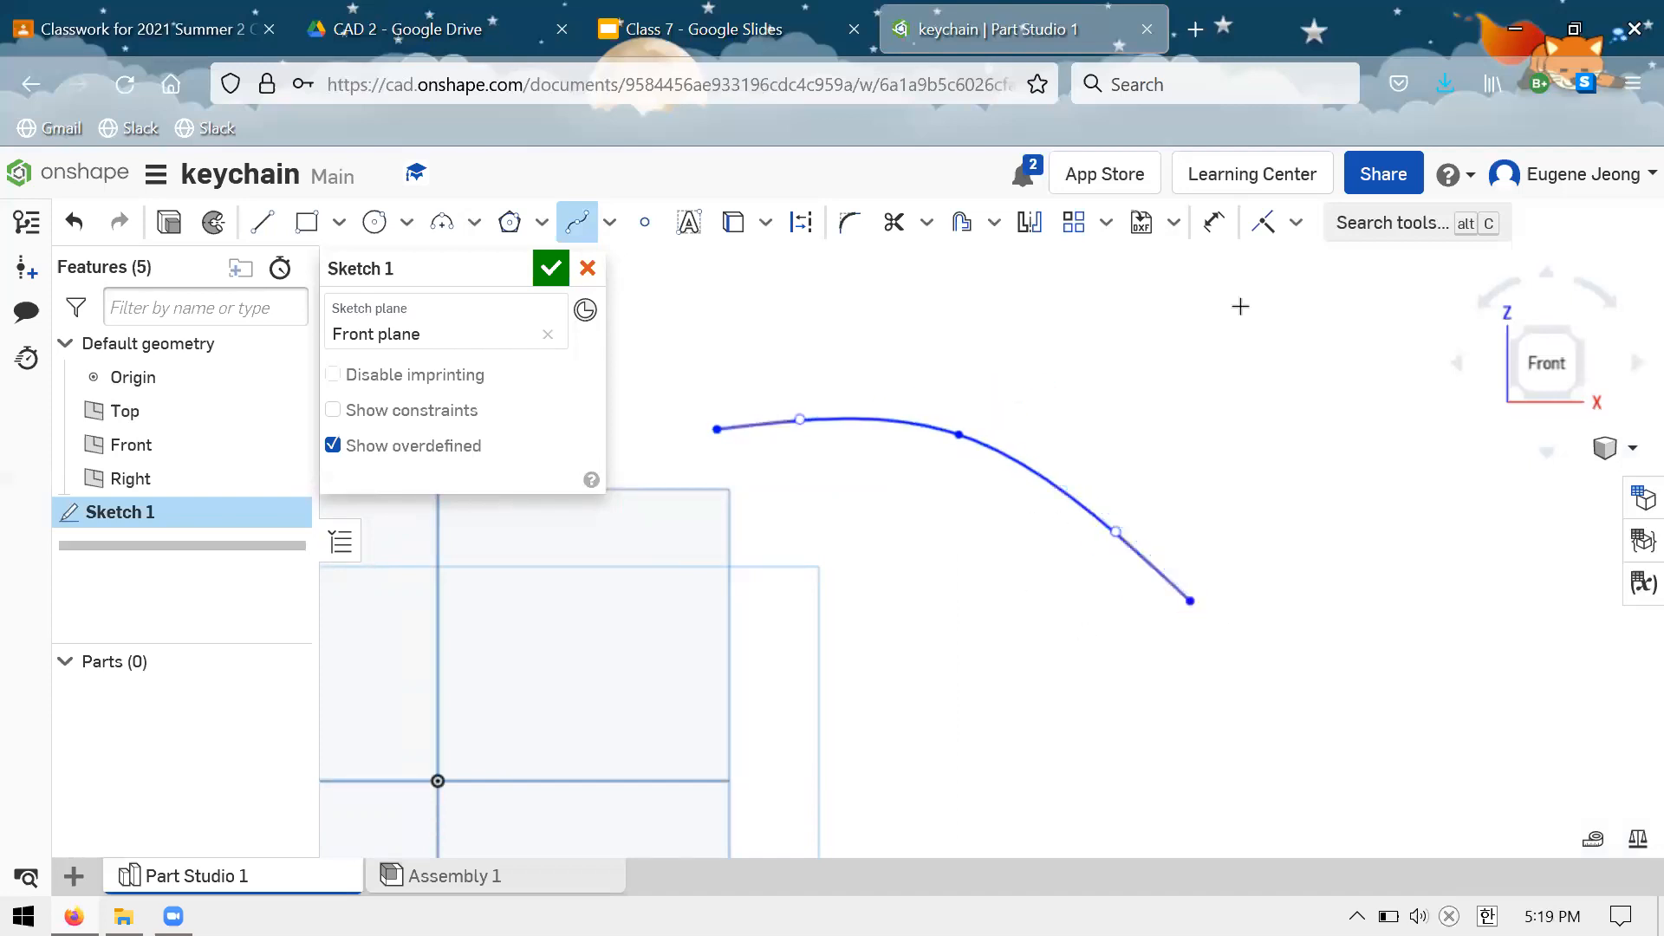
key(Escape)
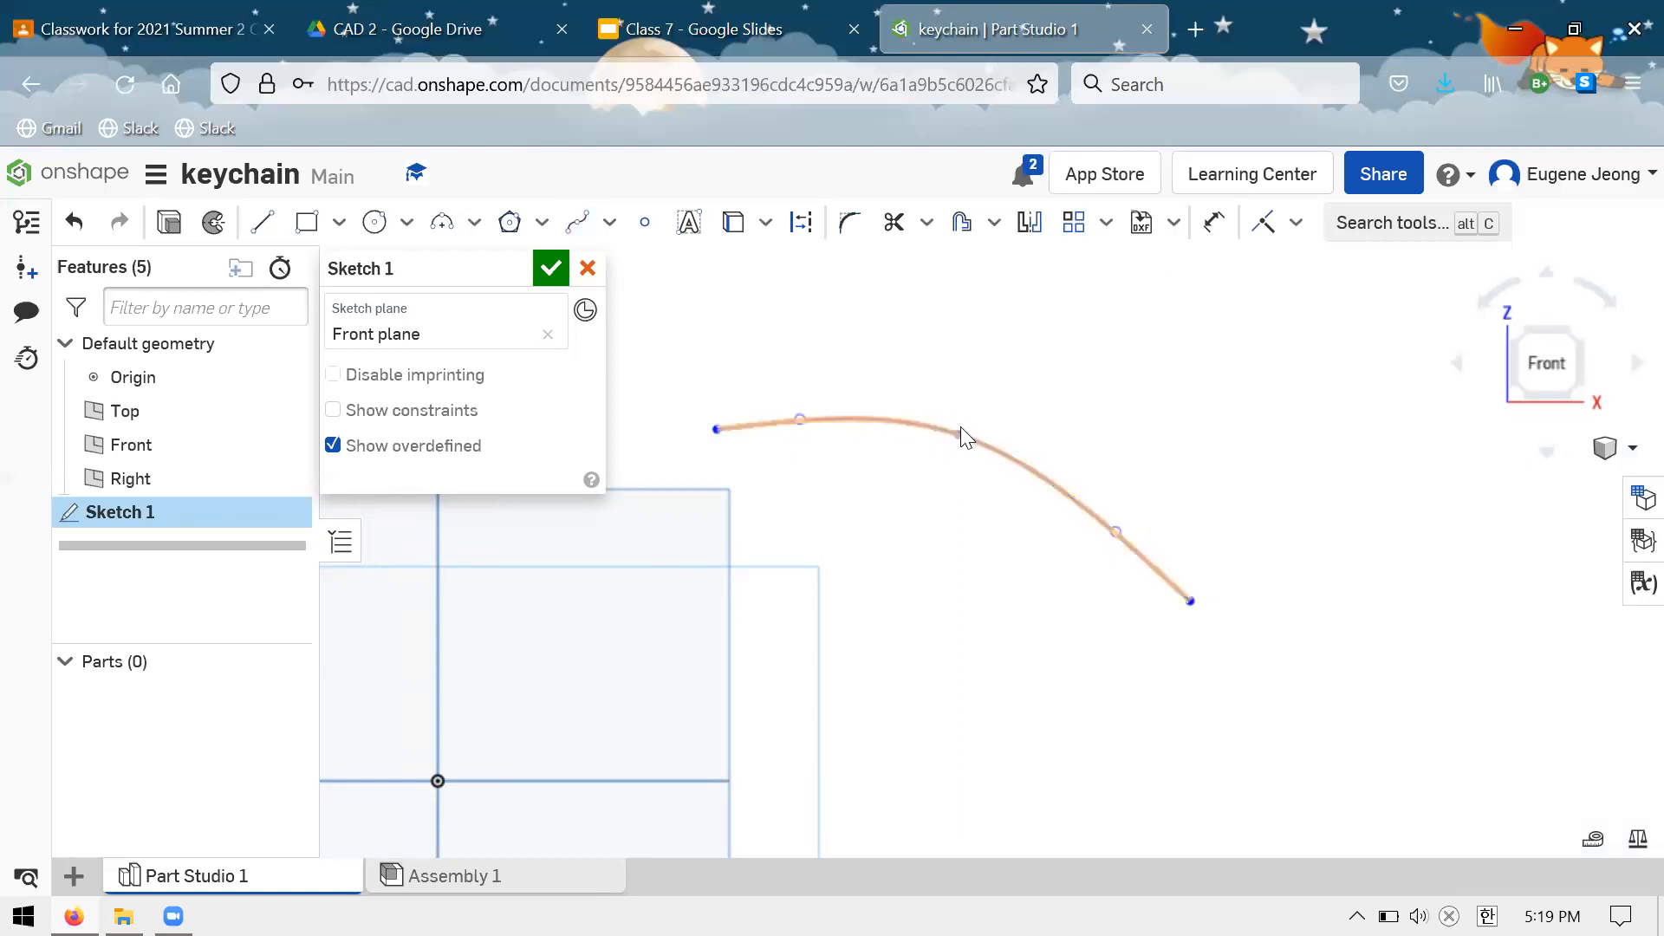
Reshape the three-point spline into a wave by moving its middle point and swinging both end tangent handles downward
drag(959, 434, 1014, 423)
drag(807, 417, 837, 622)
drag(1120, 539, 1184, 413)
drag(1014, 425, 961, 465)
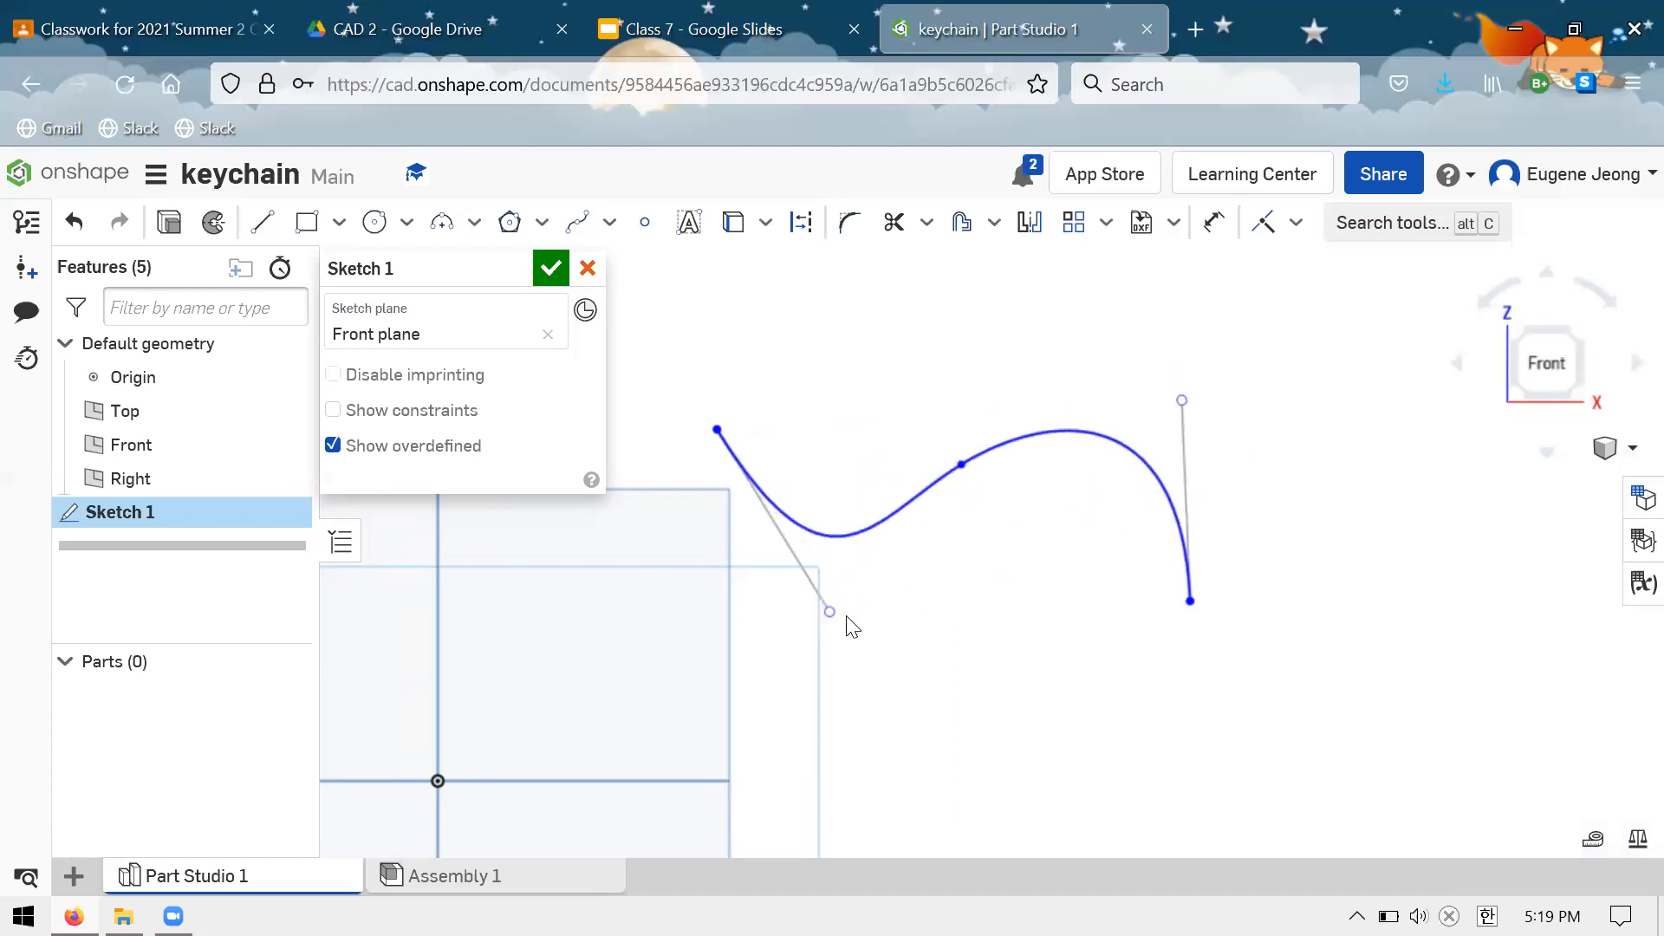
drag(830, 612, 513, 708)
drag(1182, 401, 1021, 817)
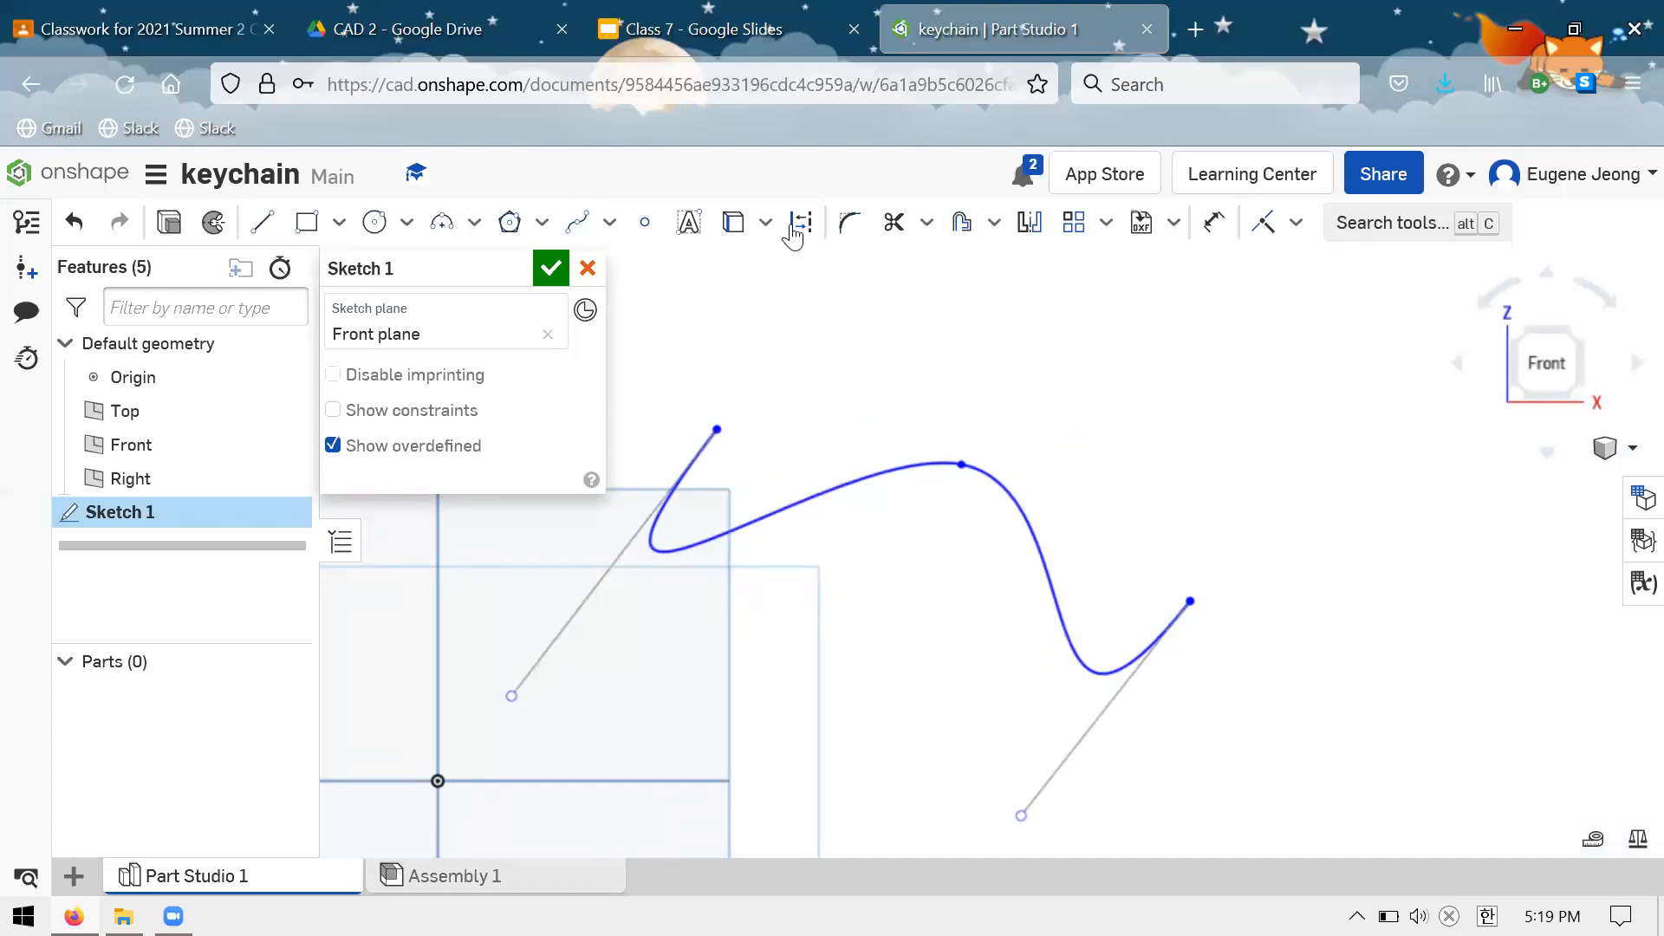
Draw a closed, irregular 21-point spline to the right of the wavy spline, with two curled lobes at its lower end
scroll(793, 308, down, 5)
click(578, 229)
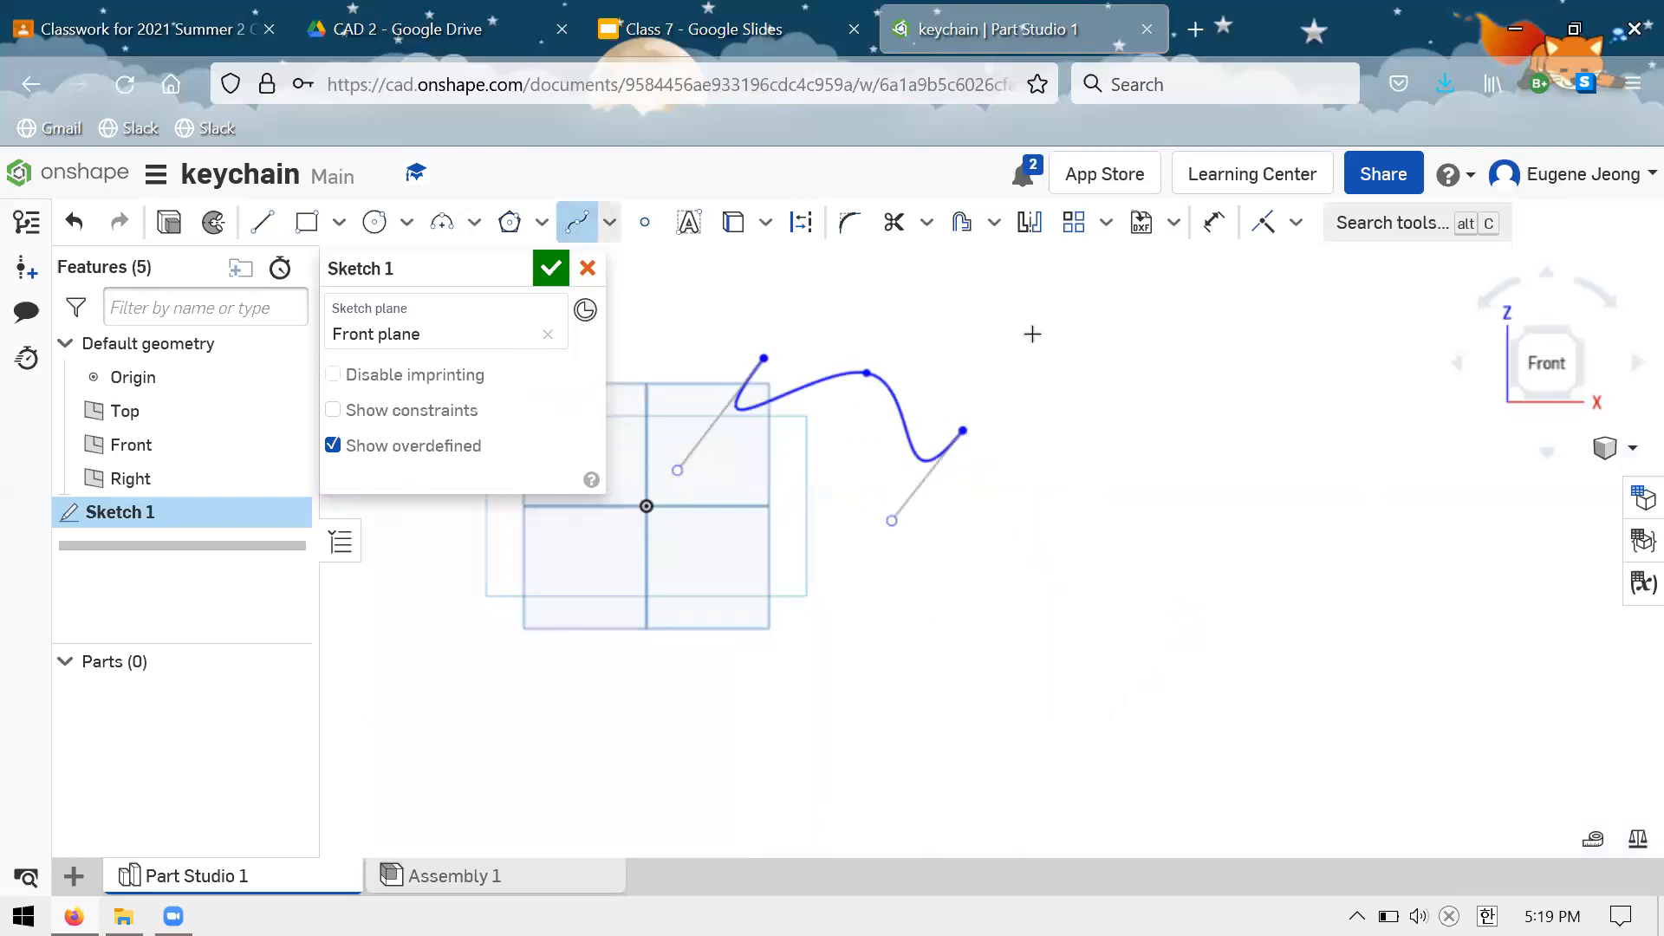
click(1066, 333)
click(1215, 473)
click(1116, 735)
click(959, 739)
click(988, 661)
click(1060, 693)
click(1105, 691)
click(1117, 655)
click(1055, 616)
click(1038, 624)
click(928, 654)
click(894, 701)
click(880, 756)
click(826, 757)
click(805, 690)
click(842, 645)
click(878, 625)
click(964, 595)
click(1027, 535)
click(1050, 486)
click(1030, 393)
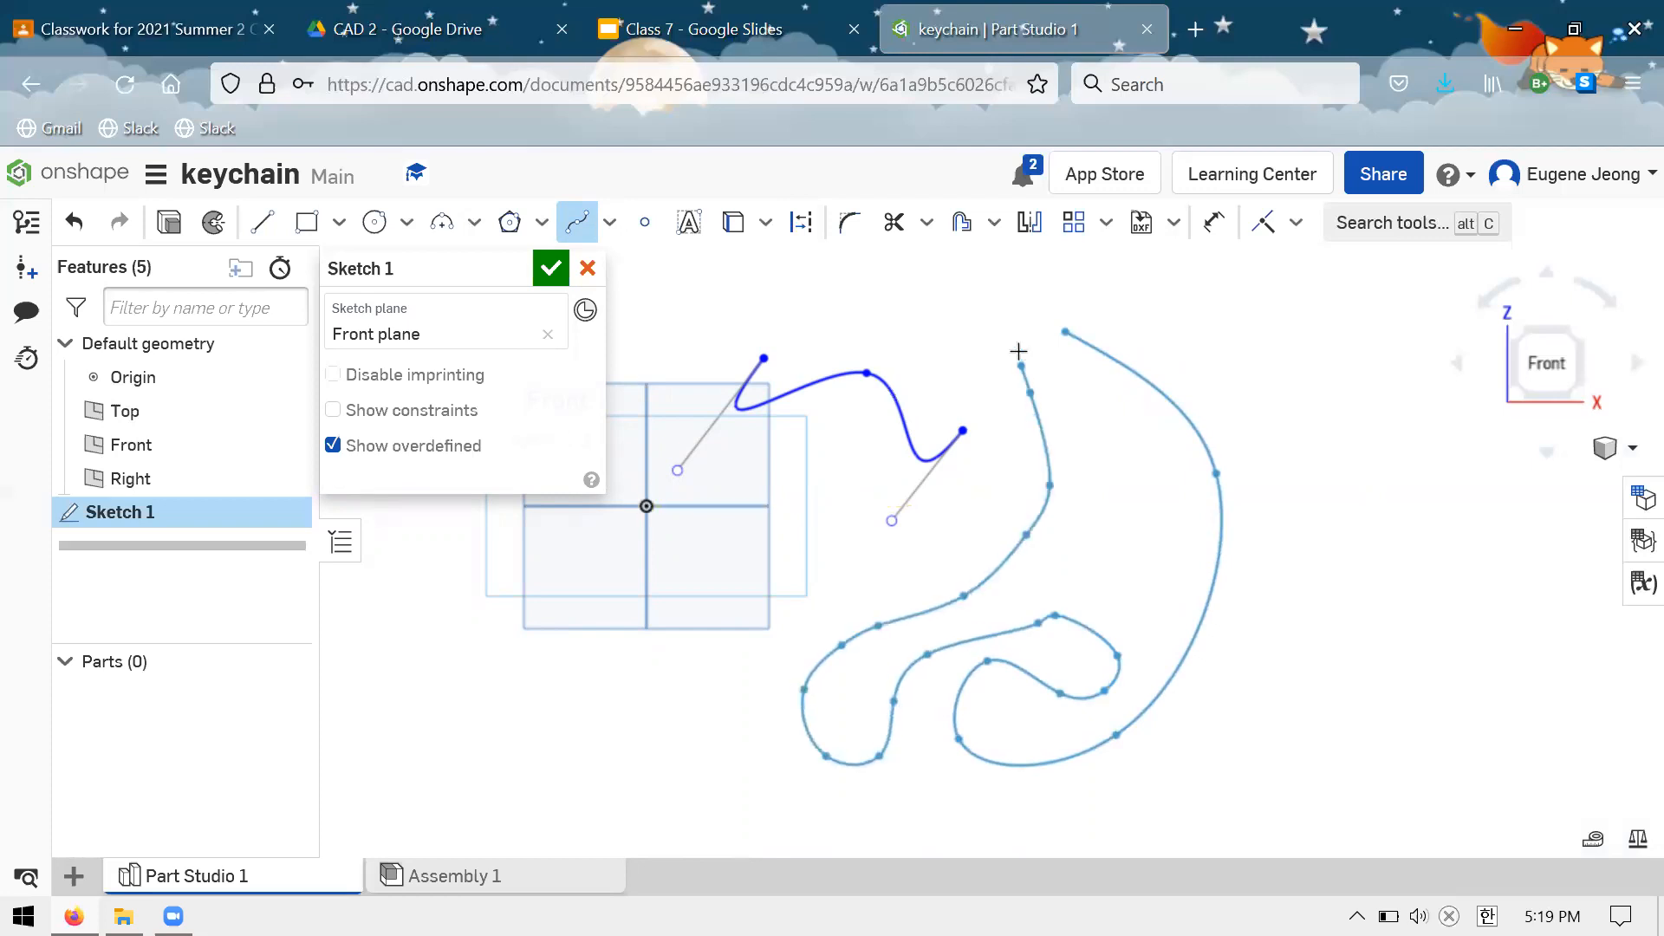
click(1066, 332)
key(Escape)
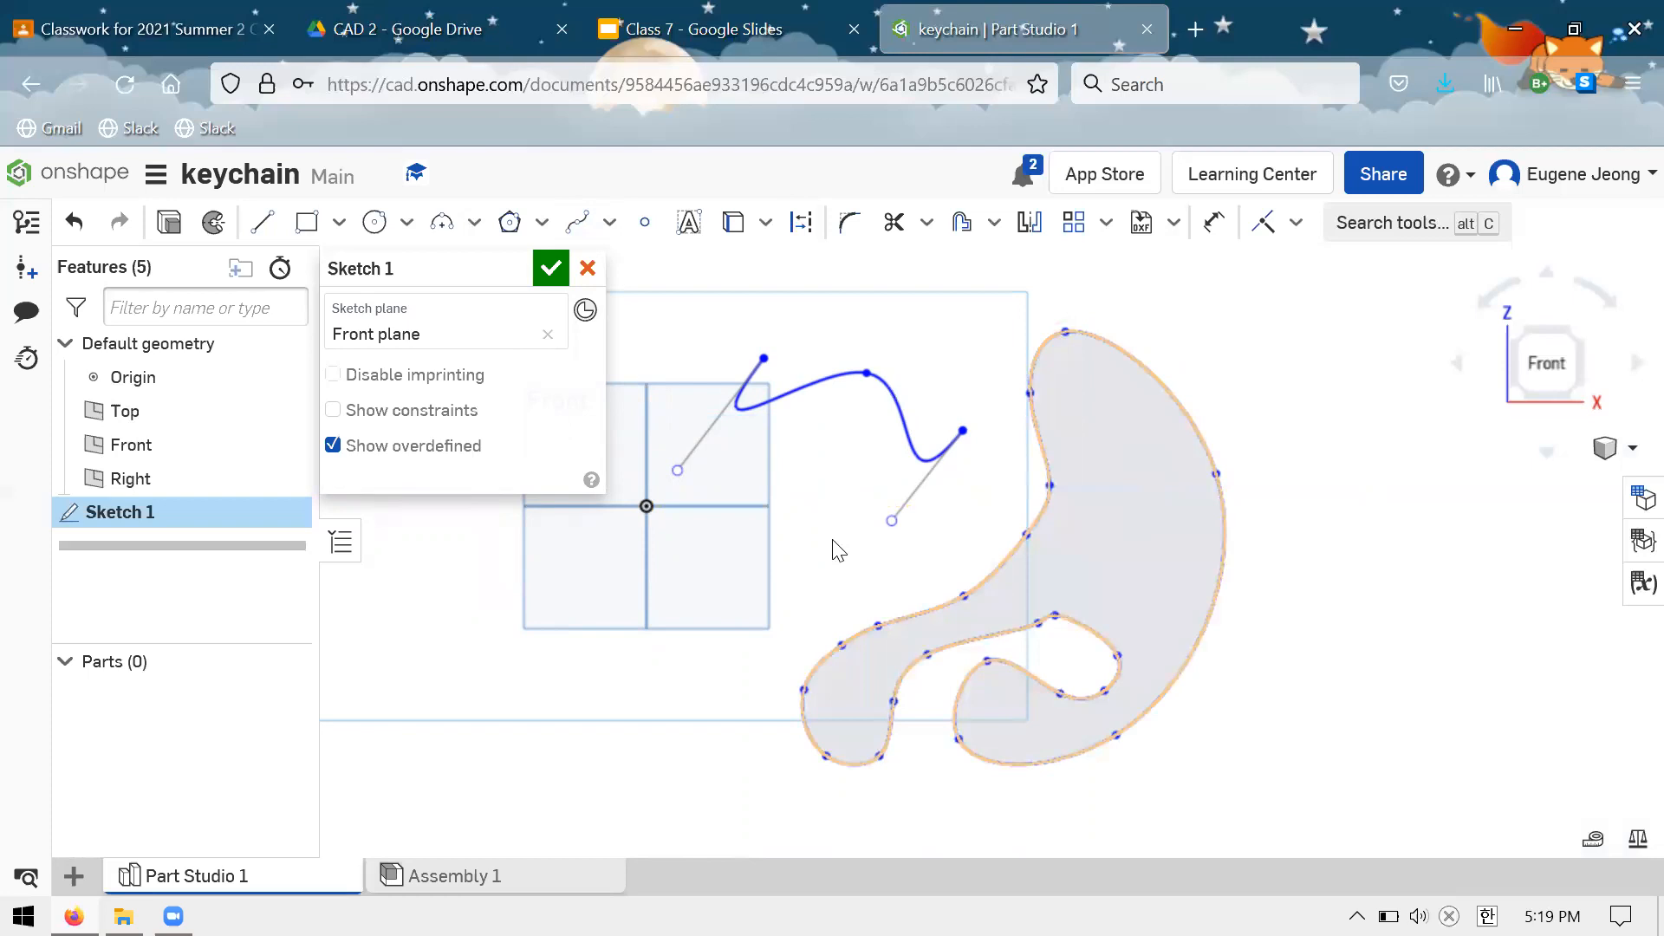
Move the upper point of the closed spline's inner pocket slightly right and down to smooth its curve
scroll(738, 546, down, 2)
scroll(1083, 482, up, 2)
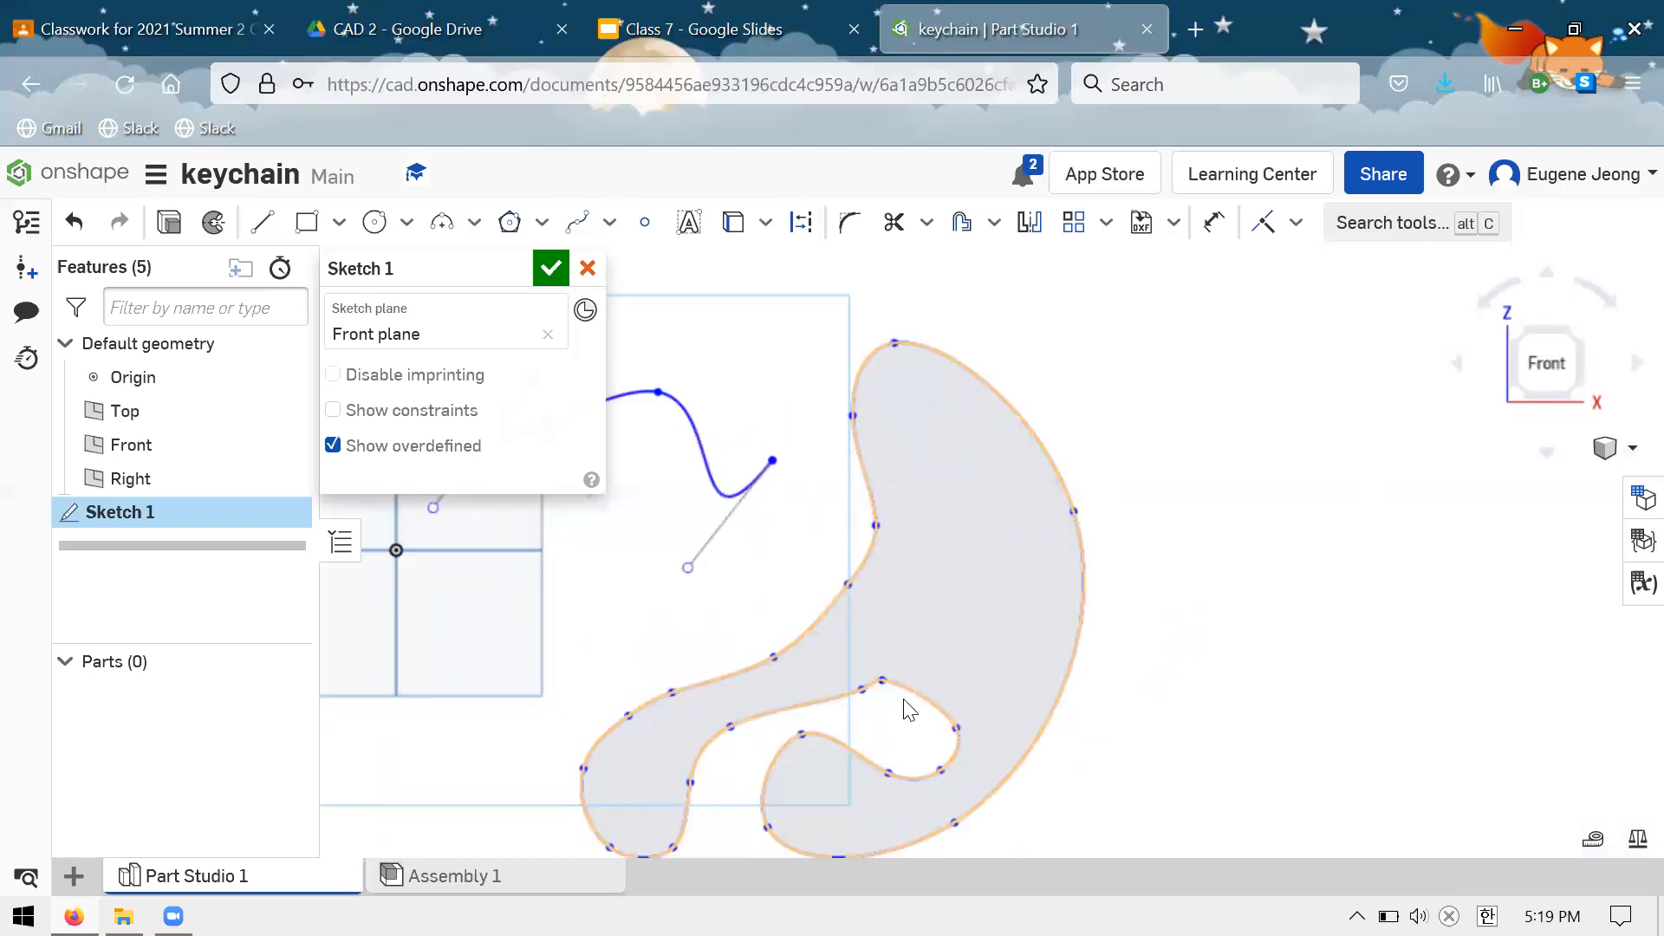
mouse_move(901, 697)
mouse_down()
mouse_move(940, 707)
mouse_move(916, 691)
mouse_up()
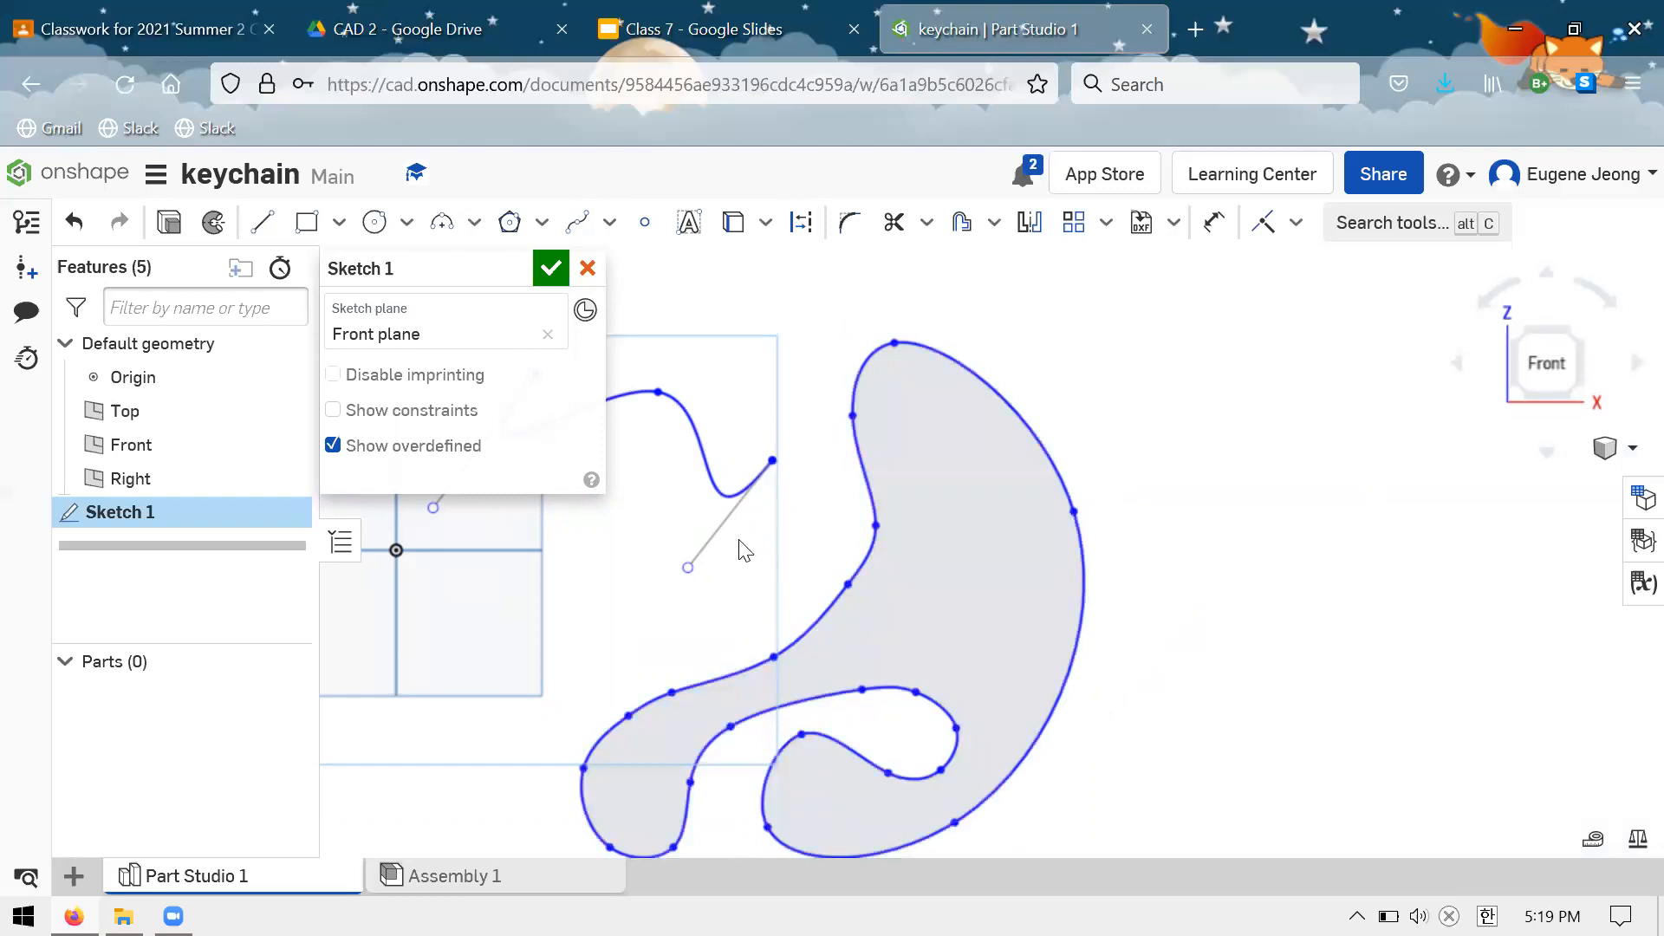
Delete both the wavy open spline and the closed irregular spline from the sketch
scroll(992, 327, down, 2)
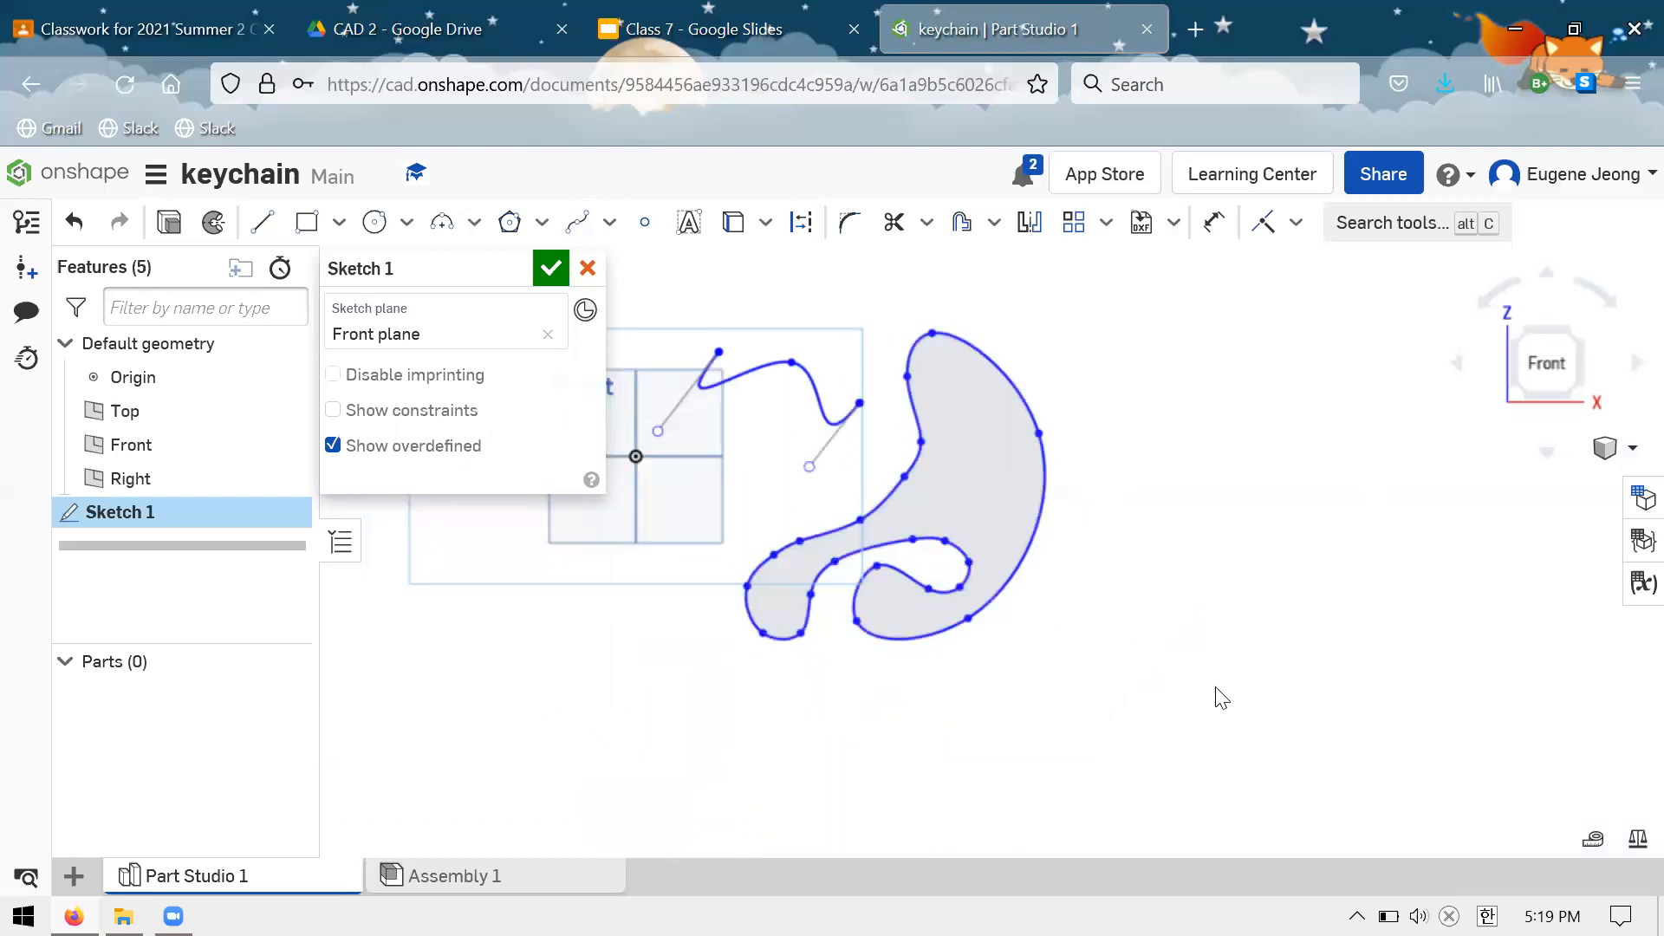
scroll(1184, 439, down, 2)
scroll(1084, 345, up, 2)
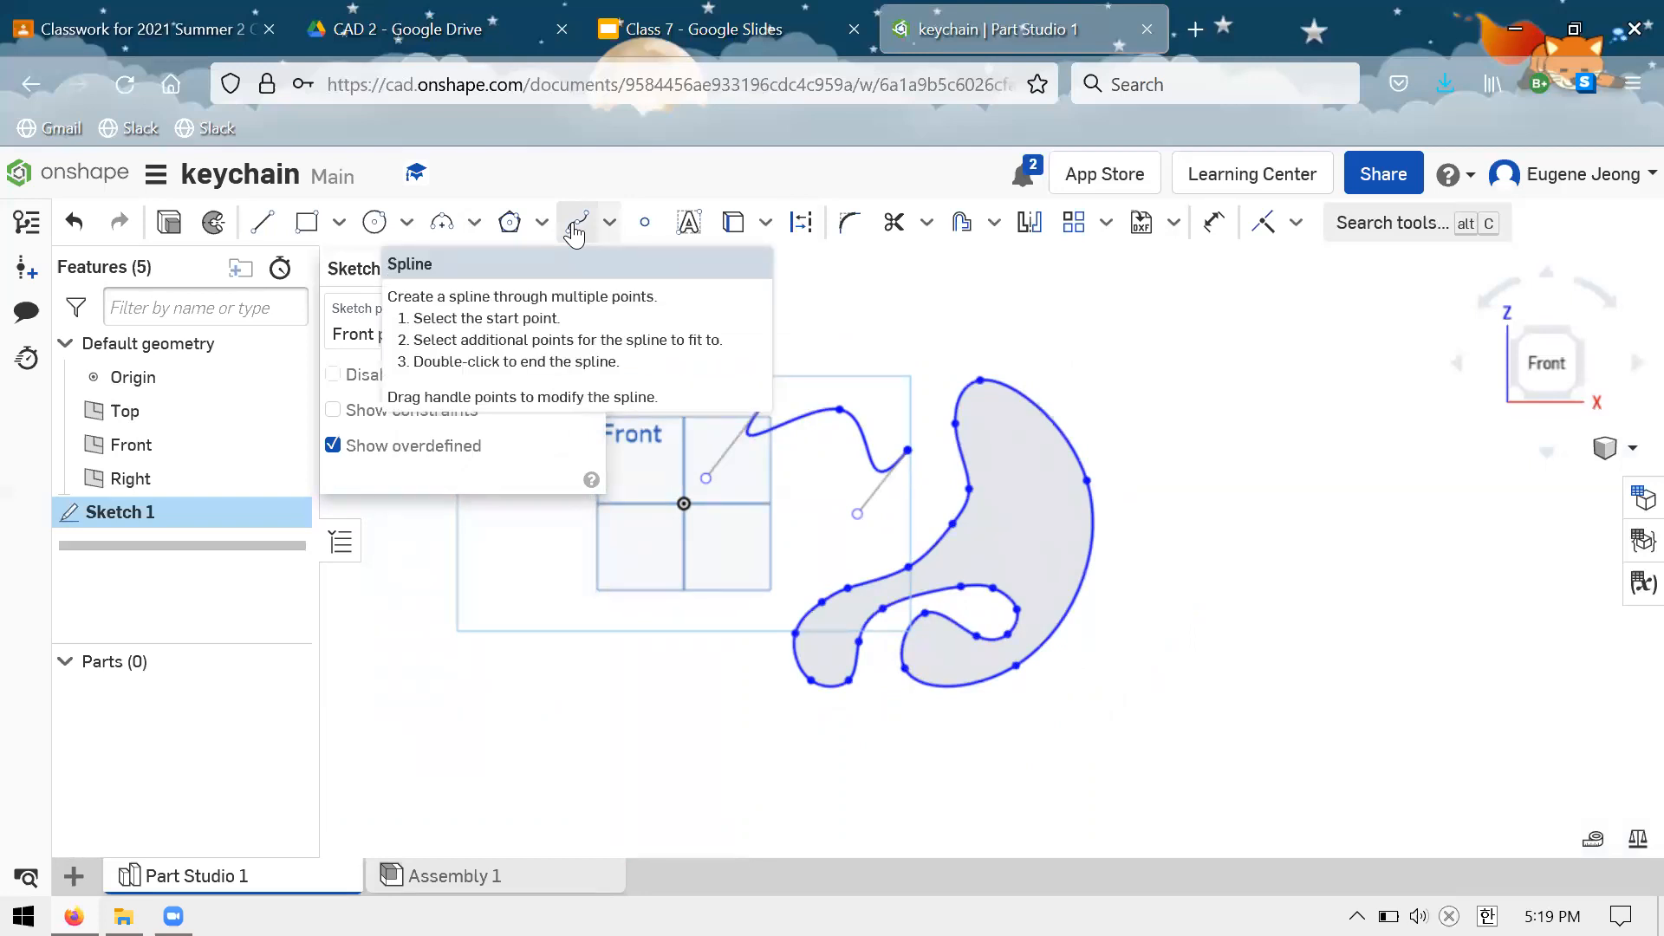
click(972, 687)
click(848, 548)
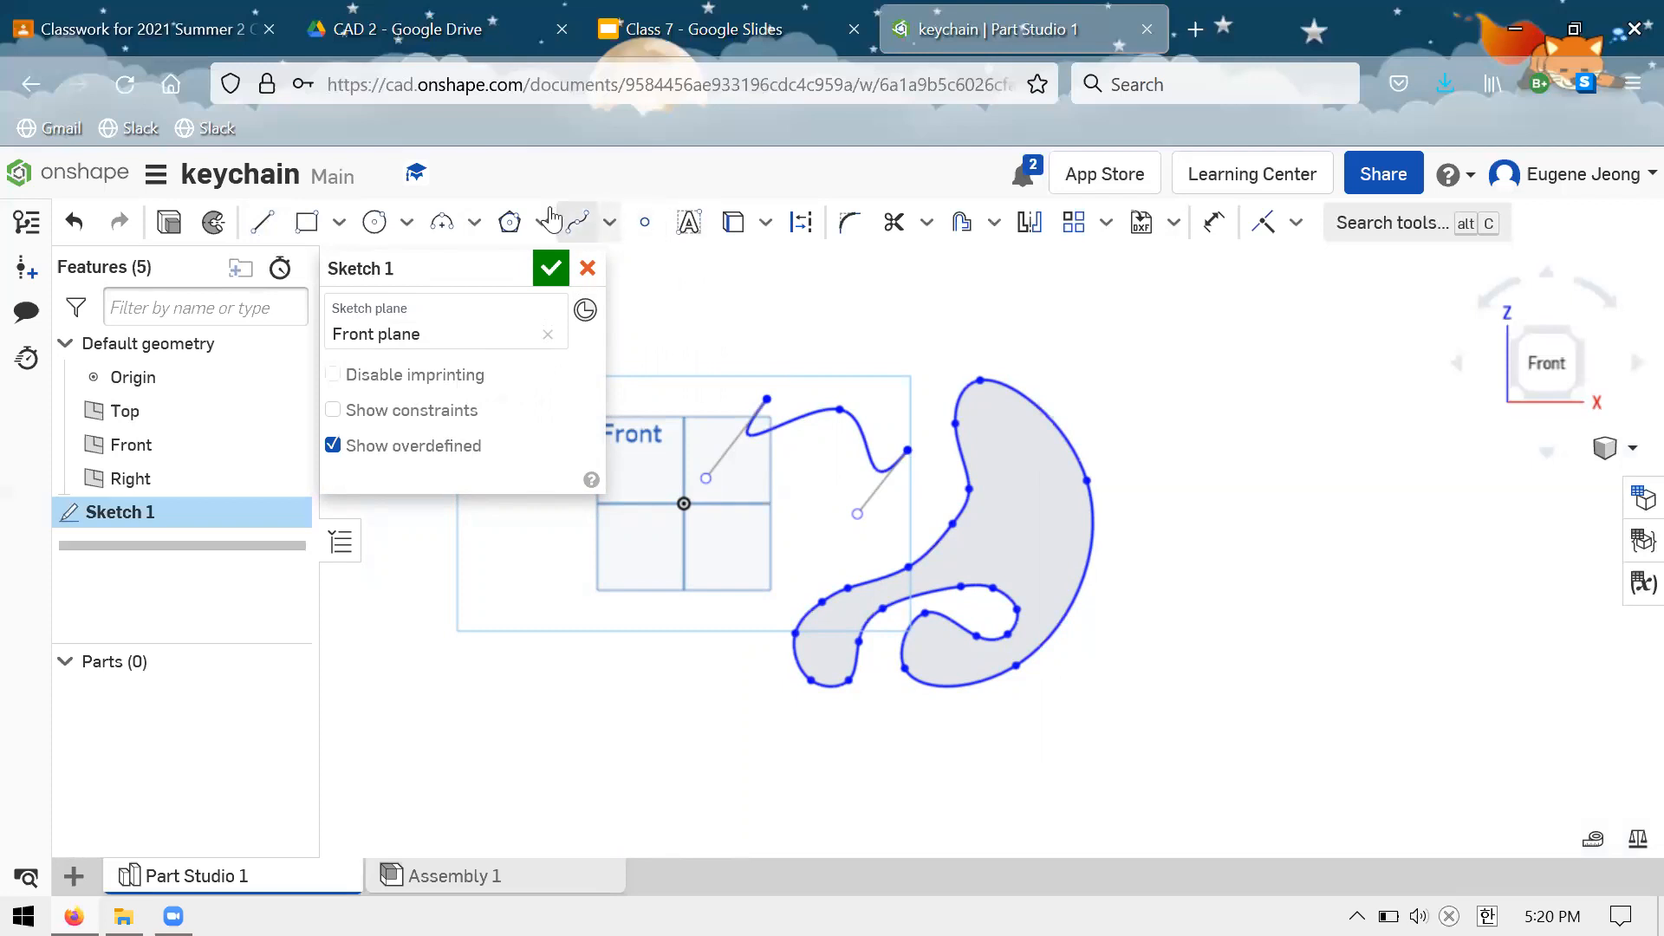
scroll(1166, 366, down, 2)
scroll(845, 696, down, 1)
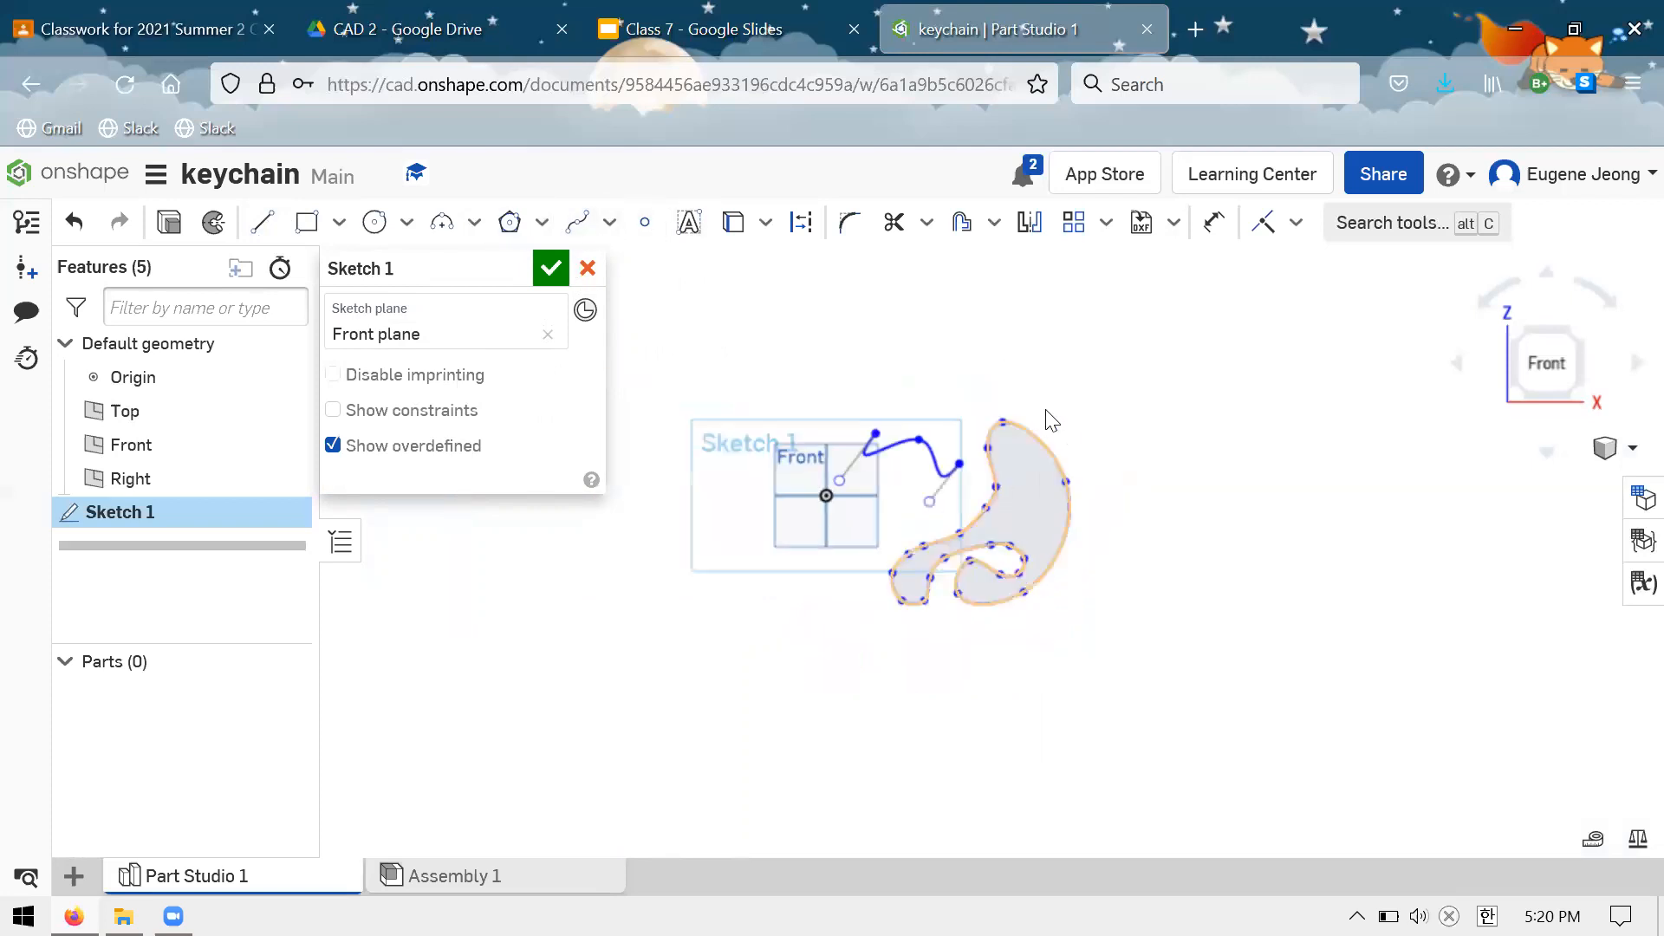
scroll(1047, 416, up, 4)
scroll(1159, 620, down, 2)
mouse_move(1165, 775)
mouse_down()
mouse_move(698, 426)
mouse_move(702, 404)
mouse_up()
key(Delete)
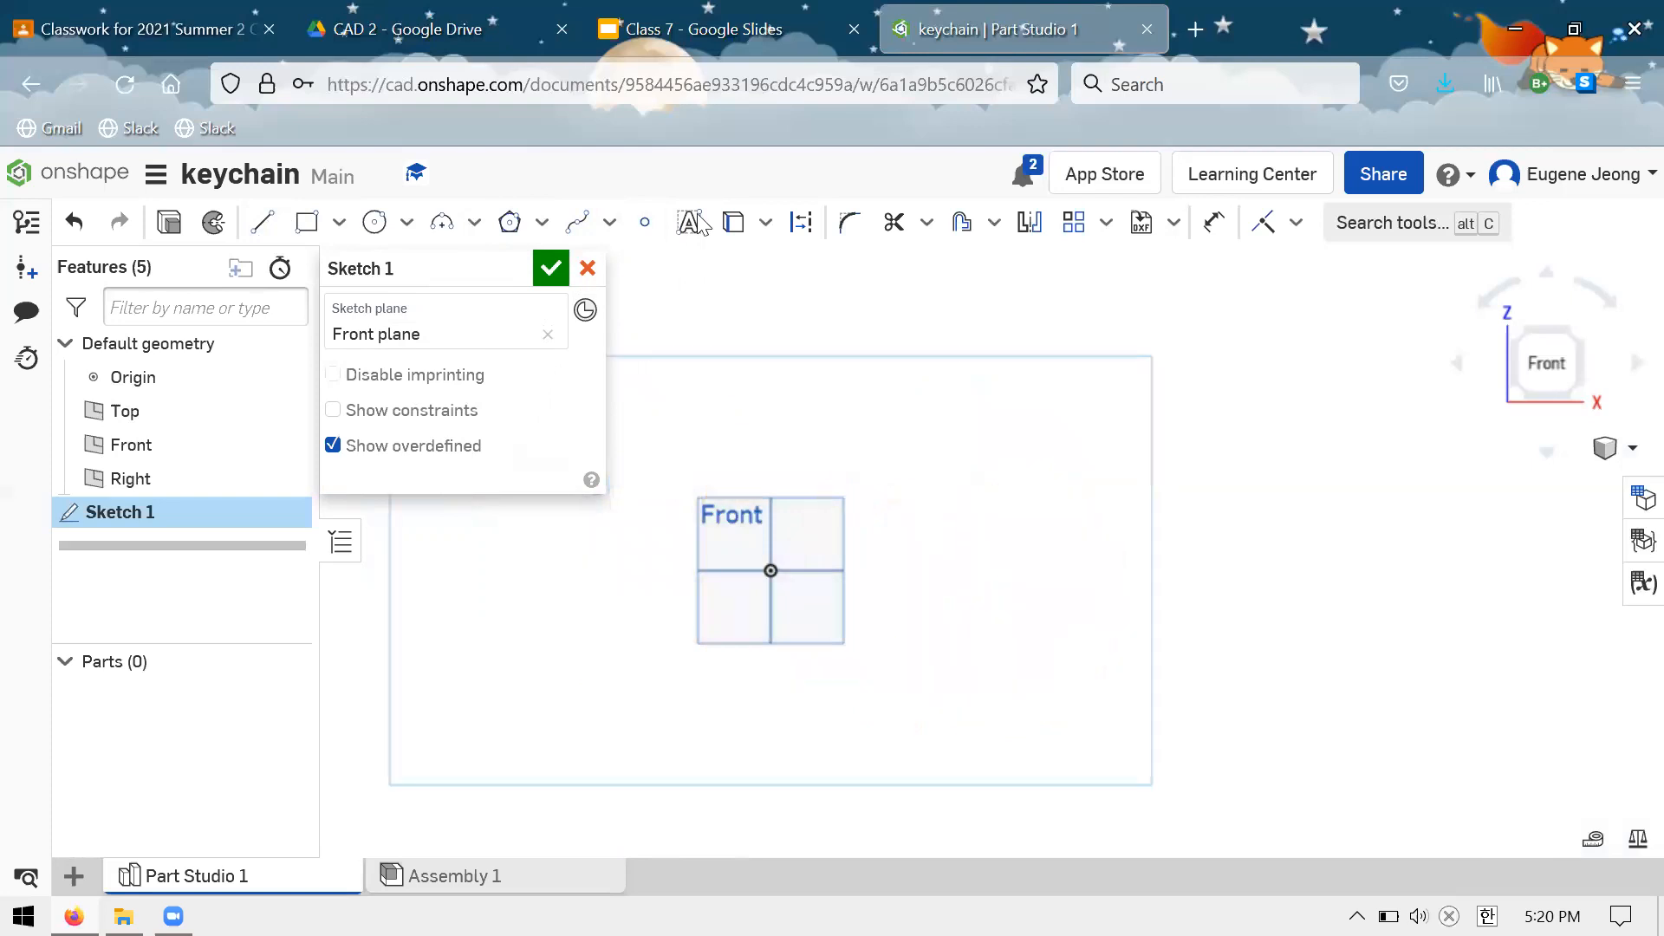
Switch to the Class 7 slides and open the 3D printing orientation guide linked on the Summary slide in a new tab
click(694, 29)
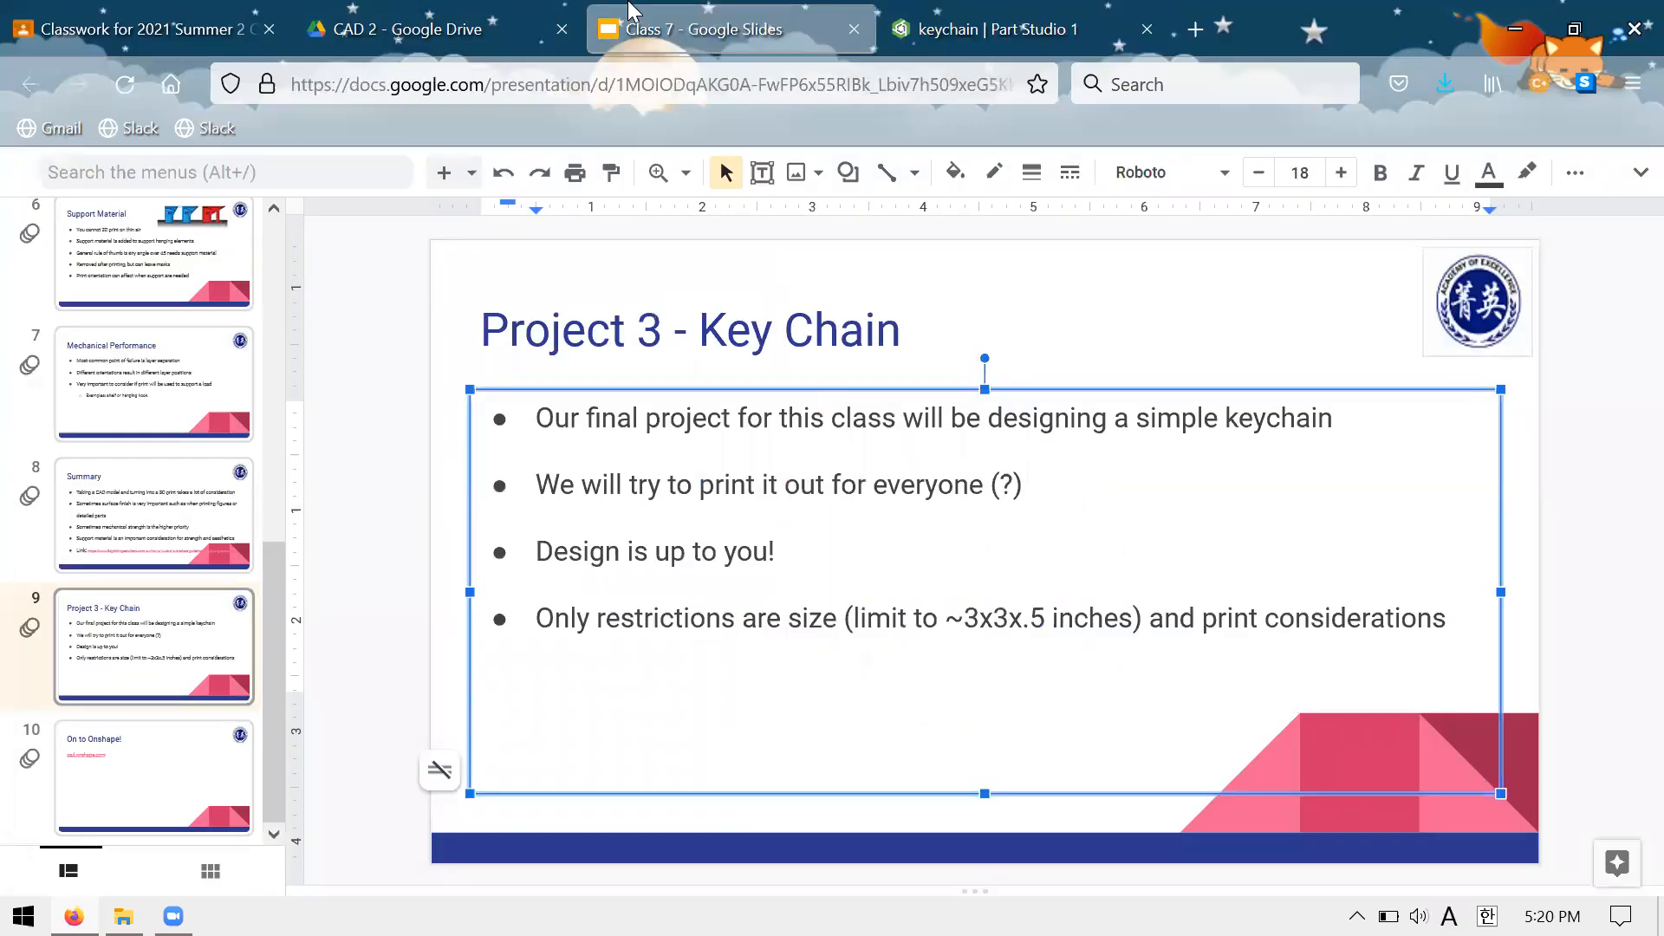
click(240, 610)
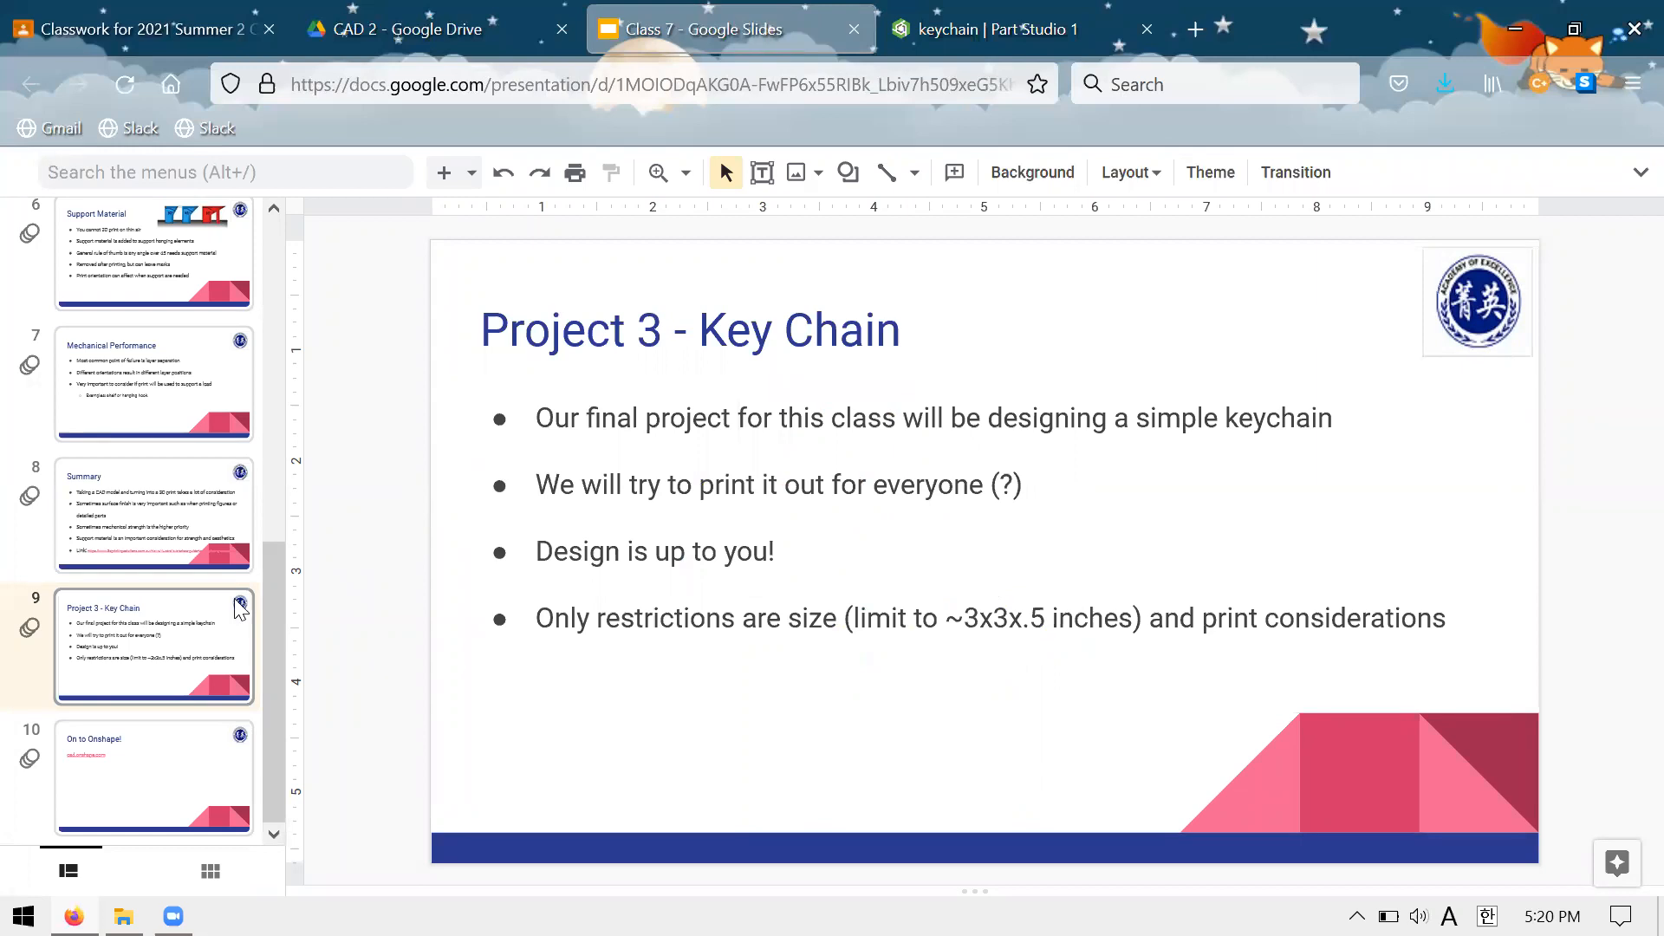
click(203, 517)
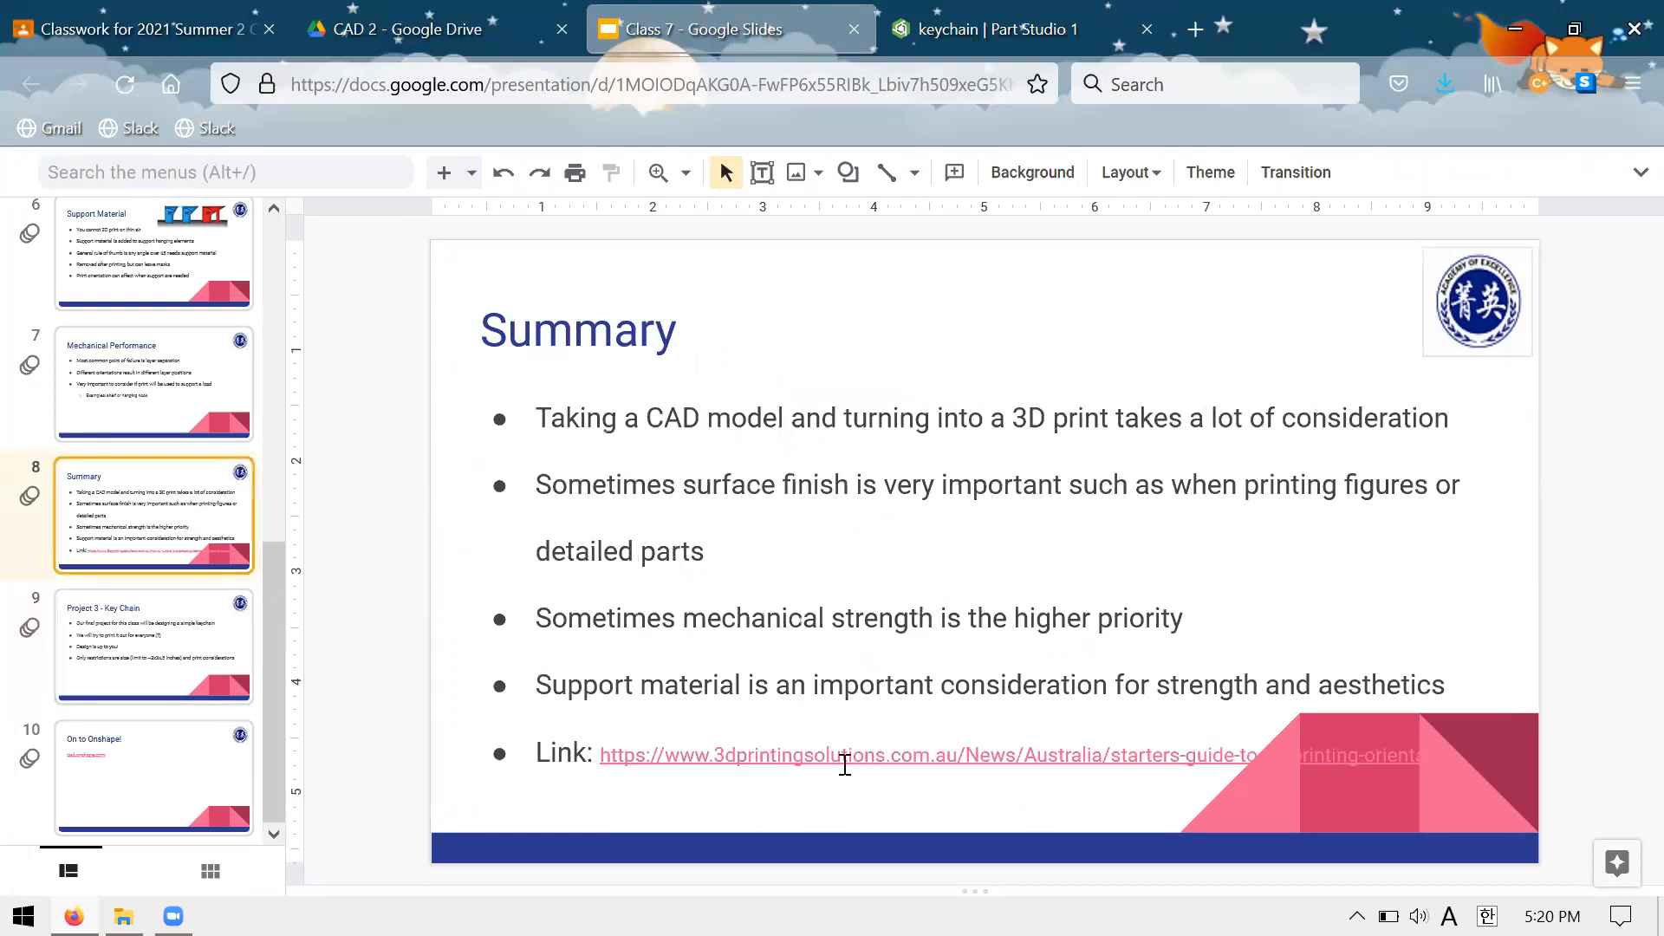
click(845, 753)
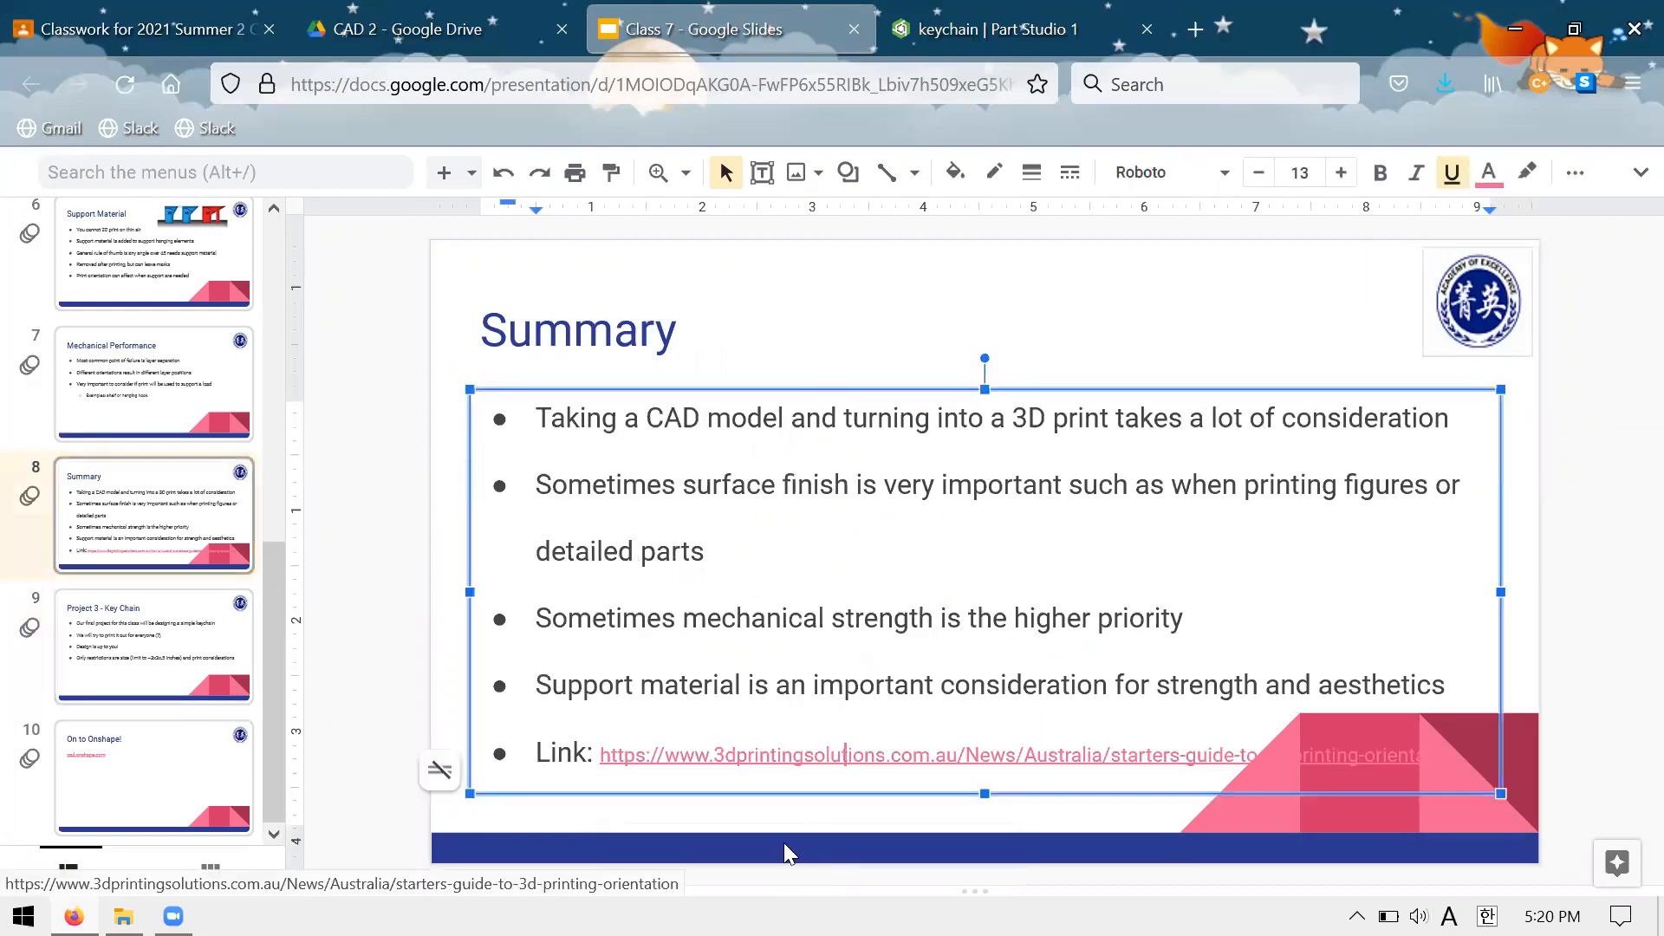
click(784, 845)
click(638, 10)
click(436, 440)
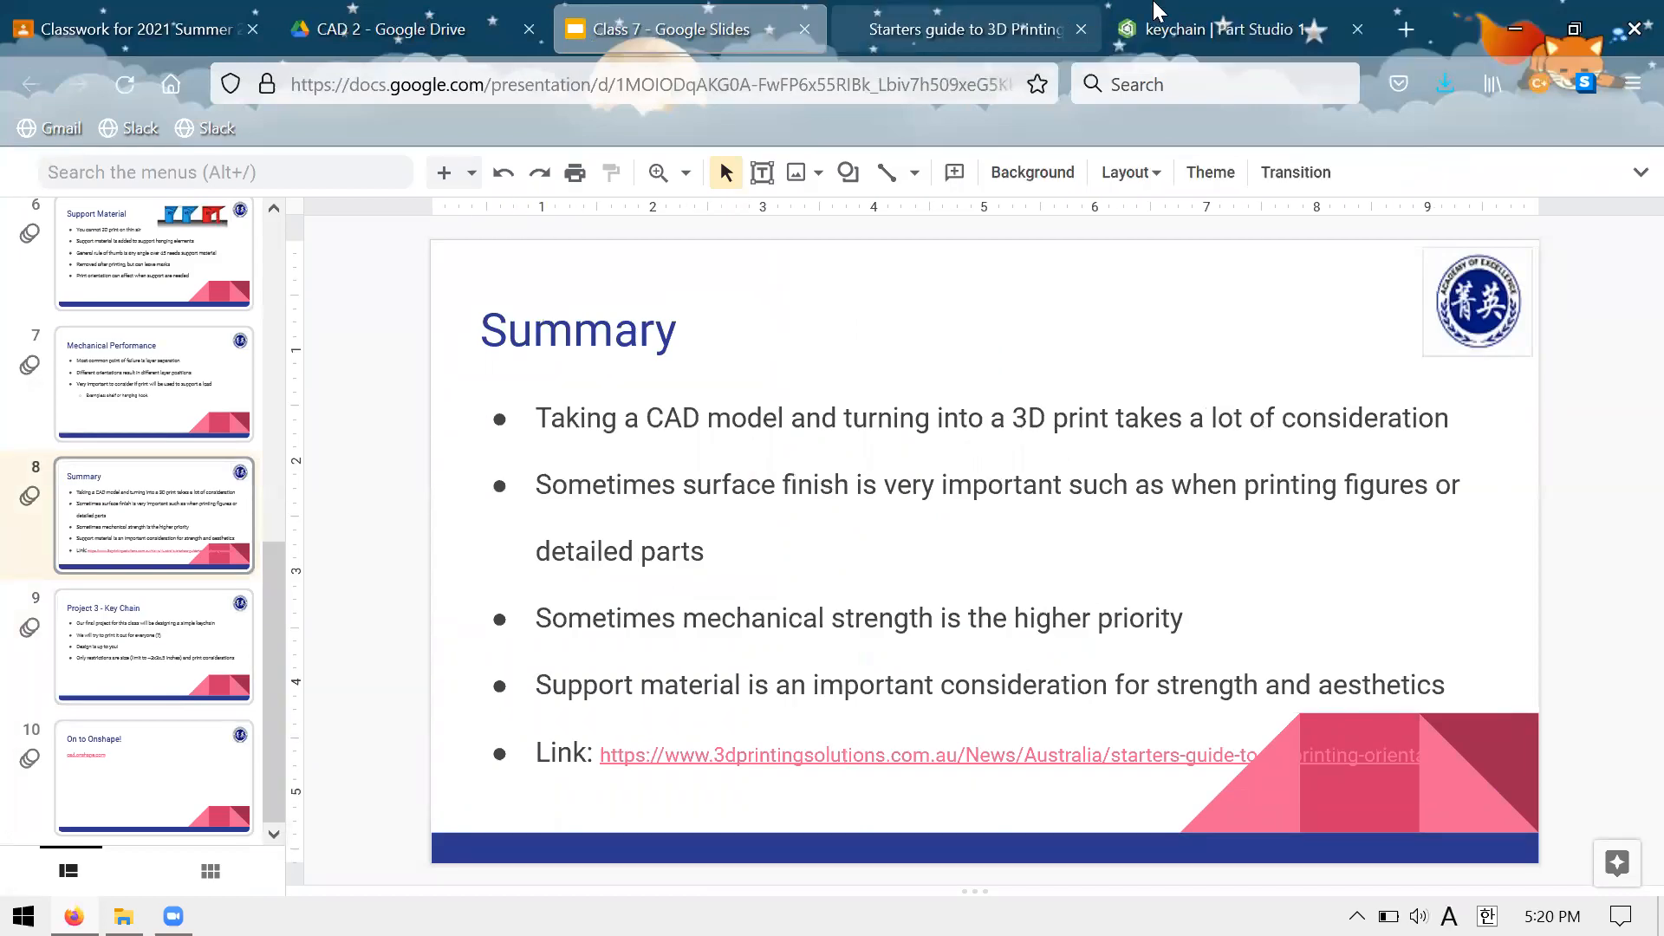
Return to the keychain sketch and draw two origin-centred circles, the outer about 5.24 in across, leaving a ring about 0.44 in wide
click(1170, 26)
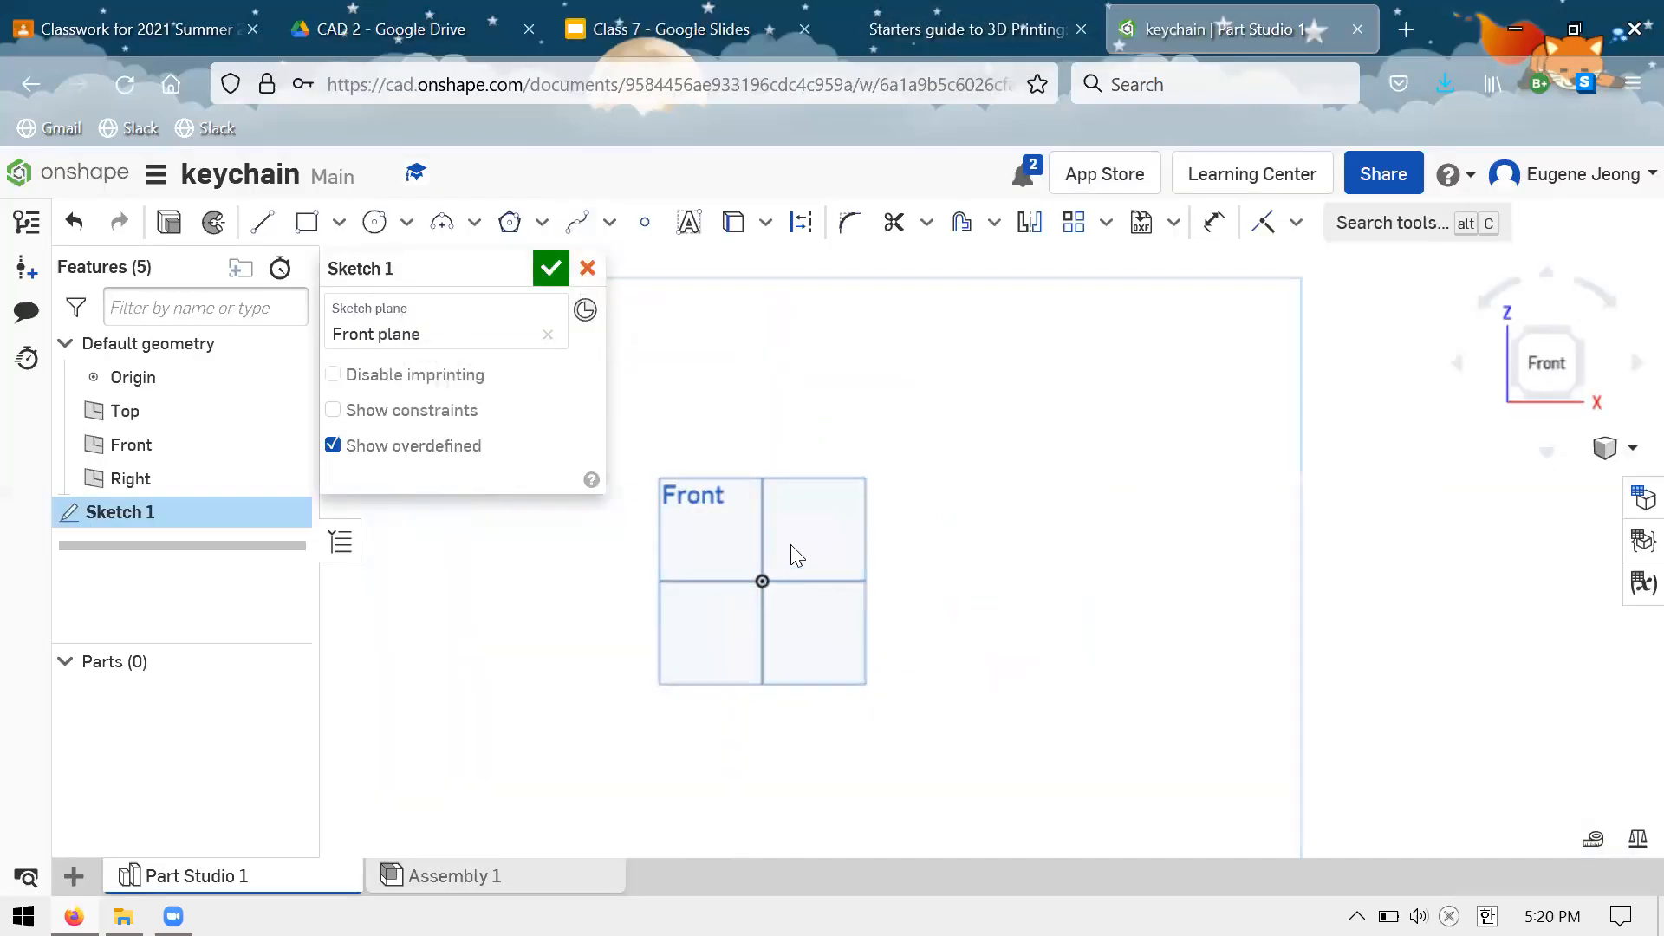
click(390, 226)
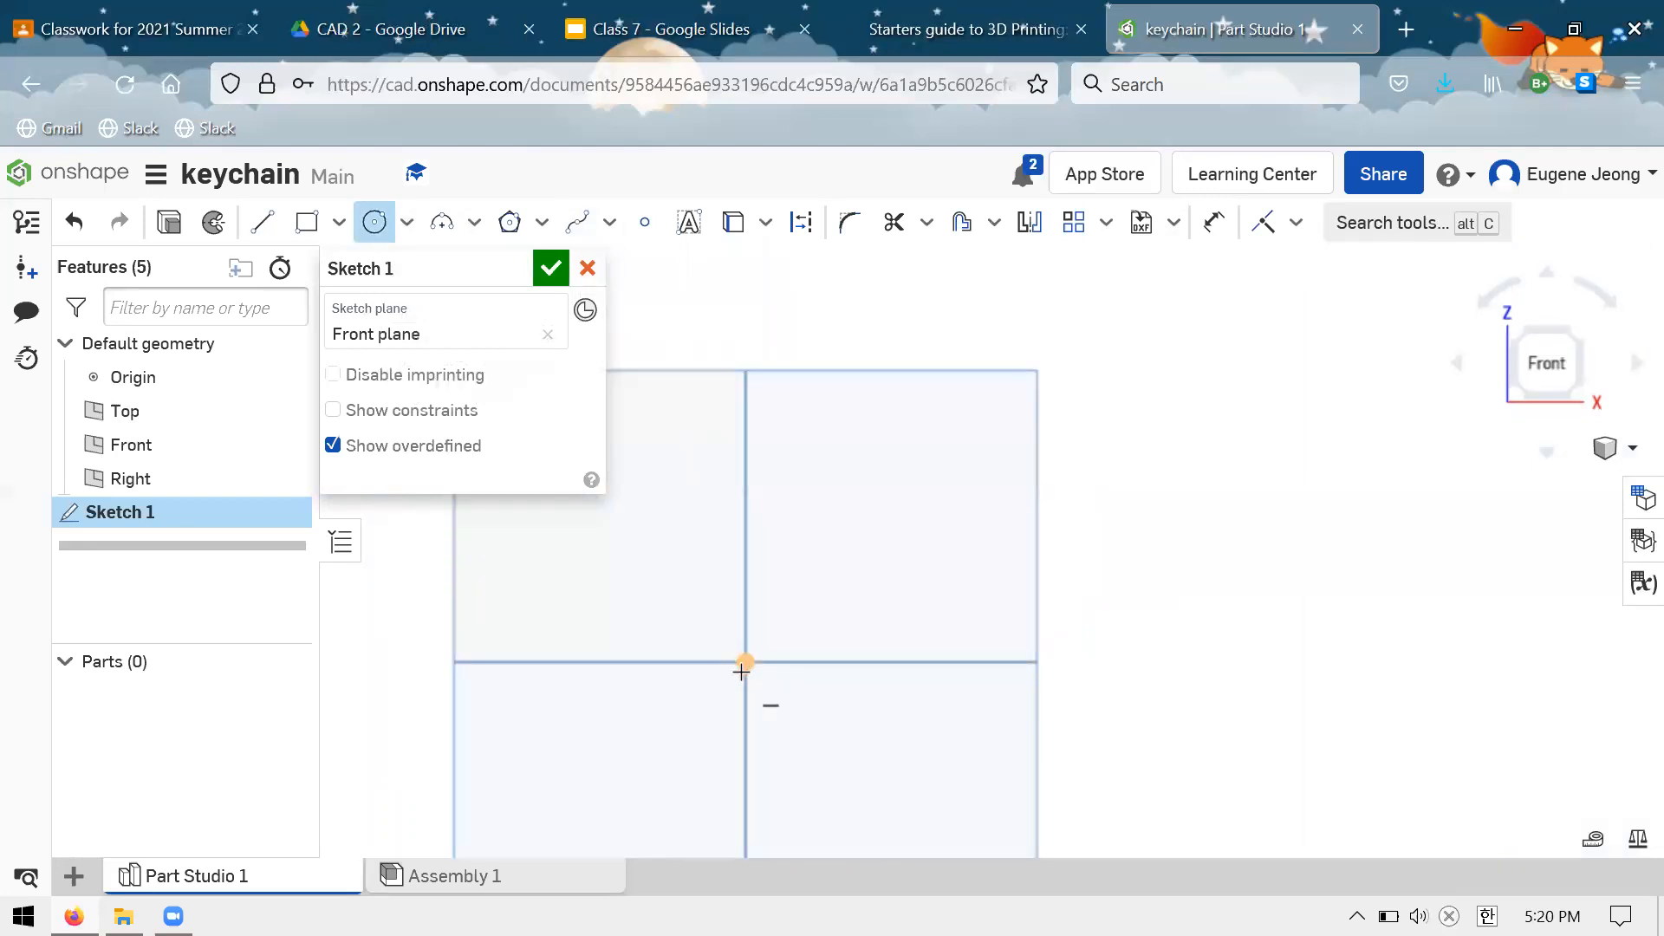
click(745, 663)
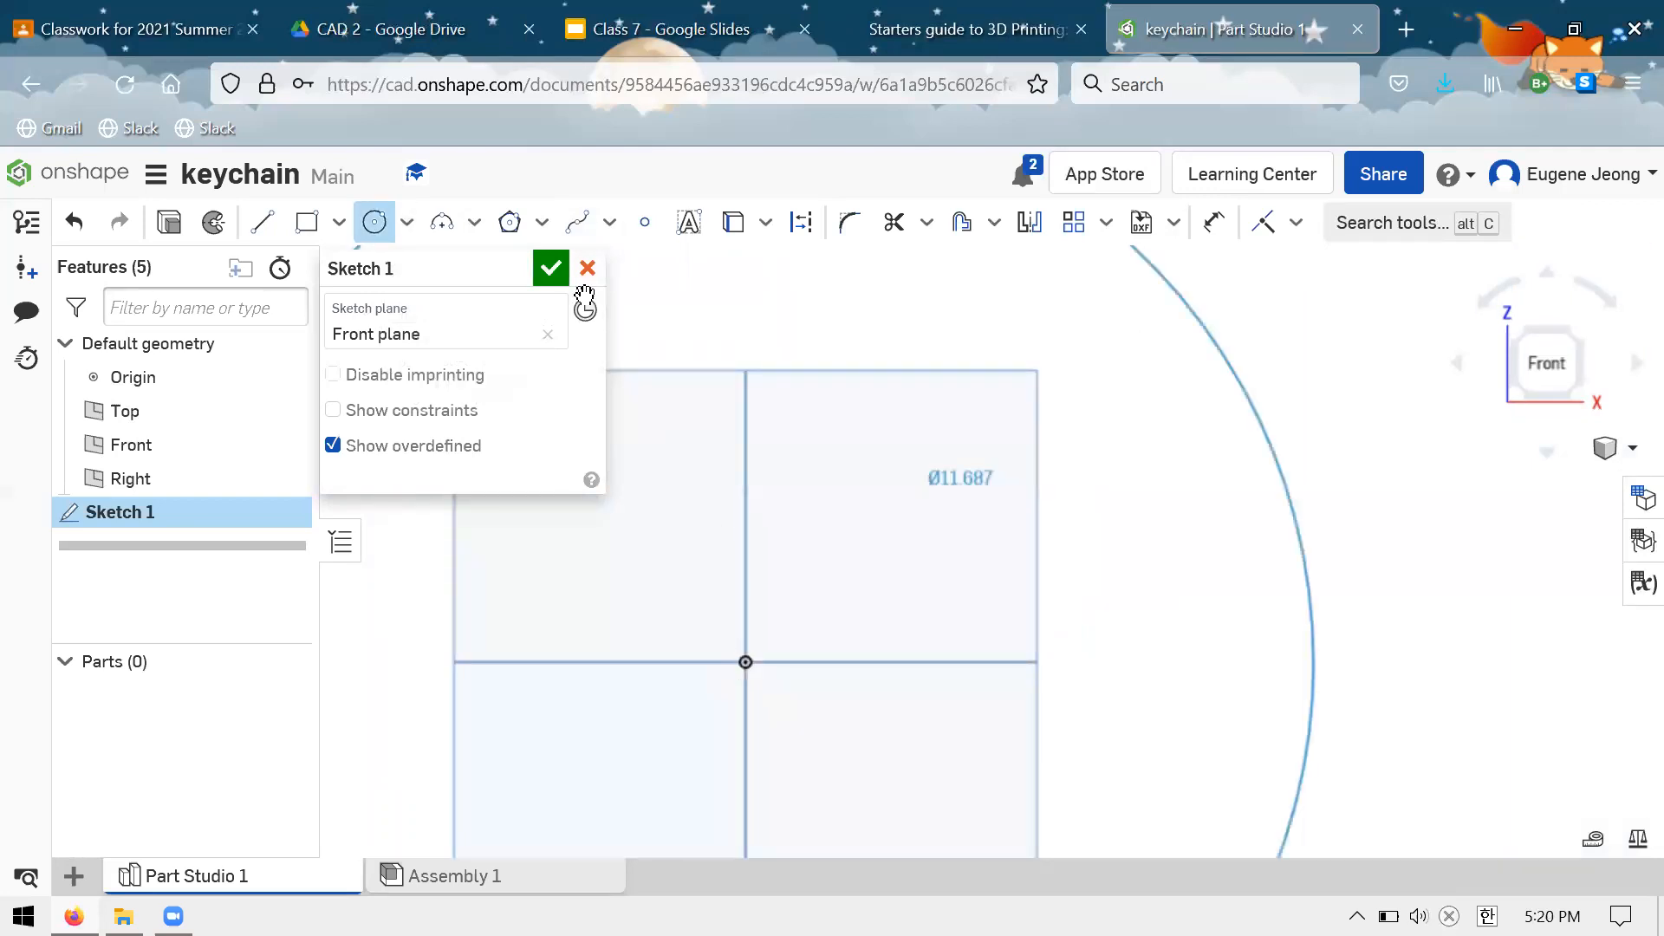
click(998, 641)
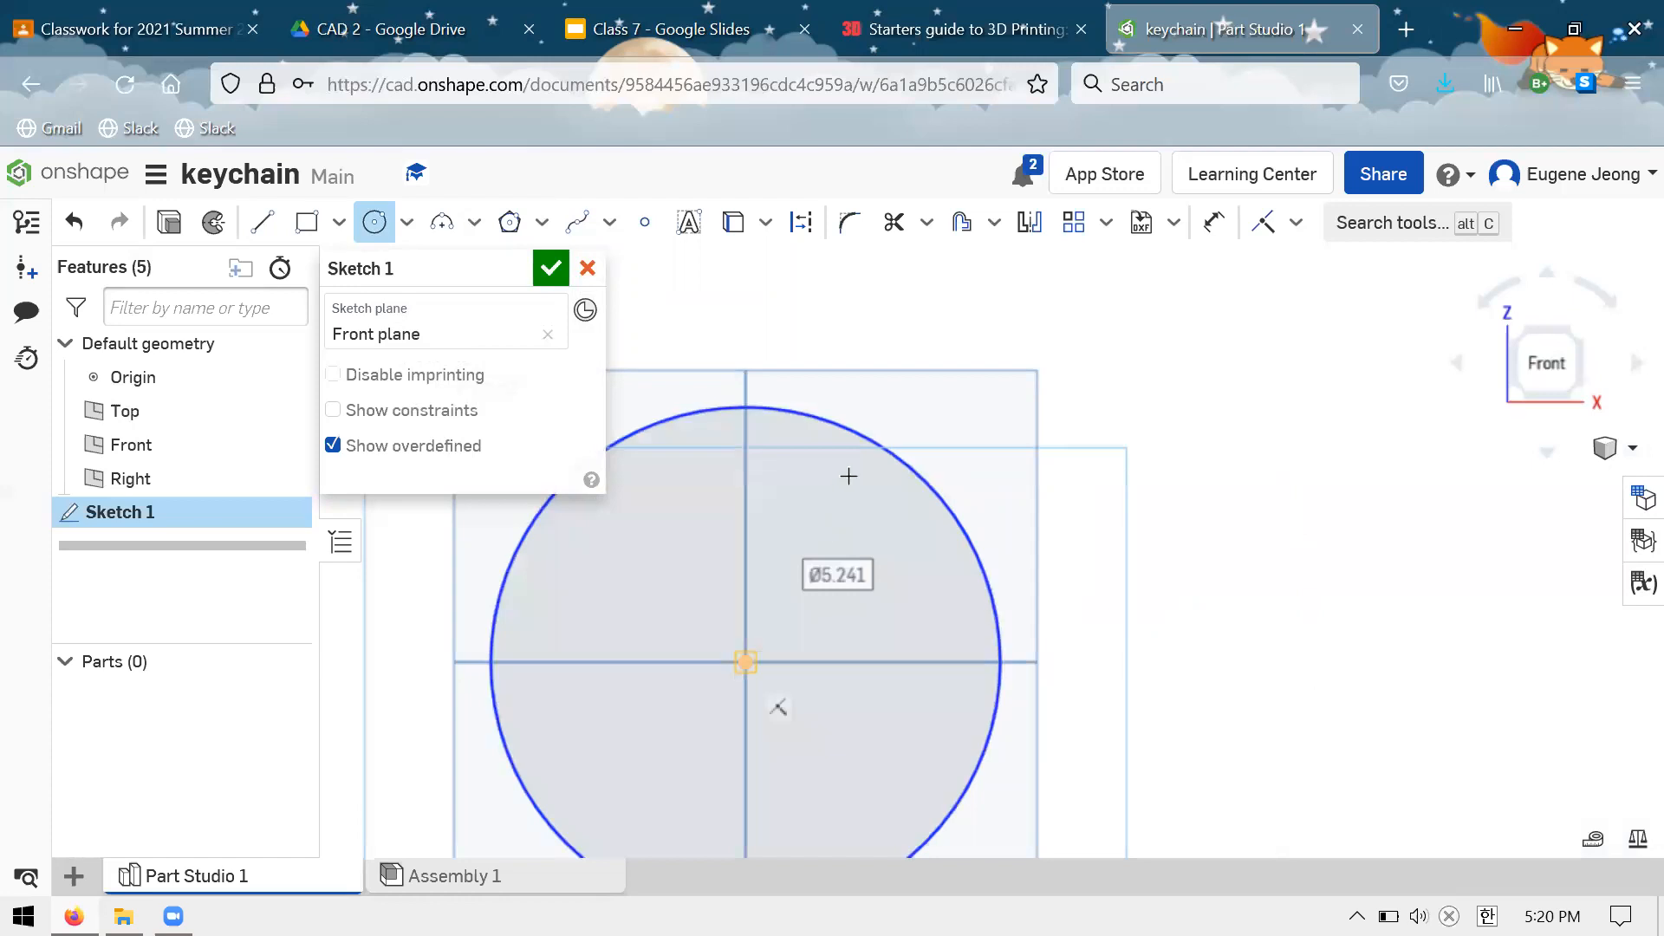
click(746, 662)
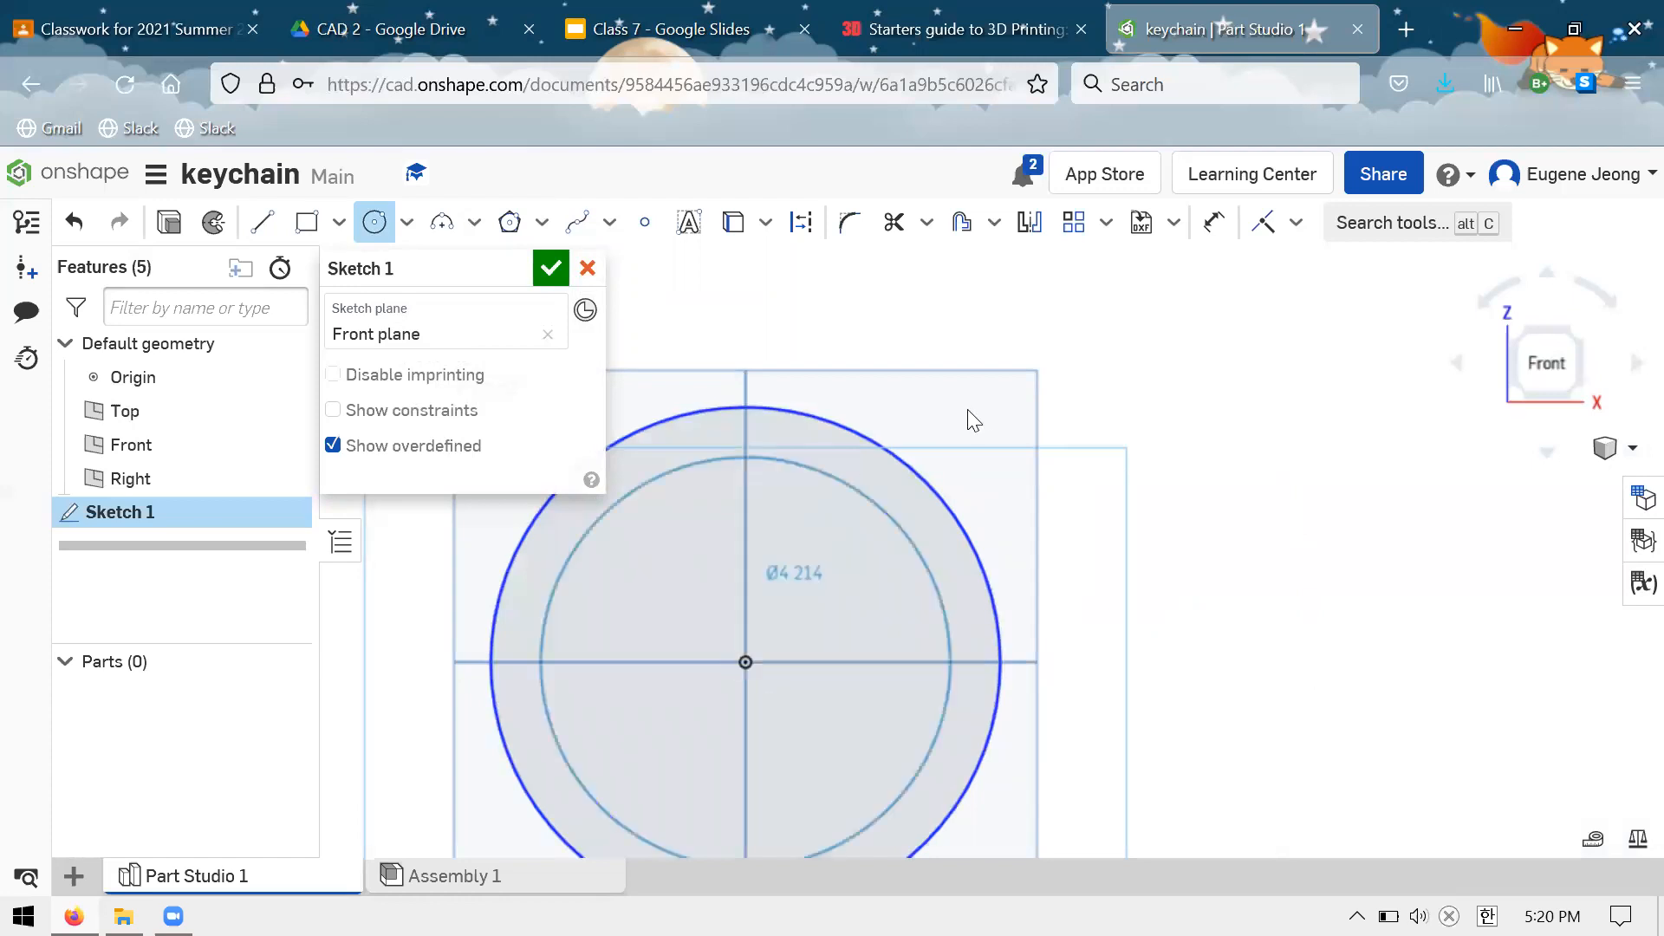
click(897, 516)
key(Escape)
Dimension the gap between the two concentric circles and set it to 0.01 in
click(911, 496)
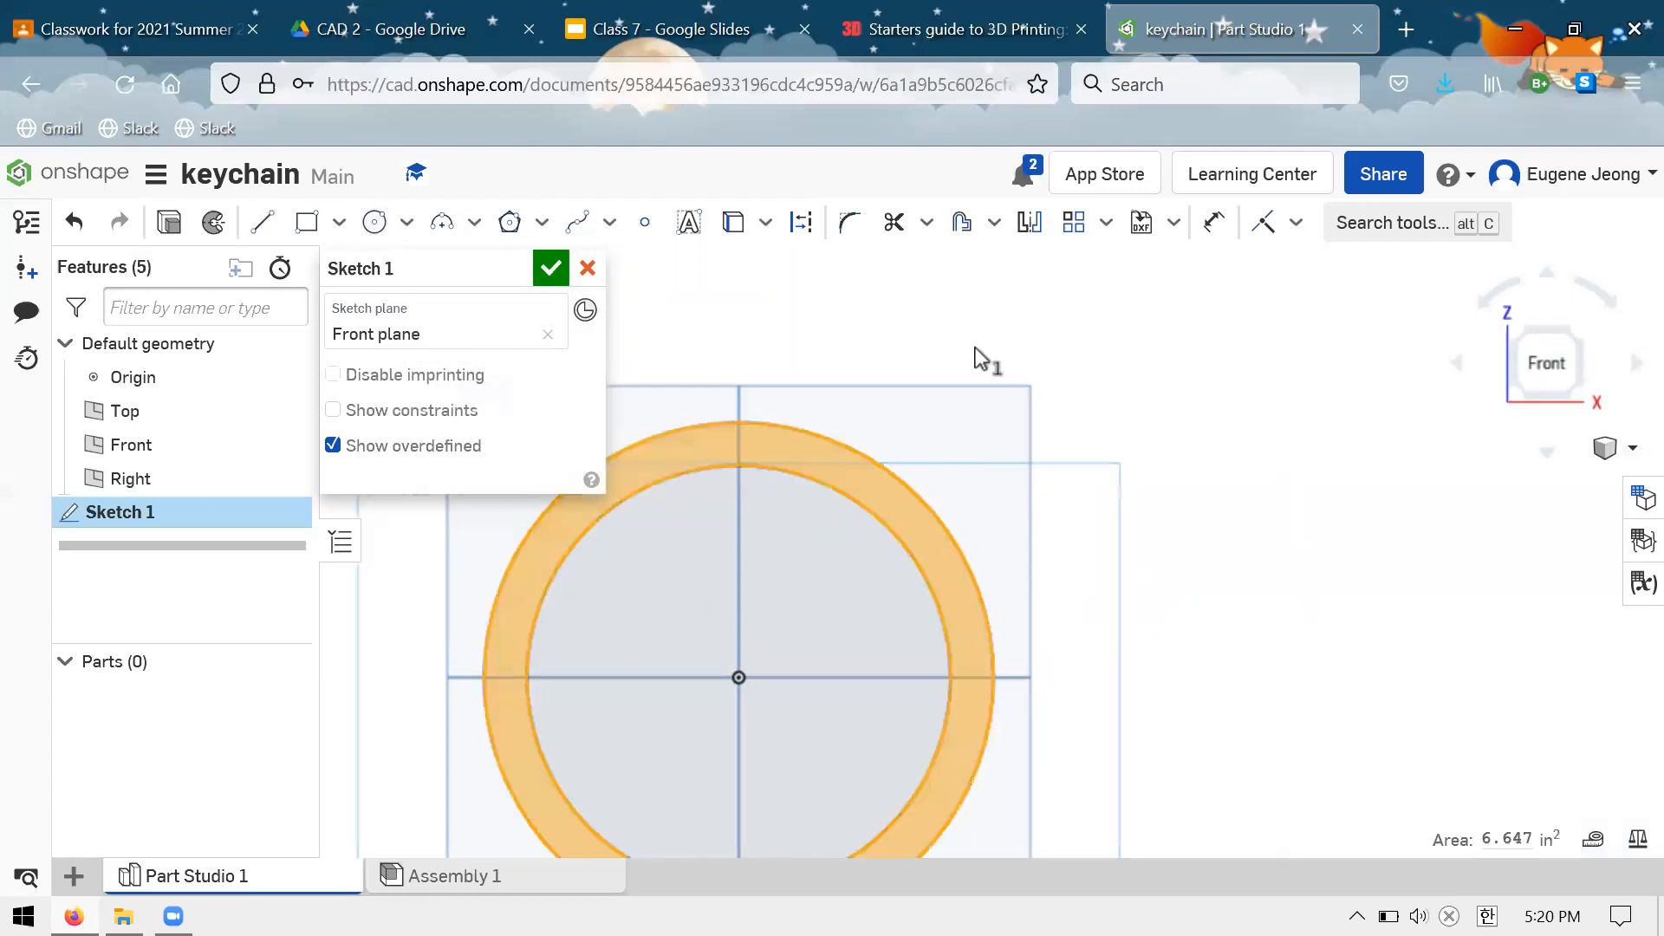
key(f)
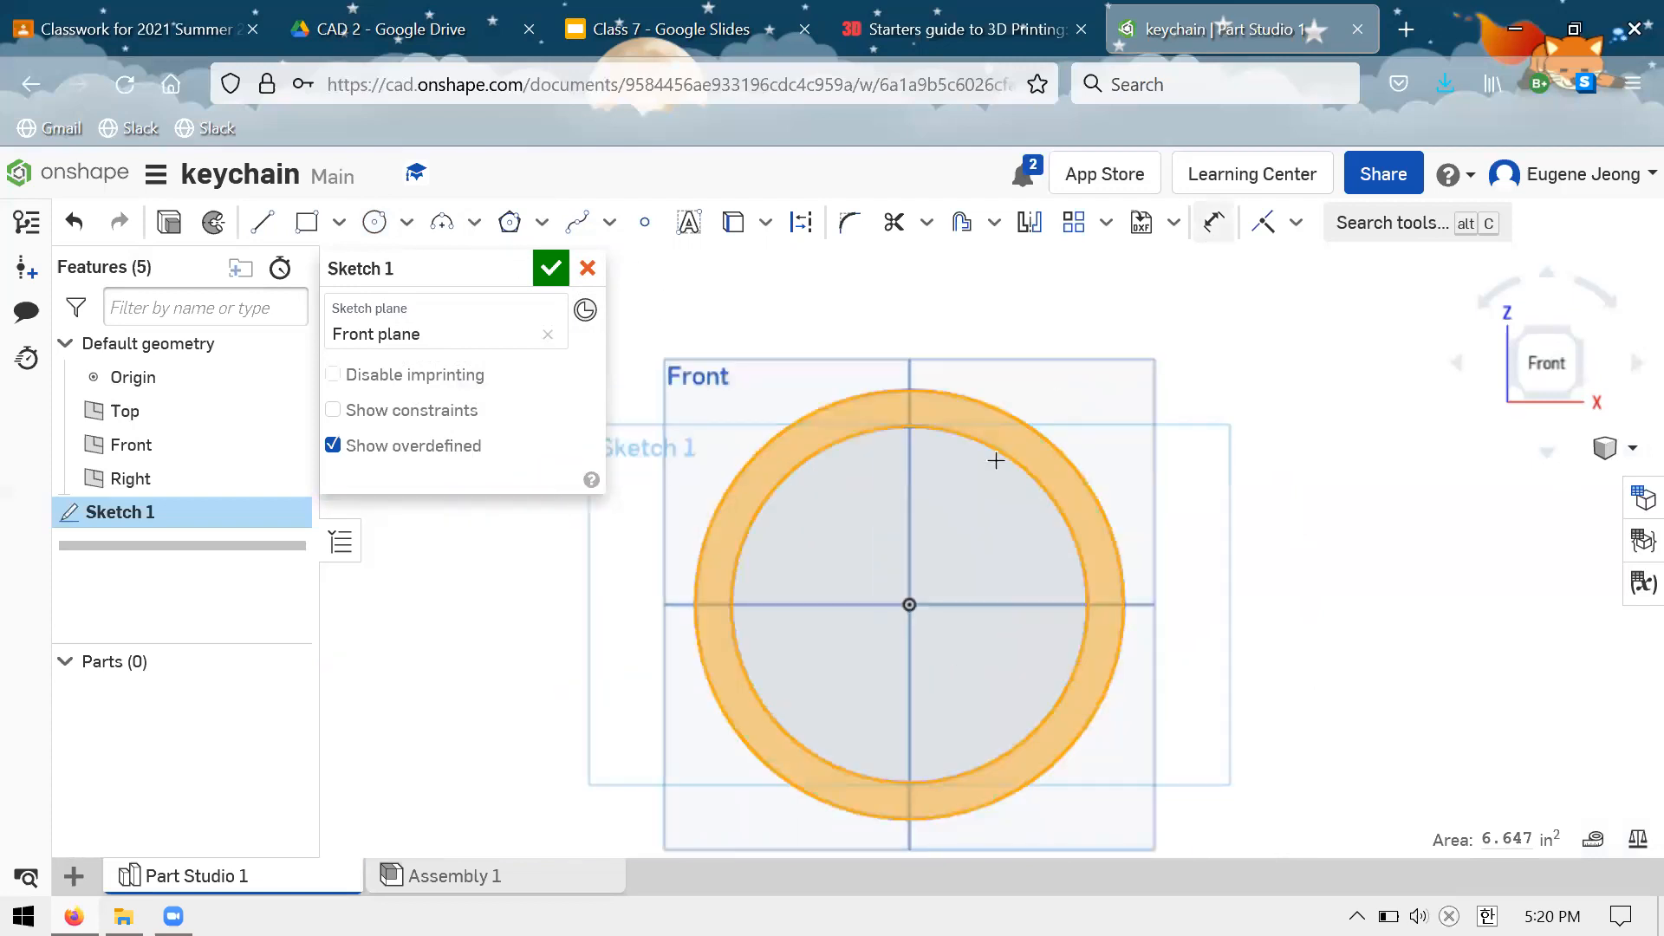
key(u)
click(1015, 418)
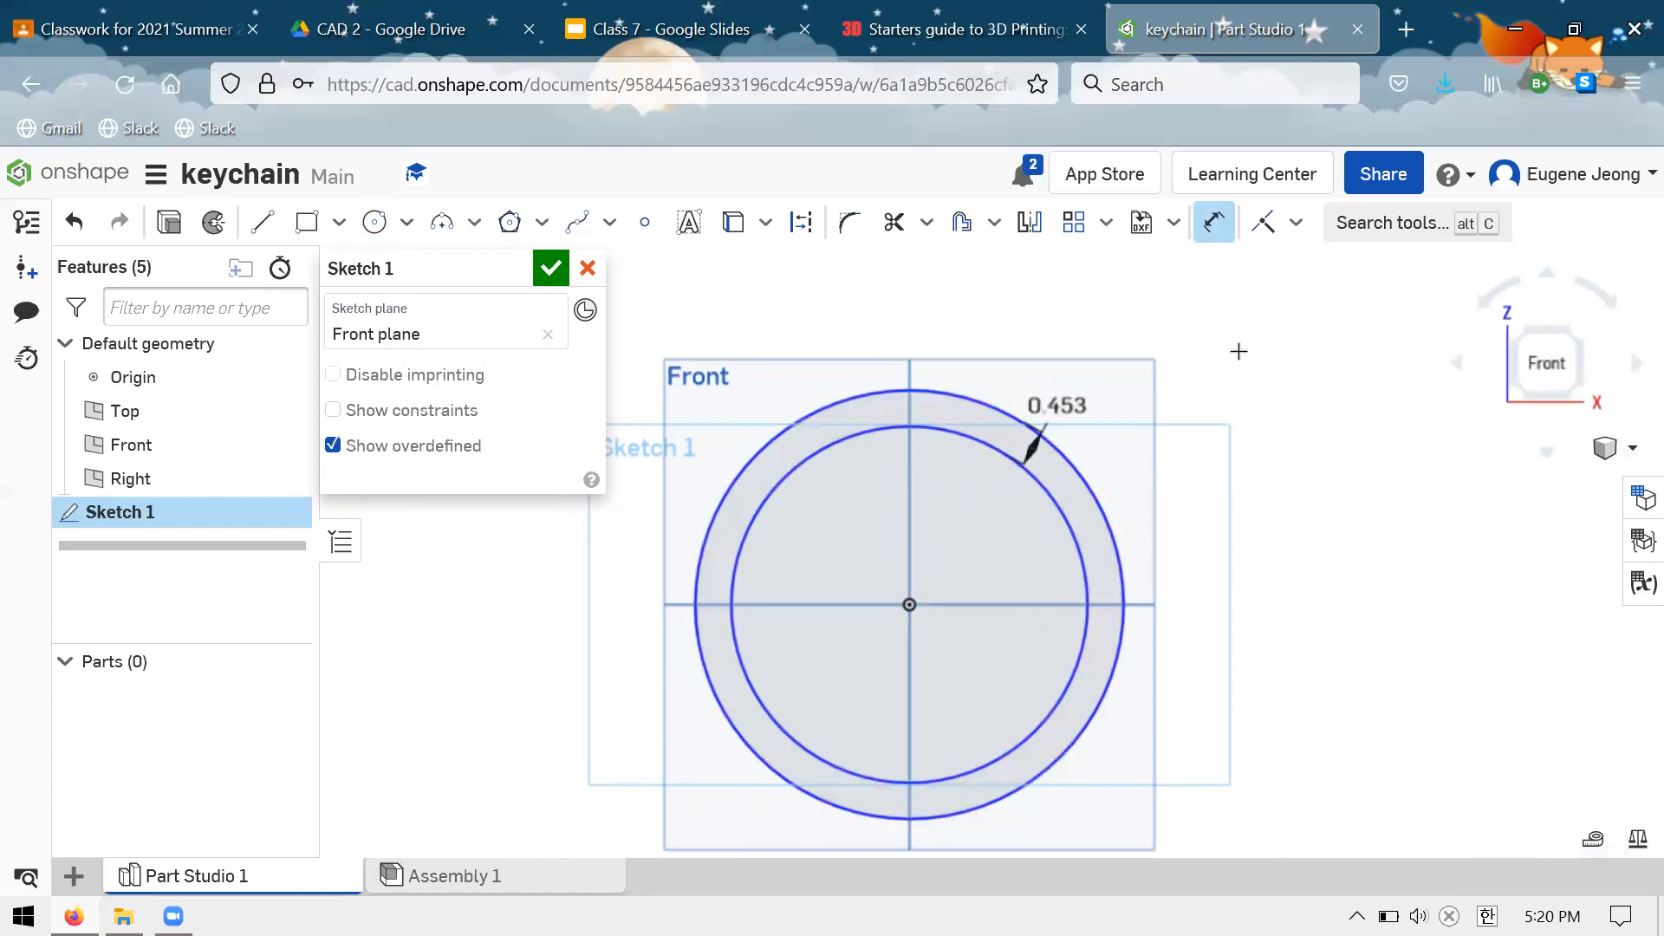
click(1247, 634)
text(.0)
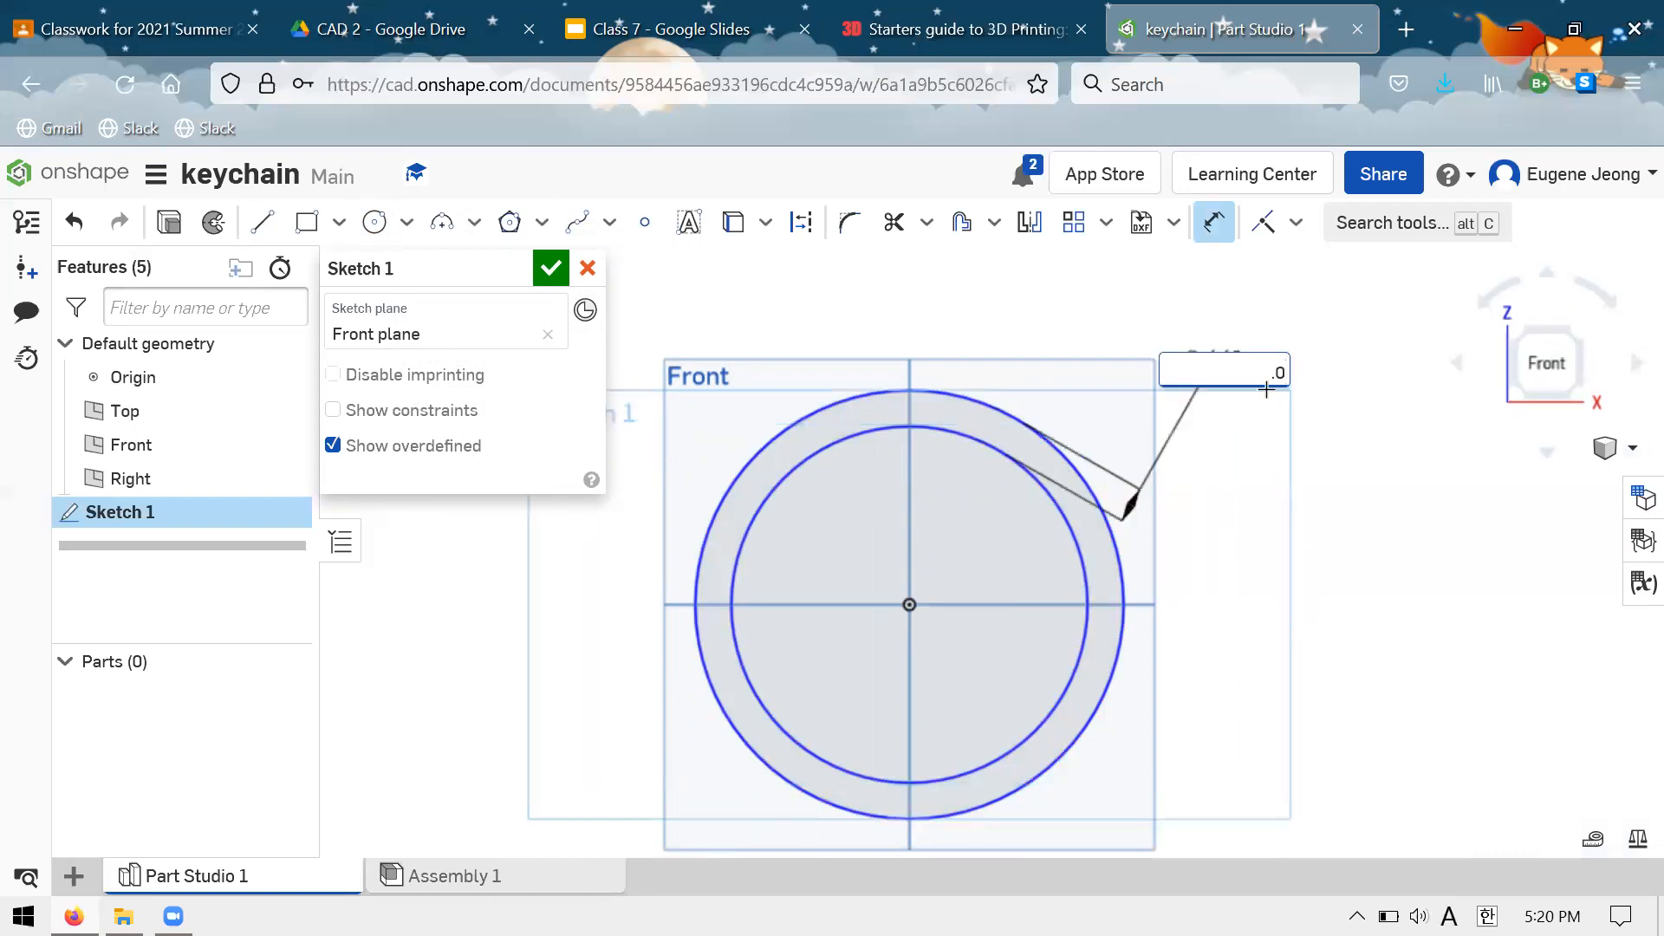
key(Escape)
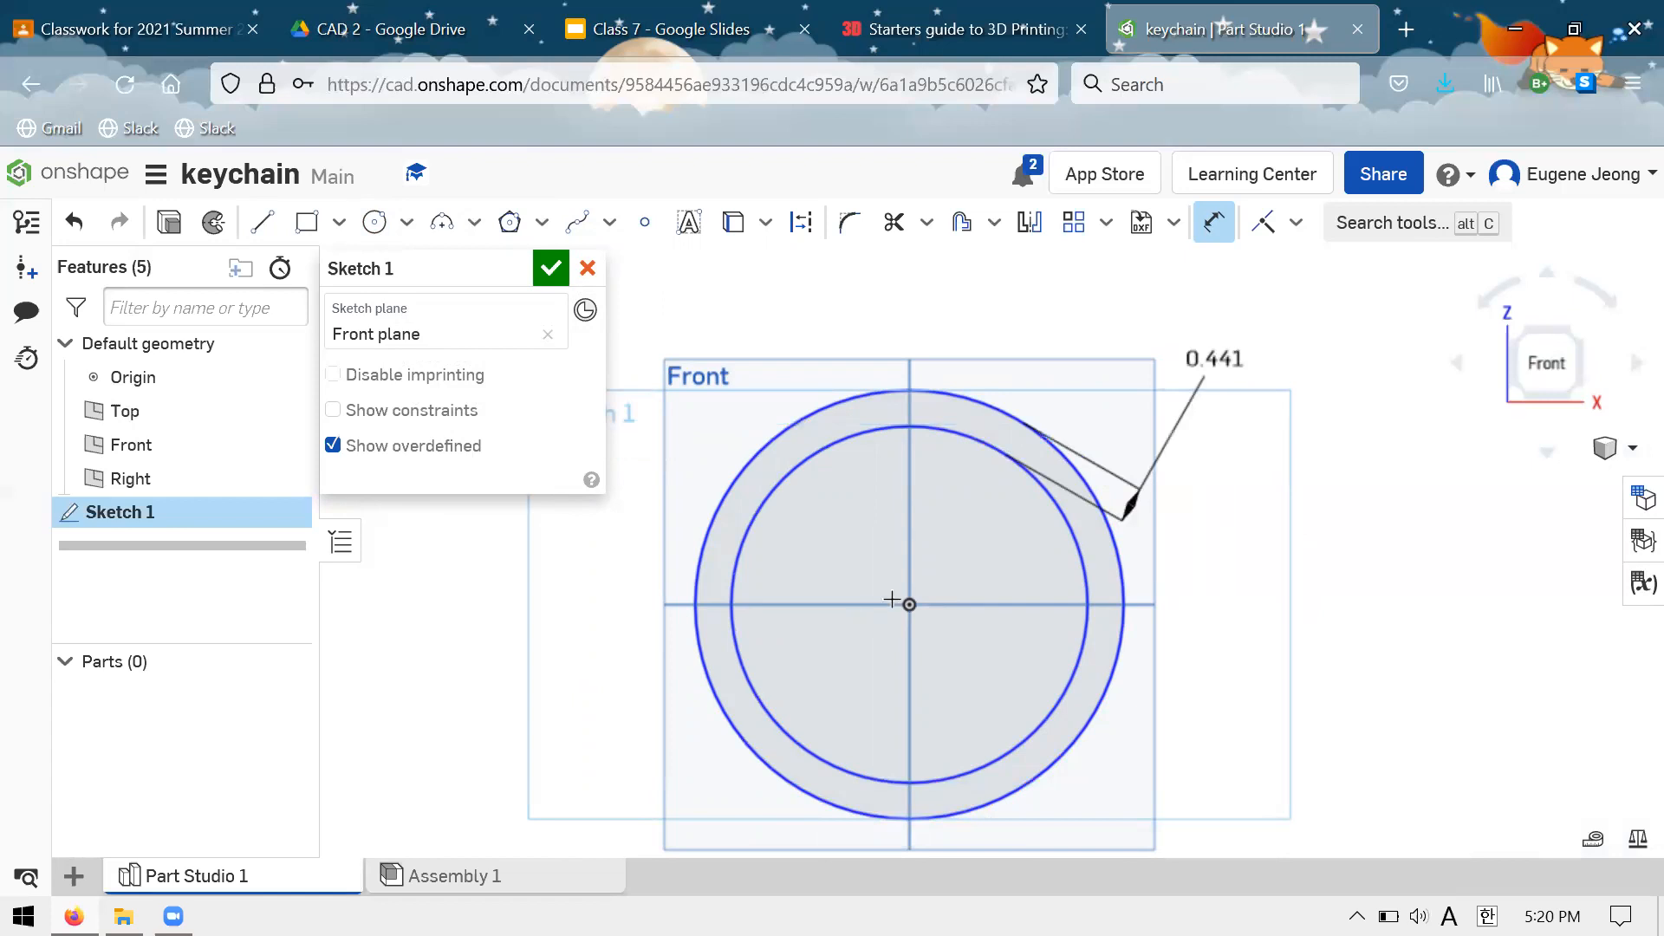
Enlarge both concentric circles about the origin by pulling the outer circle slightly outward
scroll(892, 600, up, 10)
scroll(910, 577, up, 5)
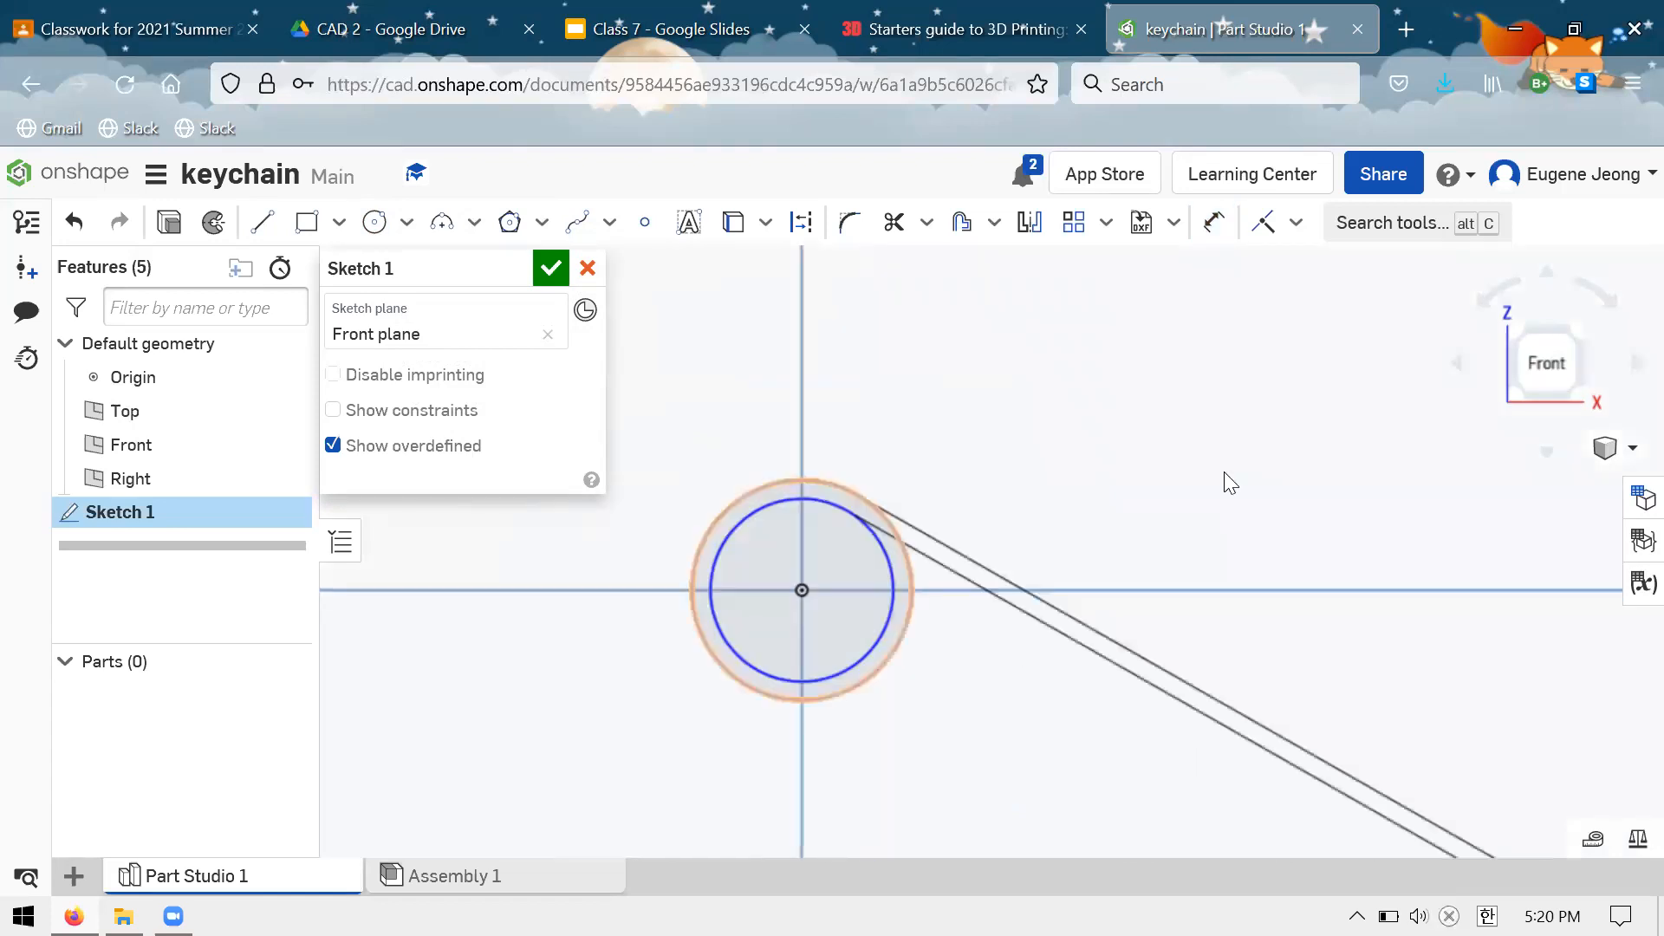
key(f)
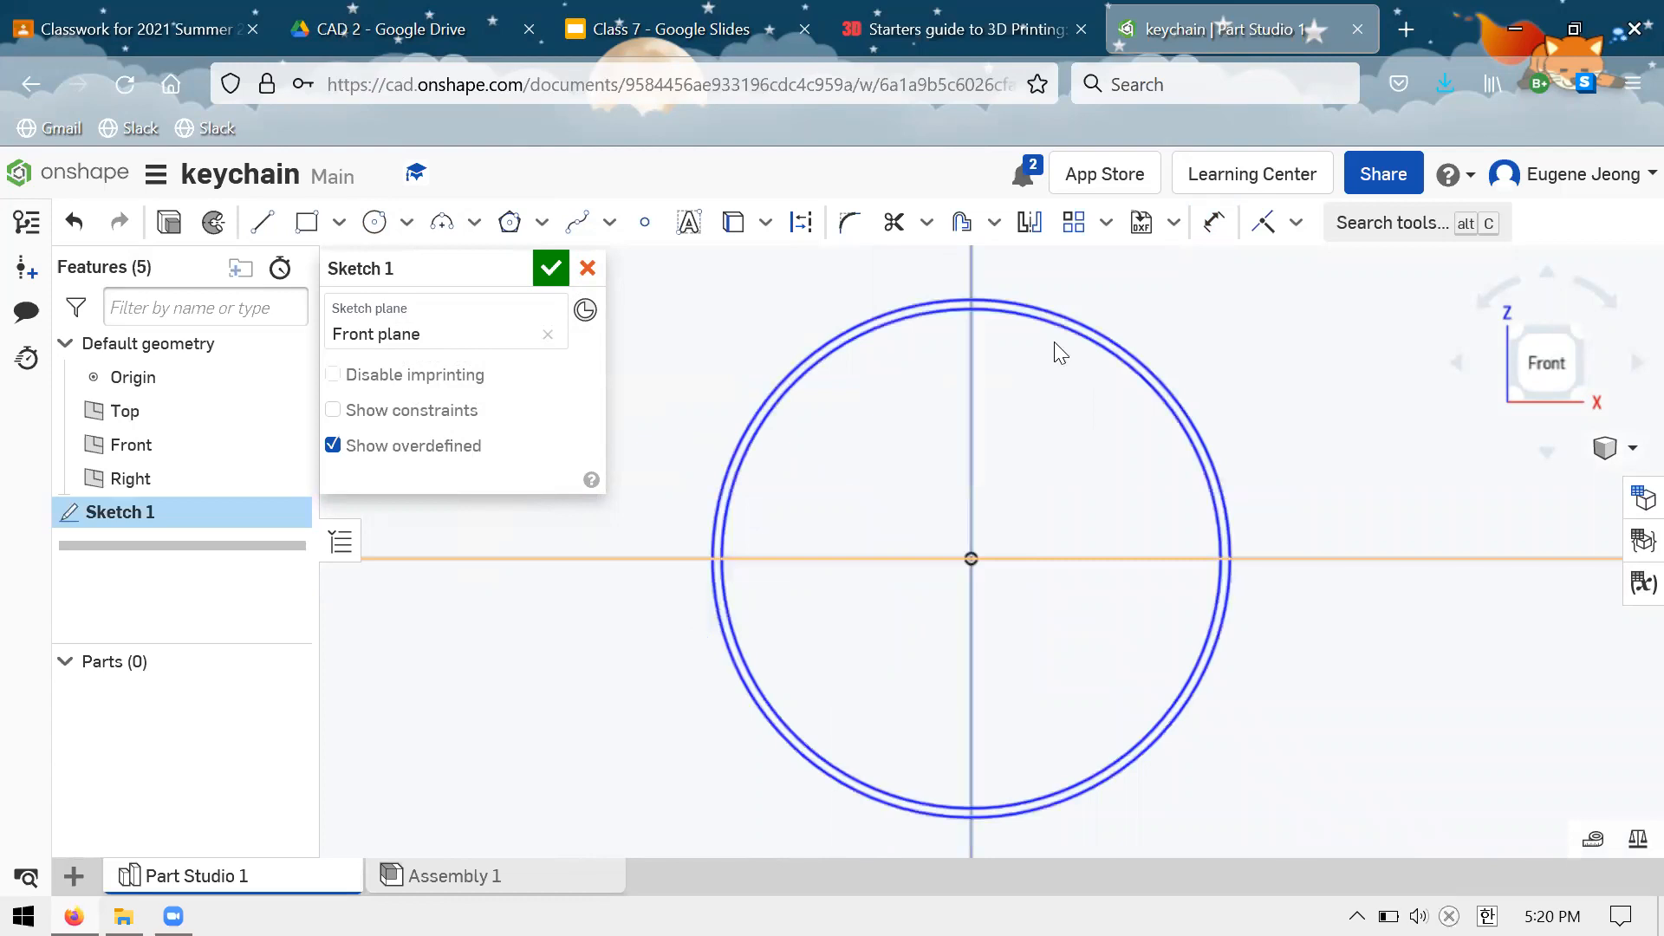
scroll(1066, 343, up, 3)
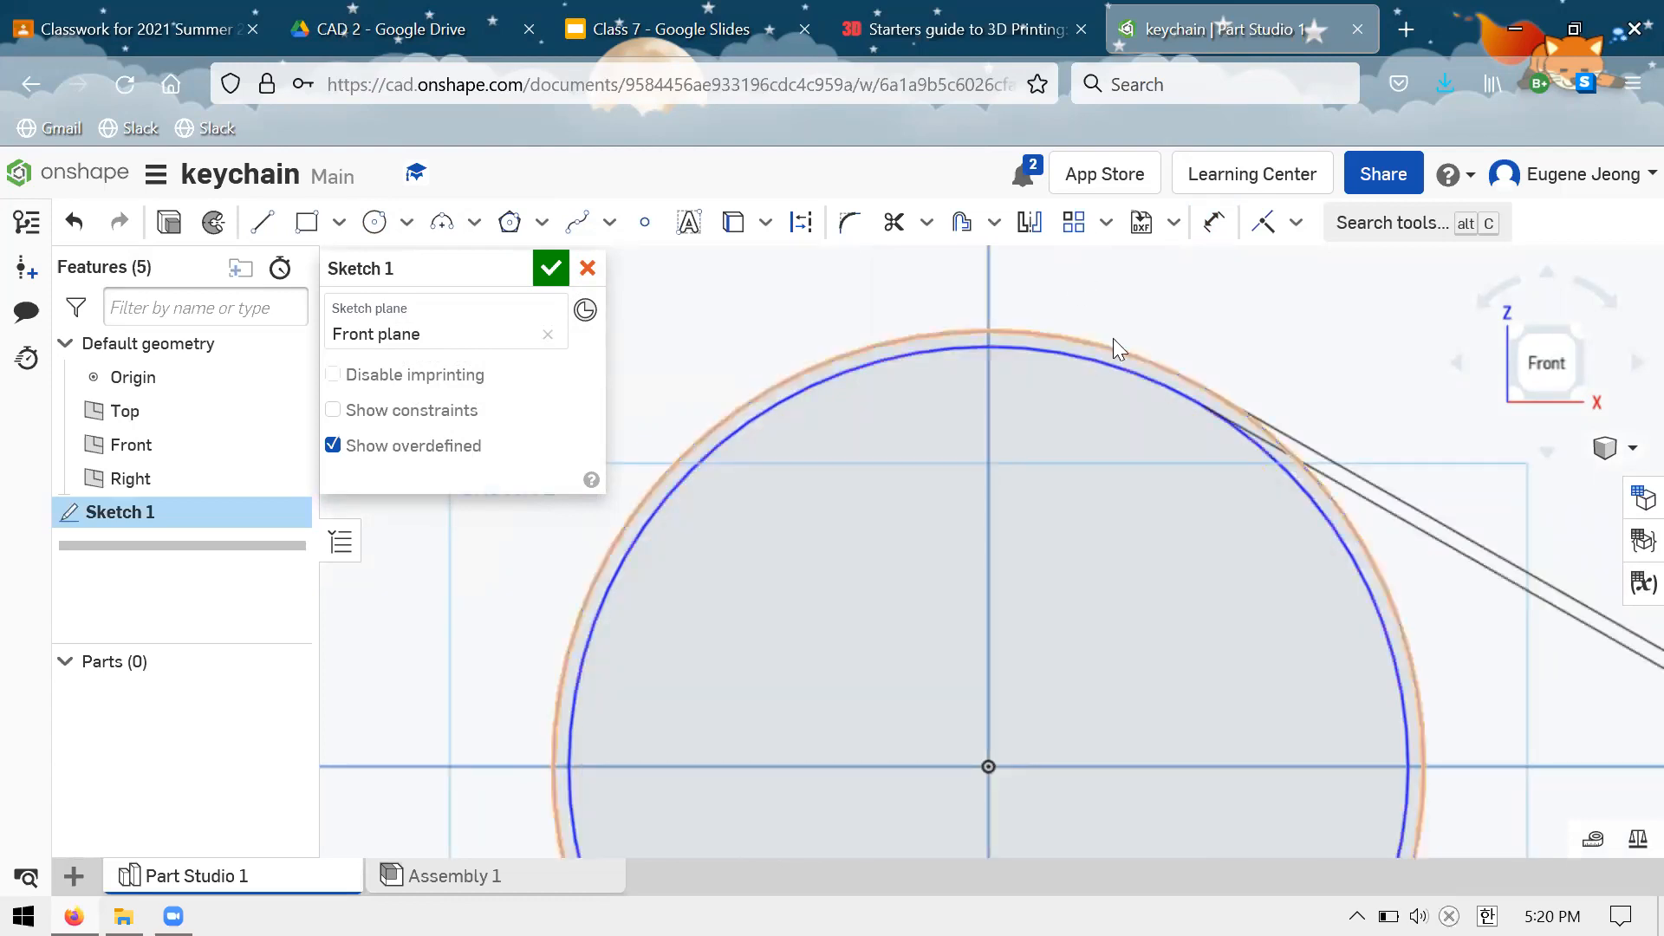
drag(1114, 339, 1143, 345)
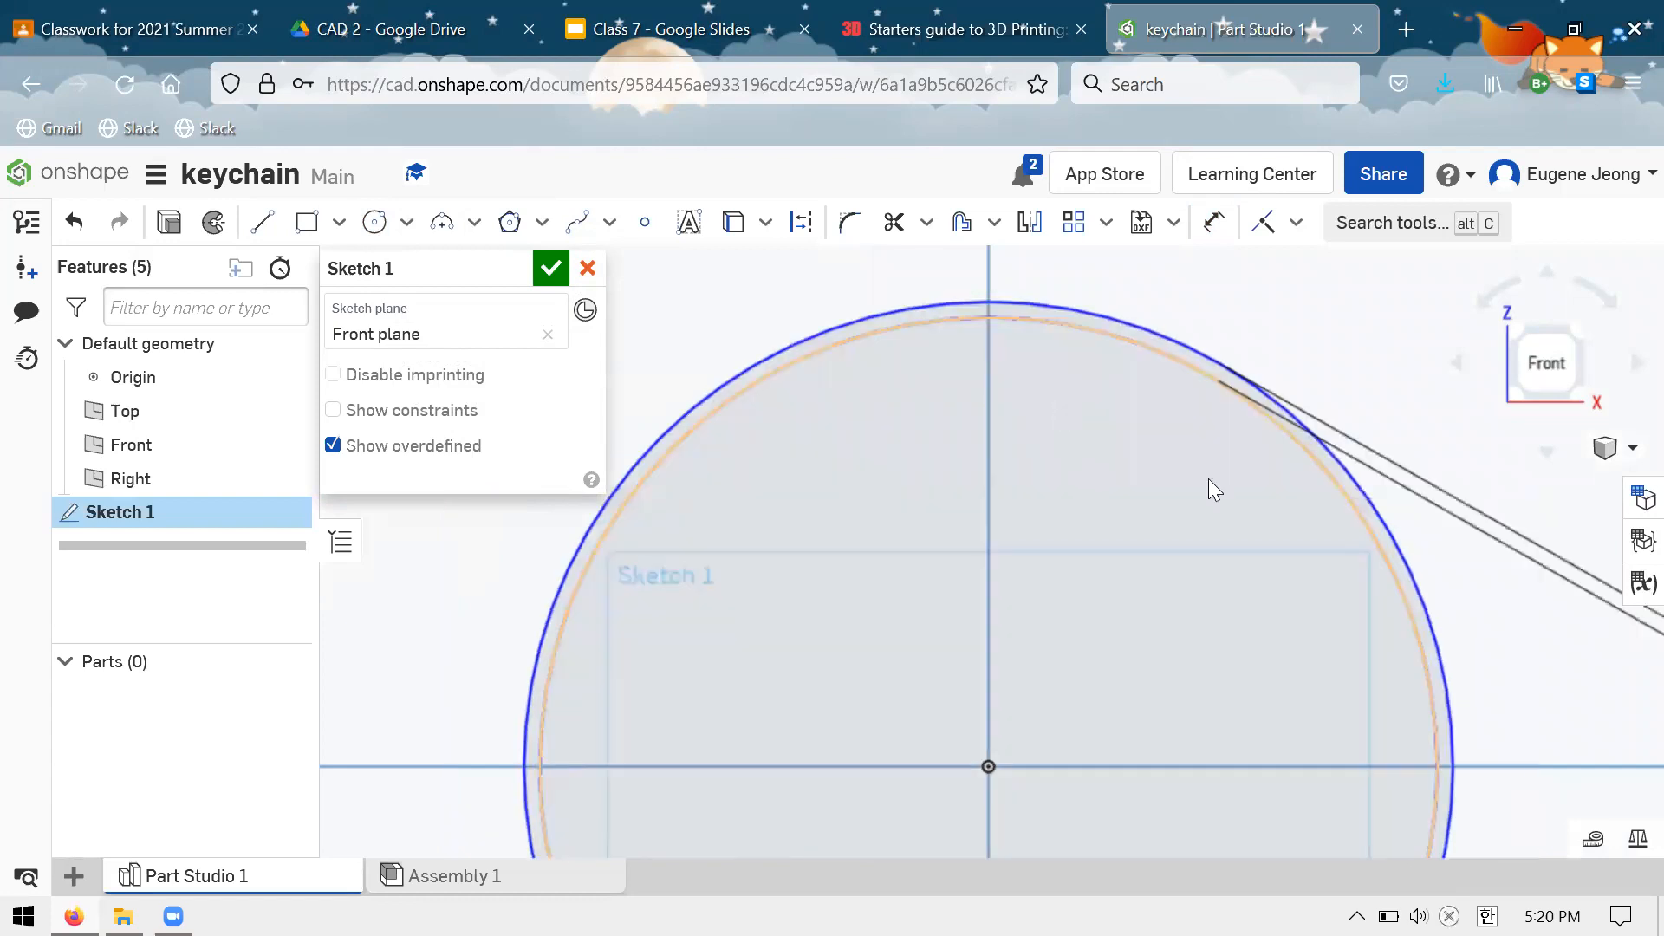
scroll(1208, 479, down, 5)
scroll(1095, 369, up, 3)
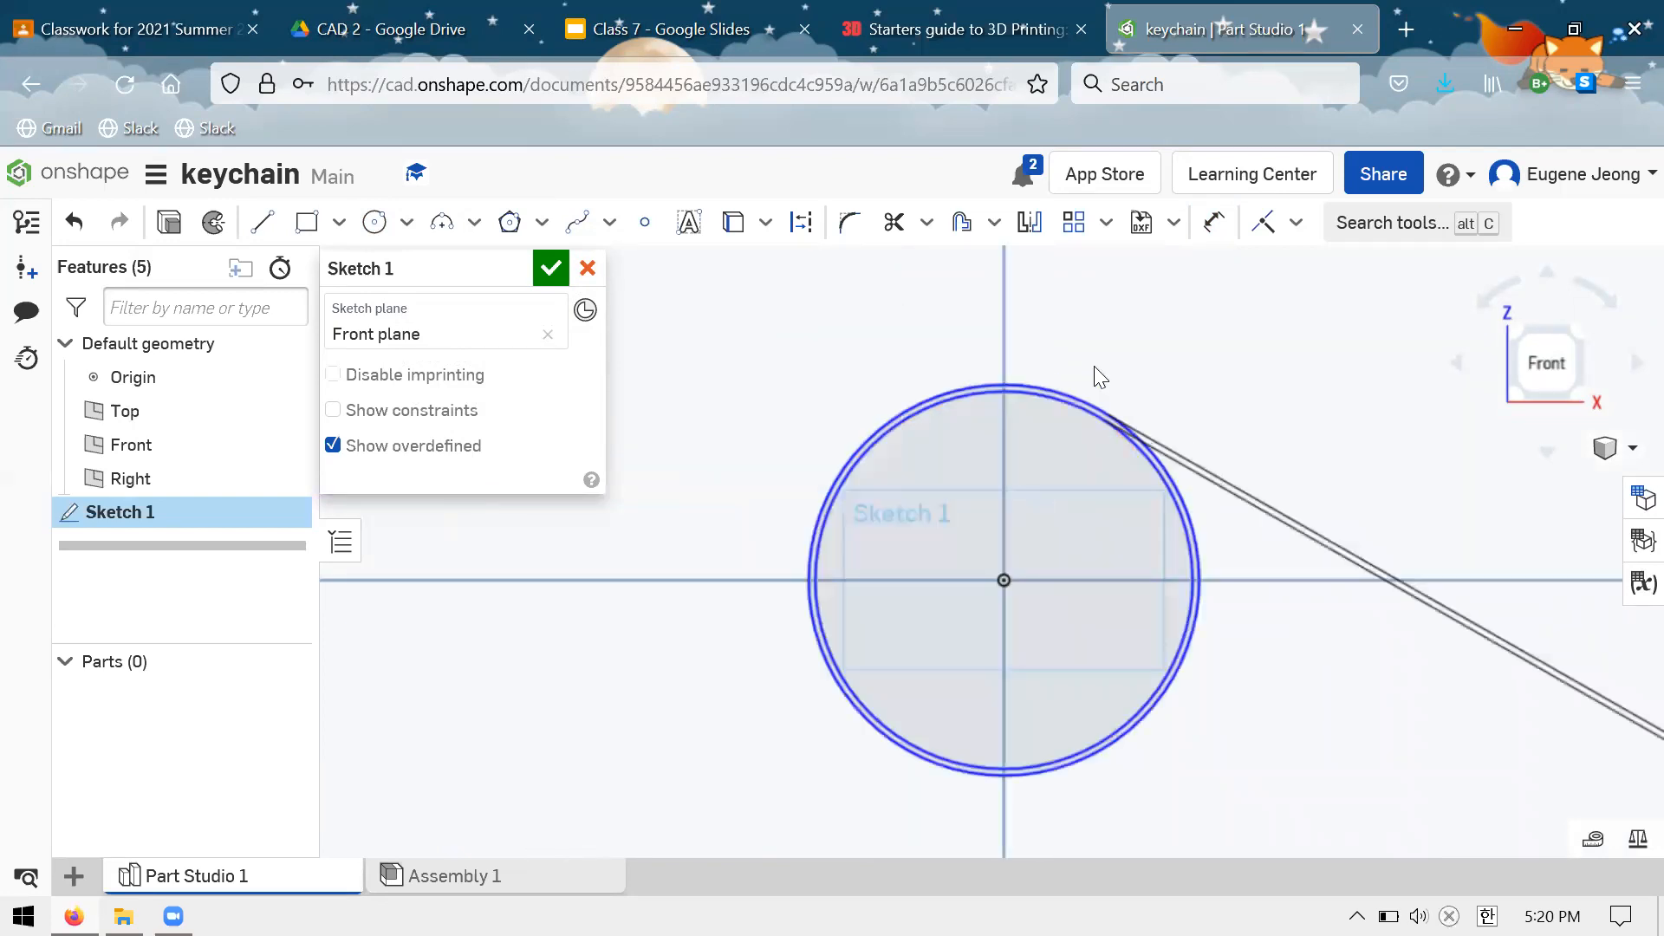
Enlarge the two concentric circles further to make the ring thinner relative to its diameter
click(1087, 395)
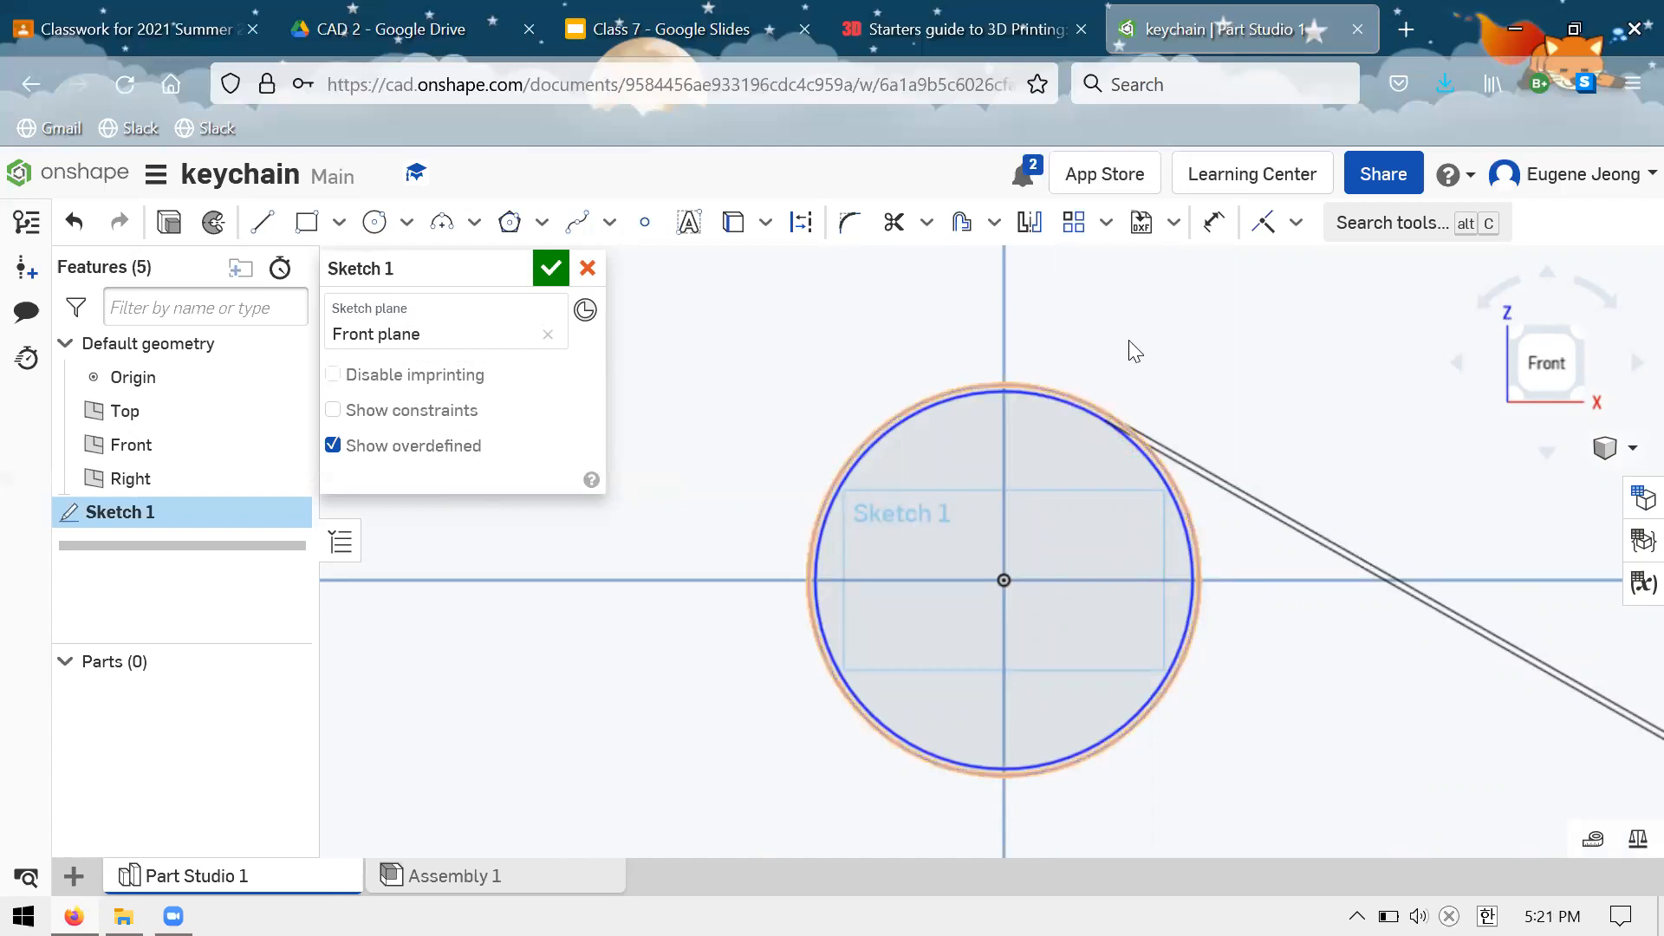
key(ctrl+z)
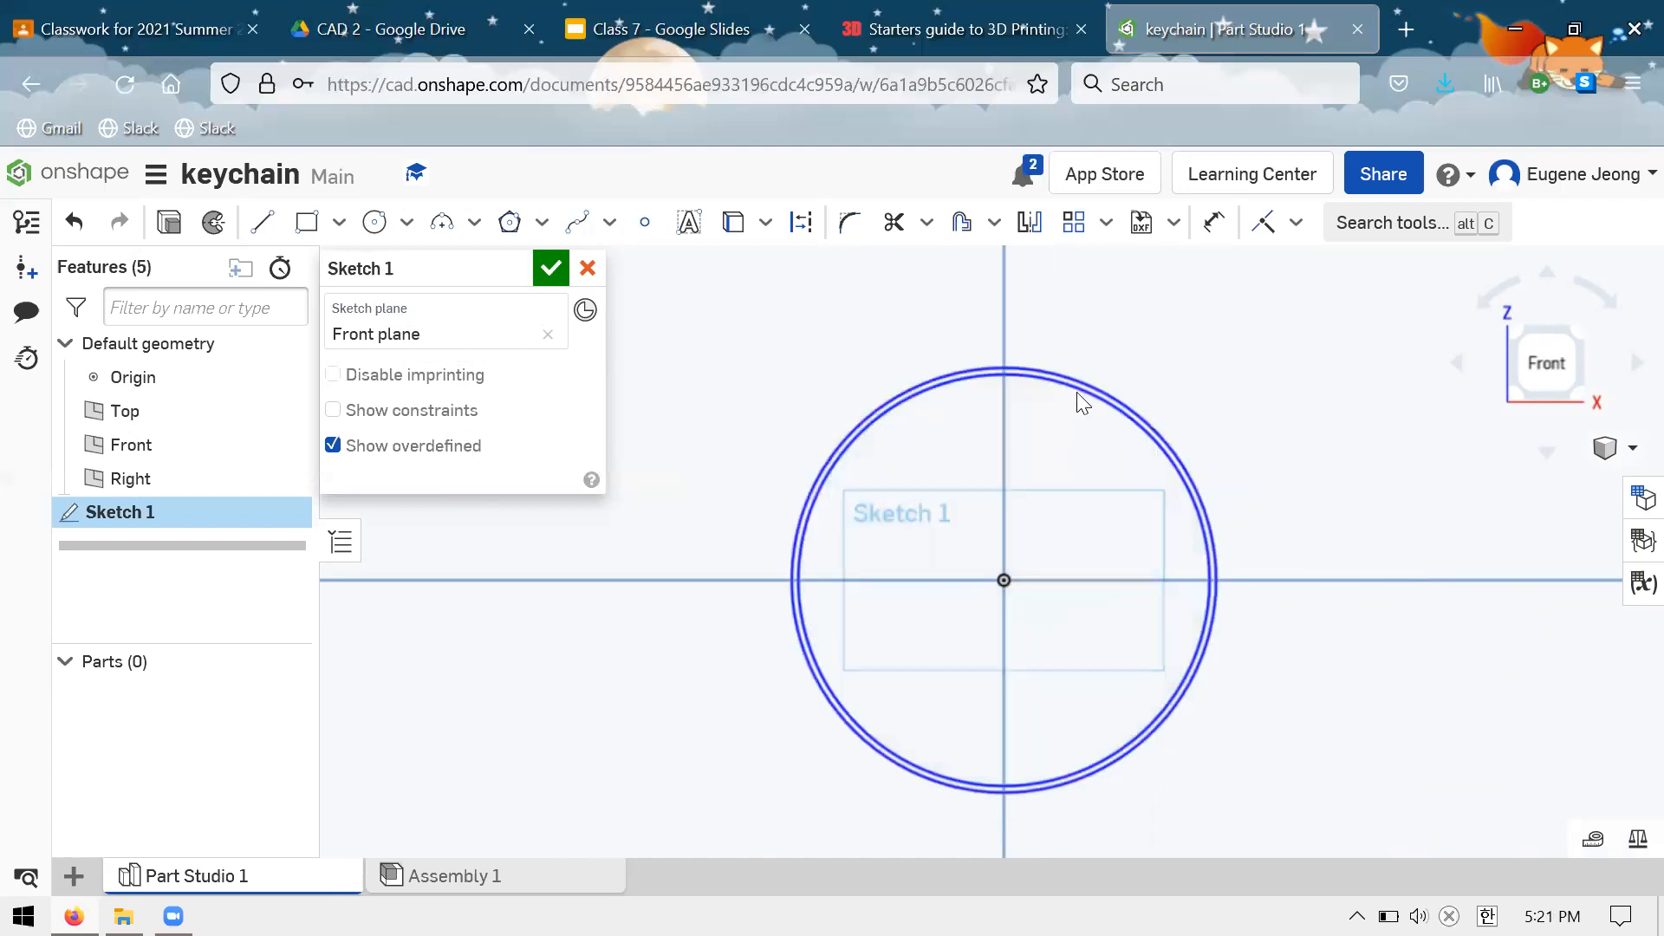
scroll(1083, 395, down, 3)
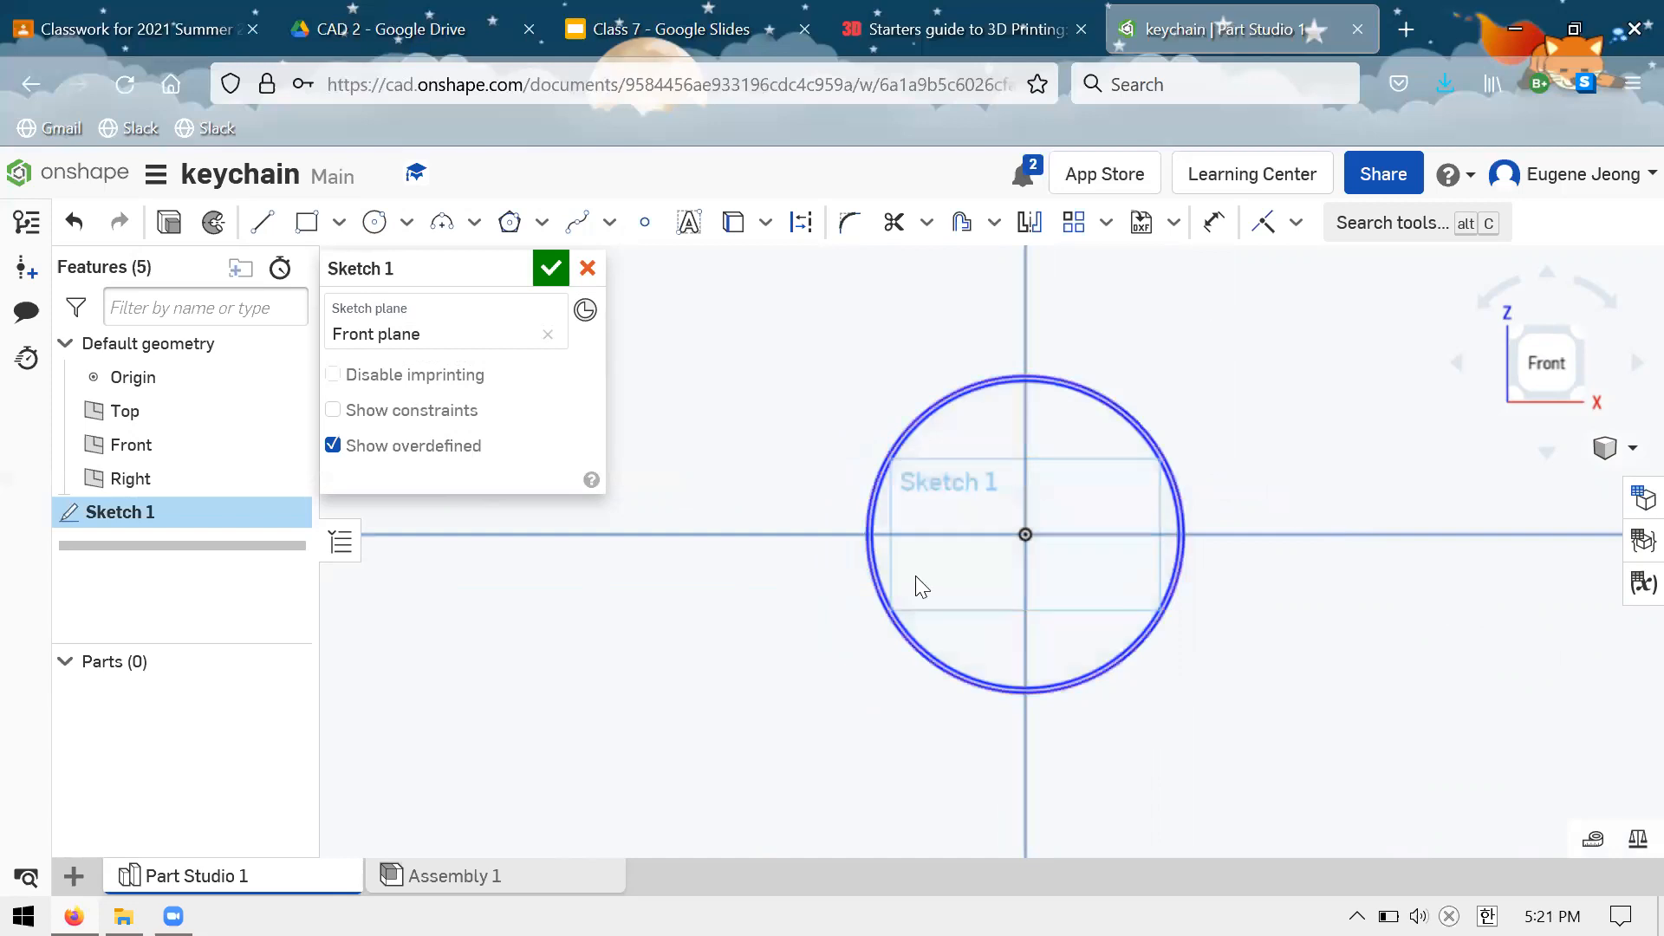
key(ctrl+y)
scroll(1038, 475, up, 2)
scroll(1021, 472, up, 3)
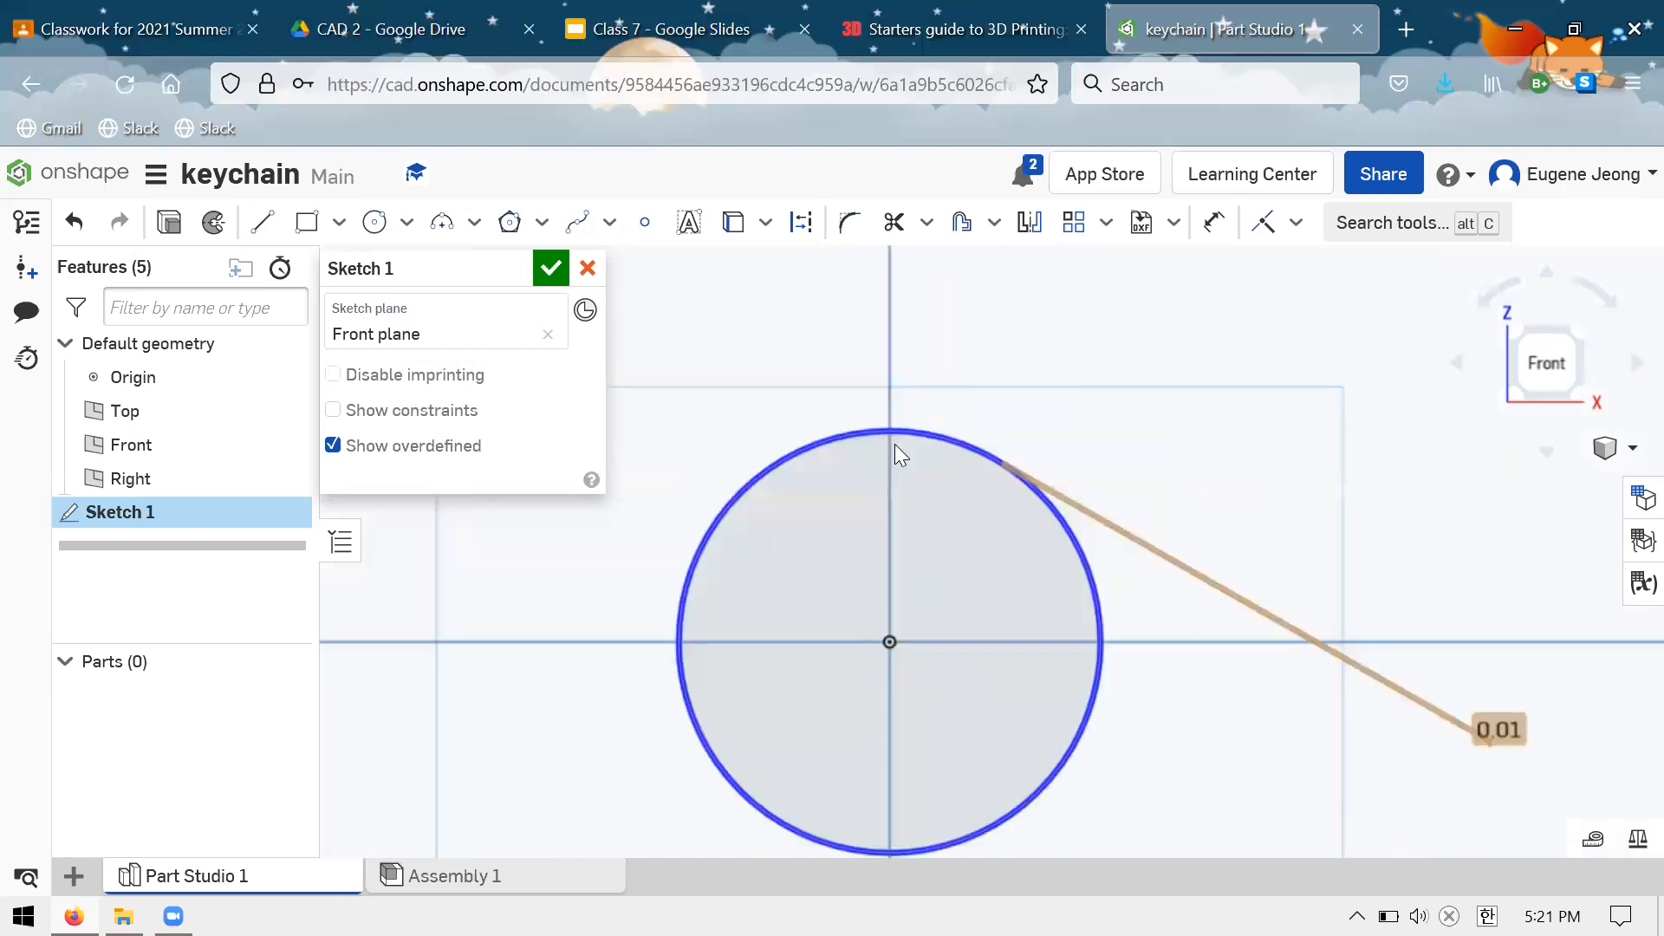
scroll(899, 453, up, 2)
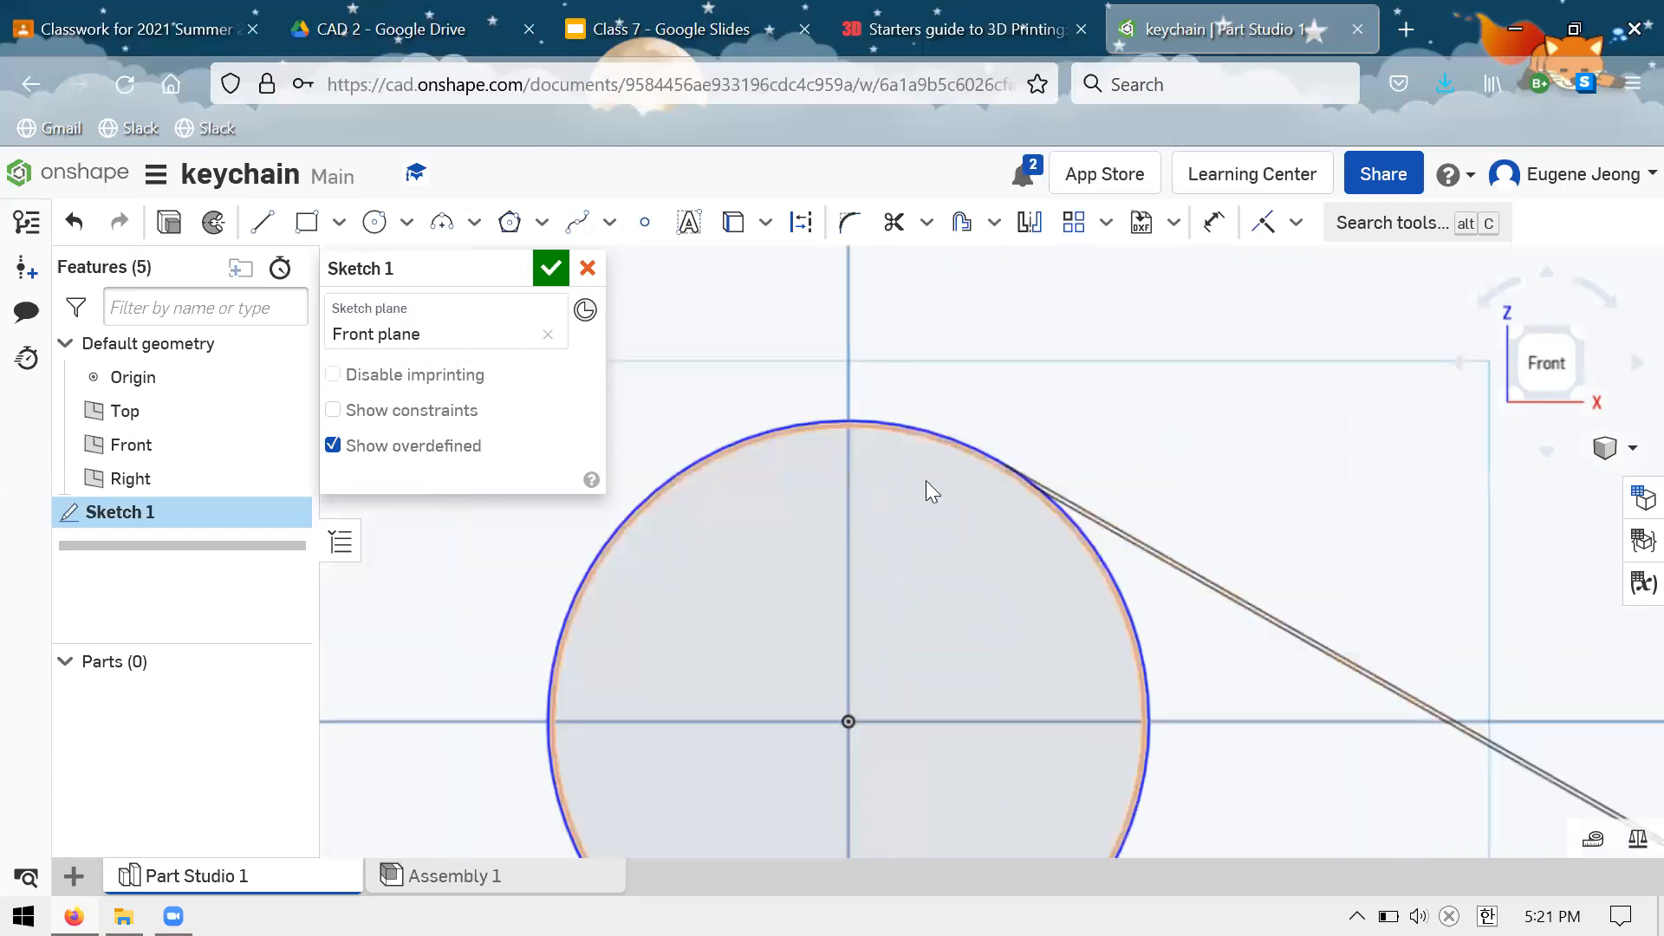
Extrude the thin ring between the two circles as a new solid with a blind depth of 1 in
click(169, 223)
scroll(627, 386, up, 1)
key(Return)
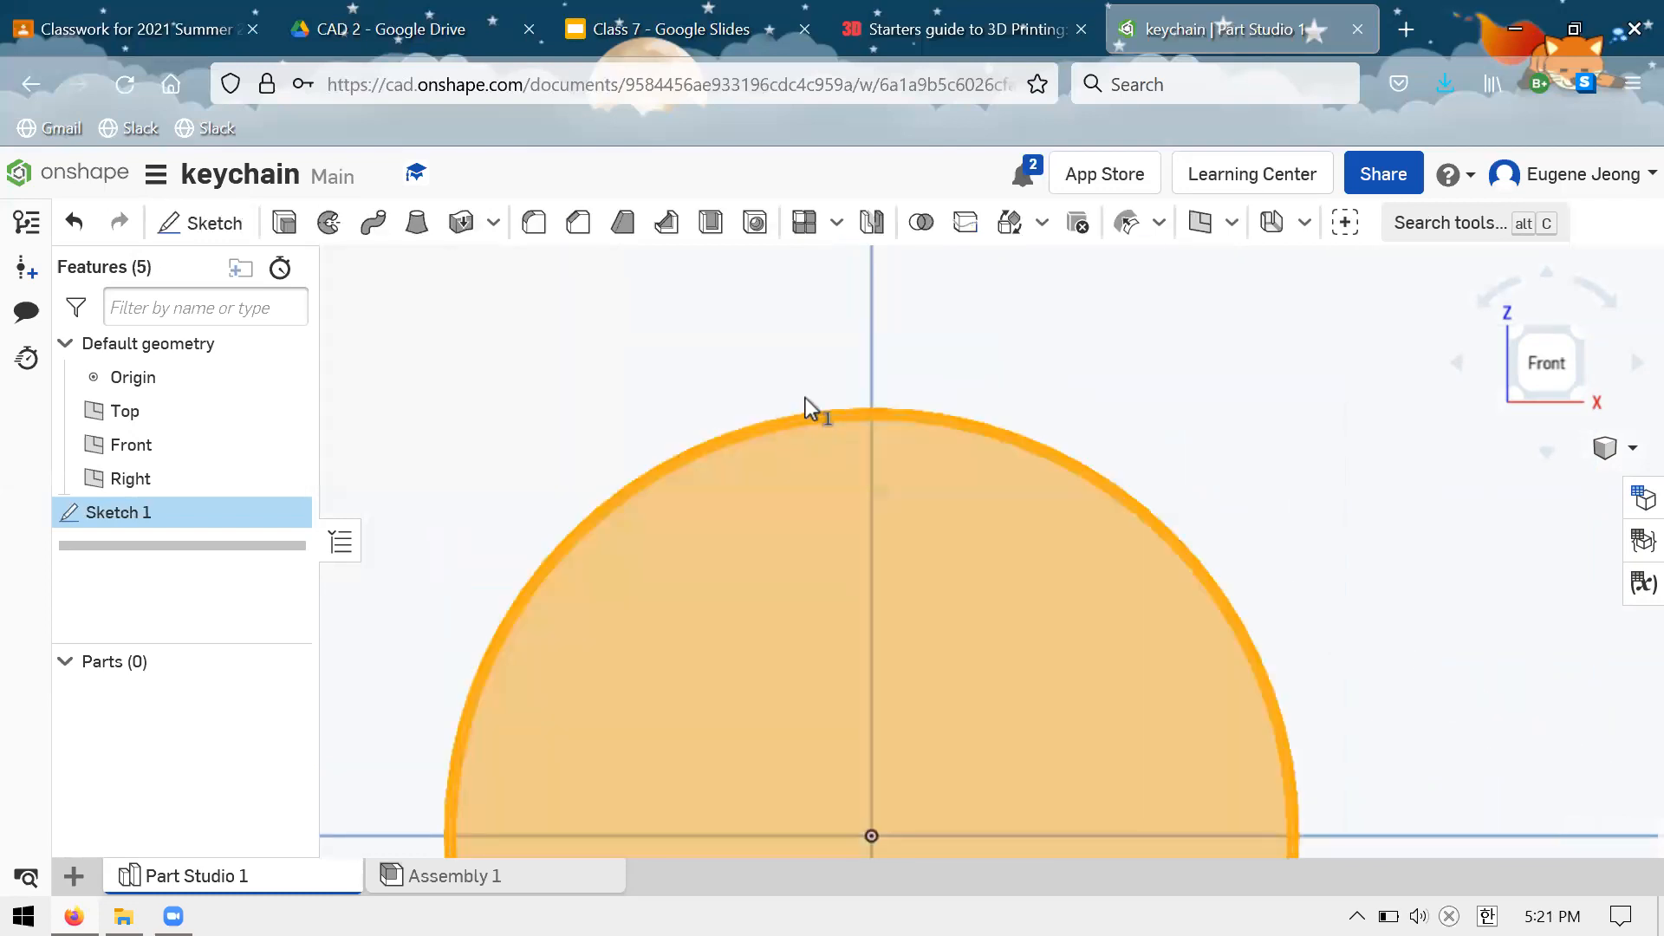
scroll(805, 398, up, 1)
key(shift+e)
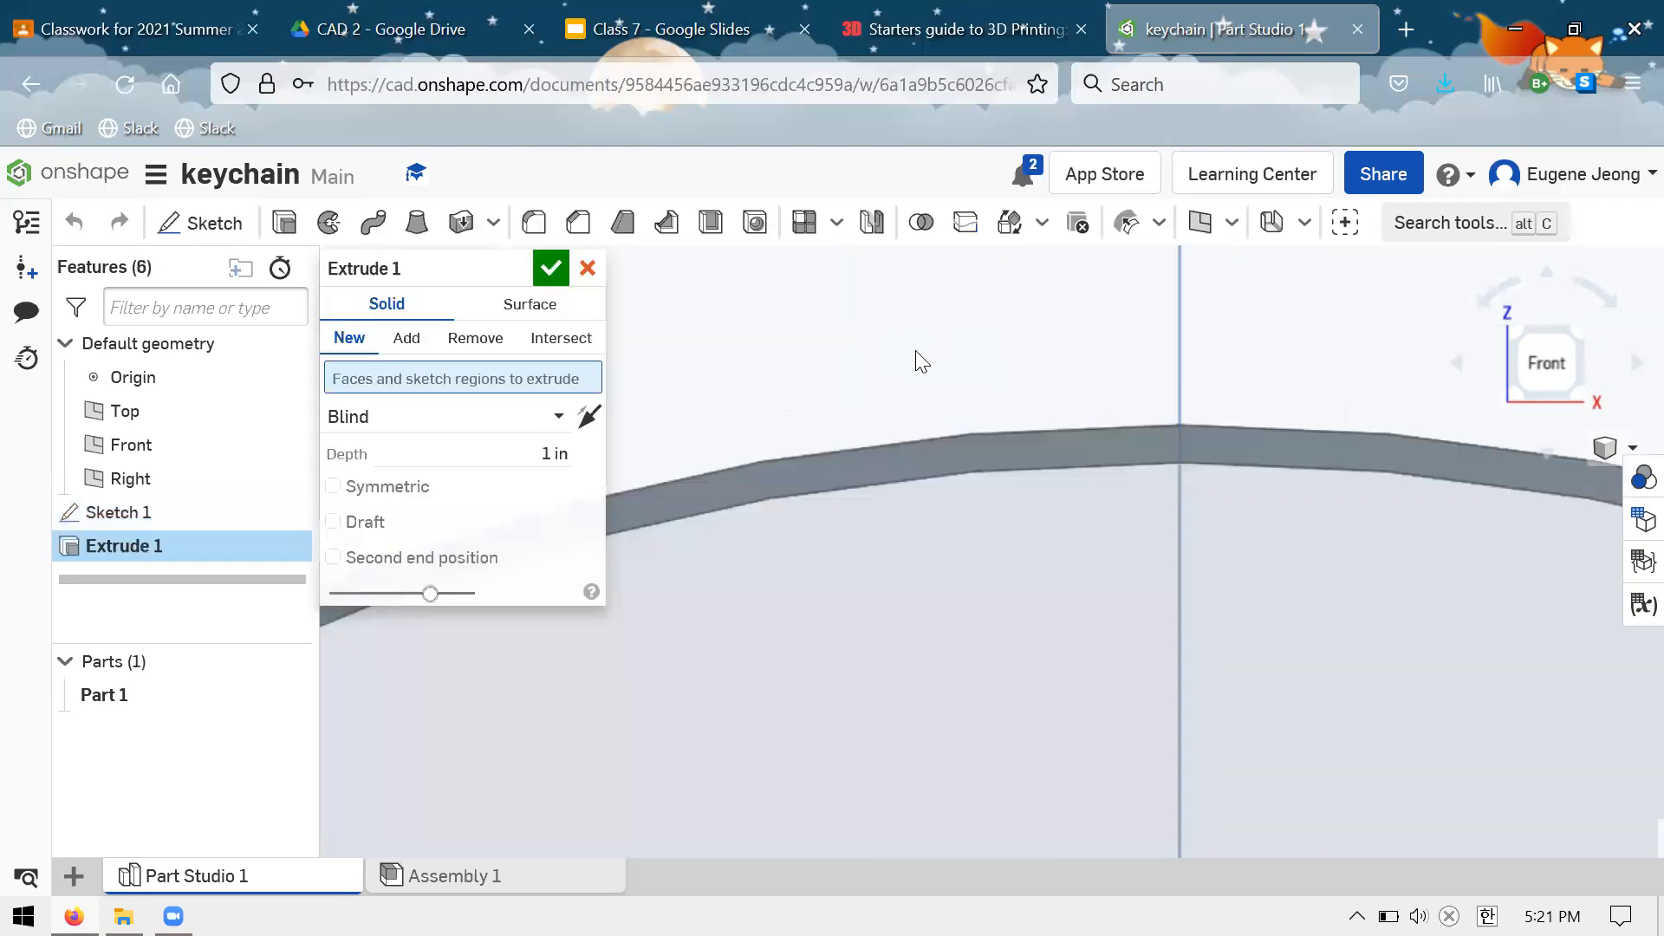
scroll(910, 357, down, 1)
scroll(895, 383, down, 1)
click(898, 394)
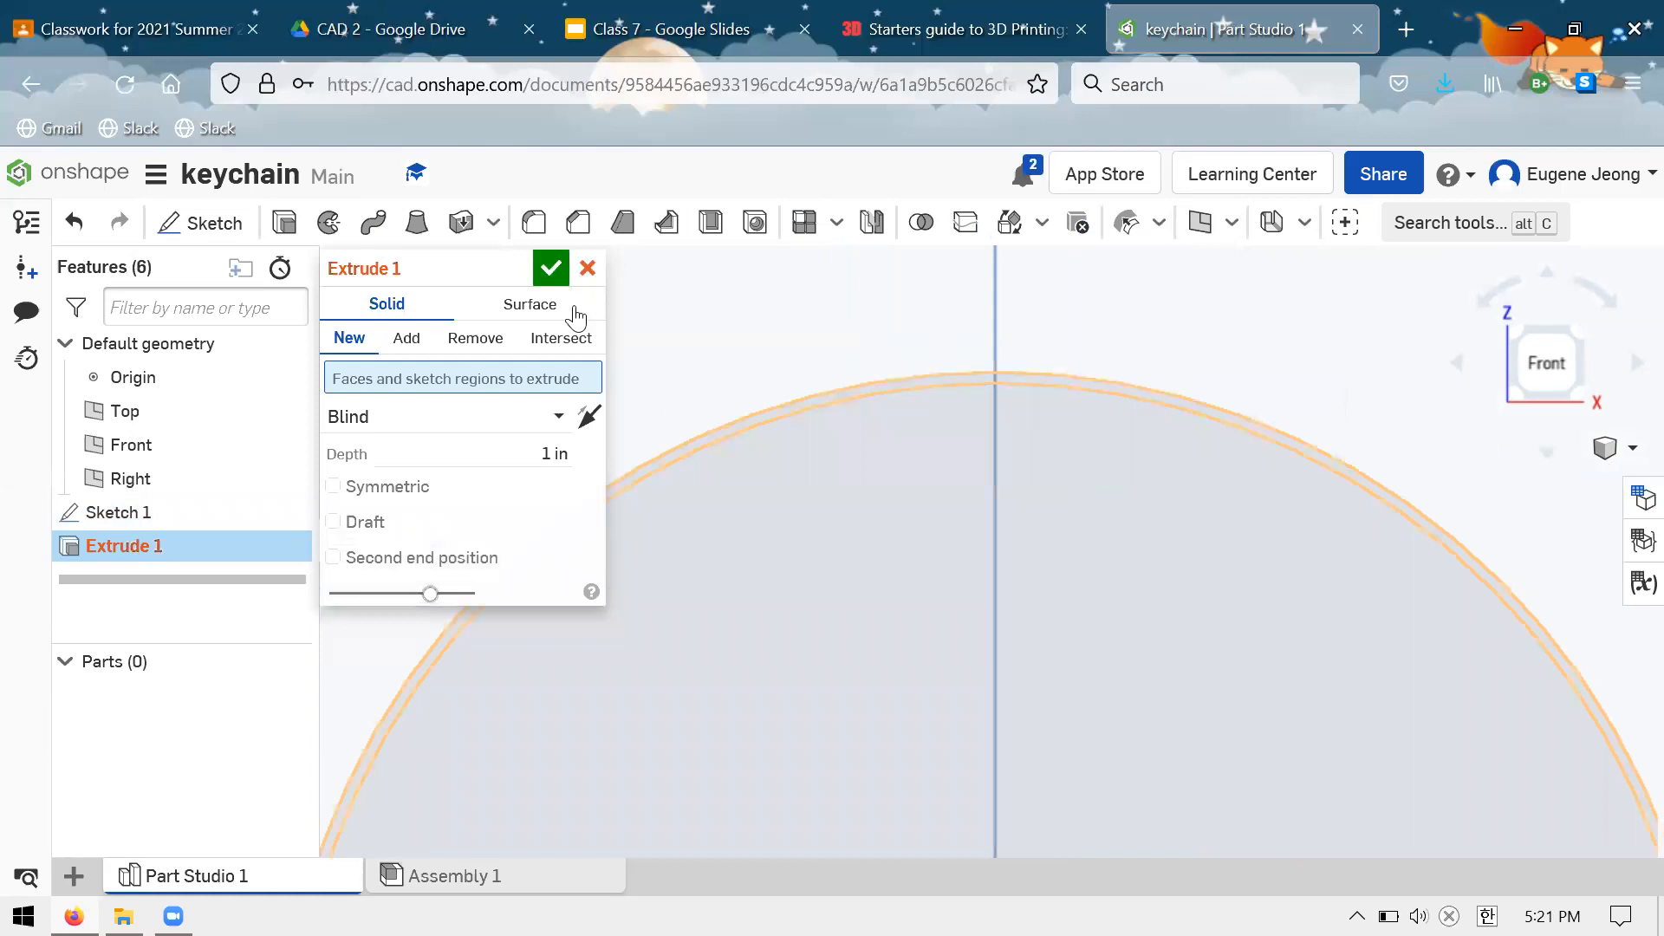
key(Return)
right_drag(898, 442, 852, 446)
scroll(907, 520, down, 5)
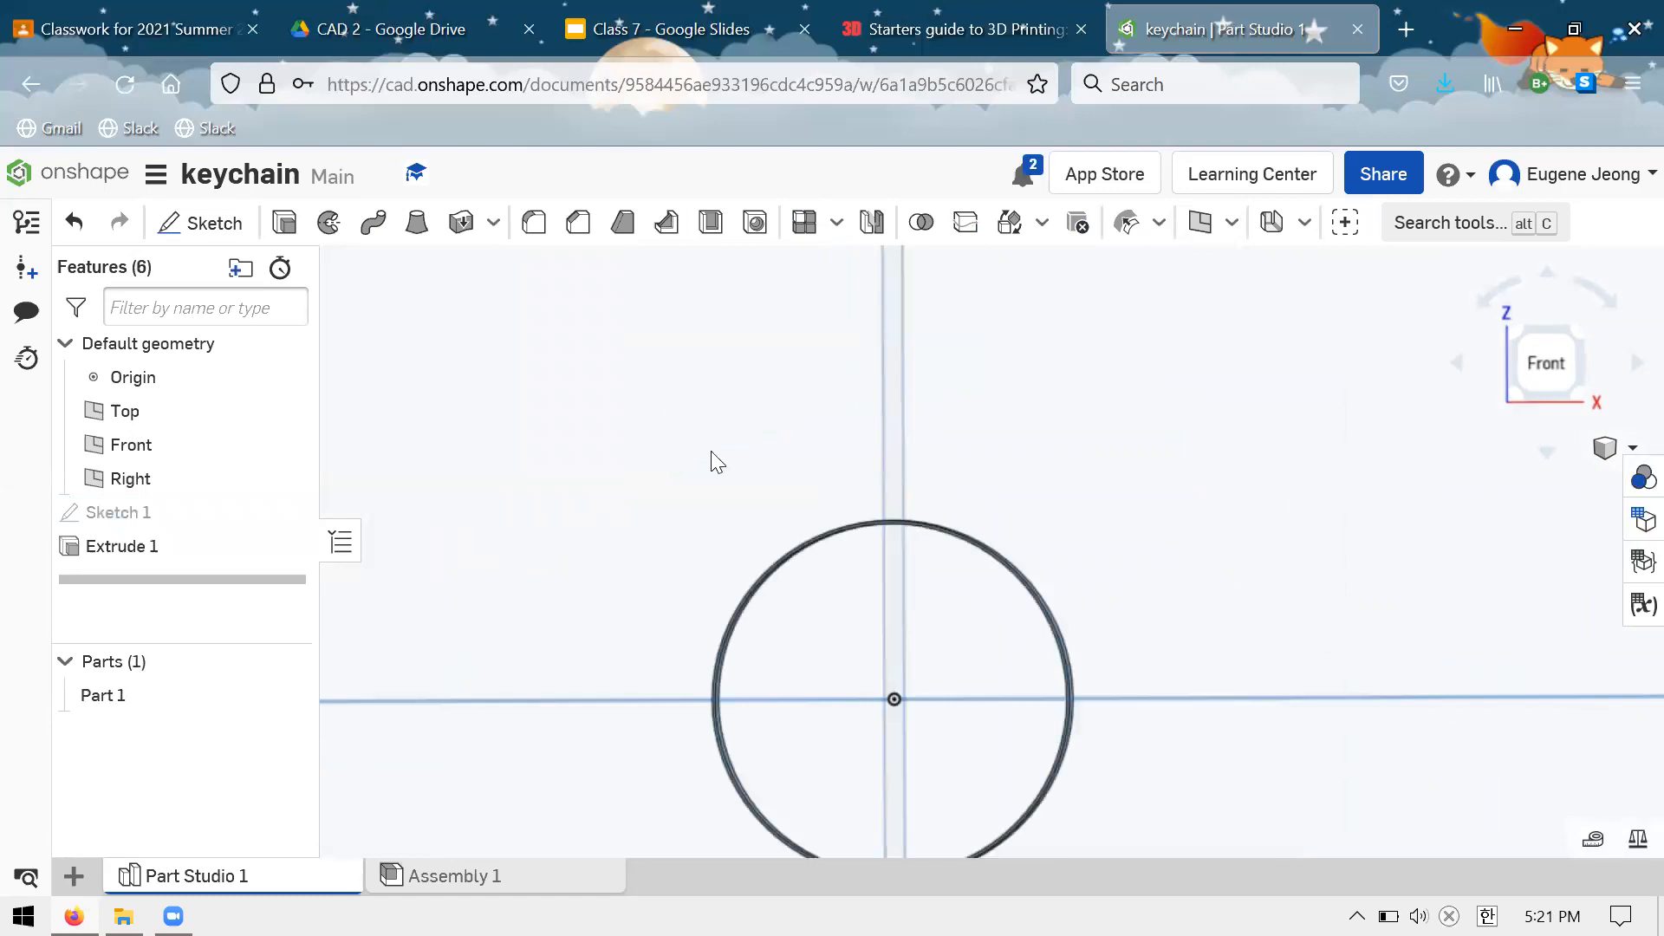
Switch to the 3D printing starter's guide, search its text for "minim", and clear the search
key(ctrl+shift+Tab)
scroll(718, 442, down, 5)
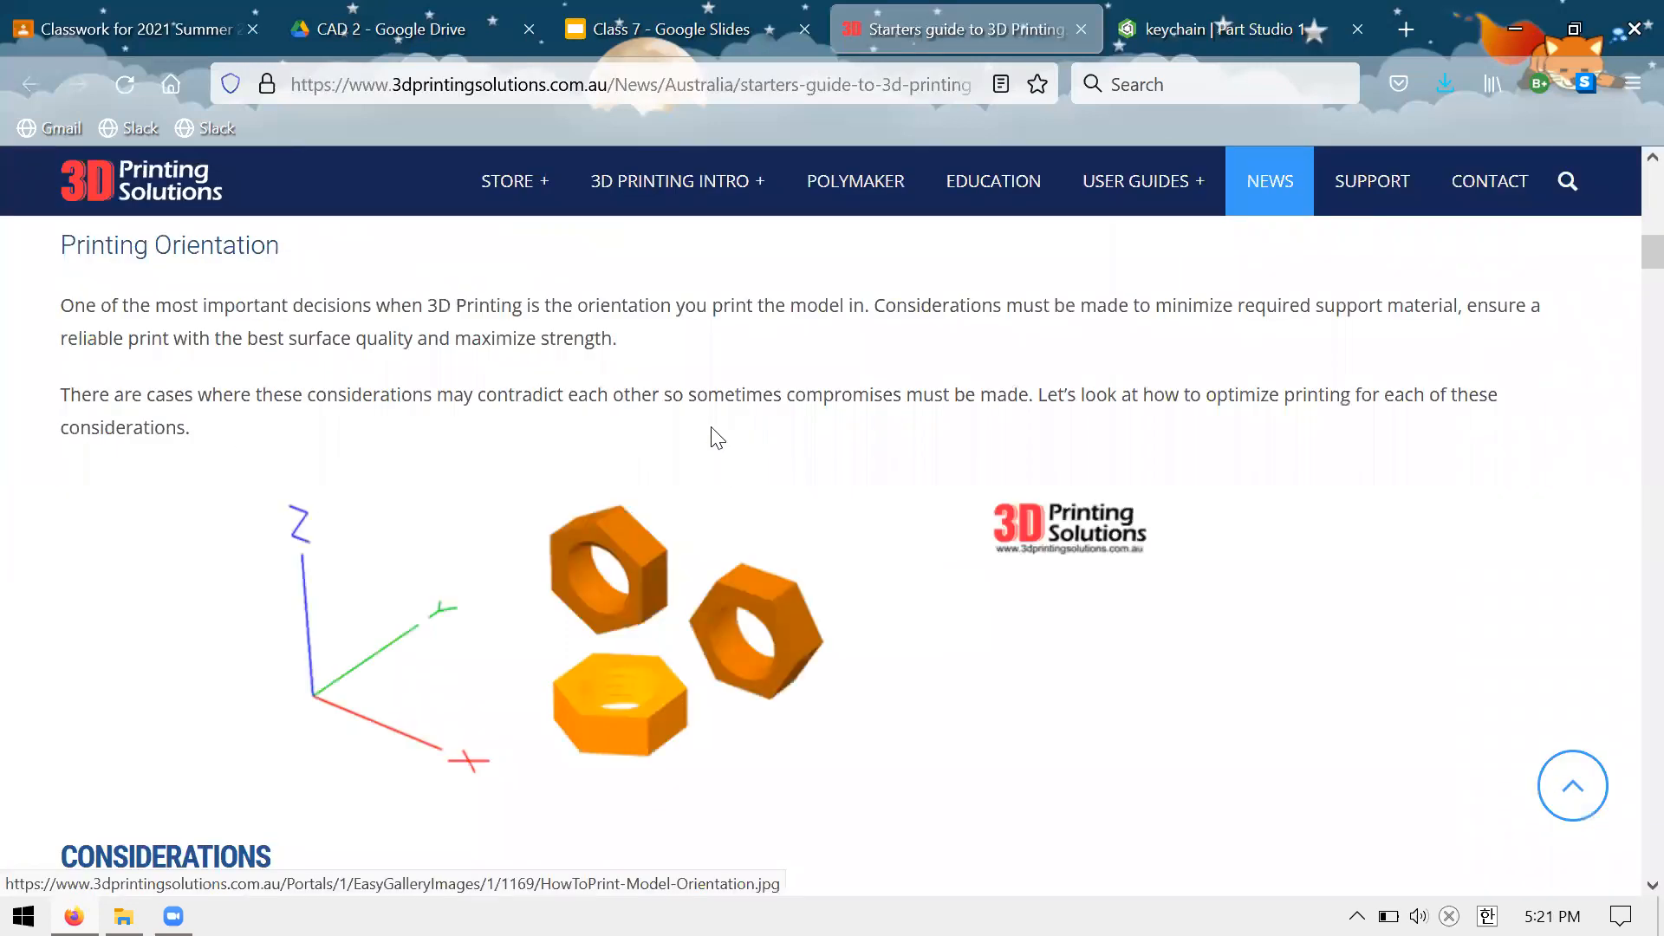
scroll(716, 439, down, 10)
scroll(713, 440, down, 5)
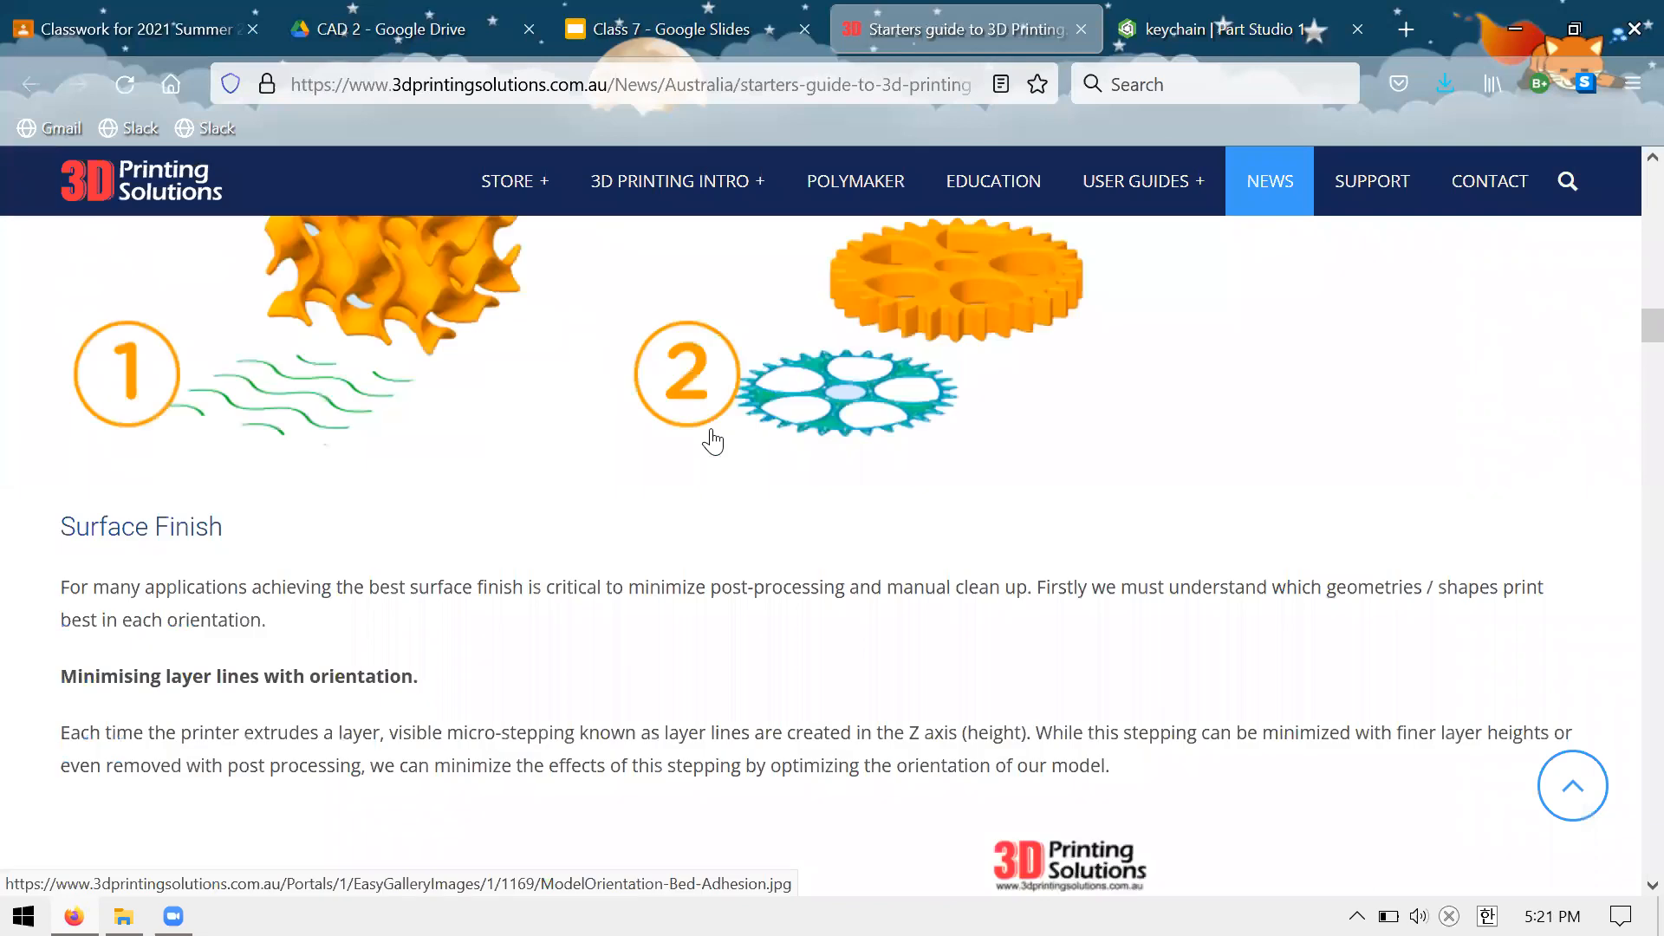
key(ctrl+f)
text(minimu)
key(BackSpace)
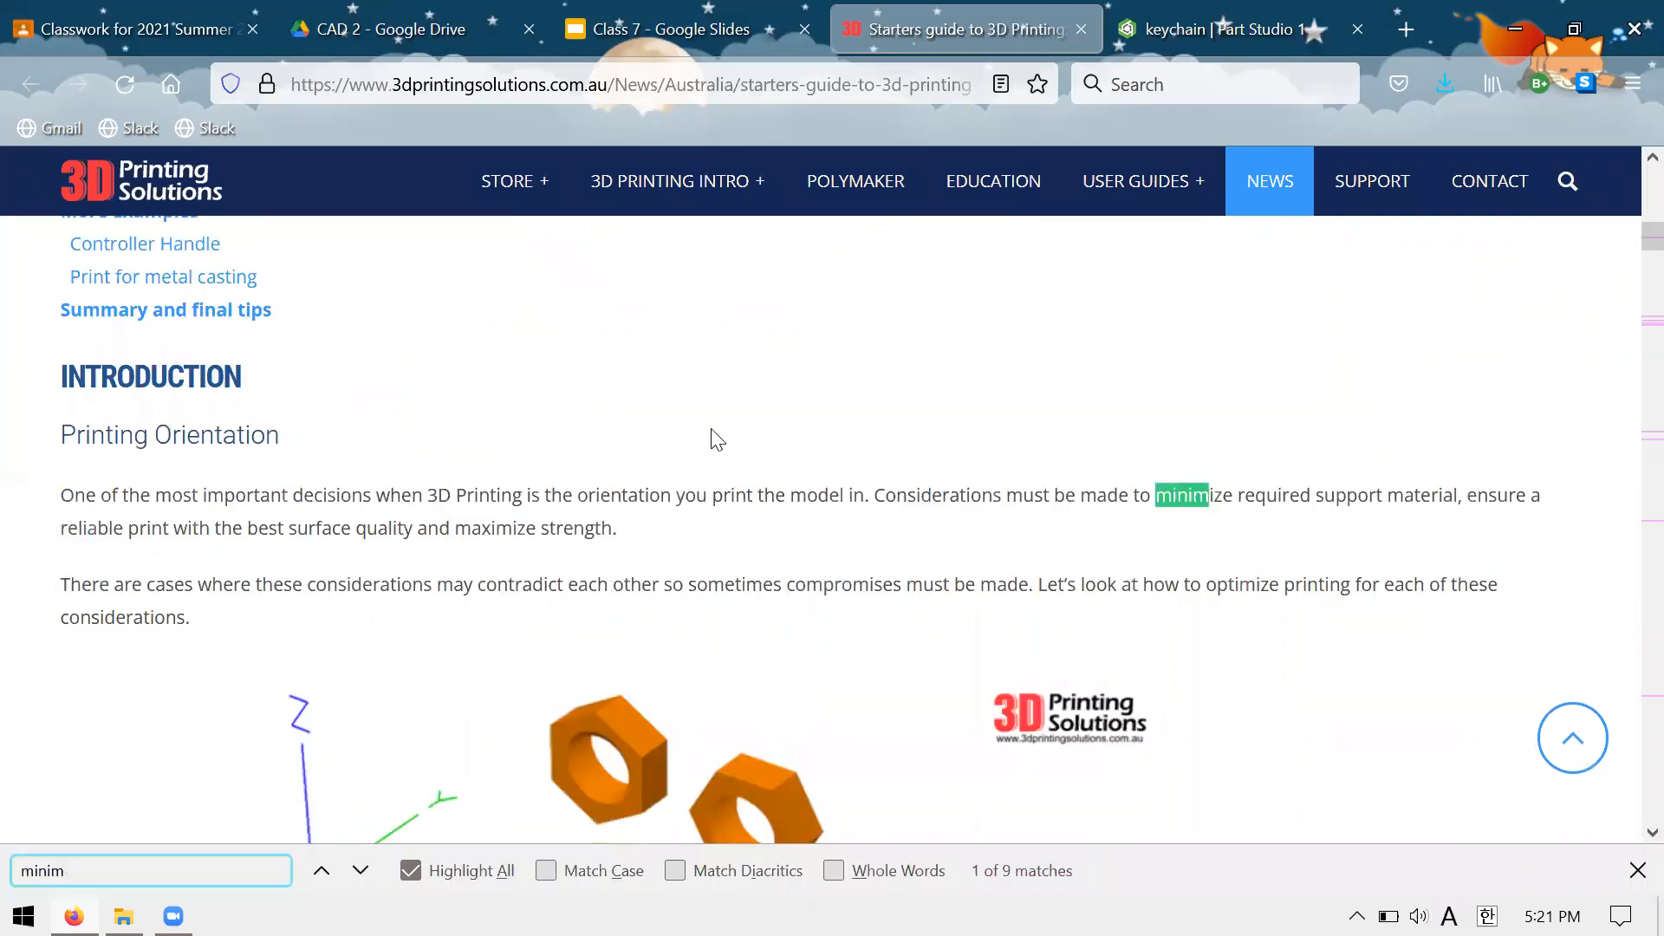
key(BackSpace)
key(BackSpace)
key(BackSpace)
key(BackSpace)
key(BackSpace)
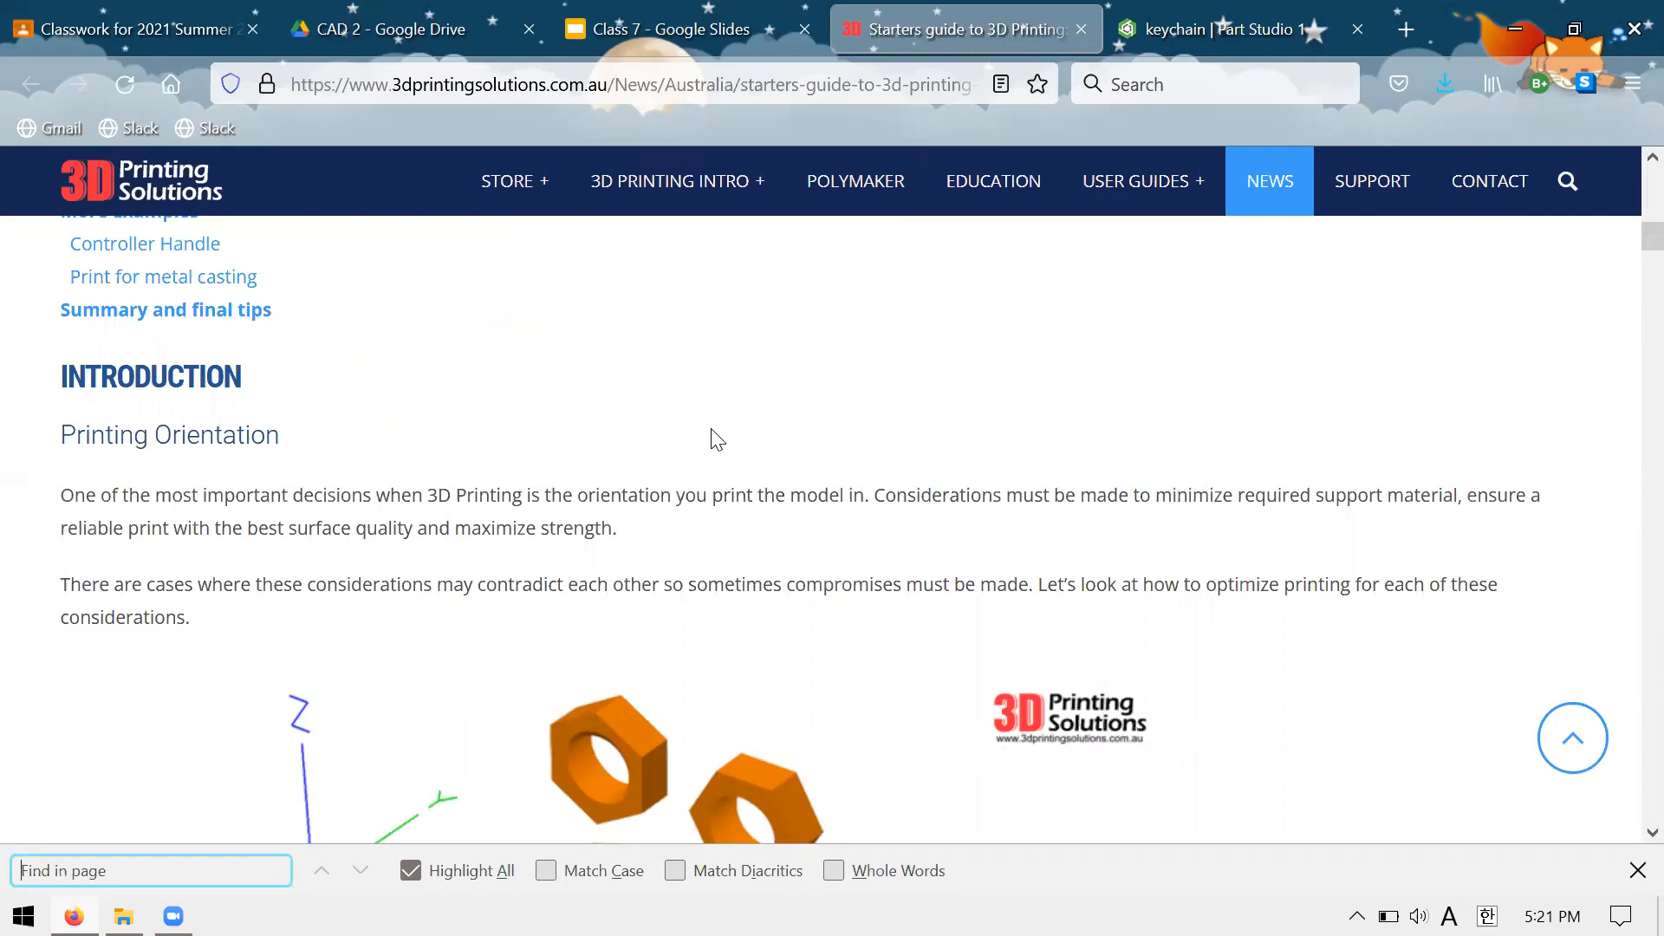
Close the guide and search the web for "minimum 3d printing wall thicknes"
key(ctrl+w)
key(ctrl+t)
text(minimum)
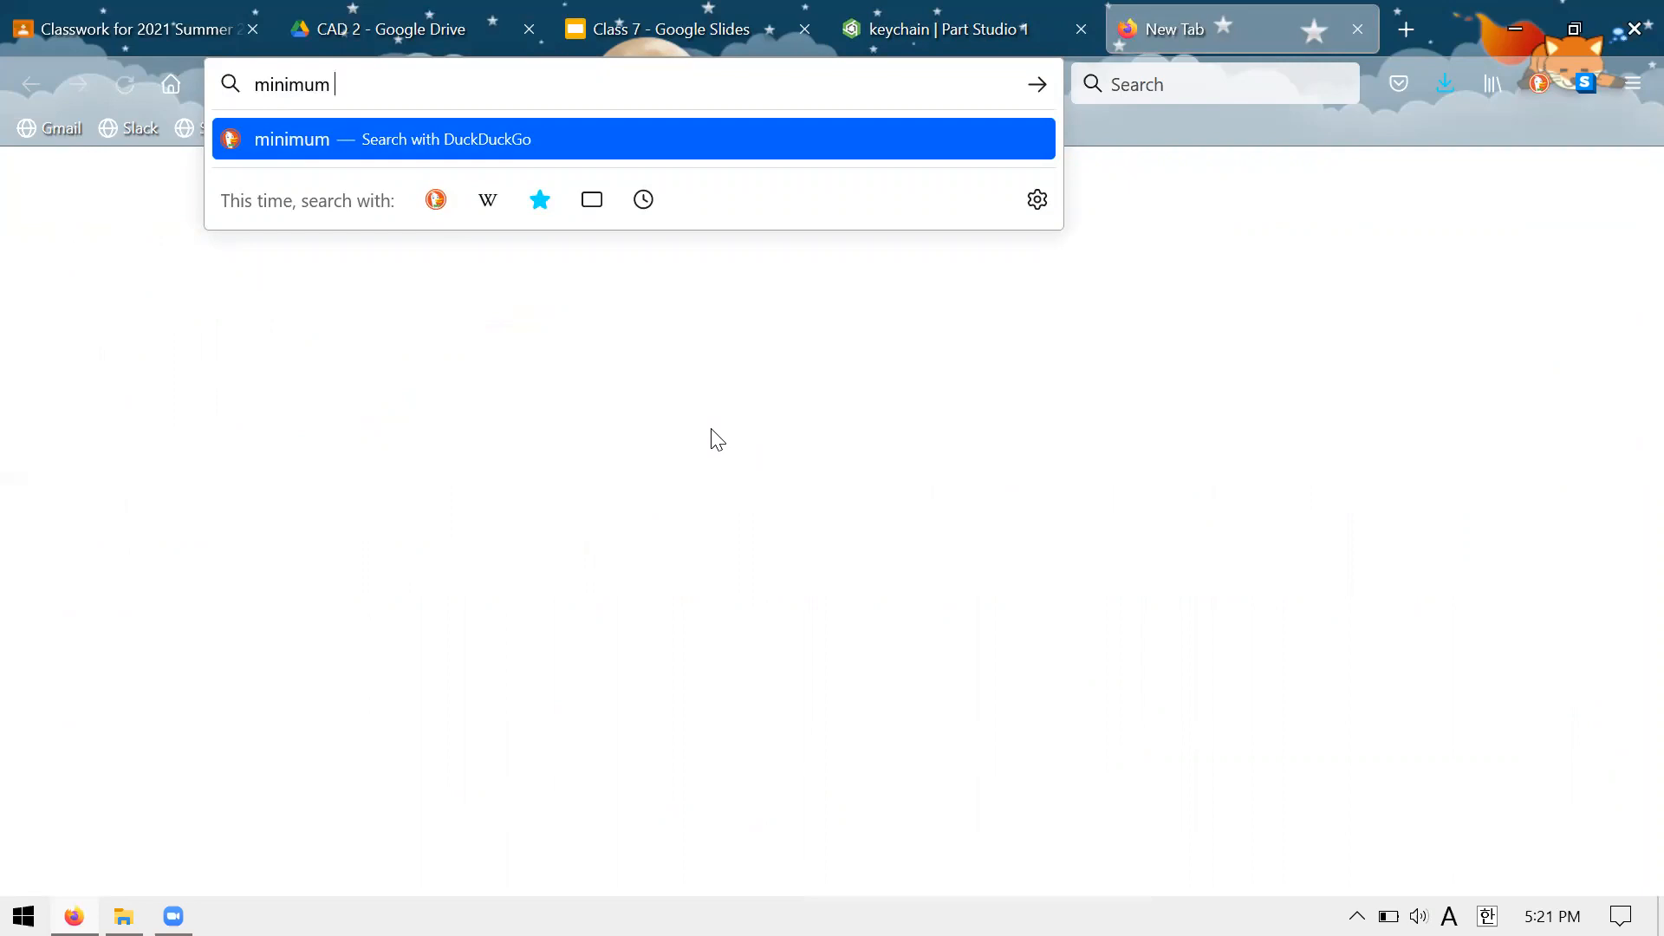
text(3d pr)
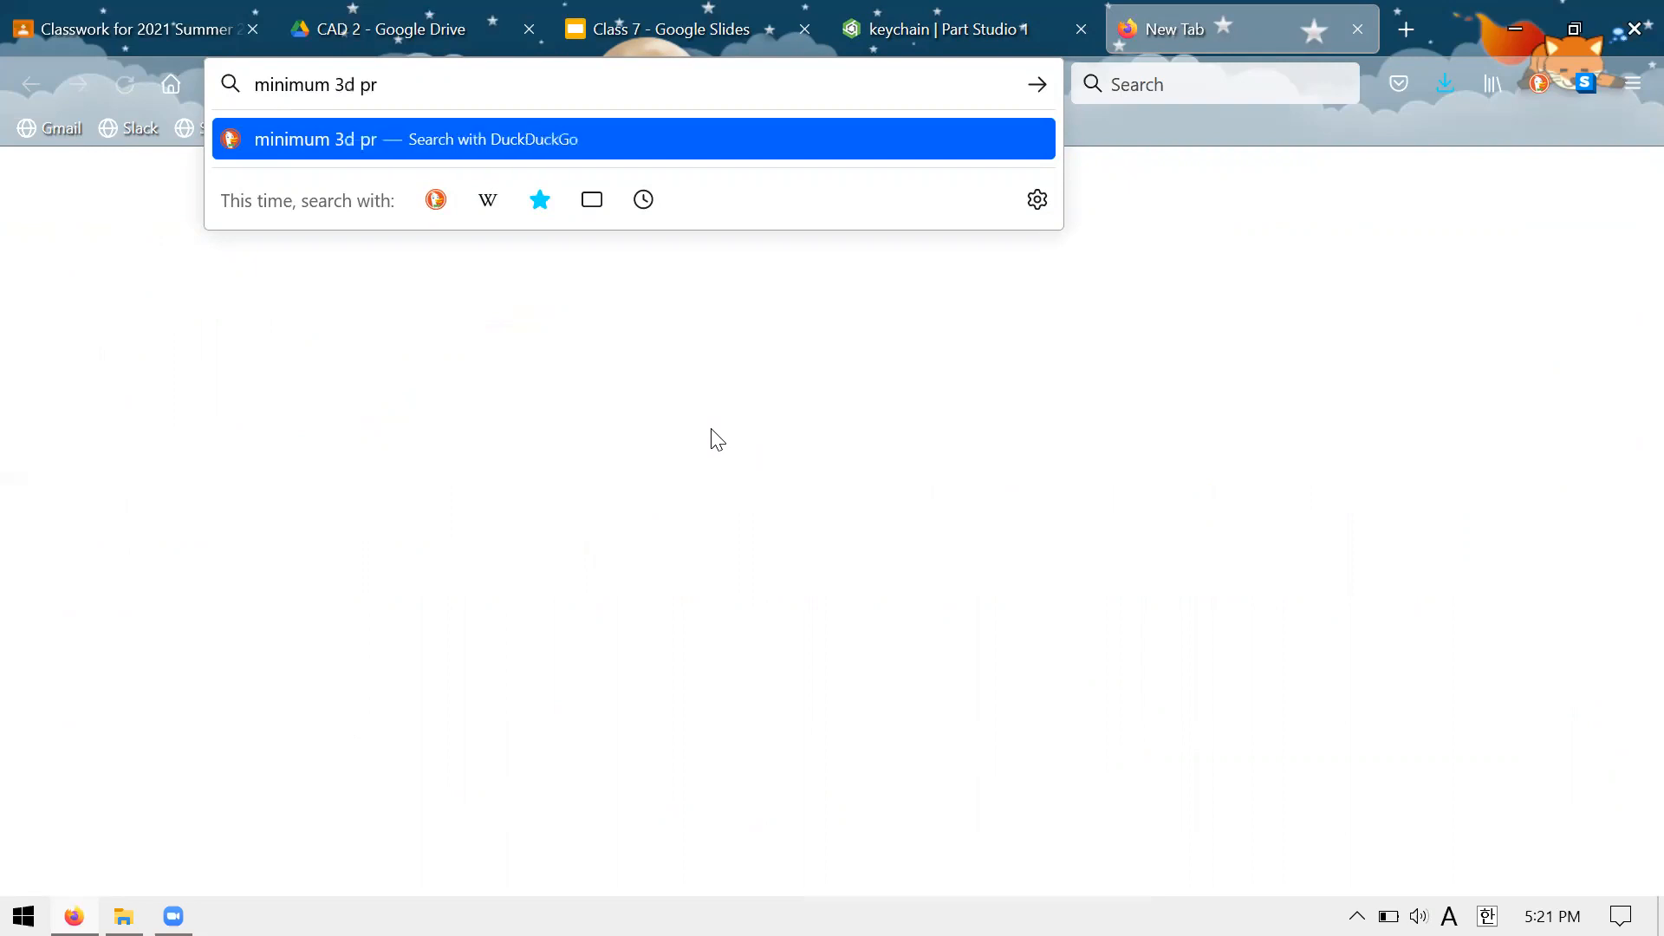
text(inting wall th)
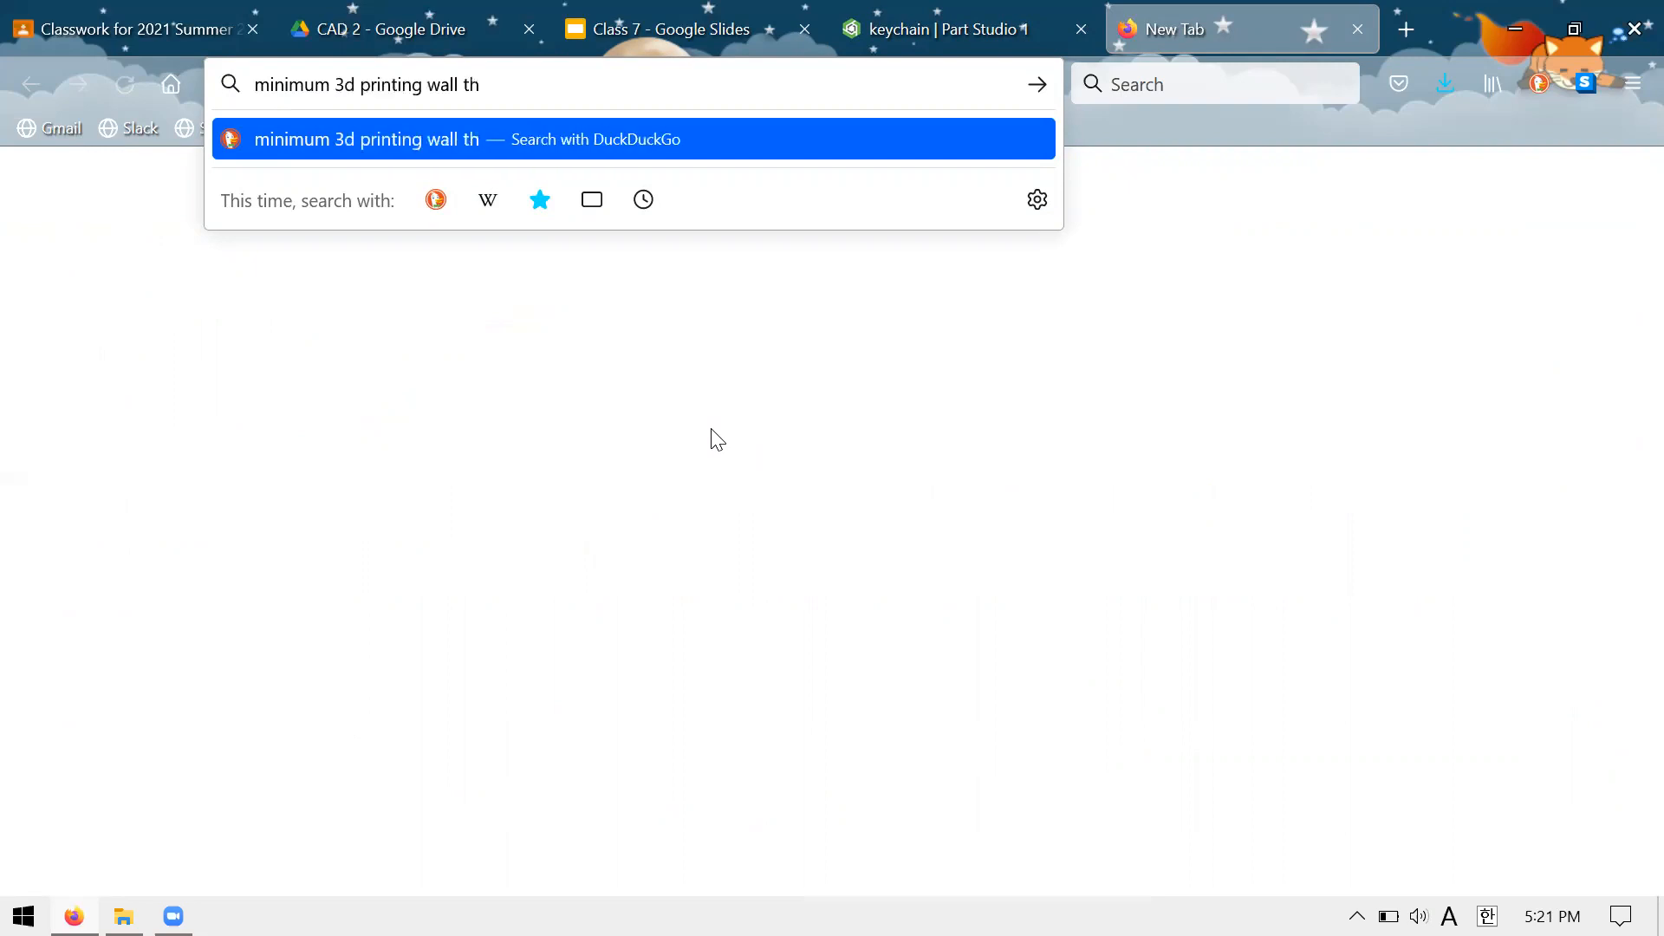
text(icknes)
key(Return)
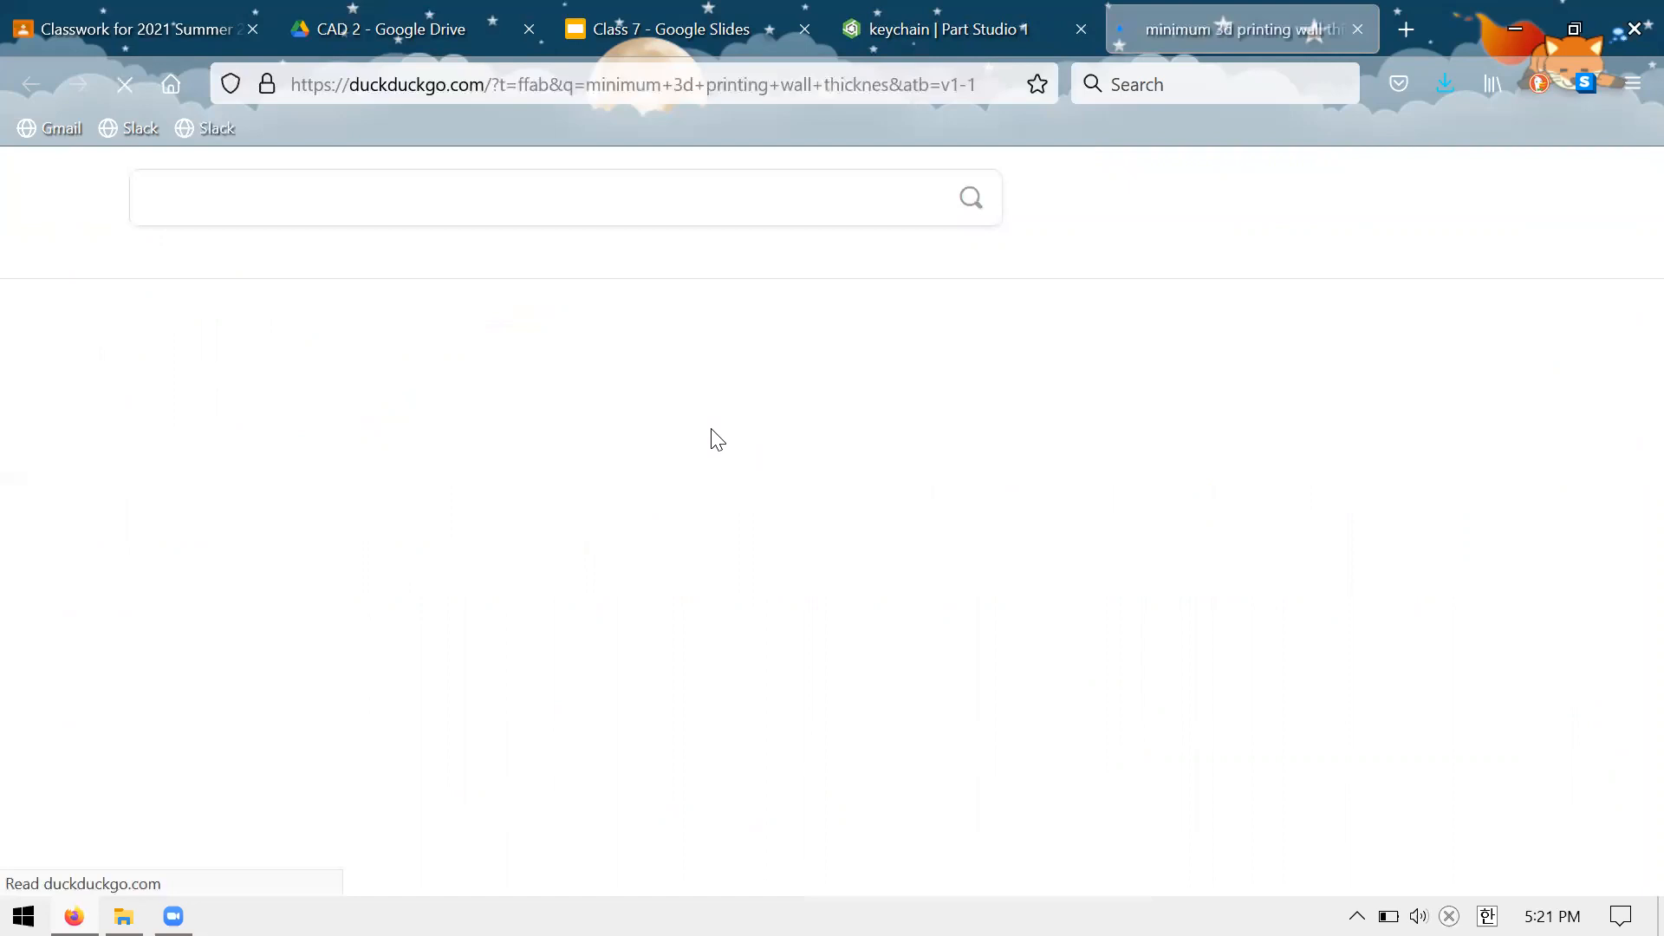
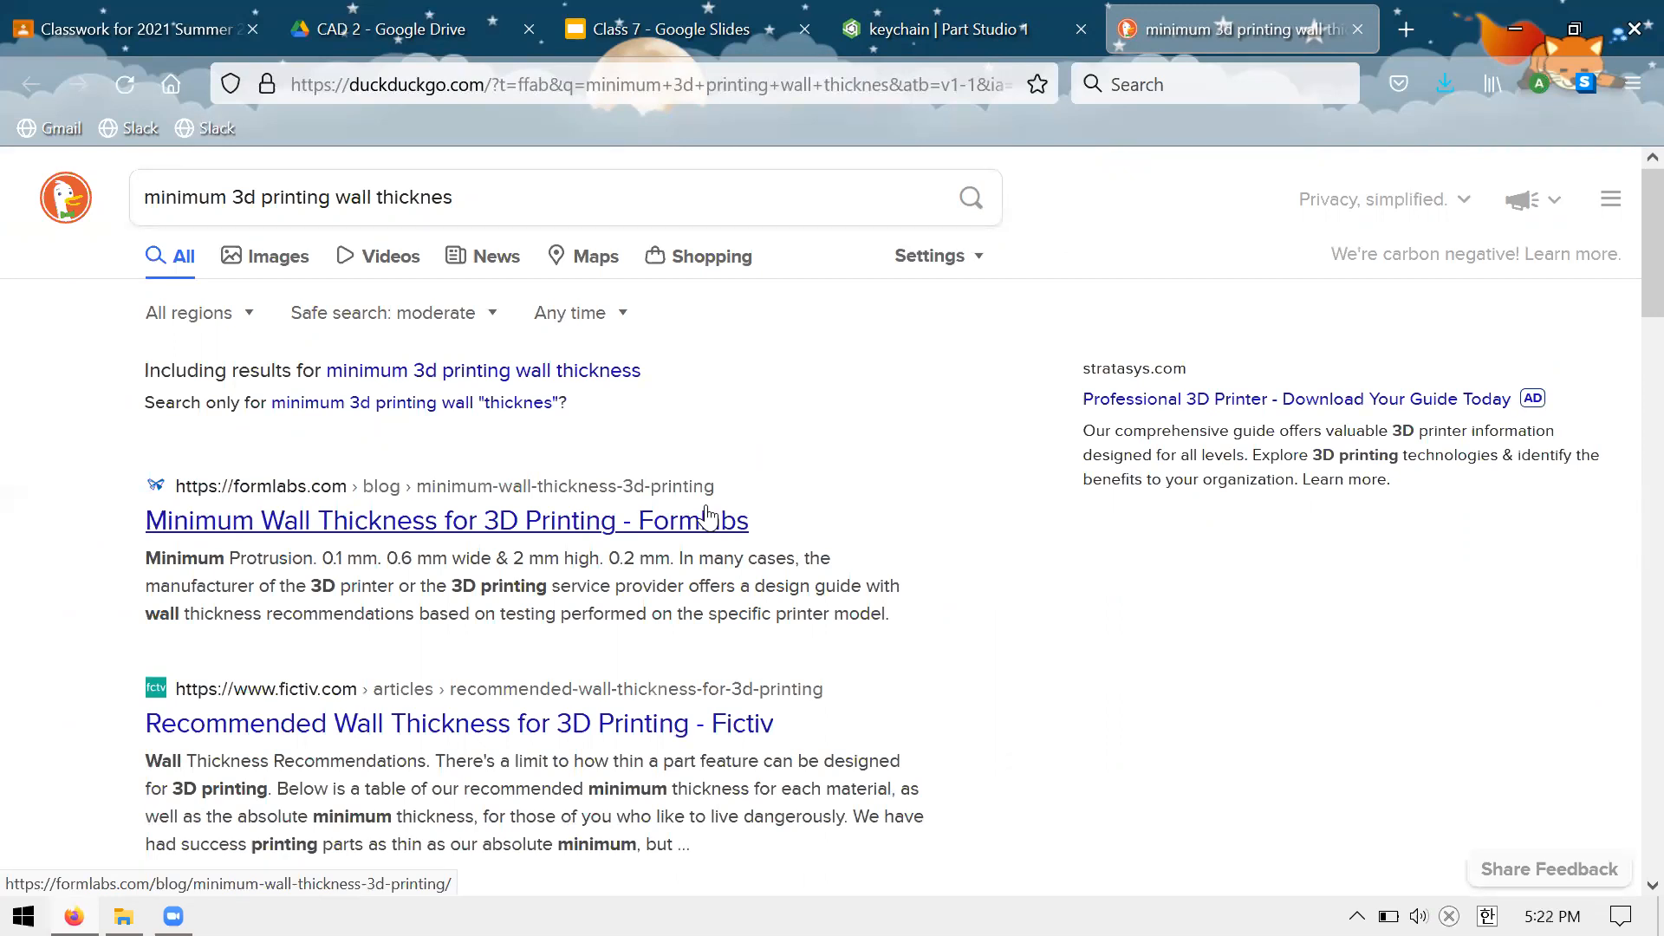
Open the Formlabs article on minimum wall thickness and examine the FDM values in its table by printing process
click(707, 518)
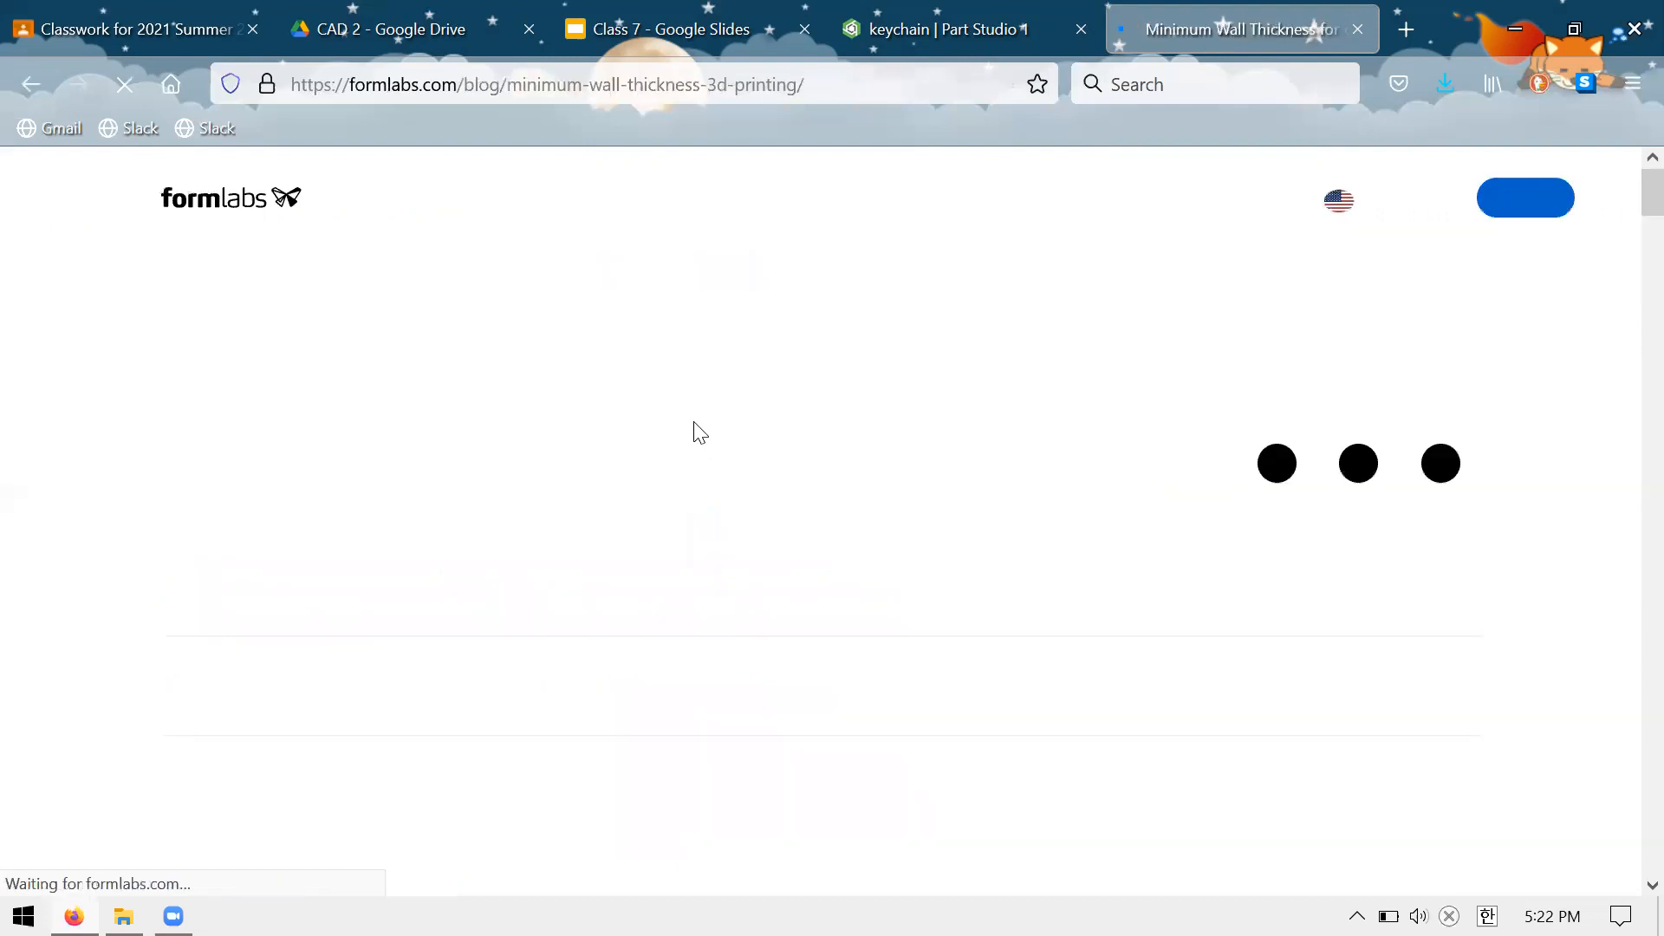
scroll(696, 423, down, 4)
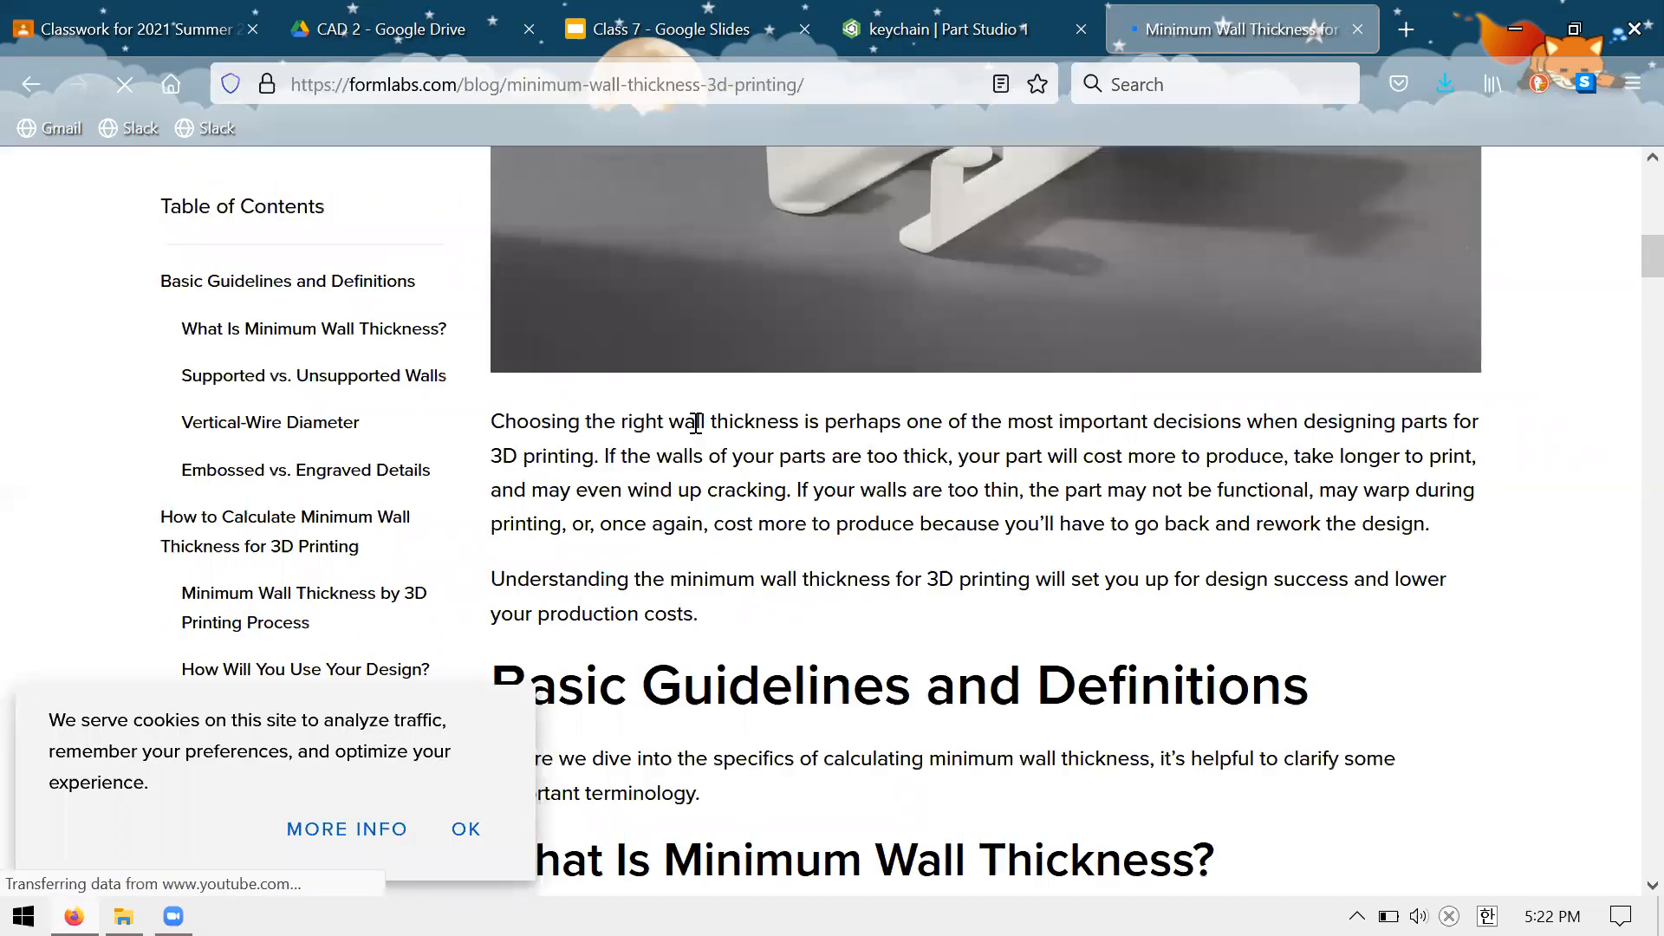
scroll(699, 430, down, 10)
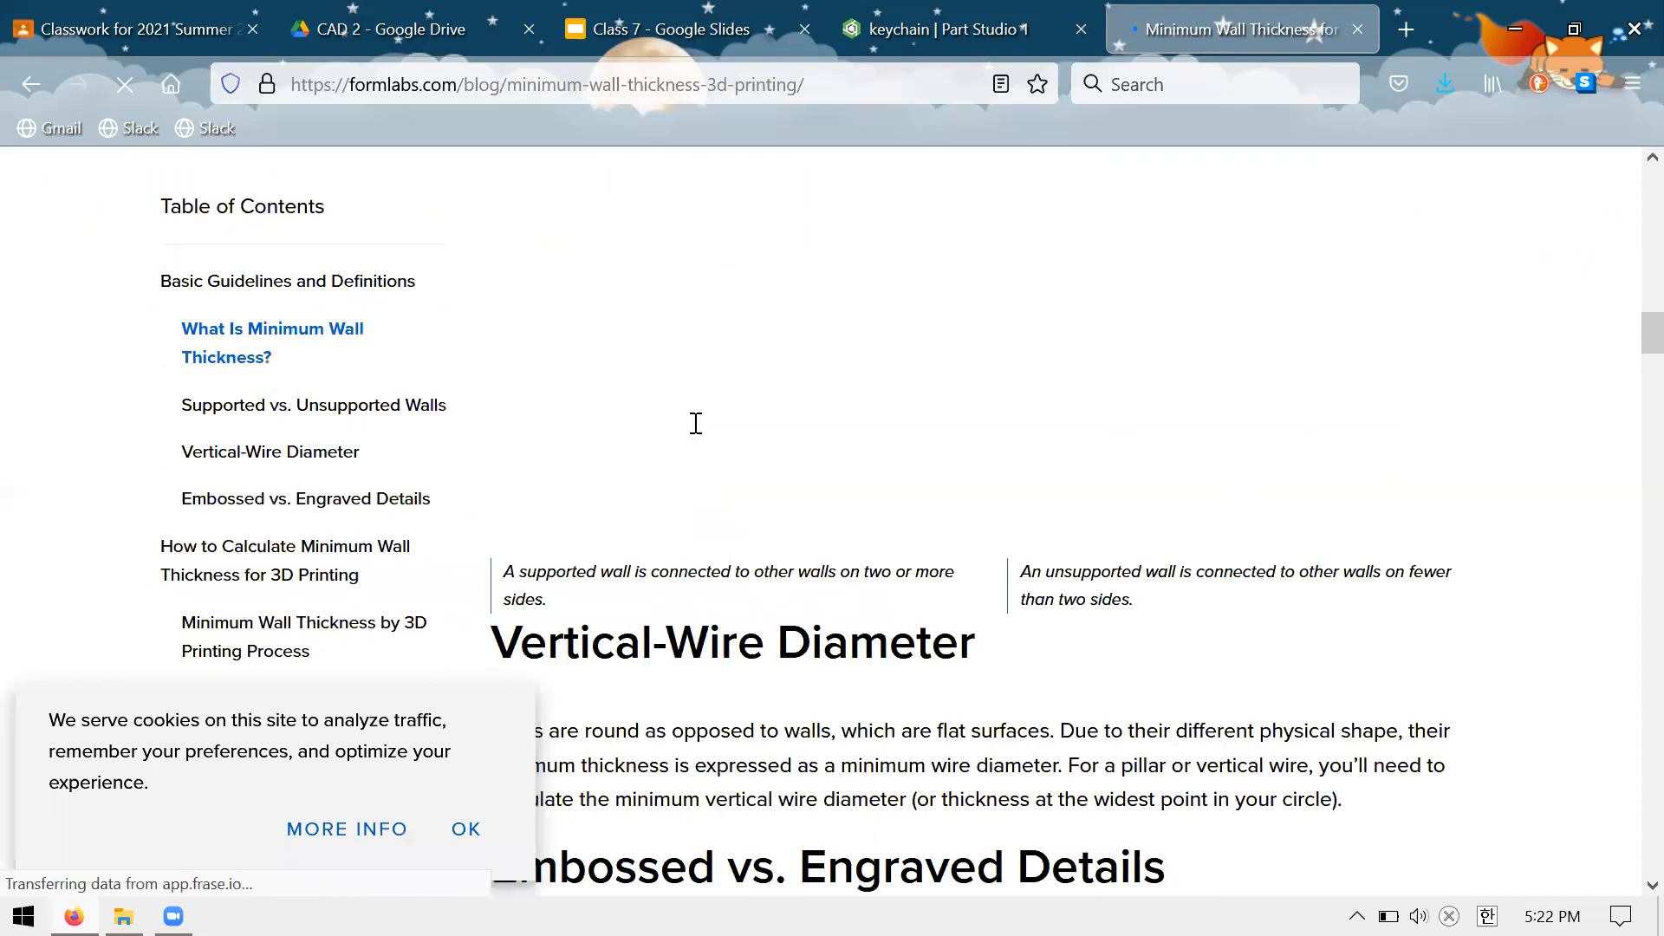
scroll(699, 430, up, 10)
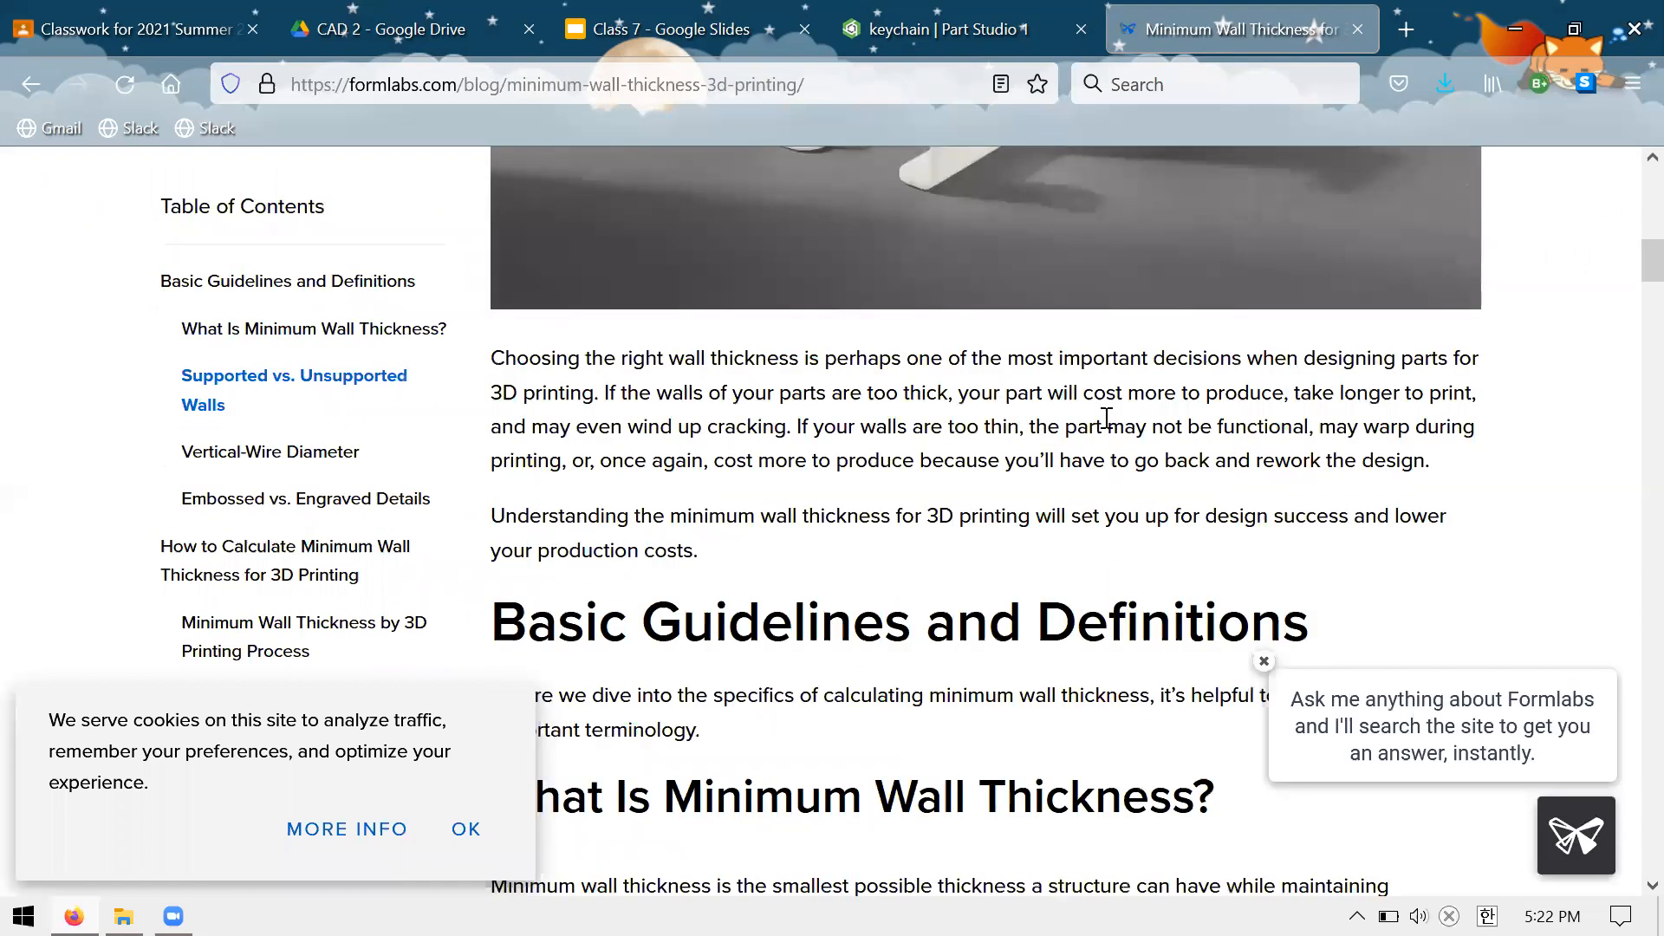
scroll(1107, 419, up, 1)
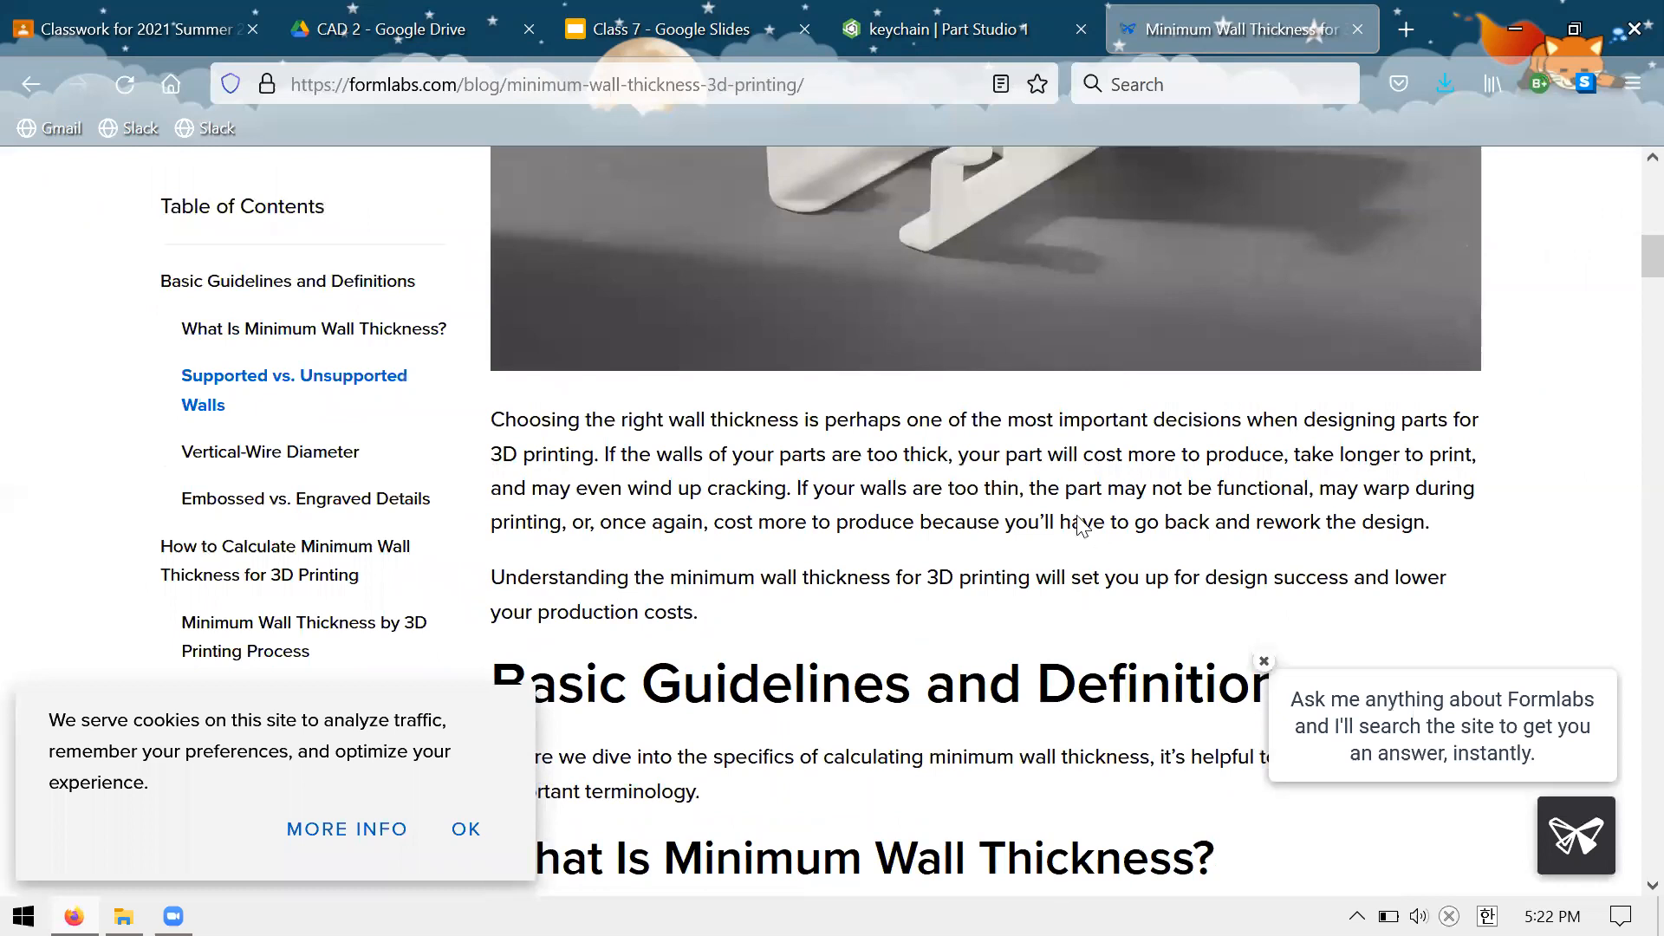
scroll(1081, 526, down, 2)
scroll(1070, 511, down, 10)
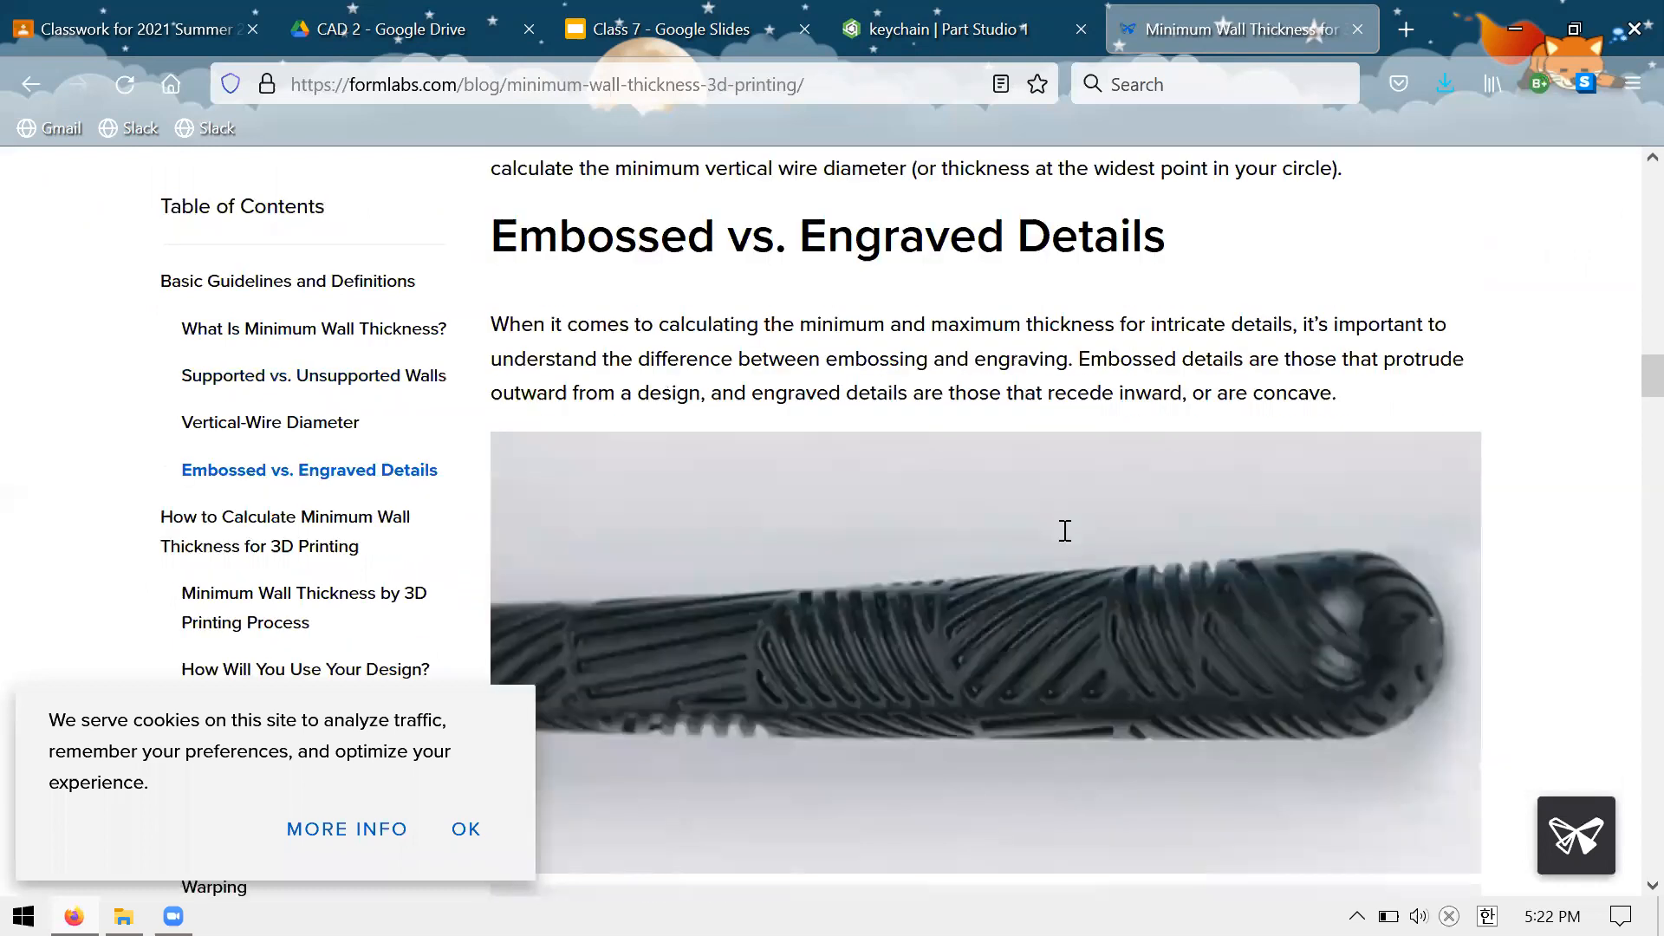
scroll(1062, 529, down, 10)
drag(1075, 517, 1158, 544)
click(1014, 489)
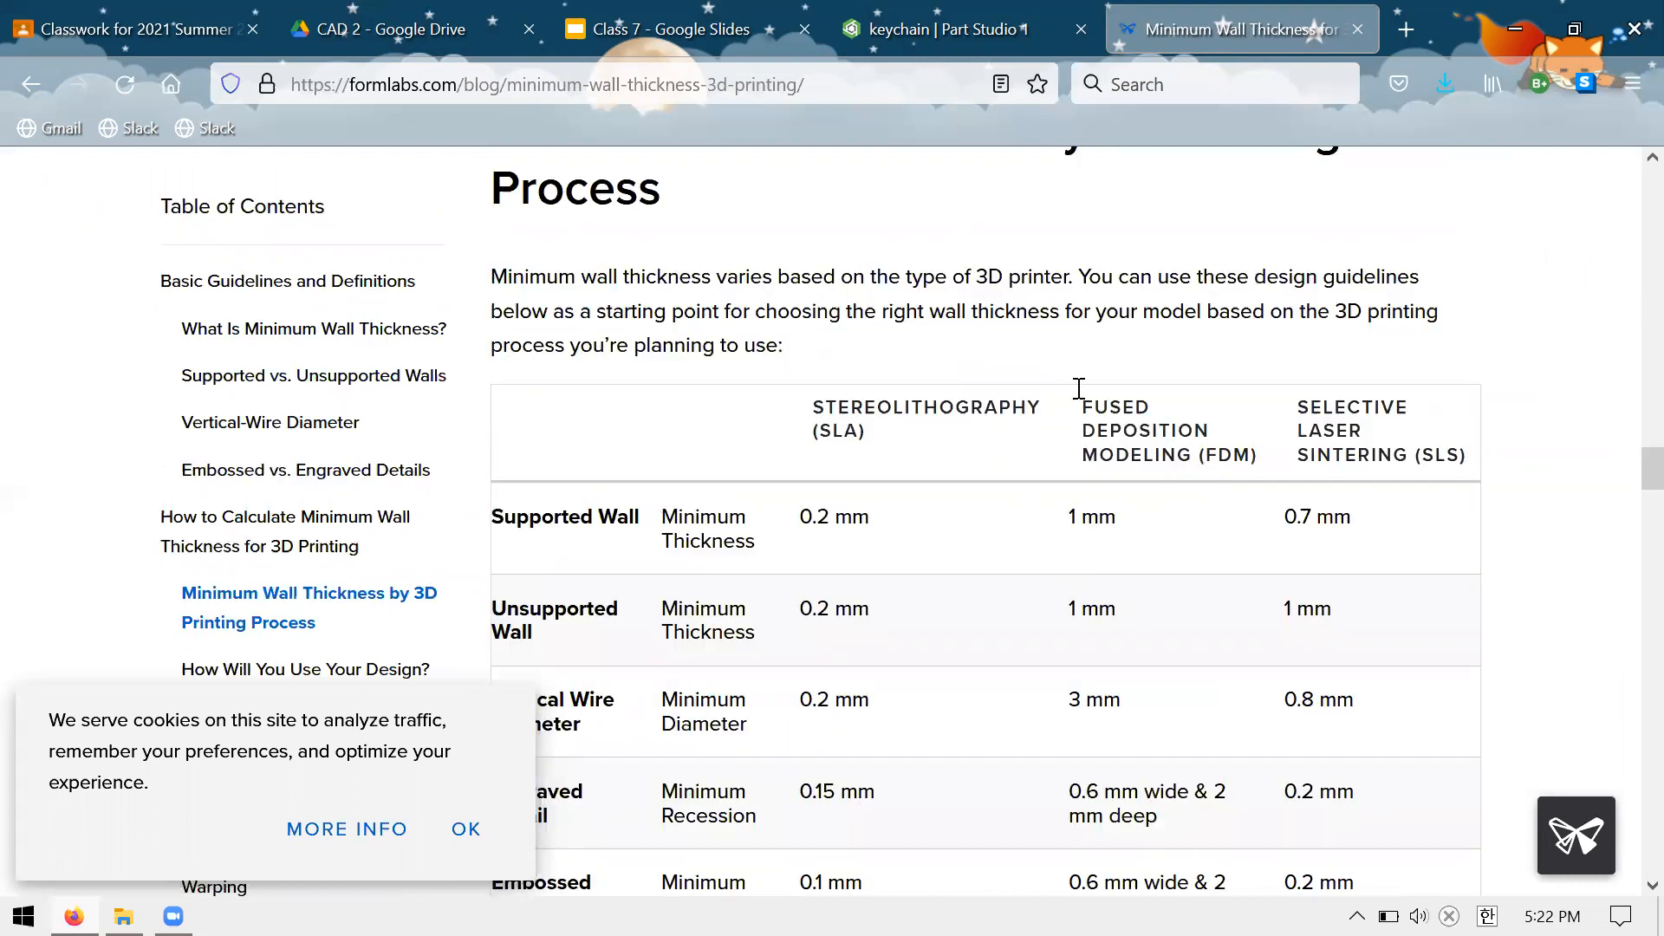
scroll(908, 382, down, 3)
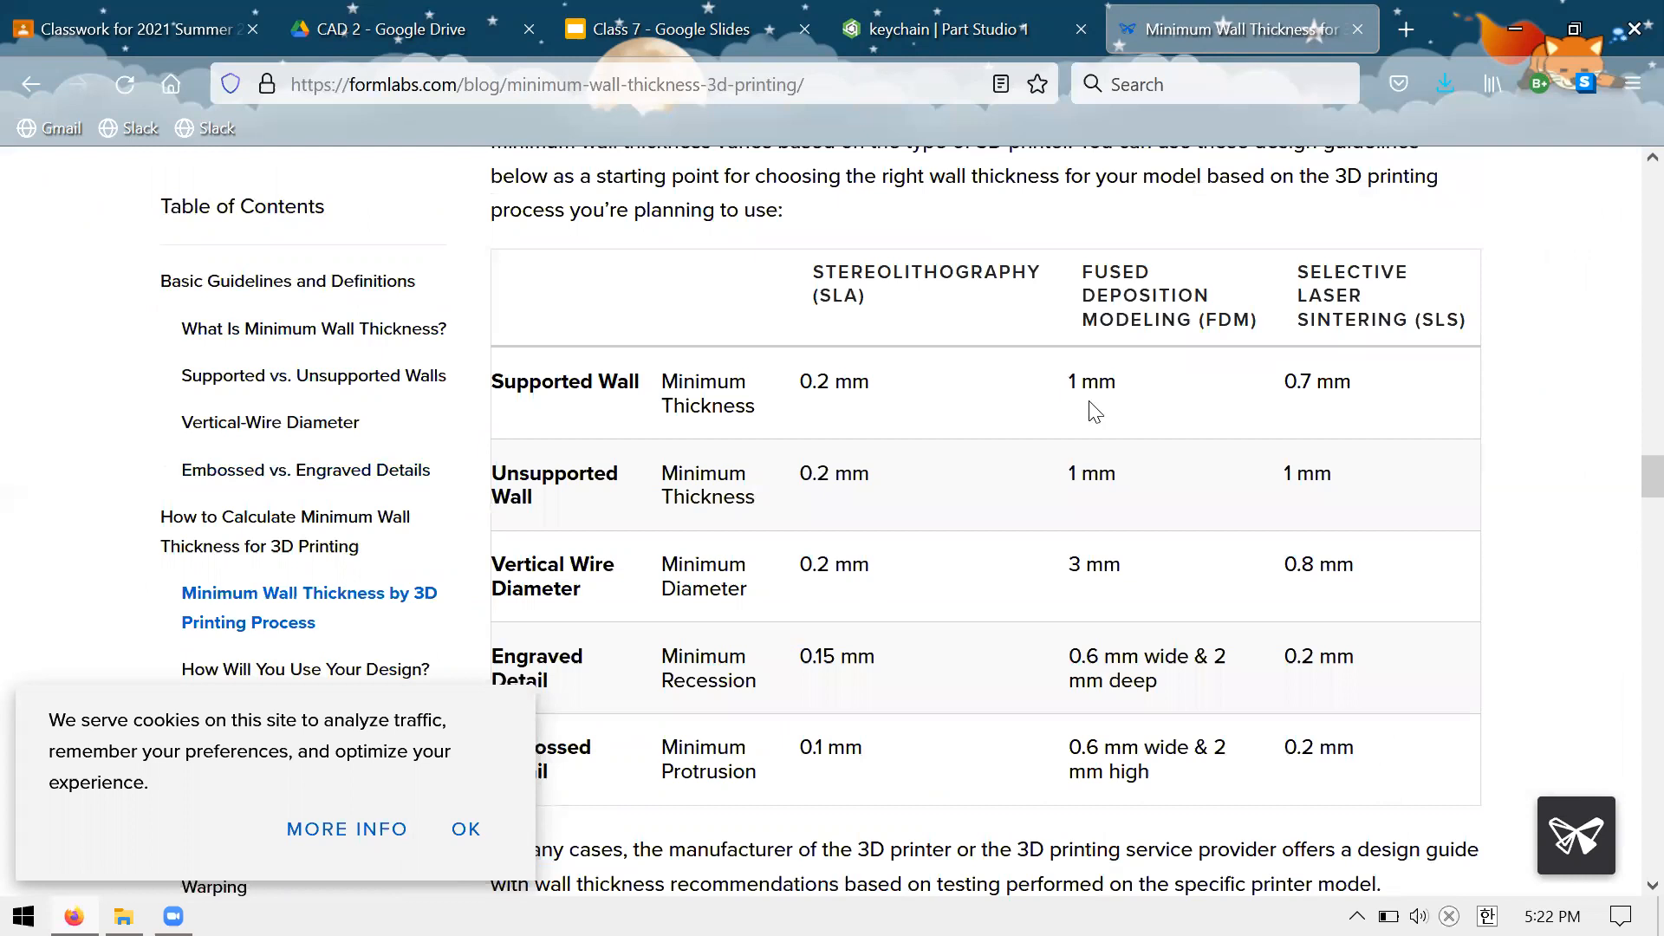
drag(1069, 475, 1098, 475)
Close the article and undo the thin ring's extrusion and sketch in the keychain Part Studio
key(ctrl+w)
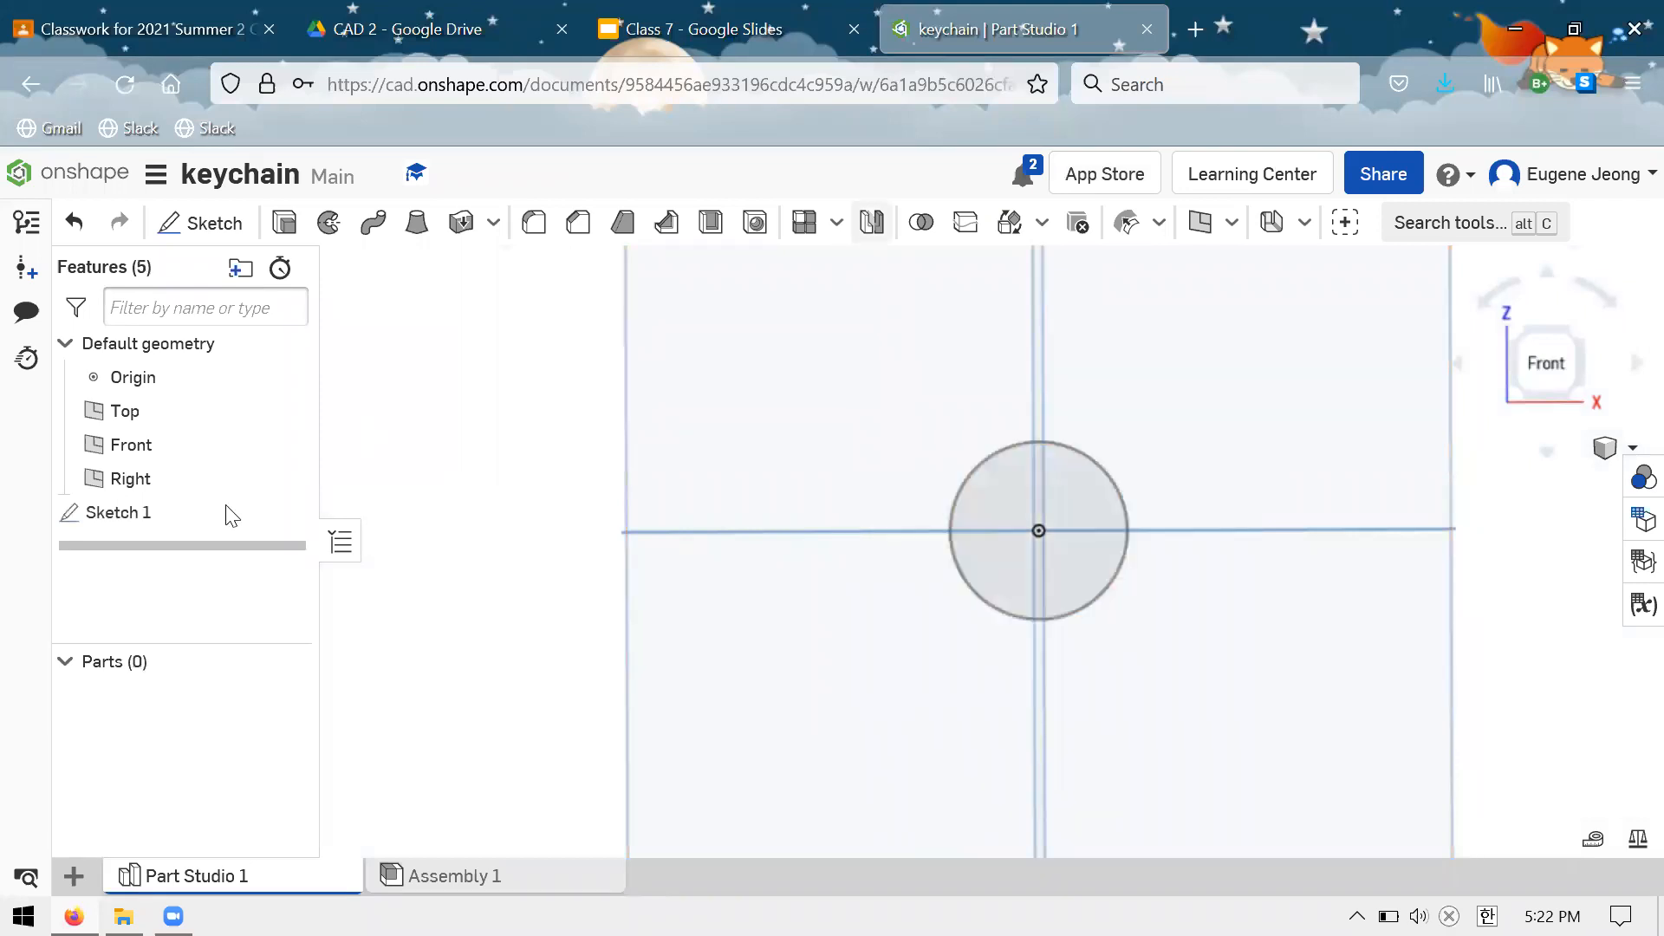
key(ctrl+z)
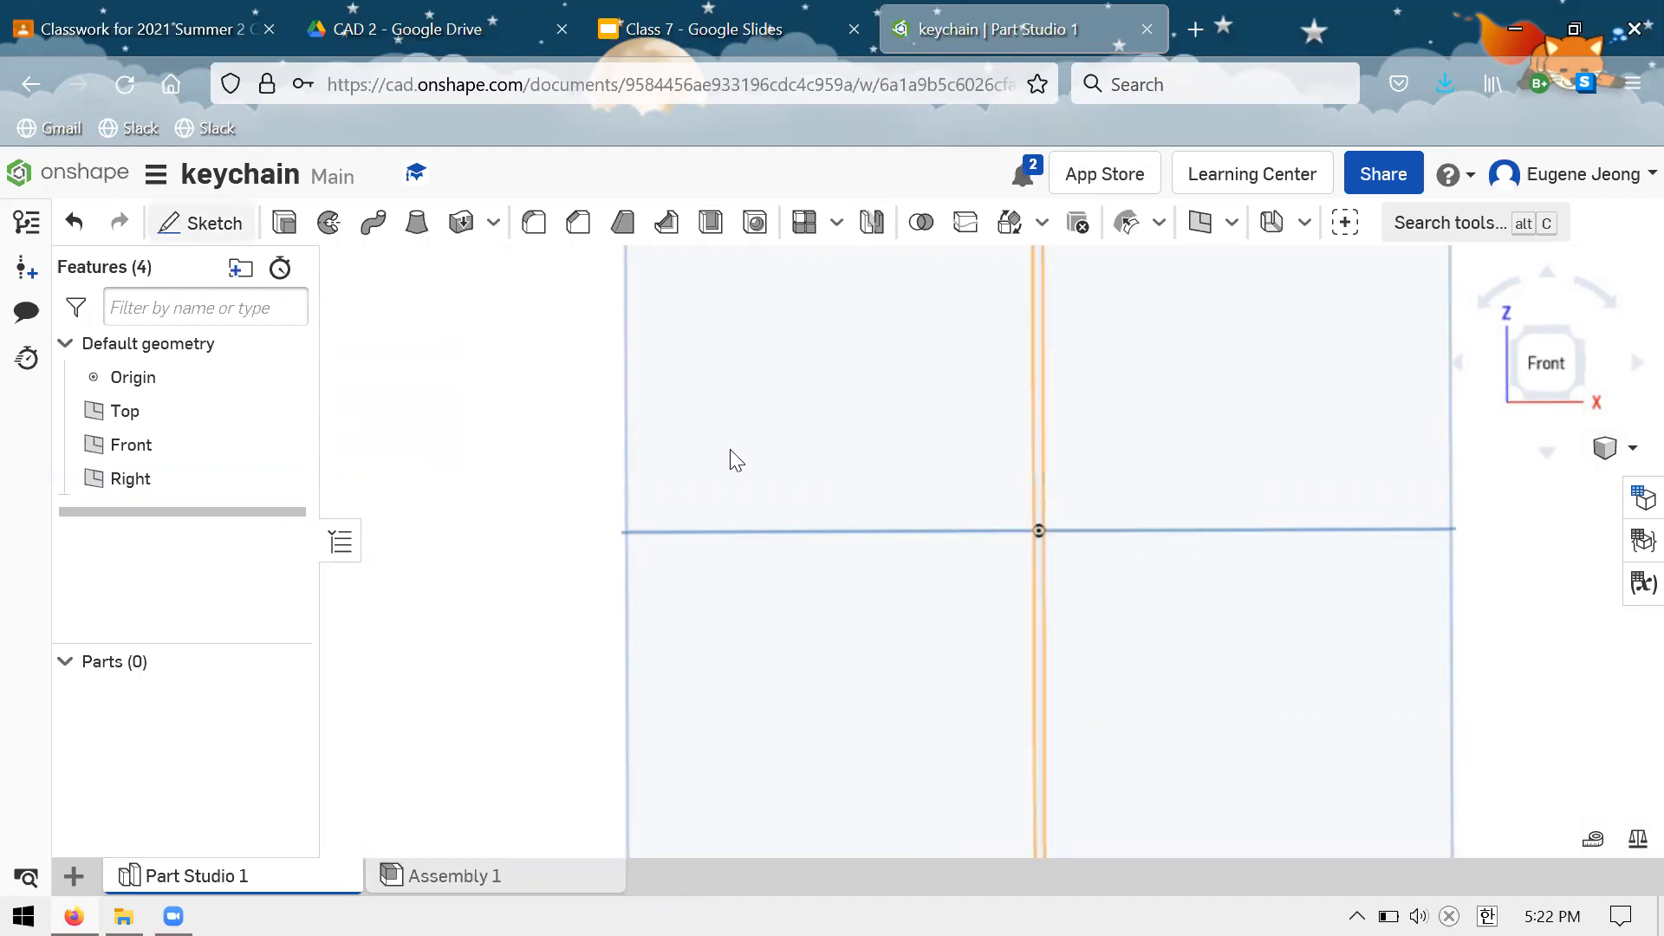
Start a sketch on the Front plane and draw a rectangle about 1.49 in wide from the origin
key(shift+s)
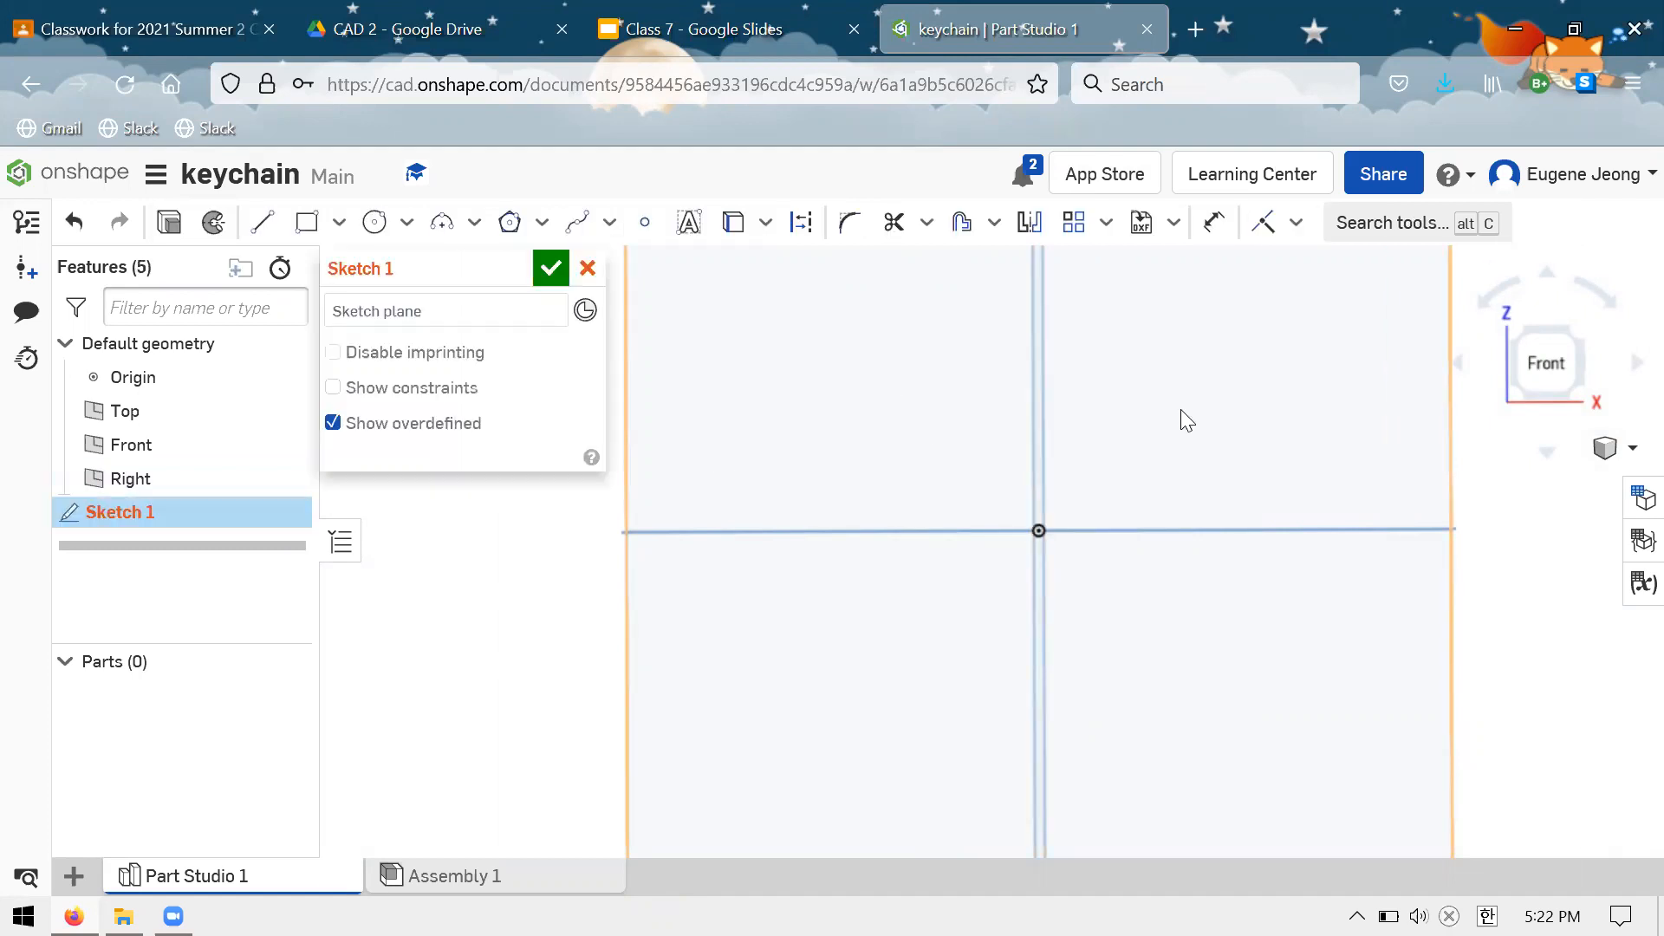
click(829, 361)
key(g)
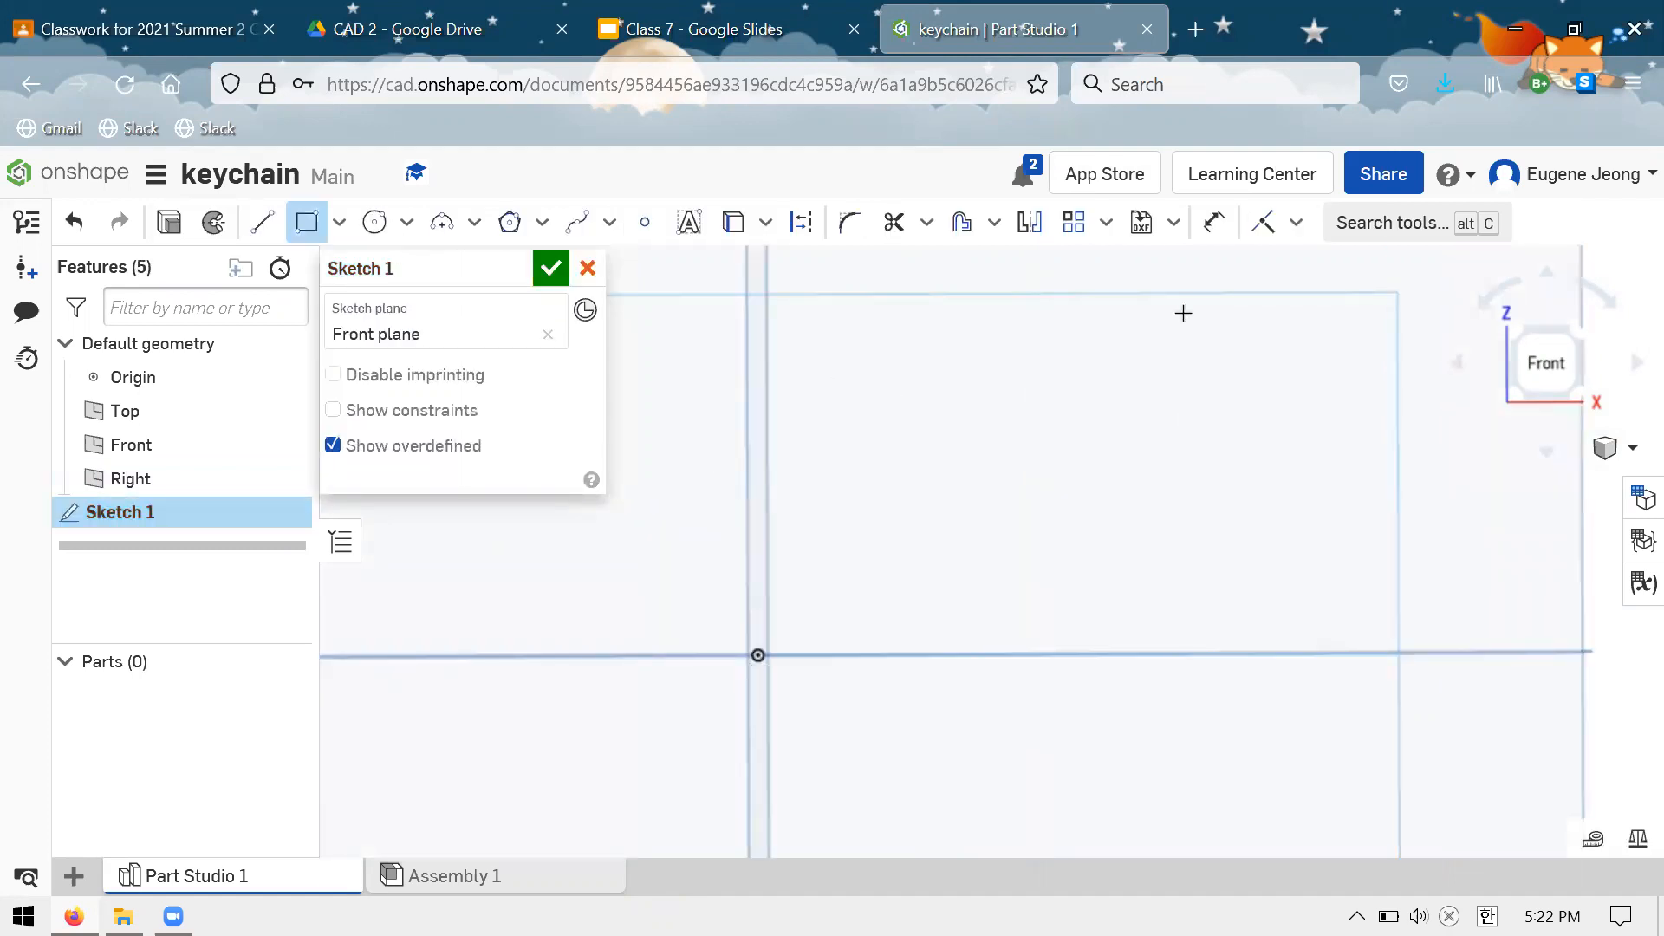
scroll(1060, 504, up, 2)
scroll(1016, 528, down, 2)
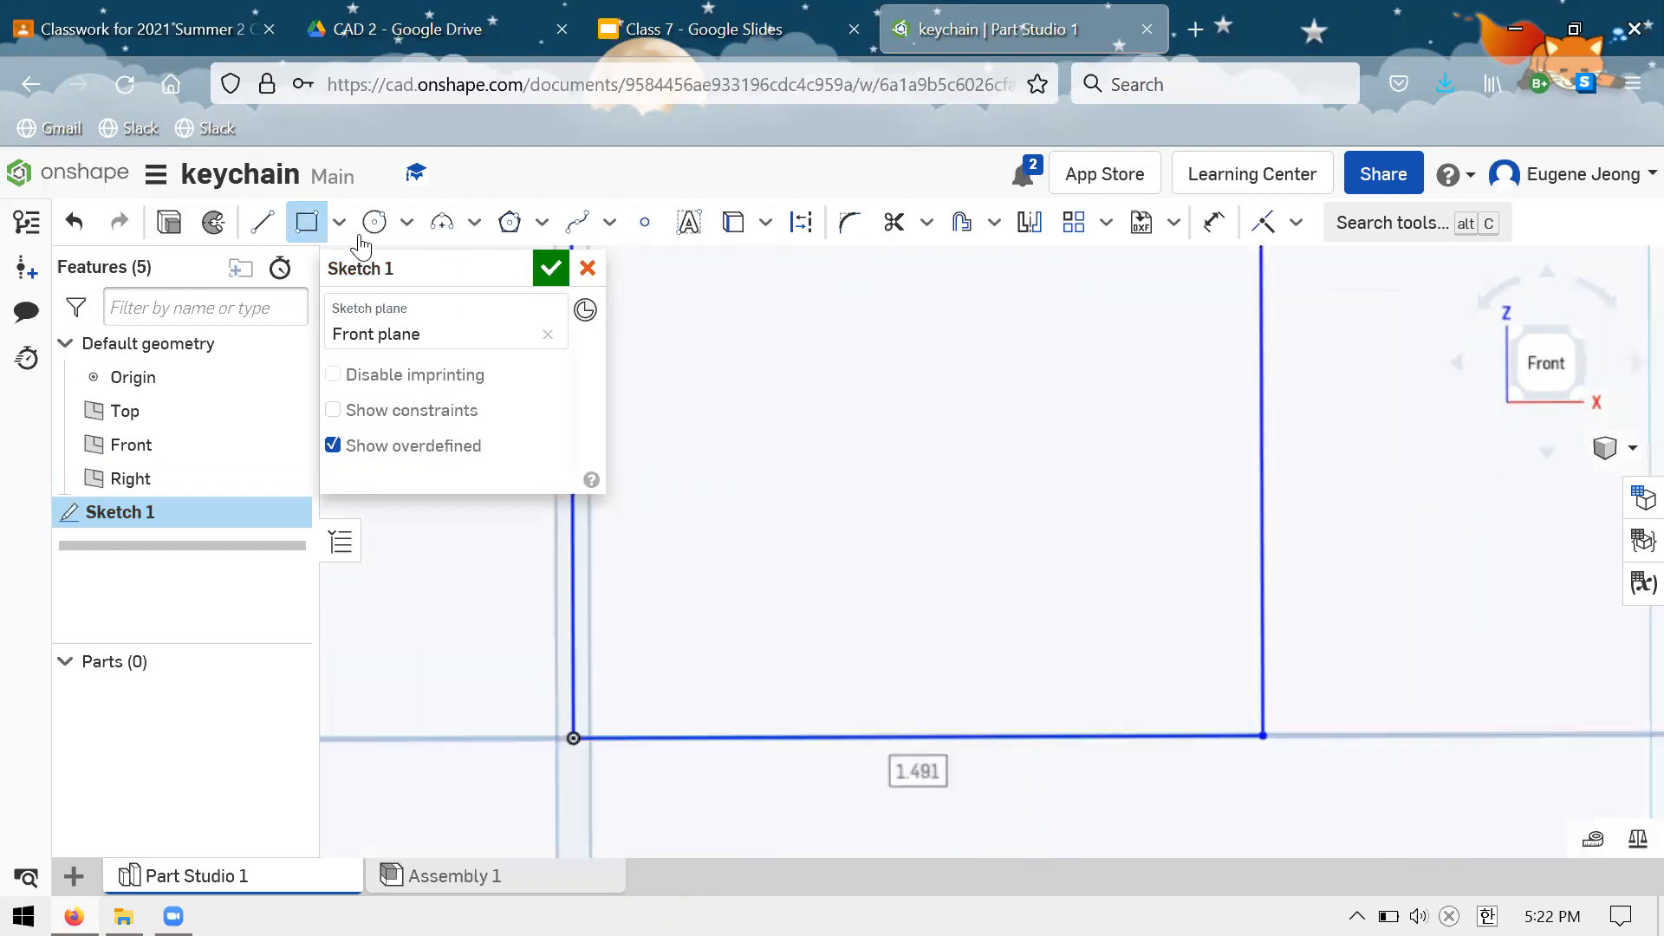
Draw a circle about 0.146 in in diameter inside the rectangle
key(c)
click(942, 478)
scroll(993, 455, up, 2)
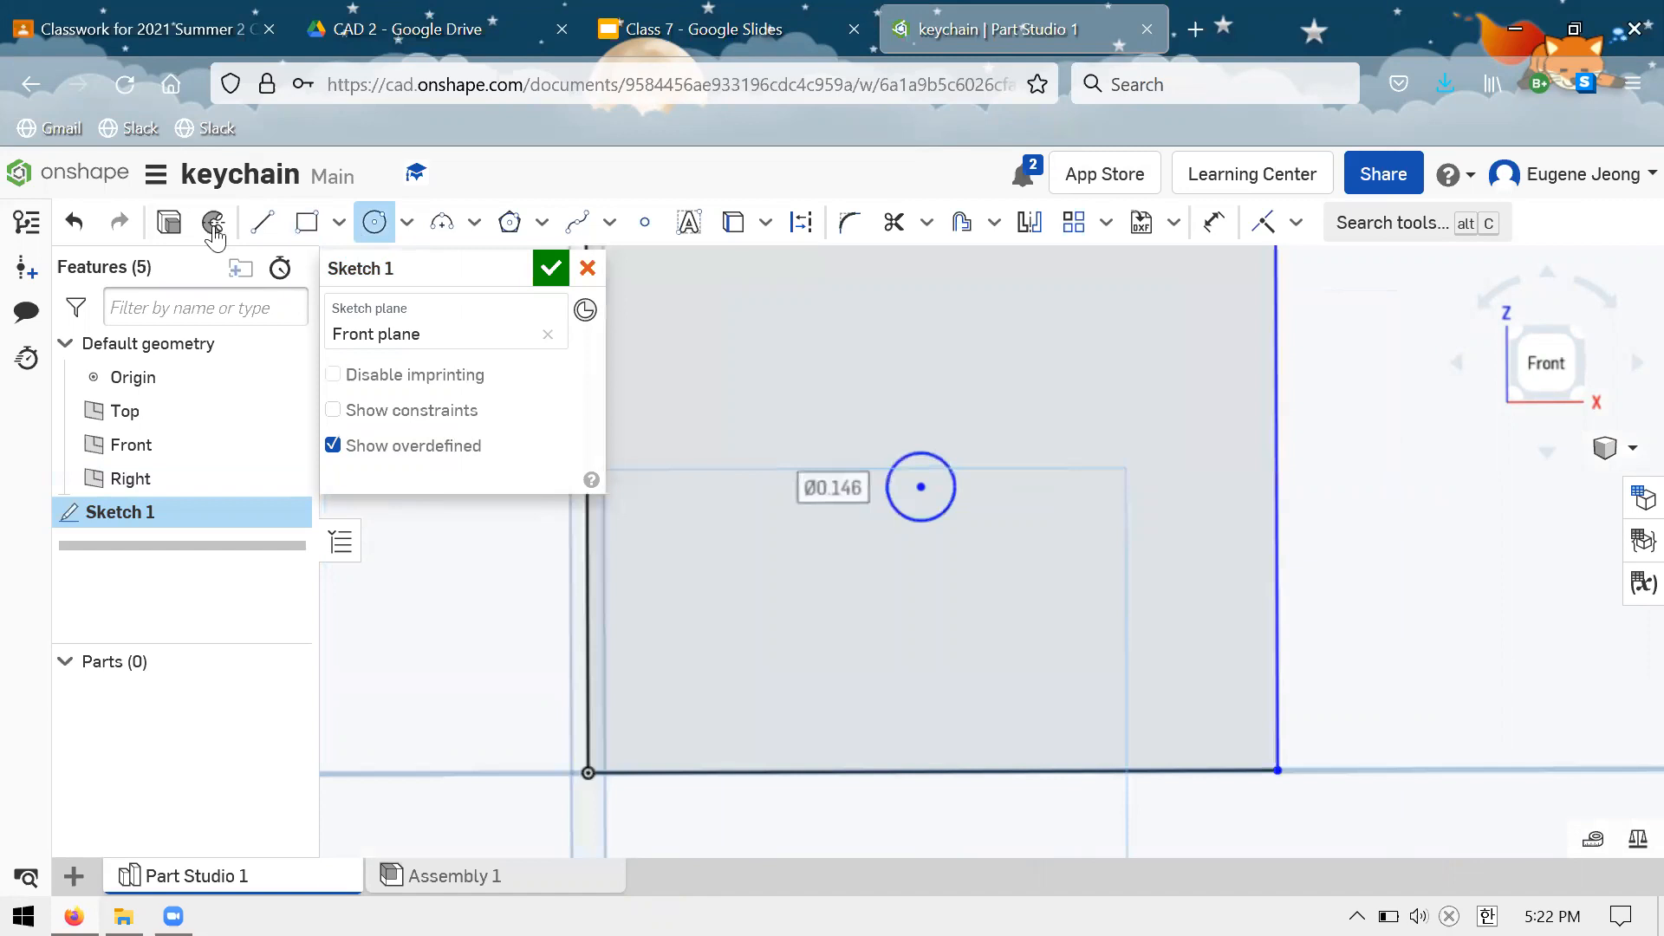
click(171, 229)
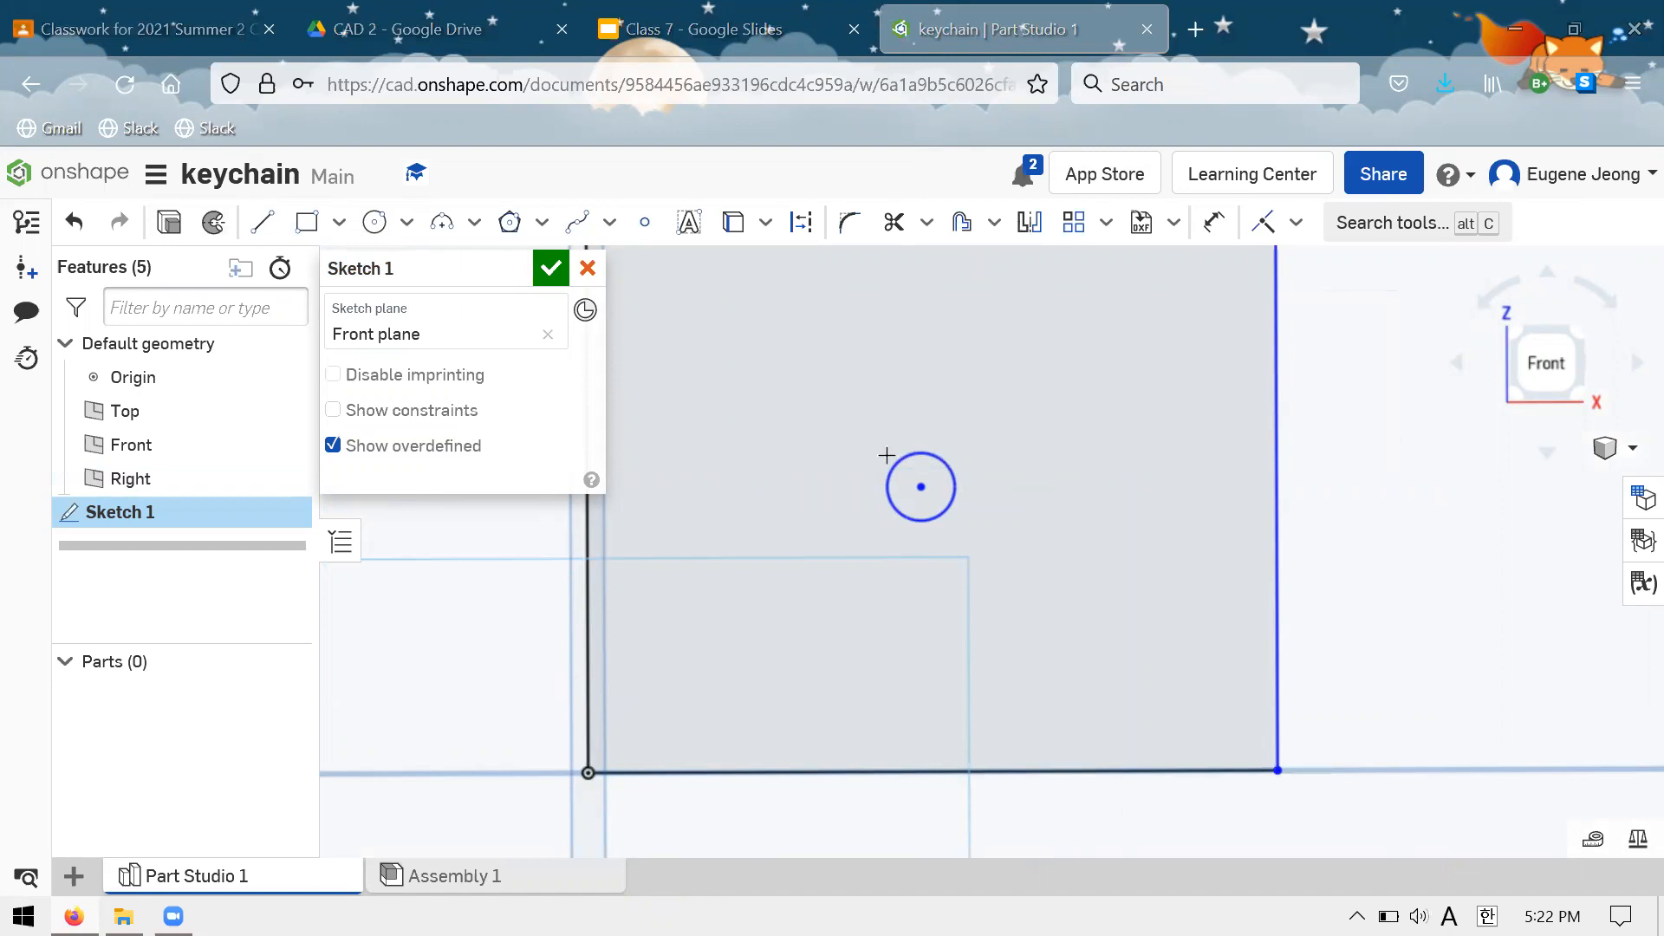
Dimension the circle and set its diameter to 0.05 in
key(d)
click(1078, 387)
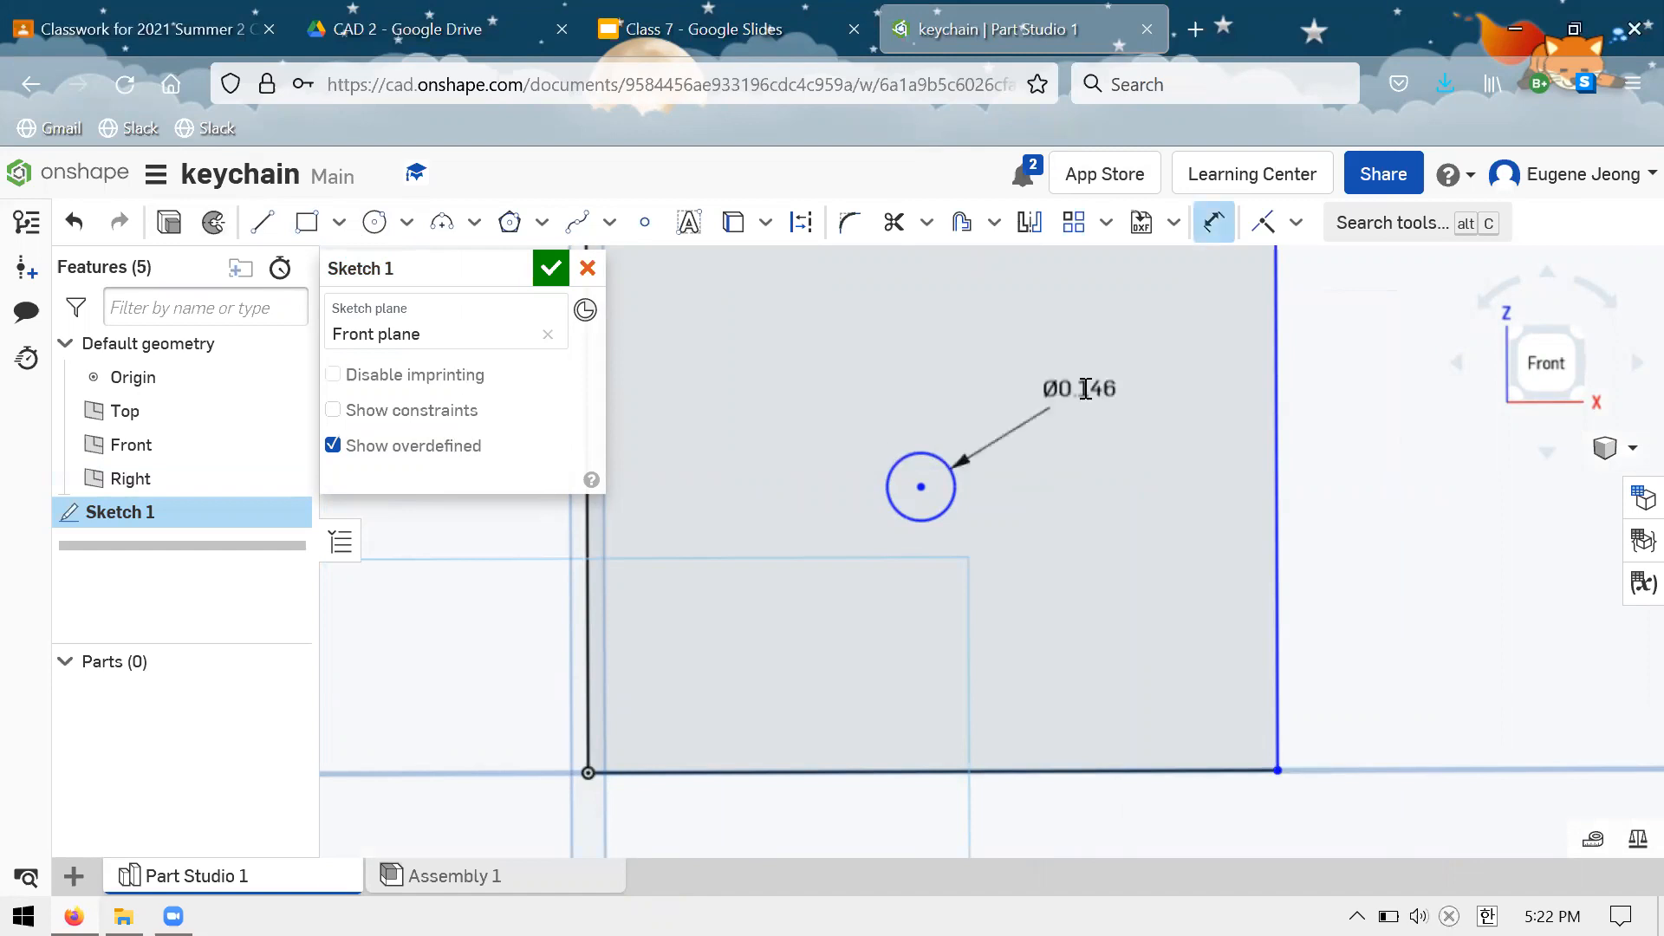
click(1083, 388)
text(0.05)
key(Return)
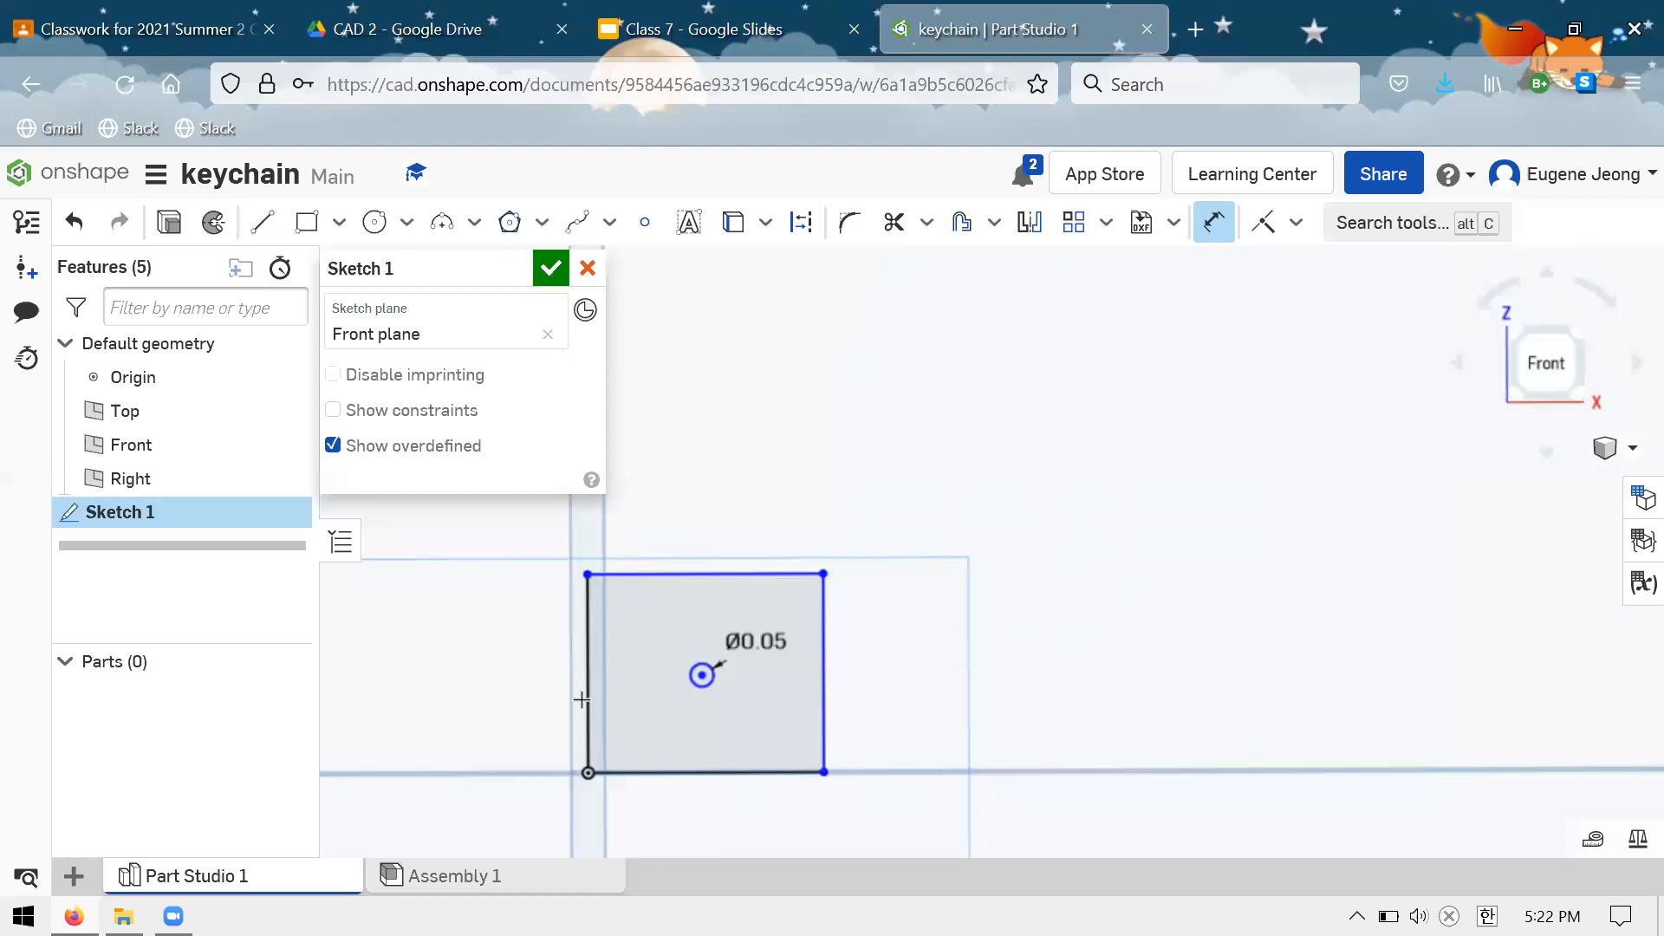
Dimension the rectangle's top edge and set its width to 0.5 in
scroll(581, 699, up, 3)
click(783, 373)
double_click(785, 374)
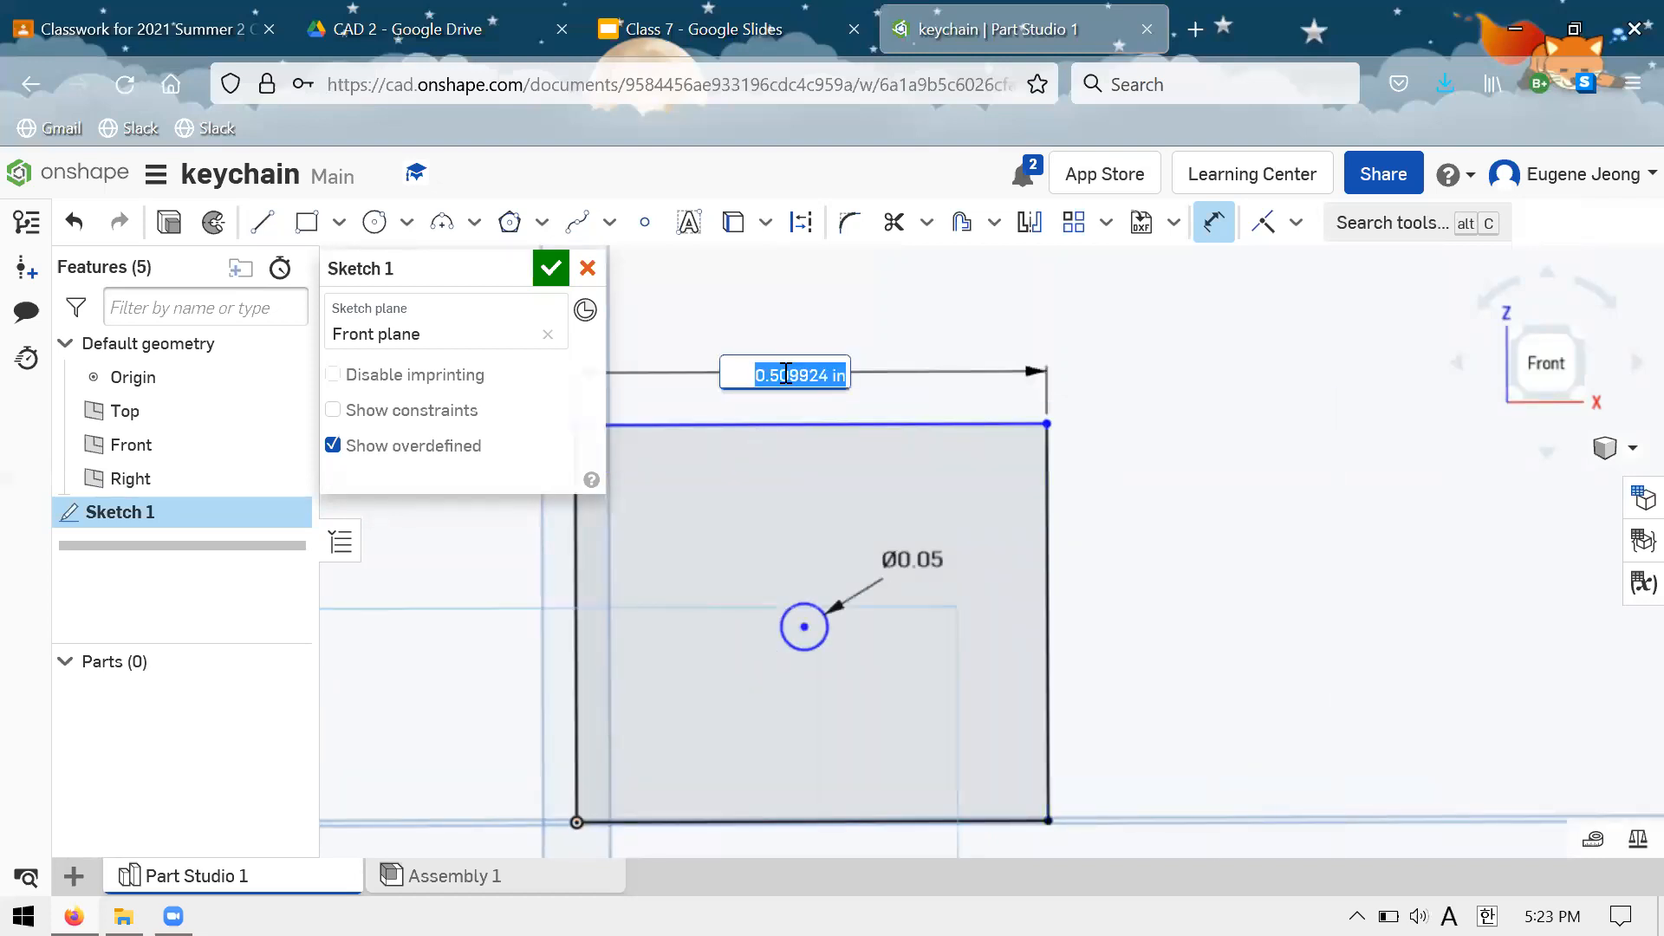
key(BackSpace)
text(0.5)
key(Return)
Set the rectangle's height to 0.25 in and reposition the small circle near the rectangle's centre
click(1042, 578)
click(1157, 589)
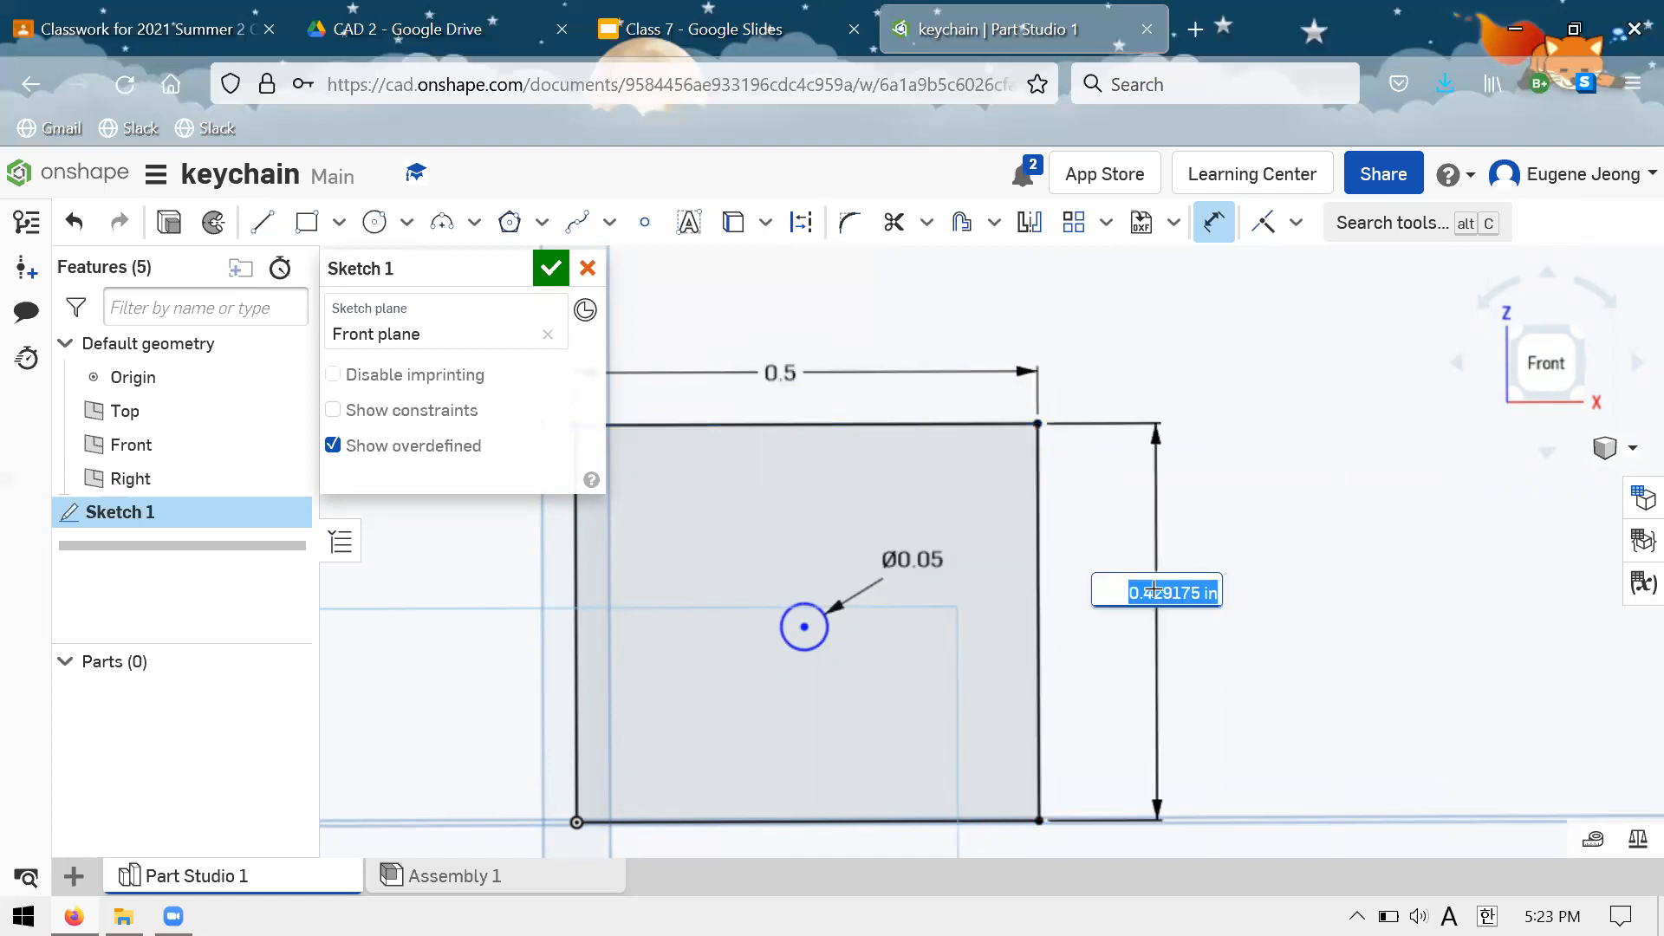
text(0.25)
key(Return)
drag(788, 706, 786, 703)
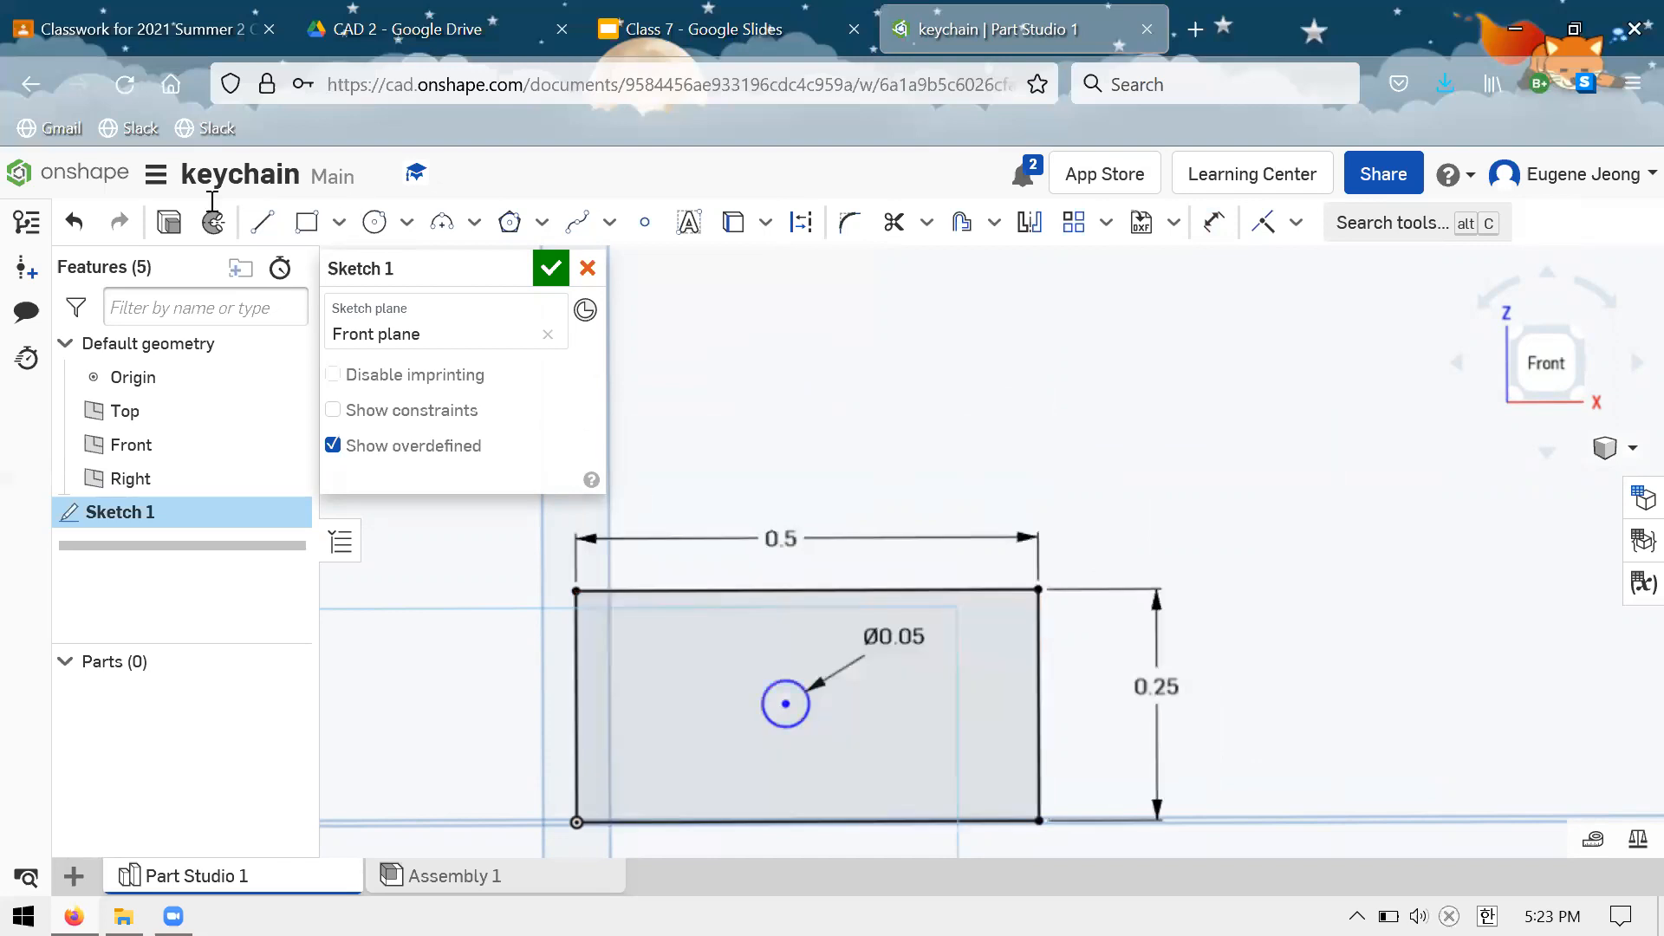
Extrude the whole rectangle, including the circle region, as a new solid with a blind depth of 1 in, and show its sketch again
key(Return)
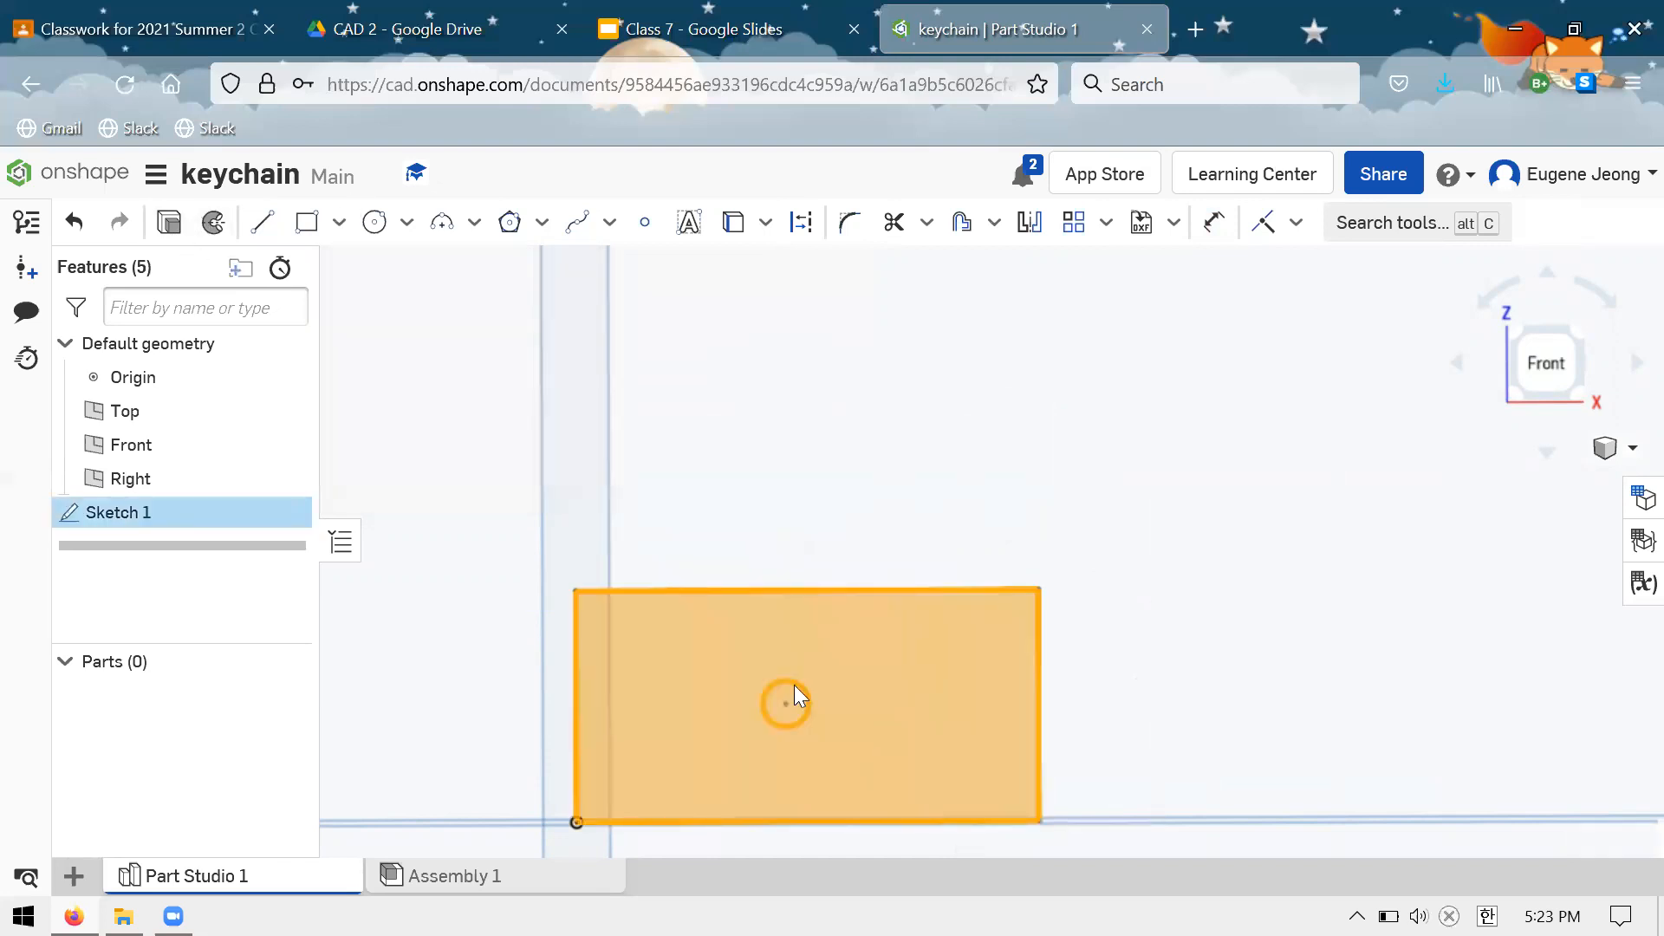
key(shift+e)
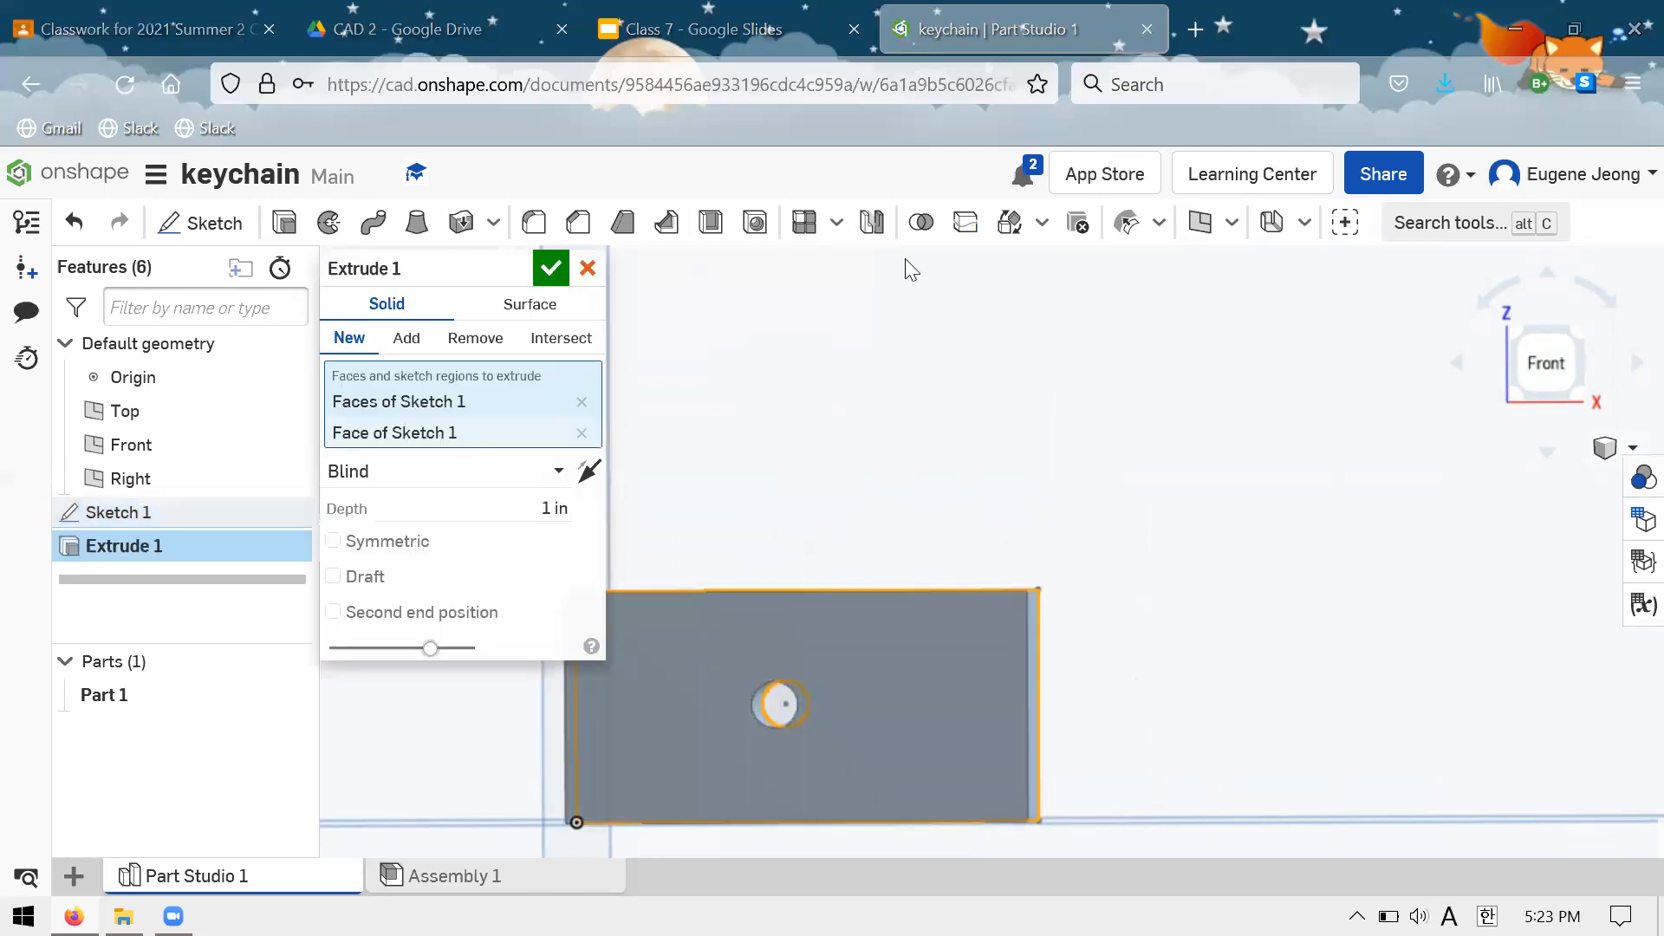
click(785, 705)
mouse_move(855, 654)
right_down()
mouse_move(880, 565)
mouse_move(823, 545)
mouse_move(689, 409)
right_up()
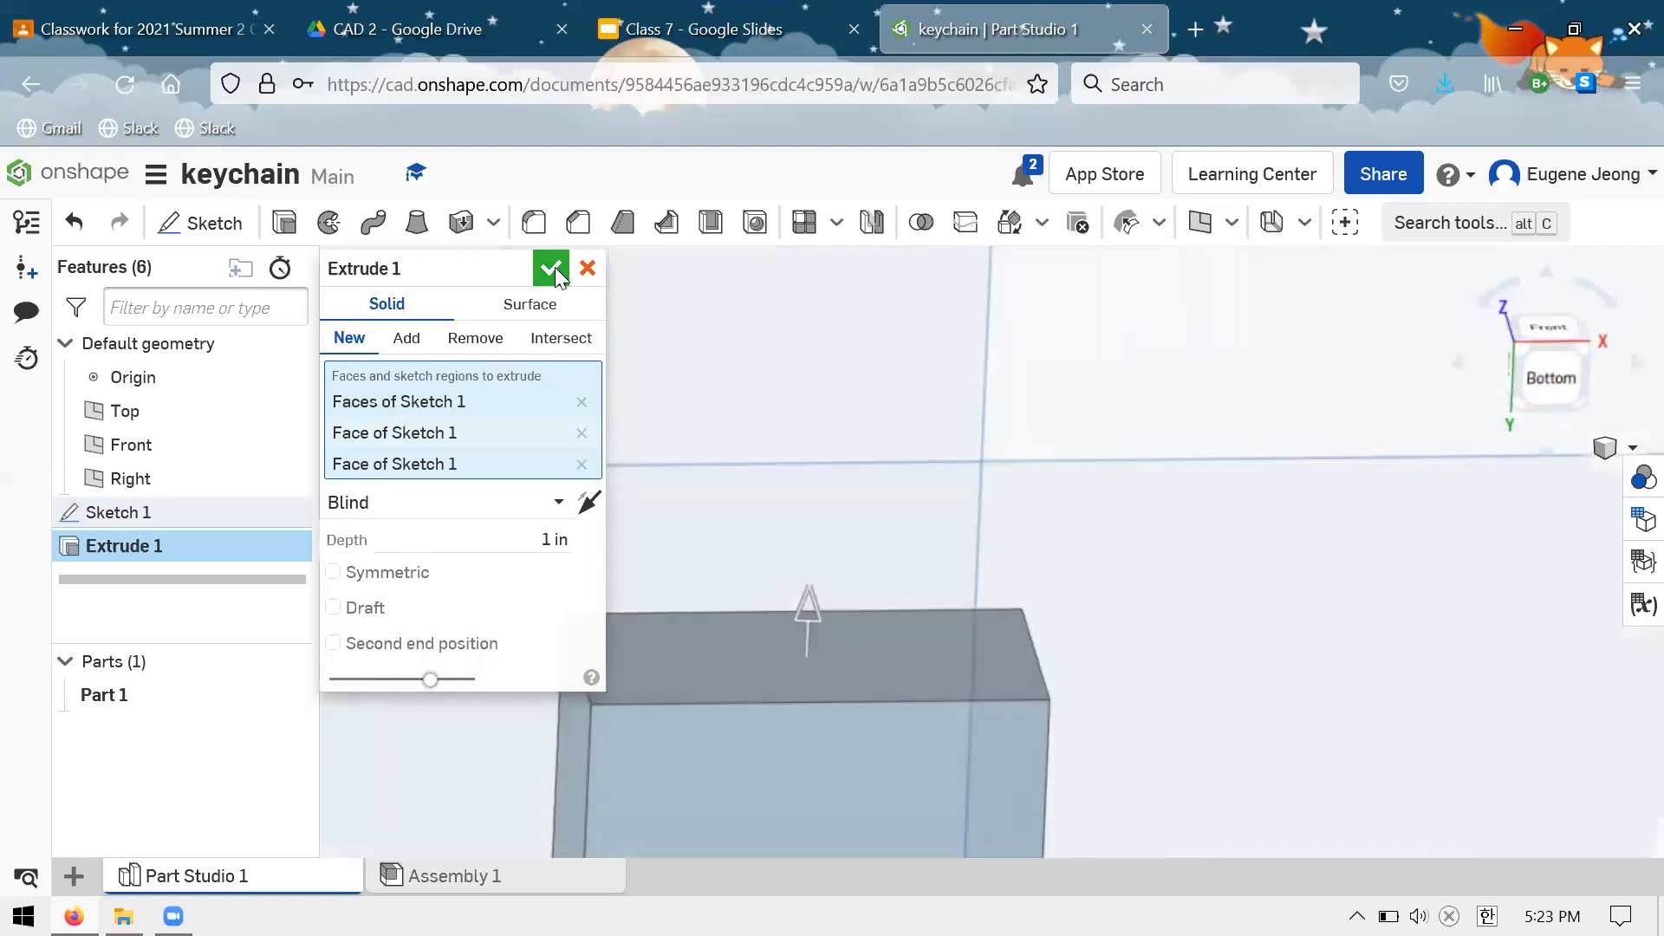
click(553, 271)
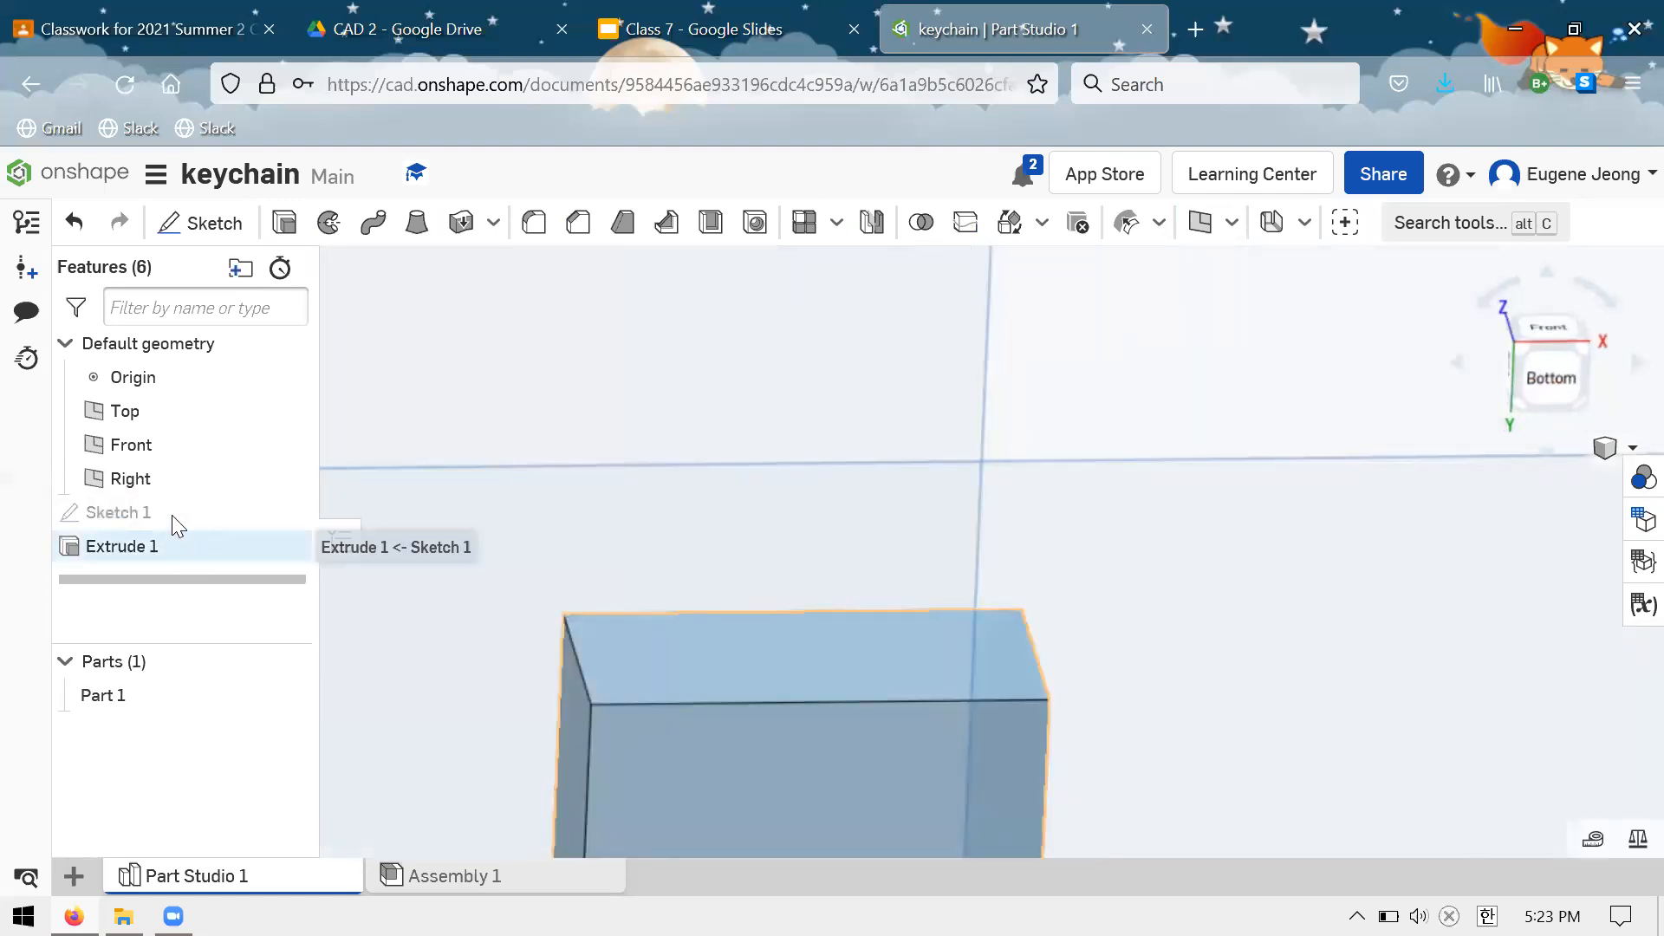
click(290, 512)
click(286, 223)
scroll(596, 423, down, 3)
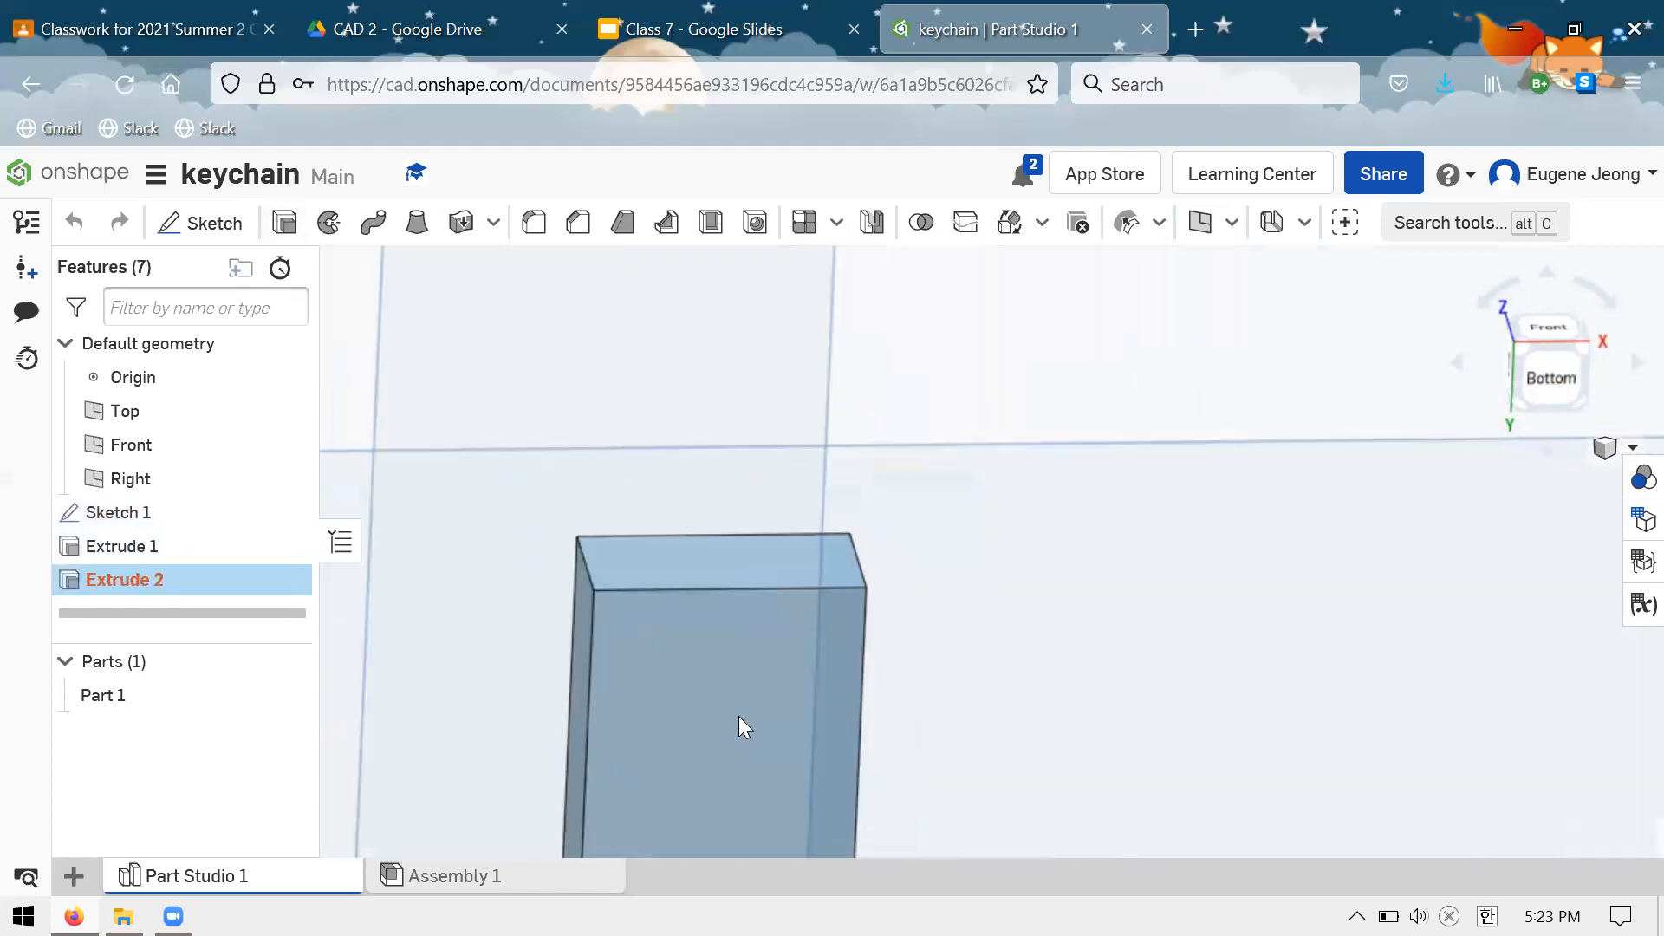
scroll(676, 728, up, 3)
scroll(699, 611, down, 2)
click(587, 269)
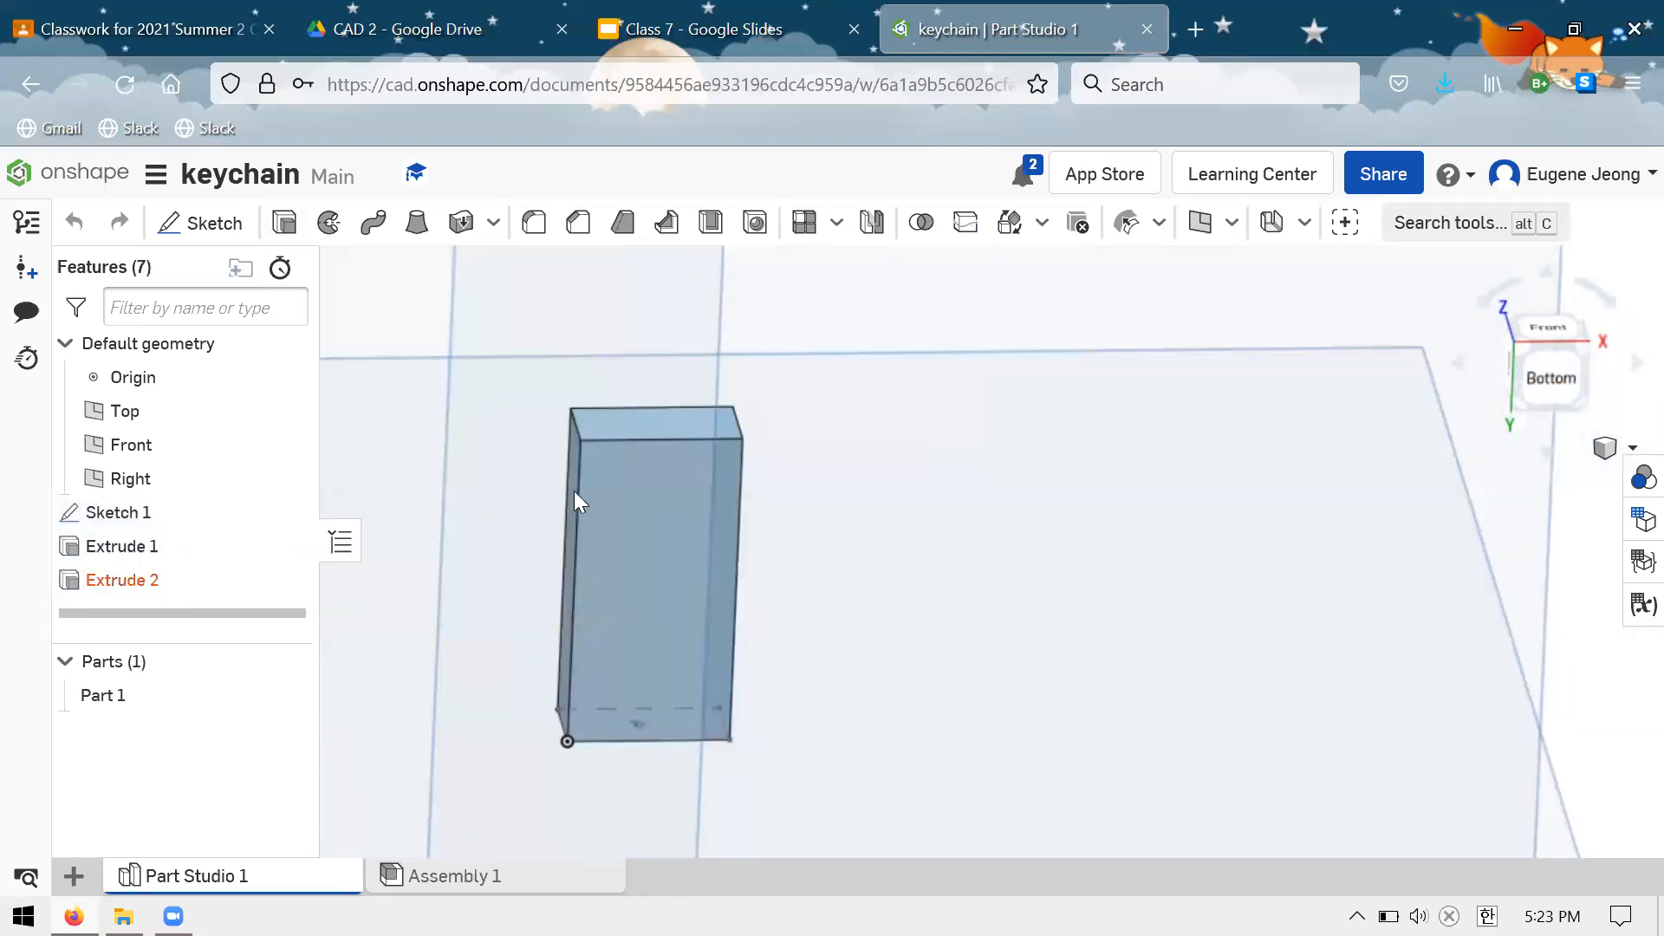
Delete both extrudes and their sketch from the part studio
click(192, 544)
key(Delete)
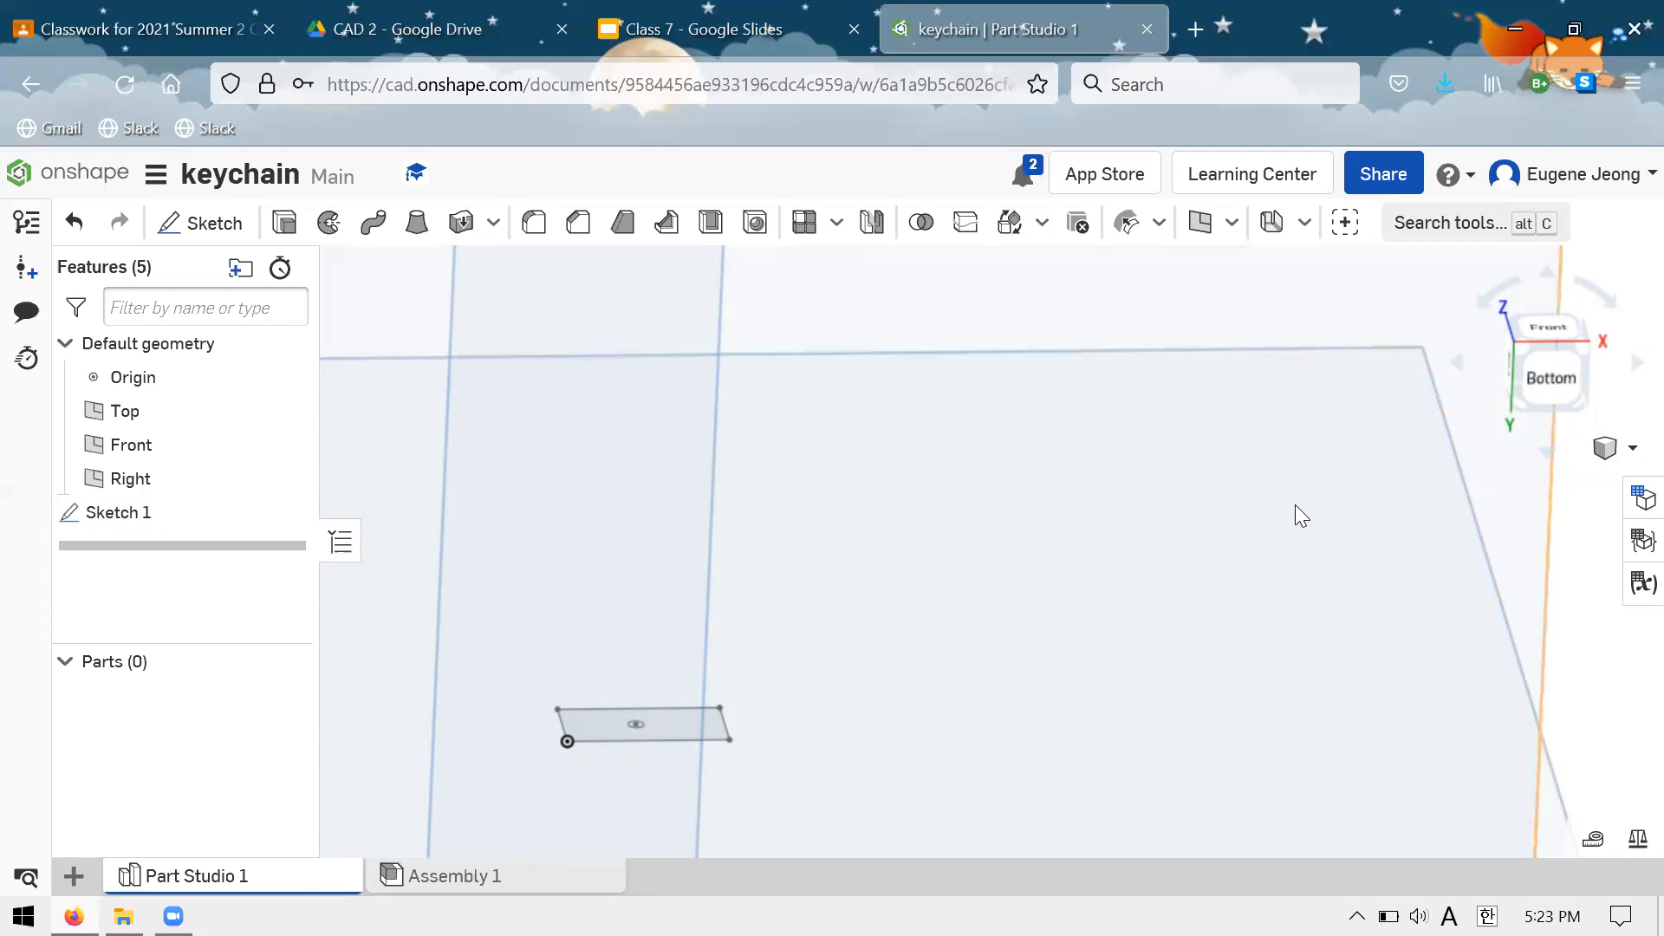
key(shift+1)
scroll(838, 504, down, 1)
scroll(988, 626, up, 3)
scroll(755, 519, up, 2)
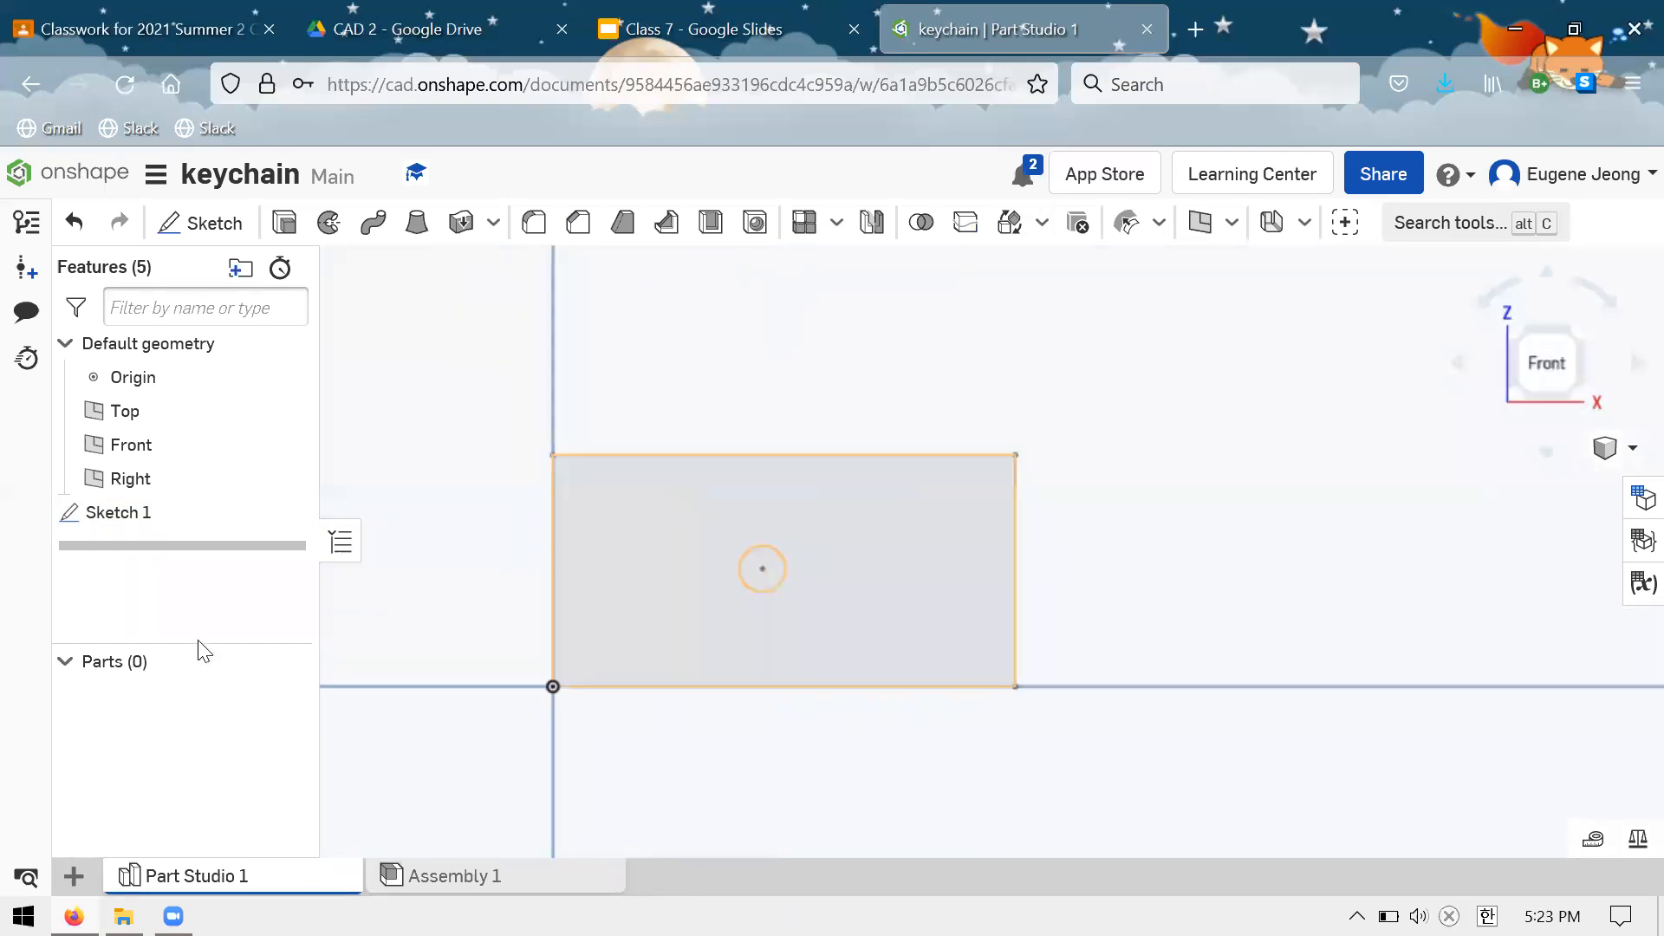
click(130, 481)
click(122, 513)
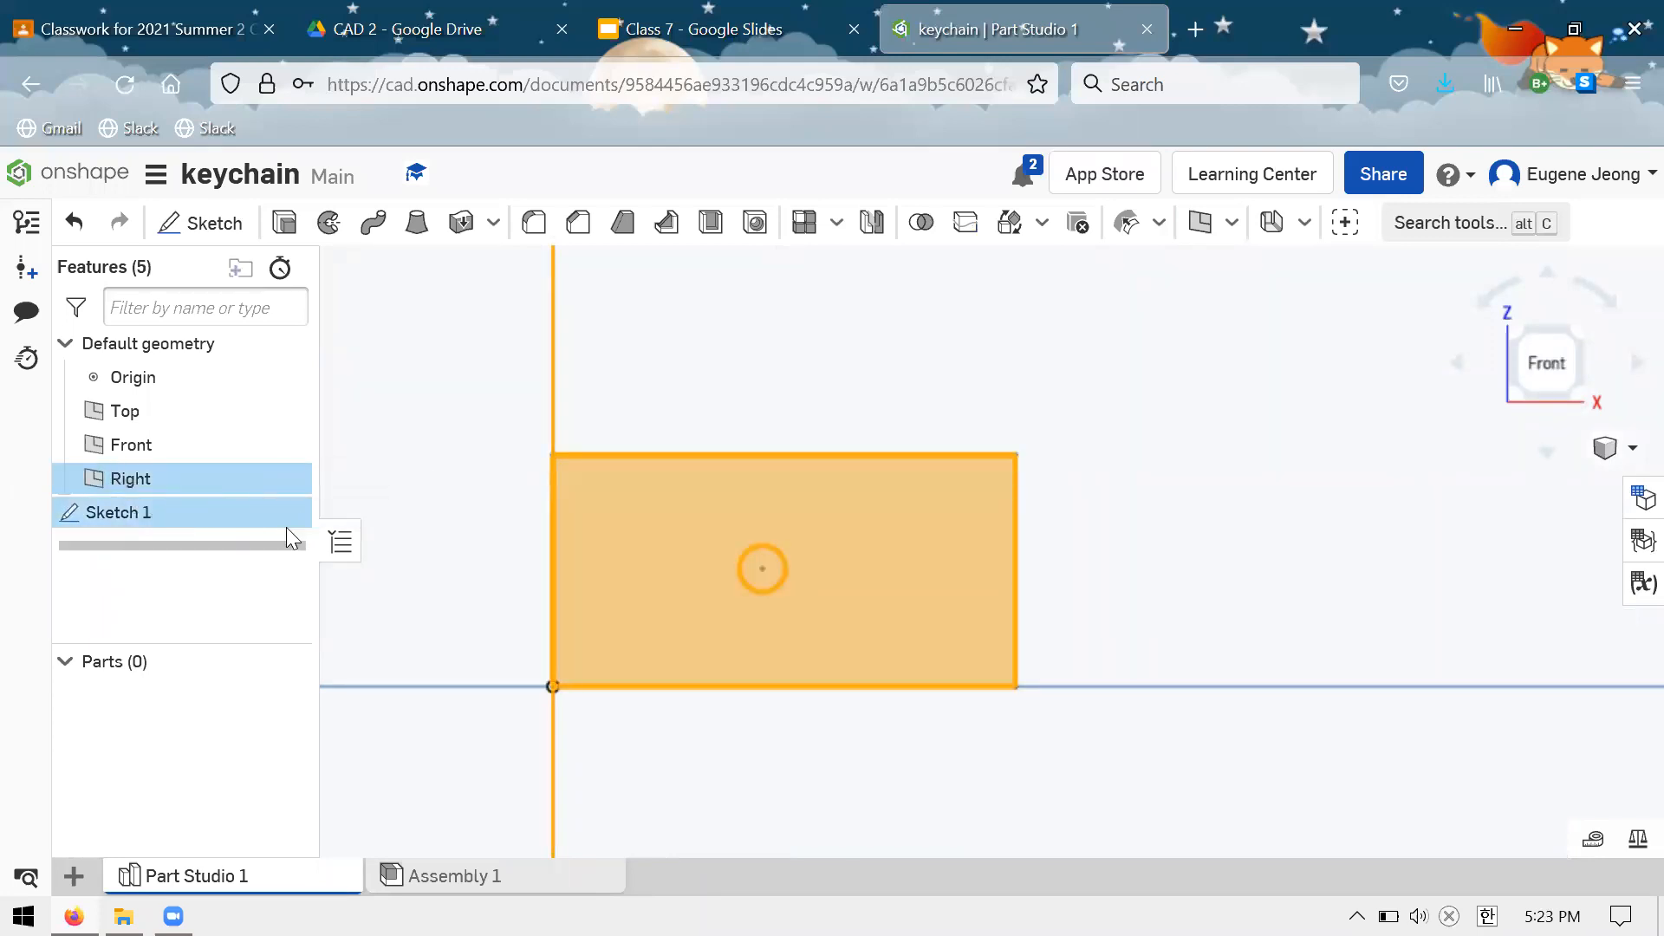
click(246, 521)
key(Delete)
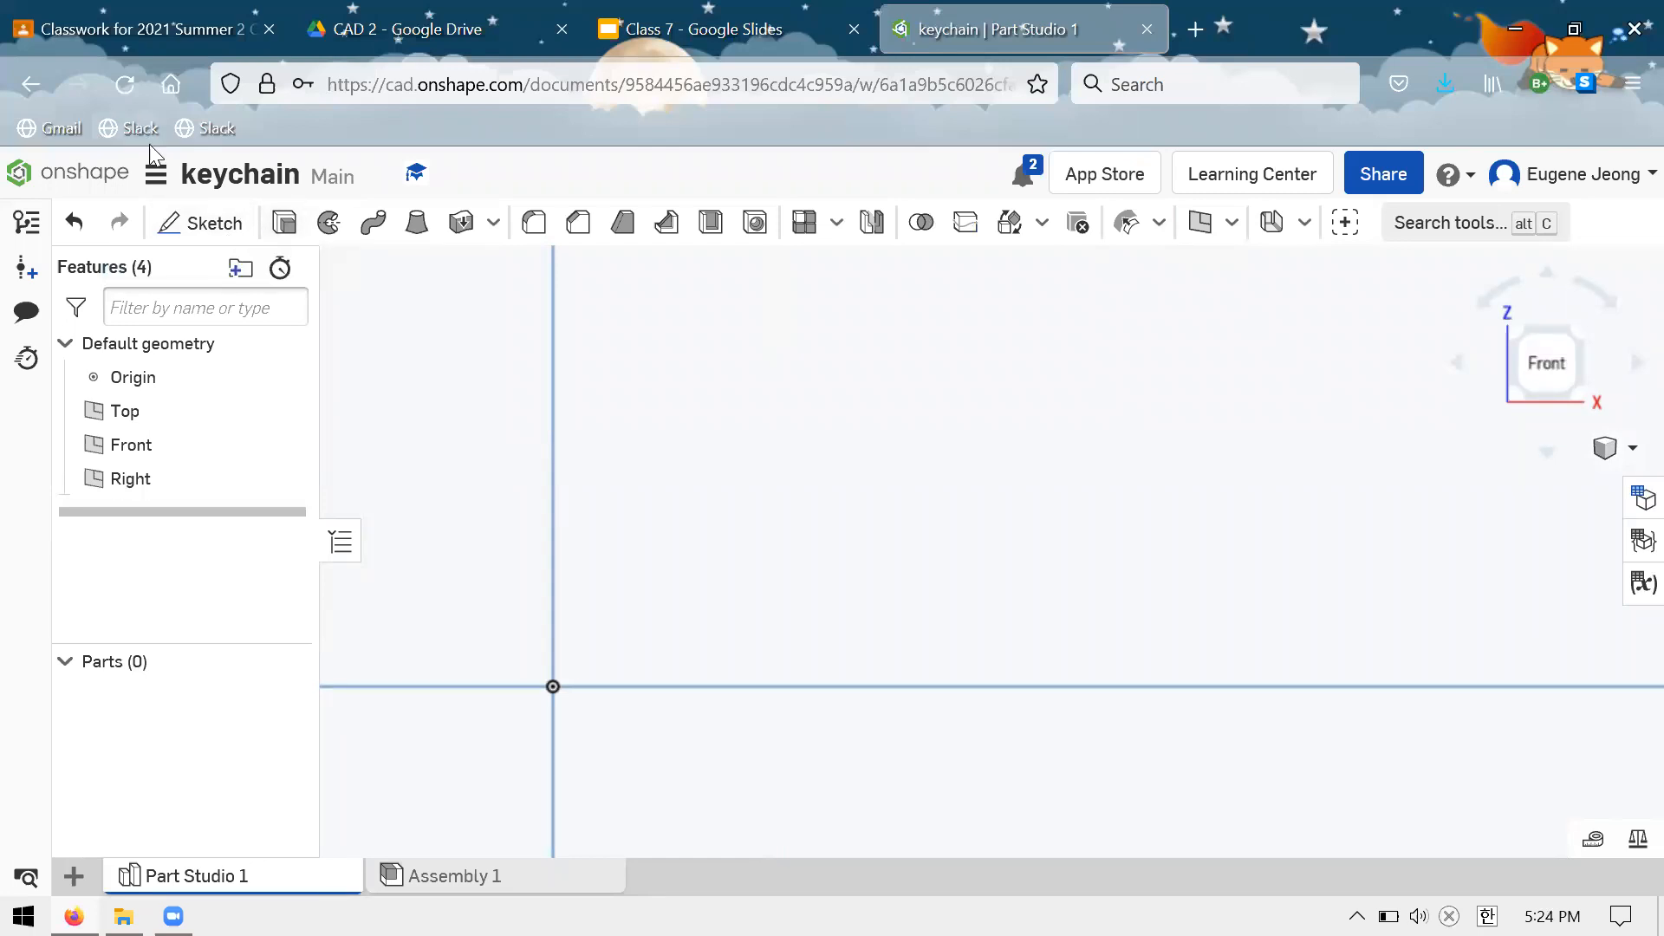
Start a sketch on the Front plane and draw a corner rectangle from the origin, about 0.45 by 0.289 in
click(208, 223)
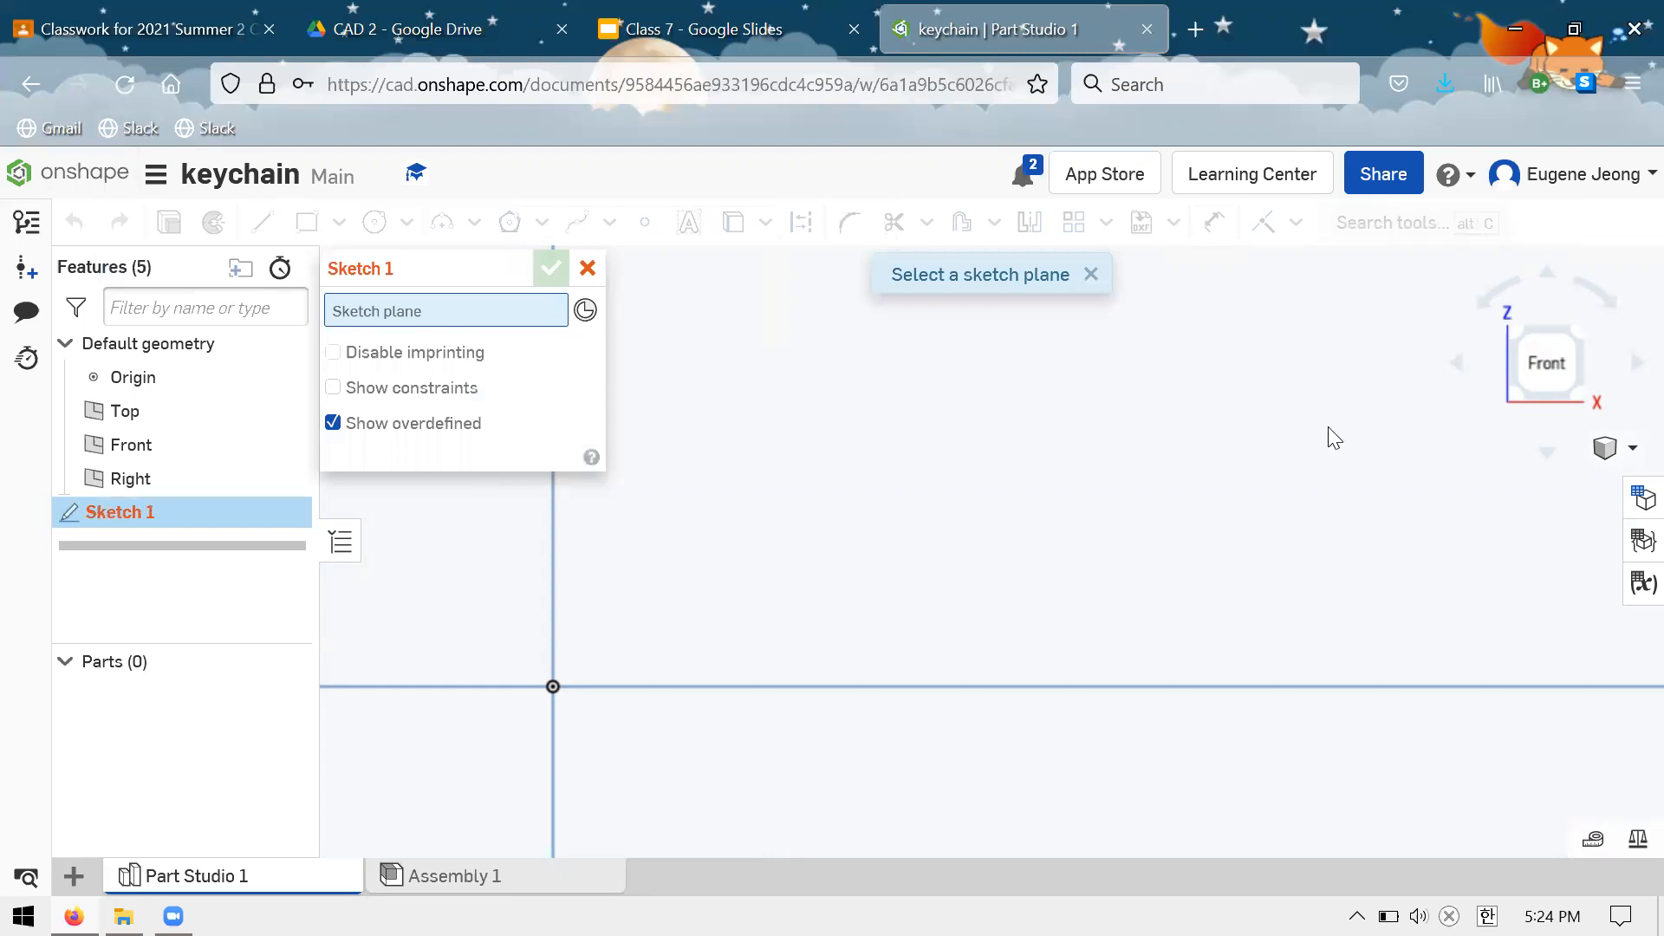
click(306, 222)
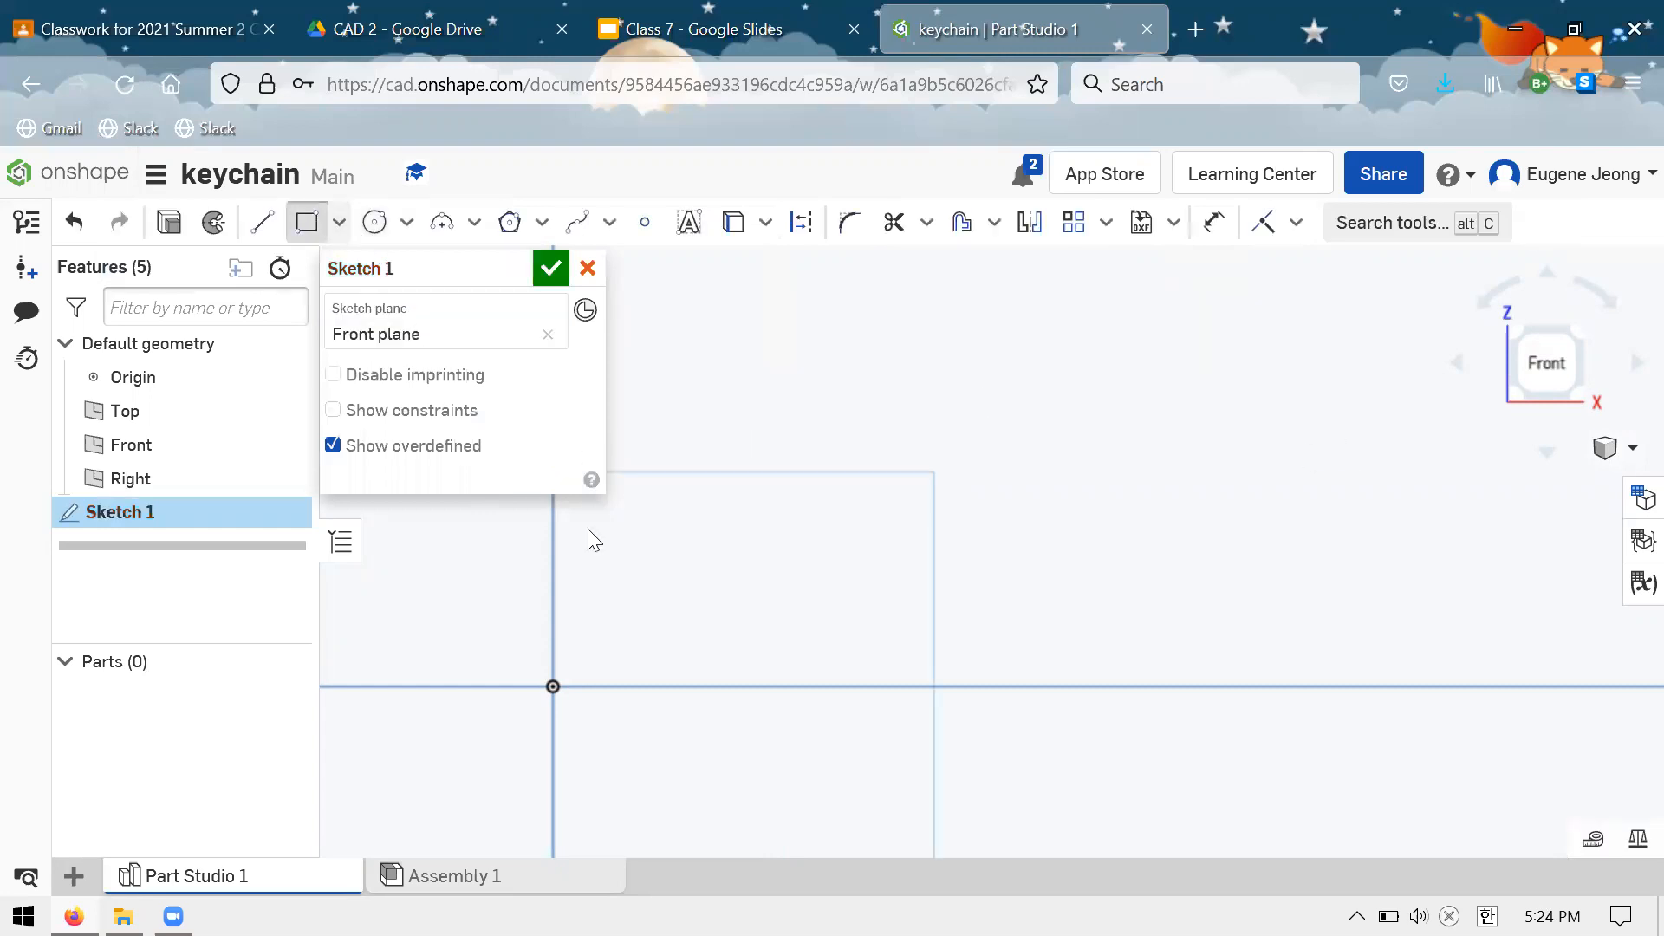
click(972, 417)
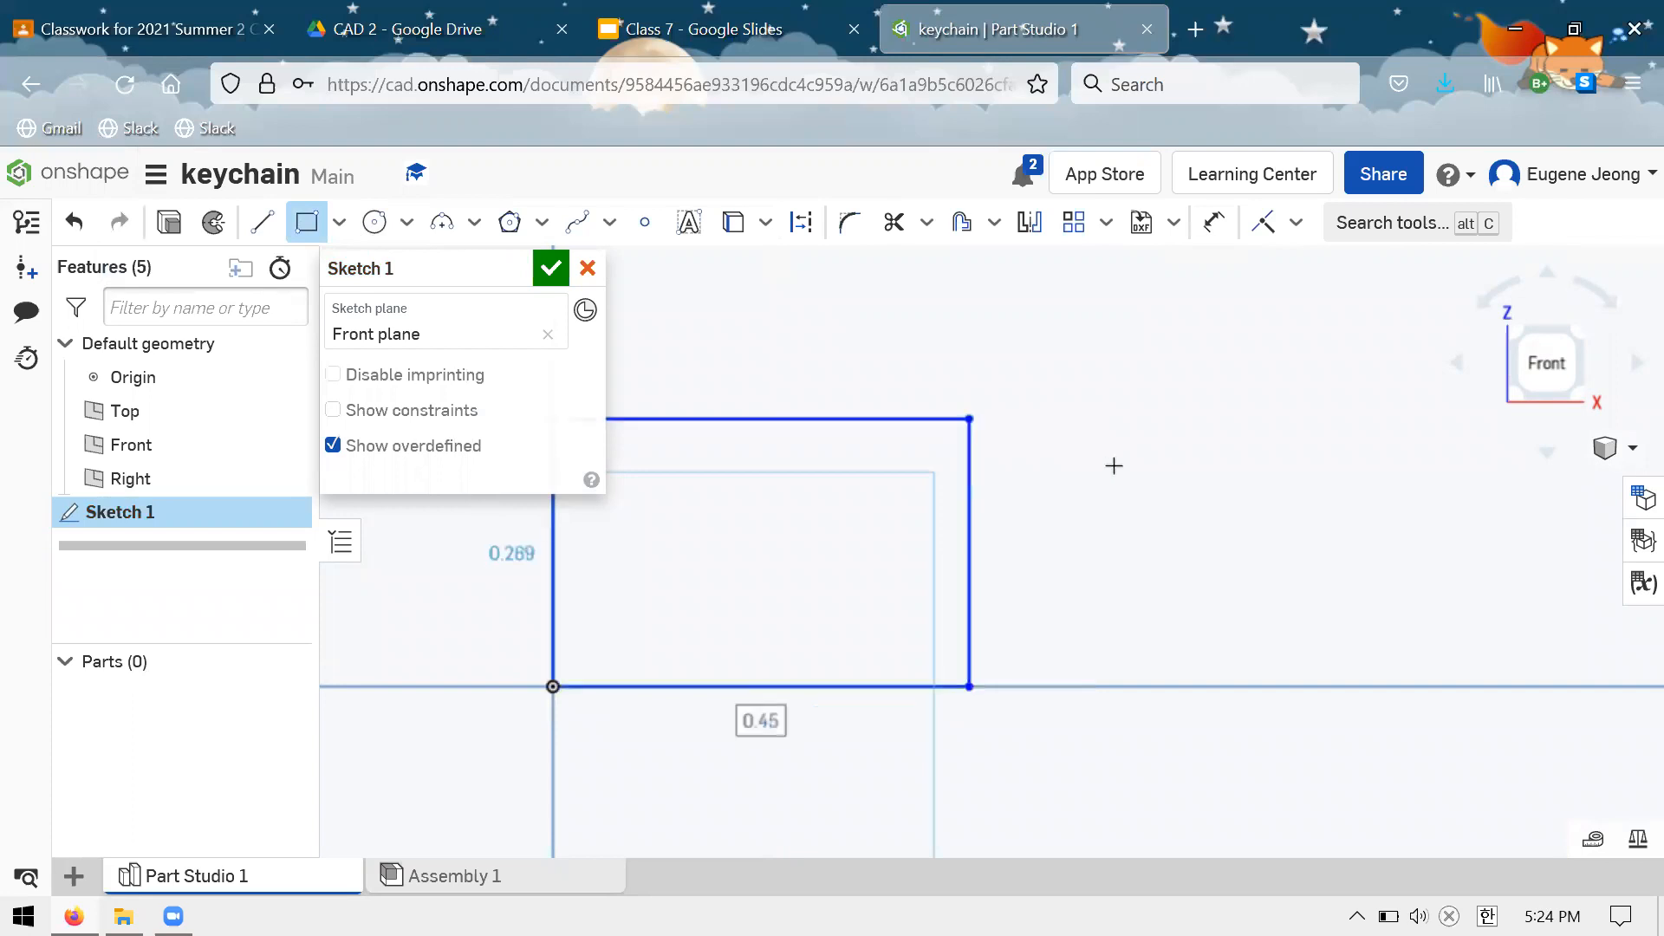
Draw a circle about 0.091 in across overlapping the rectangle's right edge, and a smaller one about 0.058 in inside it
scroll(1022, 431, up, 3)
key(c)
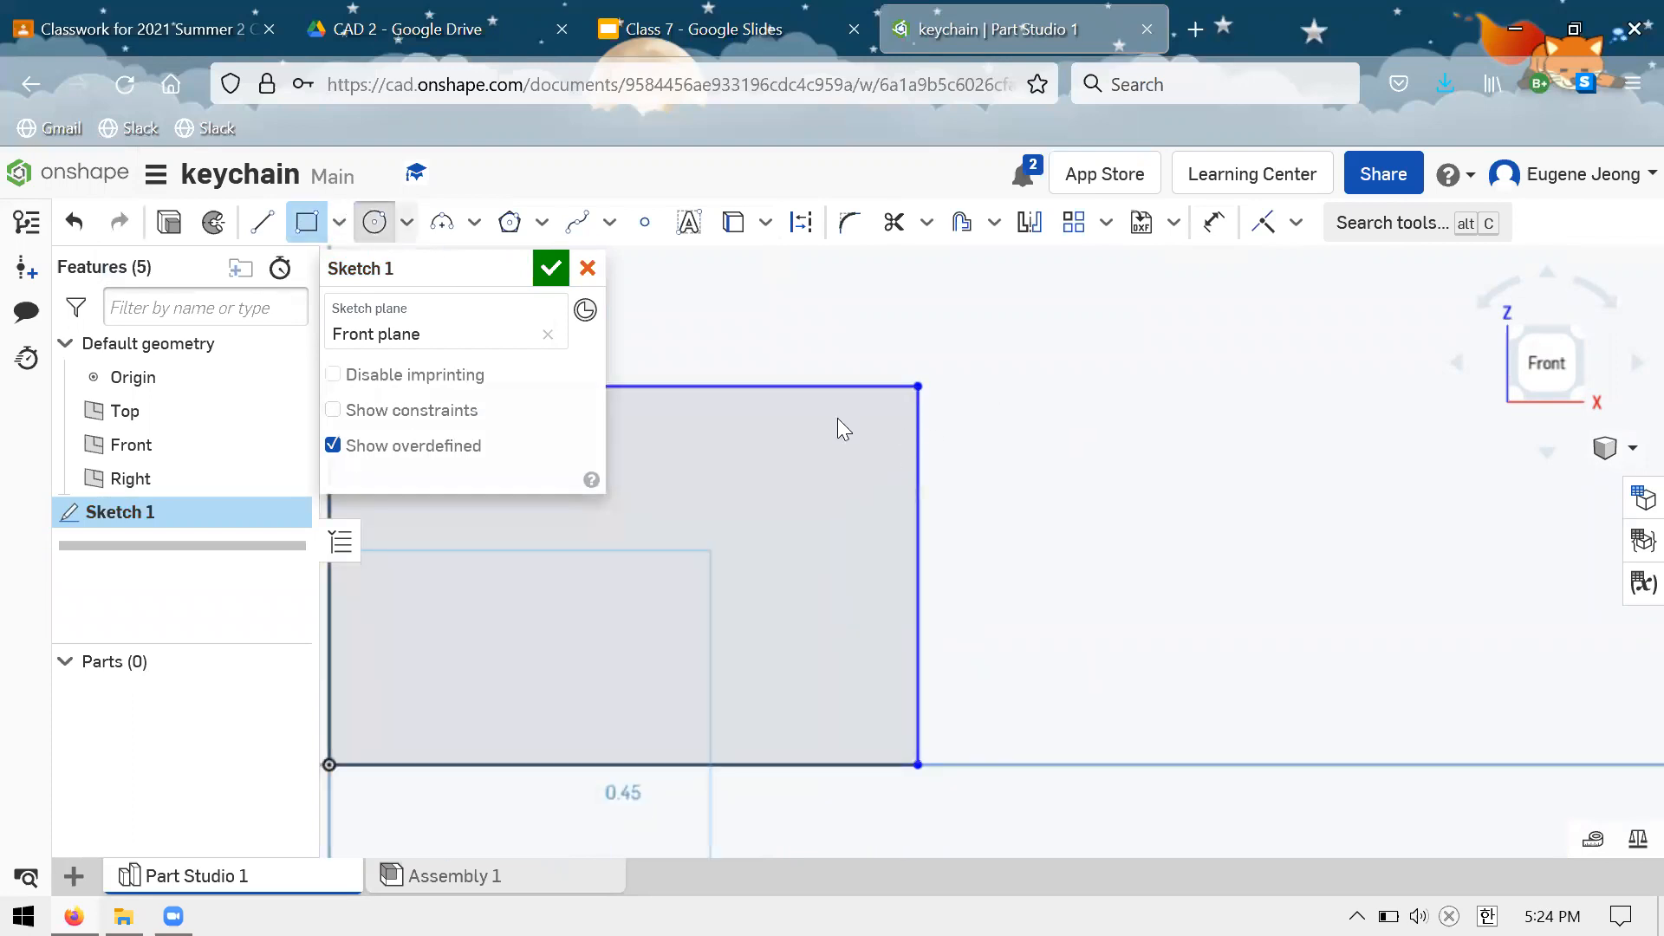
click(968, 563)
click(1021, 526)
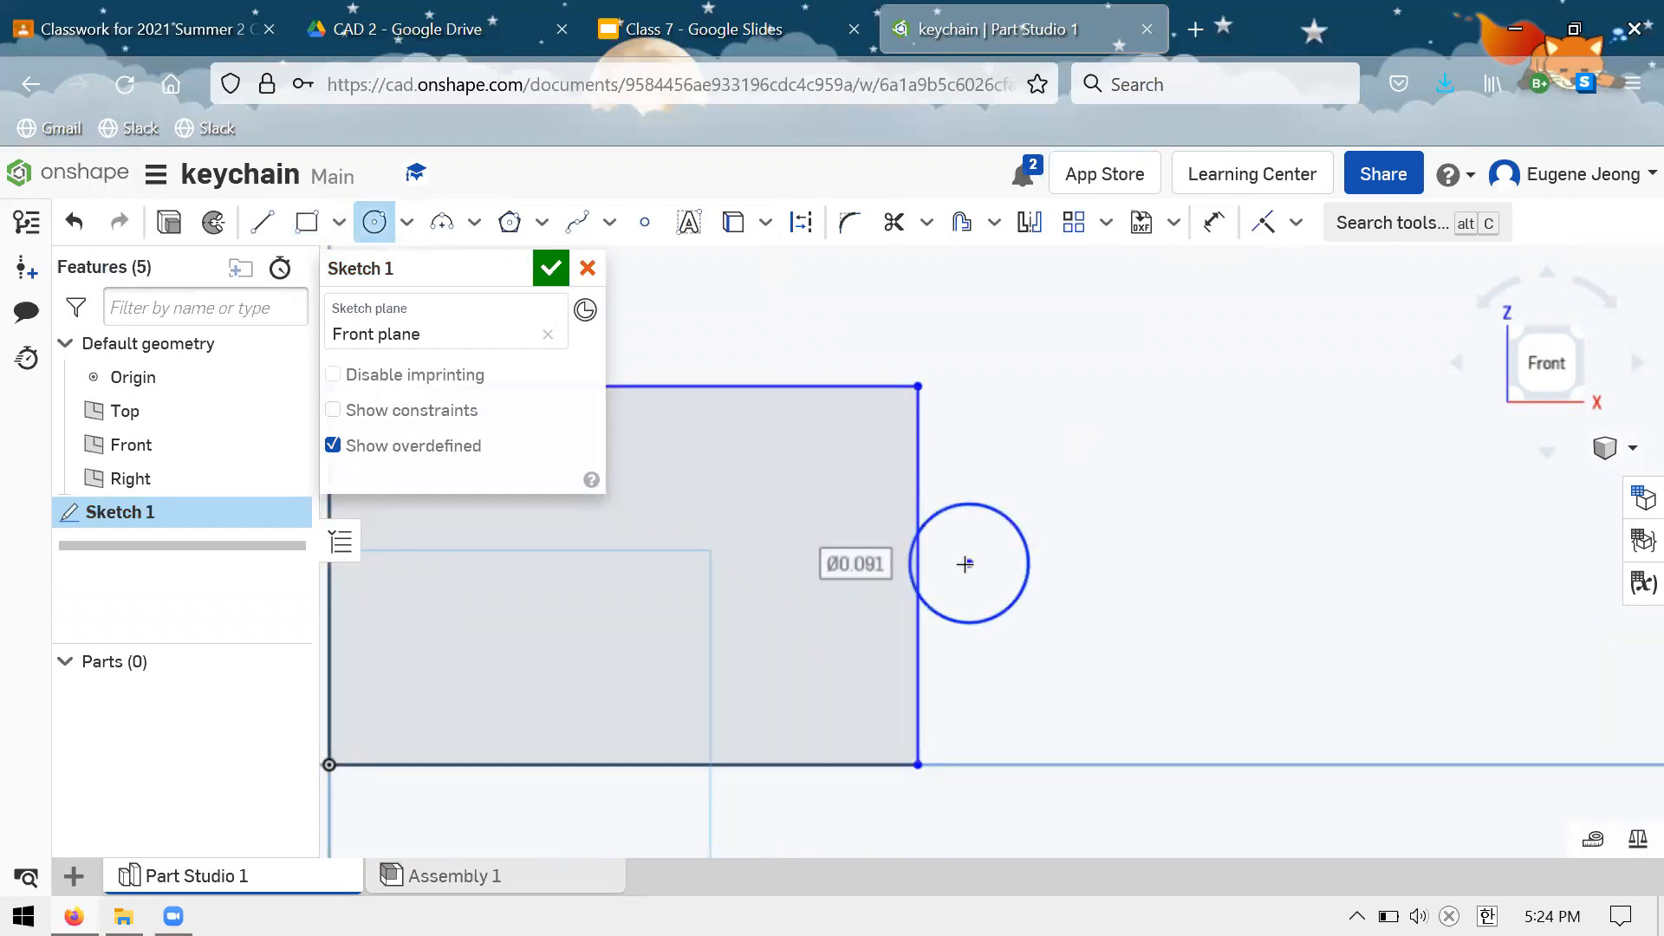
click(998, 536)
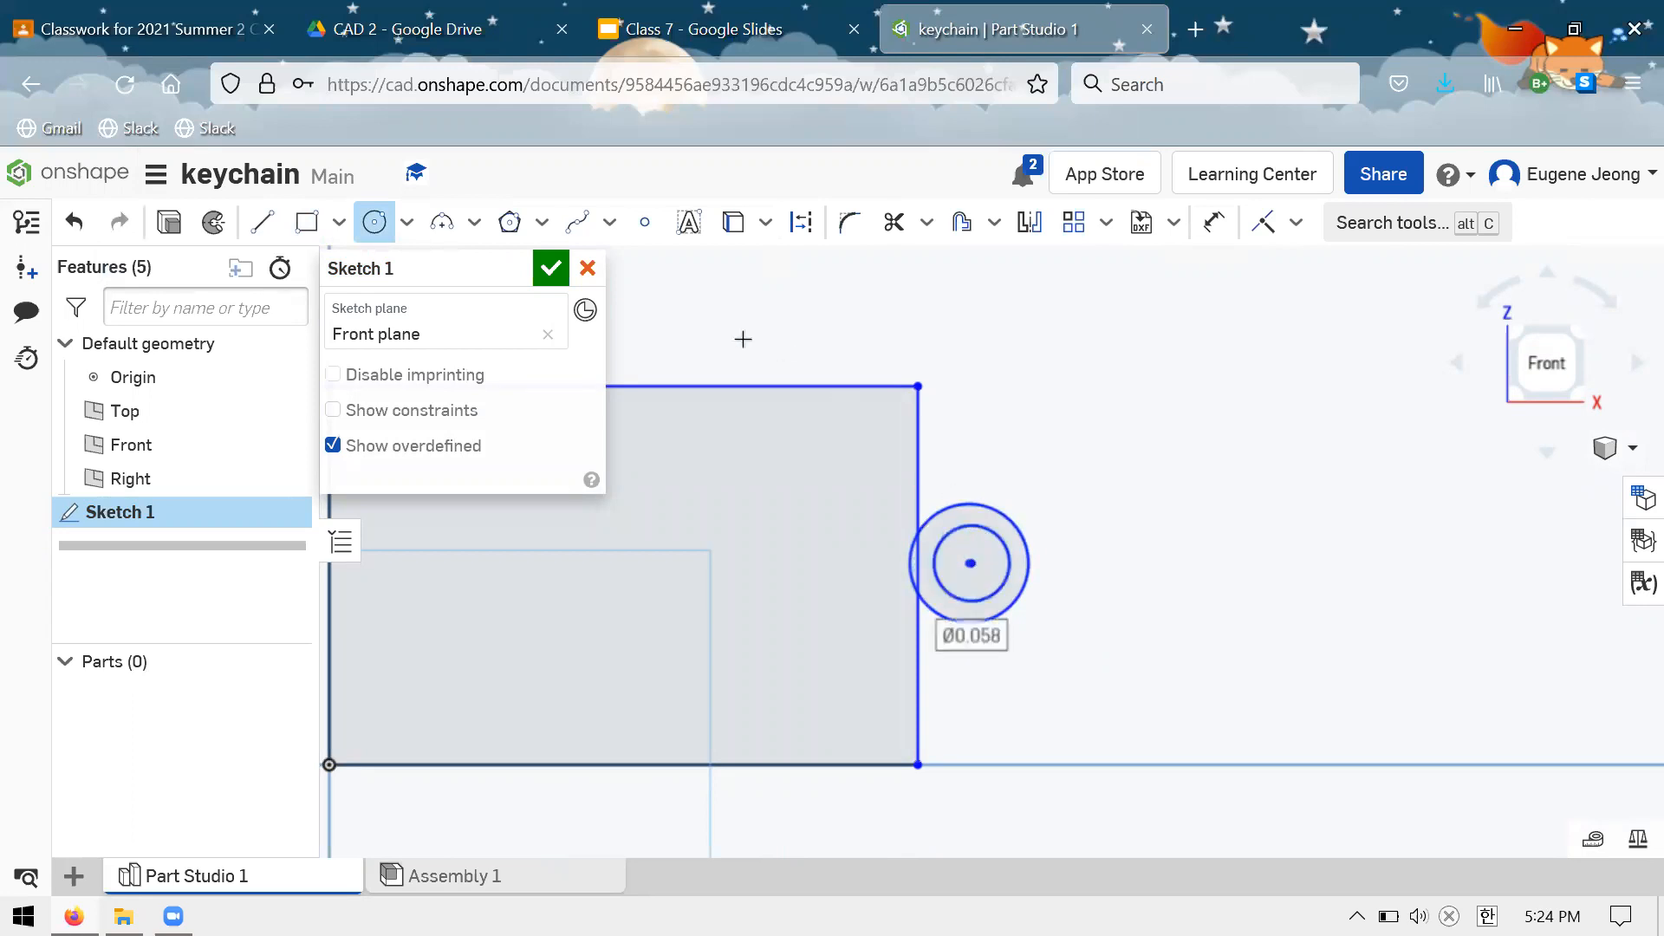
key(Escape)
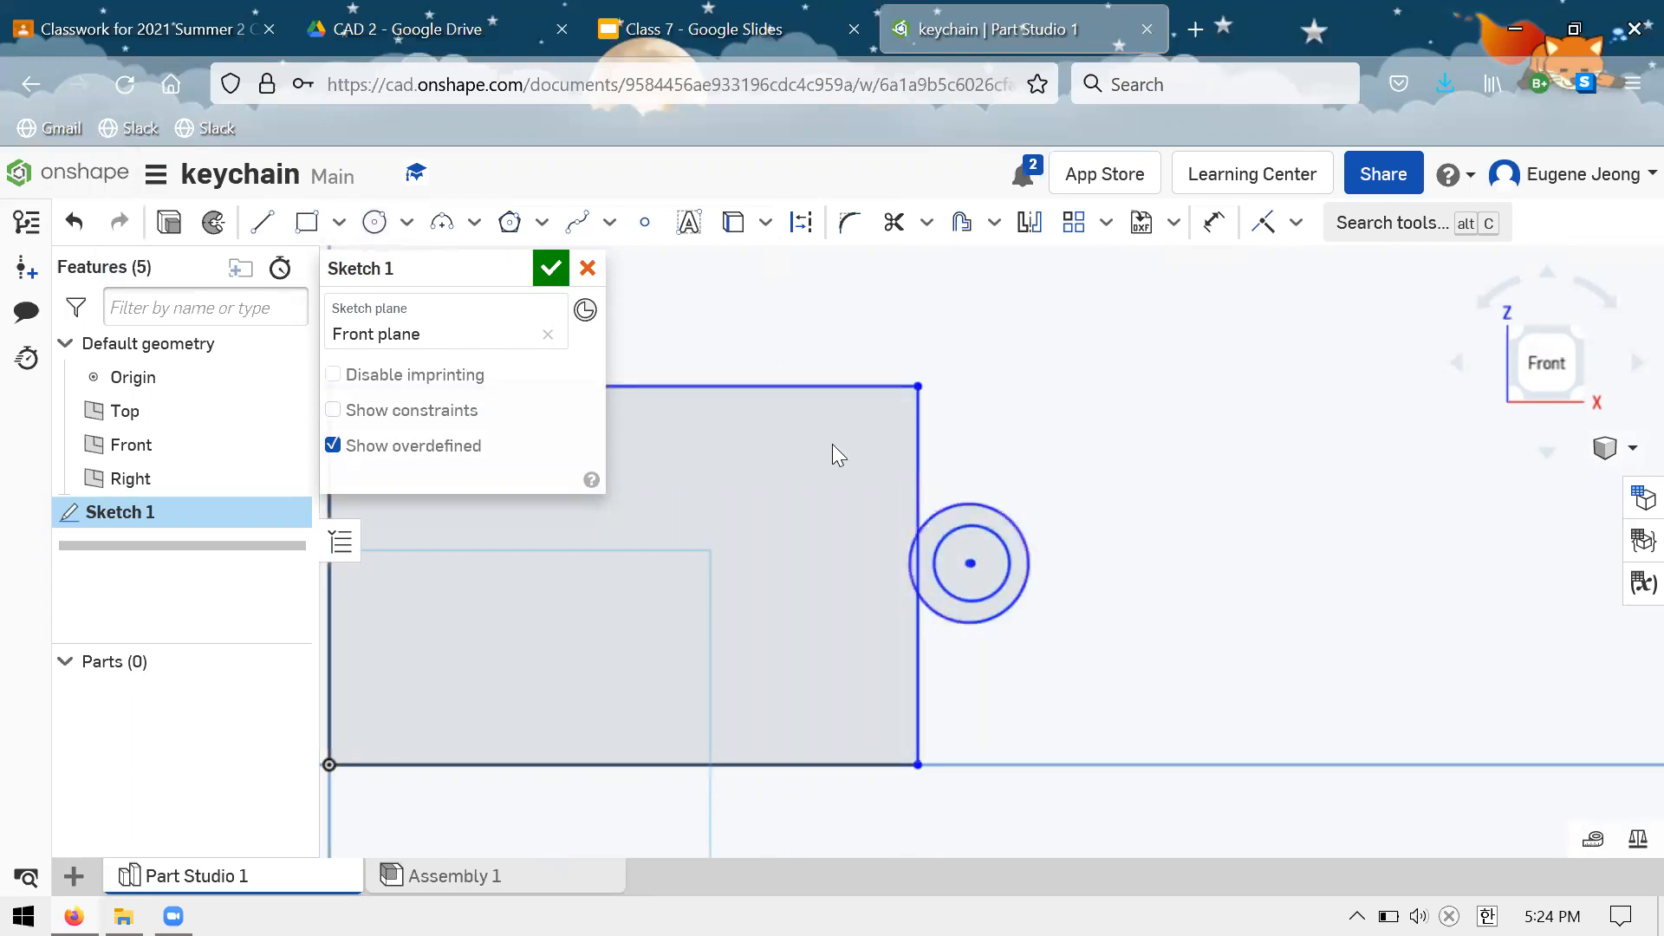
Finish the sketch and extrude the rectangle and ring regions as one new solid with a blind depth of 1 in, leaving the hole open
click(551, 268)
click(283, 232)
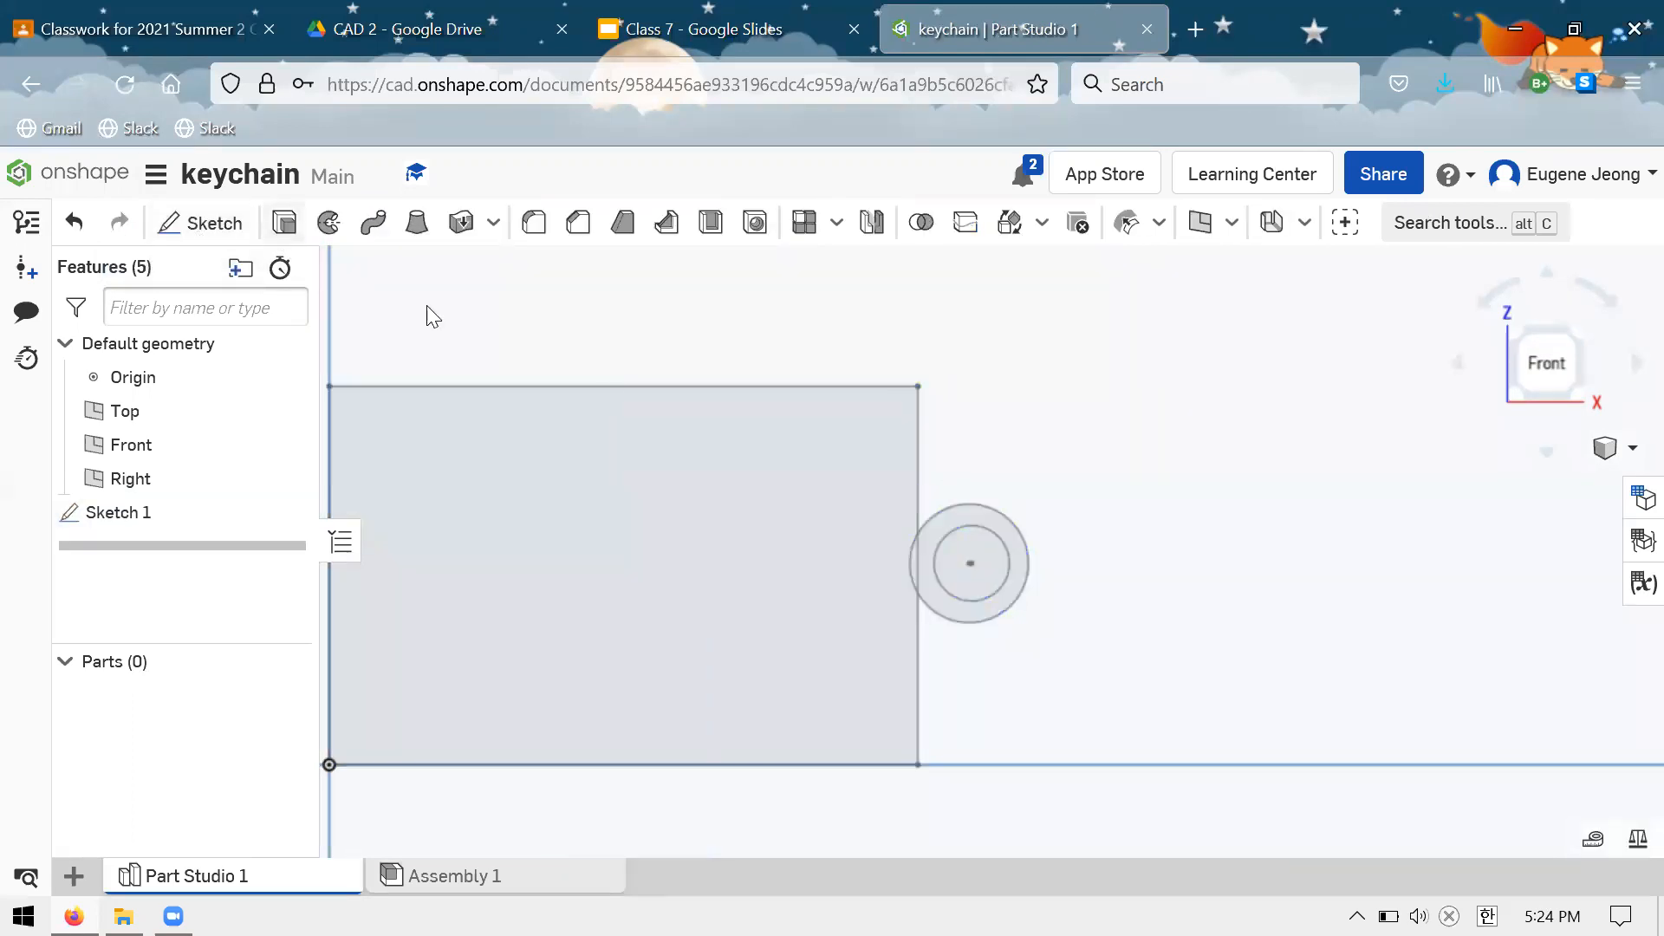
click(820, 496)
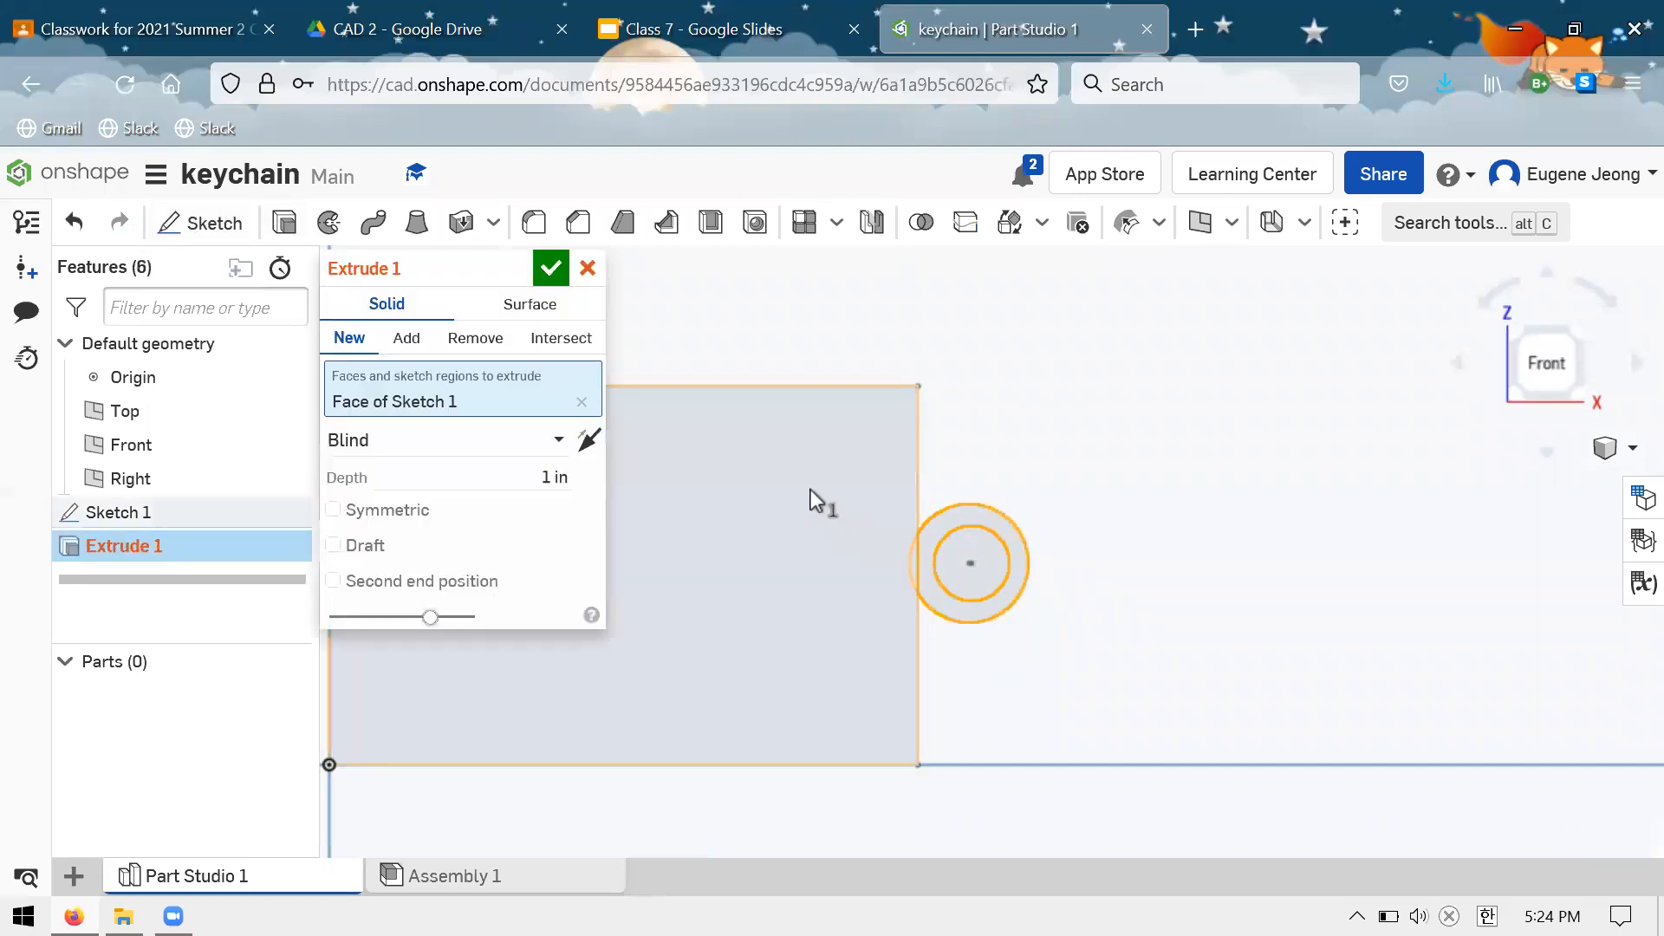
click(935, 530)
scroll(914, 550, down, 2)
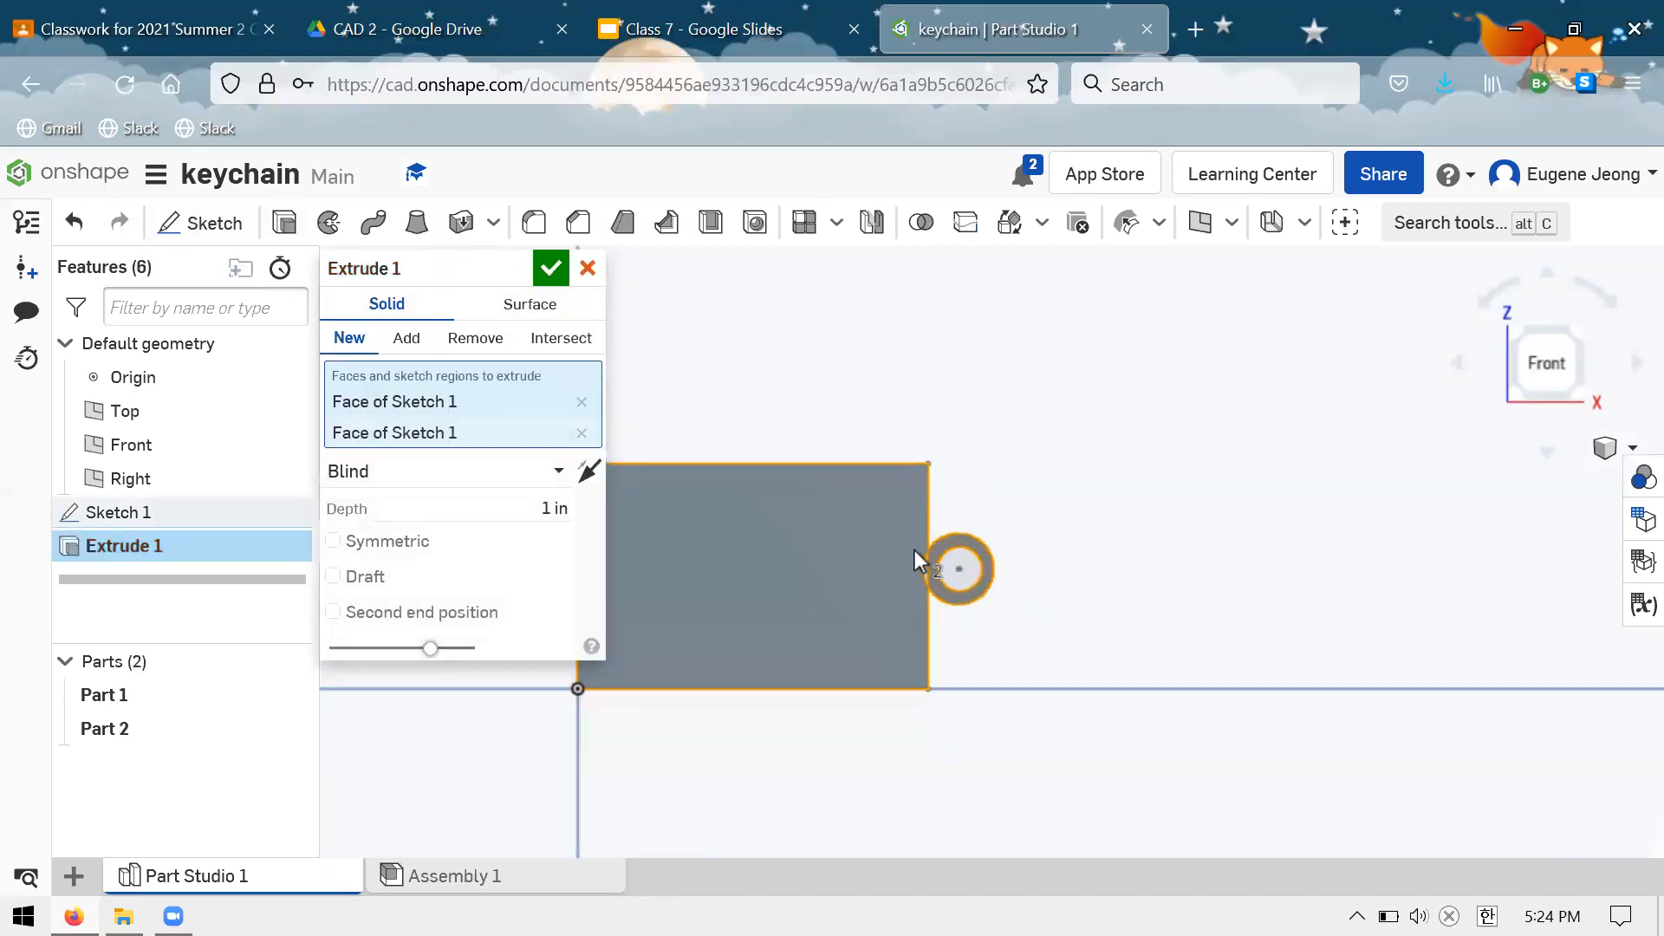
scroll(928, 586, up, 5)
click(559, 270)
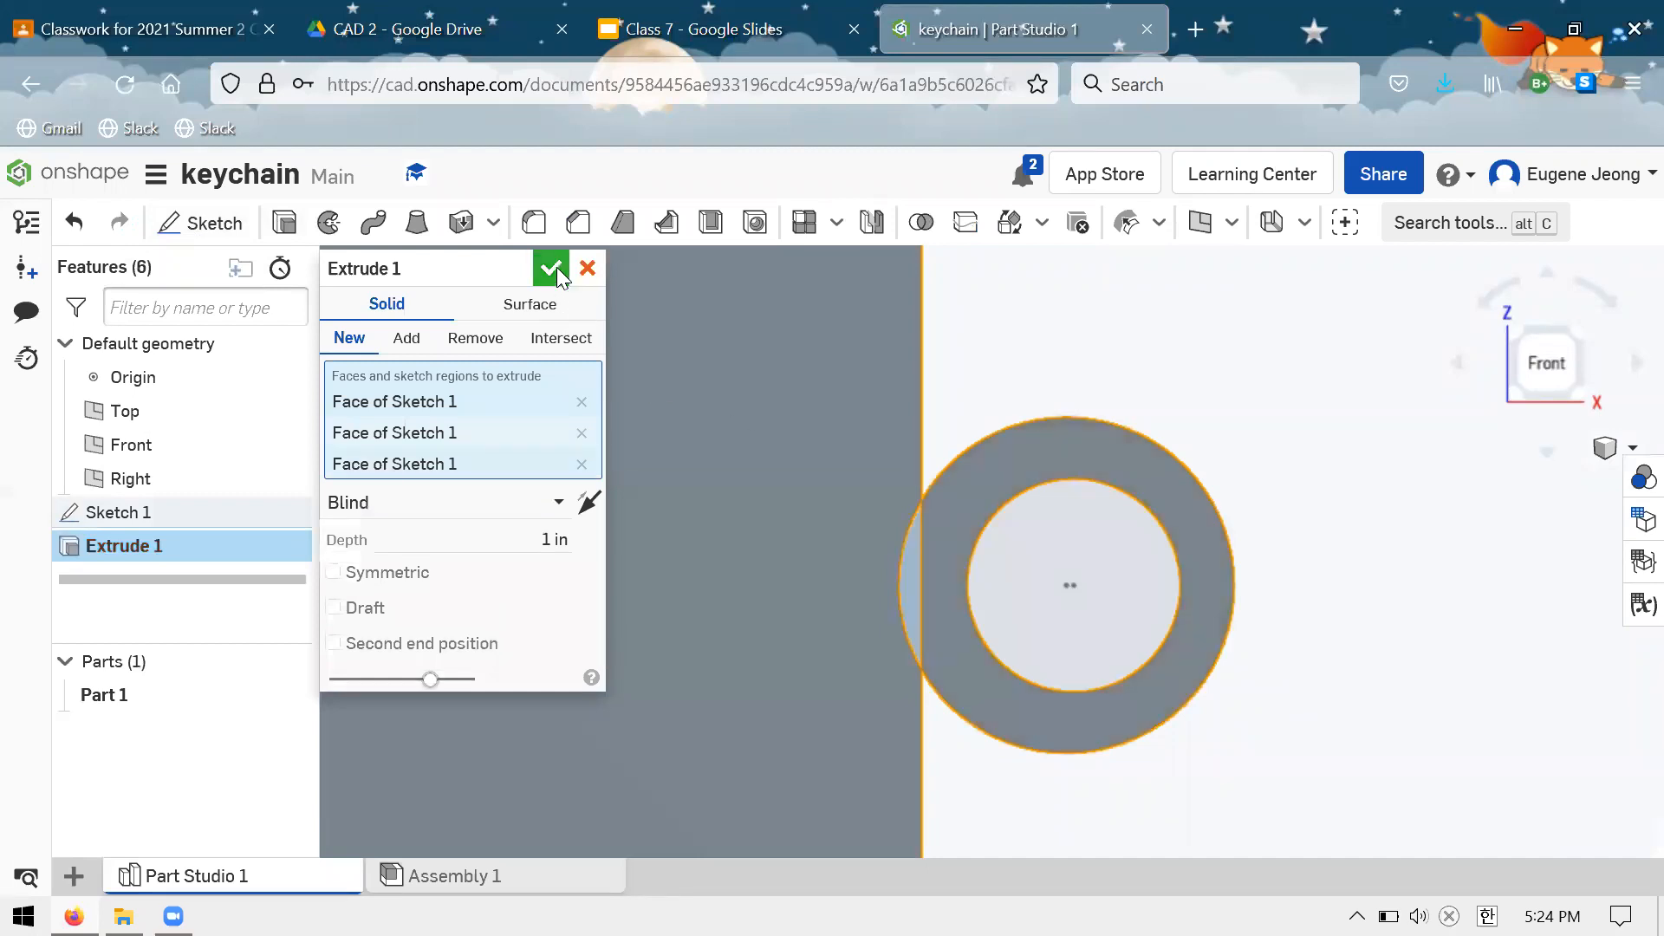
Fillet the two edges where the ring meets the block with a 0.1 in radius
click(534, 221)
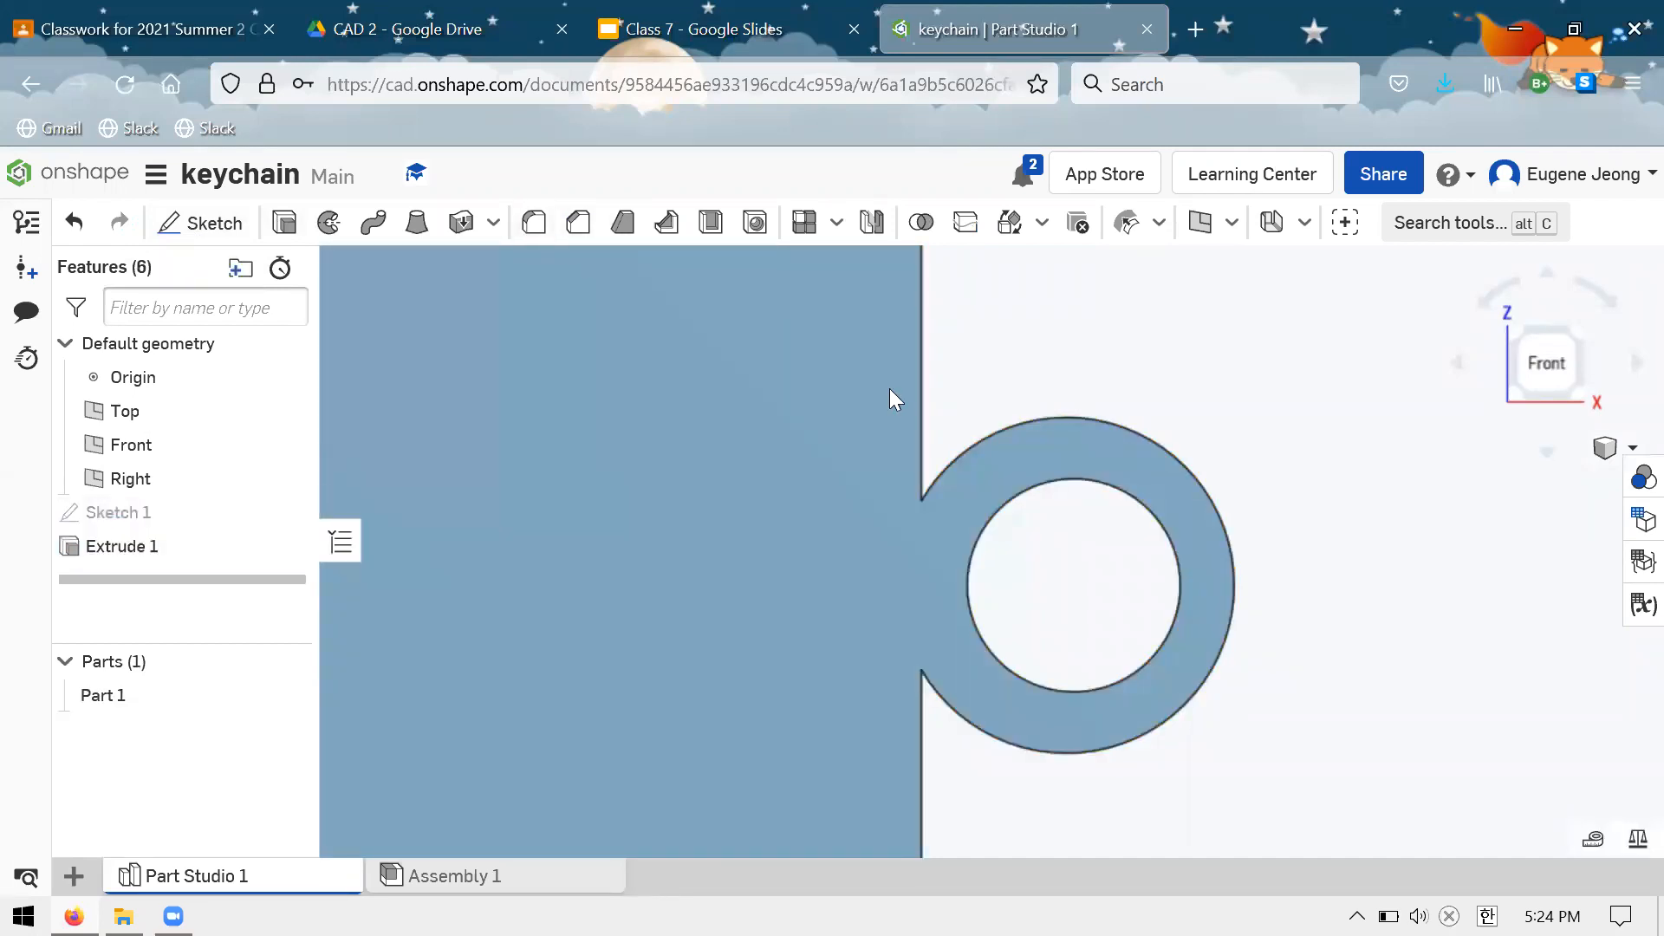
right_drag(889, 388, 985, 602)
click(929, 640)
right_drag(934, 476, 945, 394)
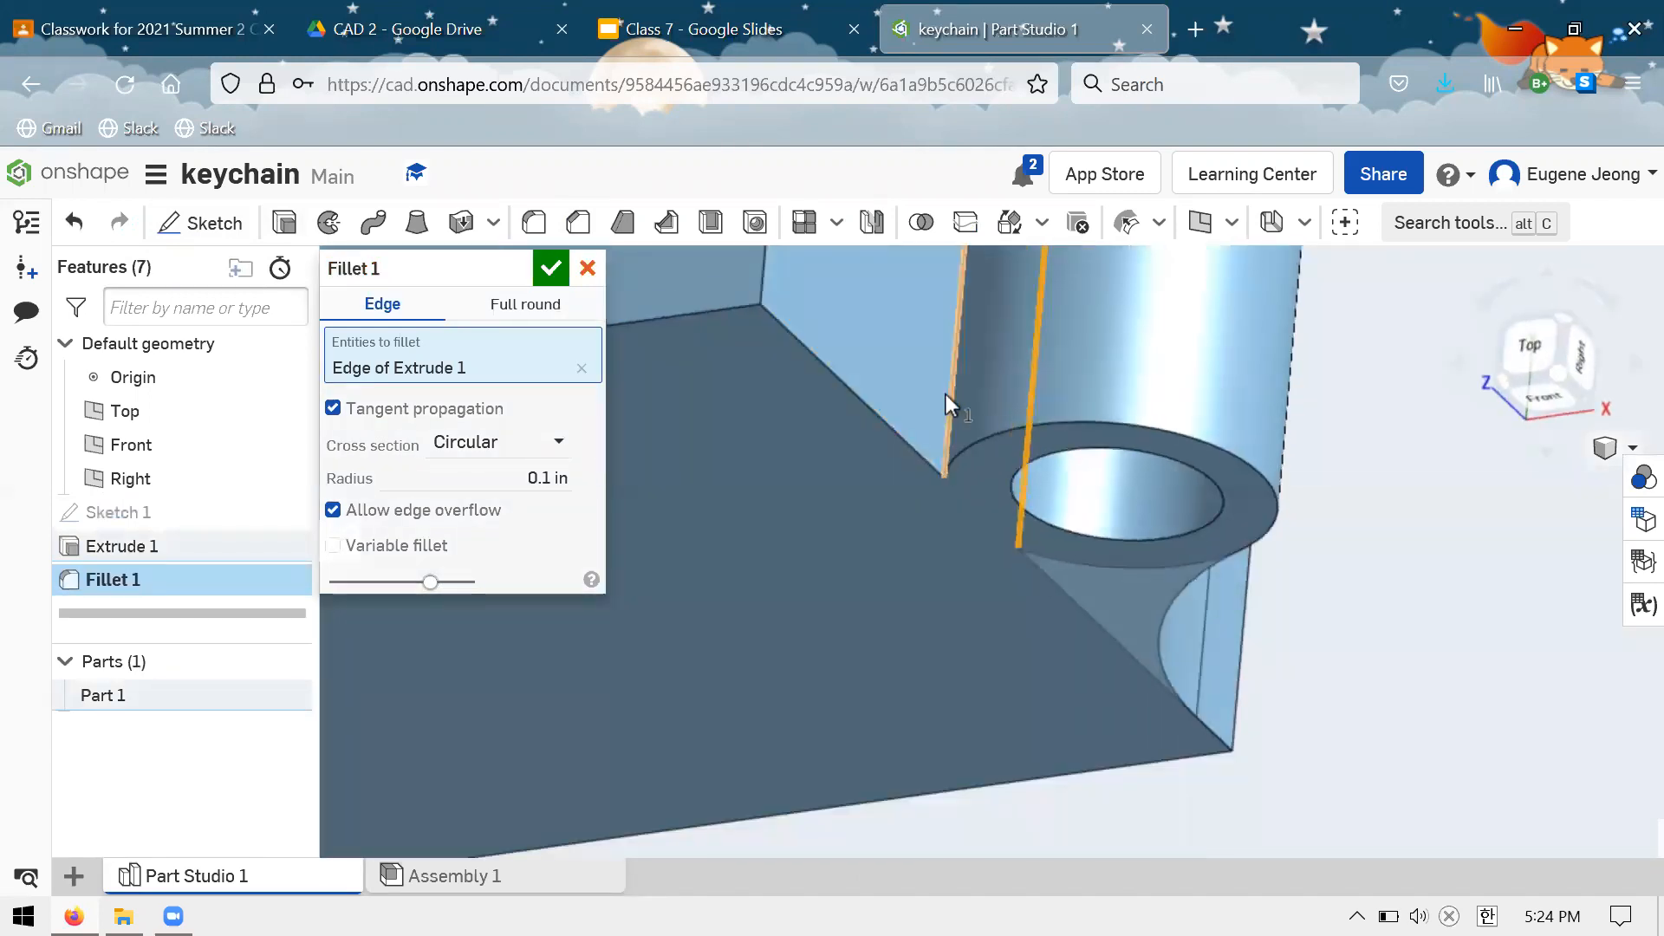
click(945, 393)
right_drag(943, 330, 810, 382)
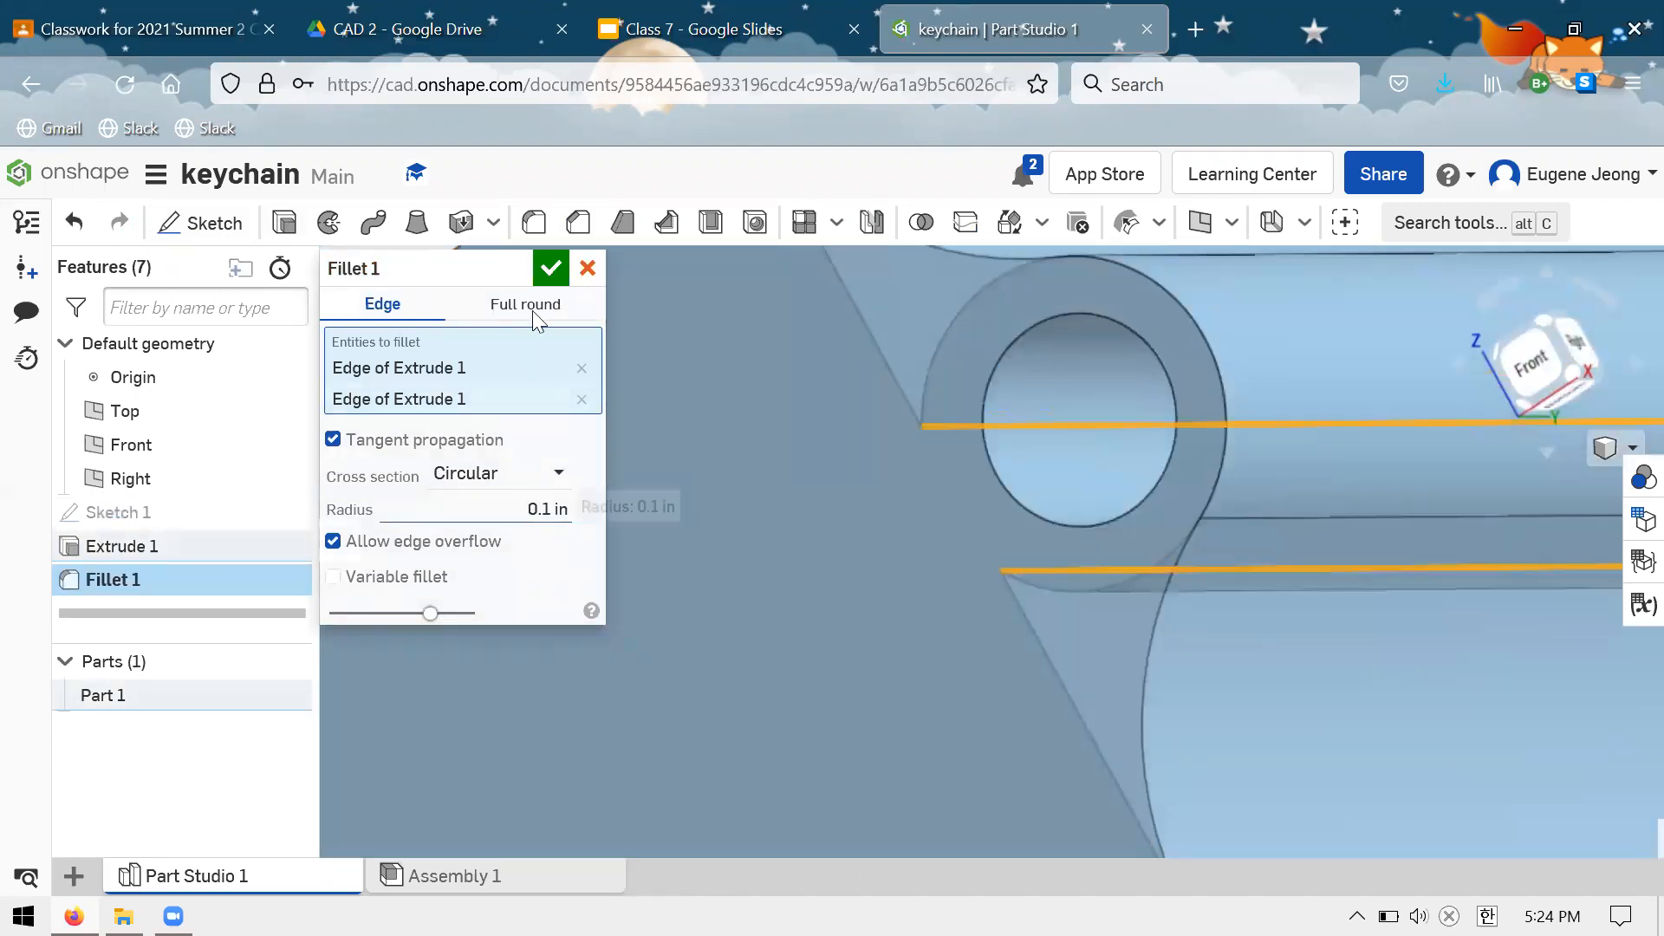
click(550, 268)
Examine the filleted ring up close and from the front, checking its hole edge, outer edge and thin wall
scroll(607, 380, down, 4)
right_drag(879, 430, 981, 365)
scroll(914, 374, up, 4)
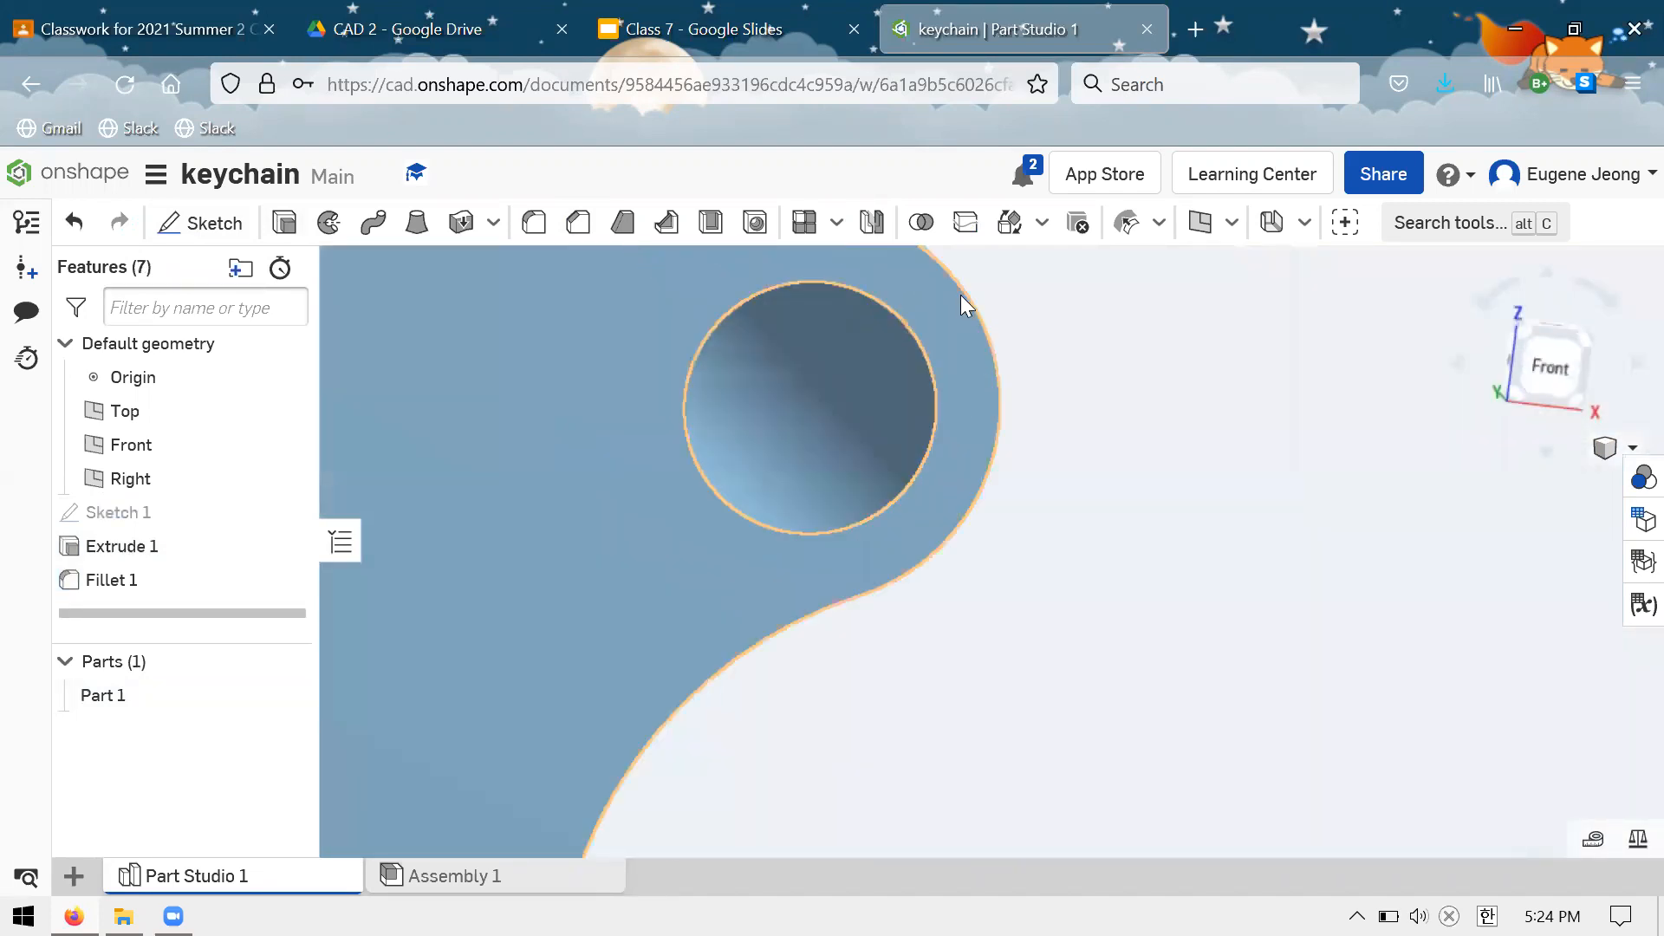
click(944, 374)
click(935, 369)
click(935, 371)
click(990, 336)
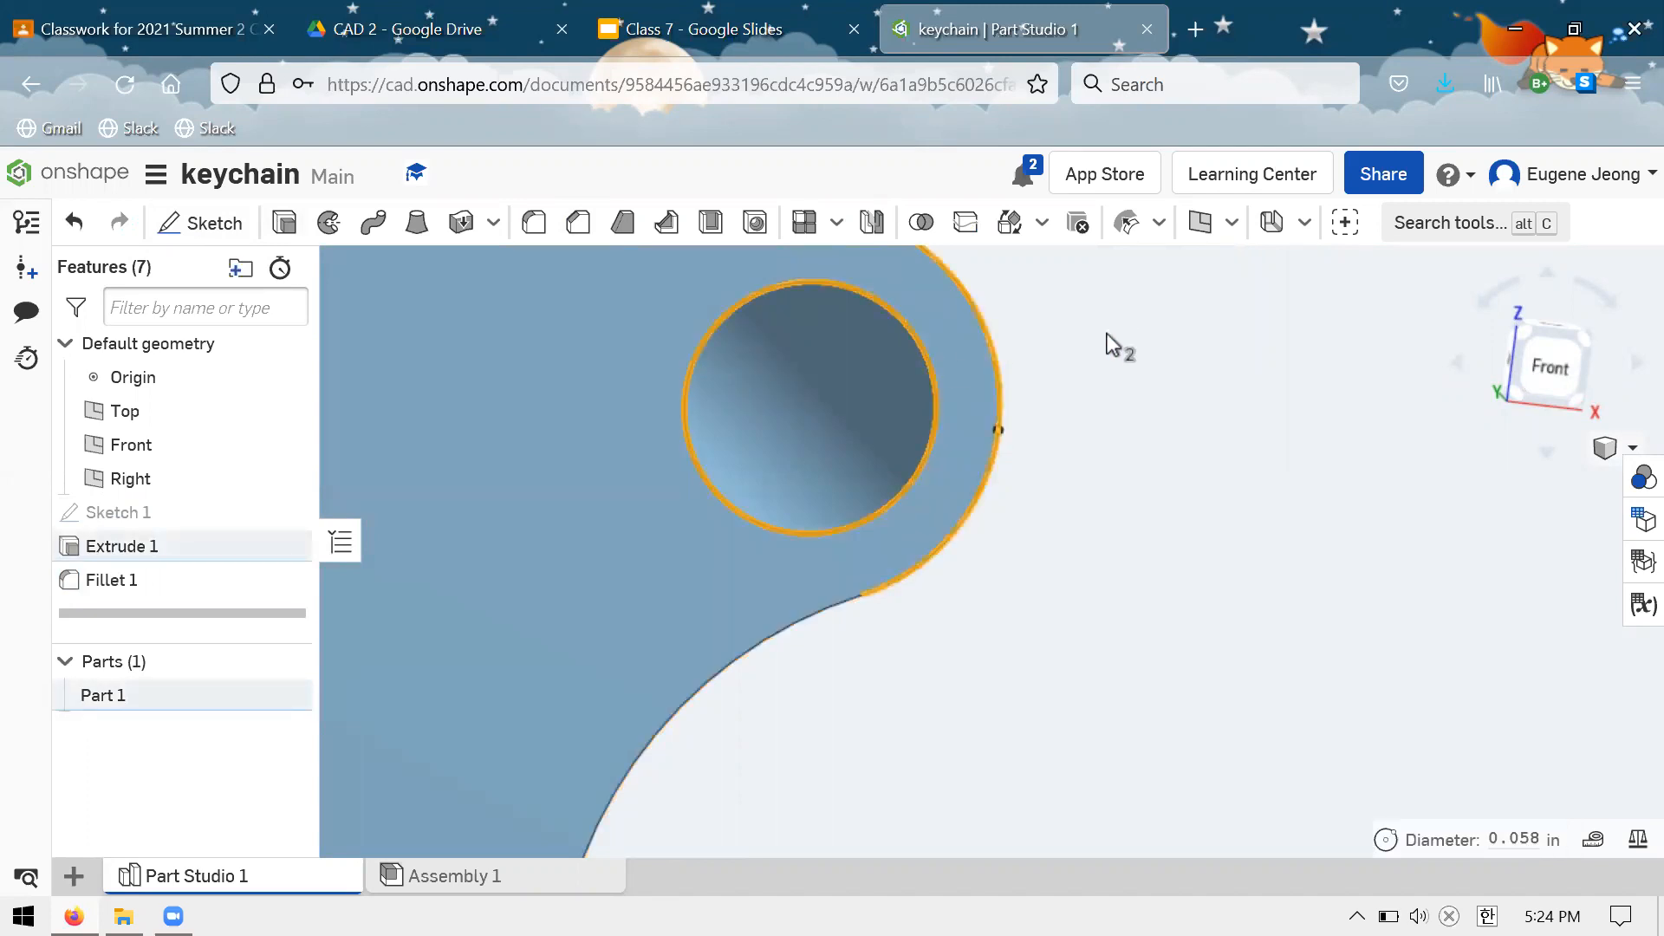
click(1049, 319)
scroll(1048, 432, up, 2)
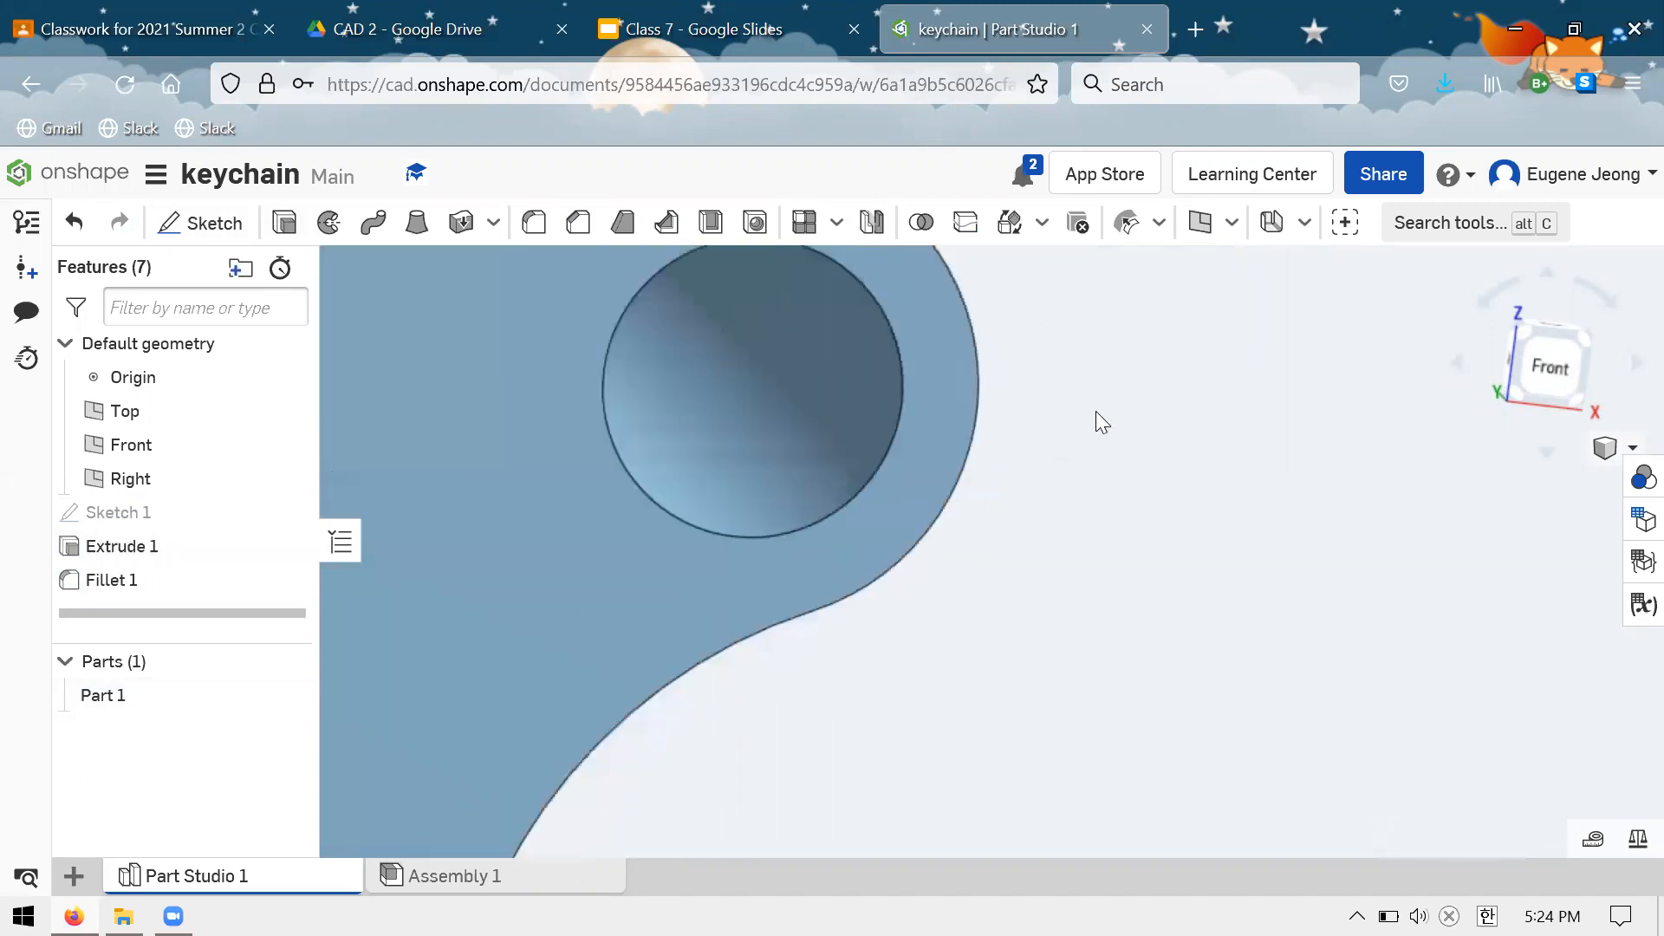
key(shift+1)
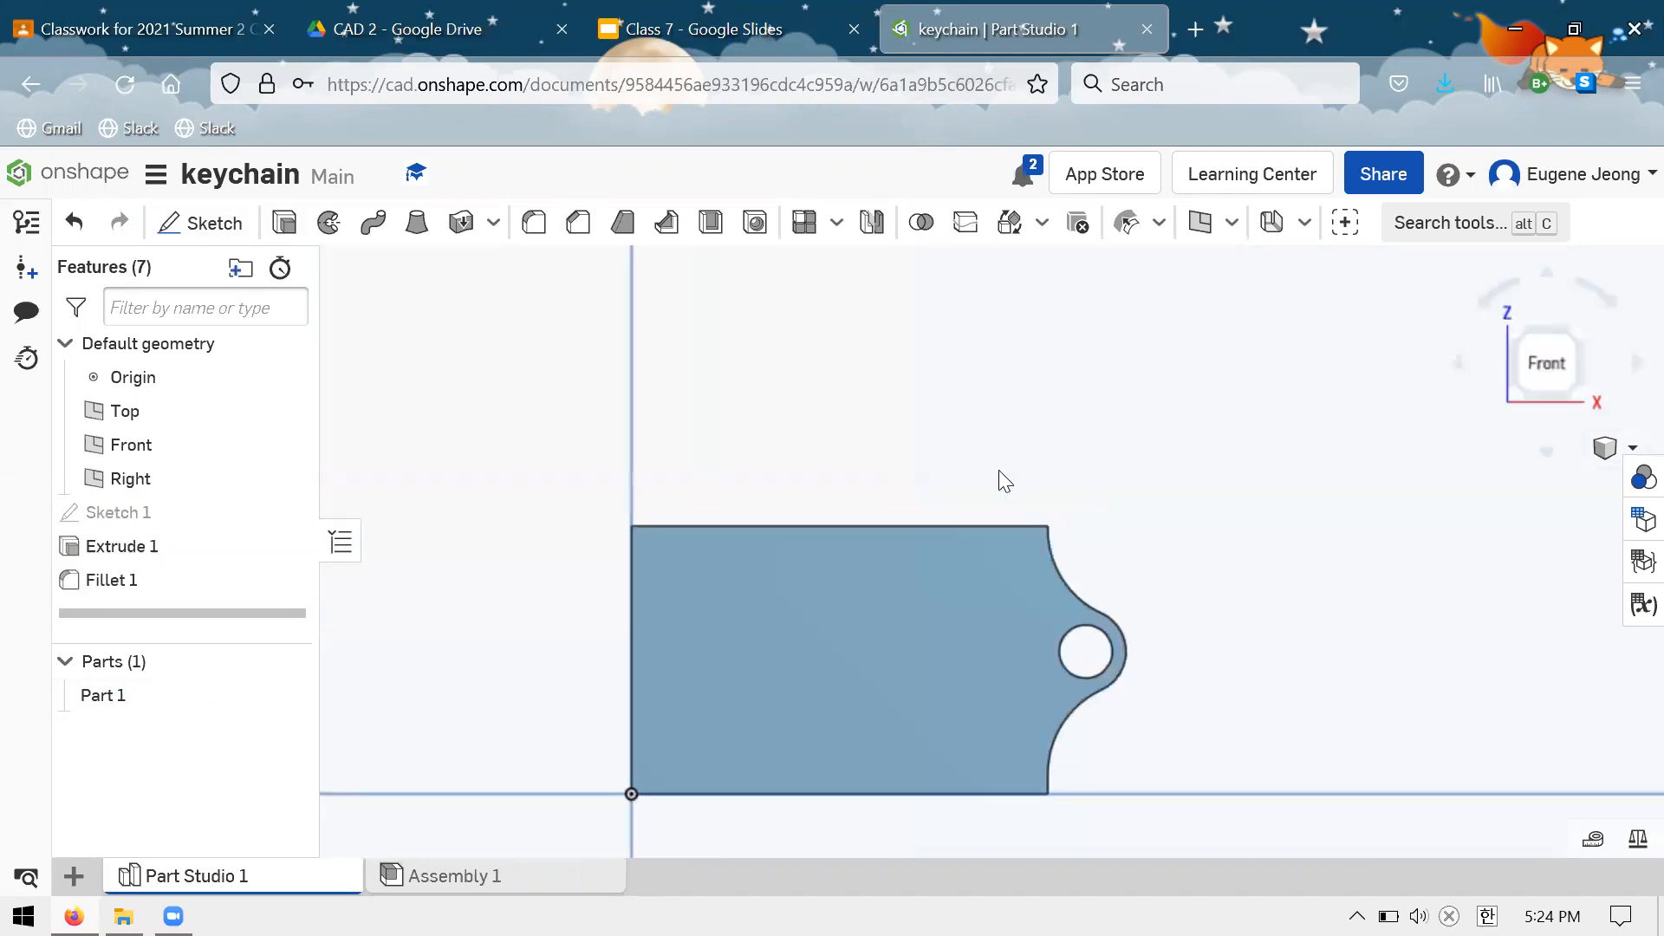
scroll(817, 406, down, 2)
scroll(944, 530, up, 1)
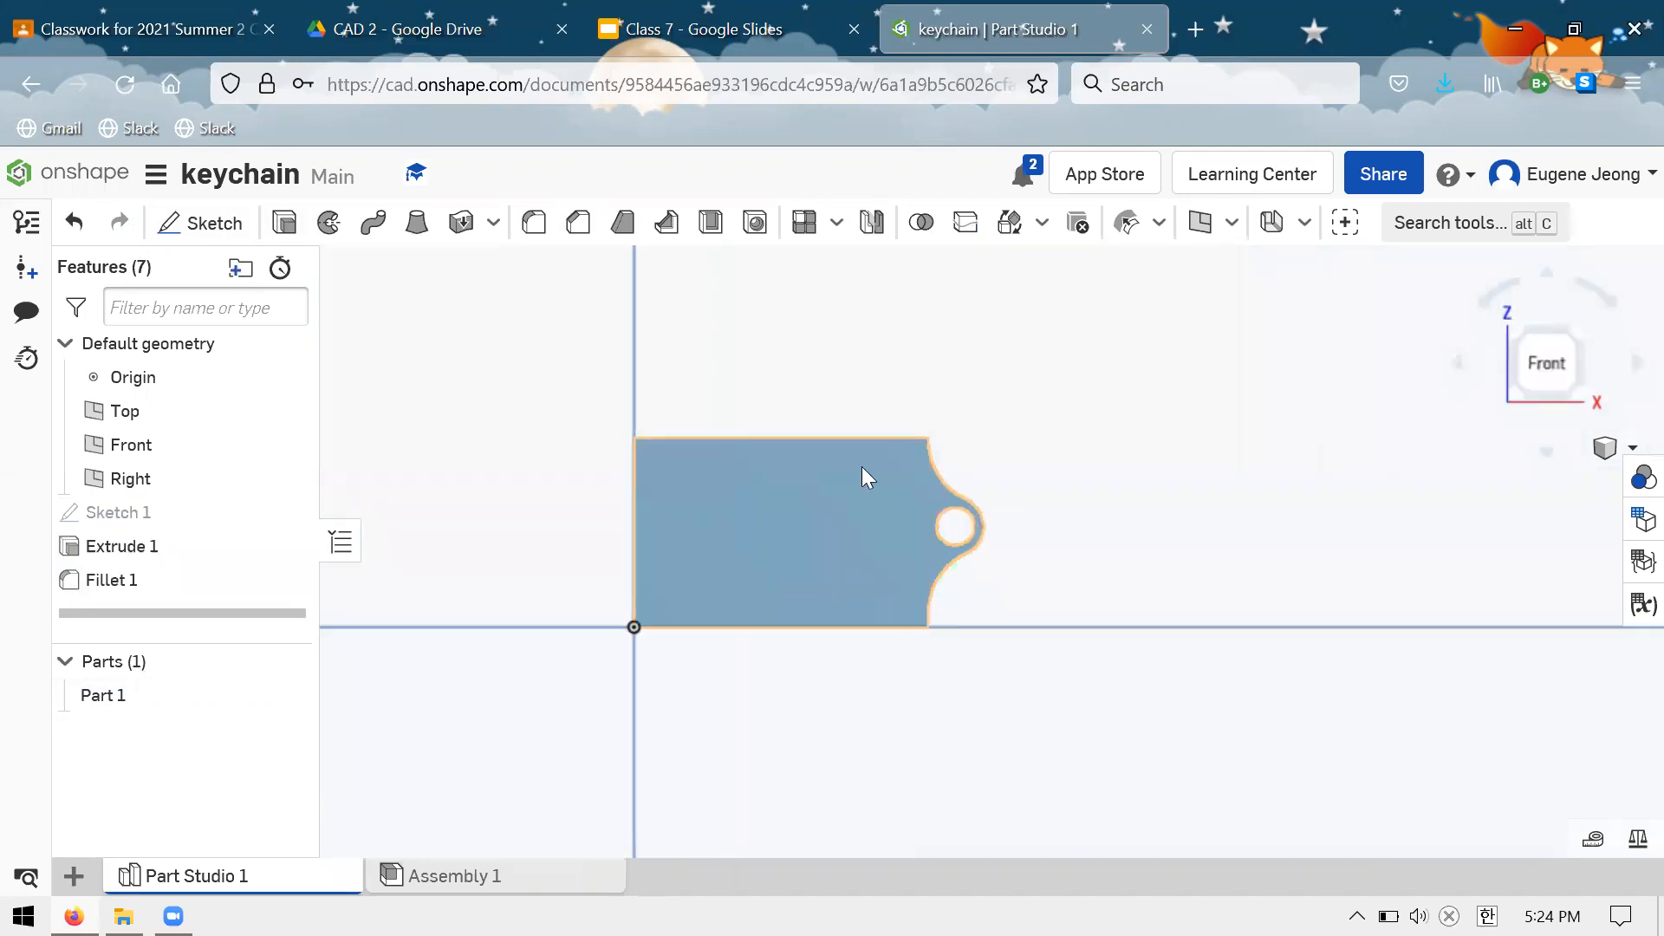
click(968, 545)
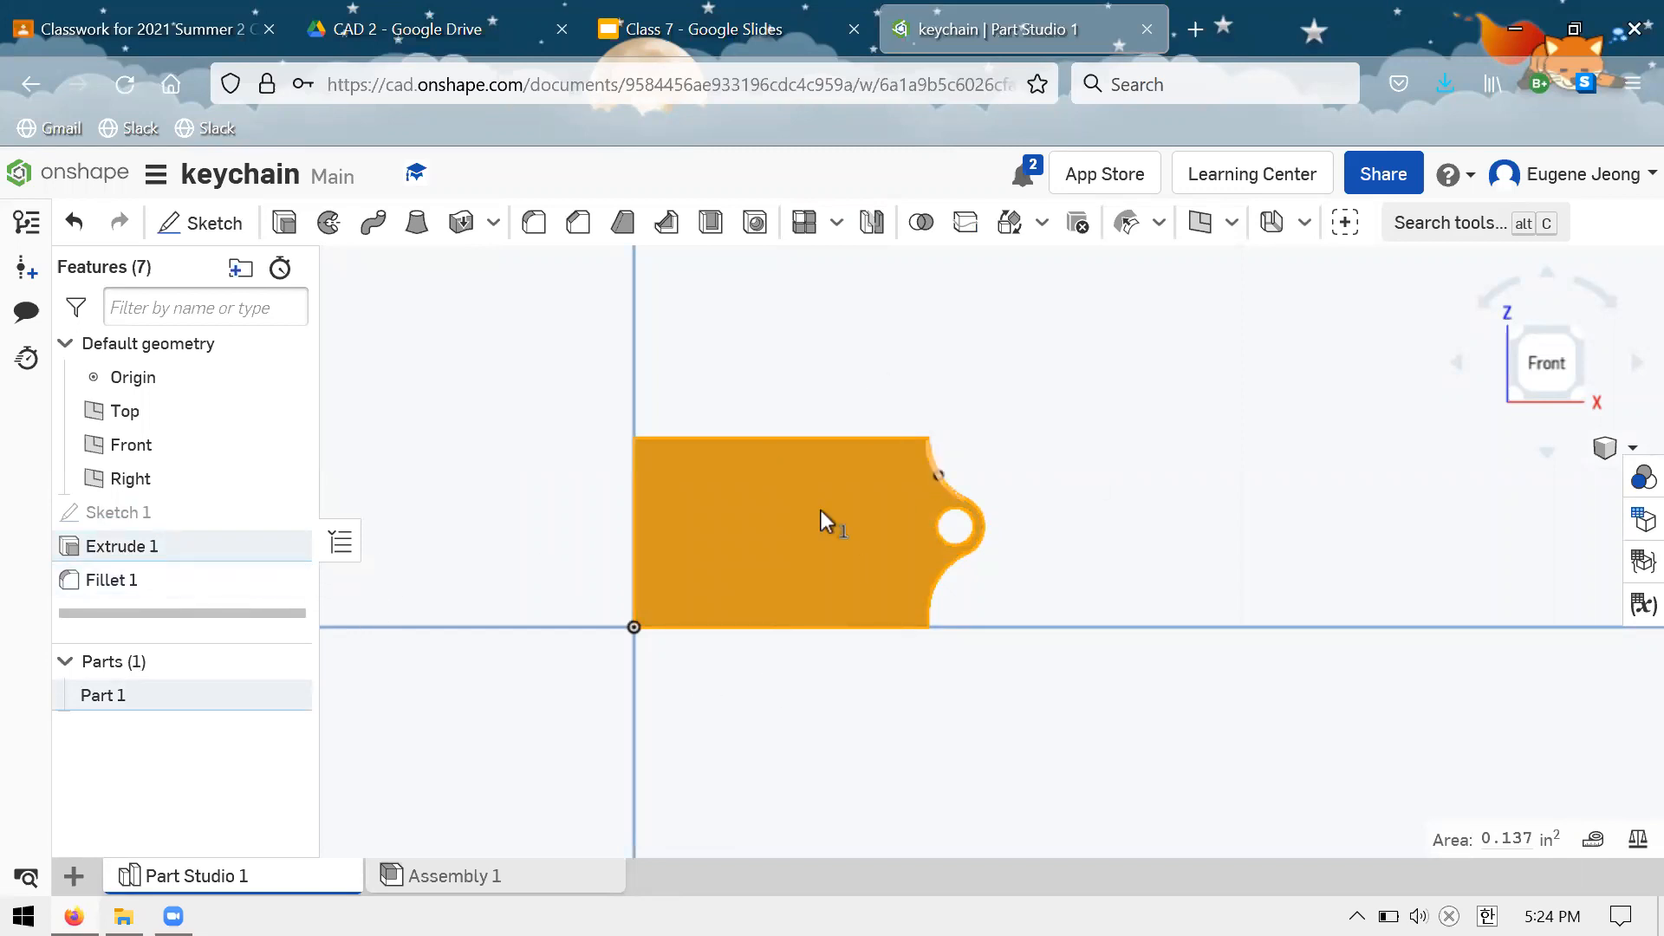
click(586, 668)
Reopen the block's sketch for editing and move the circles' centres together beside the rectangle's right edge
right_click(150, 515)
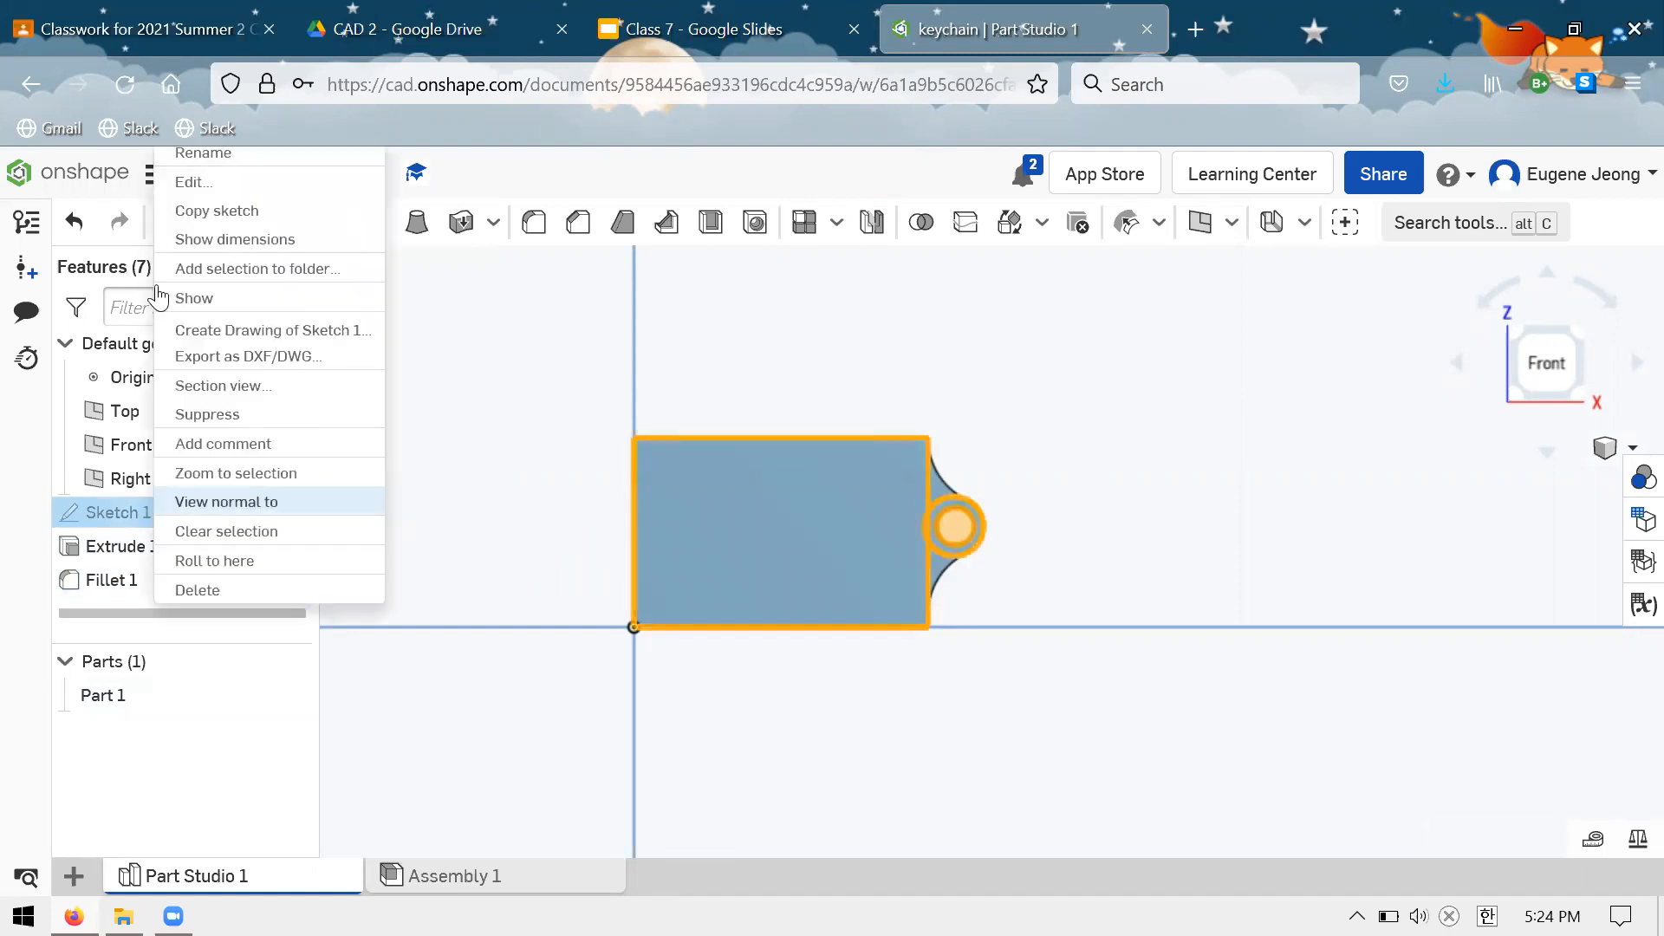
click(182, 185)
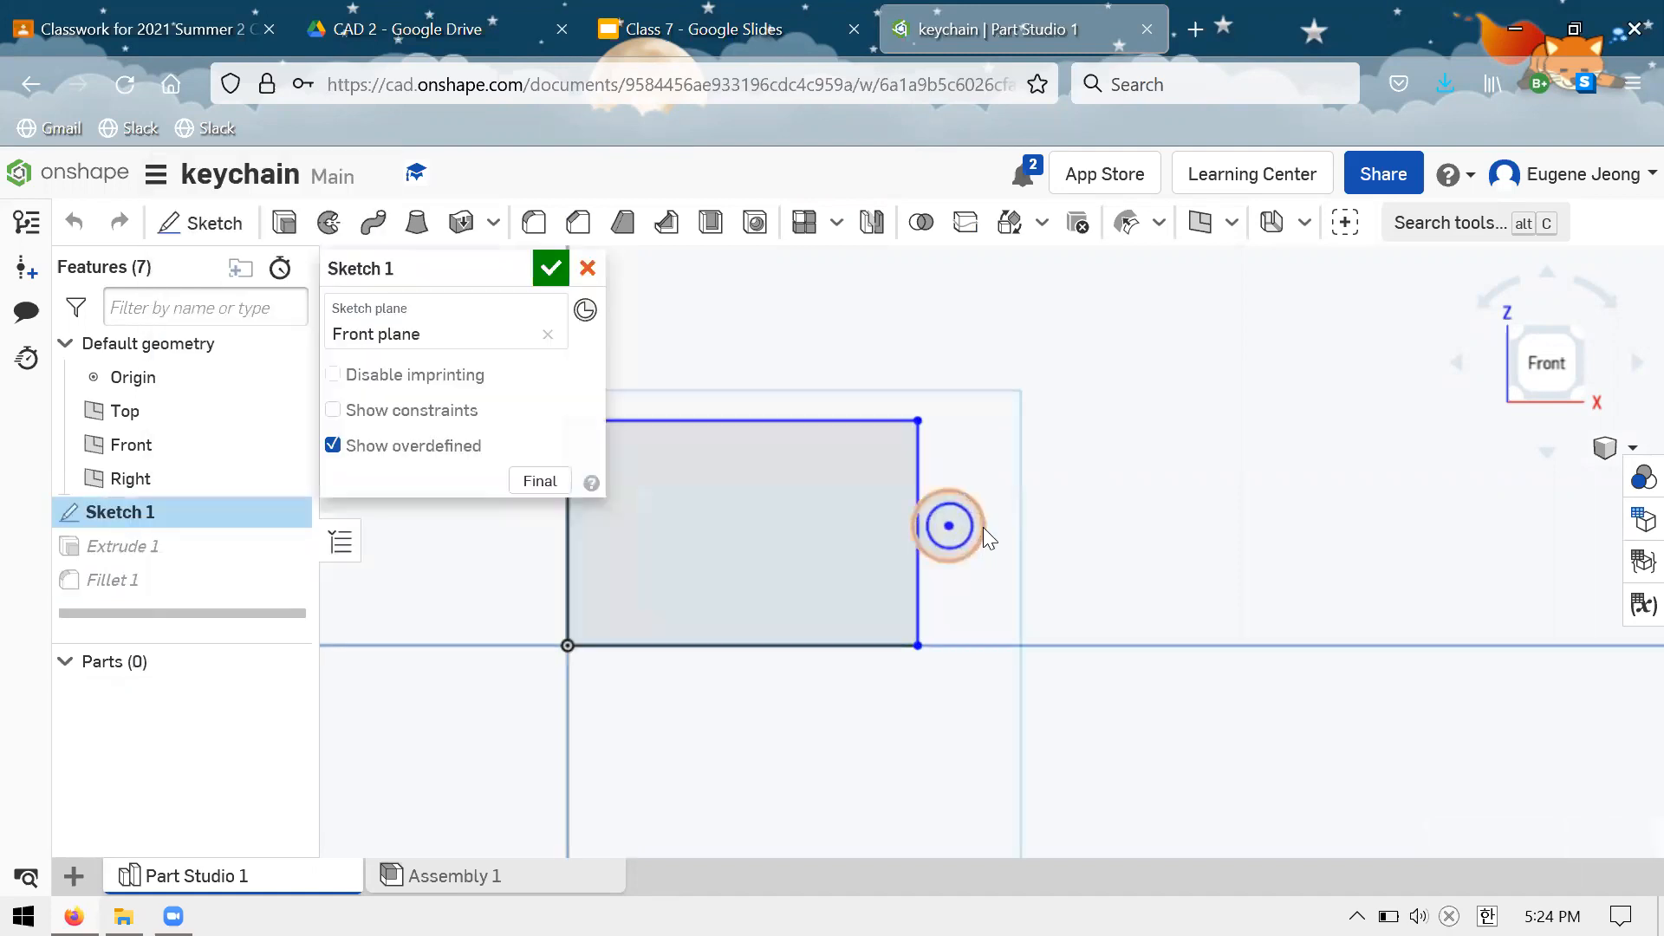
scroll(984, 527, up, 4)
scroll(967, 589, up, 2)
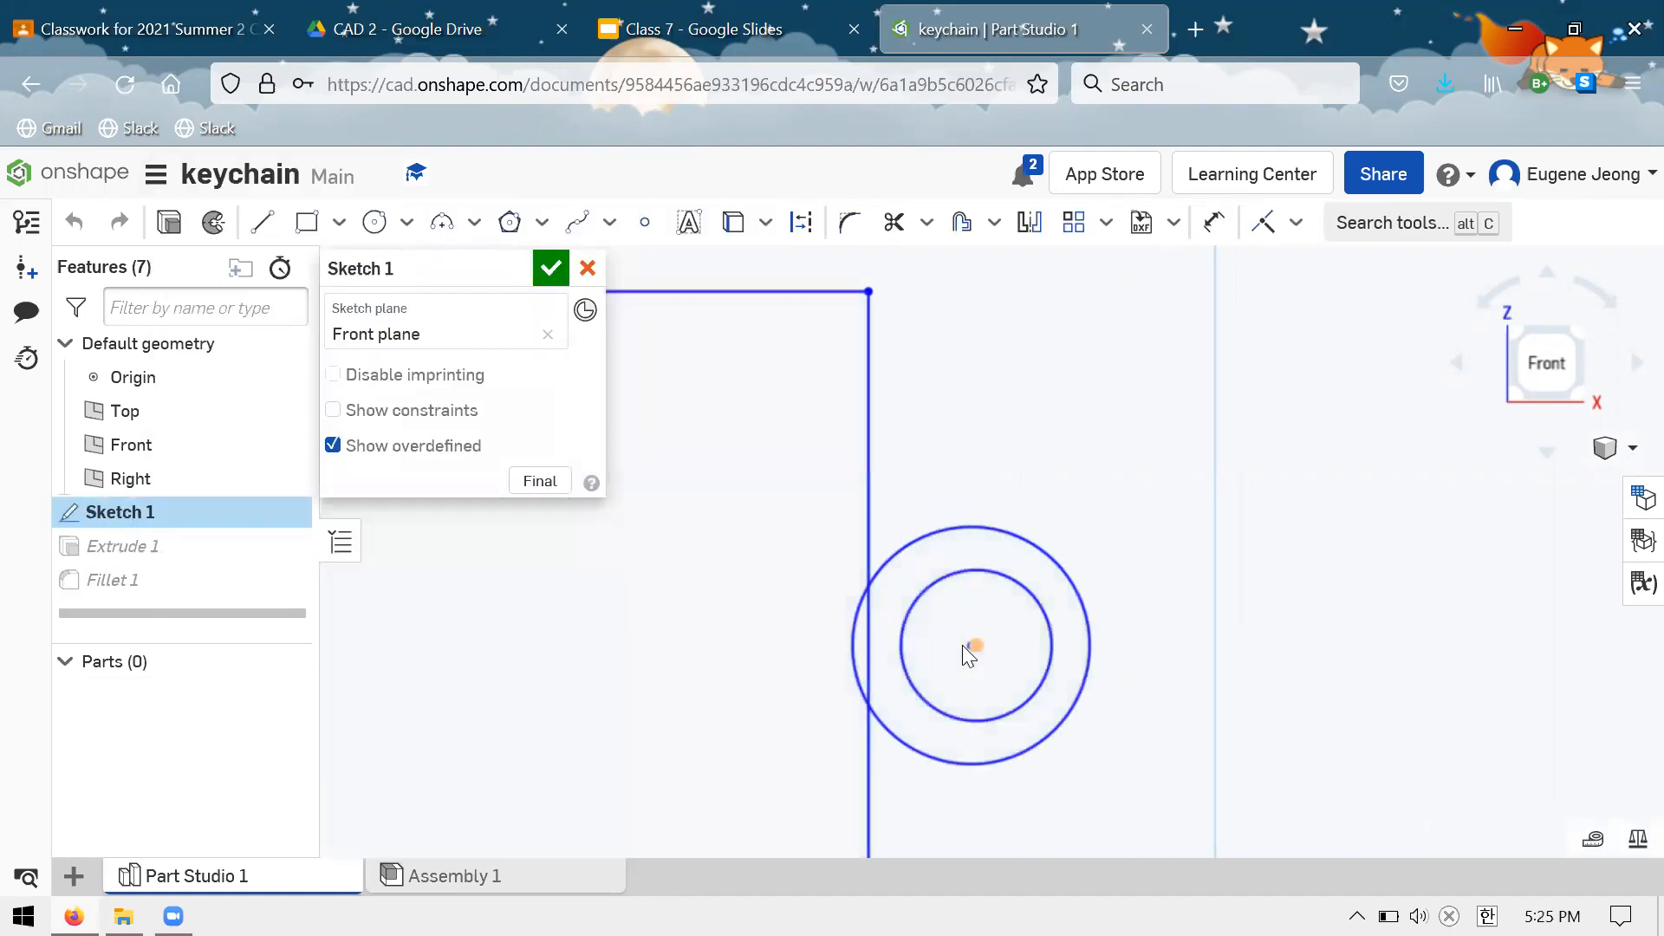
mouse_move(972, 650)
mouse_down()
mouse_move(932, 603)
mouse_move(951, 639)
mouse_move(940, 656)
mouse_move(1039, 645)
mouse_move(957, 639)
mouse_move(951, 662)
mouse_move(964, 650)
mouse_up()
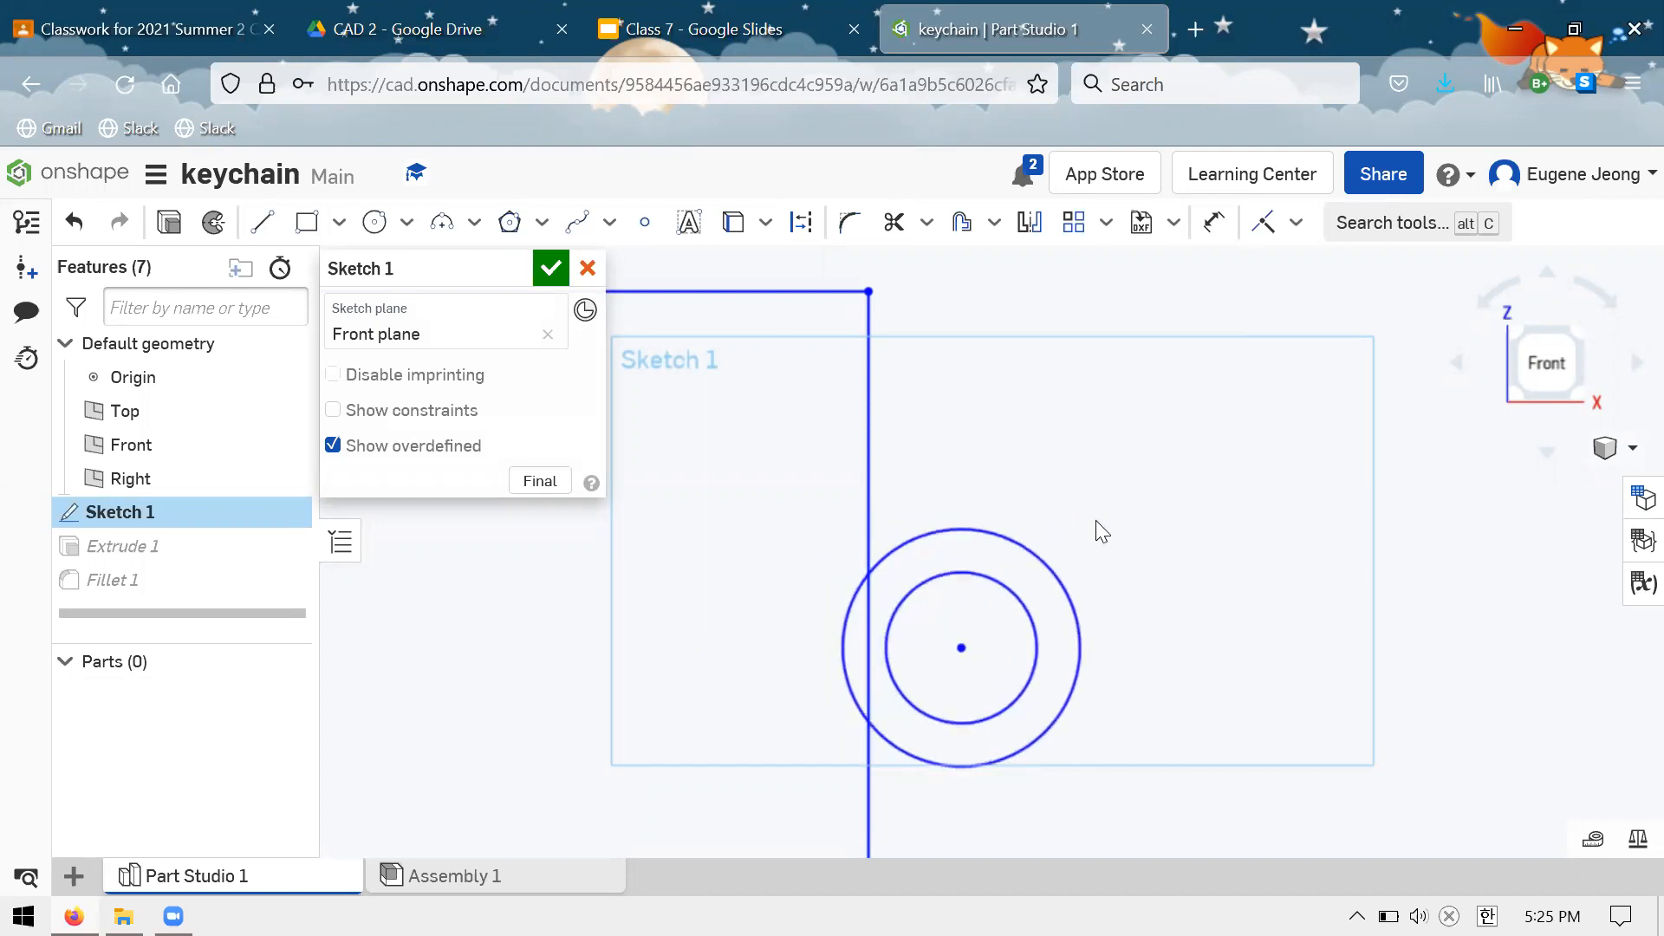
Move the two concentric circles up to the rectangle's upper-right corner
scroll(1097, 521, down, 3)
scroll(1051, 477, down, 3)
scroll(1004, 396, up, 3)
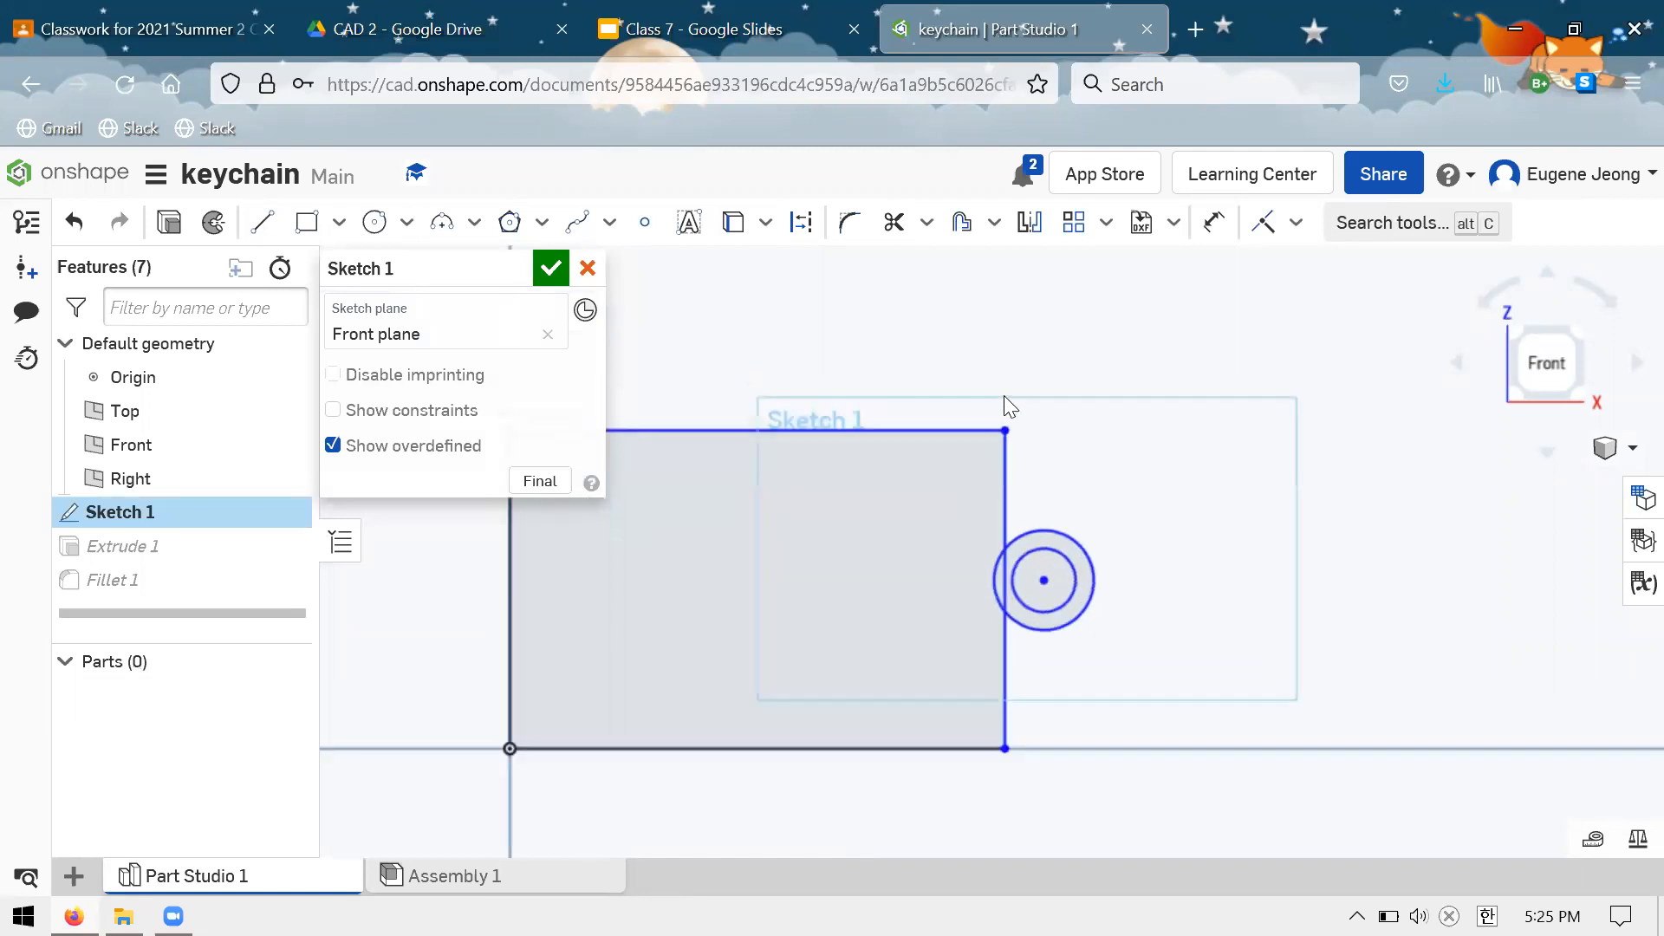
mouse_move(1059, 659)
mouse_down()
mouse_move(1037, 401)
mouse_move(1043, 418)
mouse_move(1054, 404)
mouse_up()
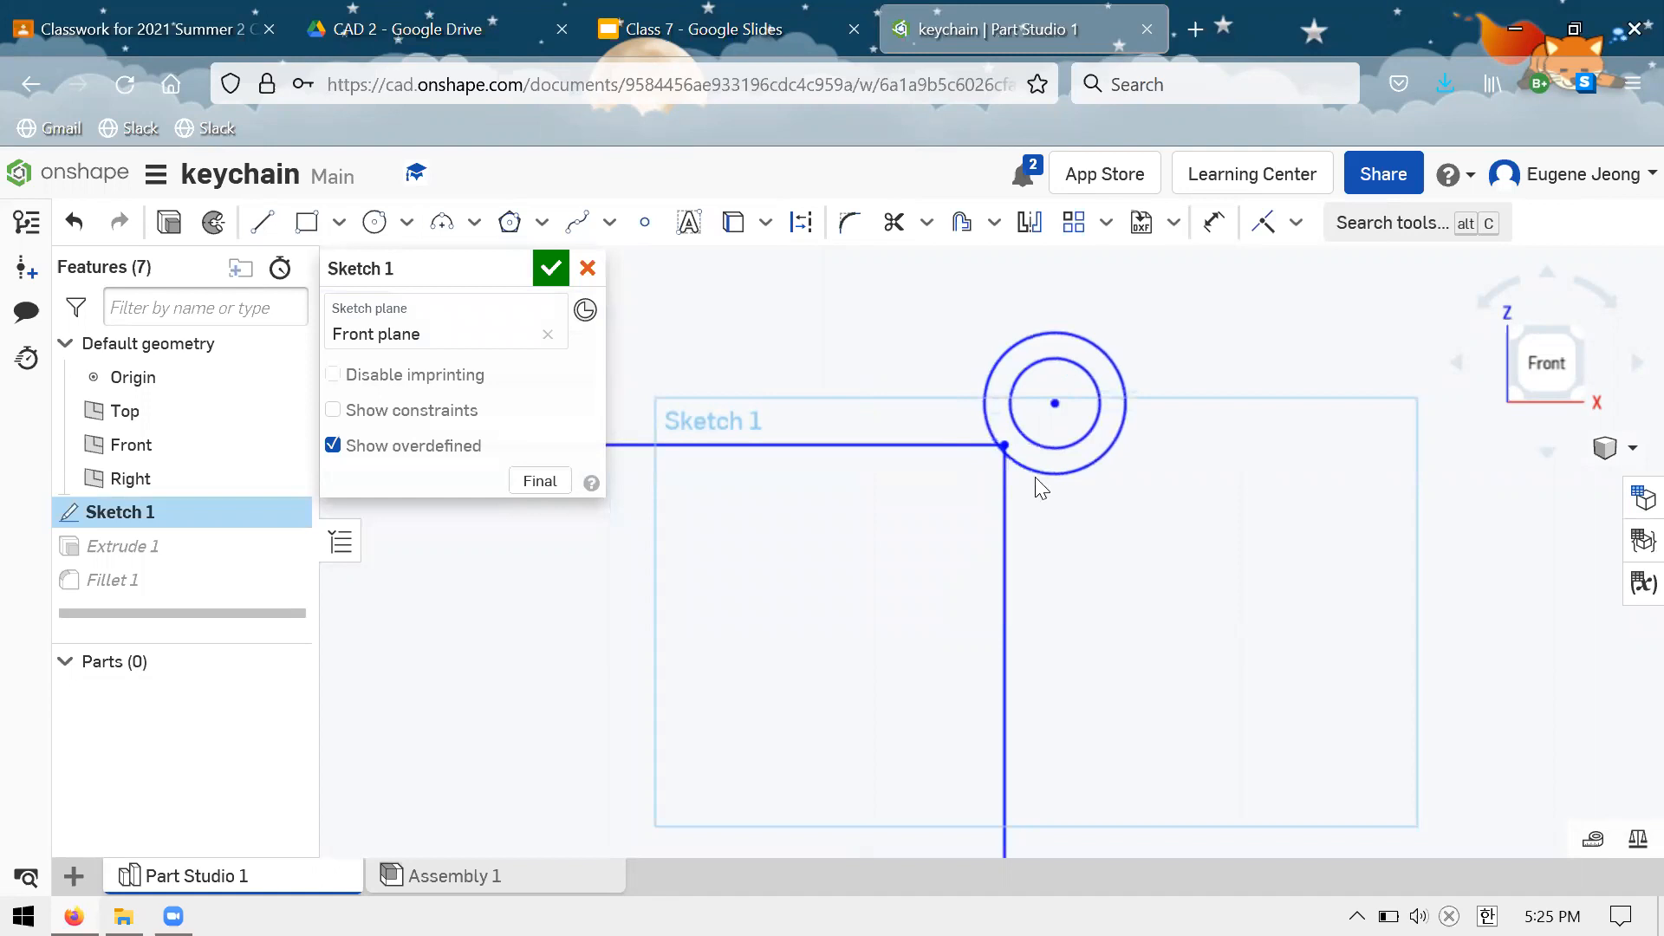
Delete the circles and all rectangle lines from the sketch
scroll(1037, 478, down, 3)
drag(962, 348, 923, 359)
key(Delete)
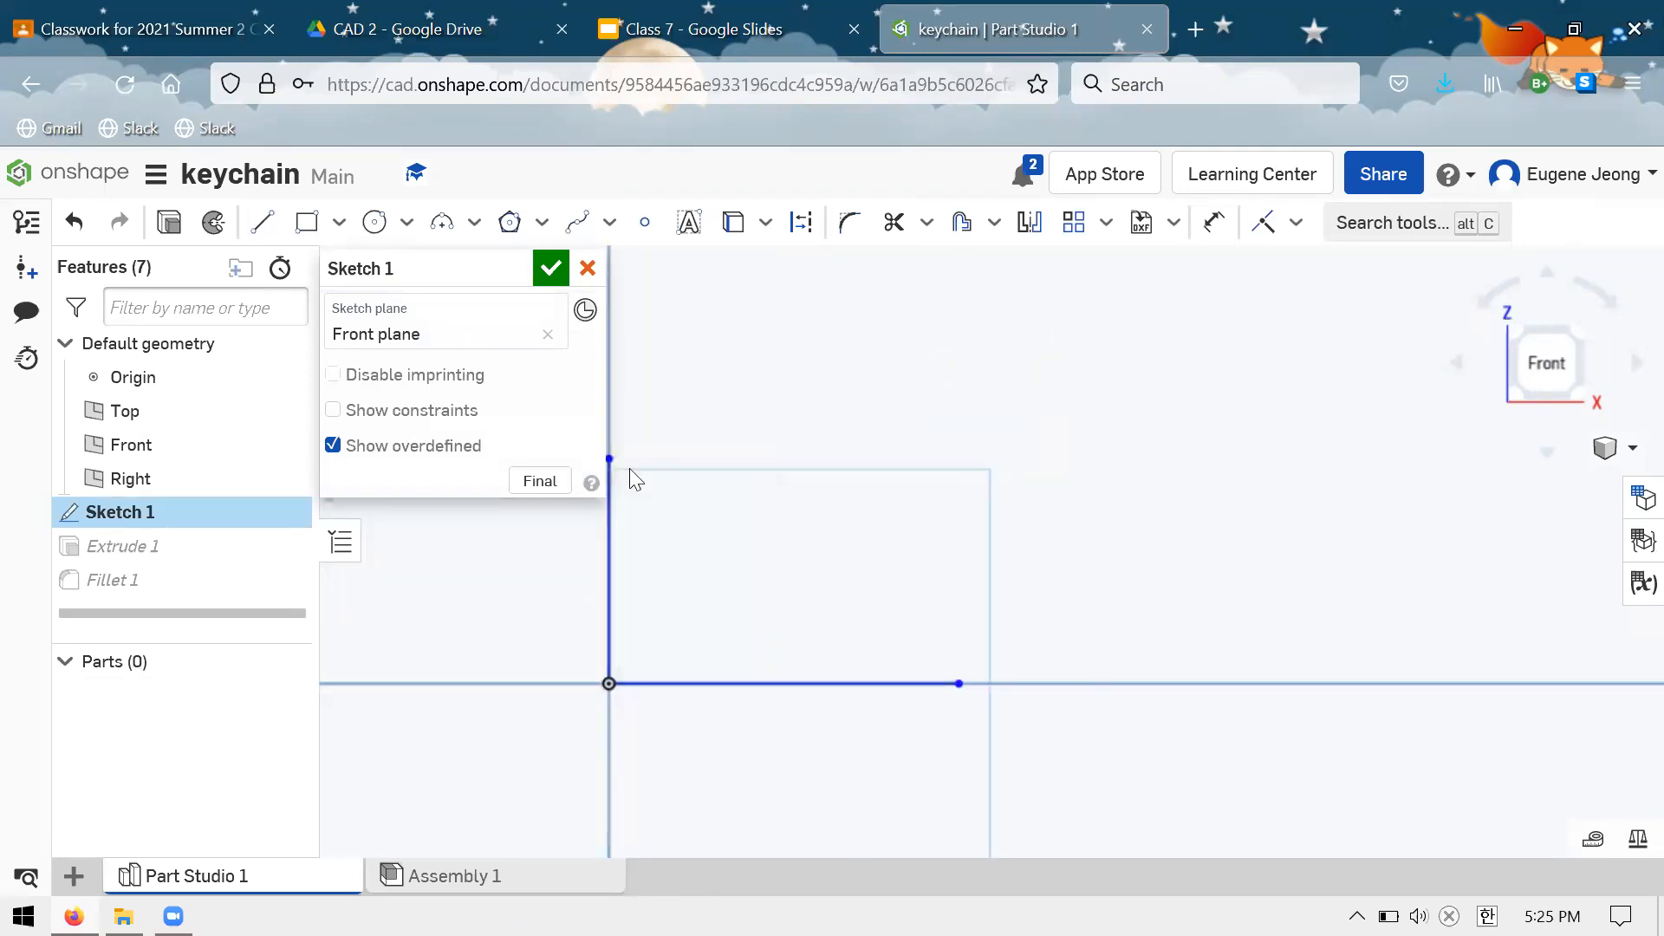
drag(948, 752, 487, 530)
key(Delete)
Draw a new corner rectangle from the origin, about 0.62 by 0.447 in
click(275, 223)
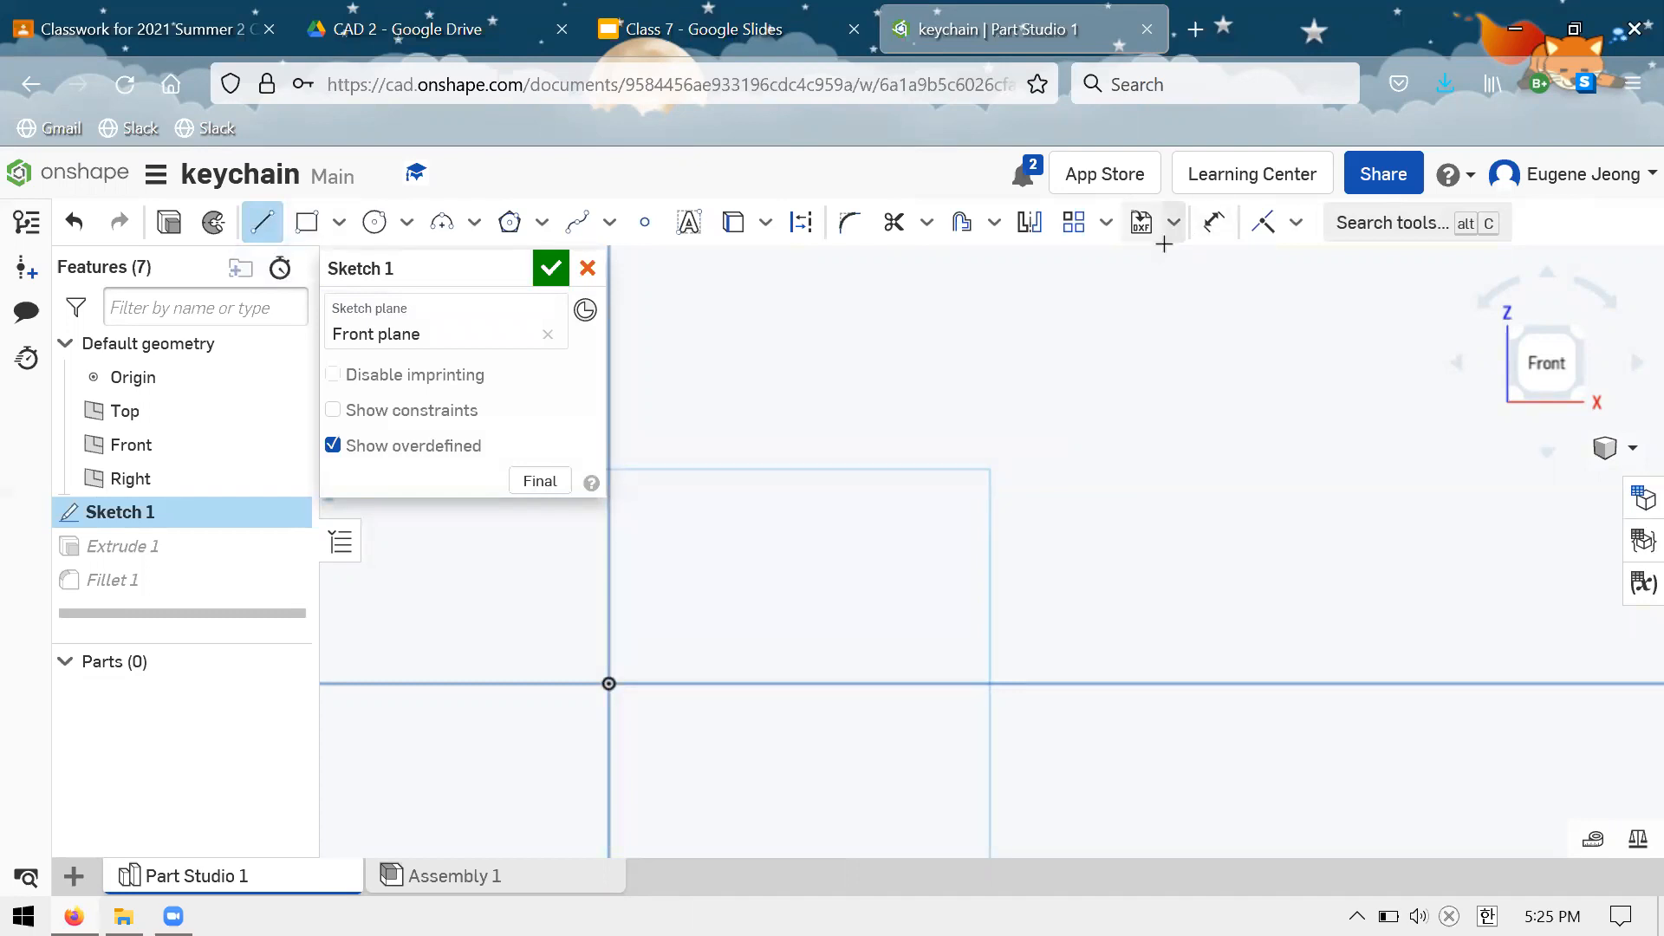
click(307, 223)
click(608, 684)
click(1091, 335)
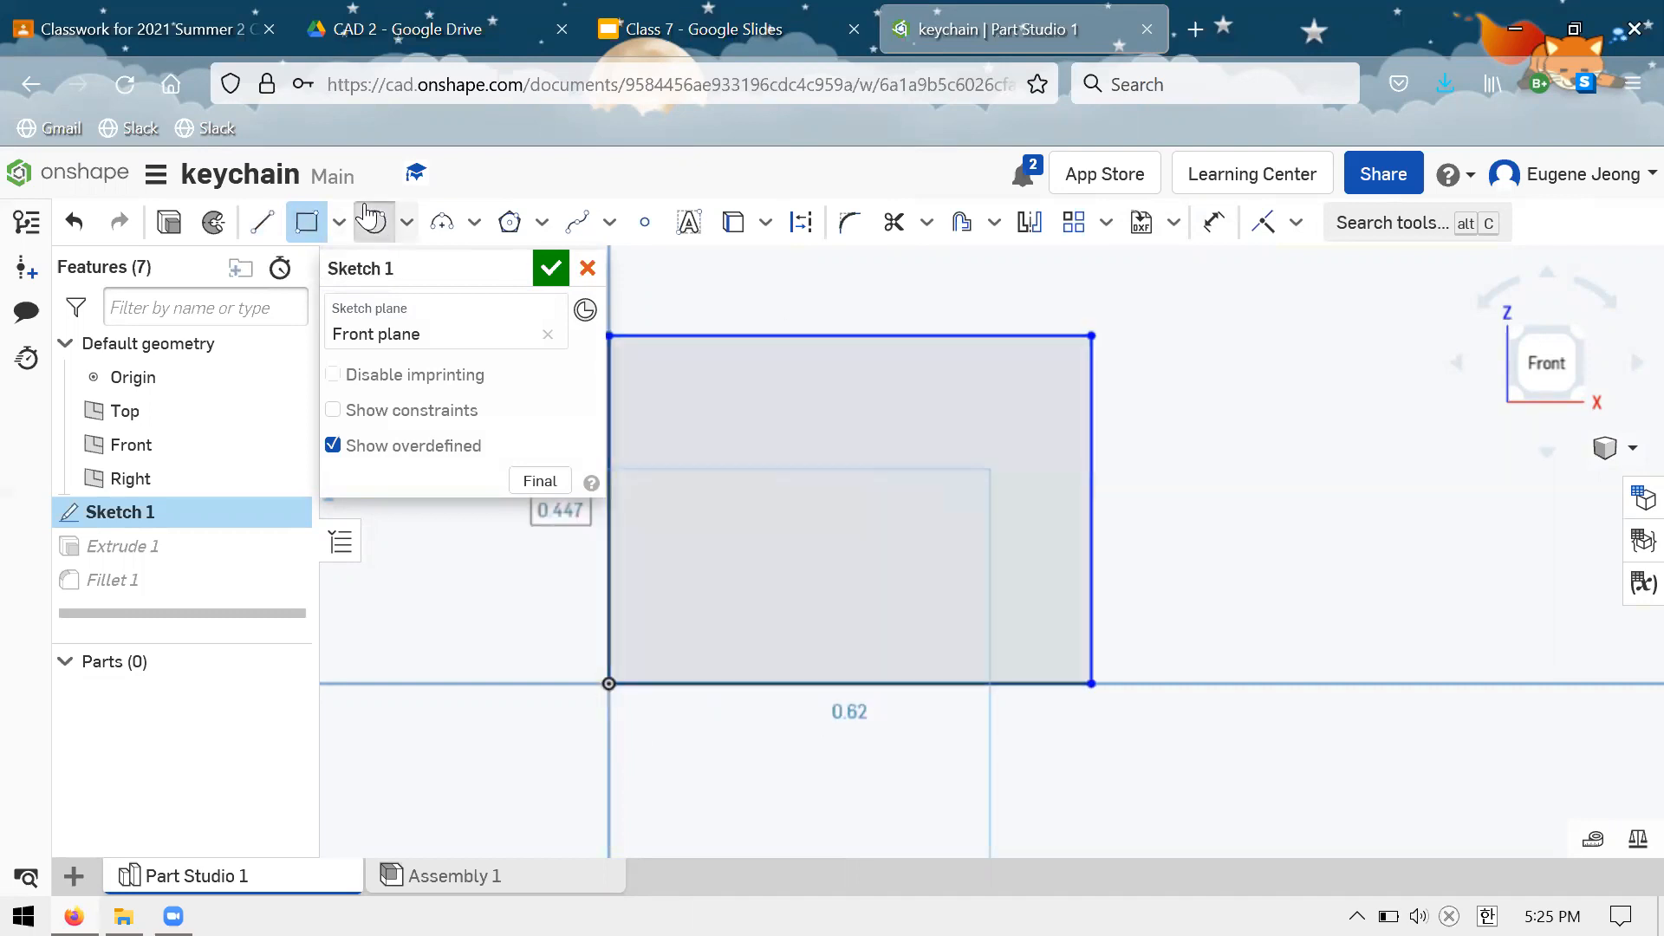
Draw two concentric circles inside the rectangle, about 0.182 in and 0.147 in in diameter
click(373, 222)
click(890, 486)
click(935, 433)
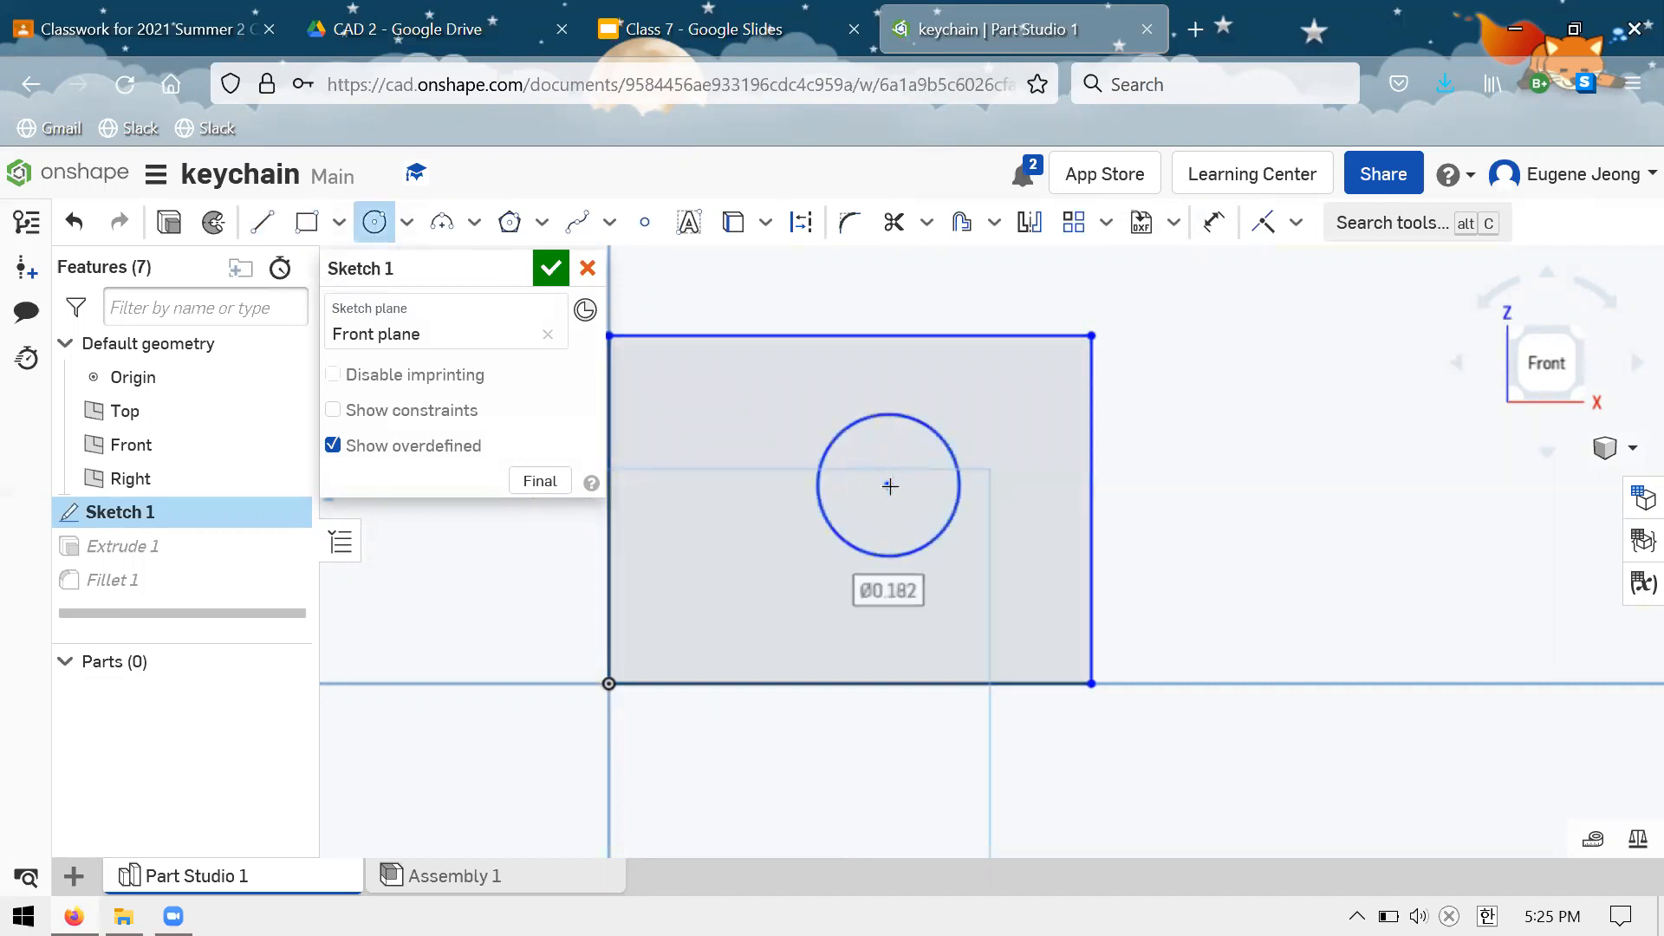
click(889, 485)
click(831, 486)
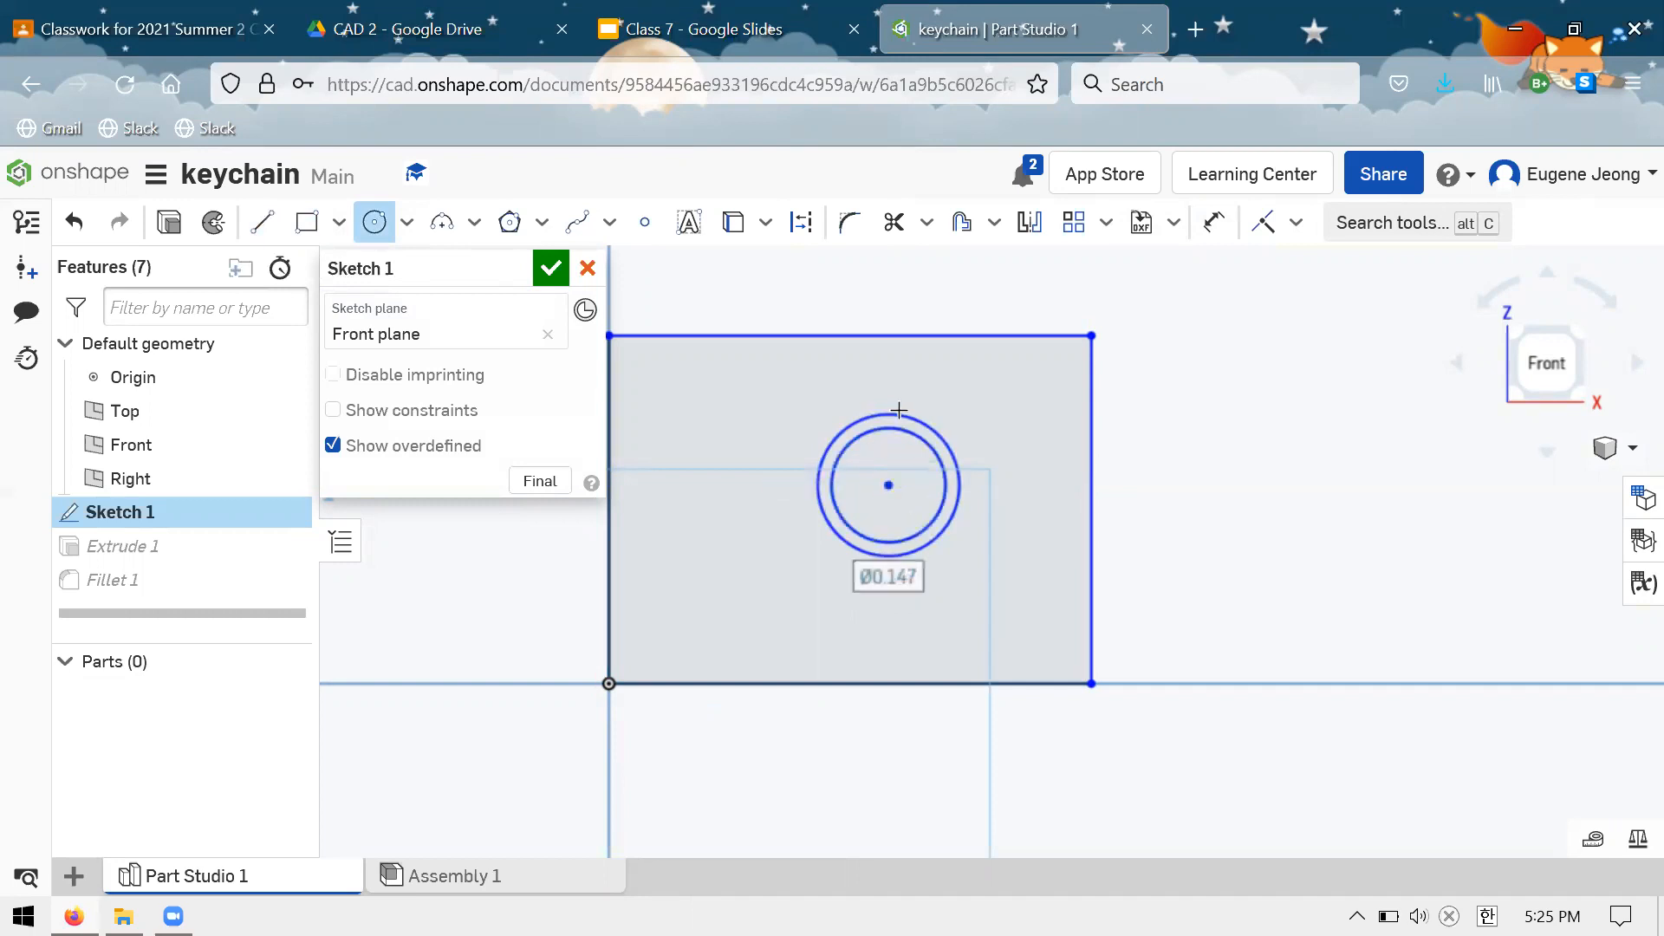
Move the two concentric circles onto the new rectangle's upper-right corner, and discard the sketch edits
key(Escape)
mouse_move(1235, 413)
mouse_down()
mouse_move(1063, 373)
mouse_move(1359, 314)
mouse_move(1025, 496)
mouse_move(1274, 398)
mouse_move(1101, 279)
mouse_move(1130, 334)
mouse_move(1122, 306)
mouse_move(1140, 292)
mouse_up()
scroll(988, 546, up, 2)
scroll(984, 529, down, 4)
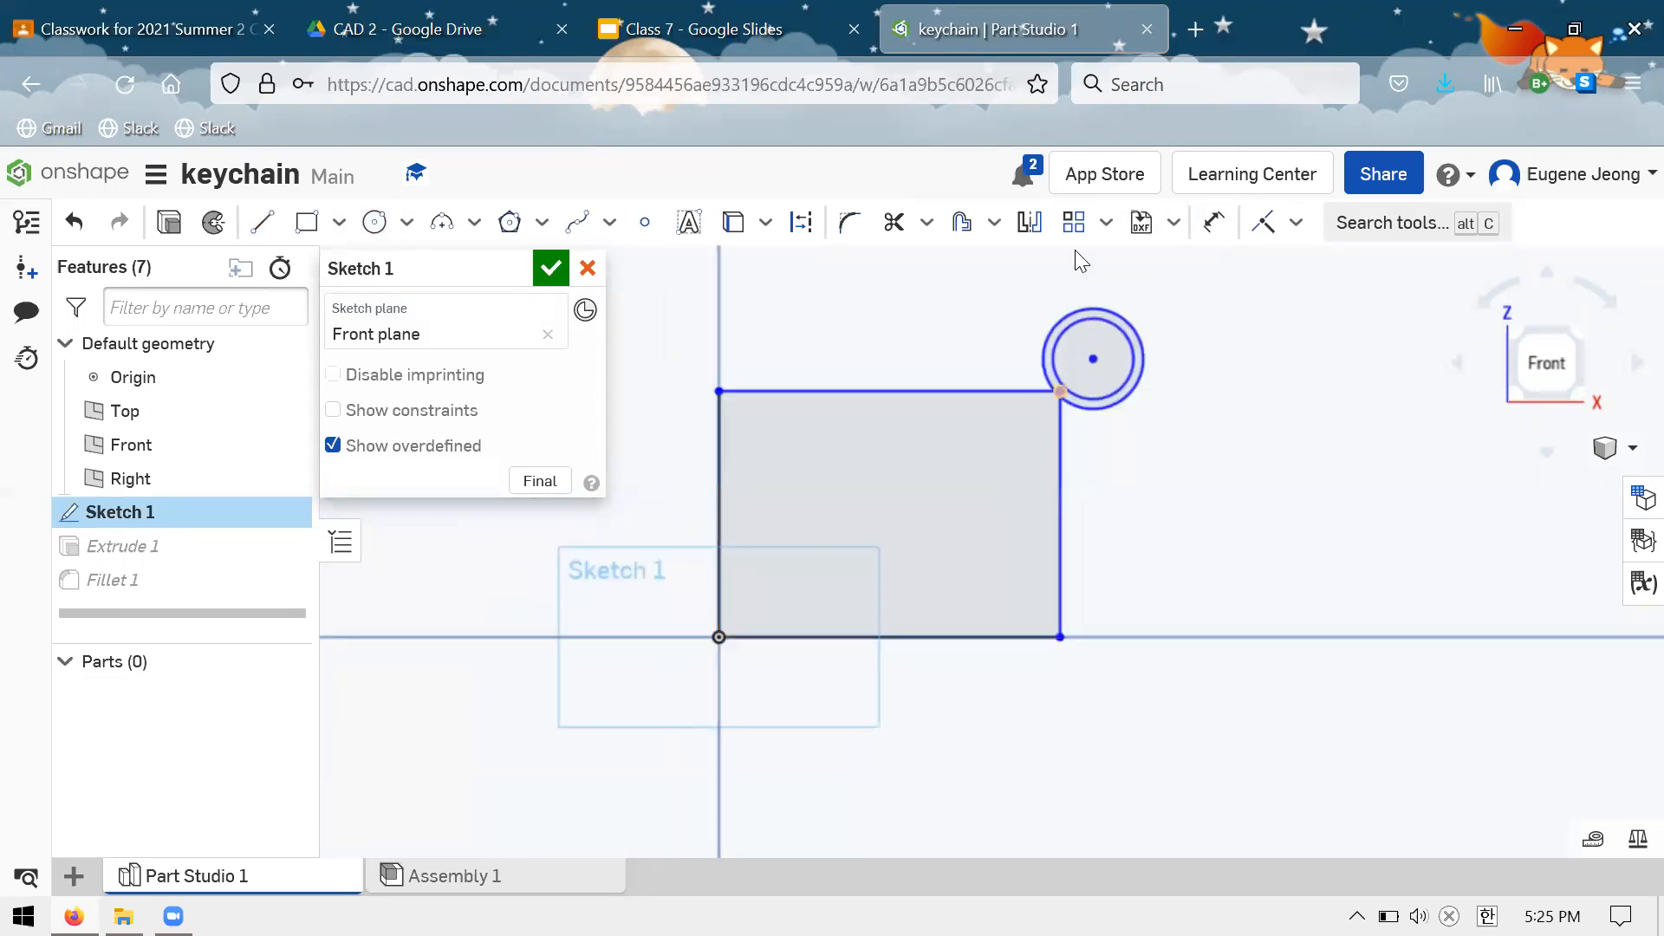
scroll(1079, 260, up, 2)
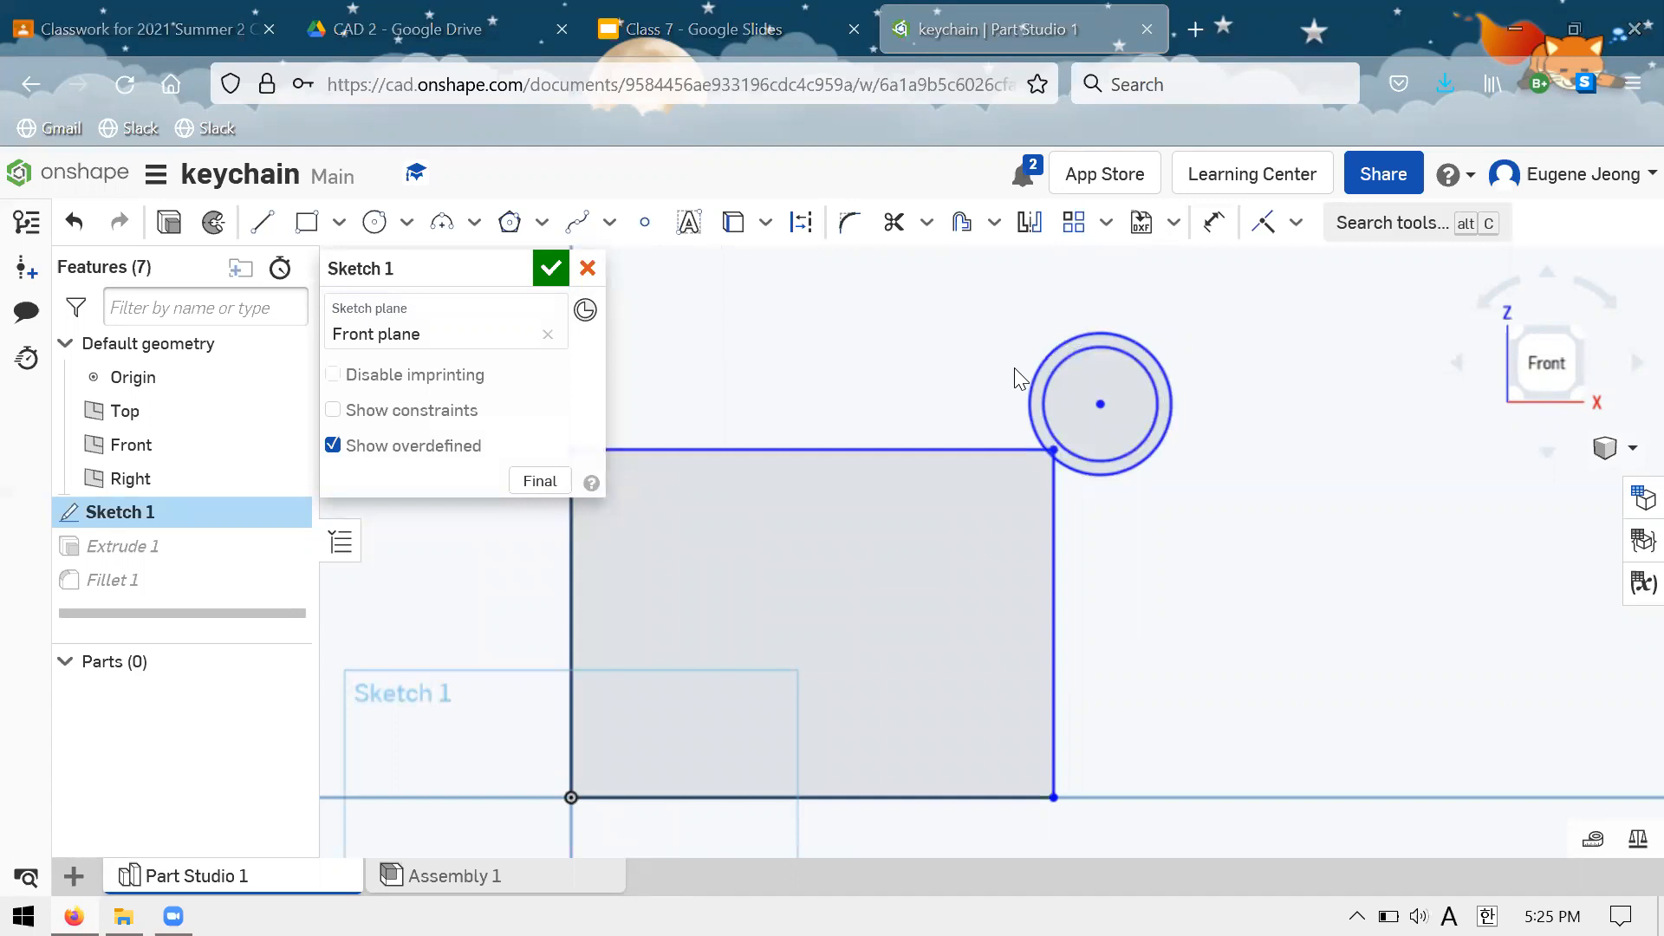
click(588, 268)
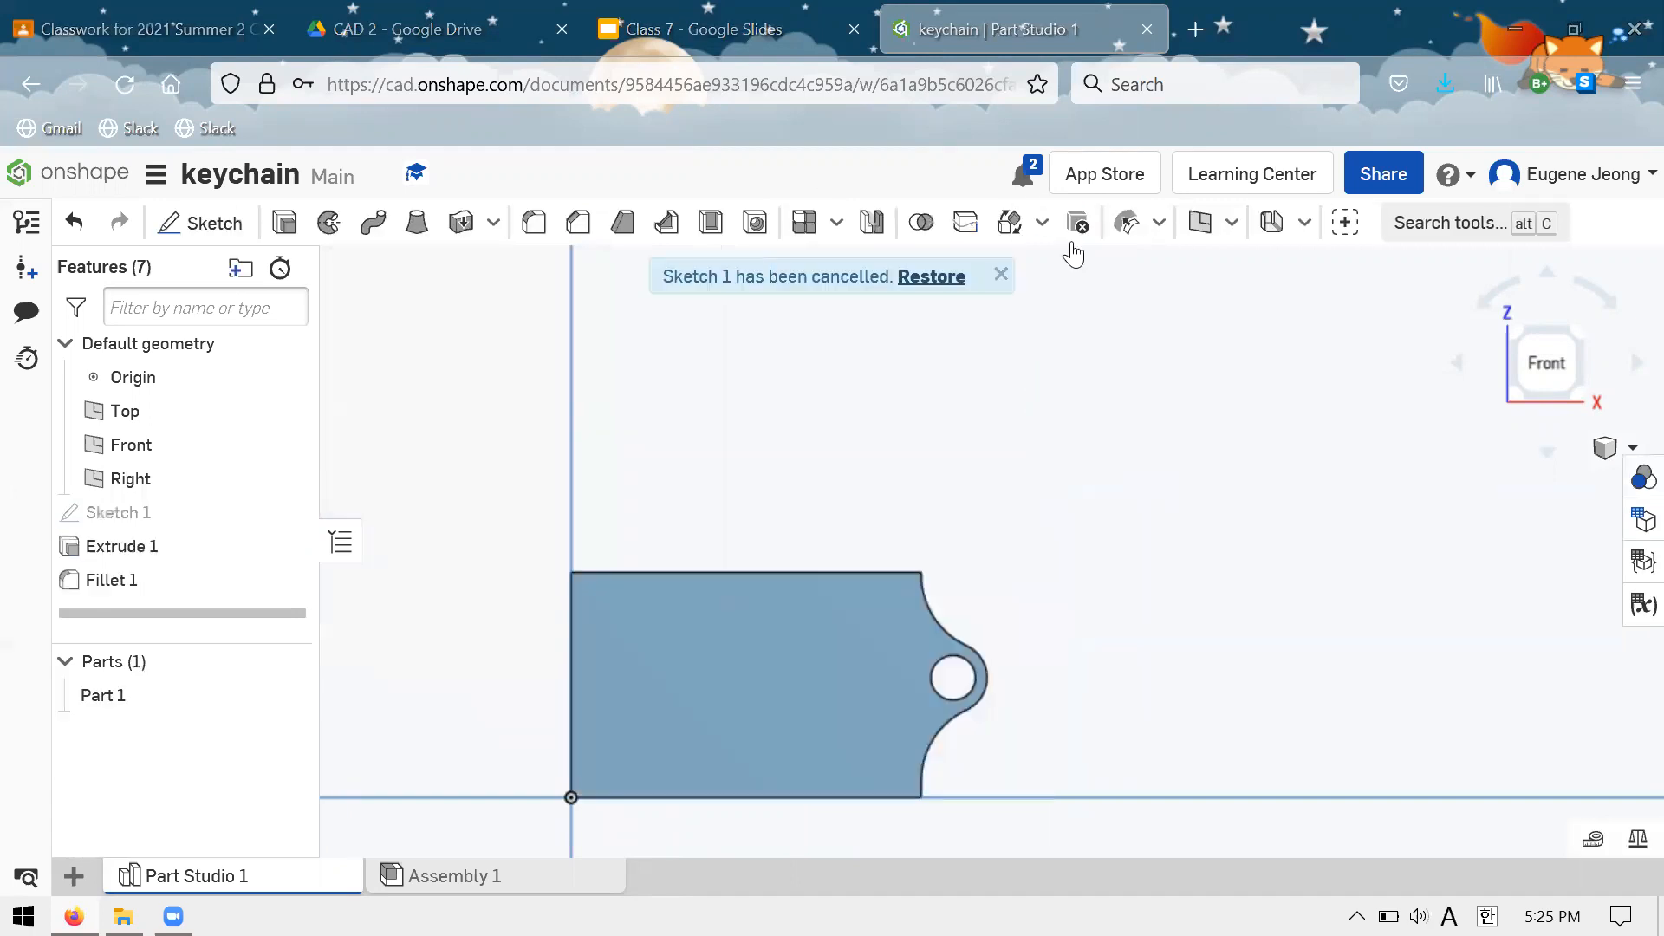
Delete Extrude 1, Fillet 1 and Sketch 1 from the keychain part
drag(187, 567, 182, 555)
right_click(184, 554)
click(189, 516)
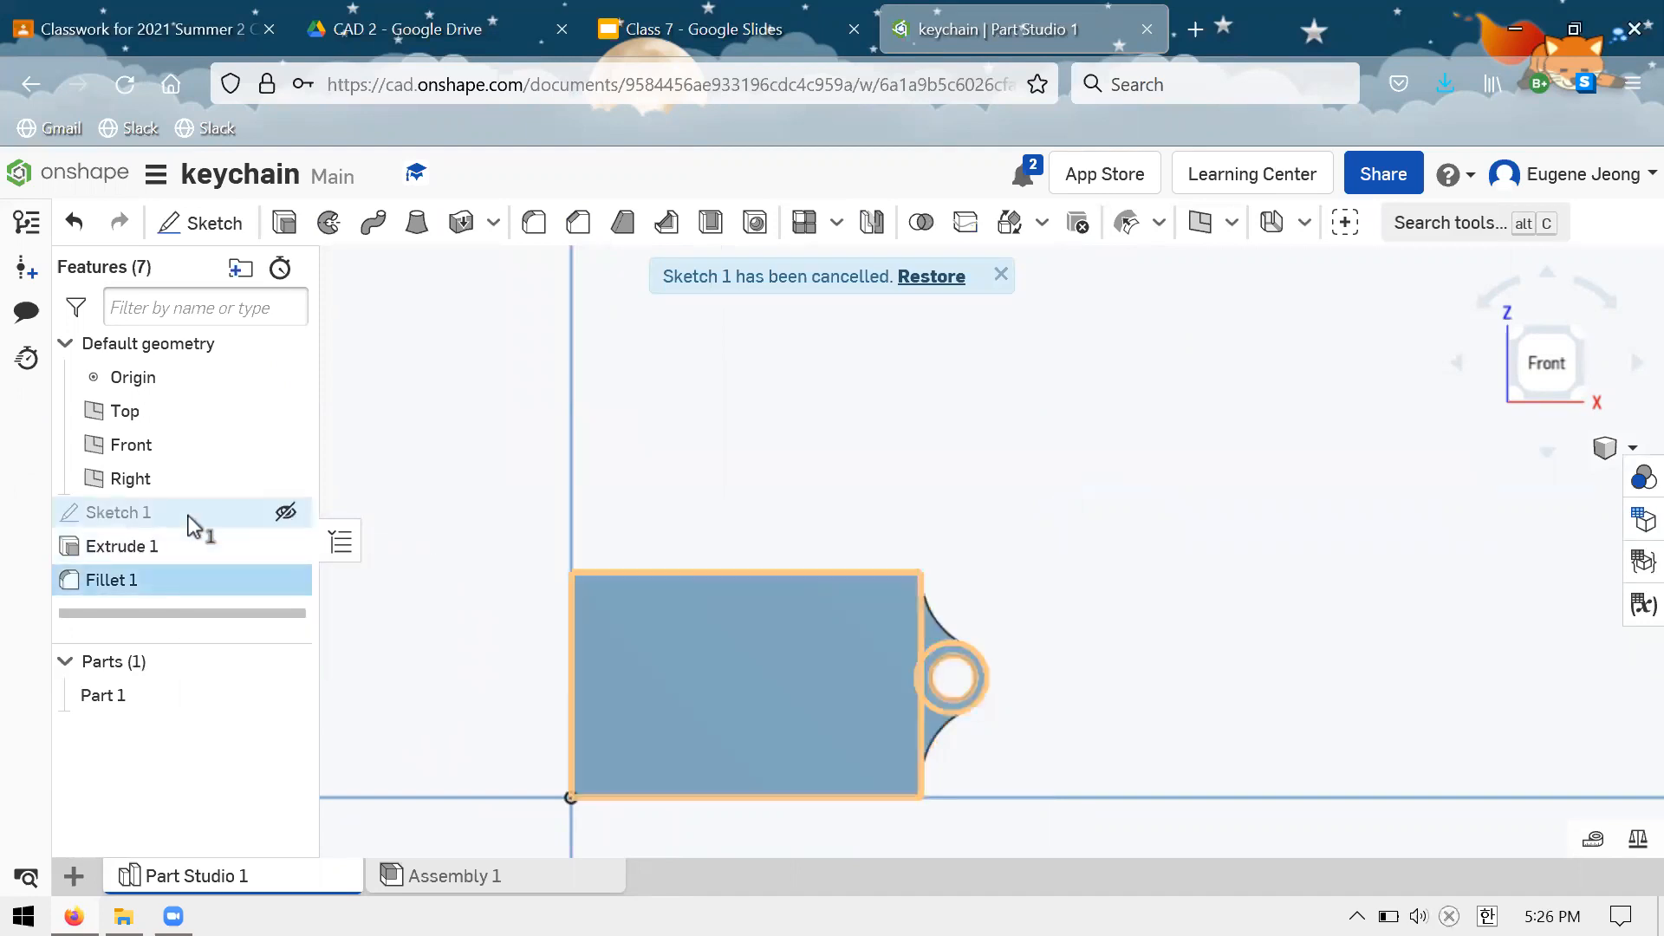
click(598, 497)
scroll(818, 546, down, 5)
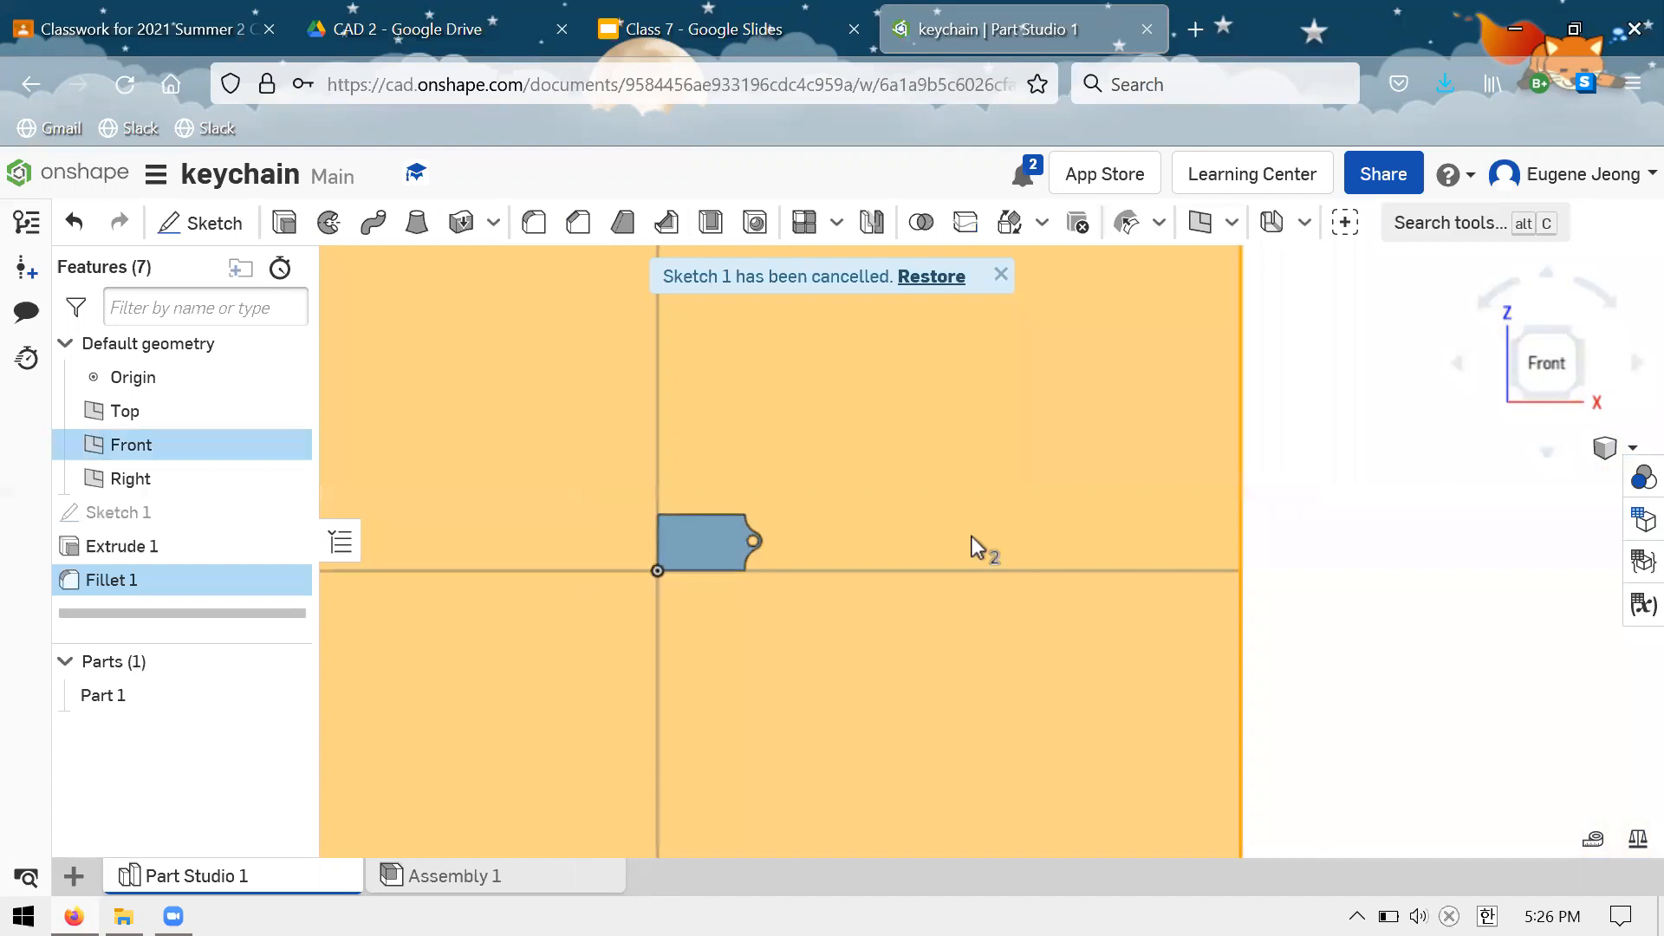
click(1150, 510)
scroll(697, 510, down, 5)
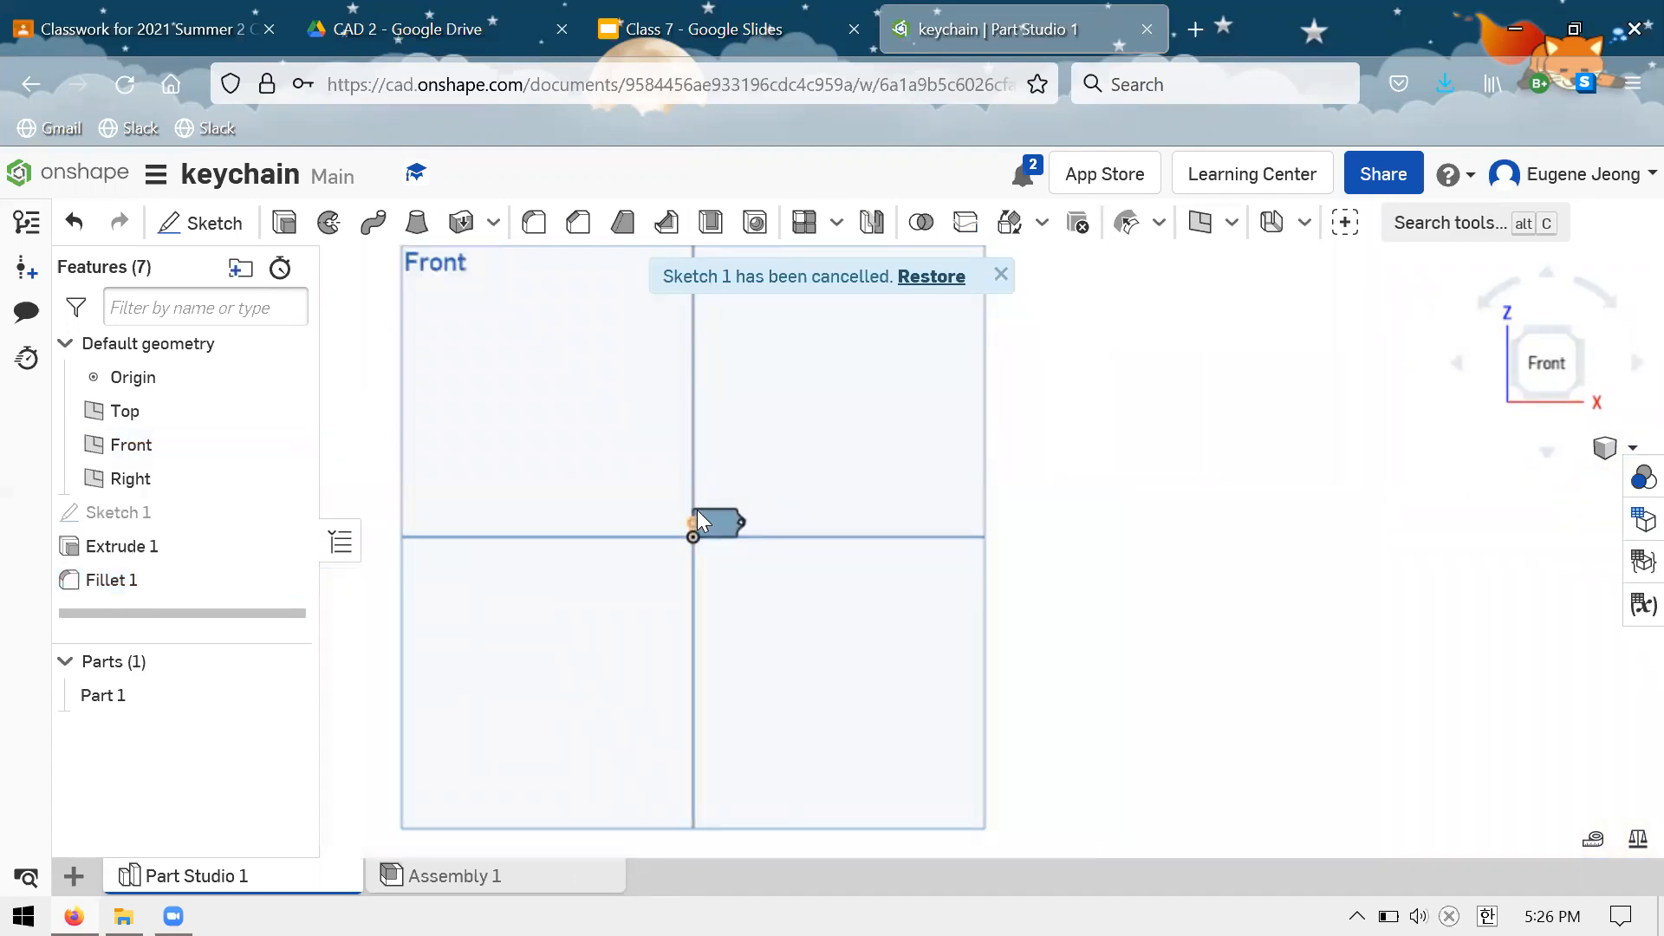
click(233, 581)
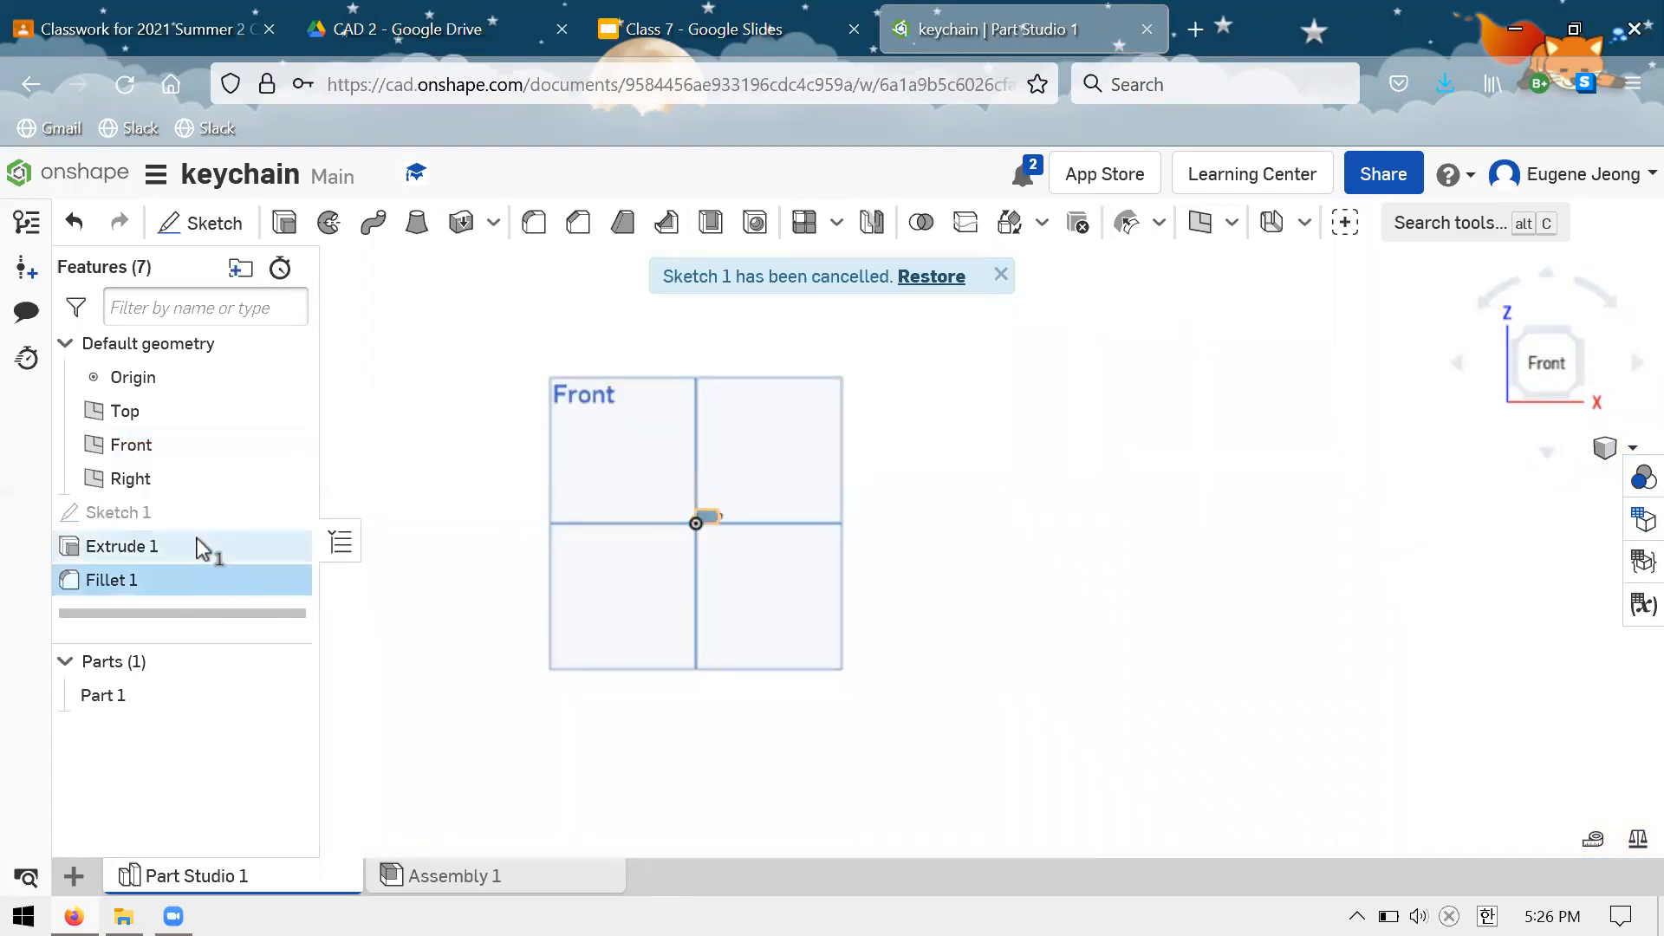
shift+click(201, 550)
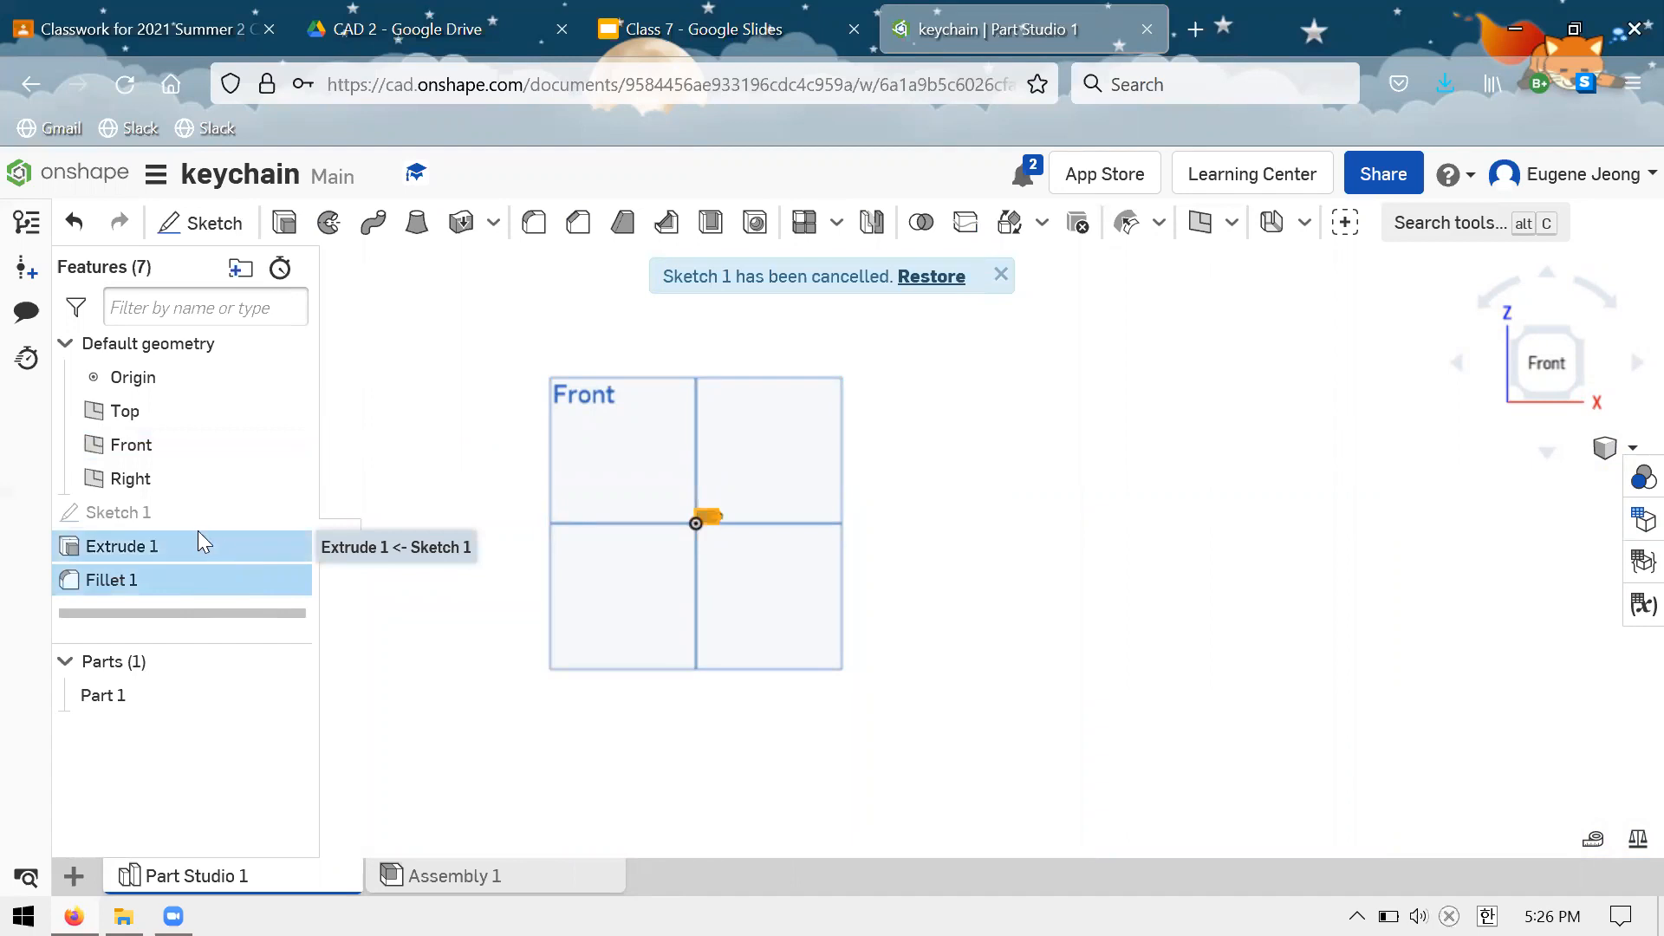
key(Delete)
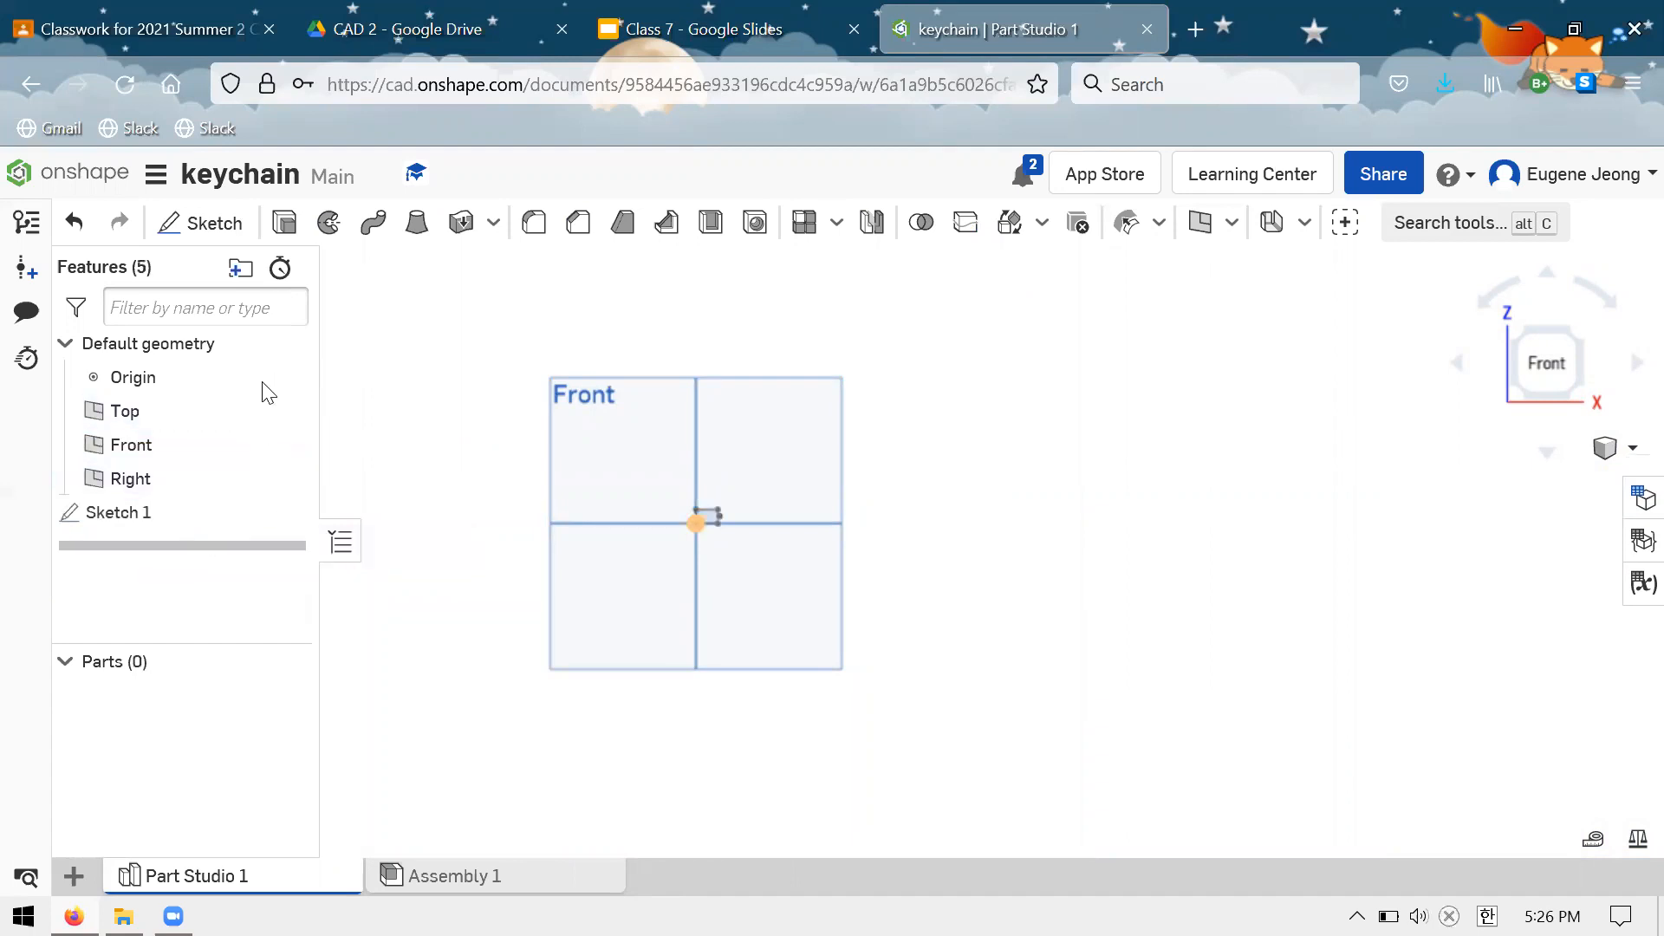
click(178, 519)
key(Delete)
Switch to the Class 7 Google Slides and go through the Project 3 - Key Chain slide to the On to Onshape! slide
click(726, 39)
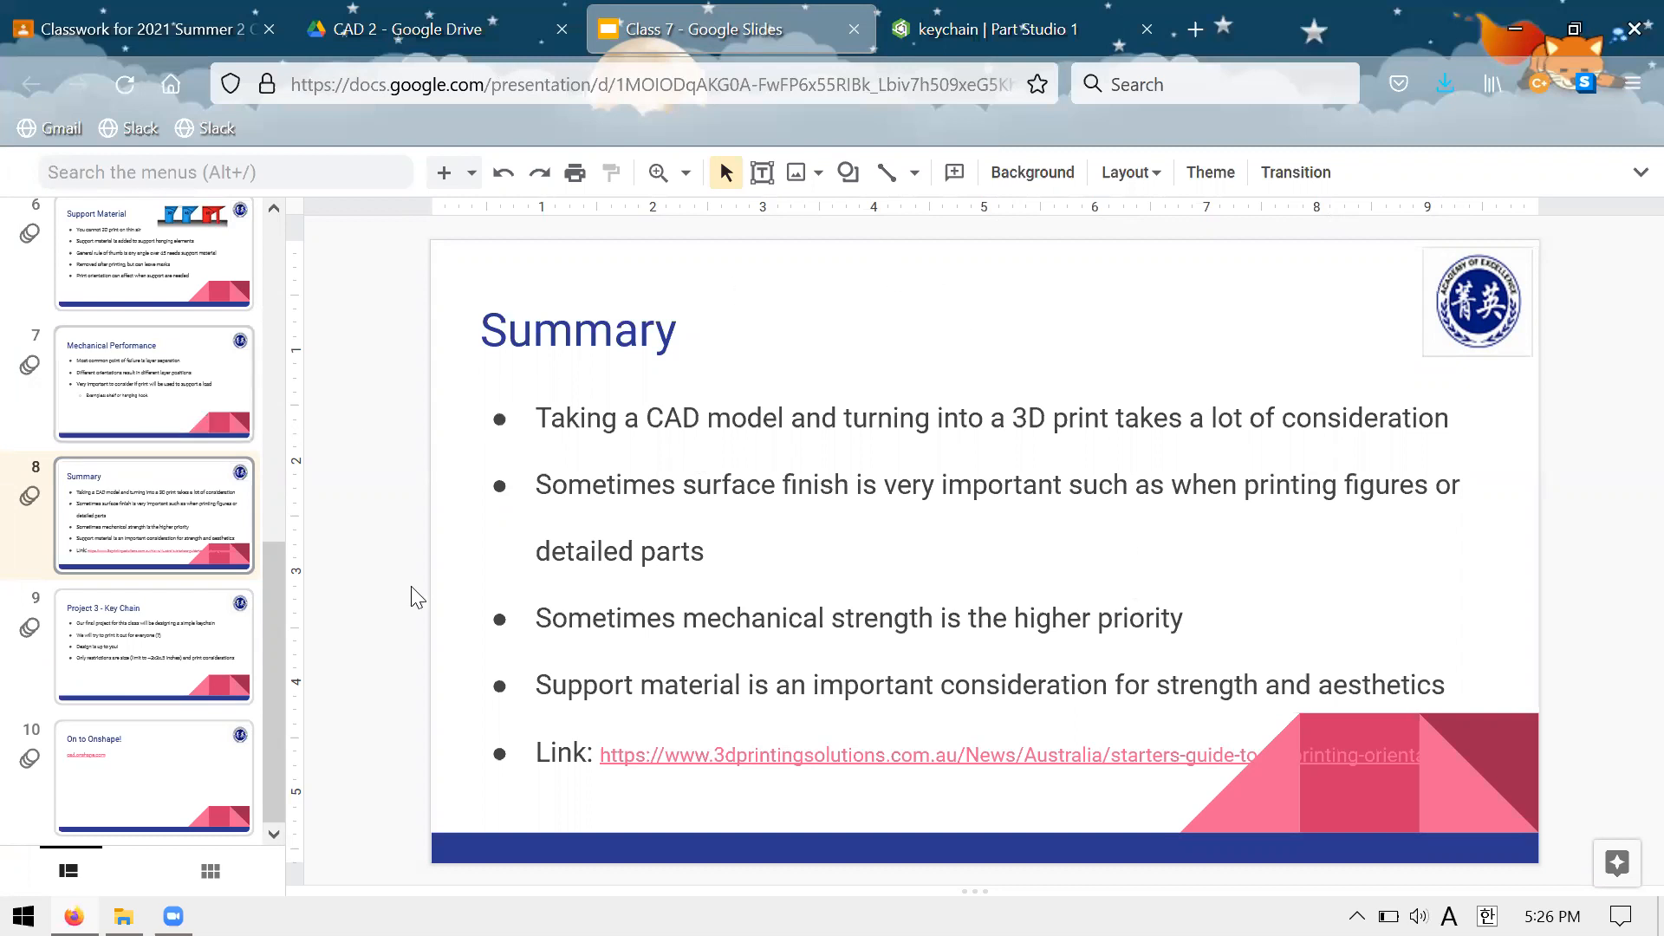
key(Down)
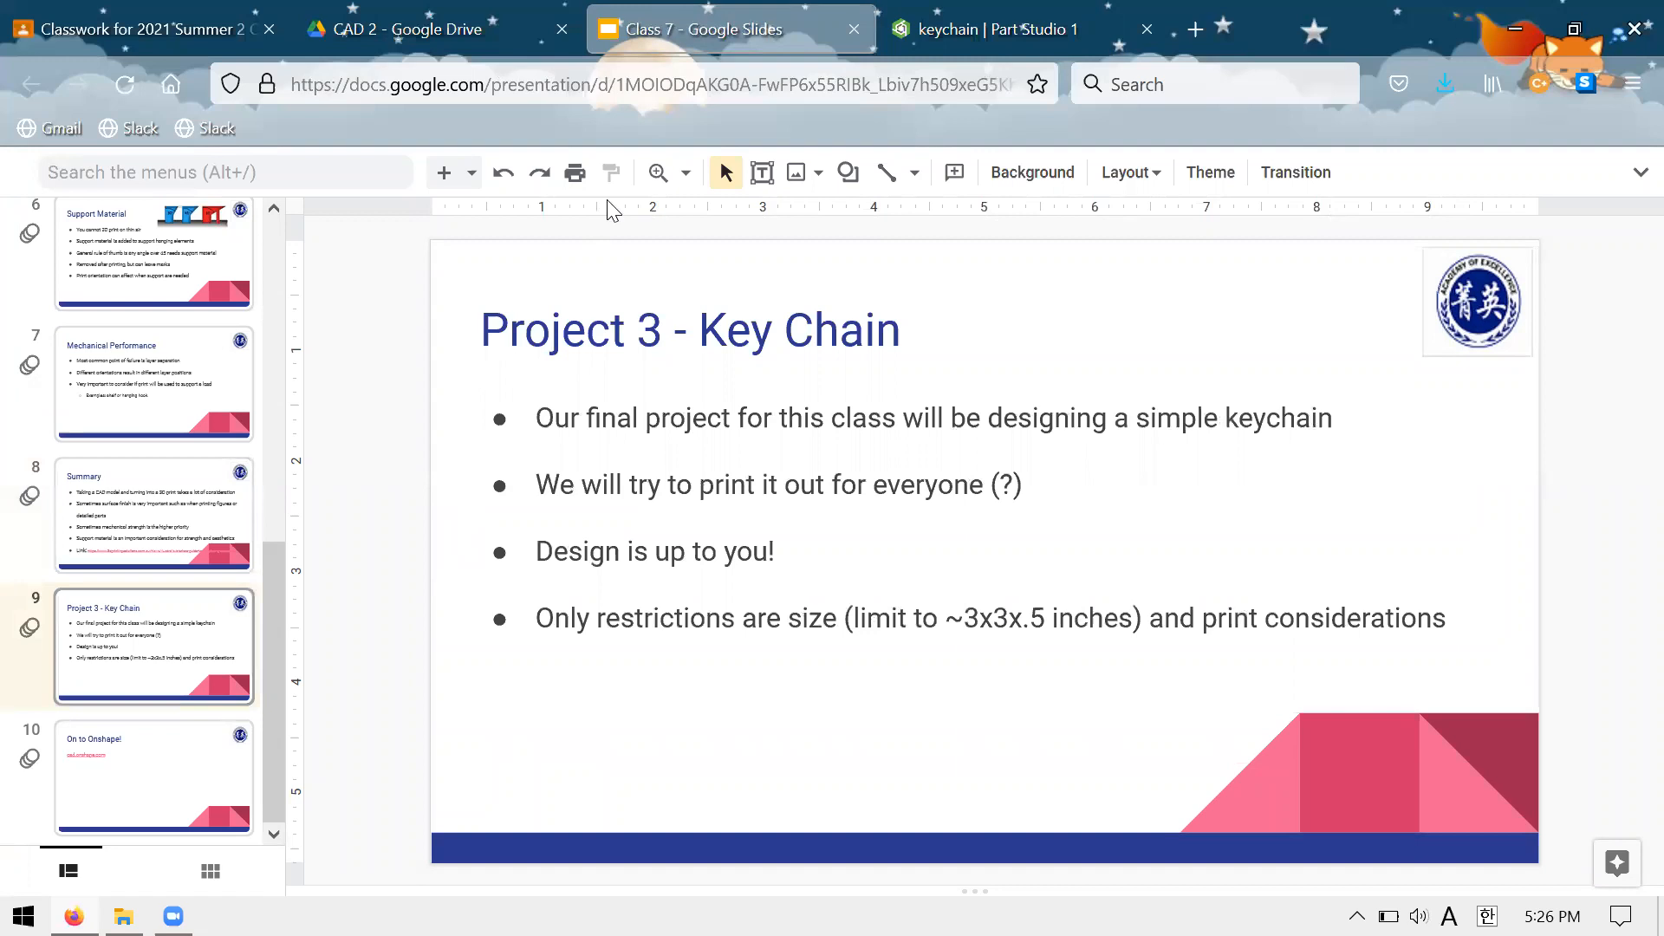
key(Down)
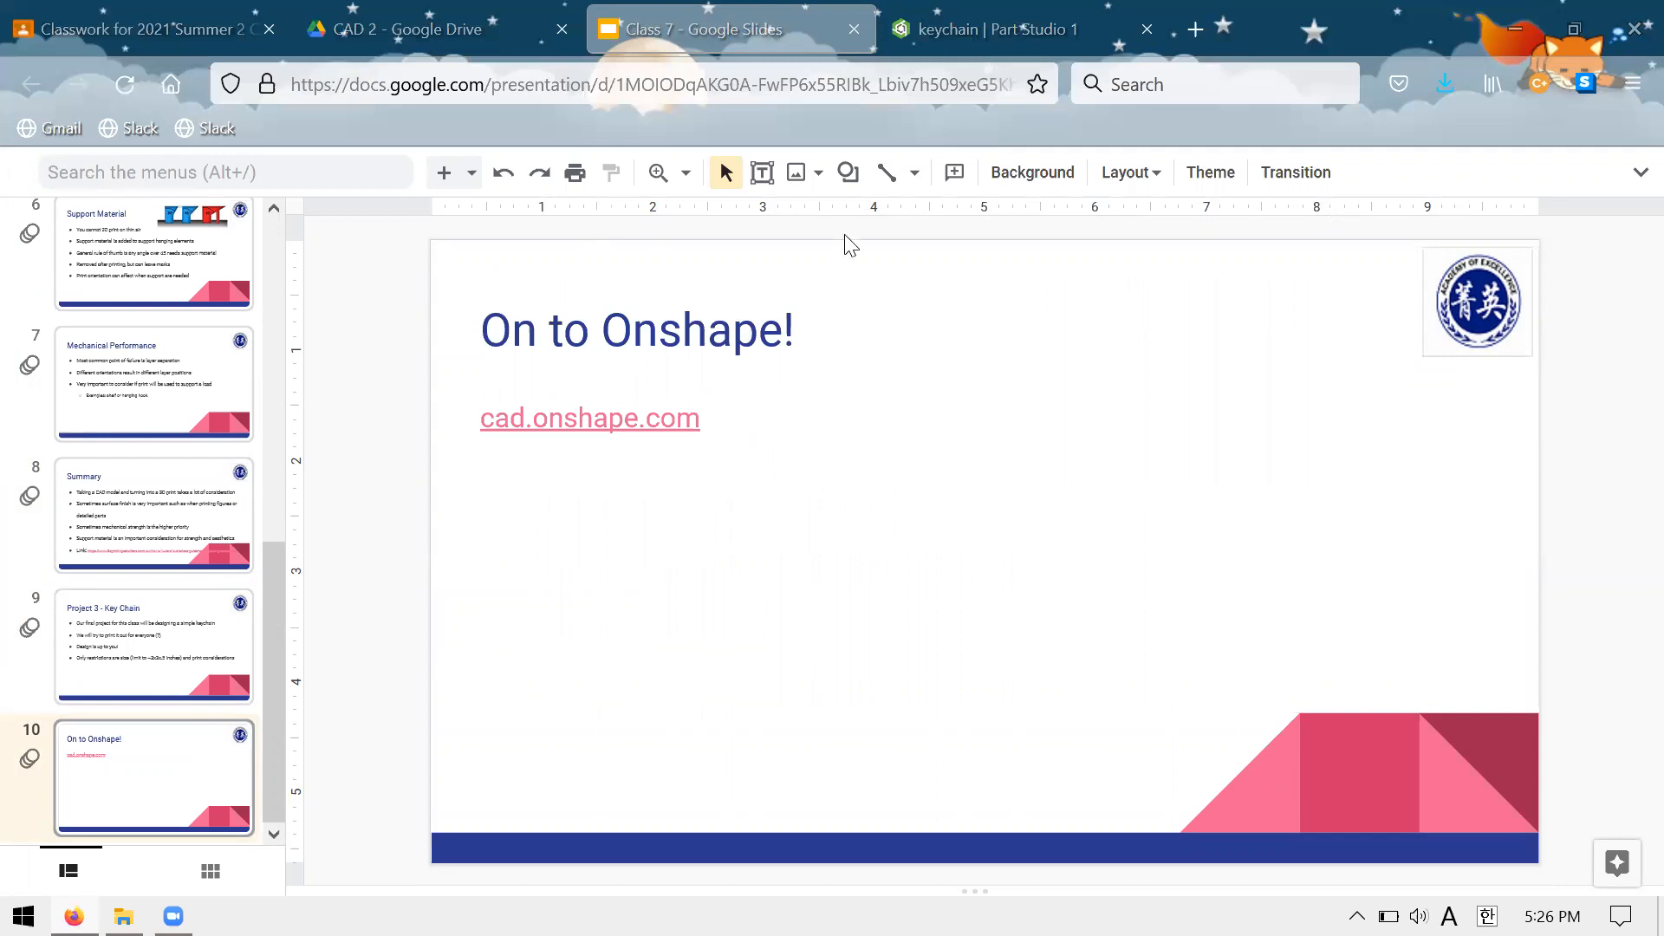
Switch to Google Classroom, close the Compressed_Air_Engine_Drawings.pdf preview and open the class stream
click(490, 10)
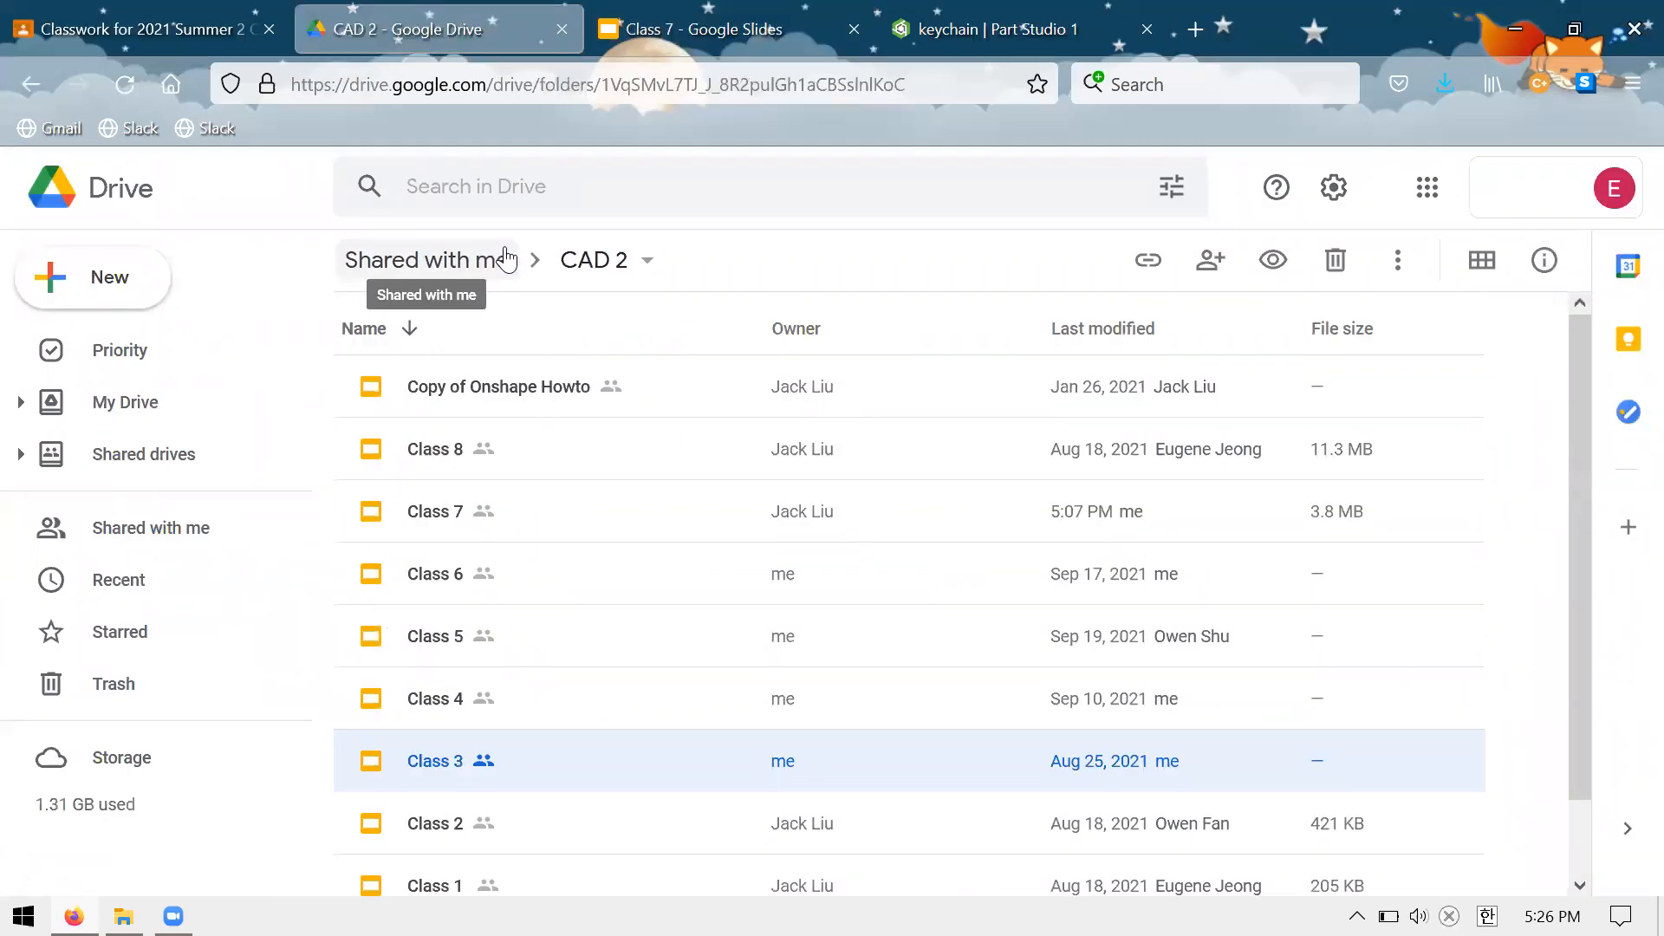
click(685, 22)
click(434, 26)
click(159, 26)
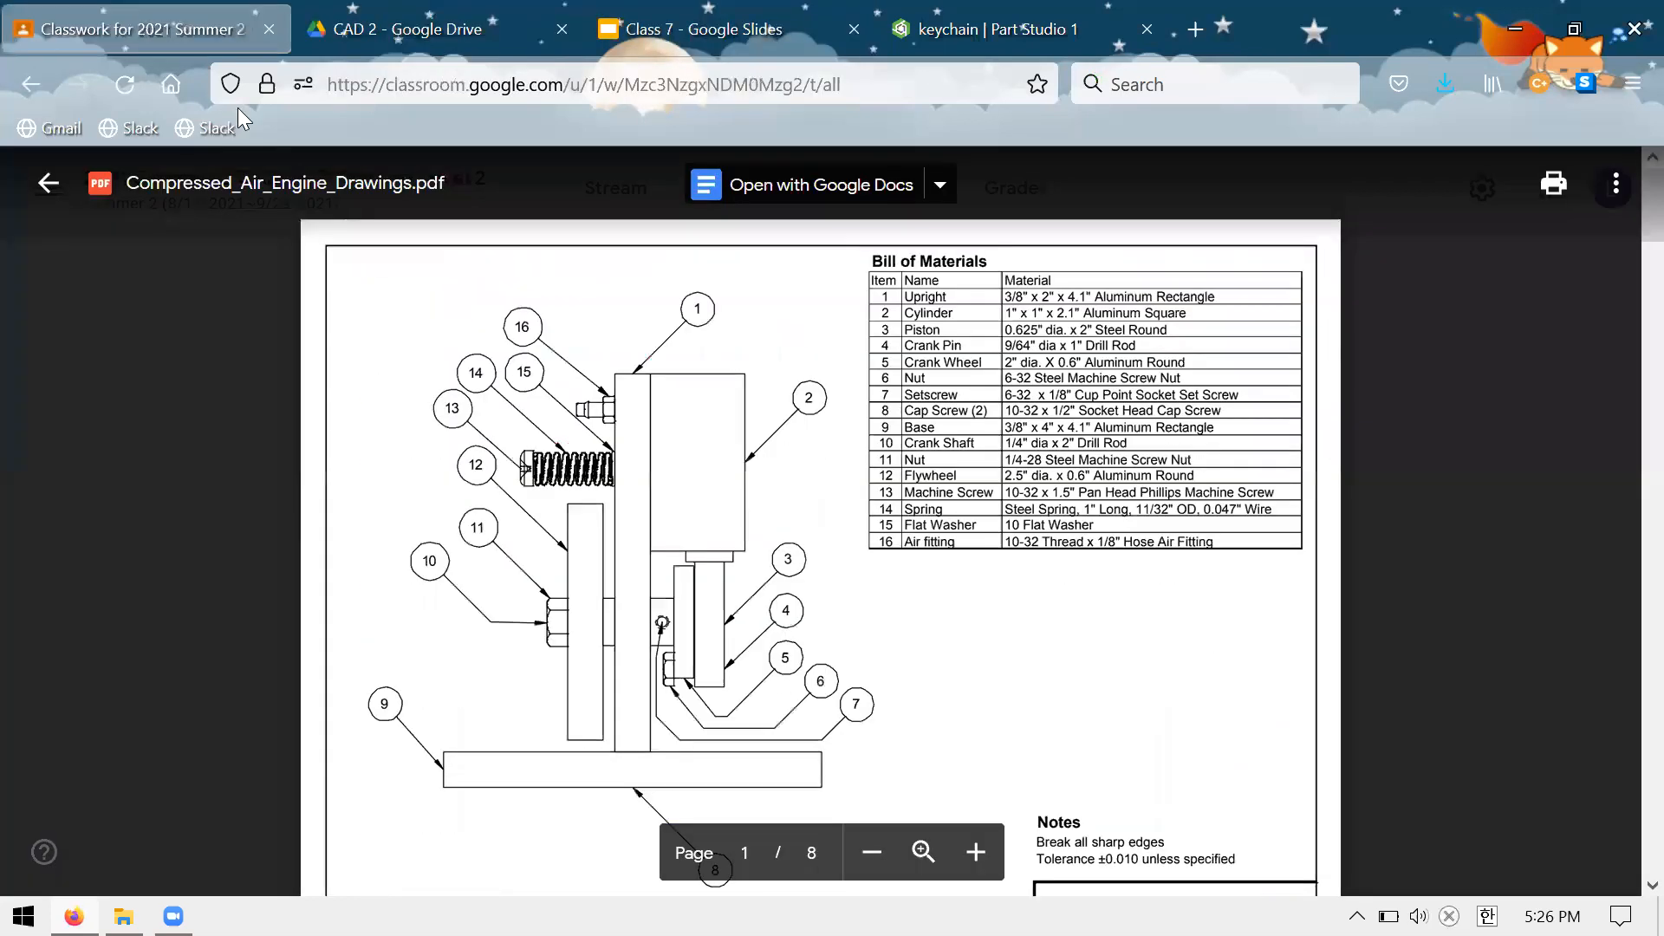
click(159, 379)
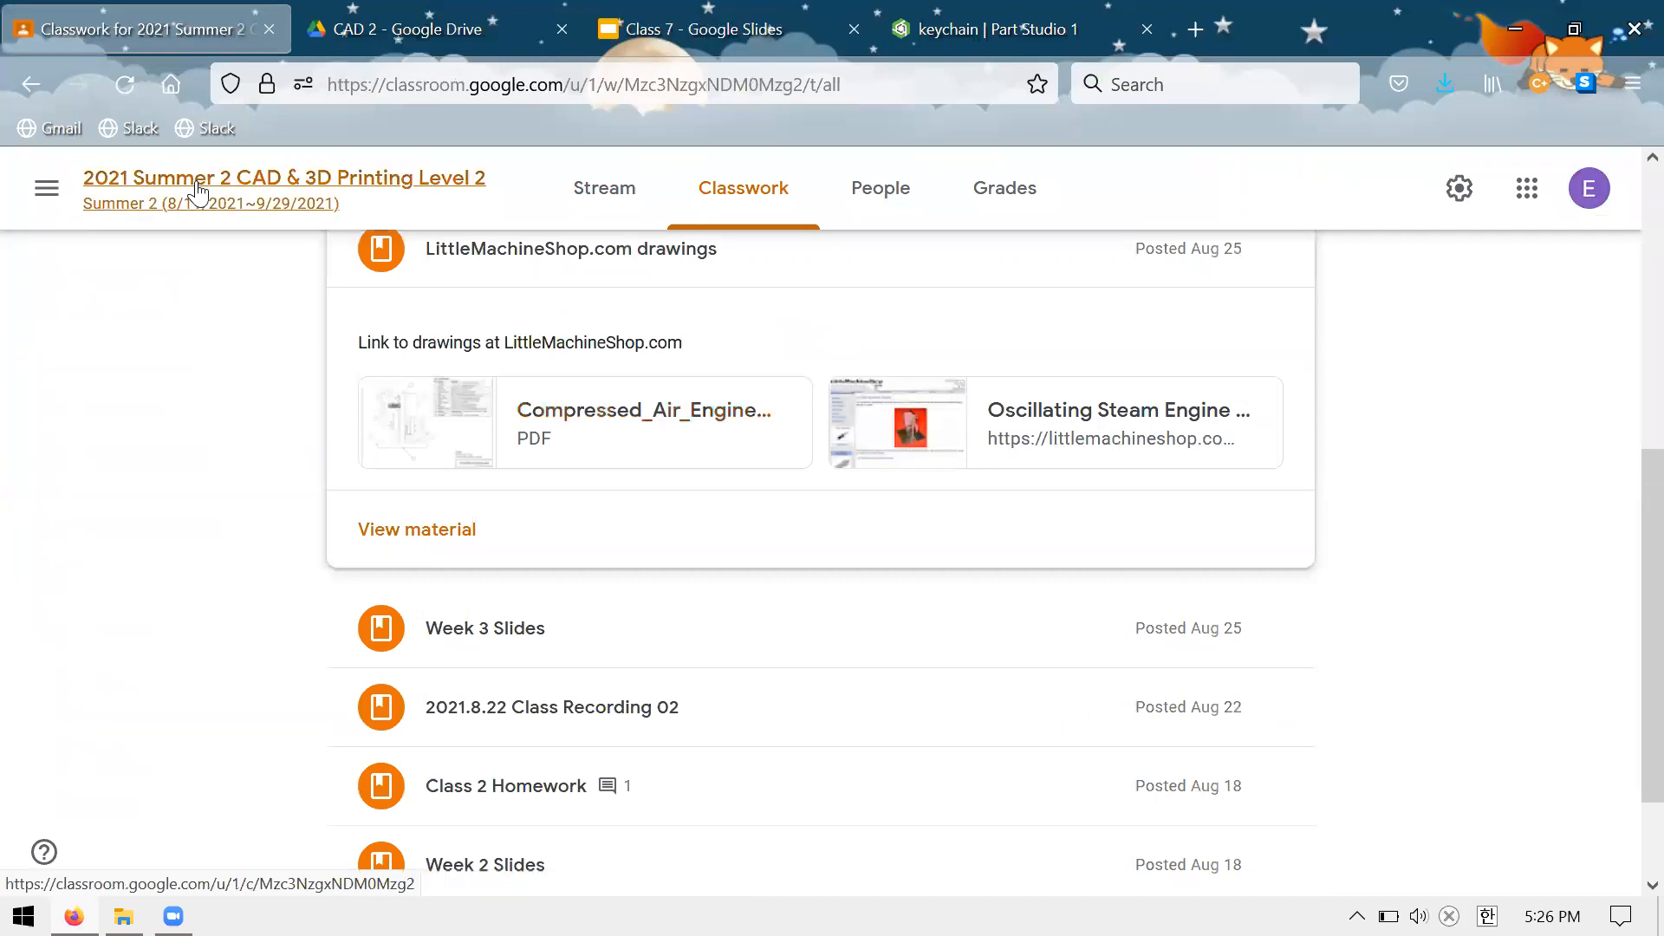
click(143, 204)
scroll(543, 507, up, 3)
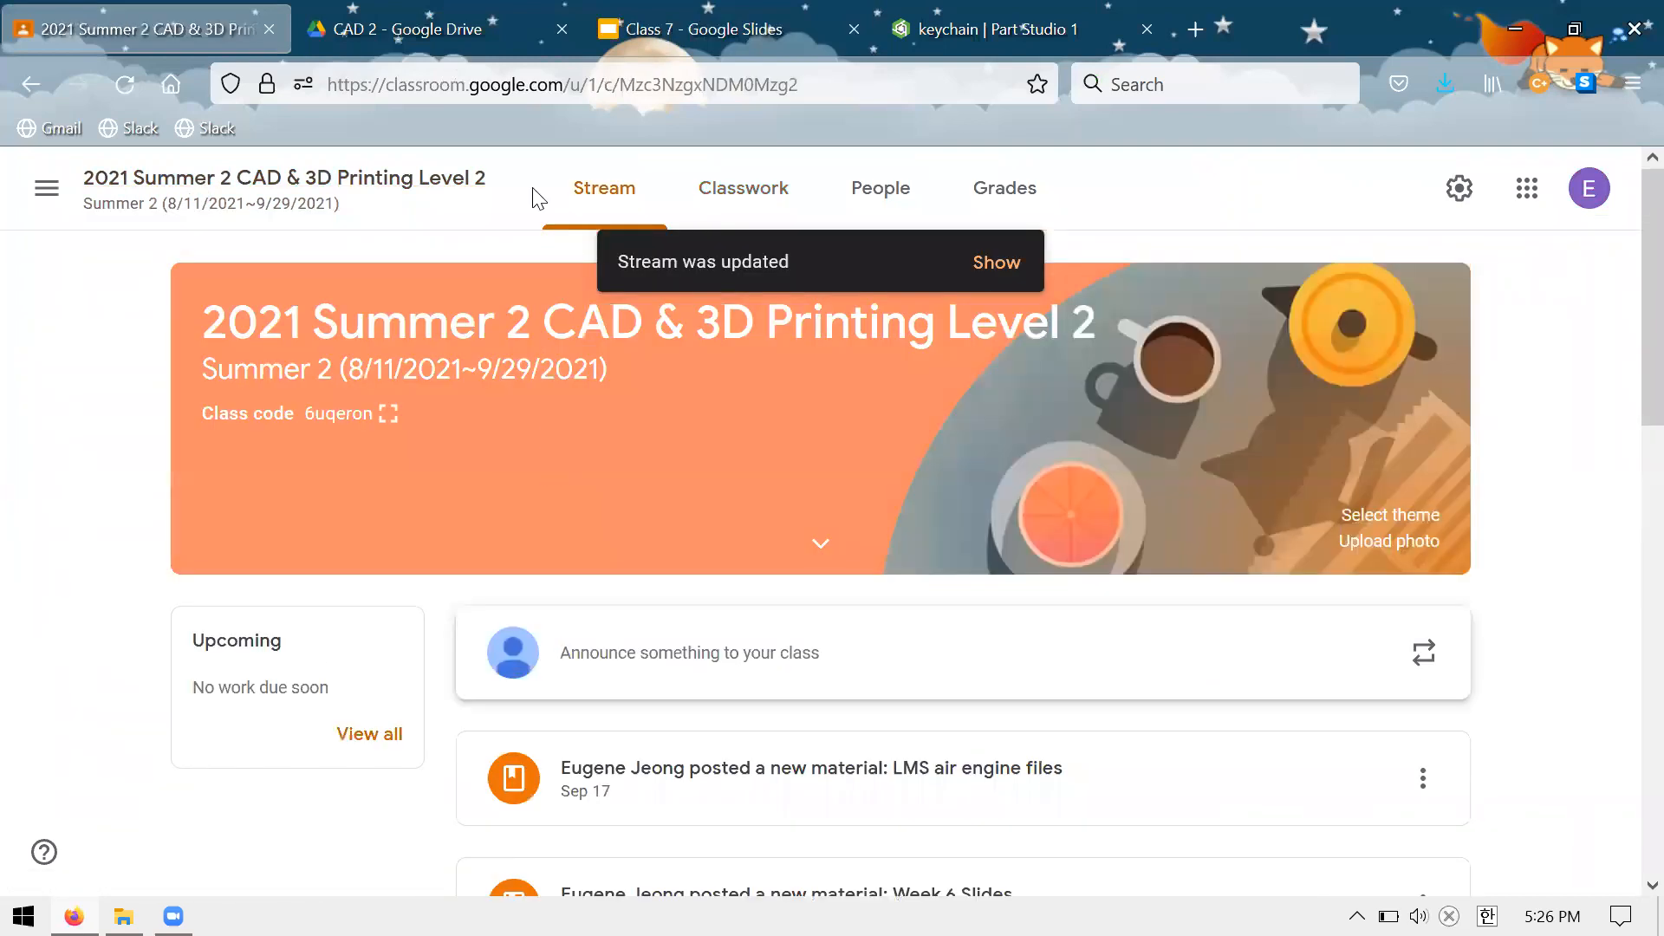
Look through the class list and the Classwork, Stream and People pages of the CAD & 3D Printing Level 2 class
click(47, 189)
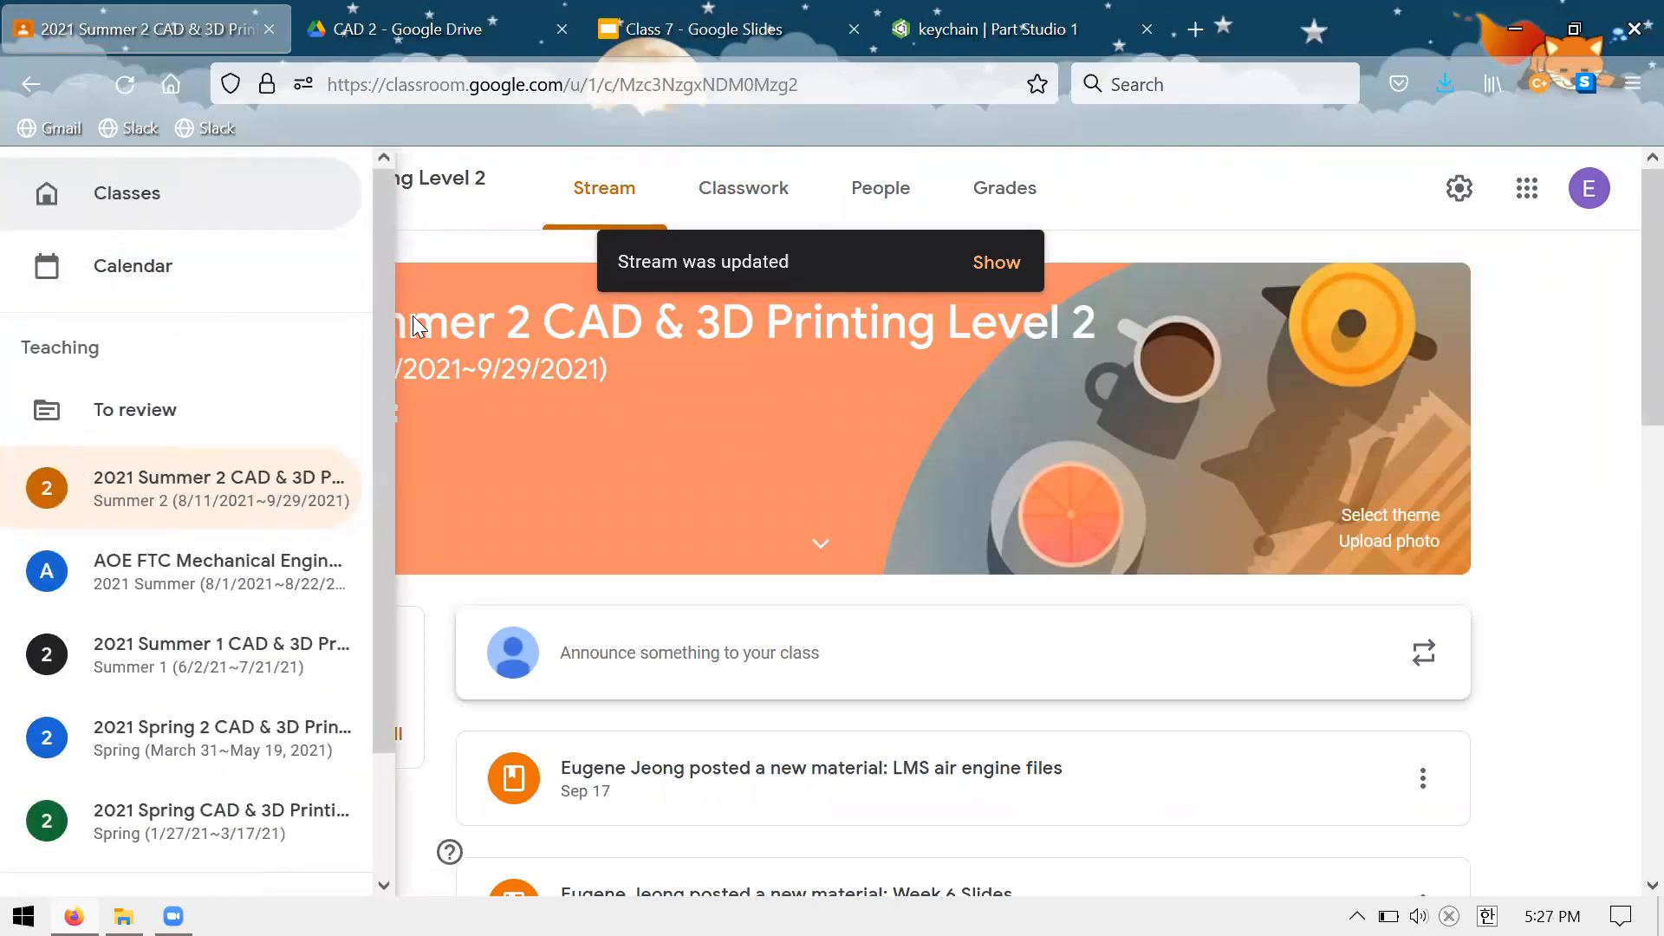
click(450, 316)
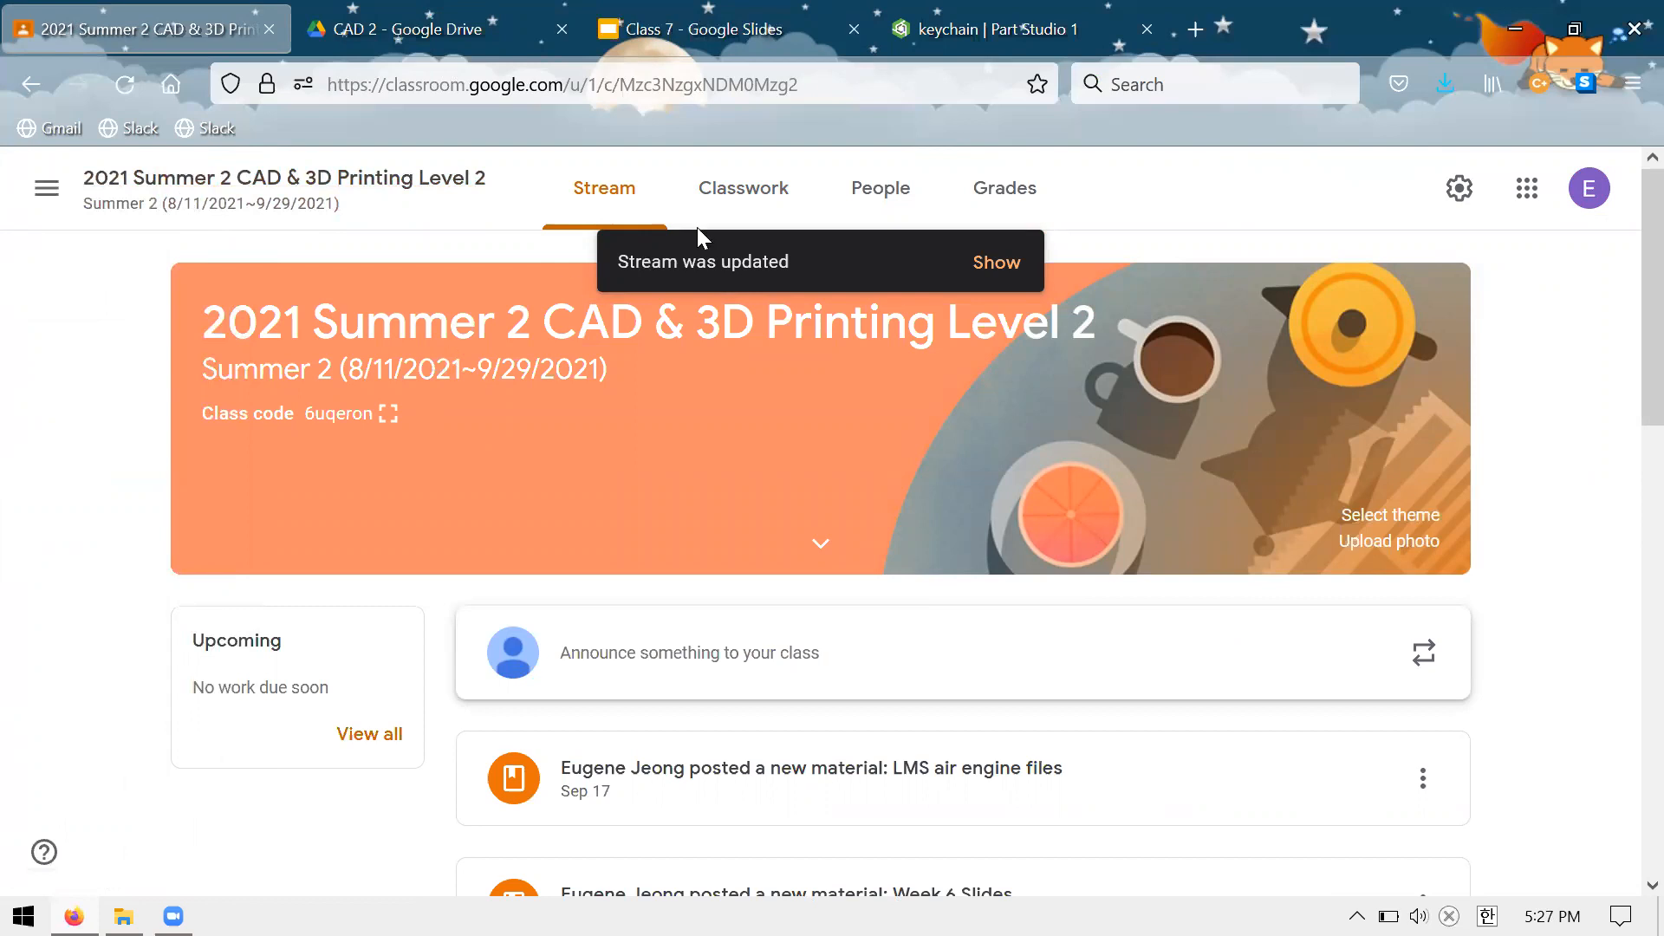
click(766, 222)
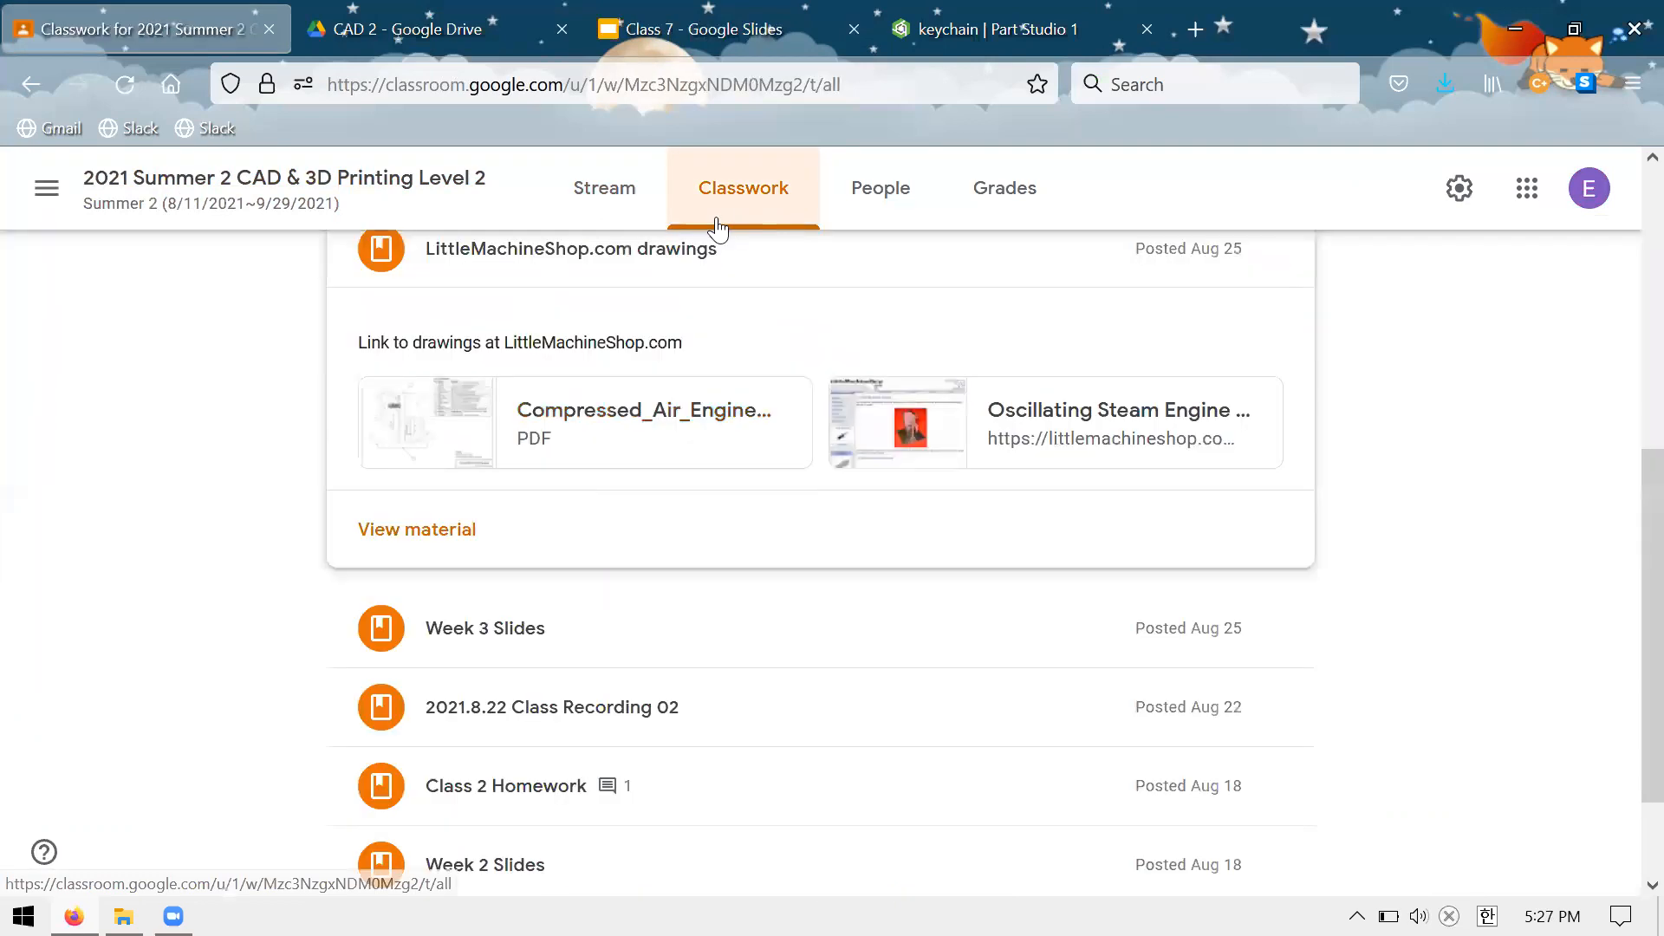
click(652, 218)
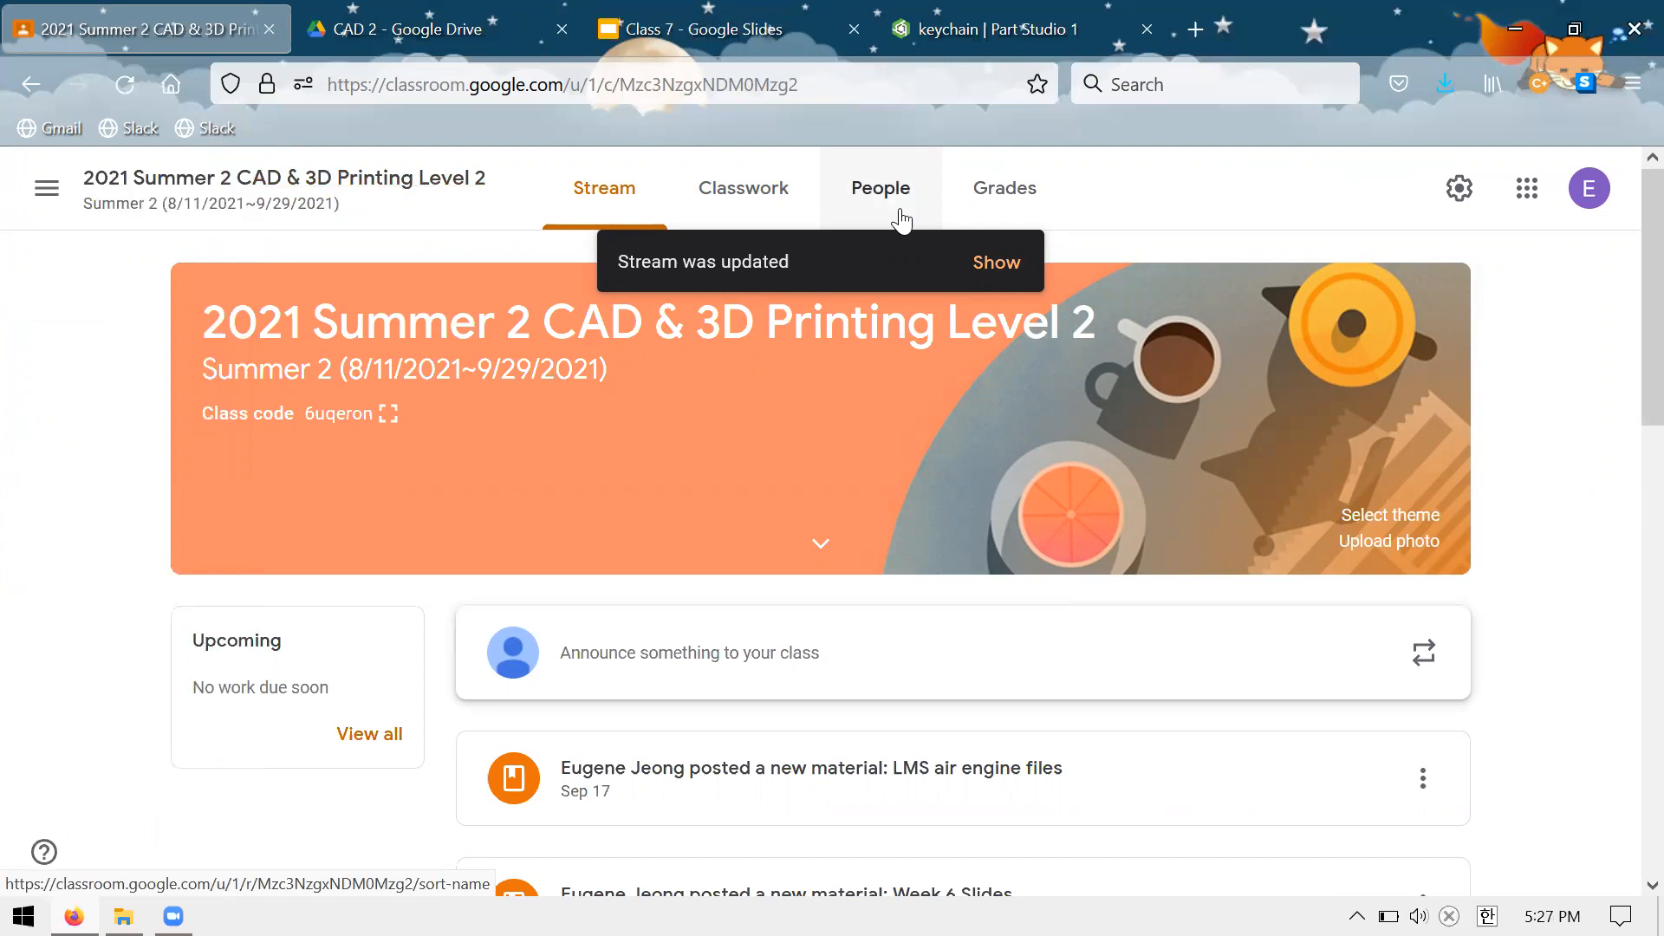
click(902, 221)
click(694, 206)
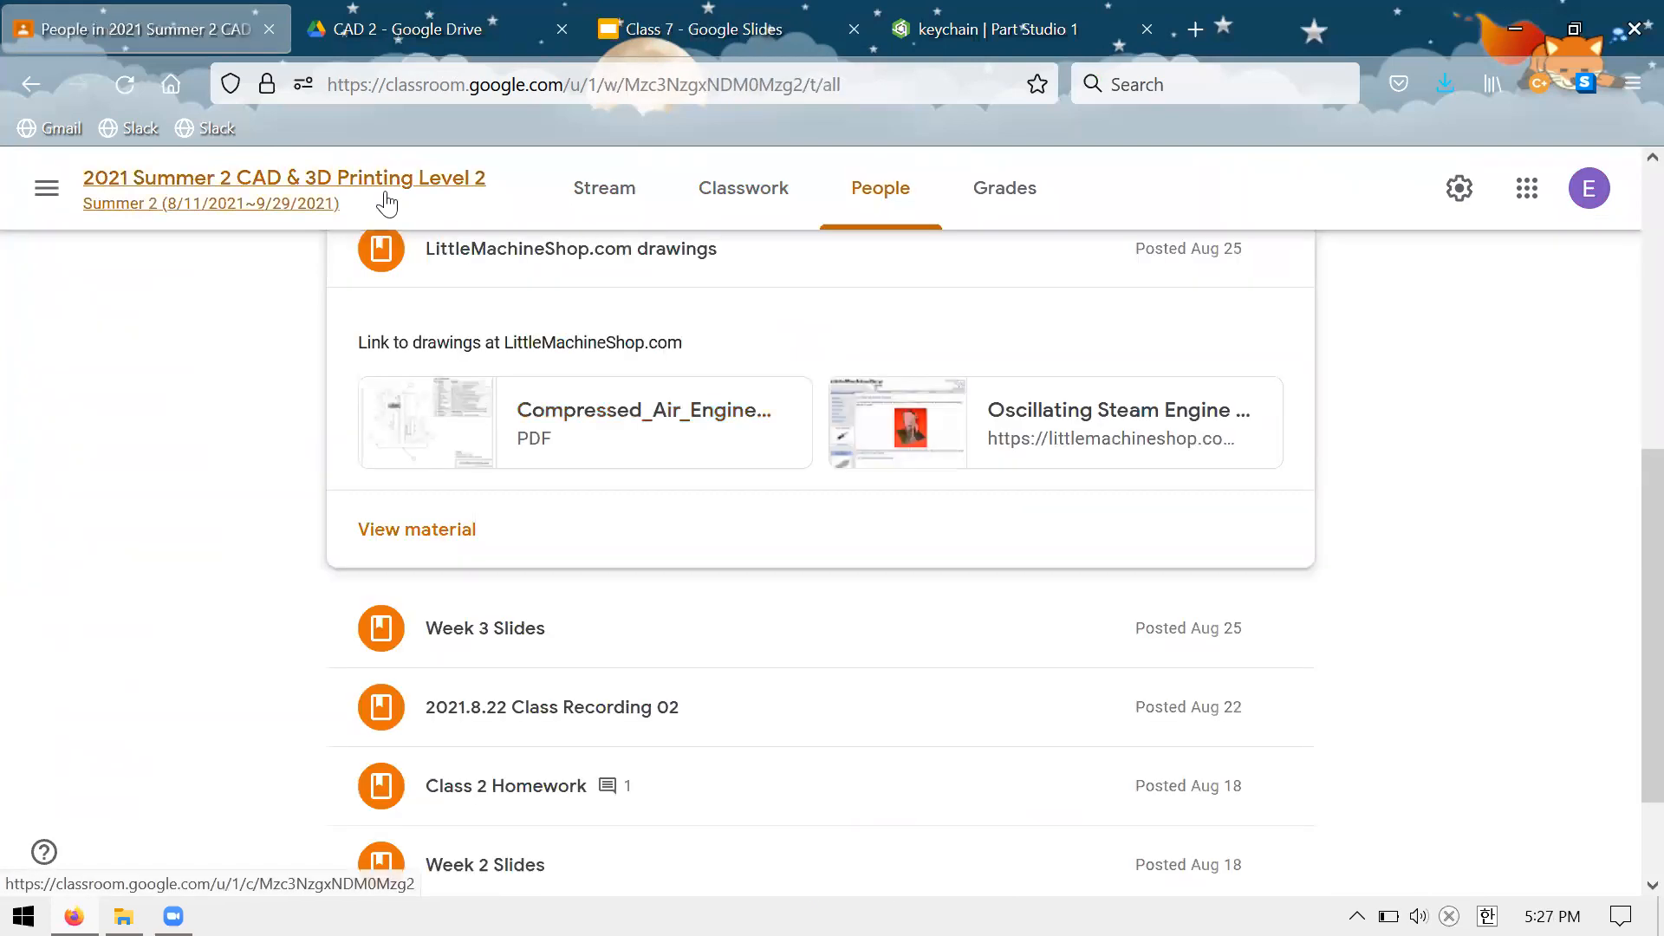
Close the CAD 2 Google Drive page and show the Summary slide of the Class 7 presentation
click(387, 12)
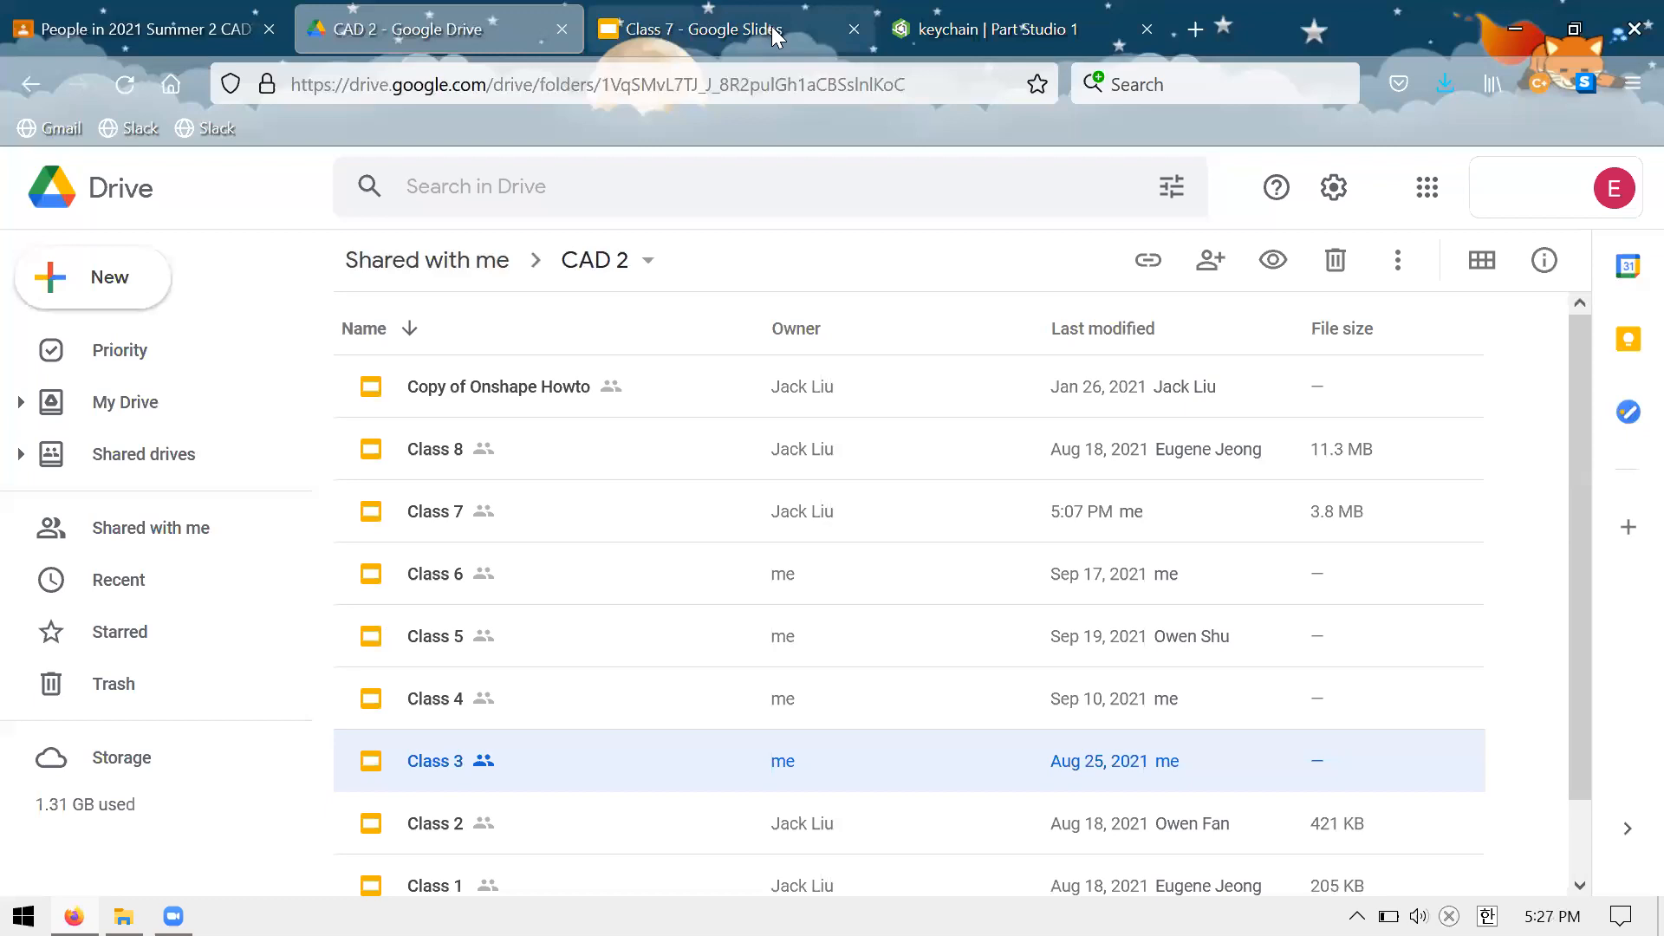
click(562, 29)
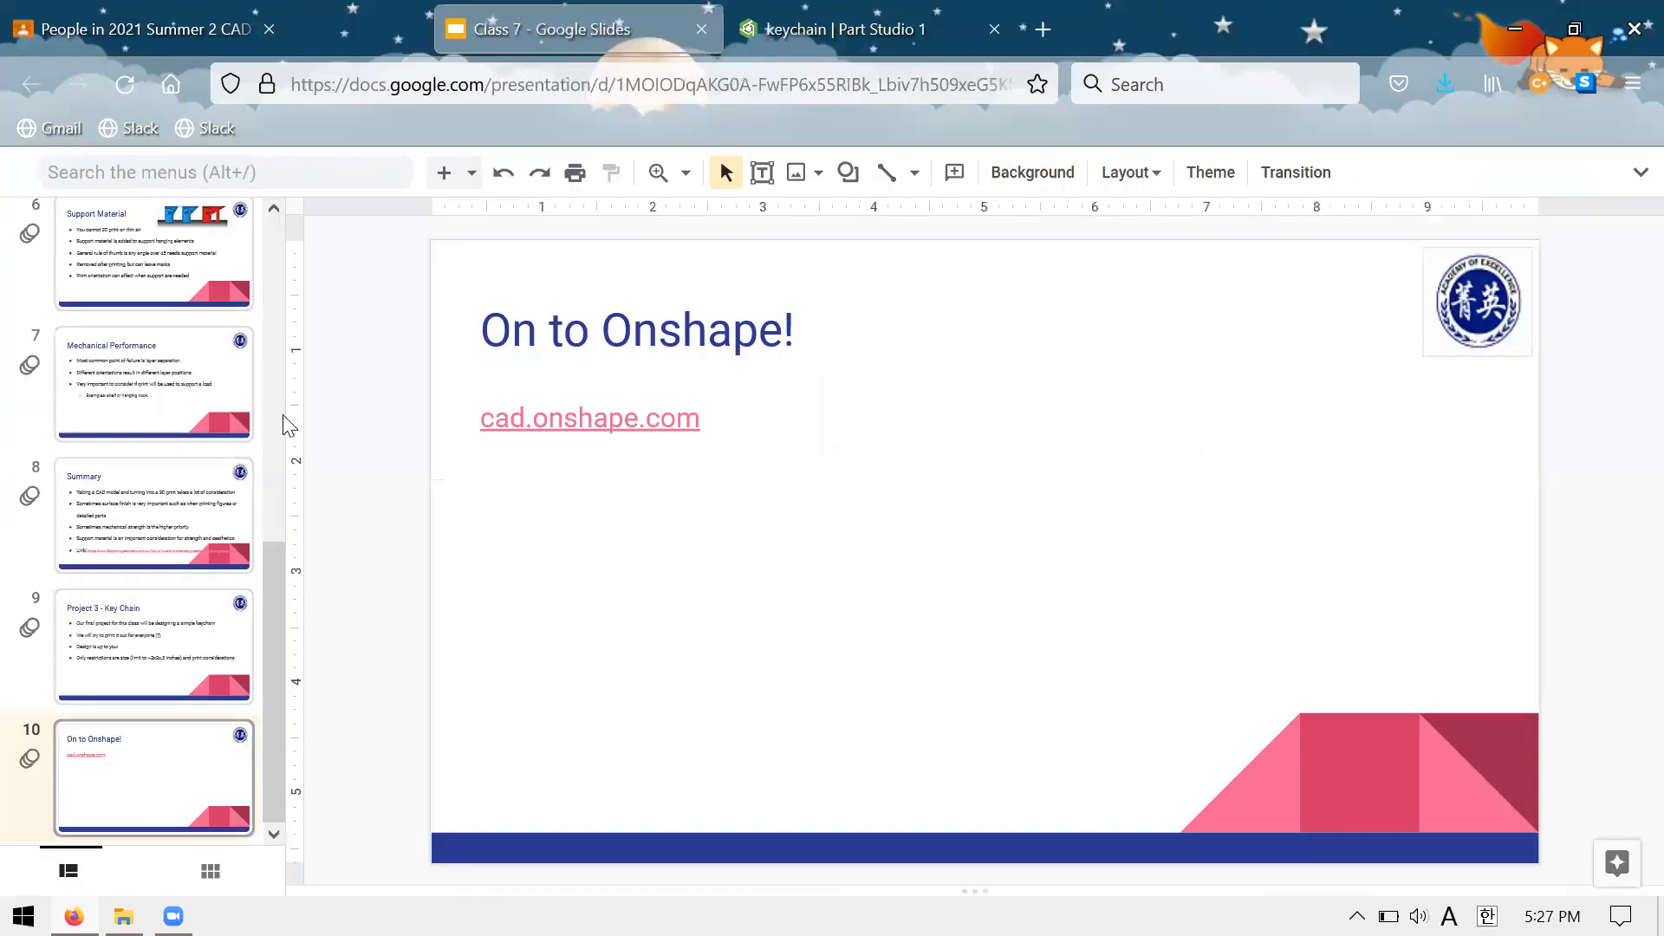
click(141, 510)
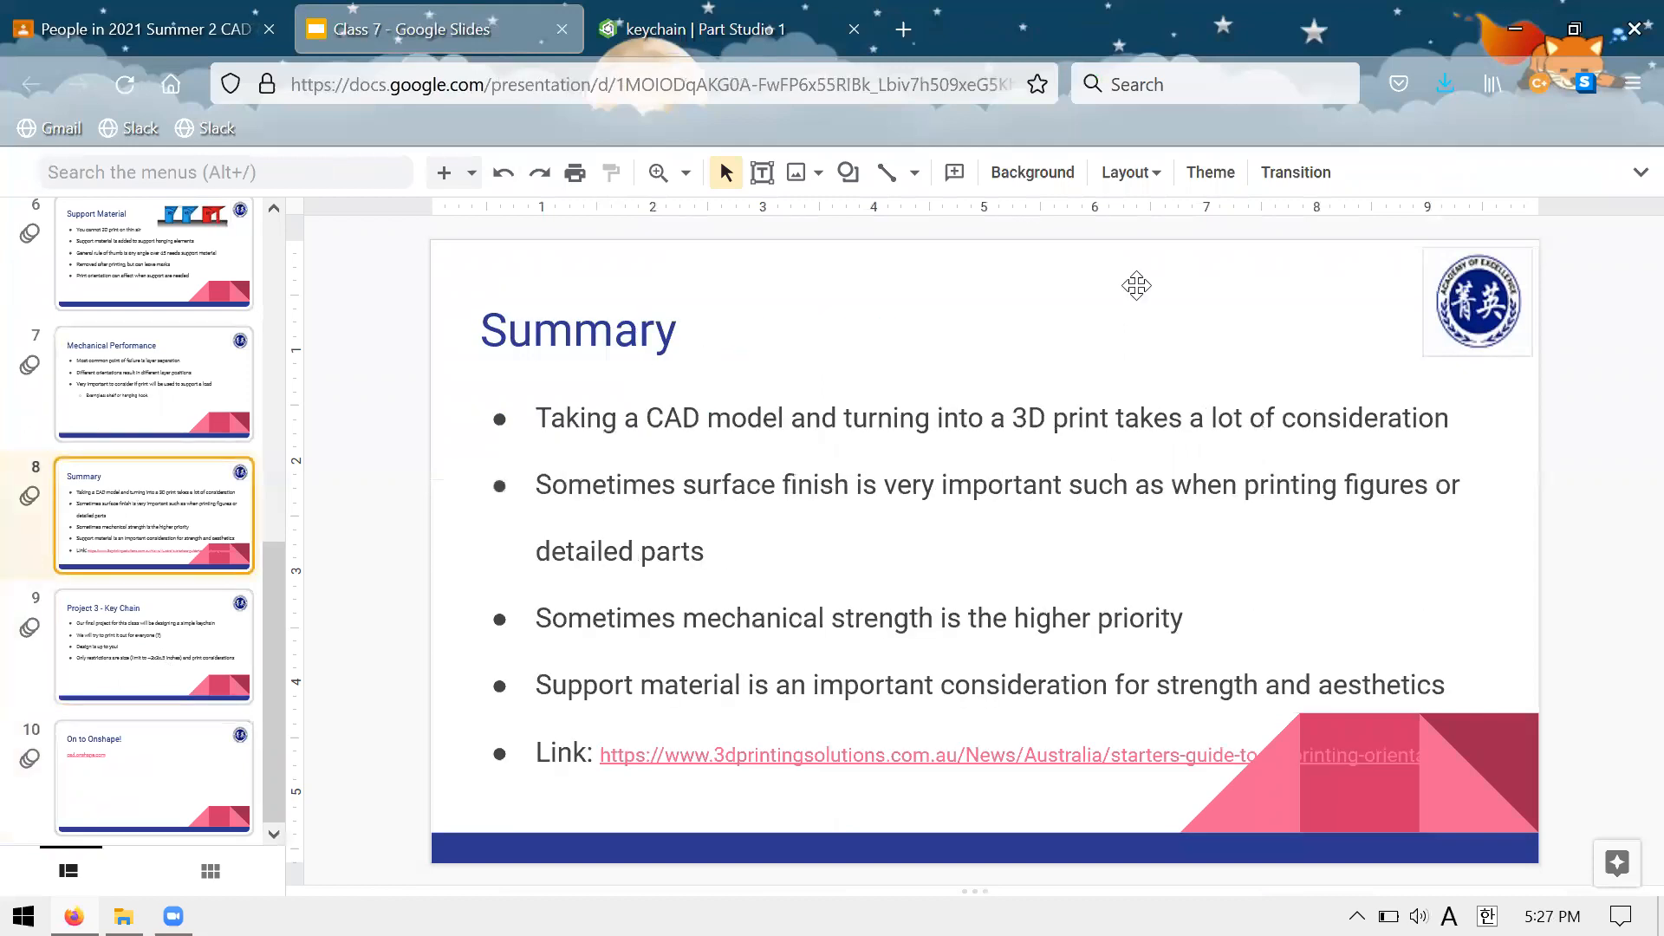